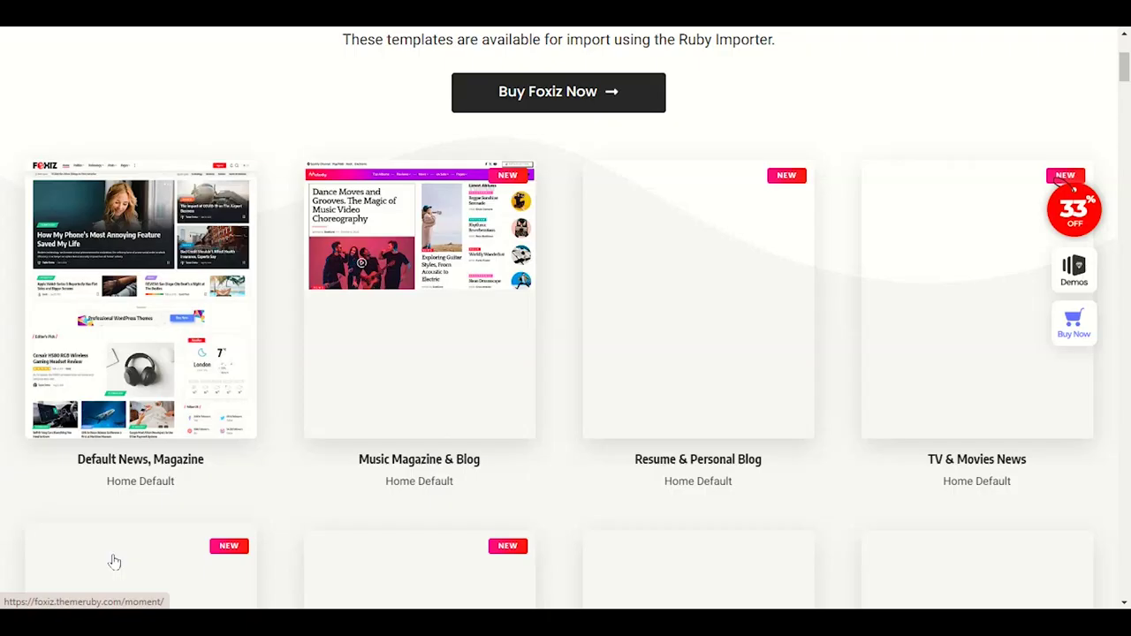
Browse the Foxiz prebuilt website templates and open the Default News, Magazine demo
{"action": "scroll", "coordinate": [114, 562], "scroll_direction": "down", "scroll_amount": 1}
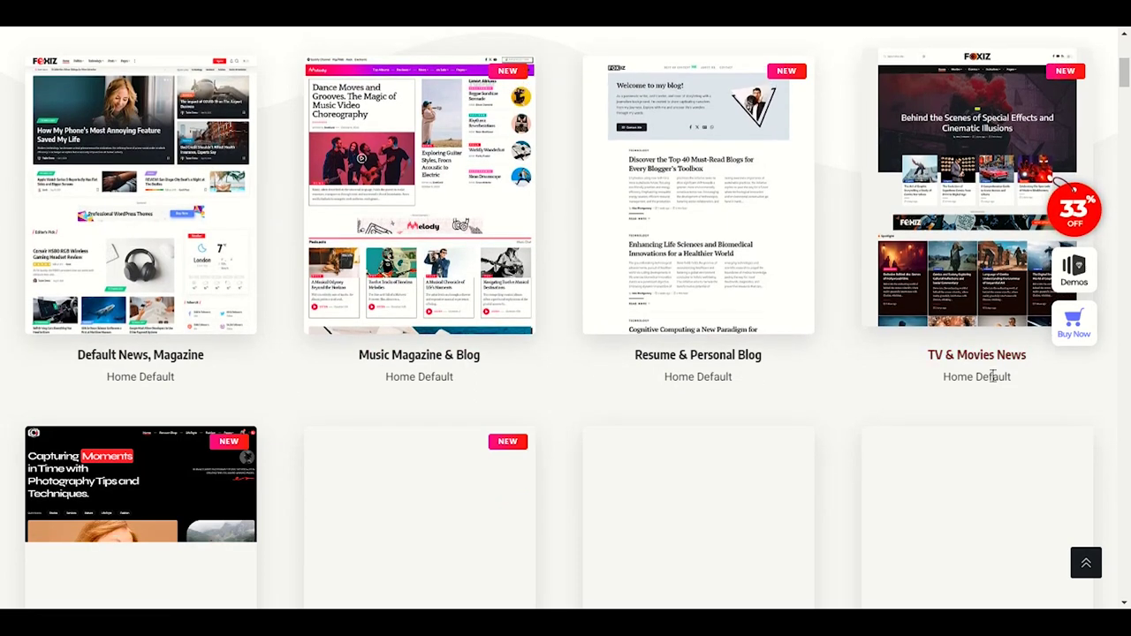
{"action": "scroll", "coordinate": [848, 372], "scroll_direction": "down", "scroll_amount": 3}
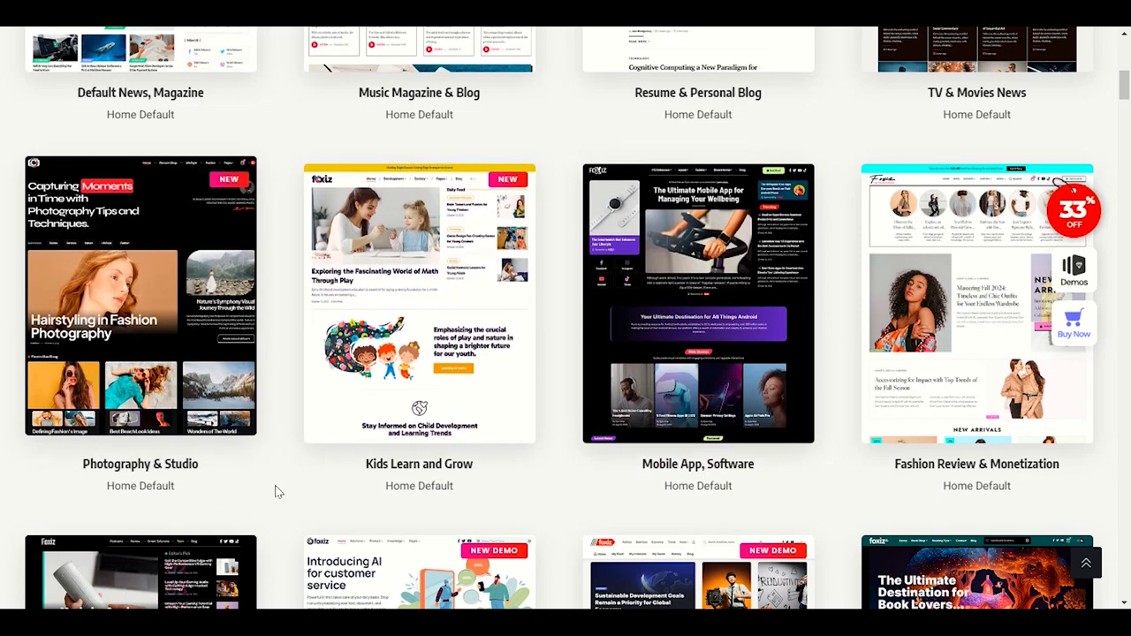
{"action": "scroll", "coordinate": [278, 492], "scroll_direction": "up", "scroll_amount": 5}
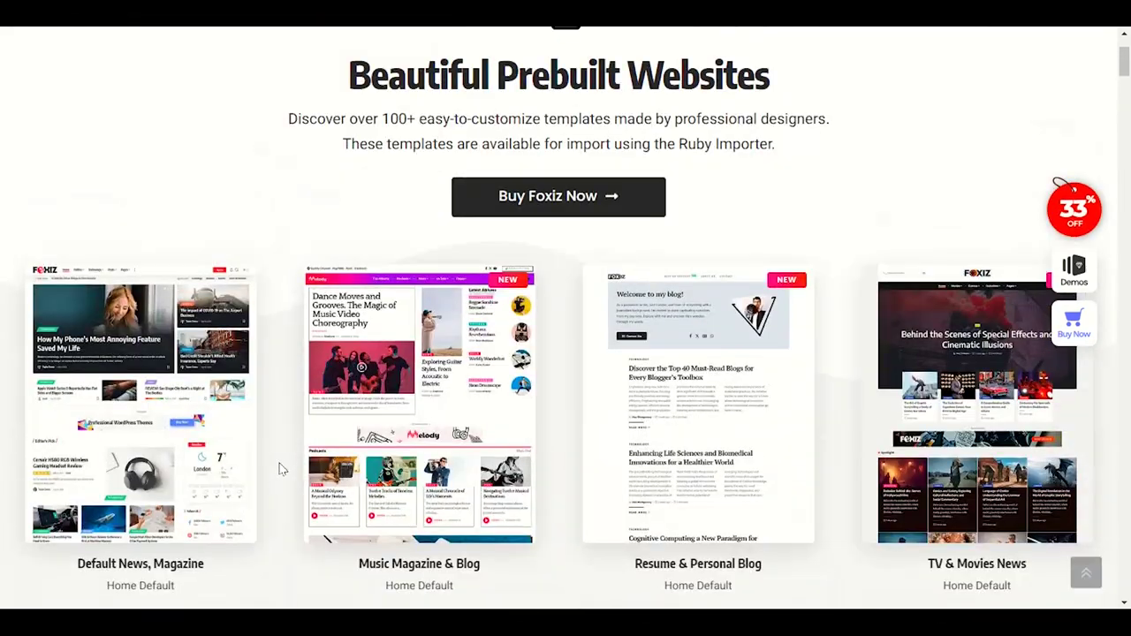
{"action": "scroll", "coordinate": [283, 464], "scroll_direction": "down", "scroll_amount": 2}
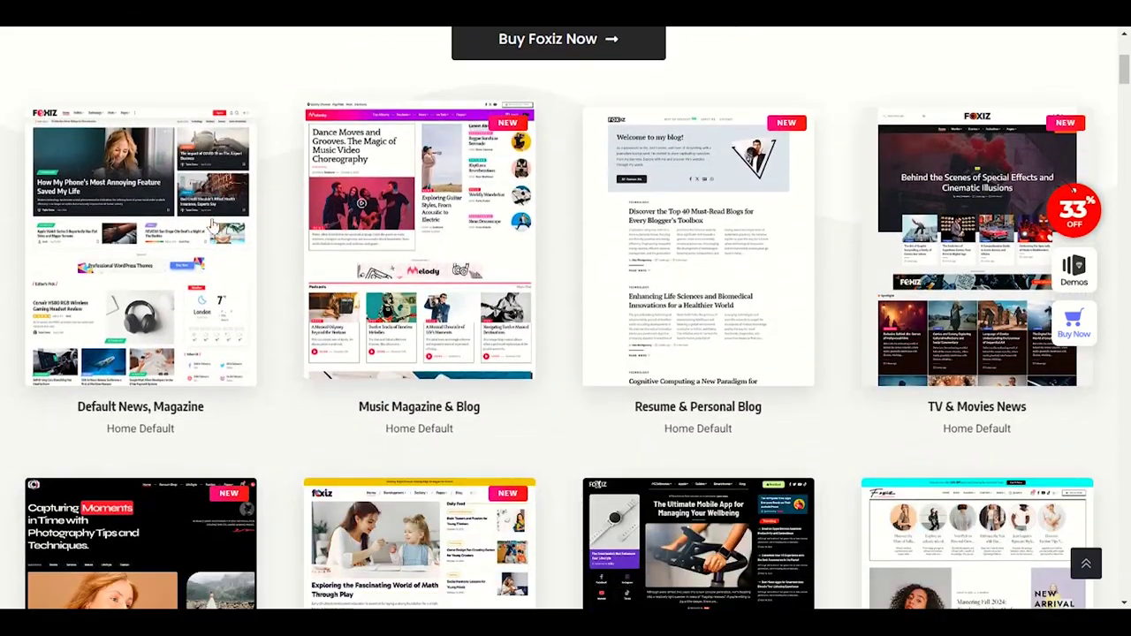
{"action": "left_click", "coordinate": [97, 254]}
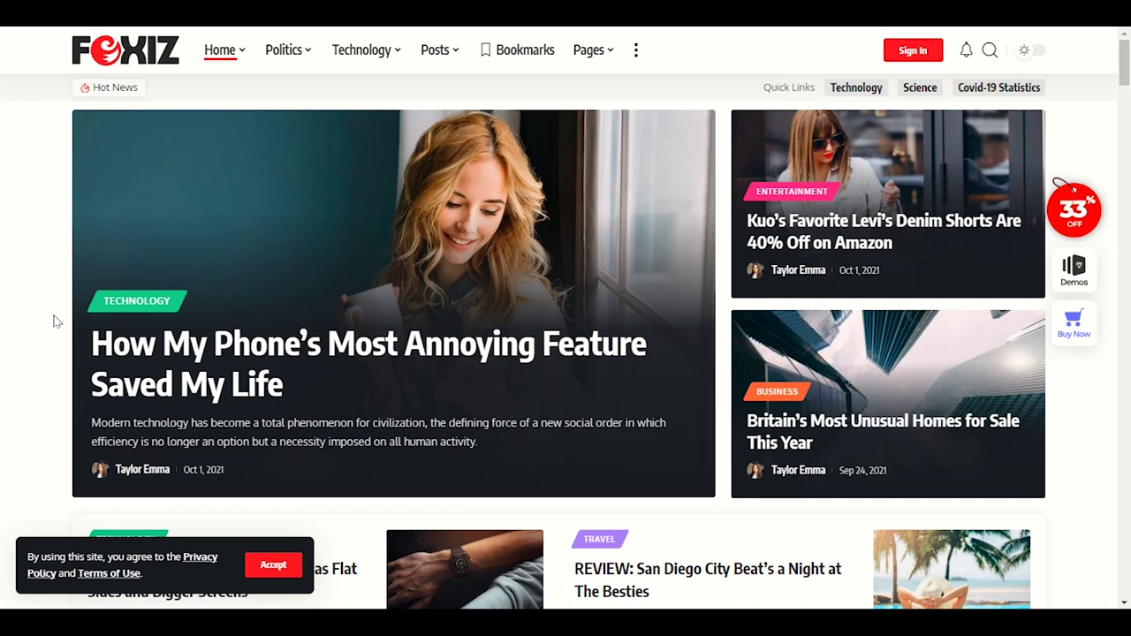
Examine the demo homepage from the featured stories through Editor's Pick to Most Read, and dismiss the newsletter sign-up popup
{"action": "scroll", "coordinate": [53, 322], "scroll_direction": "down", "scroll_amount": 3}
{"action": "scroll", "coordinate": [46, 329], "scroll_direction": "up", "scroll_amount": 3}
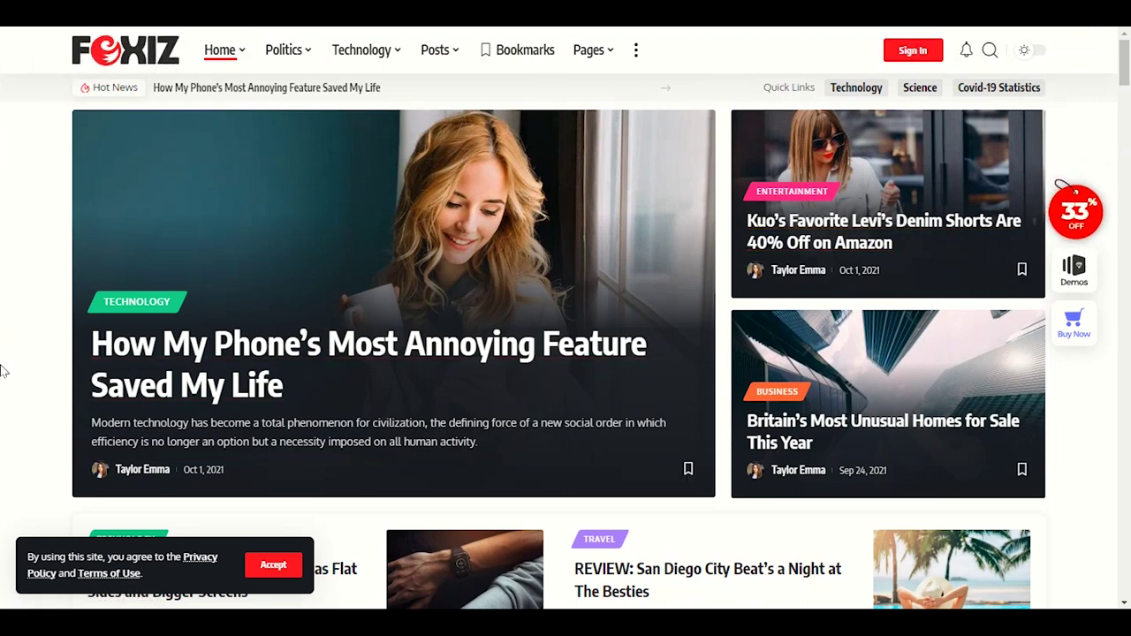
{"action": "scroll", "coordinate": [2, 346], "scroll_direction": "down", "scroll_amount": 3}
{"action": "scroll", "coordinate": [2, 350], "scroll_direction": "up", "scroll_amount": 3}
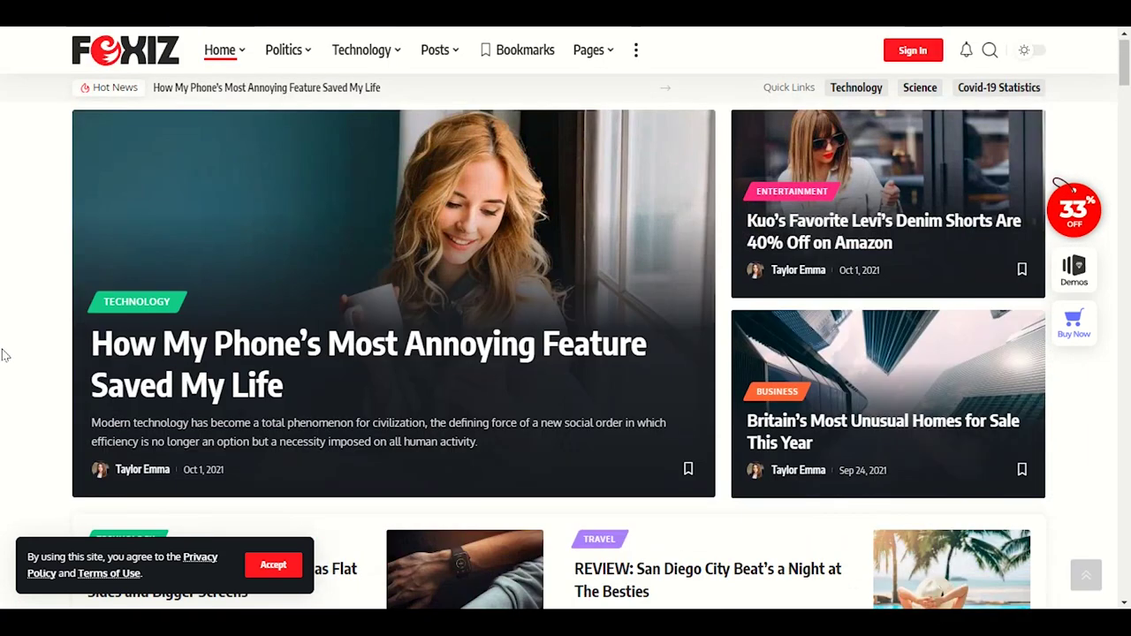
{"action": "scroll", "coordinate": [12, 353], "scroll_direction": "down", "scroll_amount": 1}
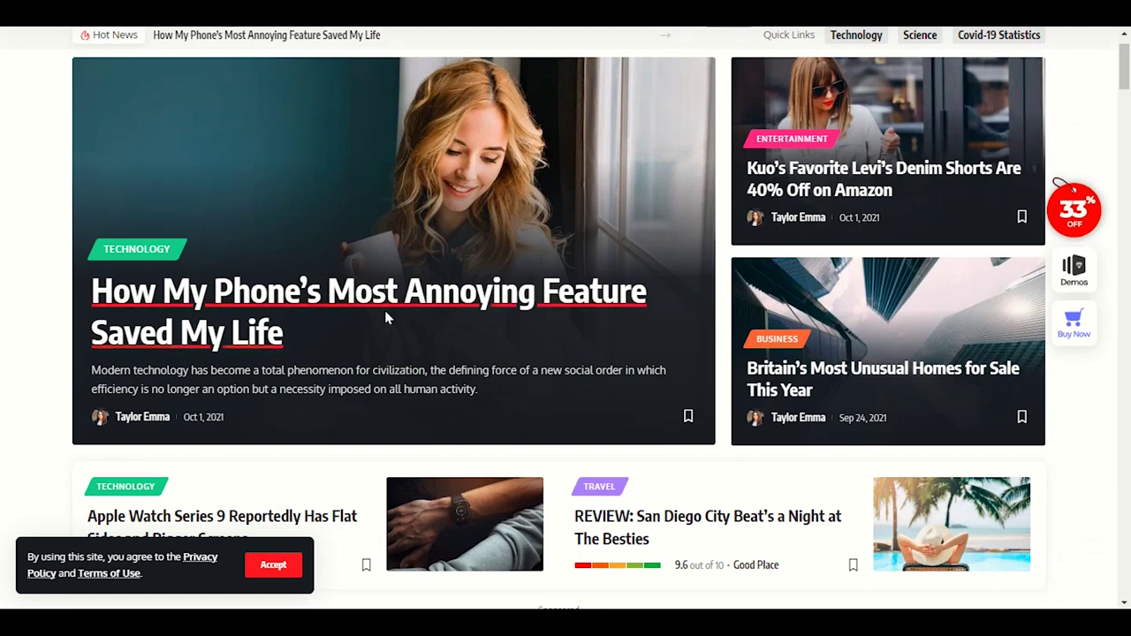
{"action": "scroll", "coordinate": [46, 336], "scroll_direction": "down", "scroll_amount": 3}
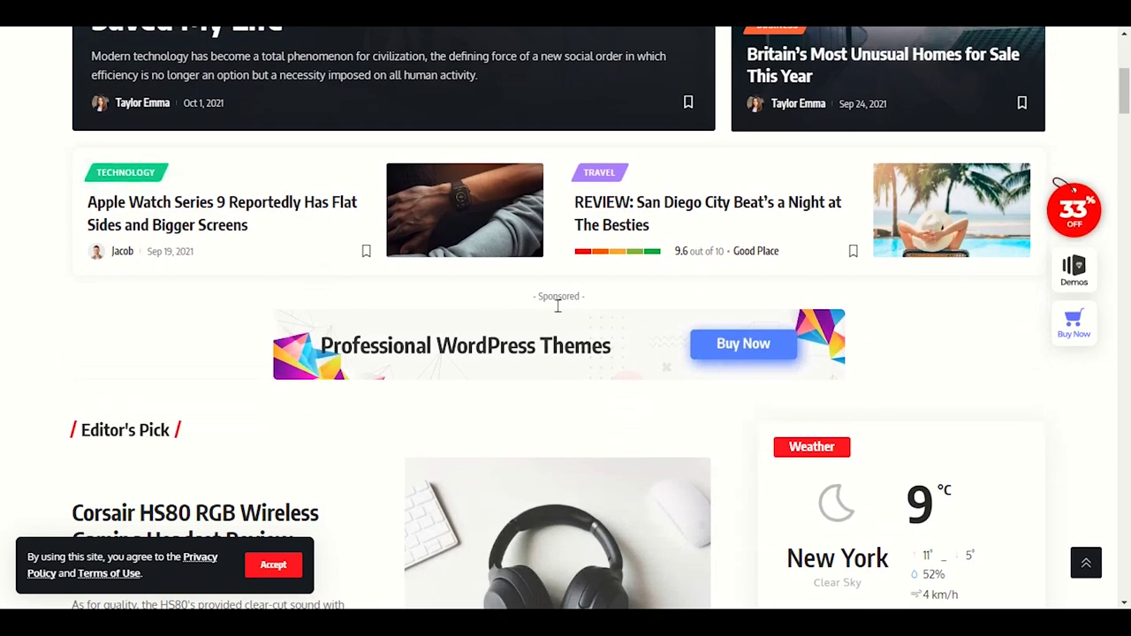
{"action": "scroll", "coordinate": [353, 341], "scroll_direction": "down", "scroll_amount": 2}
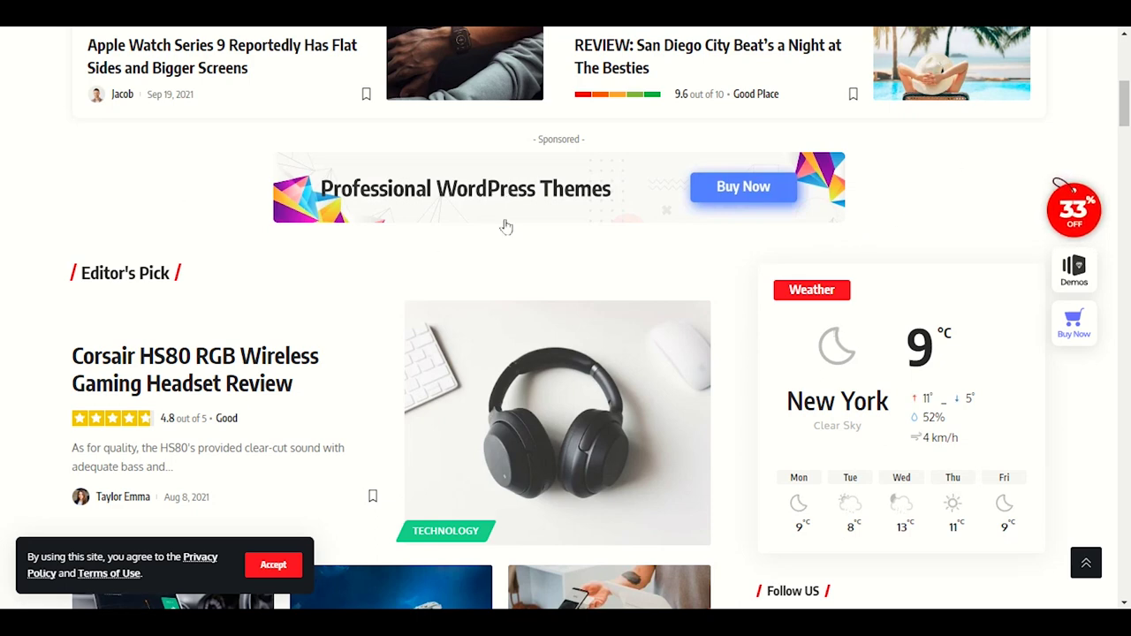
{"action": "scroll", "coordinate": [225, 191], "scroll_direction": "down", "scroll_amount": 2}
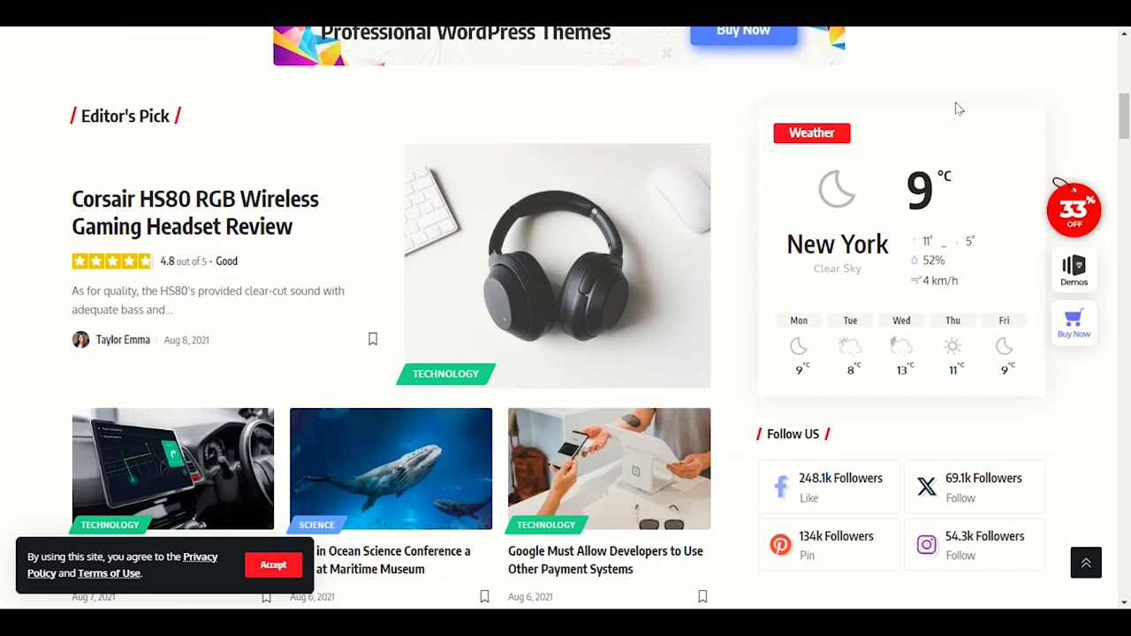
{"action": "scroll", "coordinate": [804, 380], "scroll_direction": "down", "scroll_amount": 2}
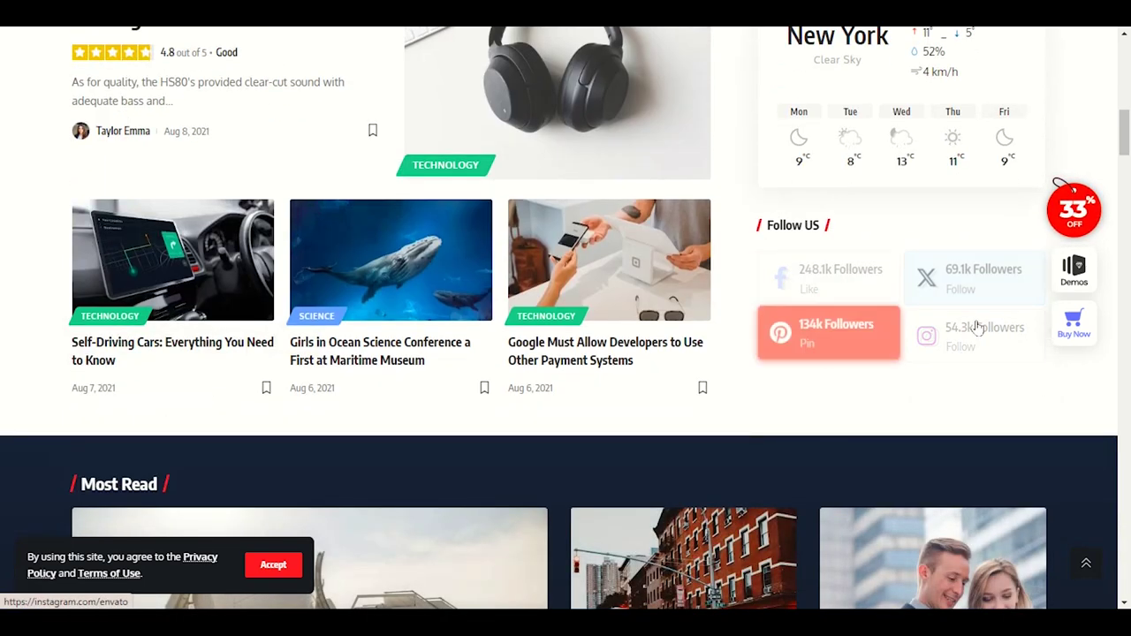
{"action": "scroll", "coordinate": [862, 328], "scroll_direction": "down", "scroll_amount": 2}
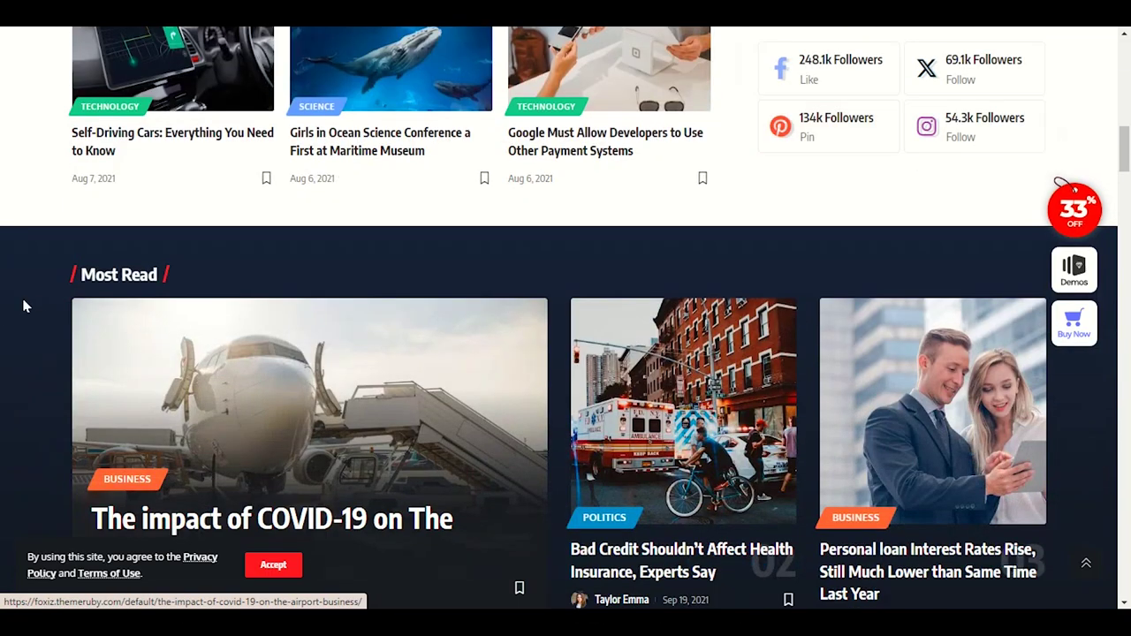
{"action": "scroll", "coordinate": [36, 304], "scroll_direction": "down", "scroll_amount": 2}
{"action": "scroll", "coordinate": [60, 301], "scroll_direction": "down", "scroll_amount": 3}
{"action": "scroll", "coordinate": [60, 305], "scroll_direction": "up", "scroll_amount": 3}
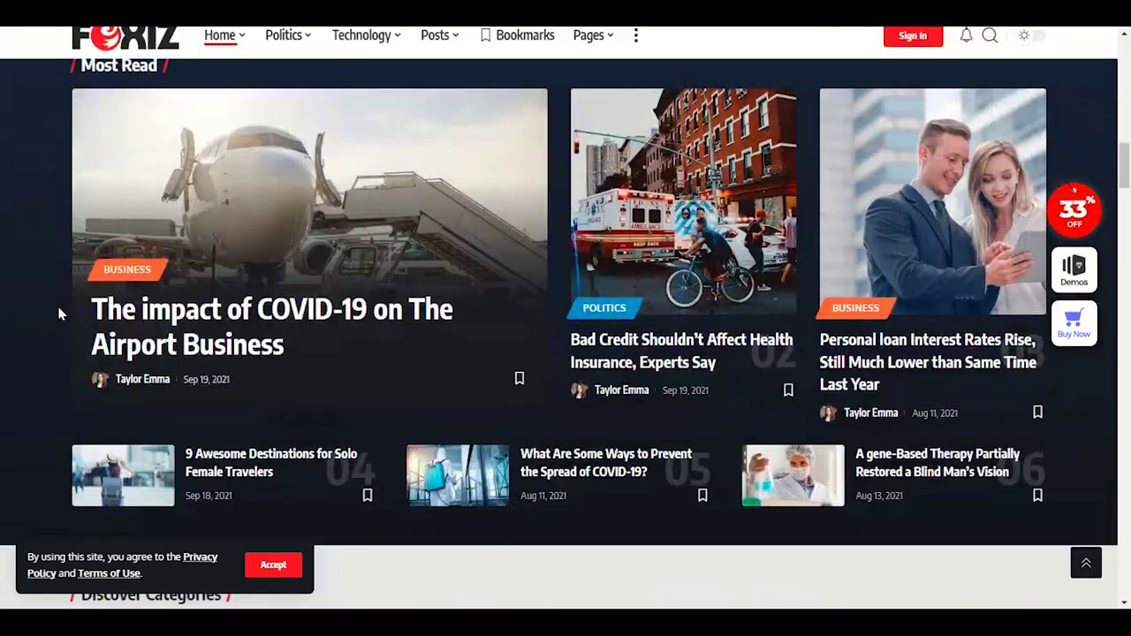
{"action": "scroll", "coordinate": [67, 313], "scroll_direction": "up", "scroll_amount": 2}
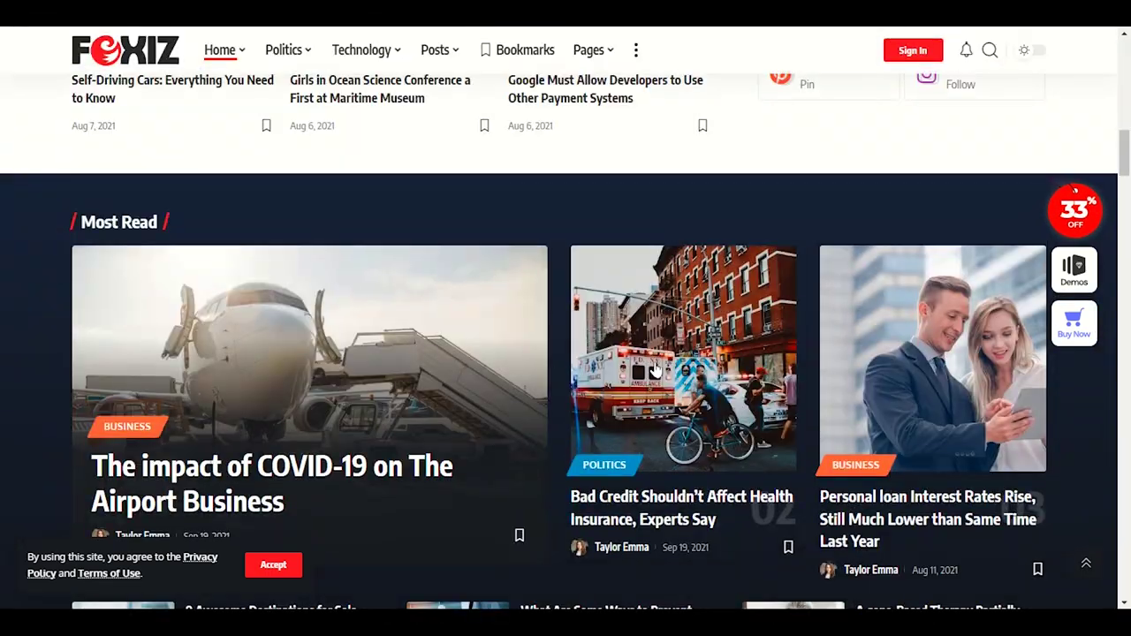
{"action": "scroll", "coordinate": [569, 376], "scroll_direction": "down", "scroll_amount": 6}
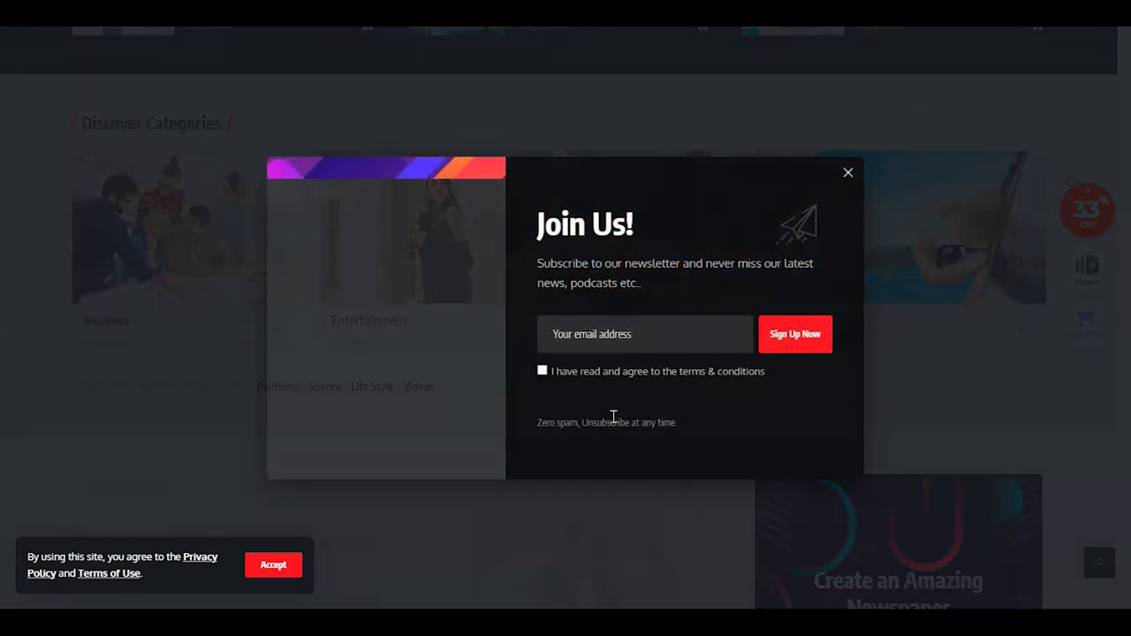
{"action": "left_click", "coordinate": [848, 173]}
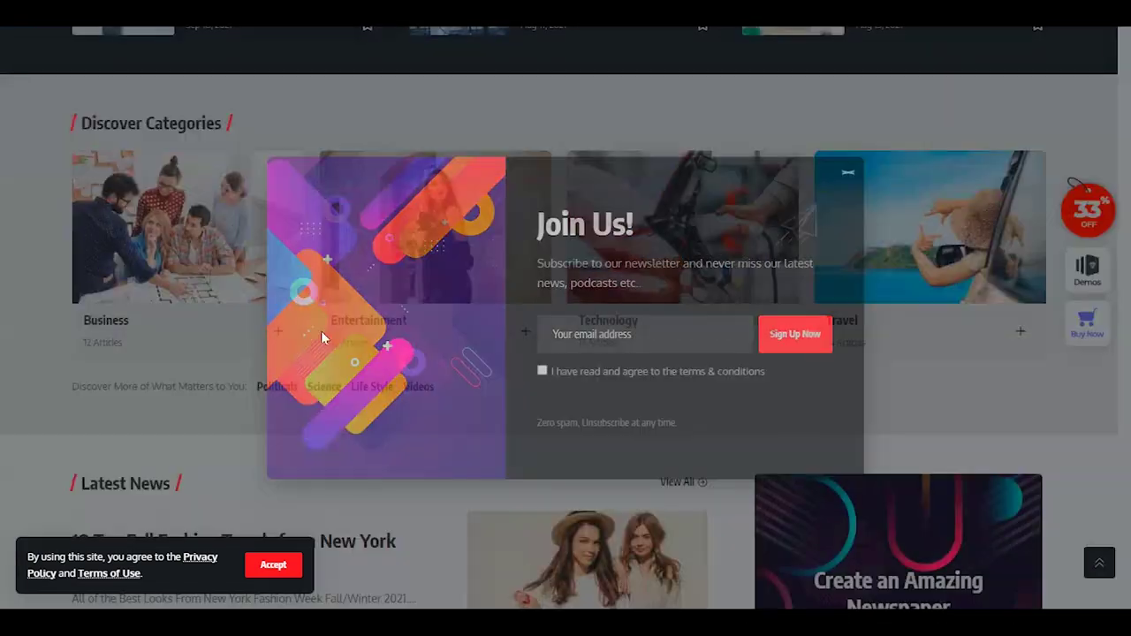
Examine the remaining demo homepage sections, including Latest News, Sponsored Content, What to Watch, Follow Writers and the blog list
{"action": "scroll", "coordinate": [5, 343], "scroll_direction": "down", "scroll_amount": 5}
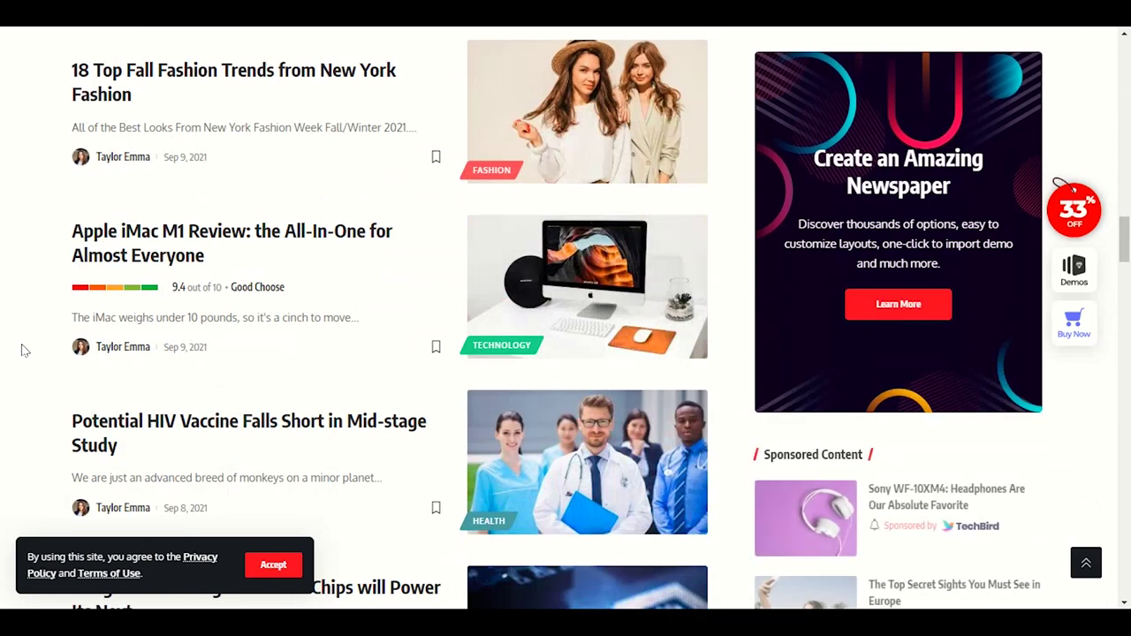
{"action": "scroll", "coordinate": [30, 349], "scroll_direction": "up", "scroll_amount": 3}
{"action": "scroll", "coordinate": [32, 351], "scroll_direction": "down", "scroll_amount": 2}
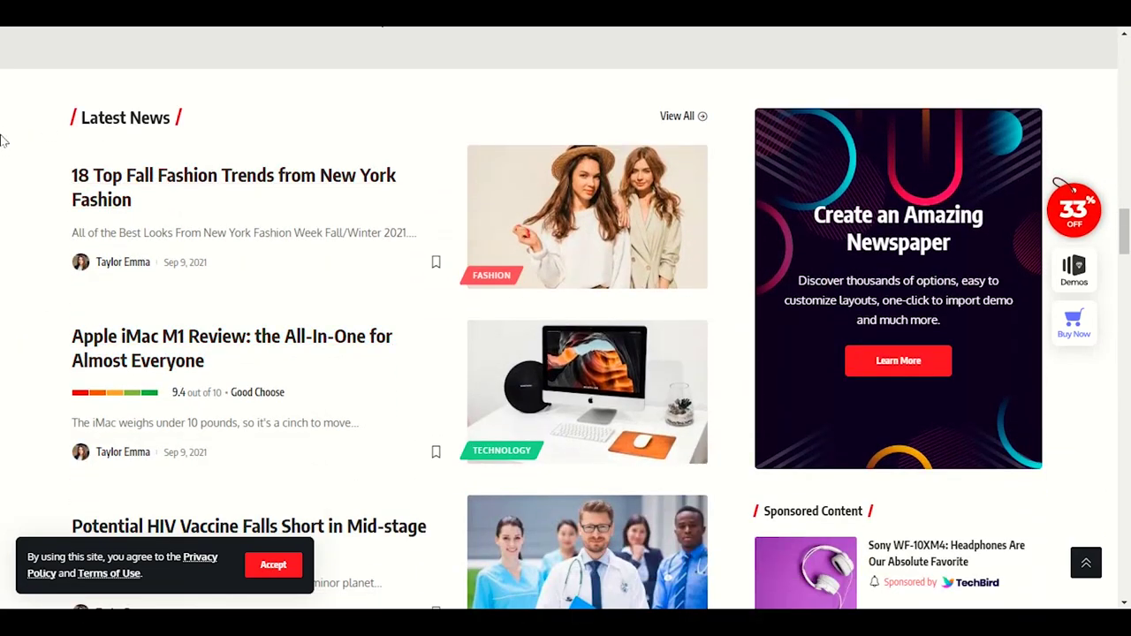
{"action": "scroll", "coordinate": [3, 142], "scroll_direction": "down", "scroll_amount": 2}
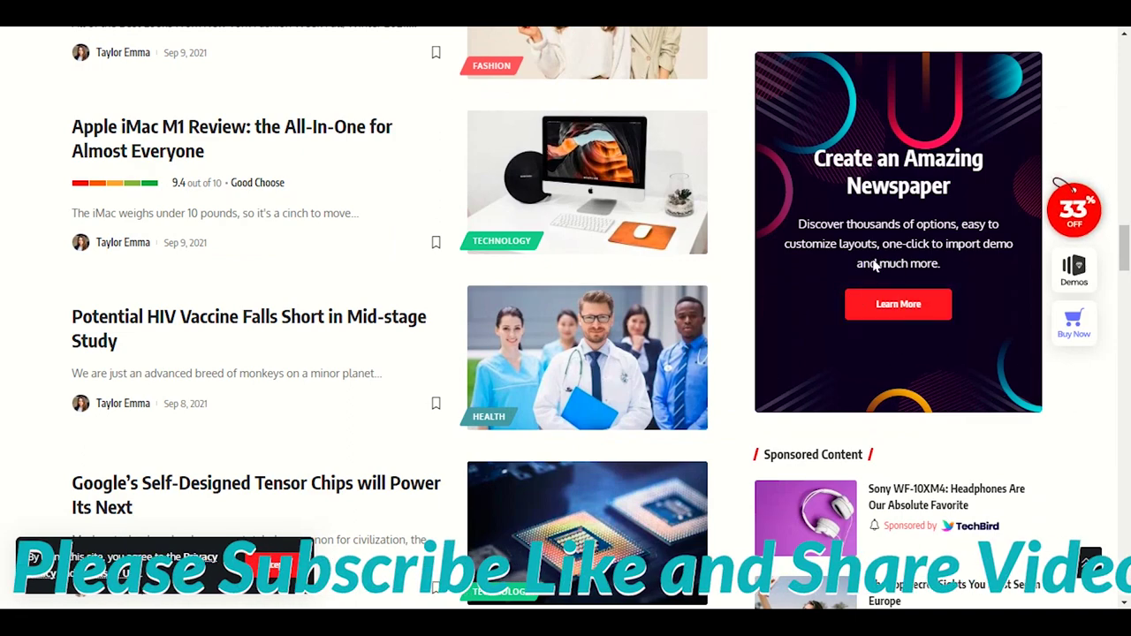
{"action": "scroll", "coordinate": [875, 265], "scroll_direction": "down", "scroll_amount": 7}
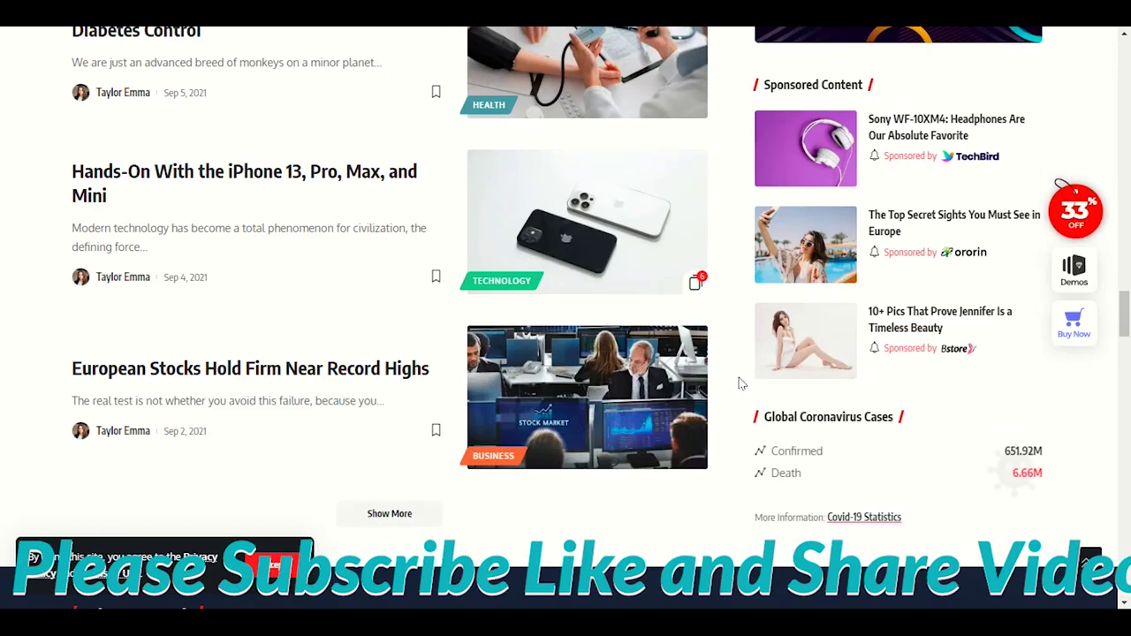
{"action": "scroll", "coordinate": [739, 384], "scroll_direction": "down", "scroll_amount": 2}
{"action": "scroll", "coordinate": [739, 380], "scroll_direction": "down", "scroll_amount": 2}
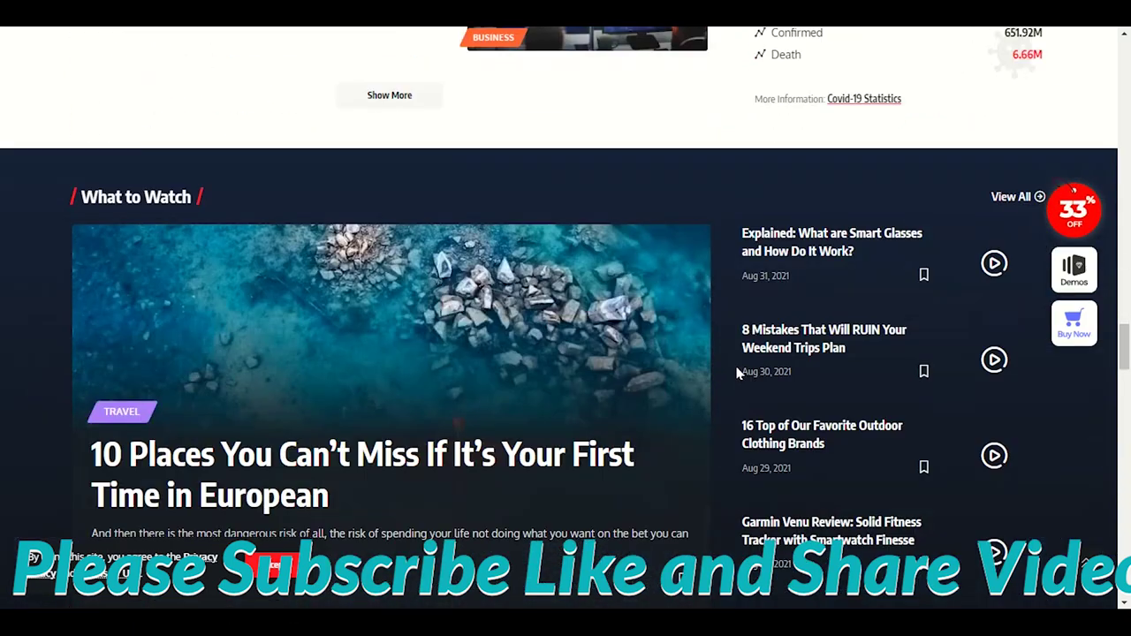
{"action": "scroll", "coordinate": [737, 373], "scroll_direction": "down", "scroll_amount": 1}
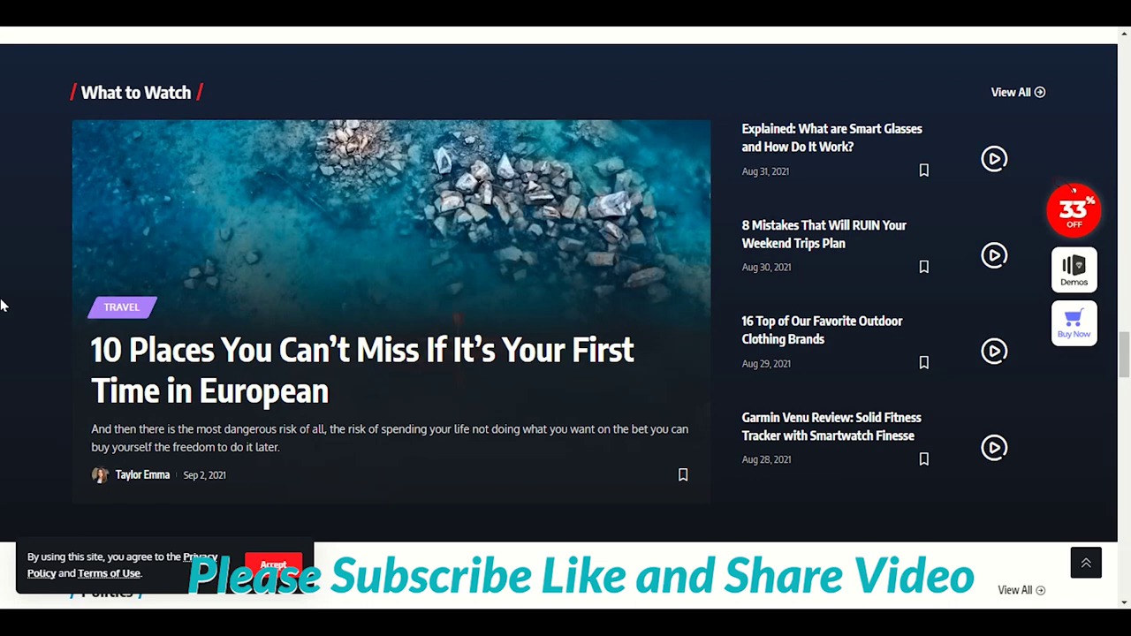
{"action": "scroll", "coordinate": [3, 305], "scroll_direction": "down", "scroll_amount": 10}
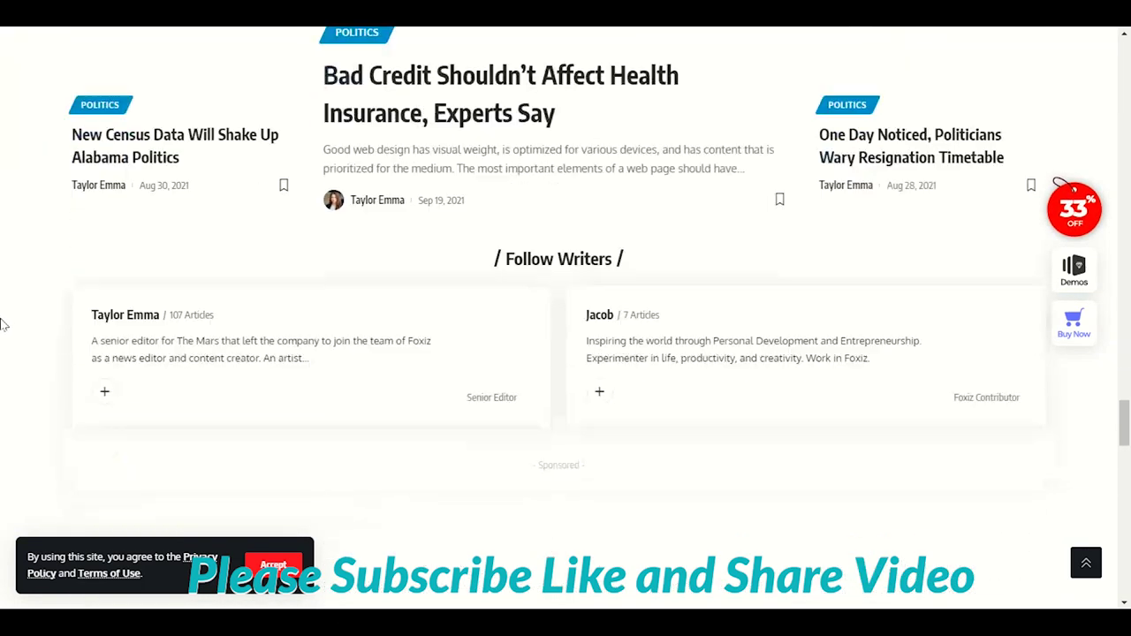
{"action": "scroll", "coordinate": [3, 325], "scroll_direction": "down", "scroll_amount": 15}
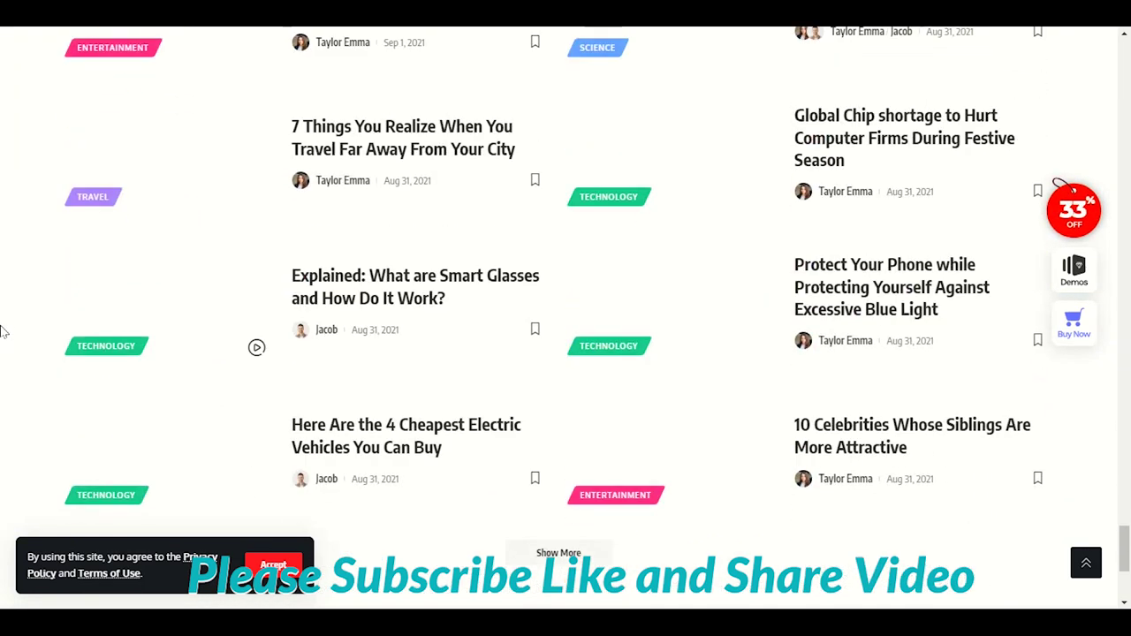
{"action": "scroll", "coordinate": [2, 332], "scroll_direction": "down", "scroll_amount": 4}
{"action": "scroll", "coordinate": [4, 333], "scroll_direction": "up", "scroll_amount": 20}
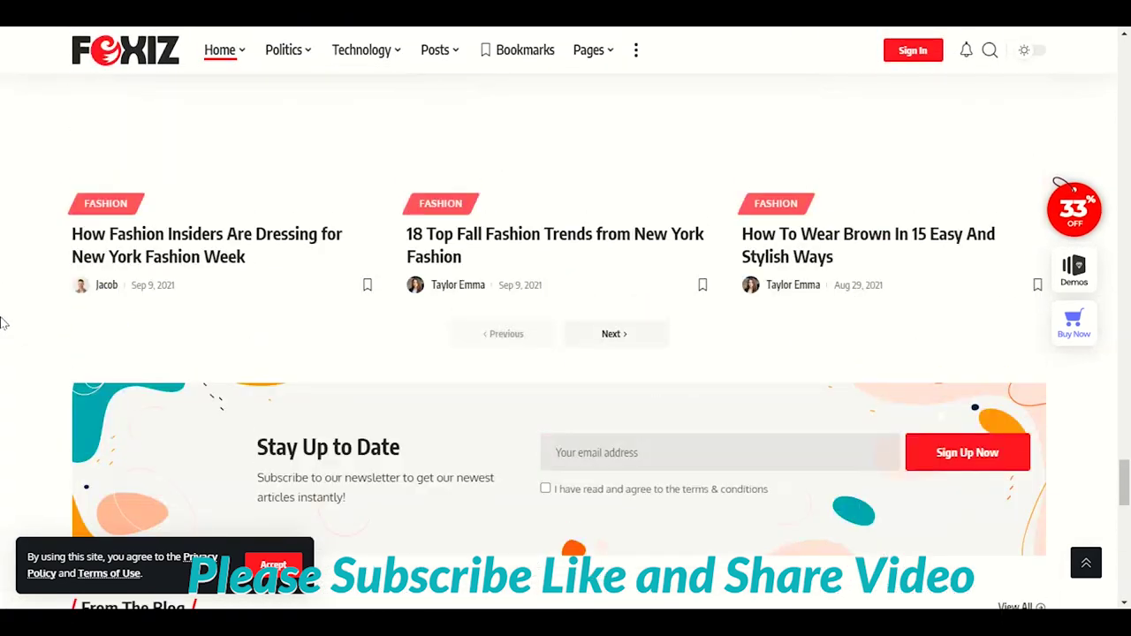
{"action": "scroll", "coordinate": [27, 267], "scroll_direction": "up", "scroll_amount": 15}
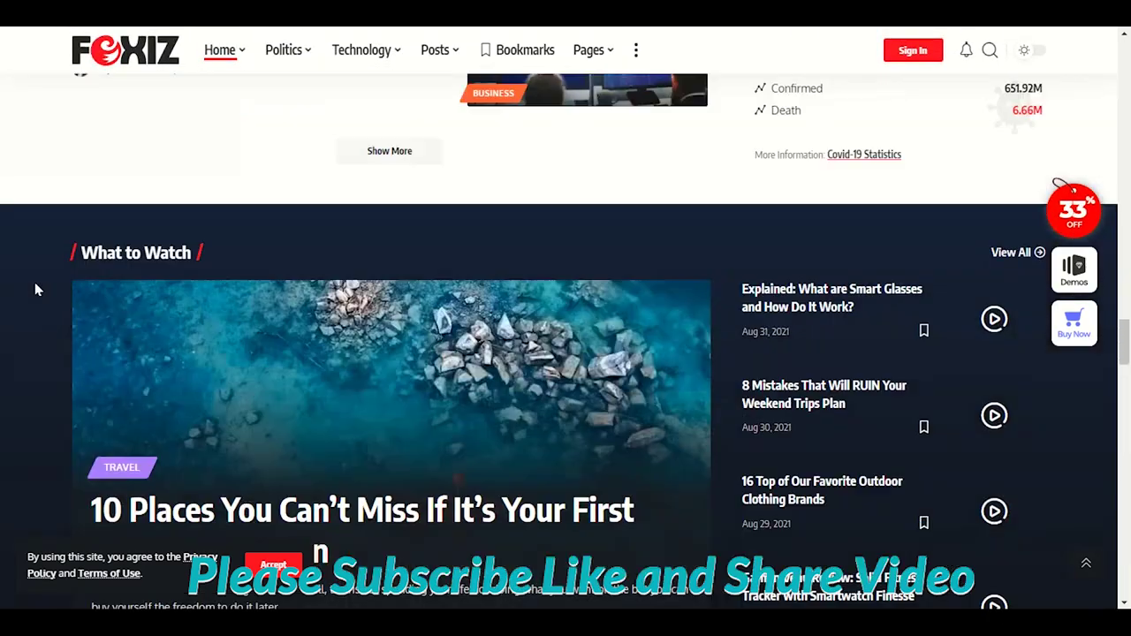
{"action": "scroll", "coordinate": [51, 297], "scroll_direction": "up", "scroll_amount": 15}
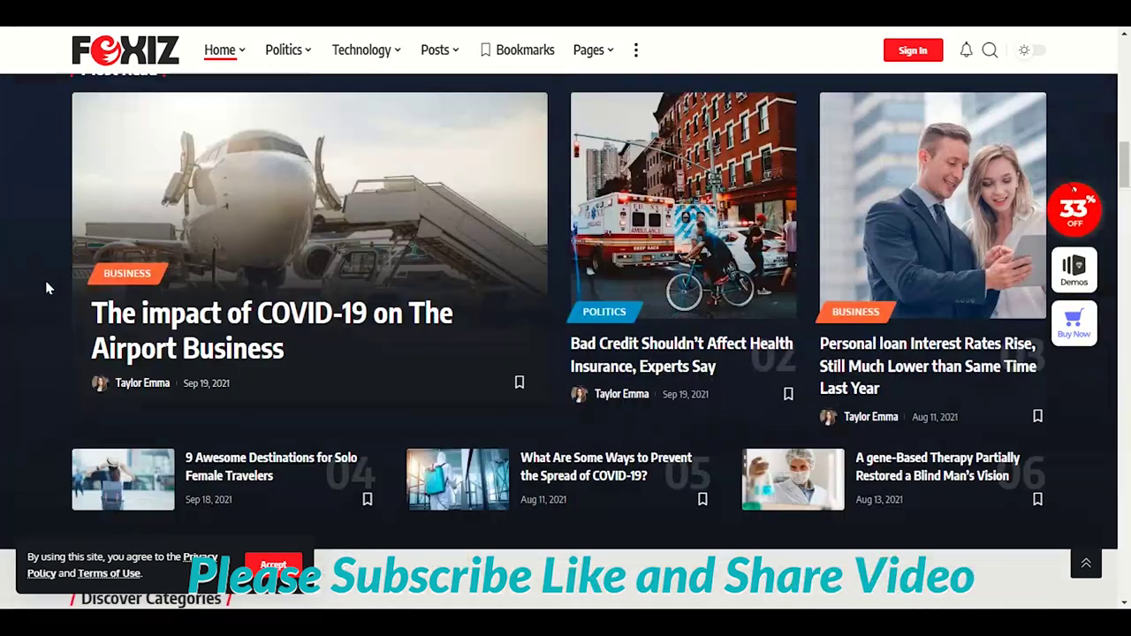
{"action": "scroll", "coordinate": [35, 264], "scroll_direction": "up", "scroll_amount": 3}
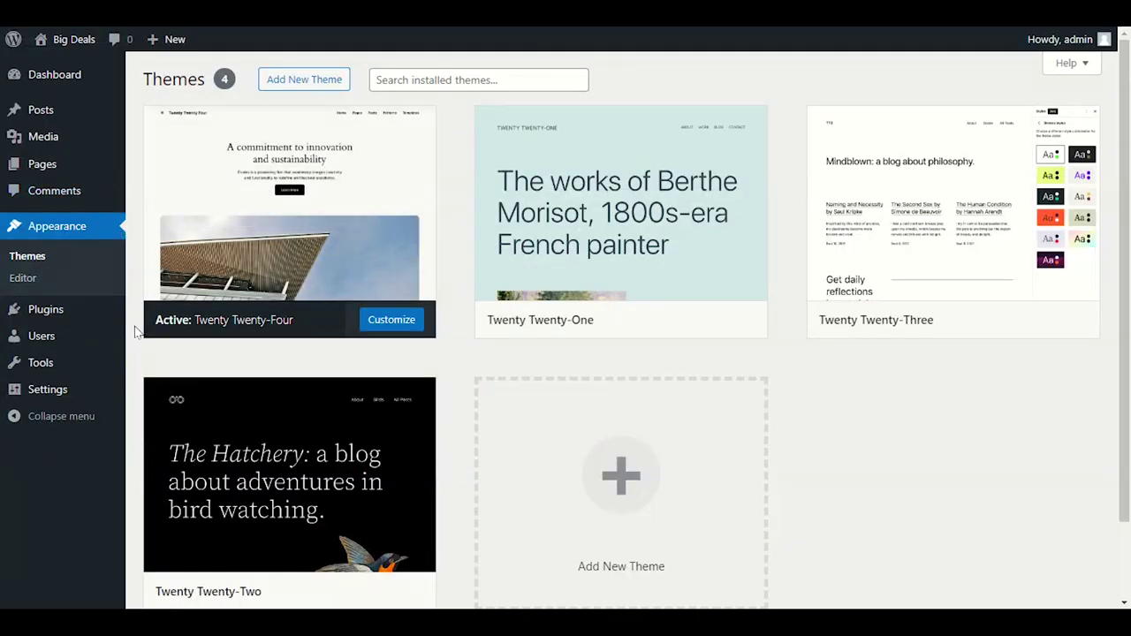
Go to the WordPress site's themes and open the upload form for adding a new theme from a zip file
{"action": "mouse_move", "coordinate": [123, 318]}
{"action": "left_click", "coordinate": [23, 260]}
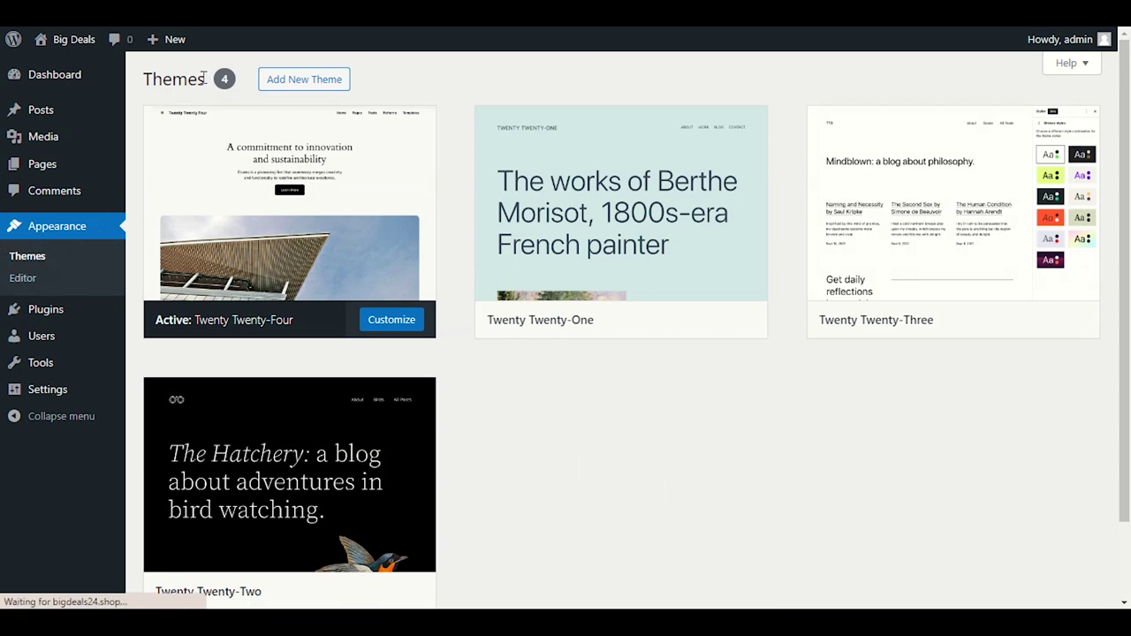
{"action": "left_click", "coordinate": [295, 79]}
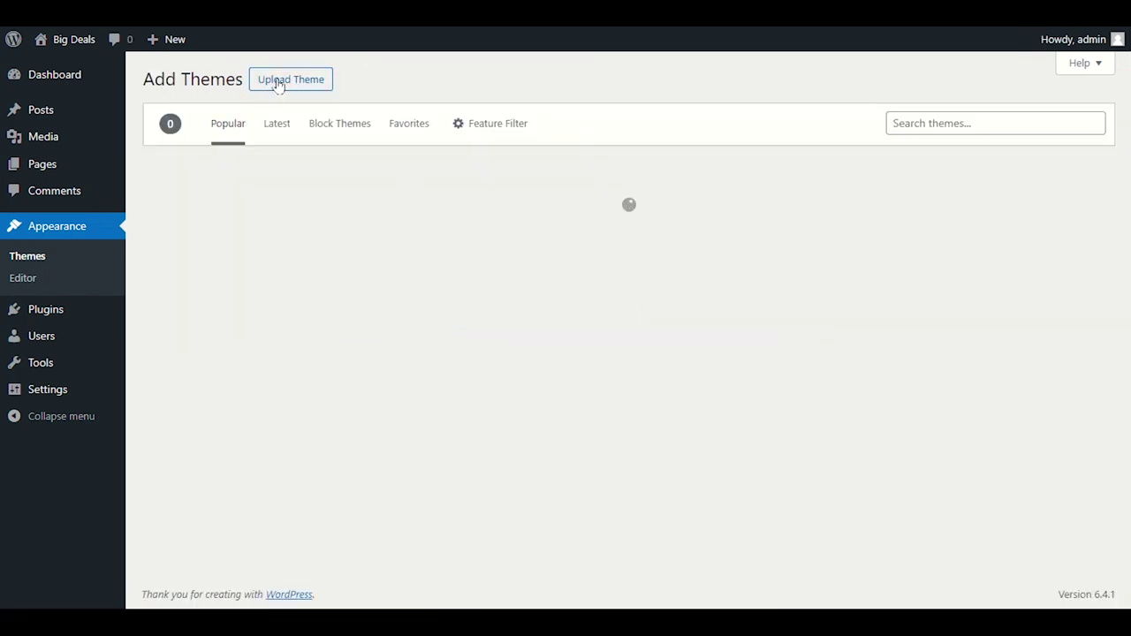
{"action": "left_click", "coordinate": [279, 83]}
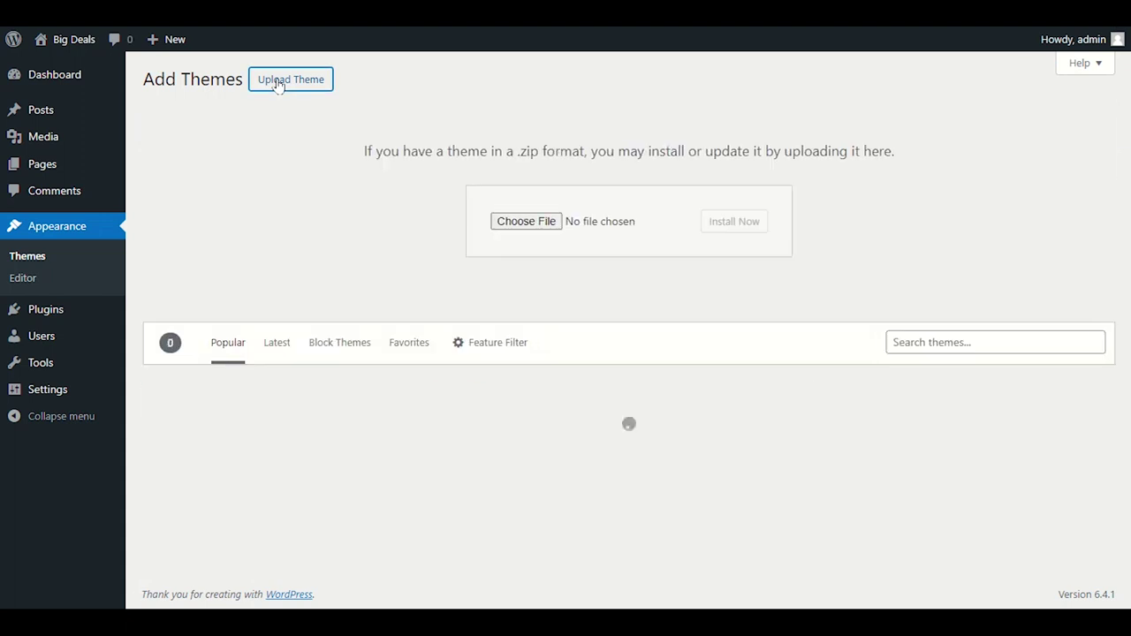
Choose foxiz.zip as the theme file and install it
{"action": "left_click", "coordinate": [513, 222]}
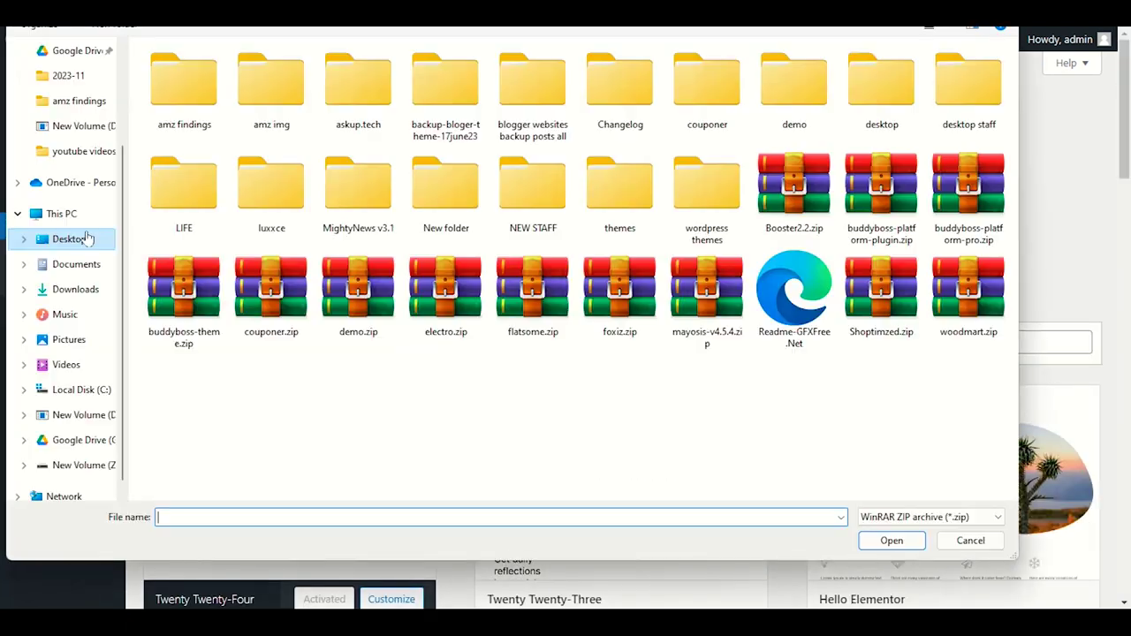
{"action": "left_click", "coordinate": [619, 297]}
{"action": "double_click", "coordinate": [619, 297]}
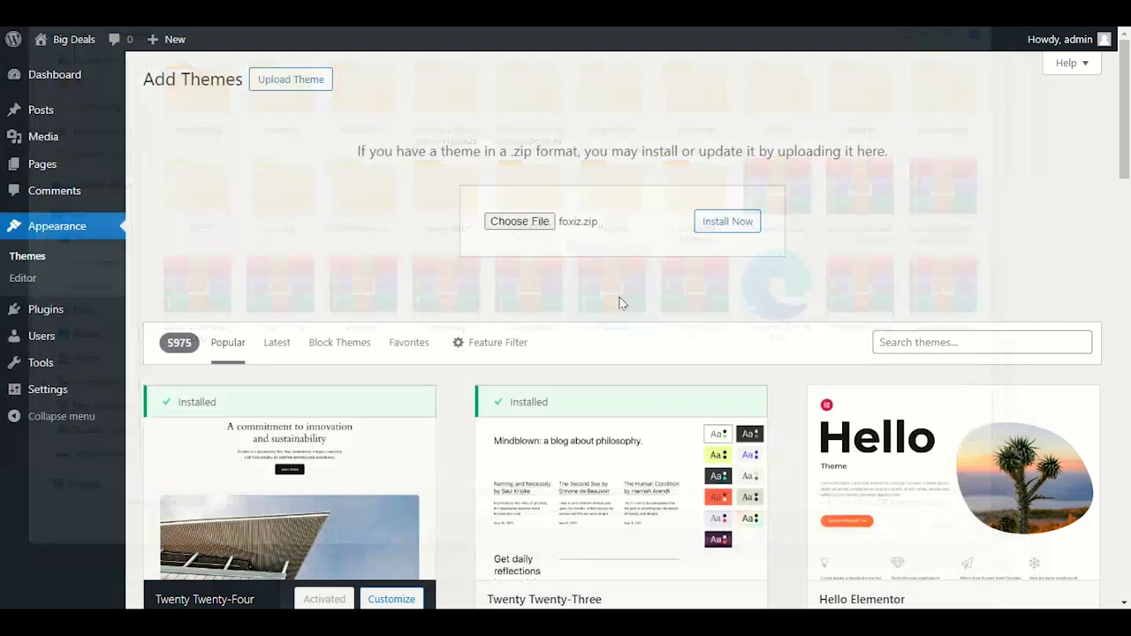
{"action": "left_click", "coordinate": [717, 228]}
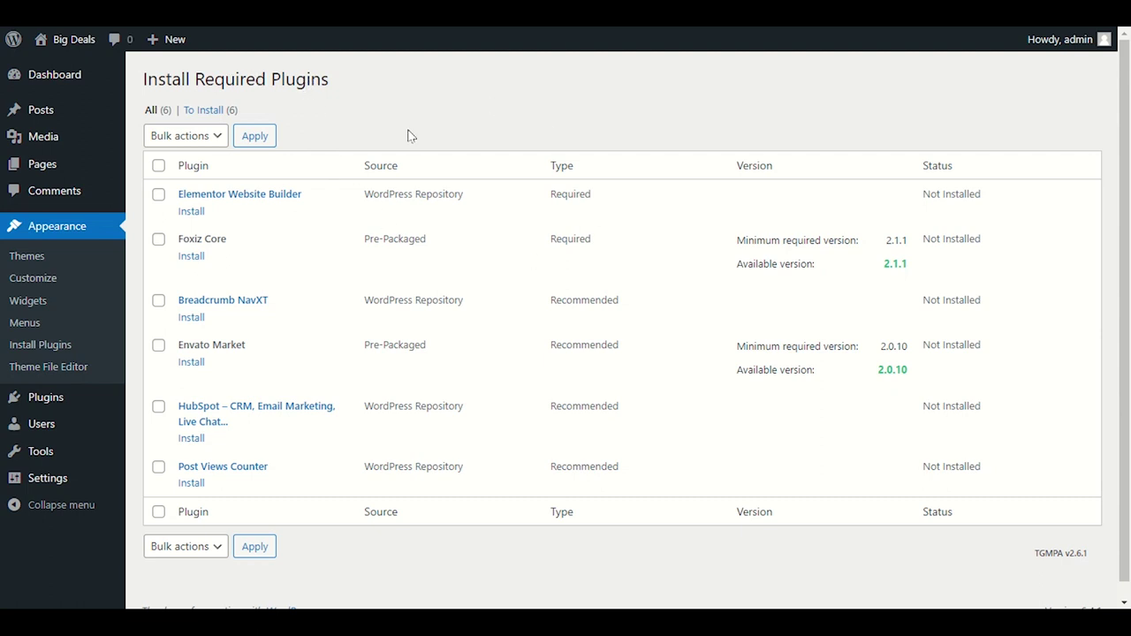
Bulk-install the Elementor Website Builder, Foxiz Core and Post Views Counter plugins, leaving out Breadcrumb NavXT, Envato Market and HubSpot
{"action": "left_click", "coordinate": [158, 166]}
{"action": "scroll", "coordinate": [159, 341], "scroll_direction": "down", "scroll_amount": 1}
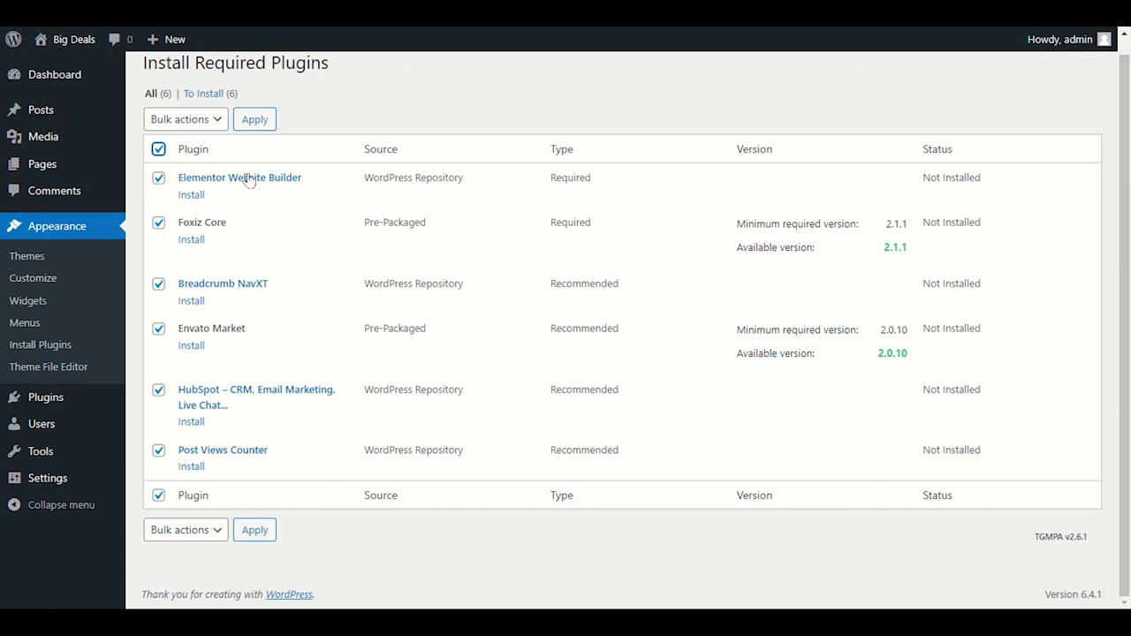
{"action": "left_click", "coordinate": [159, 284]}
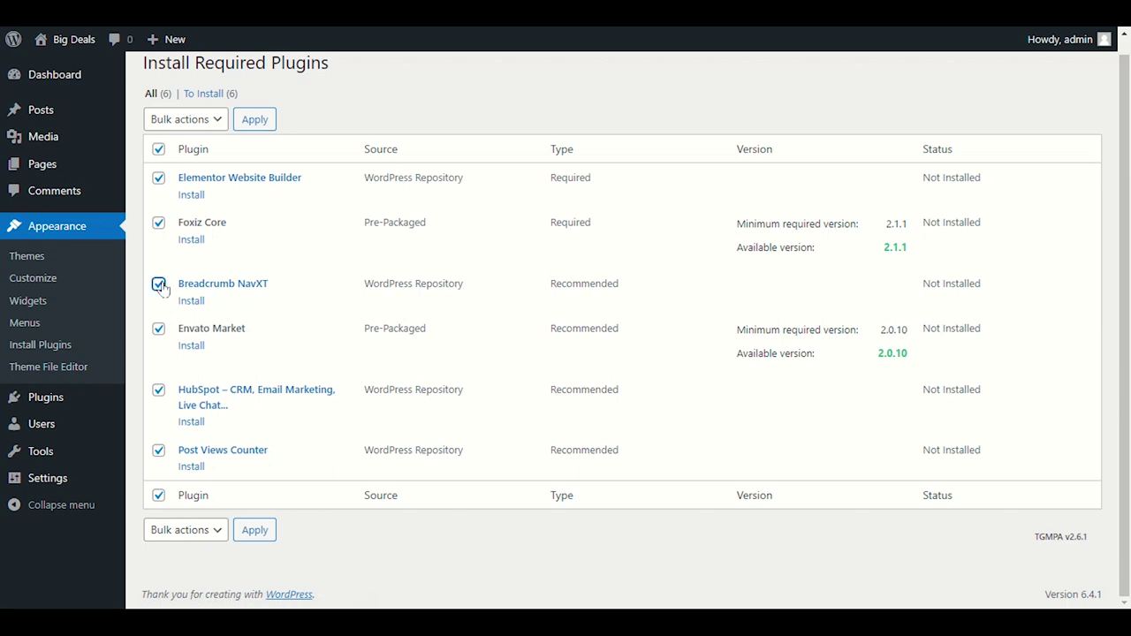
{"action": "left_click", "coordinate": [159, 329]}
{"action": "left_click", "coordinate": [160, 390]}
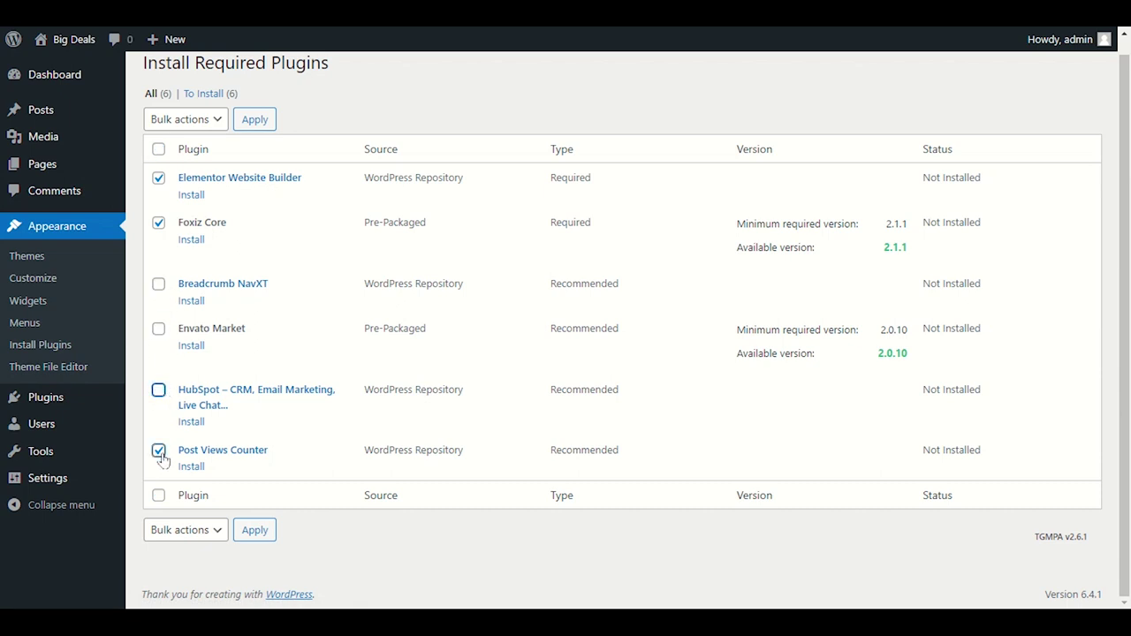
{"action": "left_click", "coordinate": [160, 452]}
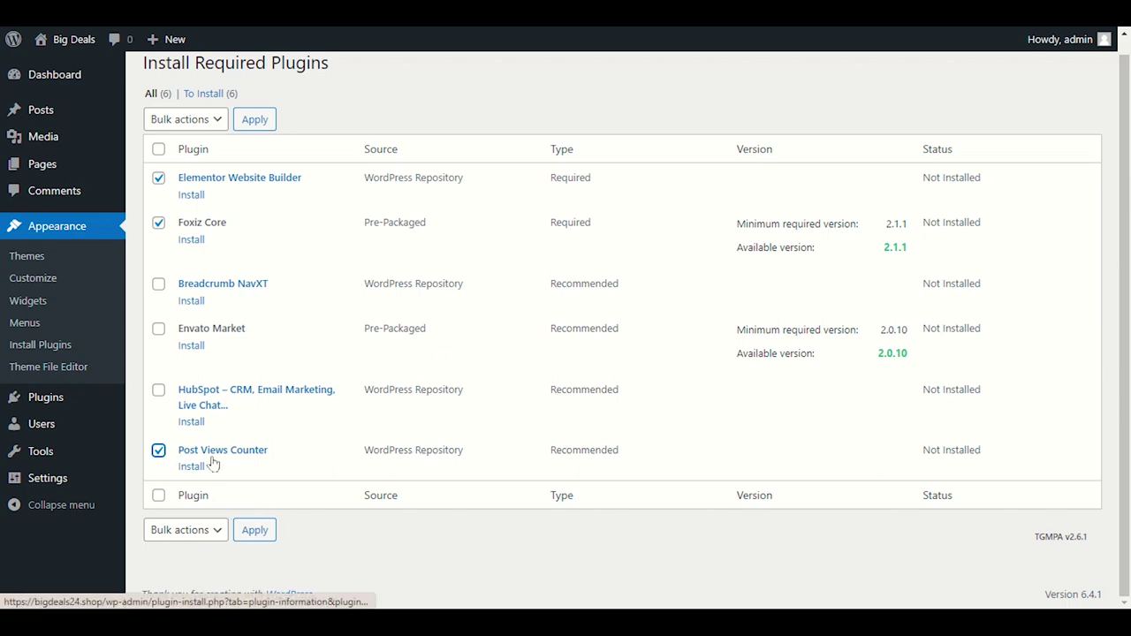
{"action": "left_click", "coordinate": [185, 530]}
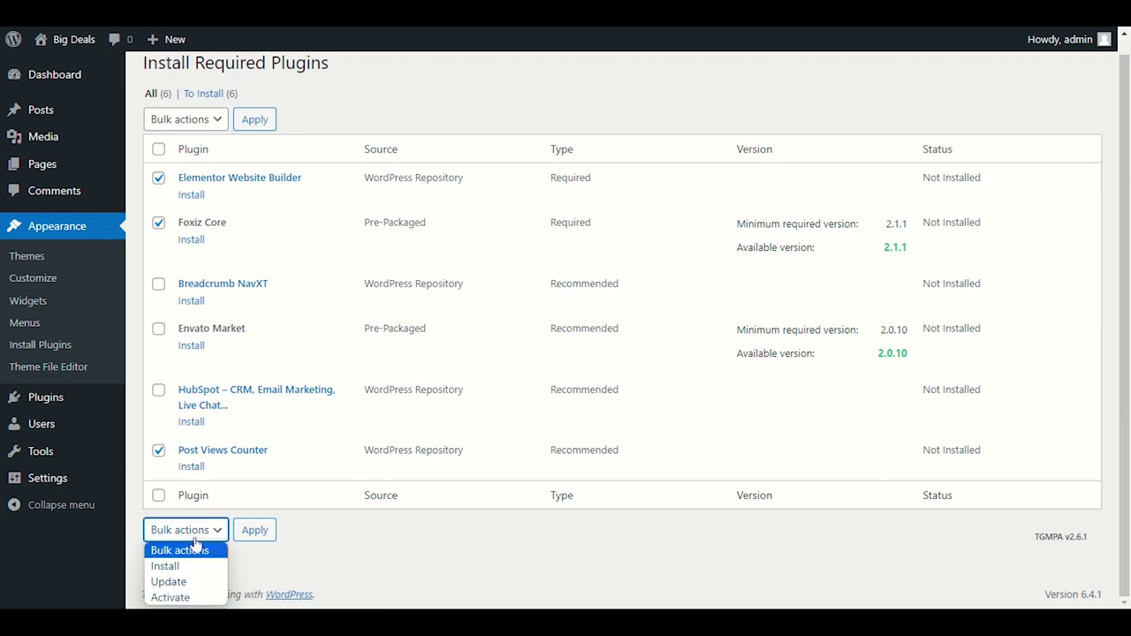
{"action": "left_click", "coordinate": [201, 567]}
{"action": "left_click", "coordinate": [254, 532]}
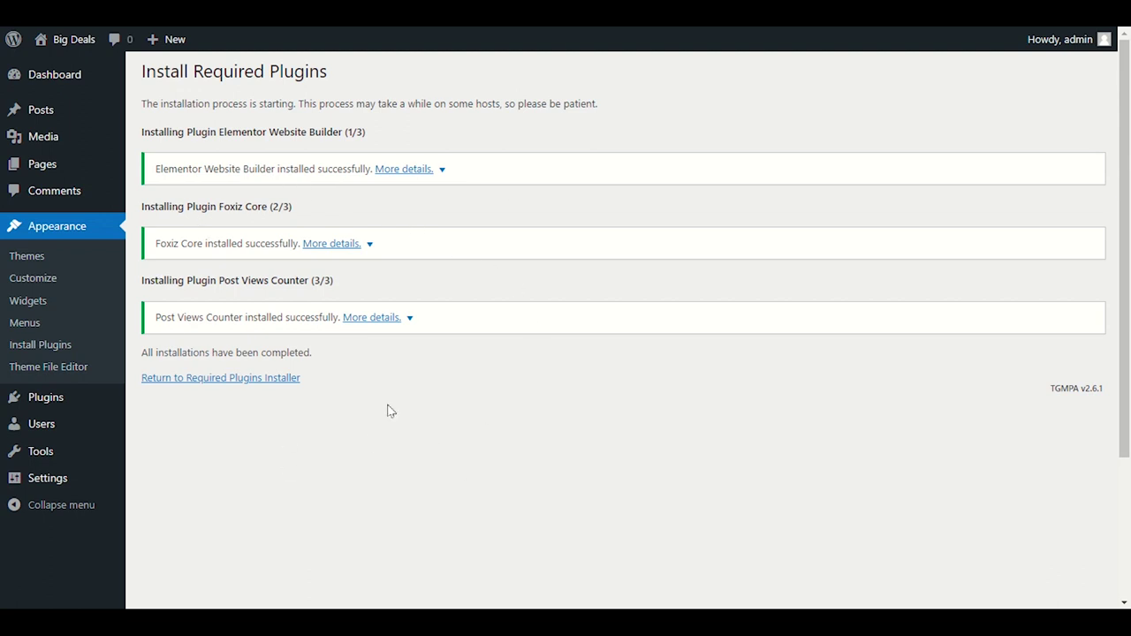
Return to the required plugins installer and bulk-activate Elementor Website Builder, Foxiz Core and Post Views Counter
{"action": "left_click", "coordinate": [220, 382]}
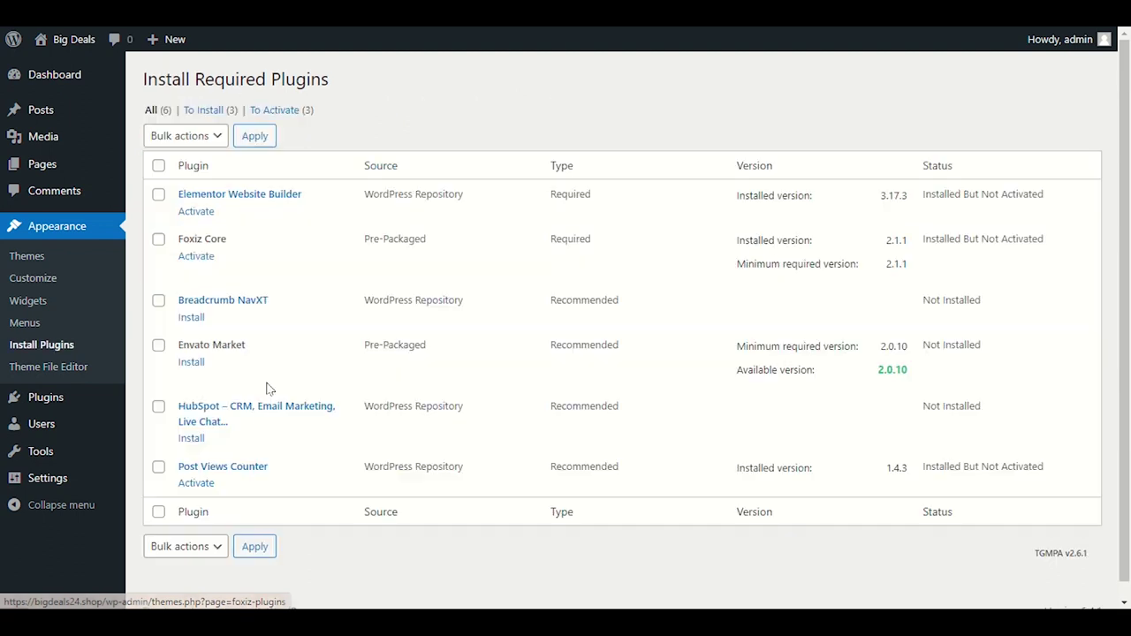
{"action": "left_click", "coordinate": [158, 195]}
{"action": "left_click", "coordinate": [158, 239]}
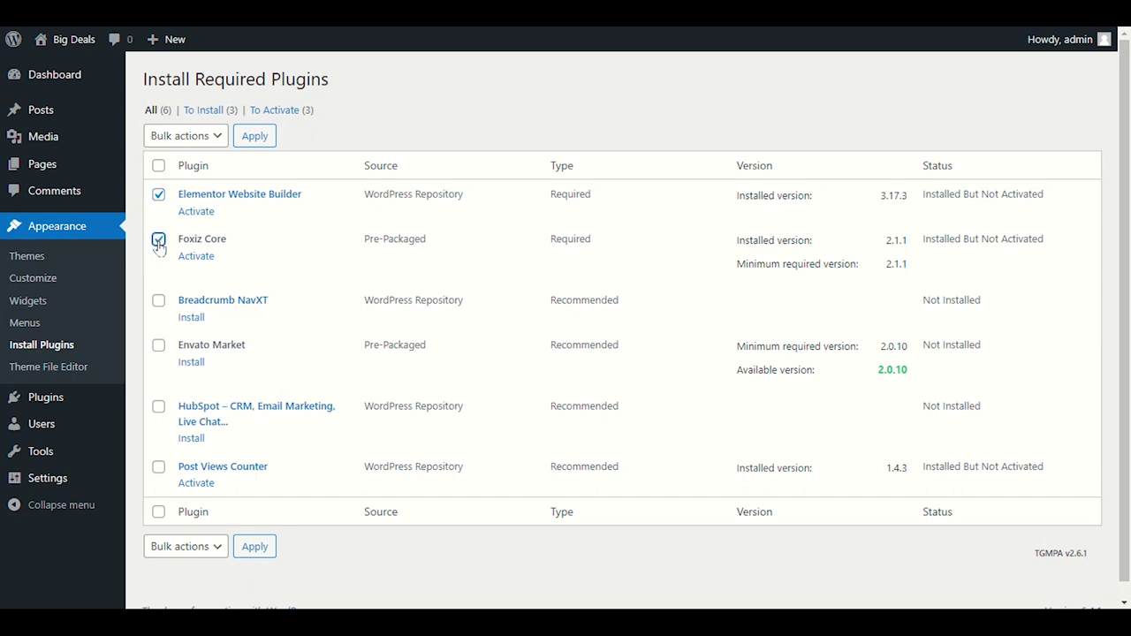
{"action": "left_click", "coordinate": [159, 466]}
{"action": "left_click", "coordinate": [182, 546]}
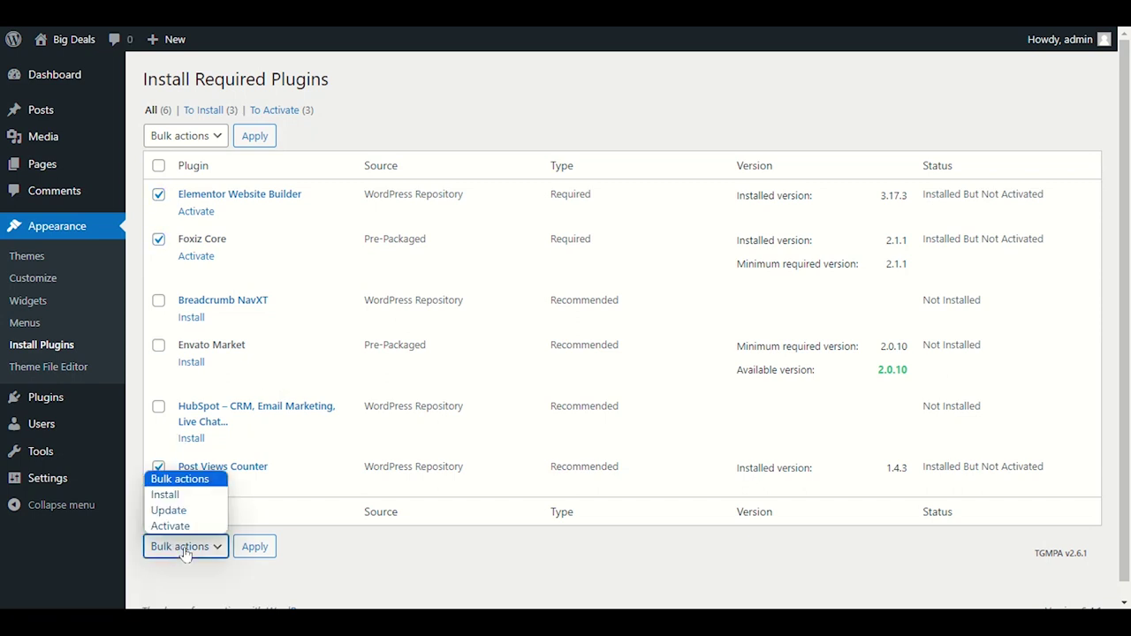
{"action": "left_click", "coordinate": [197, 526]}
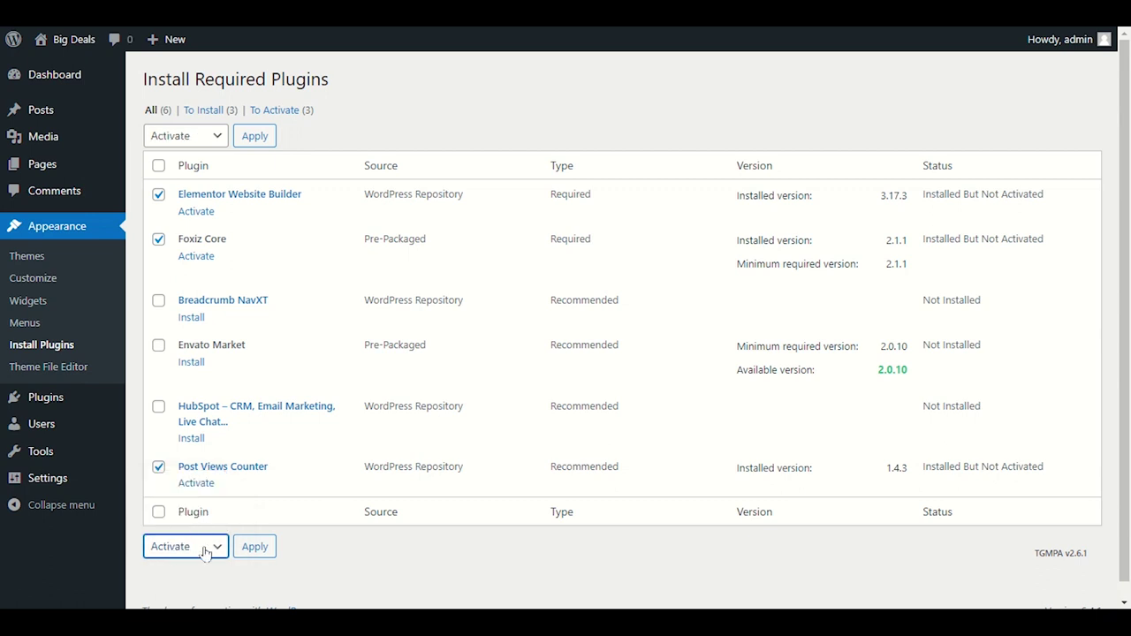
{"action": "left_click", "coordinate": [254, 547]}
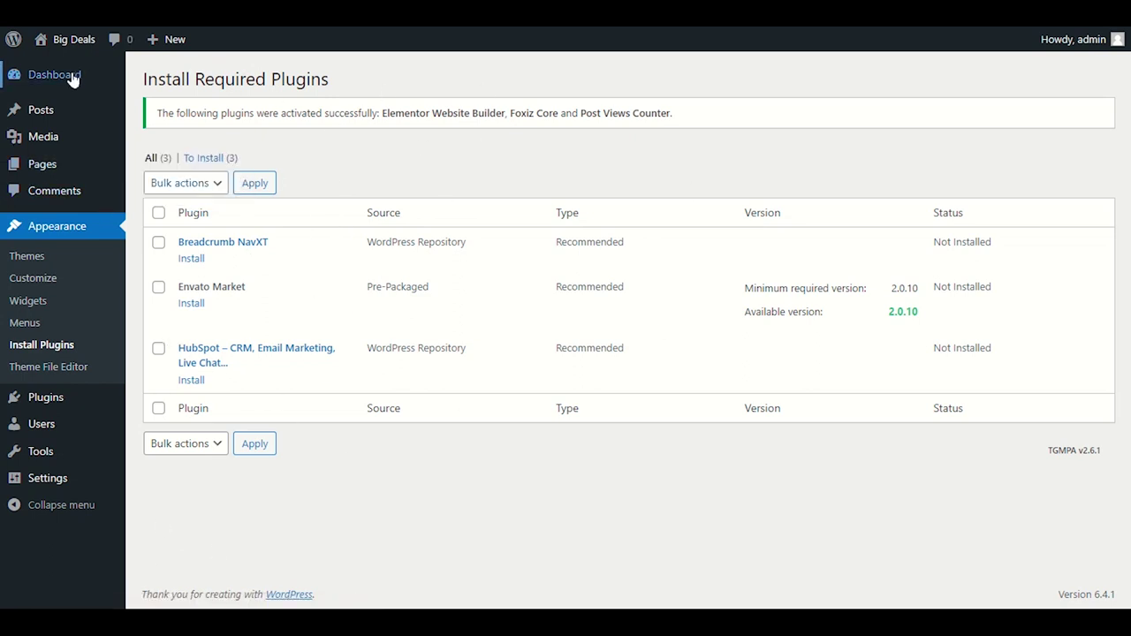
Go to the Foxiz Admin page and examine the theme activation status and the PHP Information, including the memory limit
{"action": "mouse_move", "coordinate": [56, 76]}
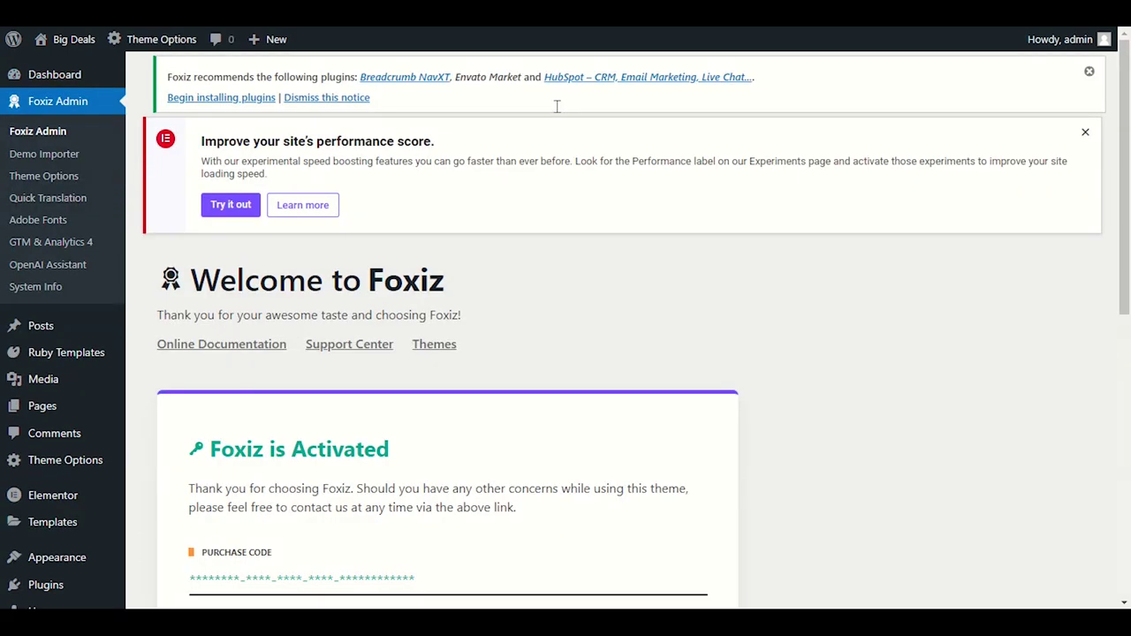
{"action": "scroll", "coordinate": [781, 261], "scroll_direction": "down", "scroll_amount": 3}
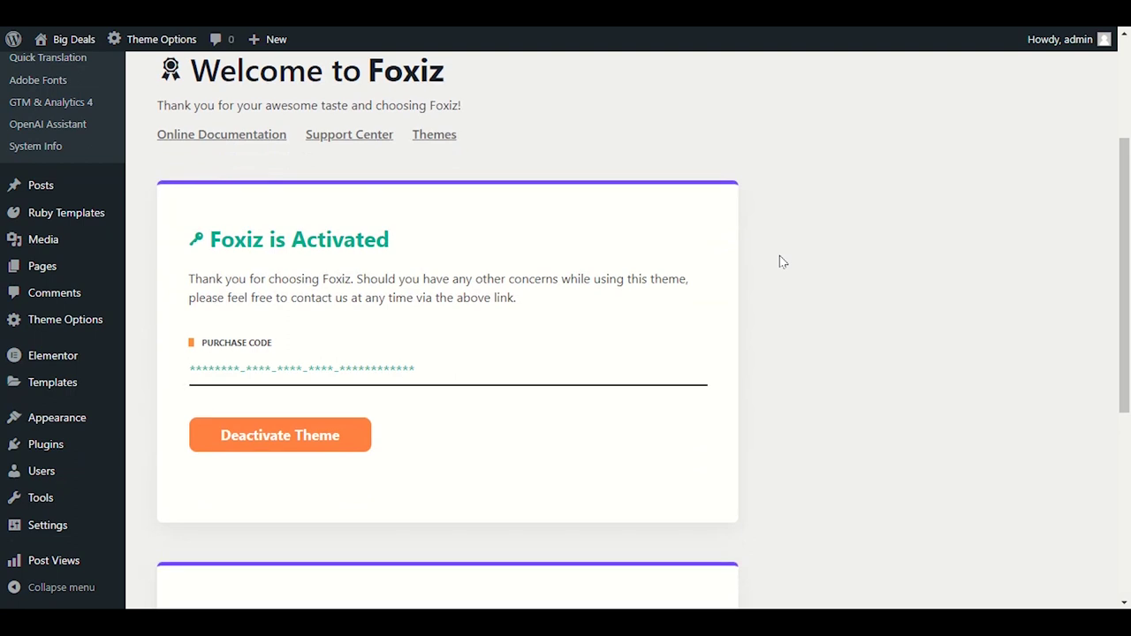
{"action": "scroll", "coordinate": [834, 321], "scroll_direction": "down", "scroll_amount": 3}
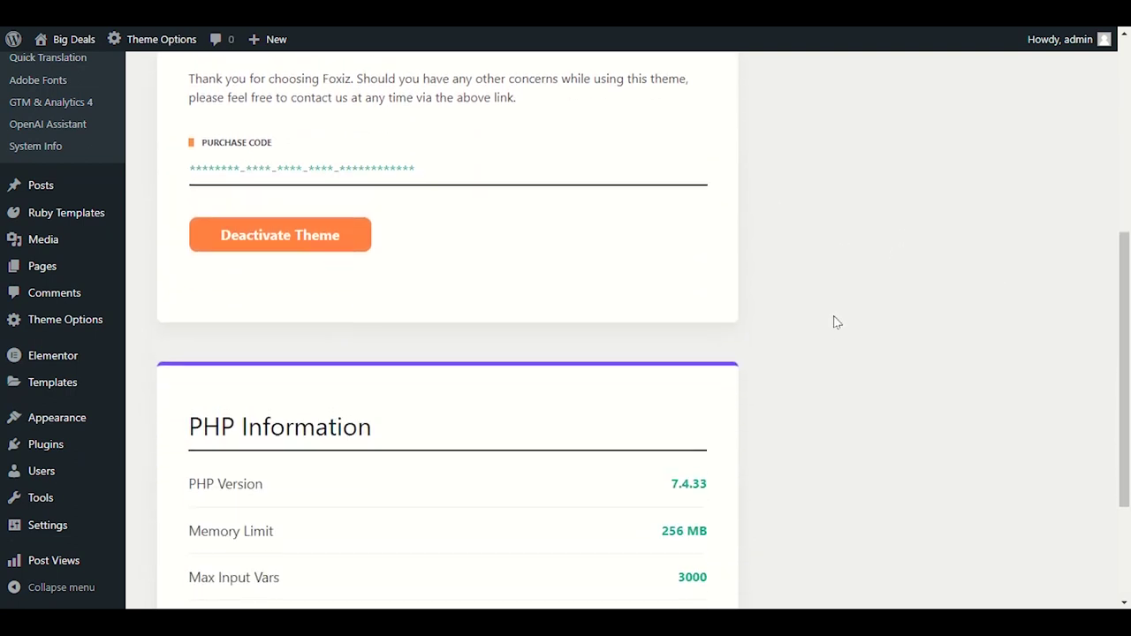
{"action": "scroll", "coordinate": [833, 321], "scroll_direction": "down", "scroll_amount": 3}
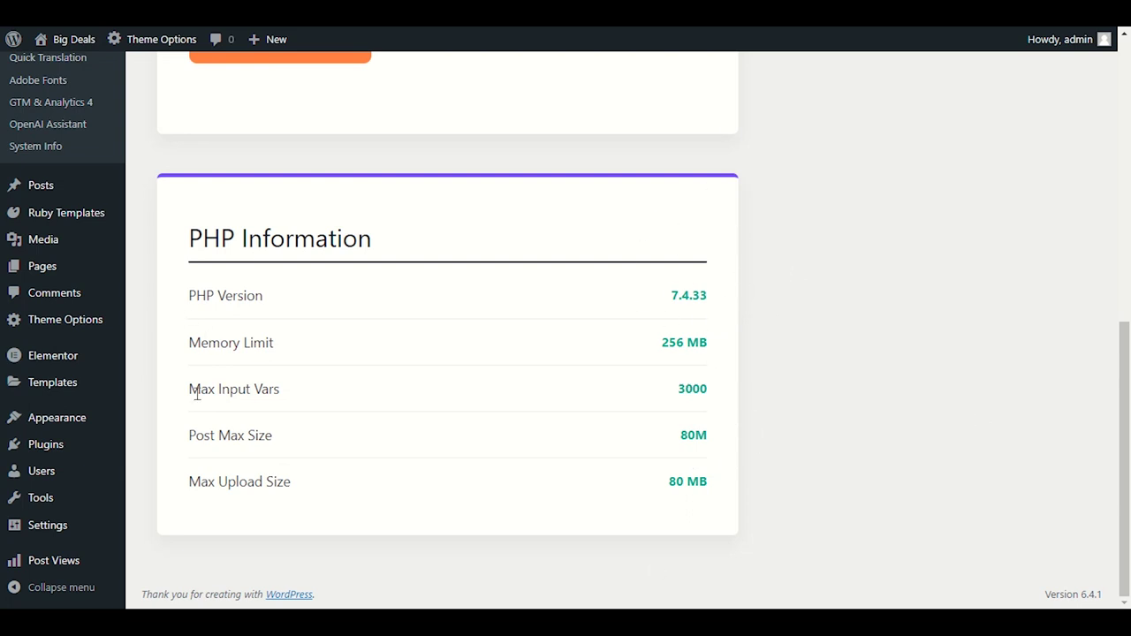
{"action": "left_click_drag", "start_coordinate": [707, 346], "coordinate": [662, 343]}
{"action": "left_click", "coordinate": [685, 343]}
{"action": "scroll", "coordinate": [669, 363], "scroll_direction": "up", "scroll_amount": 10}
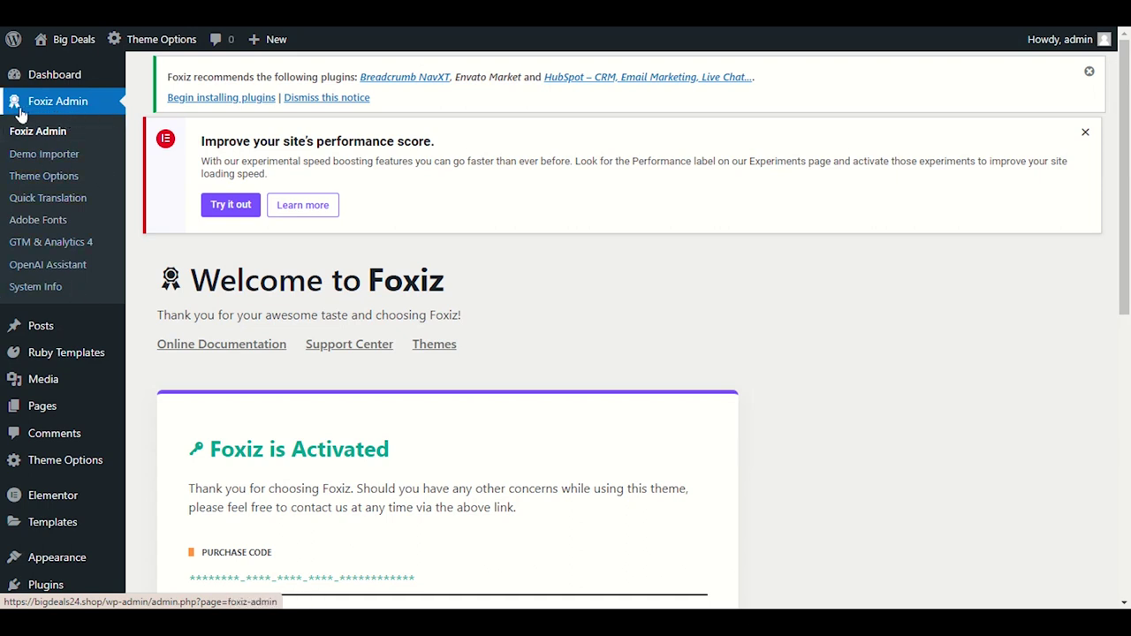
Open the Foxiz Demo Importer and examine the import tips and the import choices of the Default demo
{"action": "left_click", "coordinate": [59, 162]}
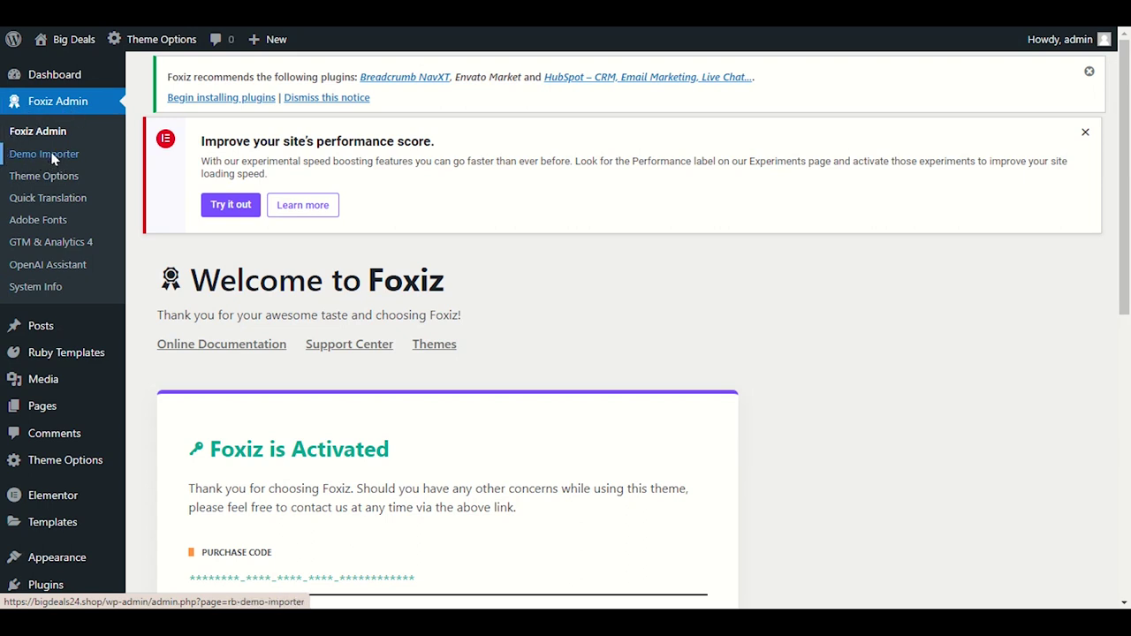
{"action": "scroll", "coordinate": [645, 294], "scroll_direction": "down", "scroll_amount": 4}
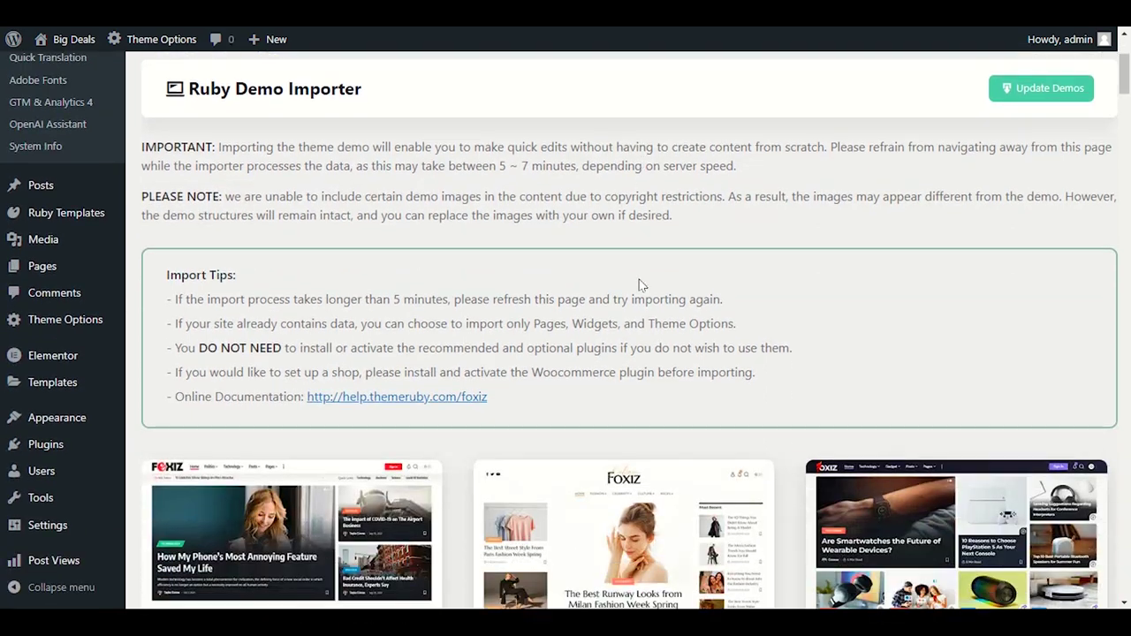
{"action": "scroll", "coordinate": [495, 265], "scroll_direction": "down", "scroll_amount": 2}
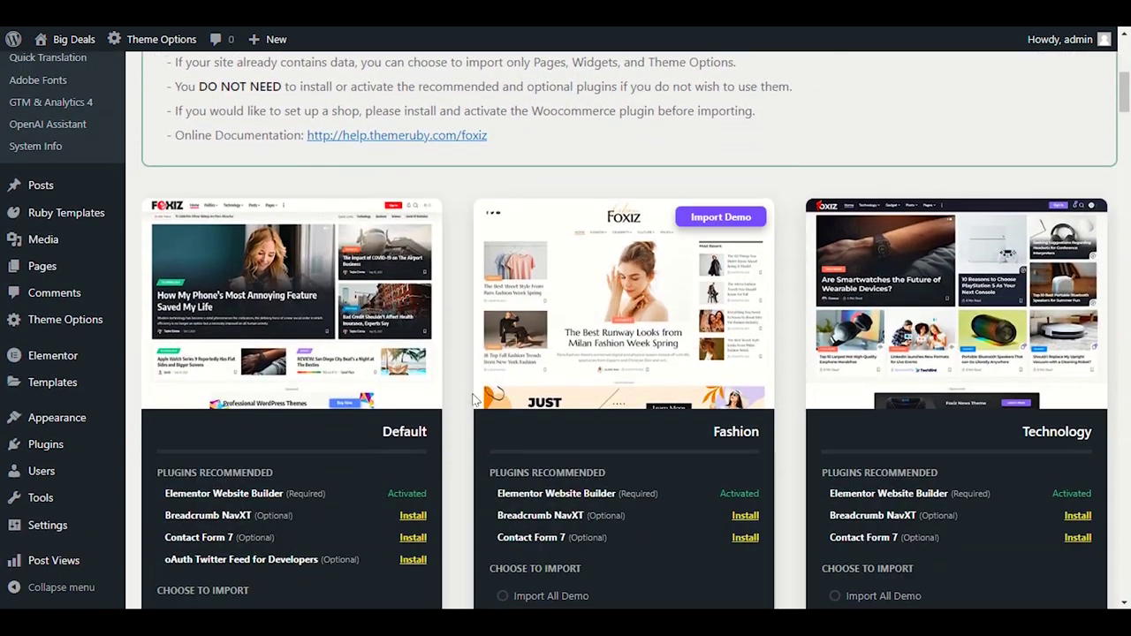
{"action": "scroll", "coordinate": [462, 353], "scroll_direction": "down", "scroll_amount": 1}
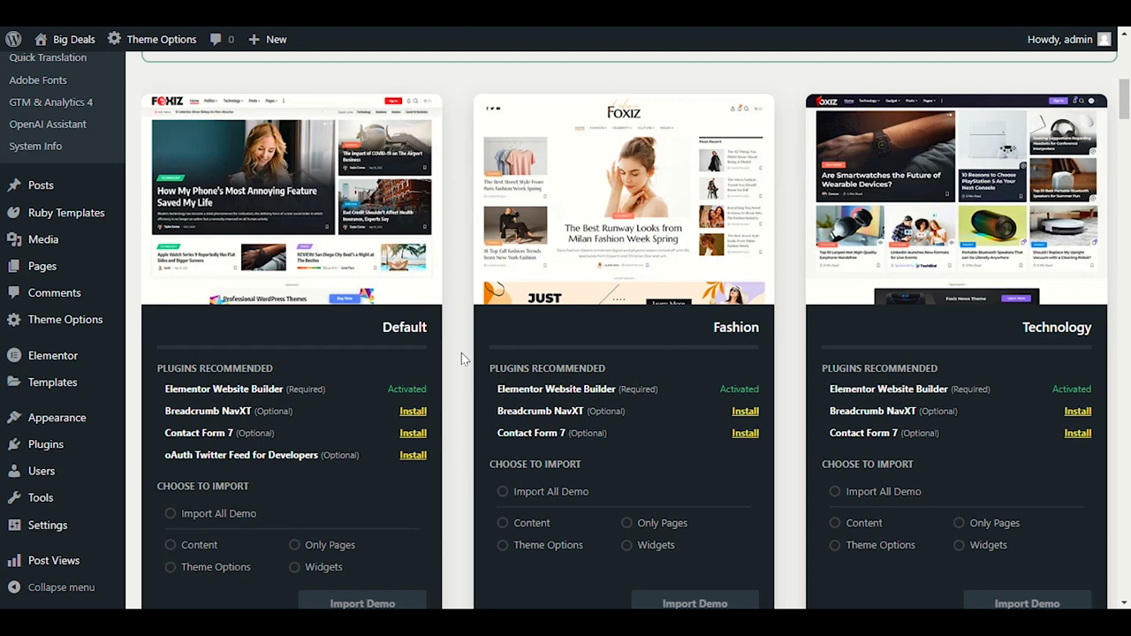
{"action": "scroll", "coordinate": [462, 358], "scroll_direction": "down", "scroll_amount": 1}
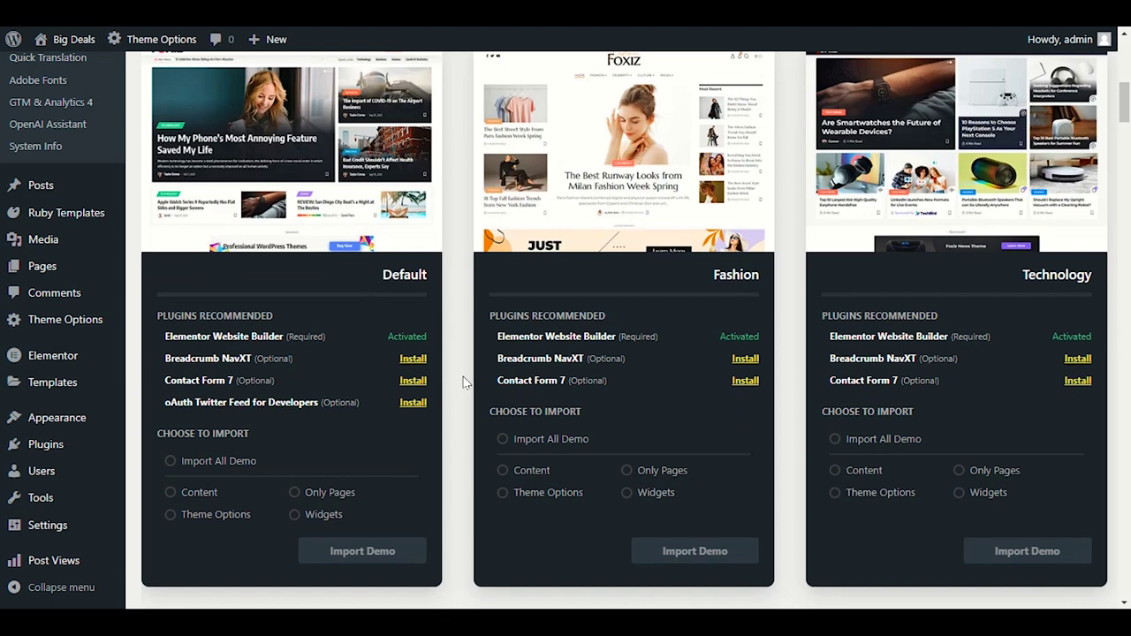
{"action": "scroll", "coordinate": [466, 381], "scroll_direction": "down", "scroll_amount": 1}
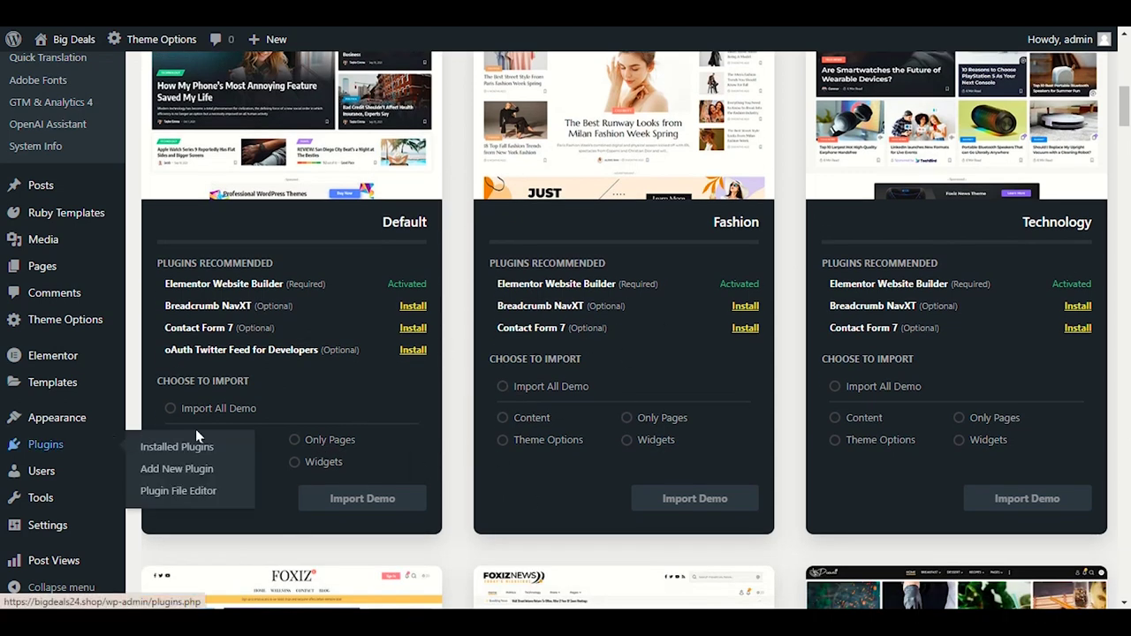
{"action": "scroll", "coordinate": [246, 398], "scroll_direction": "down", "scroll_amount": 1}
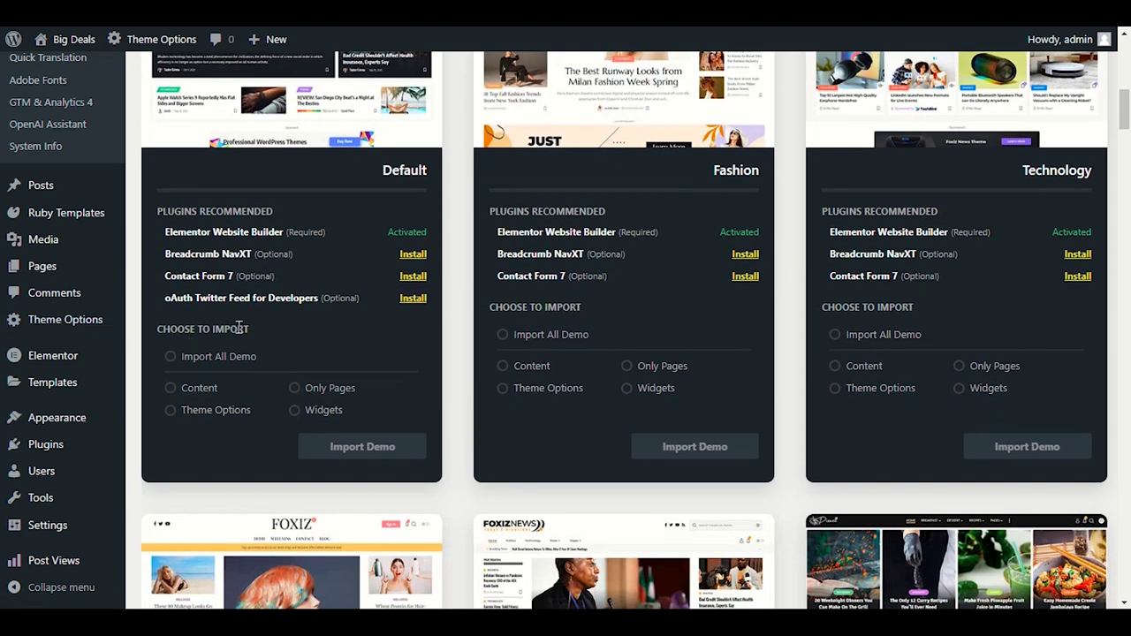
{"action": "triple_click", "coordinate": [233, 329]}
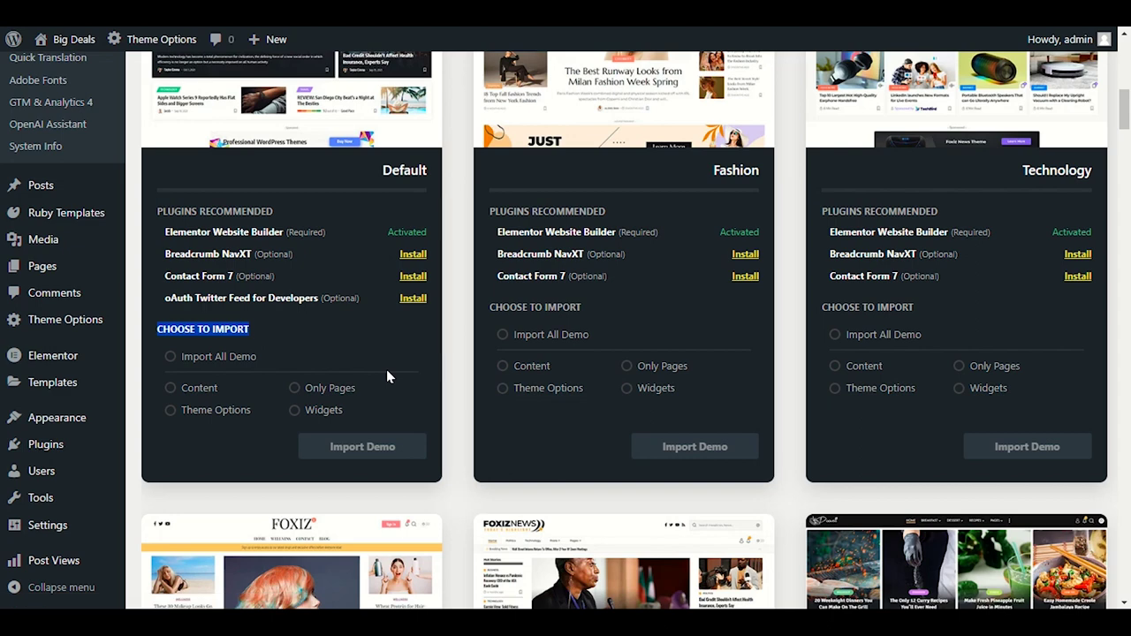
Examine the previews and recommended plugins of the Default, Fashion and Technology demos
{"action": "scroll", "coordinate": [386, 374], "scroll_direction": "up", "scroll_amount": 1}
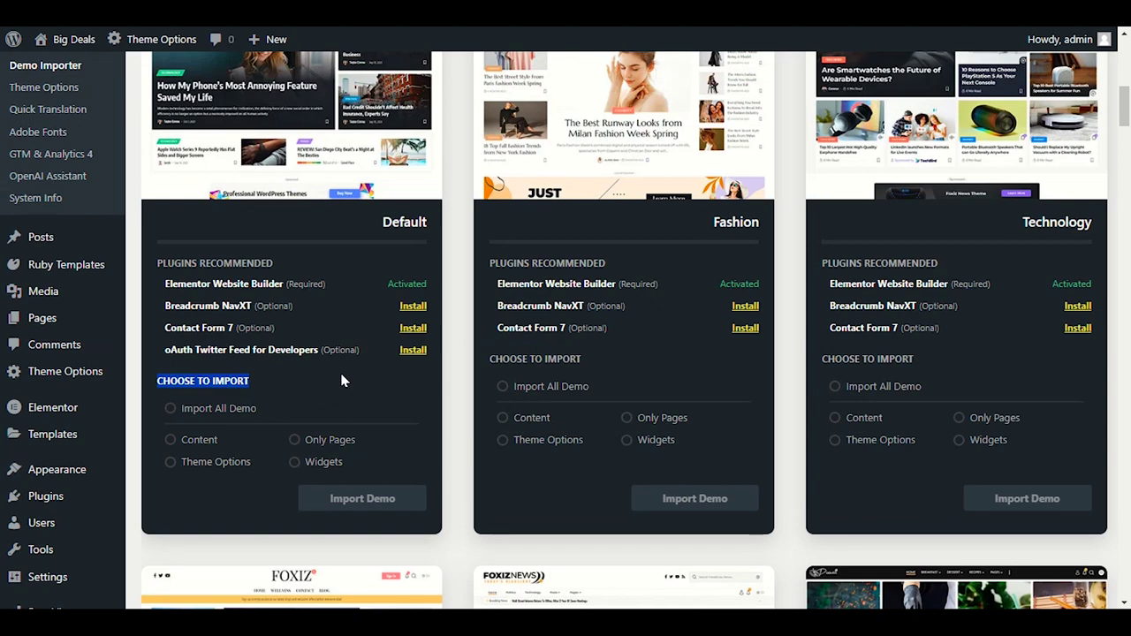
{"action": "scroll", "coordinate": [343, 380], "scroll_direction": "up", "scroll_amount": 2}
{"action": "scroll", "coordinate": [341, 382], "scroll_direction": "down", "scroll_amount": 2}
{"action": "scroll", "coordinate": [343, 386], "scroll_direction": "up", "scroll_amount": 1}
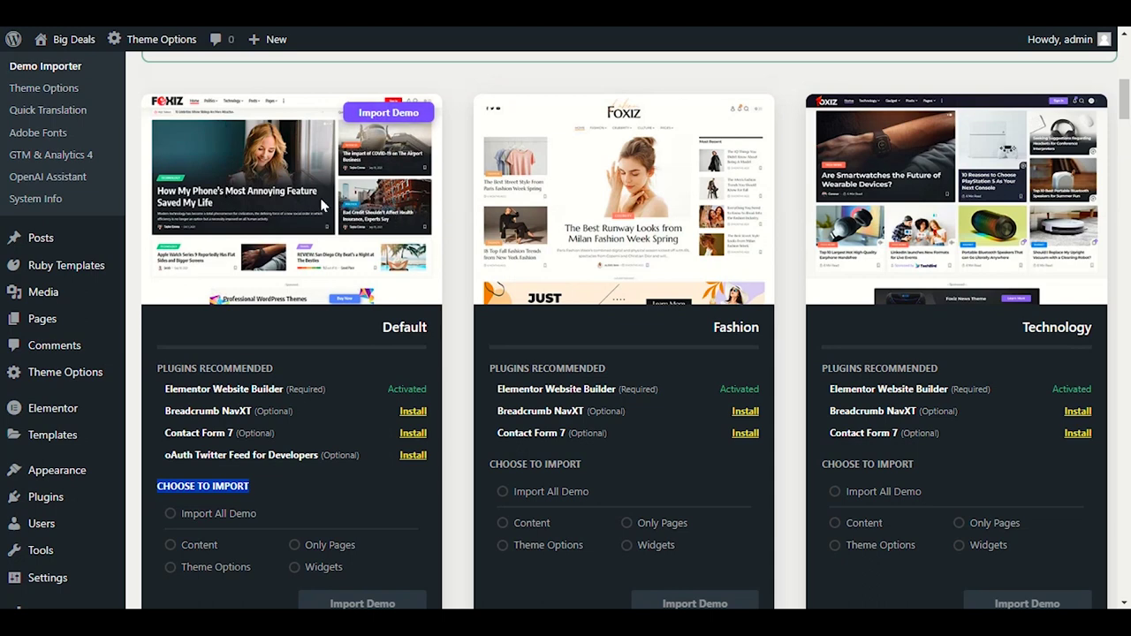
{"action": "scroll", "coordinate": [311, 212], "scroll_direction": "down", "scroll_amount": 1}
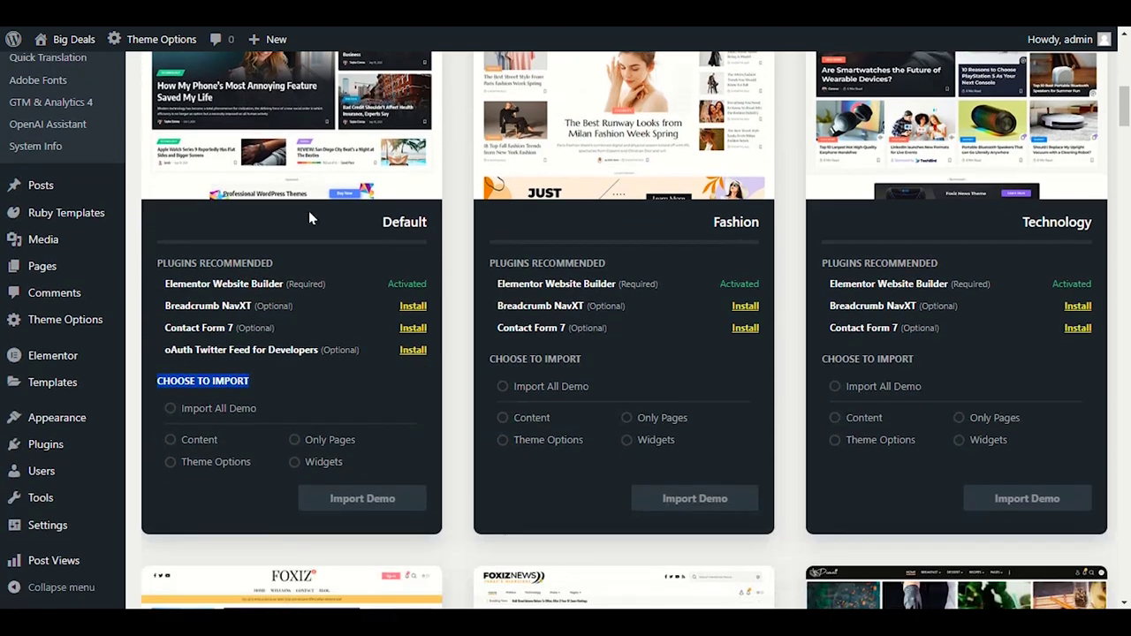
{"action": "triple_click", "coordinate": [164, 264]}
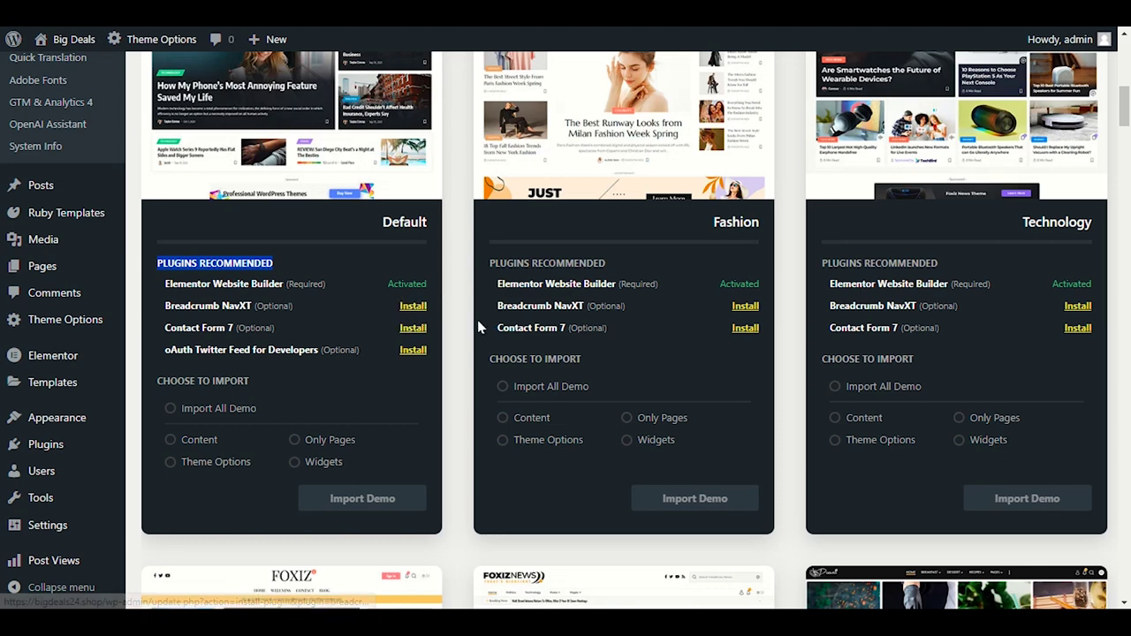
{"action": "scroll", "coordinate": [469, 336], "scroll_direction": "up", "scroll_amount": 2}
{"action": "scroll", "coordinate": [464, 334], "scroll_direction": "down", "scroll_amount": 1}
{"action": "scroll", "coordinate": [459, 334], "scroll_direction": "up", "scroll_amount": 1}
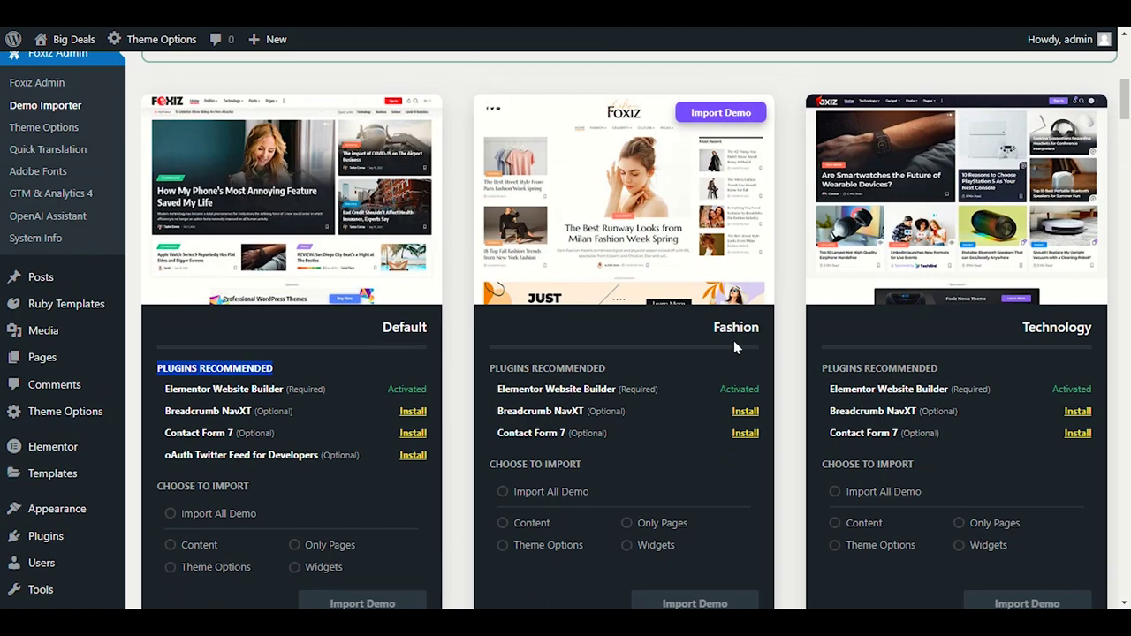
{"action": "mouse_move", "coordinate": [1034, 200]}
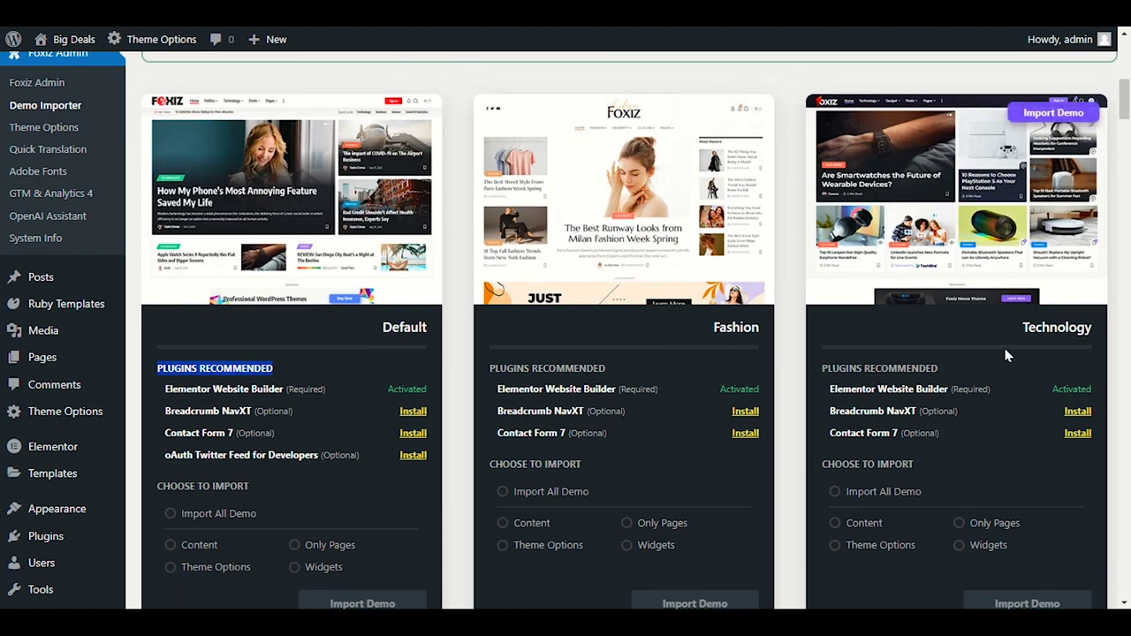
Look through the further demos, from Beauty, Business and Food to Subscription, RTL Business and Standard News
{"action": "scroll", "coordinate": [778, 430], "scroll_direction": "down", "scroll_amount": 6}
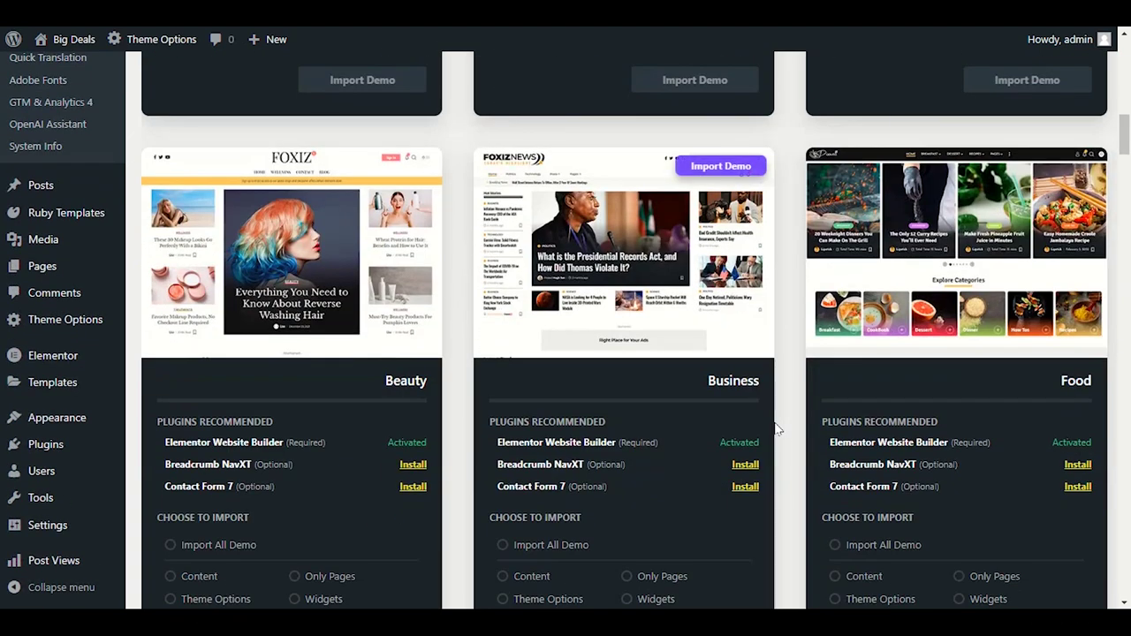
{"action": "scroll", "coordinate": [778, 429], "scroll_direction": "down", "scroll_amount": 1}
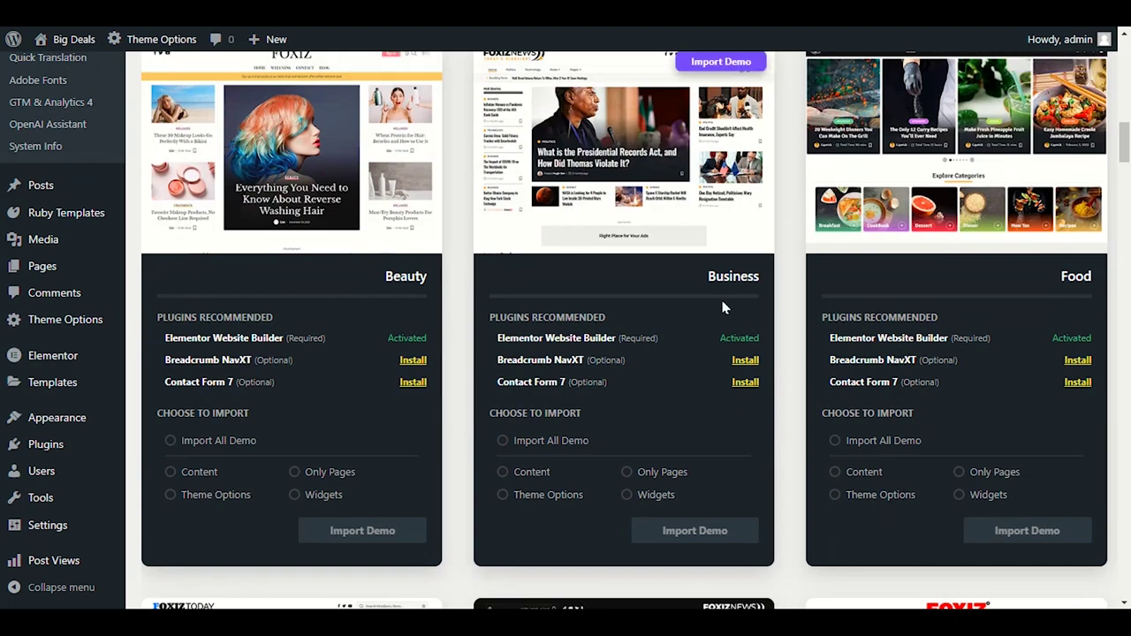
{"action": "scroll", "coordinate": [1005, 321], "scroll_direction": "down", "scroll_amount": 2}
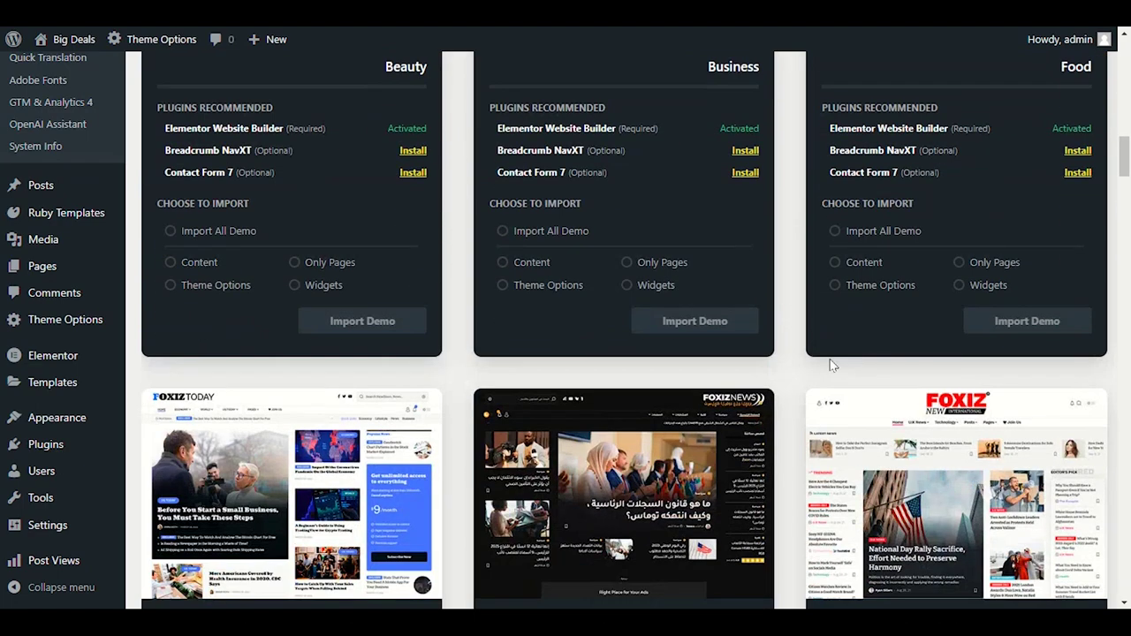
{"action": "scroll", "coordinate": [831, 364], "scroll_direction": "up", "scroll_amount": 3}
{"action": "scroll", "coordinate": [778, 408], "scroll_direction": "down", "scroll_amount": 4}
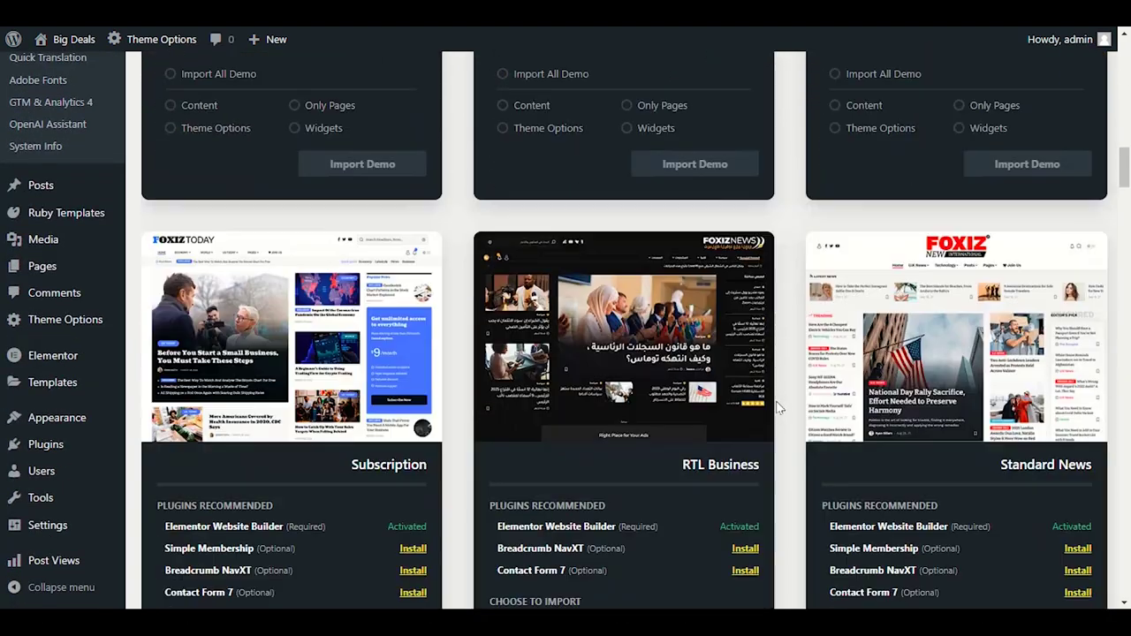
{"action": "scroll", "coordinate": [778, 407], "scroll_direction": "down", "scroll_amount": 2}
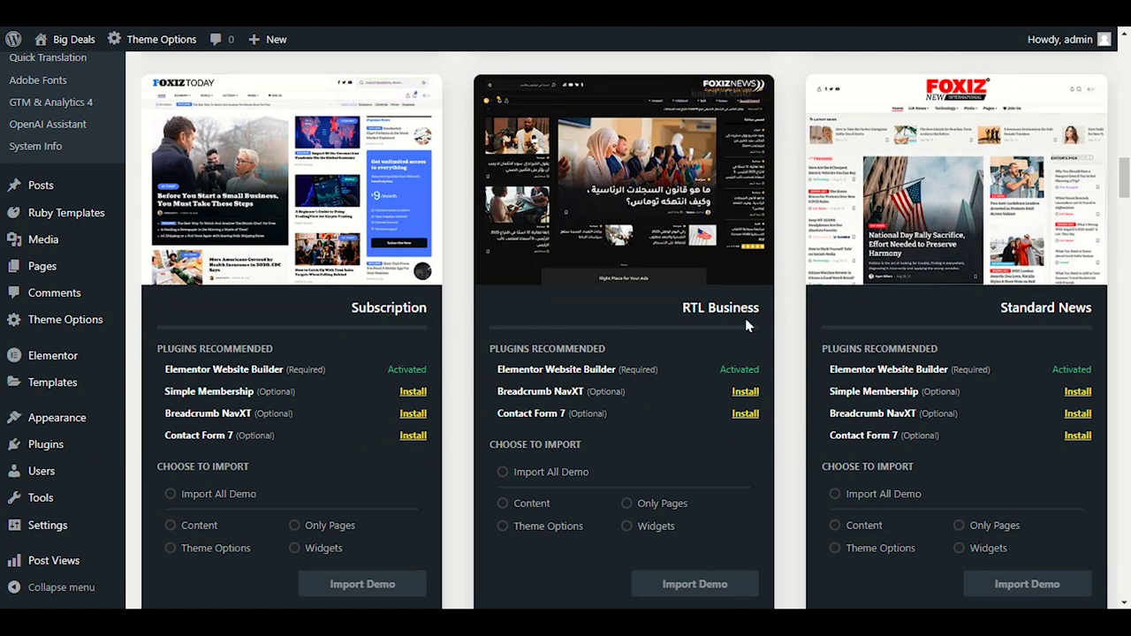
Look through the further demos, from Living & Interior Blog and Gaming Concept to Travel Concept, Podcasts Concept and Automotive & Cars
{"action": "scroll", "coordinate": [834, 403], "scroll_direction": "down", "scroll_amount": 2}
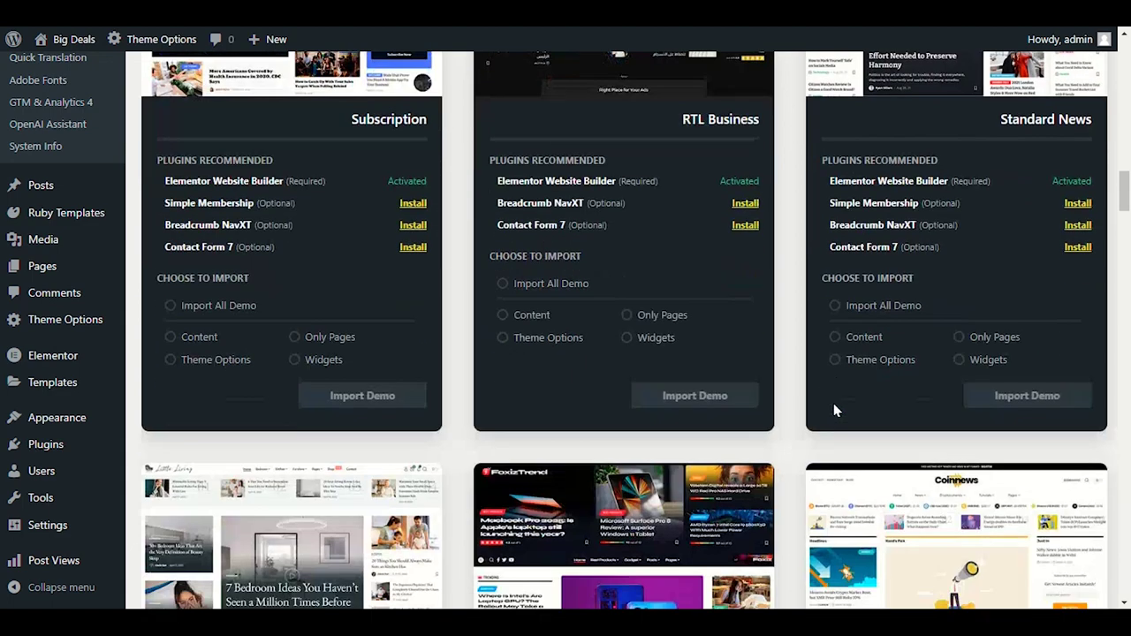
{"action": "scroll", "coordinate": [834, 403], "scroll_direction": "down", "scroll_amount": 4}
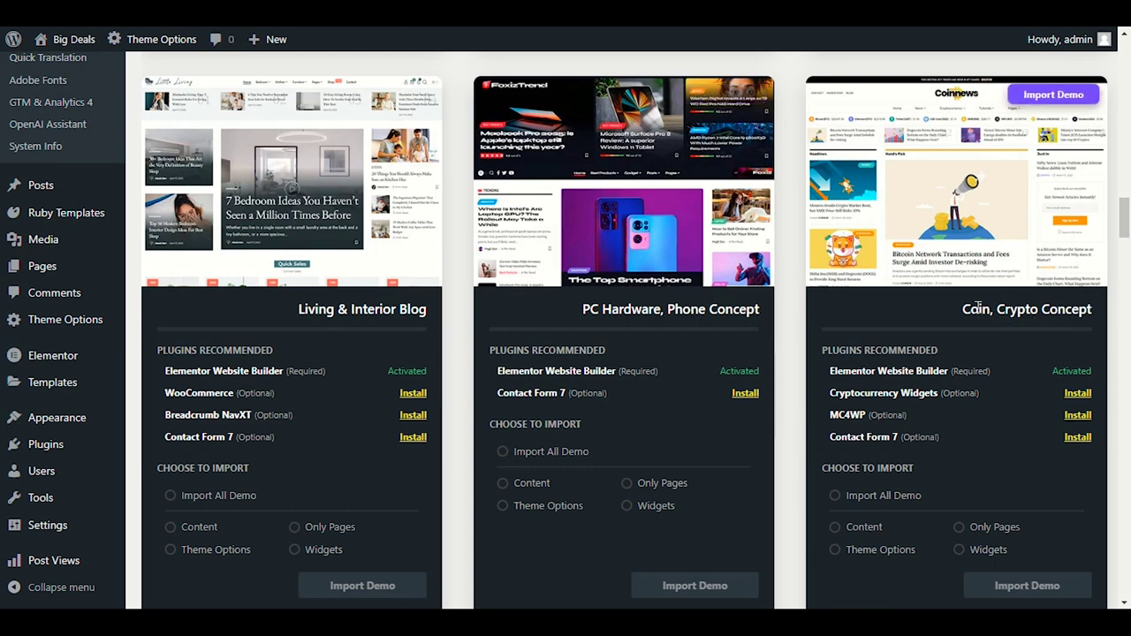
{"action": "scroll", "coordinate": [1008, 318], "scroll_direction": "down", "scroll_amount": 2}
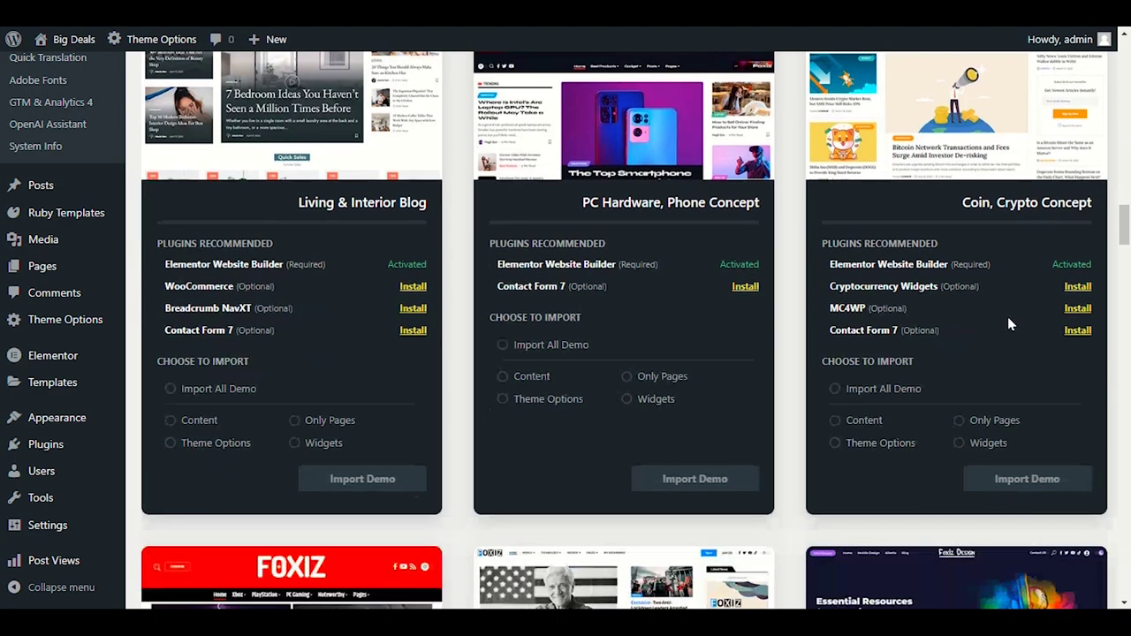
{"action": "scroll", "coordinate": [827, 333], "scroll_direction": "down", "scroll_amount": 4}
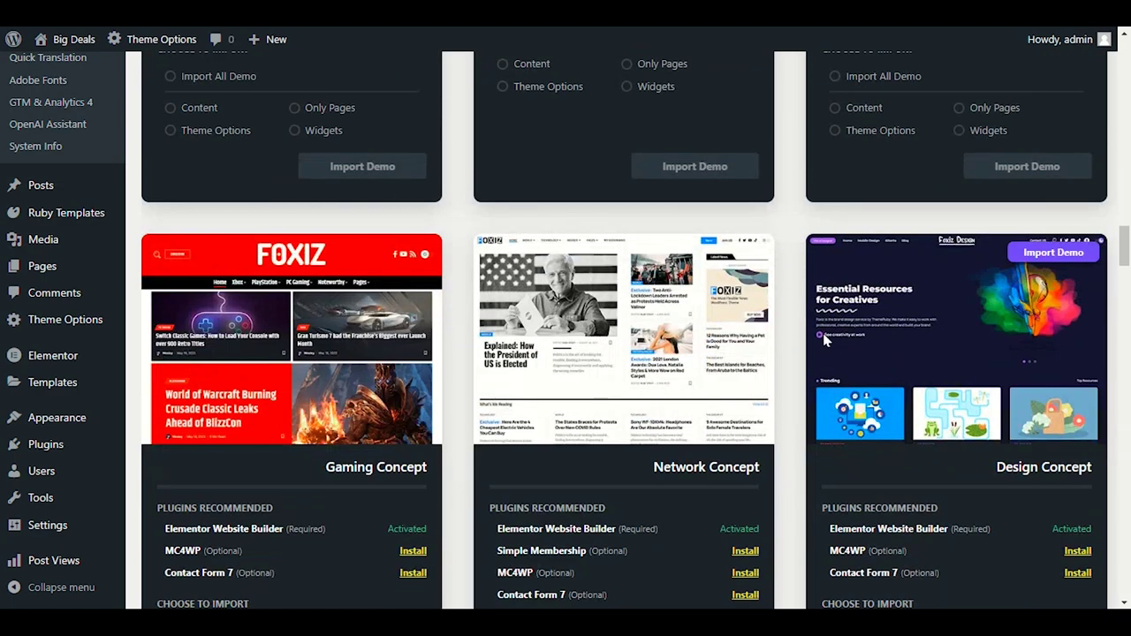
{"action": "scroll", "coordinate": [811, 370], "scroll_direction": "down", "scroll_amount": 5}
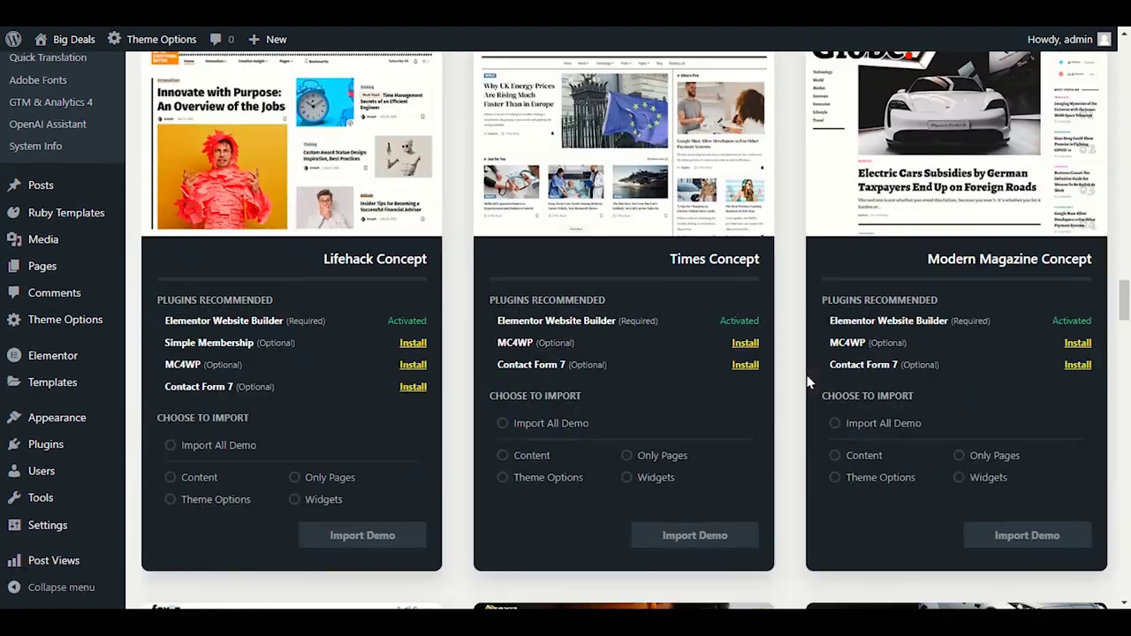
{"action": "scroll", "coordinate": [808, 380], "scroll_direction": "down", "scroll_amount": 5}
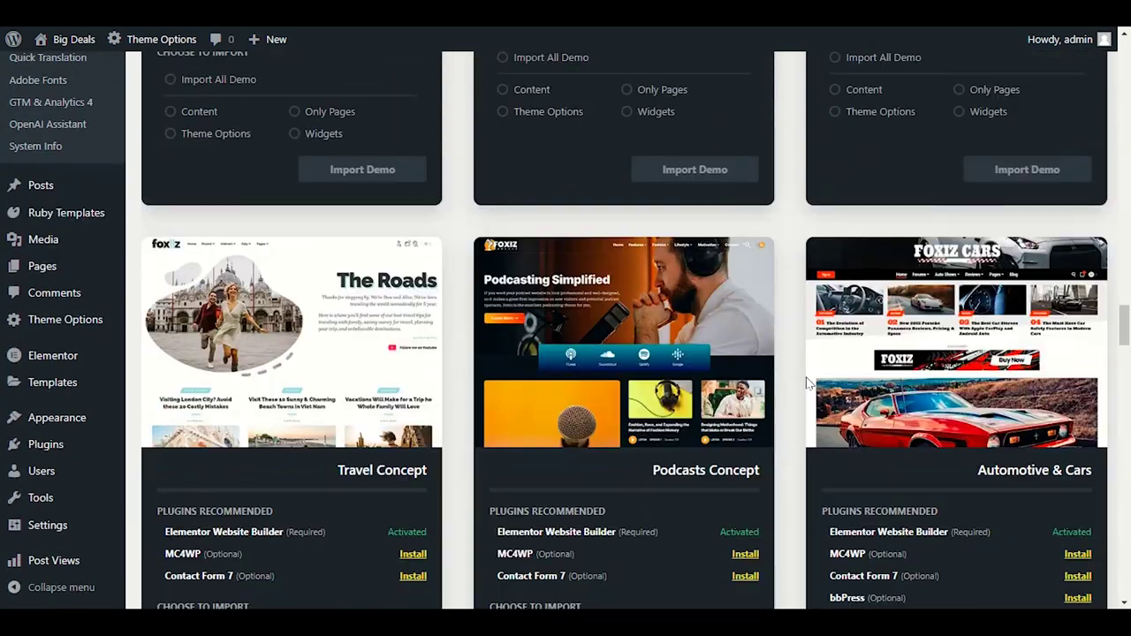
{"action": "scroll", "coordinate": [807, 382], "scroll_direction": "down", "scroll_amount": 2}
{"action": "scroll", "coordinate": [807, 381], "scroll_direction": "up", "scroll_amount": 2}
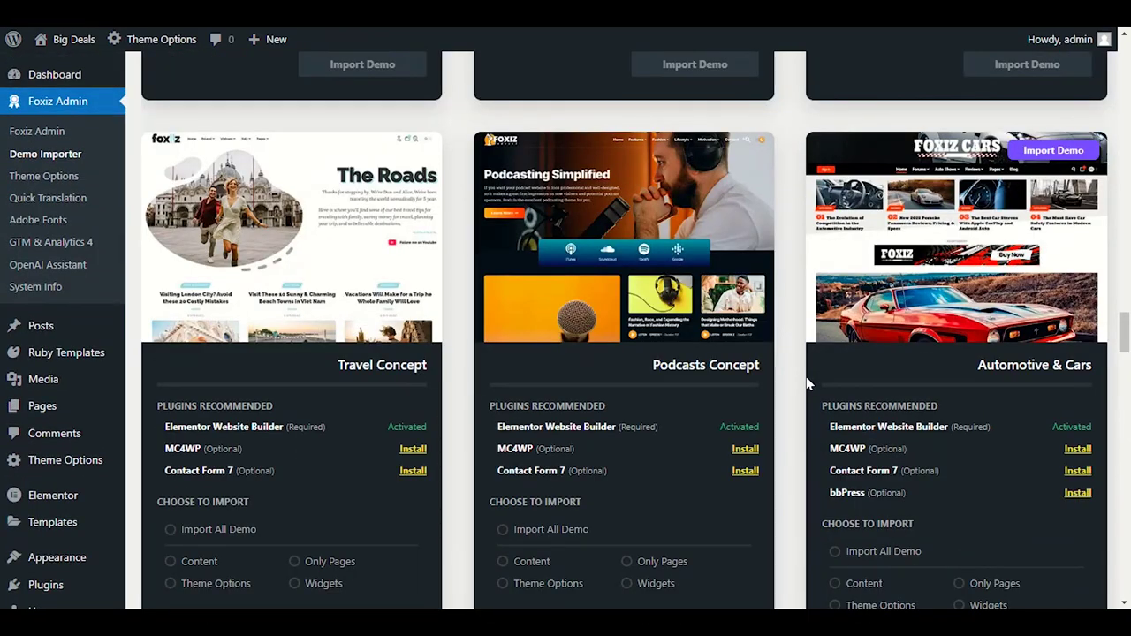
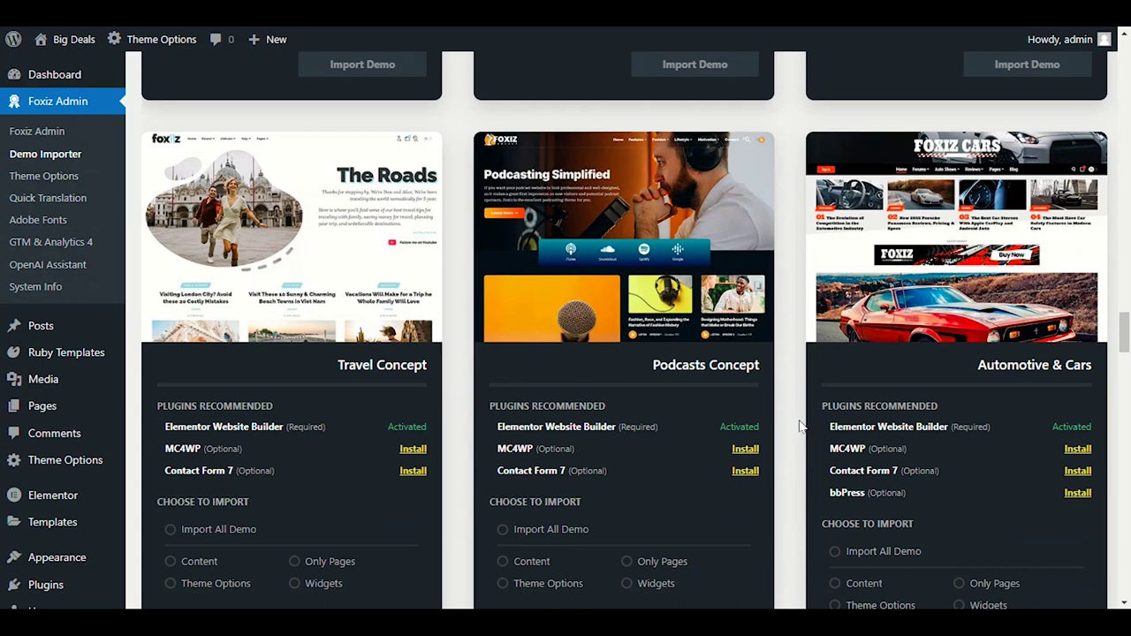
{"action": "scroll", "coordinate": [800, 427], "scroll_direction": "down", "scroll_amount": 1}
{"action": "scroll", "coordinate": [800, 427], "scroll_direction": "down", "scroll_amount": 2}
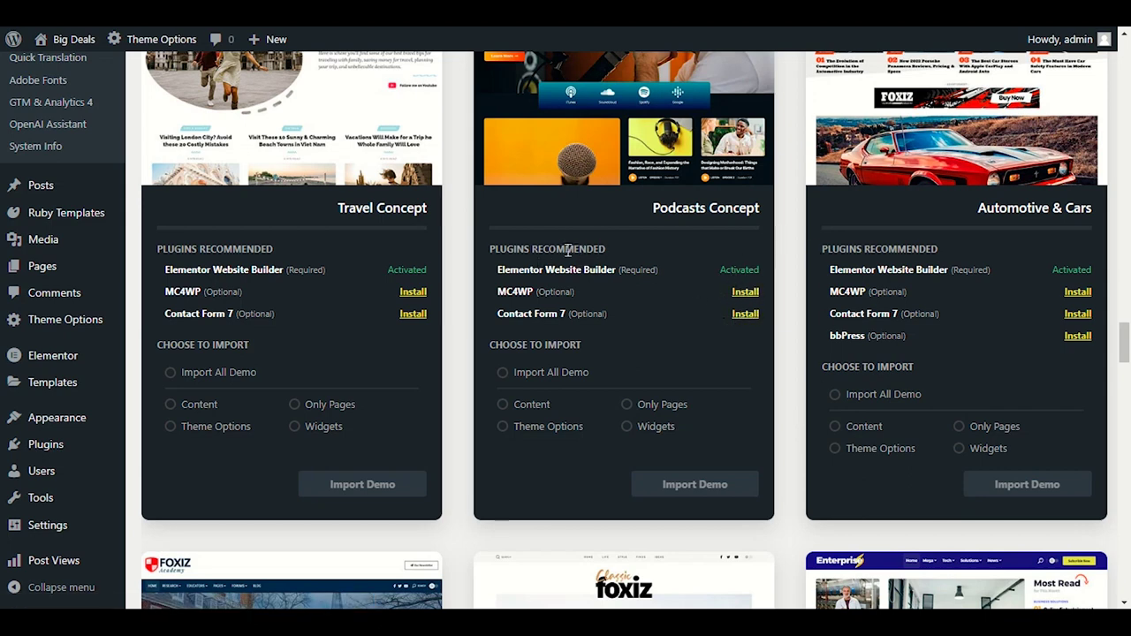
Return to the Default demo and install and activate its recommended Breadcrumb NavXT plugin
{"action": "scroll", "coordinate": [795, 373], "scroll_direction": "up", "scroll_amount": 3}
{"action": "left_click_drag", "start_coordinate": [1129, 326], "coordinate": [1129, 68]}
{"action": "scroll", "coordinate": [602, 339], "scroll_direction": "down", "scroll_amount": 6}
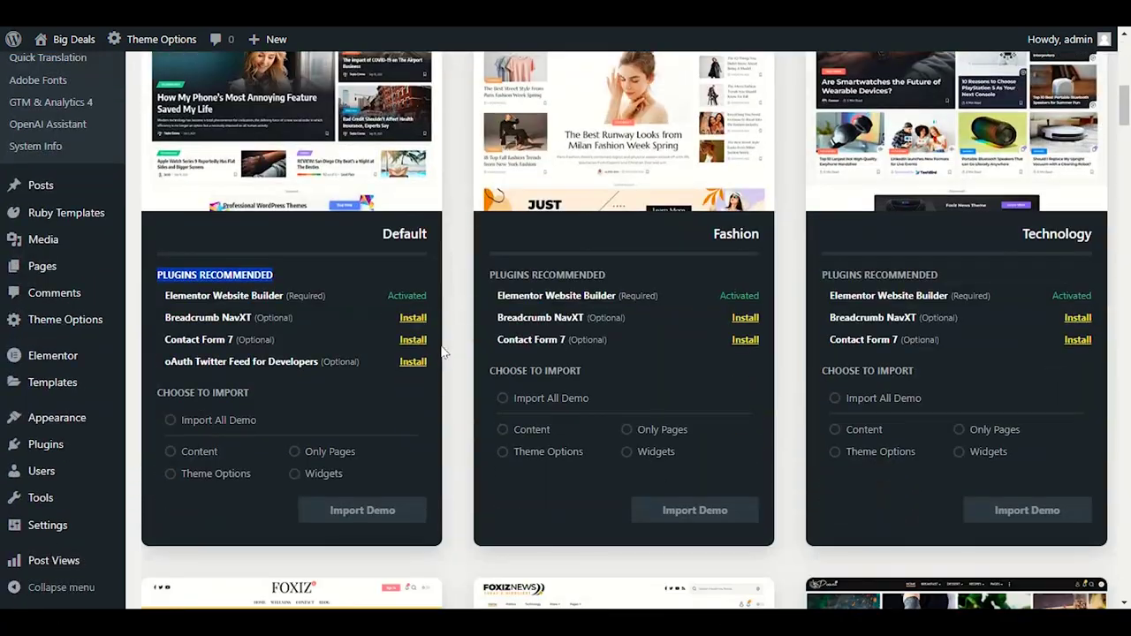
{"action": "scroll", "coordinate": [380, 334], "scroll_direction": "up", "scroll_amount": 1}
{"action": "left_click", "coordinate": [335, 343]}
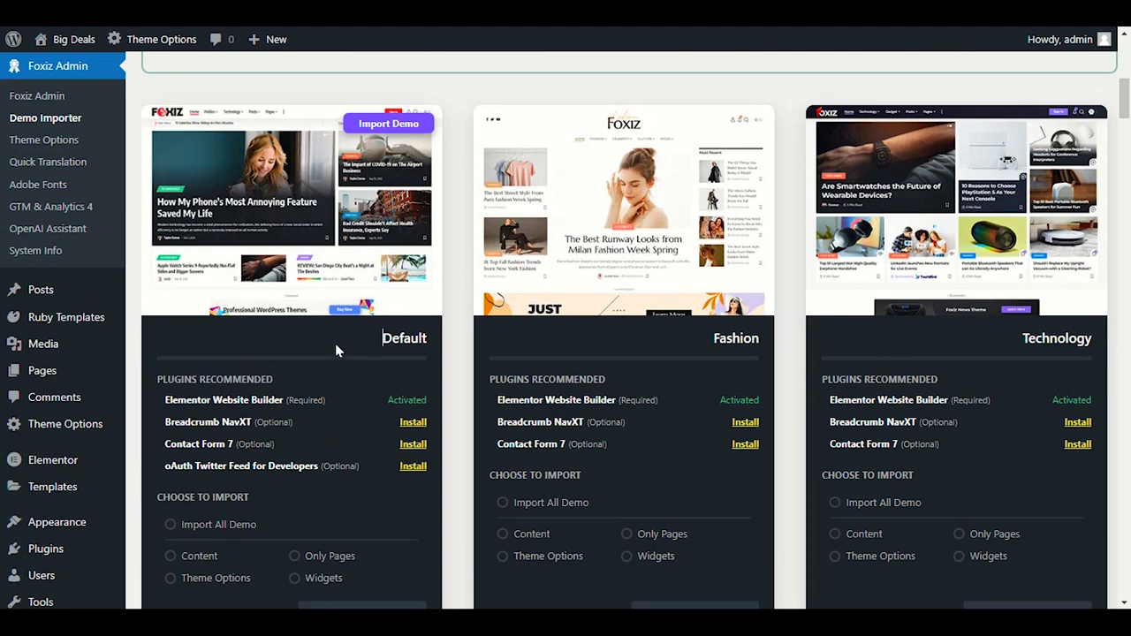
{"action": "scroll", "coordinate": [335, 343], "scroll_direction": "down", "scroll_amount": 2}
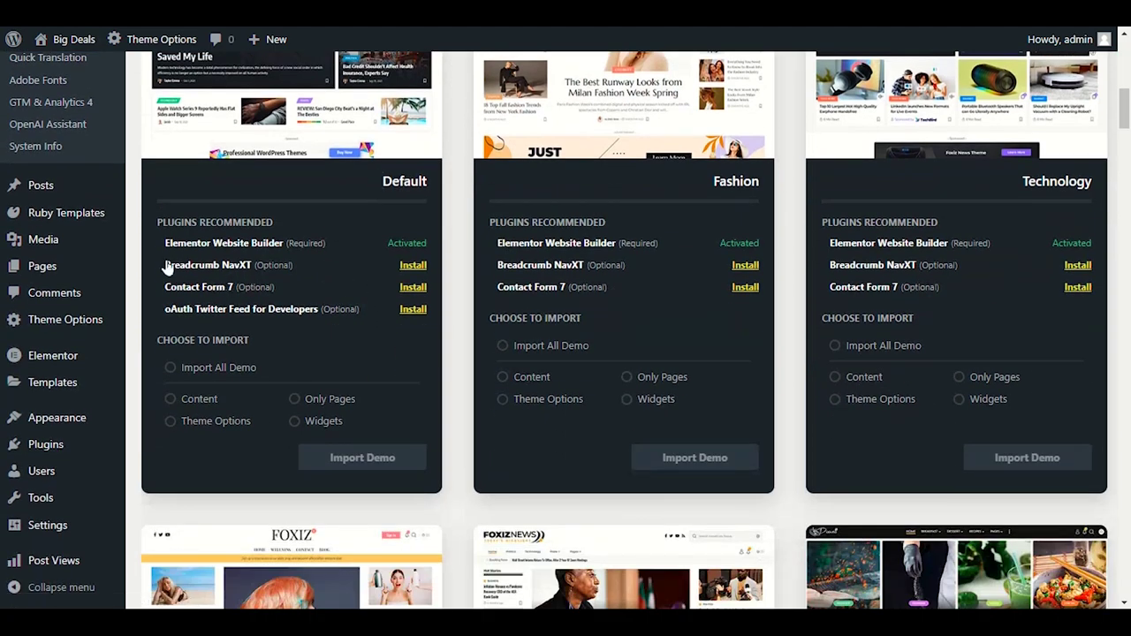
{"action": "left_click", "coordinate": [411, 265]}
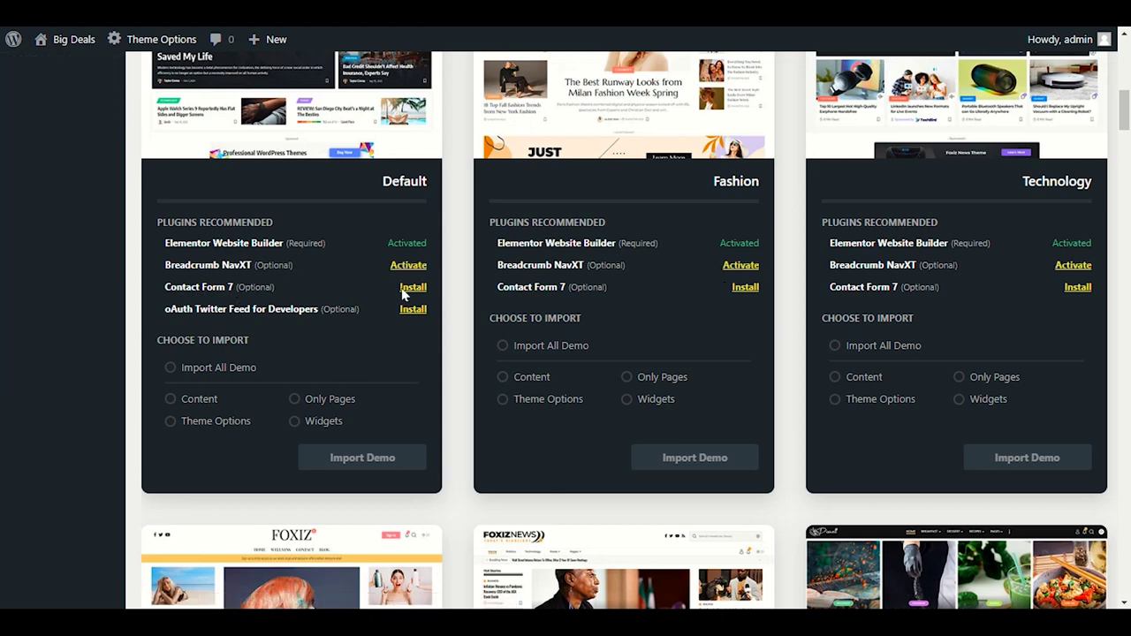
{"action": "left_click", "coordinate": [407, 265]}
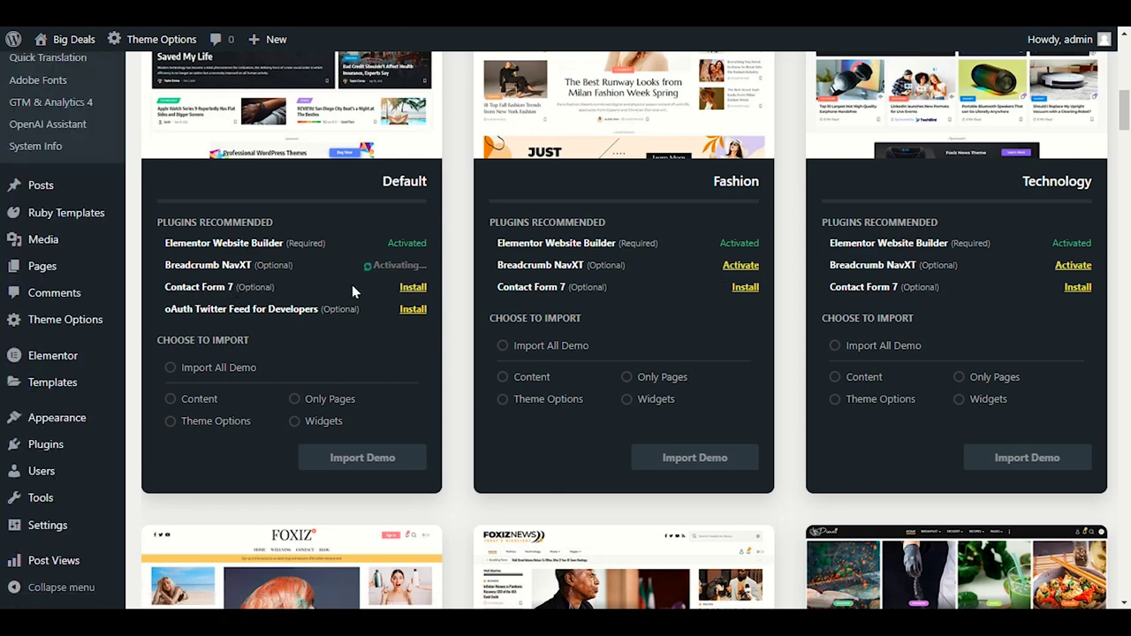
Install and activate Contact Form 7 for the Default demo, and start installing oAuth Twitter Feed for Developers
{"action": "left_click", "coordinate": [414, 289]}
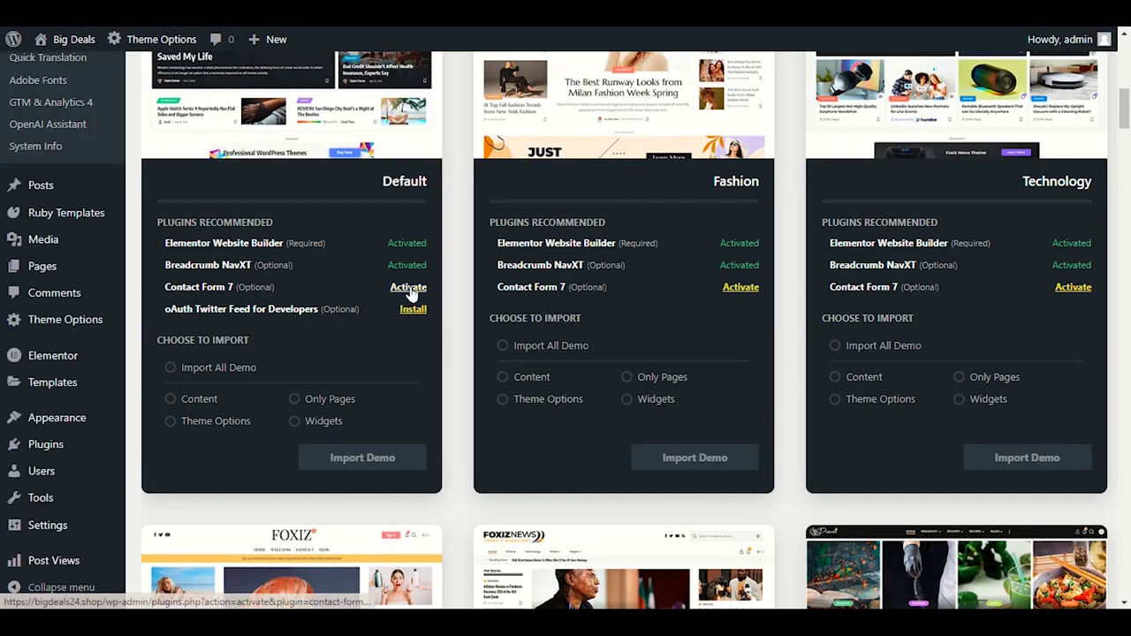
{"action": "left_click", "coordinate": [408, 288]}
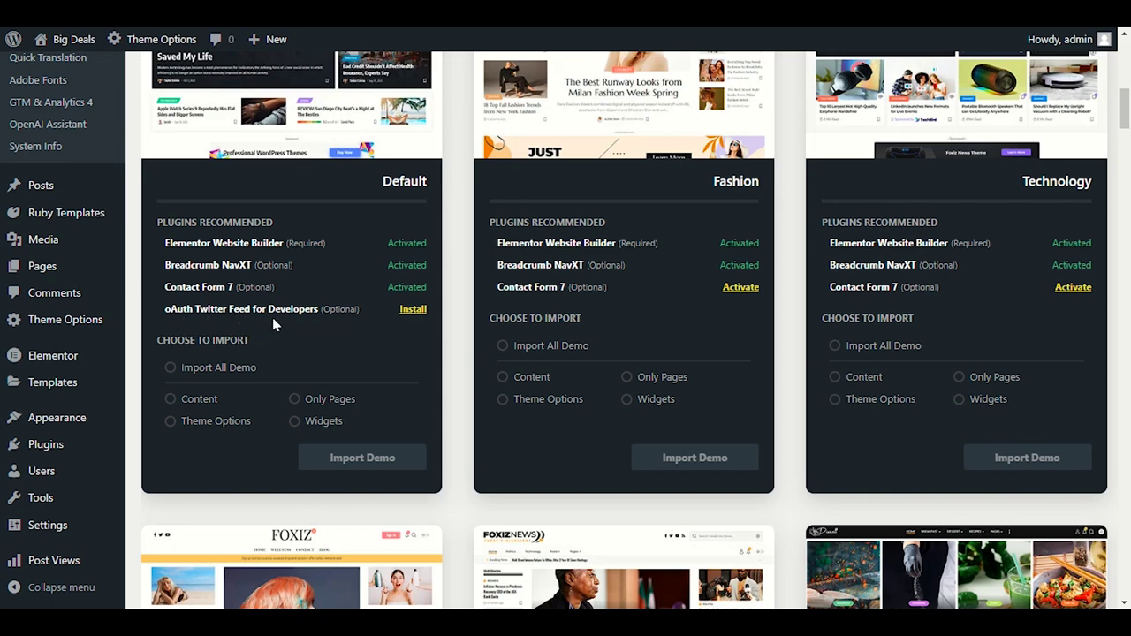
{"action": "left_click", "coordinate": [411, 310]}
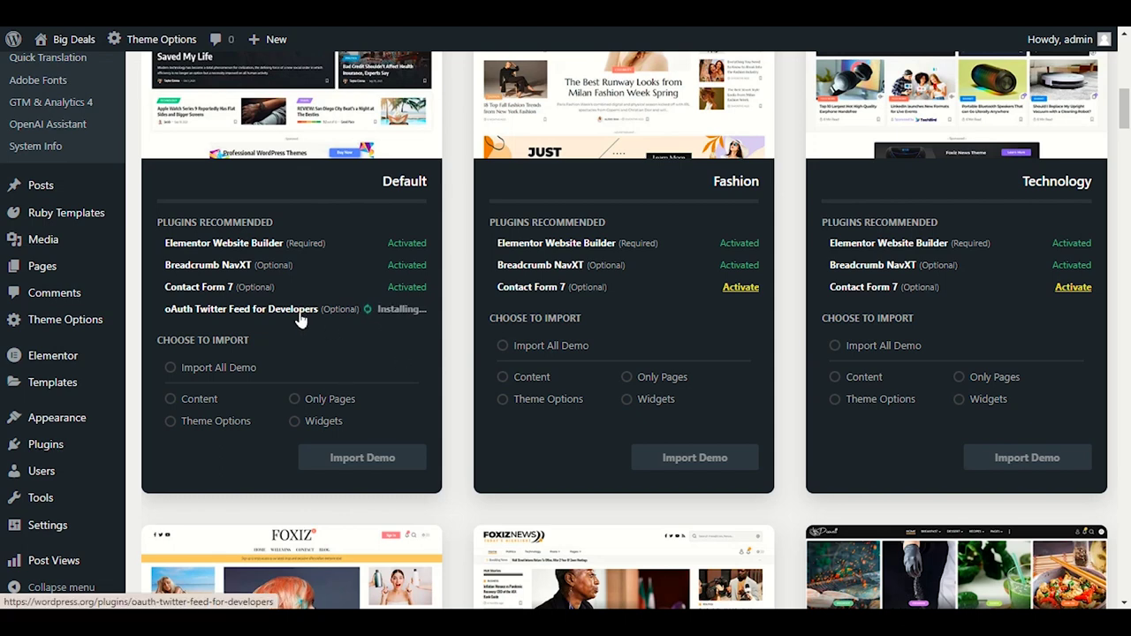
Import the Default demo with Import All Demo selected, covering content, pages, theme options and widgets
{"action": "left_click", "coordinate": [170, 370]}
{"action": "left_click", "coordinate": [170, 371]}
{"action": "left_click", "coordinate": [171, 372]}
{"action": "left_click", "coordinate": [170, 372]}
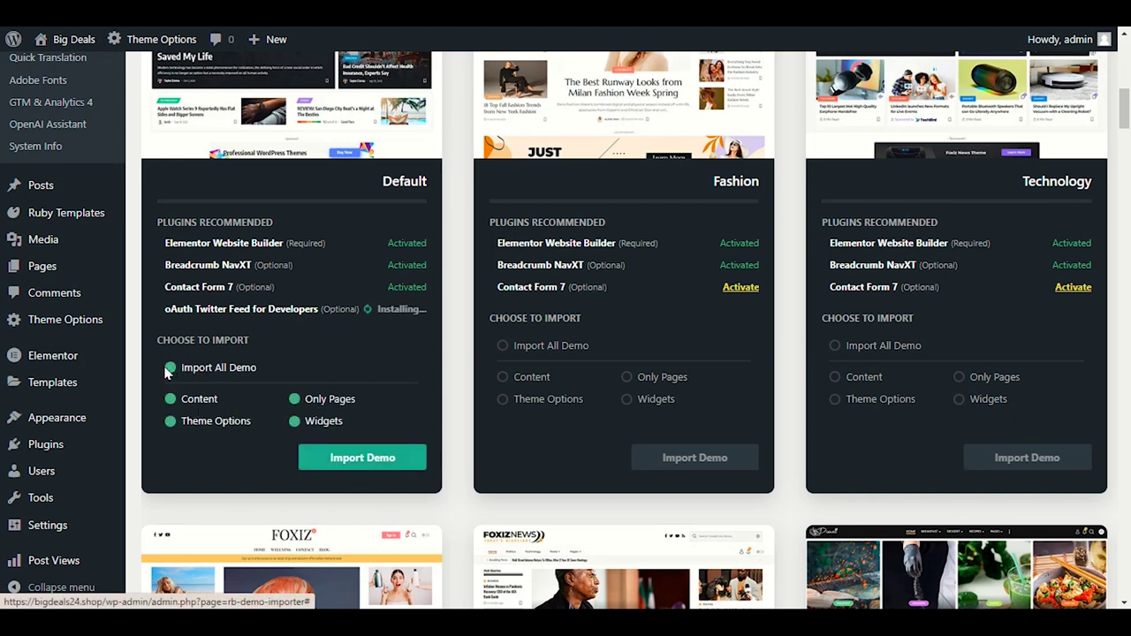
{"action": "left_click", "coordinate": [170, 399]}
{"action": "left_click", "coordinate": [171, 399]}
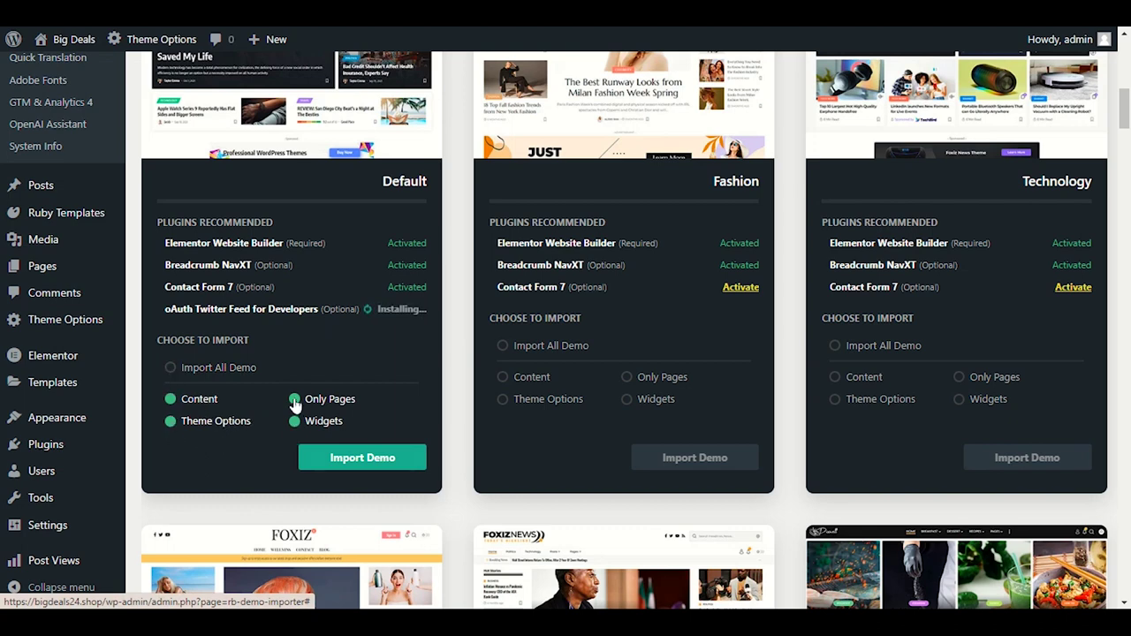
{"action": "left_click", "coordinate": [170, 368]}
{"action": "left_click", "coordinate": [362, 458]}
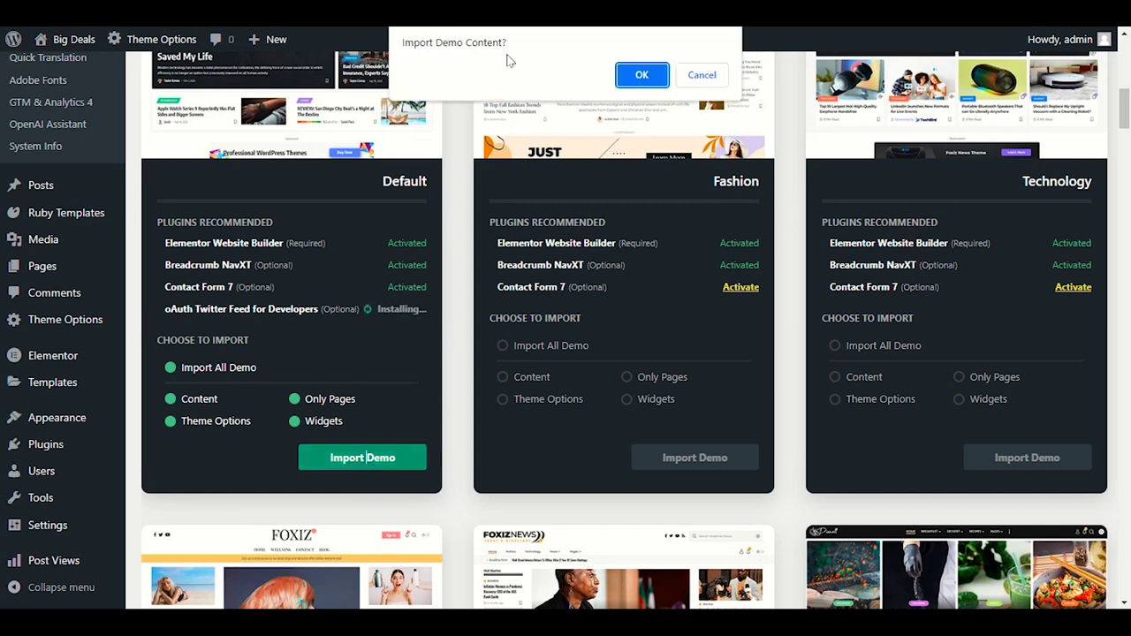
{"action": "left_click", "coordinate": [643, 77]}
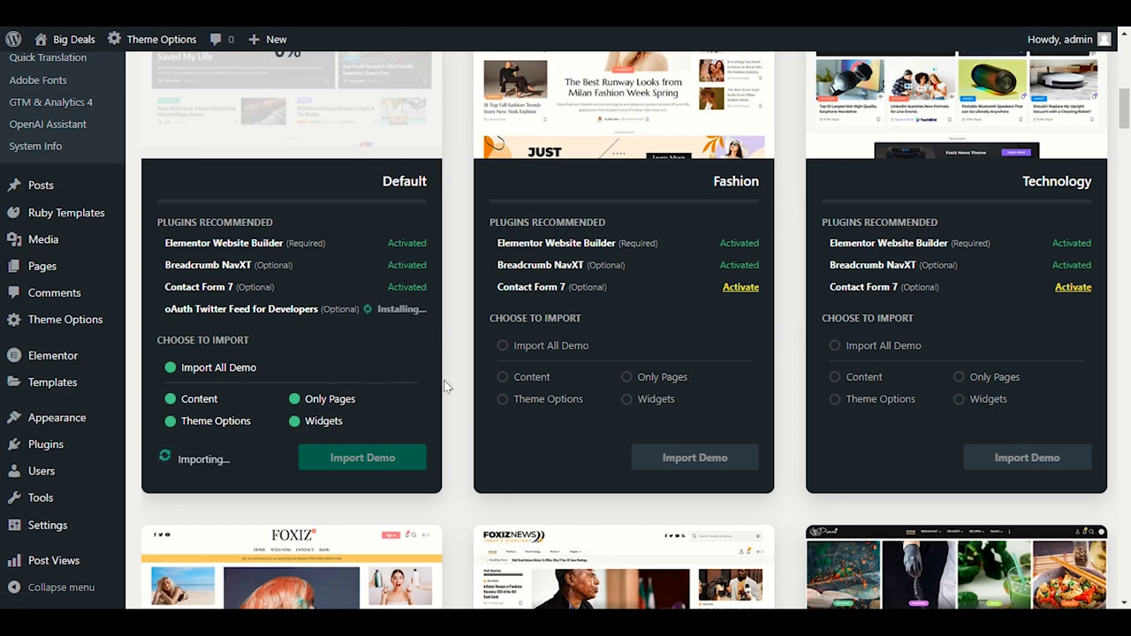
{"action": "triple_click", "coordinate": [195, 460]}
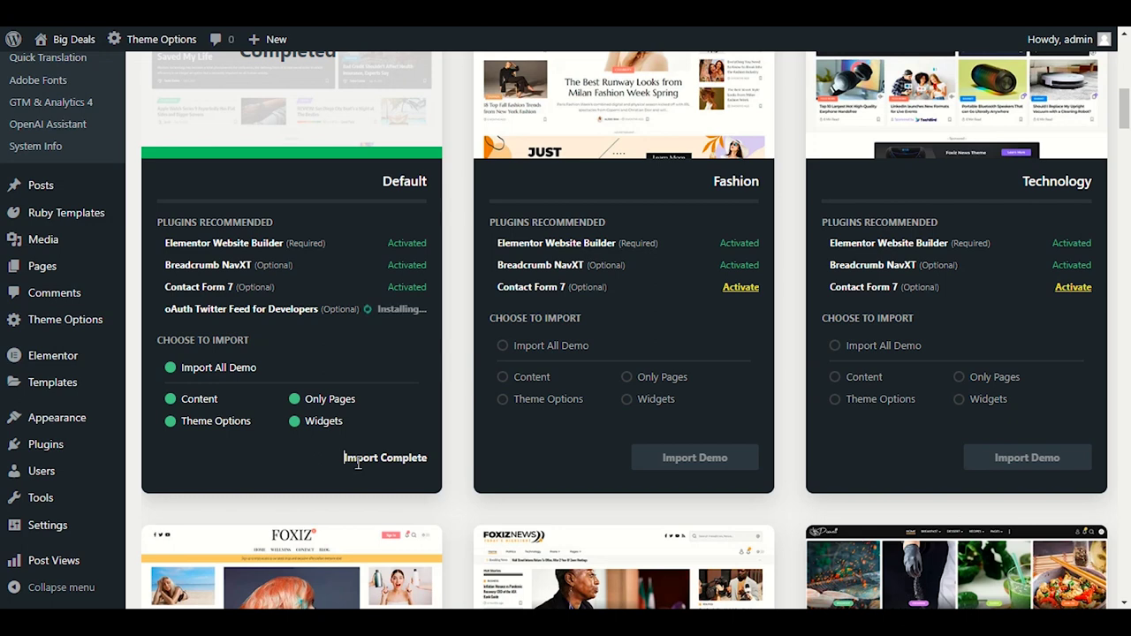
{"action": "left_click_drag", "start_coordinate": [345, 458], "coordinate": [428, 458]}
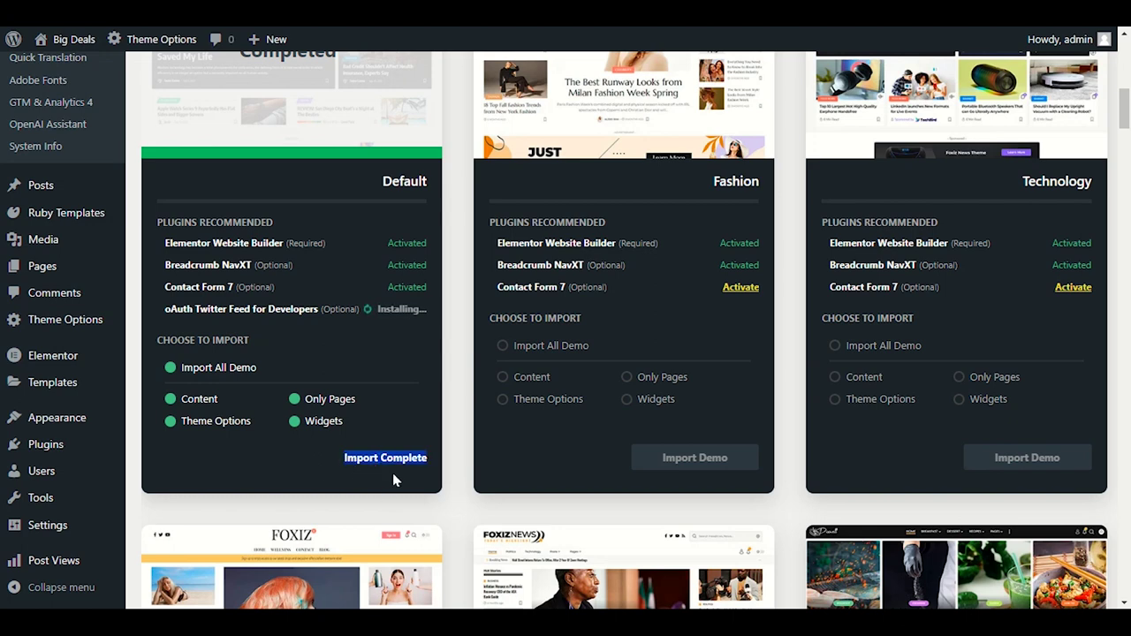
Open the live site in a new tab and examine the imported homepage, dismissing the newsletter popup
{"action": "right_click", "coordinate": [64, 68]}
{"action": "left_click", "coordinate": [106, 81]}
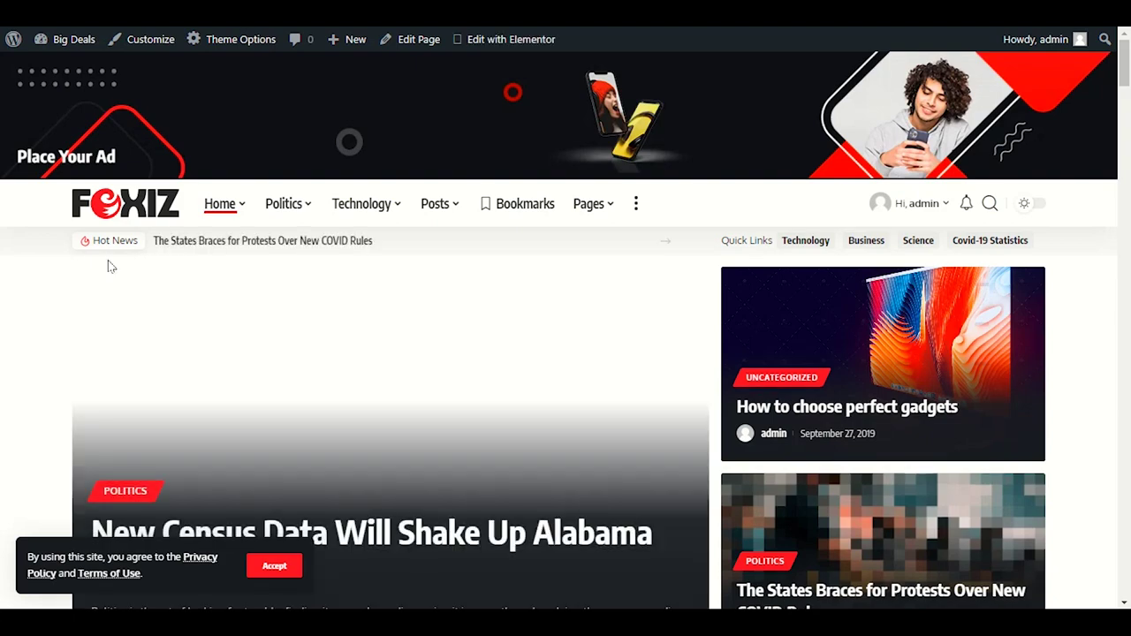
{"action": "scroll", "coordinate": [22, 417], "scroll_direction": "down", "scroll_amount": 10}
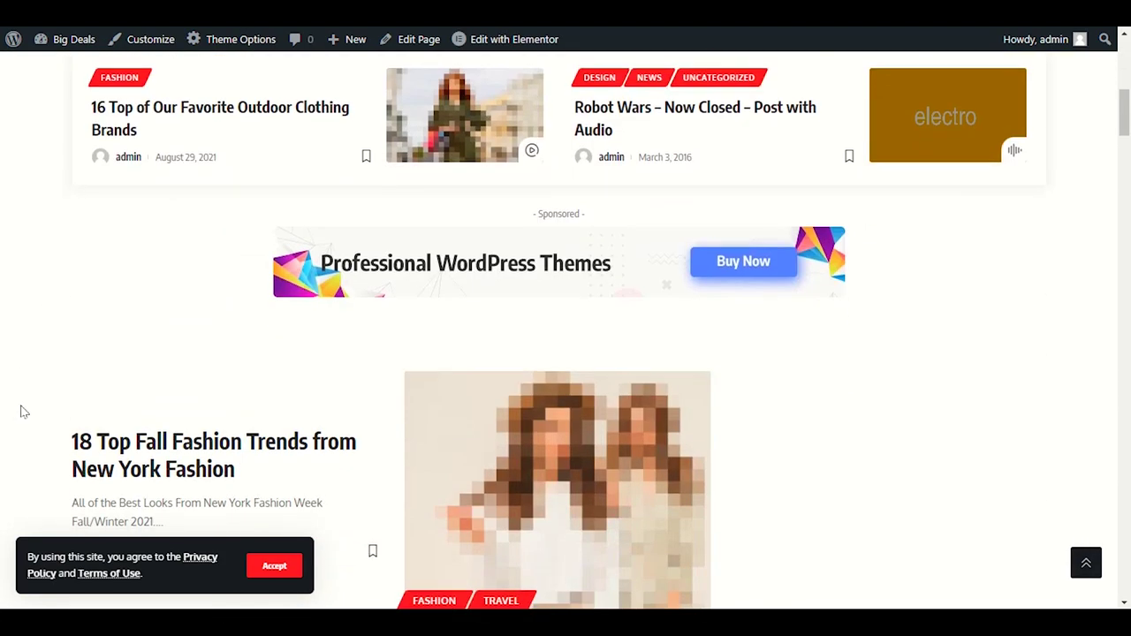
{"action": "scroll", "coordinate": [23, 413], "scroll_direction": "down", "scroll_amount": 10}
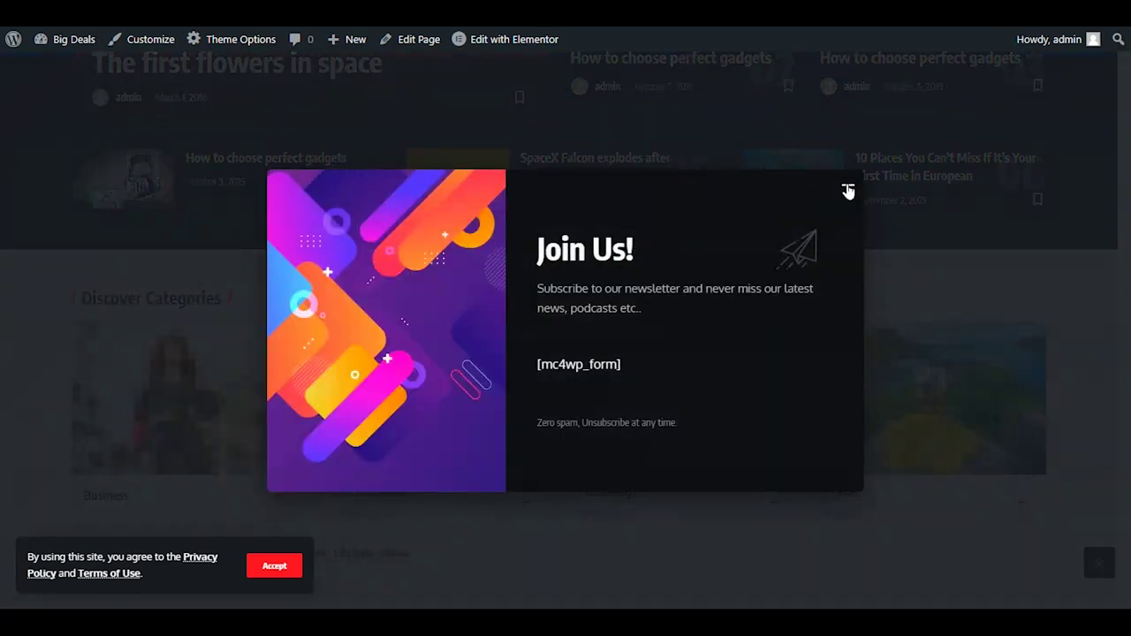
{"action": "left_click", "coordinate": [847, 191]}
{"action": "scroll", "coordinate": [41, 361], "scroll_direction": "down", "scroll_amount": 7}
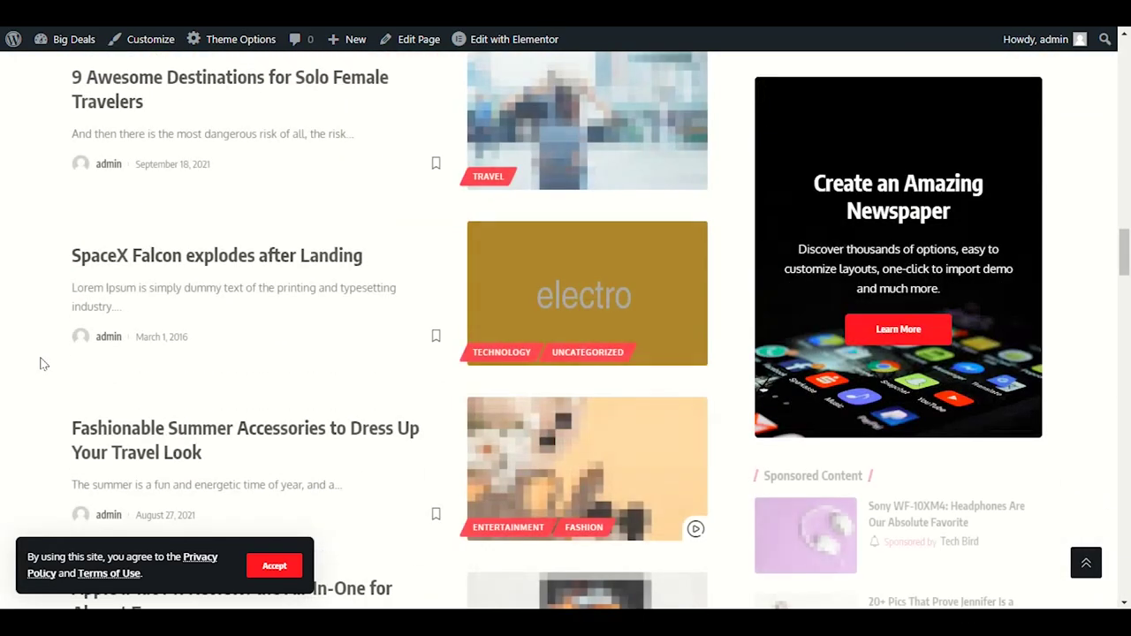
{"action": "scroll", "coordinate": [41, 362], "scroll_direction": "up", "scroll_amount": 20}
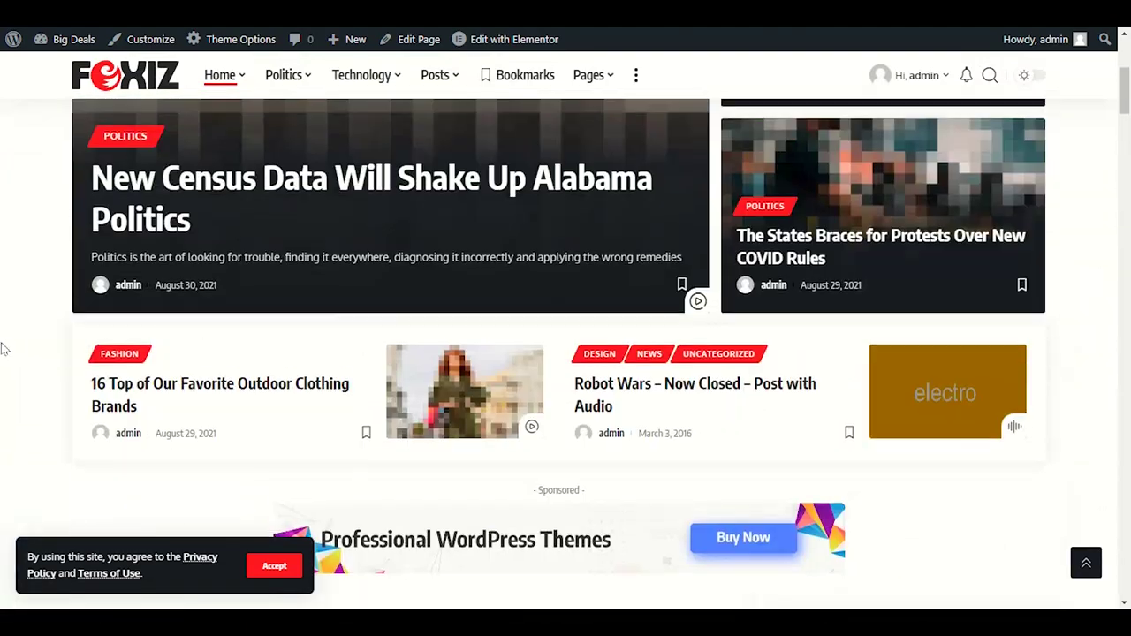
{"action": "scroll", "coordinate": [3, 350], "scroll_direction": "up", "scroll_amount": 5}
{"action": "mouse_move", "coordinate": [363, 203]}
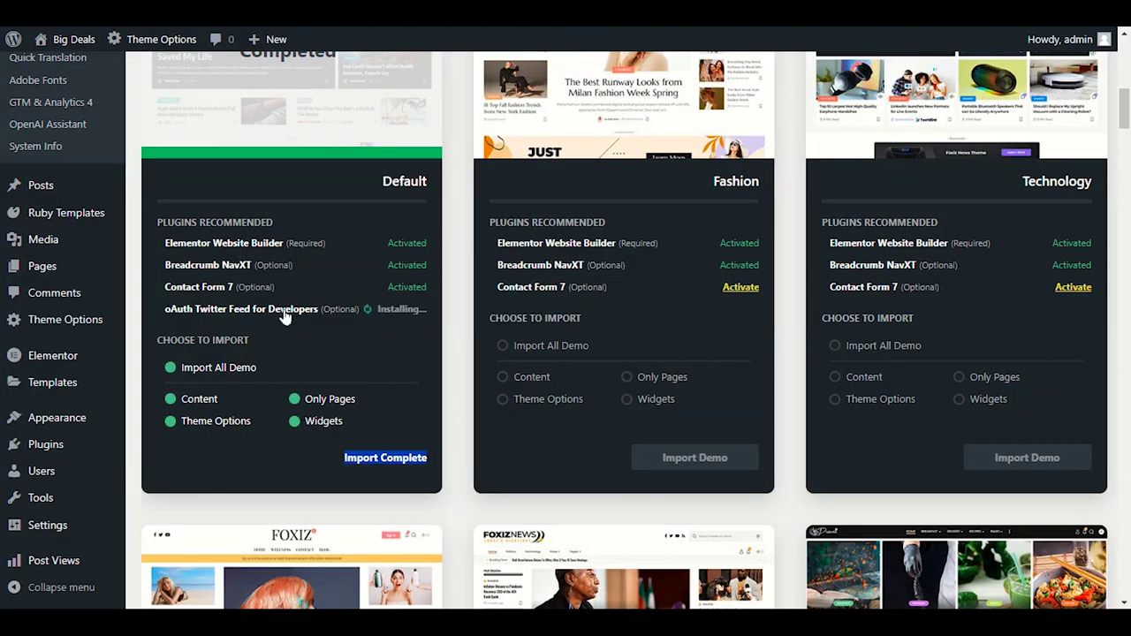
Return to the Demo Importer page and go from there to the WordPress Dashboard home
{"action": "scroll", "coordinate": [283, 359], "scroll_direction": "up", "scroll_amount": 4}
{"action": "scroll", "coordinate": [281, 355], "scroll_direction": "up", "scroll_amount": 4}
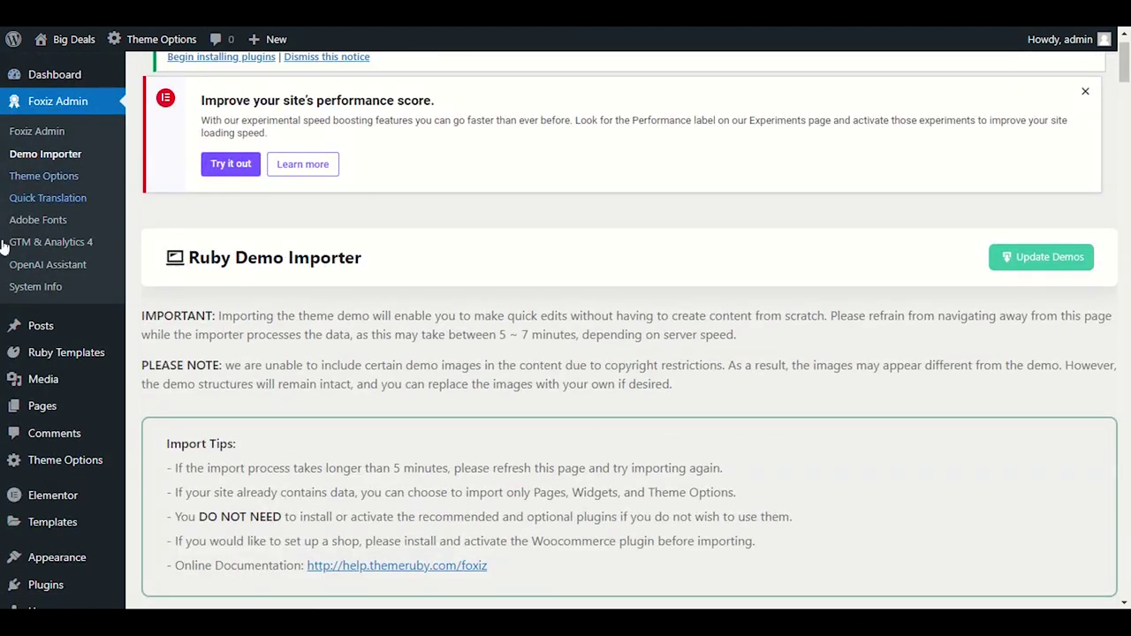
{"action": "mouse_move", "coordinate": [53, 75]}
{"action": "left_click", "coordinate": [144, 77]}
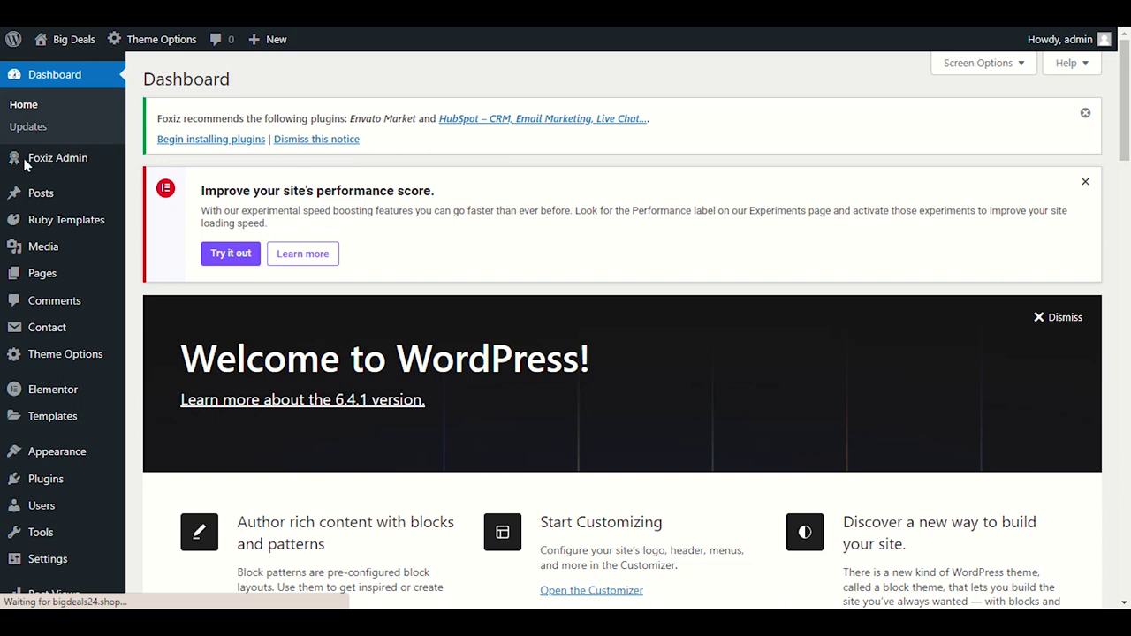
Open the Foxiz Theme Options and look through the sections of the Foxiz Panel, including Sidebars
{"action": "mouse_move", "coordinate": [63, 167]}
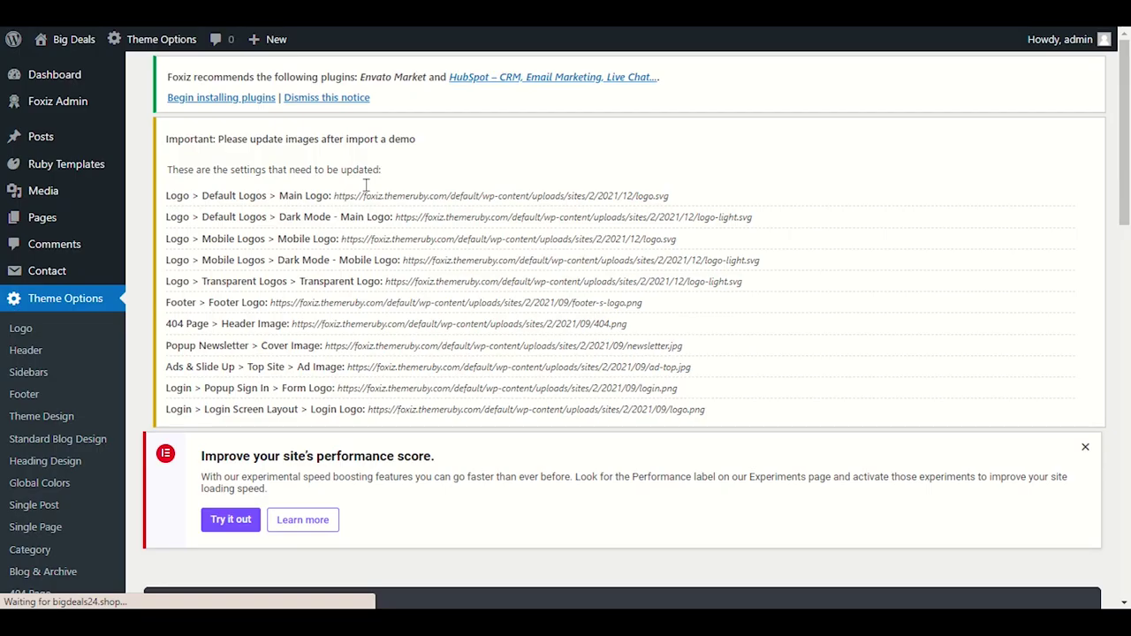
{"action": "scroll", "coordinate": [365, 186], "scroll_direction": "down", "scroll_amount": 5}
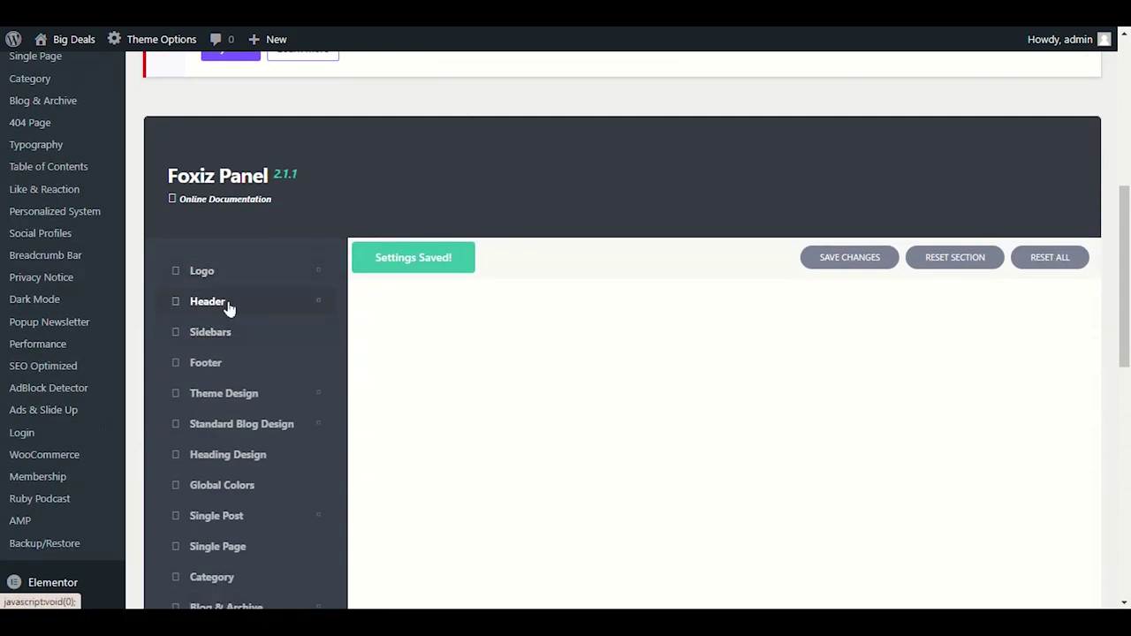
{"action": "left_click", "coordinate": [212, 332]}
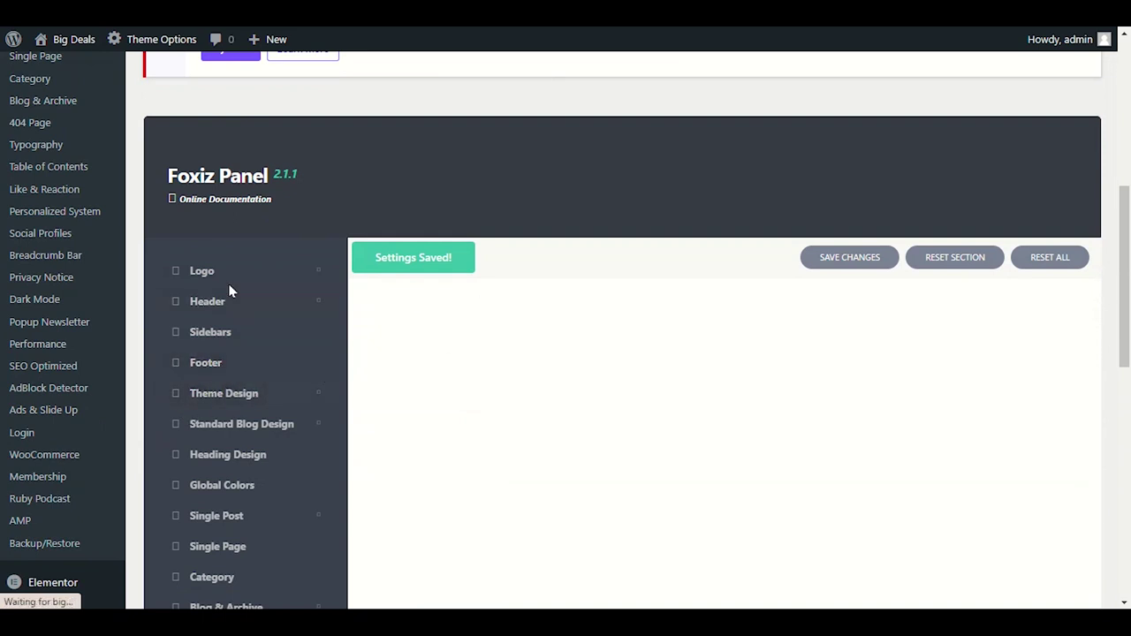
{"action": "scroll", "coordinate": [566, 247], "scroll_direction": "down", "scroll_amount": 3}
{"action": "scroll", "coordinate": [582, 343], "scroll_direction": "up", "scroll_amount": 2}
{"action": "scroll", "coordinate": [580, 343], "scroll_direction": "up", "scroll_amount": 1}
{"action": "scroll", "coordinate": [518, 289], "scroll_direction": "down", "scroll_amount": 3}
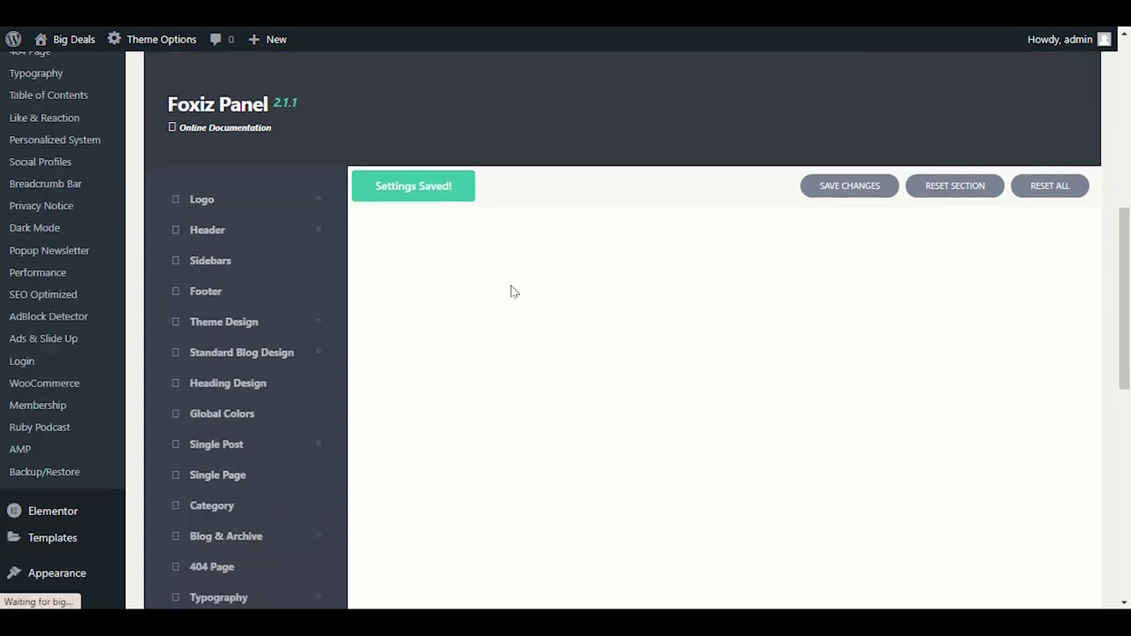
Replace the Main Logo under Default Logos with the Big Deals 24 image from the media library and save the changes
{"action": "scroll", "coordinate": [440, 324], "scroll_direction": "up", "scroll_amount": 2}
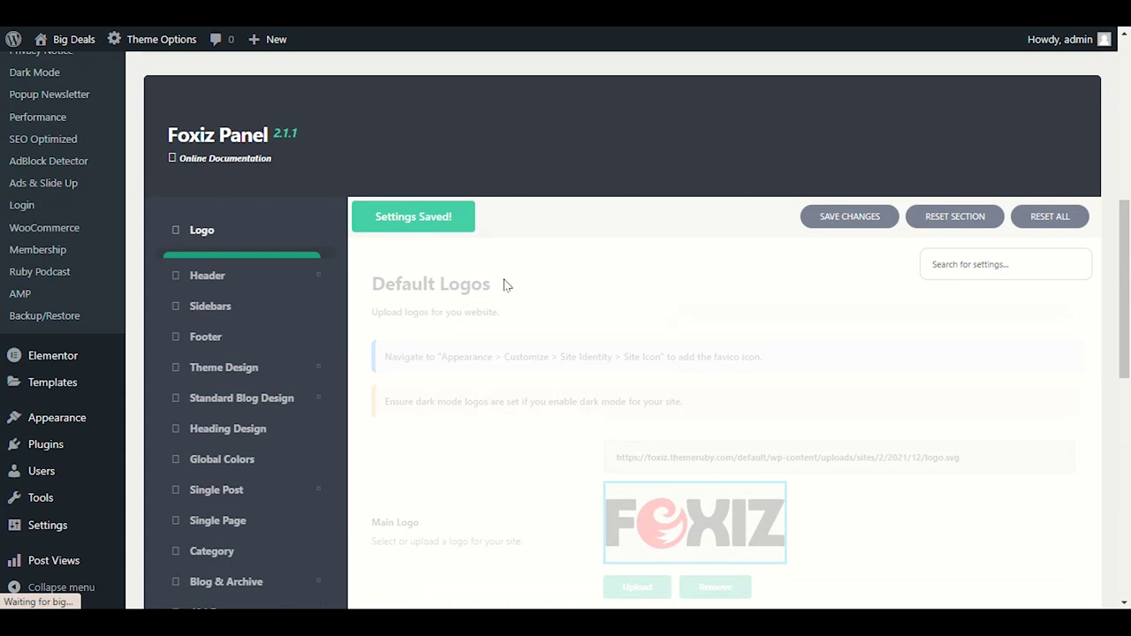
{"action": "scroll", "coordinate": [273, 182], "scroll_direction": "down", "scroll_amount": 1}
{"action": "scroll", "coordinate": [323, 232], "scroll_direction": "up", "scroll_amount": 1}
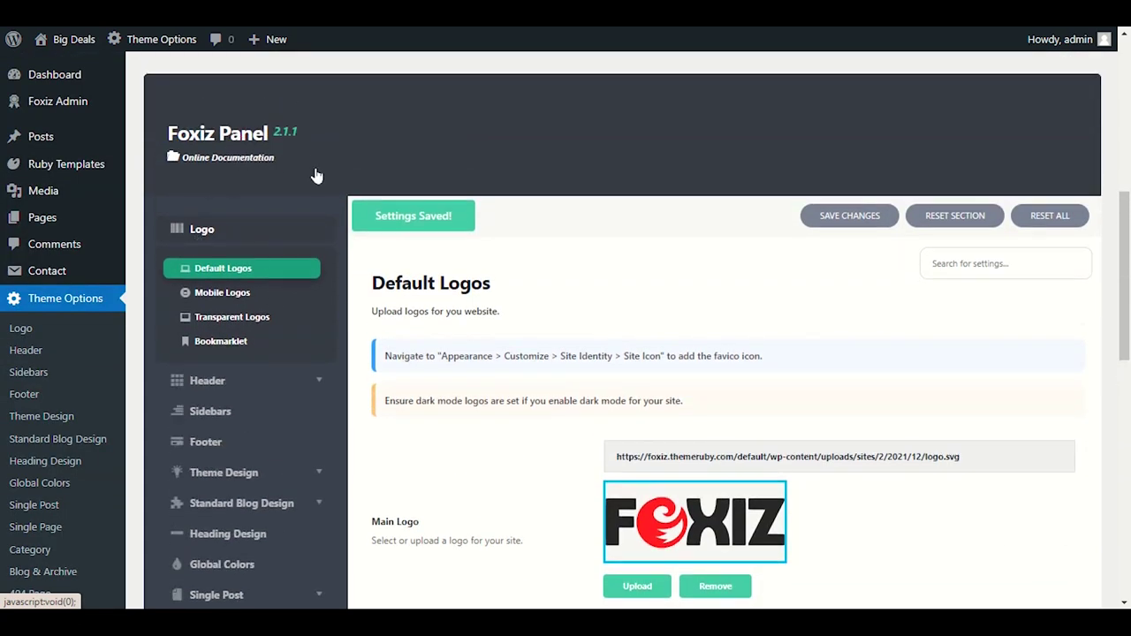
{"action": "left_click", "coordinate": [73, 346]}
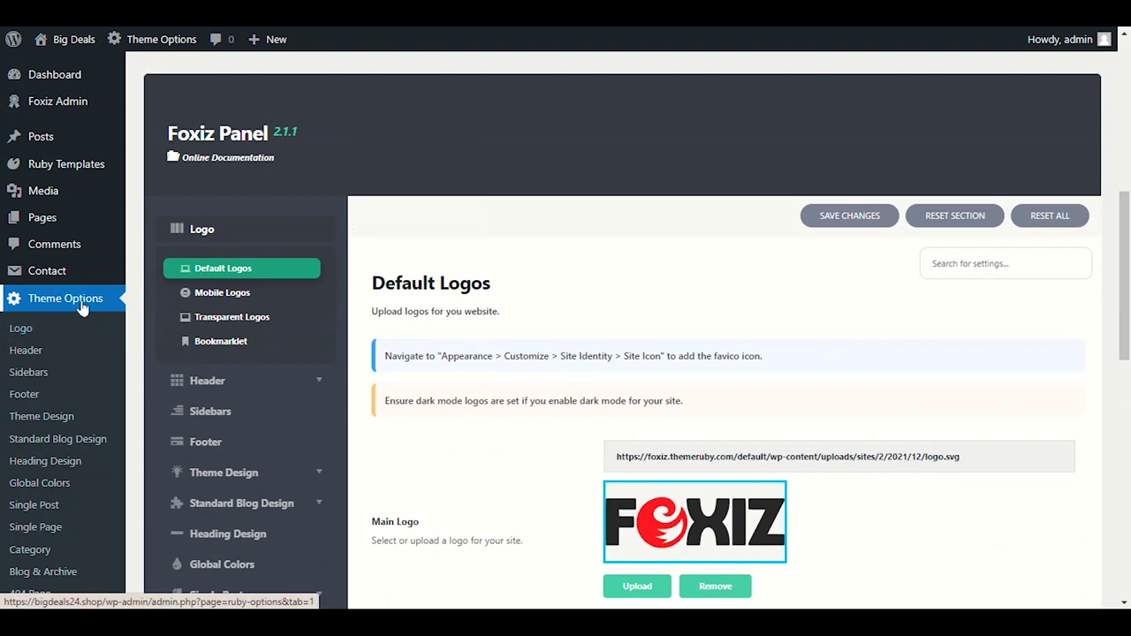
{"action": "mouse_move", "coordinate": [68, 102]}
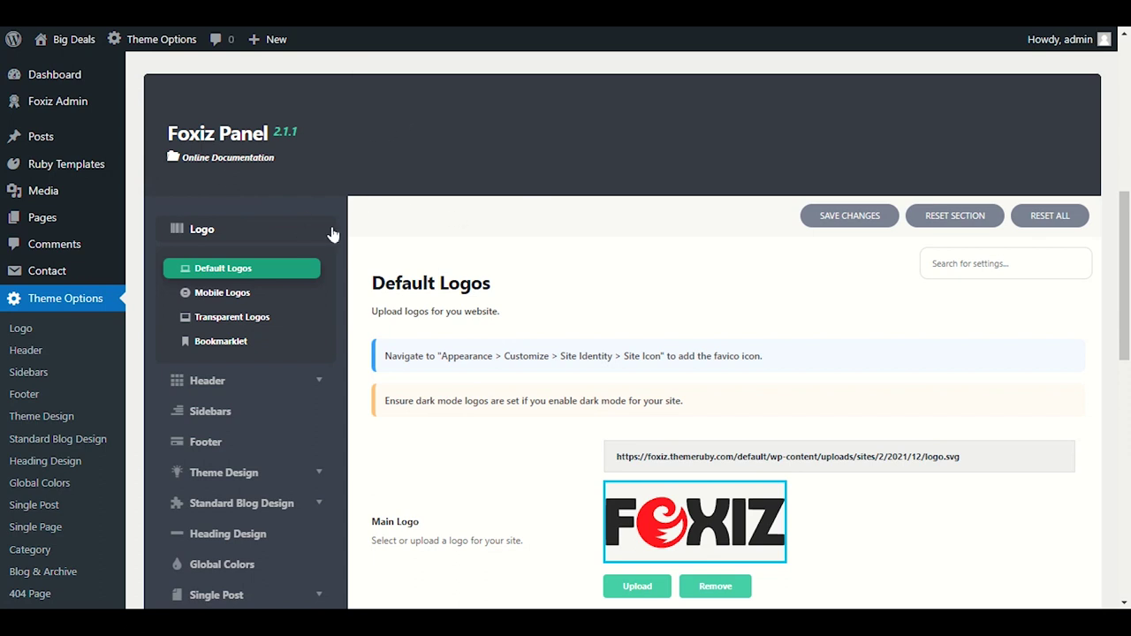
{"action": "scroll", "coordinate": [722, 199], "scroll_direction": "down", "scroll_amount": 2}
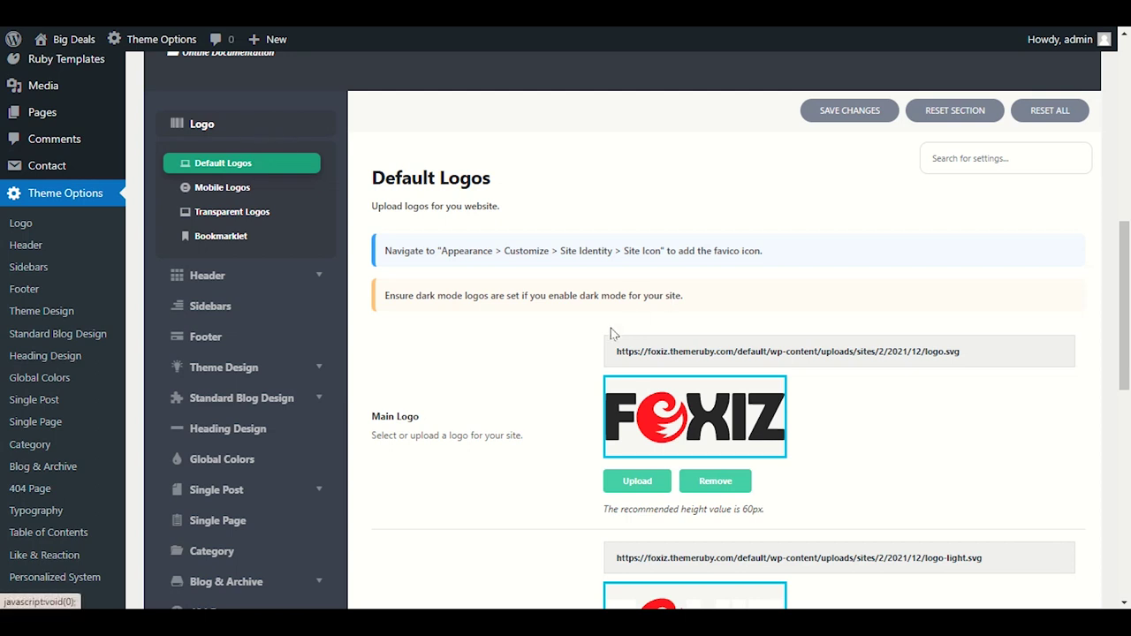
{"action": "scroll", "coordinate": [412, 354], "scroll_direction": "down", "scroll_amount": 3}
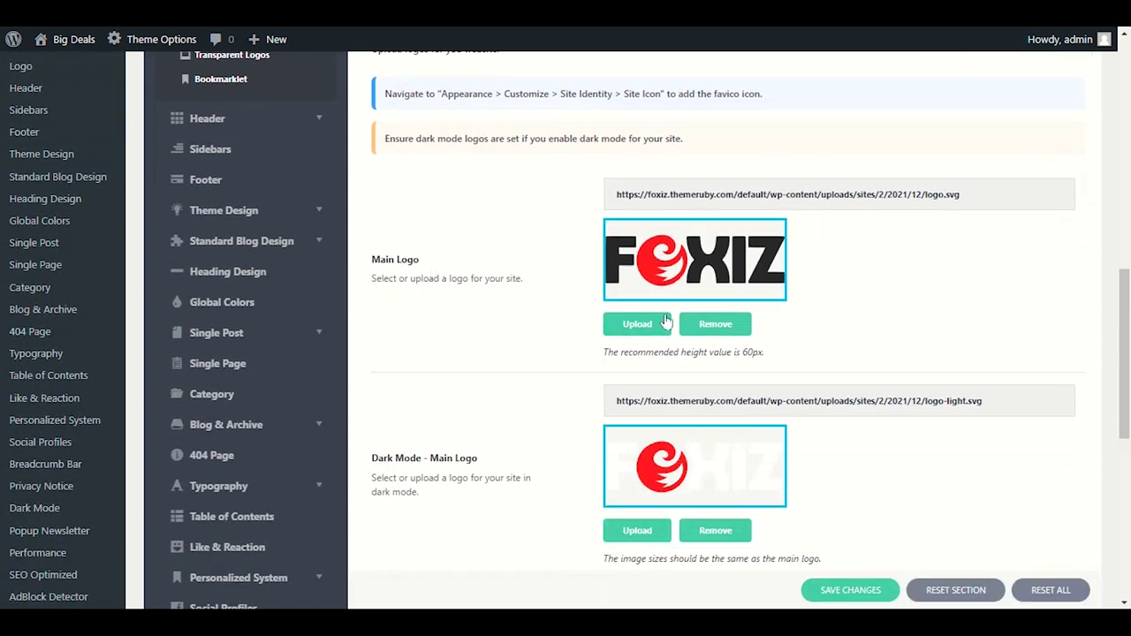
{"action": "left_click", "coordinate": [637, 327]}
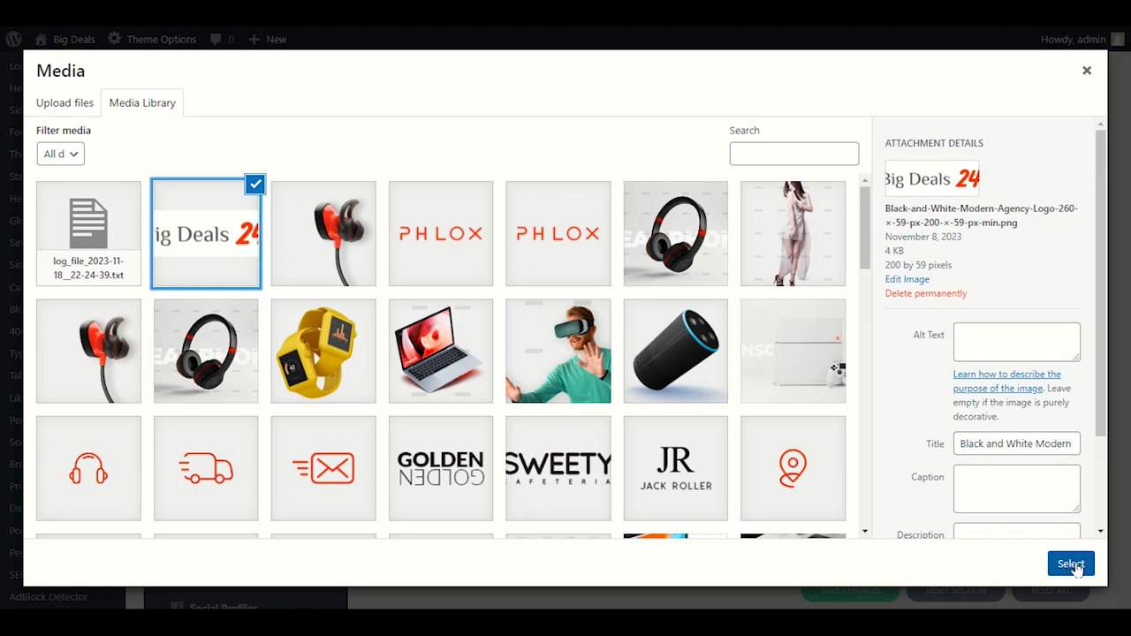
{"action": "left_click", "coordinate": [1071, 565]}
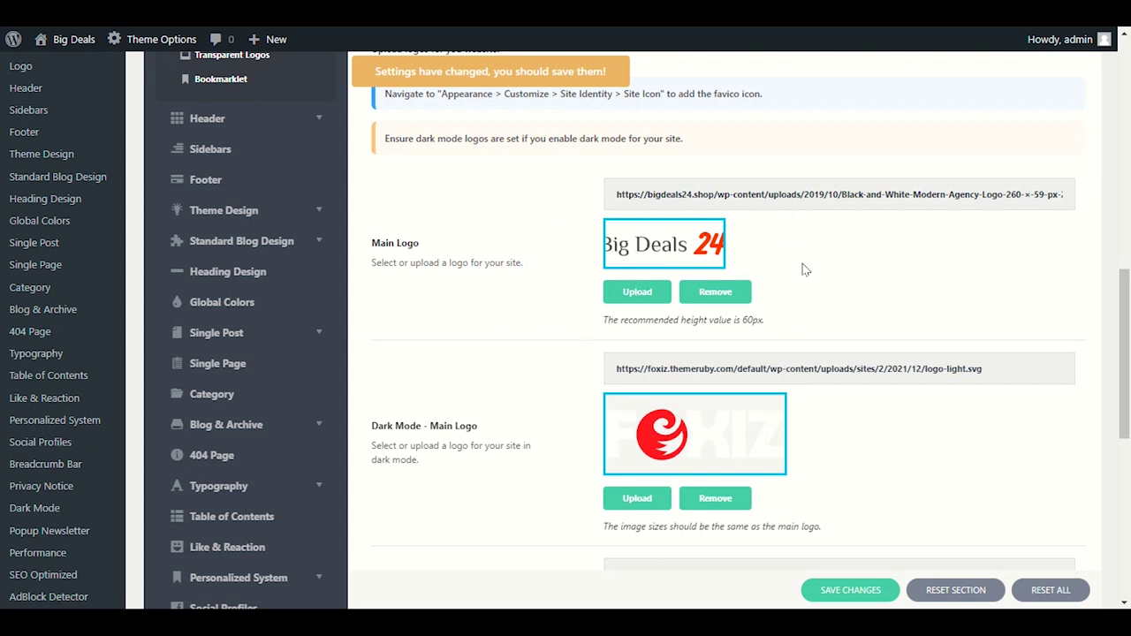
{"action": "scroll", "coordinate": [456, 363], "scroll_direction": "down", "scroll_amount": 1}
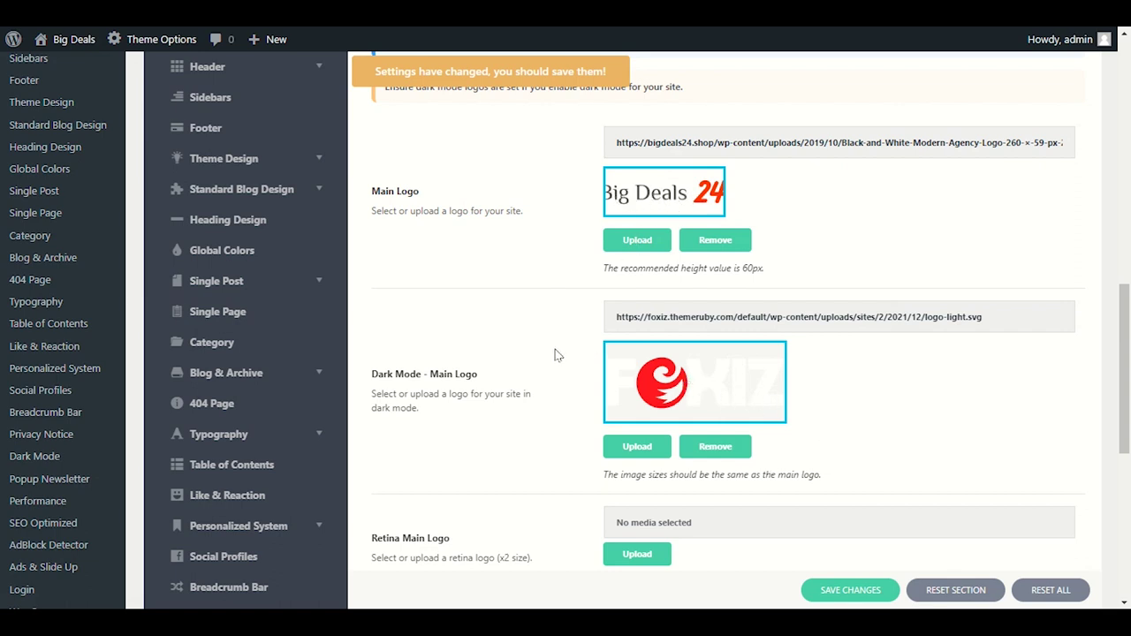
{"action": "scroll", "coordinate": [557, 353], "scroll_direction": "down", "scroll_amount": 2}
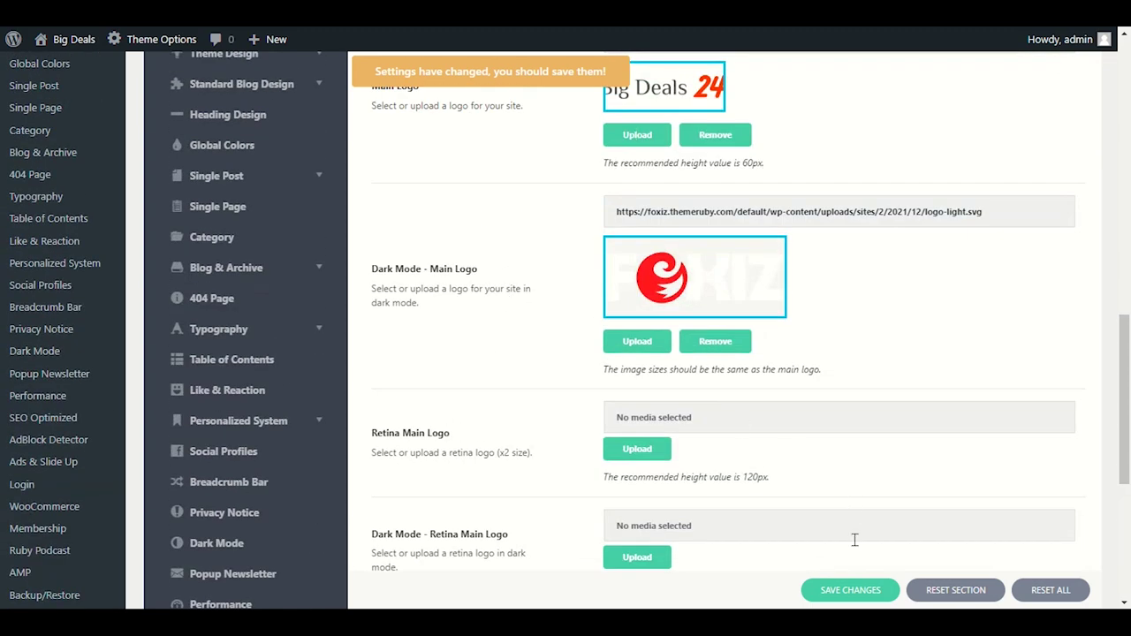
{"action": "left_click", "coordinate": [861, 585]}
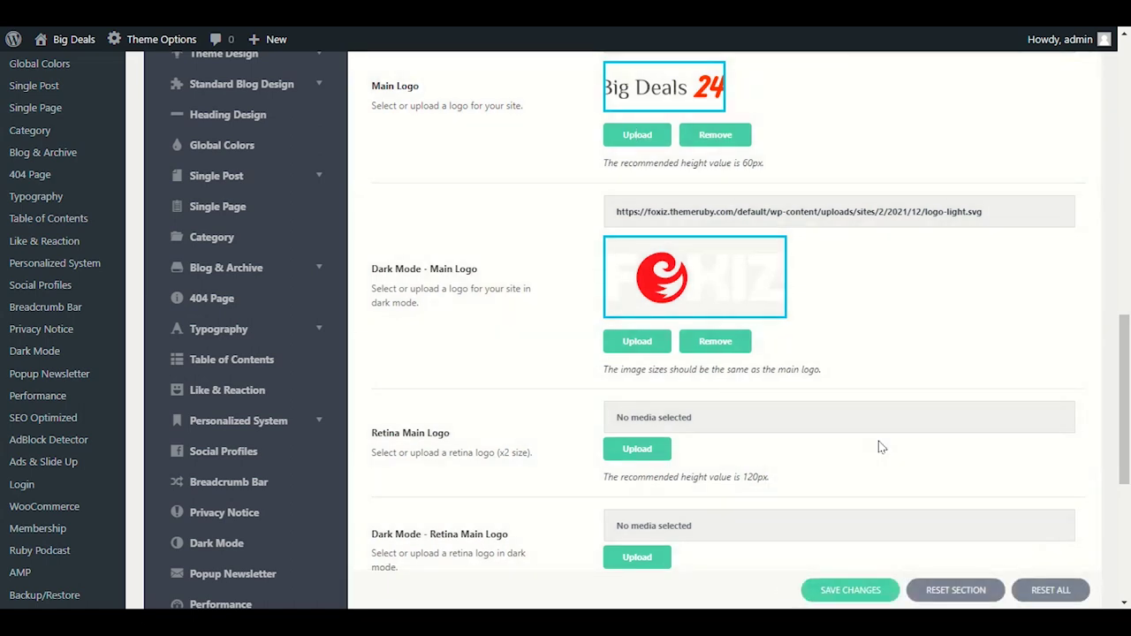
Reload the live homepage to check the logo in its header, and return to the Theme Options
{"action": "left_click", "coordinate": [74, 39]}
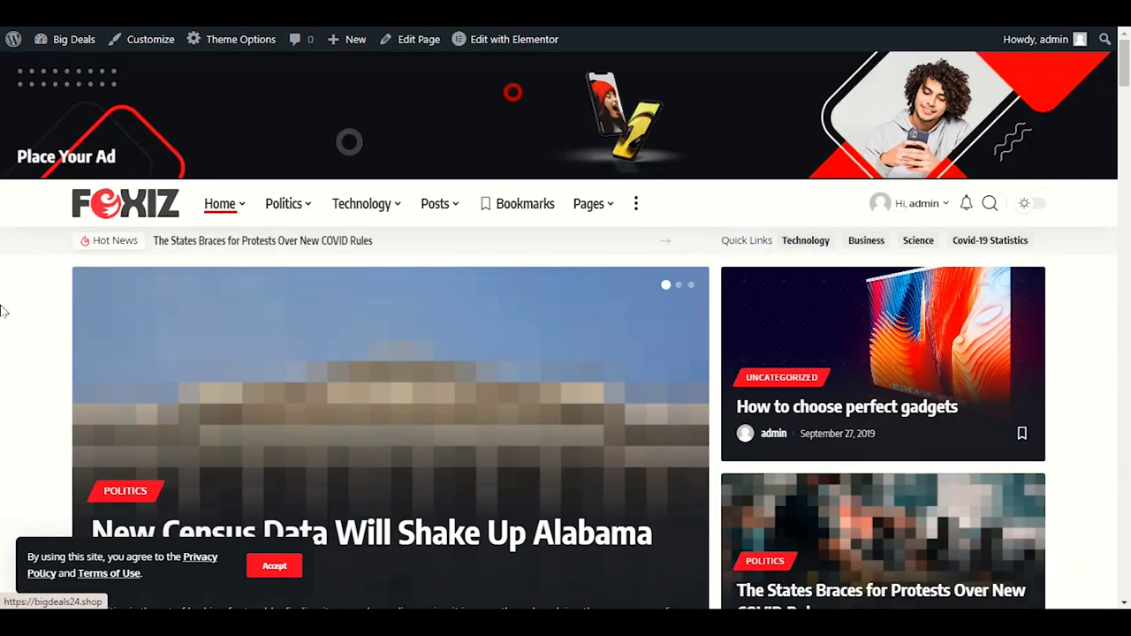
{"action": "key", "text": "F5"}
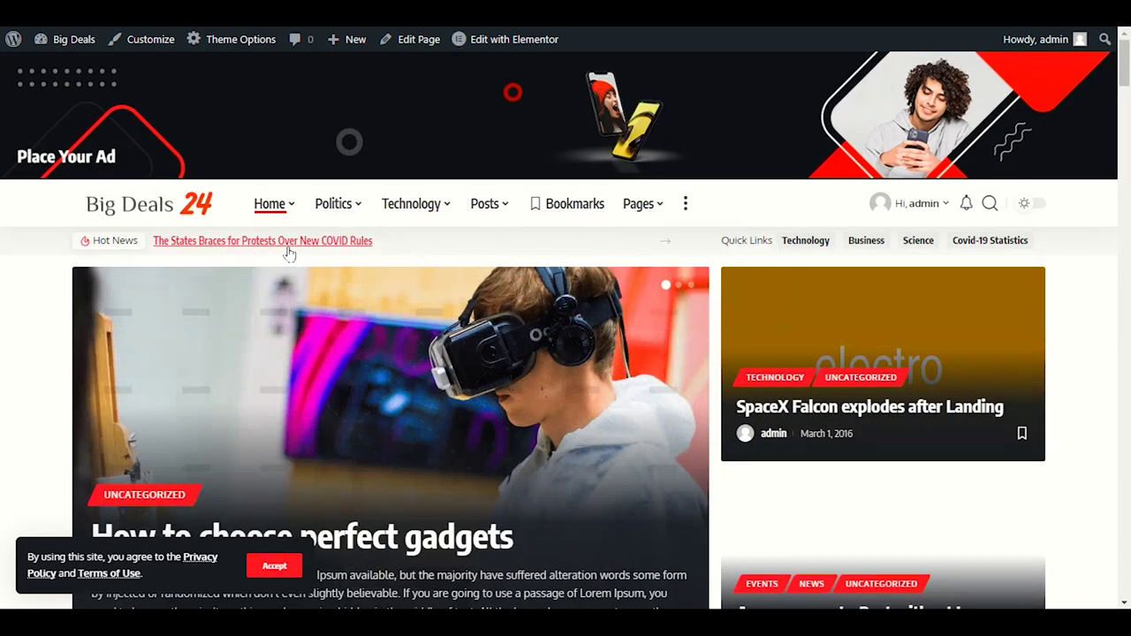
{"action": "left_click", "coordinate": [231, 39]}
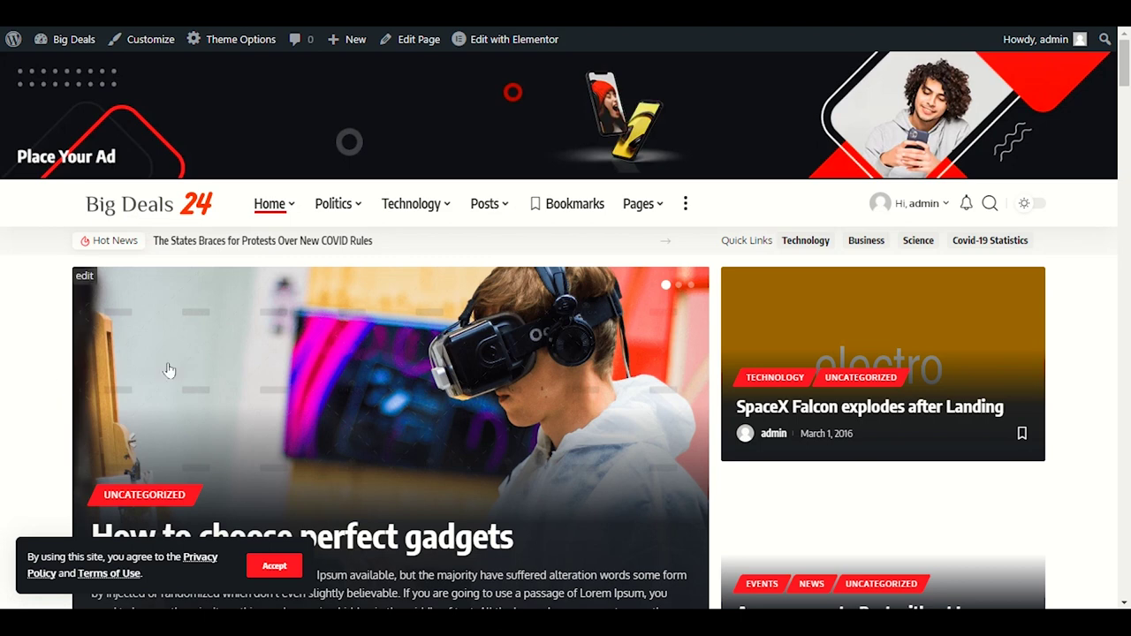
{"action": "left_click", "coordinate": [284, 13]}
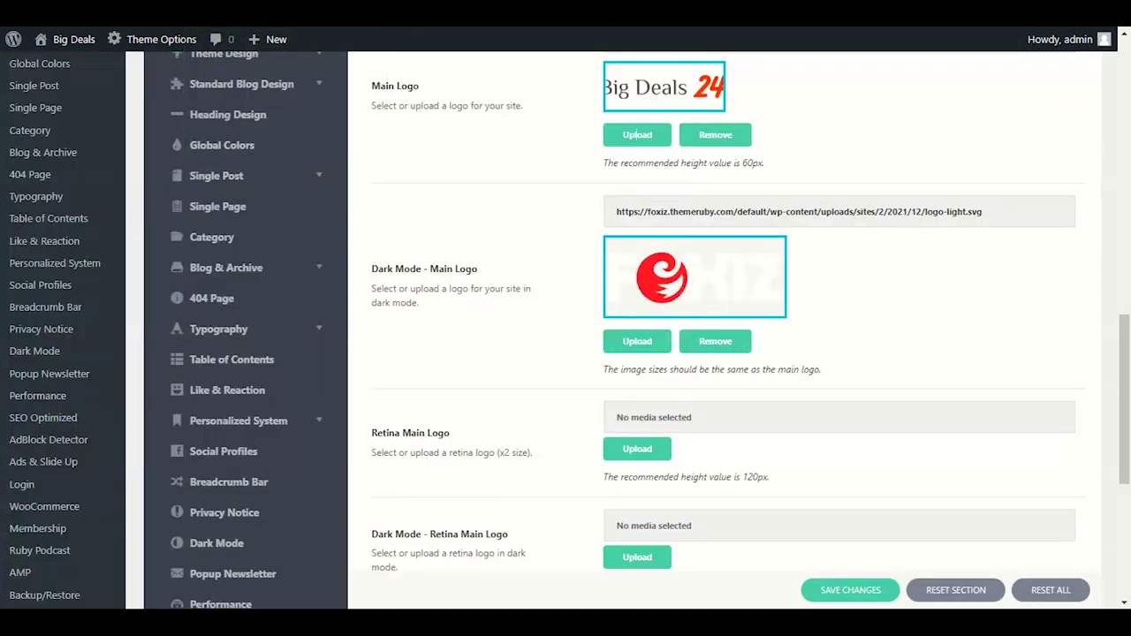
Set the Mobile Logo to the Big Deals 24 image from the media library and save the changes
{"action": "scroll", "coordinate": [397, 247], "scroll_direction": "up", "scroll_amount": 3}
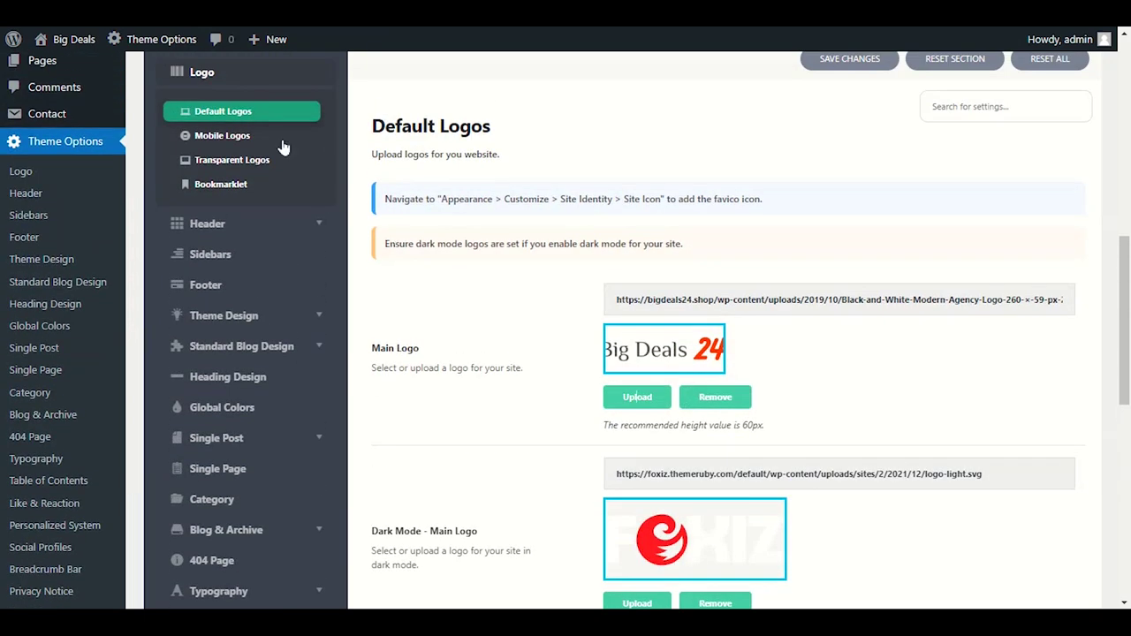
{"action": "left_click", "coordinate": [243, 137]}
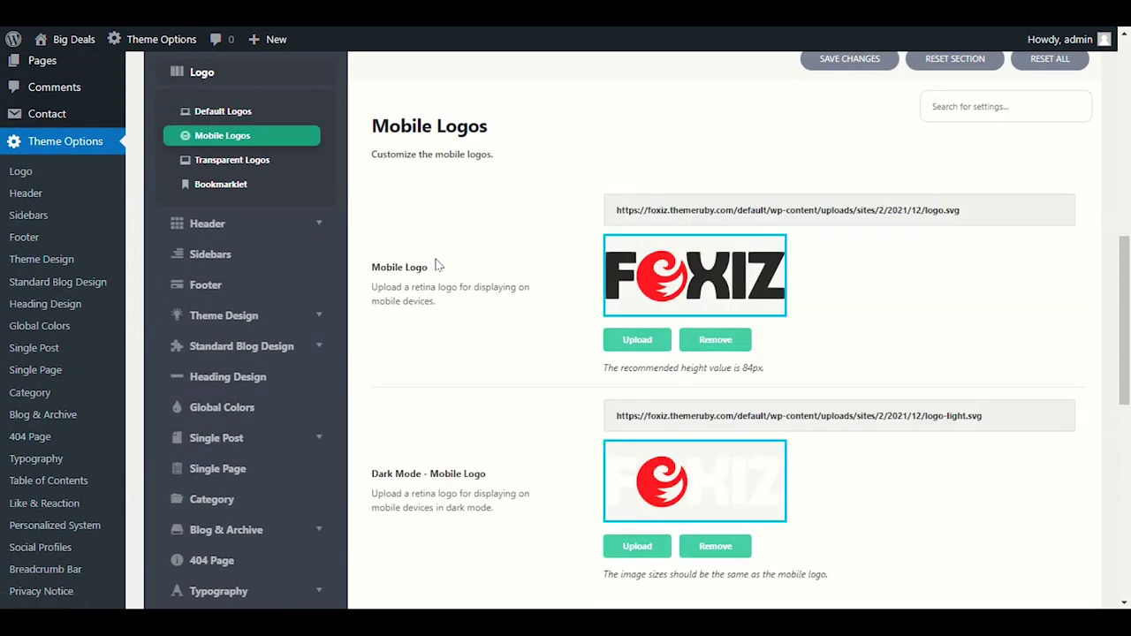
{"action": "left_click", "coordinate": [647, 347]}
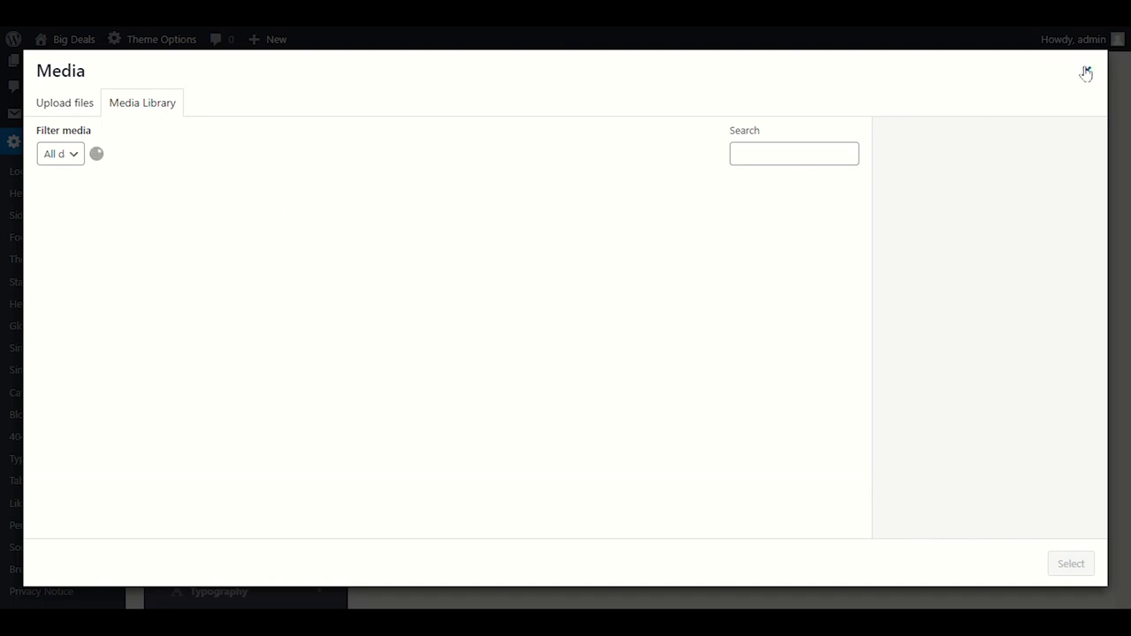
{"action": "key", "text": "Escape"}
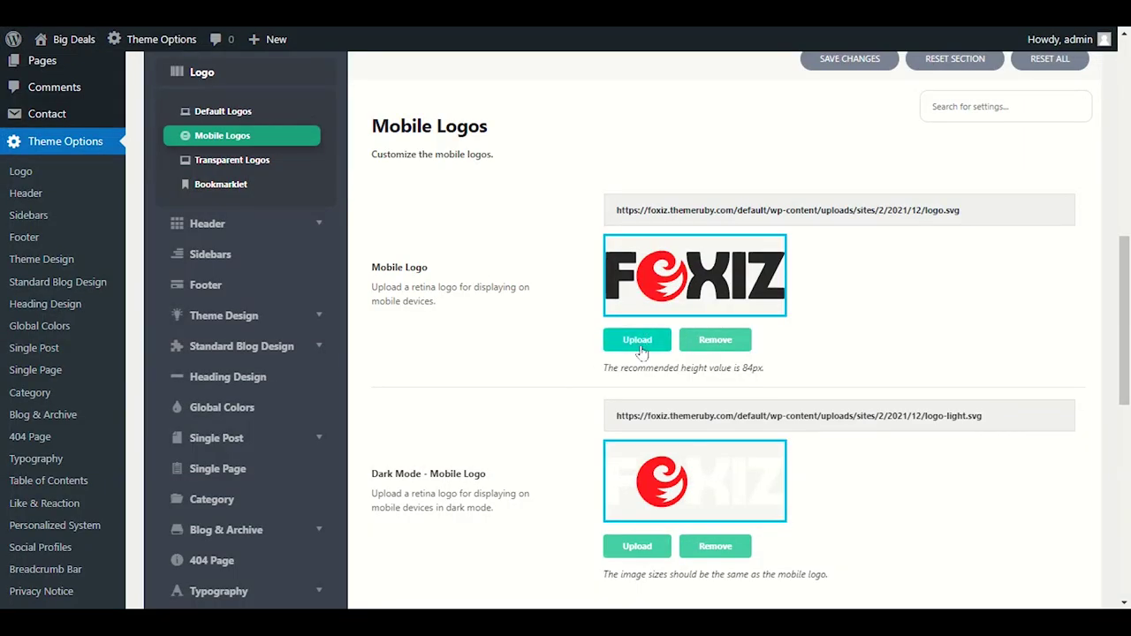
{"action": "left_click", "coordinate": [636, 339]}
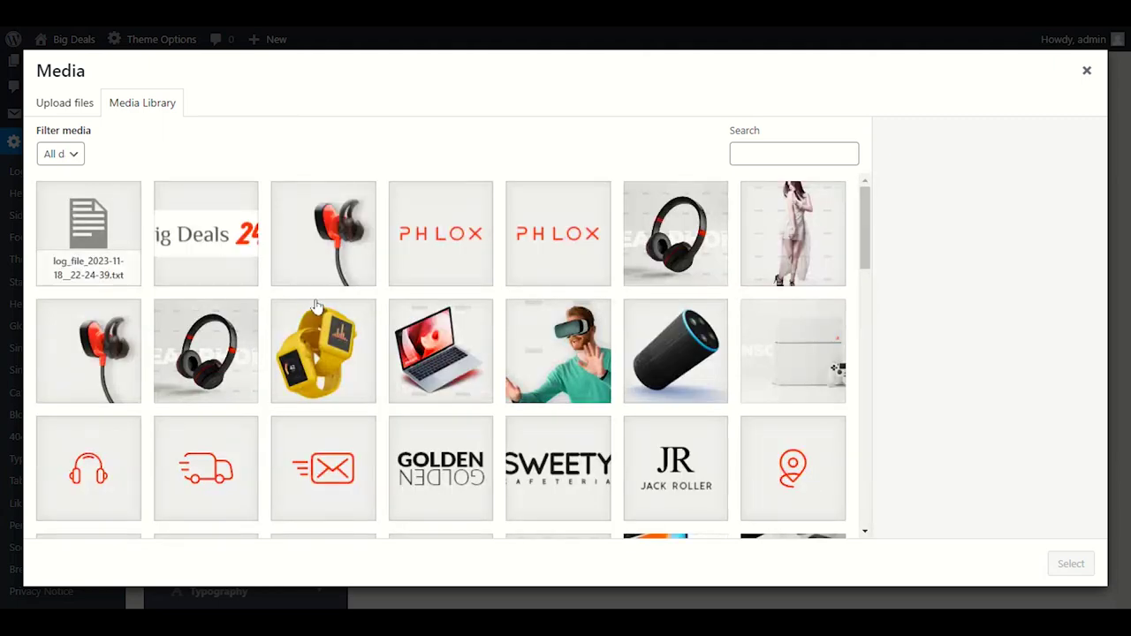
{"action": "left_click", "coordinate": [217, 262]}
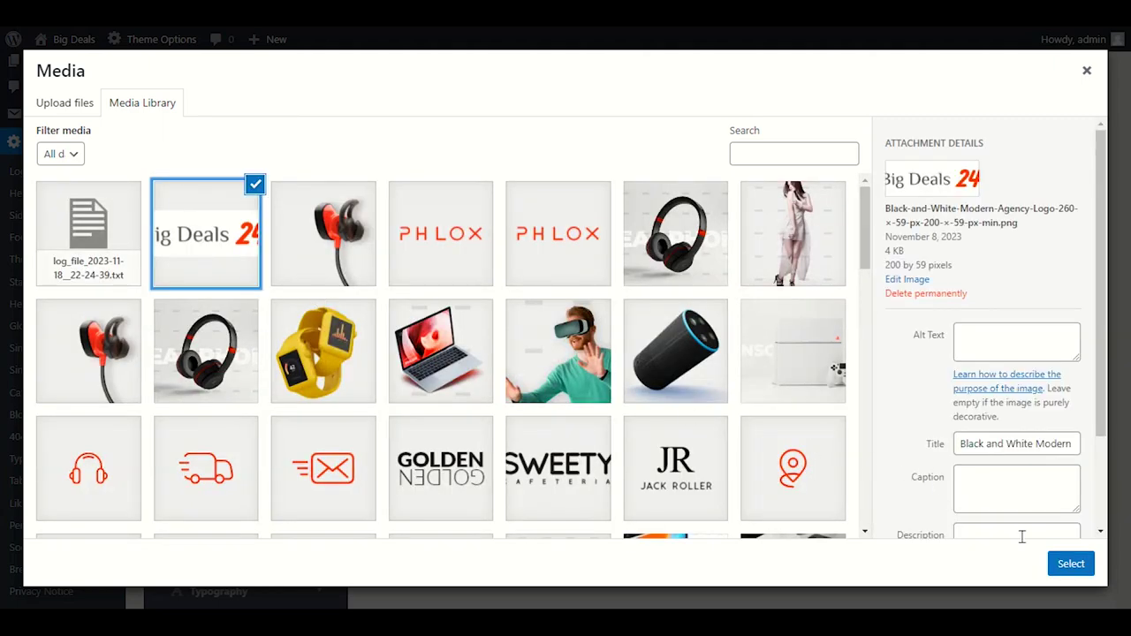
{"action": "left_click", "coordinate": [1065, 564]}
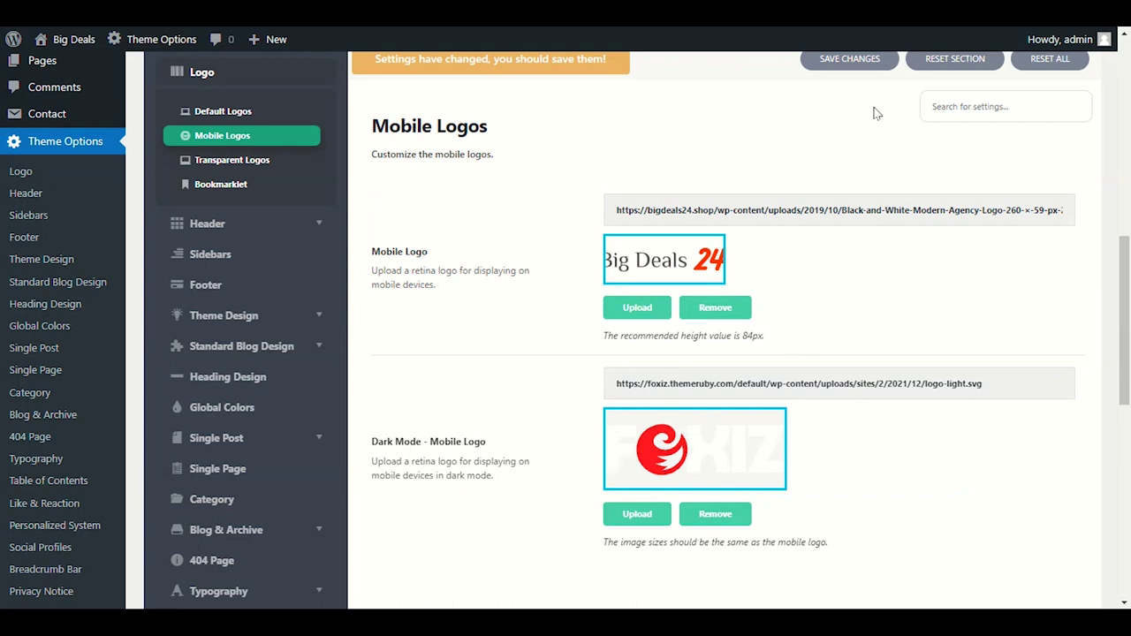
{"action": "left_click", "coordinate": [853, 61]}
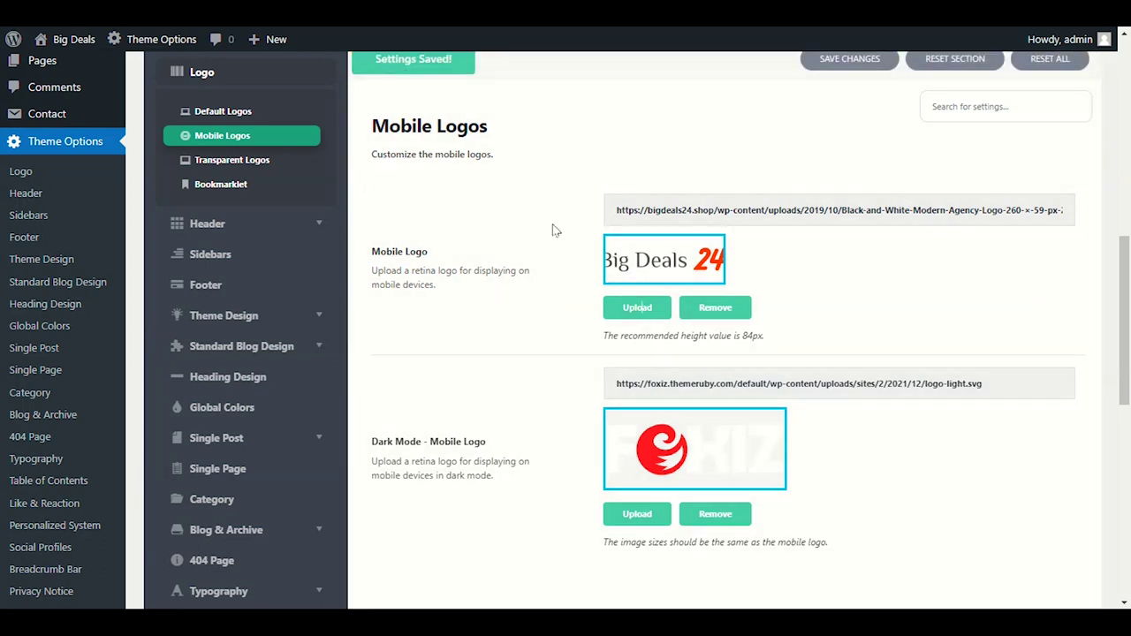
Look at Transparent Logos, set the general Header Style to Style 2 (Right Menu), and save the changes
{"action": "left_click", "coordinate": [261, 166]}
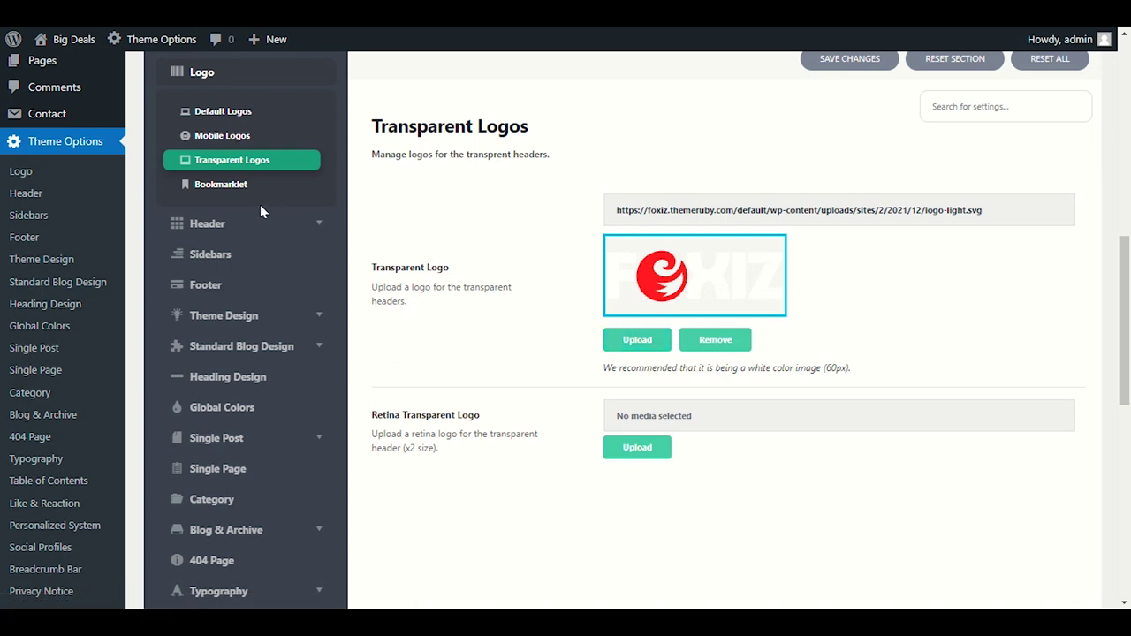
{"action": "left_click", "coordinate": [221, 228]}
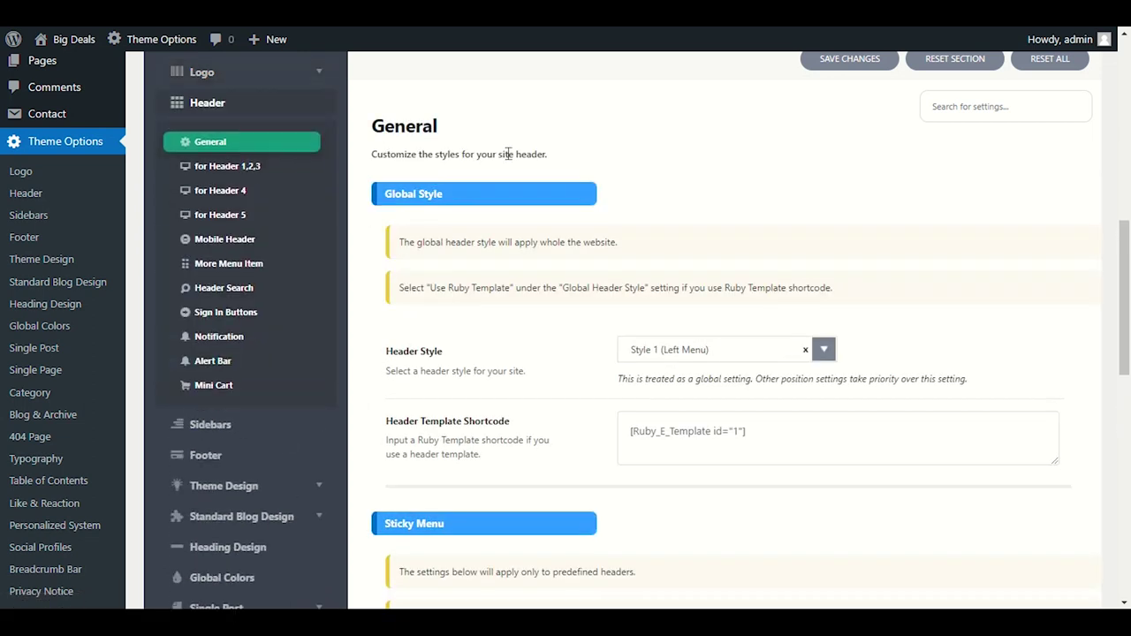
{"action": "scroll", "coordinate": [656, 177], "scroll_direction": "down", "scroll_amount": 2}
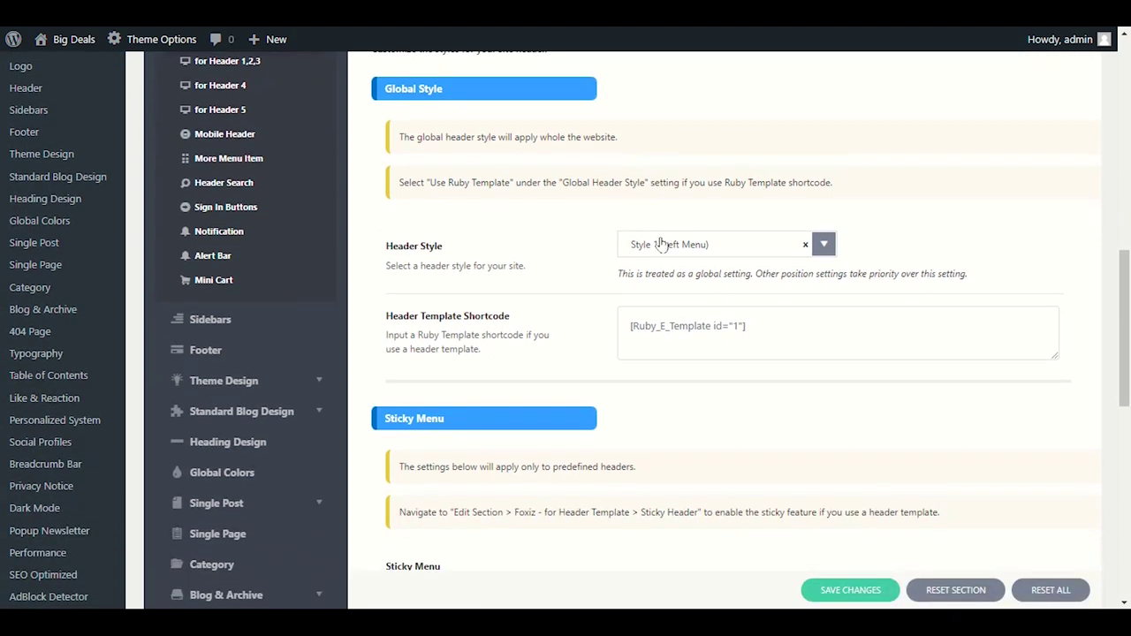
{"action": "left_click", "coordinate": [723, 246]}
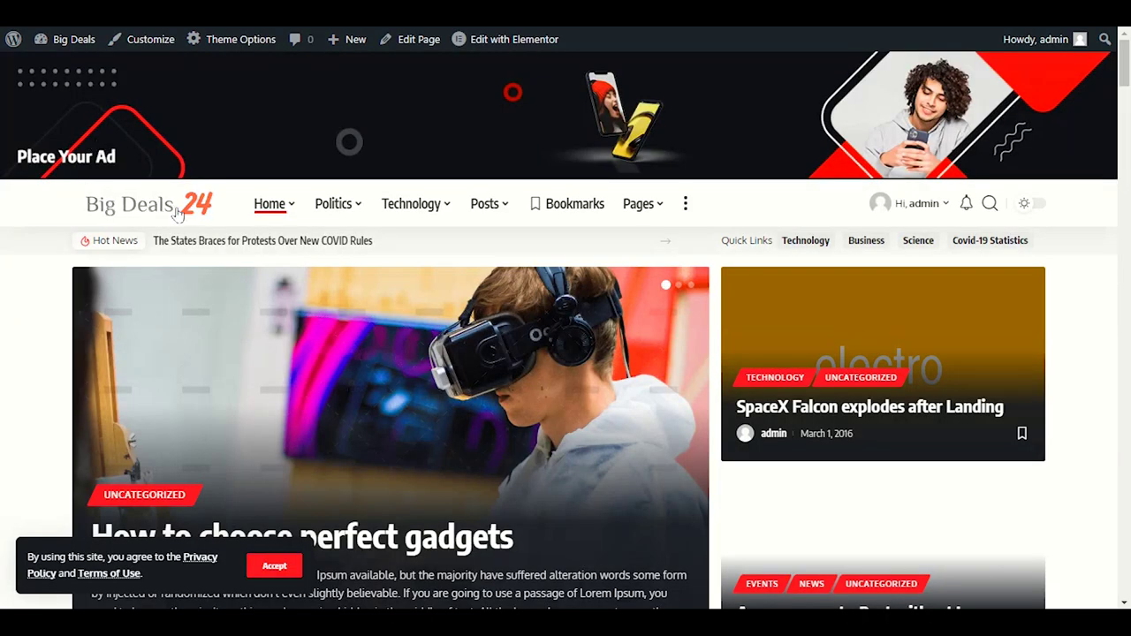
{"action": "mouse_move", "coordinate": [267, 213]}
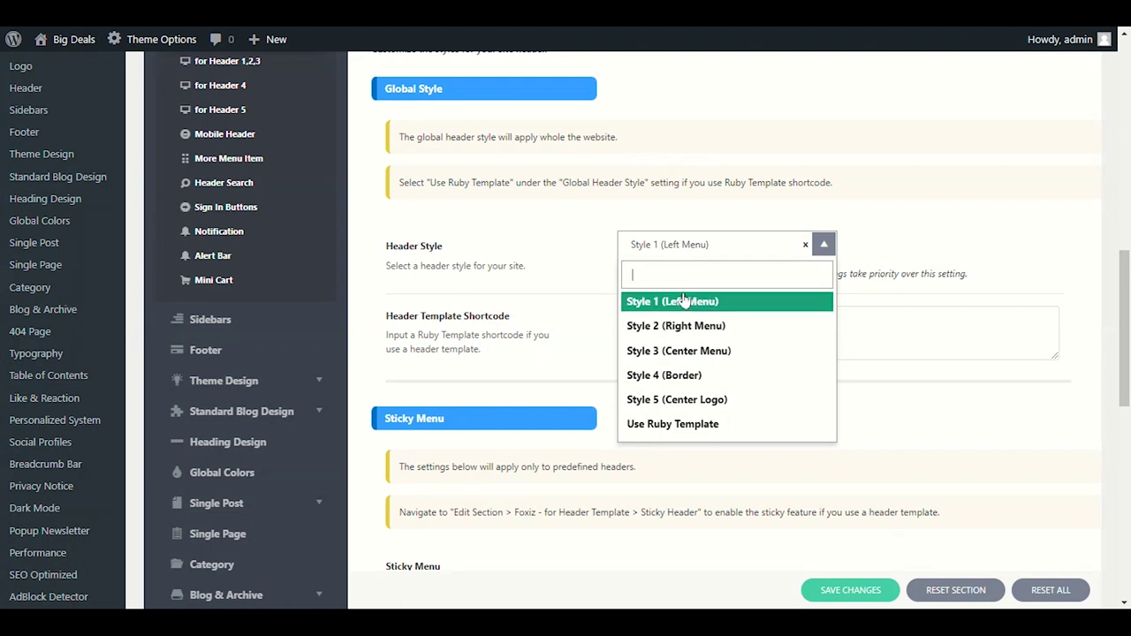
{"action": "left_click", "coordinate": [680, 325]}
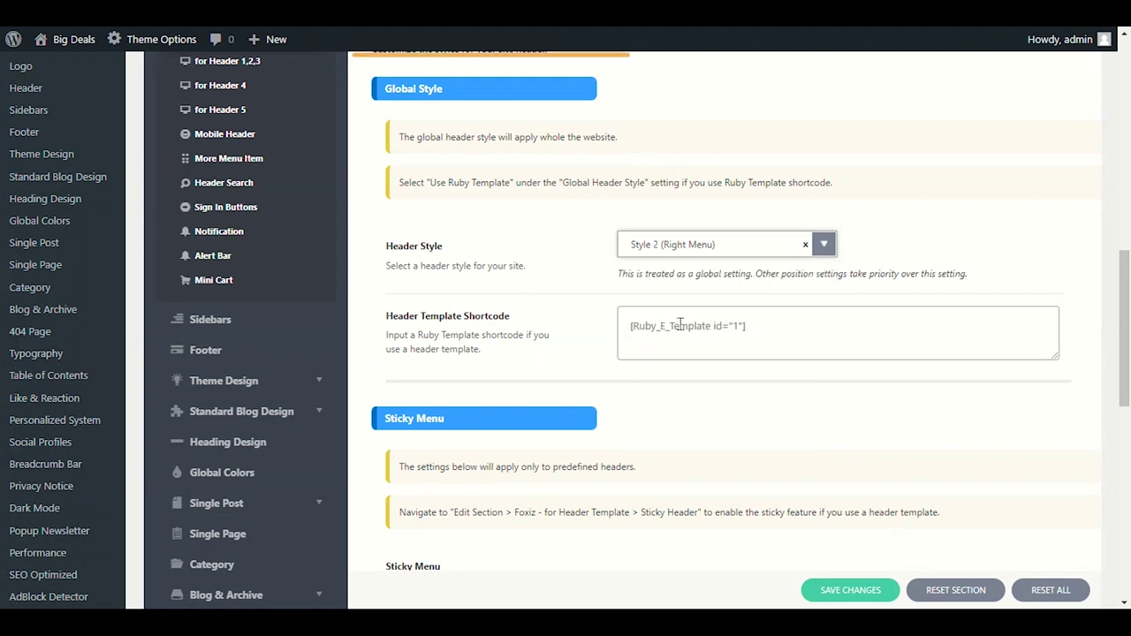
{"action": "left_click", "coordinate": [875, 587]}
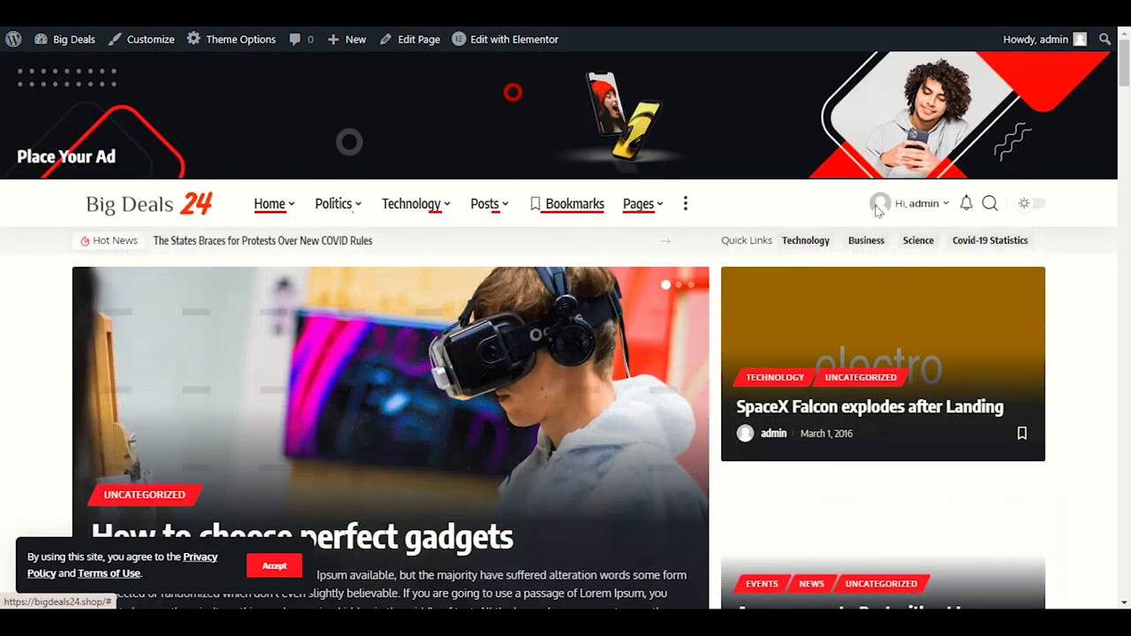
Reload the live homepage to check the menu's placement in the header, and return to the Theme Options
{"action": "right_click", "coordinate": [728, 196]}
{"action": "left_click", "coordinate": [758, 247]}
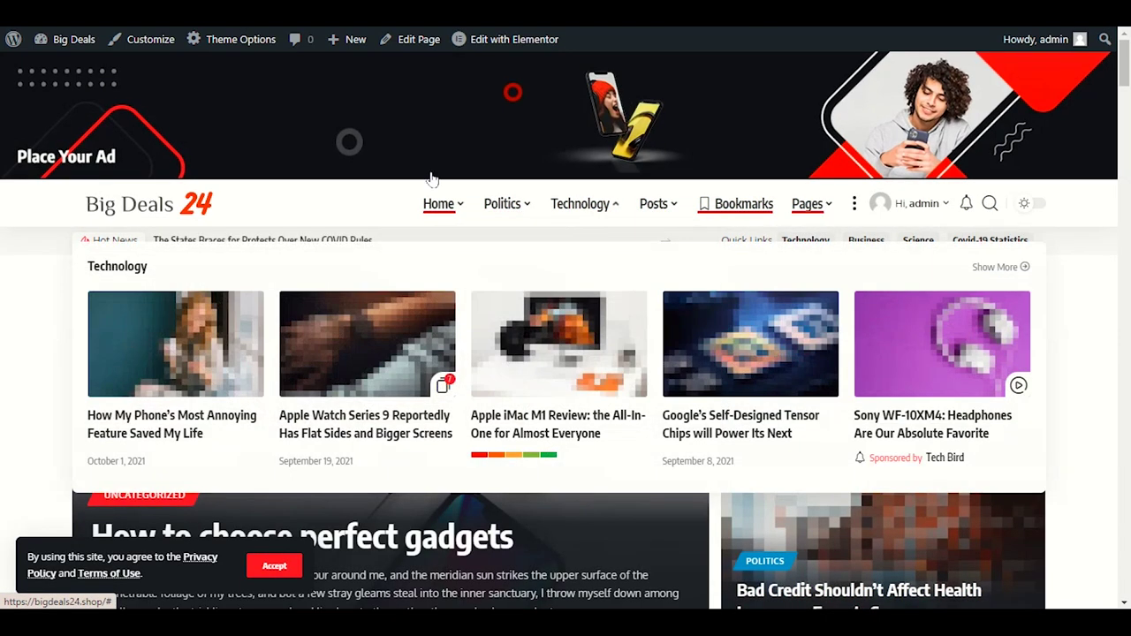
{"action": "left_click", "coordinate": [431, 179]}
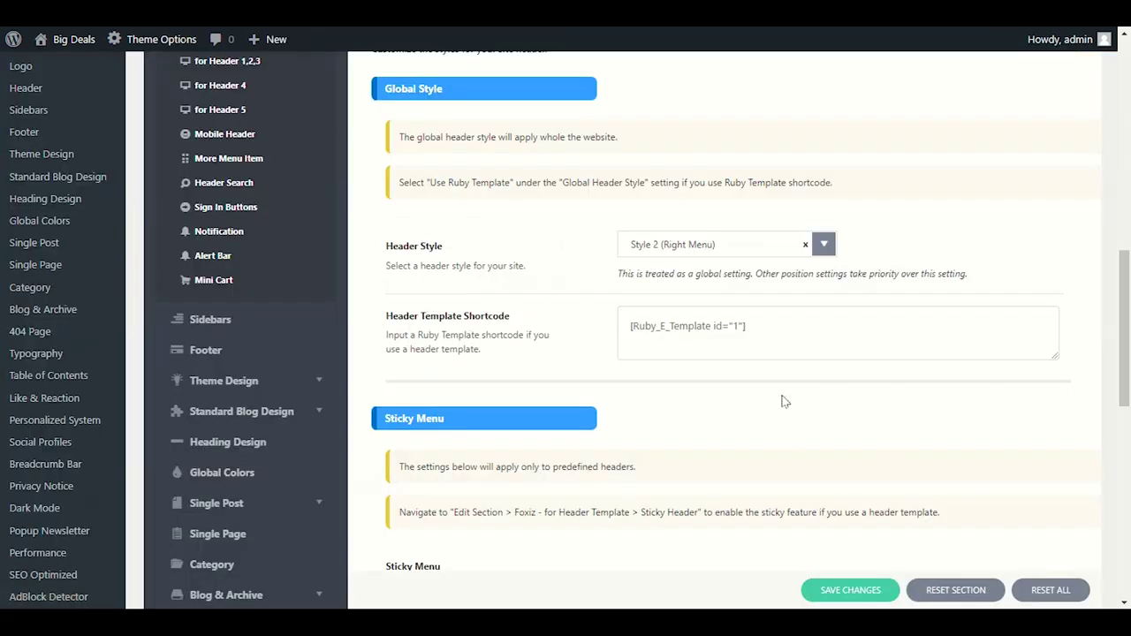
Examine the Sticky Menu and Smart Sticky options in the general header settings
{"action": "scroll", "coordinate": [487, 365], "scroll_direction": "down", "scroll_amount": 2}
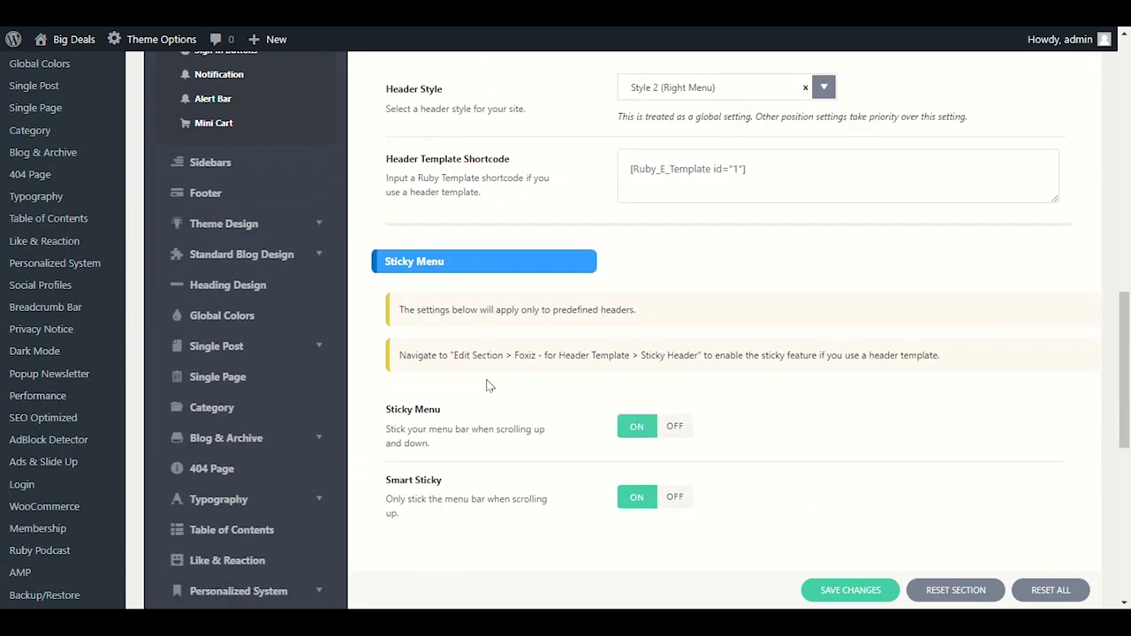
{"action": "scroll", "coordinate": [489, 385], "scroll_direction": "down", "scroll_amount": 1}
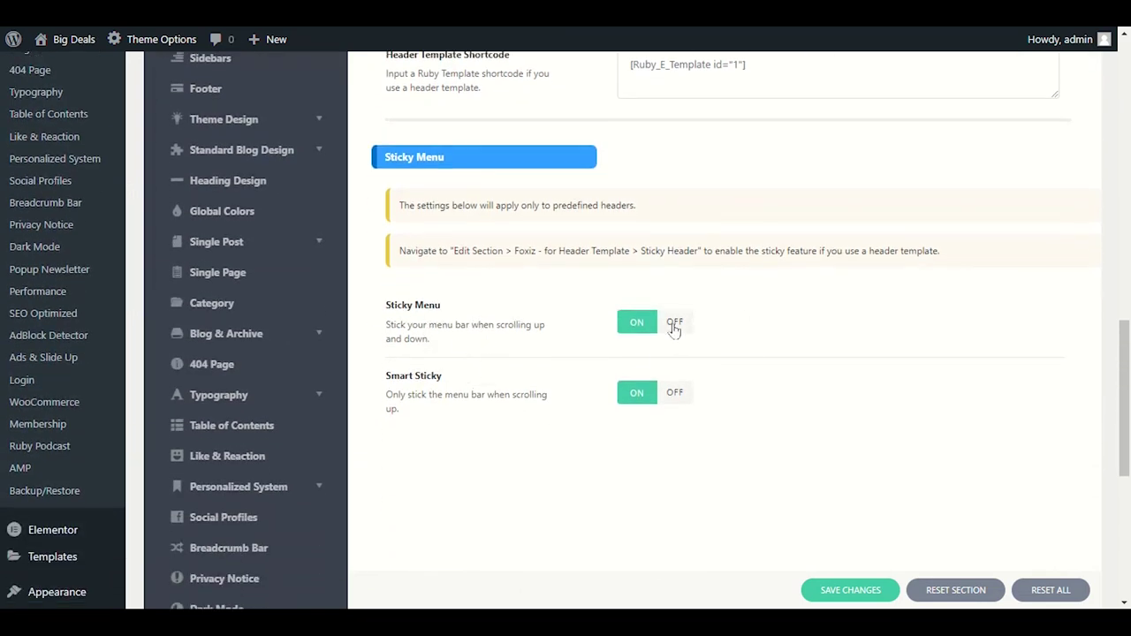
{"action": "scroll", "coordinate": [506, 376], "scroll_direction": "down", "scroll_amount": 2}
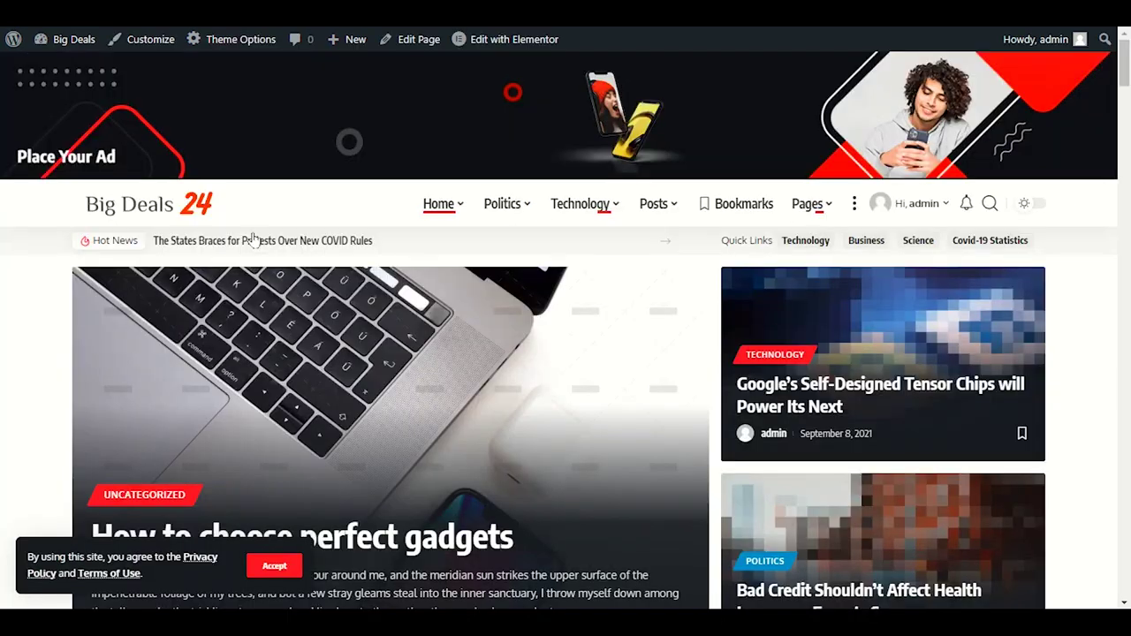
Check on the live homepage how the sticky menu behaves while moving down and back up the page
{"action": "scroll", "coordinate": [292, 339], "scroll_direction": "down", "scroll_amount": 9}
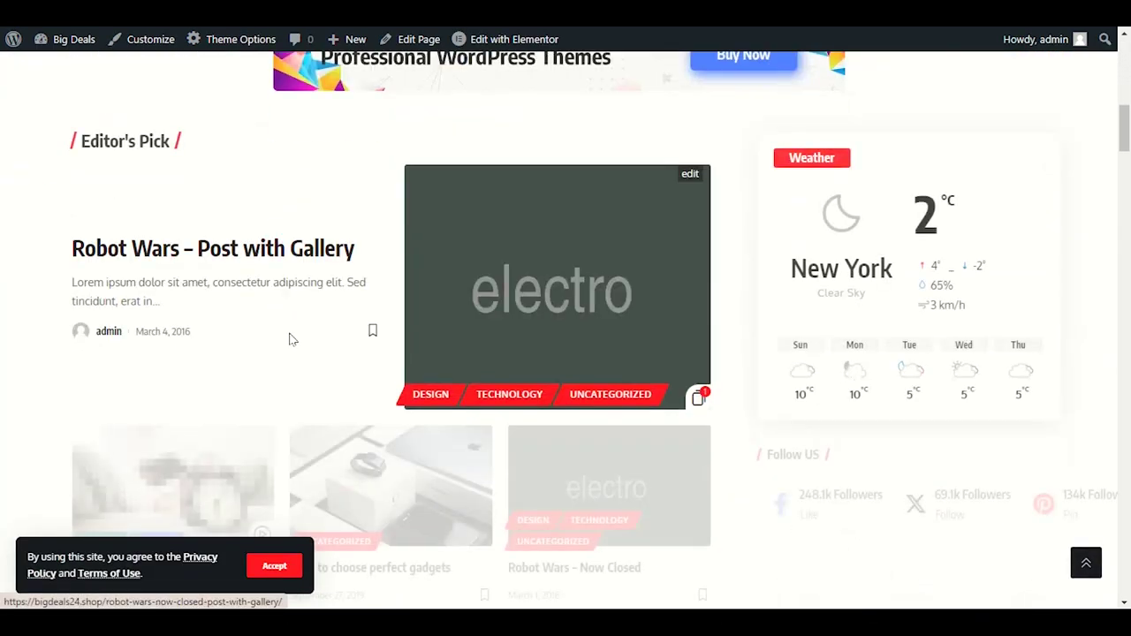
{"action": "scroll", "coordinate": [292, 339], "scroll_direction": "up", "scroll_amount": 10}
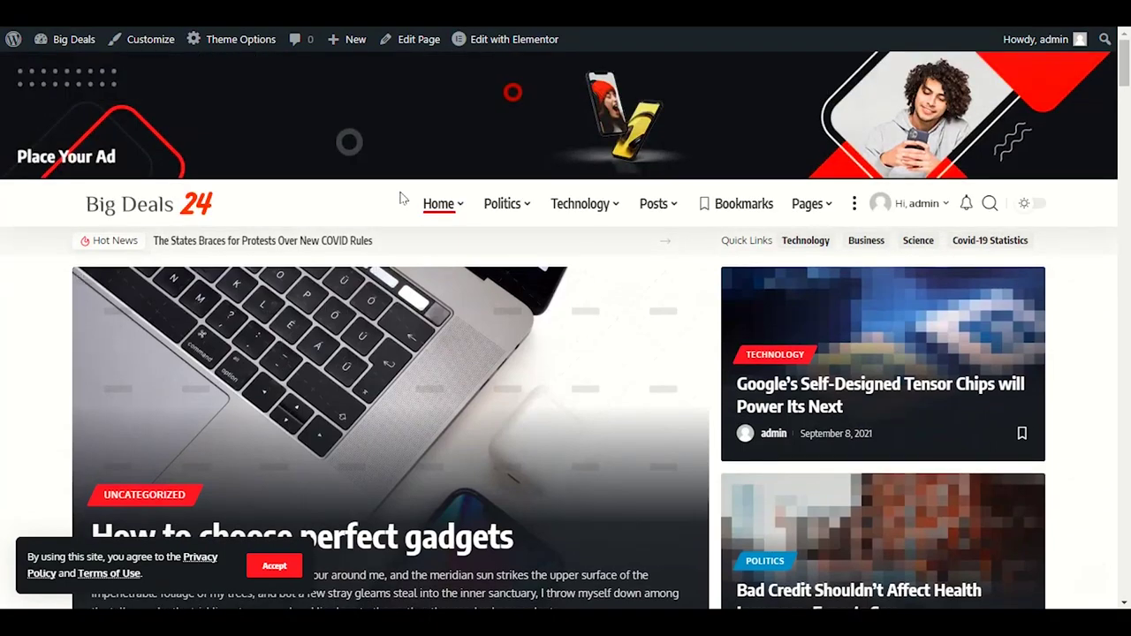
{"action": "mouse_move", "coordinate": [474, 228]}
{"action": "scroll", "coordinate": [58, 358], "scroll_direction": "down", "scroll_amount": 1}
{"action": "scroll", "coordinate": [57, 358], "scroll_direction": "down", "scroll_amount": 5}
{"action": "scroll", "coordinate": [51, 346], "scroll_direction": "up", "scroll_amount": 6}
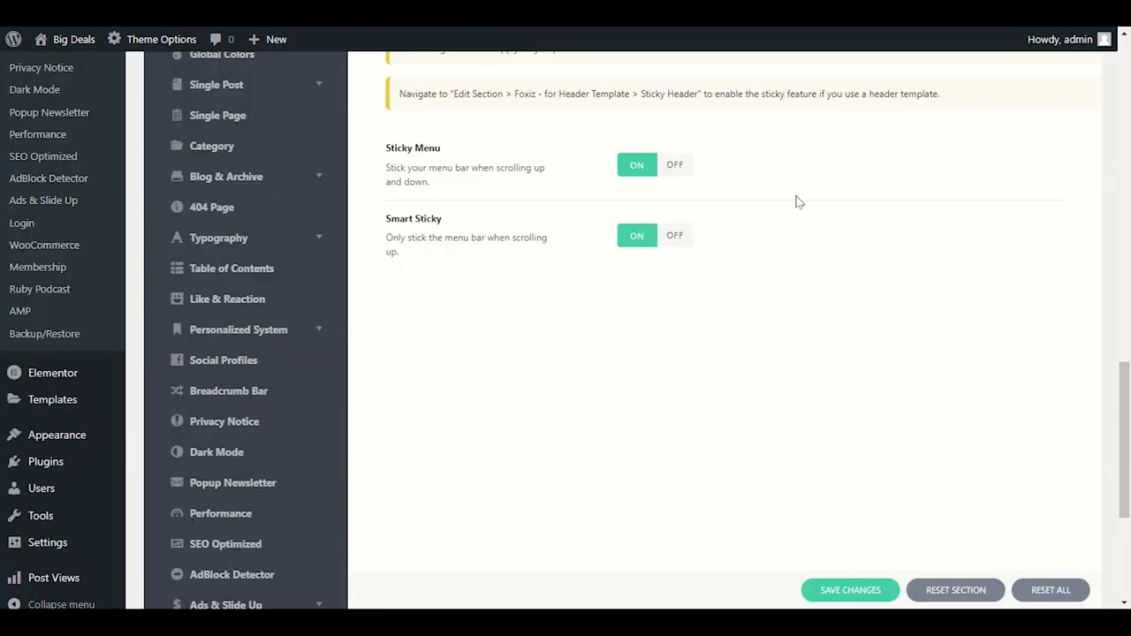
Turn on Social Icons in the settings for Header 1,2,3
{"action": "scroll", "coordinate": [702, 220], "scroll_direction": "up", "scroll_amount": 10}
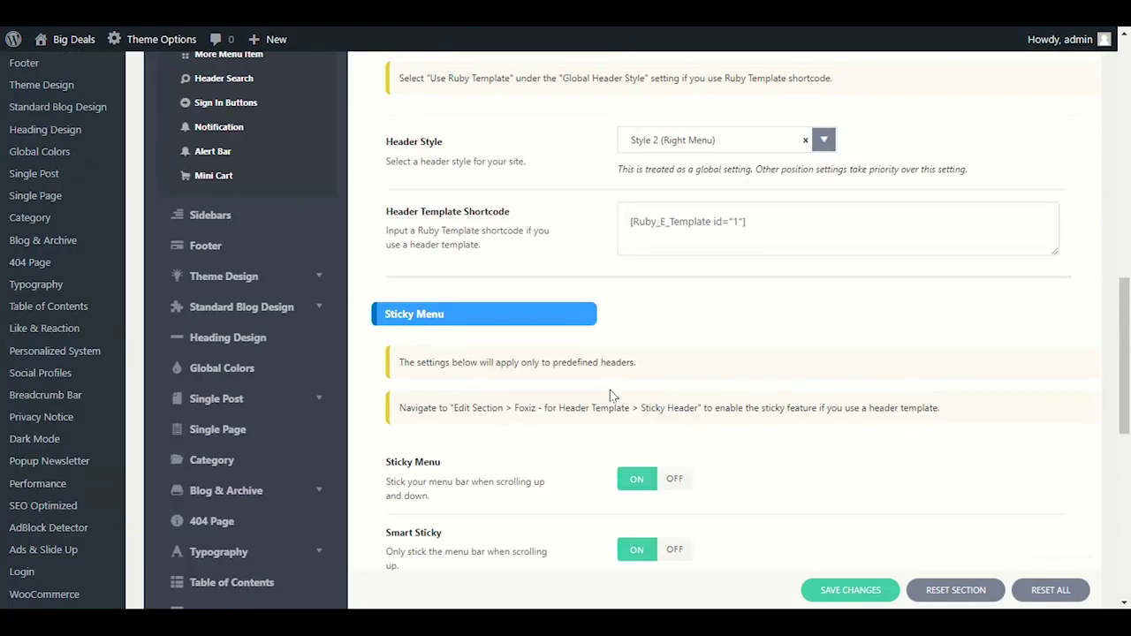
{"action": "left_click", "coordinate": [239, 274]}
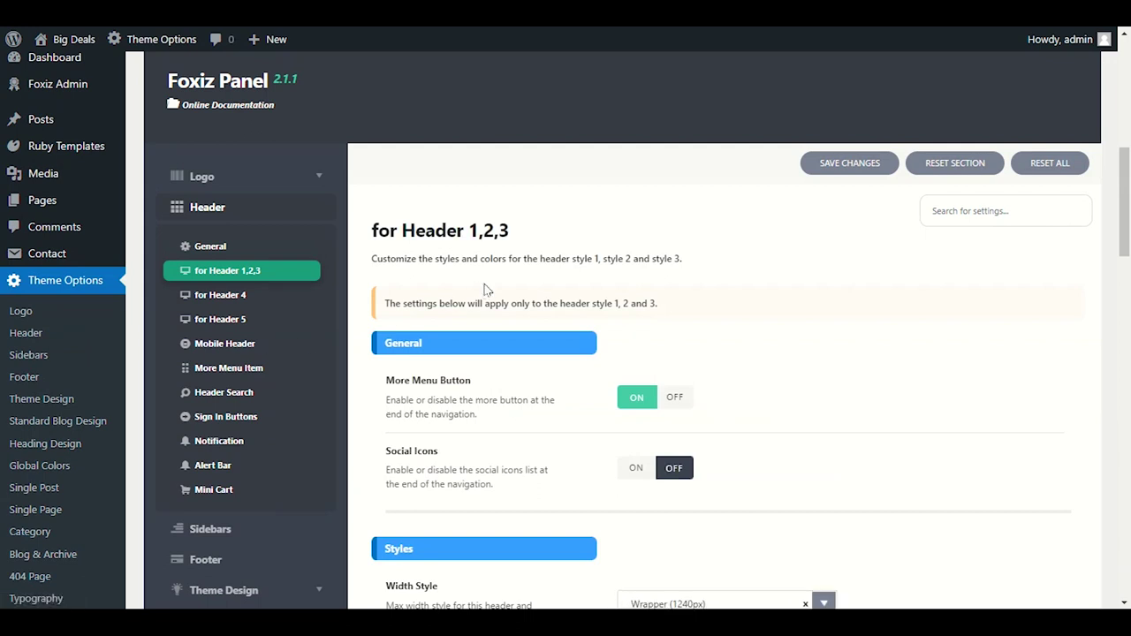
{"action": "scroll", "coordinate": [468, 290], "scroll_direction": "down", "scroll_amount": 2}
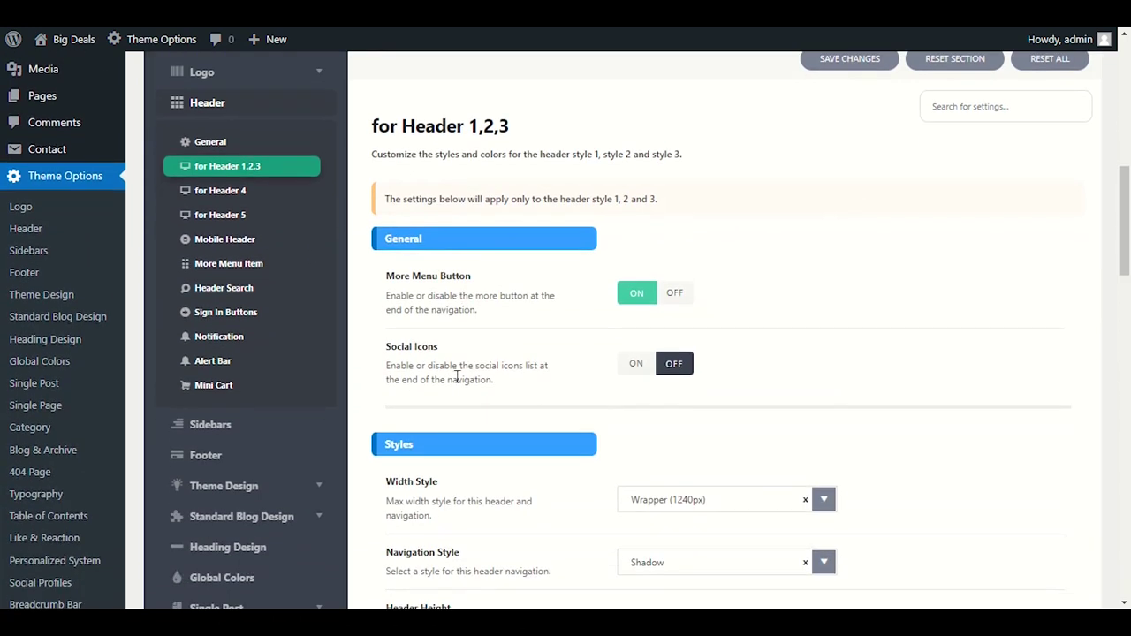
{"action": "scroll", "coordinate": [457, 377], "scroll_direction": "down", "scroll_amount": 2}
{"action": "left_click", "coordinate": [637, 259]}
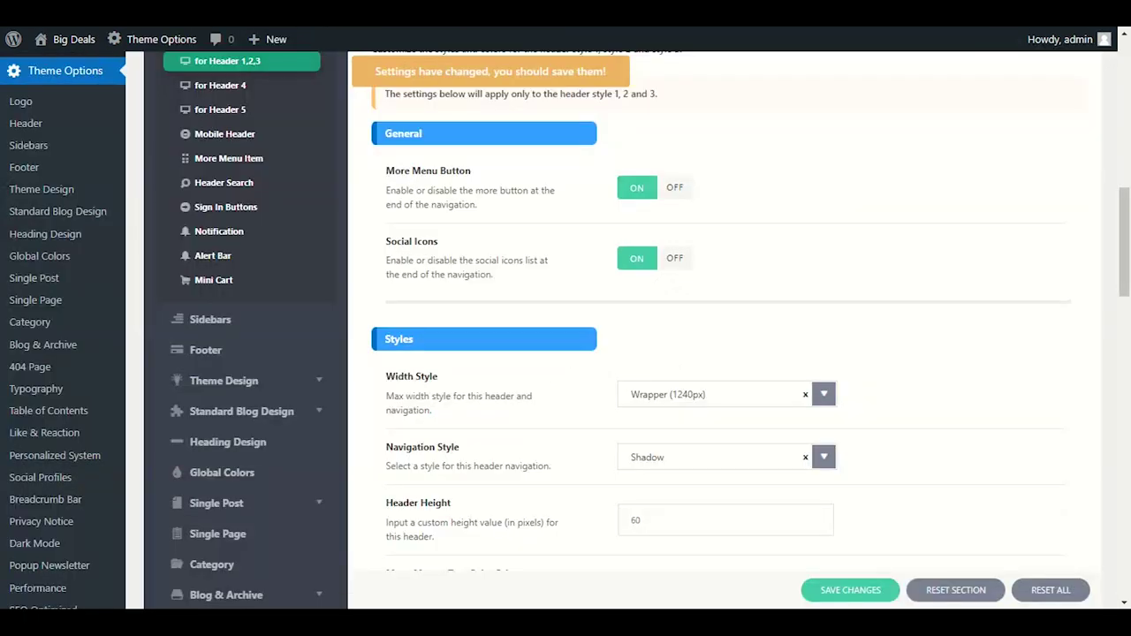
Look through the settings for Header 4 and Header 5, and review the general Header Style and Sticky Menu options
{"action": "left_click", "coordinate": [216, 88]}
{"action": "left_click", "coordinate": [219, 112]}
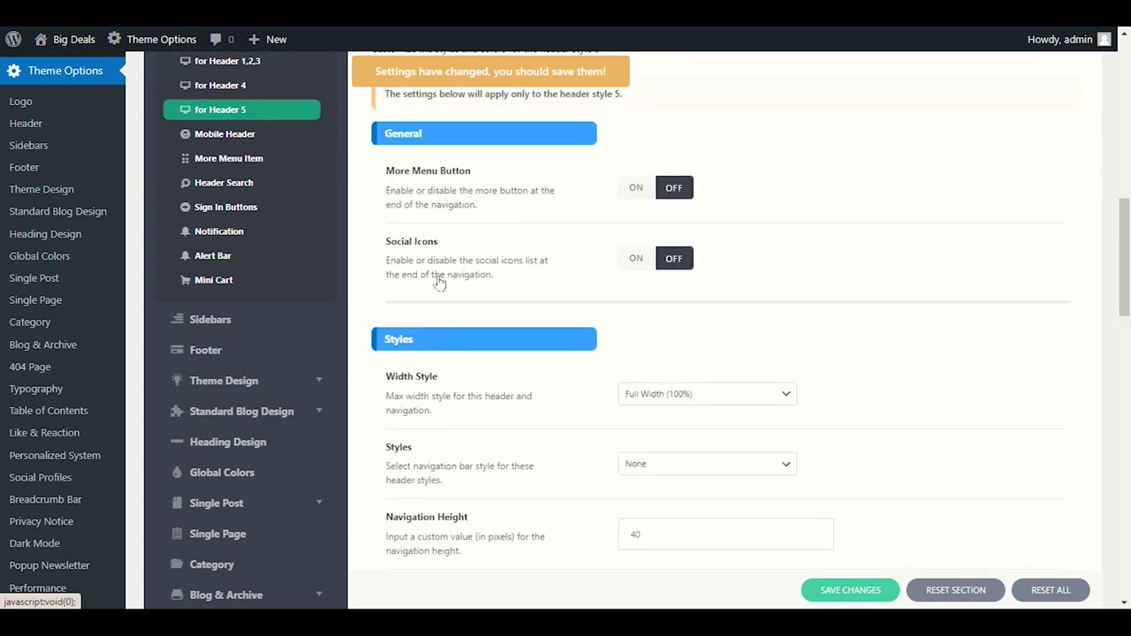
{"action": "scroll", "coordinate": [433, 274], "scroll_direction": "up", "scroll_amount": 3}
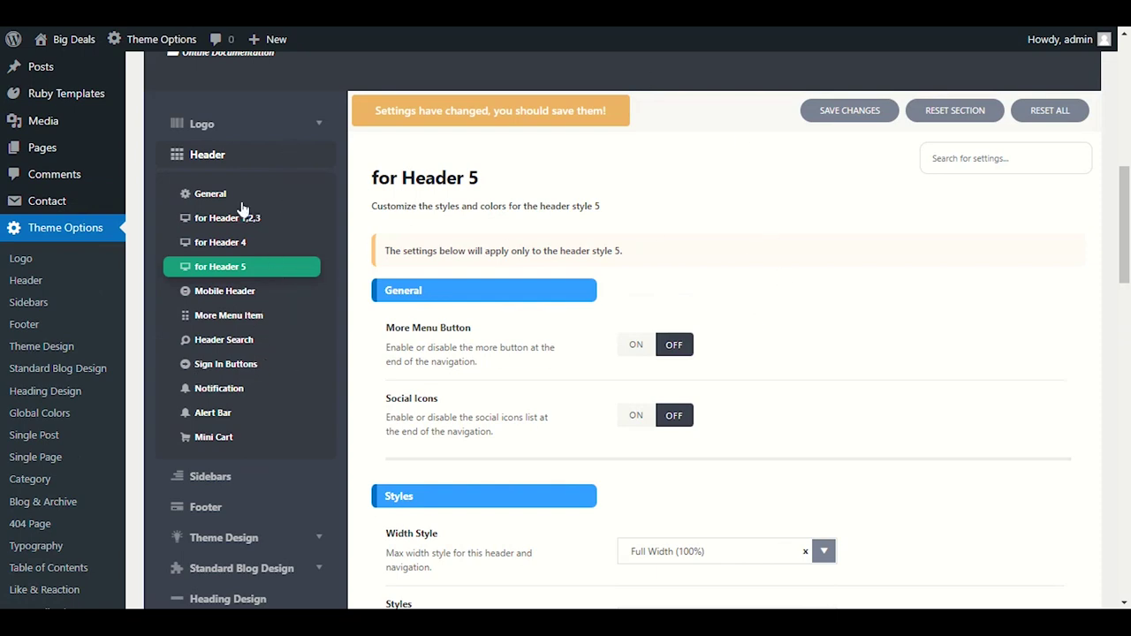
{"action": "left_click", "coordinate": [217, 194]}
{"action": "scroll", "coordinate": [654, 291], "scroll_direction": "down", "scroll_amount": 2}
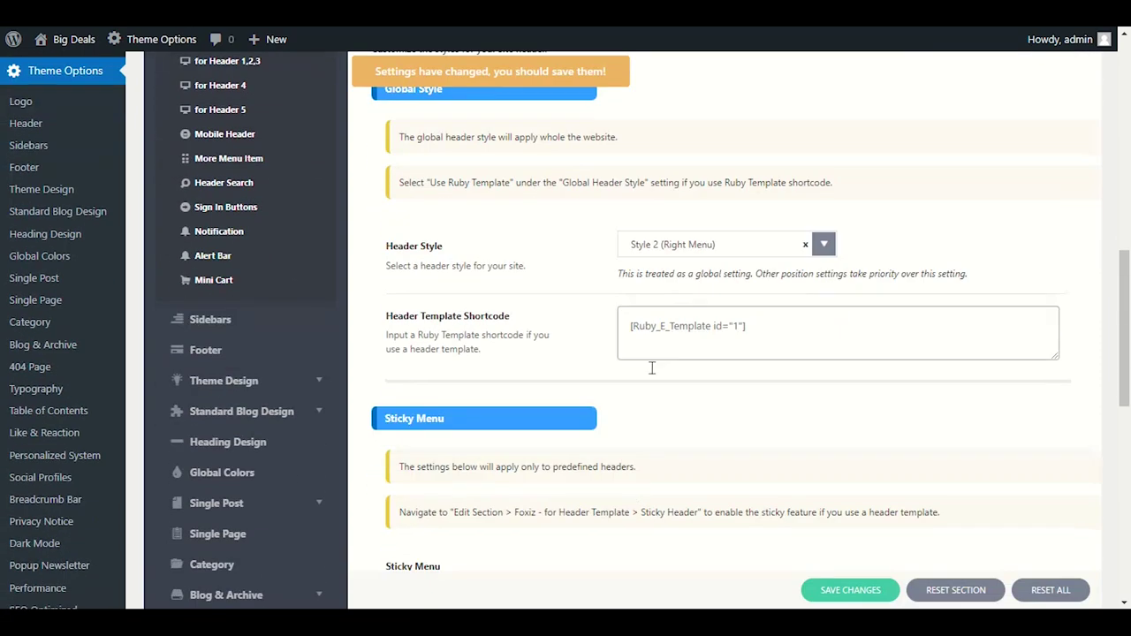
{"action": "scroll", "coordinate": [656, 533], "scroll_direction": "down", "scroll_amount": 3}
{"action": "scroll", "coordinate": [520, 391], "scroll_direction": "up", "scroll_amount": 5}
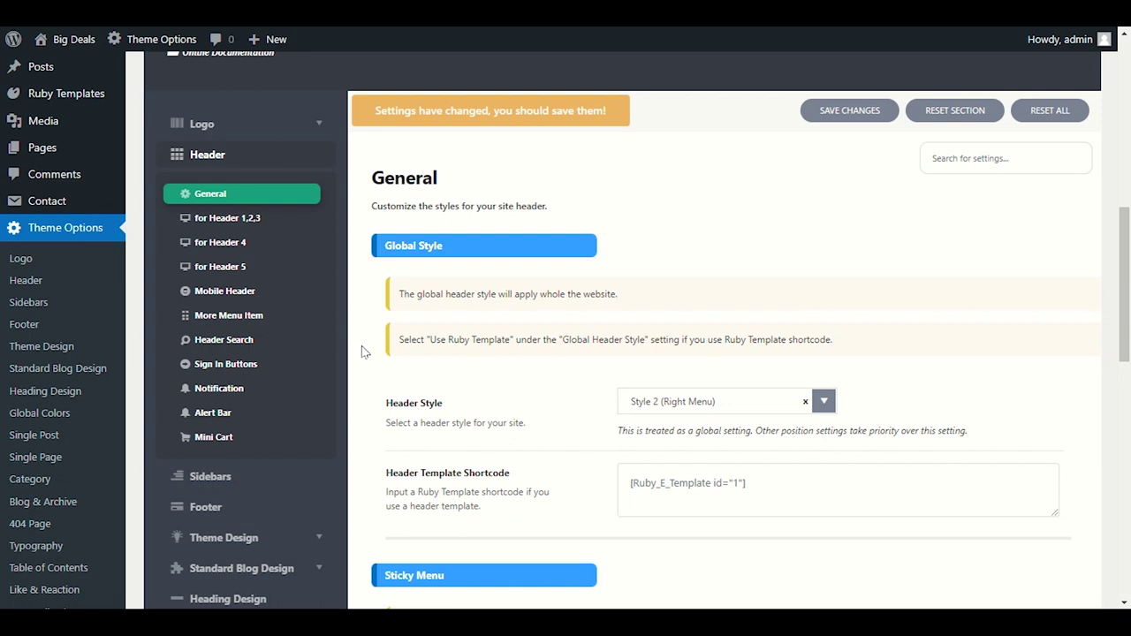
{"action": "scroll", "coordinate": [366, 353], "scroll_direction": "down", "scroll_amount": 2}
{"action": "scroll", "coordinate": [370, 355], "scroll_direction": "up", "scroll_amount": 1}
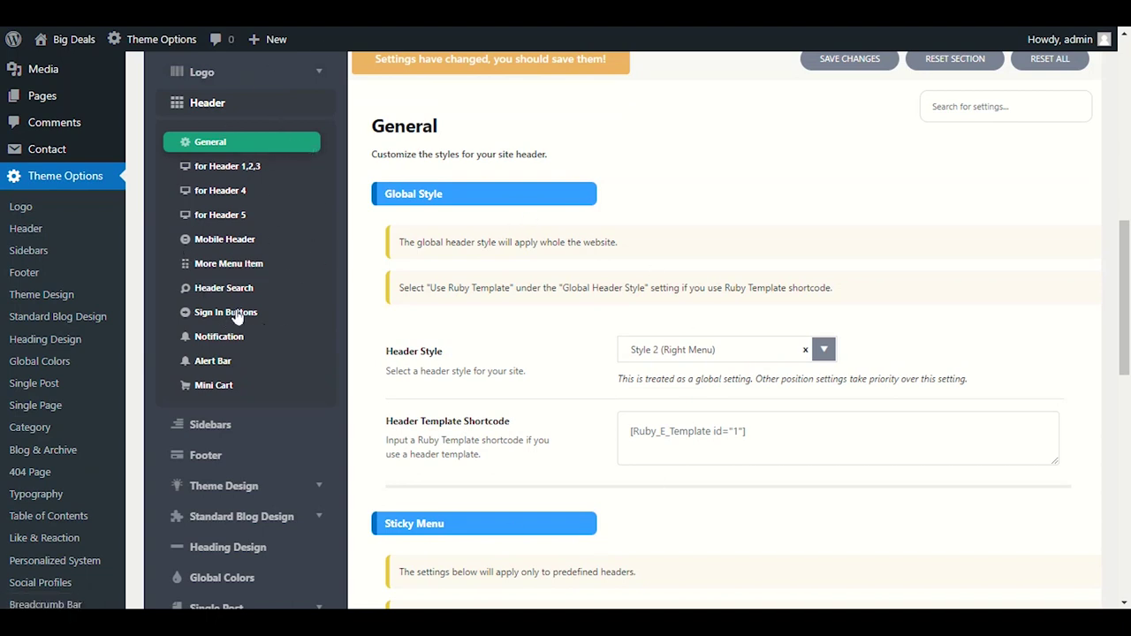
Compare the settings for Header 5 and Header 4, and review the options for Header 1,2,3
{"action": "left_click", "coordinate": [235, 218]}
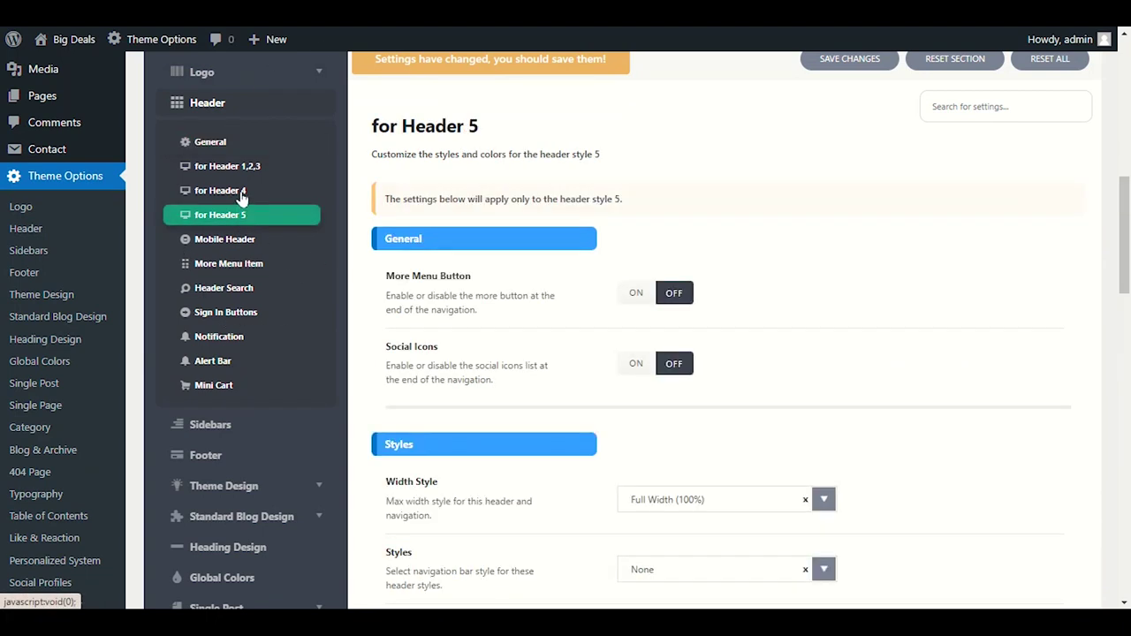
{"action": "left_click", "coordinate": [241, 198]}
{"action": "left_click", "coordinate": [246, 215]}
{"action": "left_click", "coordinate": [244, 190]}
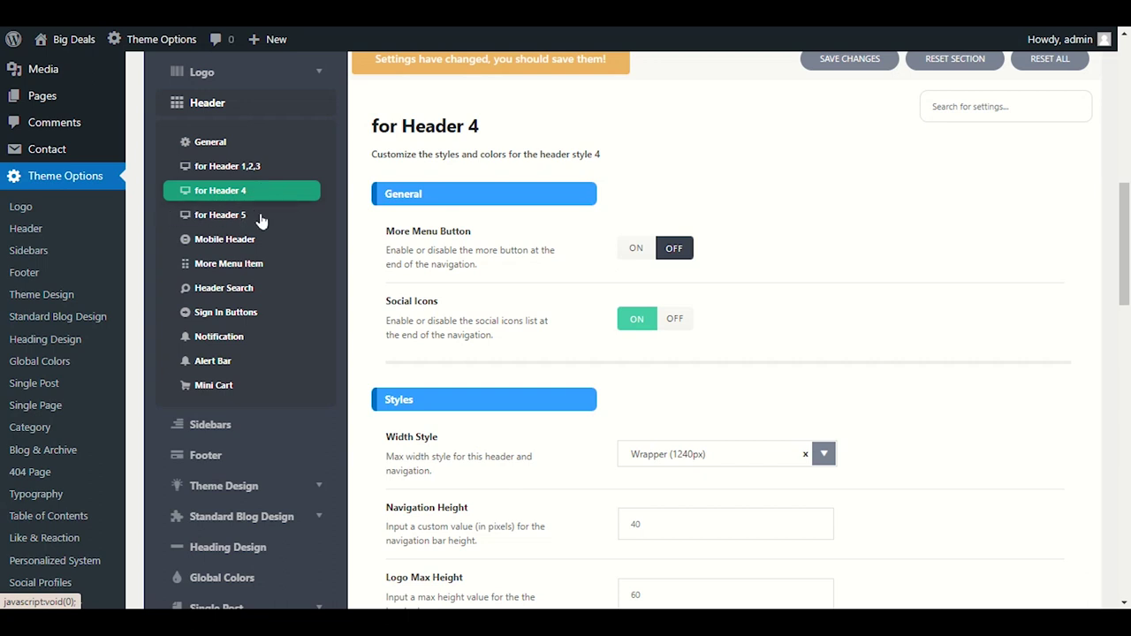
{"action": "left_click", "coordinate": [263, 176]}
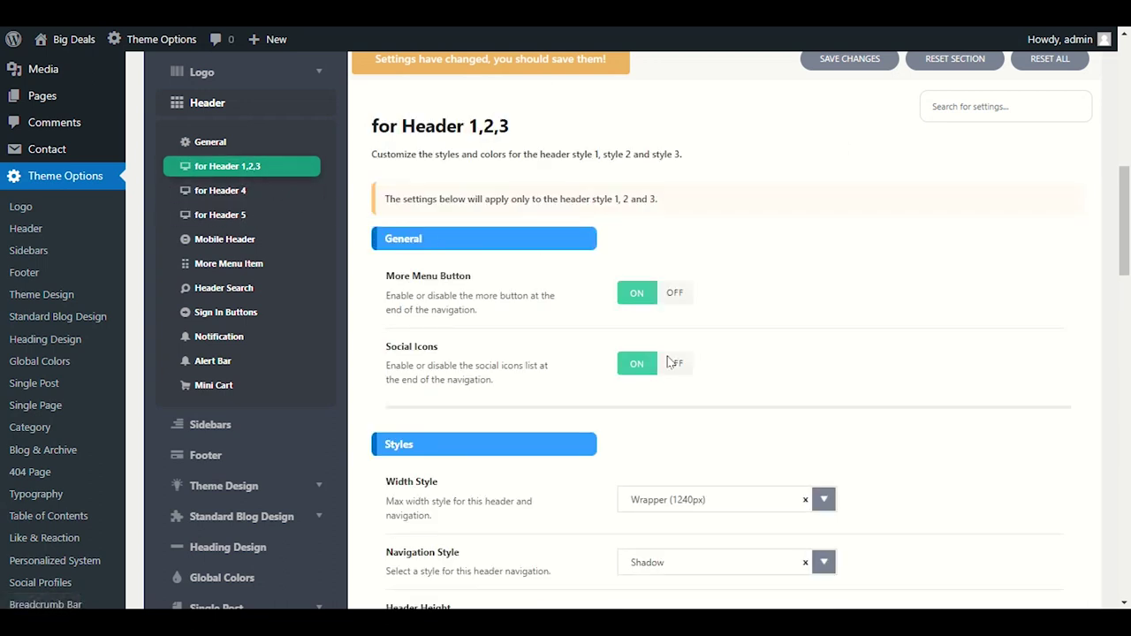
{"action": "scroll", "coordinate": [739, 309], "scroll_direction": "down", "scroll_amount": 4}
{"action": "scroll", "coordinate": [662, 442], "scroll_direction": "up", "scroll_amount": 4}
{"action": "scroll", "coordinate": [655, 442], "scroll_direction": "down", "scroll_amount": 3}
{"action": "scroll", "coordinate": [654, 442], "scroll_direction": "up", "scroll_amount": 3}
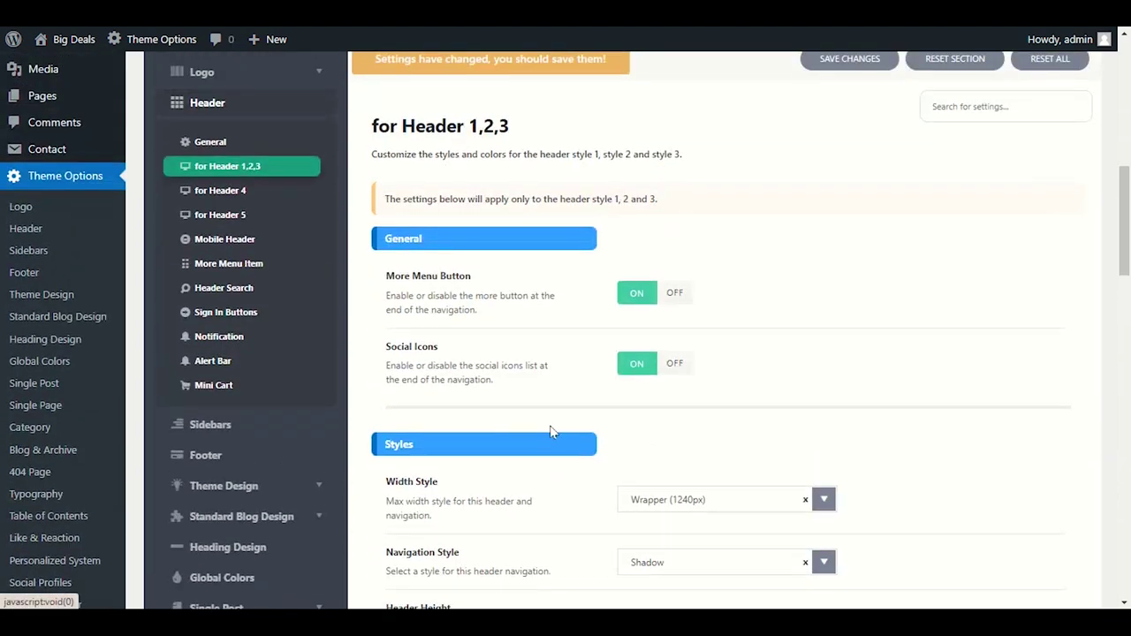
Look at the Mobile Header settings and return to the options for Header 1,2,3
{"action": "left_click", "coordinate": [250, 246]}
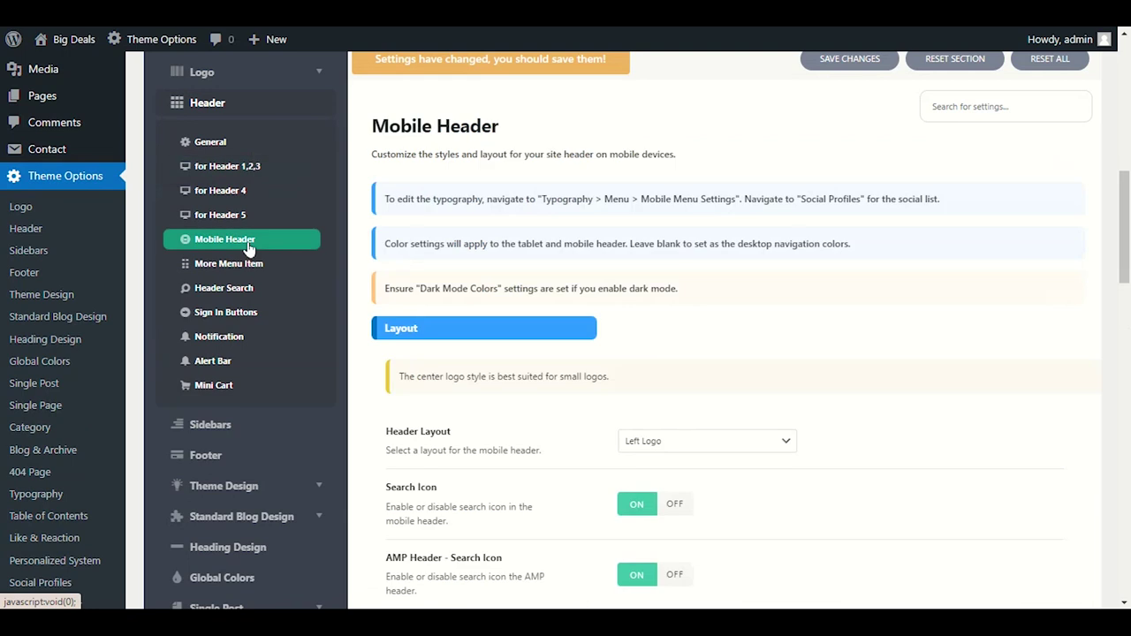
{"action": "left_click", "coordinate": [228, 171]}
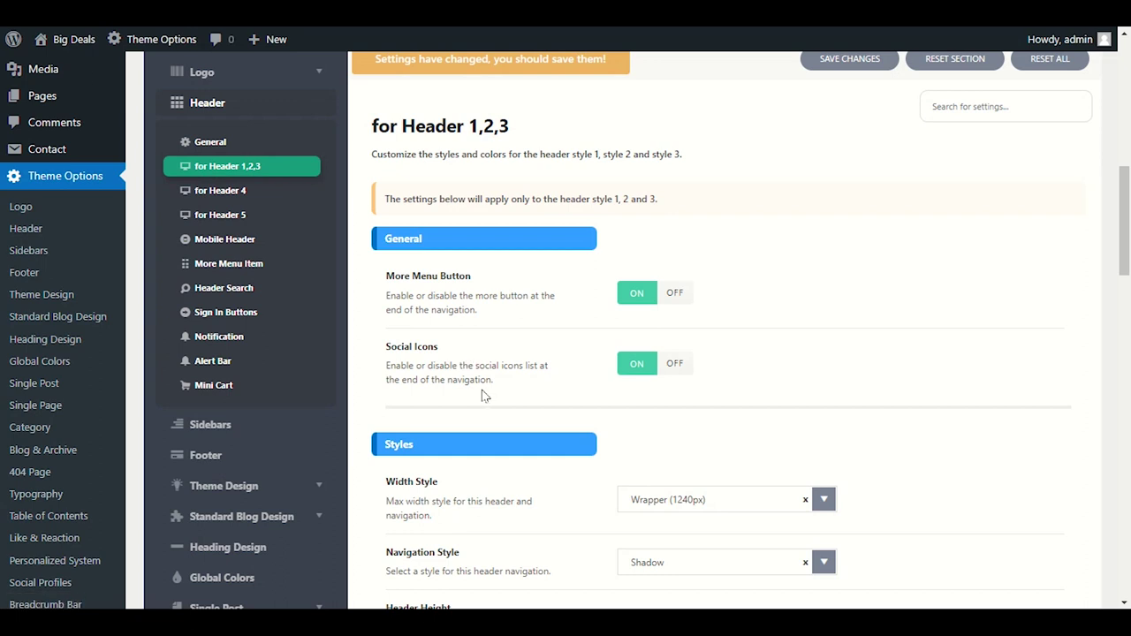
{"action": "scroll", "coordinate": [485, 399], "scroll_direction": "down", "scroll_amount": 2}
{"action": "scroll", "coordinate": [529, 341], "scroll_direction": "up", "scroll_amount": 1}
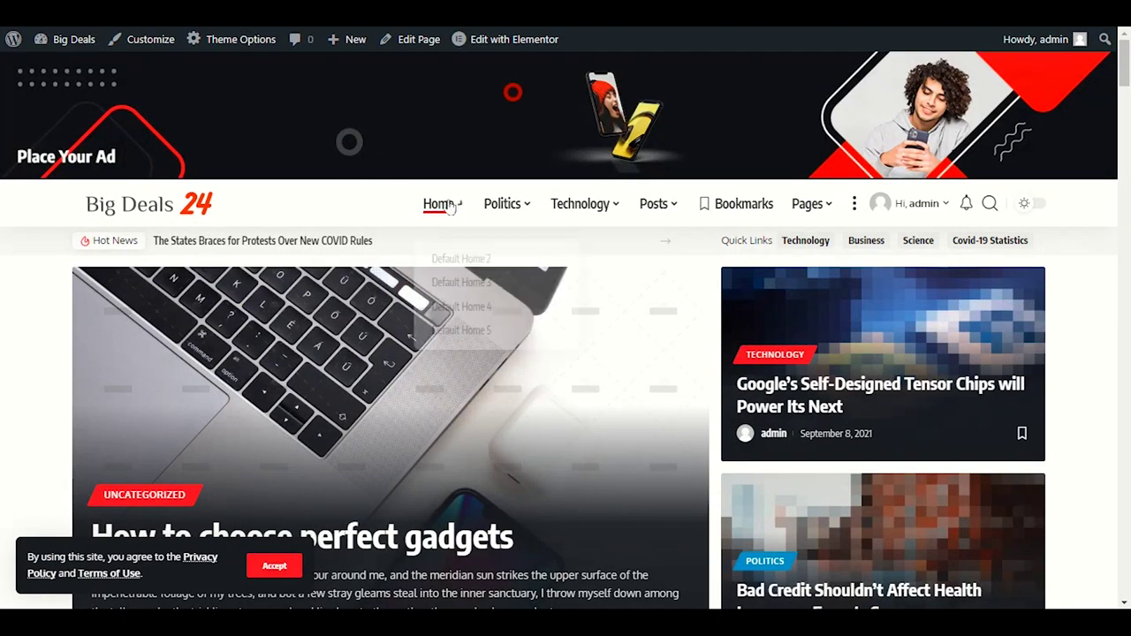
Inspect the header navigation on the live homepage, including the Home submenu and the More menu's dropdown
{"action": "mouse_move", "coordinate": [449, 213]}
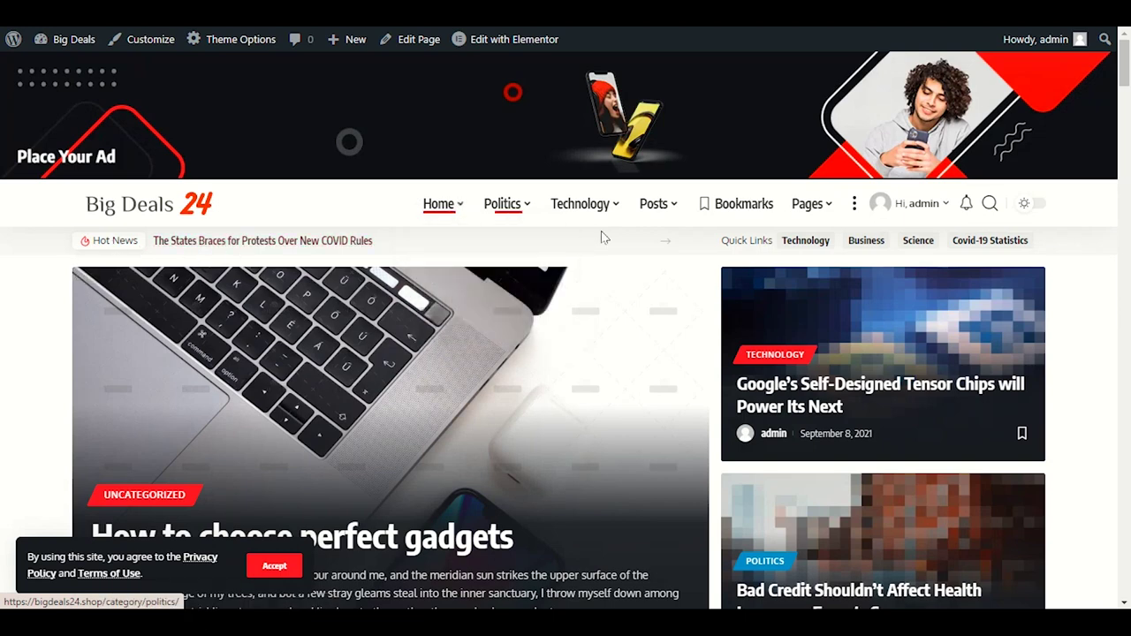
{"action": "left_click", "coordinate": [856, 206]}
{"action": "left_click", "coordinate": [856, 206]}
{"action": "left_click", "coordinate": [856, 206]}
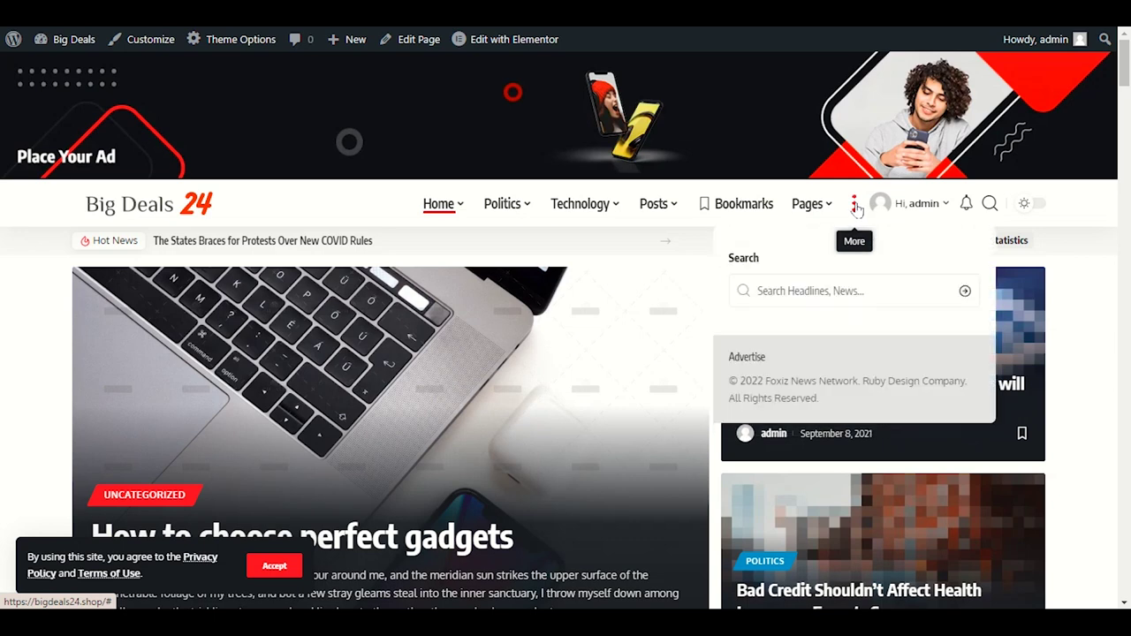
{"action": "left_click", "coordinate": [856, 207]}
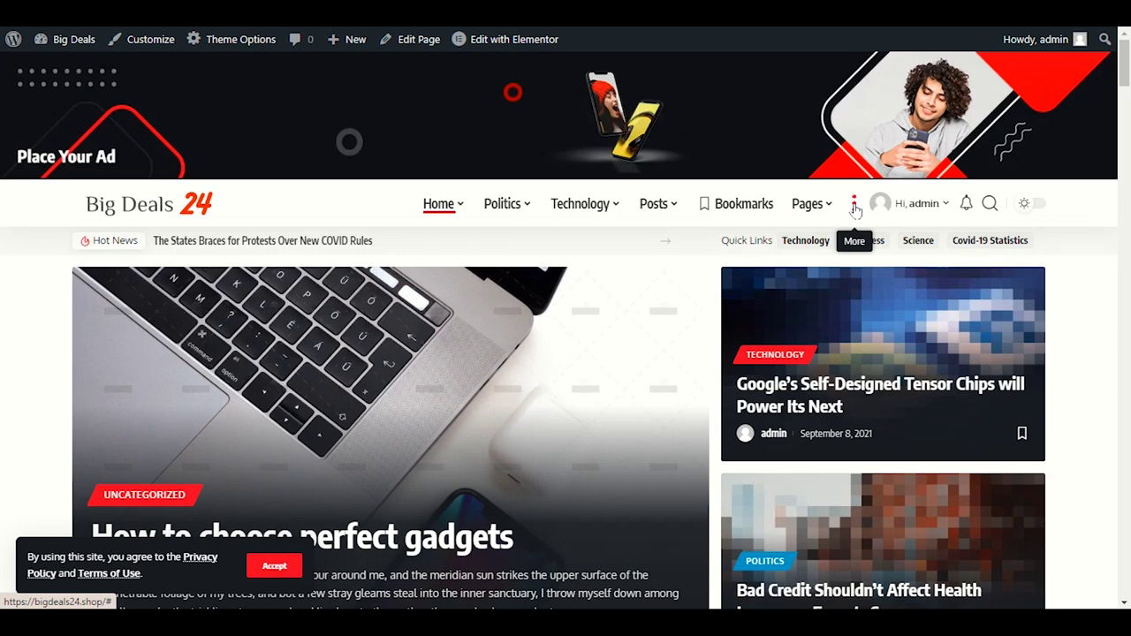
{"action": "left_click", "coordinate": [855, 210]}
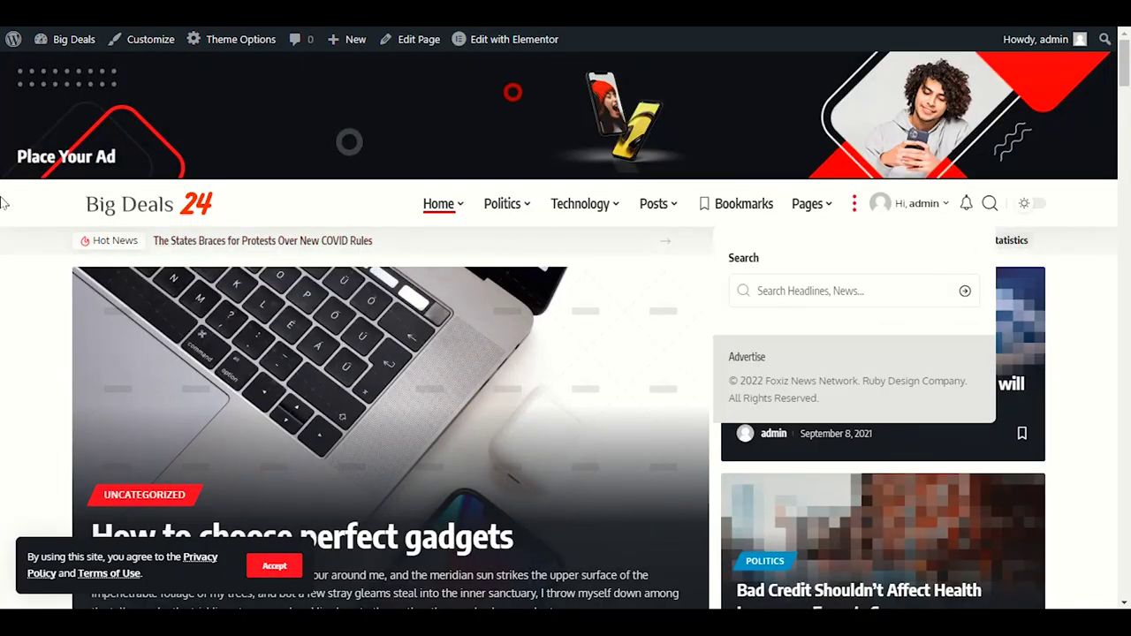
{"action": "scroll", "coordinate": [583, 203], "scroll_direction": "down", "scroll_amount": 2}
{"action": "scroll", "coordinate": [796, 177], "scroll_direction": "up", "scroll_amount": 1}
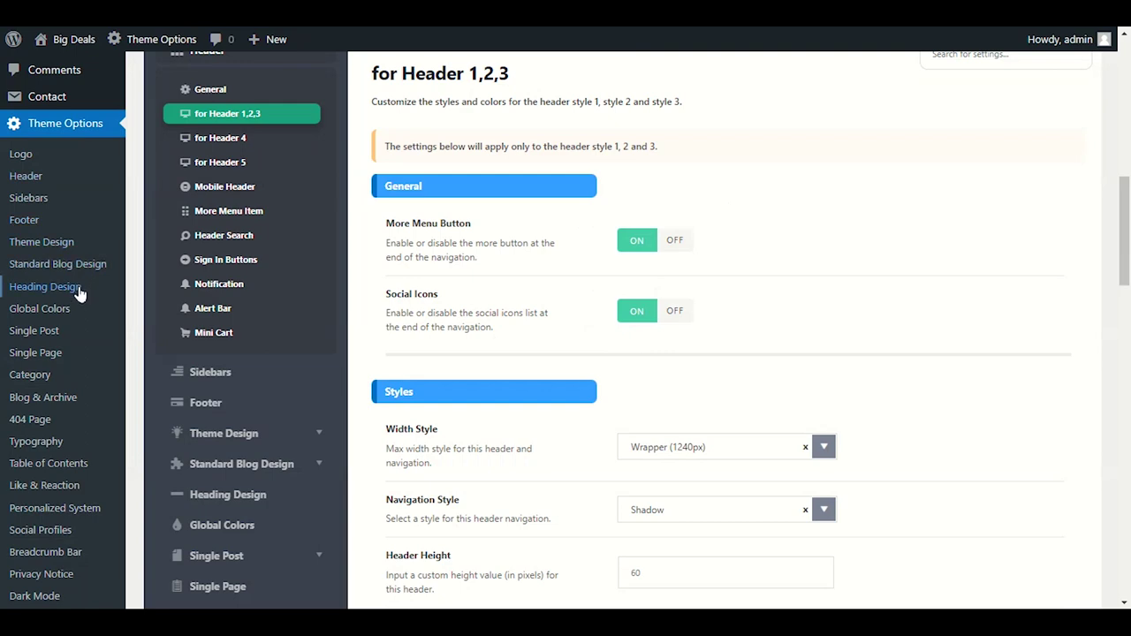
Open the WordPress Customizer from the live homepage
{"action": "scroll", "coordinate": [79, 294], "scroll_direction": "down", "scroll_amount": 6}
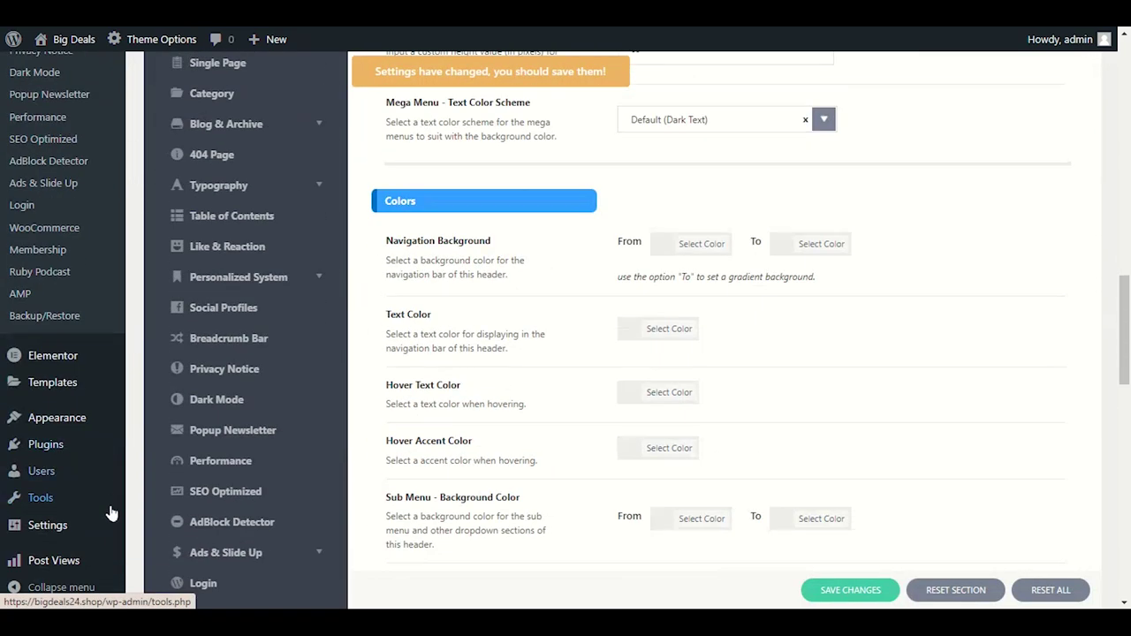
{"action": "mouse_move", "coordinate": [81, 430]}
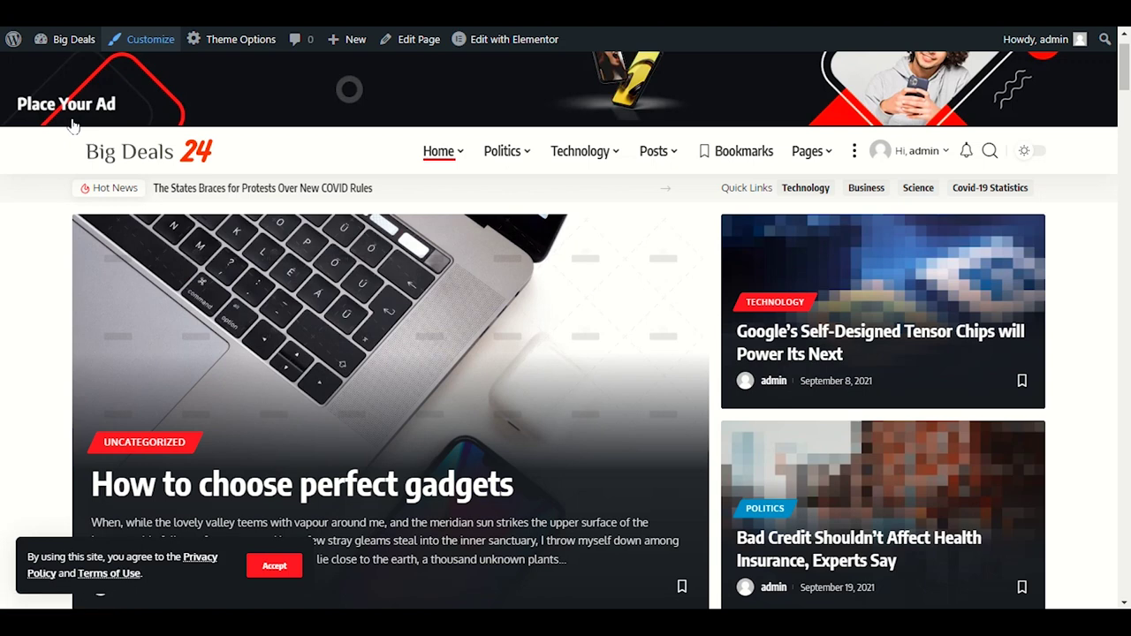
{"action": "left_click", "coordinate": [74, 126]}
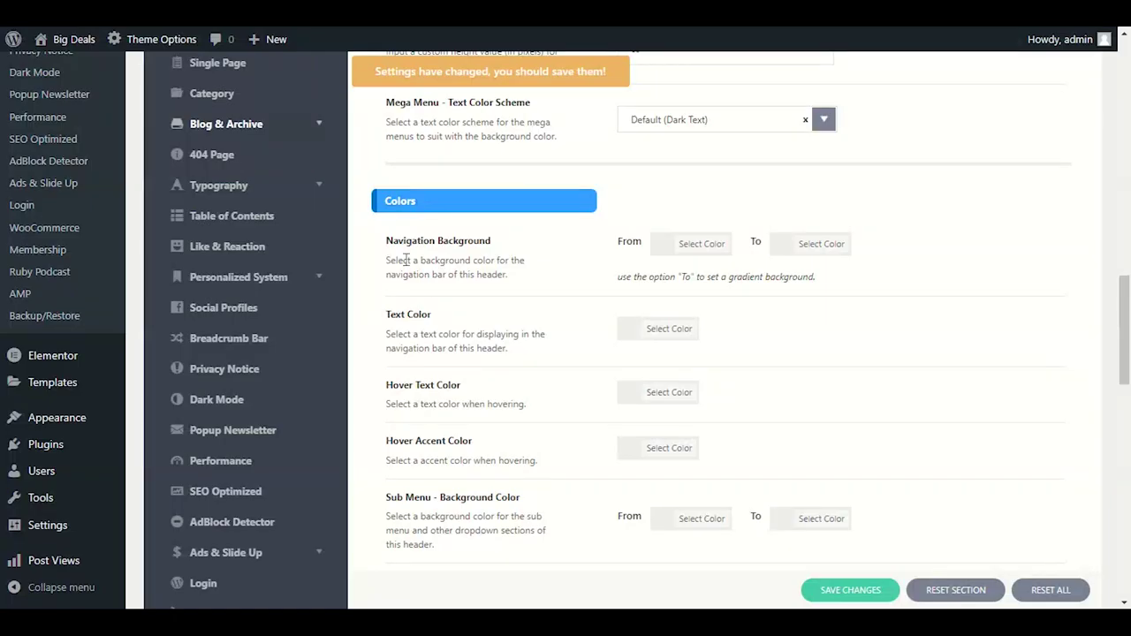
Look over the style and color settings for Header 1,2,3 and the list of Theme Options sections
{"action": "scroll", "coordinate": [375, 318], "scroll_direction": "up", "scroll_amount": 10}
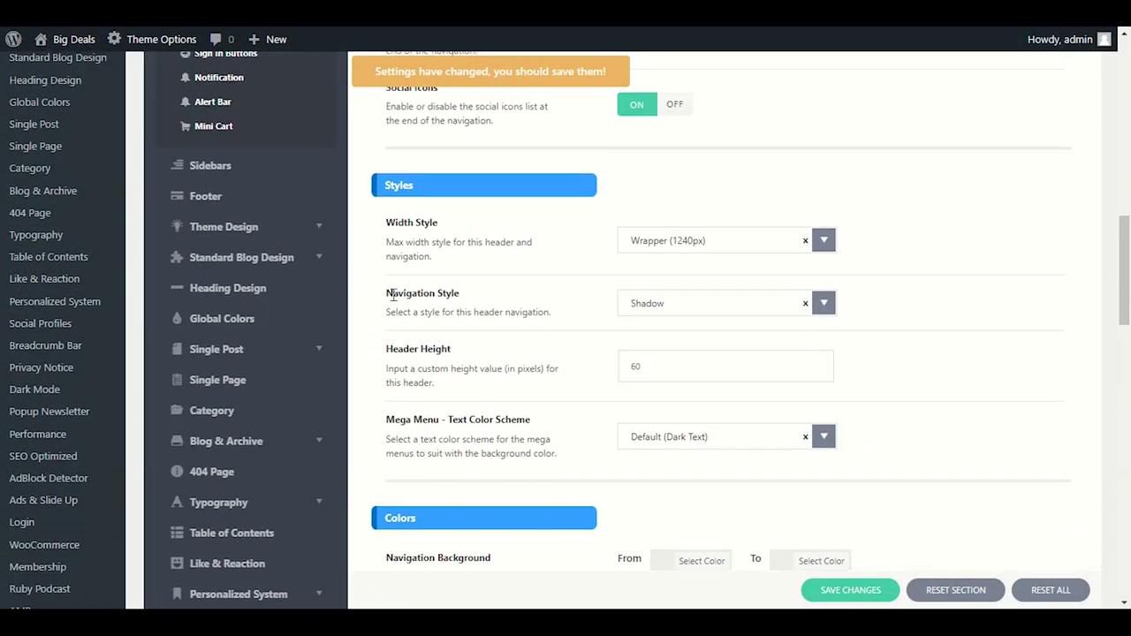
{"action": "scroll", "coordinate": [266, 230], "scroll_direction": "down", "scroll_amount": 3}
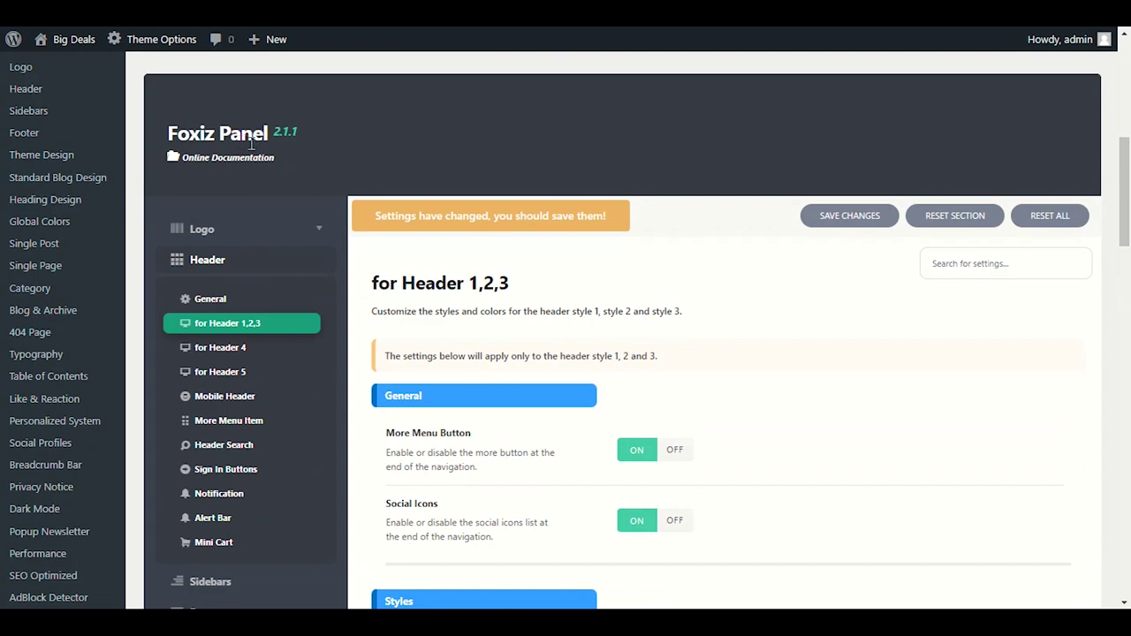
{"action": "scroll", "coordinate": [257, 141], "scroll_direction": "down", "scroll_amount": 7}
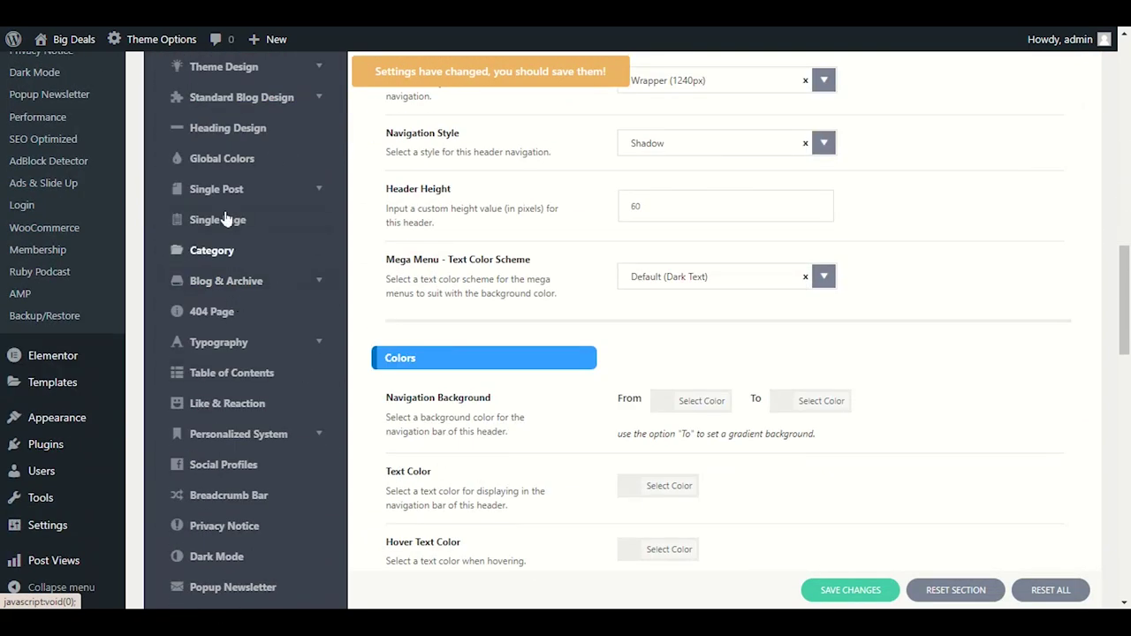
{"action": "scroll", "coordinate": [235, 249], "scroll_direction": "down", "scroll_amount": 2}
{"action": "scroll", "coordinate": [247, 455], "scroll_direction": "up", "scroll_amount": 4}
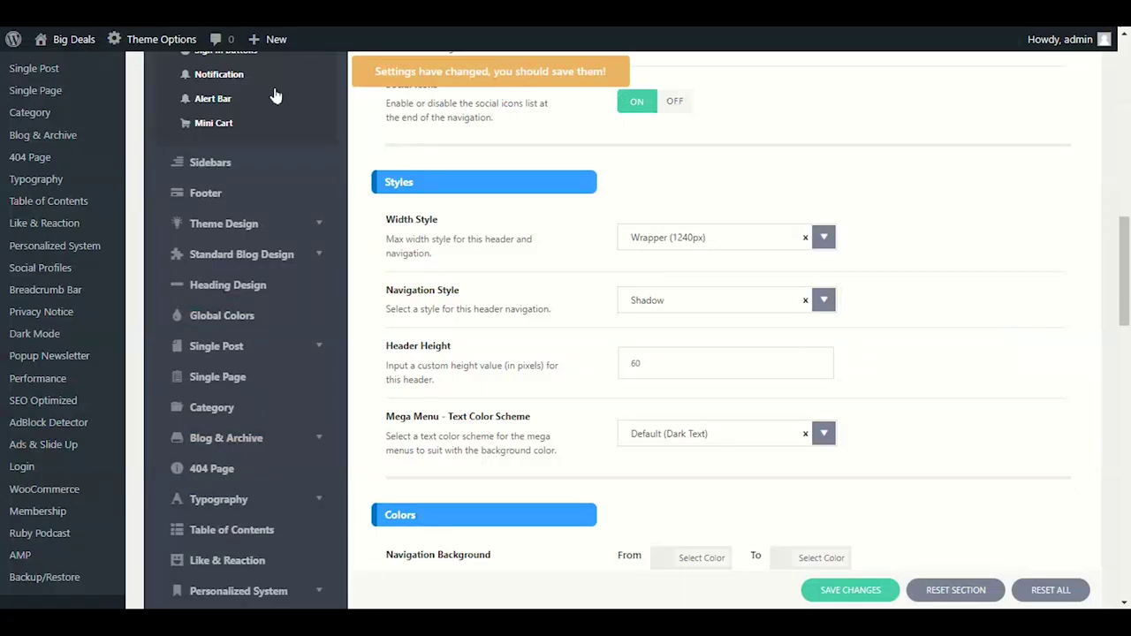
{"action": "scroll", "coordinate": [345, 281], "scroll_direction": "up", "scroll_amount": 4}
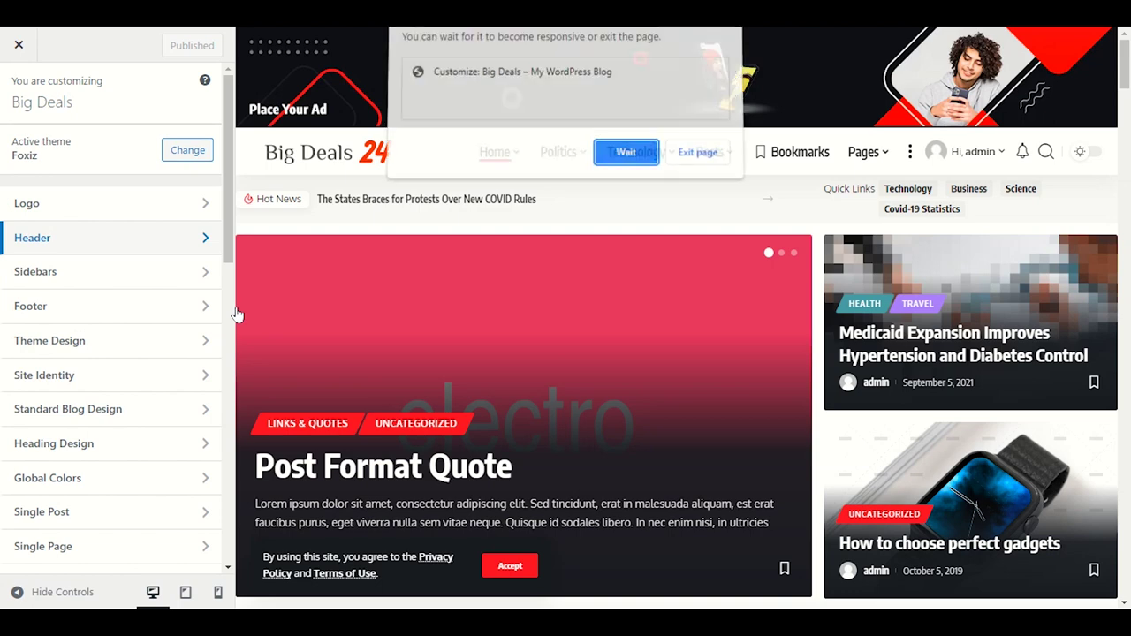
Open the Customizer's Header section and compare its subsections with the header settings on the Theme Options page
{"action": "left_click", "coordinate": [626, 157]}
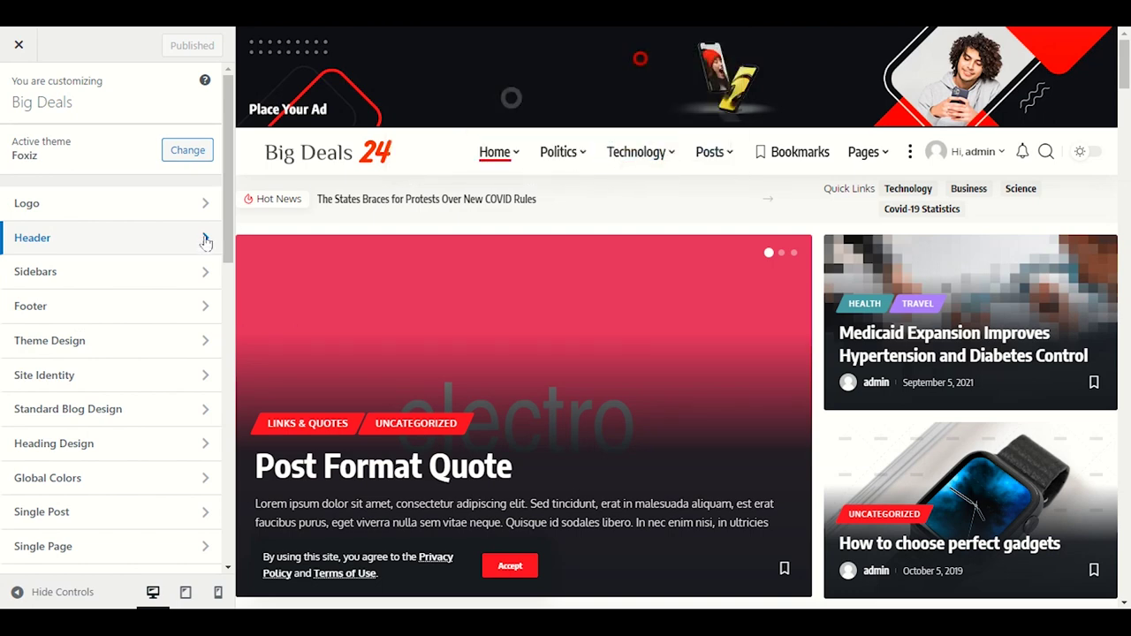
{"action": "left_click", "coordinate": [109, 245]}
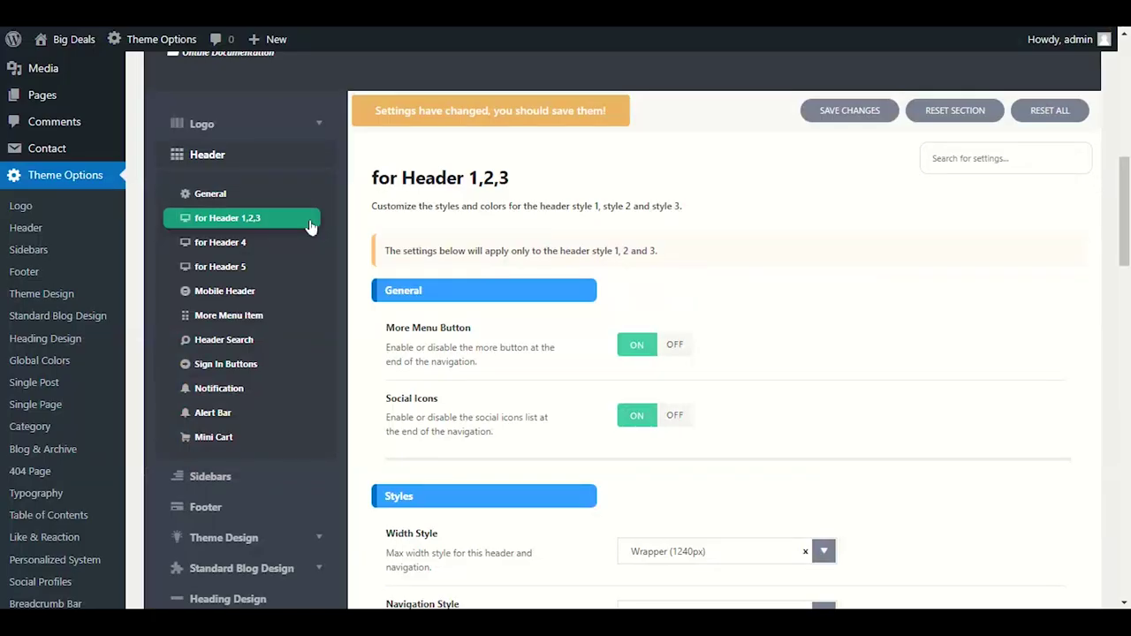
{"action": "scroll", "coordinate": [310, 221], "scroll_direction": "up", "scroll_amount": 4}
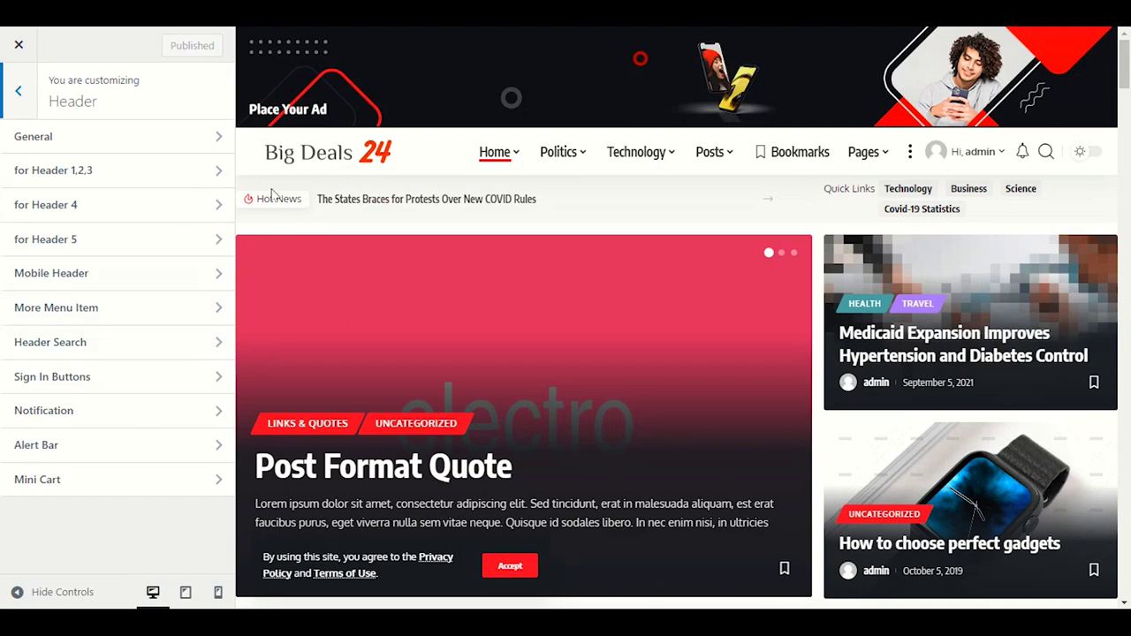
{"action": "left_click", "coordinate": [257, 28]}
{"action": "scroll", "coordinate": [443, 266], "scroll_direction": "down", "scroll_amount": 2}
{"action": "scroll", "coordinate": [452, 372], "scroll_direction": "up", "scroll_amount": 4}
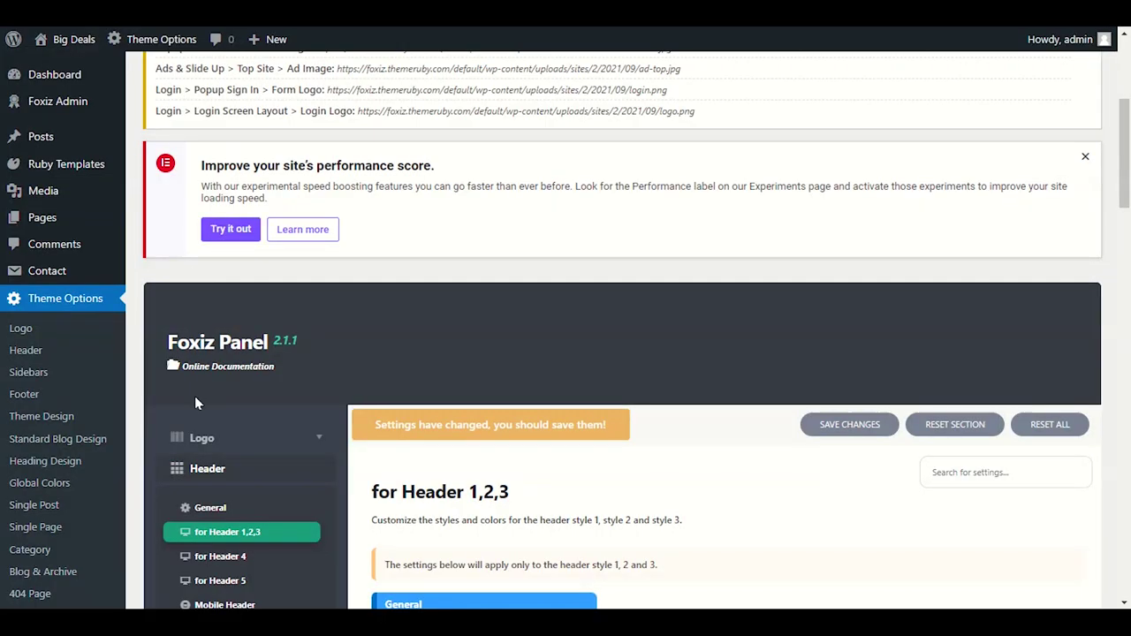
{"action": "scroll", "coordinate": [196, 403], "scroll_direction": "up", "scroll_amount": 2}
{"action": "scroll", "coordinate": [196, 404], "scroll_direction": "down", "scroll_amount": 5}
{"action": "scroll", "coordinate": [237, 457], "scroll_direction": "down", "scroll_amount": 3}
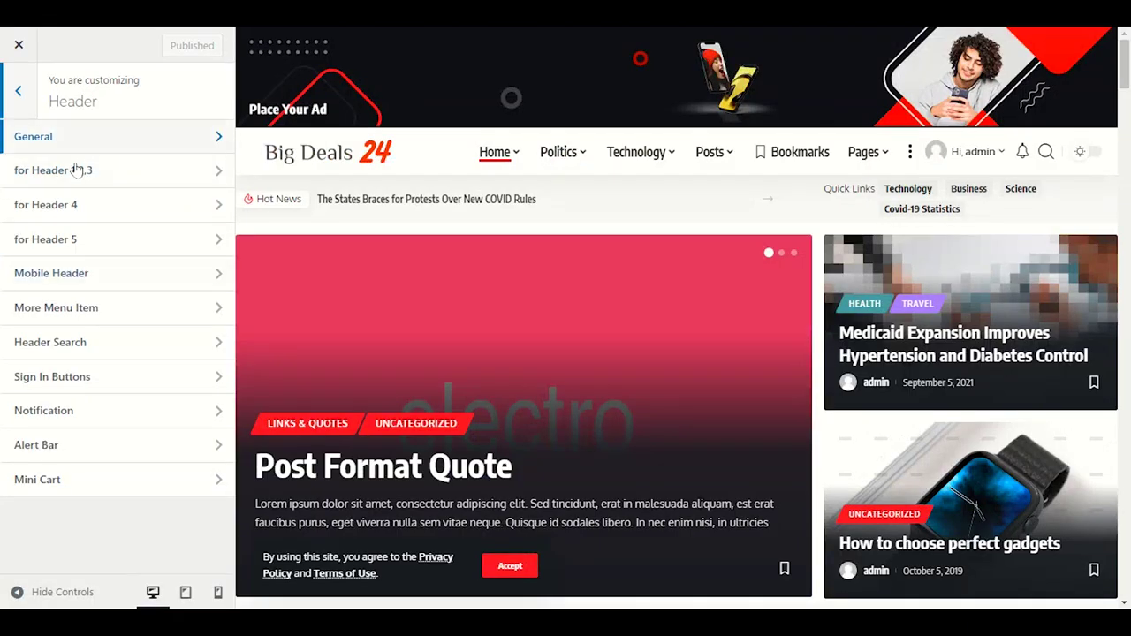
Look at the Customizer's settings for Header 1,2,3 and the General header settings, and return to the Header section
{"action": "left_click", "coordinate": [88, 176]}
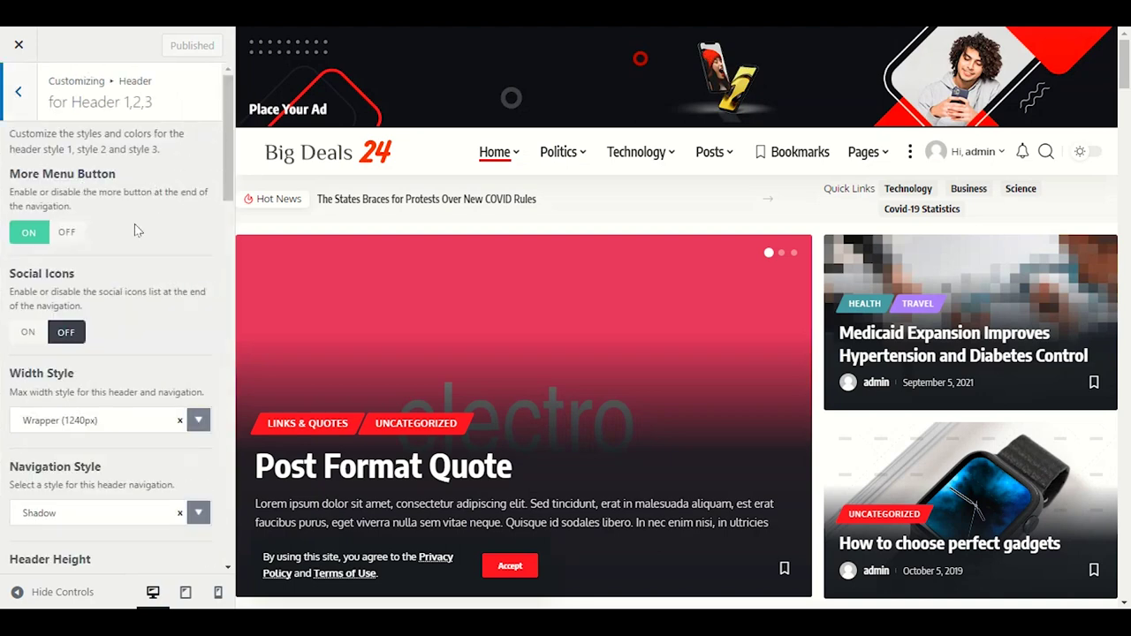
{"action": "left_click", "coordinate": [18, 92]}
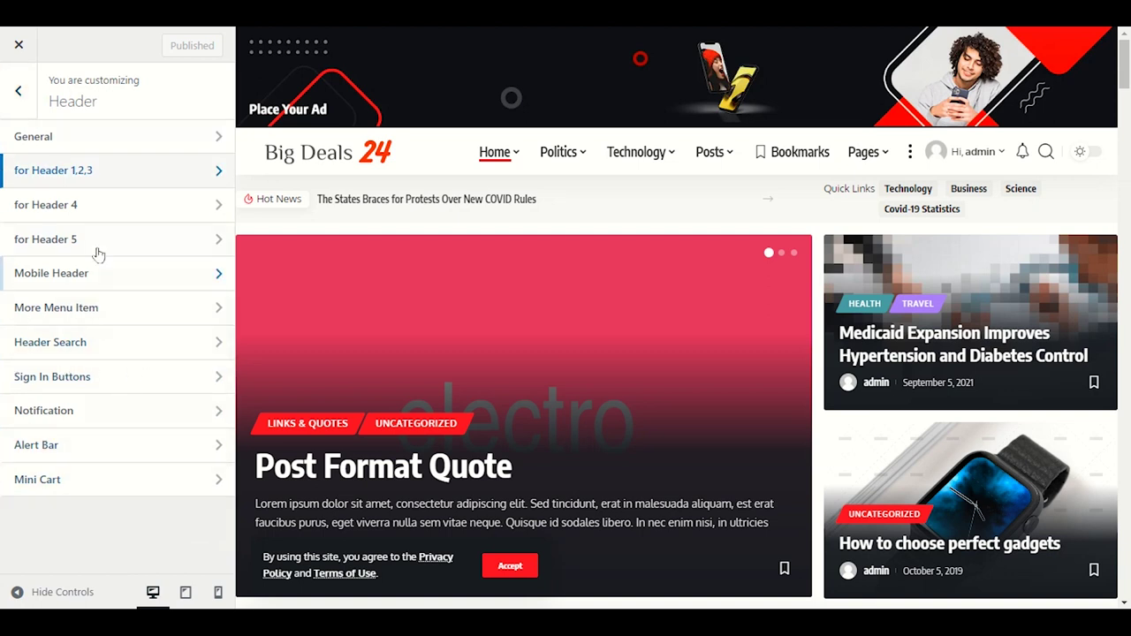
{"action": "left_click", "coordinate": [76, 137]}
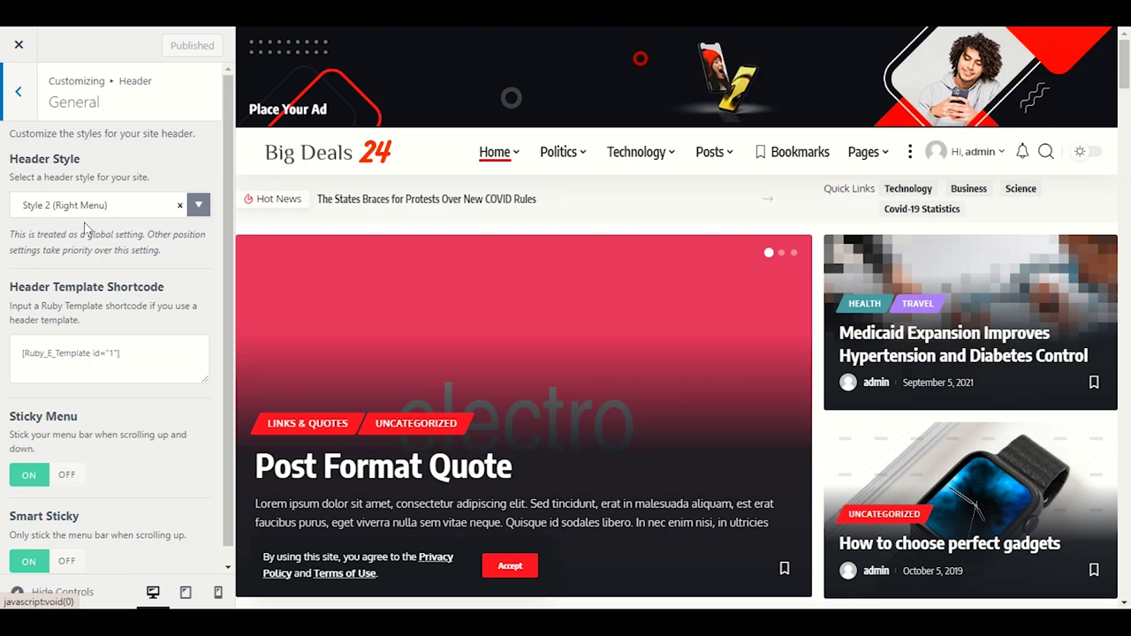
{"action": "scroll", "coordinate": [80, 217], "scroll_direction": "down", "scroll_amount": 1}
{"action": "scroll", "coordinate": [70, 210], "scroll_direction": "up", "scroll_amount": 1}
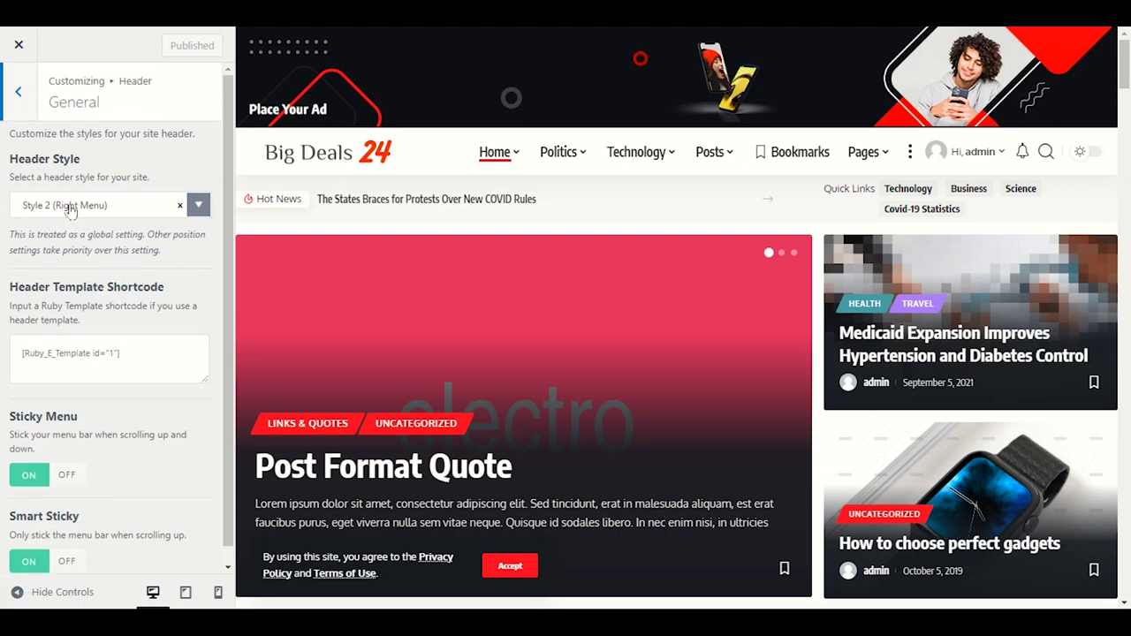
{"action": "left_click", "coordinate": [18, 92]}
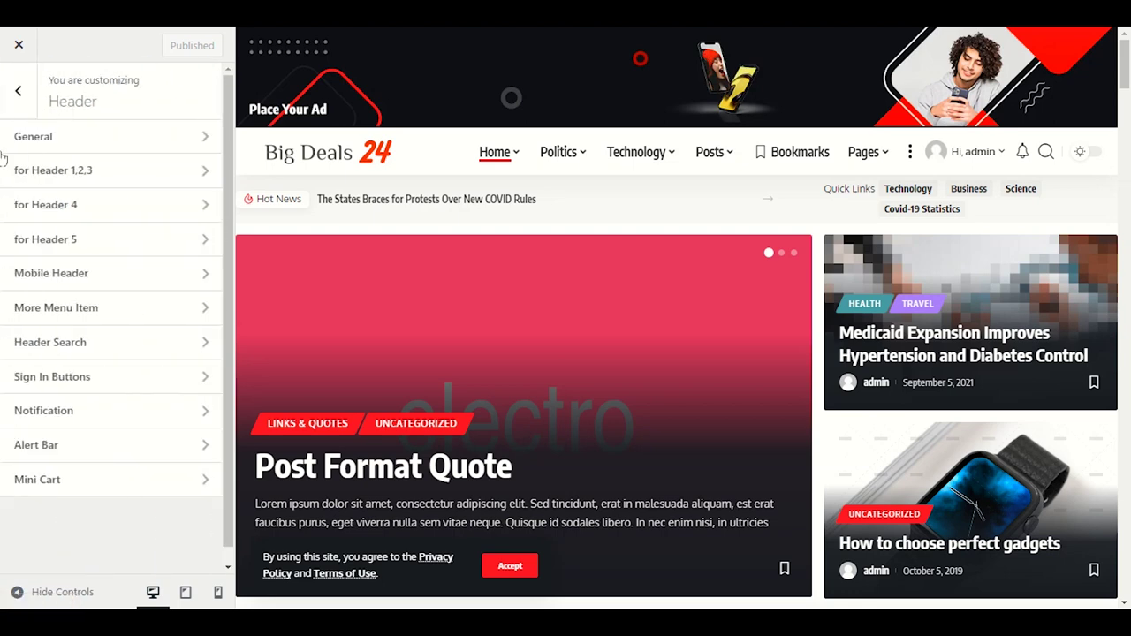
Turn on Social Icons for Header 1,2,3 in the Customizer and publish the change
{"action": "left_click", "coordinate": [90, 180]}
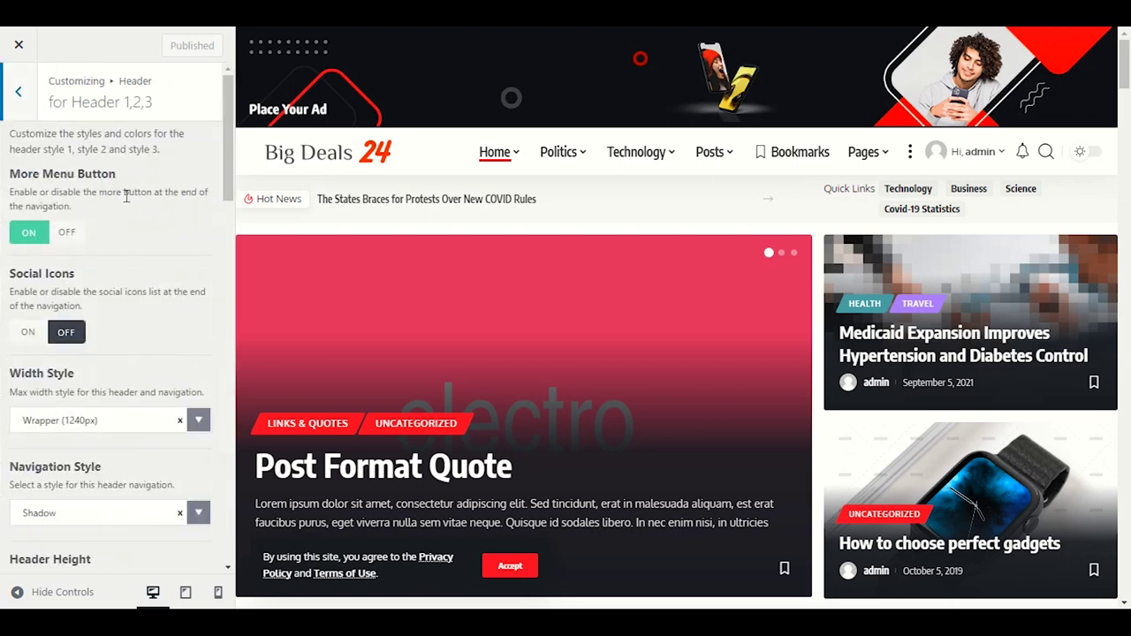
{"action": "left_click", "coordinate": [28, 333]}
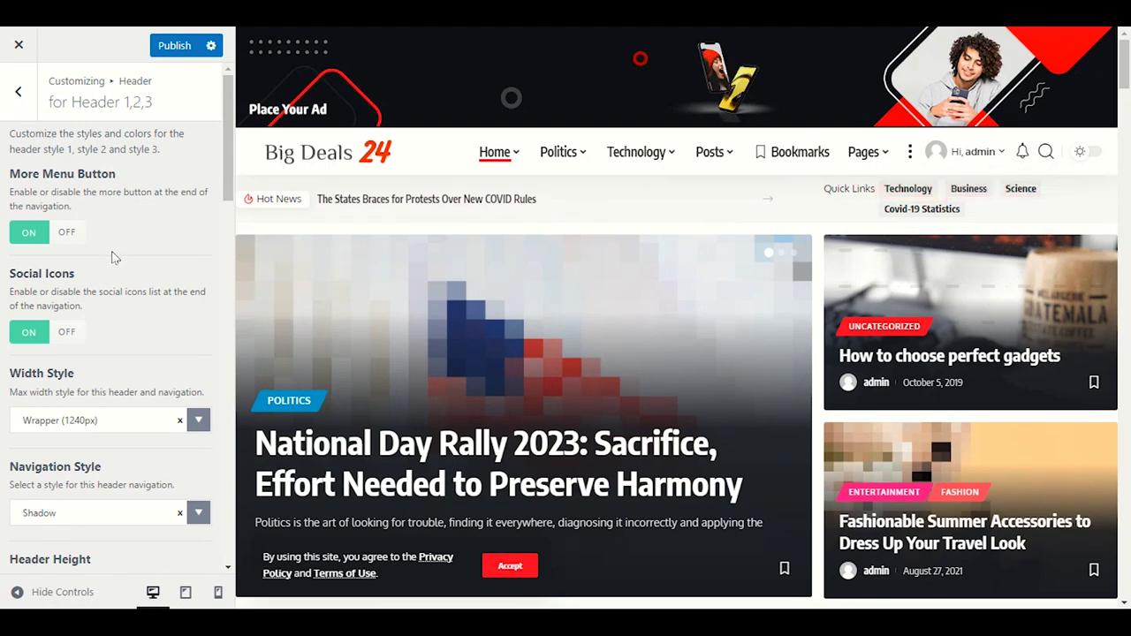
{"action": "left_click", "coordinate": [174, 45]}
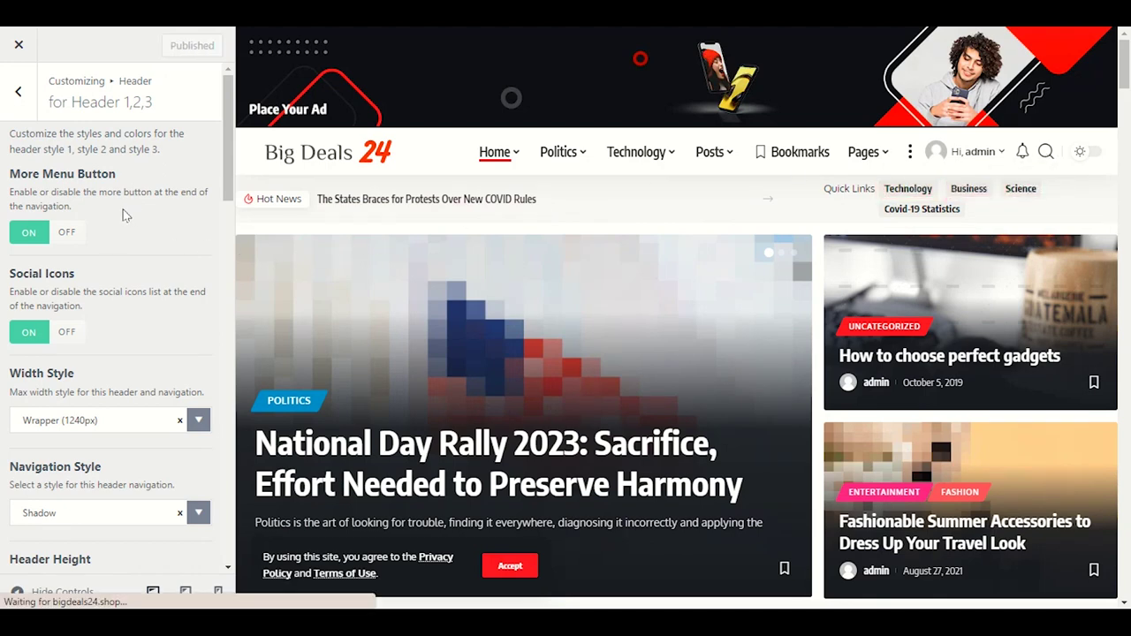
Check the social icons in the full-width homepage preview with the Customizer controls hidden, and bring the controls back
{"action": "left_click", "coordinate": [19, 592]}
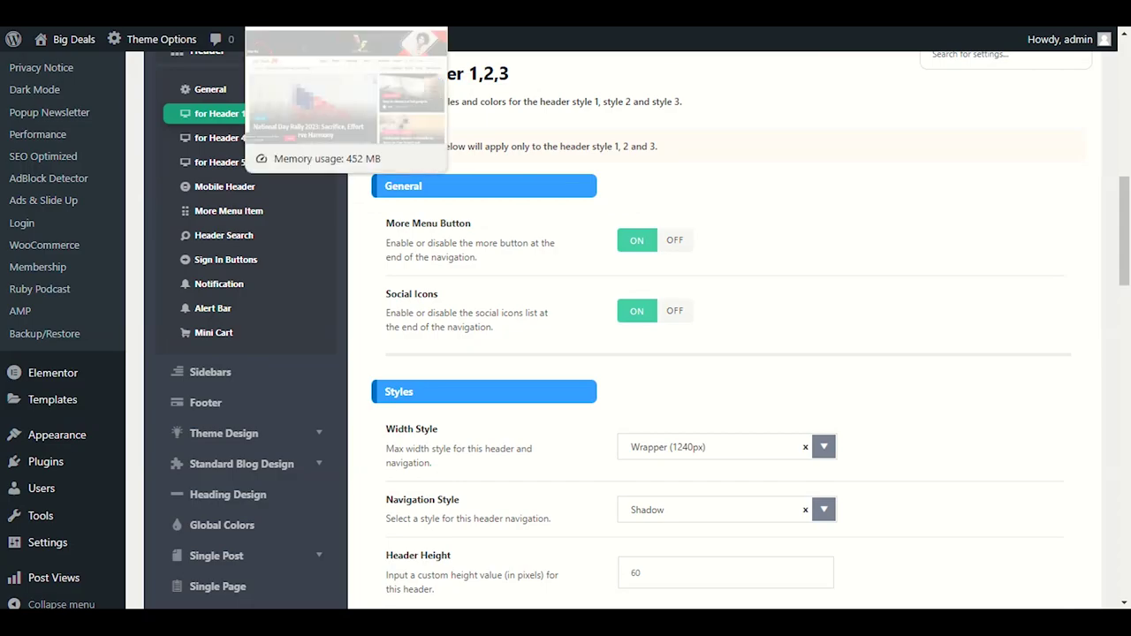
{"action": "left_click", "coordinate": [292, 18]}
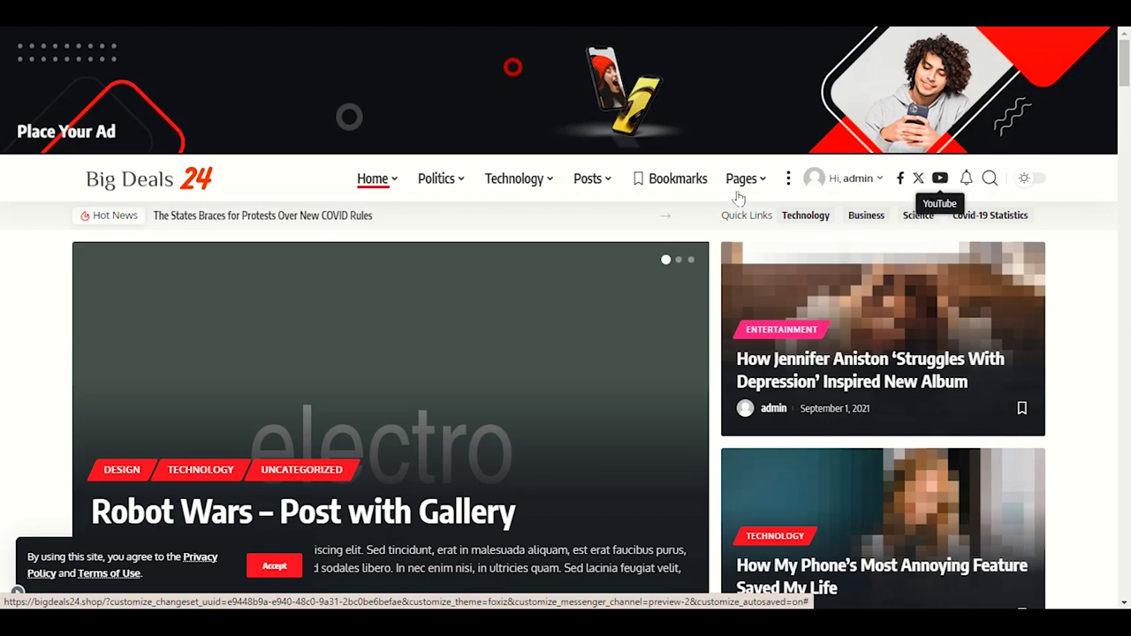
{"action": "left_click", "coordinate": [16, 594]}
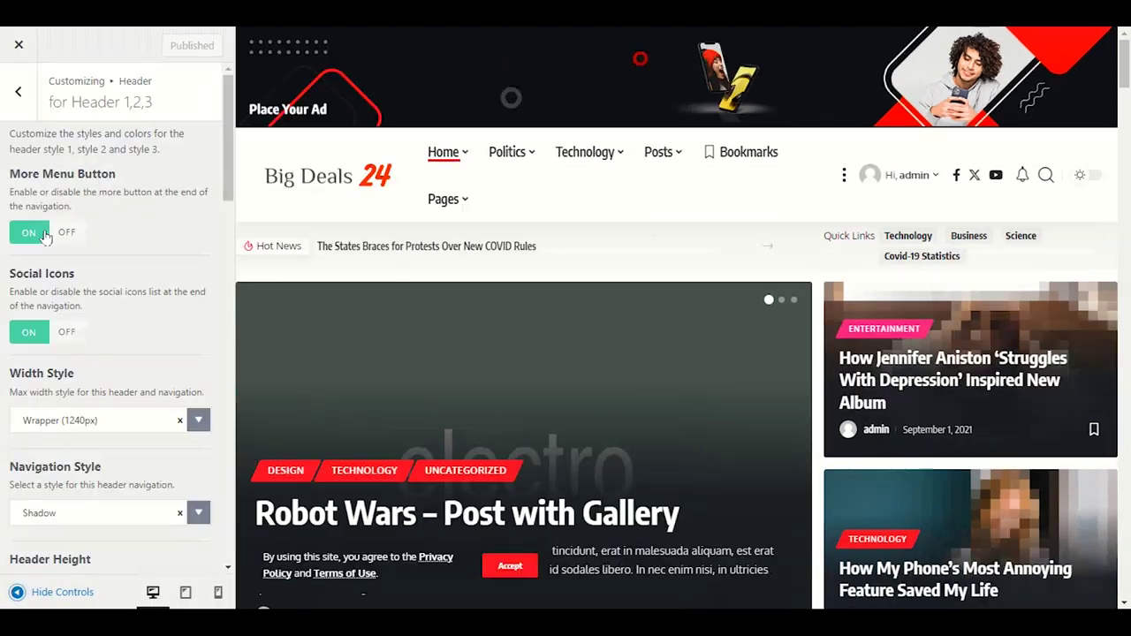
Examine the width, navigation style, header height and mega menu settings alongside the Politics mega menu in the preview
{"action": "scroll", "coordinate": [119, 320], "scroll_direction": "down", "scroll_amount": 1}
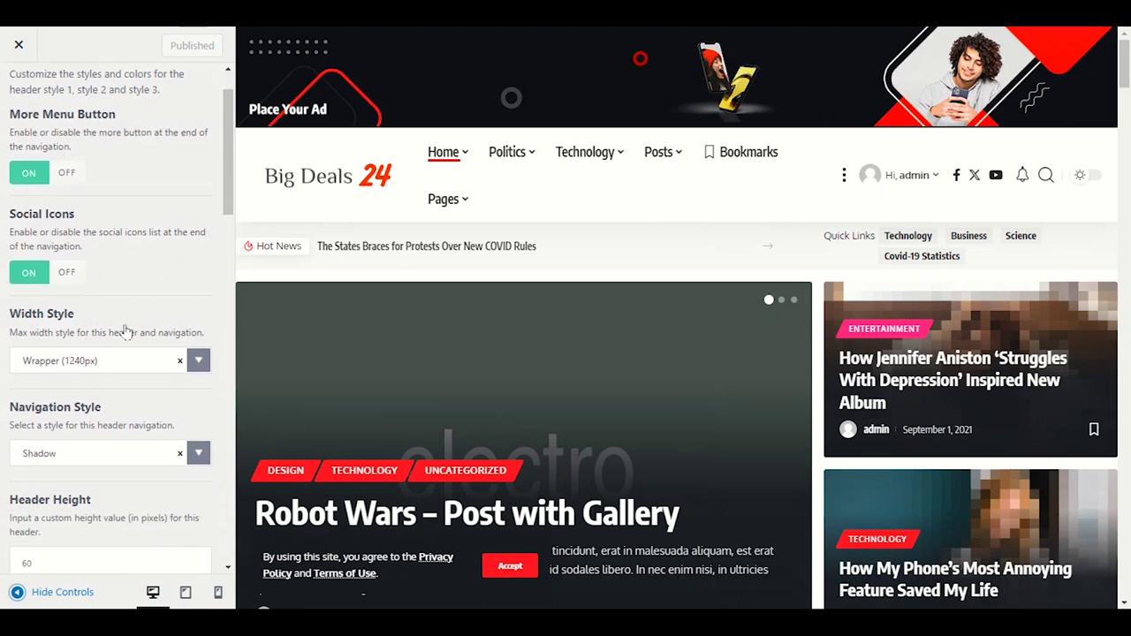
{"action": "scroll", "coordinate": [89, 398], "scroll_direction": "down", "scroll_amount": 1}
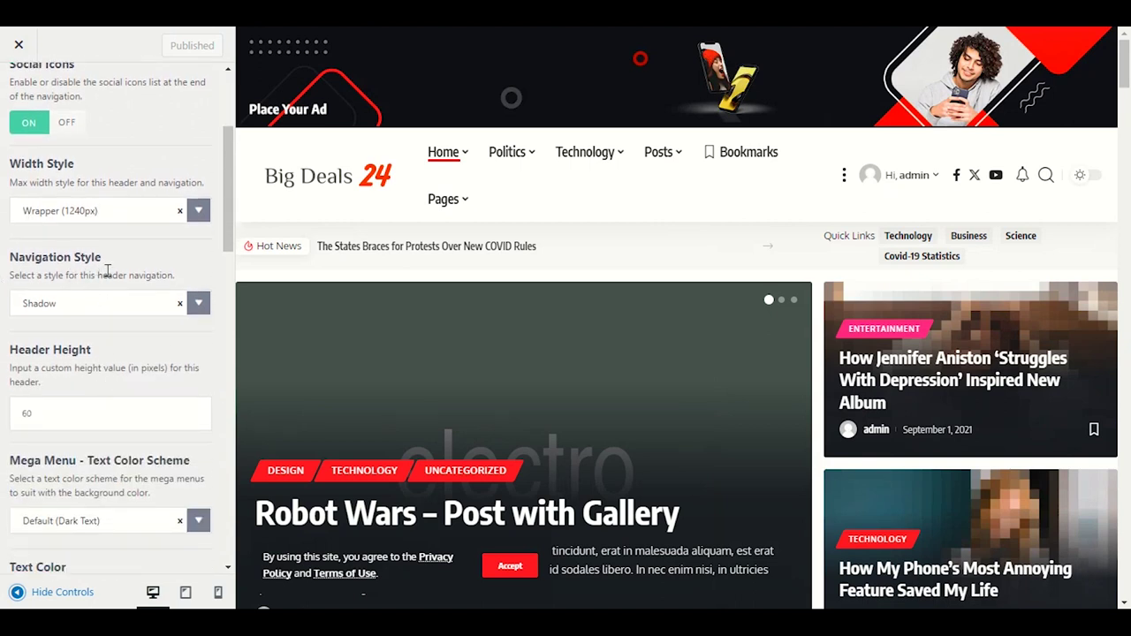
{"action": "mouse_move", "coordinate": [505, 153]}
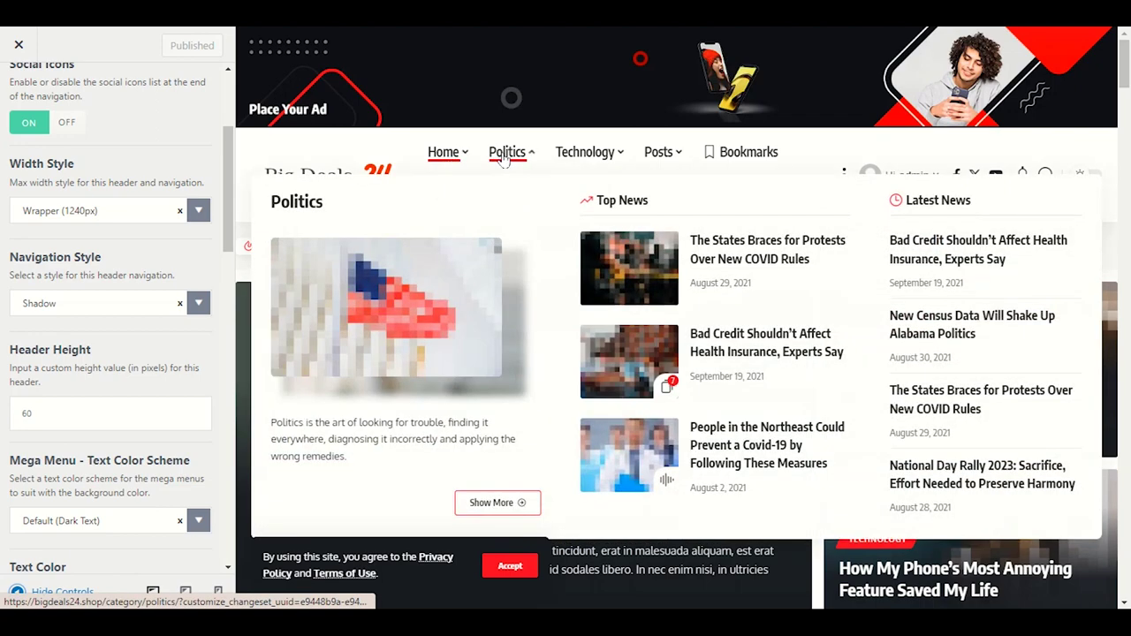
{"action": "mouse_move", "coordinate": [570, 158]}
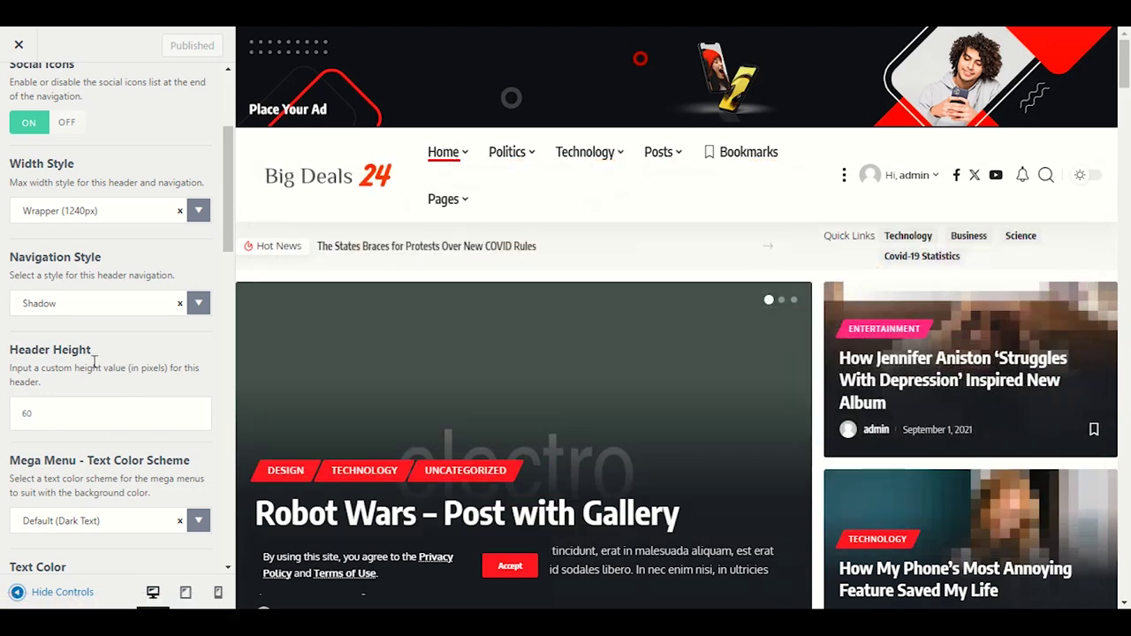
{"action": "scroll", "coordinate": [131, 365], "scroll_direction": "down", "scroll_amount": 2}
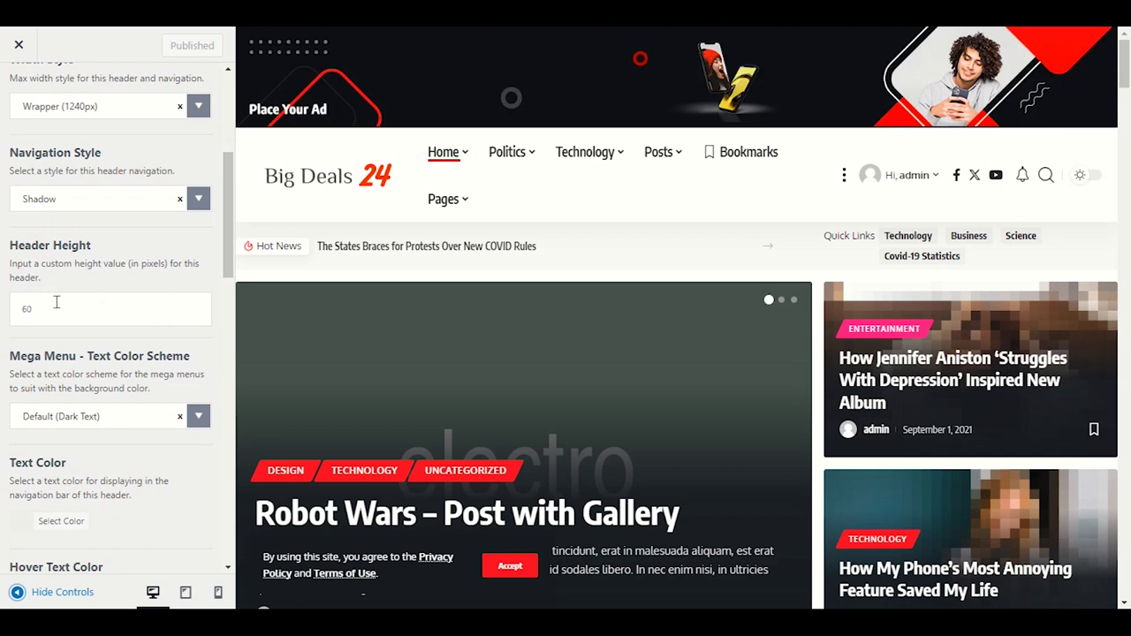
{"action": "scroll", "coordinate": [97, 362], "scroll_direction": "down", "scroll_amount": 2}
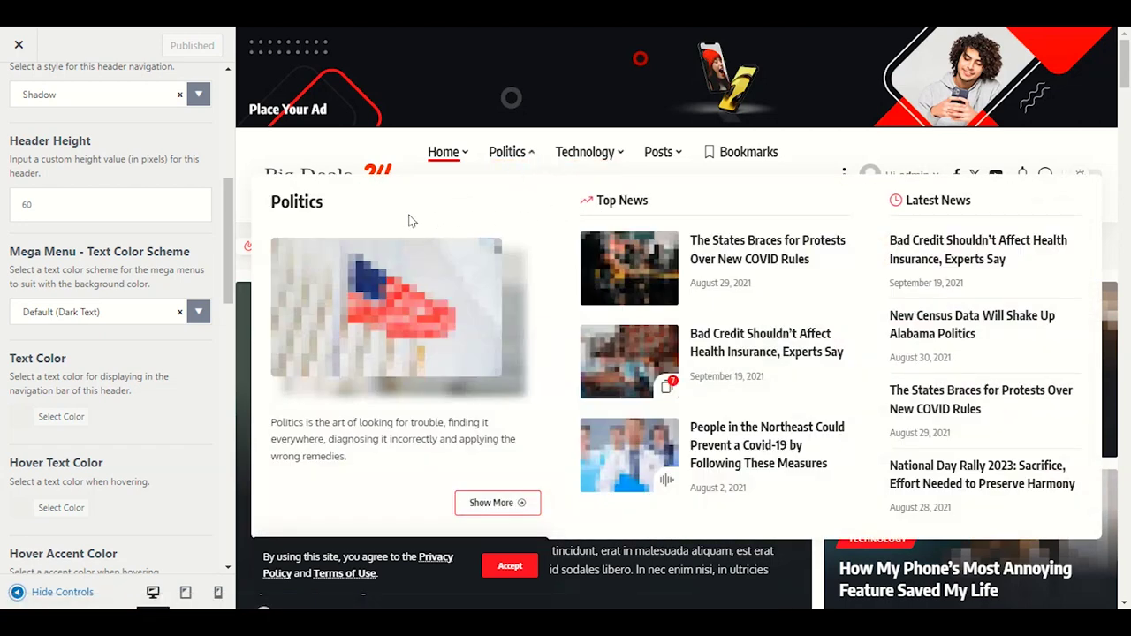
{"action": "left_click_drag", "start_coordinate": [654, 202], "coordinate": [606, 201]}
{"action": "left_click_drag", "start_coordinate": [981, 198], "coordinate": [833, 221]}
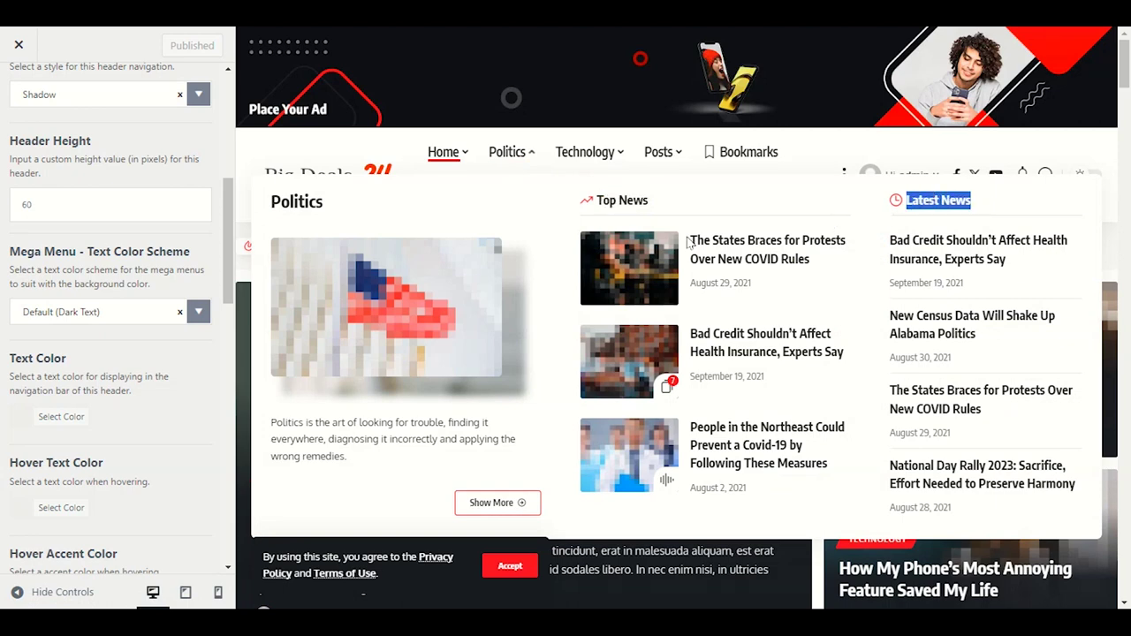
View the choices for the mega menu text color scheme and close the list without selecting one
{"action": "left_click", "coordinate": [81, 316]}
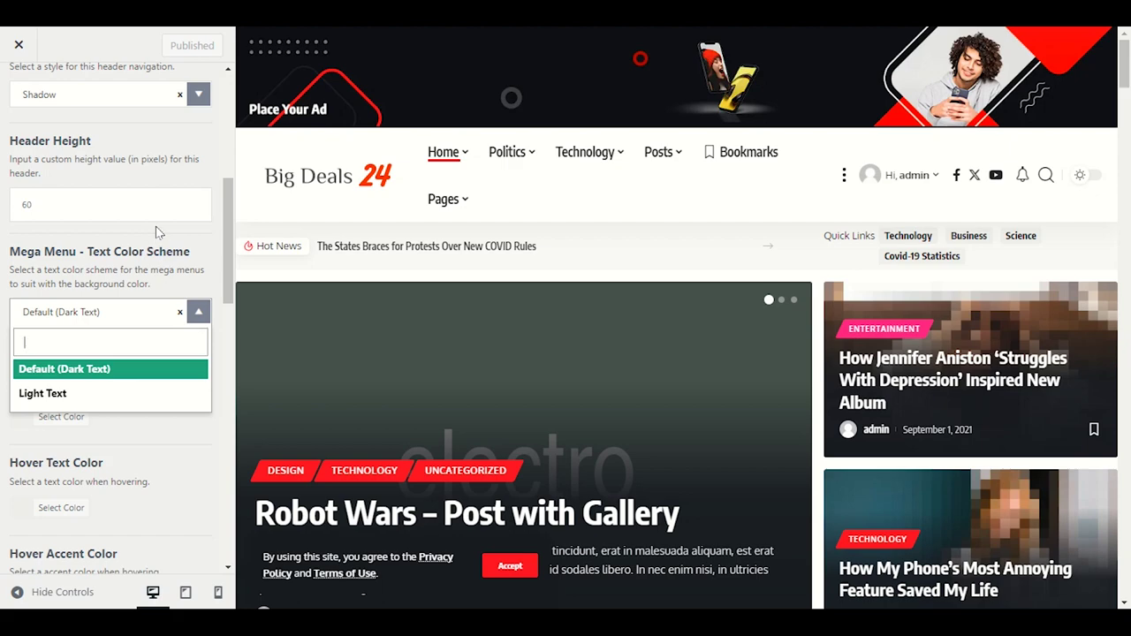
{"action": "mouse_move", "coordinate": [531, 153]}
{"action": "scroll", "coordinate": [178, 266], "scroll_direction": "down", "scroll_amount": 5}
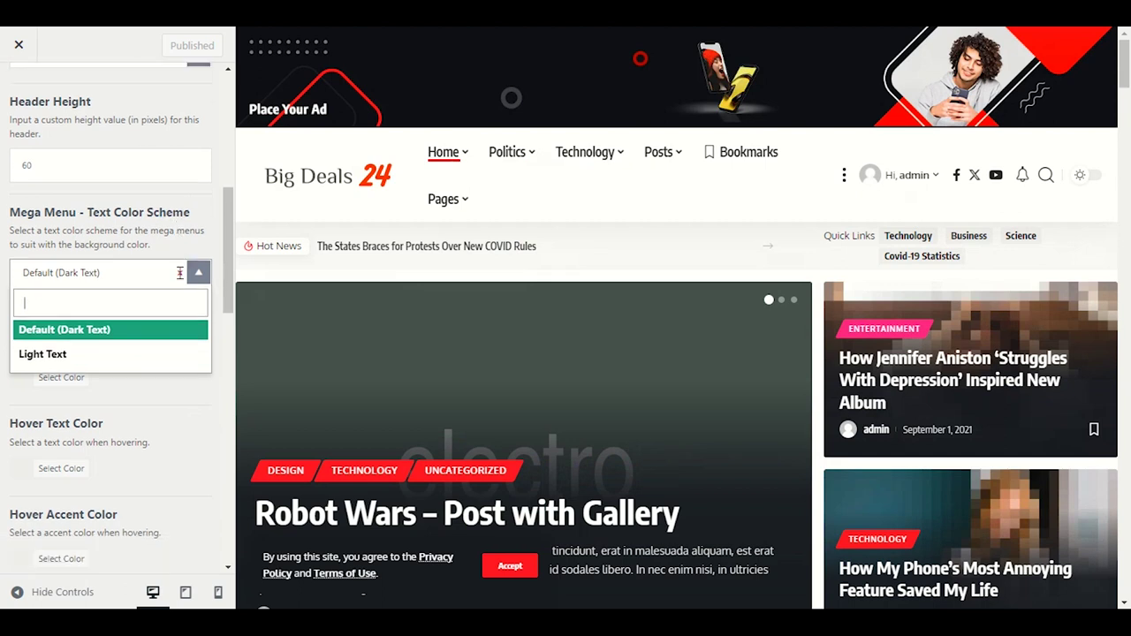
{"action": "scroll", "coordinate": [193, 265], "scroll_direction": "up", "scroll_amount": 2}
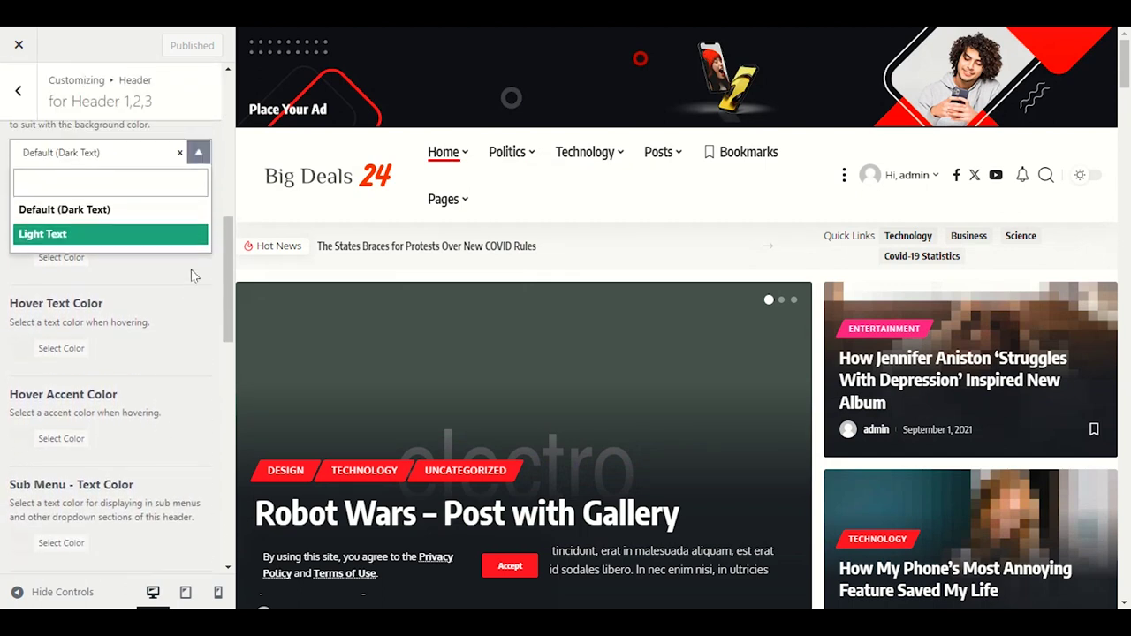
{"action": "left_click", "coordinate": [200, 157]}
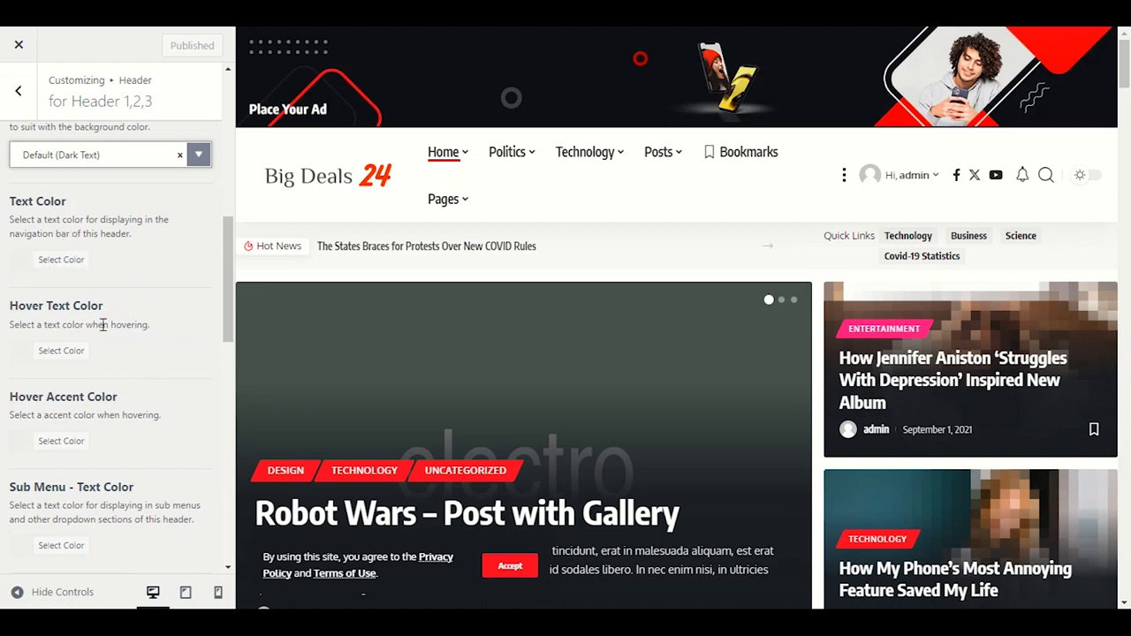
Review the text, hover, sub menu, dark mode and transparent header color settings, and return to the Header section
{"action": "scroll", "coordinate": [100, 324], "scroll_direction": "down", "scroll_amount": 1}
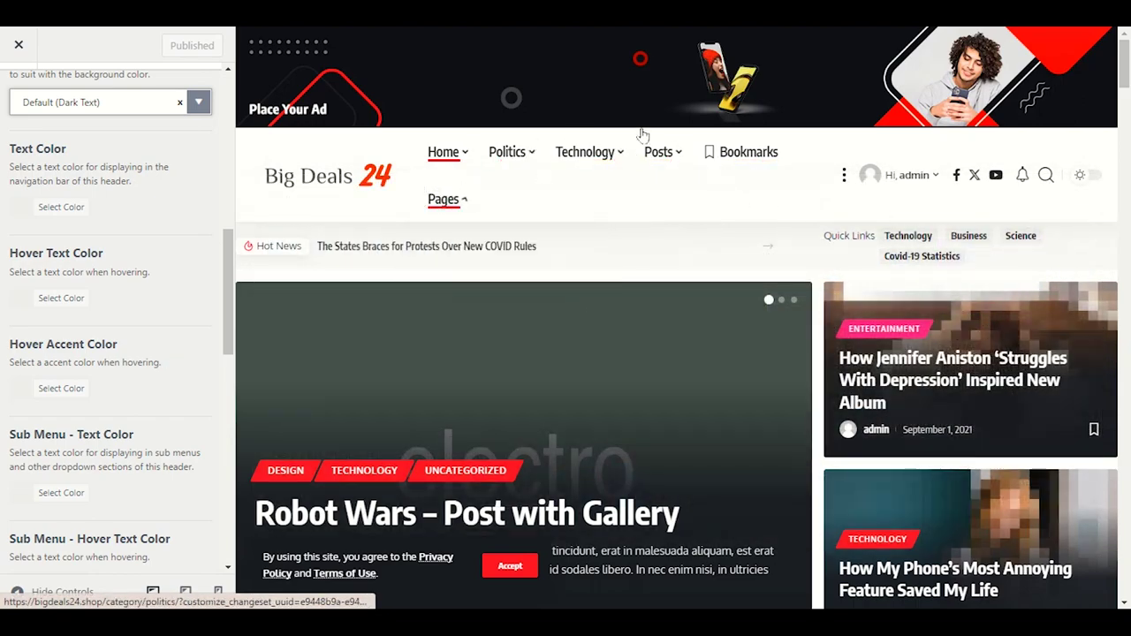
{"action": "scroll", "coordinate": [144, 413], "scroll_direction": "down", "scroll_amount": 2}
{"action": "scroll", "coordinate": [144, 413], "scroll_direction": "down", "scroll_amount": 8}
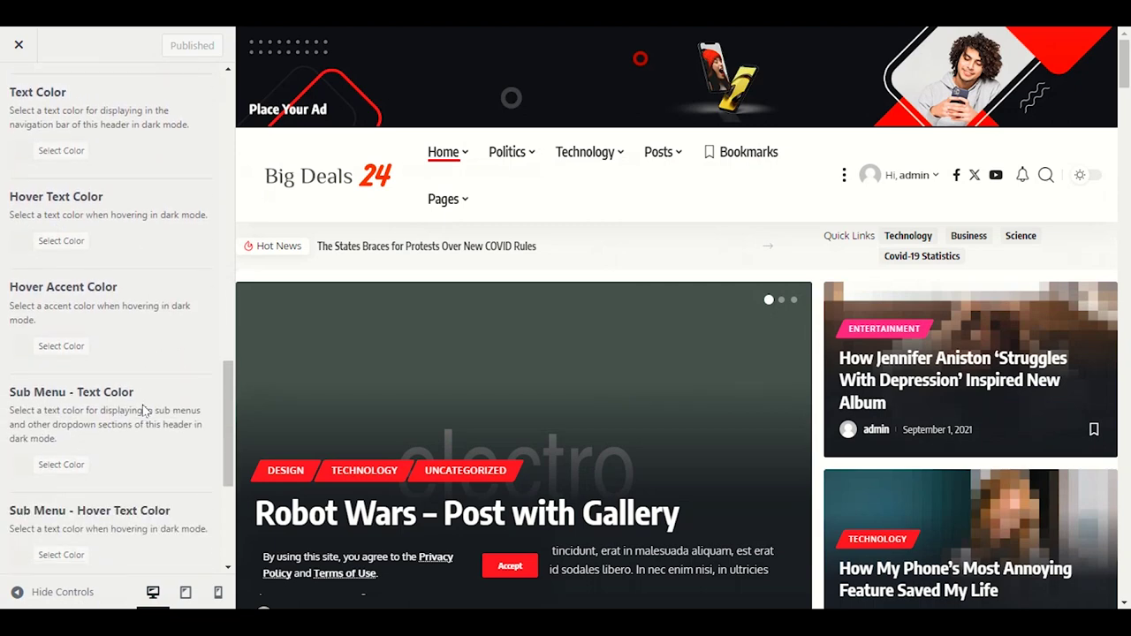
{"action": "scroll", "coordinate": [144, 411], "scroll_direction": "down", "scroll_amount": 5}
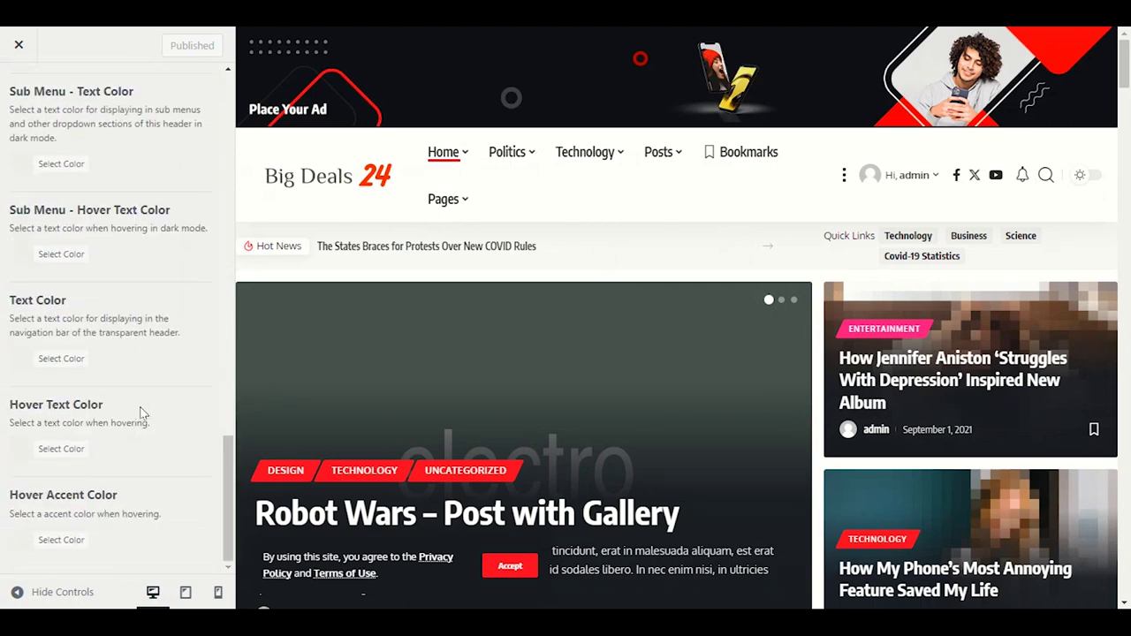
{"action": "scroll", "coordinate": [139, 413], "scroll_direction": "up", "scroll_amount": 10}
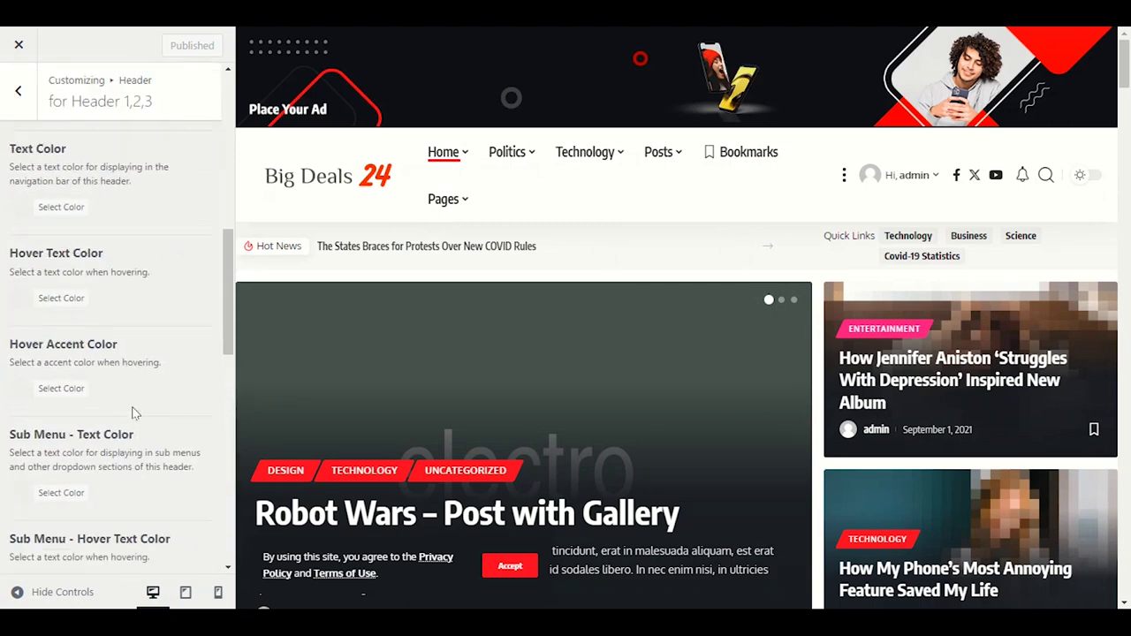
{"action": "left_click", "coordinate": [18, 90]}
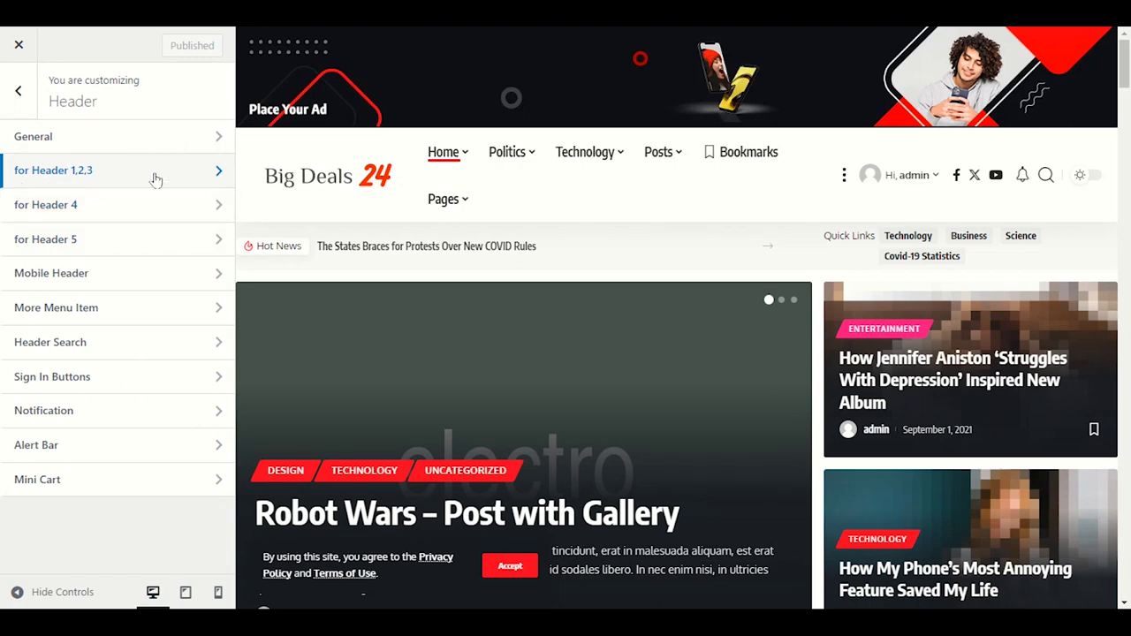
Reopen the Header 1,2,3 settings and look over them down to the hover color options
{"action": "mouse_move", "coordinate": [392, 216]}
{"action": "left_click", "coordinate": [94, 173]}
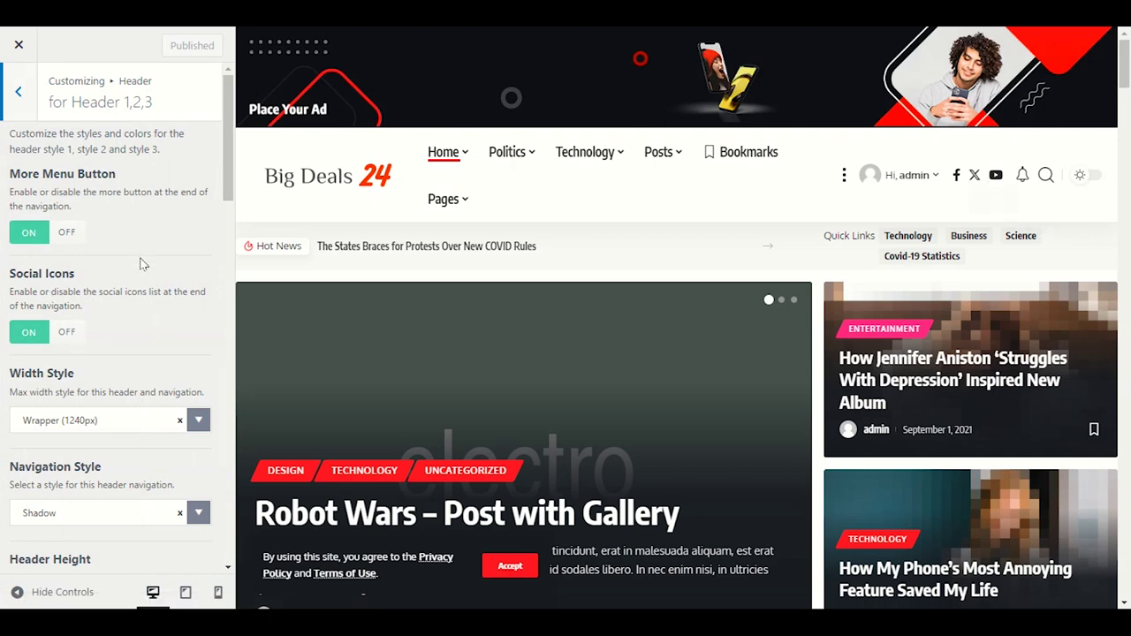
{"action": "scroll", "coordinate": [142, 347], "scroll_direction": "down", "scroll_amount": 4}
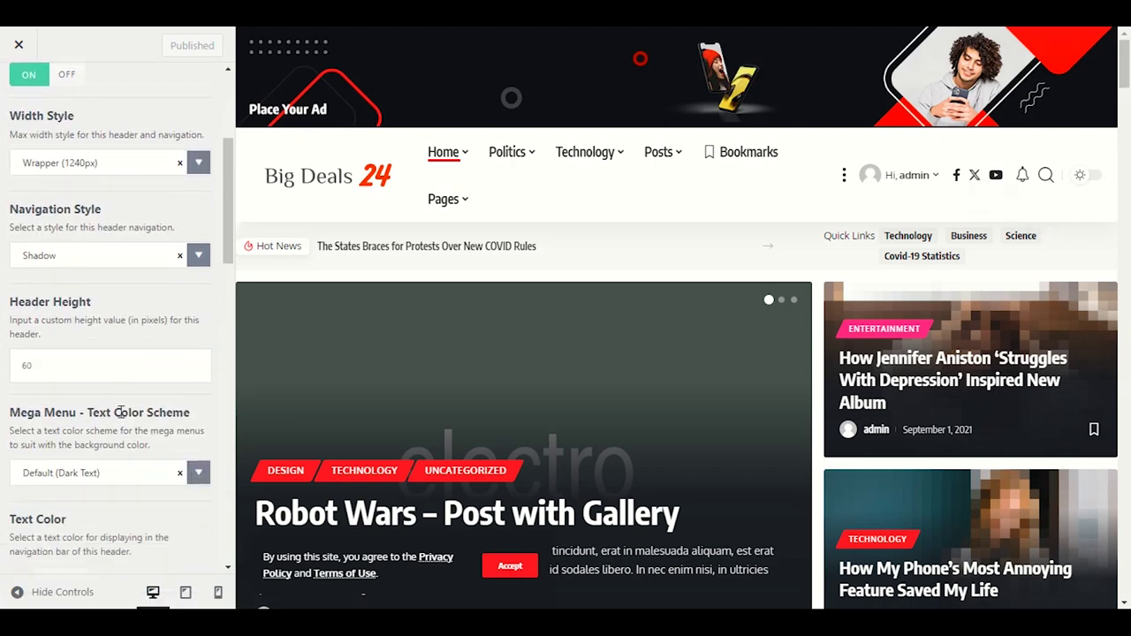
{"action": "scroll", "coordinate": [82, 336], "scroll_direction": "down", "scroll_amount": 3}
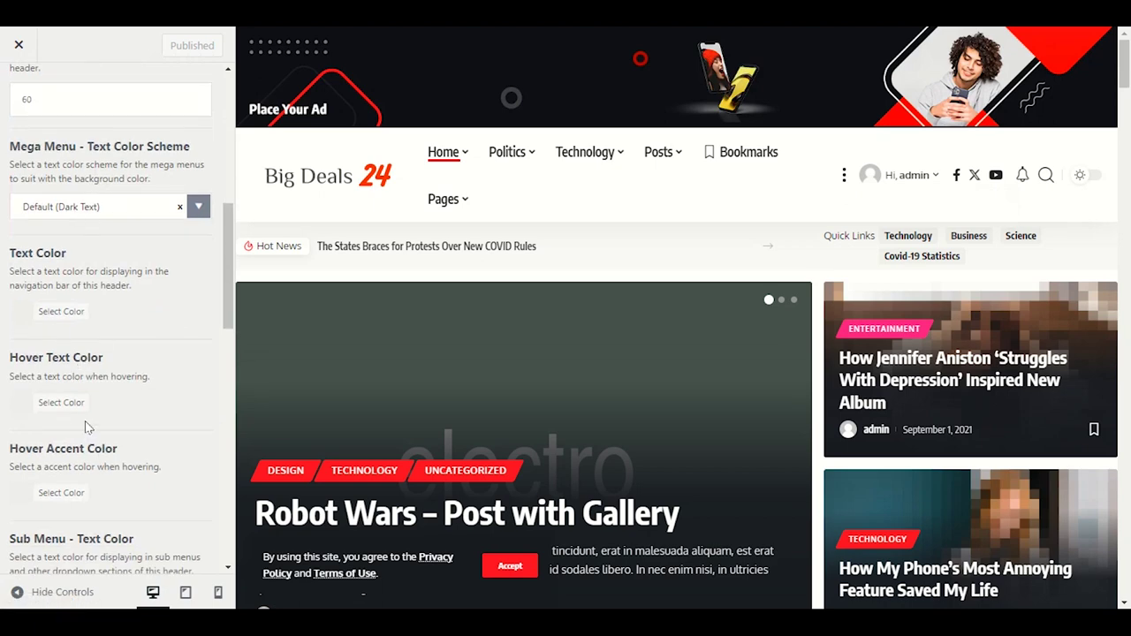
Leave the Header 1,2,3 settings and return to the list of Header sections
{"action": "scroll", "coordinate": [85, 421], "scroll_direction": "up", "scroll_amount": 4}
{"action": "scroll", "coordinate": [77, 458], "scroll_direction": "up", "scroll_amount": 3}
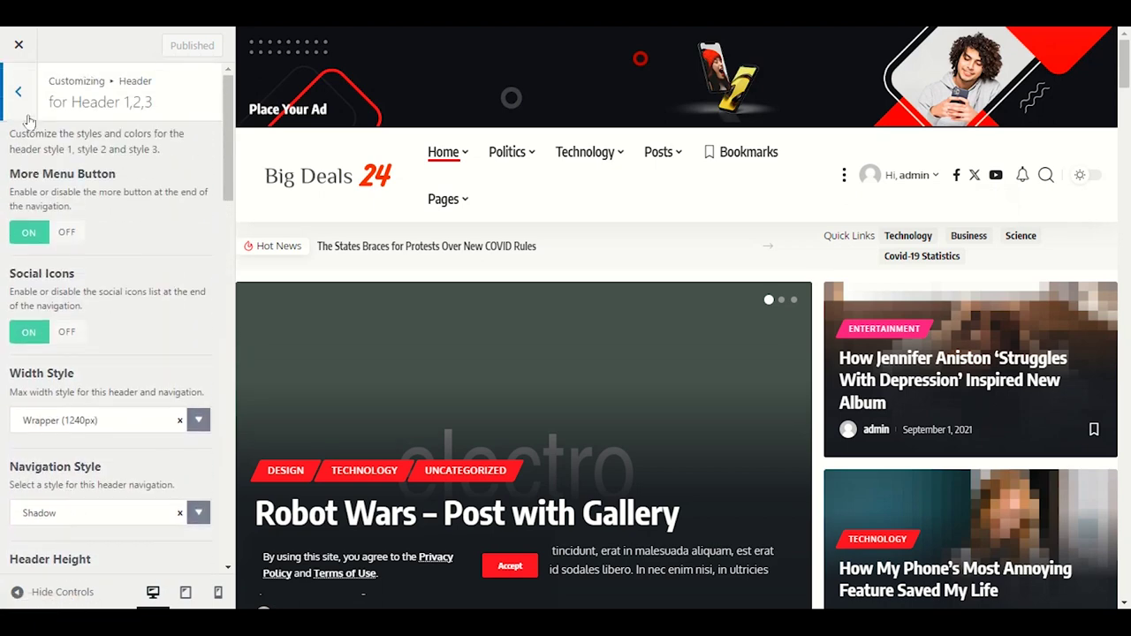
{"action": "left_click", "coordinate": [29, 111]}
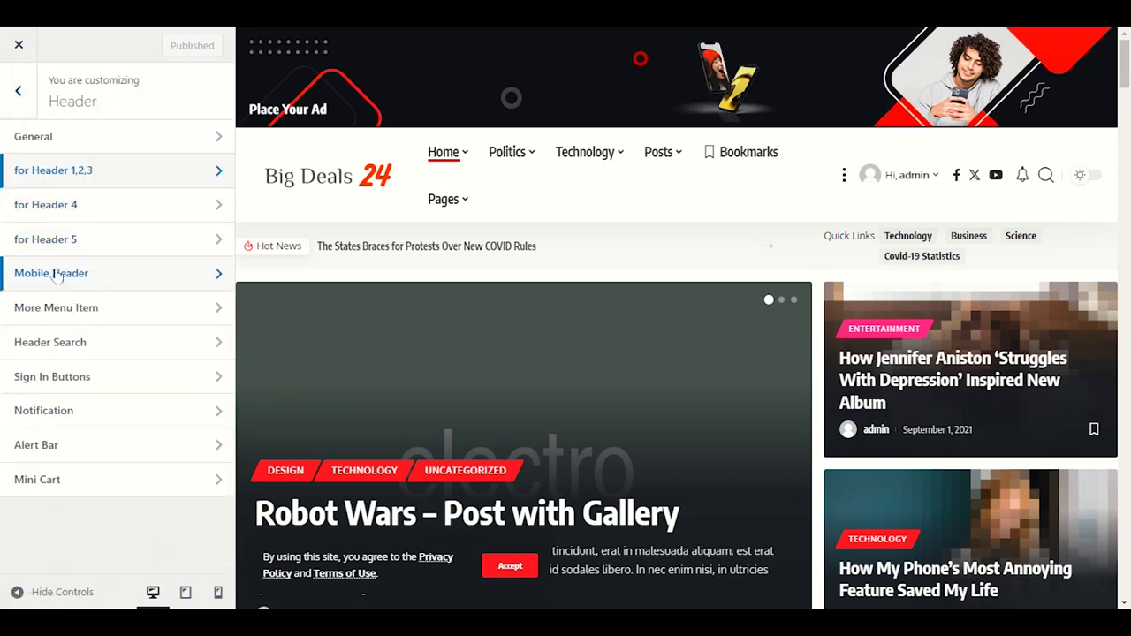
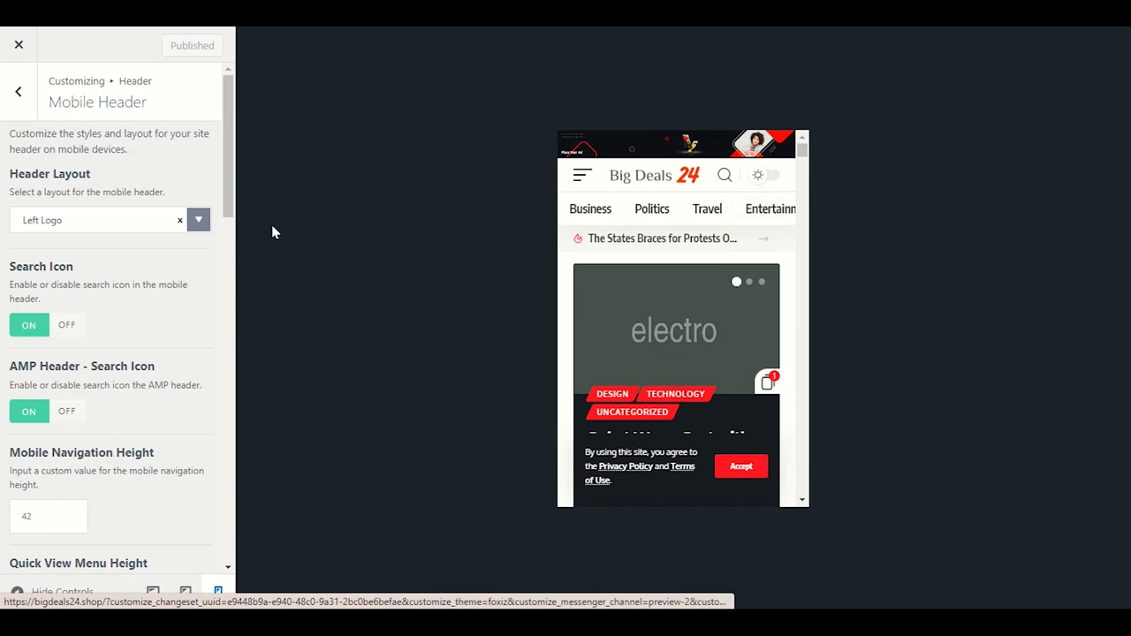
Set the mobile header layout to Center Logo, turn off the mobile header's search icon, and publish the changes
{"action": "left_click", "coordinate": [101, 229]}
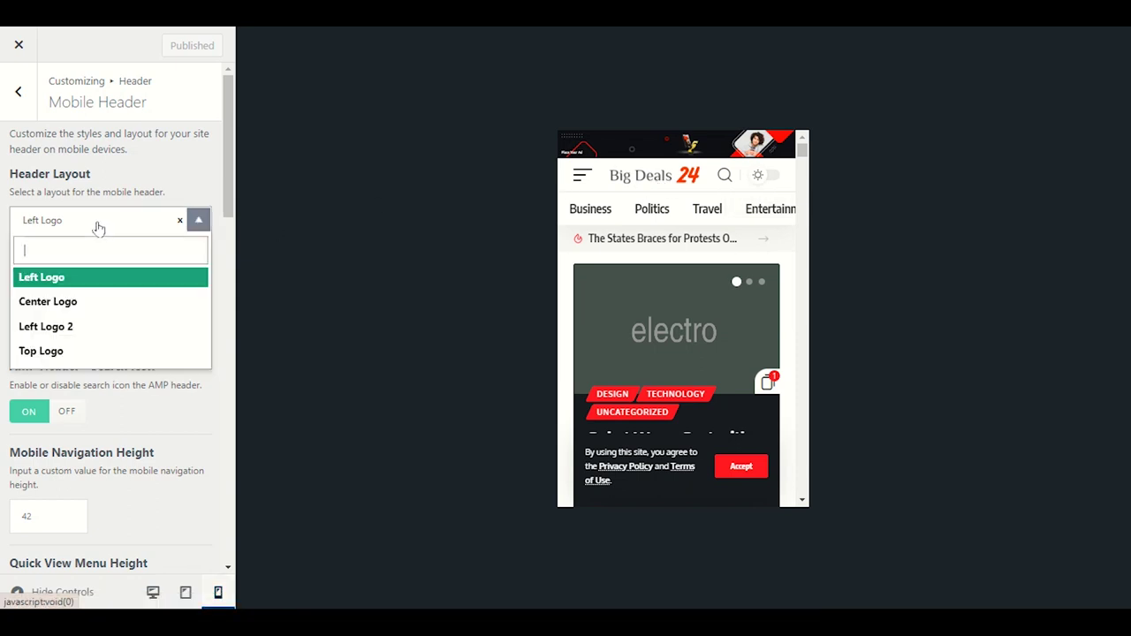
{"action": "left_click", "coordinate": [46, 303]}
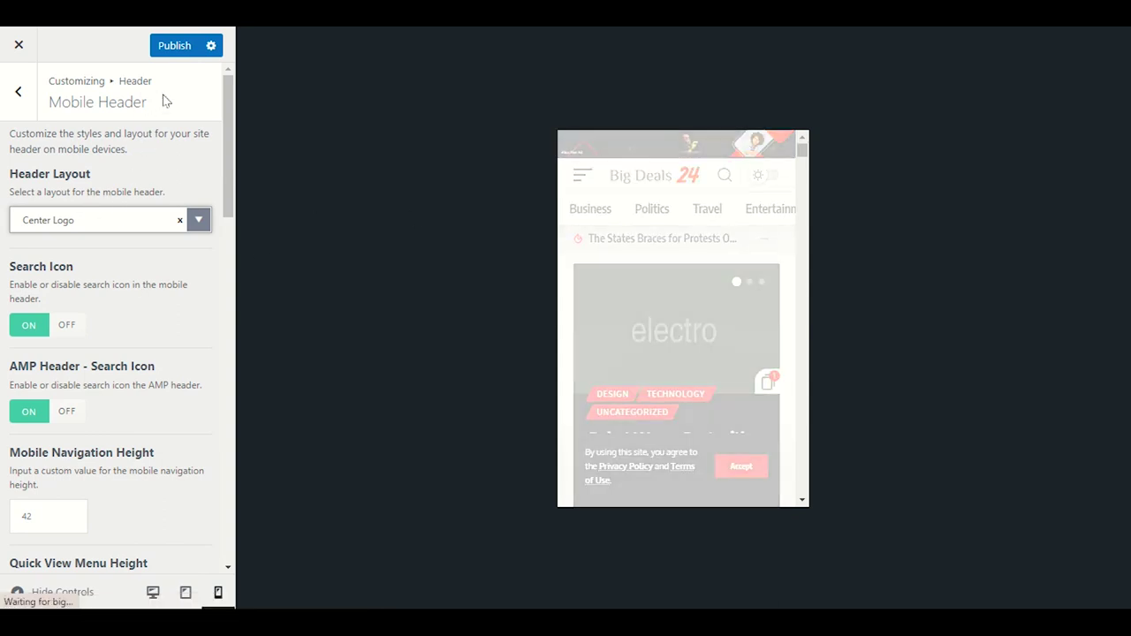
{"action": "left_click", "coordinate": [168, 48]}
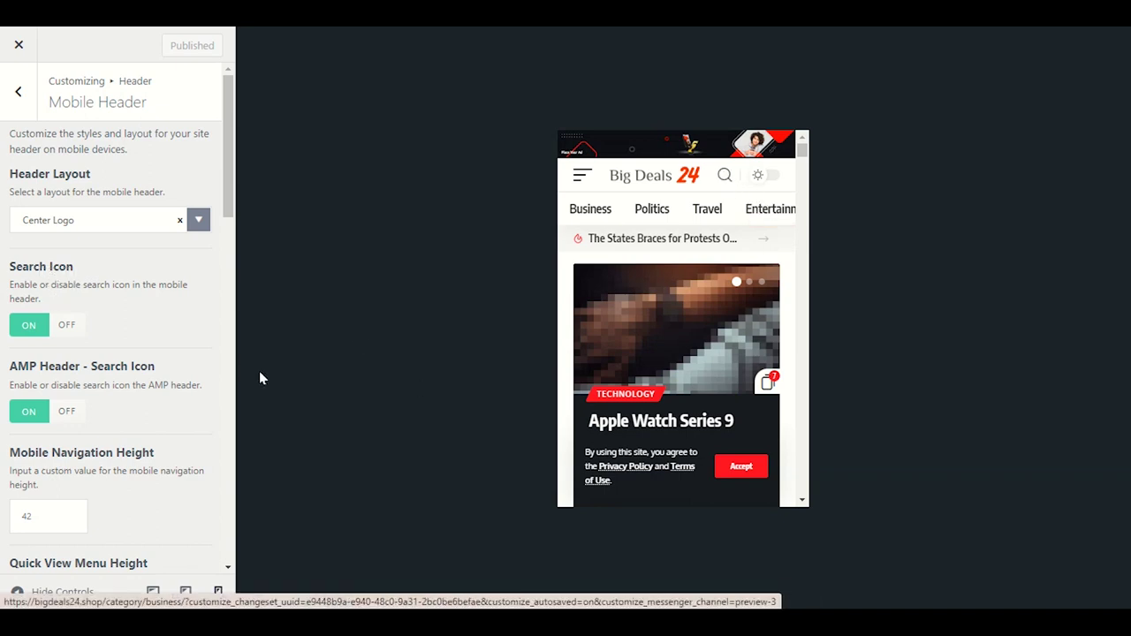
{"action": "left_click", "coordinate": [70, 325]}
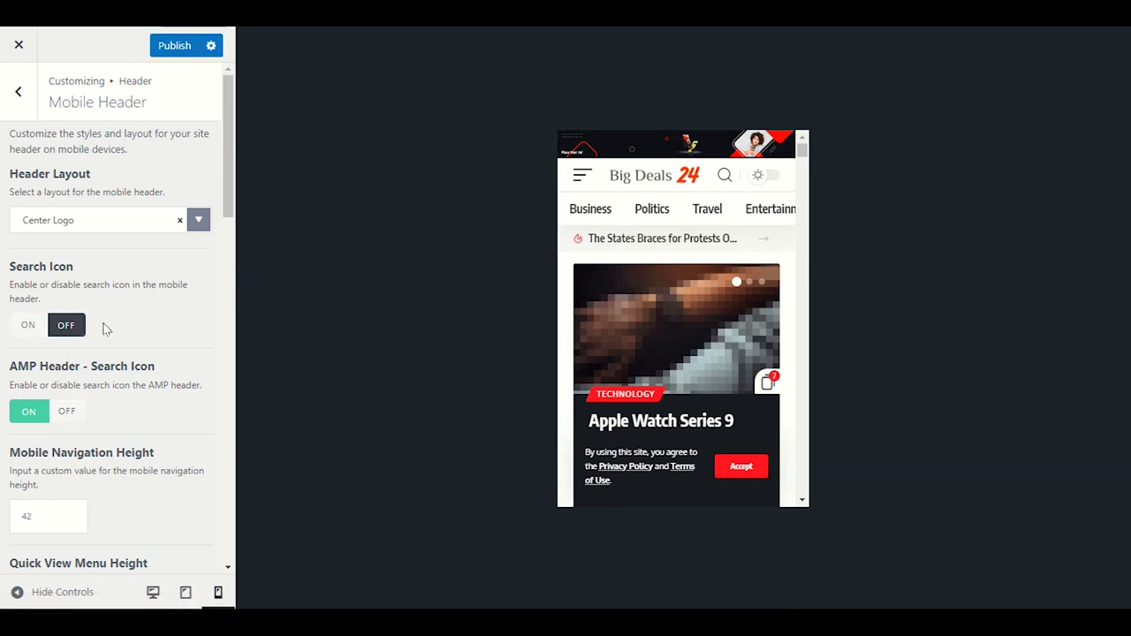
{"action": "left_click", "coordinate": [174, 54]}
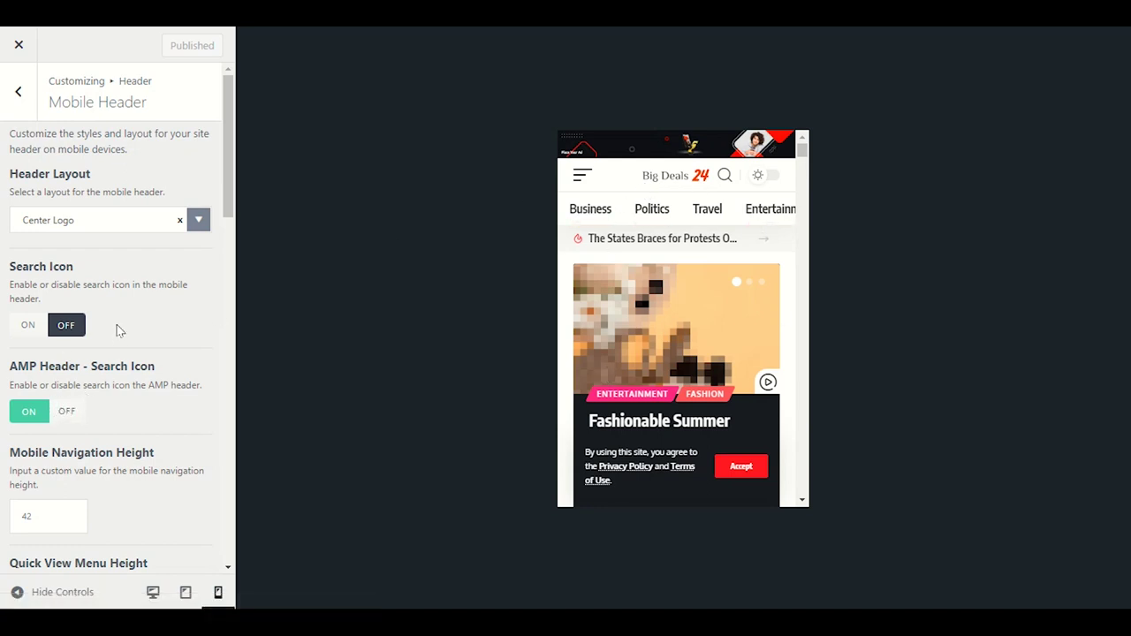
Examine the mobile navigation height, quick view menu height, sub-menu columns and search form settings alongside the mobile menu in the preview
{"action": "scroll", "coordinate": [121, 333], "scroll_direction": "down", "scroll_amount": 1}
{"action": "scroll", "coordinate": [73, 367], "scroll_direction": "down", "scroll_amount": 2}
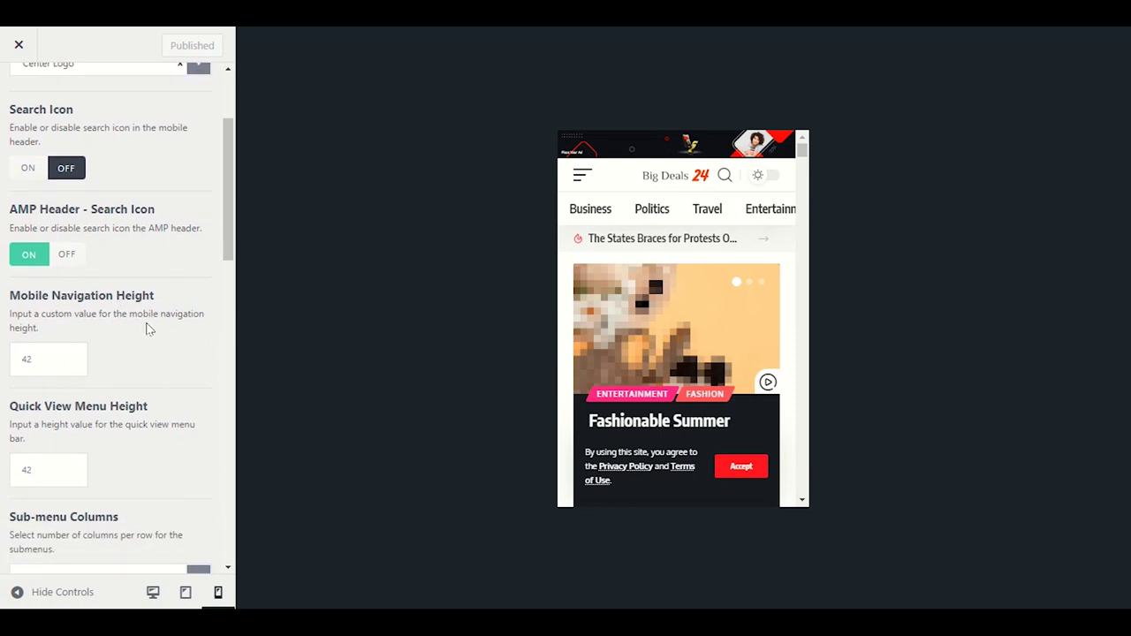
{"action": "scroll", "coordinate": [139, 329], "scroll_direction": "down", "scroll_amount": 3}
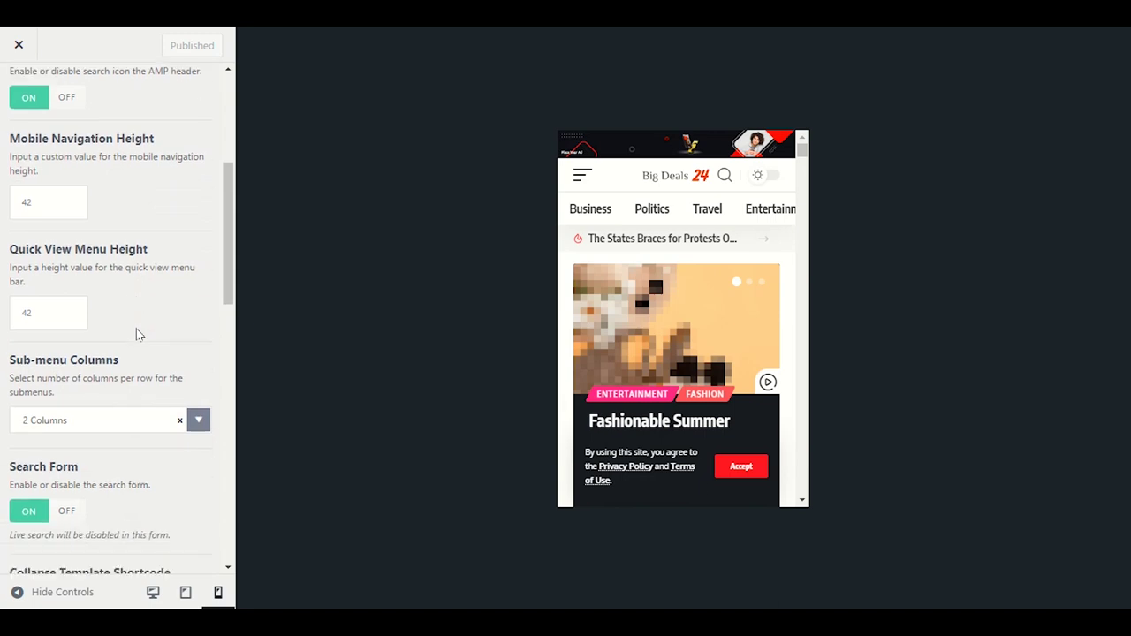
{"action": "scroll", "coordinate": [146, 322], "scroll_direction": "down", "scroll_amount": 3}
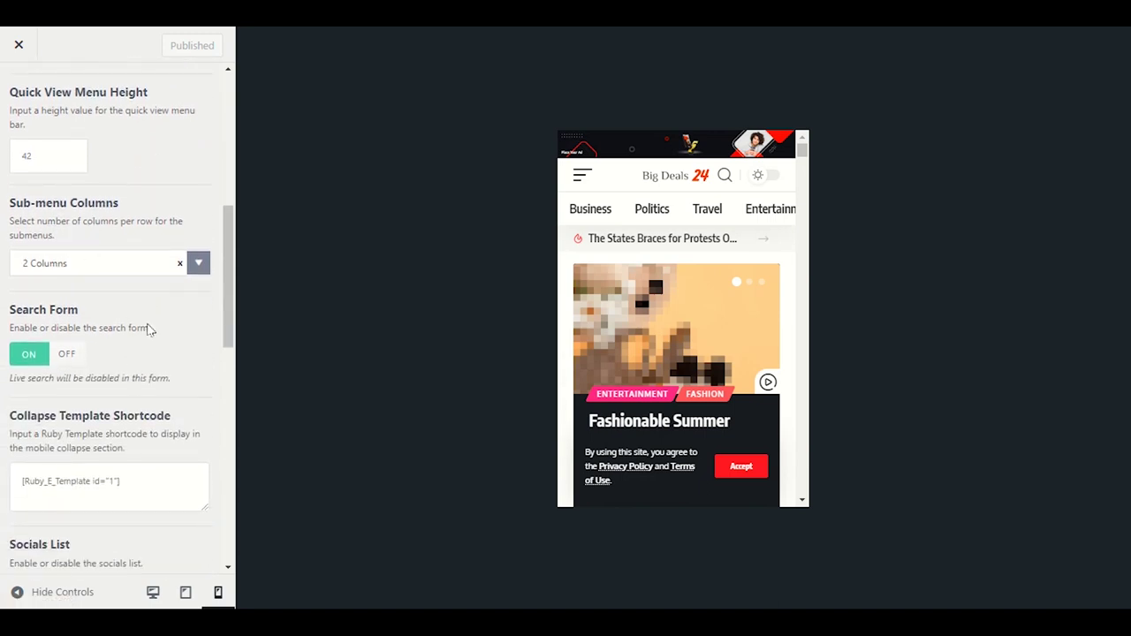
{"action": "left_click", "coordinate": [582, 176]}
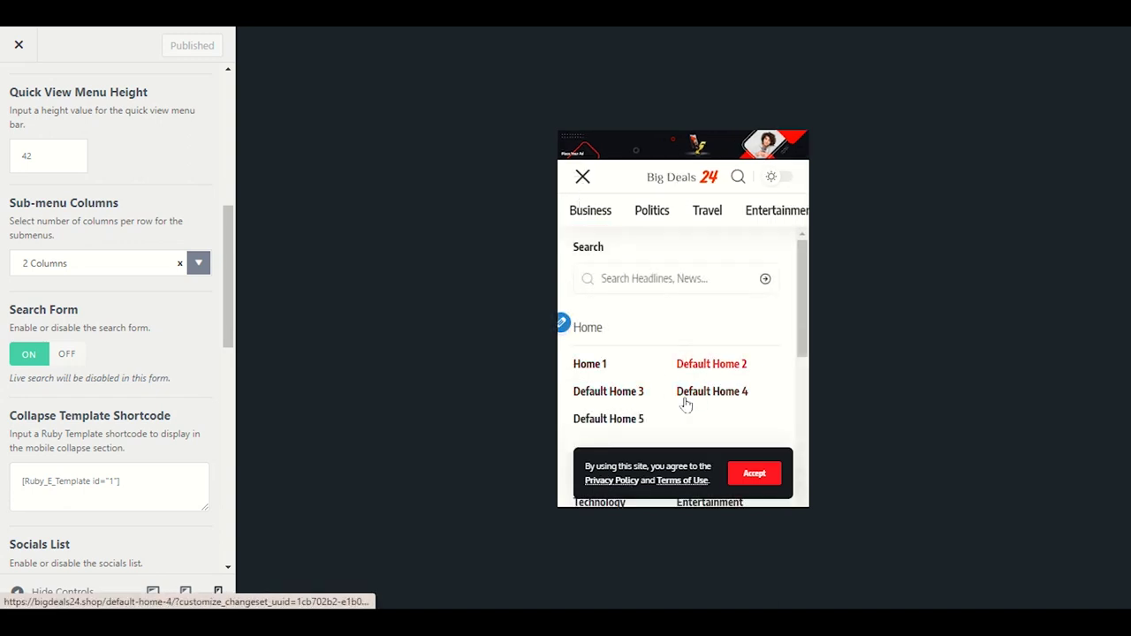
{"action": "scroll", "coordinate": [685, 353], "scroll_direction": "down", "scroll_amount": 4}
{"action": "scroll", "coordinate": [684, 360], "scroll_direction": "up", "scroll_amount": 5}
Set the mobile sub-menu columns to 1 Column, check the mobile menu in the preview, and publish the change
{"action": "left_click", "coordinate": [97, 274]}
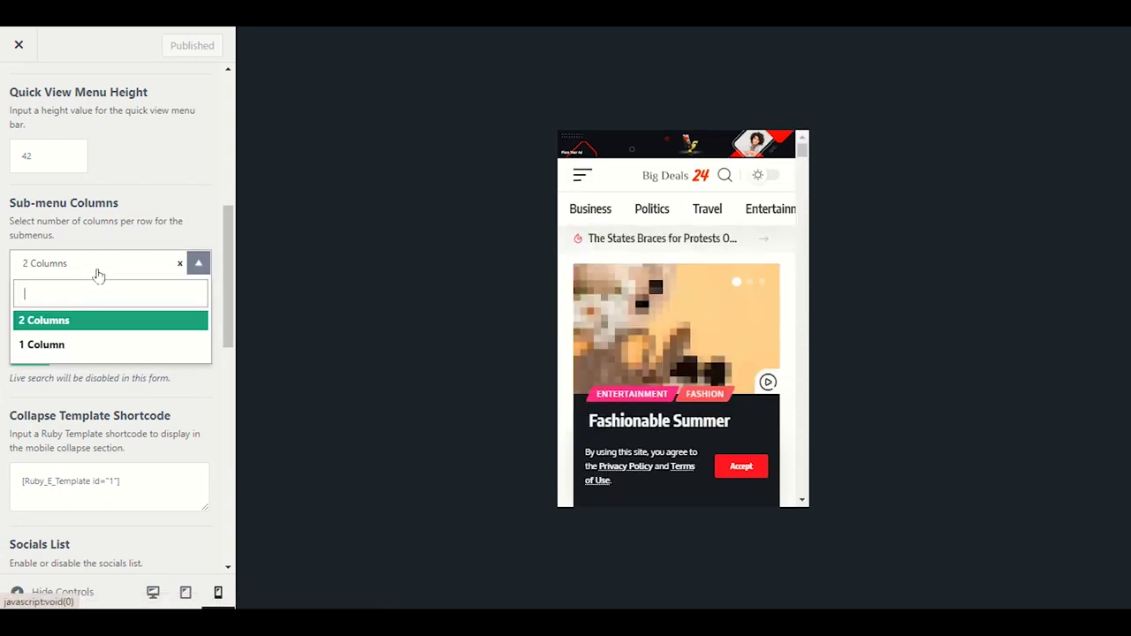
{"action": "left_click", "coordinate": [67, 347]}
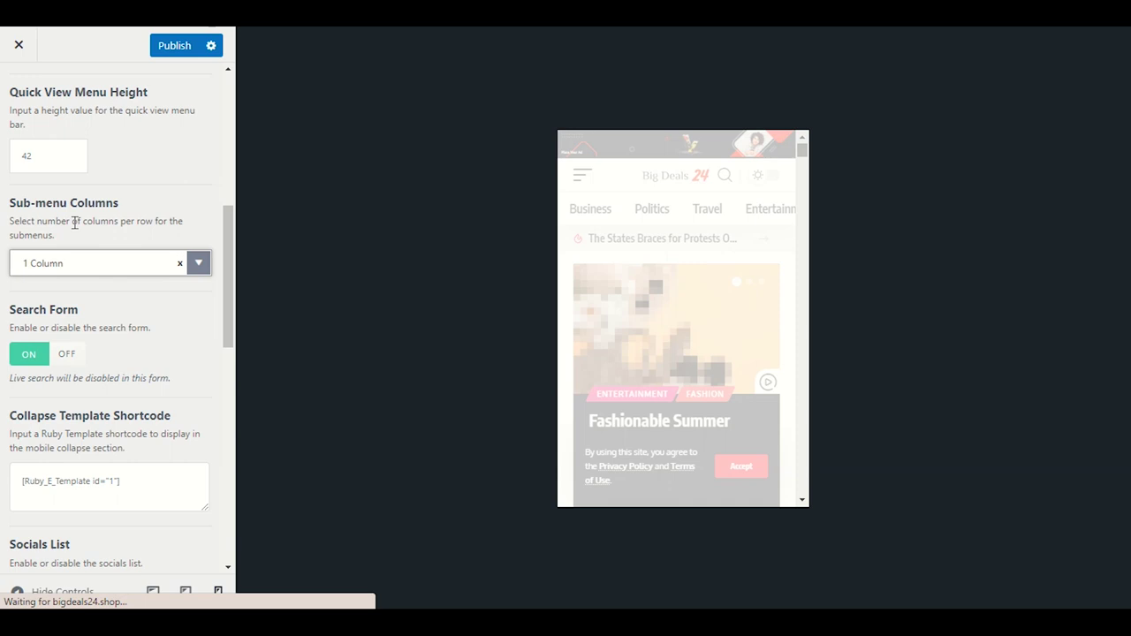
{"action": "left_click", "coordinate": [583, 179]}
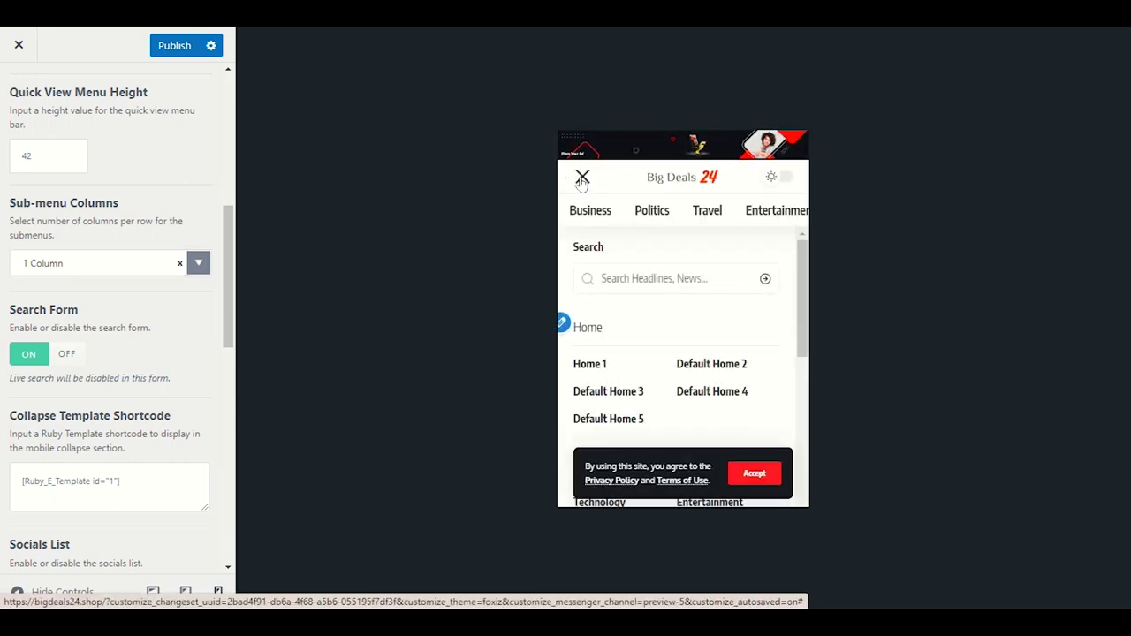
{"action": "left_click", "coordinate": [583, 180]}
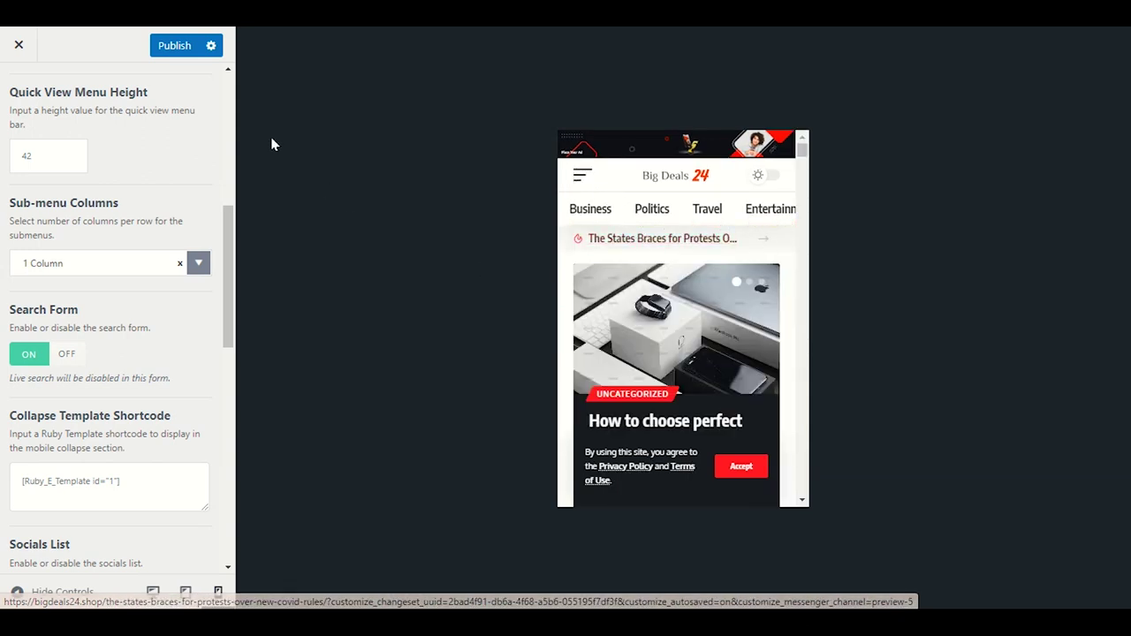
{"action": "left_click", "coordinate": [186, 45]}
Go through the mobile header settings to Footer Copyright, view the page footer in the preview and accept the cookie notice
{"action": "scroll", "coordinate": [151, 416], "scroll_direction": "down", "scroll_amount": 3}
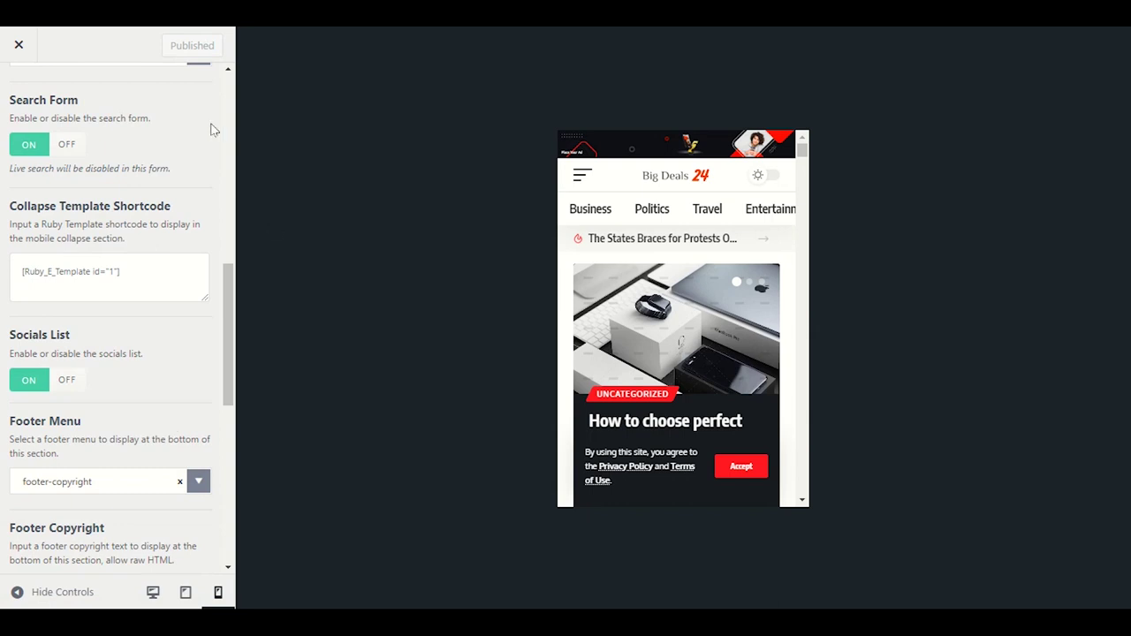
{"action": "scroll", "coordinate": [100, 500], "scroll_direction": "down", "scroll_amount": 3}
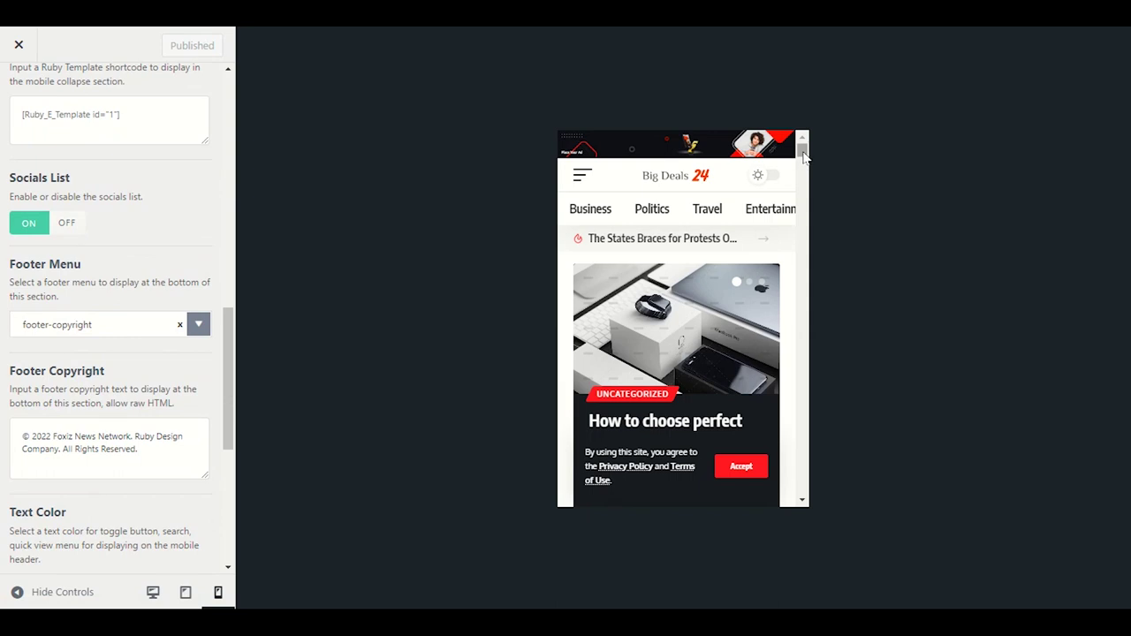
{"action": "left_click_drag", "start_coordinate": [804, 156], "coordinate": [803, 512]}
{"action": "left_click", "coordinate": [753, 473]}
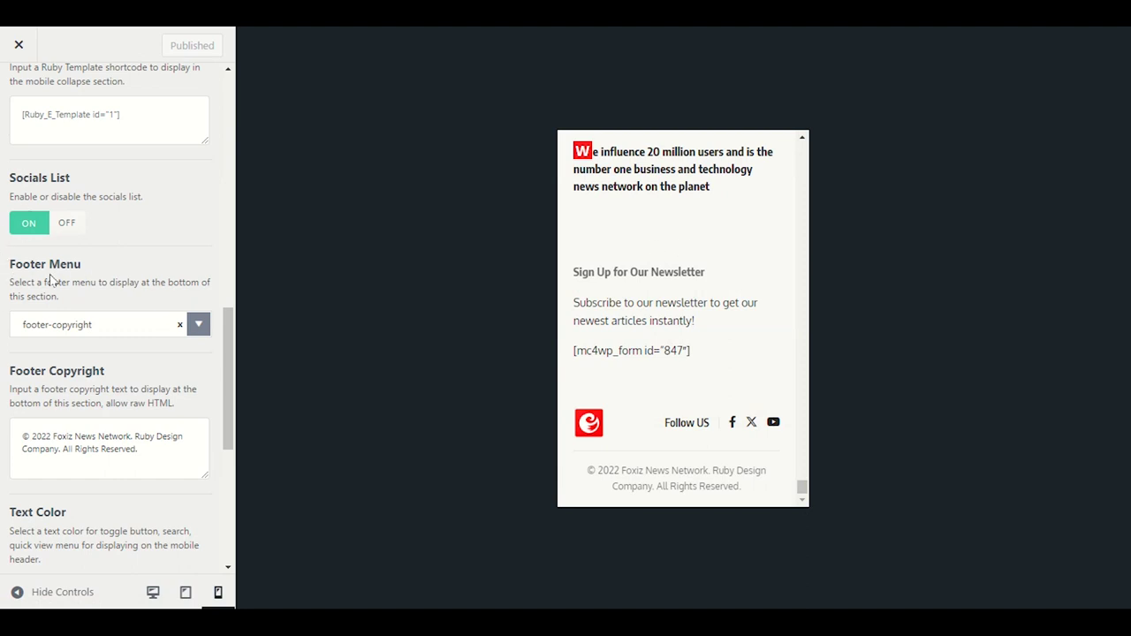
View the available footer menus, compare them with the copyright line in the preview, and close the list without selecting another one
{"action": "left_click", "coordinate": [55, 328]}
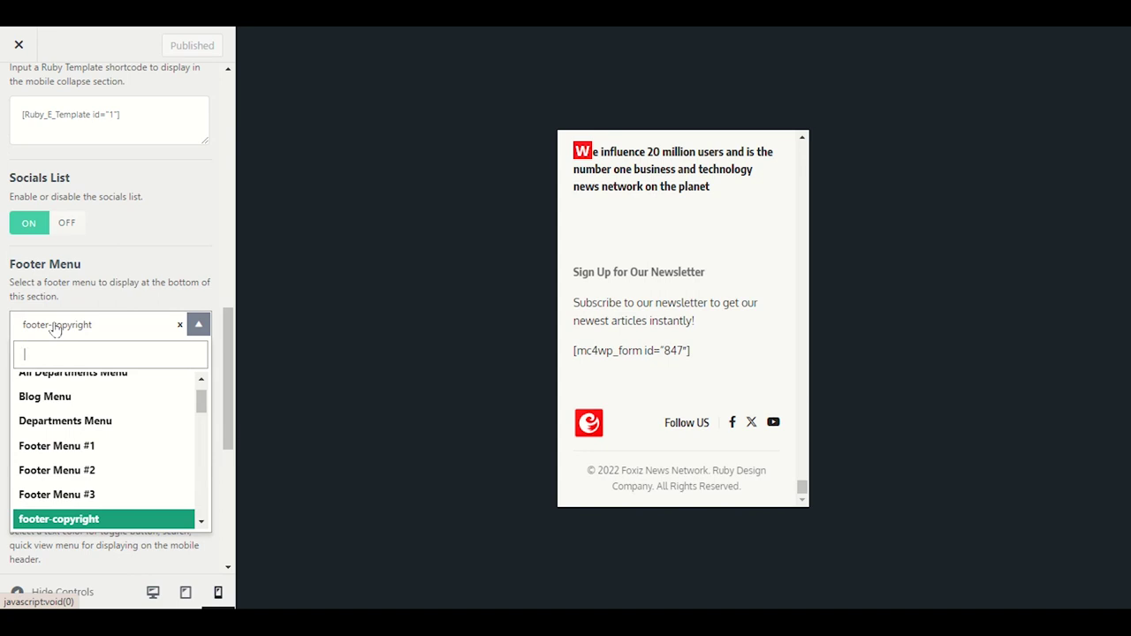
{"action": "scroll", "coordinate": [77, 407], "scroll_direction": "up", "scroll_amount": 1}
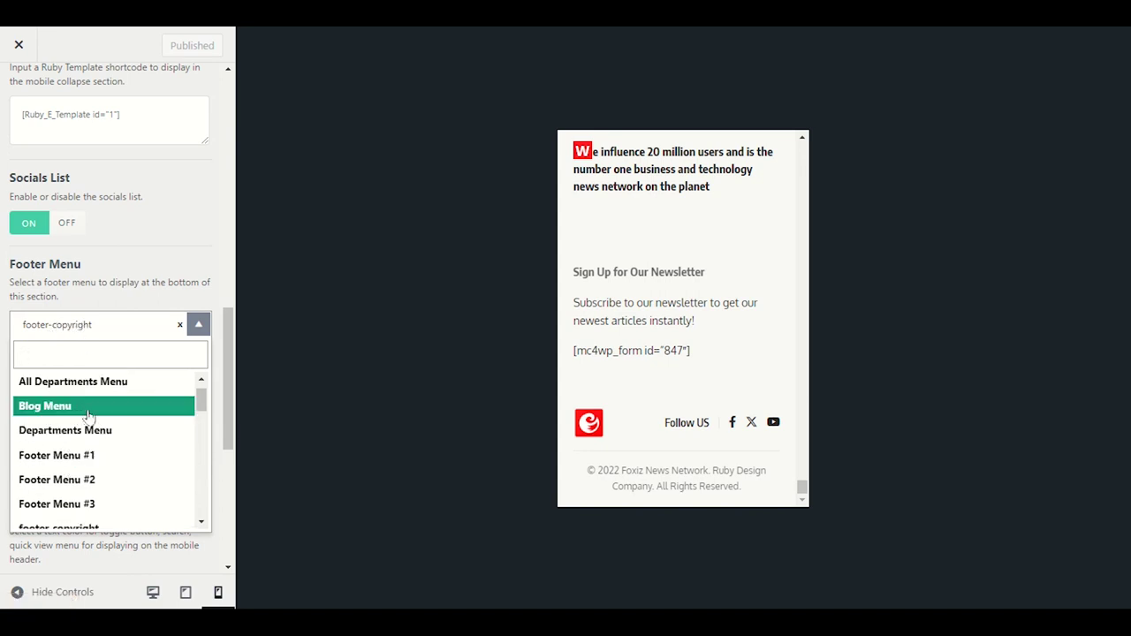
{"action": "scroll", "coordinate": [88, 416], "scroll_direction": "down", "scroll_amount": 3}
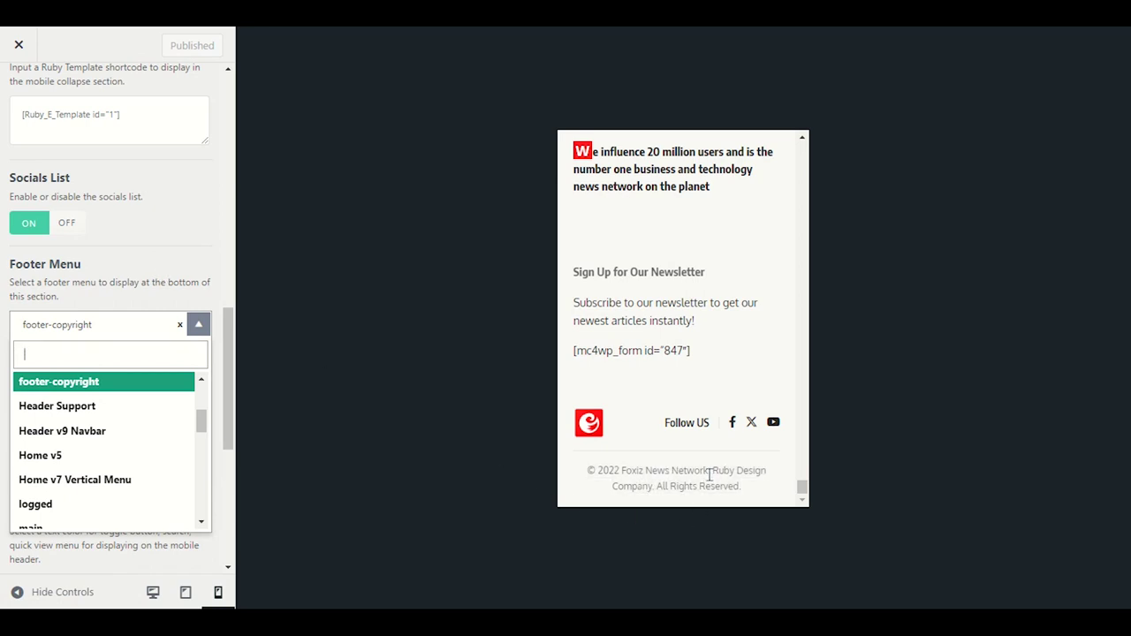
{"action": "left_click_drag", "start_coordinate": [739, 492], "coordinate": [590, 471]}
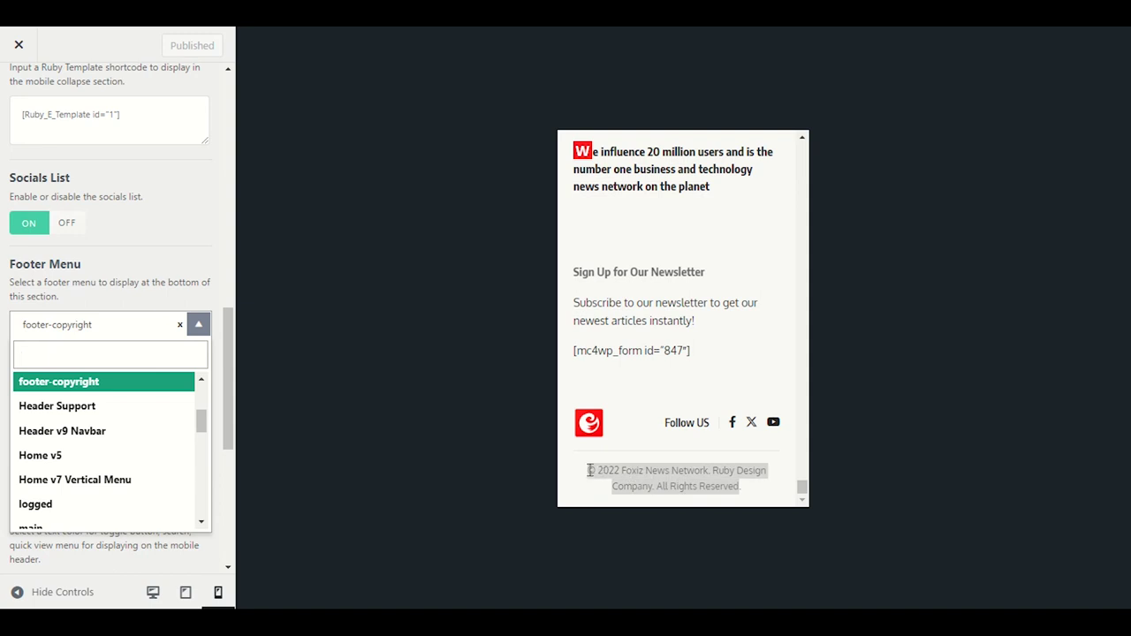
{"action": "left_click", "coordinate": [103, 324]}
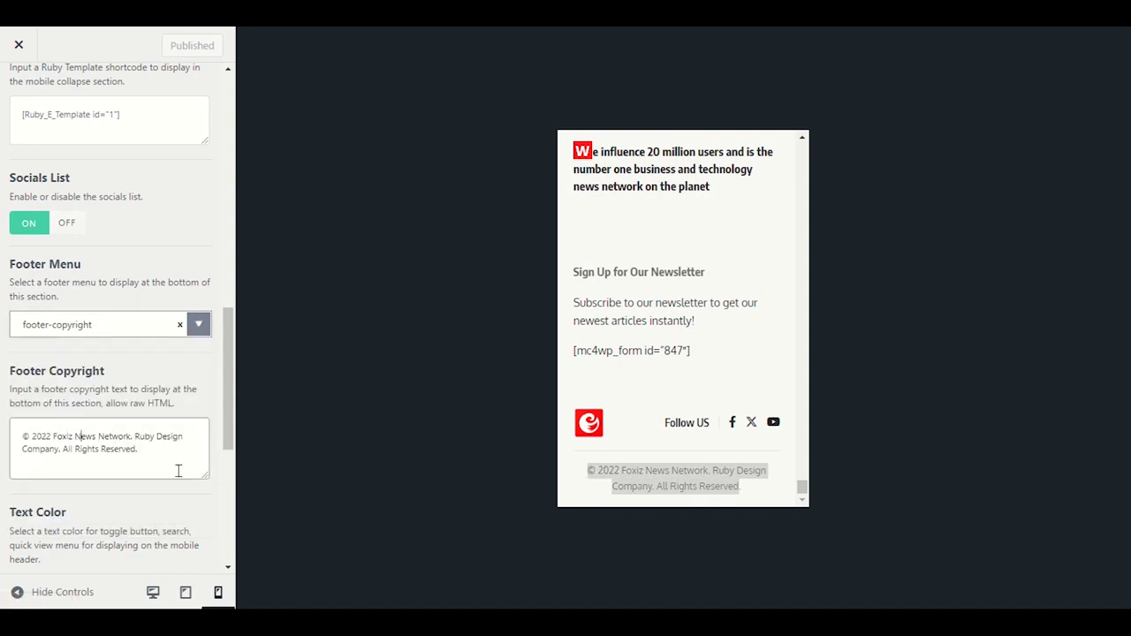
Examine the Footer Copyright text by highlighting it in its field, and look over the text color options below without changing anything
{"action": "left_click", "coordinate": [78, 437]}
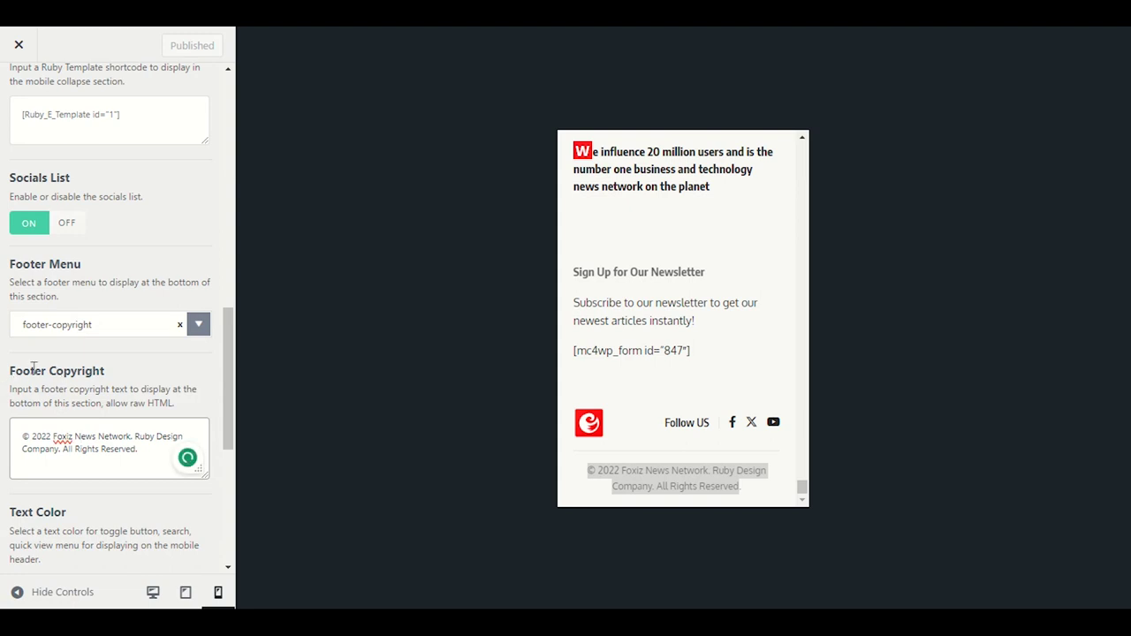
{"action": "left_click_drag", "start_coordinate": [142, 451], "coordinate": [60, 431]}
{"action": "scroll", "coordinate": [119, 358], "scroll_direction": "down", "scroll_amount": 2}
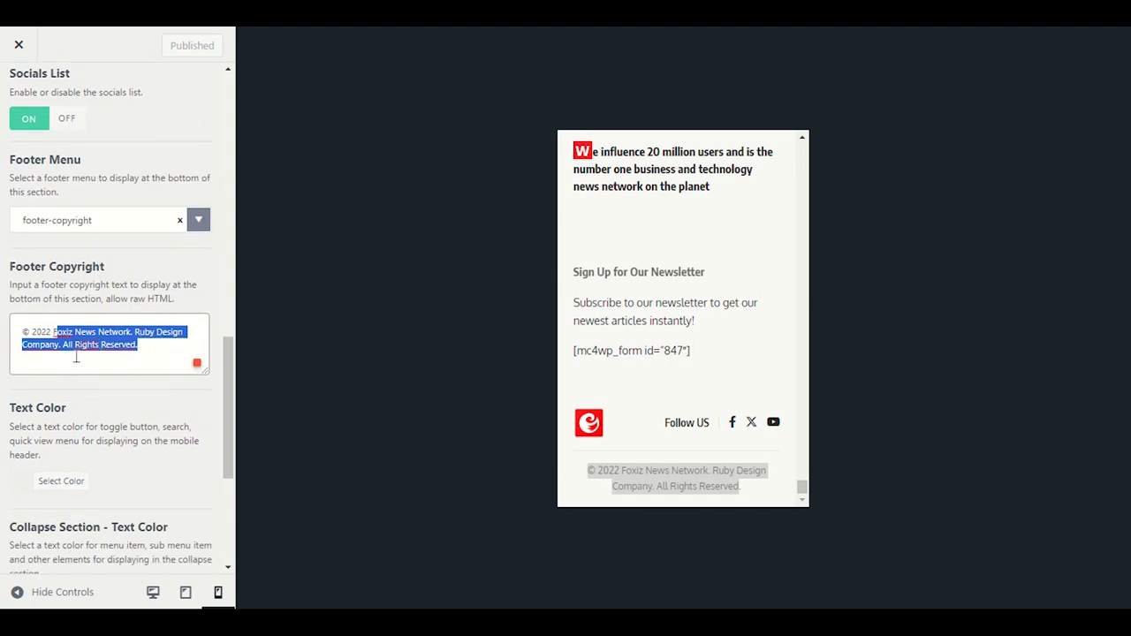
{"action": "left_click", "coordinate": [76, 347]}
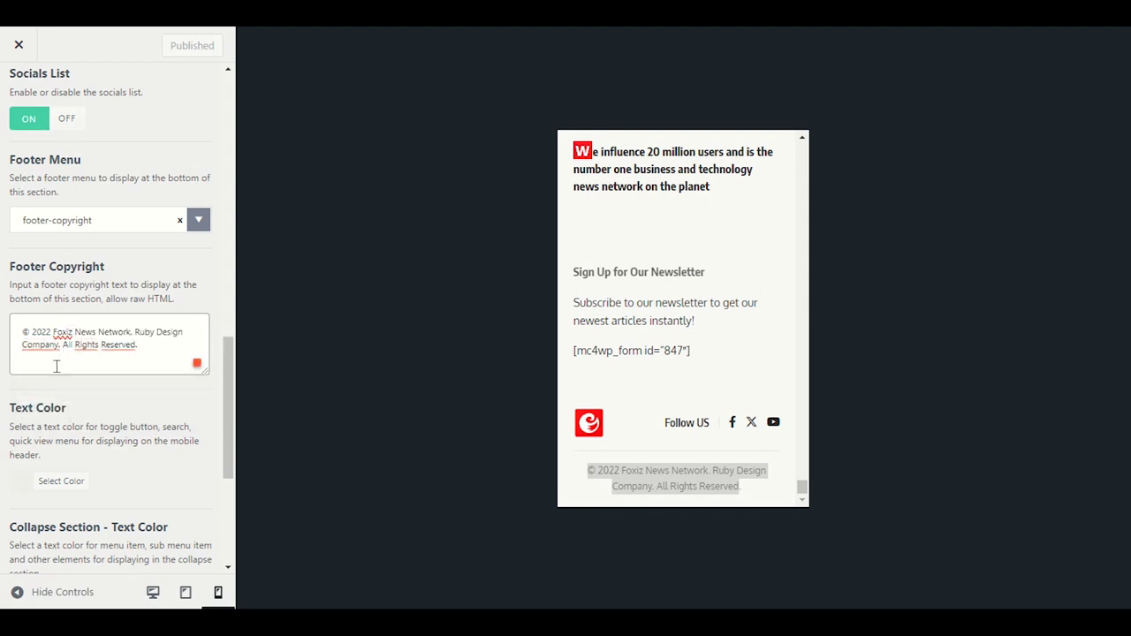
{"action": "scroll", "coordinate": [35, 453], "scroll_direction": "down", "scroll_amount": 2}
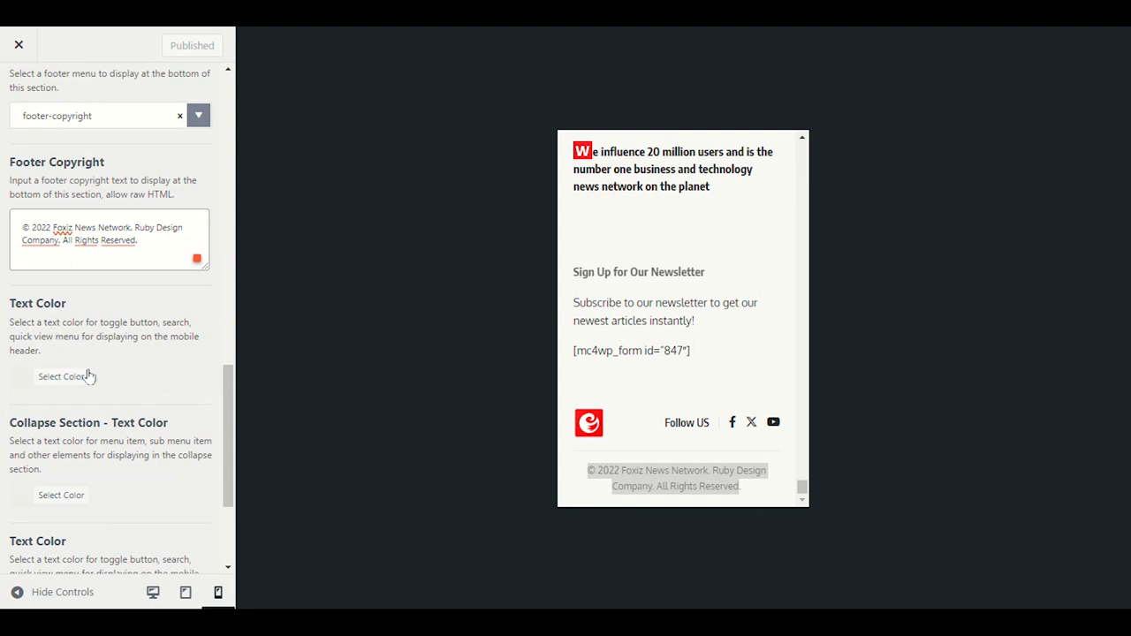
{"action": "left_click", "coordinate": [631, 402]}
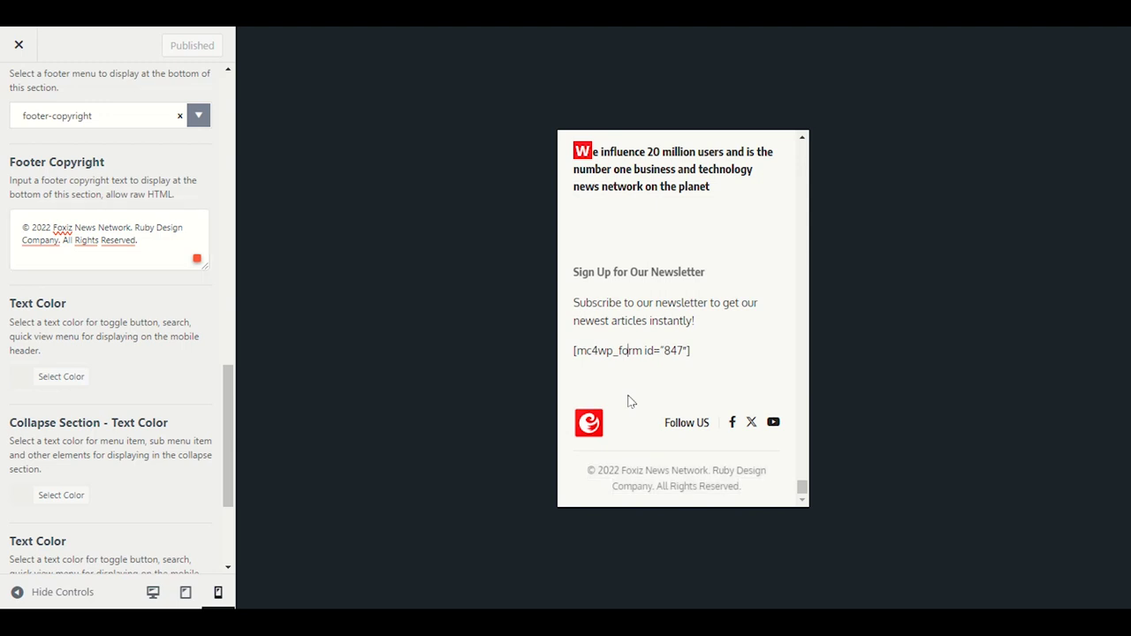
Set the mobile header text color to #000000, publish the change and check the header in the preview
{"action": "left_click", "coordinate": [20, 382]}
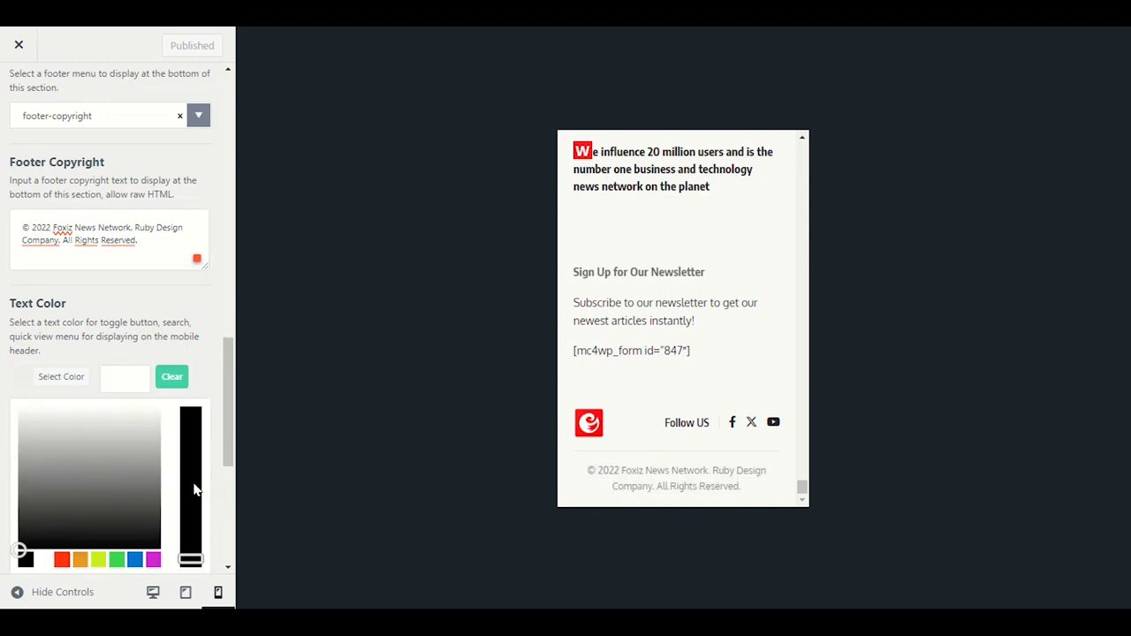
{"action": "left_click_drag", "start_coordinate": [197, 440], "coordinate": [195, 399]}
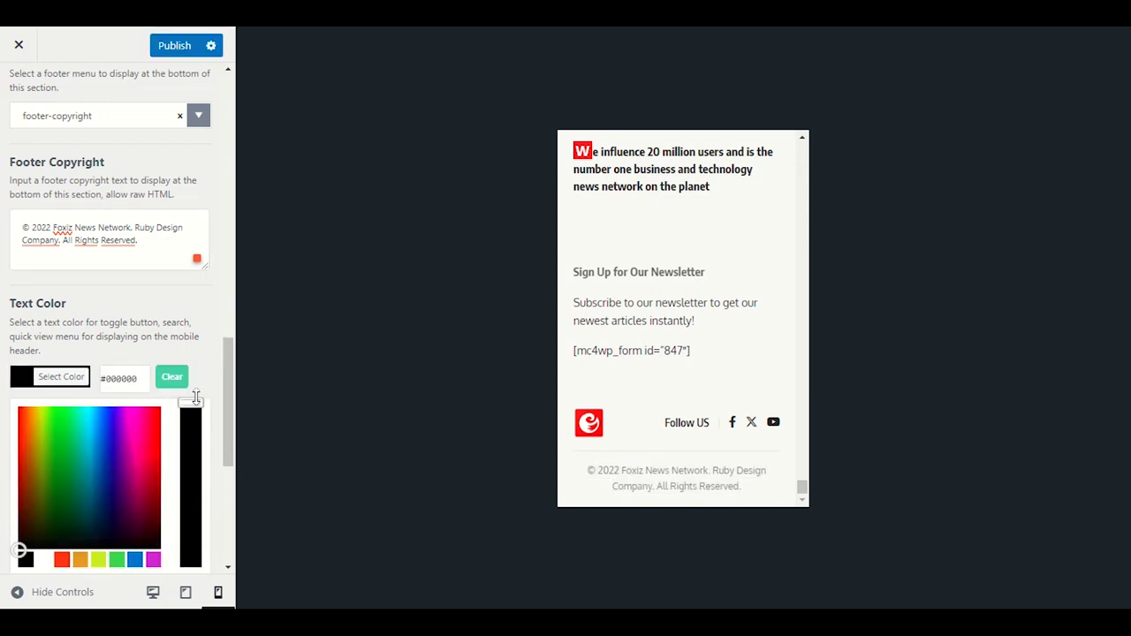
{"action": "left_click", "coordinate": [171, 311]}
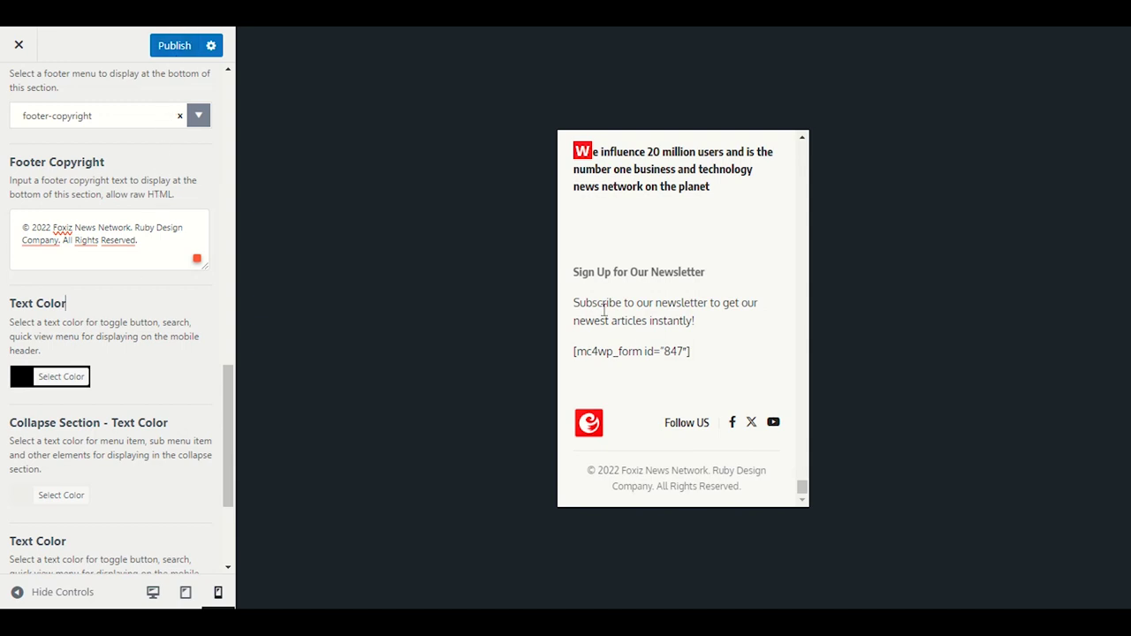
{"action": "scroll", "coordinate": [642, 351], "scroll_direction": "up", "scroll_amount": 3}
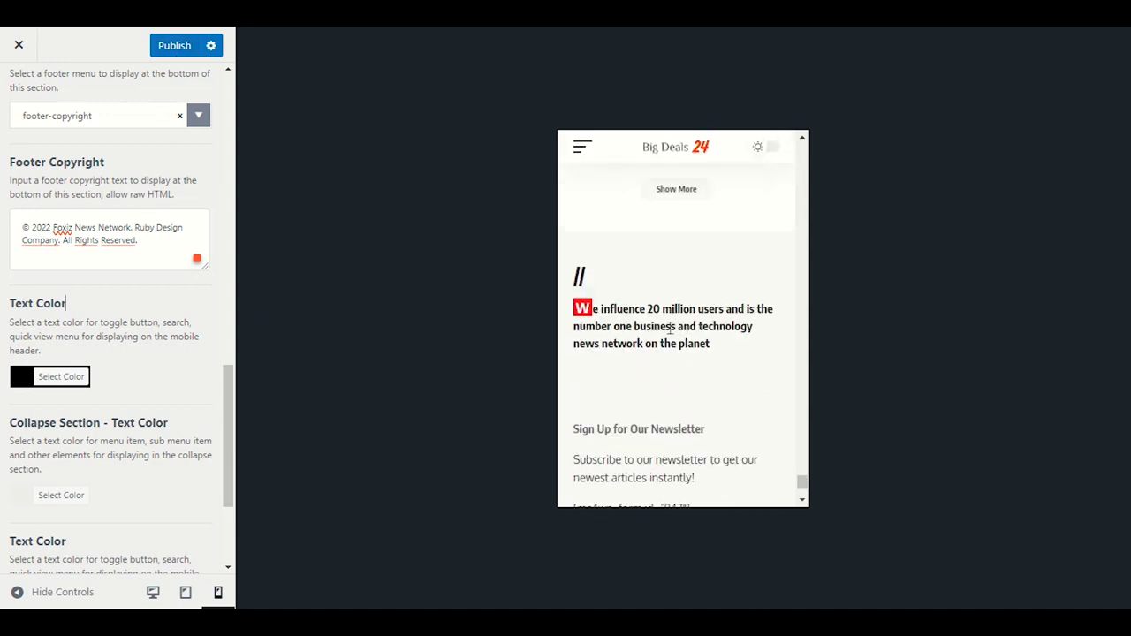
{"action": "left_click", "coordinate": [180, 45]}
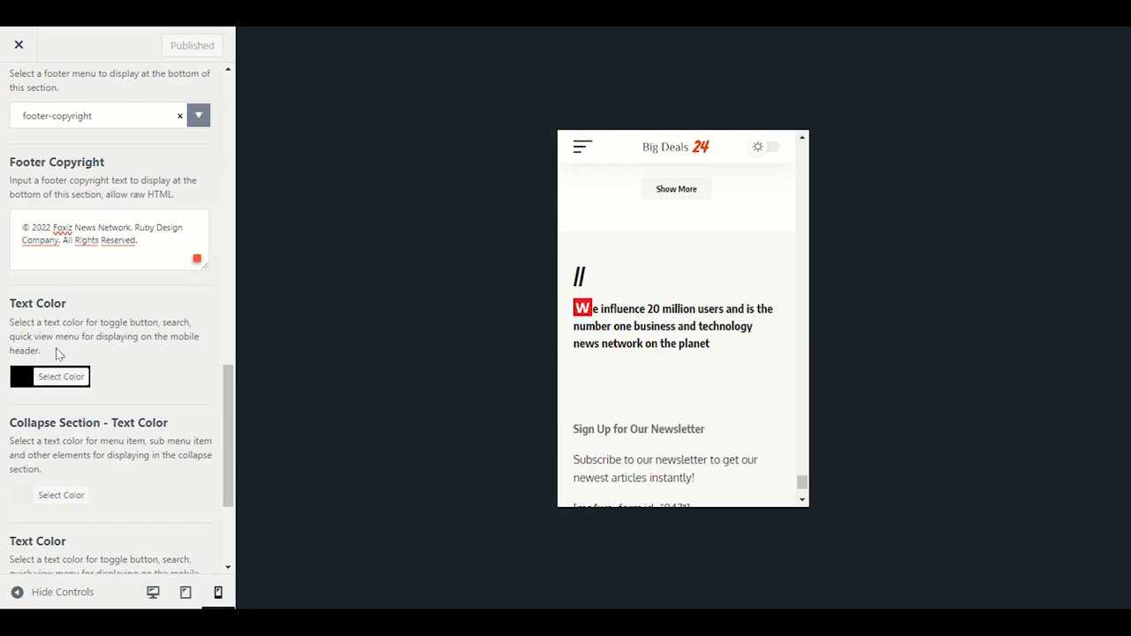
{"action": "scroll", "coordinate": [629, 374], "scroll_direction": "up", "scroll_amount": 10}
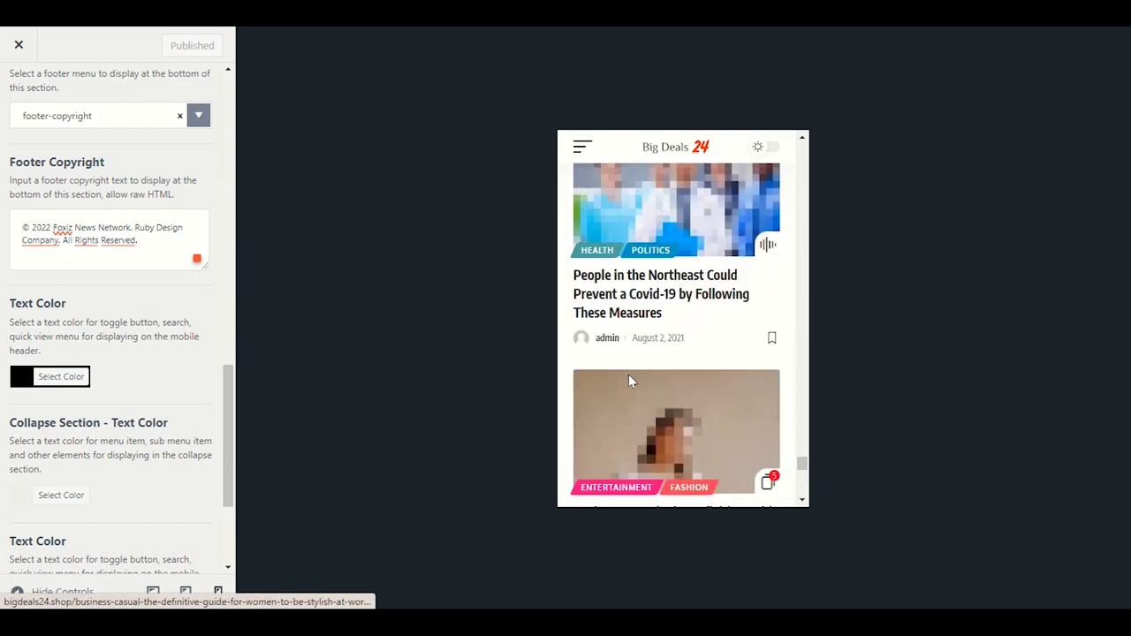
Check the header, its menu toggle and the page footer in the mobile preview, and look over the remaining mobile header text color settings
{"action": "left_click_drag", "start_coordinate": [802, 455], "coordinate": [801, 142]}
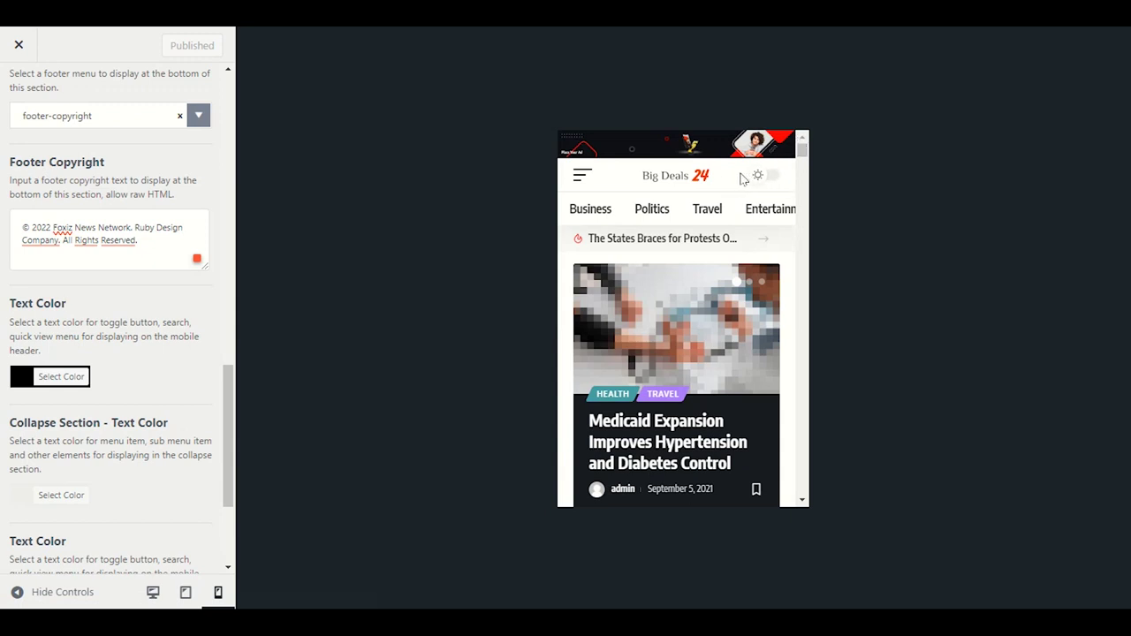
{"action": "left_click", "coordinate": [583, 183]}
{"action": "left_click", "coordinate": [582, 181]}
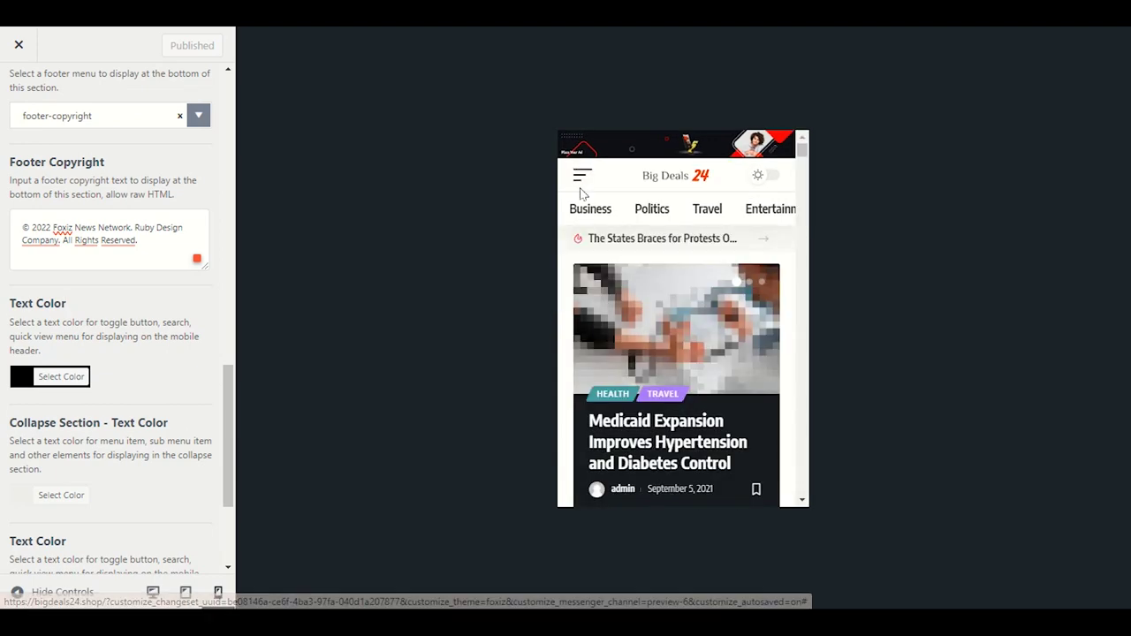
{"action": "left_click_drag", "start_coordinate": [802, 152], "coordinate": [822, 498]}
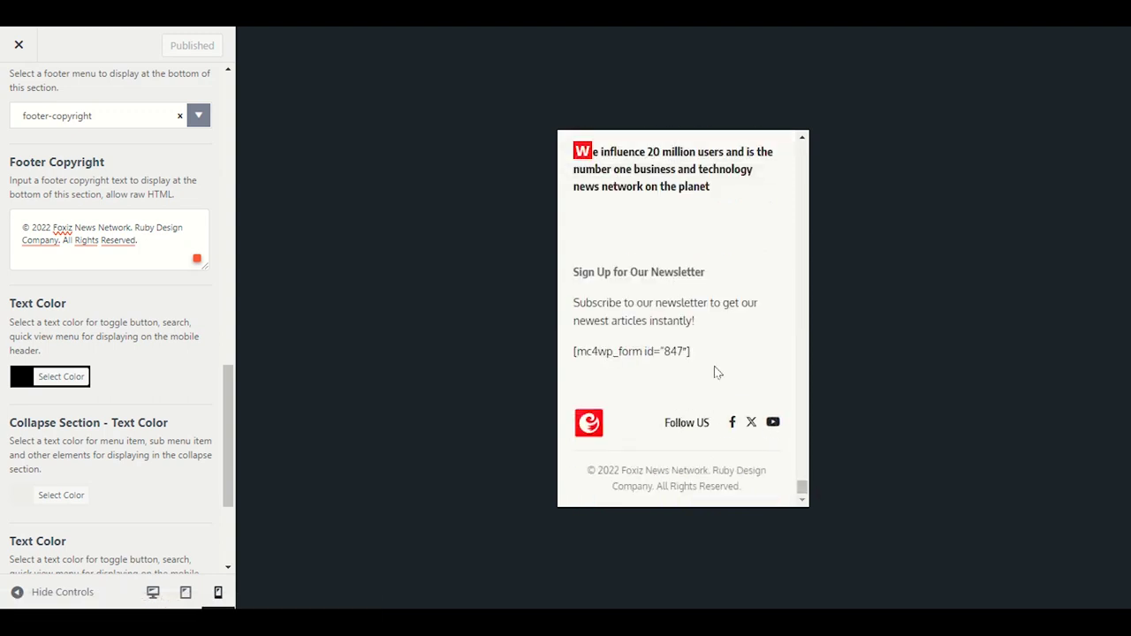
{"action": "scroll", "coordinate": [121, 381], "scroll_direction": "down", "scroll_amount": 3}
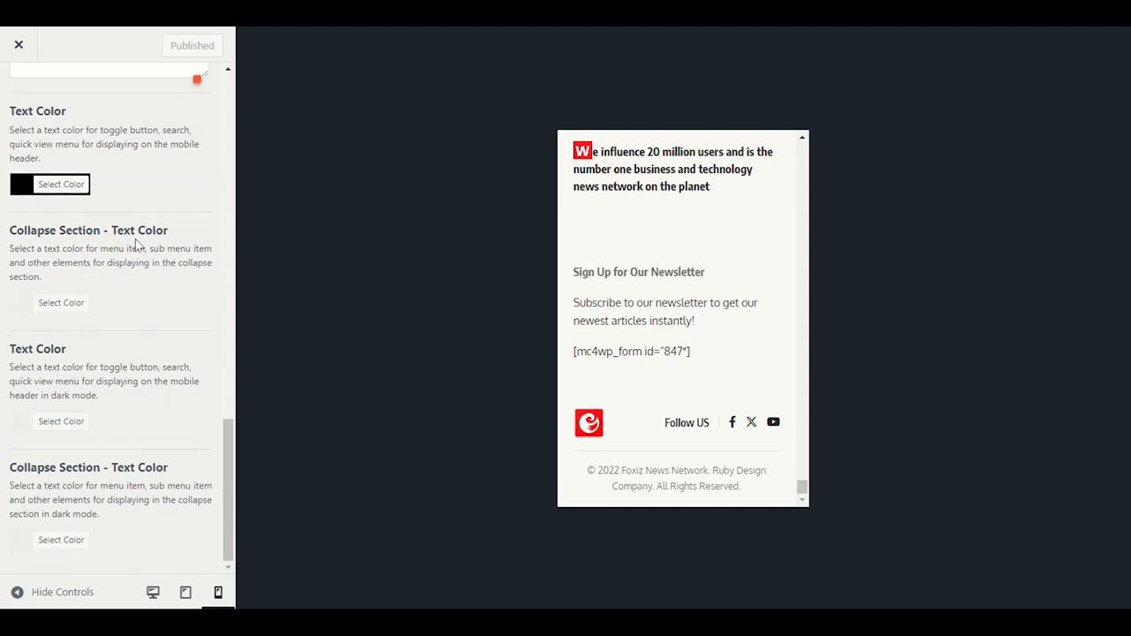
{"action": "scroll", "coordinate": [101, 425], "scroll_direction": "up", "scroll_amount": 20}
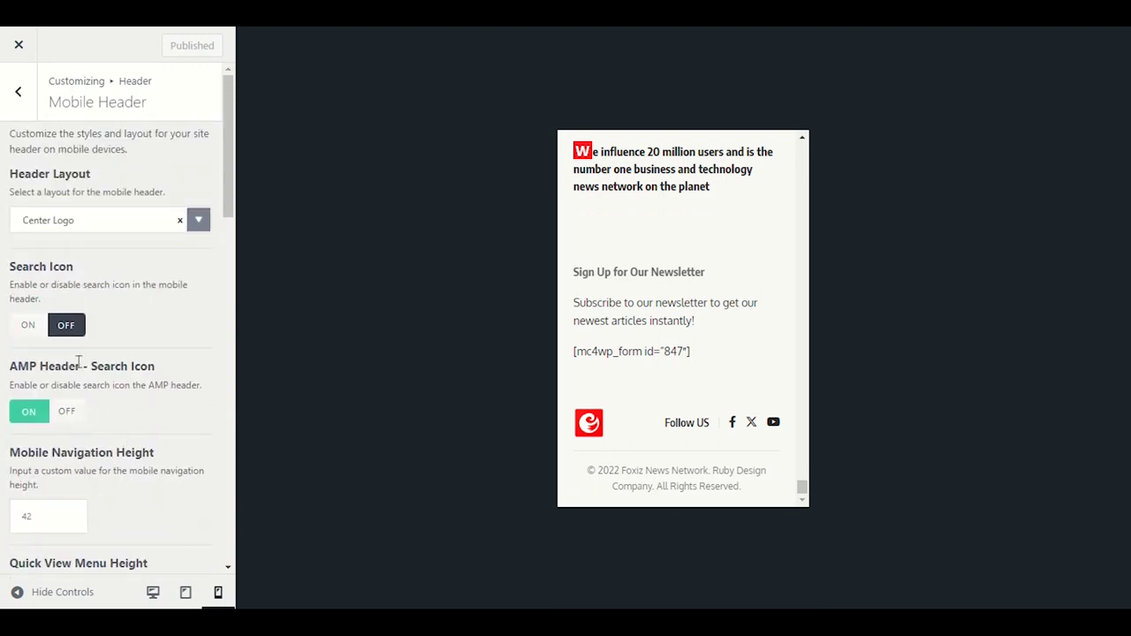
{"action": "scroll", "coordinate": [681, 387], "scroll_direction": "up", "scroll_amount": 10}
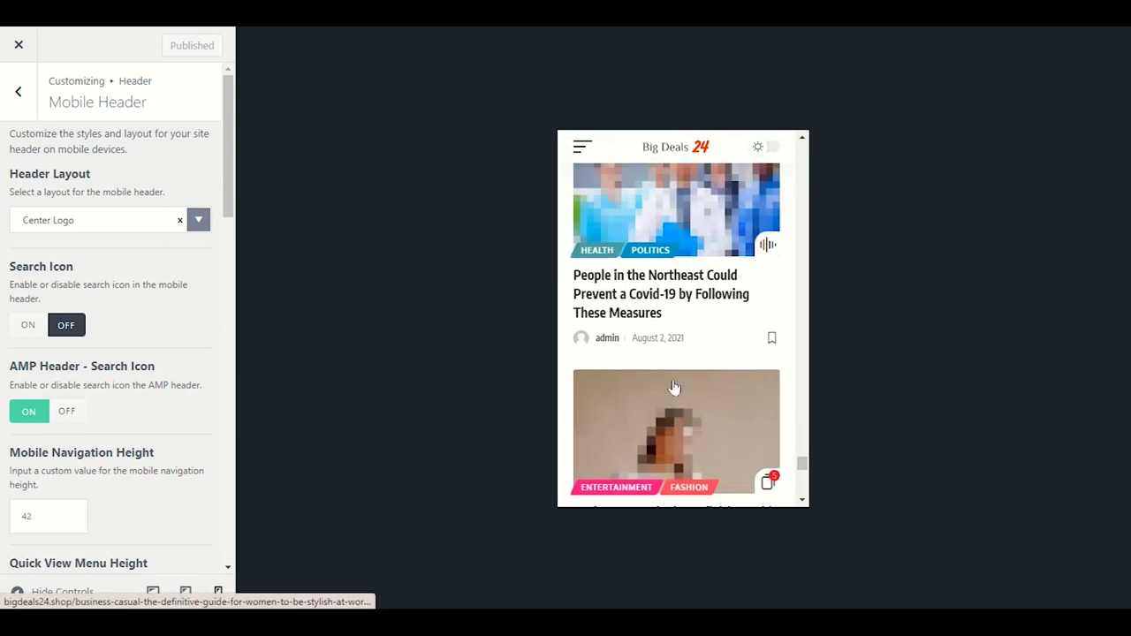
{"action": "scroll", "coordinate": [673, 386], "scroll_direction": "down", "scroll_amount": 8}
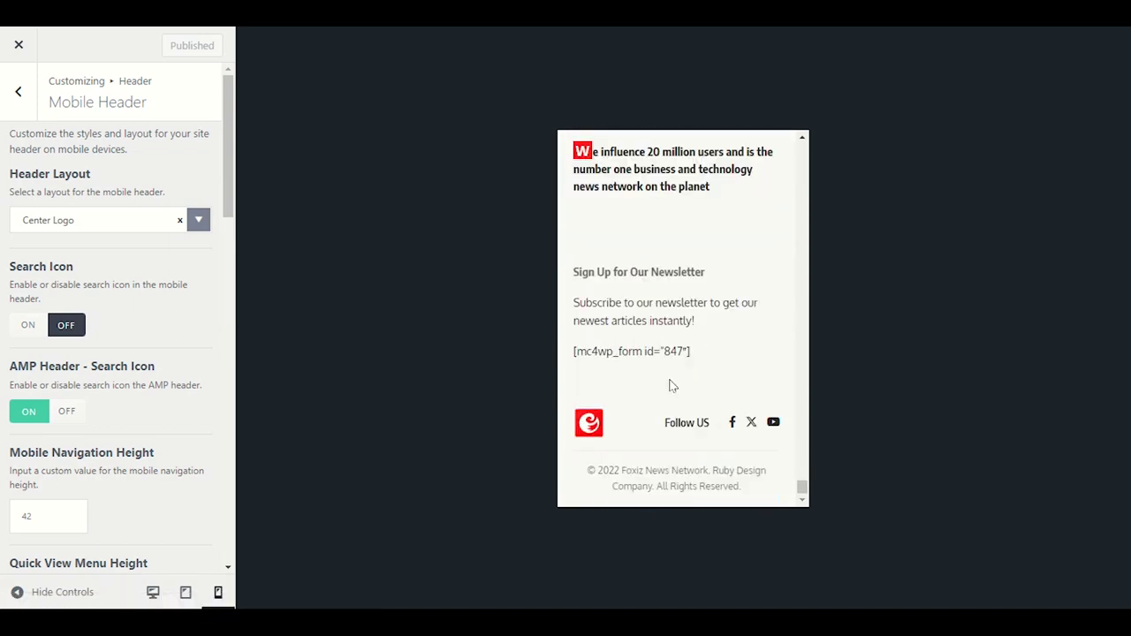
Examine the header's More Menu Item settings and compare them with the More dropdown in the desktop preview
{"action": "left_click", "coordinate": [19, 95]}
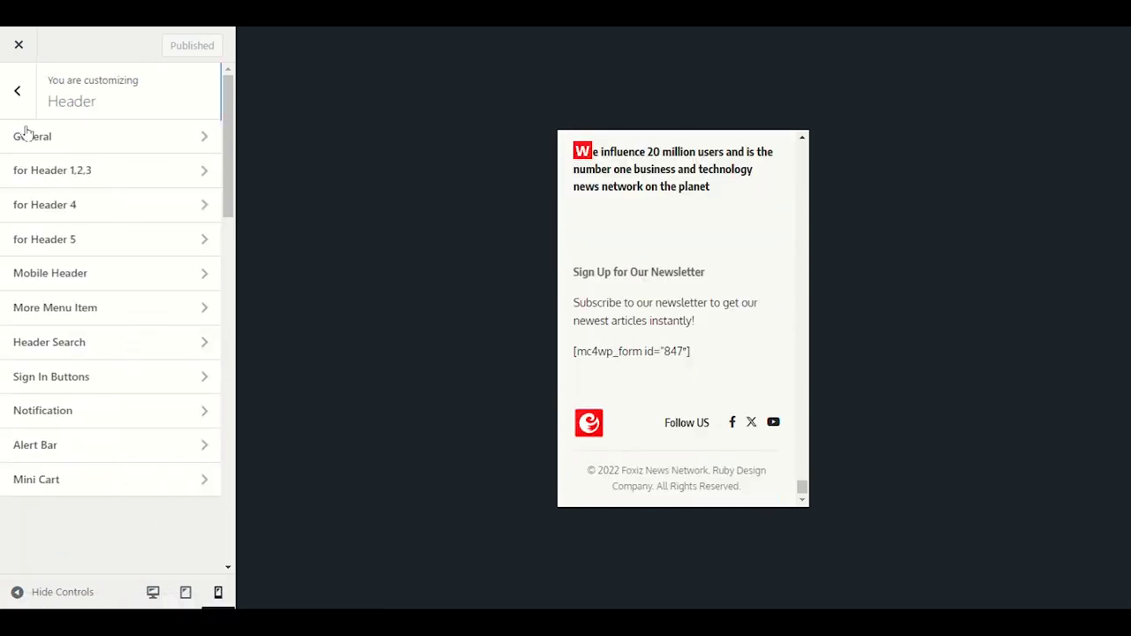
{"action": "left_click", "coordinate": [53, 309]}
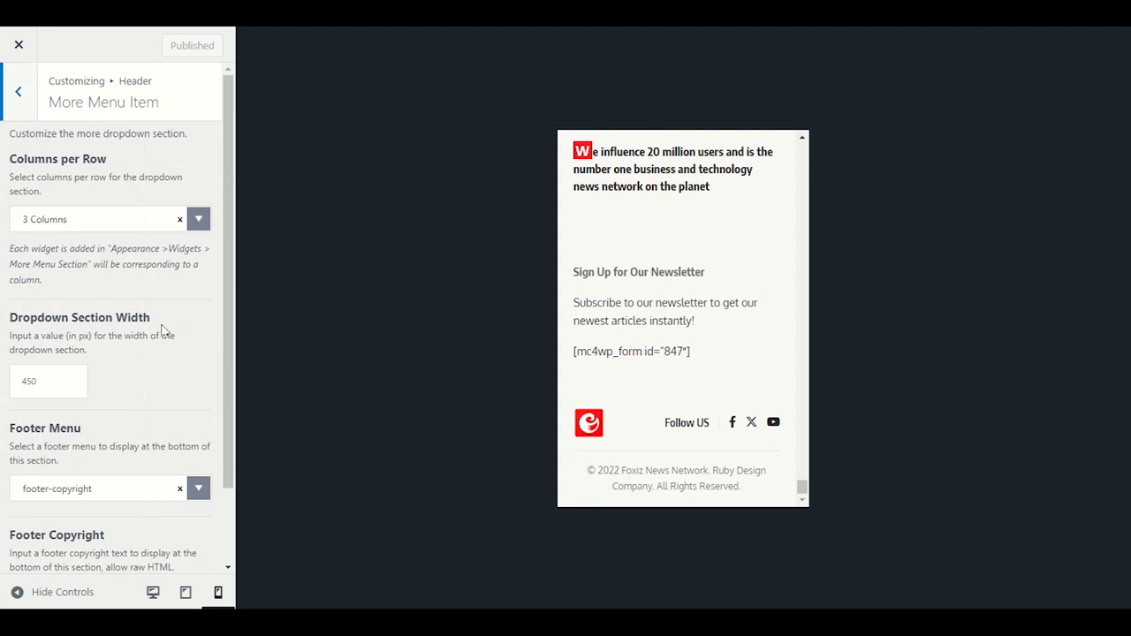
{"action": "left_click", "coordinate": [152, 597]}
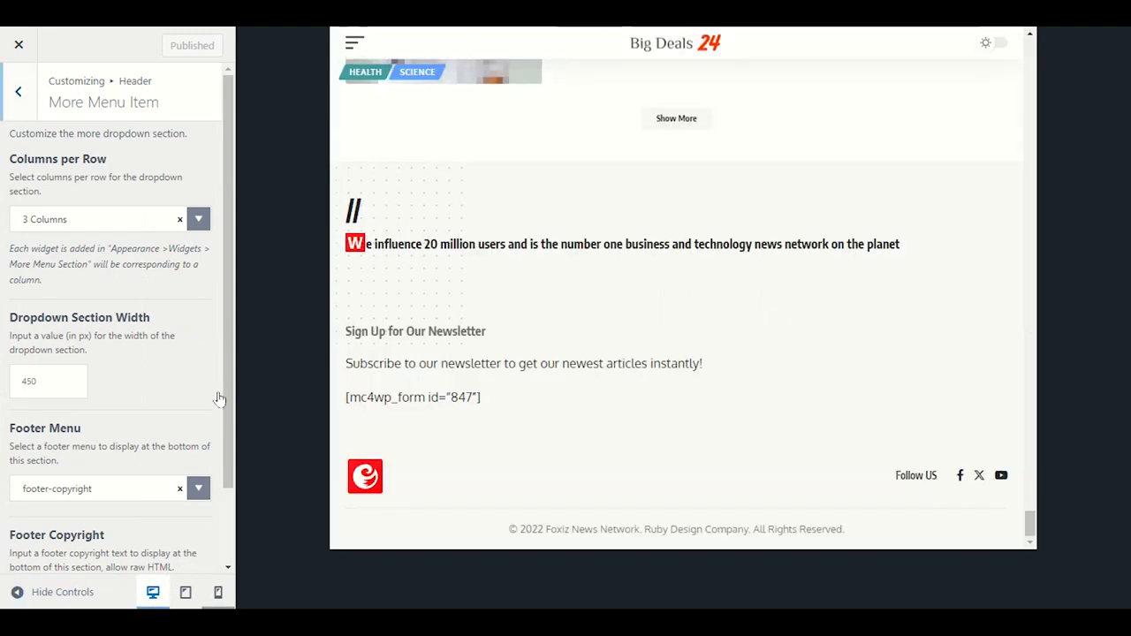
{"action": "scroll", "coordinate": [699, 407], "scroll_direction": "up", "scroll_amount": 15}
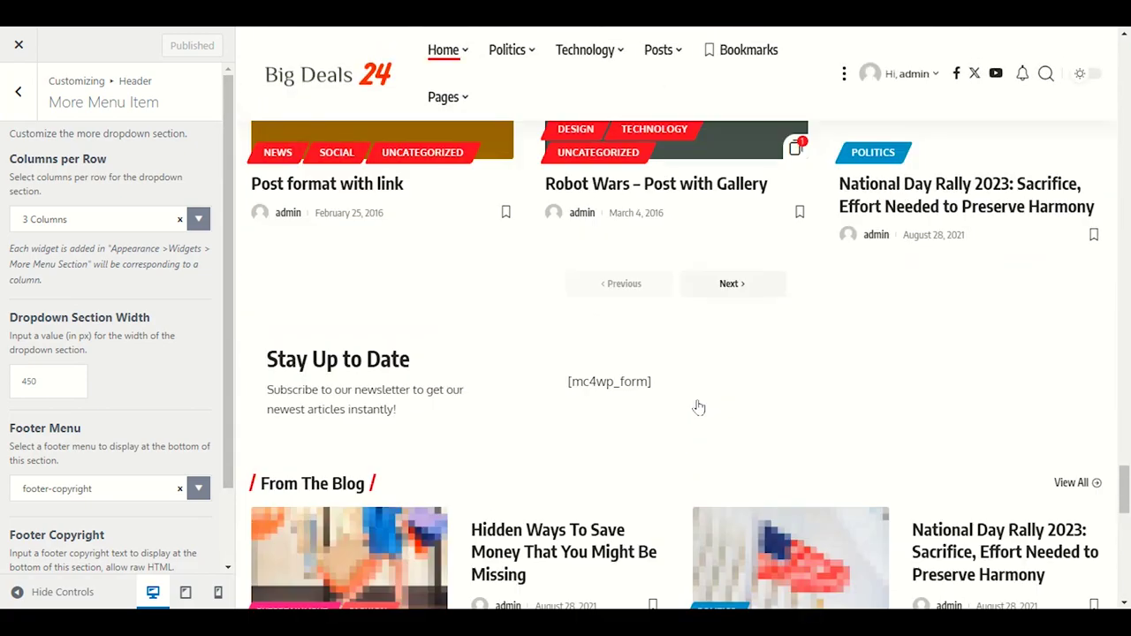
{"action": "scroll", "coordinate": [698, 402], "scroll_direction": "up", "scroll_amount": 10}
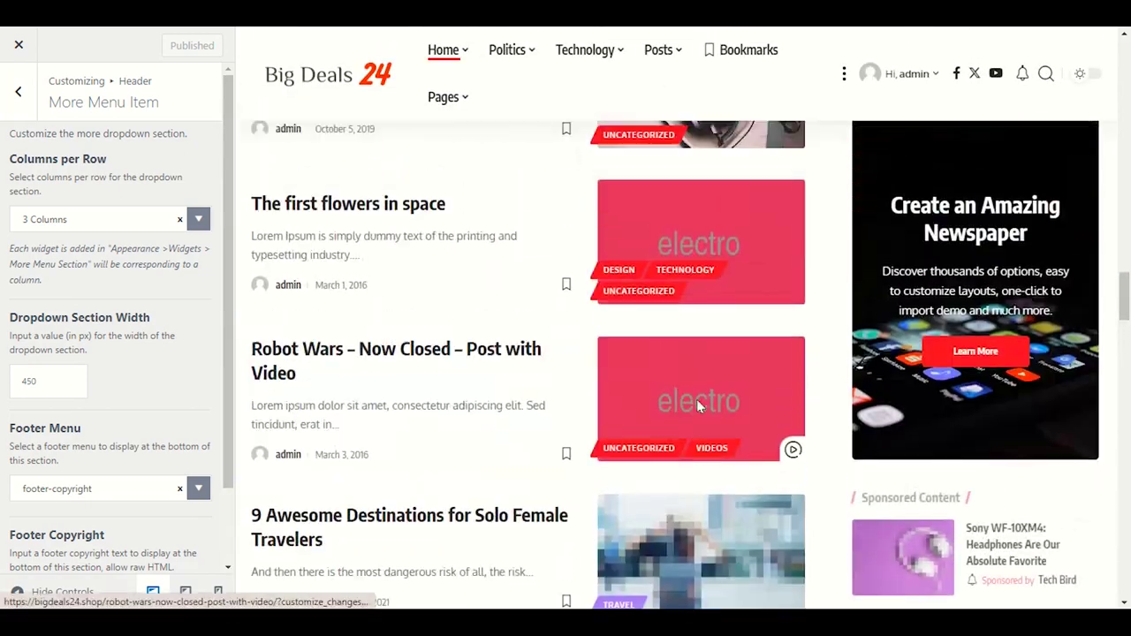
{"action": "left_click_drag", "start_coordinate": [1119, 260], "coordinate": [1121, 40]}
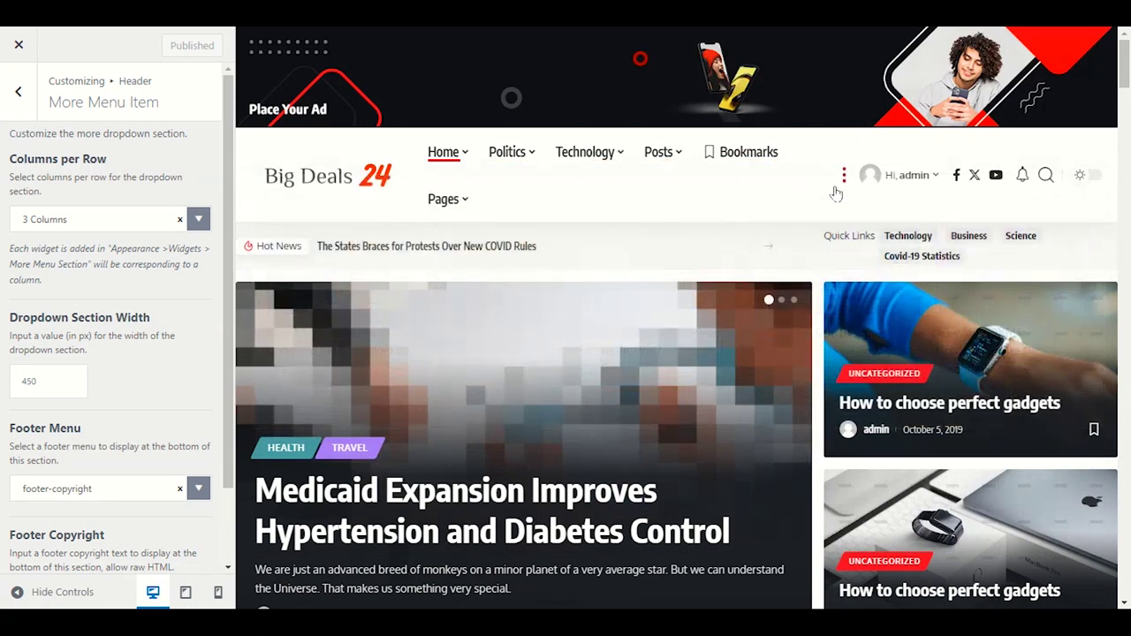
{"action": "mouse_move", "coordinate": [845, 180]}
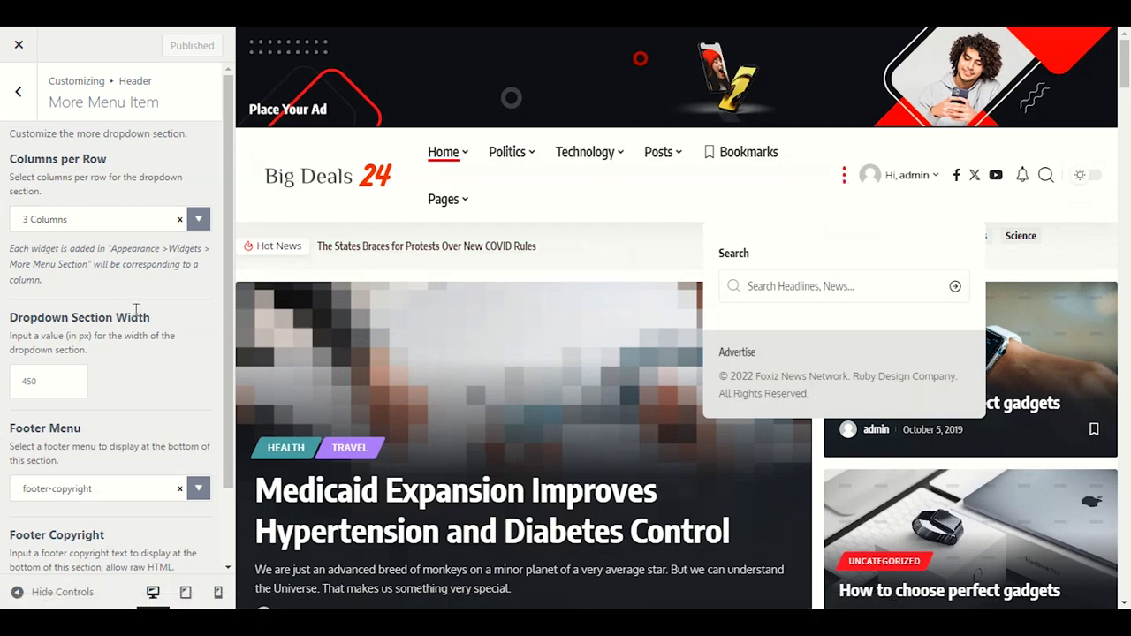
{"action": "scroll", "coordinate": [138, 313], "scroll_direction": "down", "scroll_amount": 2}
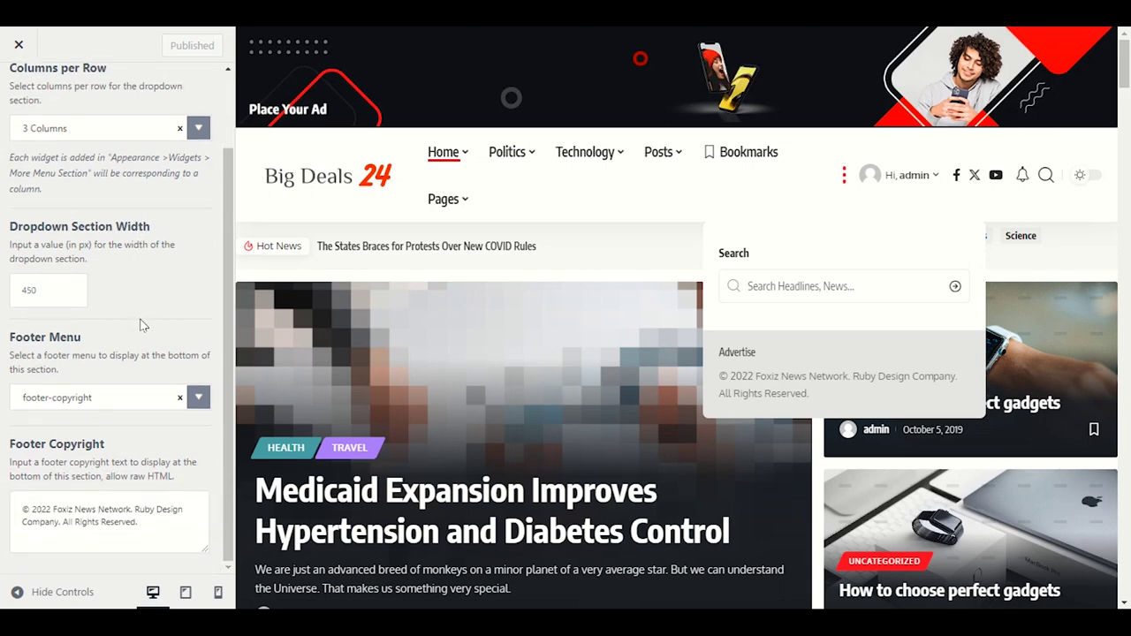
{"action": "scroll", "coordinate": [141, 325], "scroll_direction": "up", "scroll_amount": 2}
Turn off the Header Search Icon in the Header Search settings
{"action": "left_click", "coordinate": [18, 92]}
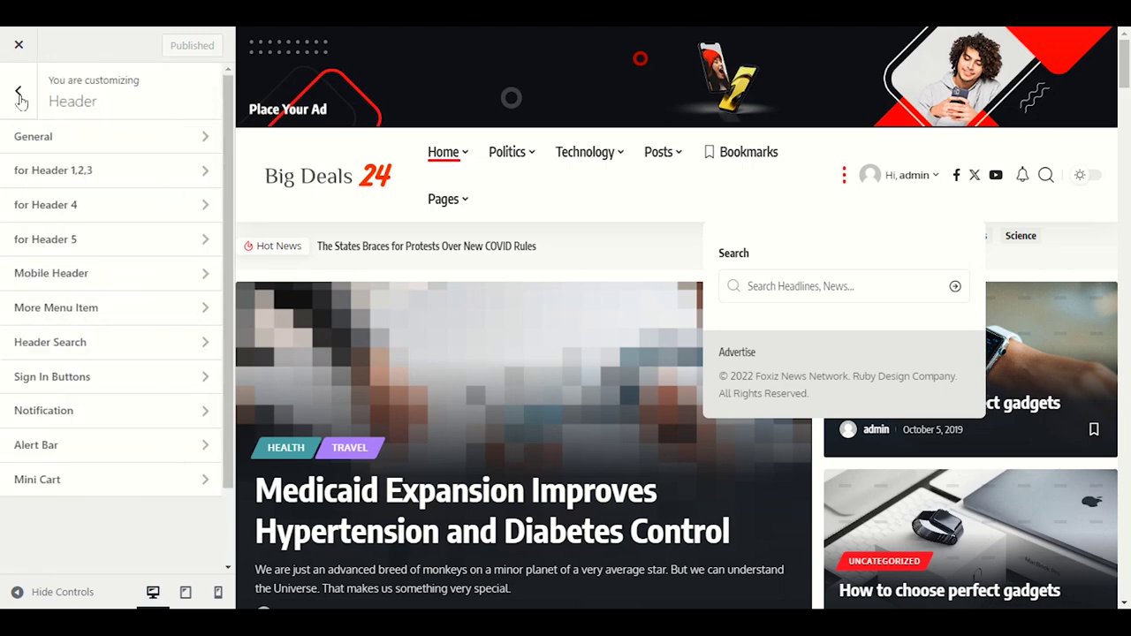
{"action": "left_click", "coordinate": [76, 350]}
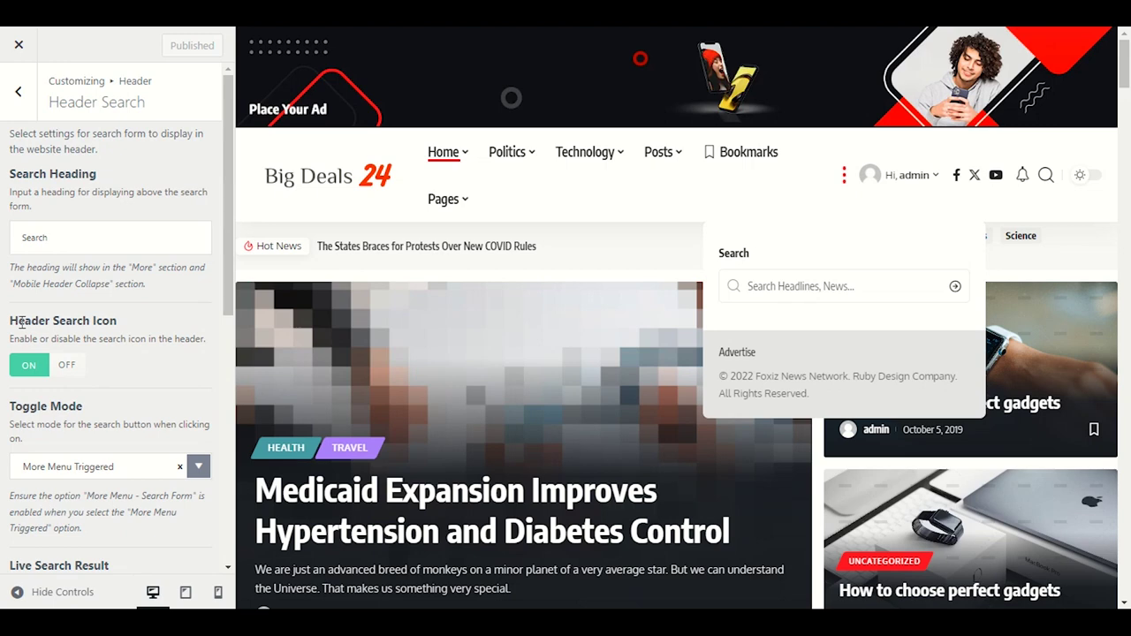
{"action": "left_click", "coordinate": [84, 367]}
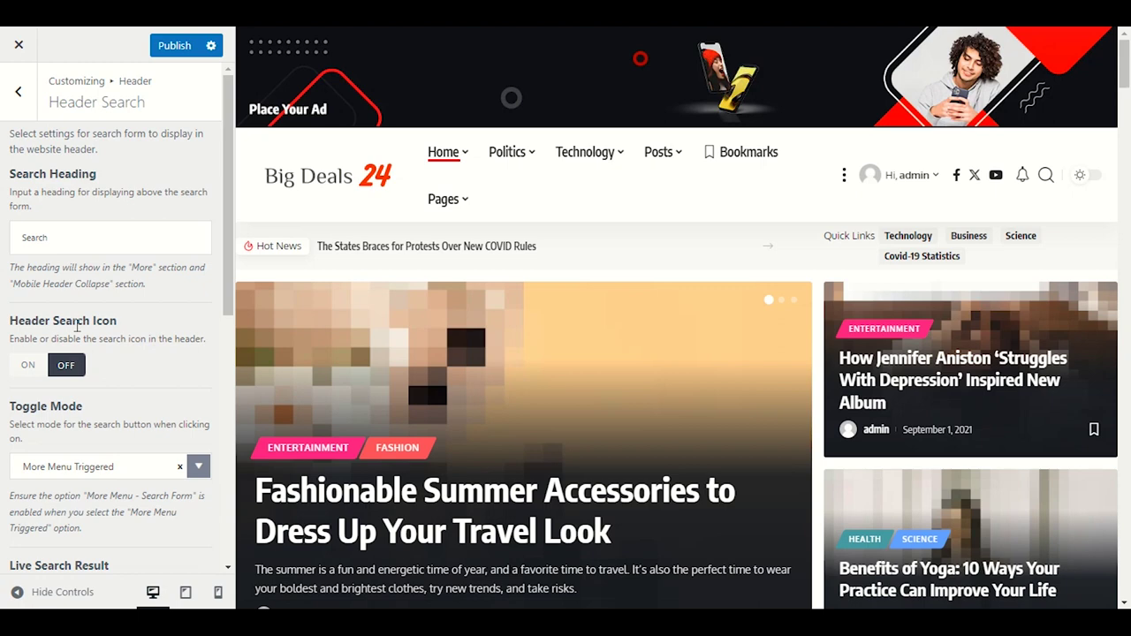
Review the Toggle Mode and Live Search Result settings, and test the header search form in the preview with "to", clearing it again
{"action": "scroll", "coordinate": [84, 336], "scroll_direction": "down", "scroll_amount": 5}
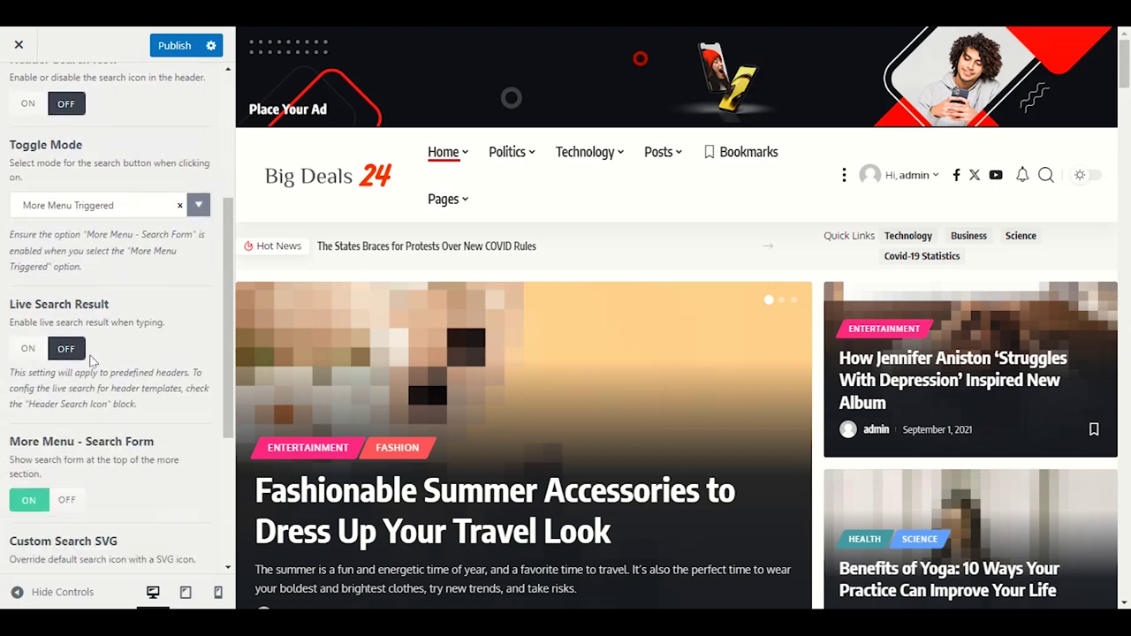
{"action": "scroll", "coordinate": [88, 358], "scroll_direction": "up", "scroll_amount": 1}
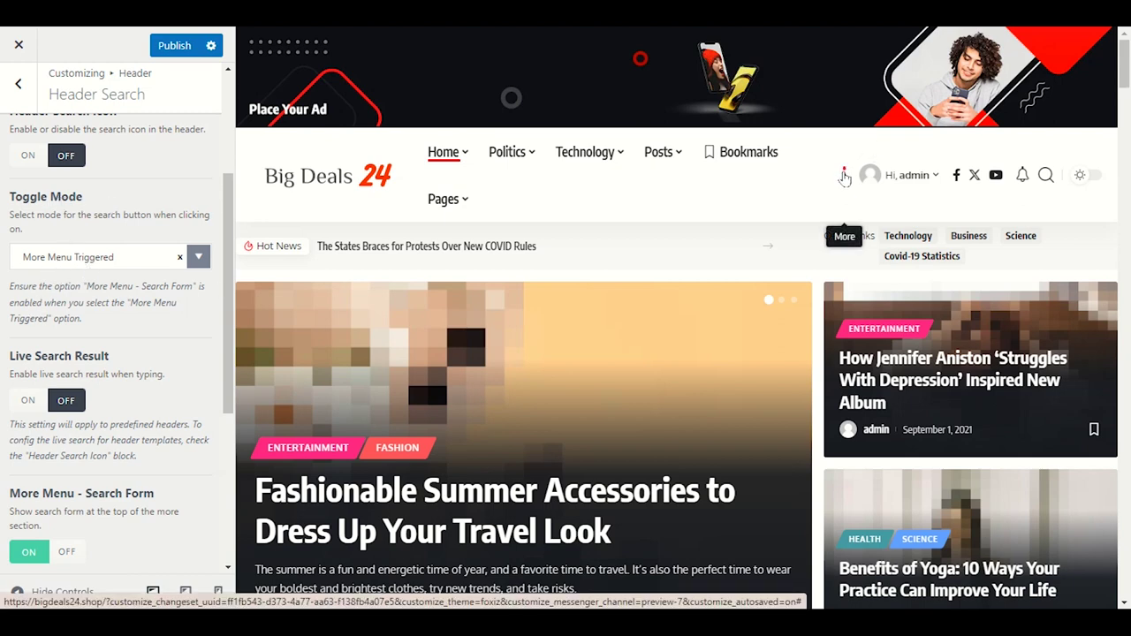
{"action": "scroll", "coordinate": [132, 320], "scroll_direction": "down", "scroll_amount": 1}
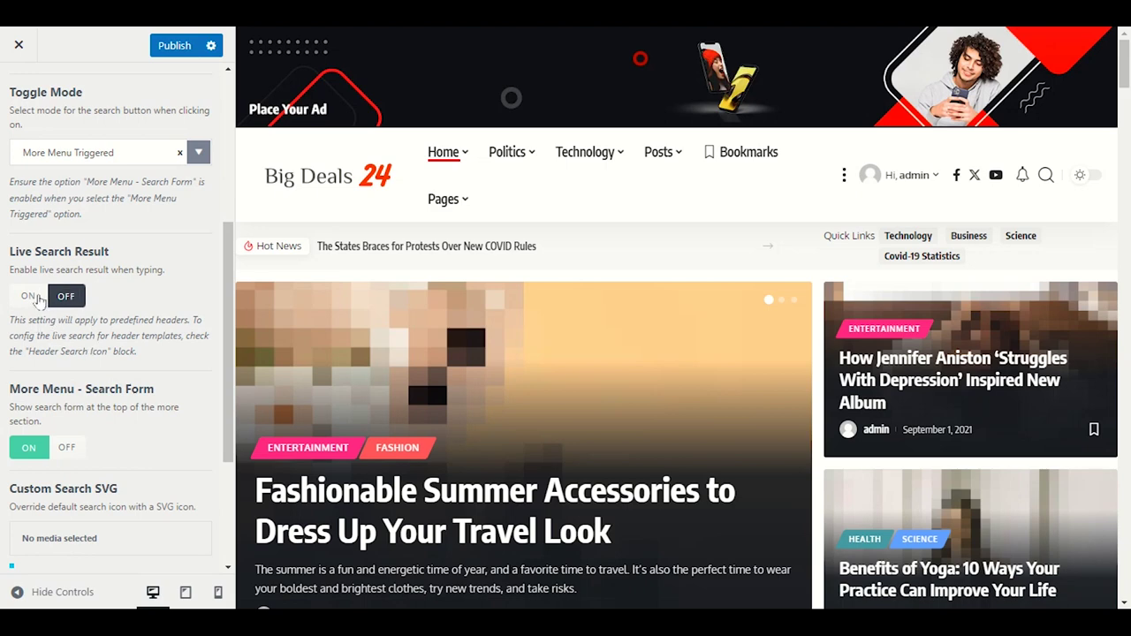
{"action": "left_click", "coordinate": [1046, 177]}
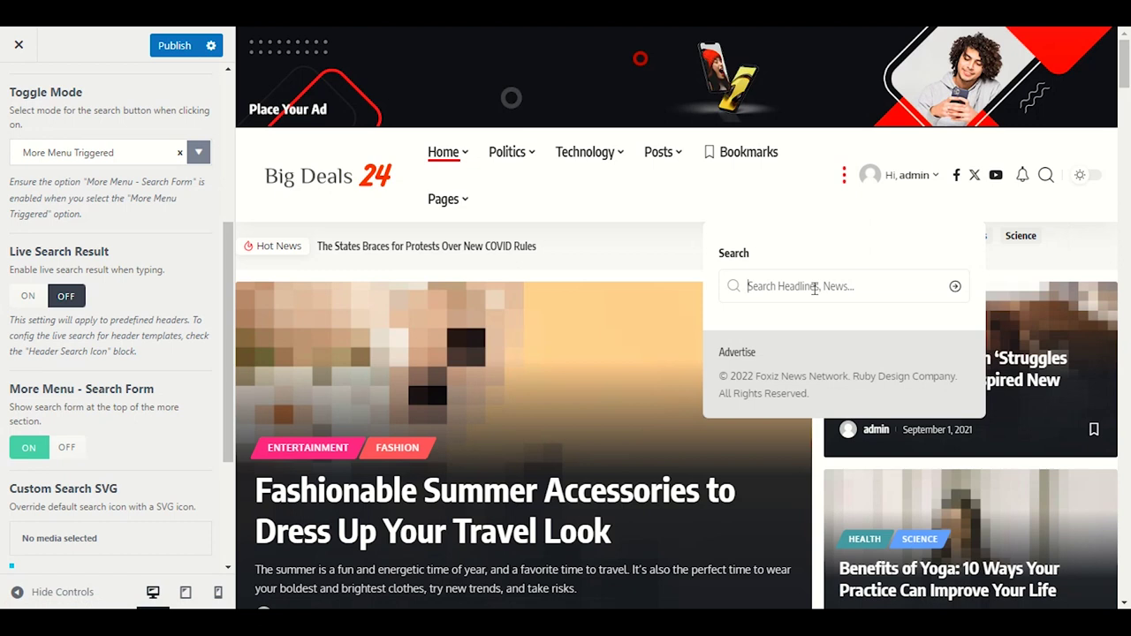
{"action": "type", "text": "to"}
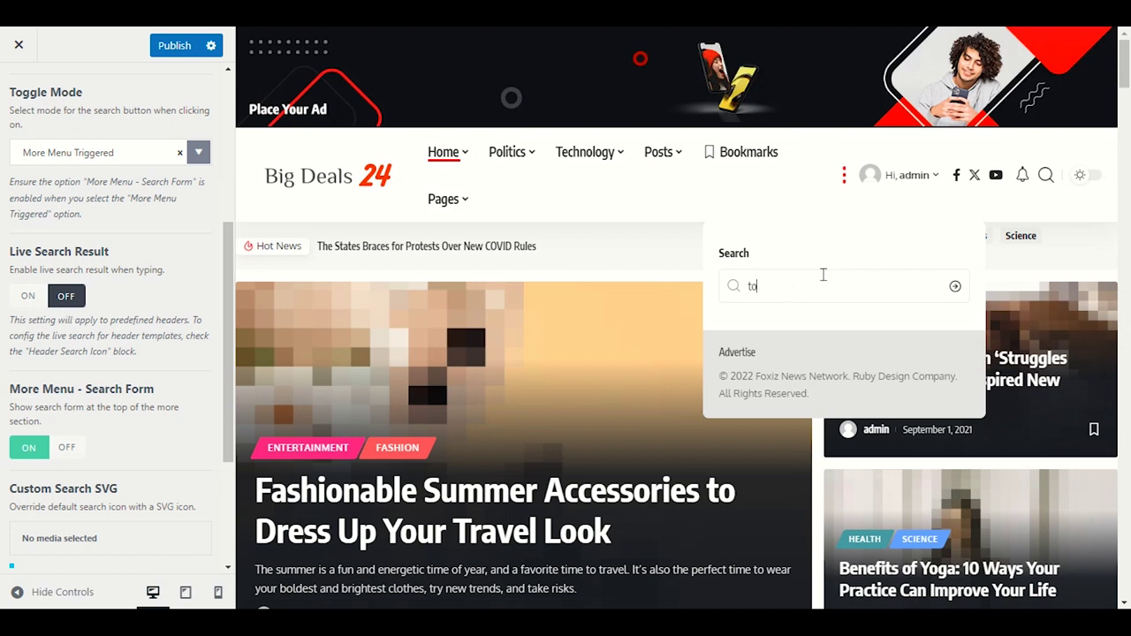
{"action": "key", "text": "BackSpace"}
{"action": "key", "text": "BackSpace"}
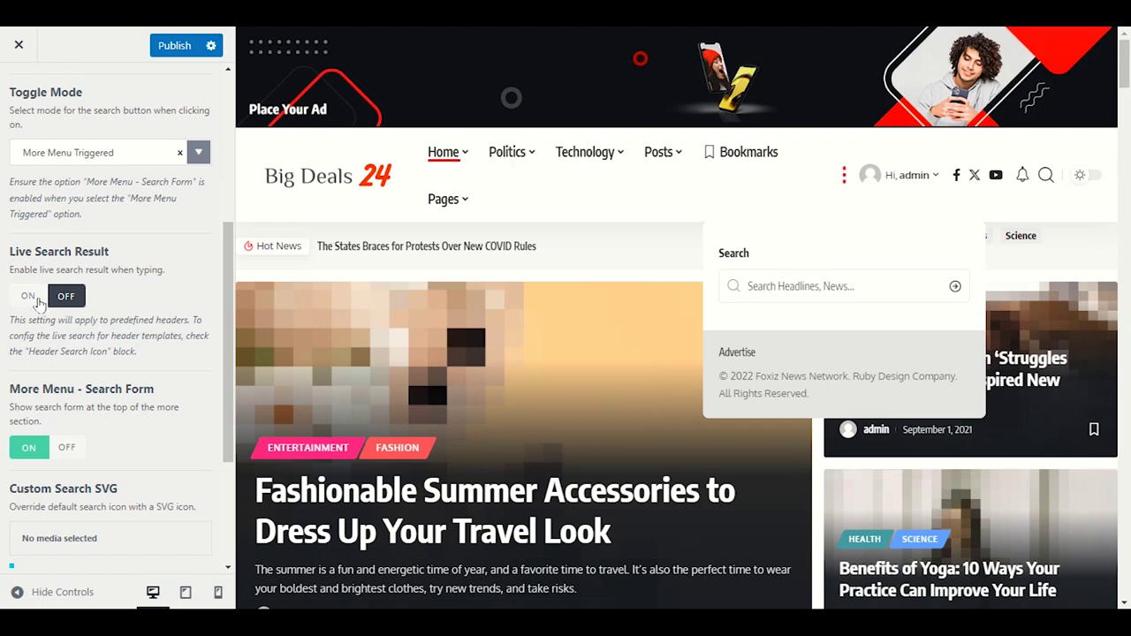
Turn off the search form in the More menu and publish the header search changes
{"action": "scroll", "coordinate": [160, 415], "scroll_direction": "down", "scroll_amount": 2}
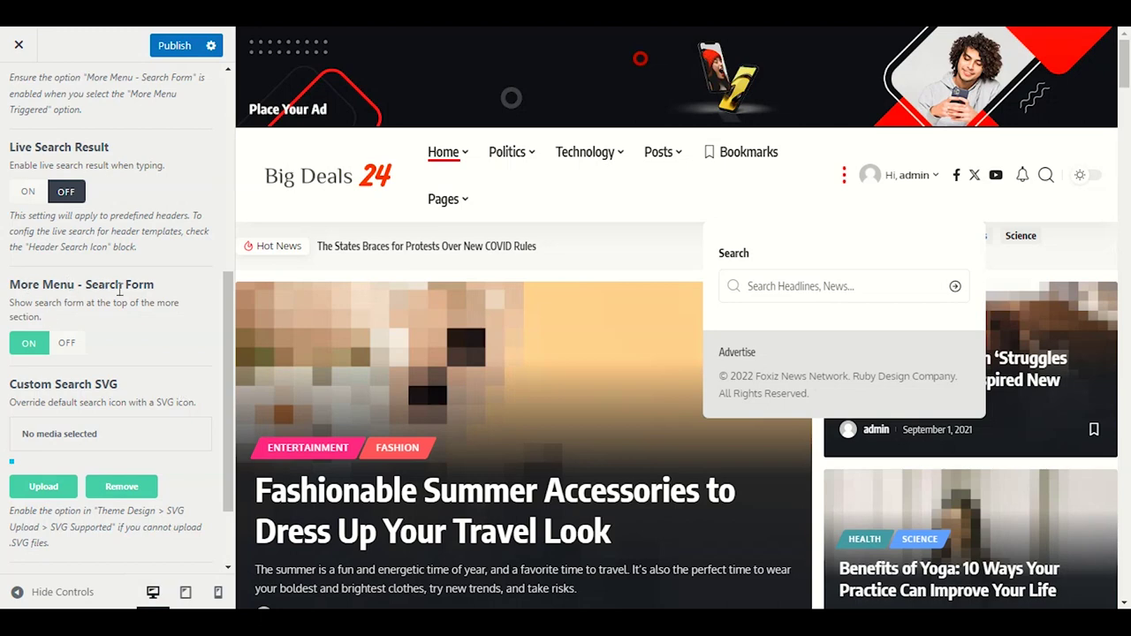
{"action": "left_click", "coordinate": [845, 184]}
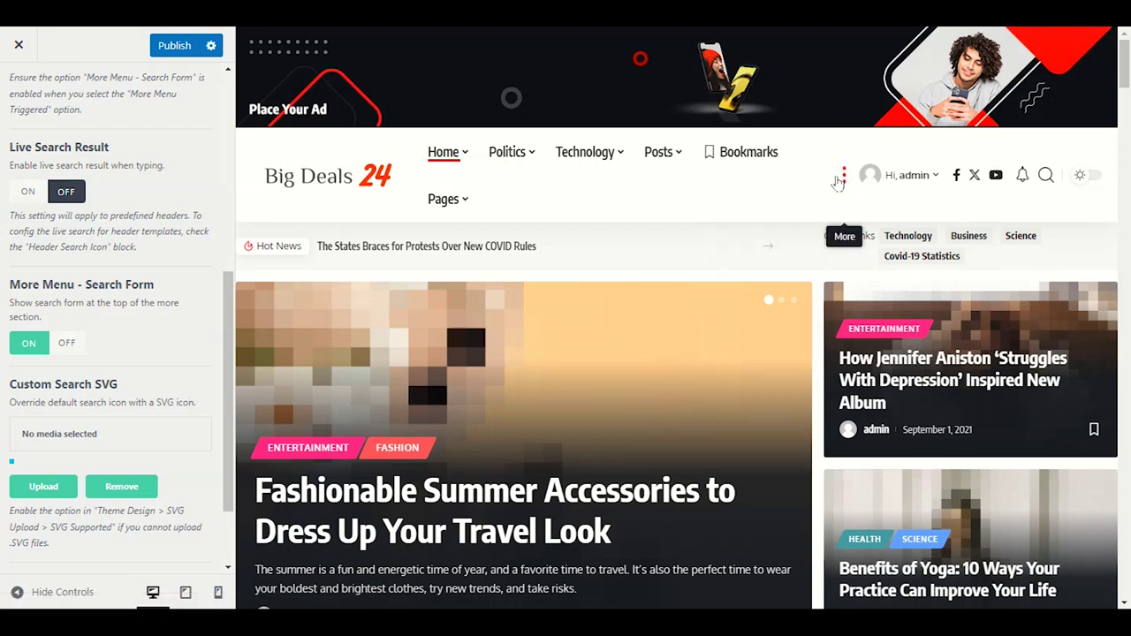
{"action": "left_click", "coordinate": [71, 344]}
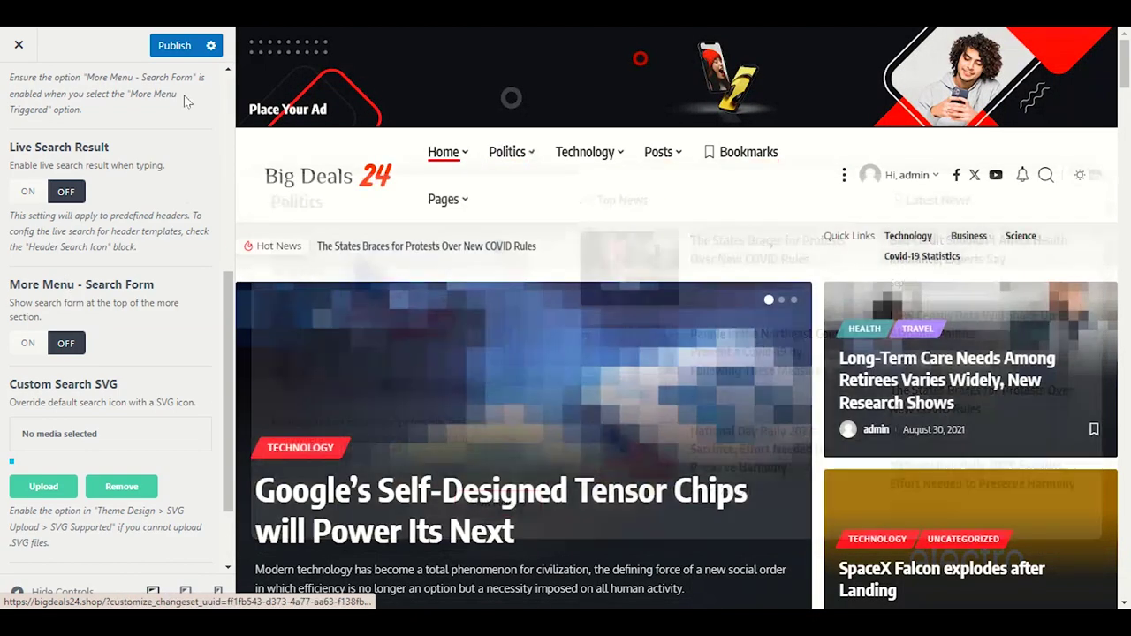
{"action": "left_click", "coordinate": [168, 51]}
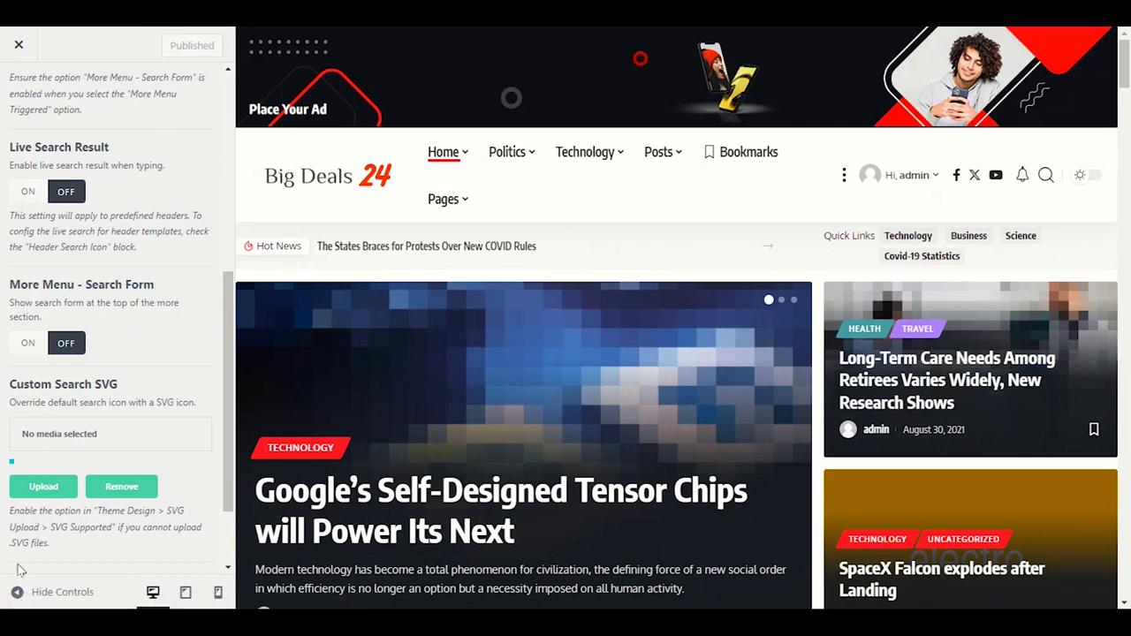
Check the header's More menu in the full-width preview, return to the controls and look over the Header Search settings
{"action": "left_click", "coordinate": [54, 592]}
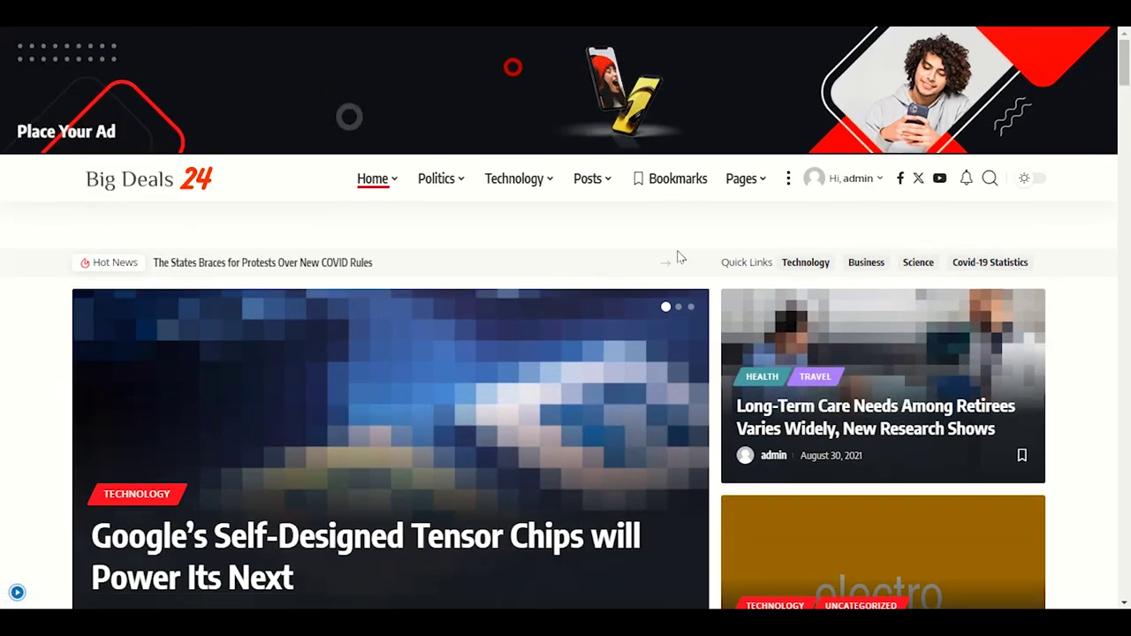
{"action": "mouse_move", "coordinate": [785, 190]}
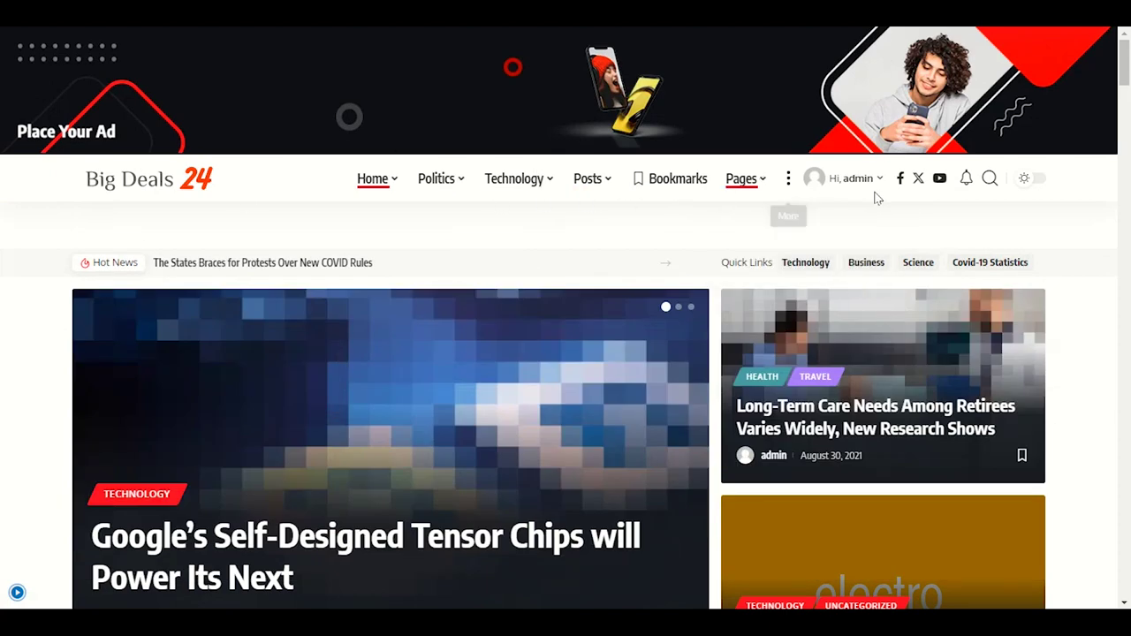
{"action": "left_click", "coordinate": [788, 181]}
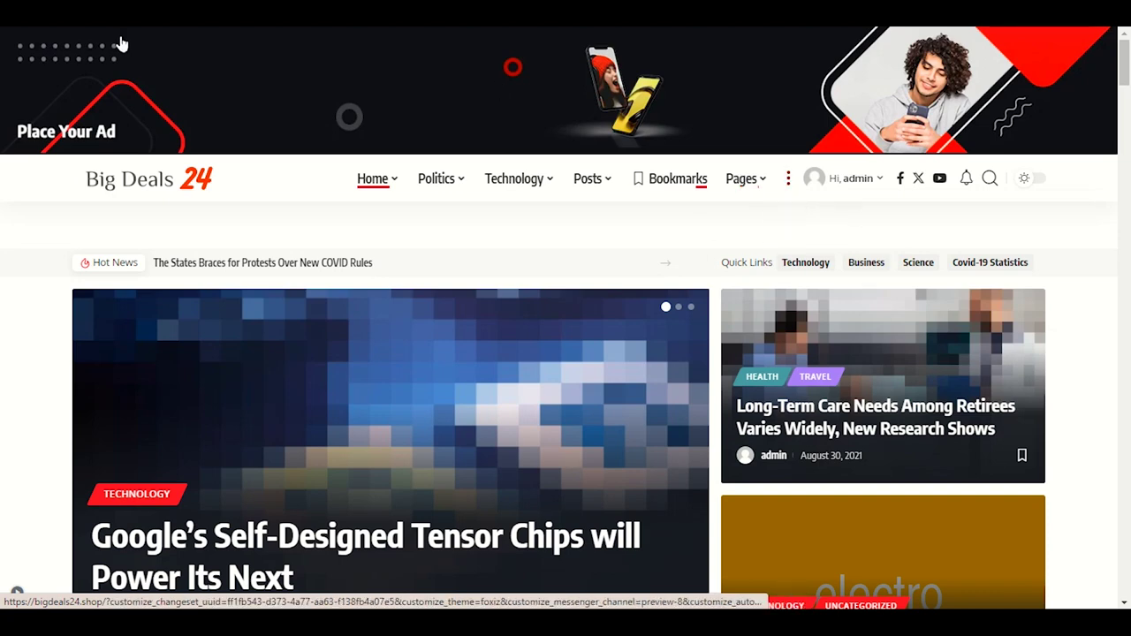
{"action": "left_click", "coordinate": [16, 592]}
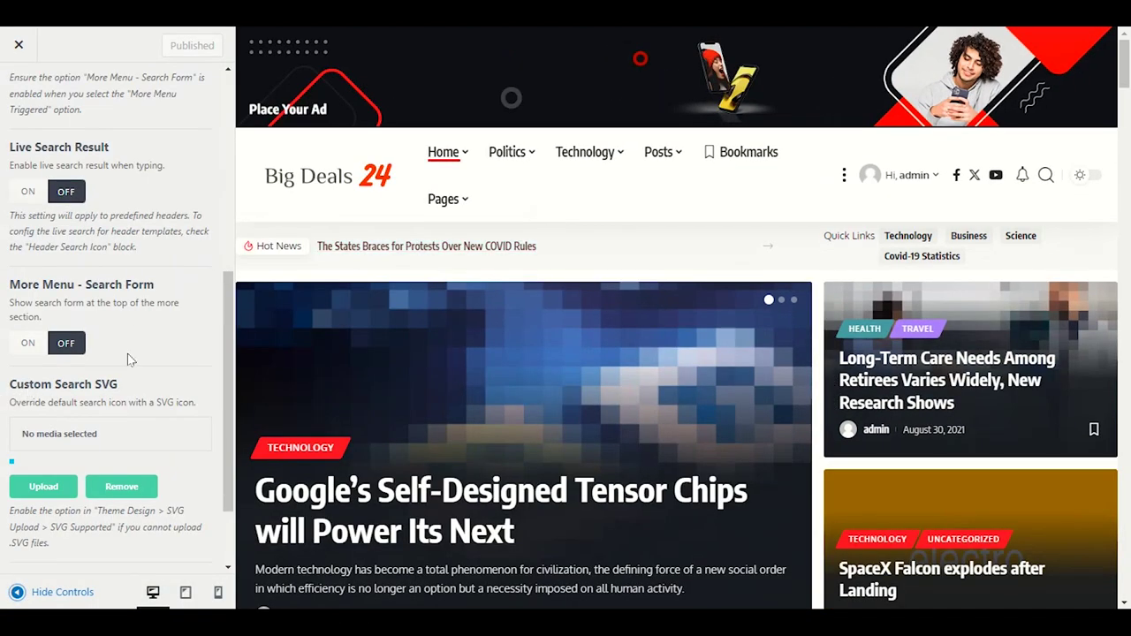
{"action": "scroll", "coordinate": [133, 354], "scroll_direction": "down", "scroll_amount": 2}
{"action": "scroll", "coordinate": [146, 367], "scroll_direction": "up", "scroll_amount": 6}
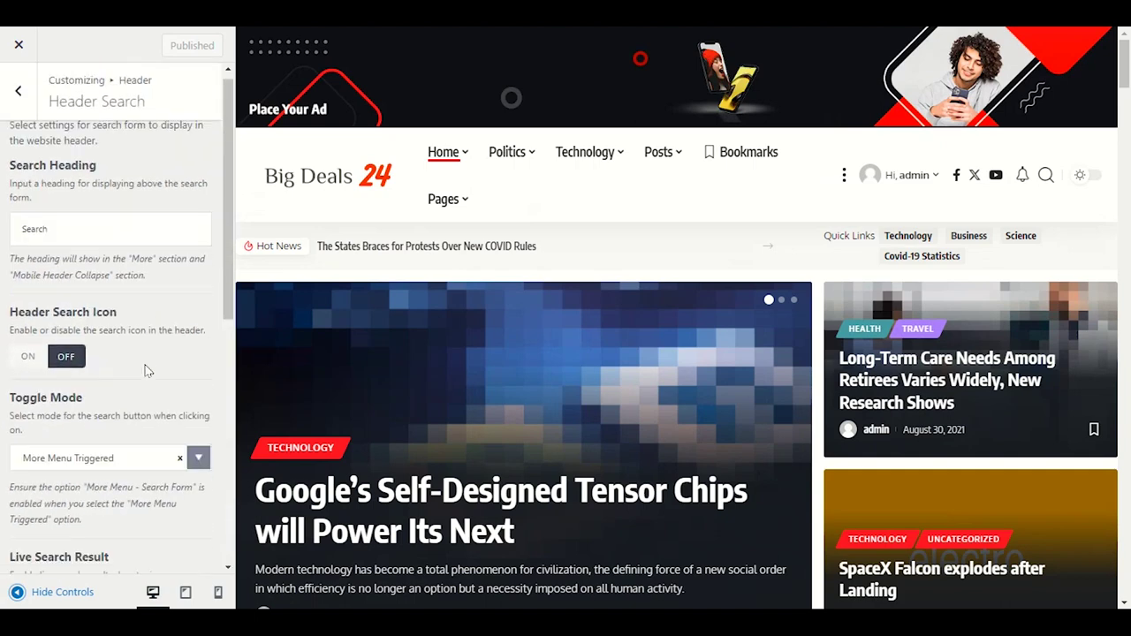
Open the header's Sign In Buttons settings and show the logged-in account menu in the preview
{"action": "left_click", "coordinate": [18, 97]}
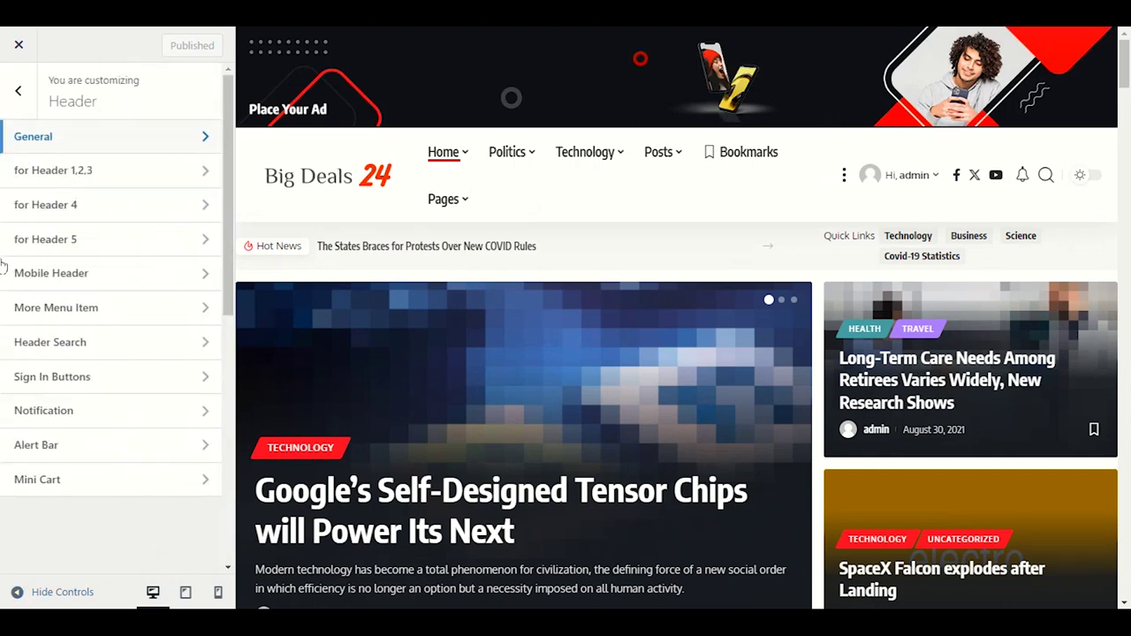
{"action": "left_click", "coordinate": [123, 386]}
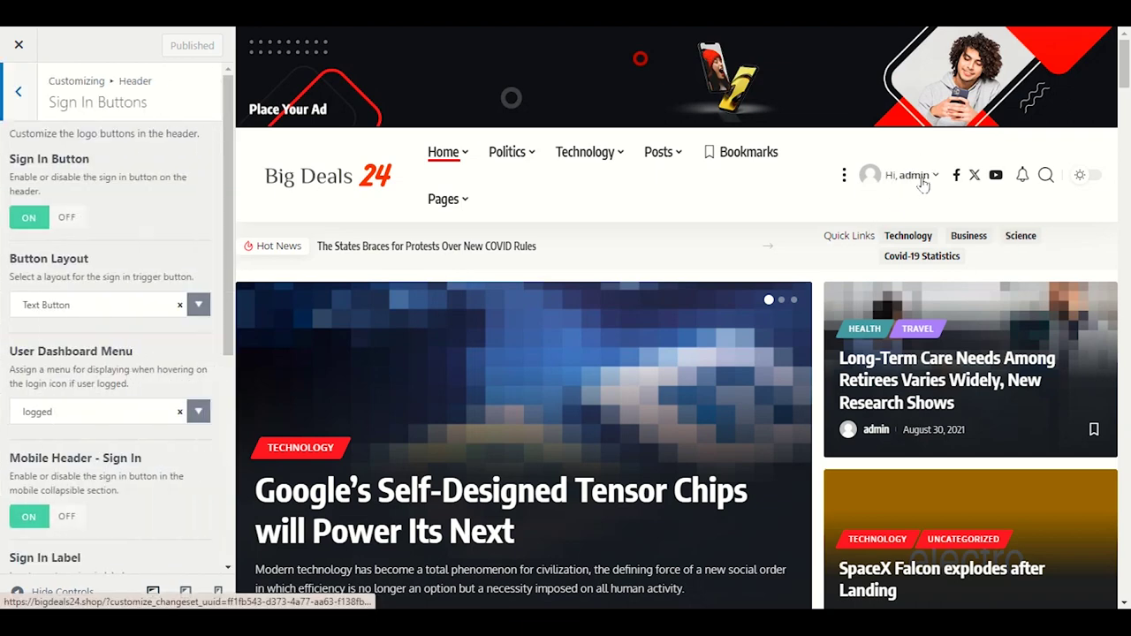
{"action": "mouse_move", "coordinate": [923, 177]}
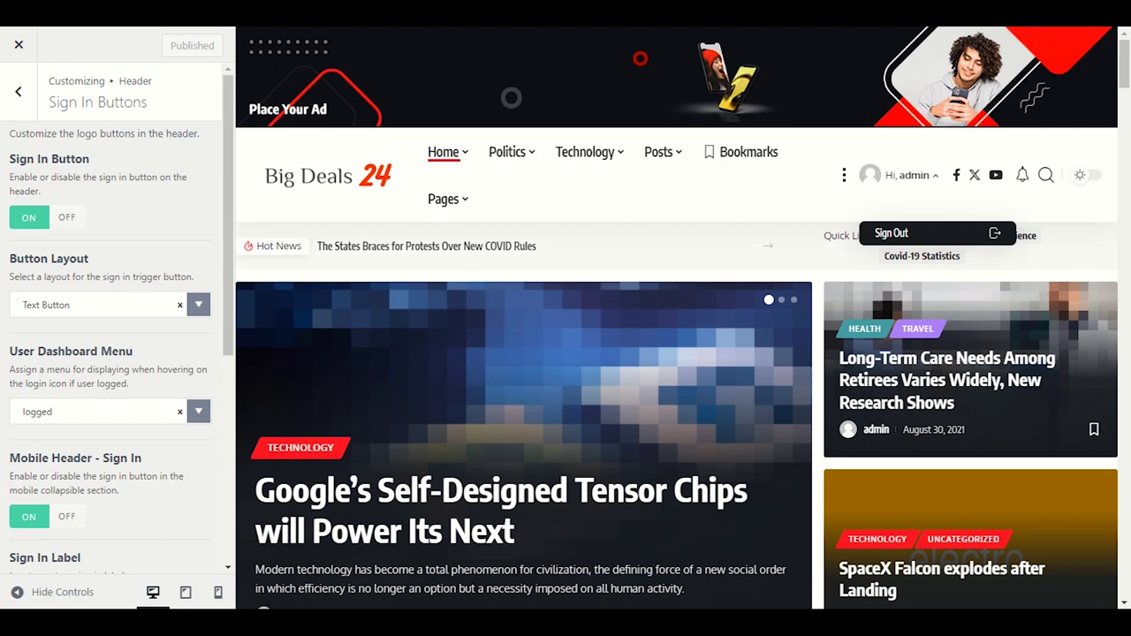
{"action": "left_click", "coordinate": [1116, 18]}
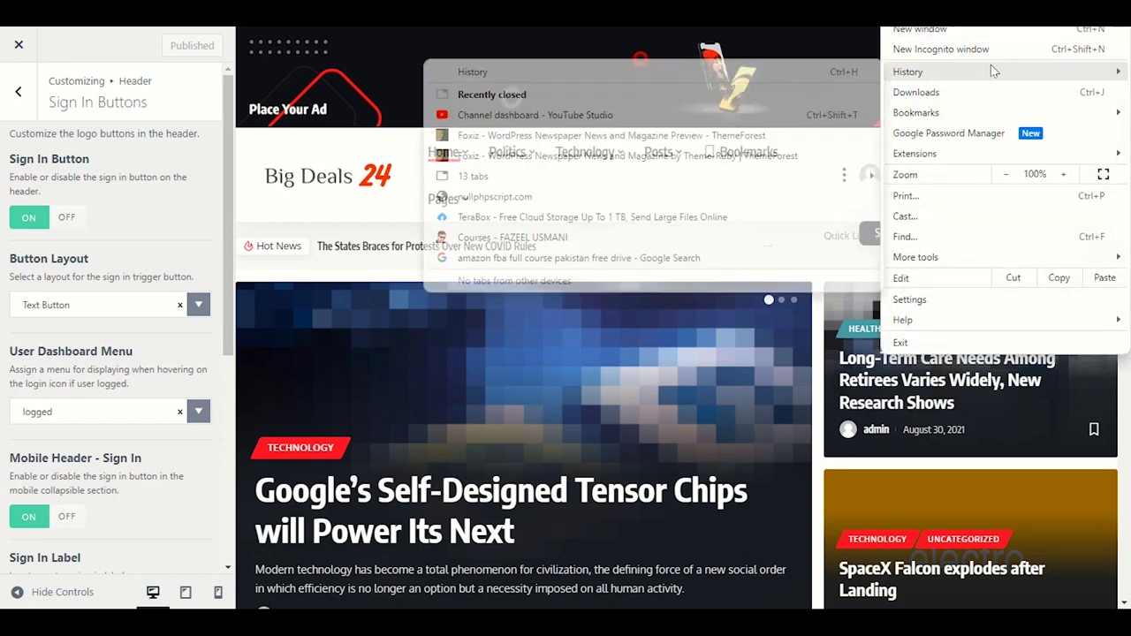
{"action": "left_click", "coordinate": [981, 41]}
{"action": "type", "text": "https://bigdeals24.shop/"}
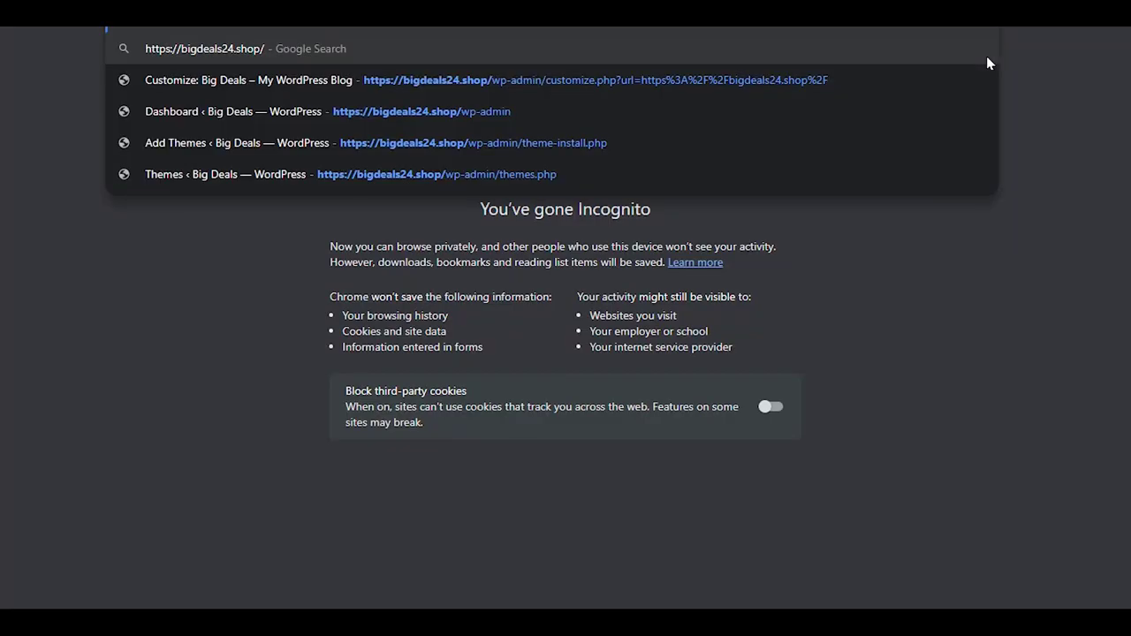
{"action": "key", "text": "Return"}
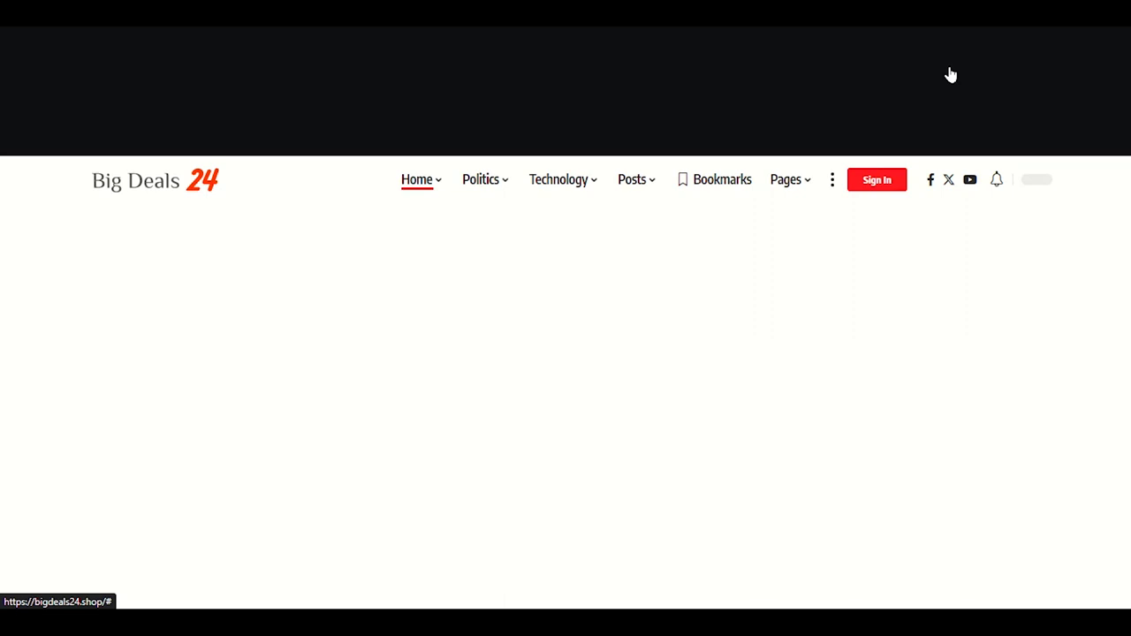
{"action": "left_click", "coordinate": [887, 186]}
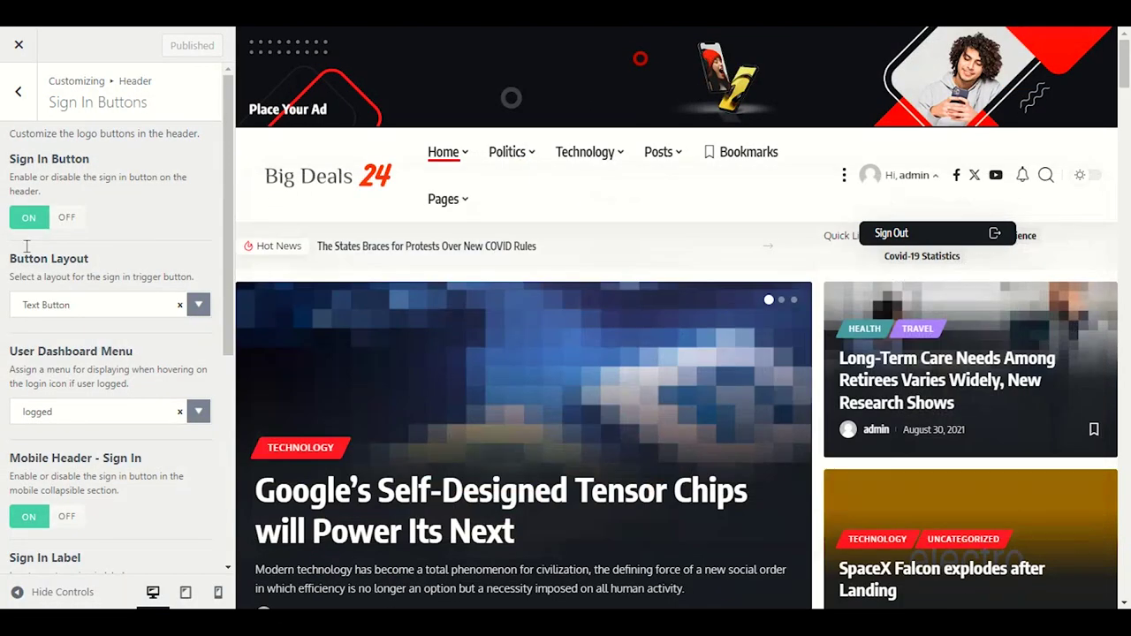
{"action": "mouse_move", "coordinate": [826, 629]}
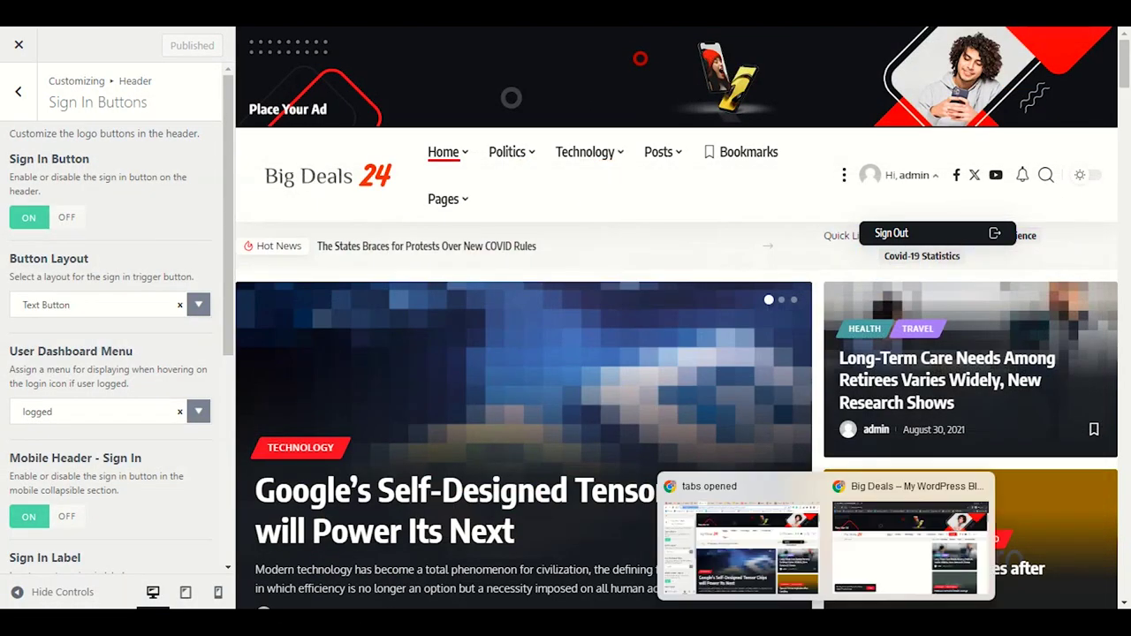
{"action": "left_click", "coordinate": [740, 546]}
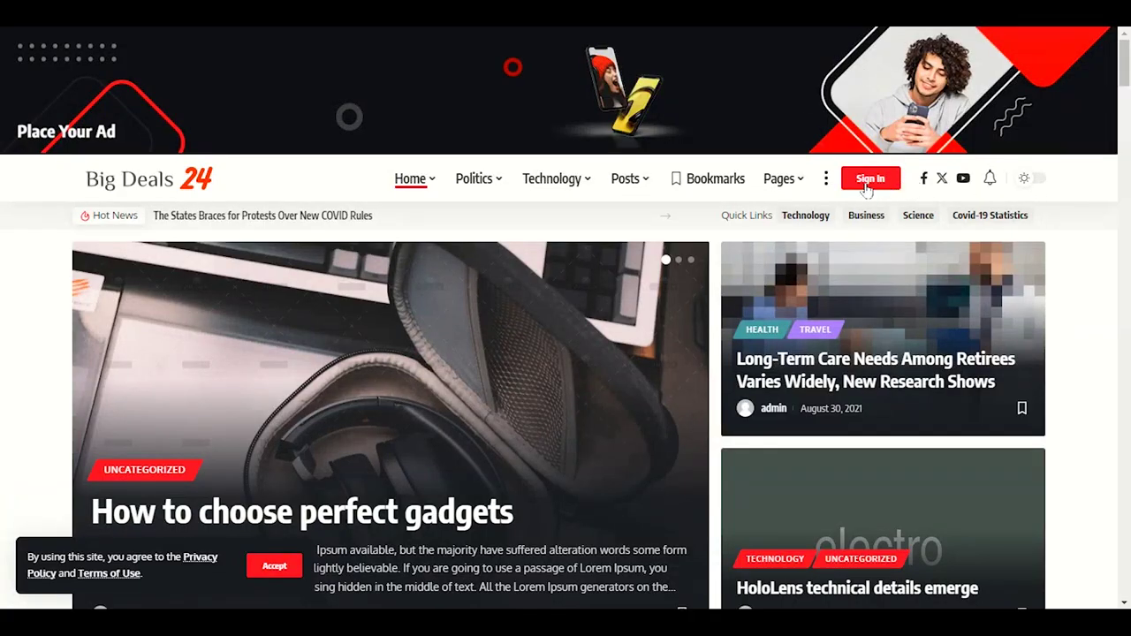
{"action": "key", "text": "super+Down"}
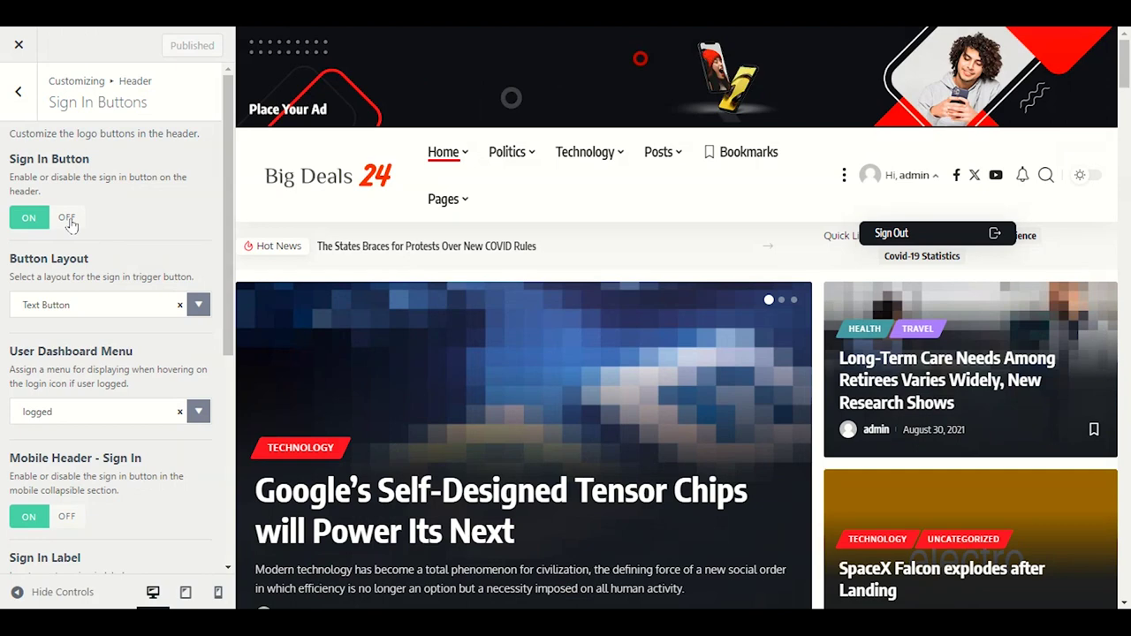
Review the sign-in Button Layout choices alongside the incognito view of the site, keeping Text Button
{"action": "left_click", "coordinate": [64, 308]}
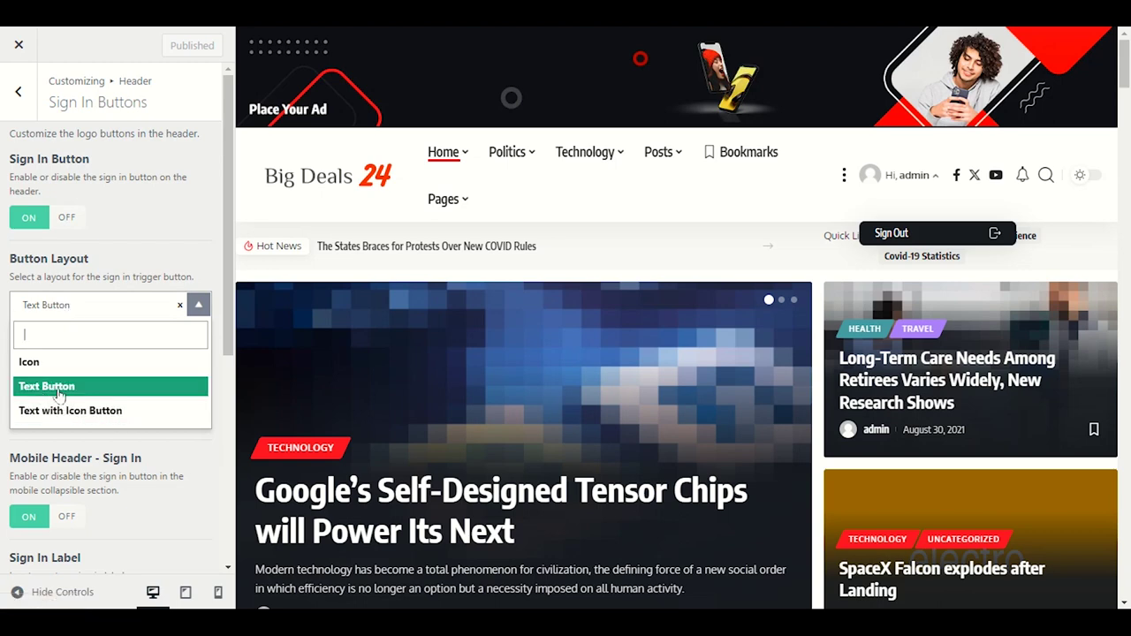
{"action": "mouse_move", "coordinate": [835, 619]}
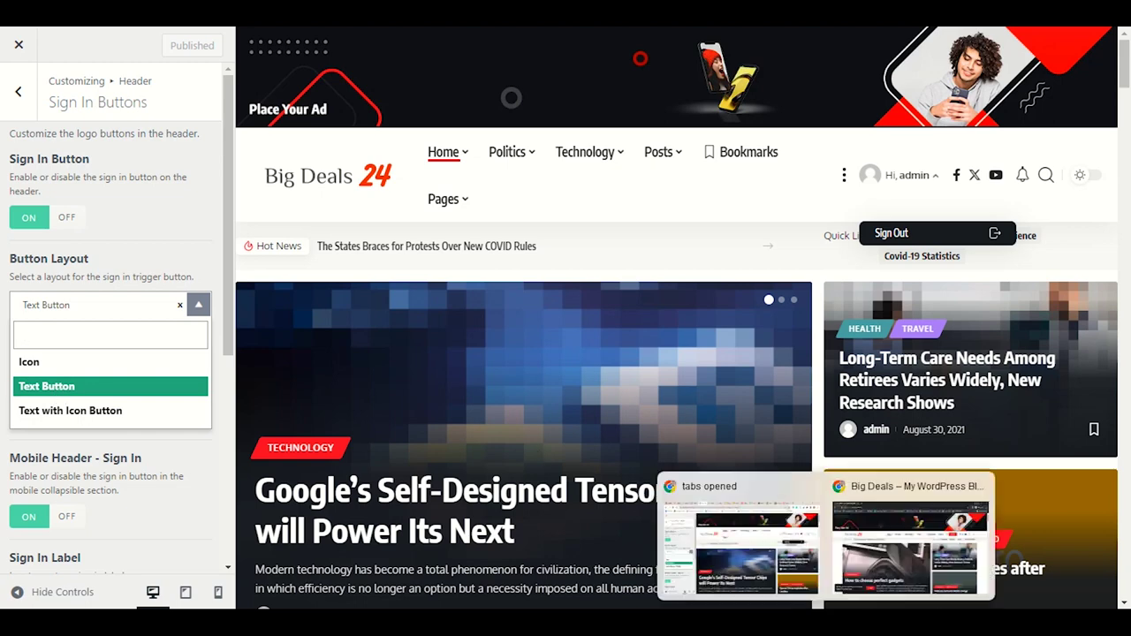
{"action": "left_click", "coordinate": [885, 554]}
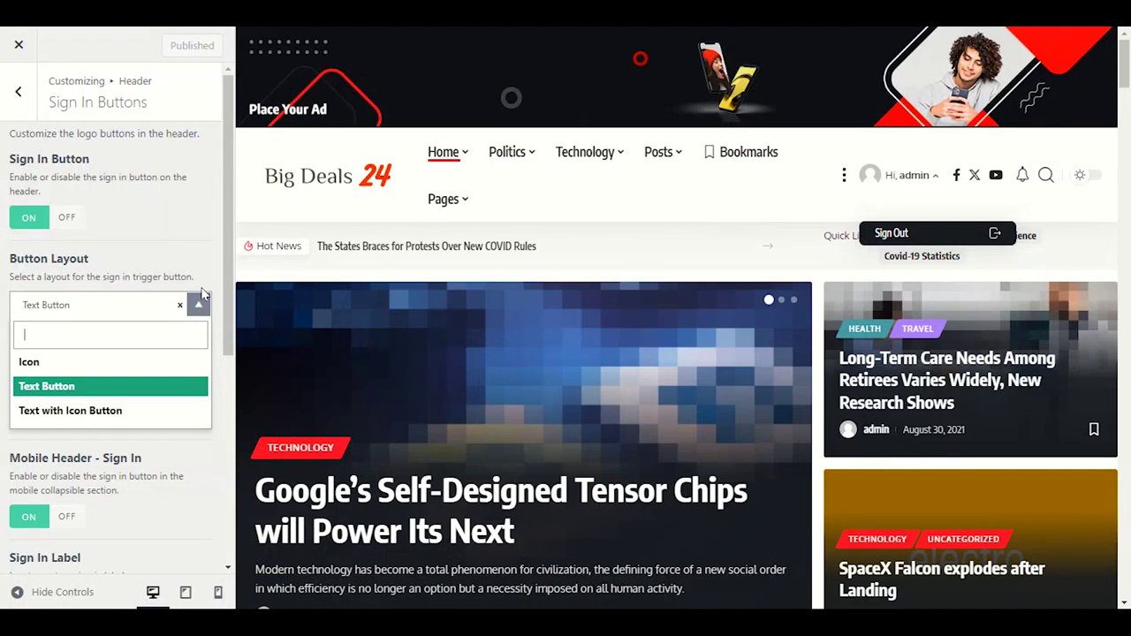
{"action": "left_click", "coordinate": [150, 261]}
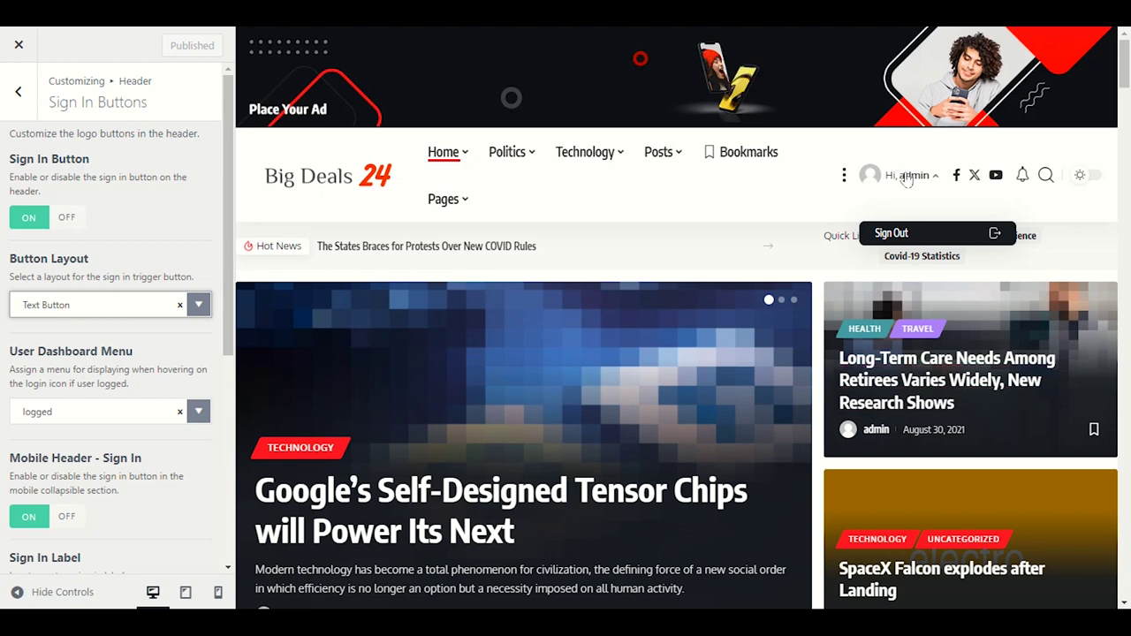
Examine the remaining Sign In Buttons settings: Mobile Header - Sign In with the phone preview, Sign In Label, Custom Login SVG and SVG Icon Size
{"action": "scroll", "coordinate": [113, 457], "scroll_direction": "down", "scroll_amount": 1}
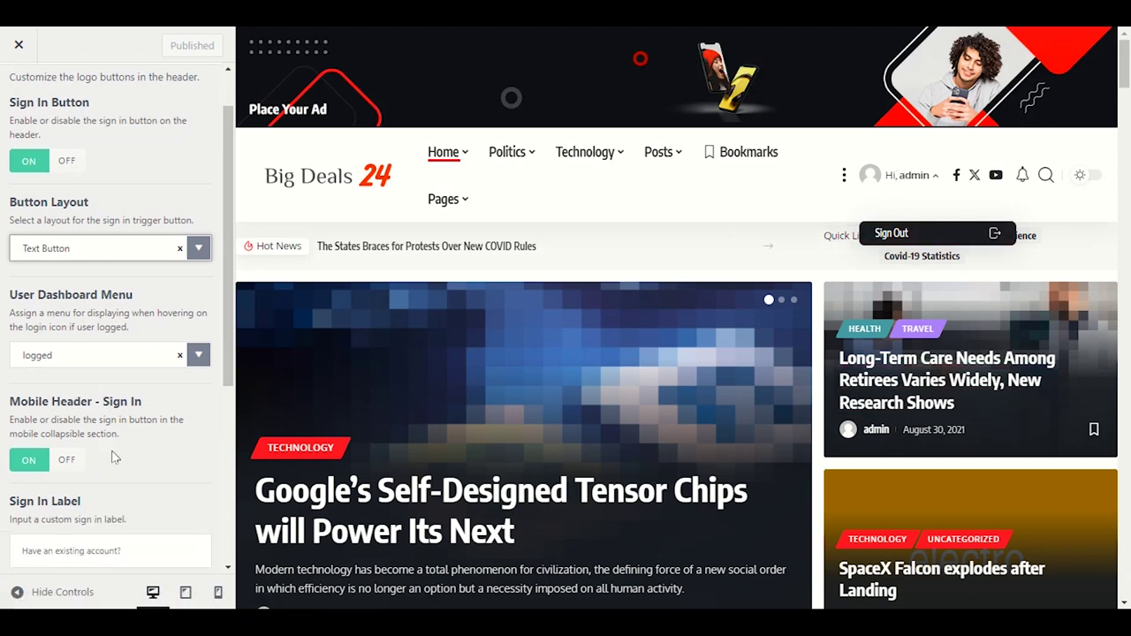
{"action": "scroll", "coordinate": [113, 457], "scroll_direction": "down", "scroll_amount": 3}
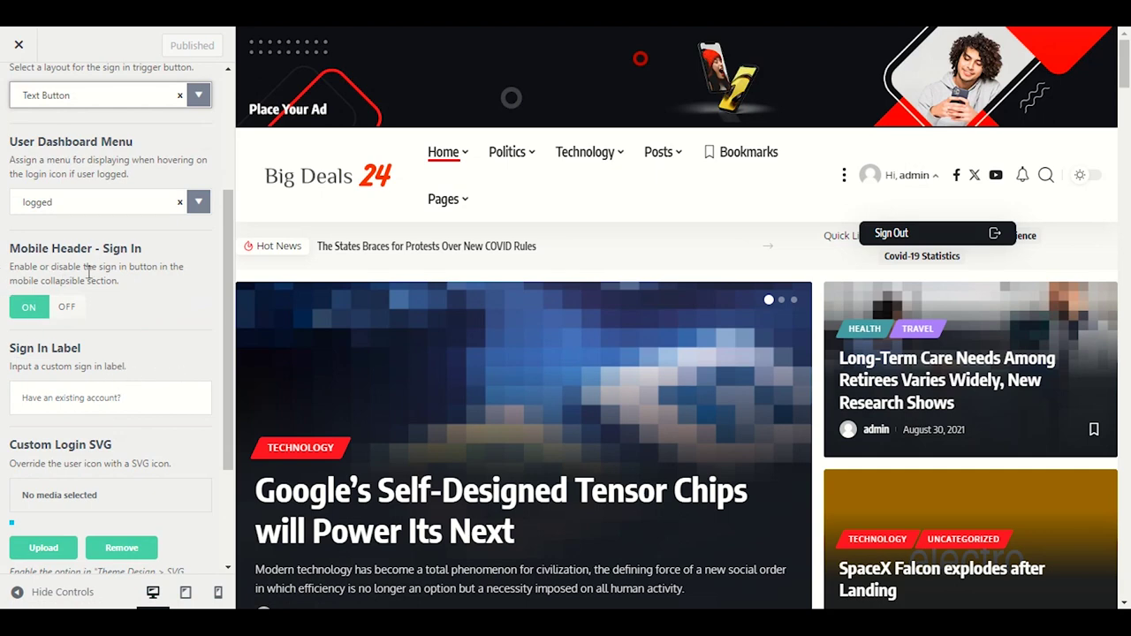
{"action": "left_click", "coordinate": [217, 594]}
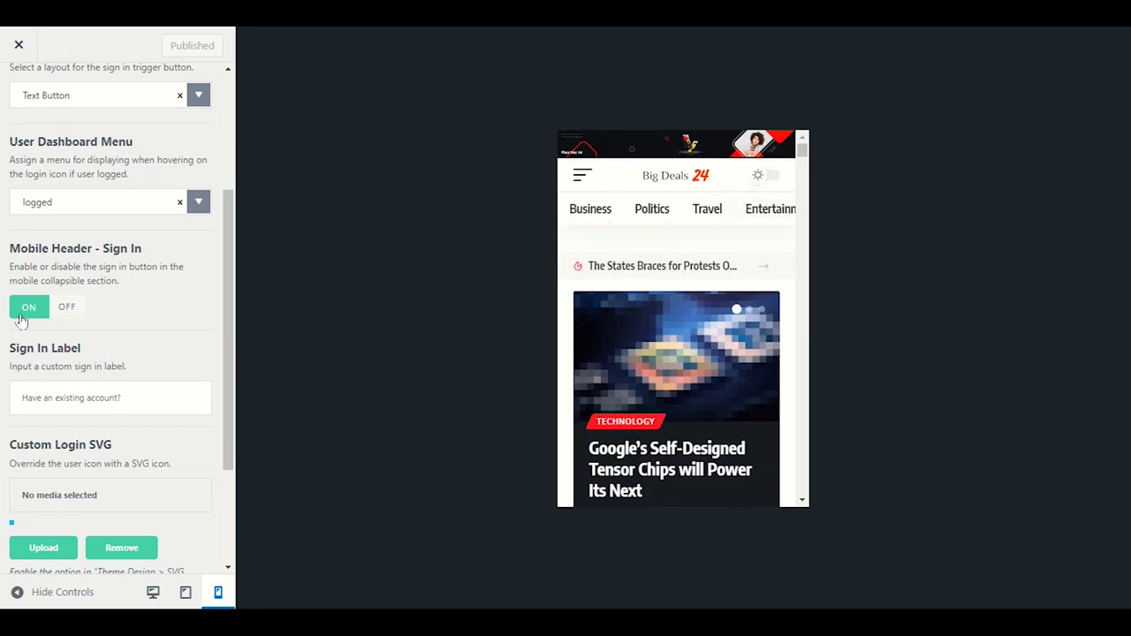
{"action": "left_click", "coordinate": [153, 592]}
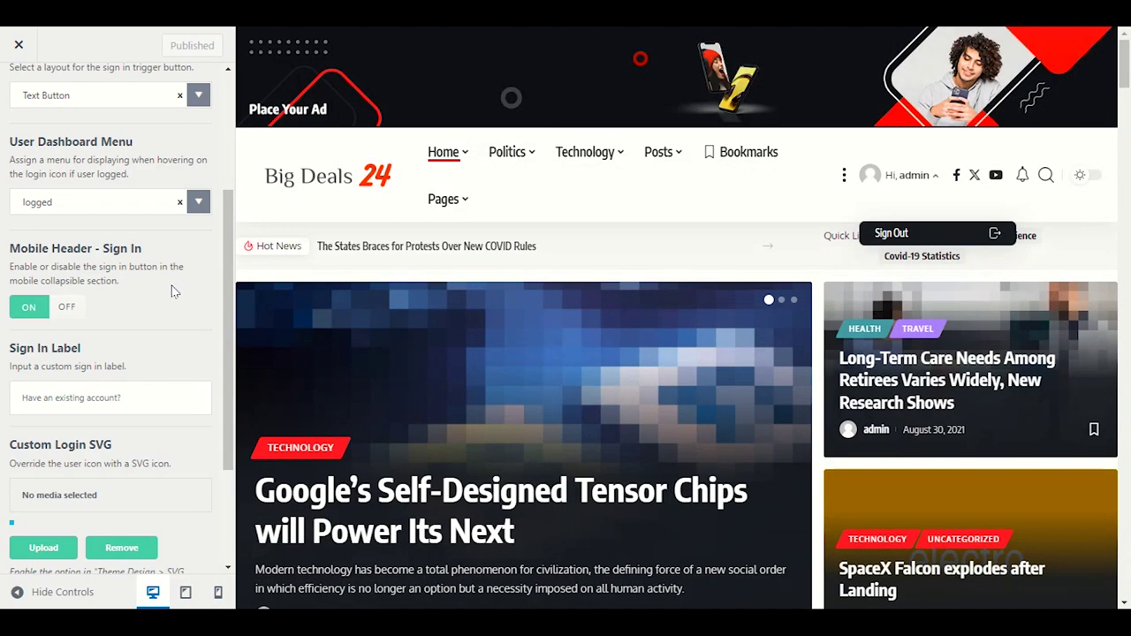
{"action": "scroll", "coordinate": [168, 306], "scroll_direction": "down", "scroll_amount": 2}
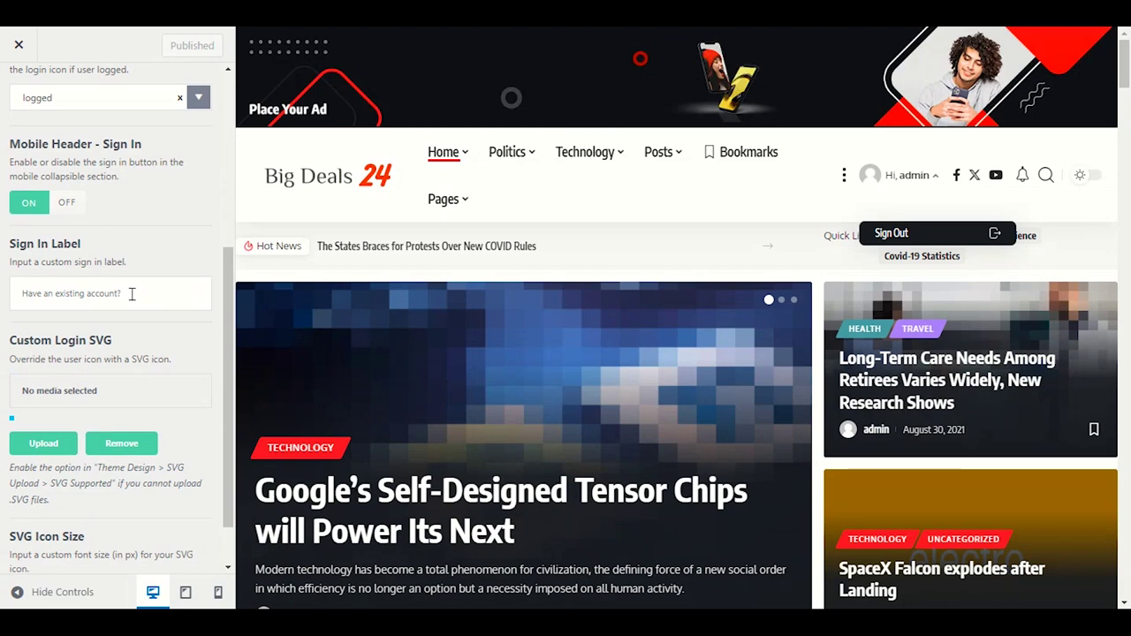
{"action": "scroll", "coordinate": [132, 295], "scroll_direction": "down", "scroll_amount": 1}
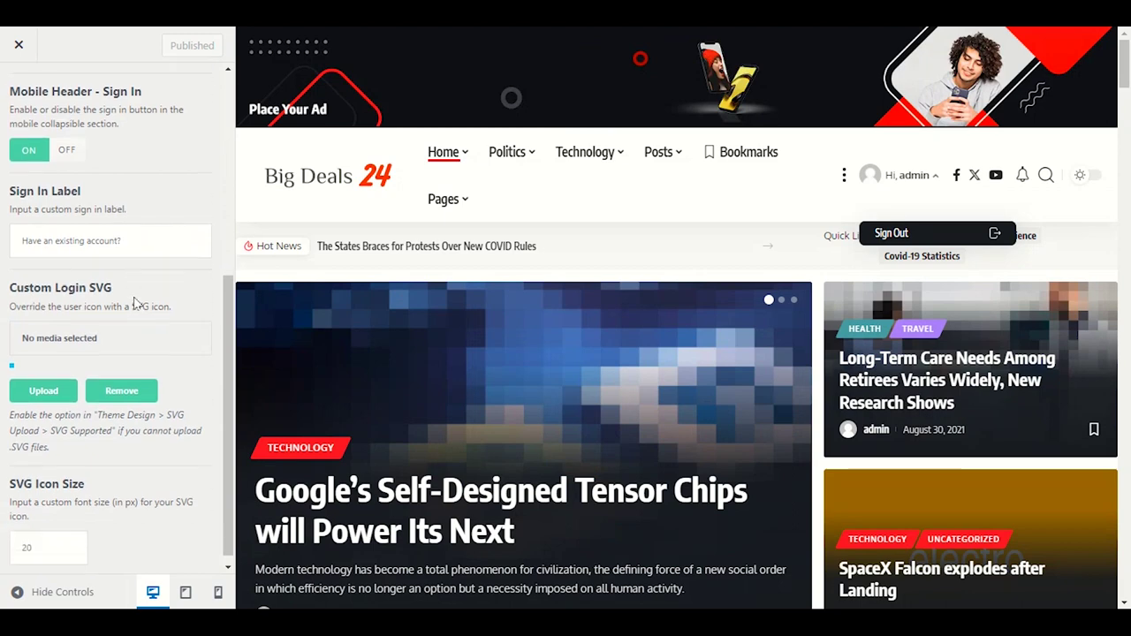
{"action": "left_click", "coordinate": [102, 241]}
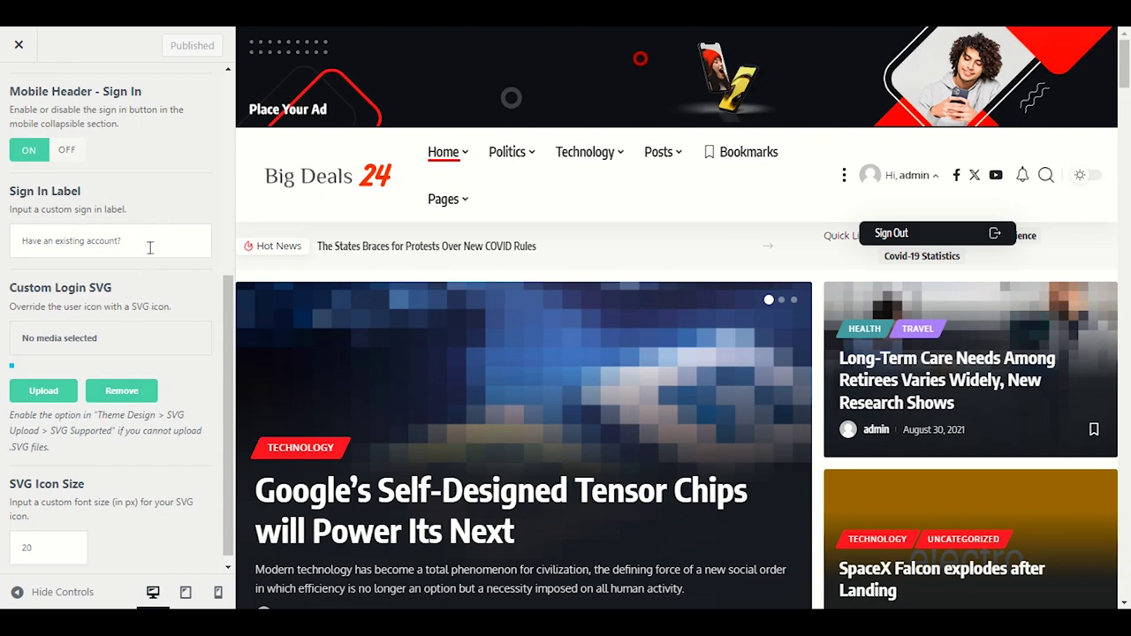
{"action": "scroll", "coordinate": [150, 248], "scroll_direction": "down", "scroll_amount": 1}
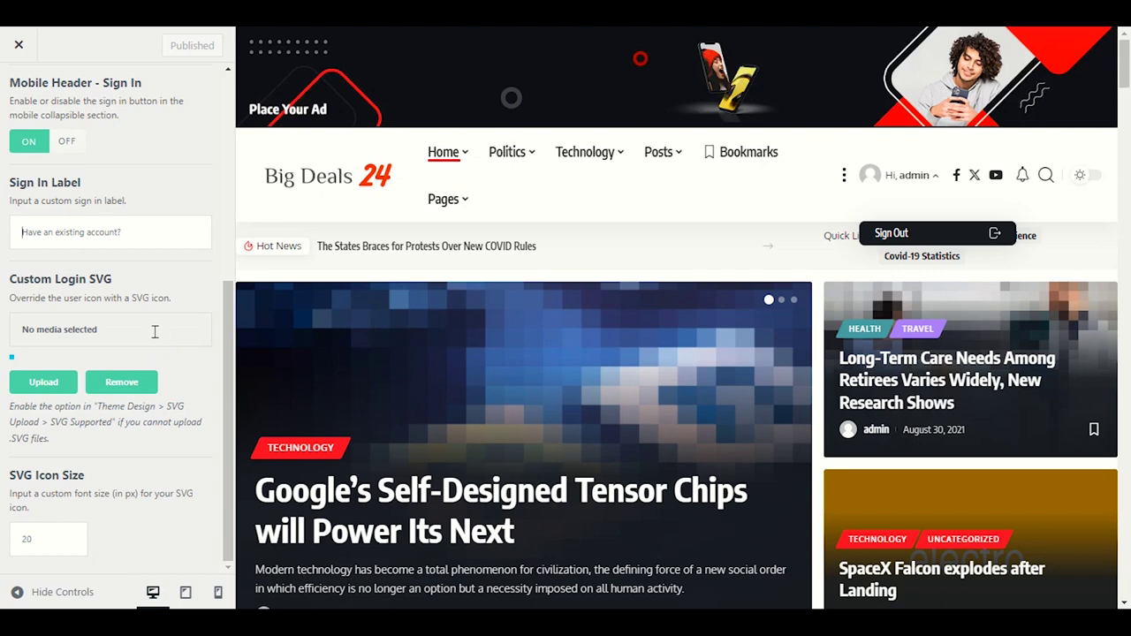
{"action": "scroll", "coordinate": [140, 469], "scroll_direction": "up", "scroll_amount": 5}
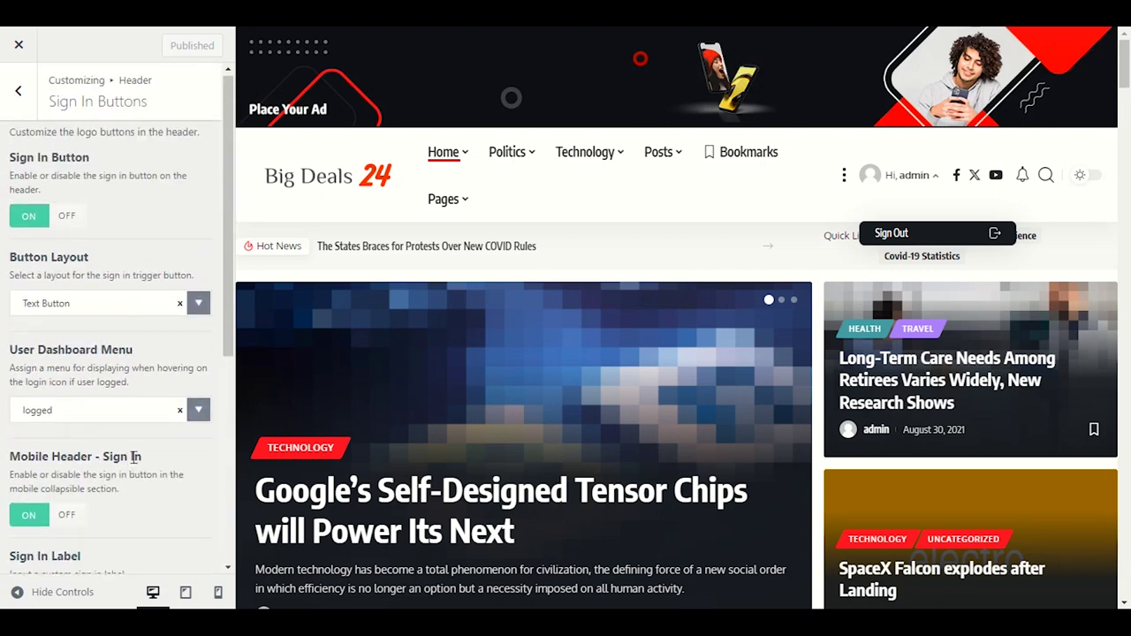
Open the header's Notification settings, show the notification dropdown in the preview, and review the duration, reload, destination, color scheme and SVG options
{"action": "left_click", "coordinate": [19, 91]}
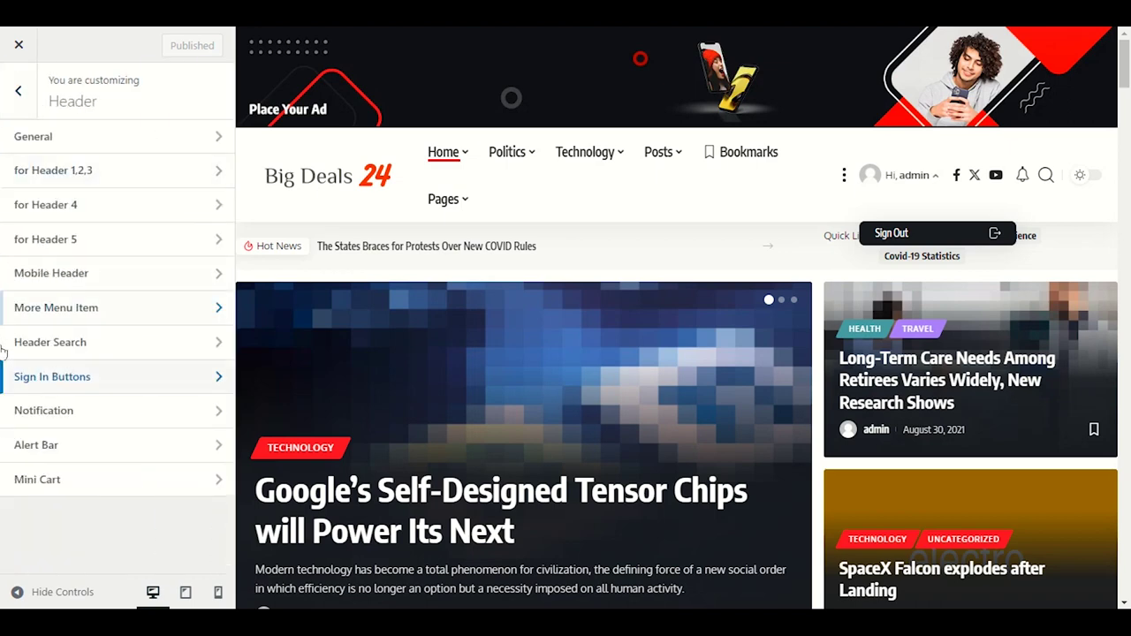
{"action": "left_click", "coordinate": [192, 410]}
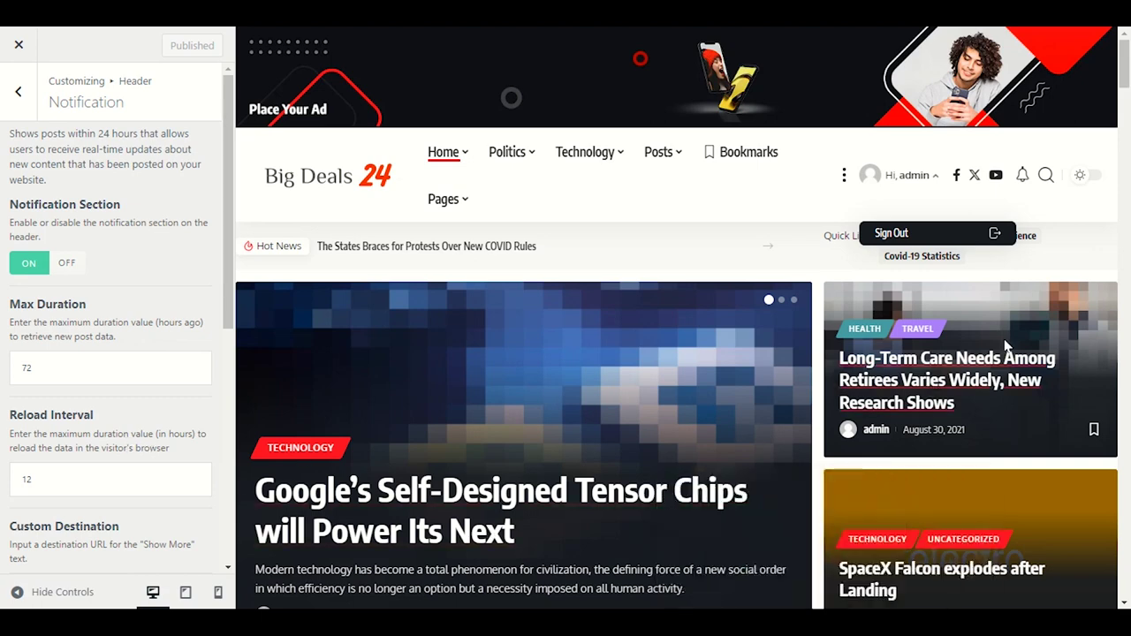
{"action": "left_click", "coordinate": [1022, 179]}
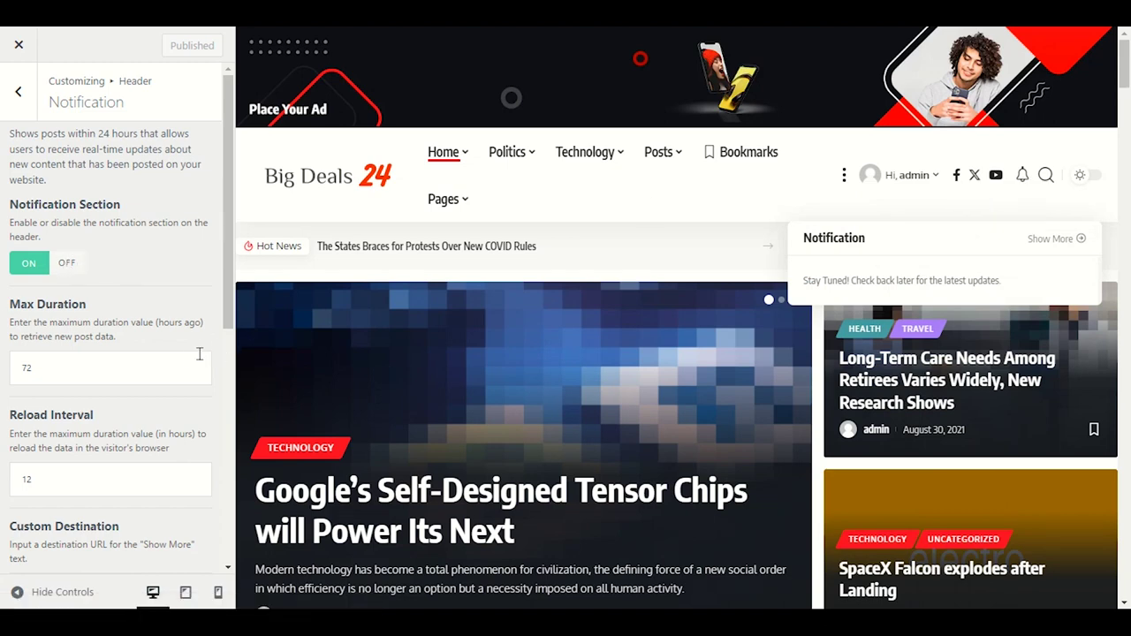
{"action": "scroll", "coordinate": [113, 373], "scroll_direction": "down", "scroll_amount": 2}
{"action": "scroll", "coordinate": [112, 374], "scroll_direction": "down", "scroll_amount": 2}
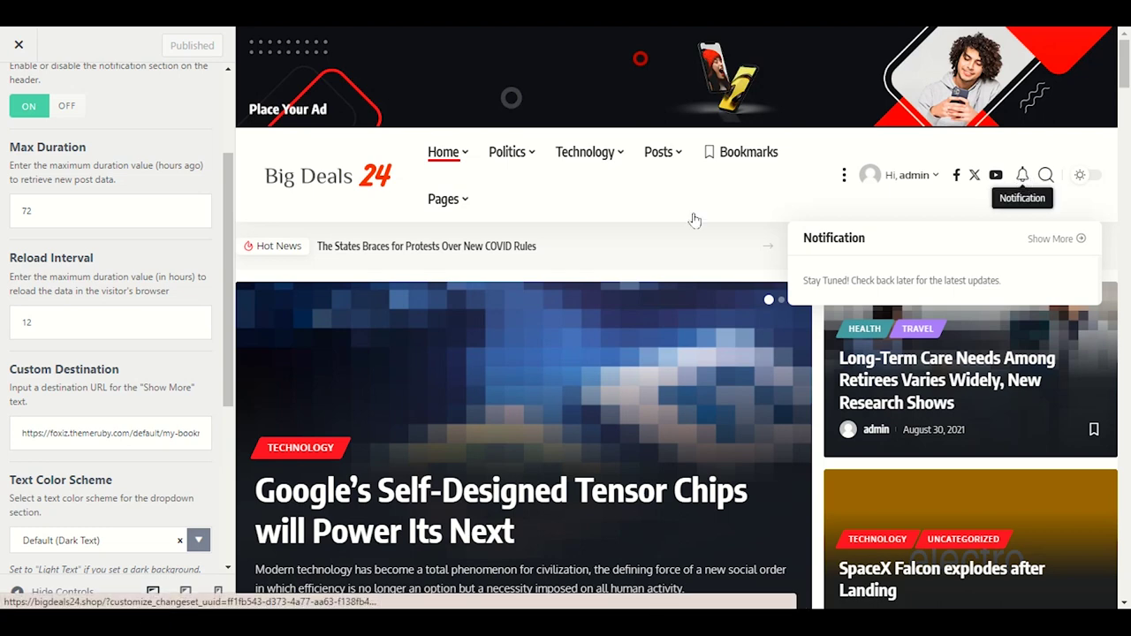
{"action": "left_click_drag", "start_coordinate": [39, 215], "coordinate": [12, 215]}
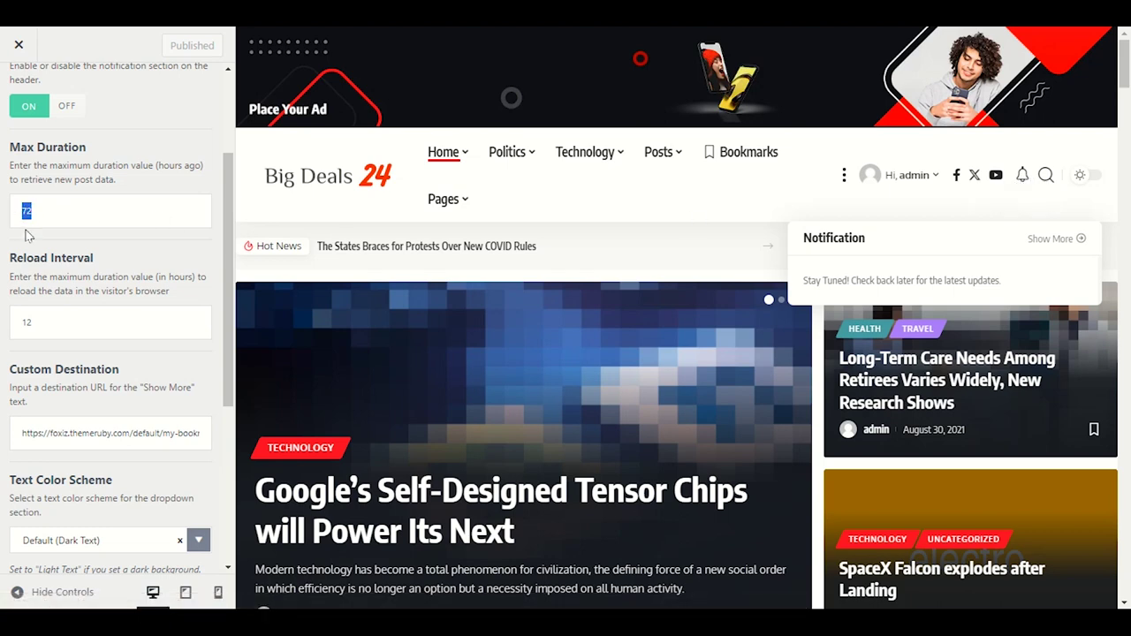
{"action": "left_click", "coordinate": [107, 260]}
{"action": "scroll", "coordinate": [101, 261], "scroll_direction": "down", "scroll_amount": 3}
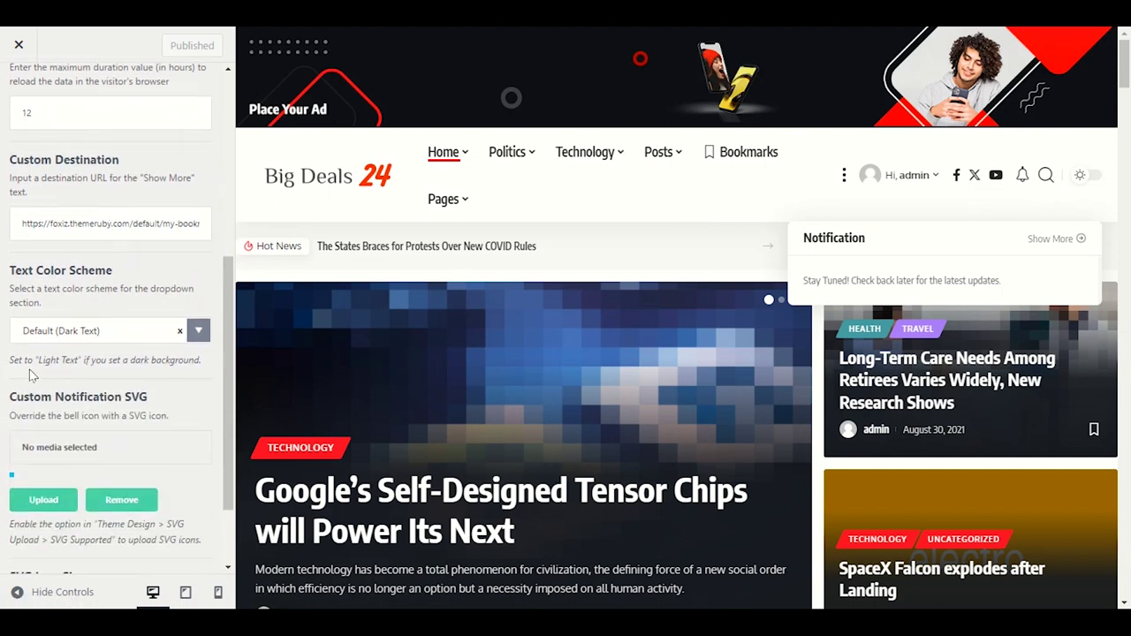
{"action": "scroll", "coordinate": [30, 376], "scroll_direction": "down", "scroll_amount": 2}
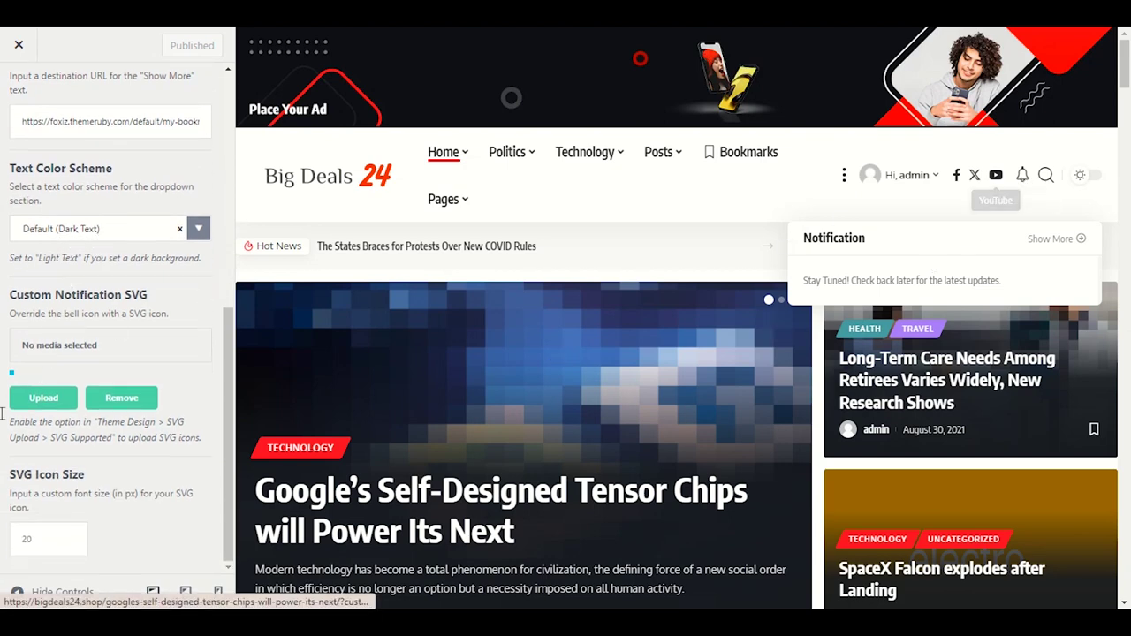
{"action": "scroll", "coordinate": [26, 504], "scroll_direction": "up", "scroll_amount": 10}
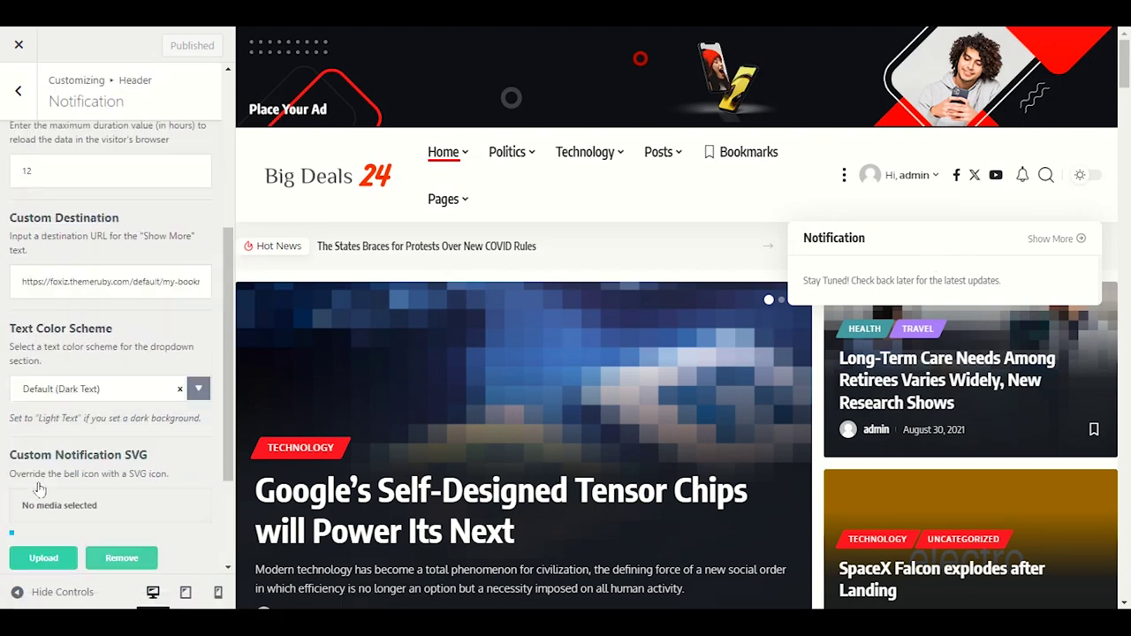
Open the header's Alert Bar settings, check the area below the navigation in the full-width preview, and return to the controls
{"action": "left_click", "coordinate": [18, 92]}
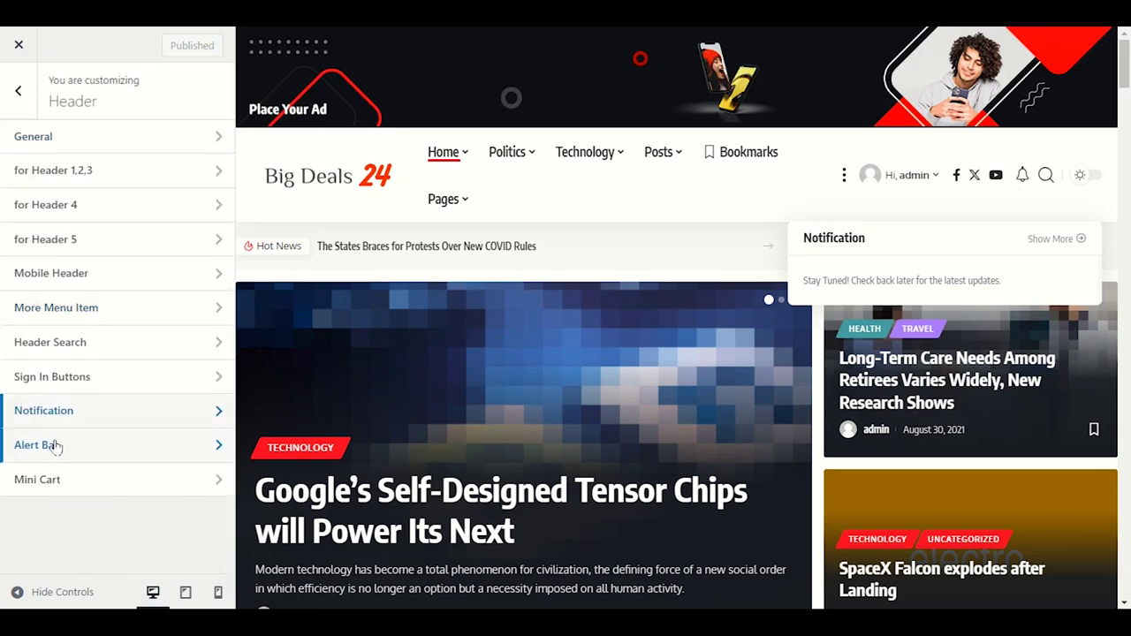
{"action": "left_click", "coordinate": [182, 450]}
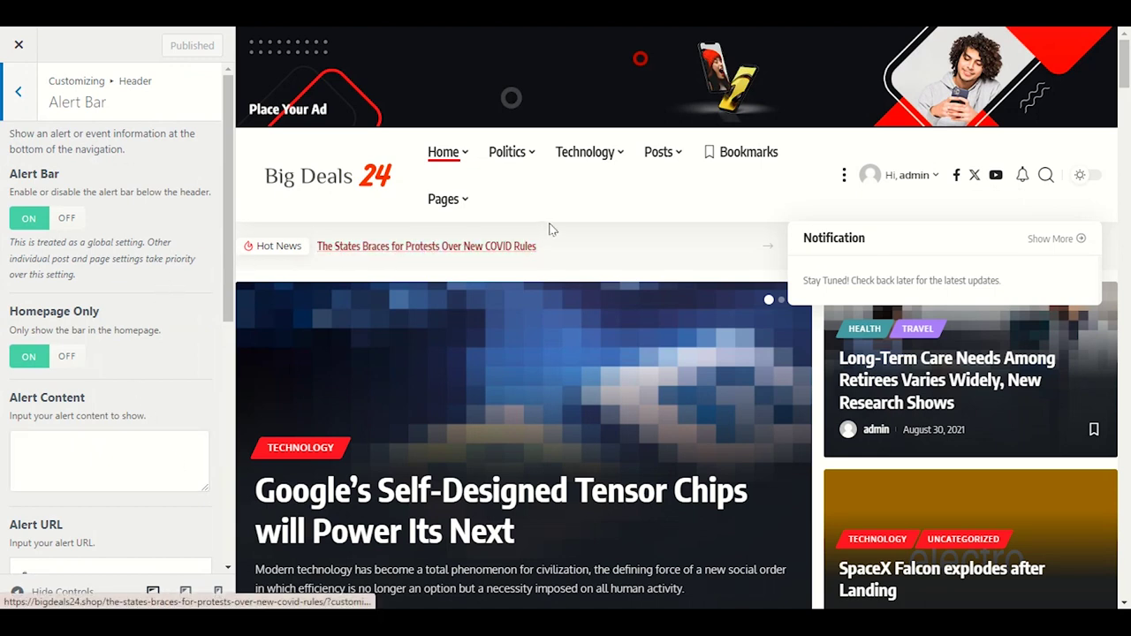
{"action": "left_click", "coordinate": [17, 592]}
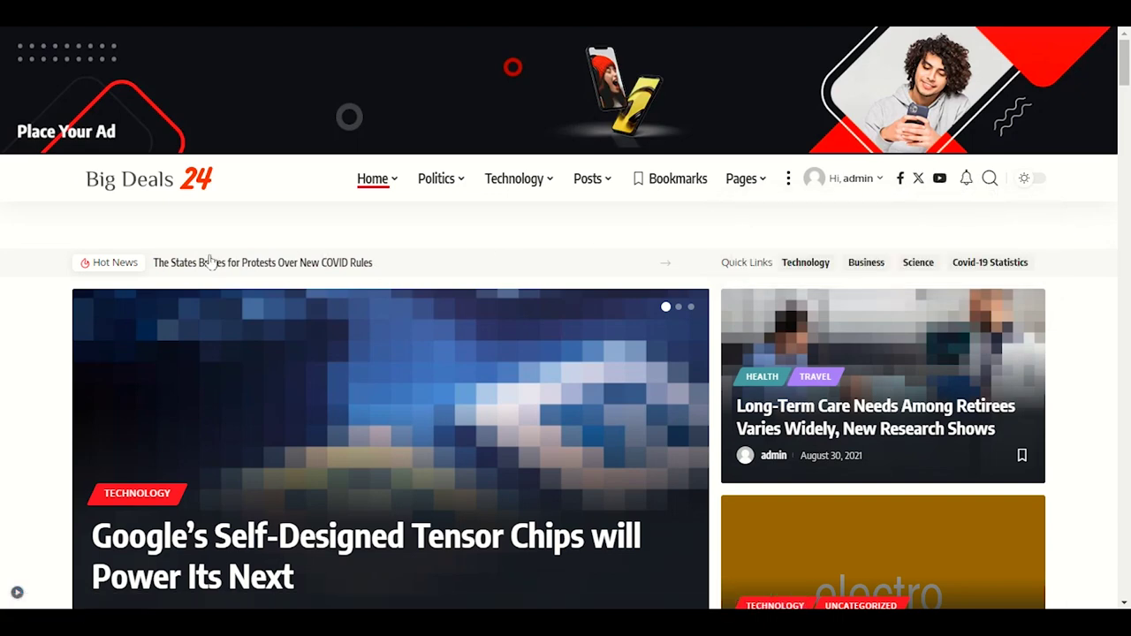
{"action": "left_click", "coordinate": [17, 594]}
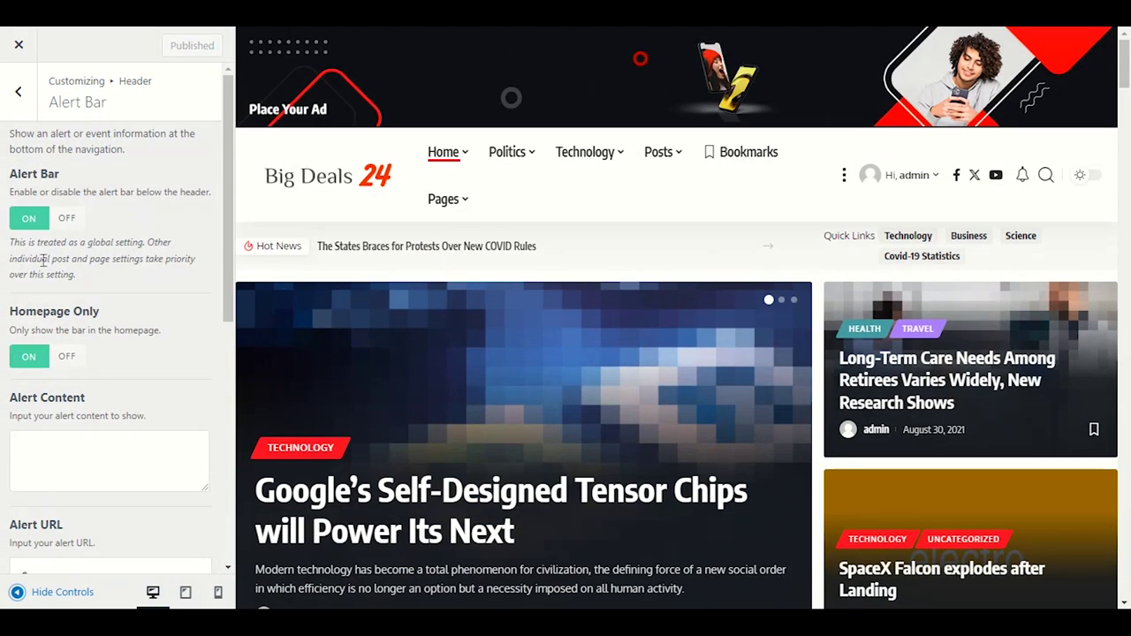
Compare the page with the header's Alert Bar off and on, leave the Alert Bar set to Off, and publish the change
{"action": "left_click", "coordinate": [67, 219]}
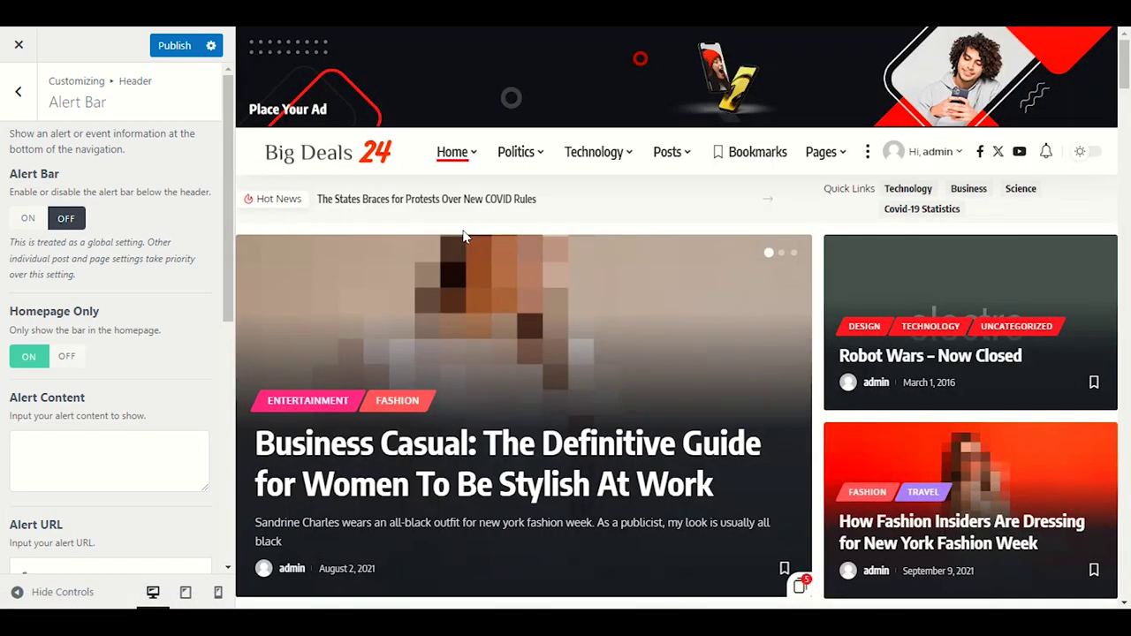
{"action": "left_click", "coordinate": [27, 218]}
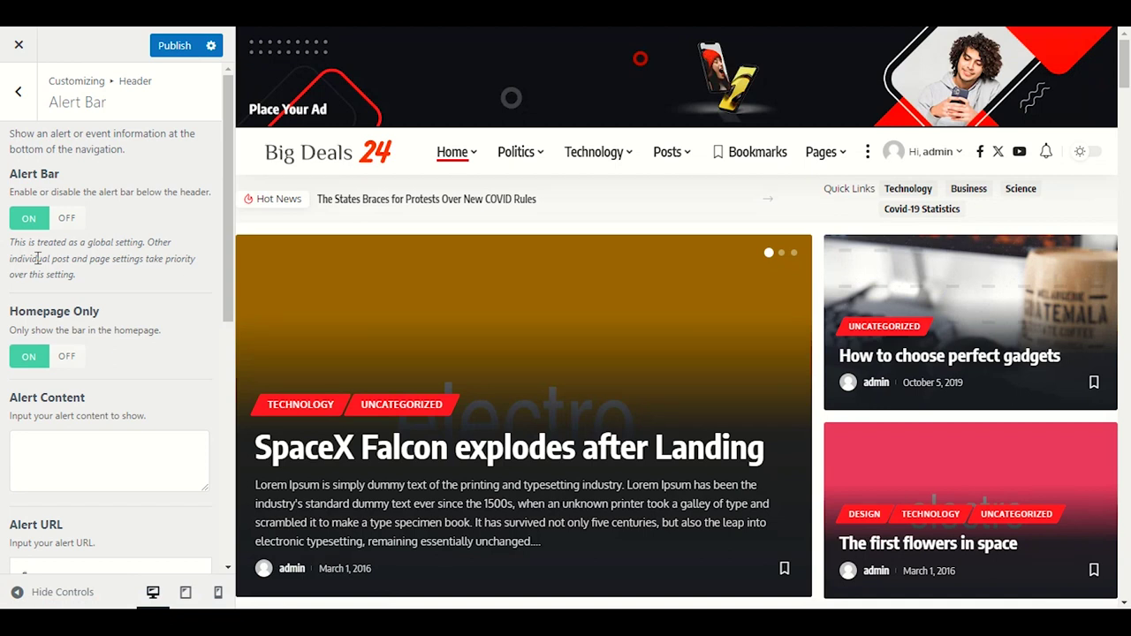
{"action": "scroll", "coordinate": [139, 334], "scroll_direction": "down", "scroll_amount": 1}
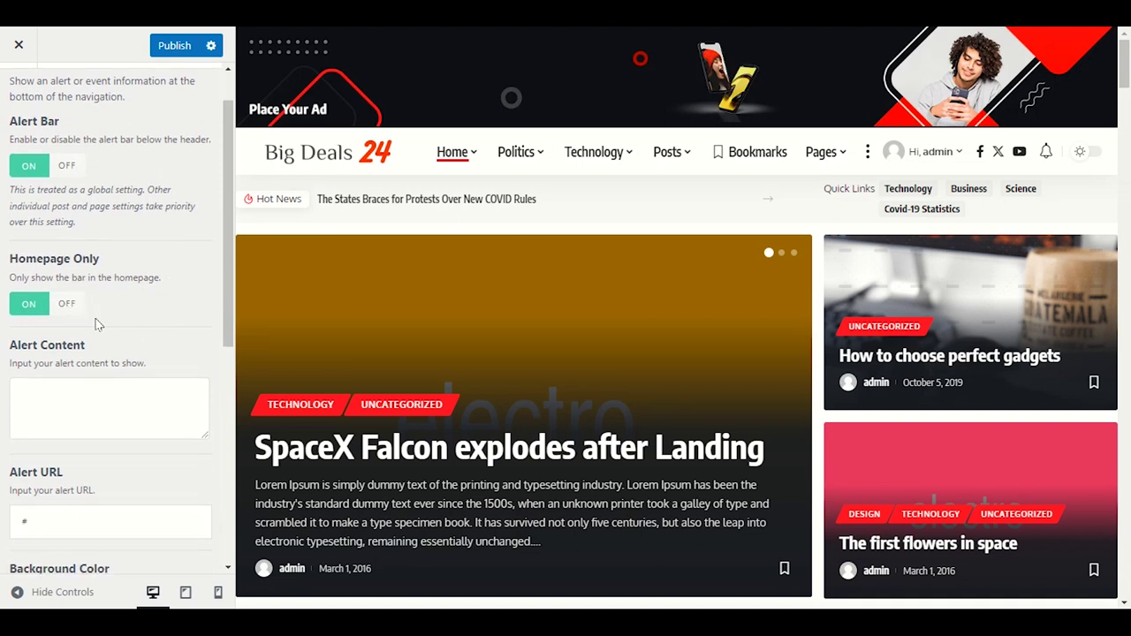
{"action": "scroll", "coordinate": [162, 370], "scroll_direction": "down", "scroll_amount": 3}
{"action": "scroll", "coordinate": [159, 373], "scroll_direction": "up", "scroll_amount": 4}
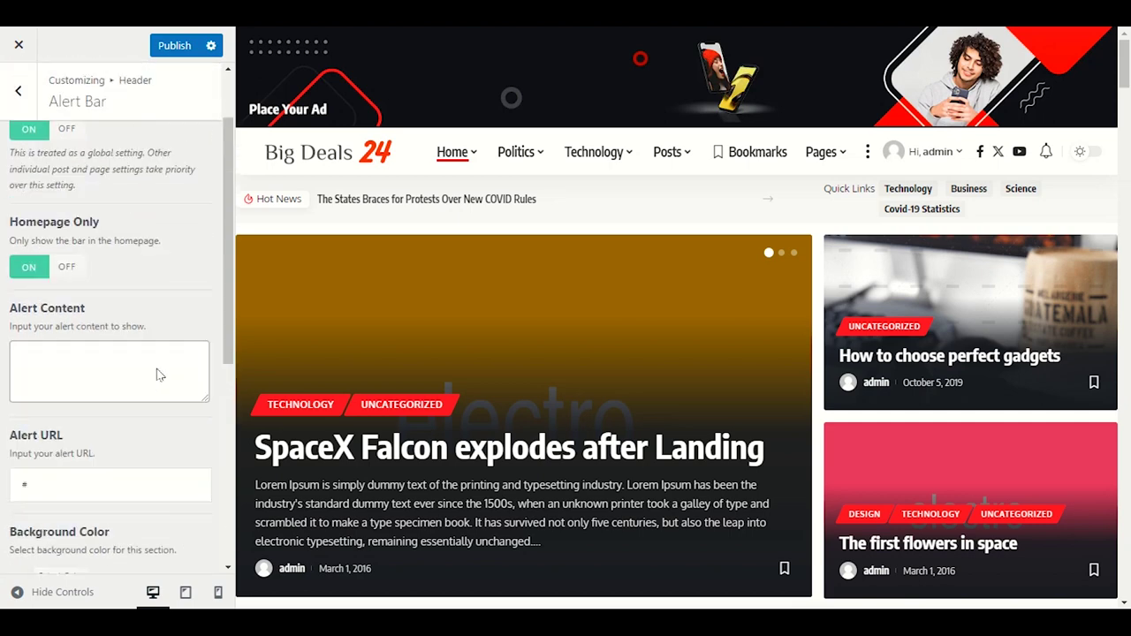
{"action": "left_click", "coordinate": [67, 217]}
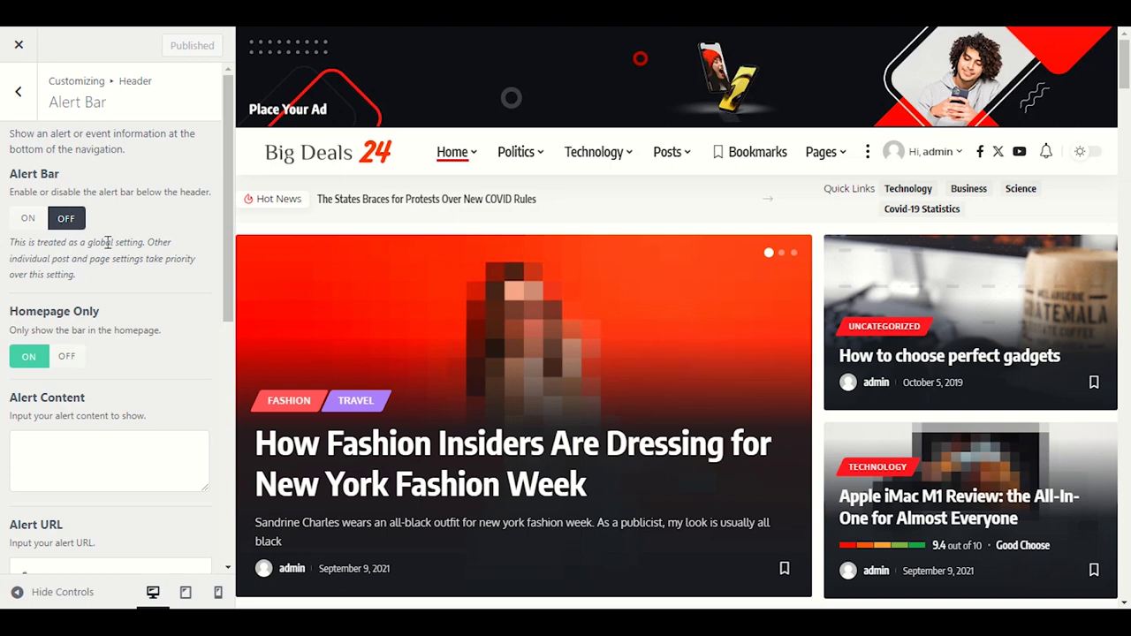
Review the Alert Bar's Homepage Only, Alert Content, Alert URL and color options, and return to the Header sections
{"action": "scroll", "coordinate": [101, 313], "scroll_direction": "down", "scroll_amount": 2}
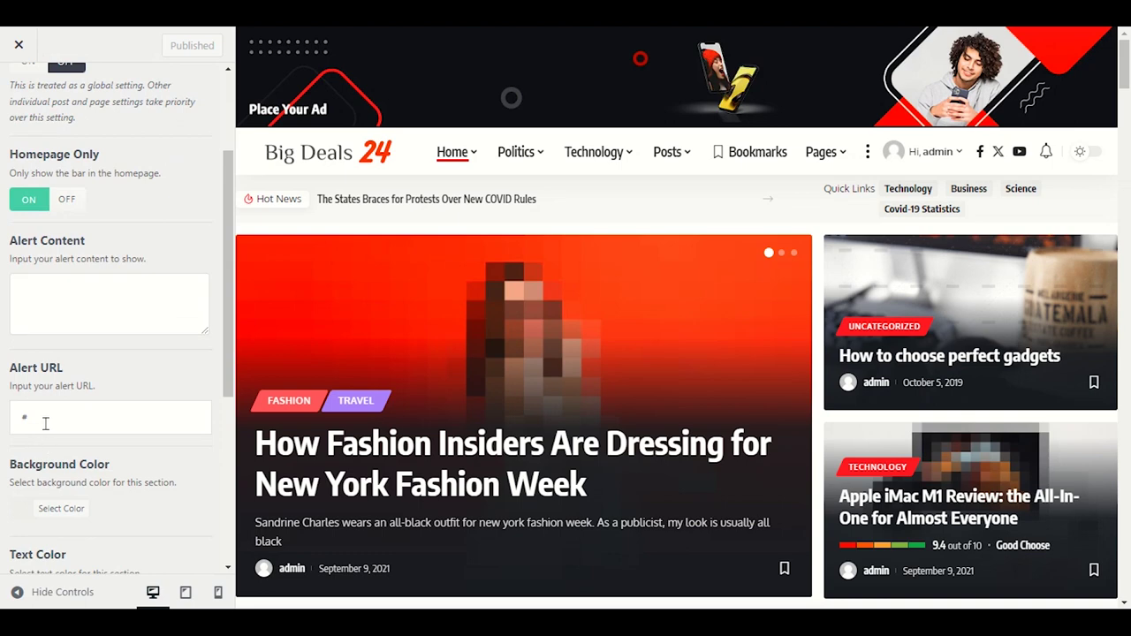
{"action": "scroll", "coordinate": [63, 416], "scroll_direction": "down", "scroll_amount": 2}
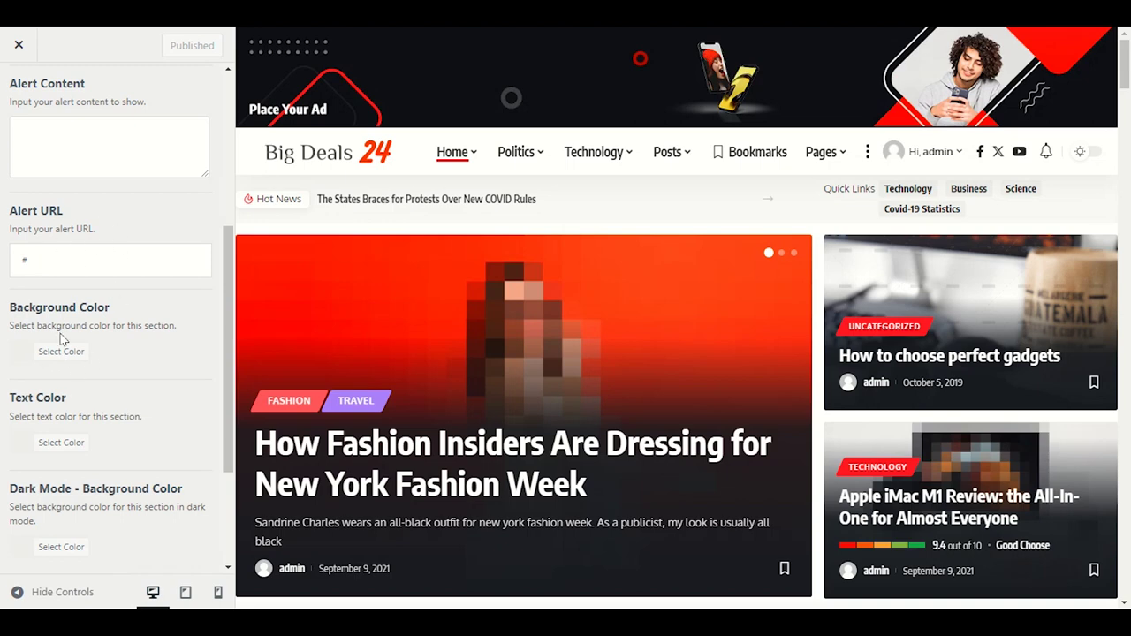
{"action": "scroll", "coordinate": [31, 353], "scroll_direction": "up", "scroll_amount": 4}
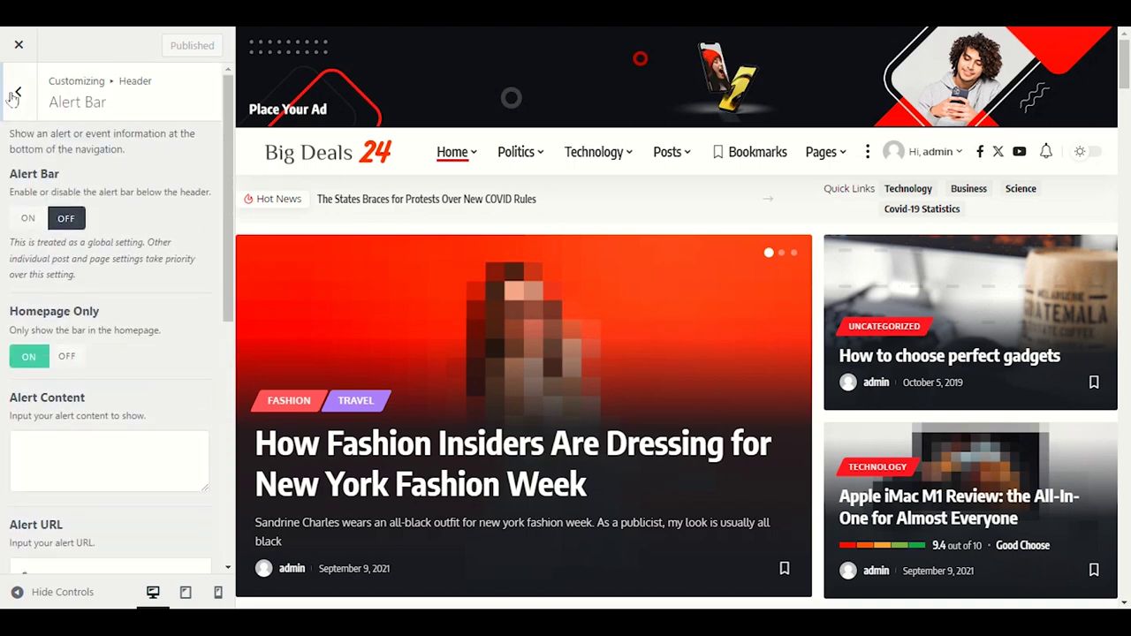
{"action": "left_click", "coordinate": [16, 92]}
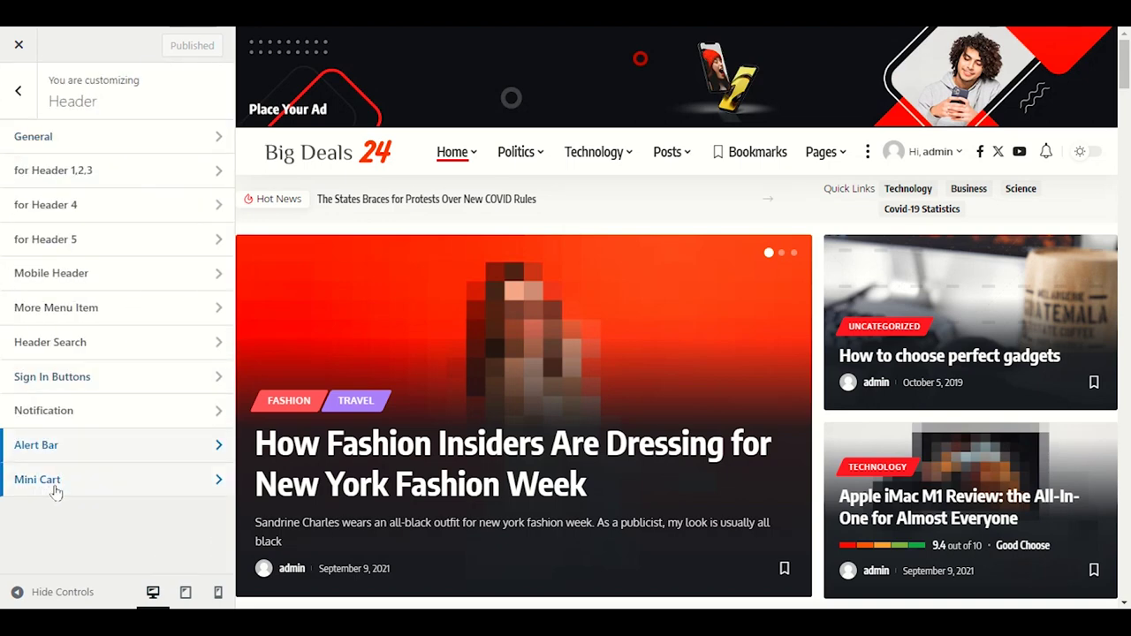
Open the header's Mini Cart settings, check the header in the full-width preview, and review the cart display and custom SVG options
{"action": "left_click", "coordinate": [69, 491]}
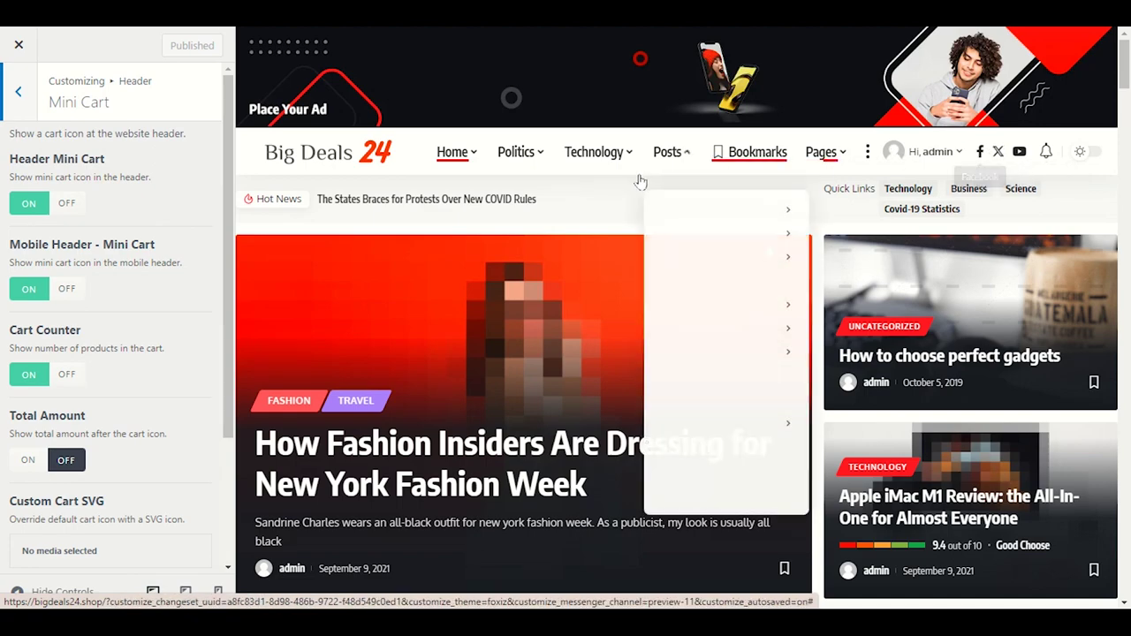
{"action": "left_click", "coordinate": [18, 592]}
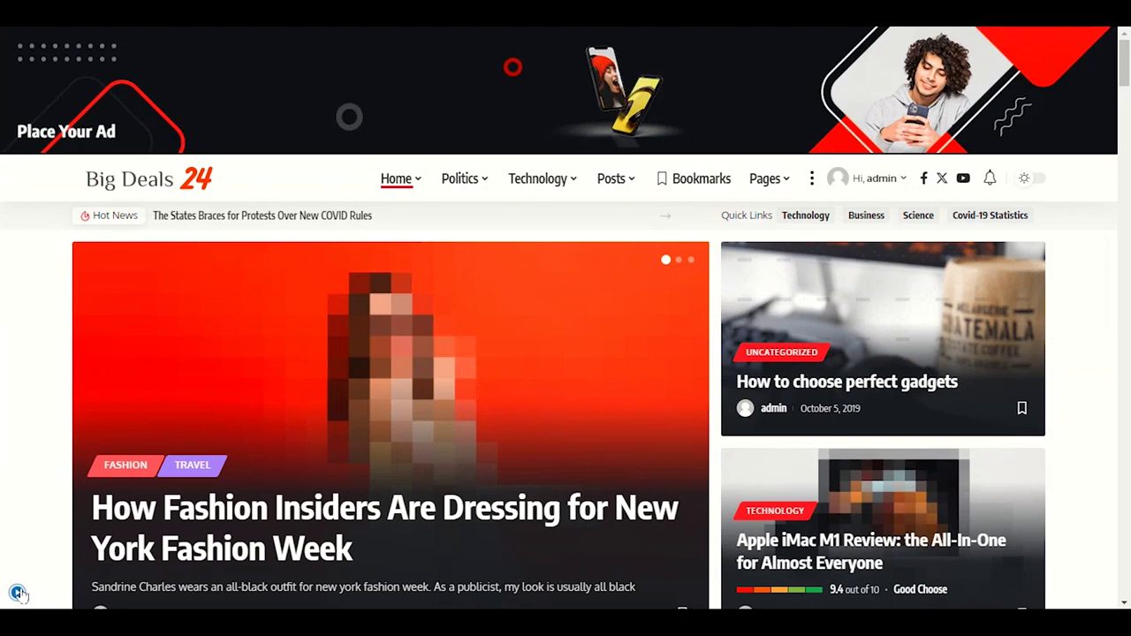
{"action": "left_click", "coordinate": [18, 593]}
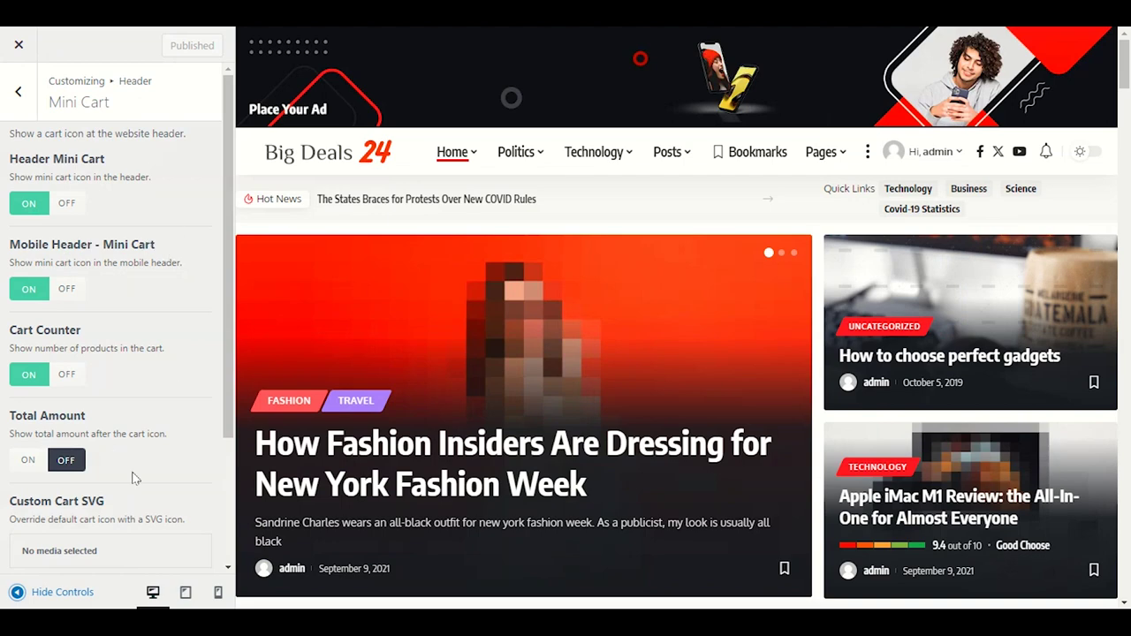
{"action": "scroll", "coordinate": [84, 349], "scroll_direction": "down", "scroll_amount": 3}
{"action": "scroll", "coordinate": [94, 424], "scroll_direction": "up", "scroll_amount": 3}
{"action": "left_click", "coordinate": [18, 108]}
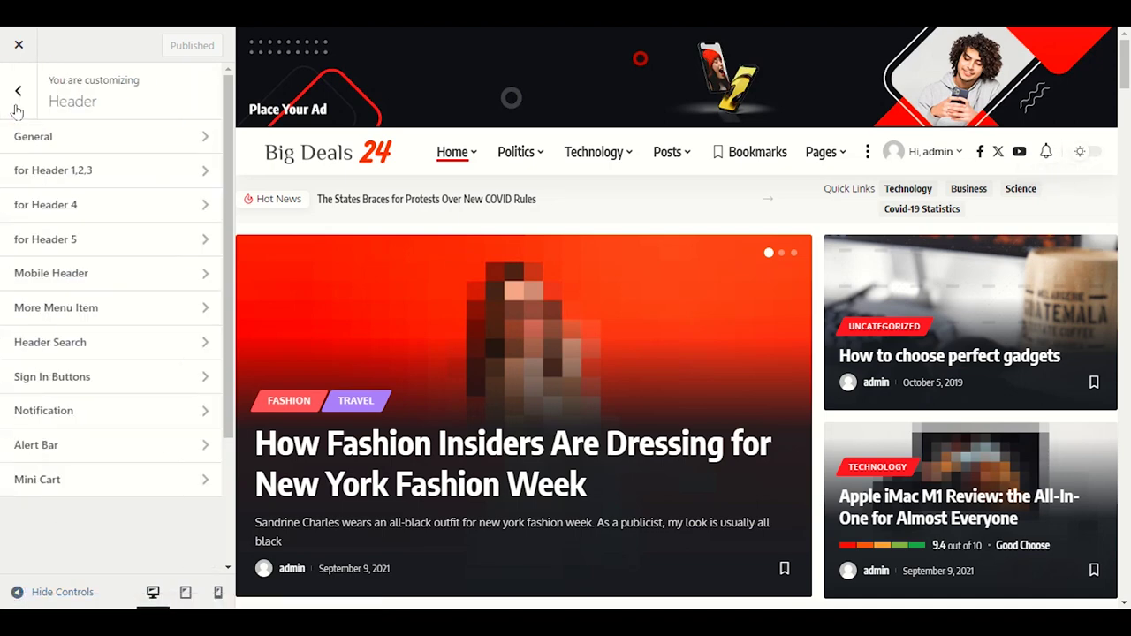
Open the theme's Sidebars settings and examine the homepage sidebars in the preview, from the Weather widget down to Sponsored Content
{"action": "left_click", "coordinate": [15, 116]}
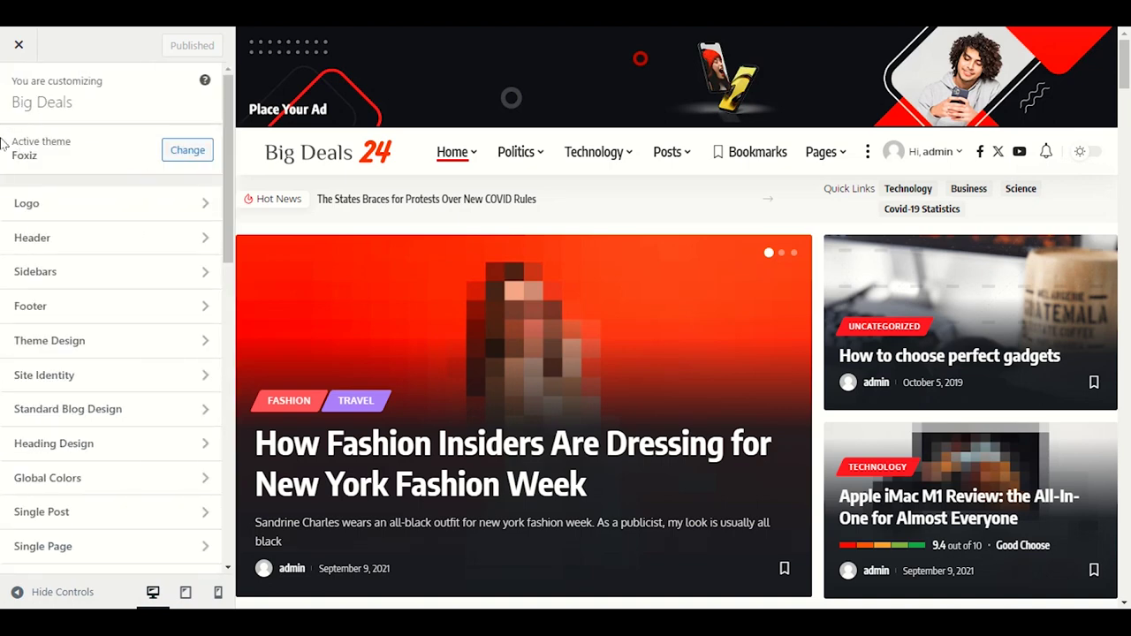
{"action": "left_click", "coordinate": [55, 279]}
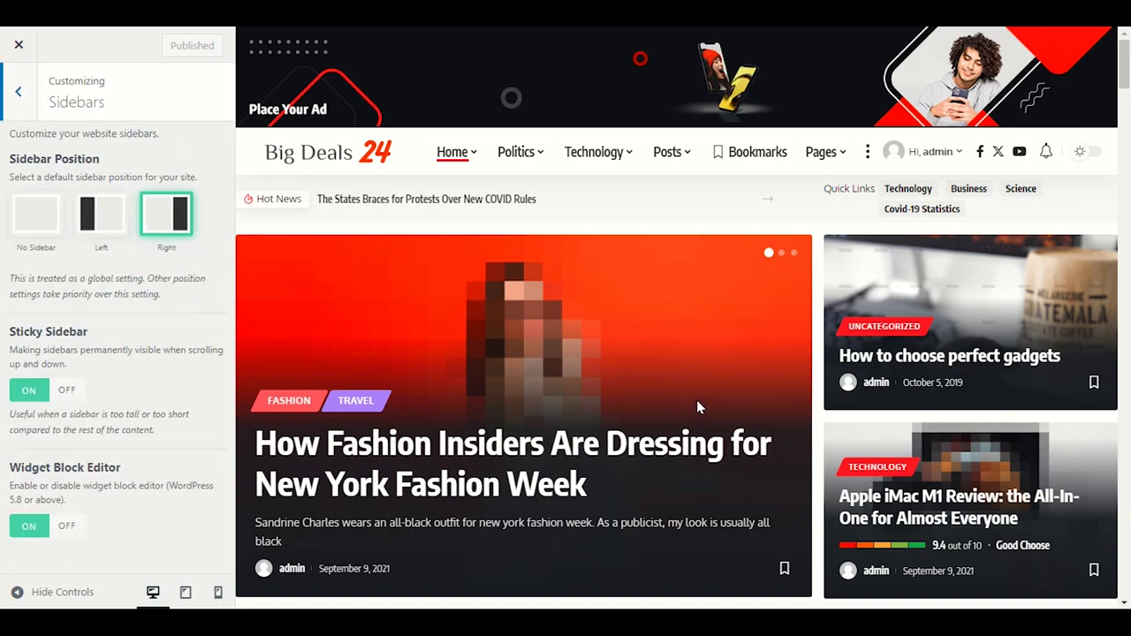
{"action": "scroll", "coordinate": [701, 399], "scroll_direction": "down", "scroll_amount": 5}
{"action": "scroll", "coordinate": [698, 415], "scroll_direction": "down", "scroll_amount": 4}
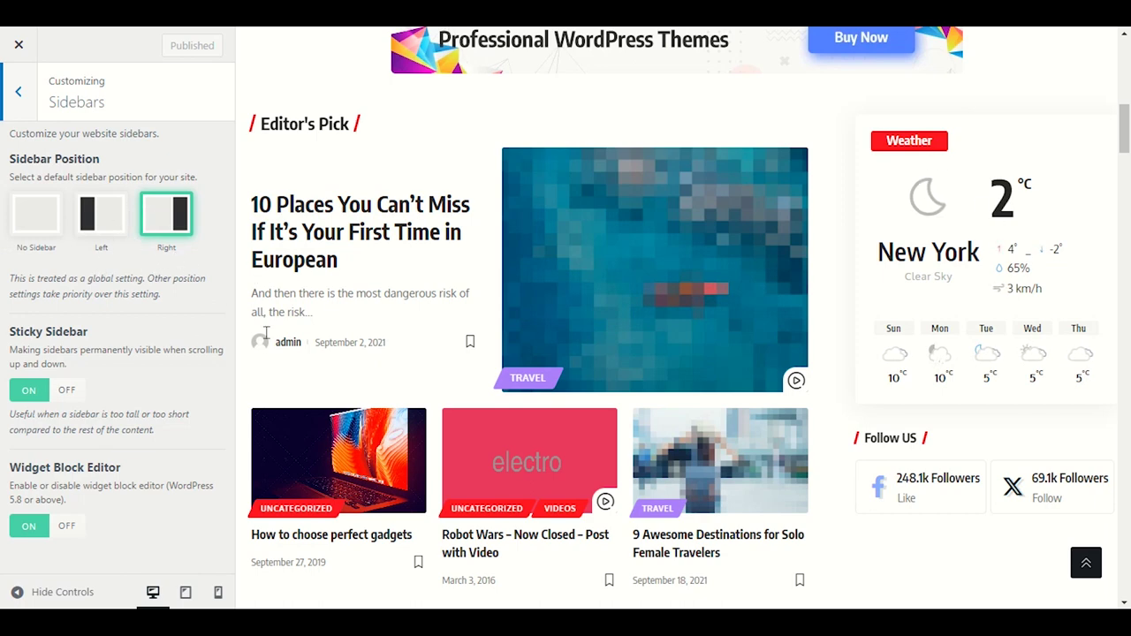
{"action": "scroll", "coordinate": [316, 341], "scroll_direction": "down", "scroll_amount": 3}
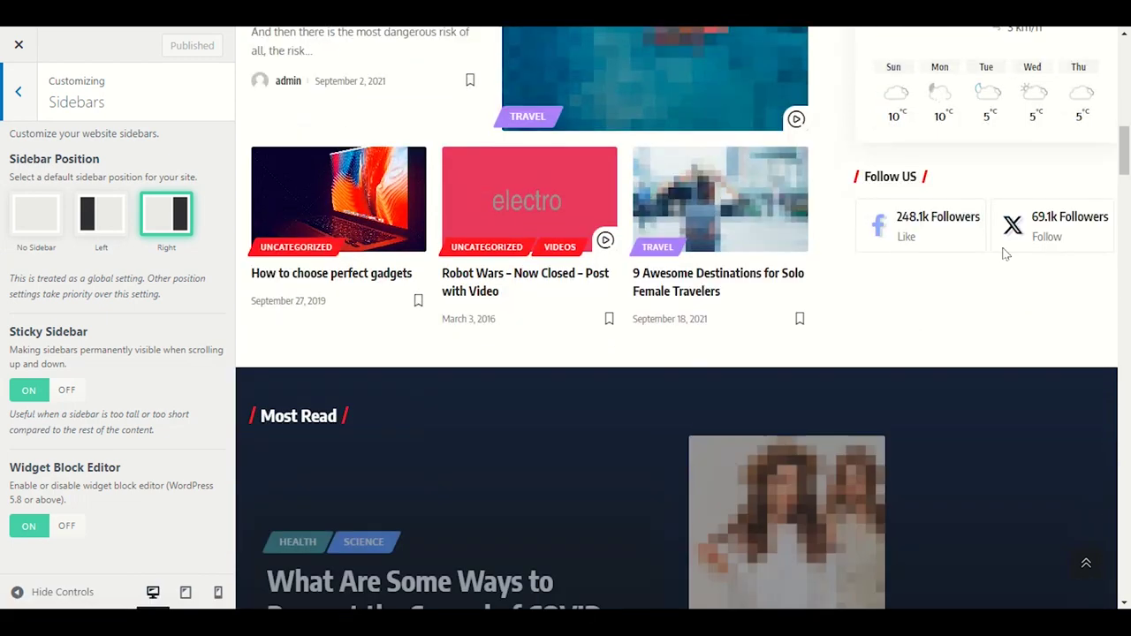
{"action": "scroll", "coordinate": [269, 373], "scroll_direction": "down", "scroll_amount": 3}
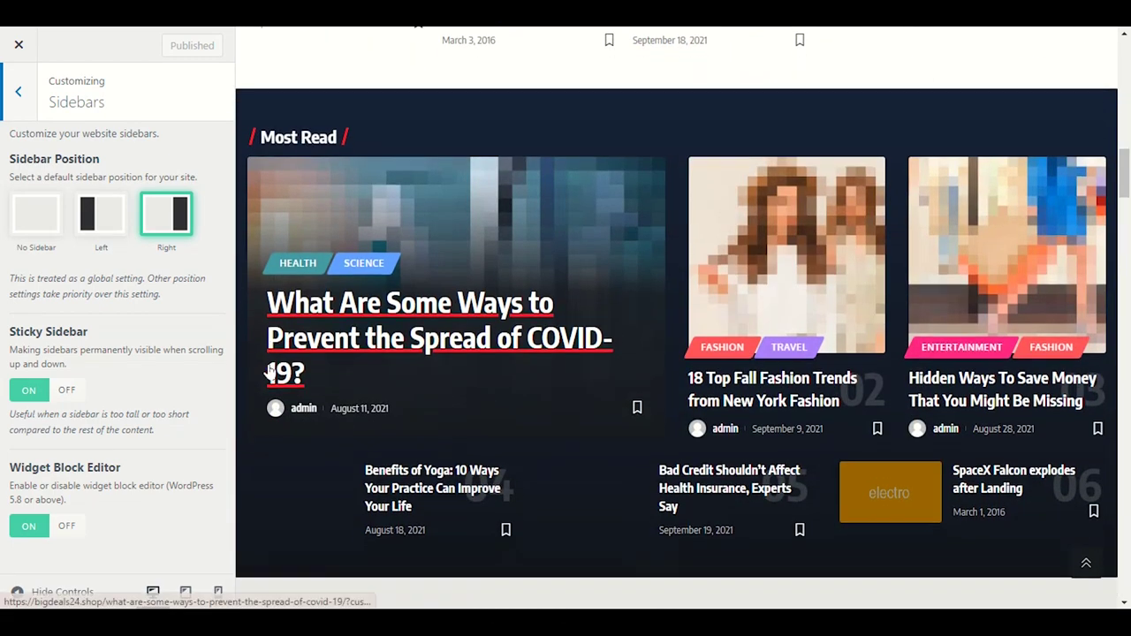
{"action": "scroll", "coordinate": [269, 373], "scroll_direction": "down", "scroll_amount": 10}
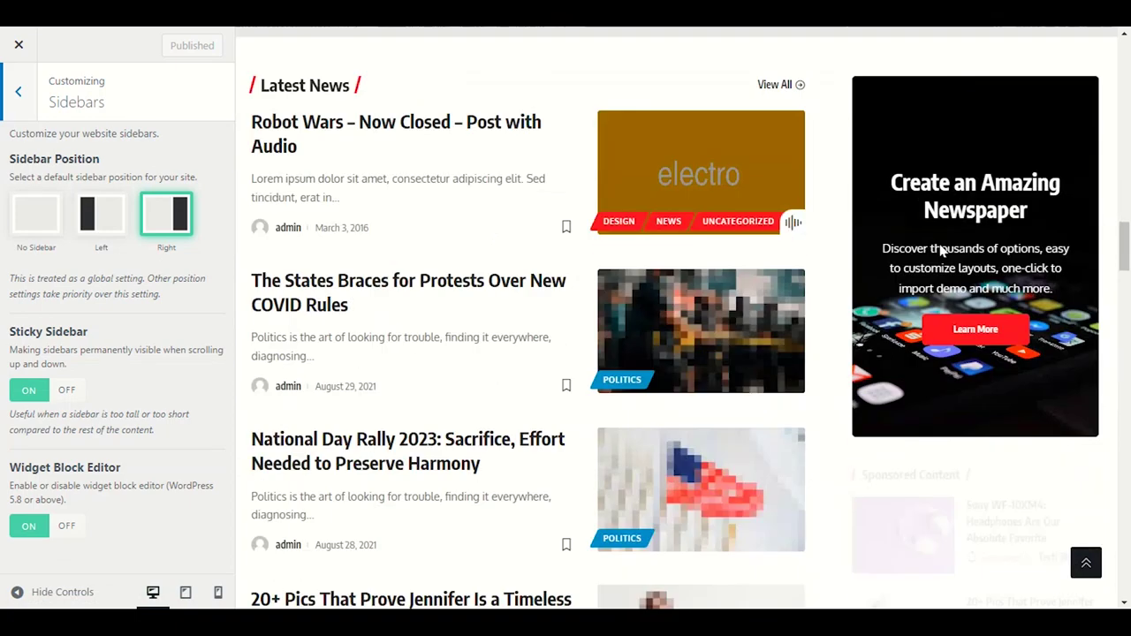
{"action": "scroll", "coordinate": [943, 252], "scroll_direction": "down", "scroll_amount": 2}
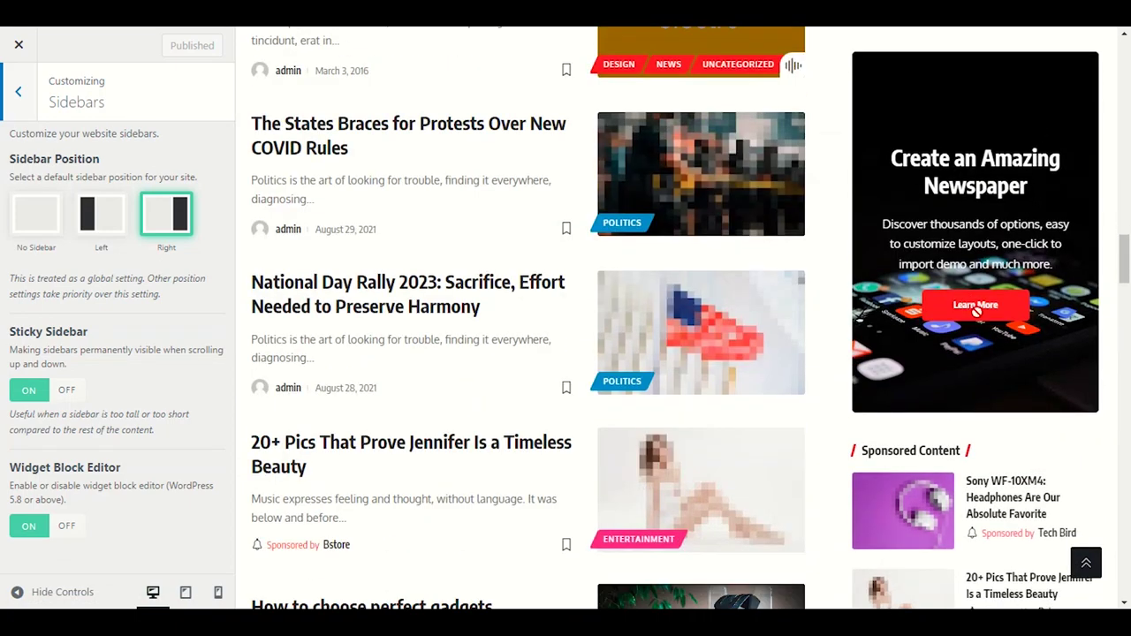
Examine how the home page's sidebar behaves alongside the posts in the site preview with Sticky Sidebar enabled
{"action": "scroll", "coordinate": [955, 435], "scroll_direction": "down", "scroll_amount": 5}
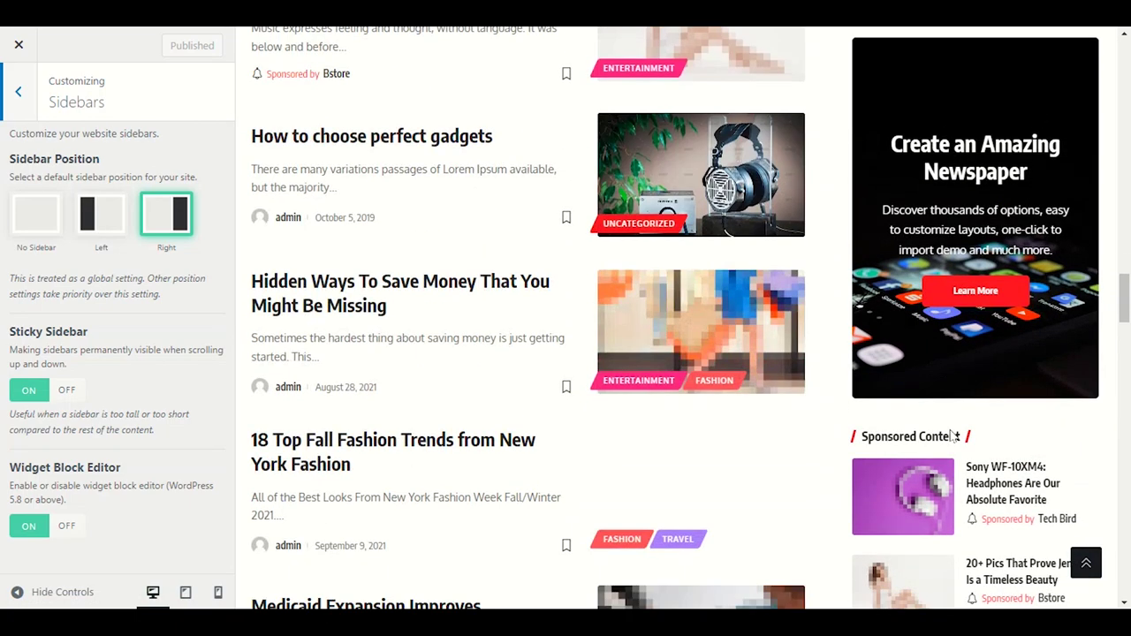
{"action": "scroll", "coordinate": [955, 435], "scroll_direction": "down", "scroll_amount": 3}
{"action": "scroll", "coordinate": [978, 221], "scroll_direction": "down", "scroll_amount": 3}
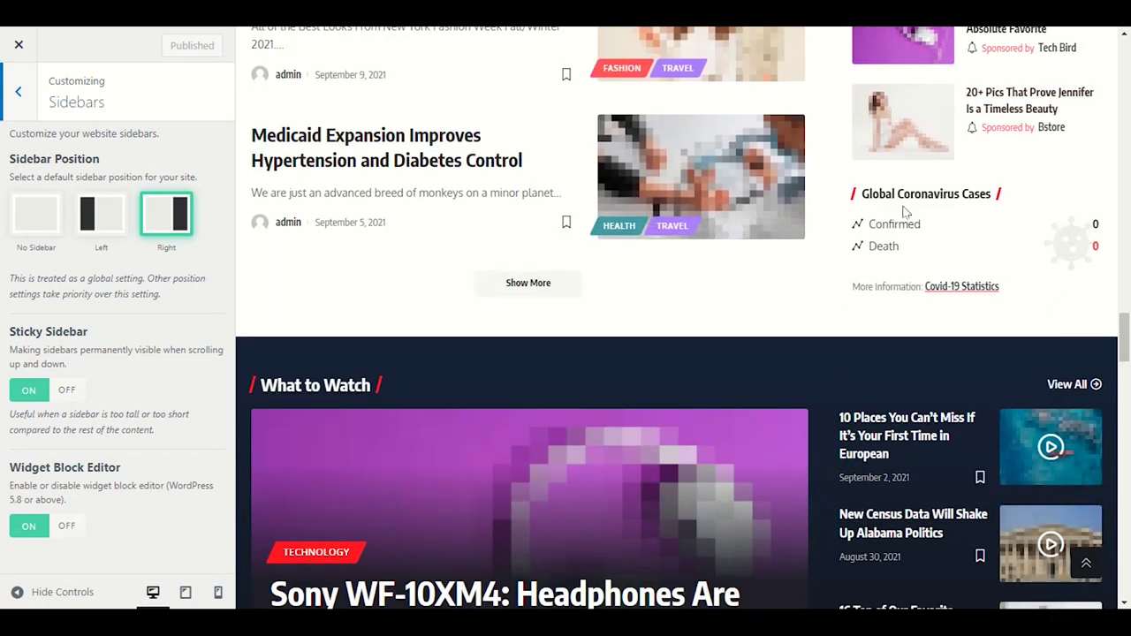
{"action": "scroll", "coordinate": [982, 480], "scroll_direction": "down", "scroll_amount": 1}
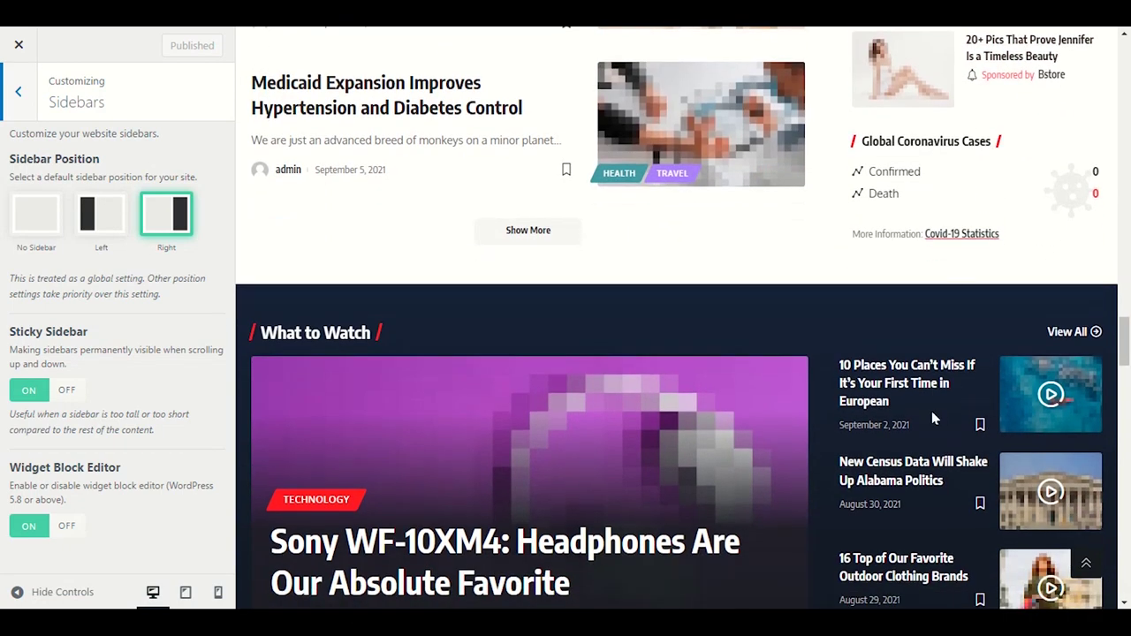
{"action": "scroll", "coordinate": [932, 411], "scroll_direction": "down", "scroll_amount": 2}
{"action": "scroll", "coordinate": [879, 439], "scroll_direction": "up", "scroll_amount": 3}
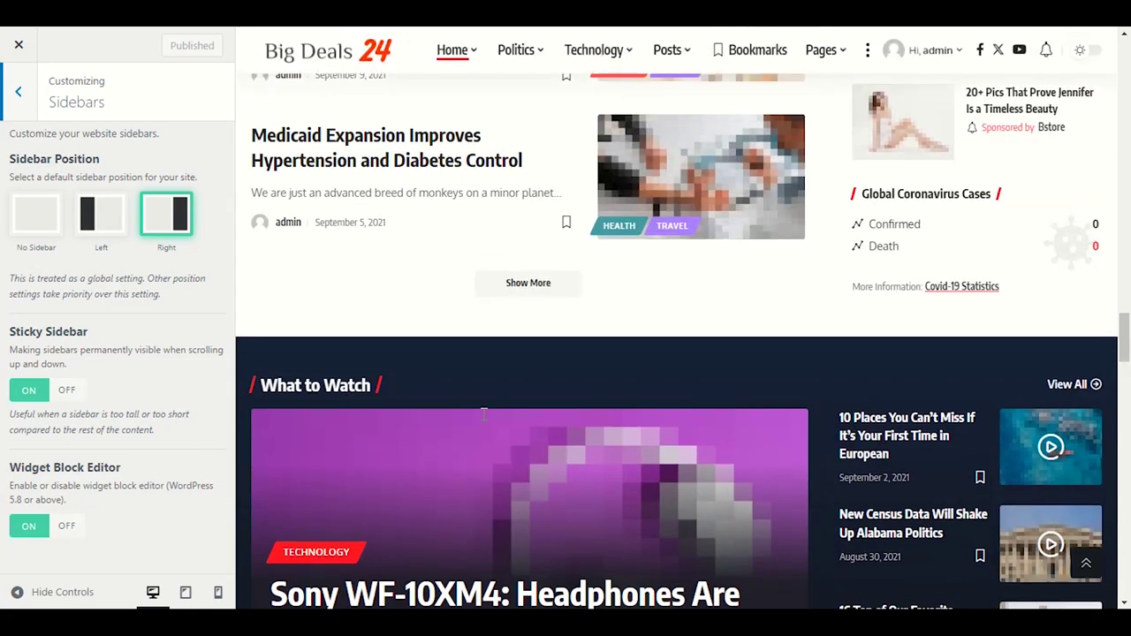
{"action": "scroll", "coordinate": [534, 406], "scroll_direction": "up", "scroll_amount": 2}
{"action": "scroll", "coordinate": [534, 407], "scroll_direction": "up", "scroll_amount": 15}
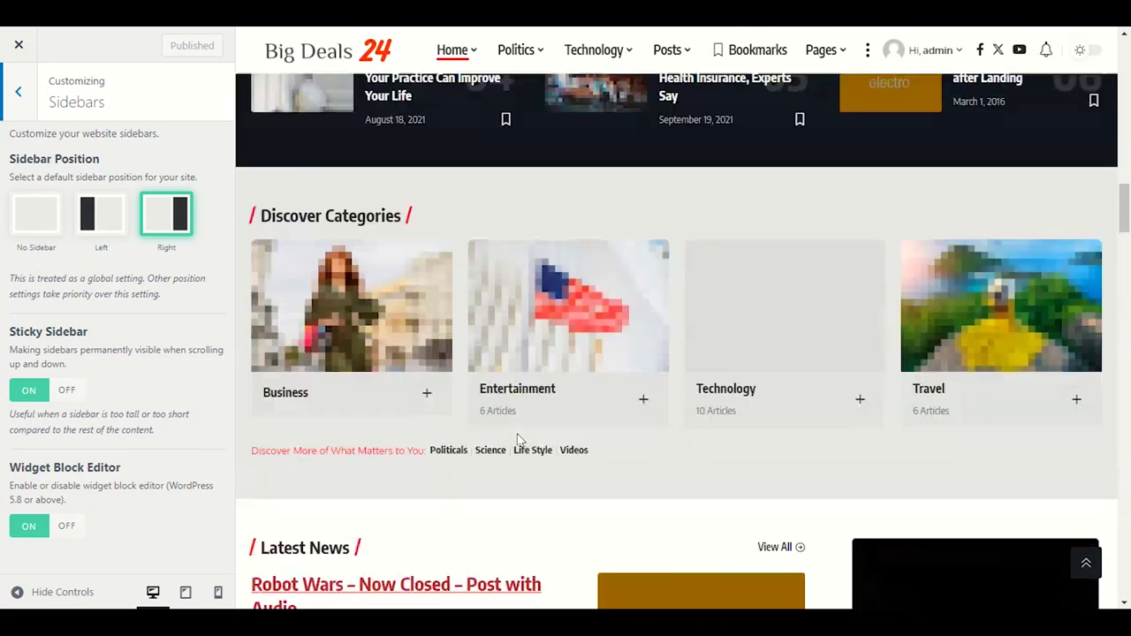
{"action": "scroll", "coordinate": [520, 439], "scroll_direction": "down", "scroll_amount": 2}
{"action": "scroll", "coordinate": [522, 438], "scroll_direction": "down", "scroll_amount": 11}
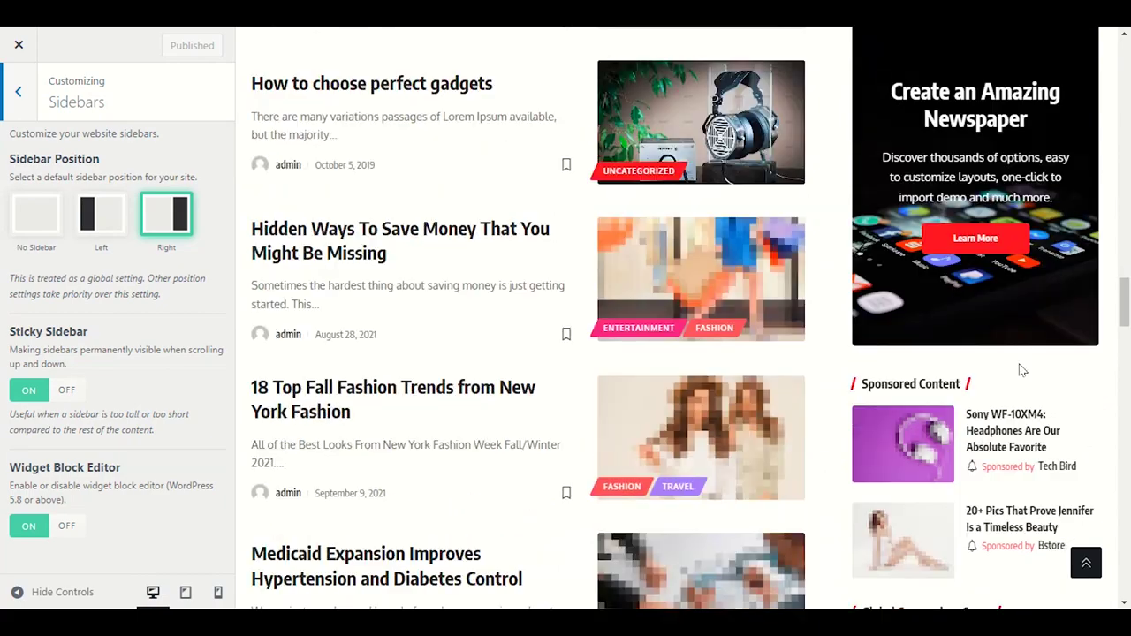
{"action": "scroll", "coordinate": [727, 427], "scroll_direction": "up", "scroll_amount": 2}
{"action": "scroll", "coordinate": [503, 394], "scroll_direction": "up", "scroll_amount": 1}
{"action": "scroll", "coordinate": [503, 395], "scroll_direction": "down", "scroll_amount": 5}
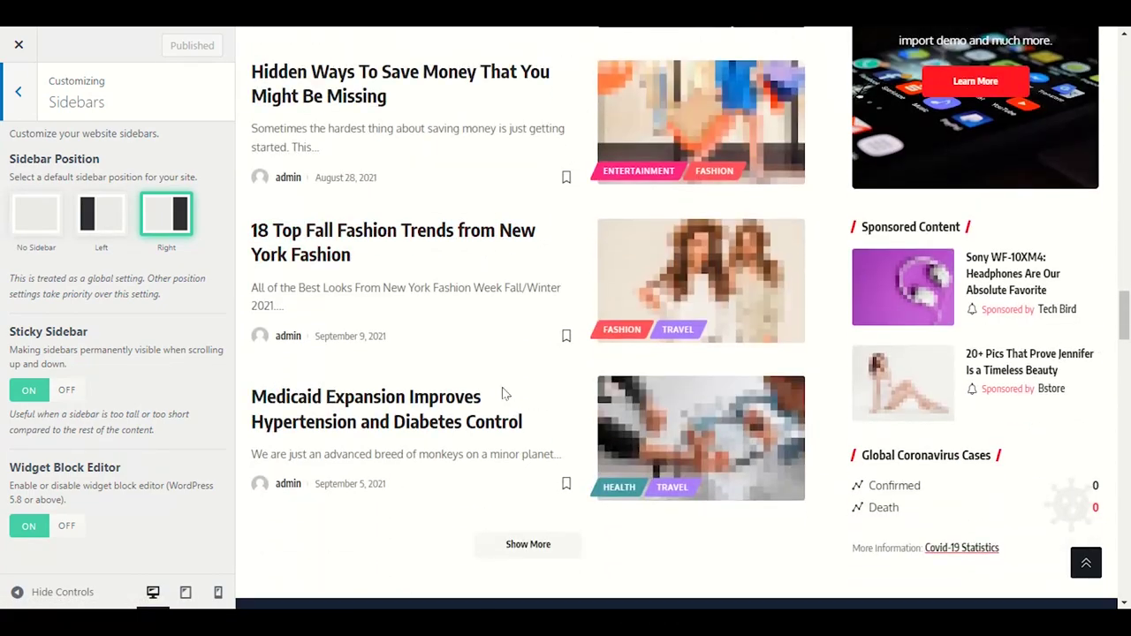
{"action": "scroll", "coordinate": [504, 402], "scroll_direction": "up", "scroll_amount": 3}
{"action": "scroll", "coordinate": [504, 406], "scroll_direction": "up", "scroll_amount": 3}
{"action": "scroll", "coordinate": [522, 404], "scroll_direction": "up", "scroll_amount": 5}
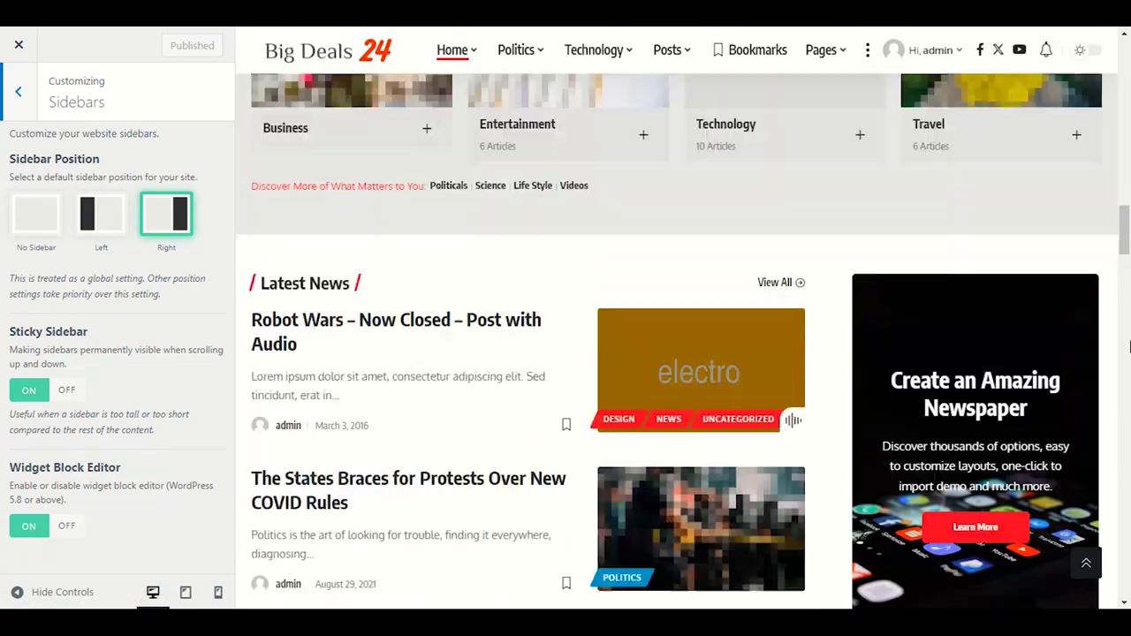
{"action": "scroll", "coordinate": [666, 417], "scroll_direction": "up", "scroll_amount": 20}
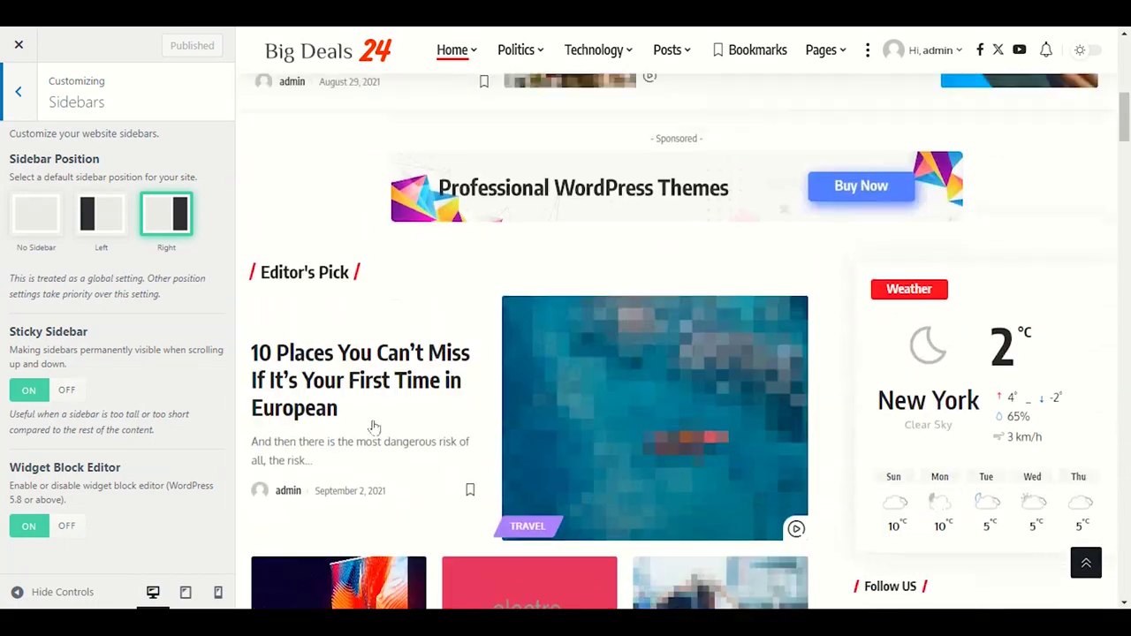
{"action": "scroll", "coordinate": [373, 427], "scroll_direction": "up", "scroll_amount": 3}
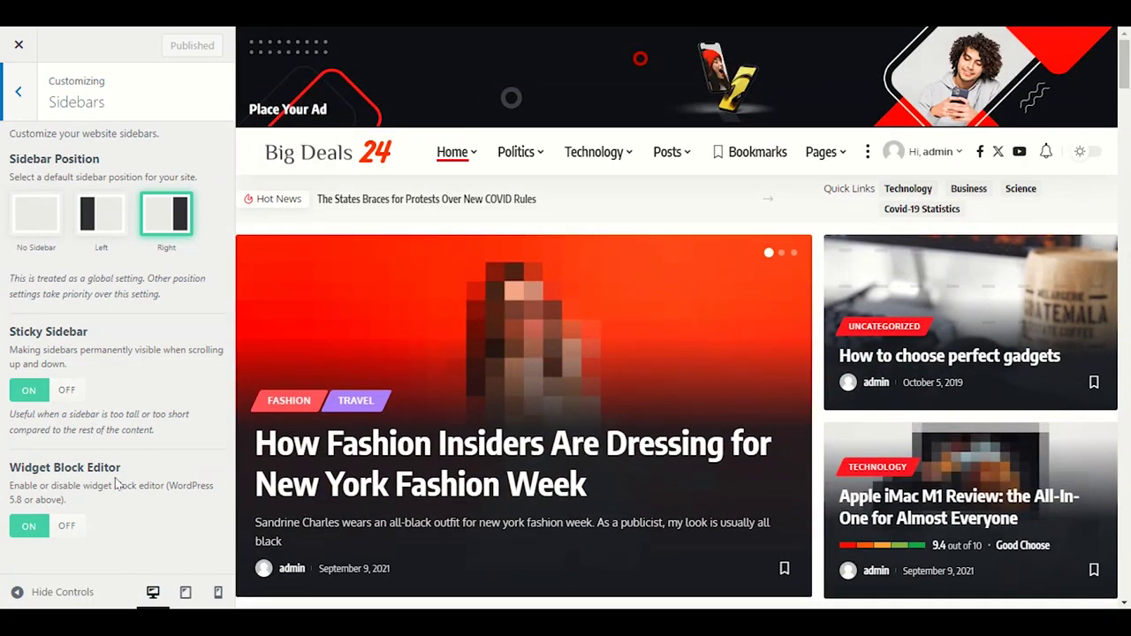
Turn on Top Border in the theme's Footer settings and publish the change
{"action": "left_click", "coordinate": [27, 107]}
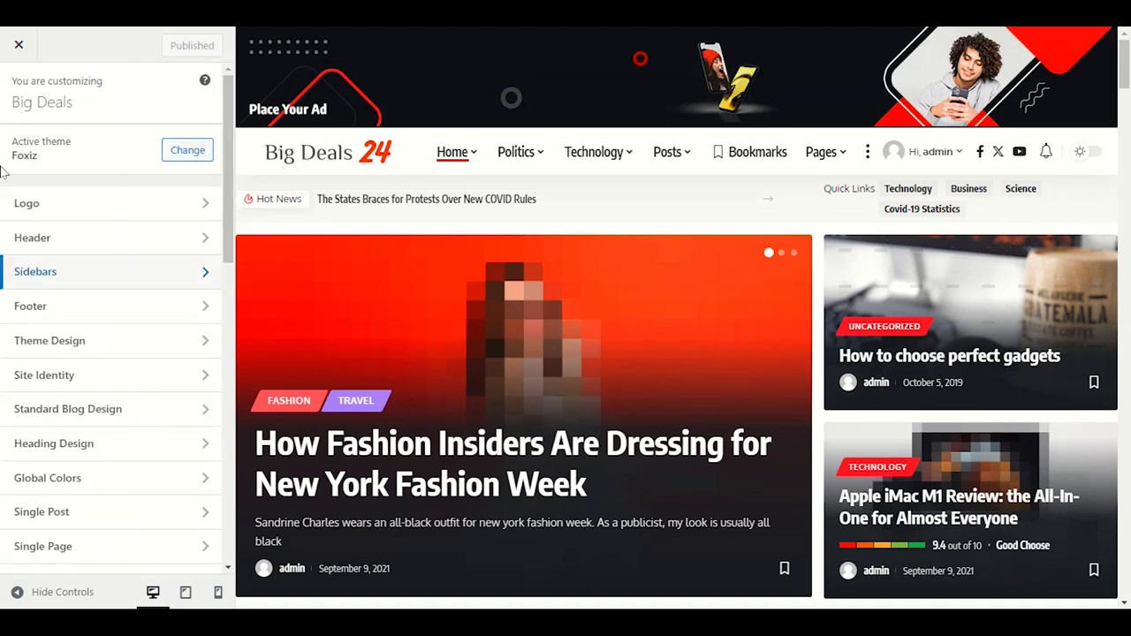
{"action": "left_click", "coordinate": [41, 309]}
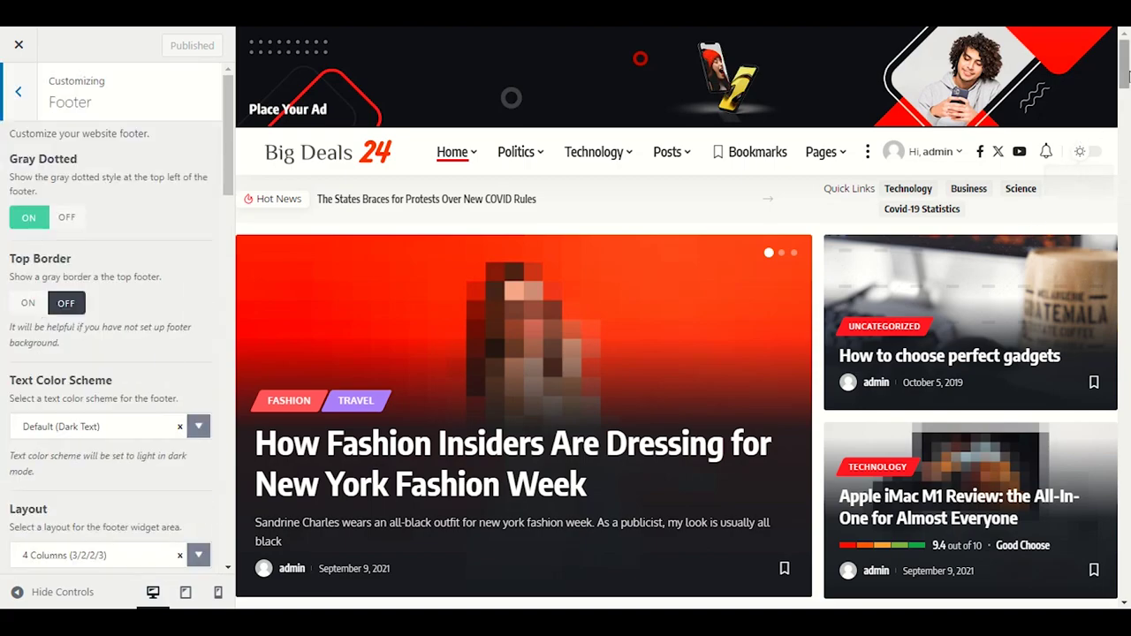
{"action": "left_click_drag", "start_coordinate": [1127, 74], "coordinate": [1125, 574]}
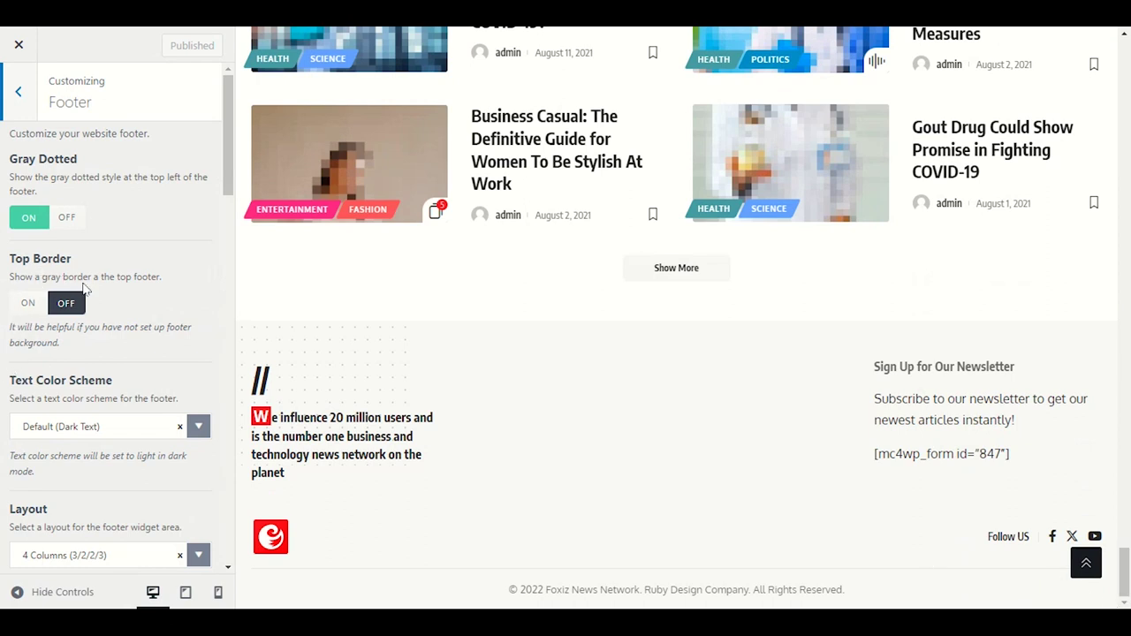
{"action": "left_click", "coordinate": [34, 304]}
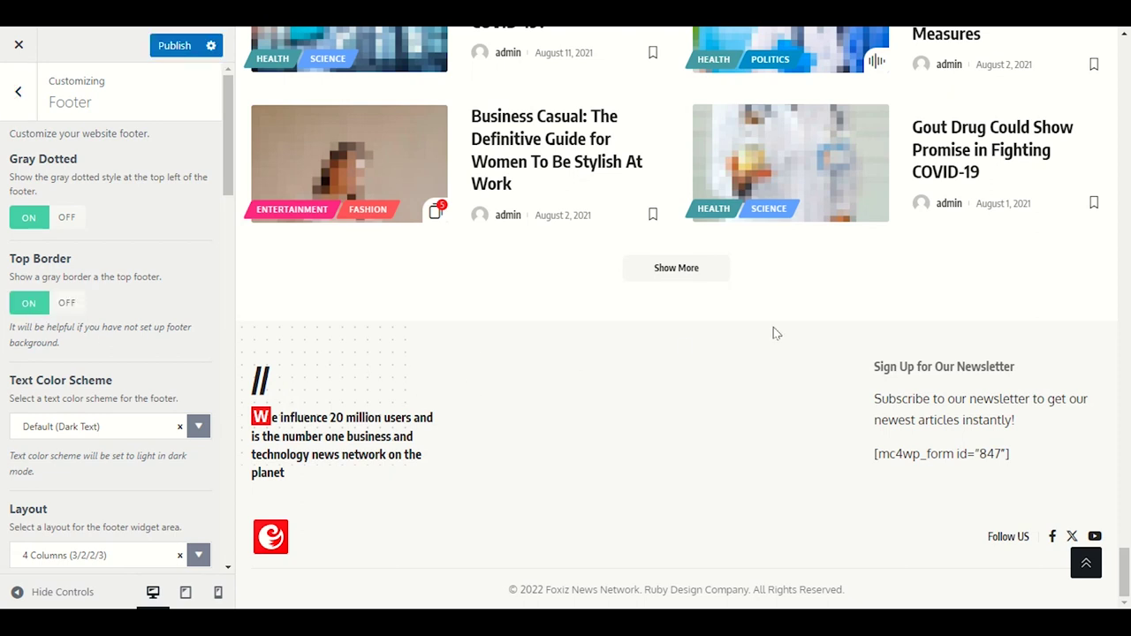
{"action": "left_click", "coordinate": [66, 303]}
{"action": "left_click", "coordinate": [29, 303]}
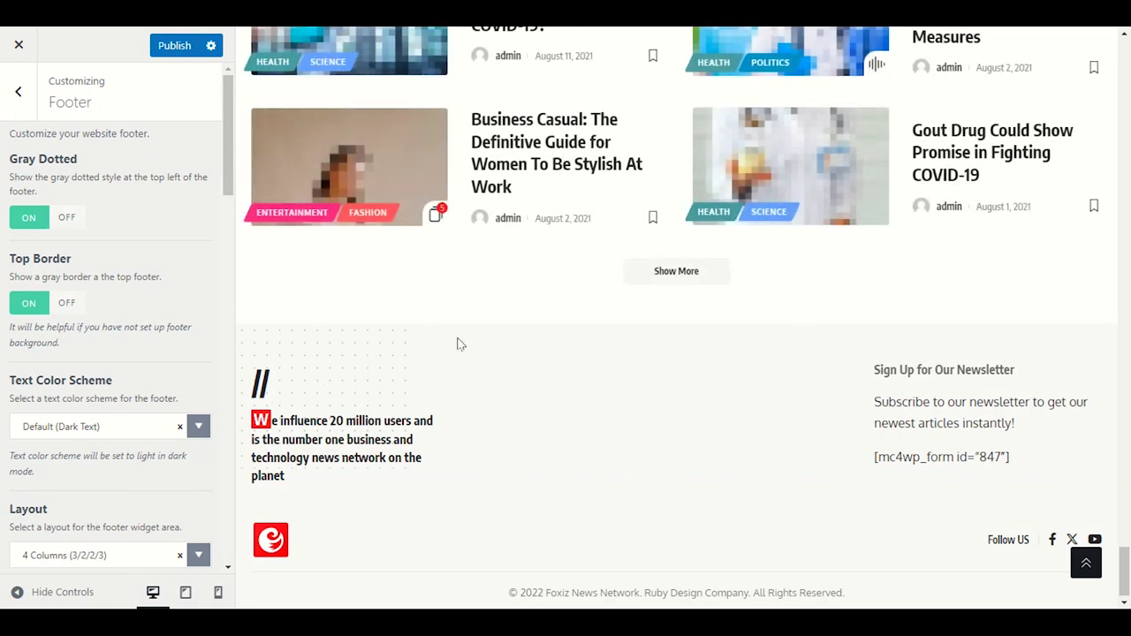
{"action": "left_click", "coordinate": [169, 47]}
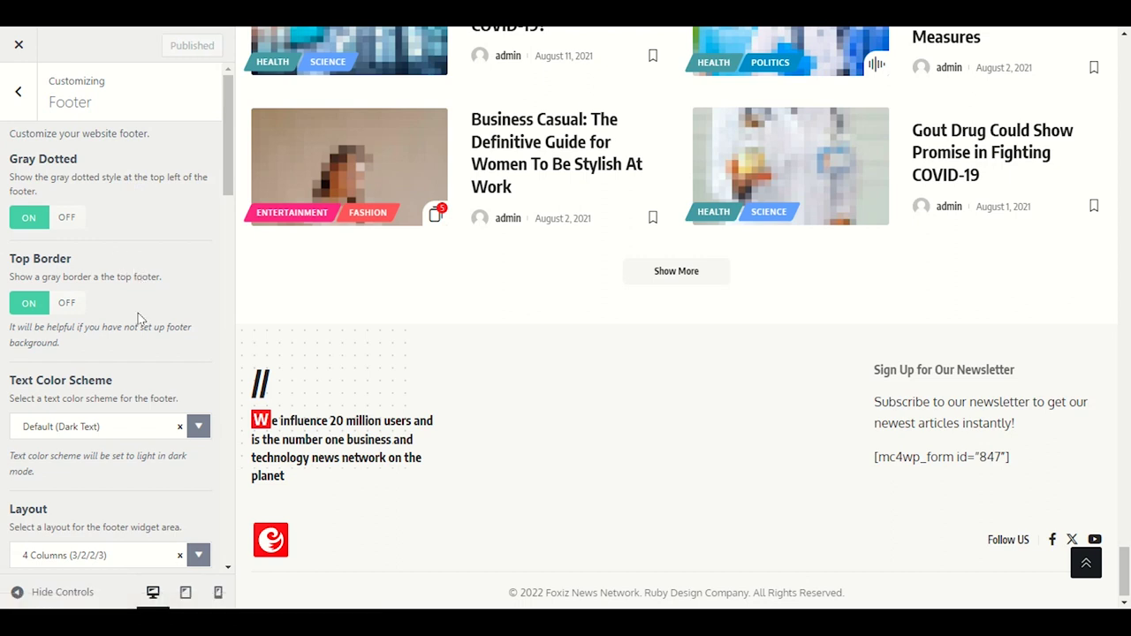
Replace the Footer Logo with the Big Deals 24 image from the media library and publish the change
{"action": "scroll", "coordinate": [138, 318], "scroll_direction": "down", "scroll_amount": 1}
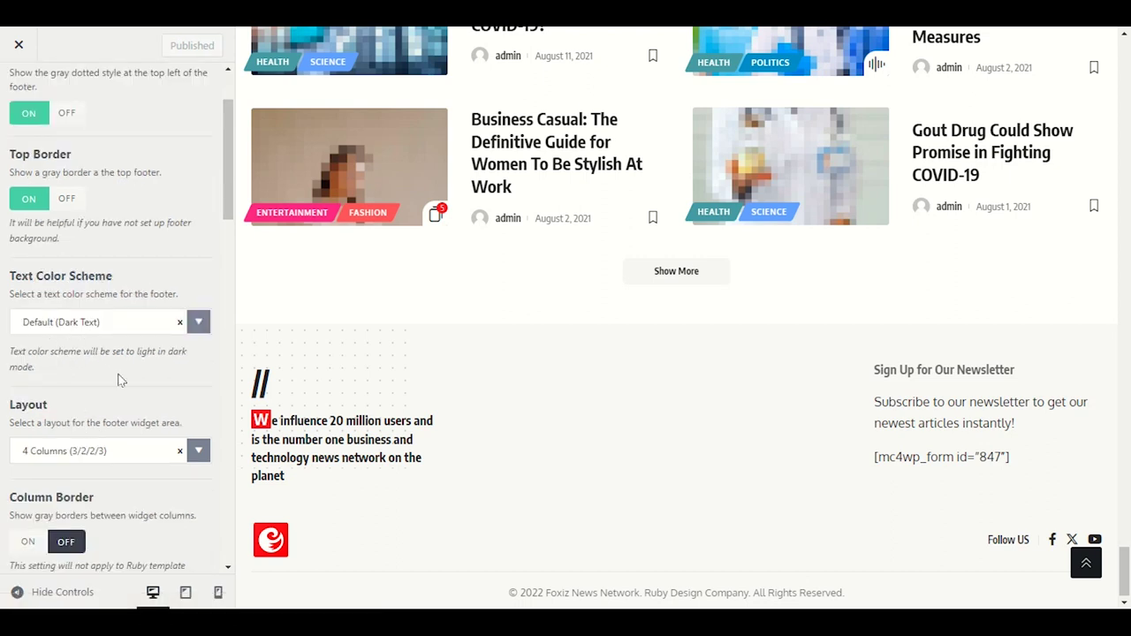
{"action": "scroll", "coordinate": [121, 382], "scroll_direction": "down", "scroll_amount": 2}
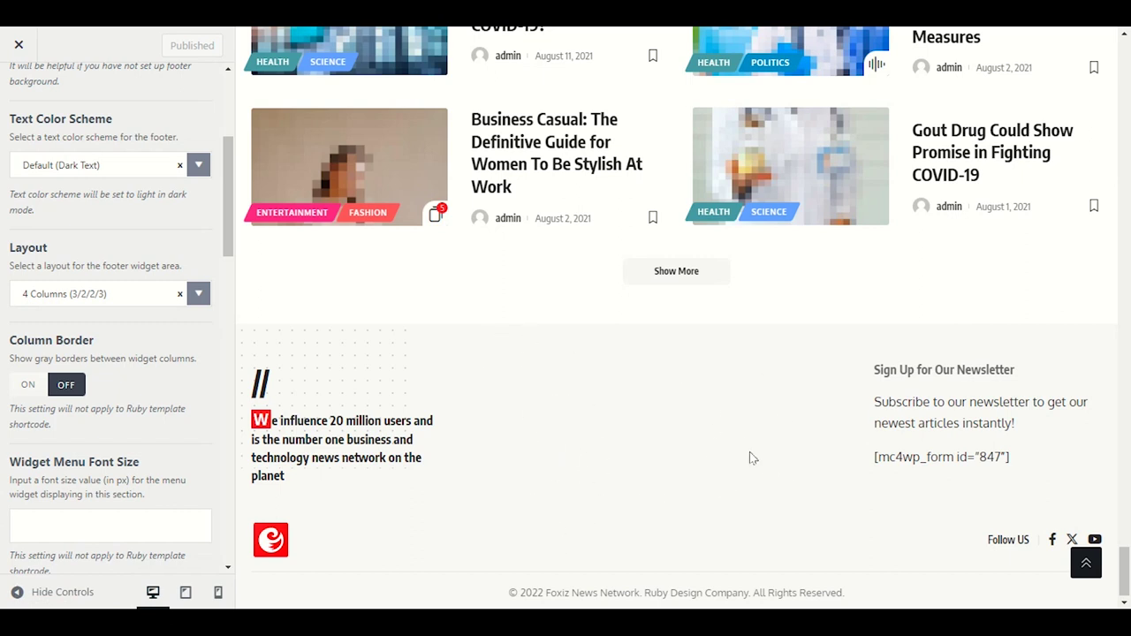
{"action": "scroll", "coordinate": [122, 428], "scroll_direction": "down", "scroll_amount": 5}
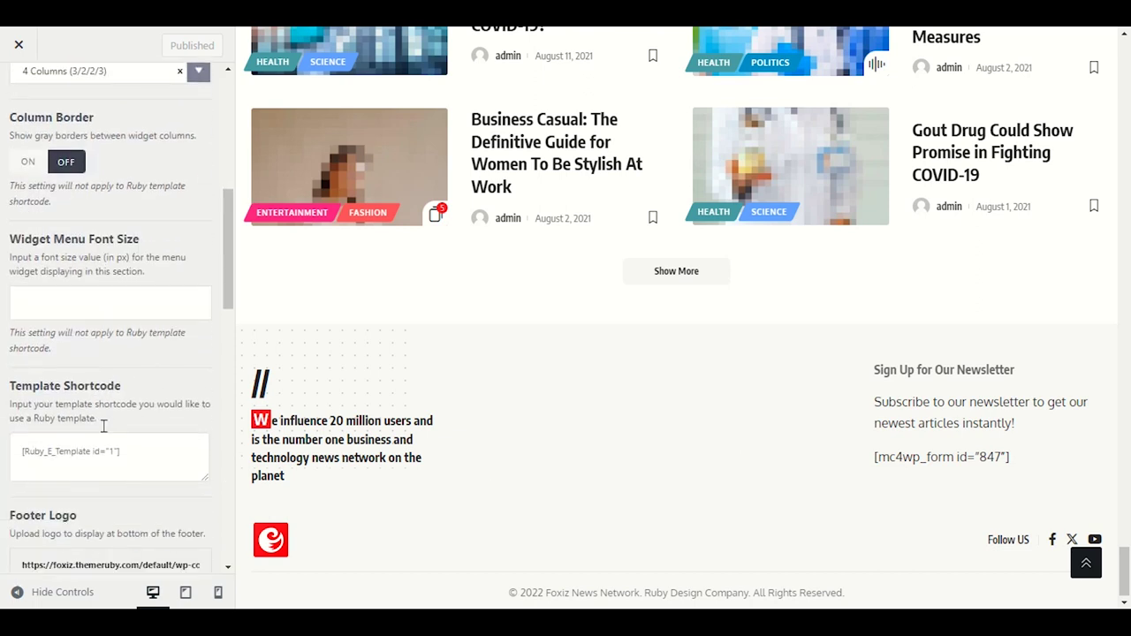
{"action": "scroll", "coordinate": [122, 428], "scroll_direction": "down", "scroll_amount": 6}
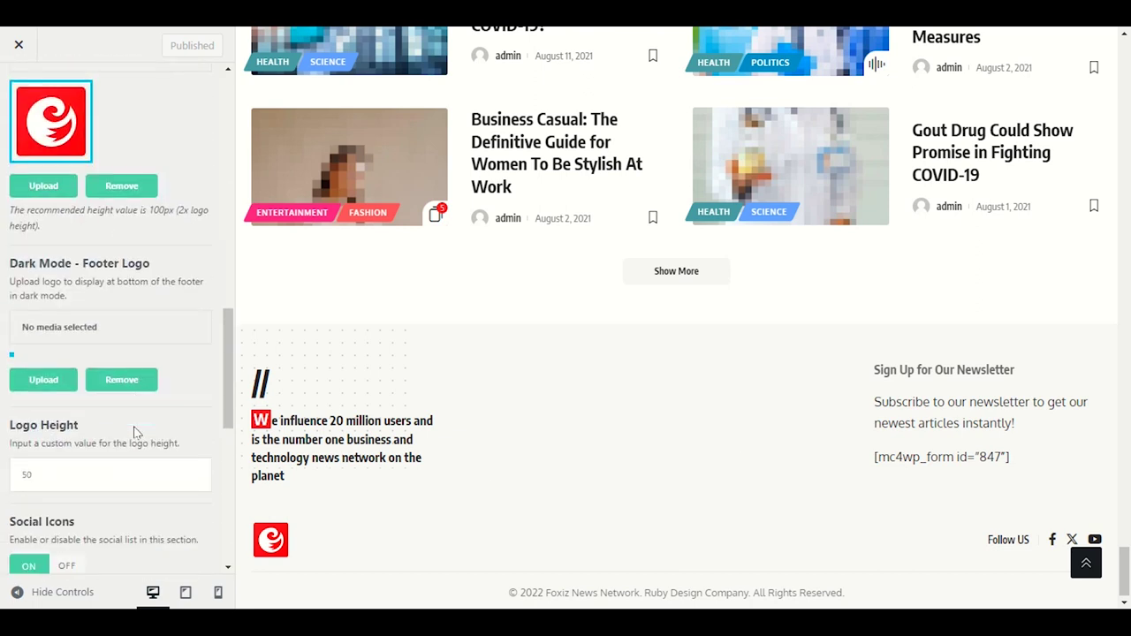
{"action": "scroll", "coordinate": [135, 431], "scroll_direction": "up", "scroll_amount": 2}
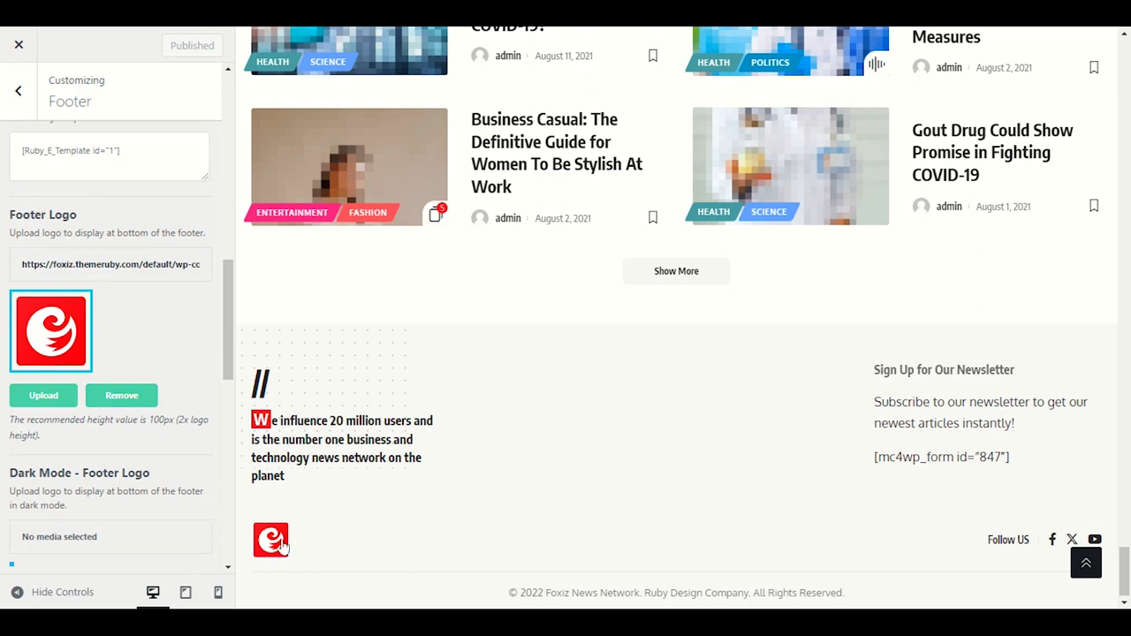
{"action": "left_click", "coordinate": [55, 405]}
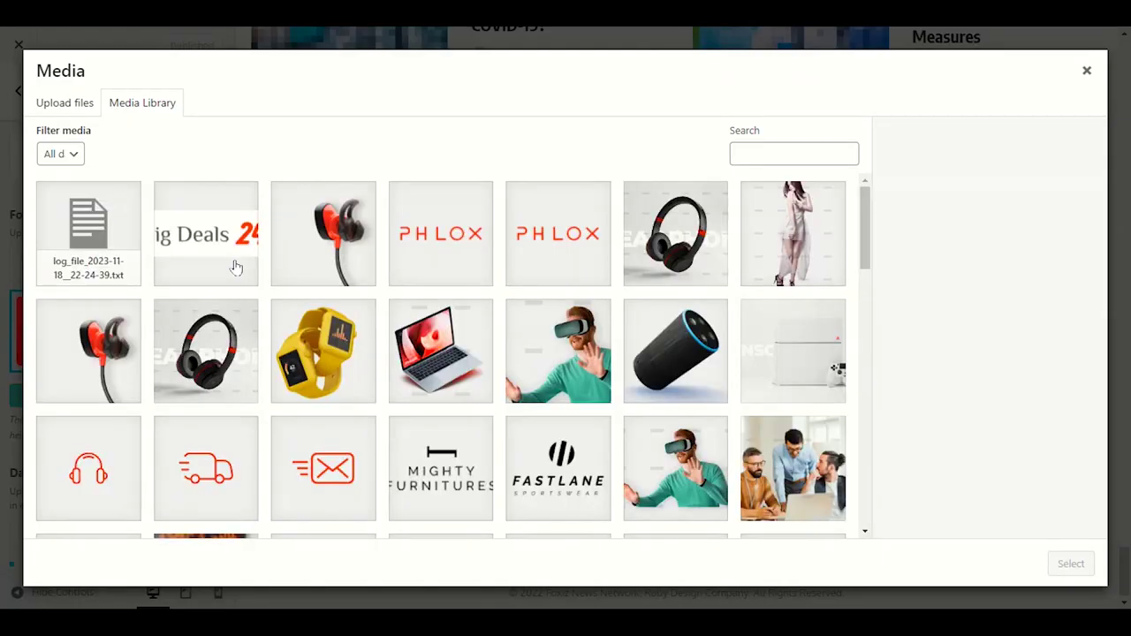
{"action": "left_click", "coordinate": [236, 263]}
{"action": "left_click", "coordinate": [1063, 564]}
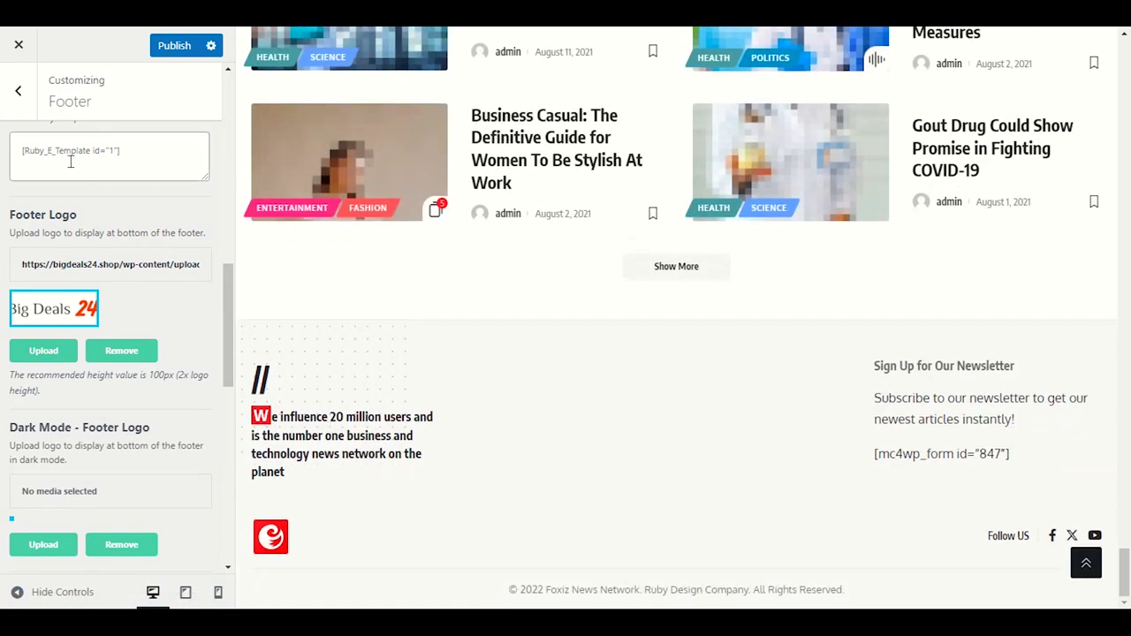
{"action": "left_click", "coordinate": [168, 47]}
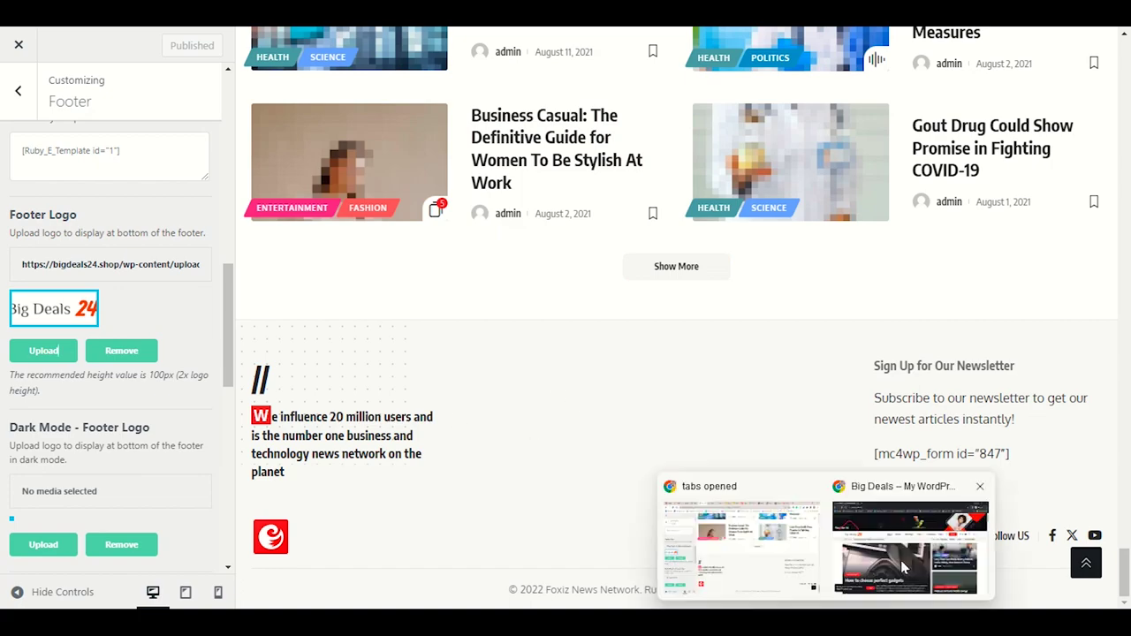
Reload the live site's home page and check its footer logo, dismissing the newsletter popup and accepting the cookie notice
{"action": "left_click", "coordinate": [935, 548]}
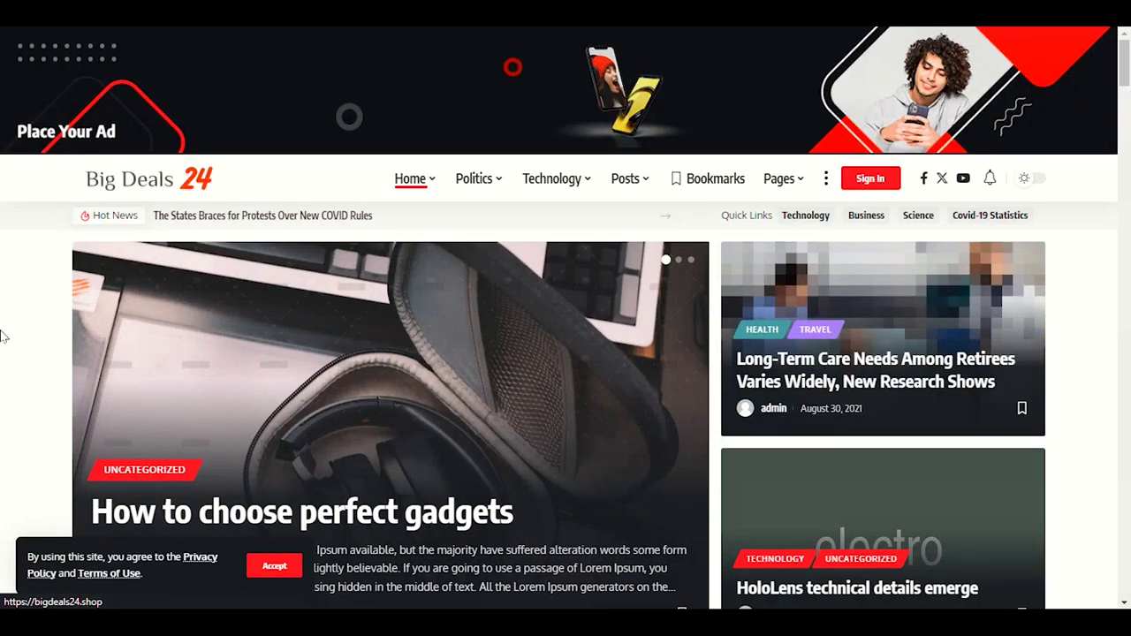
{"action": "left_click", "coordinate": [78, 302]}
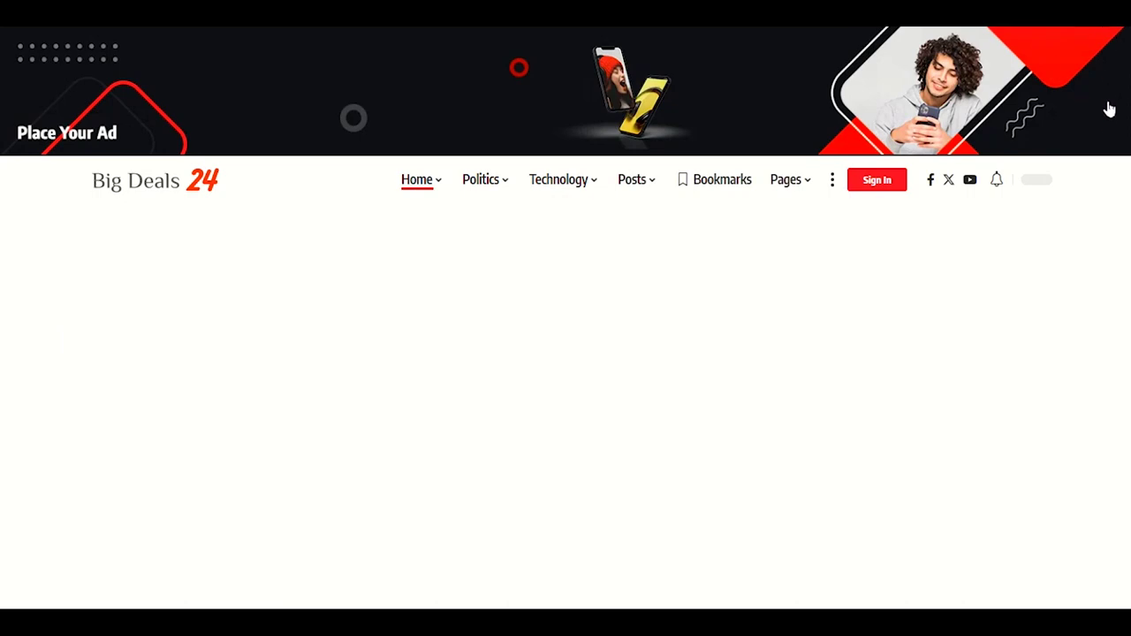
{"action": "scroll", "coordinate": [1091, 326], "scroll_direction": "down", "scroll_amount": 10}
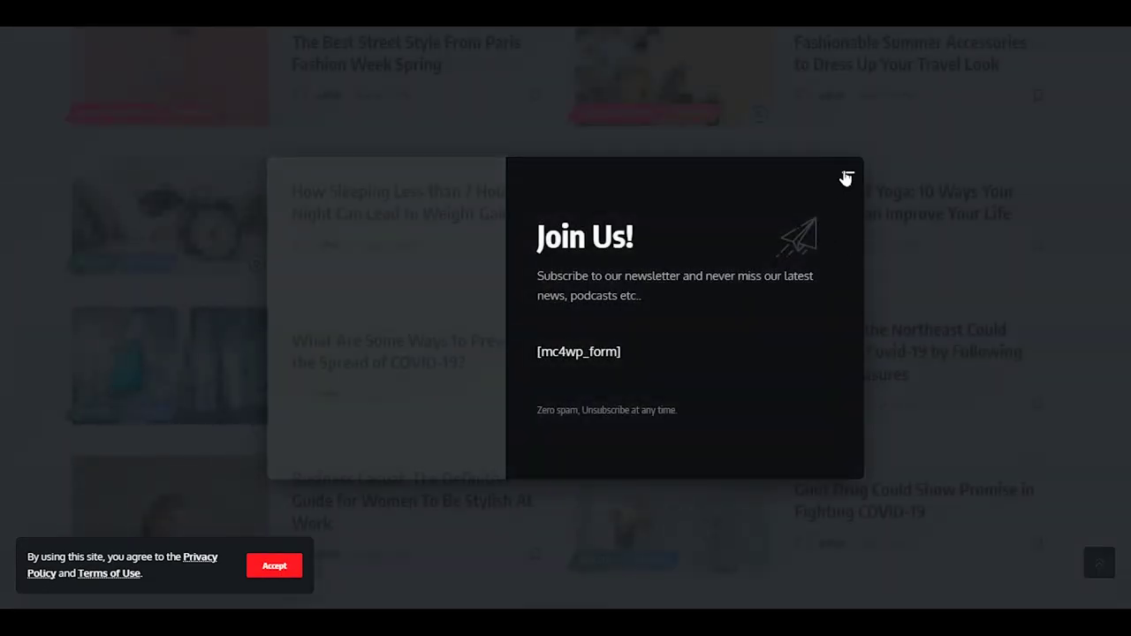
{"action": "left_click", "coordinate": [846, 178]}
{"action": "scroll", "coordinate": [765, 328], "scroll_direction": "down", "scroll_amount": 5}
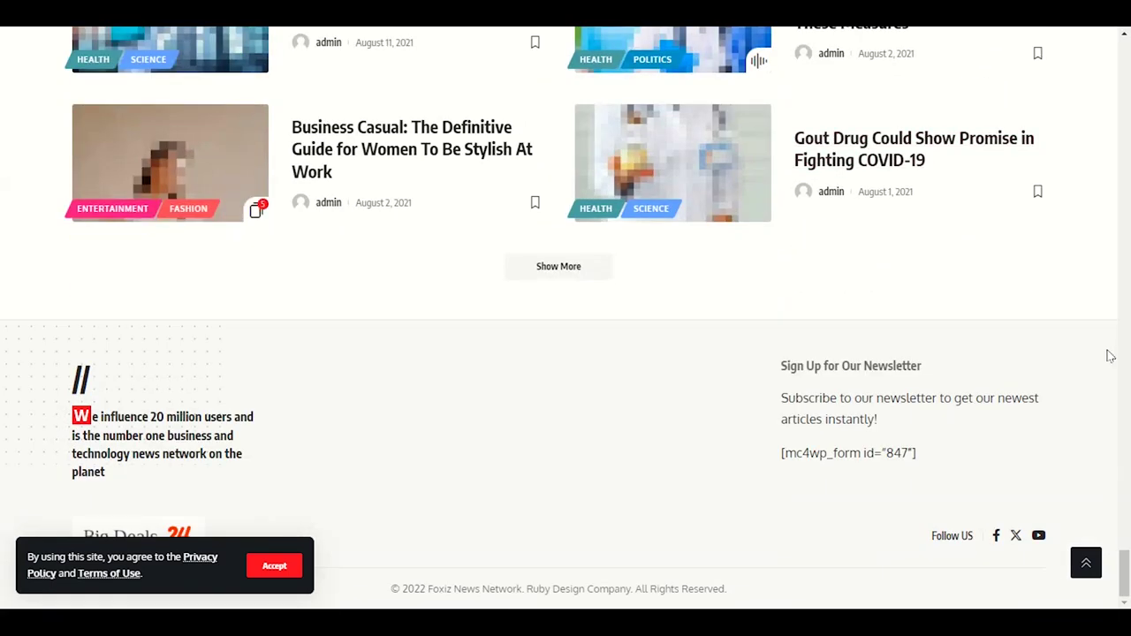
{"action": "left_click", "coordinate": [274, 566]}
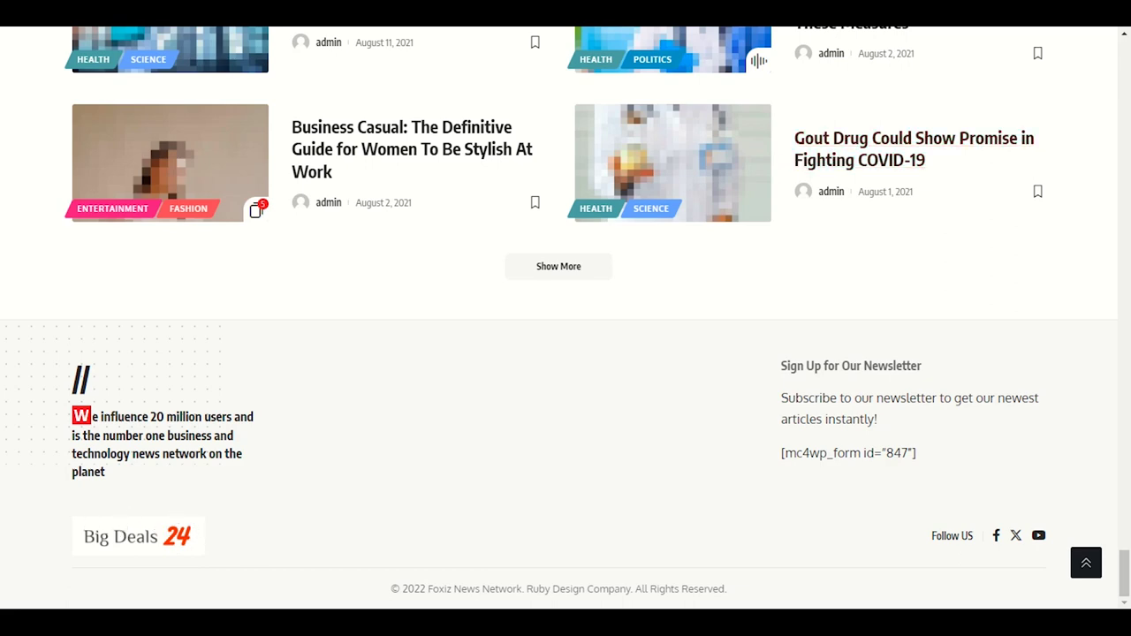
Return to the site customizer and assign Footer Menu #1 as the footer's Copyright Menu
{"action": "key", "text": "F11"}
{"action": "key", "text": "alt+Tab"}
{"action": "scroll", "coordinate": [171, 346], "scroll_direction": "down", "scroll_amount": 3}
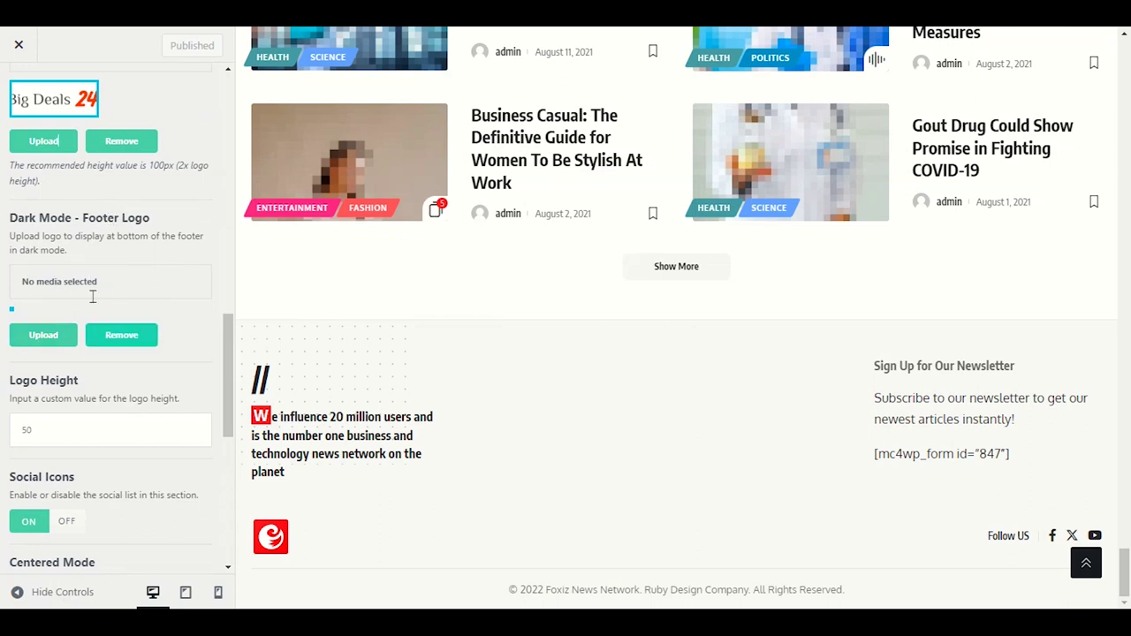
{"action": "scroll", "coordinate": [164, 406], "scroll_direction": "down", "scroll_amount": 2}
{"action": "scroll", "coordinate": [159, 402], "scroll_direction": "down", "scroll_amount": 2}
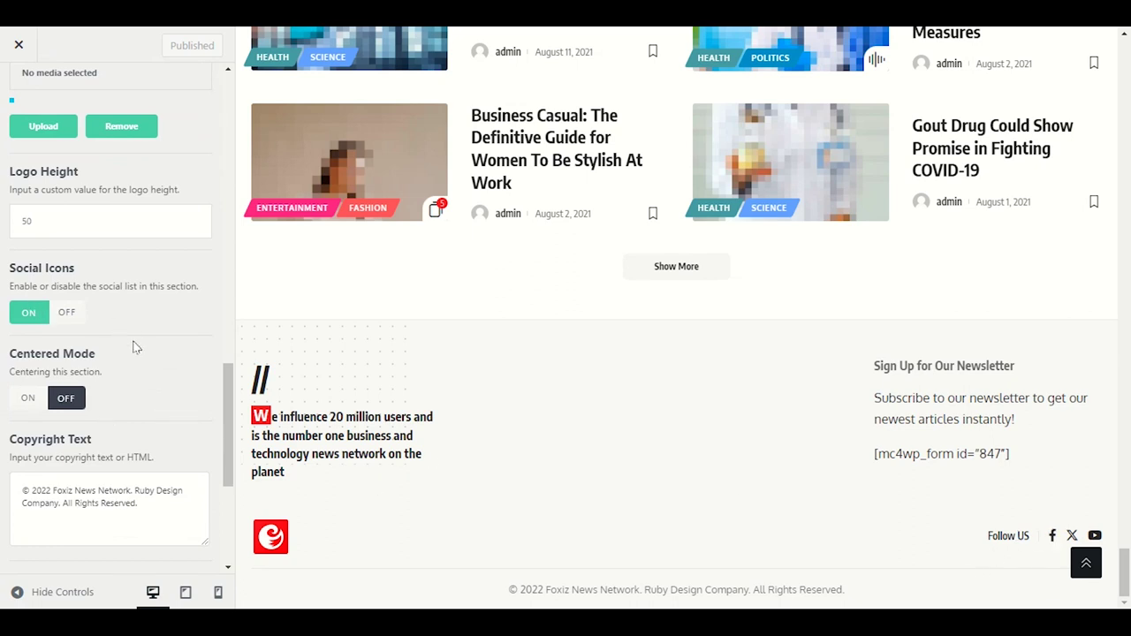
{"action": "scroll", "coordinate": [144, 332], "scroll_direction": "down", "scroll_amount": 2}
{"action": "scroll", "coordinate": [146, 330], "scroll_direction": "down", "scroll_amount": 1}
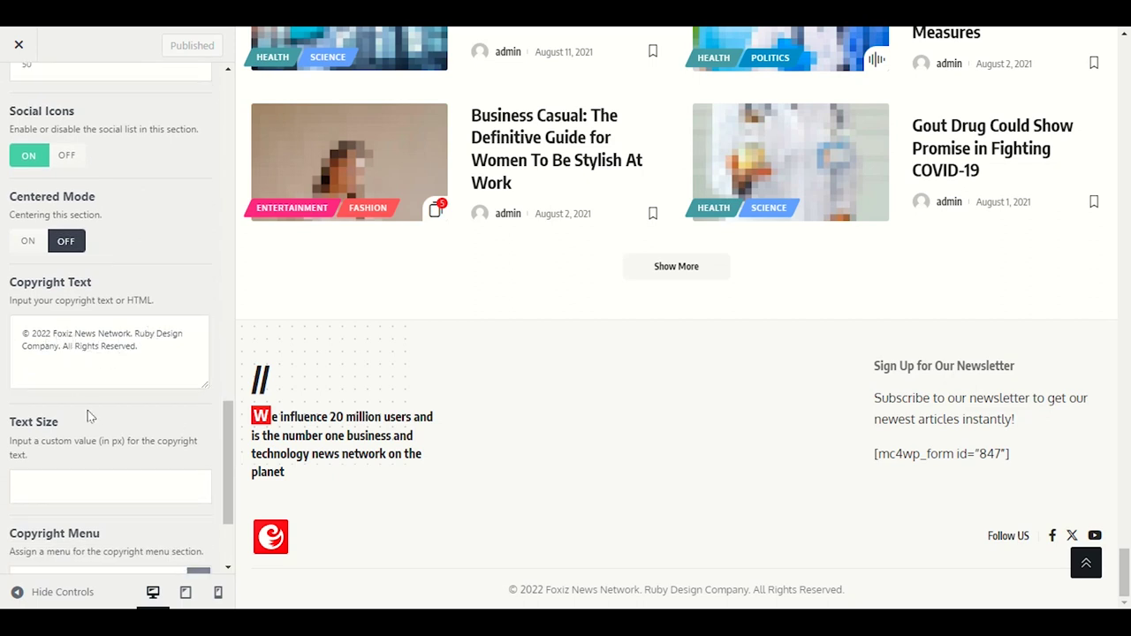
{"action": "scroll", "coordinate": [101, 412], "scroll_direction": "down", "scroll_amount": 2}
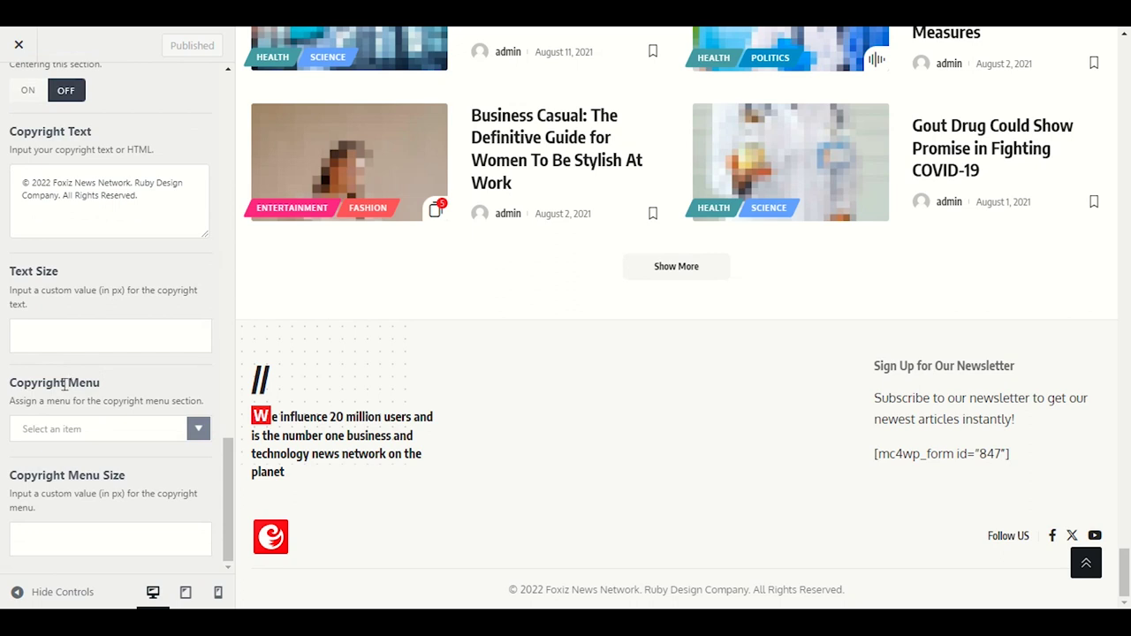
{"action": "left_click", "coordinate": [107, 436]}
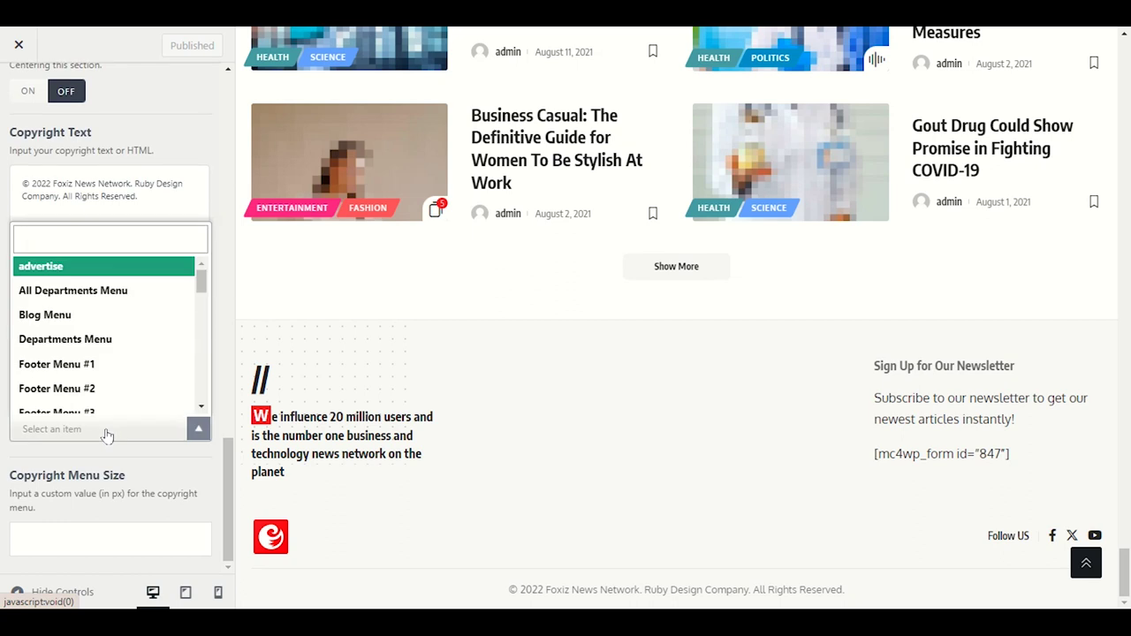
{"action": "left_click", "coordinate": [113, 356]}
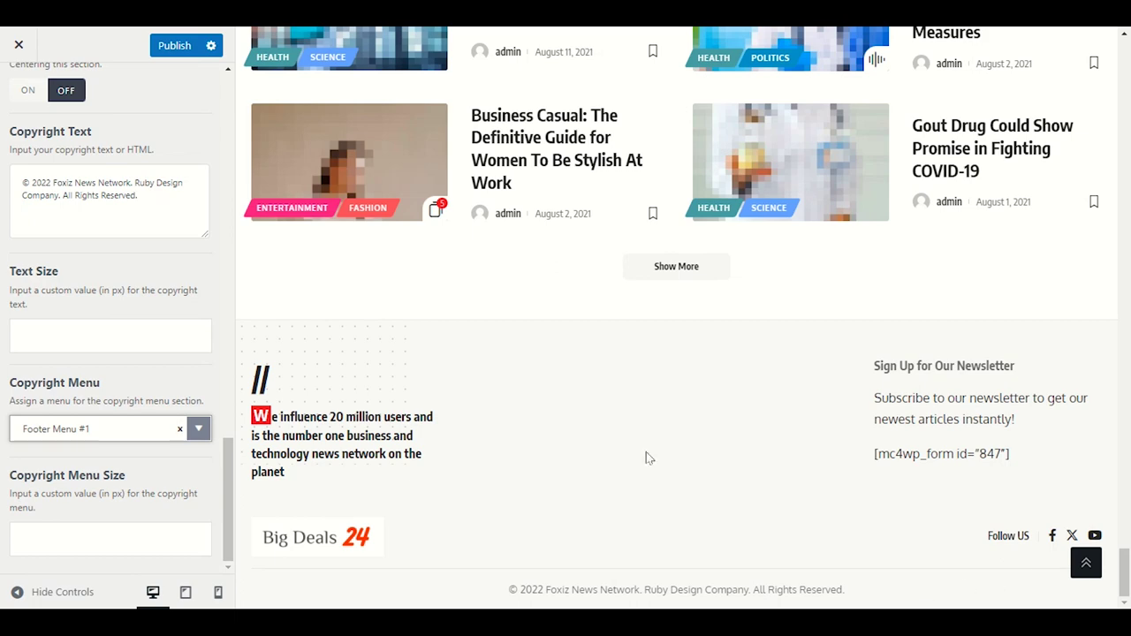
Publish the Copyright Menu change and reload the live site's home page to check the menu in its footer
{"action": "left_click", "coordinate": [172, 48]}
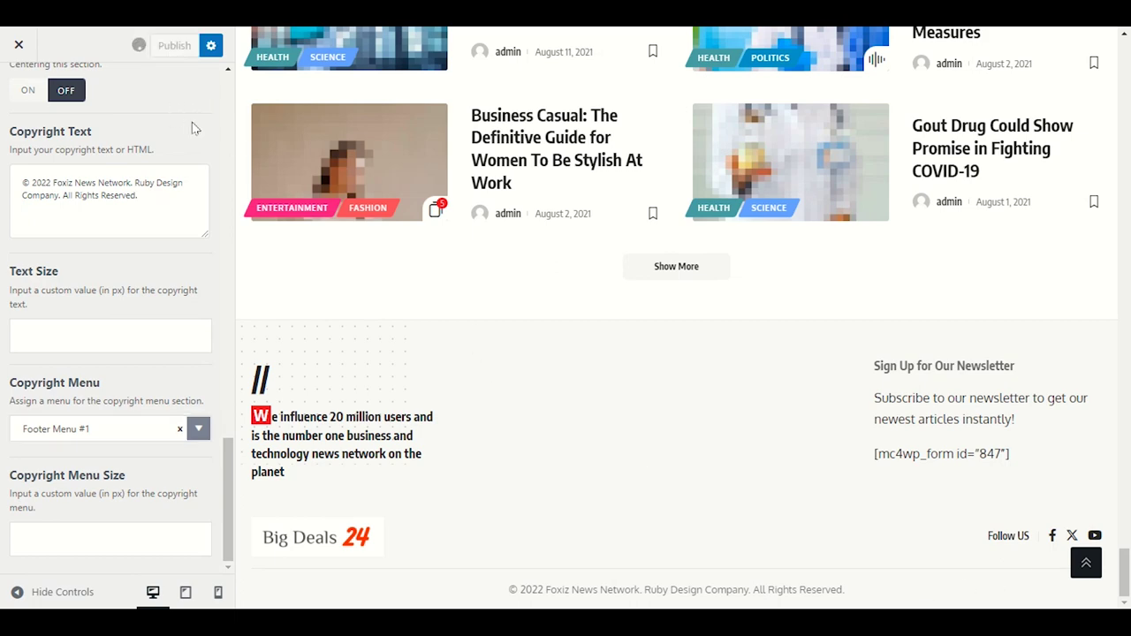
{"action": "mouse_move", "coordinate": [827, 623]}
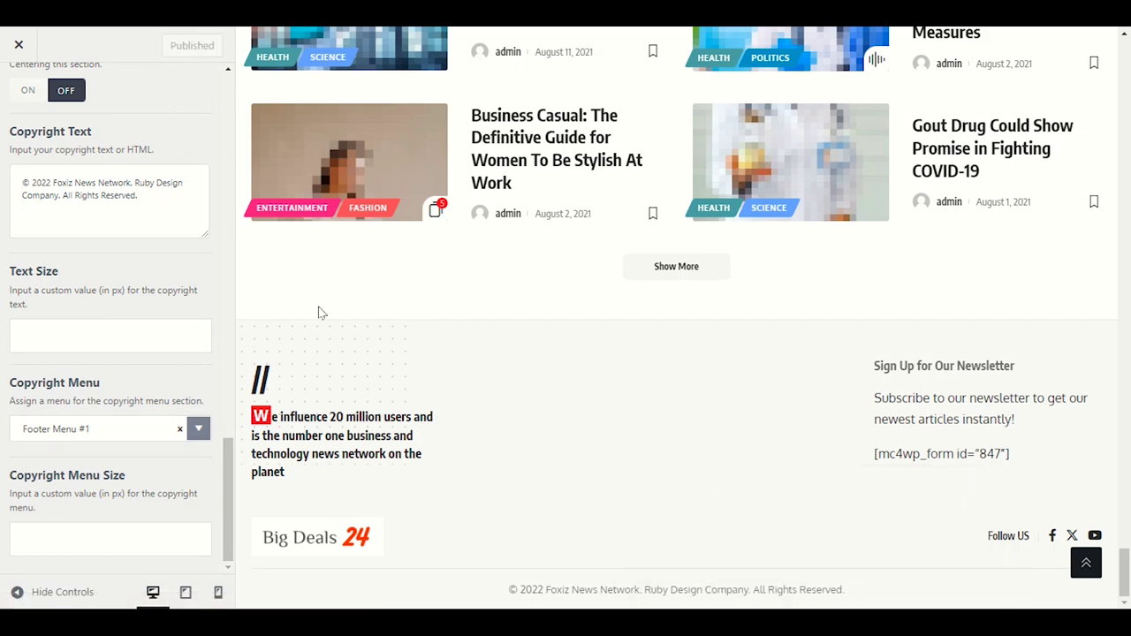
{"action": "left_click", "coordinate": [18, 44]}
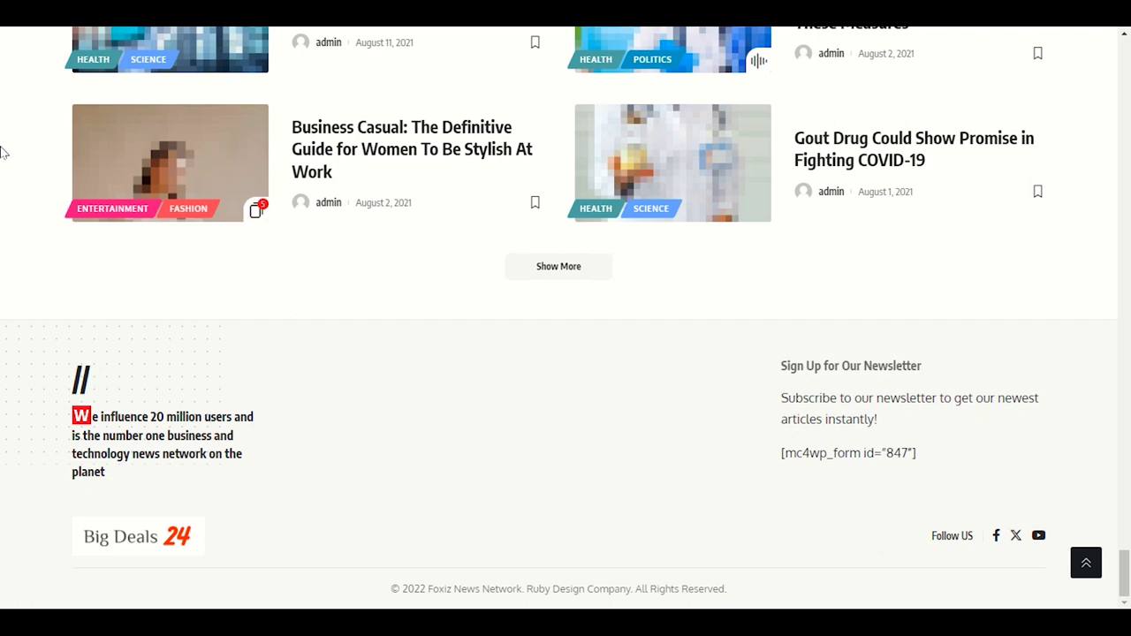
{"action": "scroll", "coordinate": [2, 150], "scroll_direction": "up", "scroll_amount": 3}
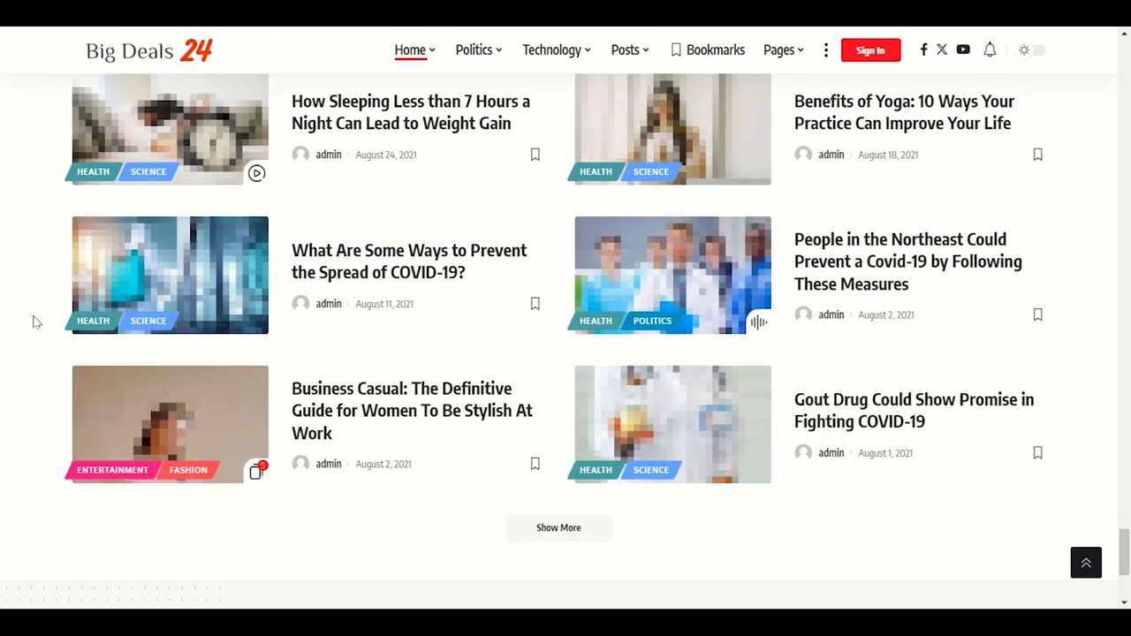
{"action": "scroll", "coordinate": [32, 321], "scroll_direction": "down", "scroll_amount": 3}
{"action": "key", "text": "F5"}
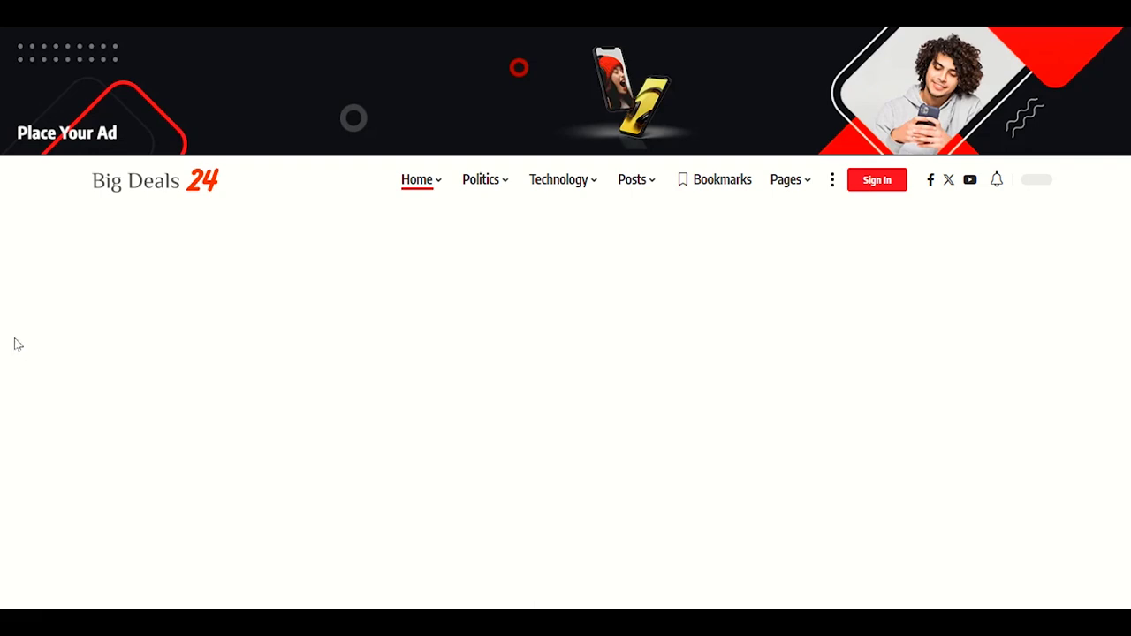
{"action": "scroll", "coordinate": [16, 326], "scroll_direction": "down", "scroll_amount": 10}
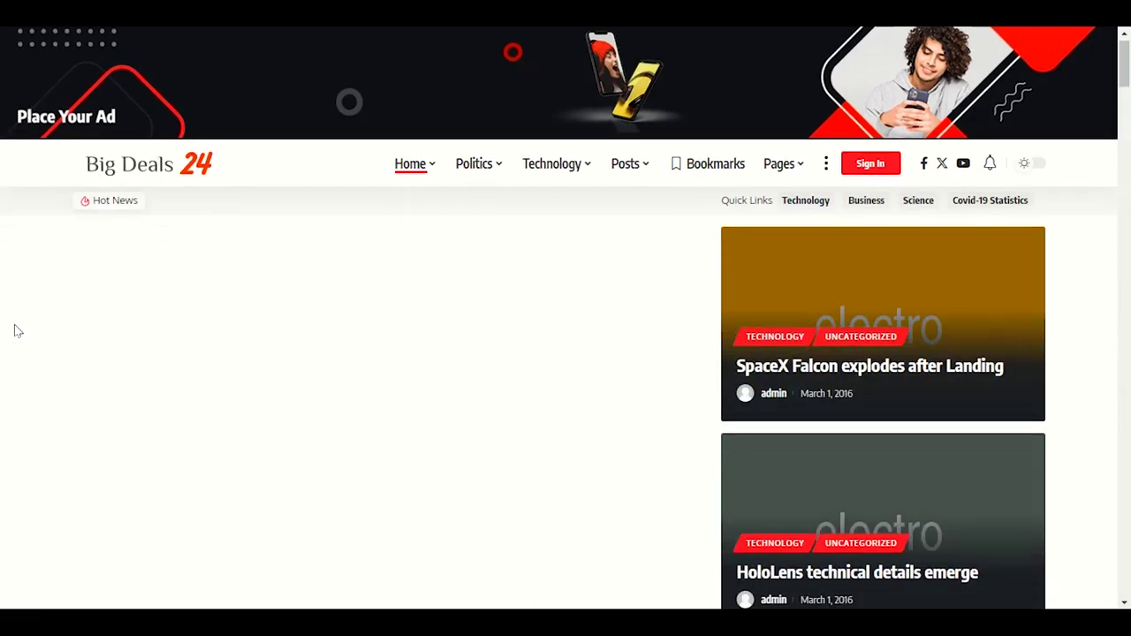
{"action": "scroll", "coordinate": [4, 344], "scroll_direction": "down", "scroll_amount": 15}
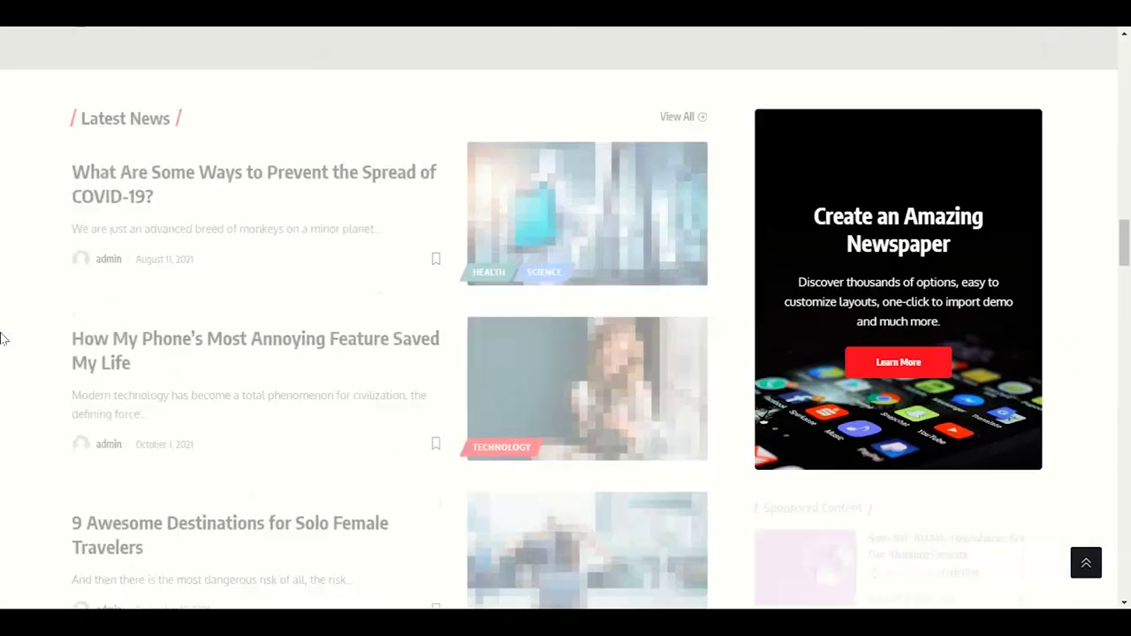
{"action": "scroll", "coordinate": [4, 341], "scroll_direction": "down", "scroll_amount": 15}
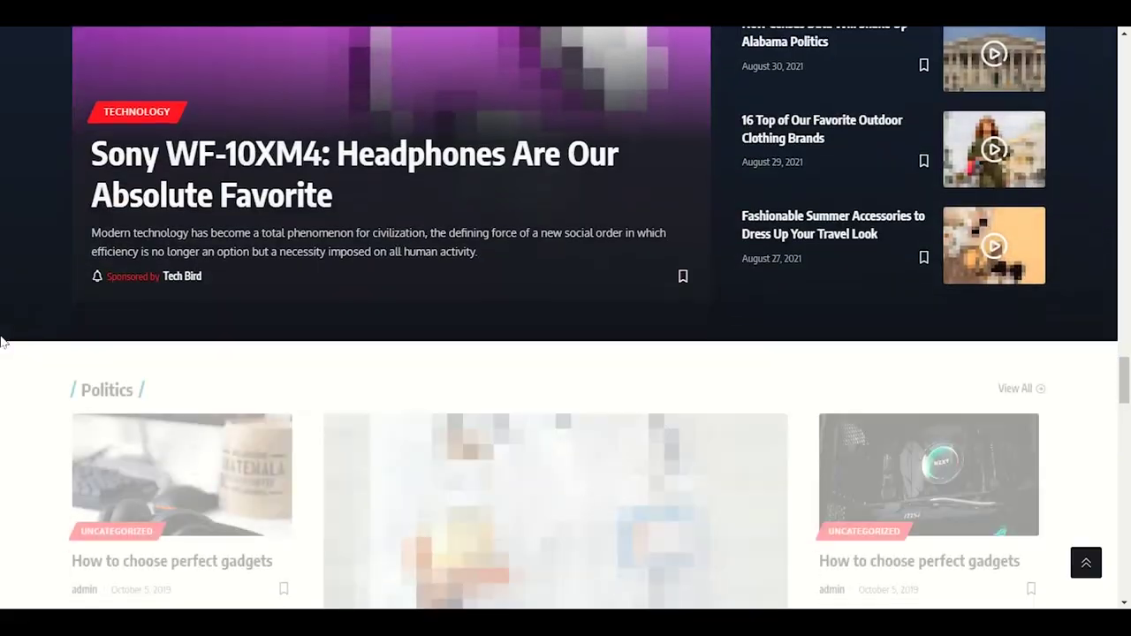
{"action": "scroll", "coordinate": [5, 344], "scroll_direction": "down", "scroll_amount": 12}
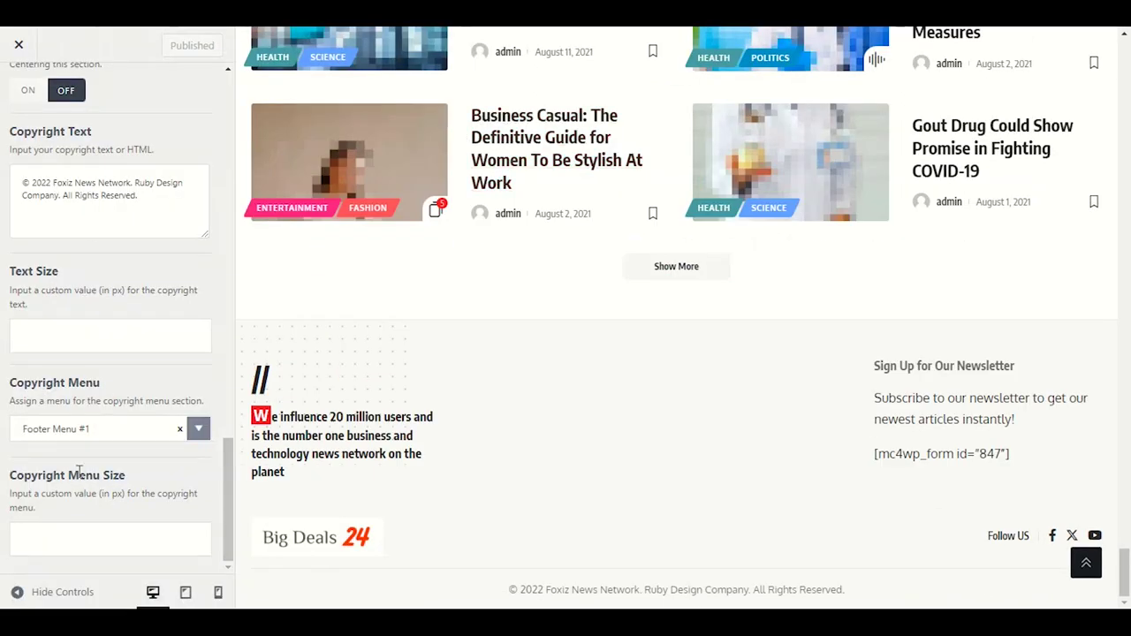
In the site customizer, set the footer's Copyright Menu to Pages Menu #1 and publish the change
{"action": "left_click", "coordinate": [30, 430]}
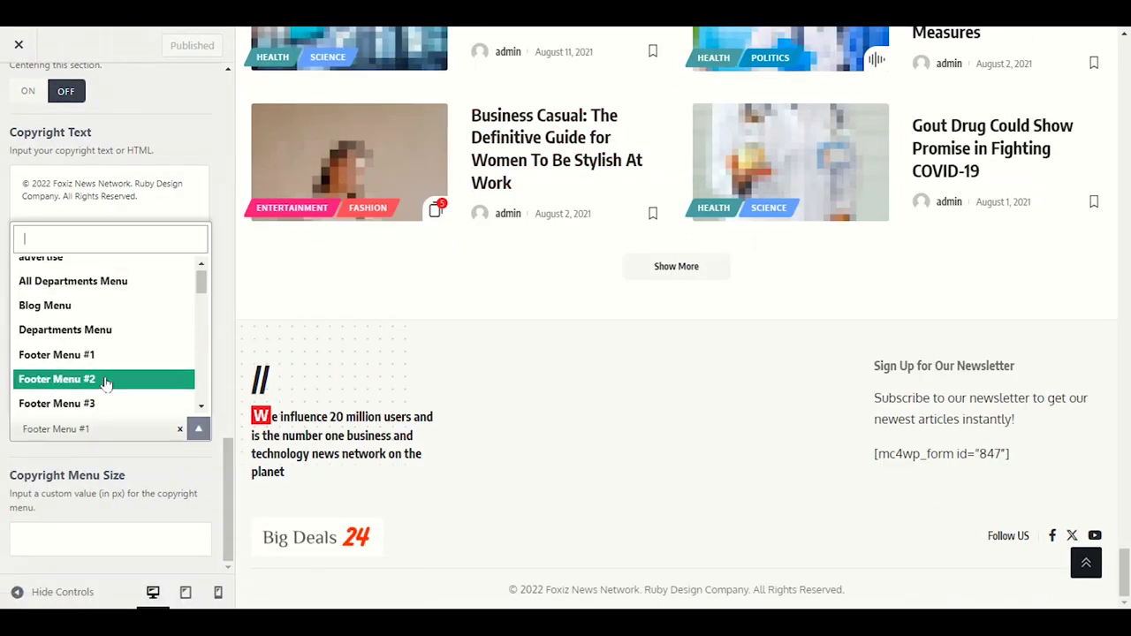
{"action": "scroll", "coordinate": [106, 383], "scroll_direction": "down", "scroll_amount": 2}
{"action": "scroll", "coordinate": [106, 383], "scroll_direction": "down", "scroll_amount": 6}
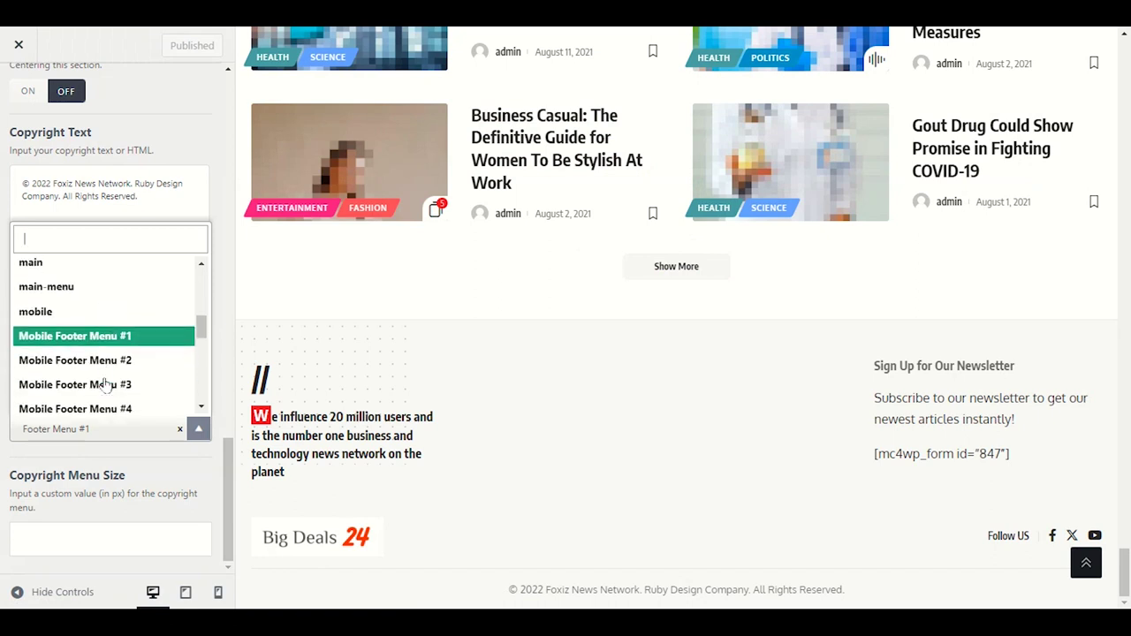
{"action": "scroll", "coordinate": [106, 384], "scroll_direction": "down", "scroll_amount": 3}
{"action": "scroll", "coordinate": [105, 380], "scroll_direction": "up", "scroll_amount": 3}
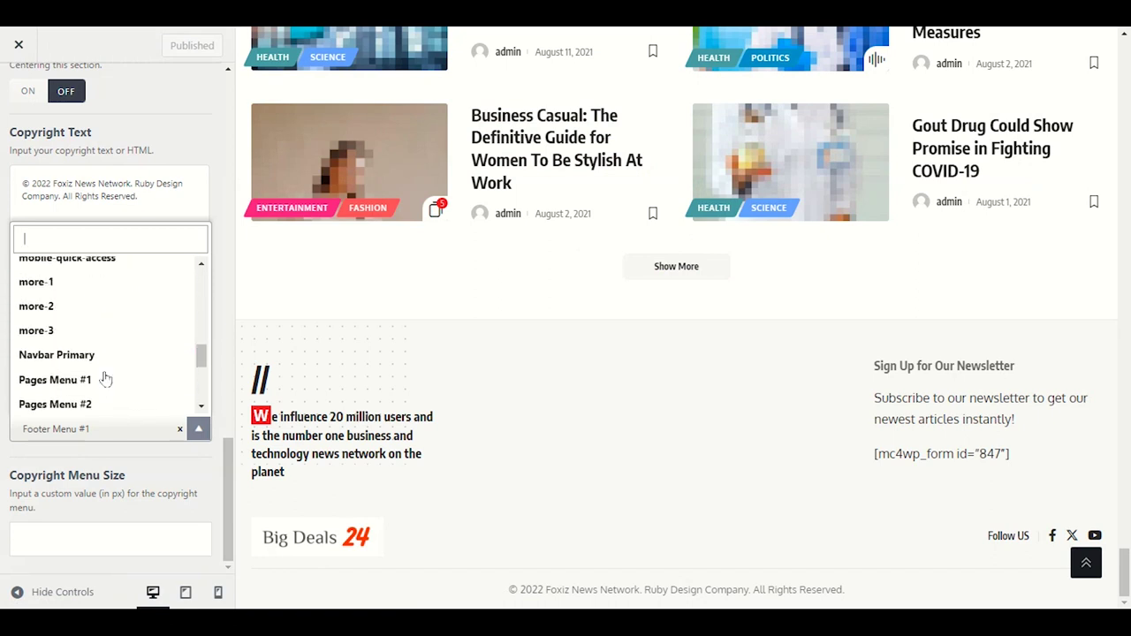
{"action": "scroll", "coordinate": [126, 362], "scroll_direction": "down", "scroll_amount": 3}
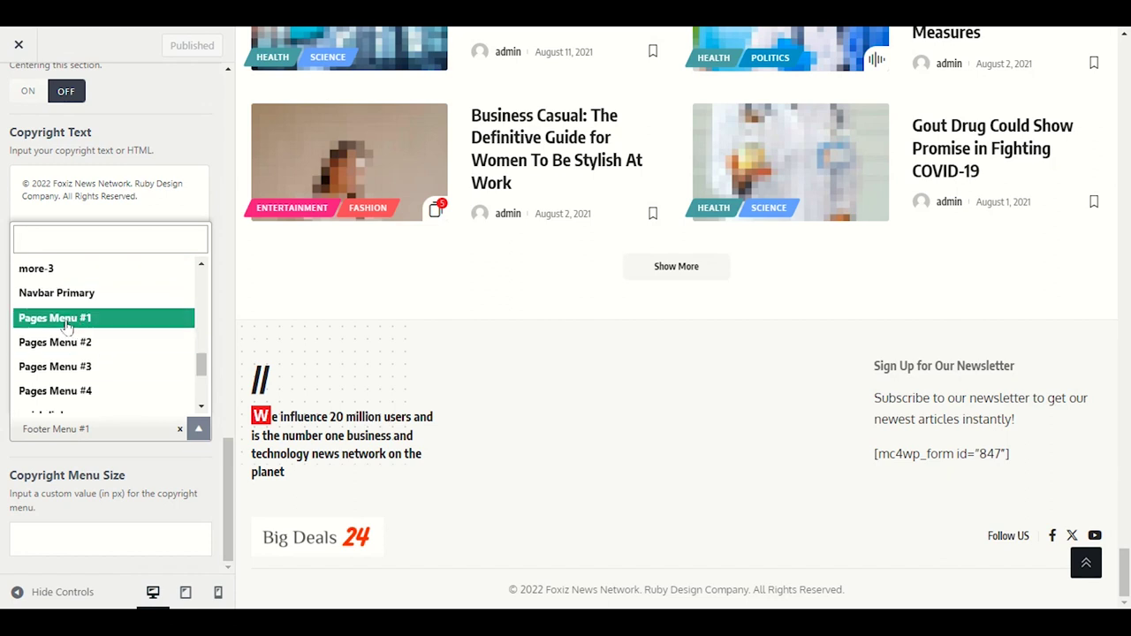
{"action": "left_click", "coordinate": [67, 325]}
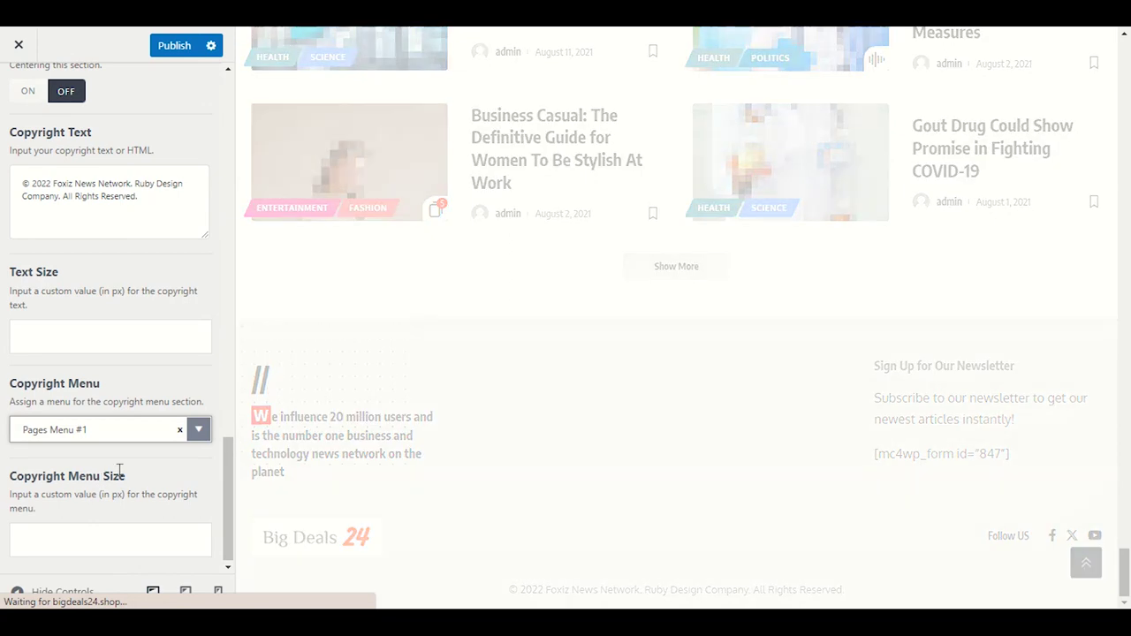
{"action": "left_click", "coordinate": [161, 47]}
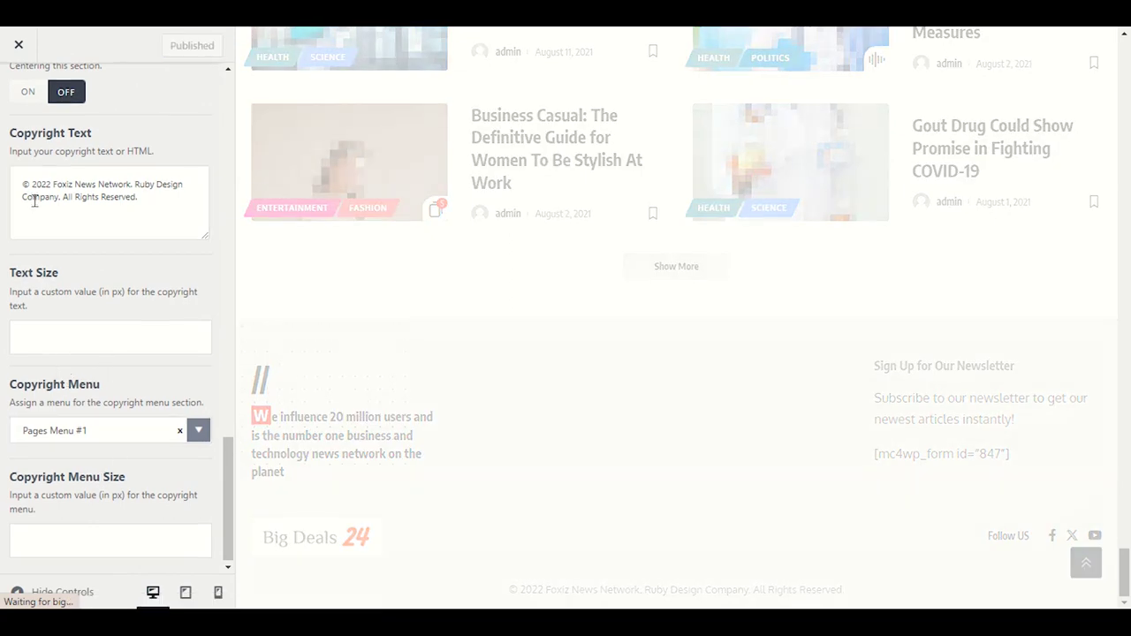
Open the Entry Category settings under Theme Design and examine the category labels on posts in the home page preview
{"action": "scroll", "coordinate": [49, 411], "scroll_direction": "up", "scroll_amount": 15}
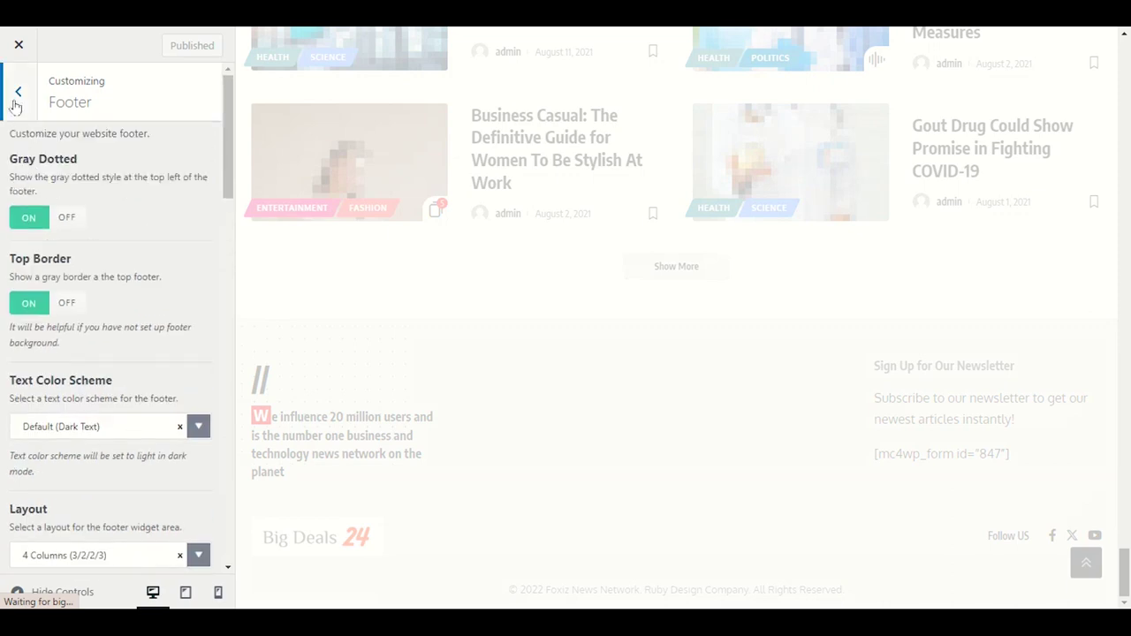
{"action": "left_click", "coordinate": [17, 92]}
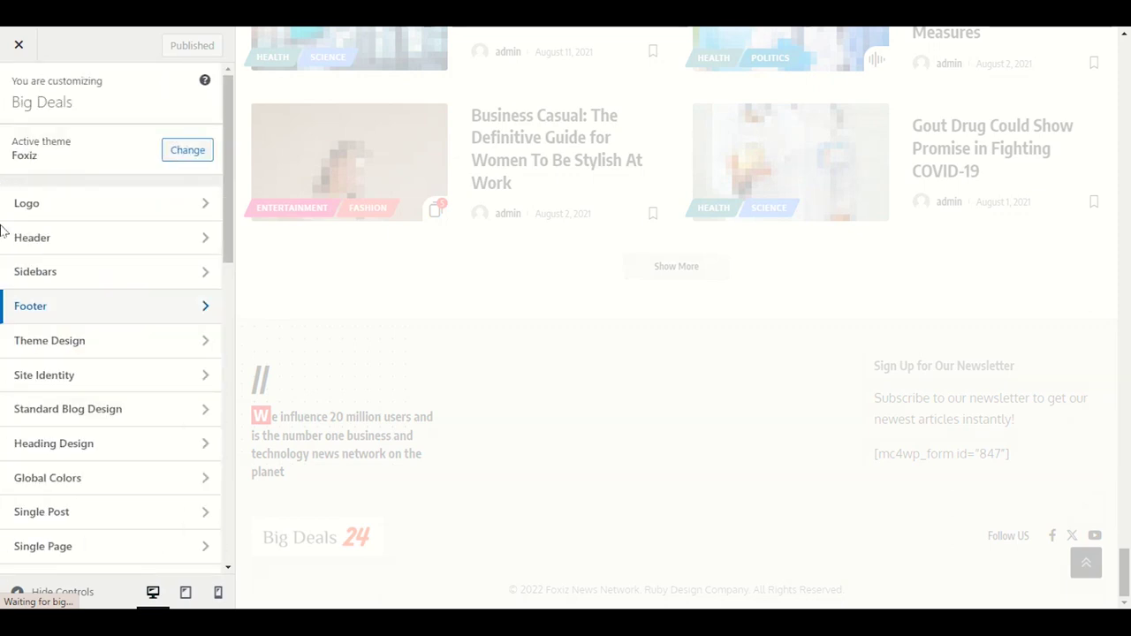
{"action": "left_click", "coordinate": [82, 351]}
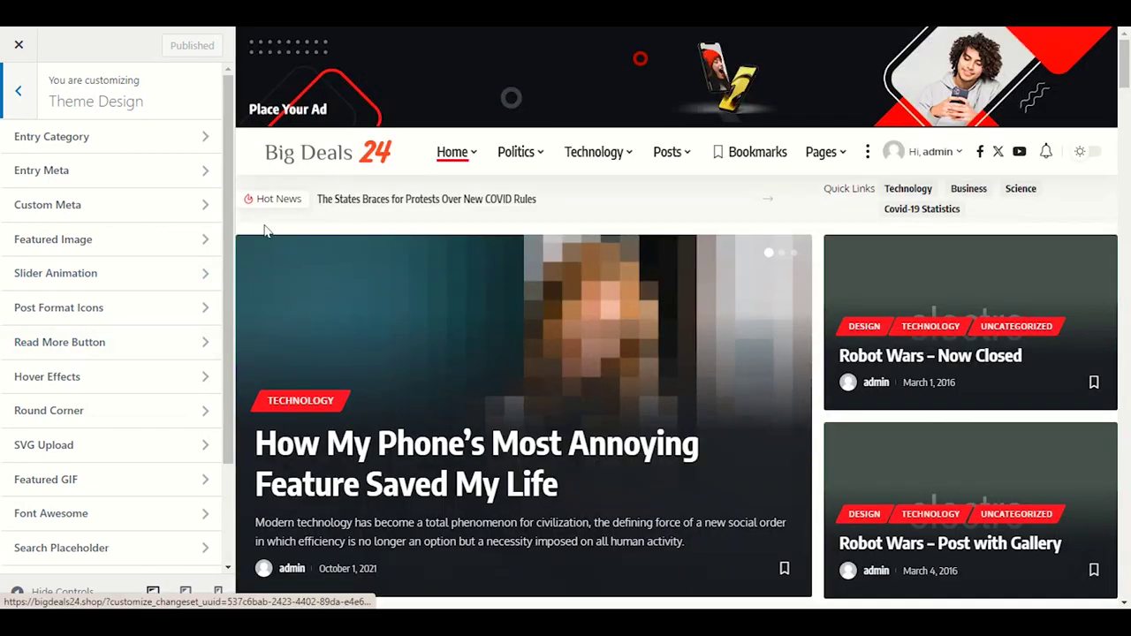
{"action": "left_click", "coordinate": [84, 141]}
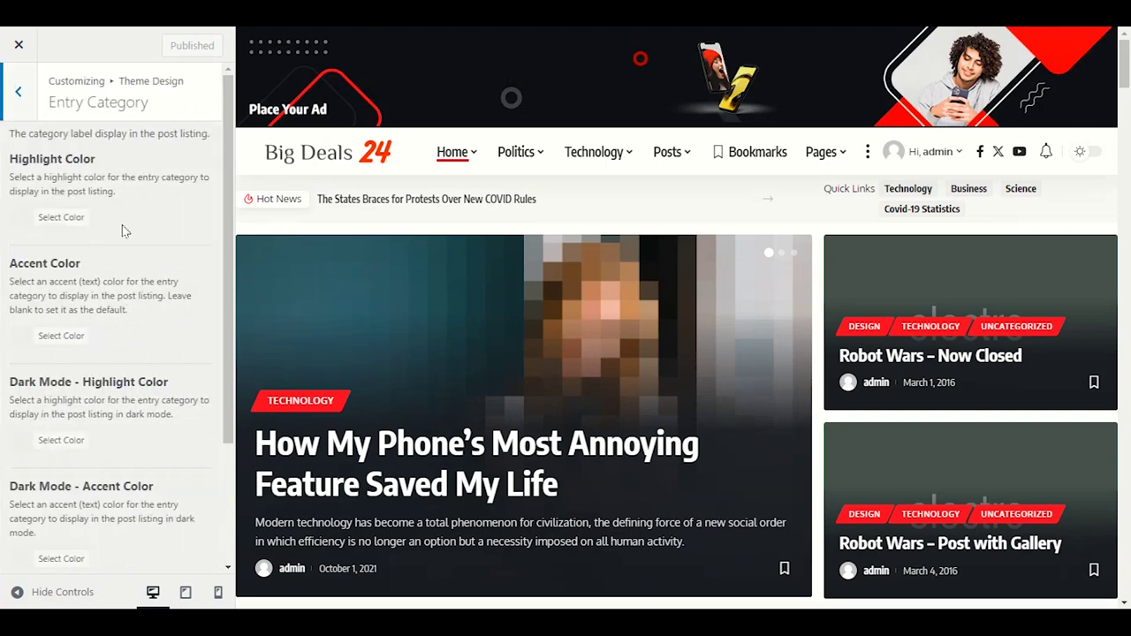
{"action": "mouse_move", "coordinate": [596, 153]}
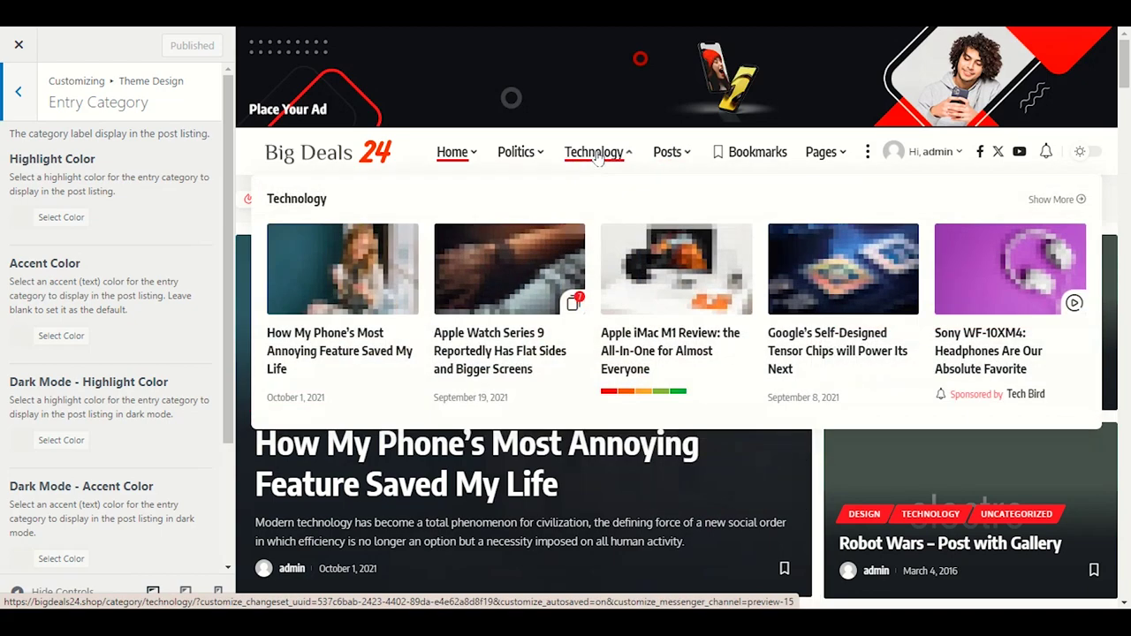
{"action": "scroll", "coordinate": [712, 520], "scroll_direction": "down", "scroll_amount": 2}
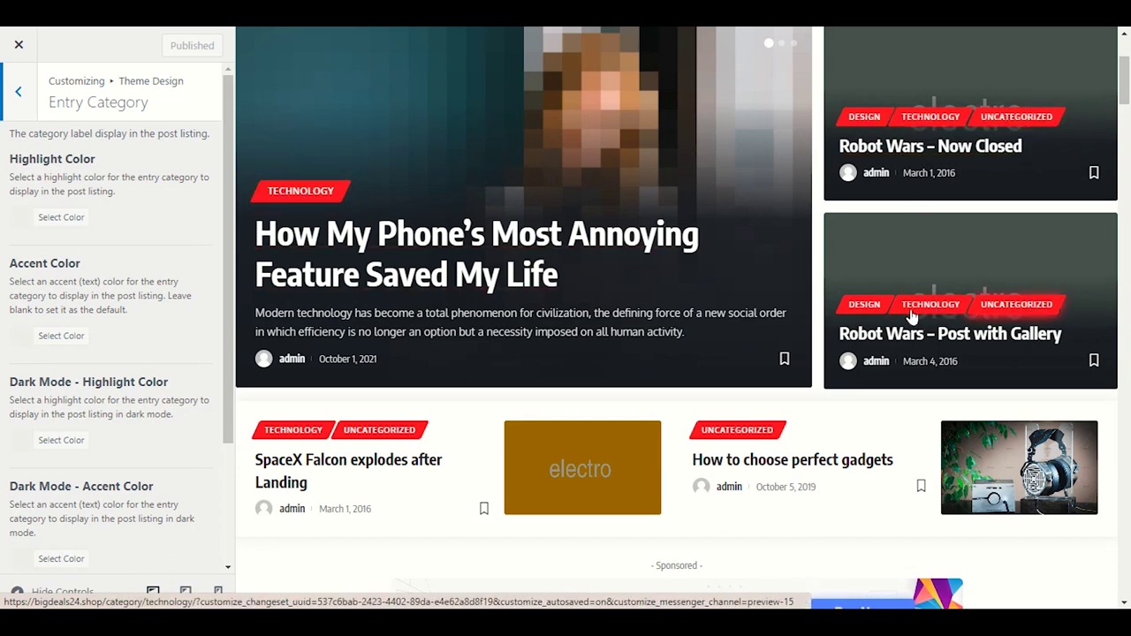
{"action": "scroll", "coordinate": [310, 301], "scroll_direction": "down", "scroll_amount": 2}
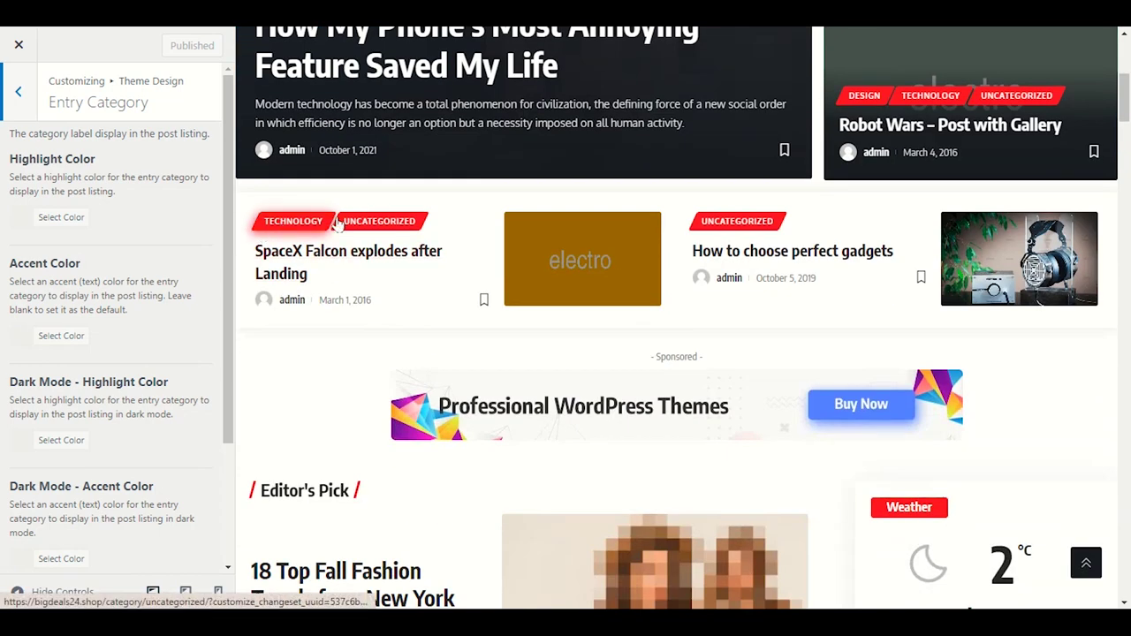
{"action": "scroll", "coordinate": [566, 346], "scroll_direction": "down", "scroll_amount": 3}
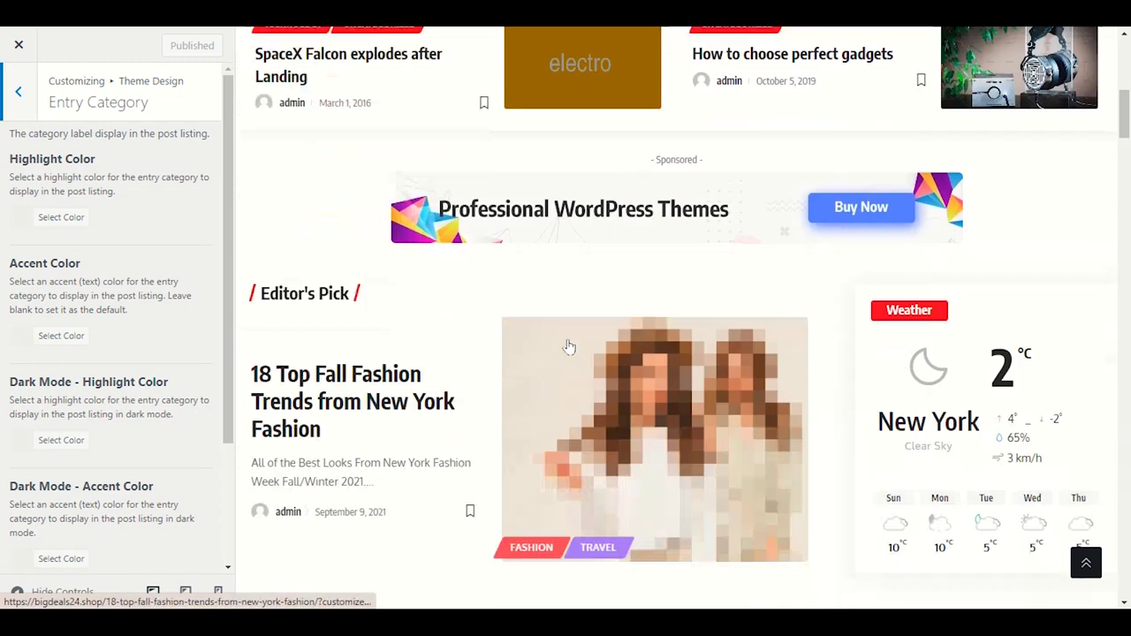
{"action": "scroll", "coordinate": [371, 335], "scroll_direction": "down", "scroll_amount": 3}
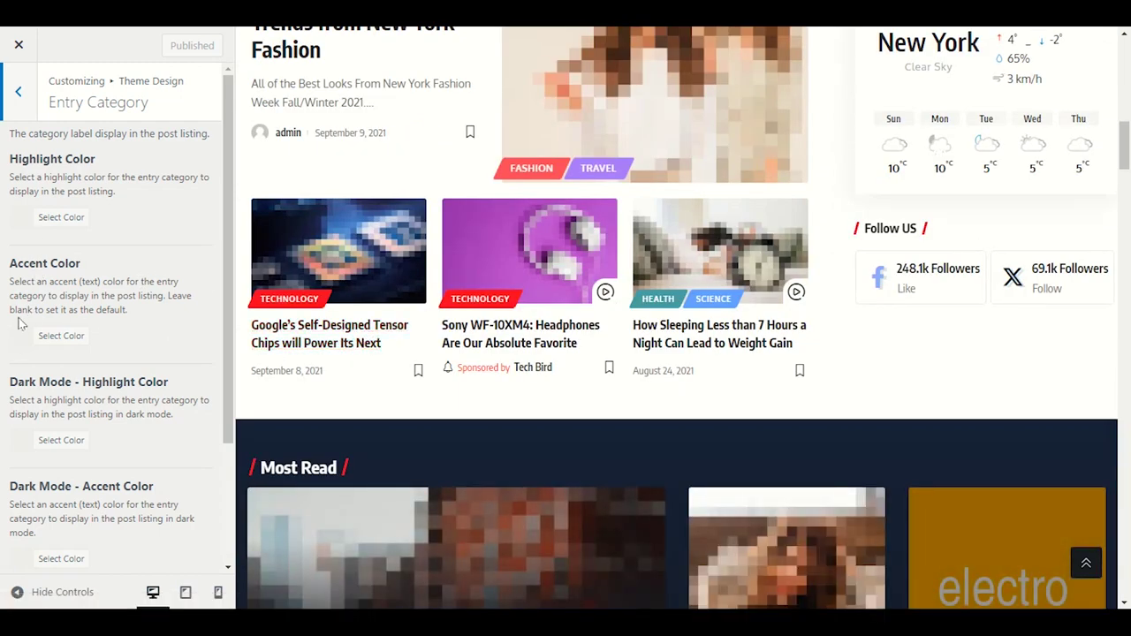
Review the Entry Category options, including the Highlight Color picker, and return to the Theme Design list without changing anything
{"action": "scroll", "coordinate": [18, 291], "scroll_direction": "down", "scroll_amount": 2}
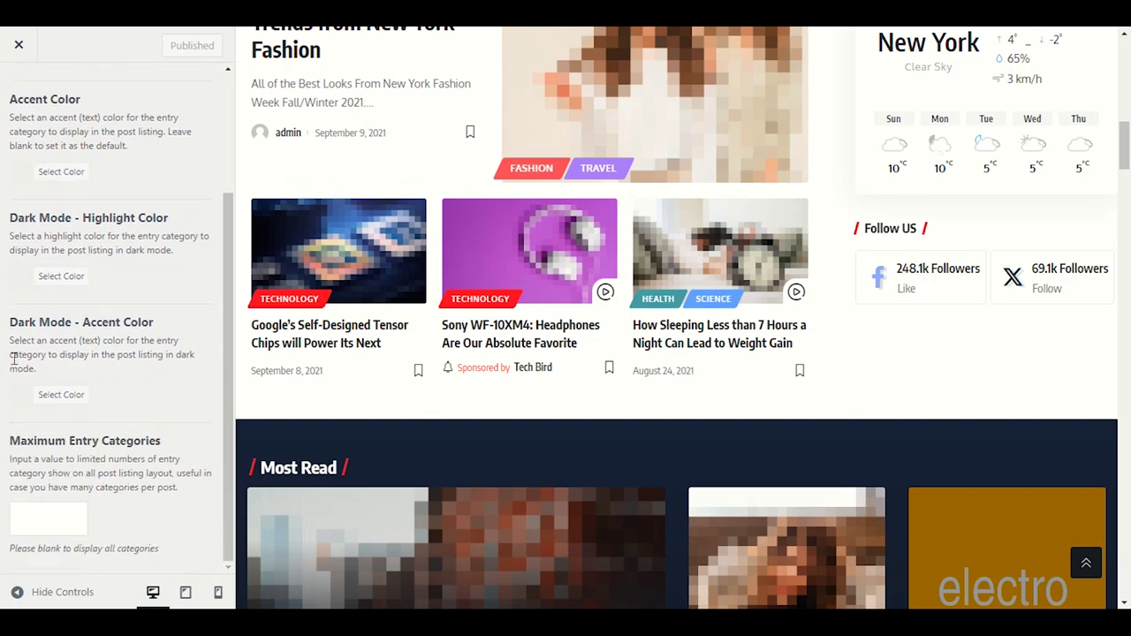
{"action": "scroll", "coordinate": [14, 358], "scroll_direction": "up", "scroll_amount": 2}
{"action": "scroll", "coordinate": [9, 351], "scroll_direction": "down", "scroll_amount": 1}
{"action": "scroll", "coordinate": [8, 349], "scroll_direction": "up", "scroll_amount": 1}
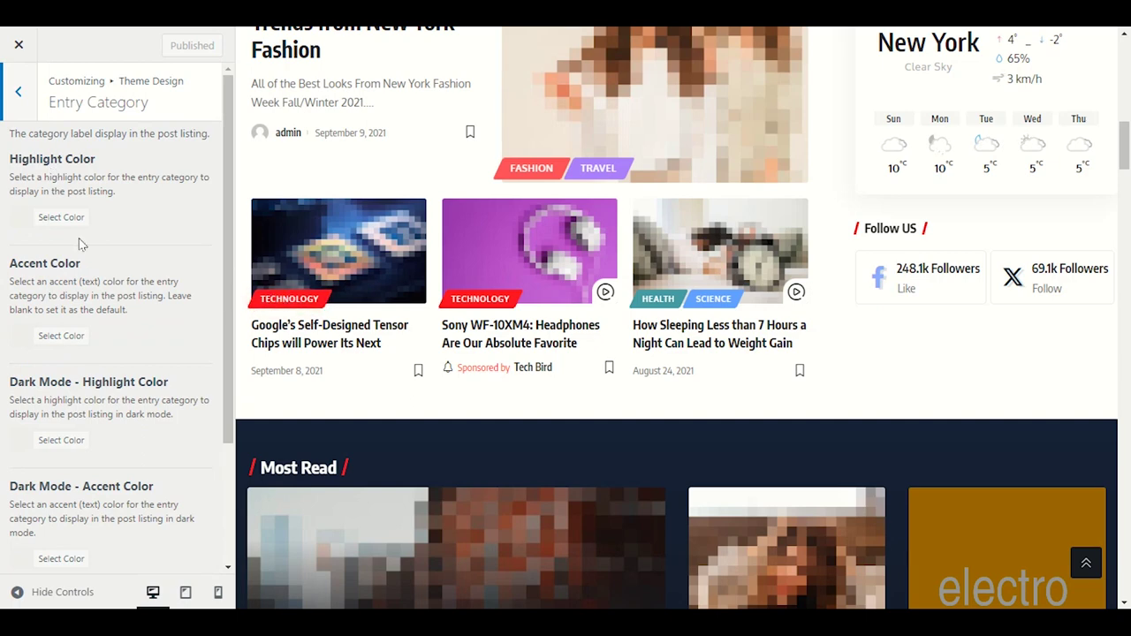
{"action": "left_click", "coordinate": [24, 223]}
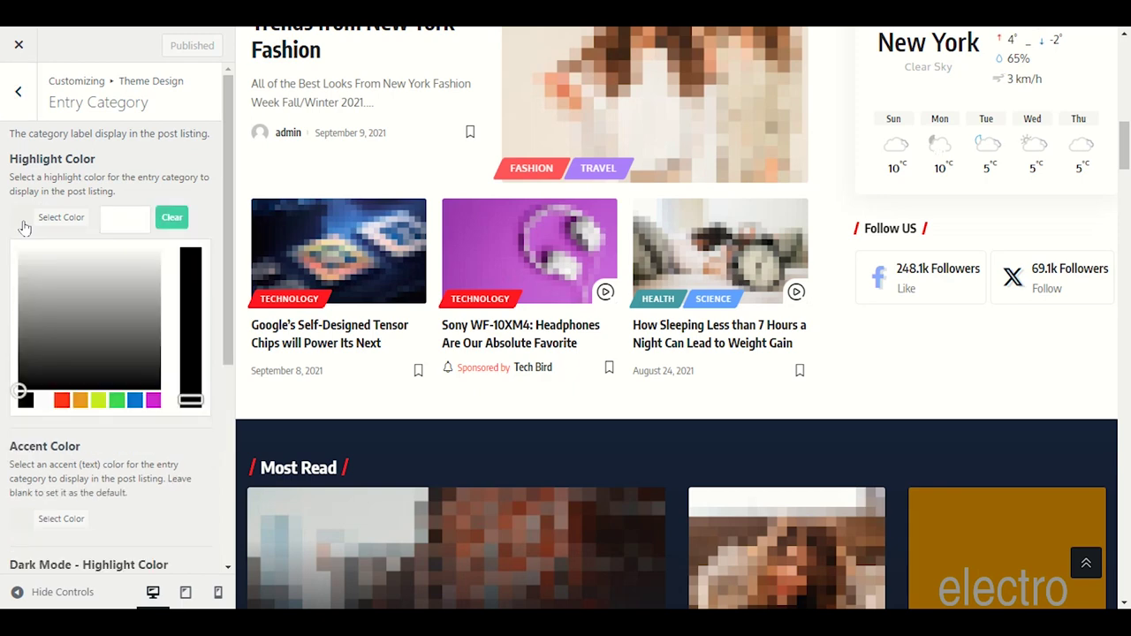
{"action": "left_click", "coordinate": [24, 226]}
{"action": "left_click", "coordinate": [13, 103]}
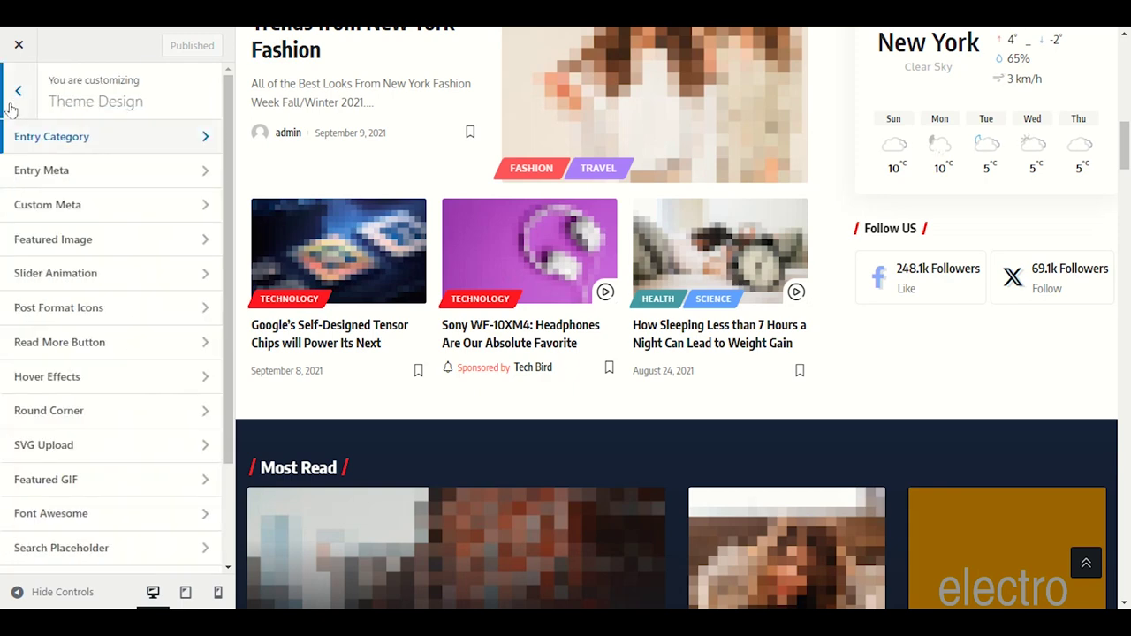
Turn on the "By" Author Label in Theme Design's Entry Meta settings and publish the change
{"action": "left_click", "coordinate": [112, 177]}
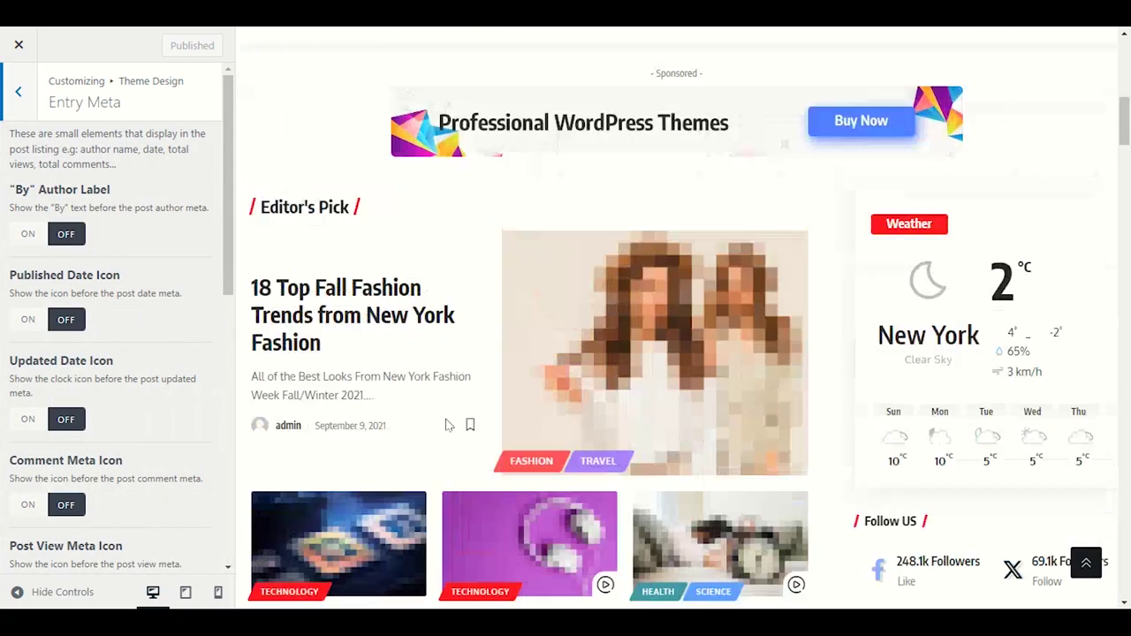
{"action": "scroll", "coordinate": [414, 422], "scroll_direction": "up", "scroll_amount": 5}
{"action": "scroll", "coordinate": [414, 422], "scroll_direction": "up", "scroll_amount": 4}
{"action": "scroll", "coordinate": [413, 421], "scroll_direction": "down", "scroll_amount": 3}
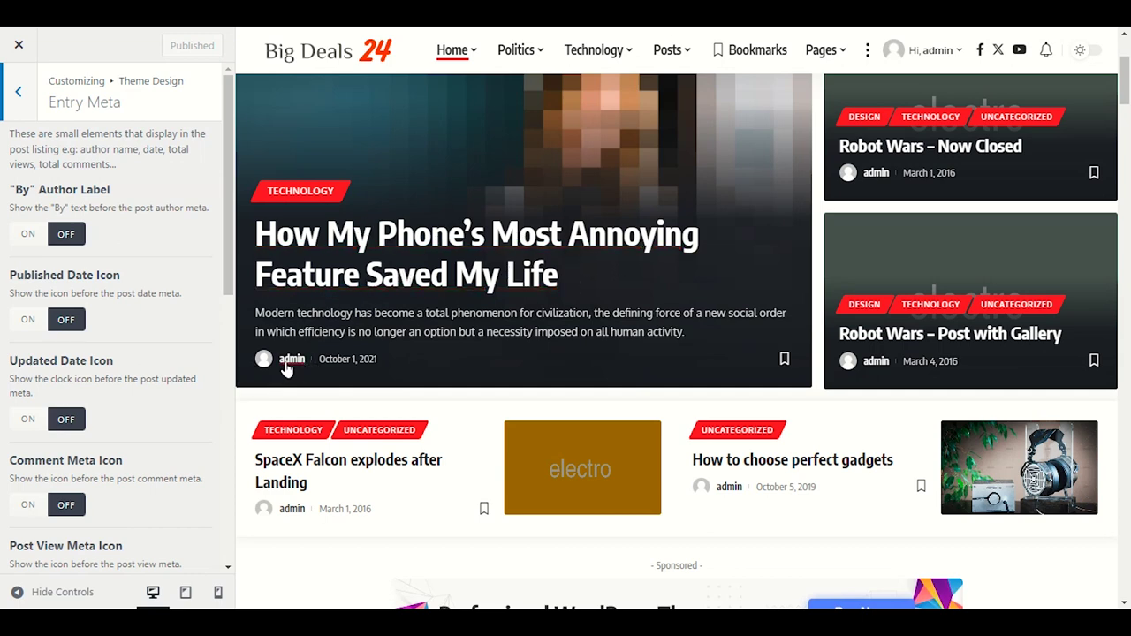
{"action": "left_click", "coordinate": [28, 235]}
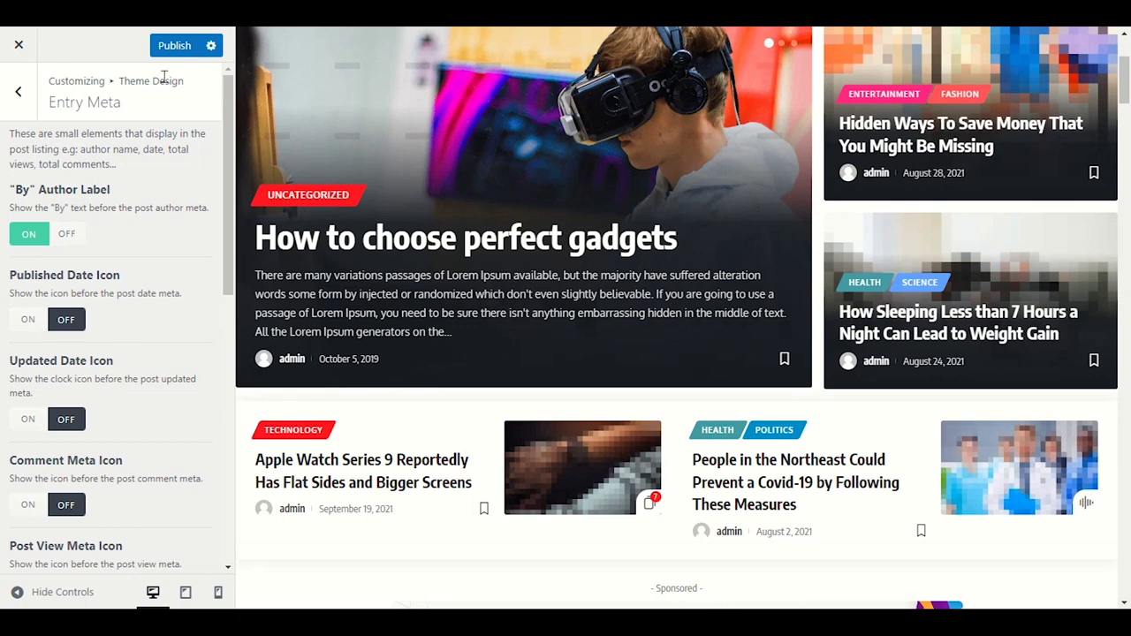
{"action": "left_click", "coordinate": [163, 44]}
Switch to the live site and open the "Business Casual" article to check the author label in its post meta
{"action": "mouse_move", "coordinate": [826, 626]}
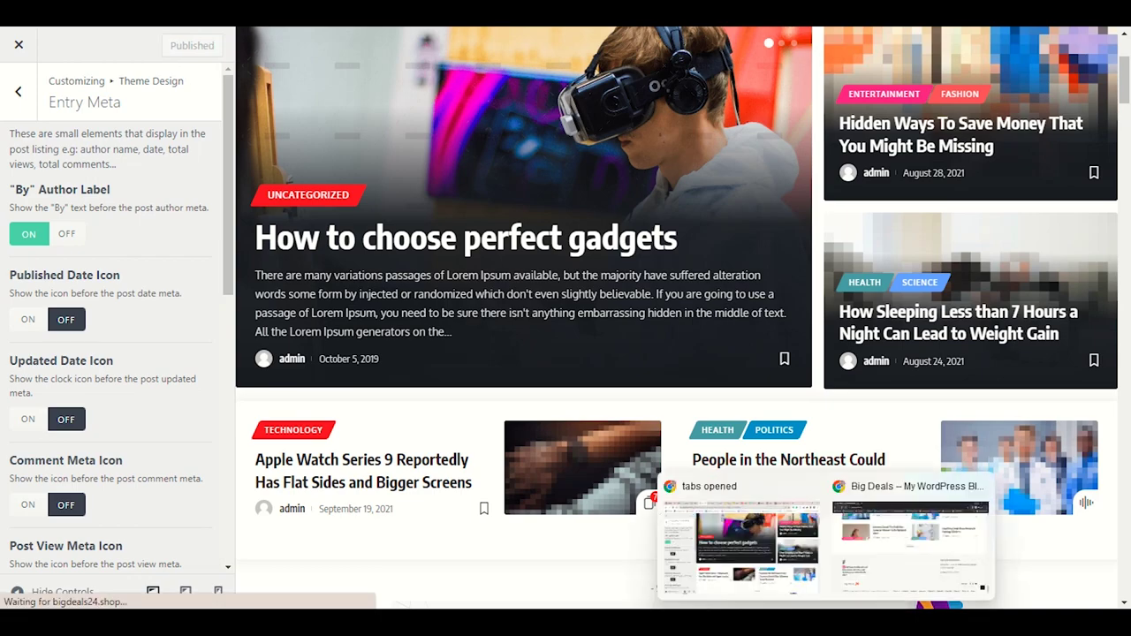
{"action": "left_click", "coordinate": [889, 554]}
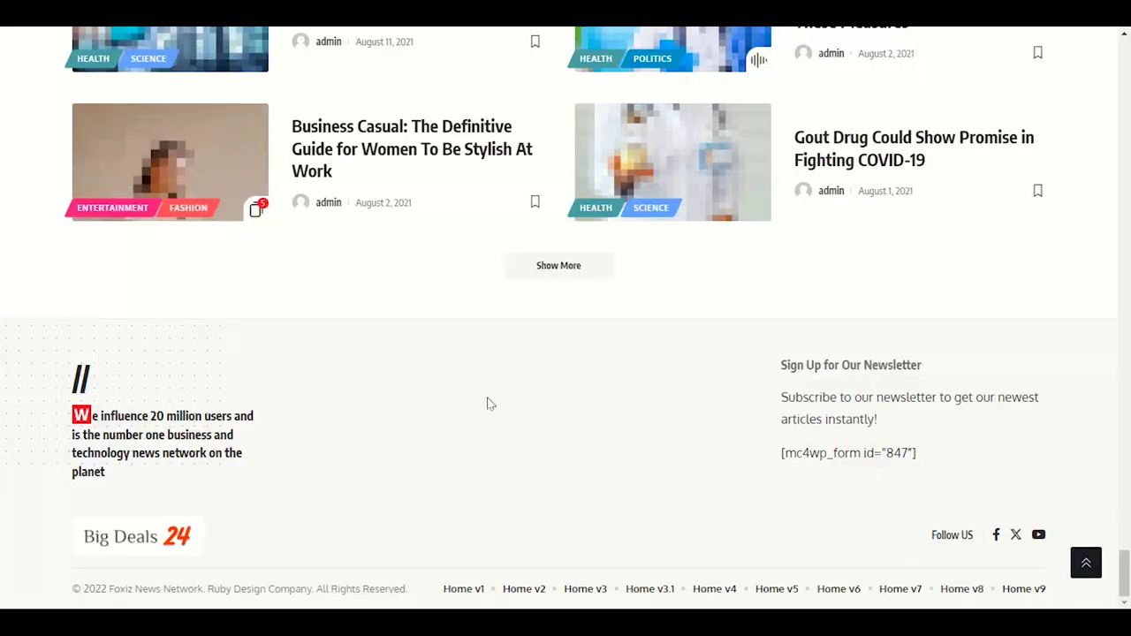
{"action": "left_click", "coordinate": [363, 142]}
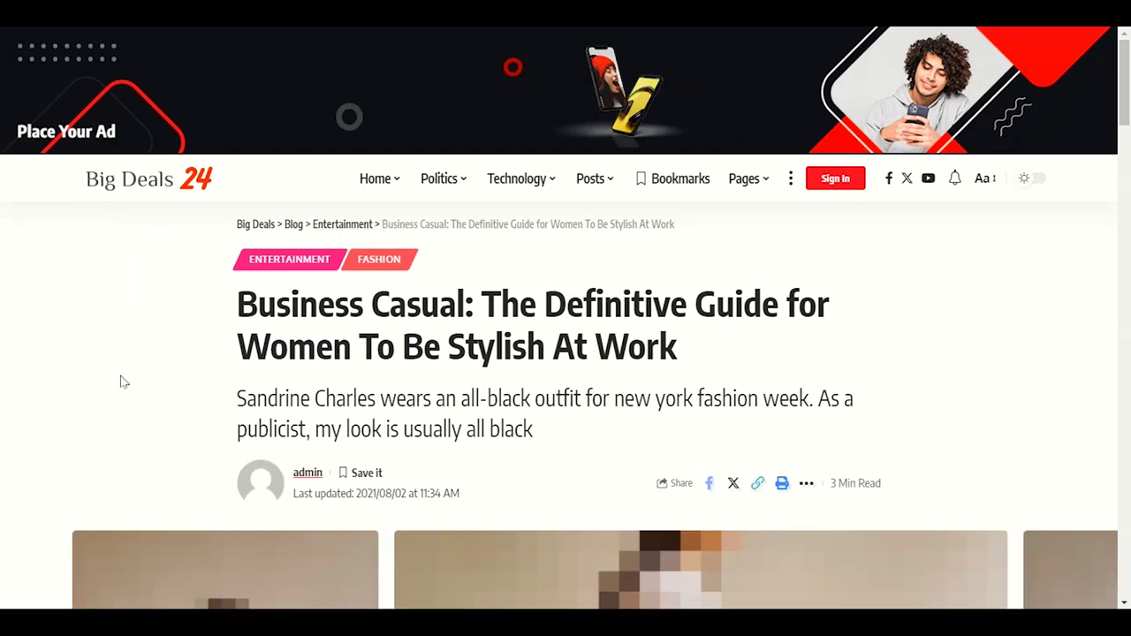
{"action": "scroll", "coordinate": [120, 381], "scroll_direction": "down", "scroll_amount": 2}
{"action": "scroll", "coordinate": [160, 262], "scroll_direction": "down", "scroll_amount": 1}
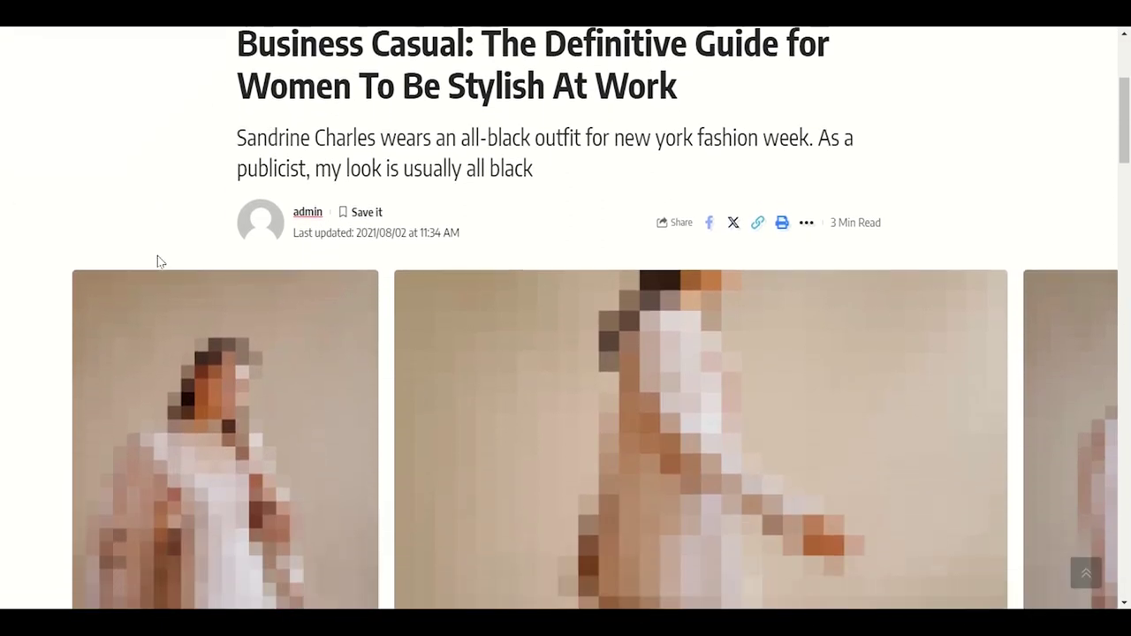
Look through the "Business Casual" article from header to footer and view the additional sharing options in its post meta
{"action": "scroll", "coordinate": [144, 308], "scroll_direction": "down", "scroll_amount": 5}
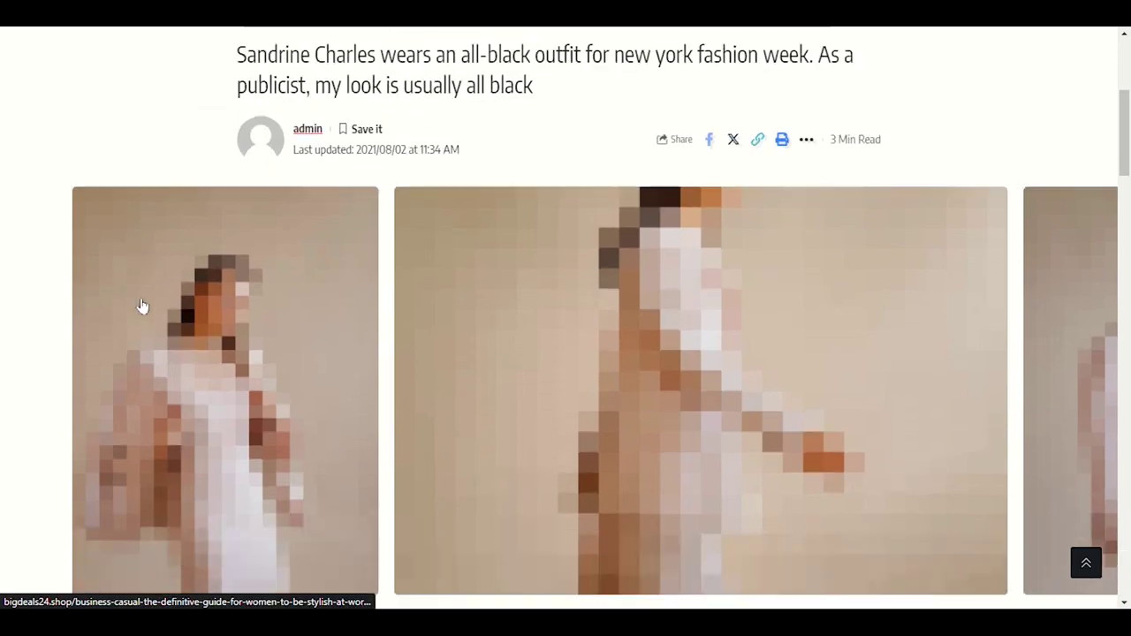
{"action": "scroll", "coordinate": [141, 349], "scroll_direction": "down", "scroll_amount": 13}
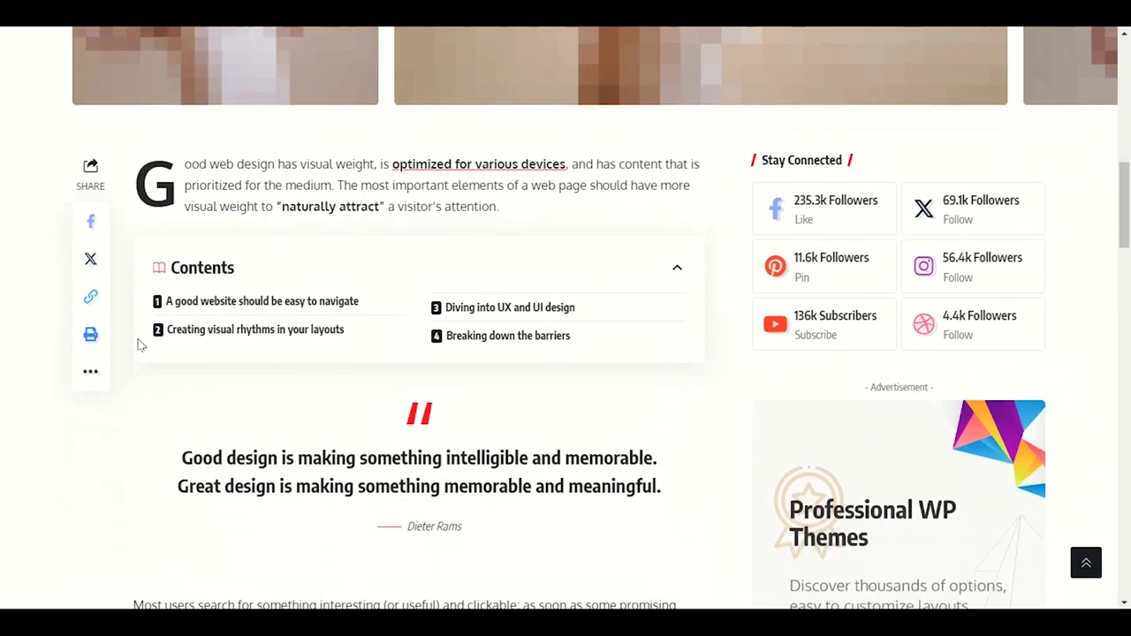
{"action": "scroll", "coordinate": [177, 385], "scroll_direction": "down", "scroll_amount": 20}
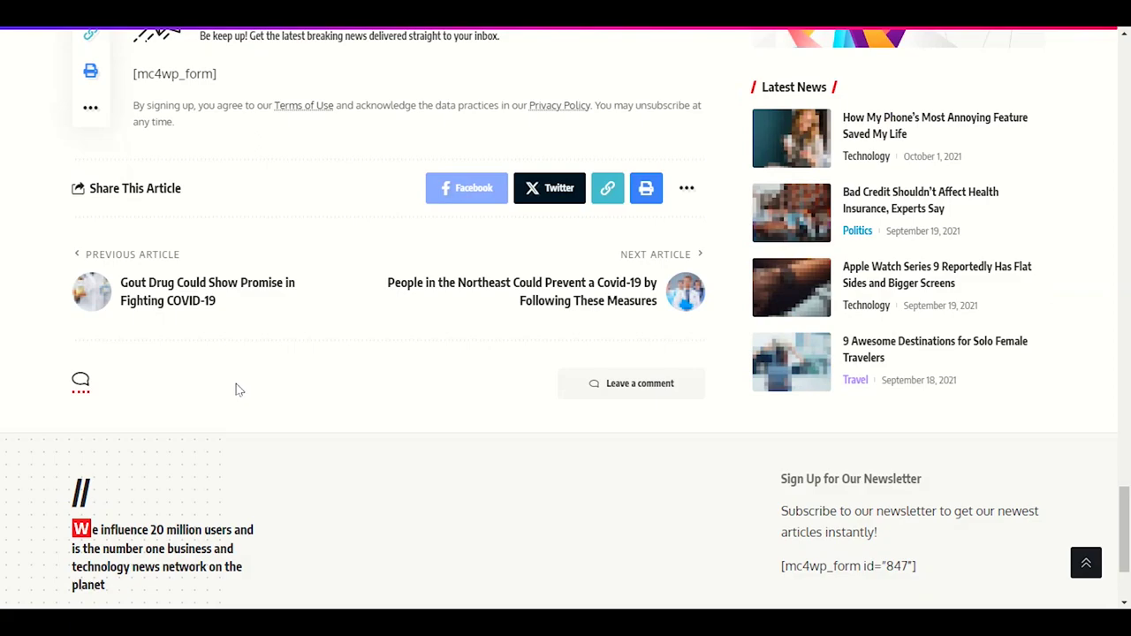
{"action": "scroll", "coordinate": [237, 390], "scroll_direction": "down", "scroll_amount": 3}
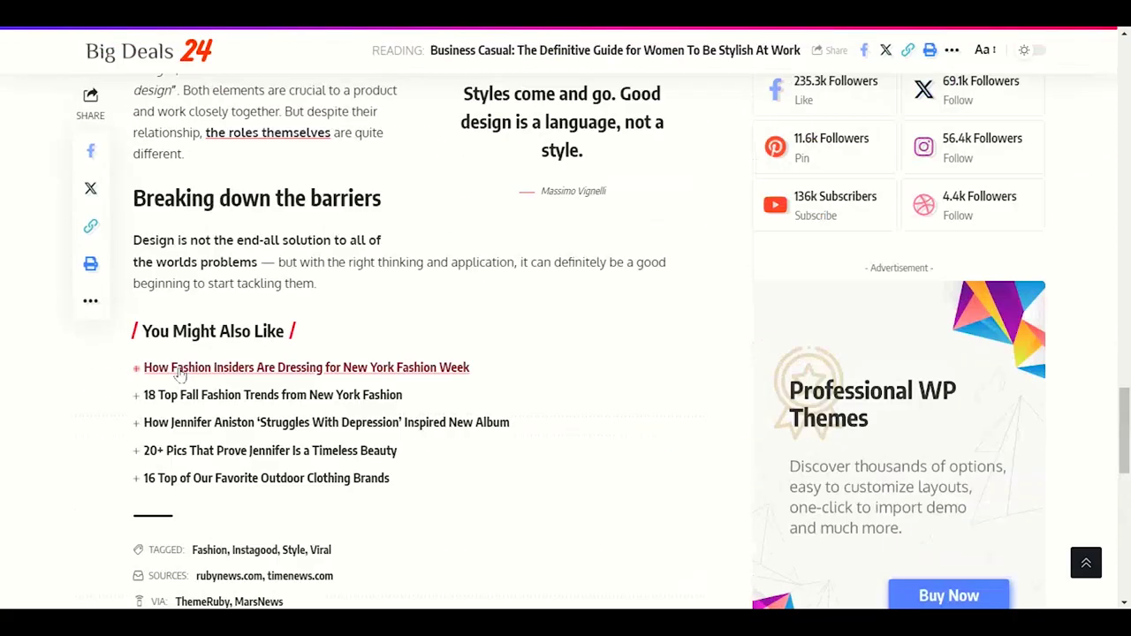
{"action": "scroll", "coordinate": [171, 378], "scroll_direction": "up", "scroll_amount": 8}
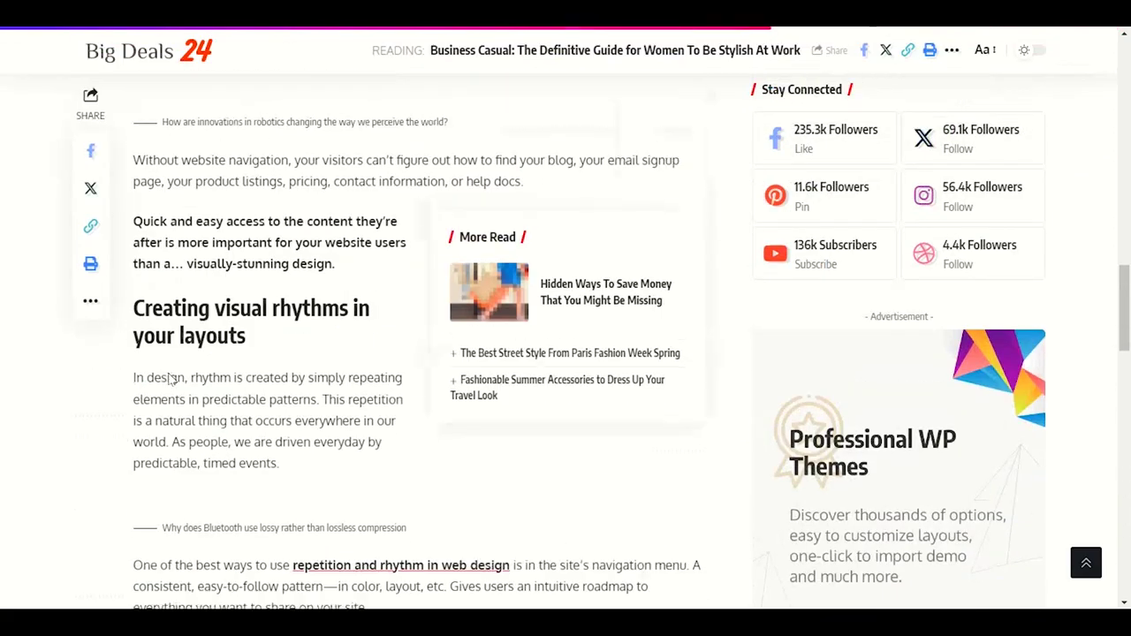
{"action": "scroll", "coordinate": [170, 378], "scroll_direction": "up", "scroll_amount": 15}
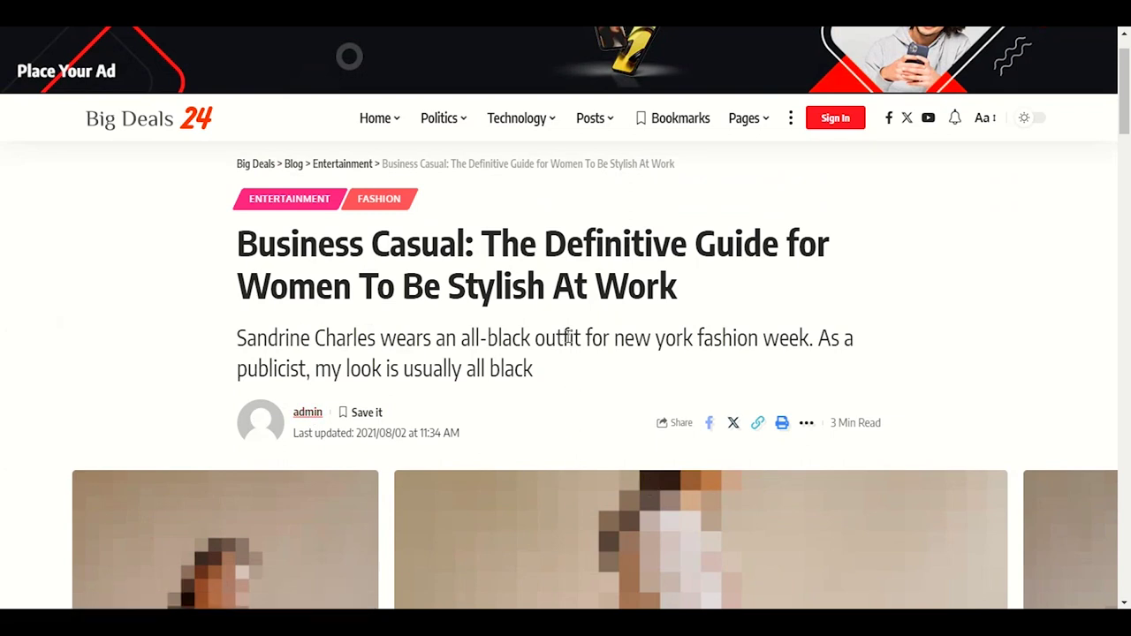
{"action": "scroll", "coordinate": [567, 336], "scroll_direction": "up", "scroll_amount": 1}
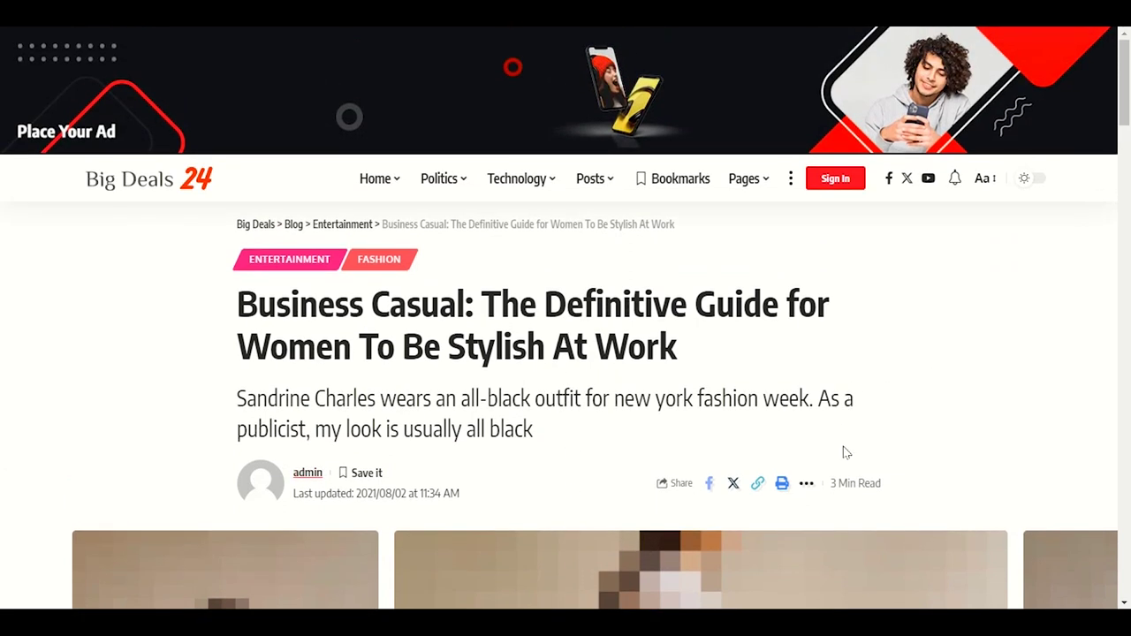
{"action": "left_click", "coordinate": [807, 485]}
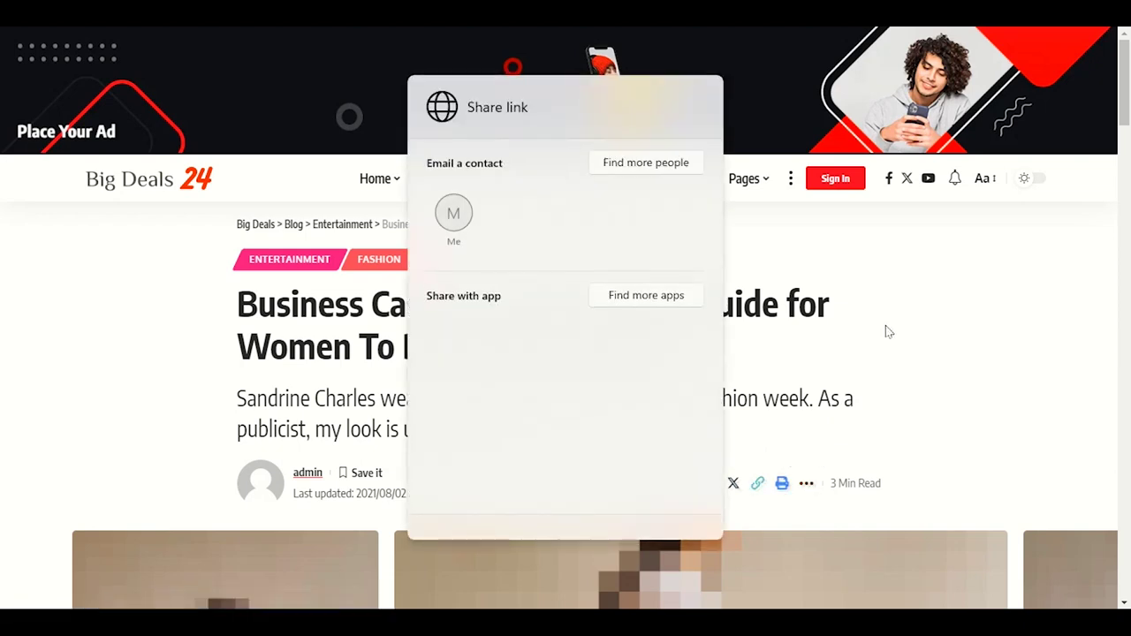
{"action": "left_click", "coordinate": [888, 331]}
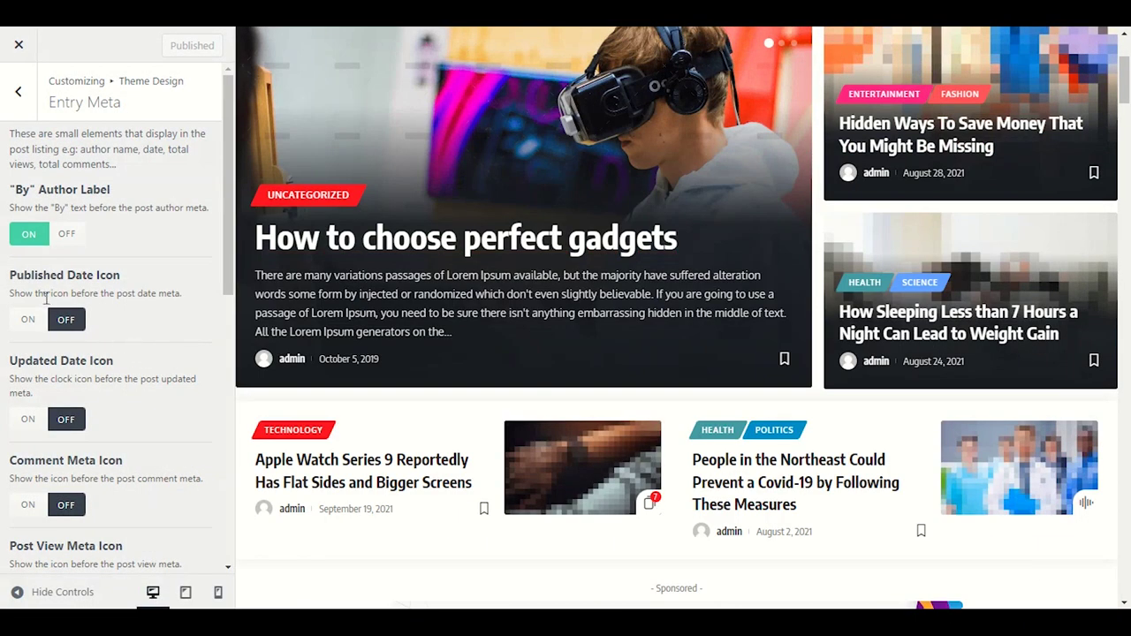
Turn on the Published Date Icon in the Entry Meta settings and publish the change
{"action": "left_click", "coordinate": [30, 322]}
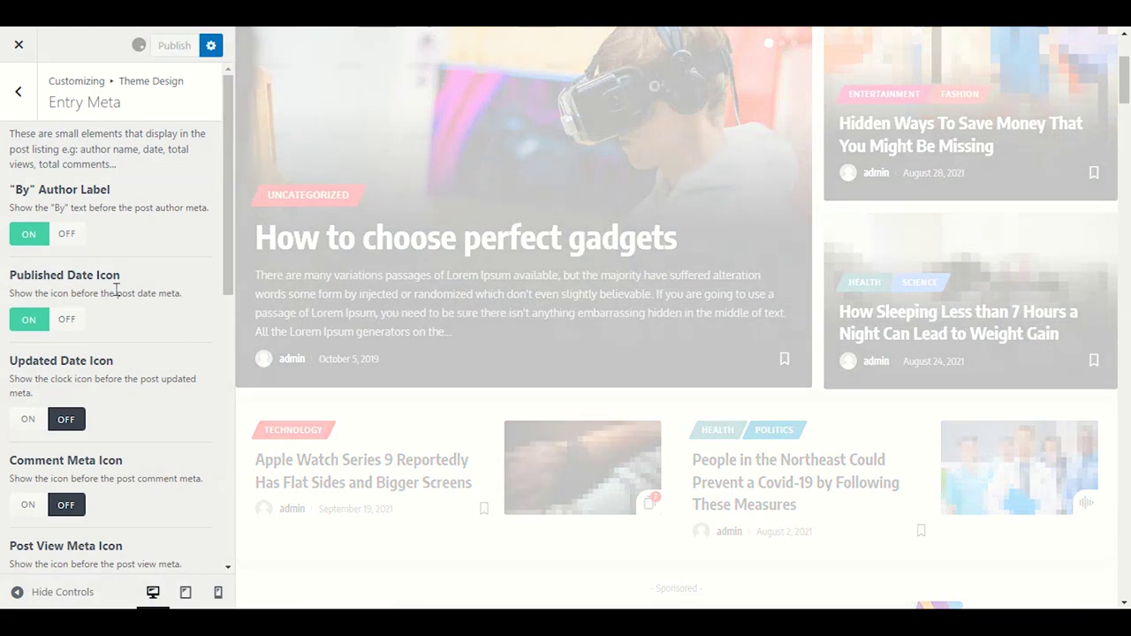
{"action": "key", "text": "ctrl+s"}
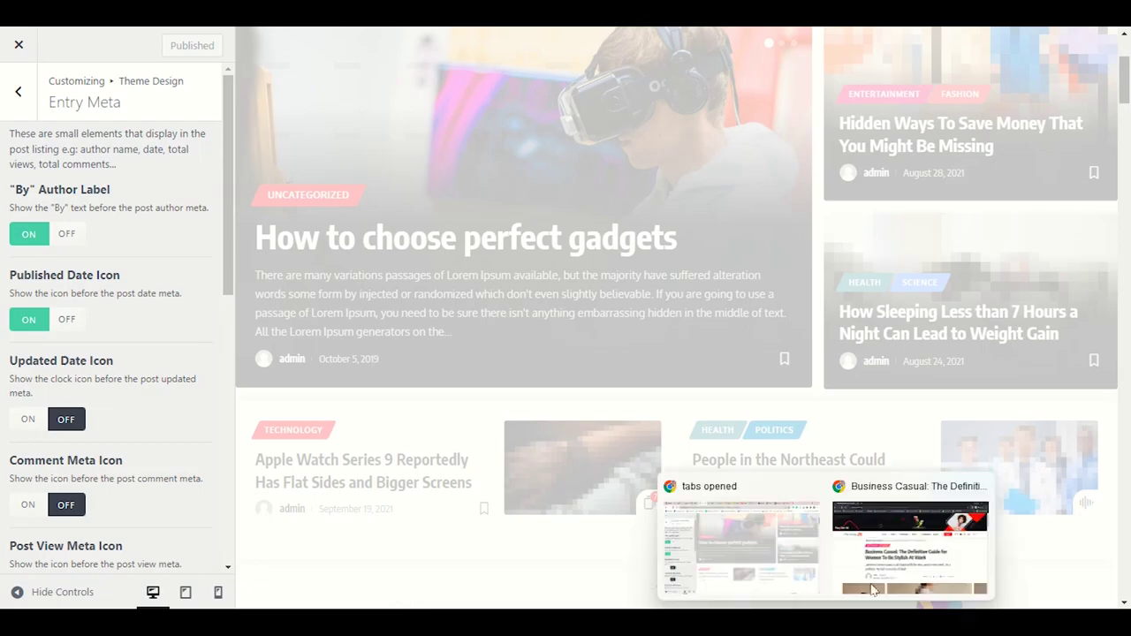
Switch to the live "Business Casual" article and check the date in its post meta
{"action": "left_click", "coordinate": [915, 544]}
{"action": "key", "text": "F11"}
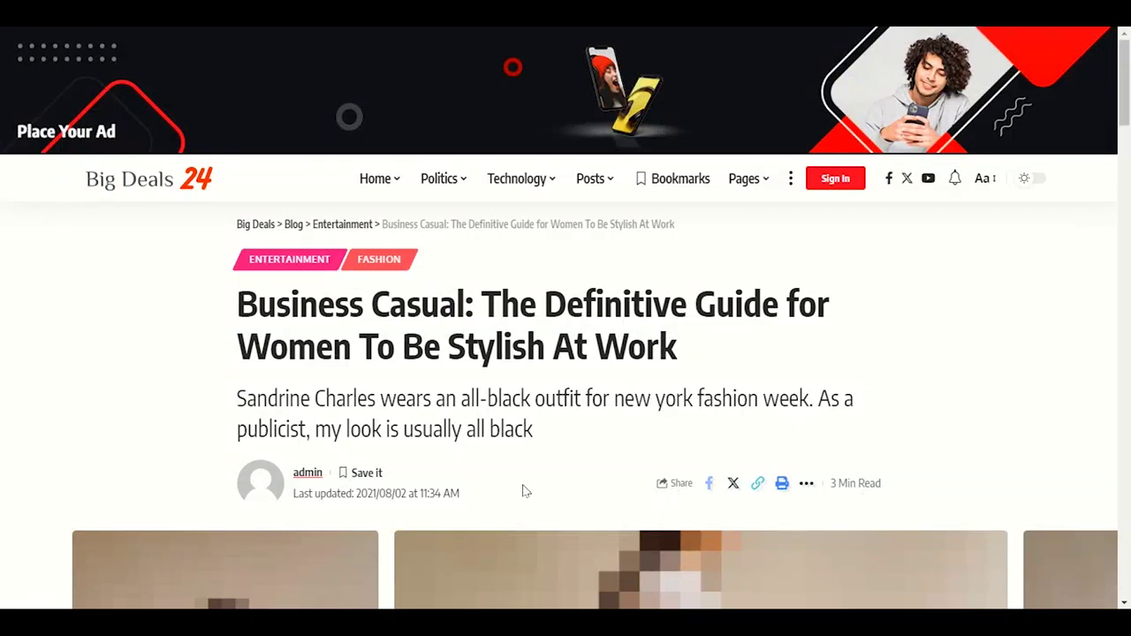
{"action": "left_click_drag", "start_coordinate": [462, 493], "coordinate": [354, 493]}
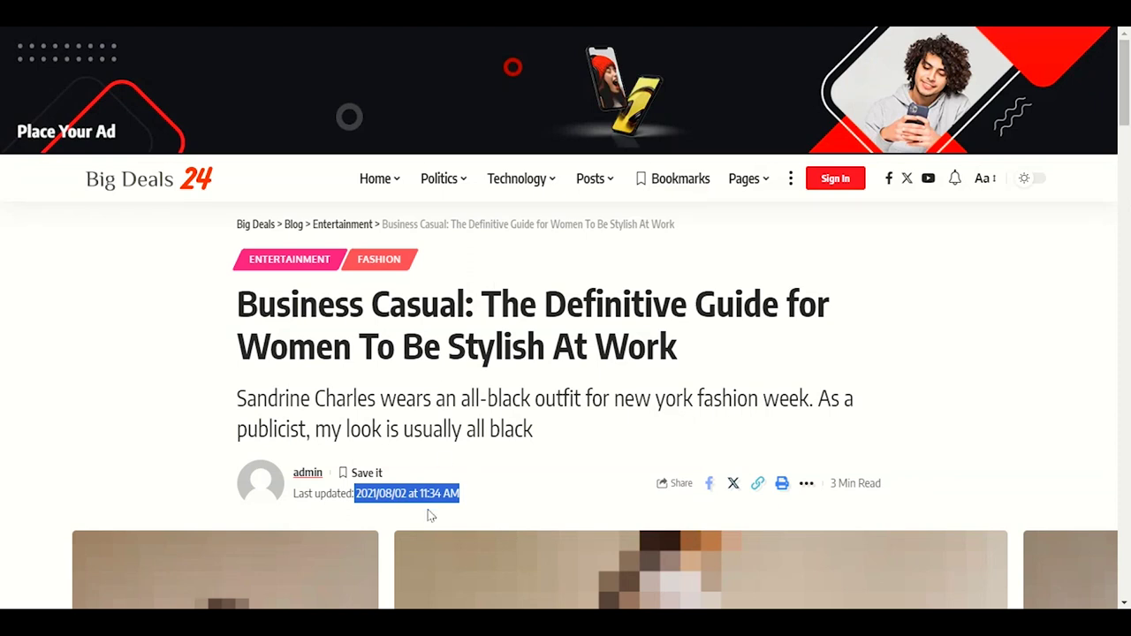
{"action": "left_click", "coordinate": [384, 496]}
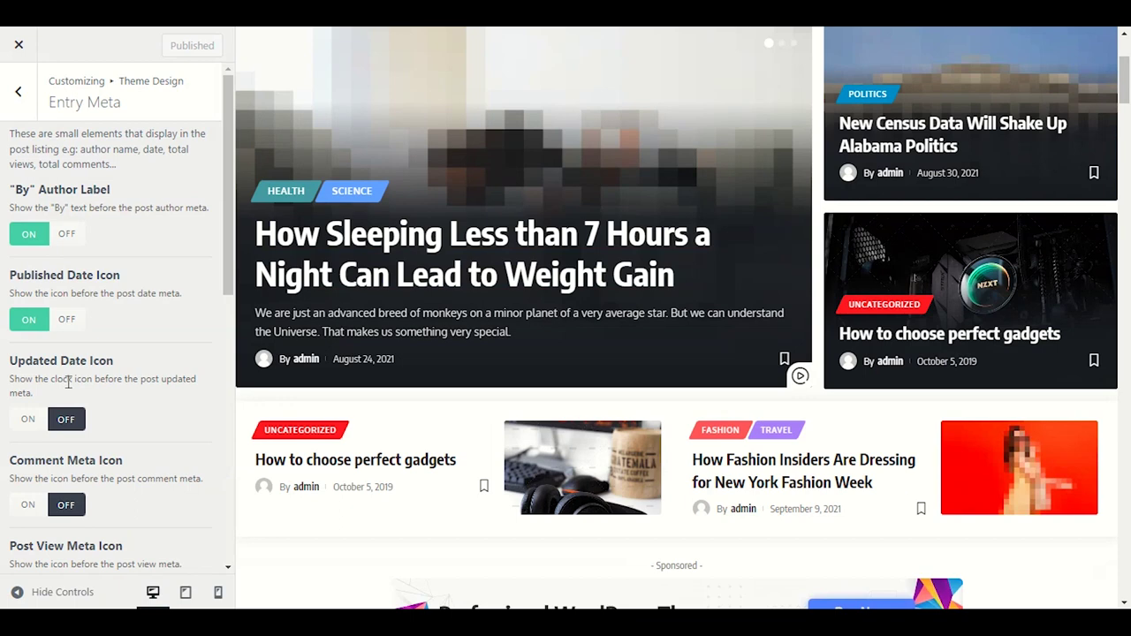
Review the remaining Entry Meta options down to Edit Link in the customizer and return to the Theme Design list
{"action": "scroll", "coordinate": [106, 195], "scroll_direction": "down", "scroll_amount": 3}
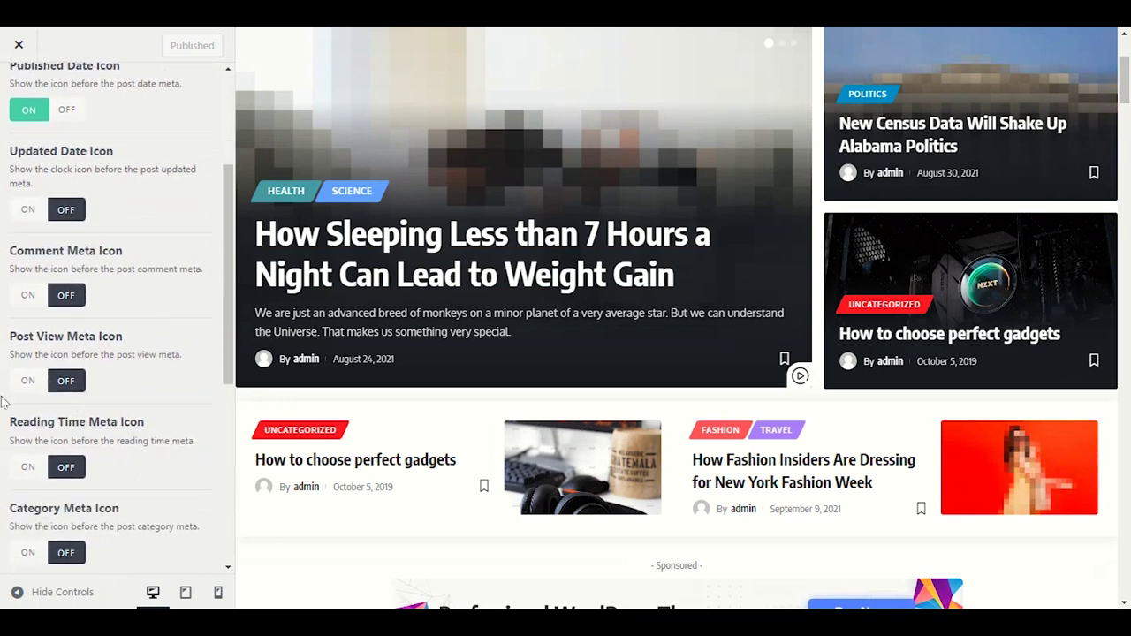
{"action": "scroll", "coordinate": [37, 464], "scroll_direction": "down", "scroll_amount": 2}
{"action": "scroll", "coordinate": [37, 464], "scroll_direction": "up", "scroll_amount": 2}
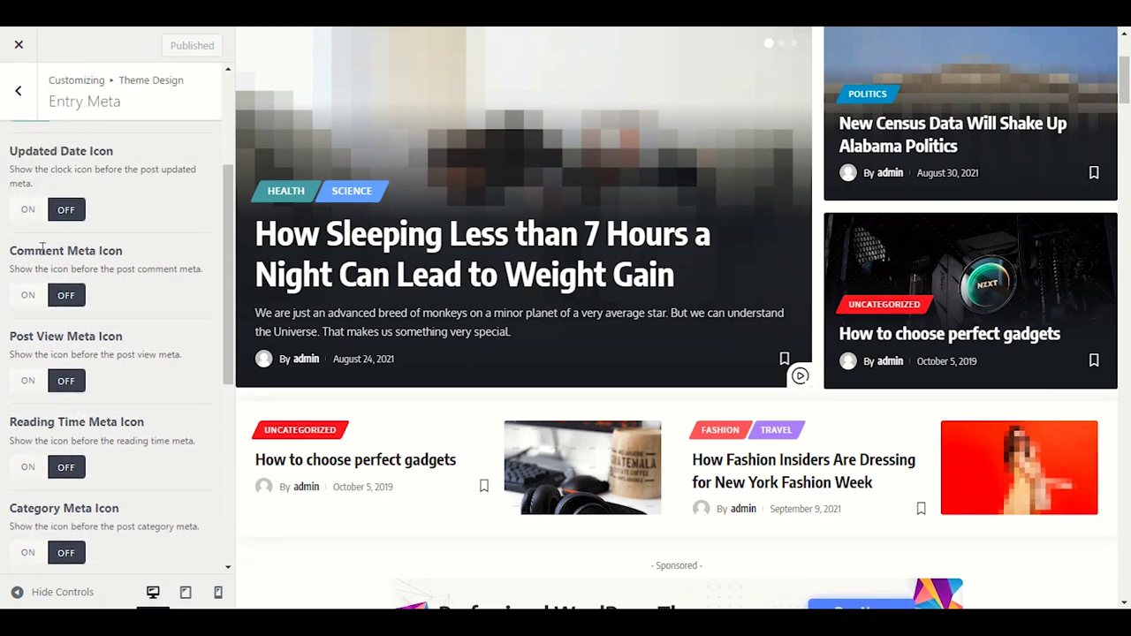
{"action": "scroll", "coordinate": [33, 295], "scroll_direction": "down", "scroll_amount": 3}
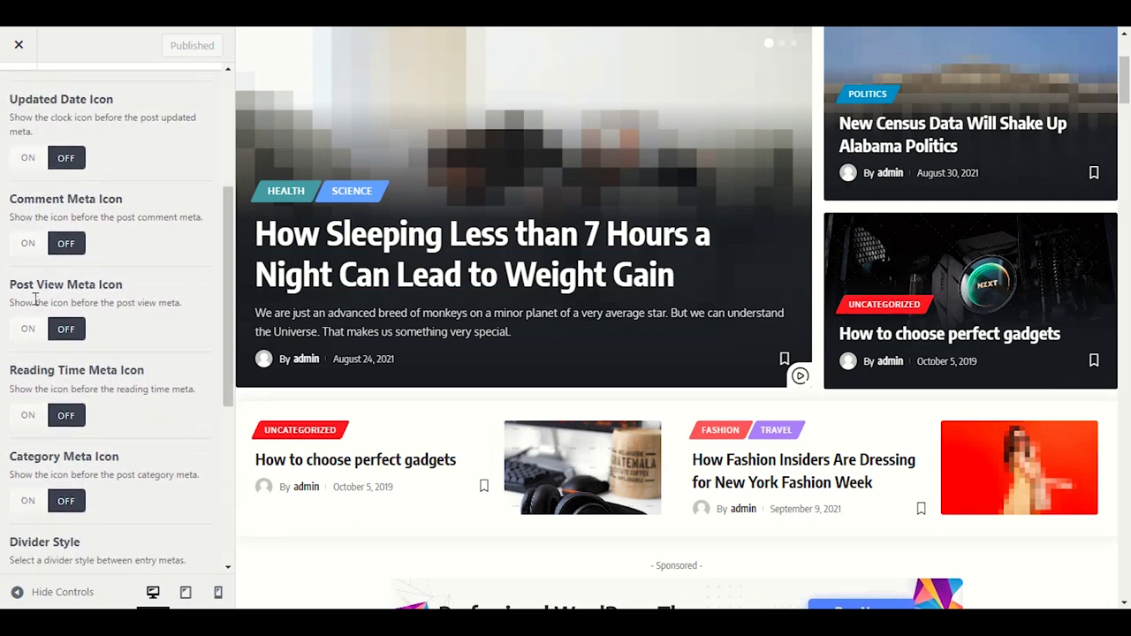
{"action": "scroll", "coordinate": [37, 363], "scroll_direction": "down", "scroll_amount": 3}
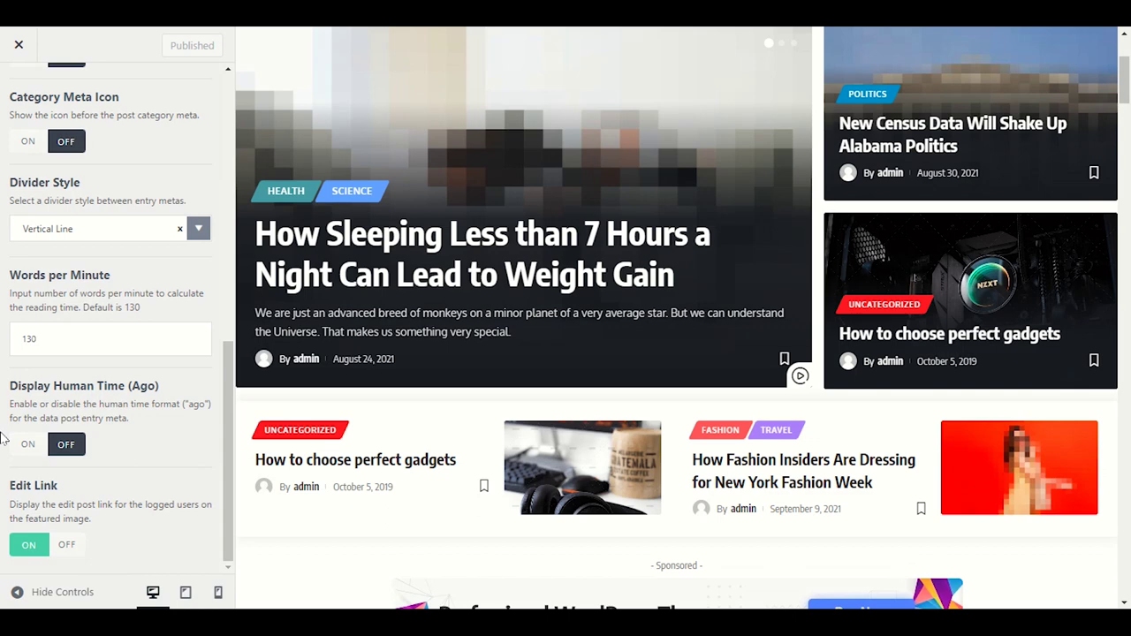
{"action": "scroll", "coordinate": [5, 435], "scroll_direction": "up", "scroll_amount": 10}
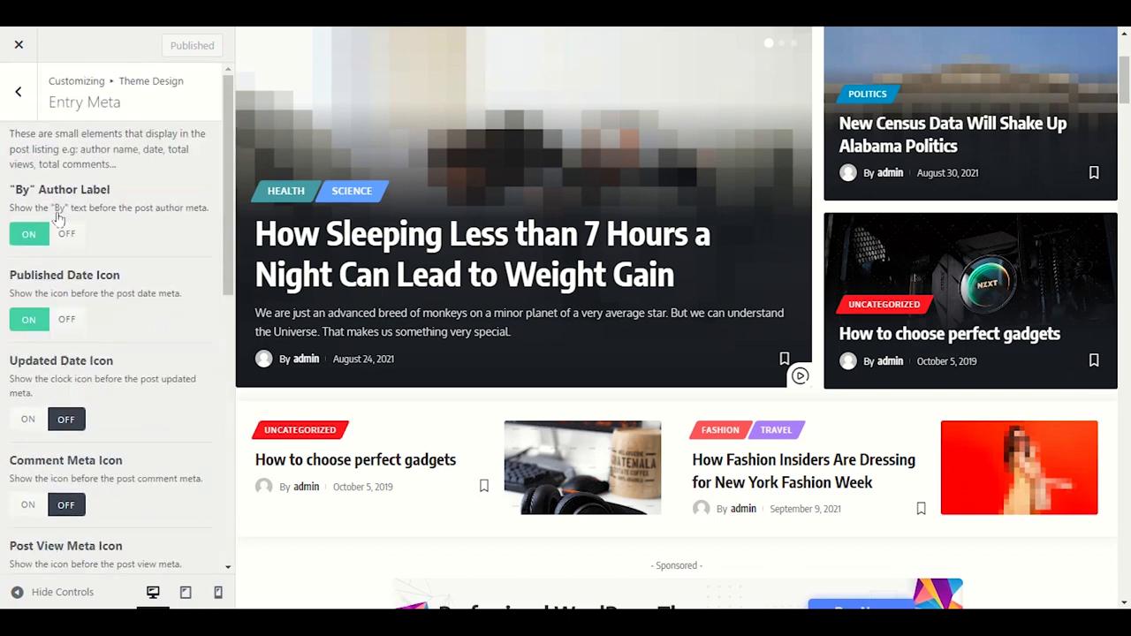
{"action": "left_click", "coordinate": [22, 116]}
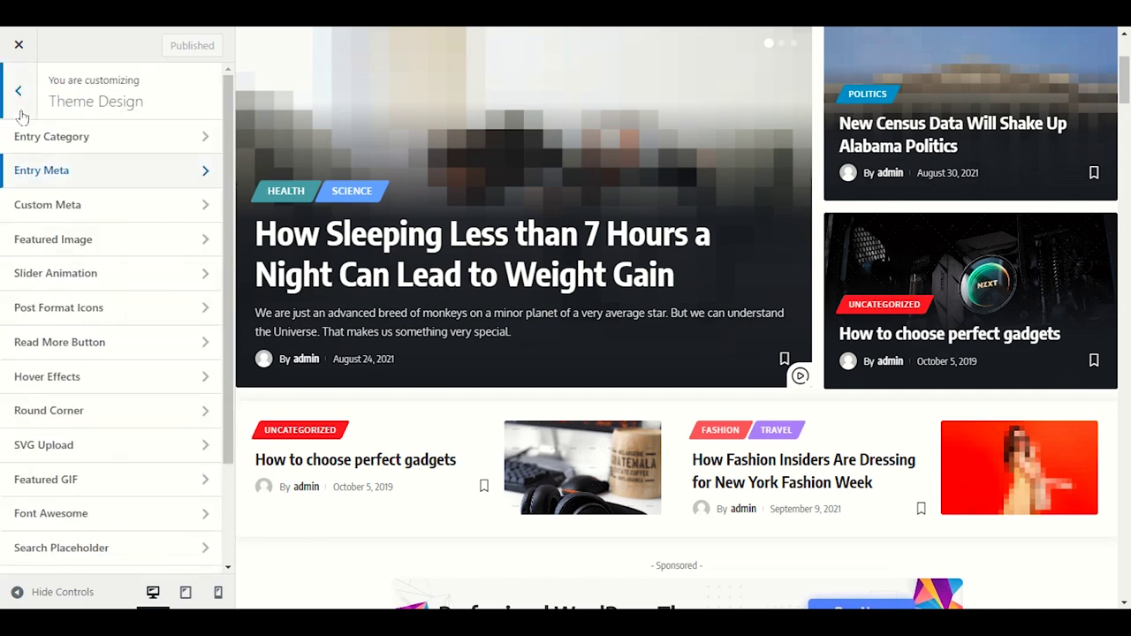
Examine the Custom Meta settings alongside the live article's reading time and share meta, and return to the Theme Design list
{"action": "left_click", "coordinate": [97, 208]}
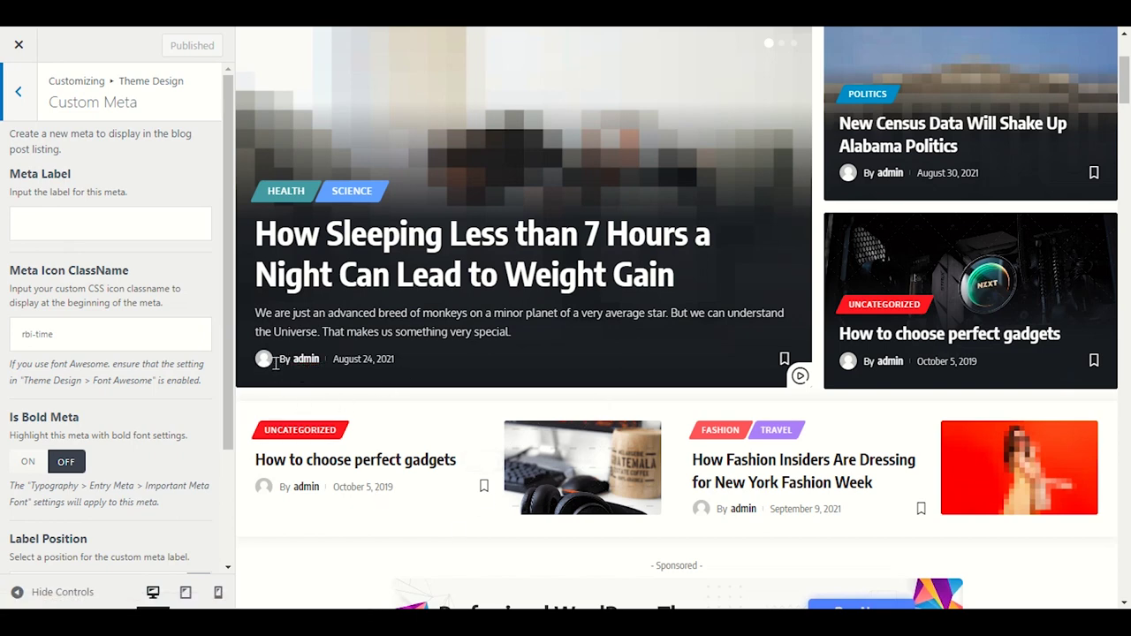
{"action": "left_click_drag", "start_coordinate": [403, 370], "coordinate": [114, 387]}
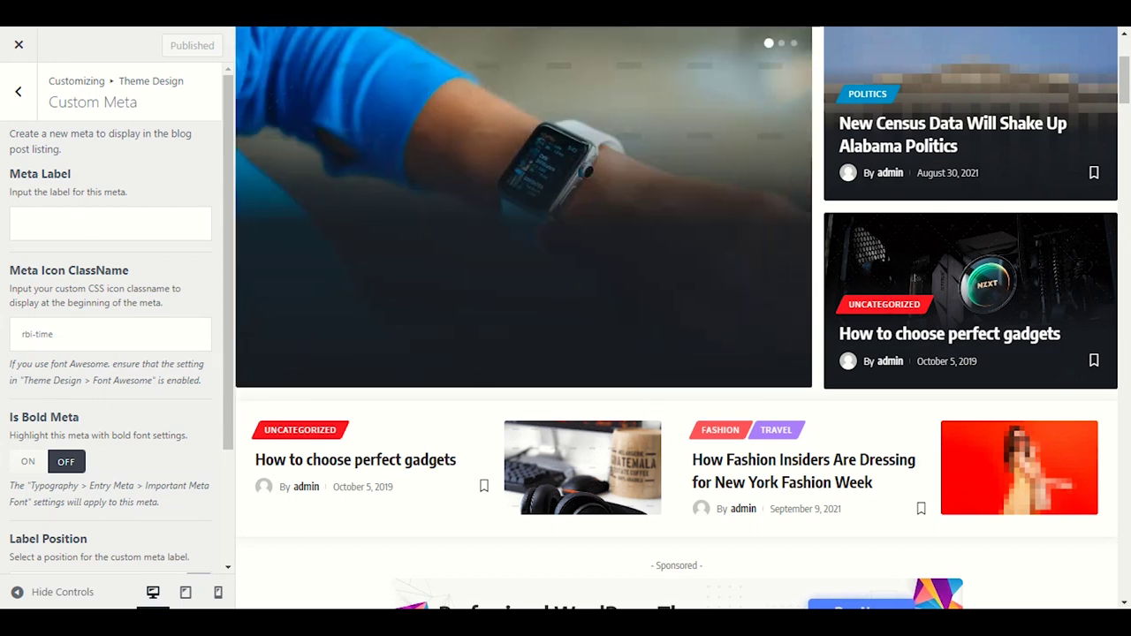
{"action": "left_click", "coordinate": [910, 536]}
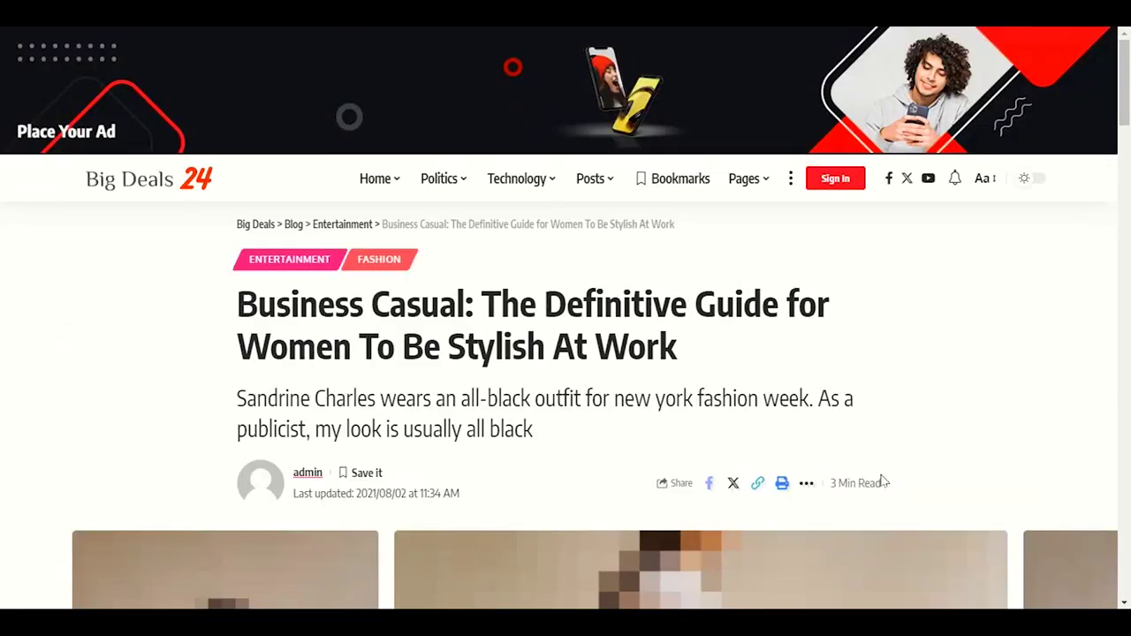
{"action": "left_click_drag", "start_coordinate": [902, 487], "coordinate": [831, 488]}
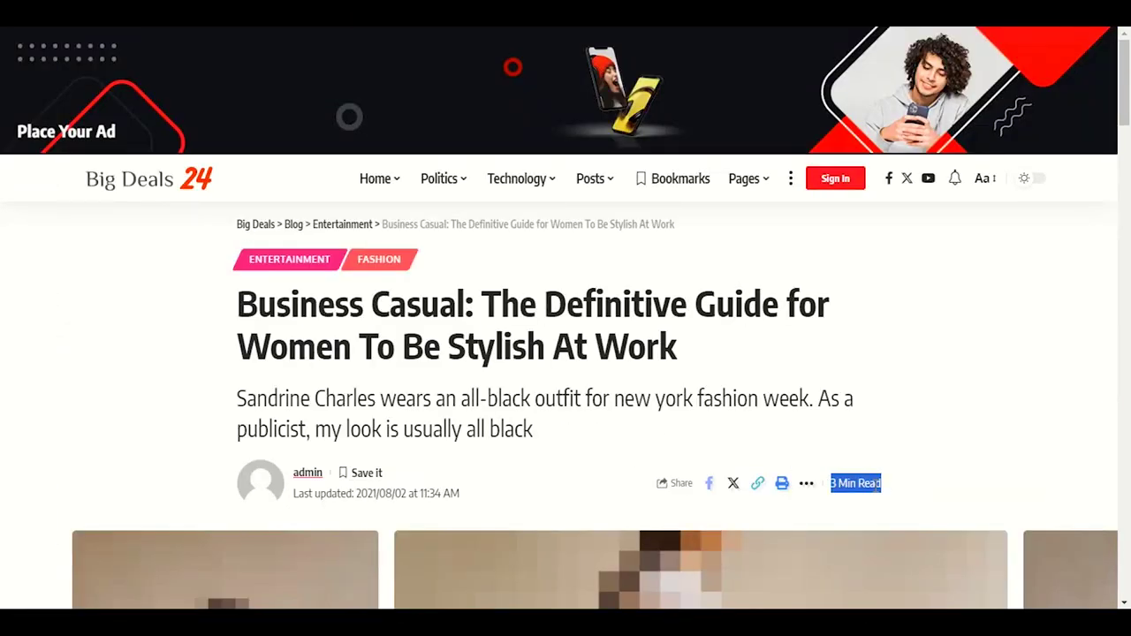
{"action": "left_click_drag", "start_coordinate": [905, 485], "coordinate": [829, 488]}
{"action": "left_click_drag", "start_coordinate": [619, 491], "coordinate": [685, 484]}
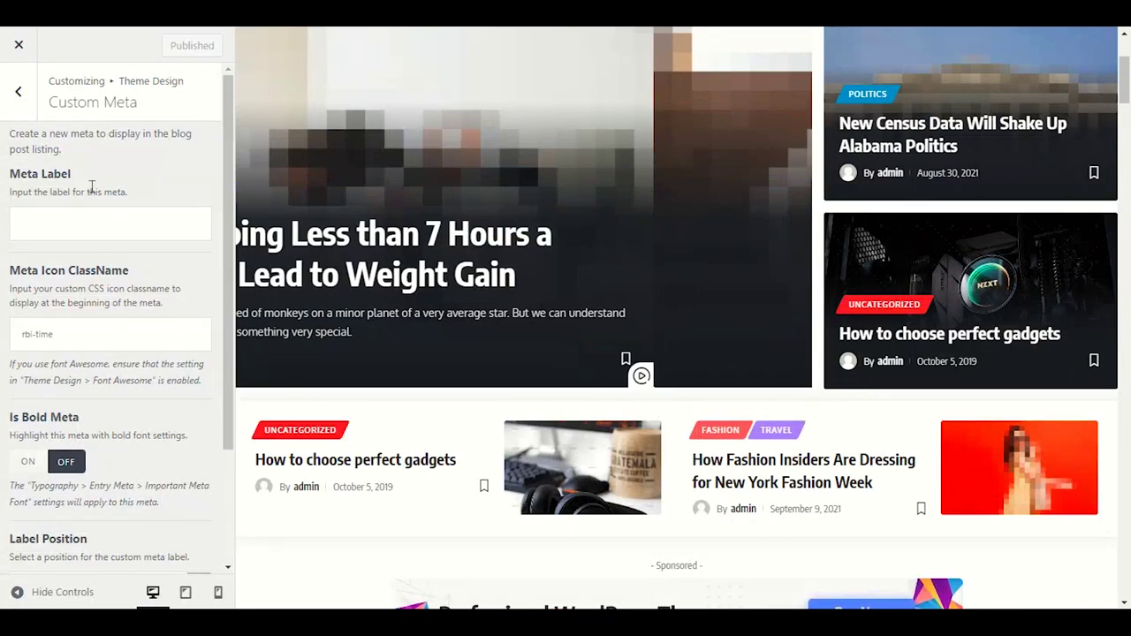
{"action": "left_click", "coordinate": [17, 92]}
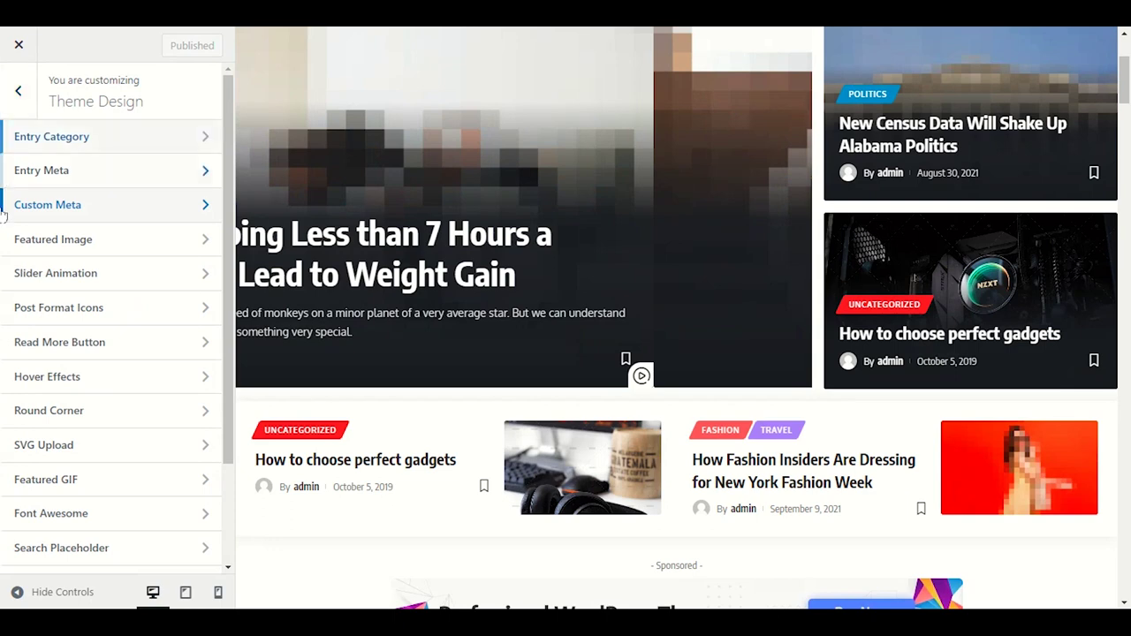
Open the Featured Image settings under Theme Design and examine the images and header of the live "Business Casual" article
{"action": "left_click", "coordinate": [46, 249]}
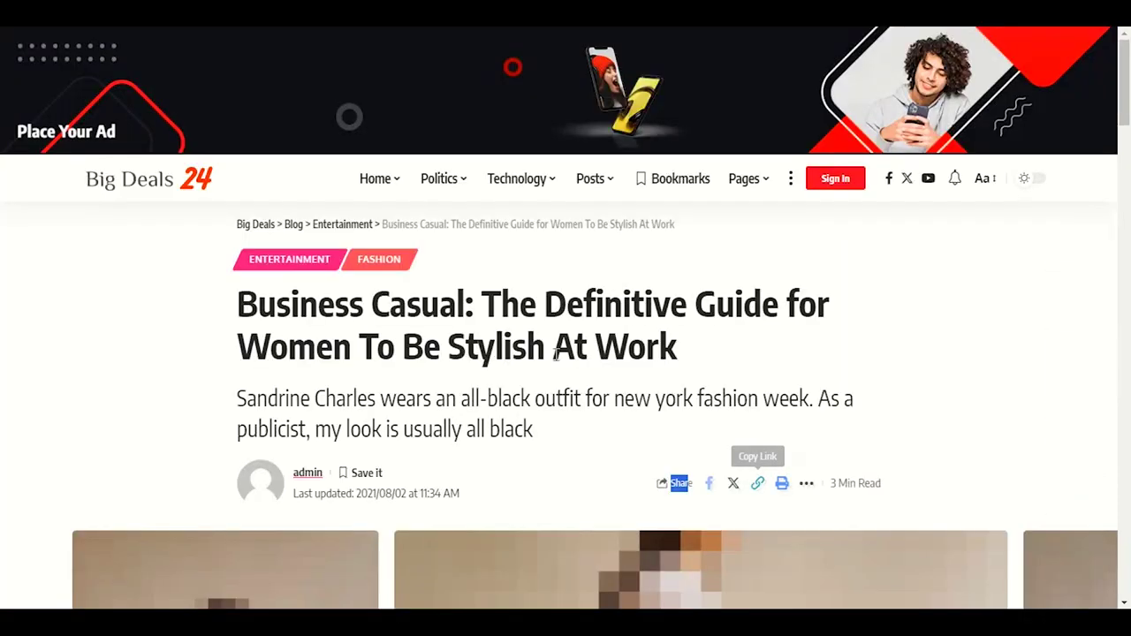
{"action": "scroll", "coordinate": [221, 290], "scroll_direction": "down", "scroll_amount": 2}
{"action": "scroll", "coordinate": [221, 290], "scroll_direction": "down", "scroll_amount": 2}
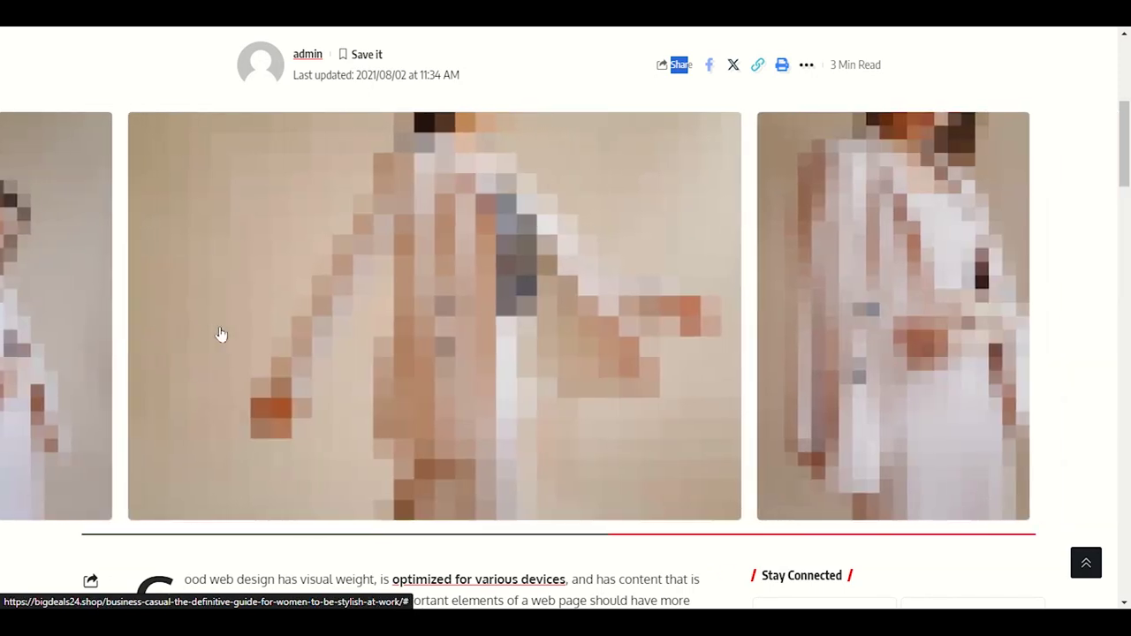
{"action": "scroll", "coordinate": [530, 371], "scroll_direction": "down", "scroll_amount": 3}
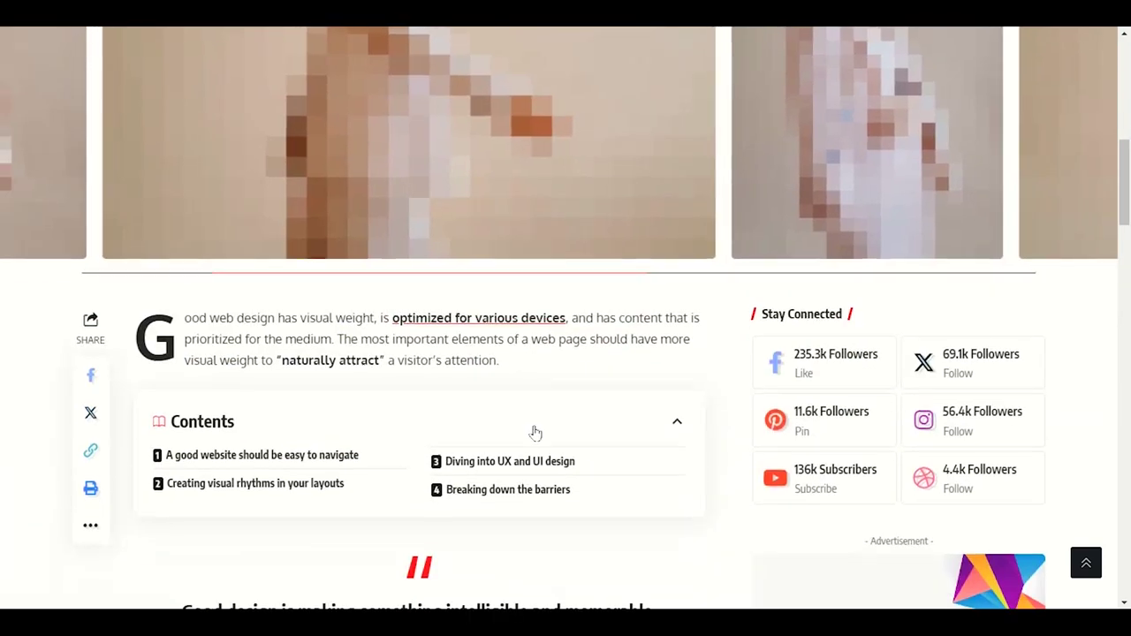
{"action": "scroll", "coordinate": [658, 280], "scroll_direction": "up", "scroll_amount": 2}
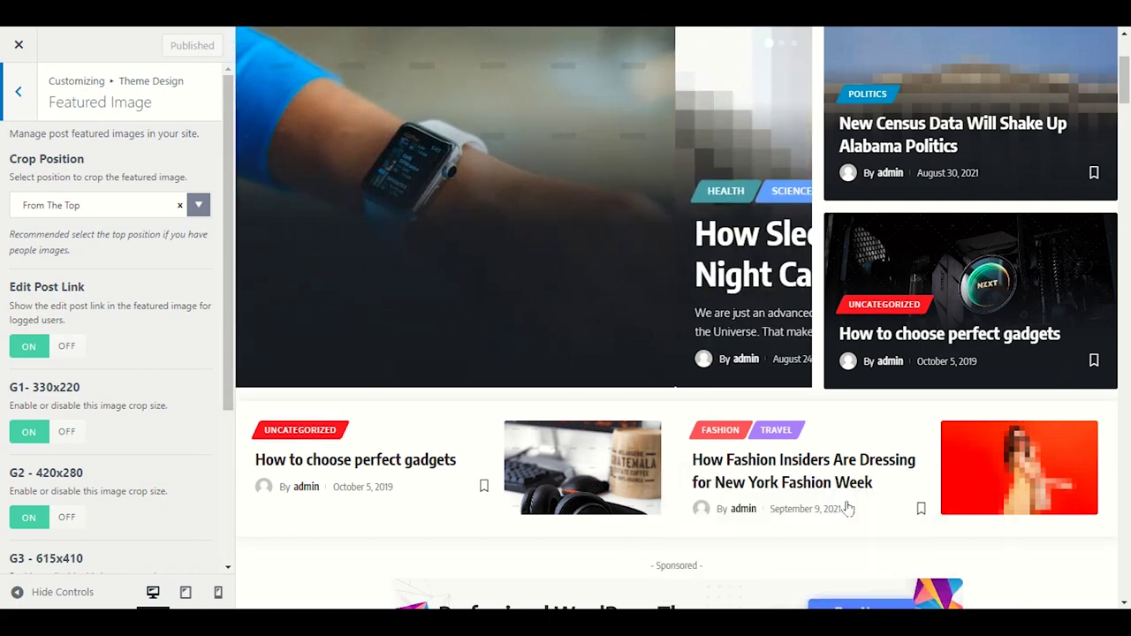
{"action": "left_click", "coordinate": [846, 505]}
{"action": "scroll", "coordinate": [523, 342], "scroll_direction": "down", "scroll_amount": 2}
{"action": "scroll", "coordinate": [525, 353], "scroll_direction": "up", "scroll_amount": 7}
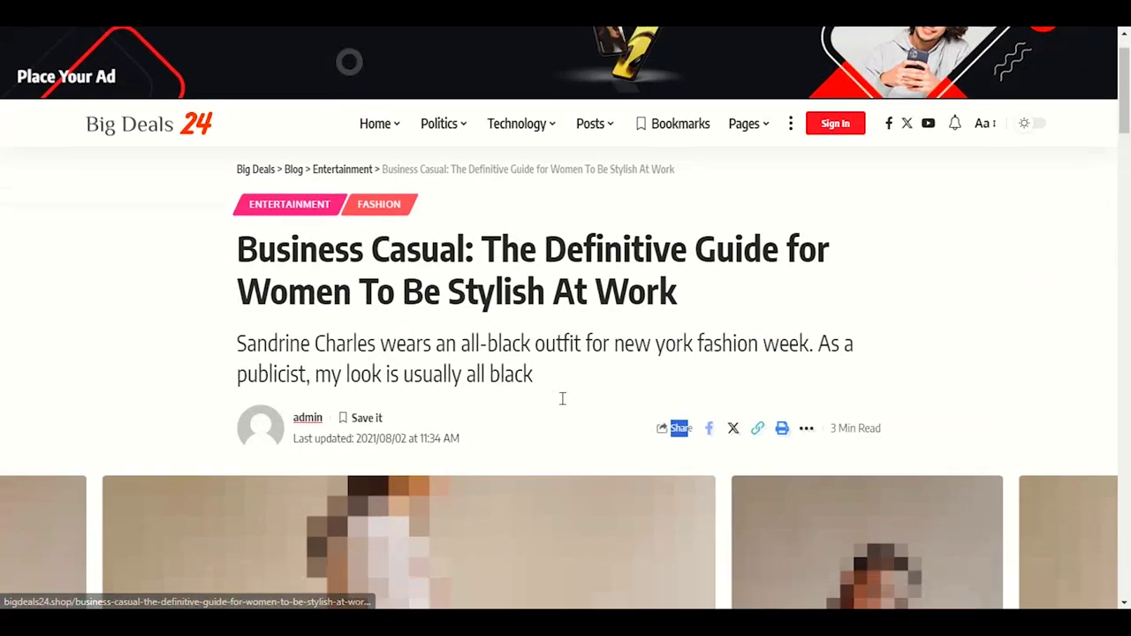
{"action": "scroll", "coordinate": [561, 399], "scroll_direction": "down", "scroll_amount": 1}
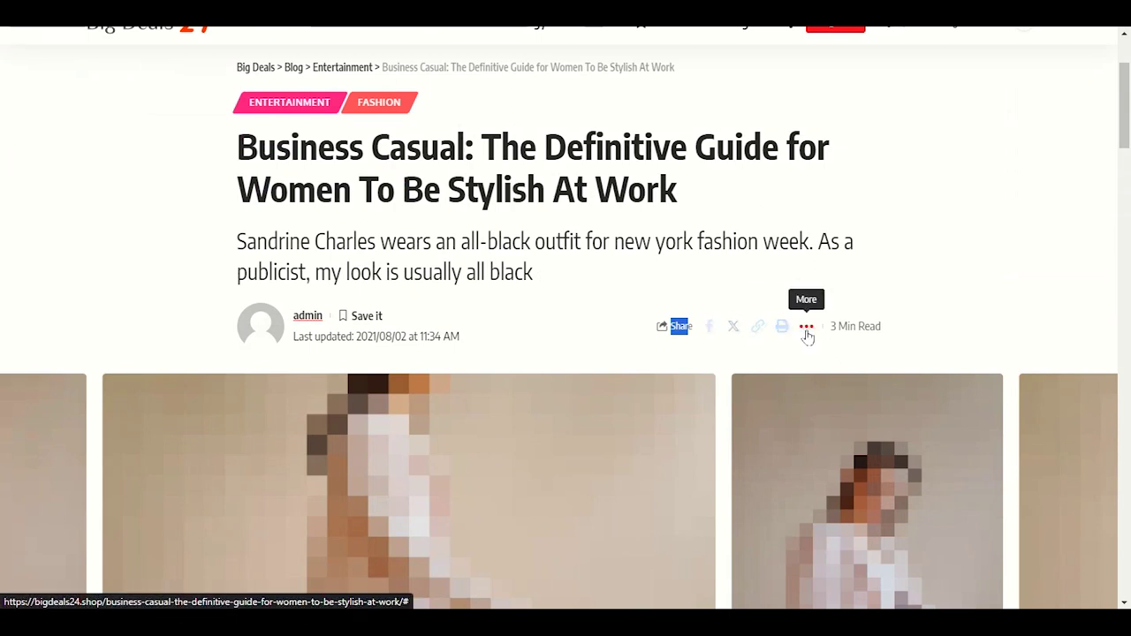
{"action": "left_click", "coordinate": [1003, 274]}
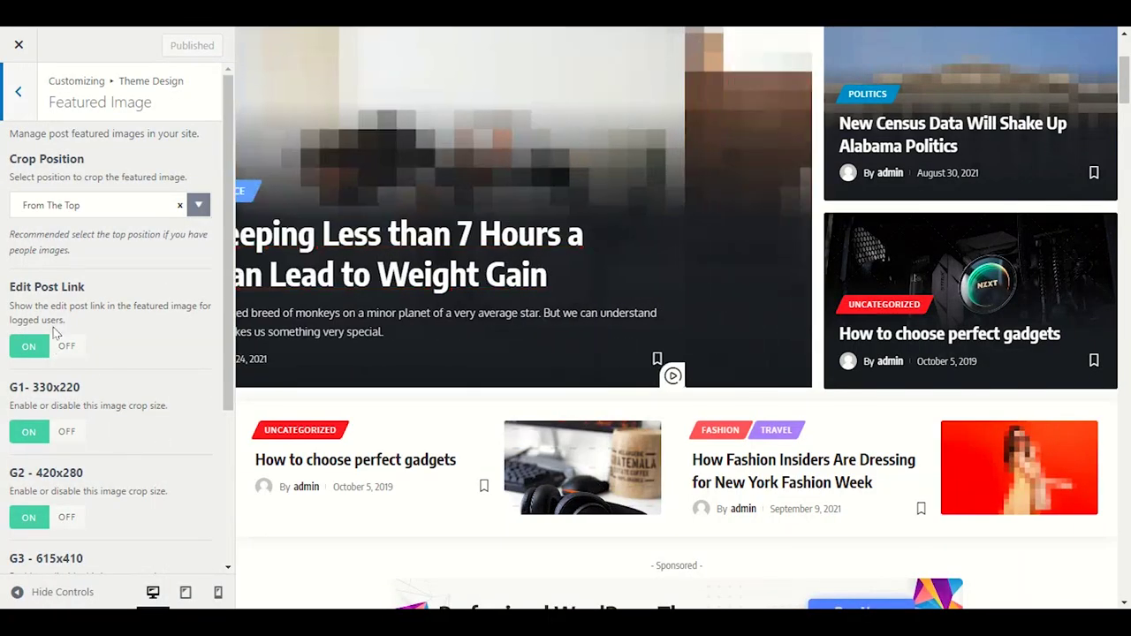
Review the image crop size options in the customizer's Featured Image settings
{"action": "scroll", "coordinate": [81, 389], "scroll_direction": "down", "scroll_amount": 5}
{"action": "scroll", "coordinate": [132, 412], "scroll_direction": "down", "scroll_amount": 1}
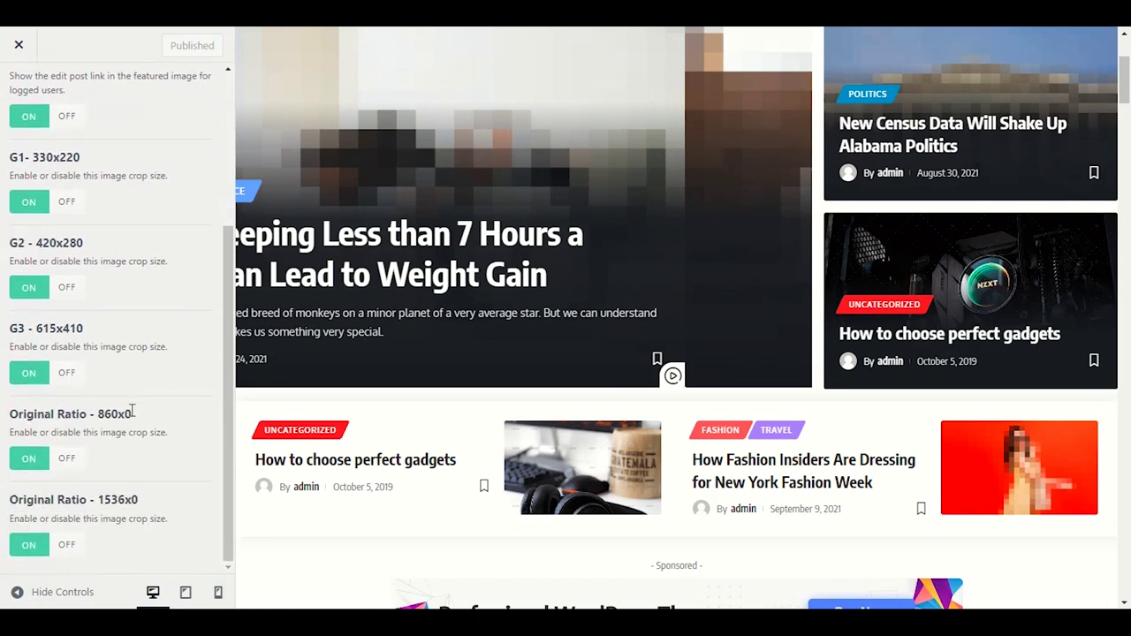
{"action": "scroll", "coordinate": [106, 501], "scroll_direction": "up", "scroll_amount": 5}
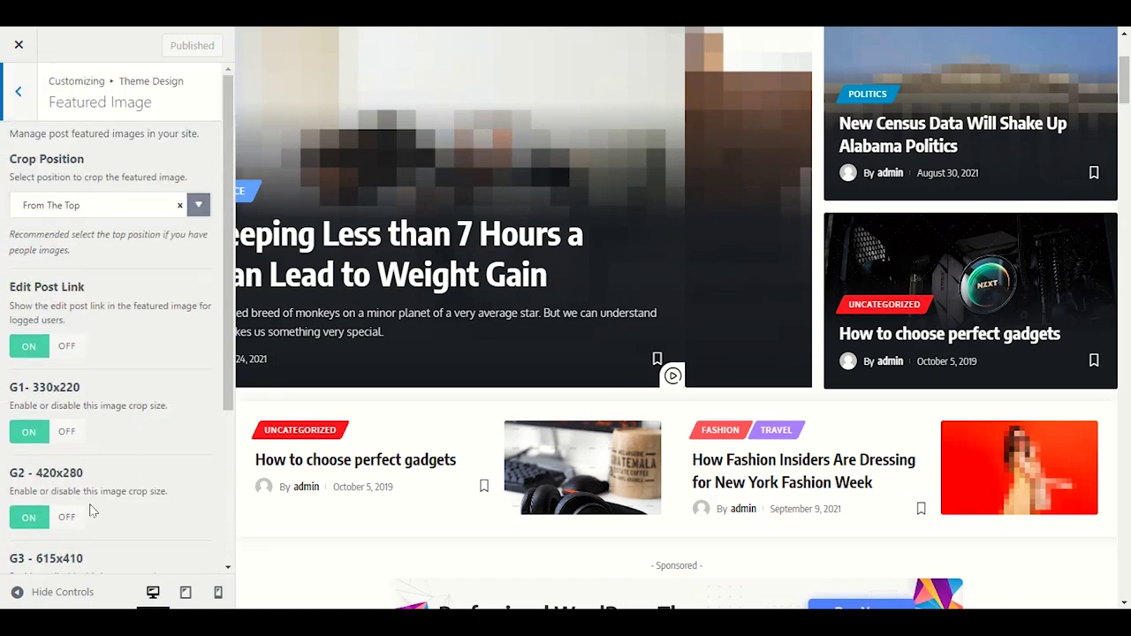
Open the Slider Animation settings under Theme Design and swipe through the featured slider's slides in the homepage preview
{"action": "left_click", "coordinate": [16, 114]}
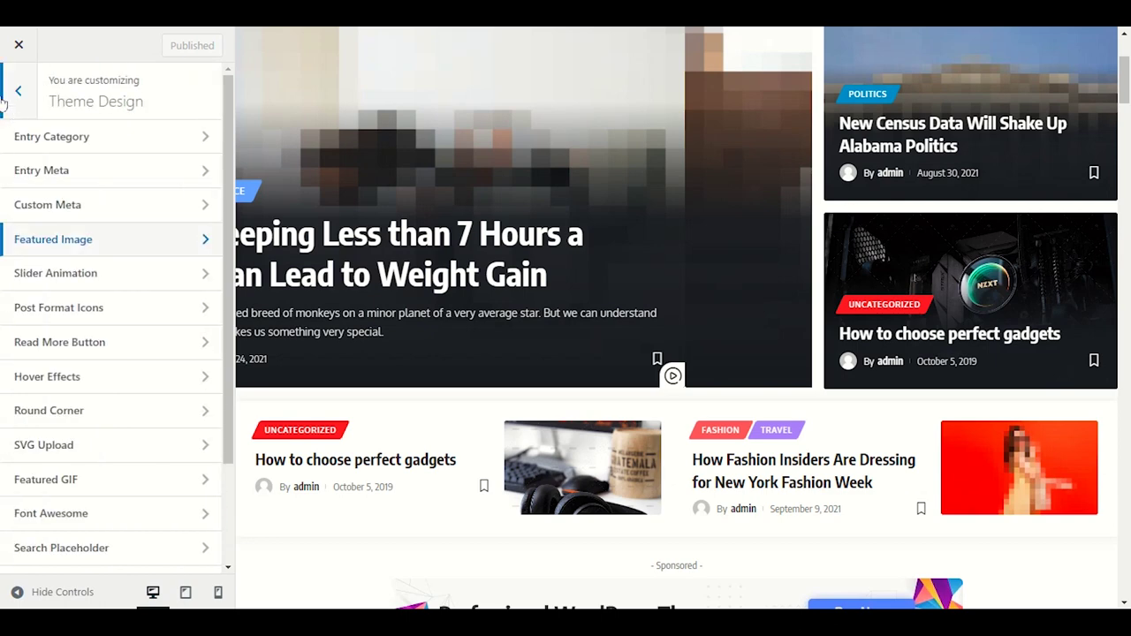
{"action": "left_click", "coordinate": [99, 280]}
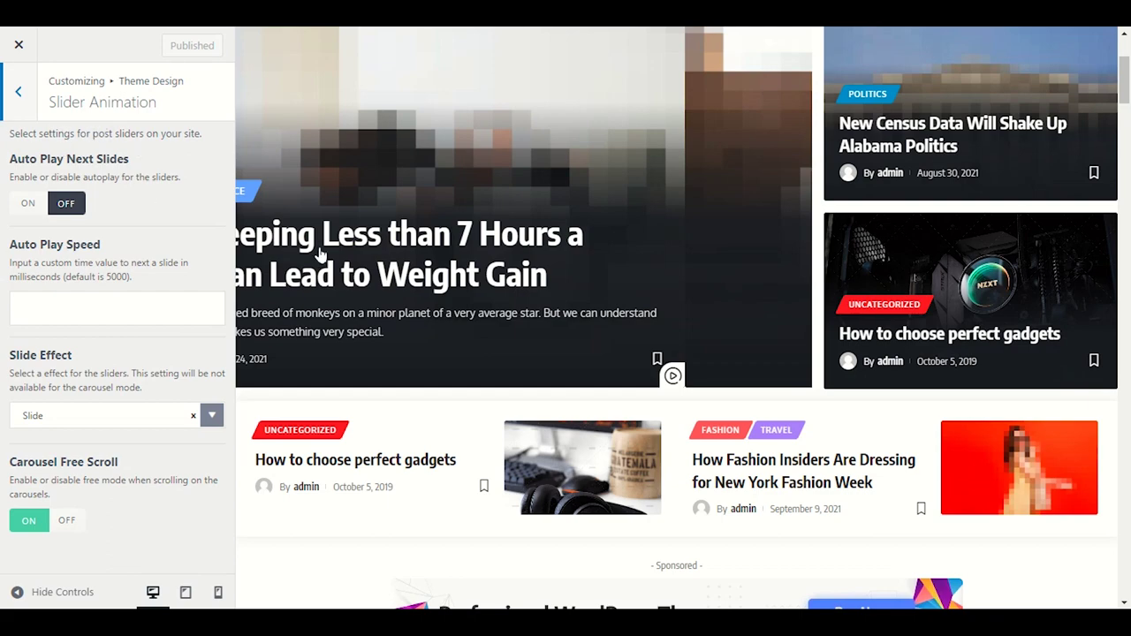
{"action": "left_click_drag", "start_coordinate": [320, 254], "coordinate": [595, 218]}
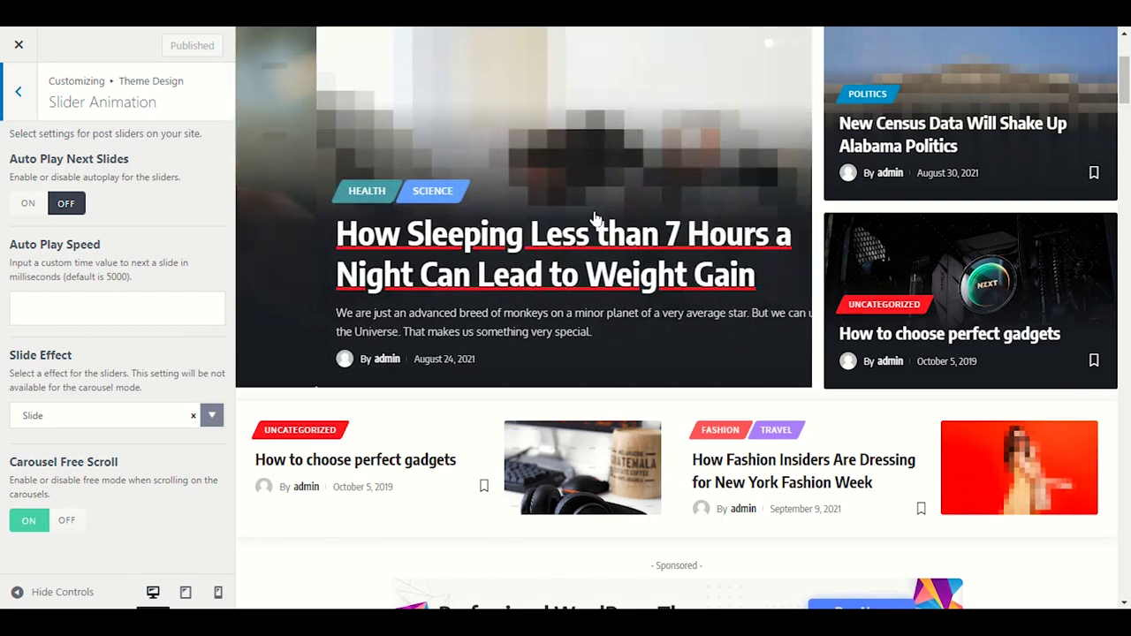
{"action": "scroll", "coordinate": [609, 256], "scroll_direction": "up", "scroll_amount": 2}
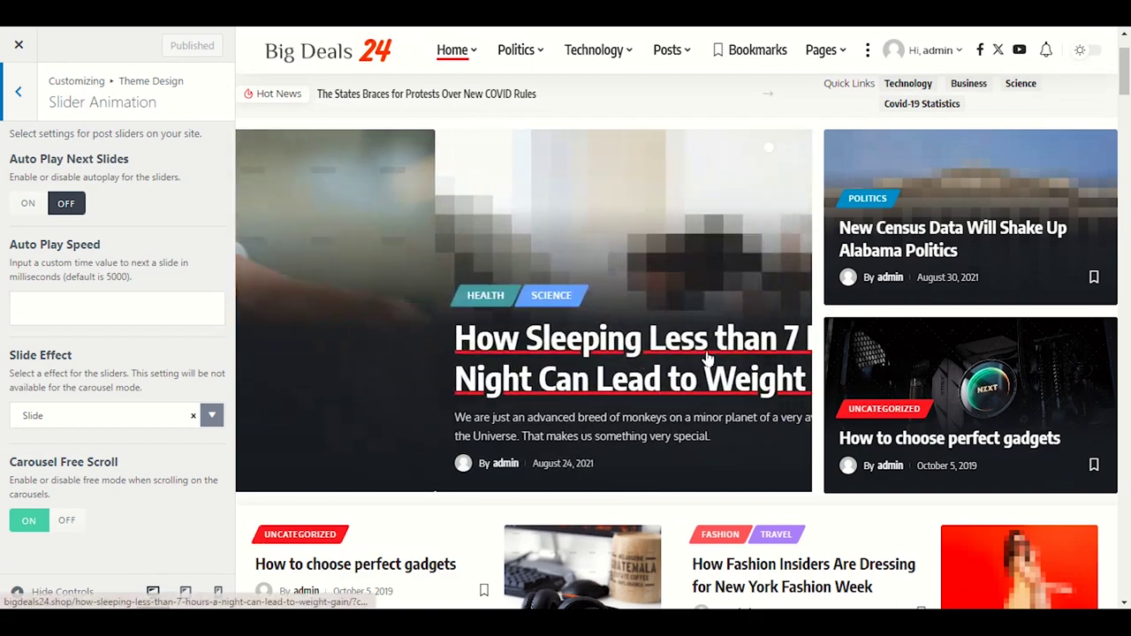
{"action": "left_click_drag", "start_coordinate": [707, 358], "coordinate": [218, 290]}
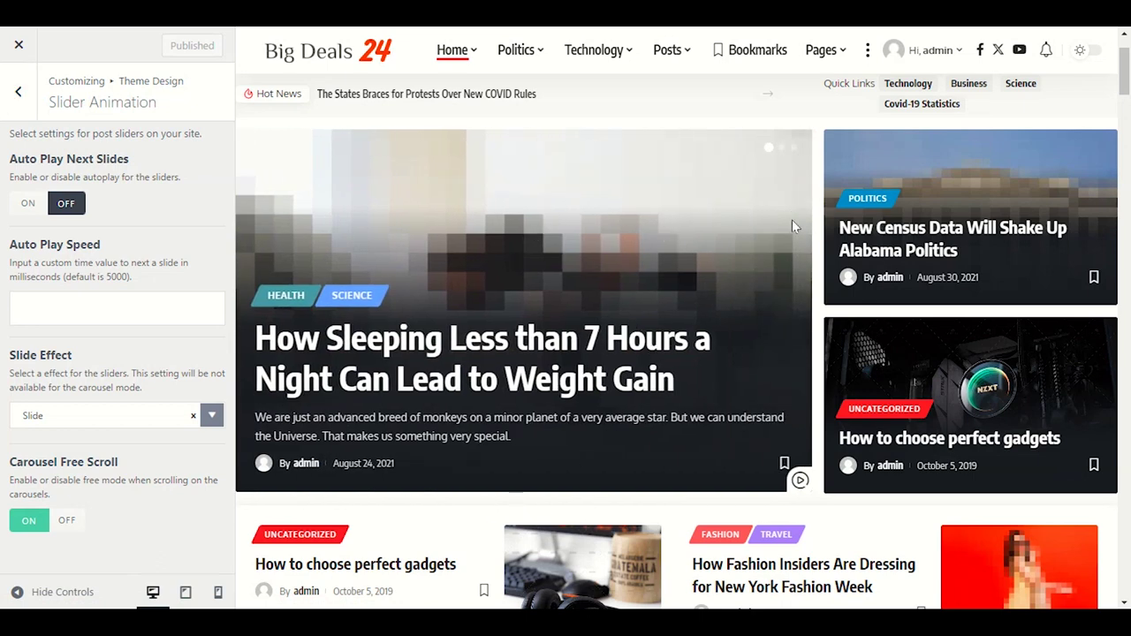
{"action": "left_click_drag", "start_coordinate": [777, 240], "coordinate": [81, 313]}
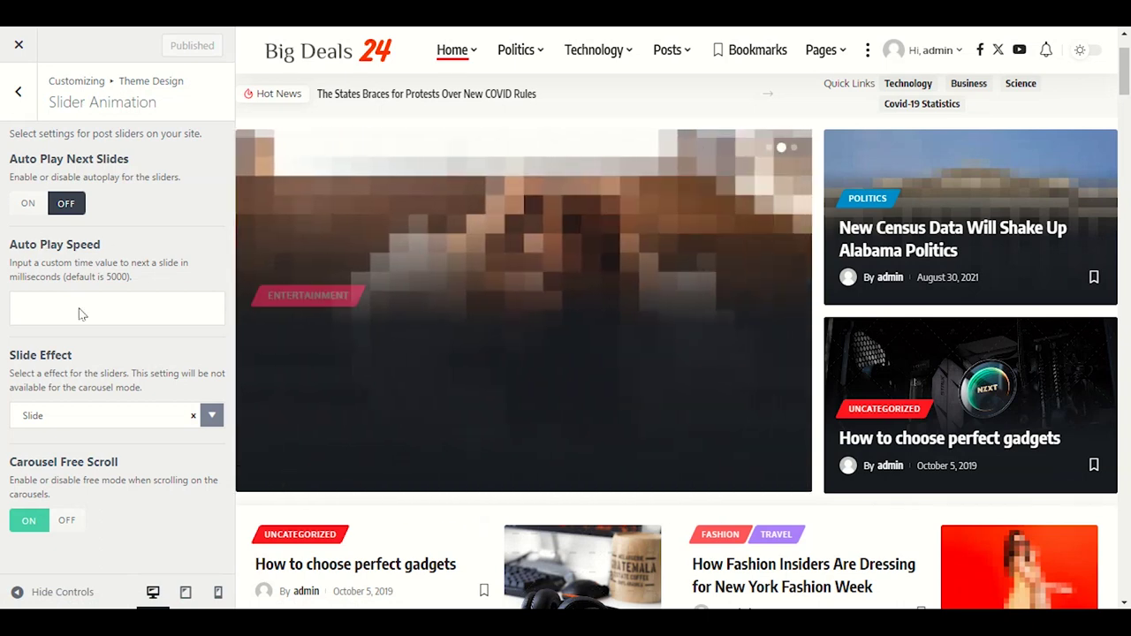
{"action": "left_click_drag", "start_coordinate": [644, 265], "coordinate": [325, 262]}
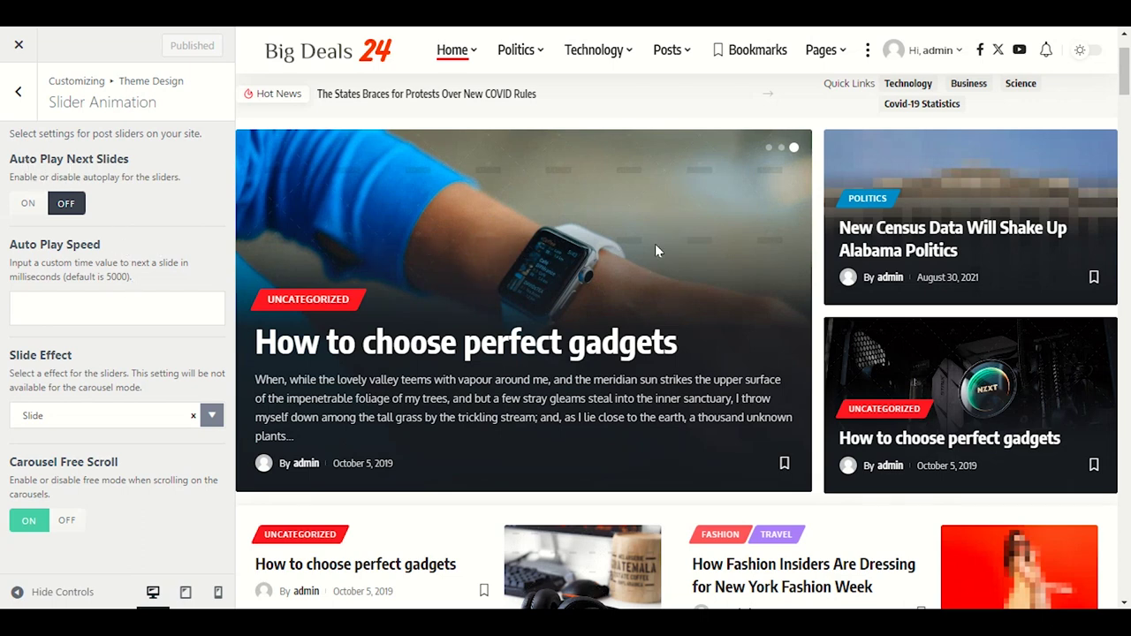
{"action": "left_click_drag", "start_coordinate": [707, 256], "coordinate": [298, 262]}
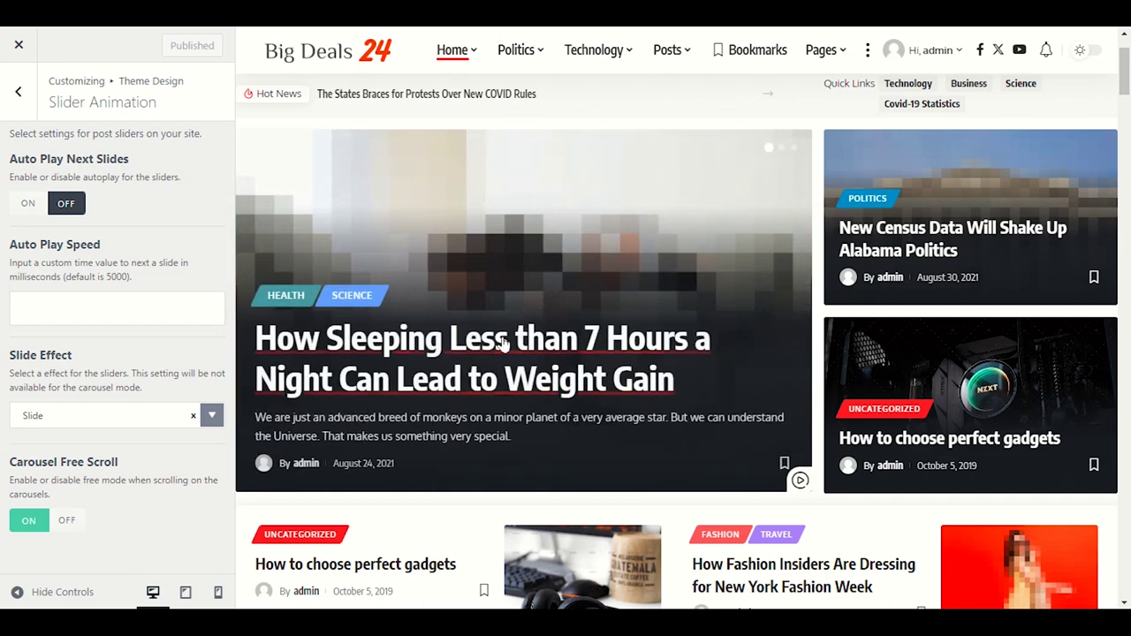
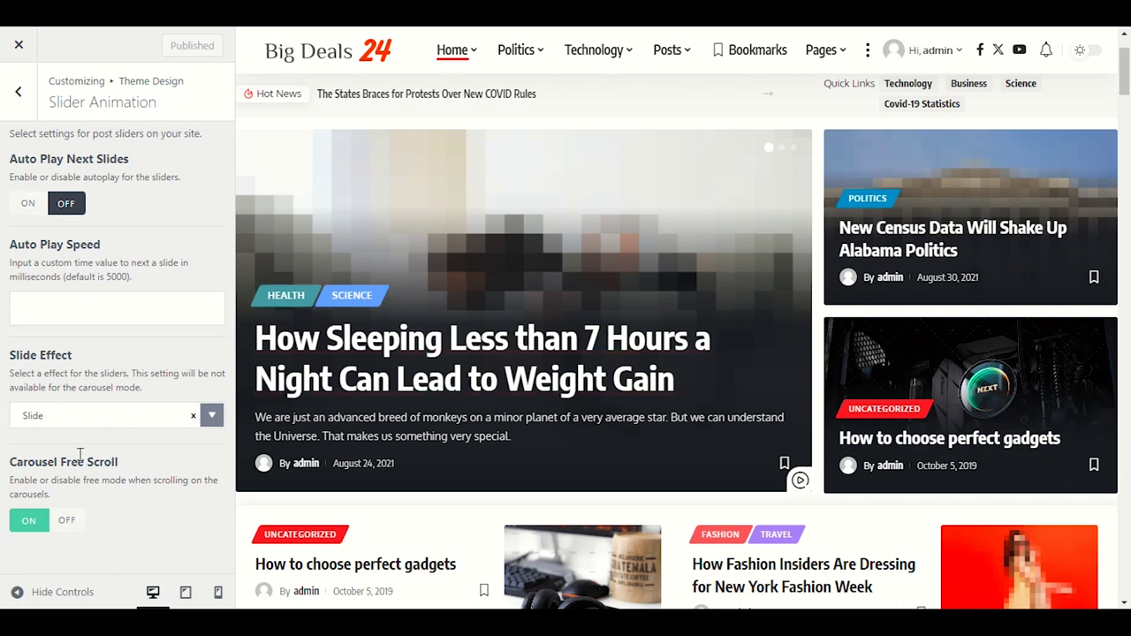
Review the Post Format Icons settings under Theme Design and return to the Theme Design list
{"action": "left_click", "coordinate": [19, 92]}
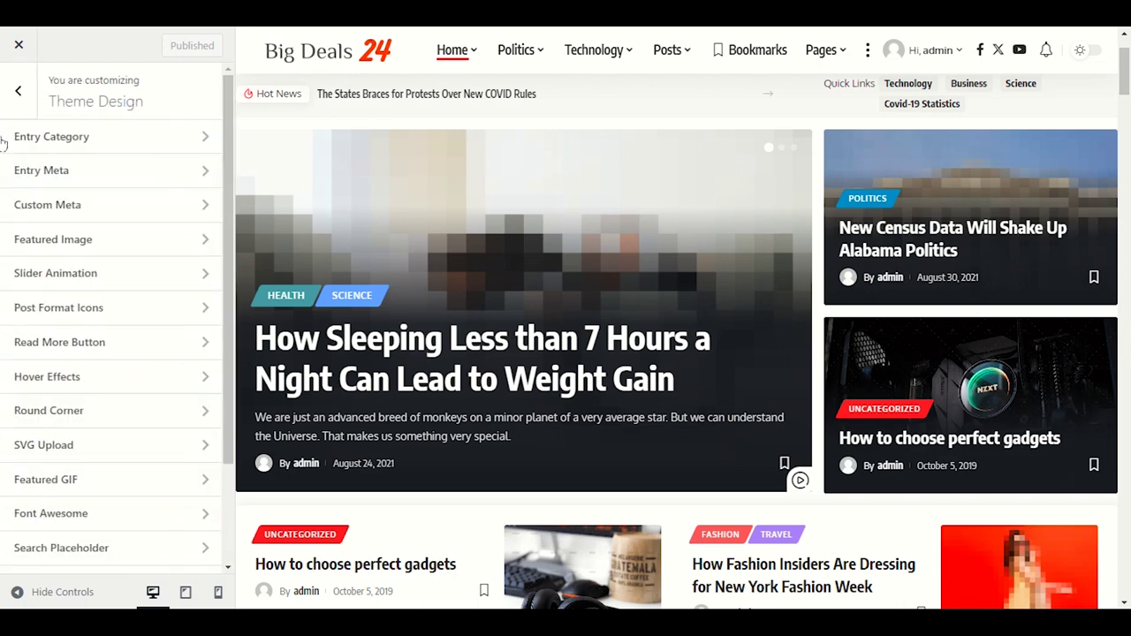
{"action": "left_click", "coordinate": [64, 310]}
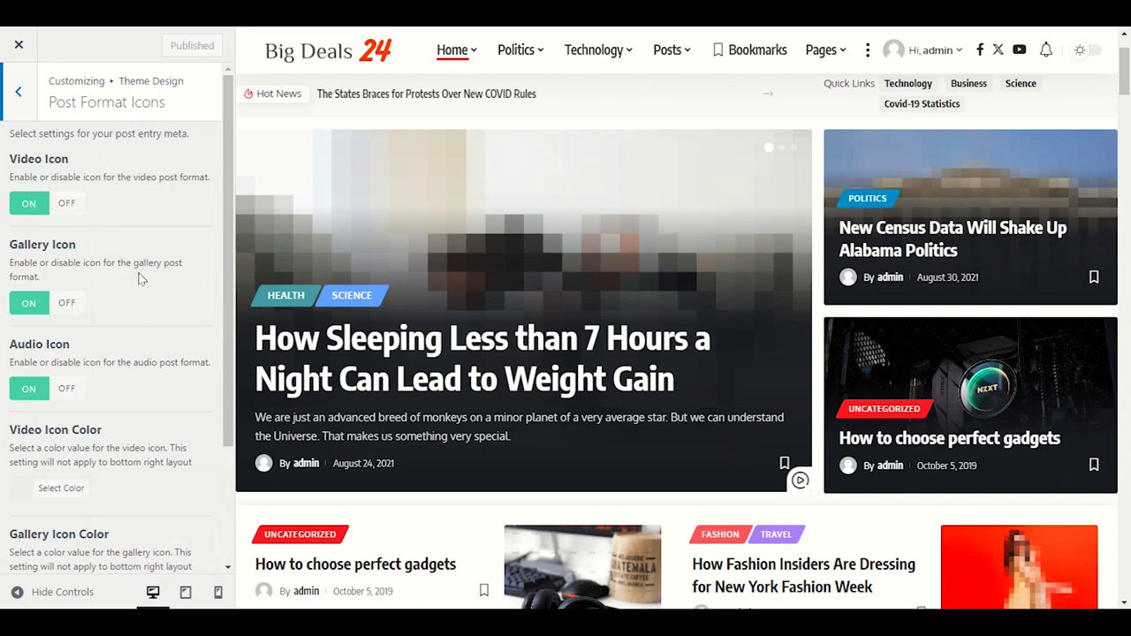
{"action": "left_click", "coordinate": [16, 97]}
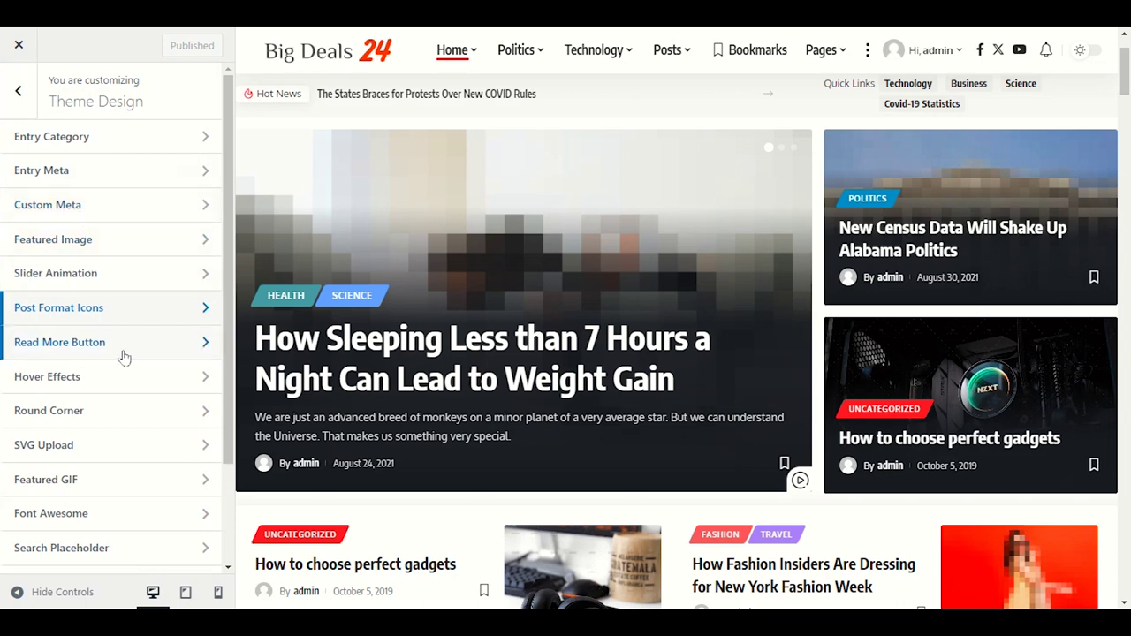
Open the Read More Button settings and examine the homepage preview down to What to Watch for read more buttons
{"action": "left_click", "coordinate": [64, 346]}
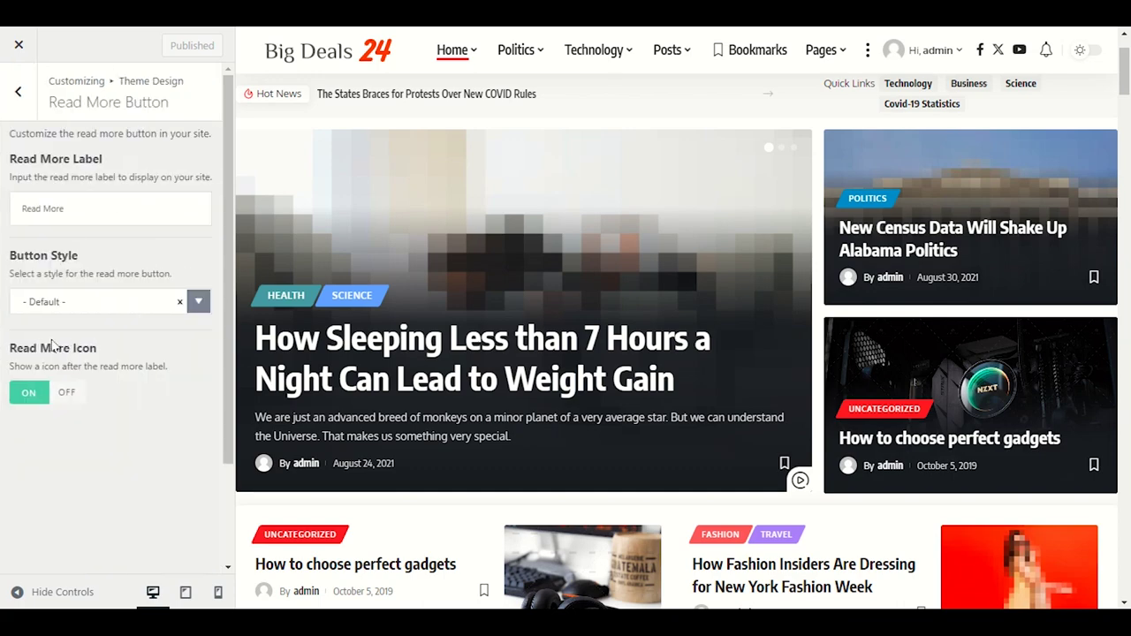
{"action": "scroll", "coordinate": [594, 349], "scroll_direction": "down", "scroll_amount": 2}
{"action": "scroll", "coordinate": [594, 351], "scroll_direction": "down", "scroll_amount": 8}
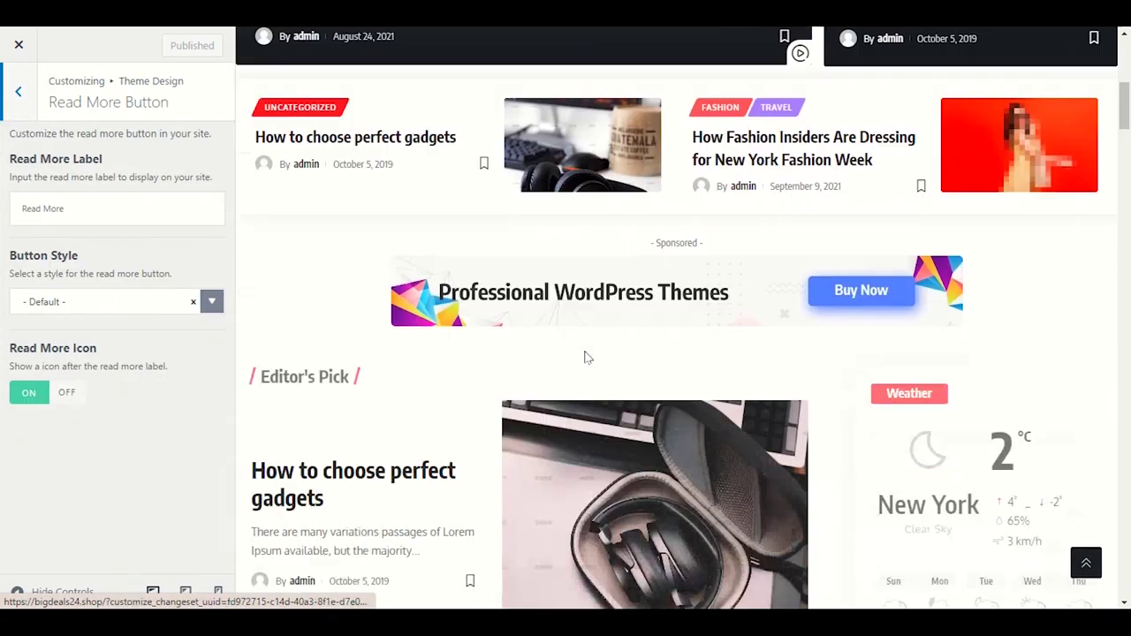
{"action": "scroll", "coordinate": [570, 363], "scroll_direction": "down", "scroll_amount": 3}
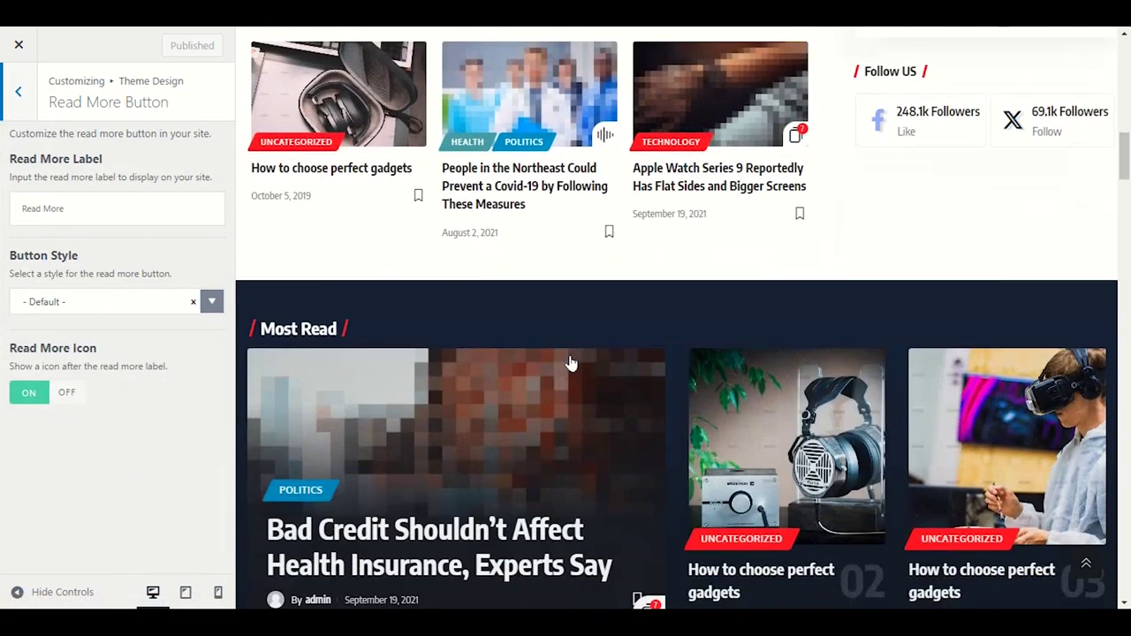
{"action": "scroll", "coordinate": [570, 362], "scroll_direction": "down", "scroll_amount": 3}
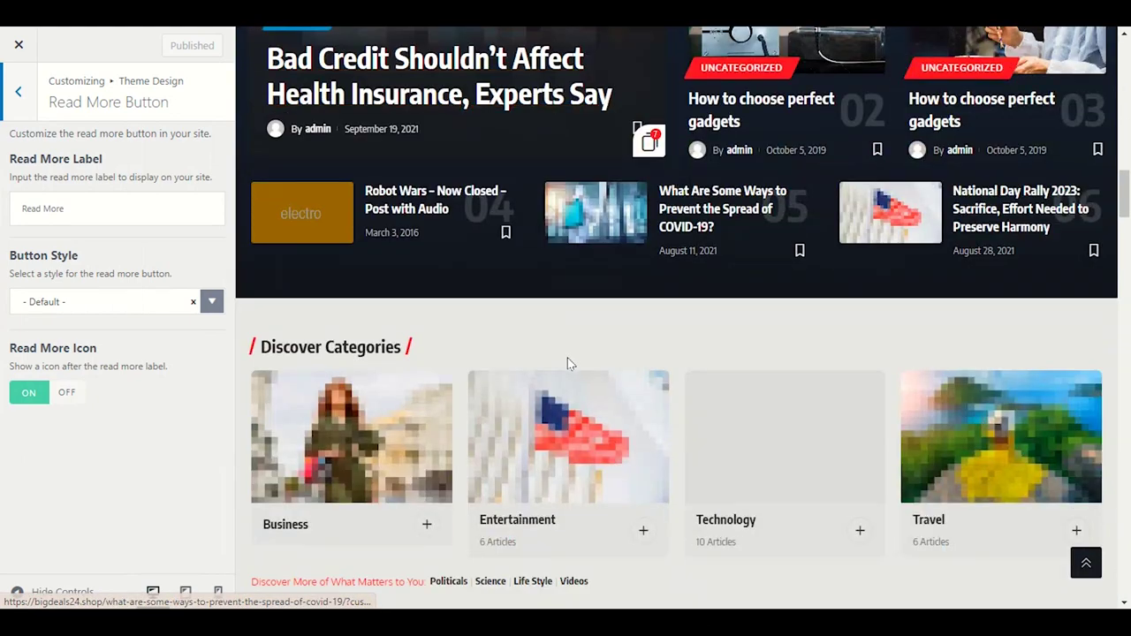
{"action": "scroll", "coordinate": [557, 362], "scroll_direction": "down", "scroll_amount": 3}
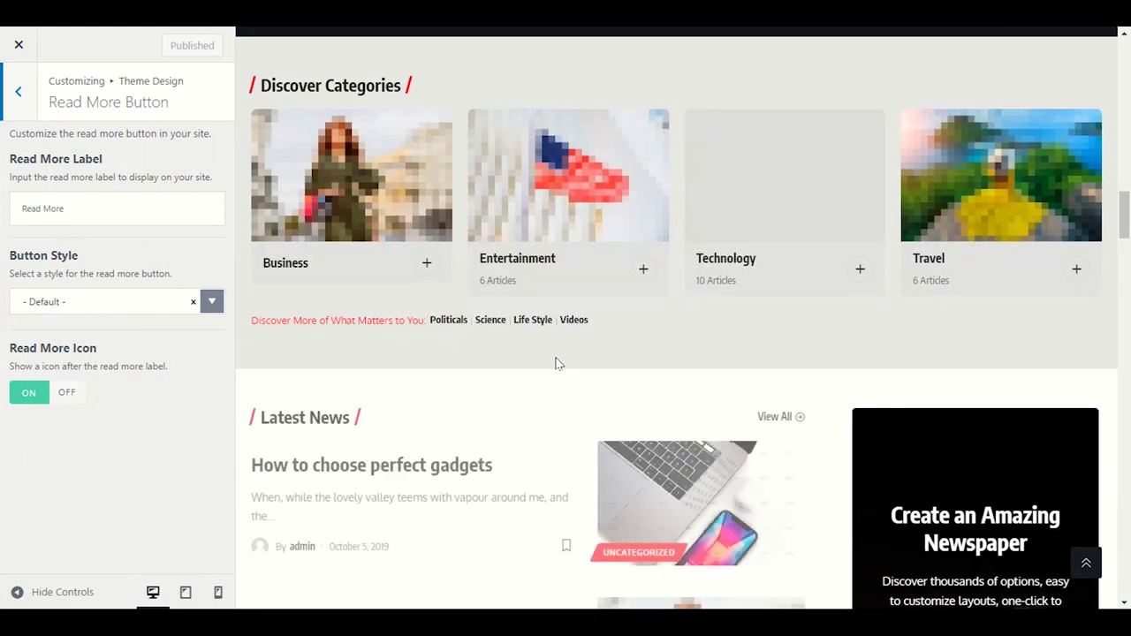
{"action": "scroll", "coordinate": [556, 361], "scroll_direction": "down", "scroll_amount": 3}
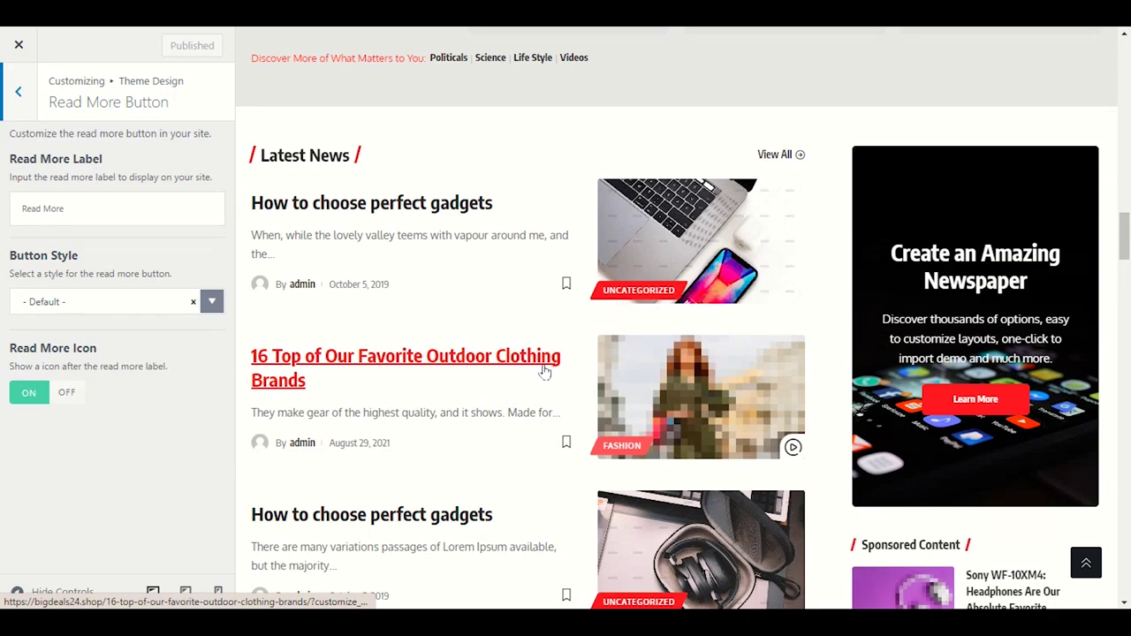
{"action": "scroll", "coordinate": [548, 371], "scroll_direction": "down", "scroll_amount": 3}
{"action": "scroll", "coordinate": [544, 371], "scroll_direction": "down", "scroll_amount": 10}
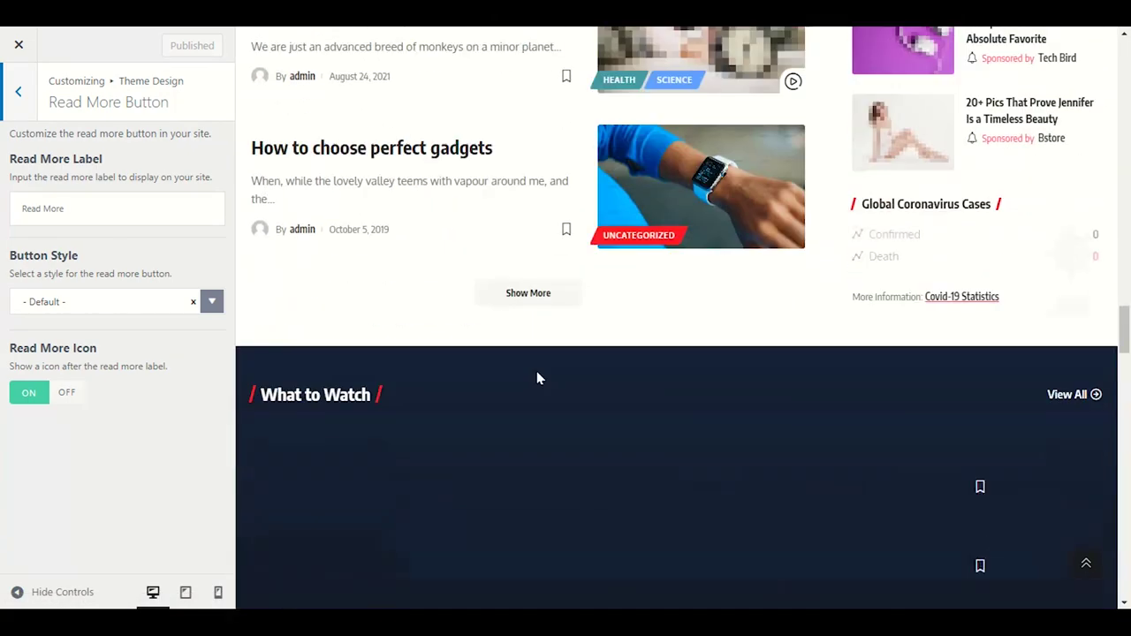
{"action": "scroll", "coordinate": [538, 379], "scroll_direction": "up", "scroll_amount": 5}
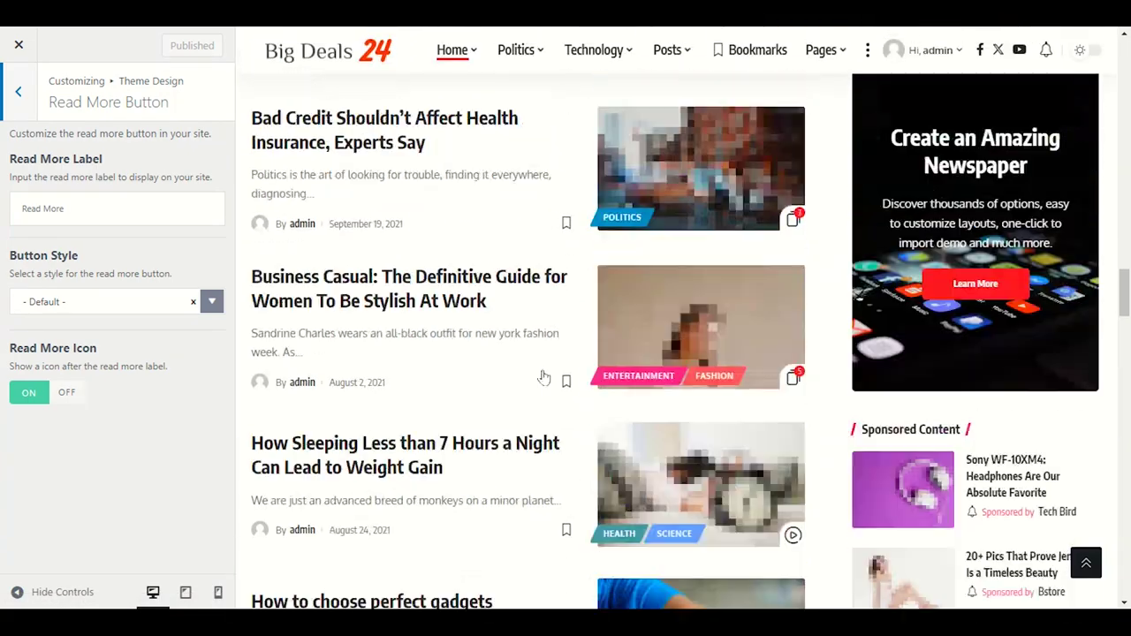
{"action": "scroll", "coordinate": [538, 378], "scroll_direction": "down", "scroll_amount": 5}
Examine the live "Business Casual" article down to its footer for a read more button and return to the customizer
{"action": "key", "text": "alt+Tab"}
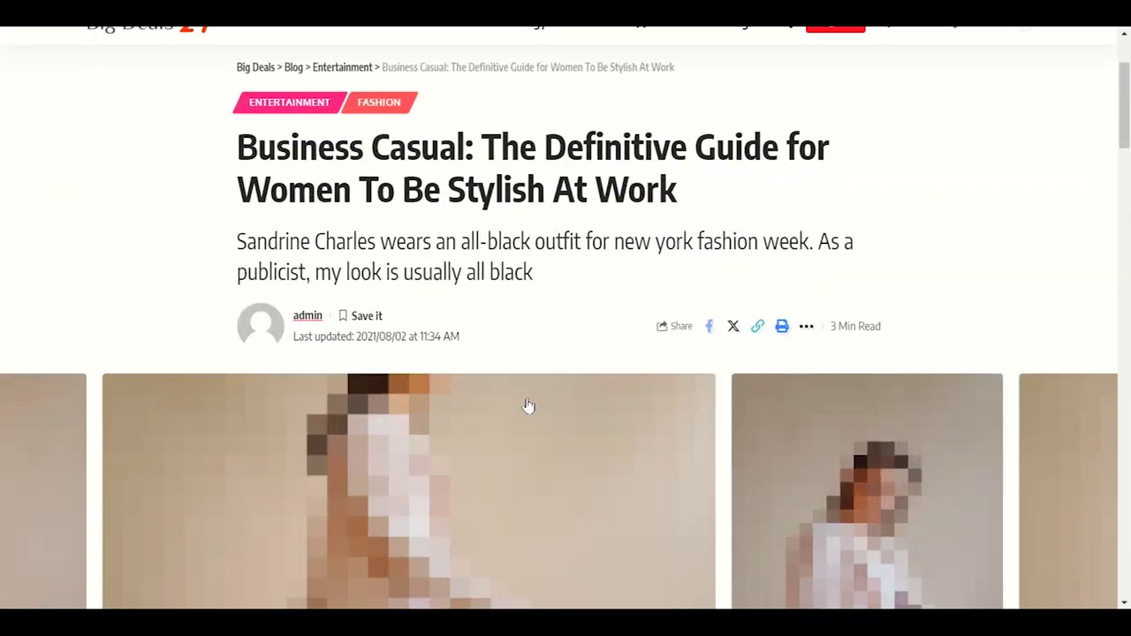
{"action": "scroll", "coordinate": [525, 406], "scroll_direction": "down", "scroll_amount": 7}
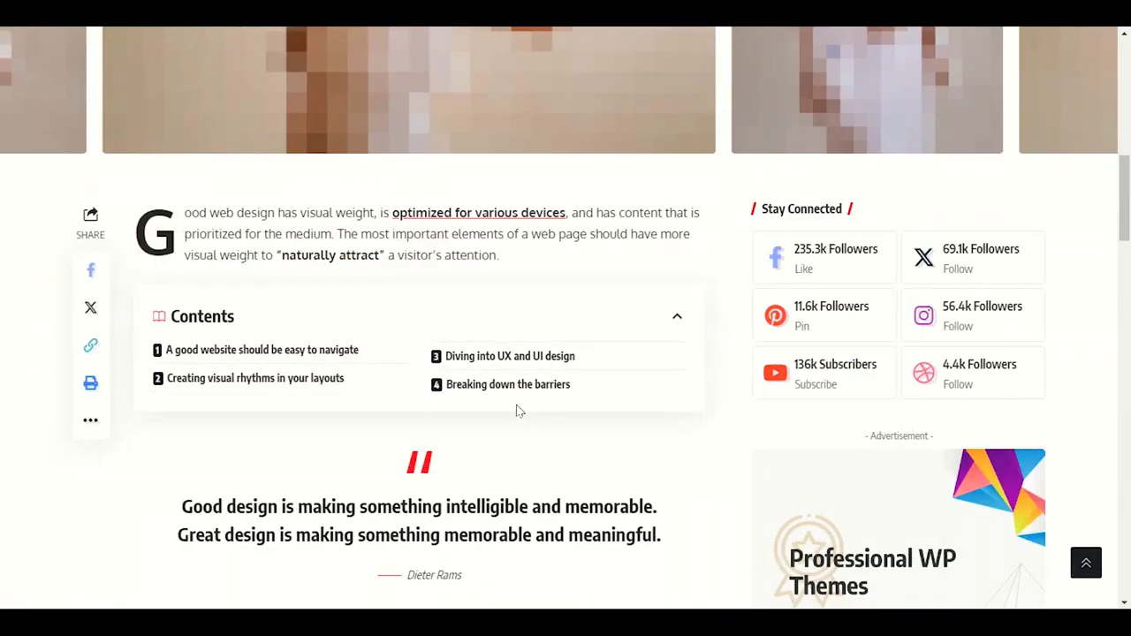
{"action": "scroll", "coordinate": [518, 416], "scroll_direction": "down", "scroll_amount": 10}
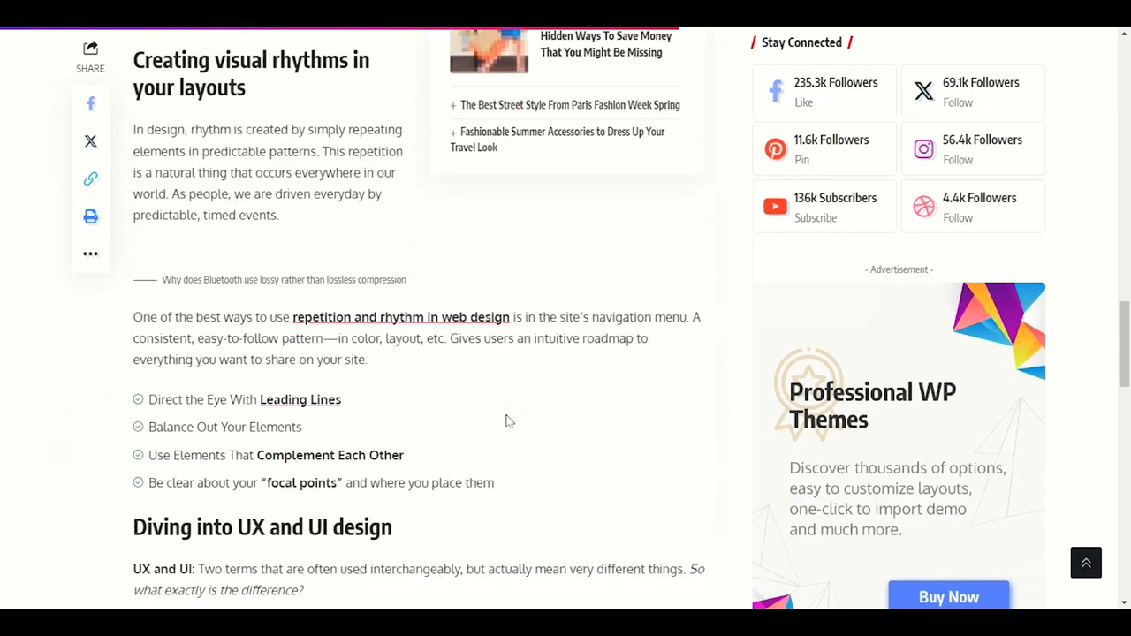
{"action": "scroll", "coordinate": [508, 422], "scroll_direction": "down", "scroll_amount": 15}
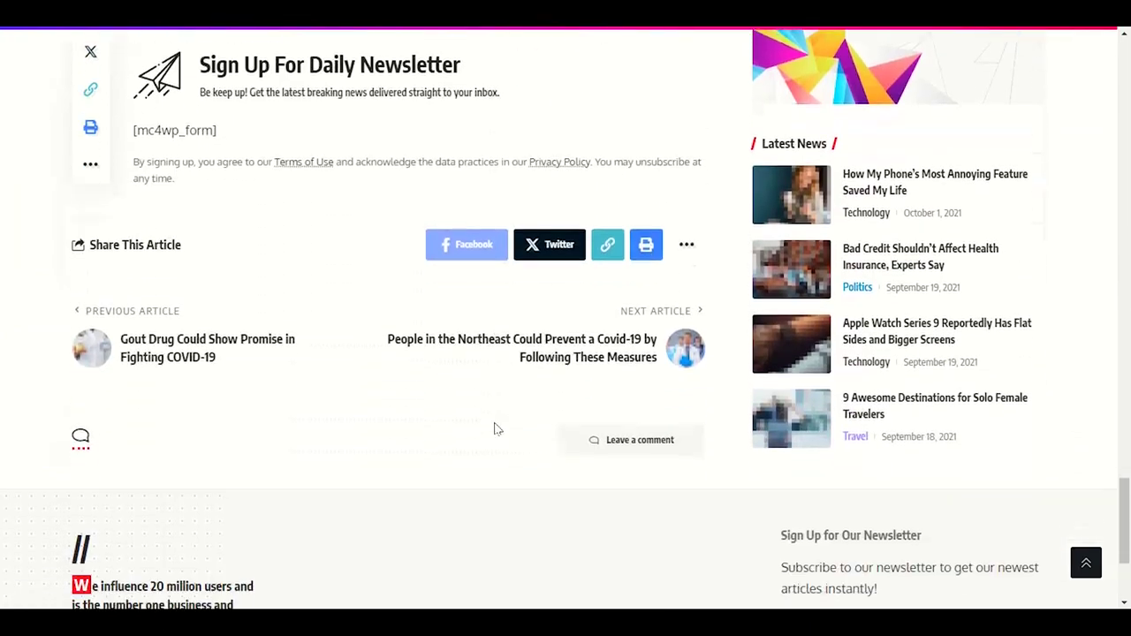
{"action": "scroll", "coordinate": [496, 430], "scroll_direction": "down", "scroll_amount": 1}
{"action": "scroll", "coordinate": [486, 431], "scroll_direction": "down", "scroll_amount": 3}
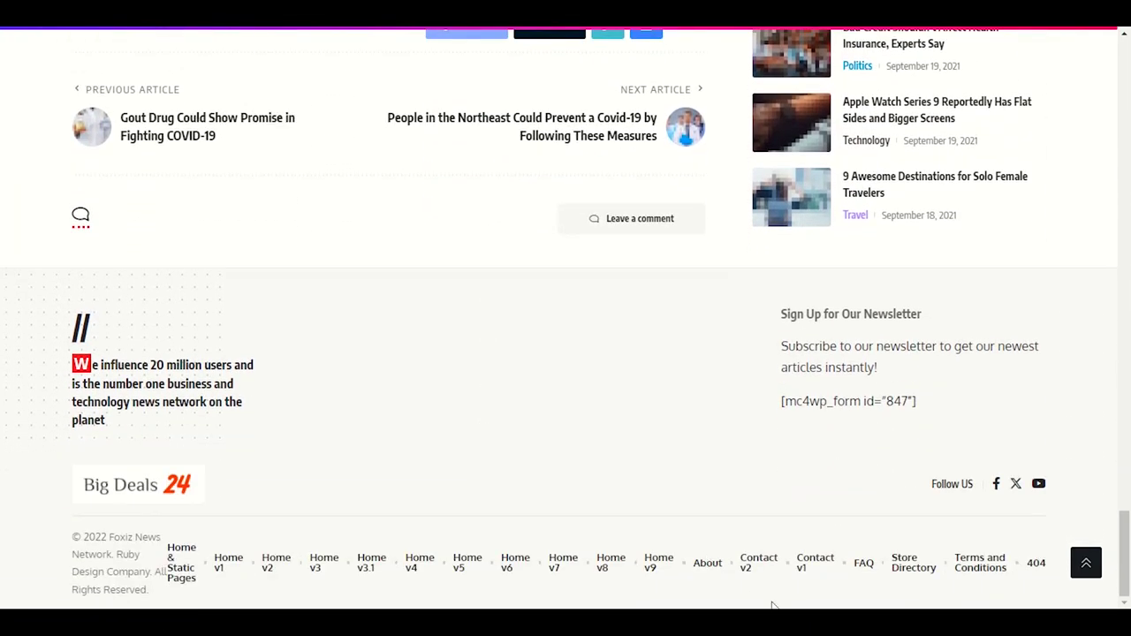
{"action": "mouse_move", "coordinate": [826, 623]}
{"action": "left_click", "coordinate": [789, 565]}
Examine the homepage preview again from the featured slider down to the Politics section for read more buttons
{"action": "scroll", "coordinate": [513, 459], "scroll_direction": "up", "scroll_amount": 15}
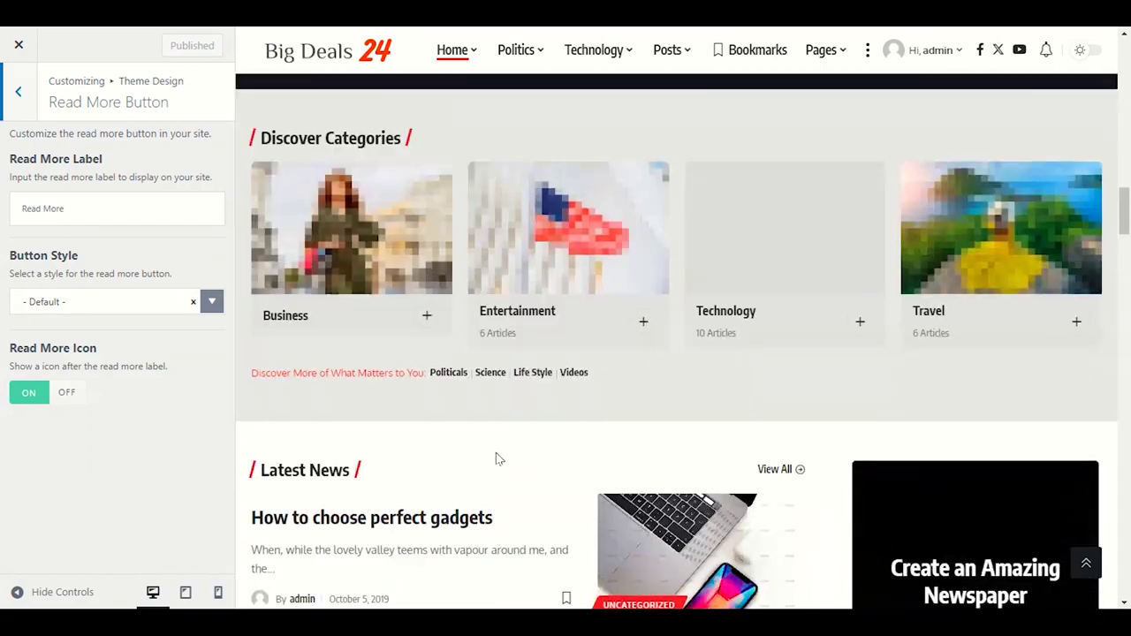
{"action": "scroll", "coordinate": [475, 459], "scroll_direction": "up", "scroll_amount": 8}
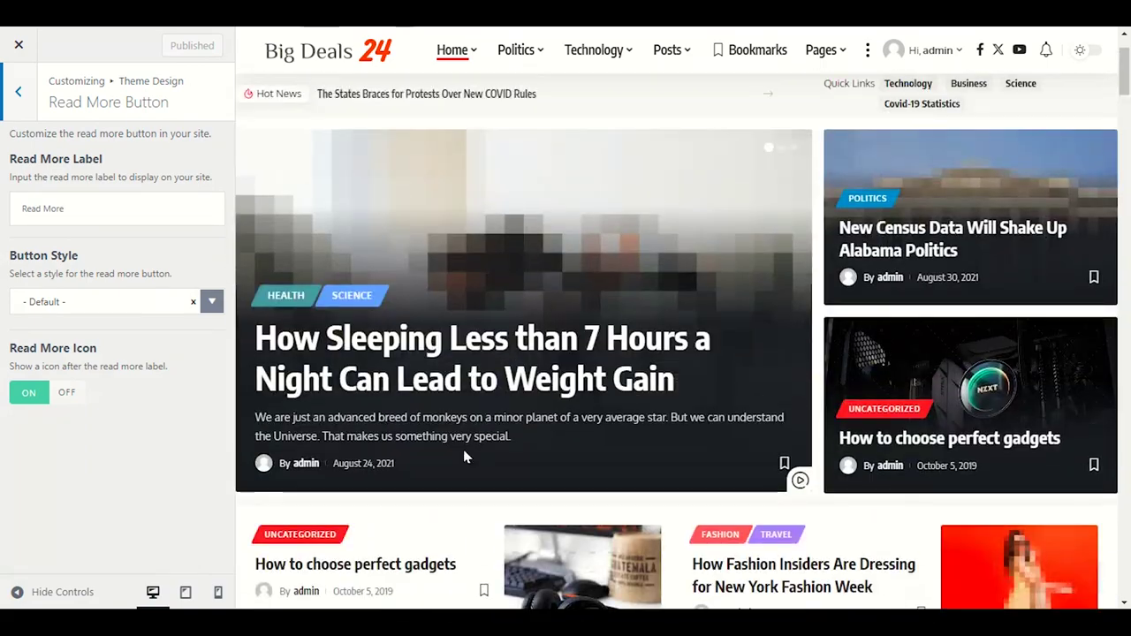
{"action": "scroll", "coordinate": [463, 449], "scroll_direction": "down", "scroll_amount": 3}
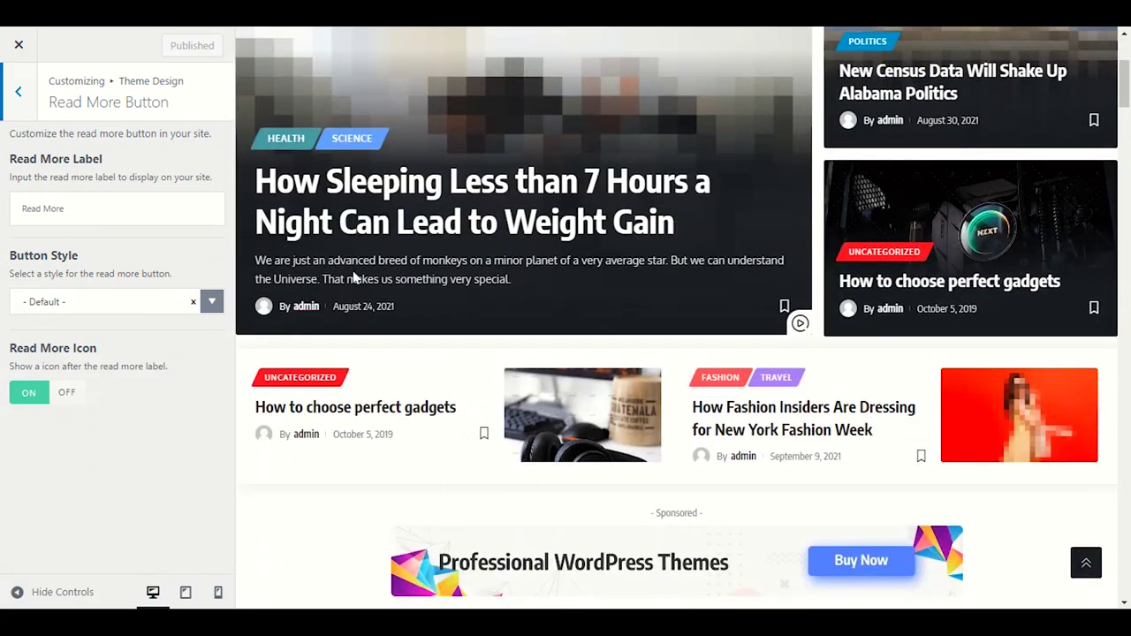
{"action": "scroll", "coordinate": [593, 318], "scroll_direction": "down", "scroll_amount": 2}
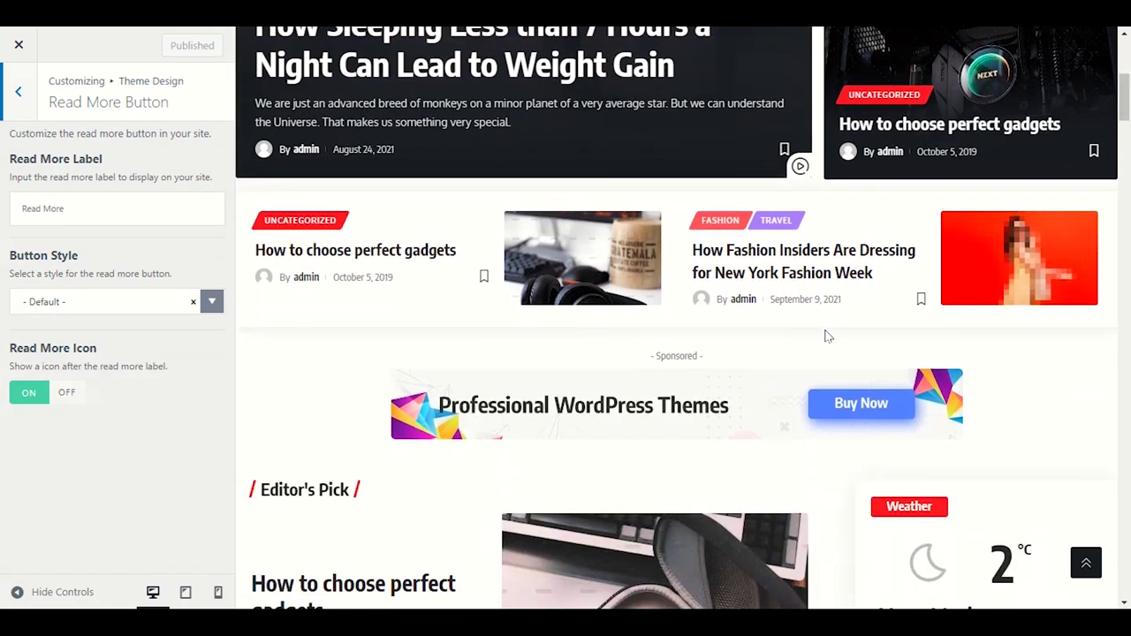
{"action": "scroll", "coordinate": [633, 362], "scroll_direction": "down", "scroll_amount": 5}
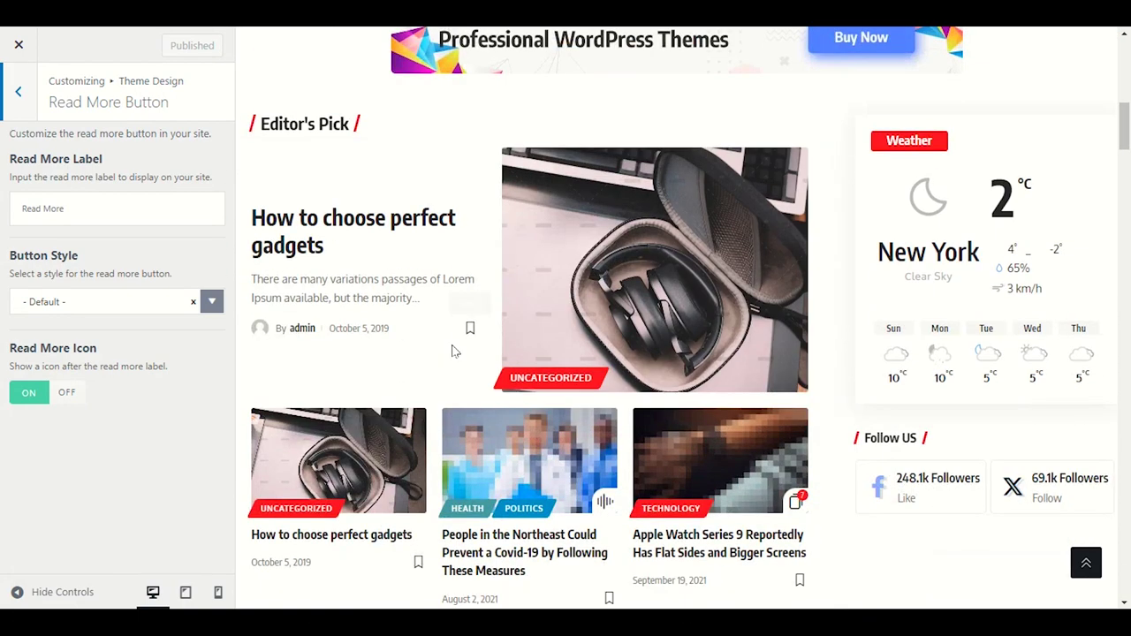
{"action": "scroll", "coordinate": [473, 309], "scroll_direction": "down", "scroll_amount": 3}
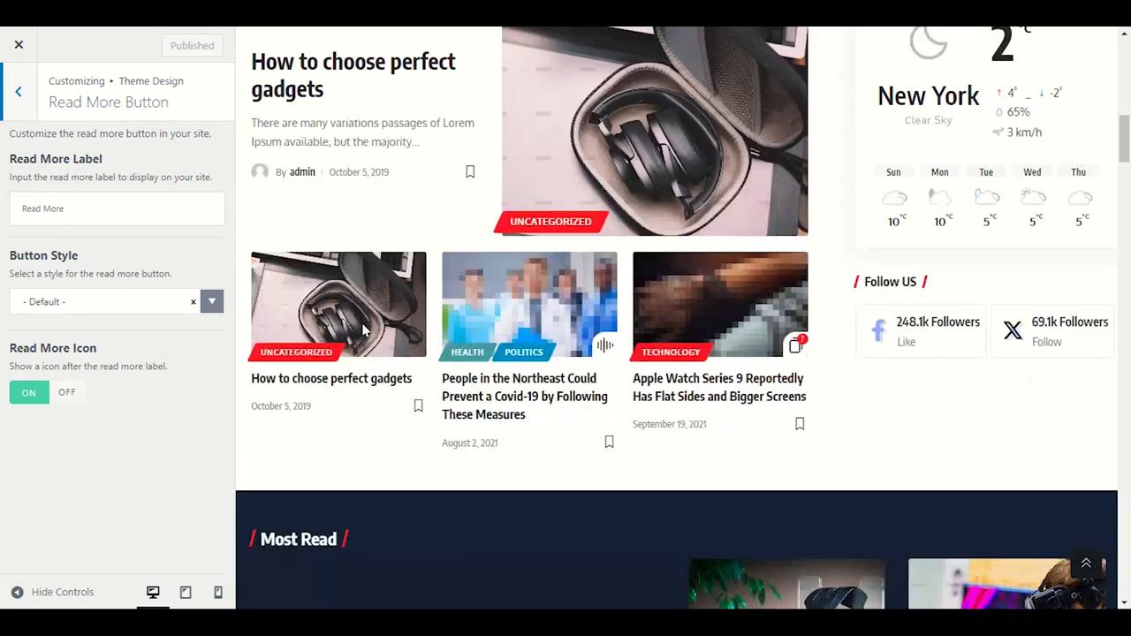
{"action": "scroll", "coordinate": [409, 392], "scroll_direction": "down", "scroll_amount": 3}
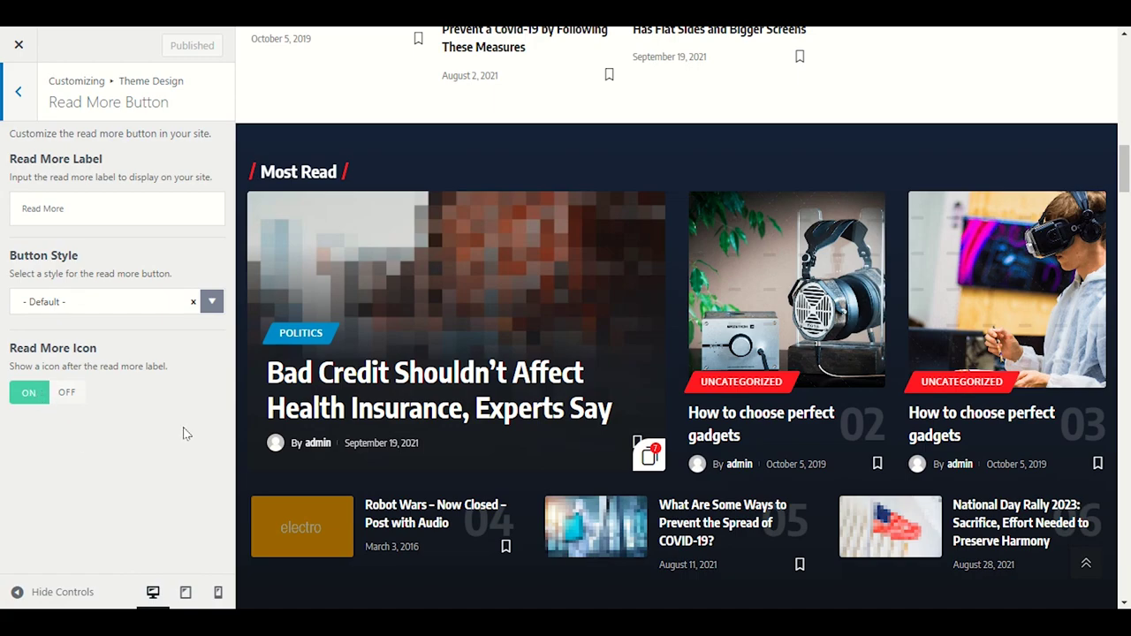
{"action": "scroll", "coordinate": [467, 490], "scroll_direction": "down", "scroll_amount": 6}
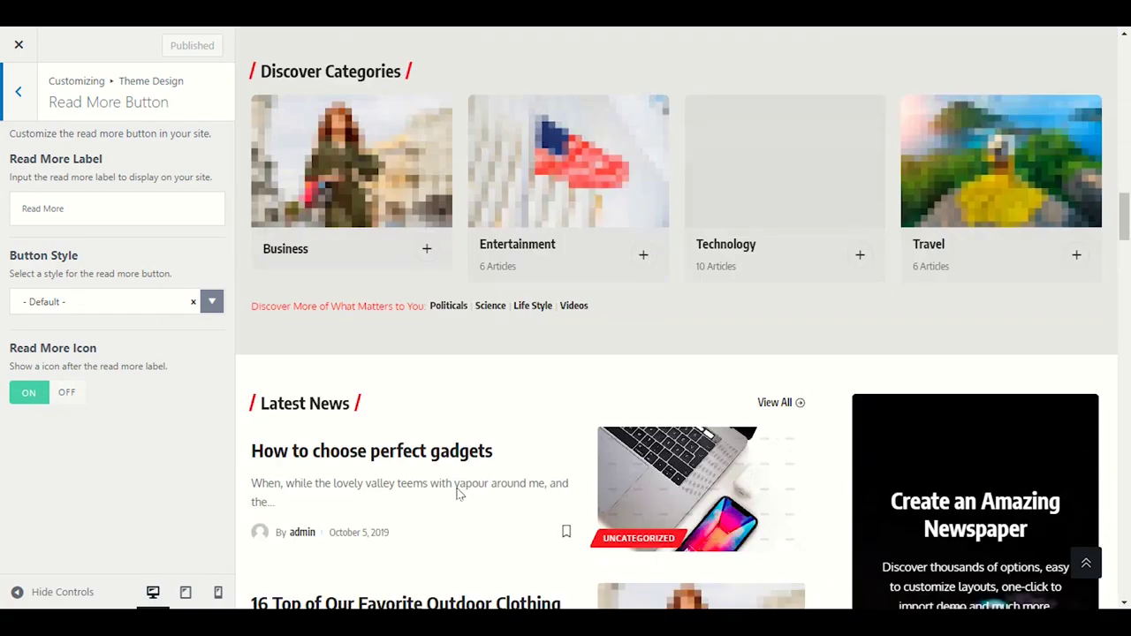
{"action": "scroll", "coordinate": [451, 495], "scroll_direction": "down", "scroll_amount": 15}
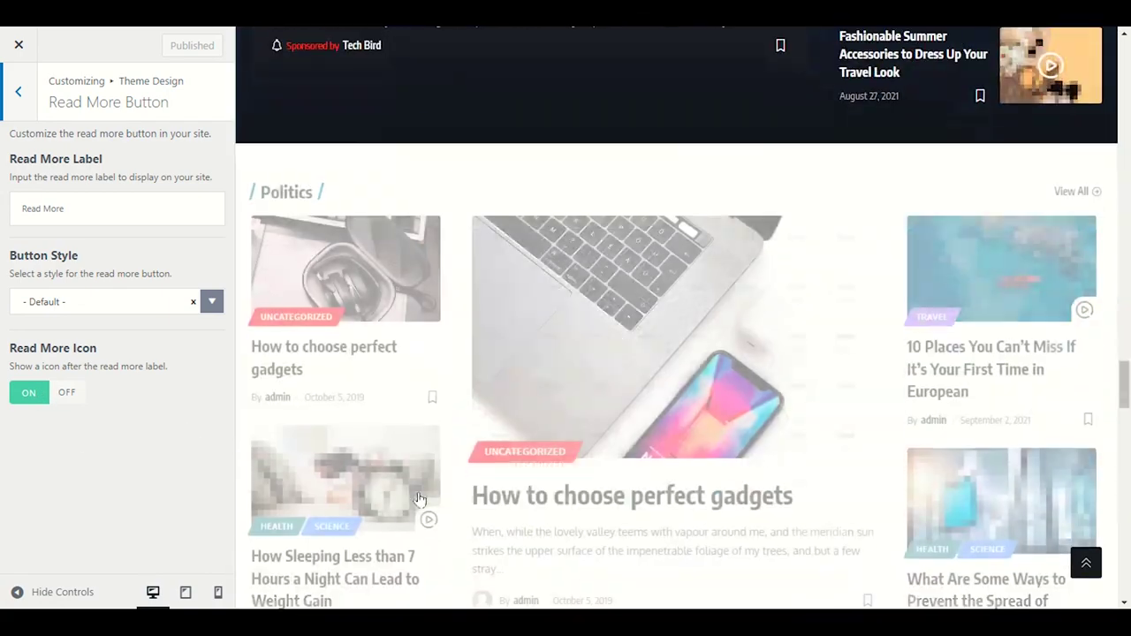
{"action": "scroll", "coordinate": [707, 353], "scroll_direction": "down", "scroll_amount": 1}
{"action": "scroll", "coordinate": [884, 283], "scroll_direction": "up", "scroll_amount": 1}
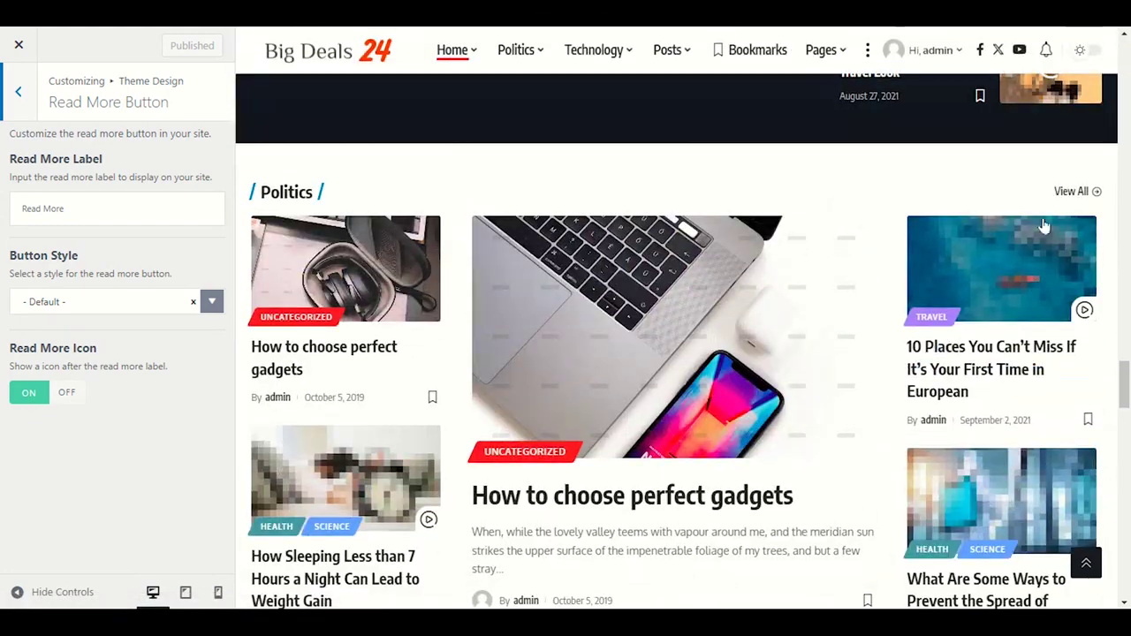
Examine the homepage preview from Politics down to the Show More button and the footer, and return to the Theme Design list
{"action": "scroll", "coordinate": [837, 404], "scroll_direction": "down", "scroll_amount": 5}
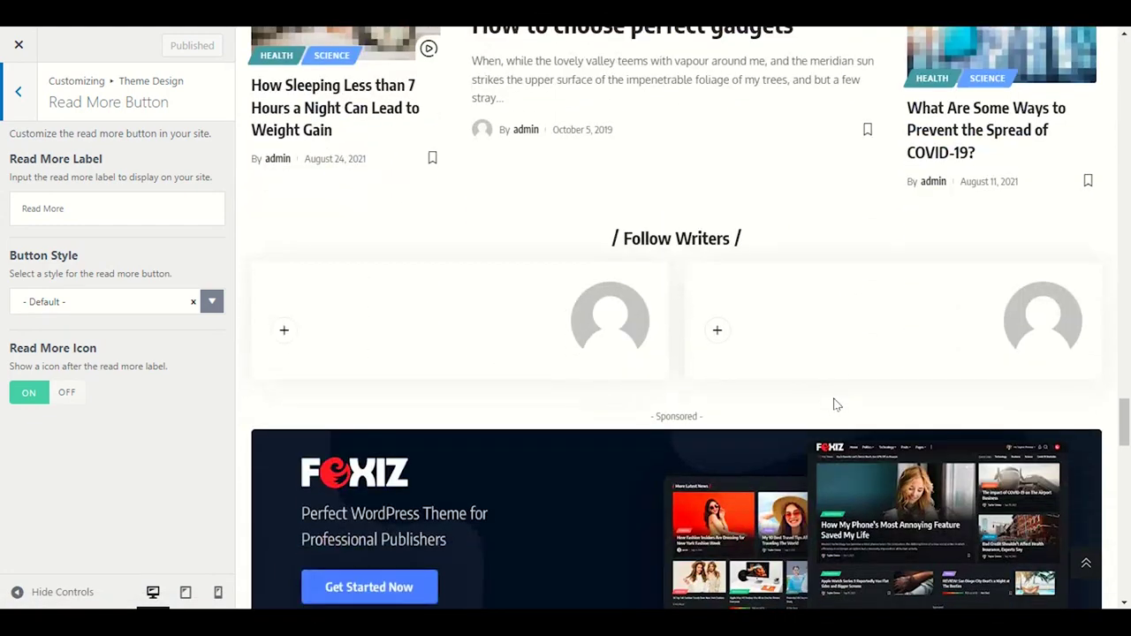
{"action": "scroll", "coordinate": [831, 404], "scroll_direction": "down", "scroll_amount": 4}
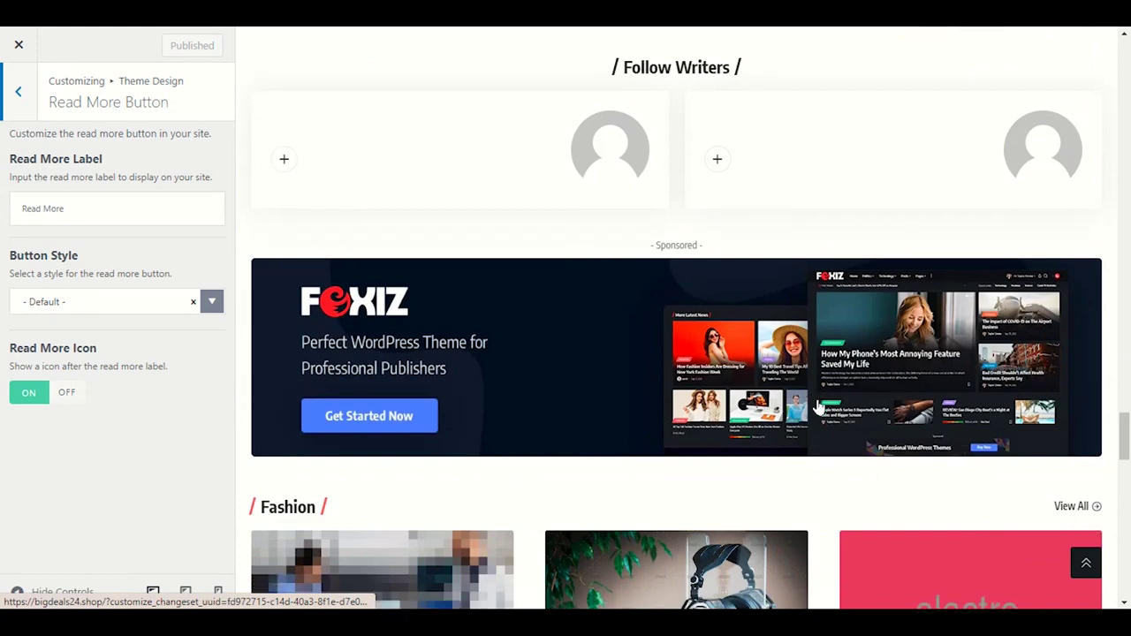
{"action": "scroll", "coordinate": [812, 406], "scroll_direction": "down", "scroll_amount": 6}
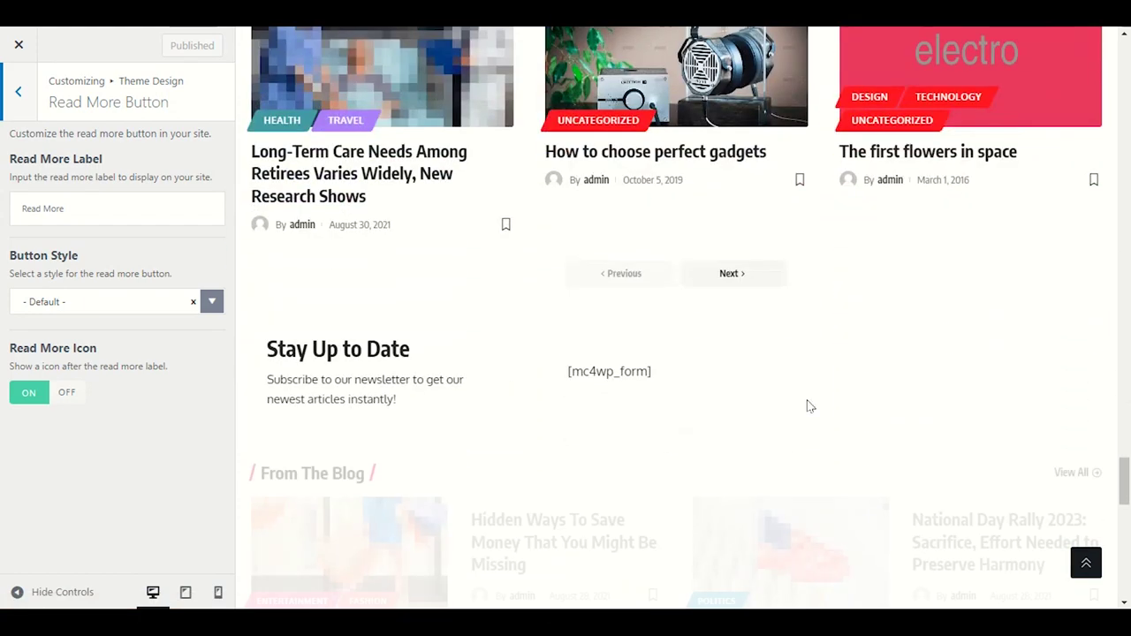
{"action": "scroll", "coordinate": [793, 405], "scroll_direction": "down", "scroll_amount": 4}
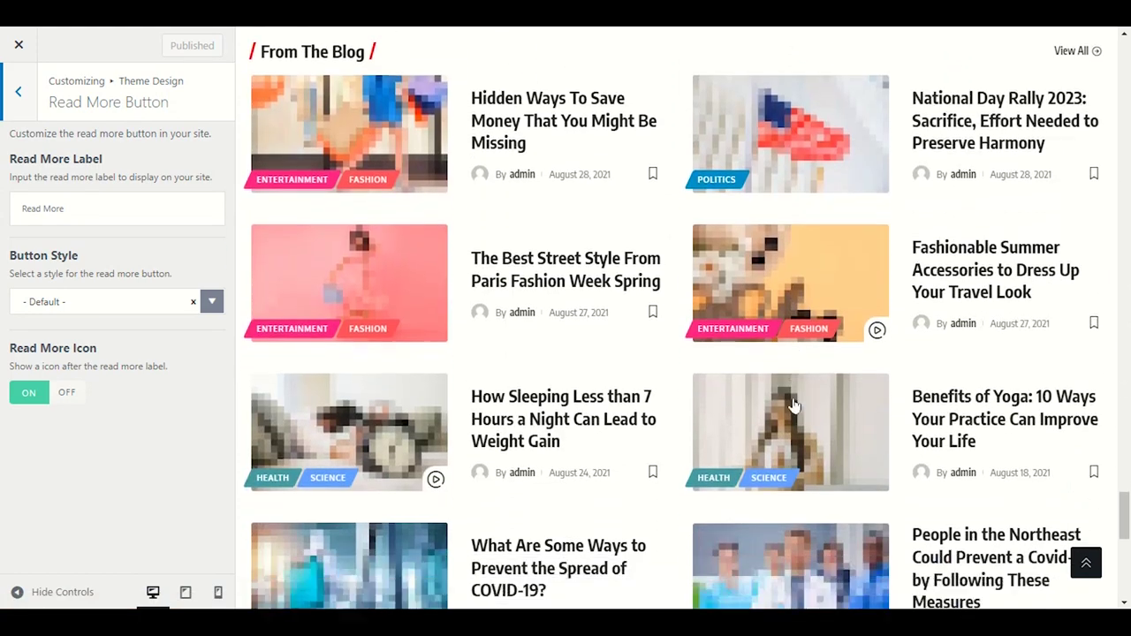
{"action": "scroll", "coordinate": [681, 474], "scroll_direction": "down", "scroll_amount": 2}
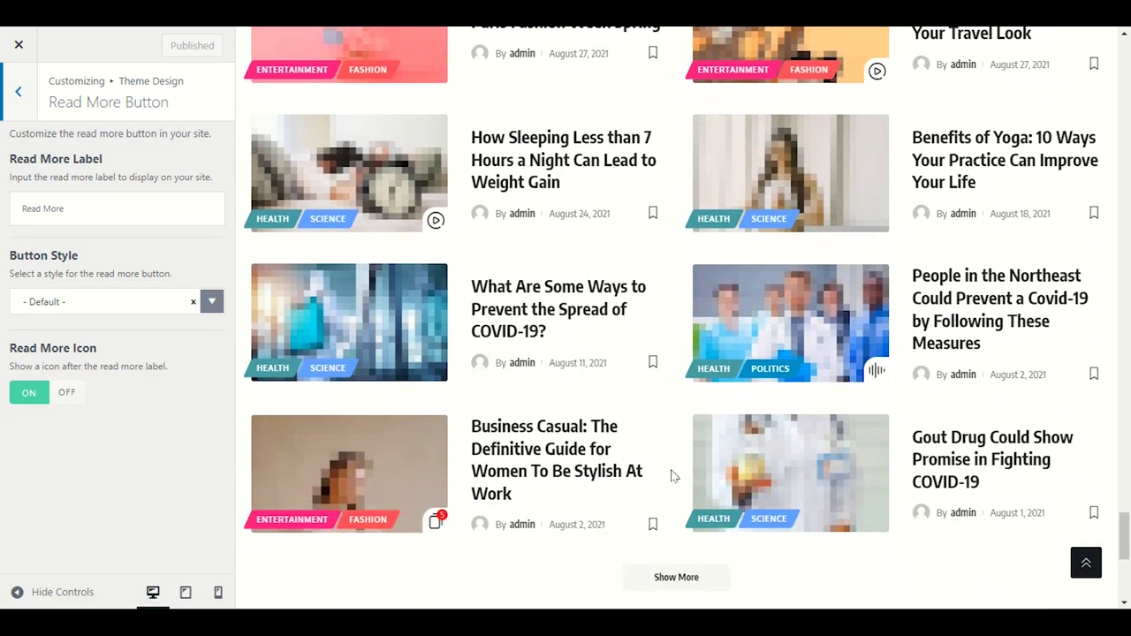
{"action": "scroll", "coordinate": [671, 475], "scroll_direction": "down", "scroll_amount": 3}
{"action": "scroll", "coordinate": [672, 475], "scroll_direction": "down", "scroll_amount": 2}
{"action": "scroll", "coordinate": [744, 257], "scroll_direction": "up", "scroll_amount": 1}
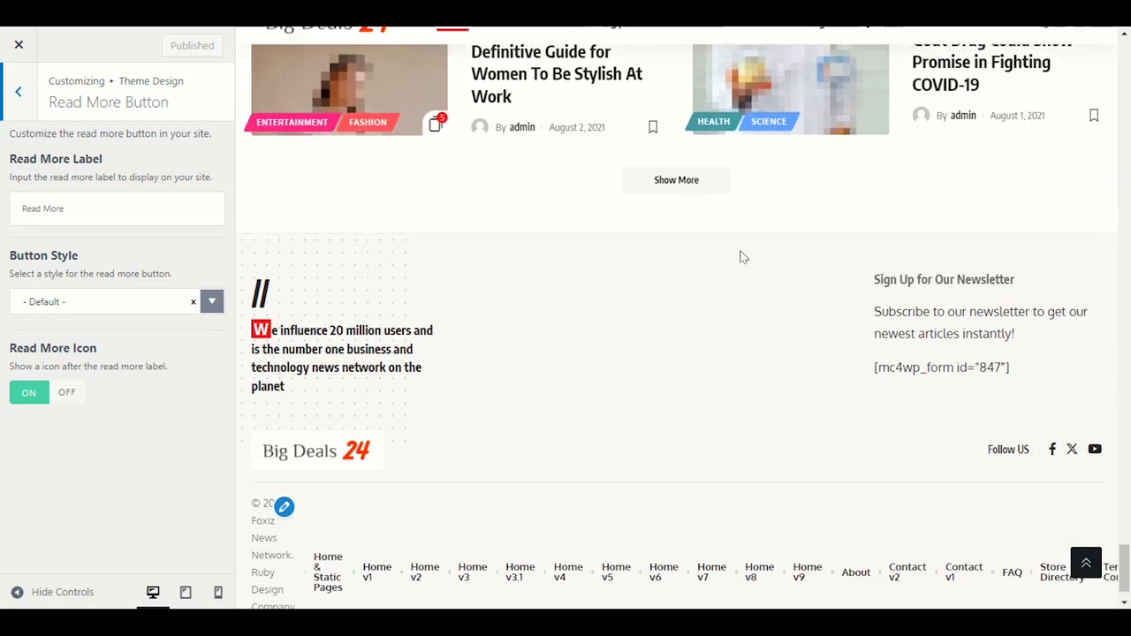
{"action": "left_click", "coordinate": [677, 183]}
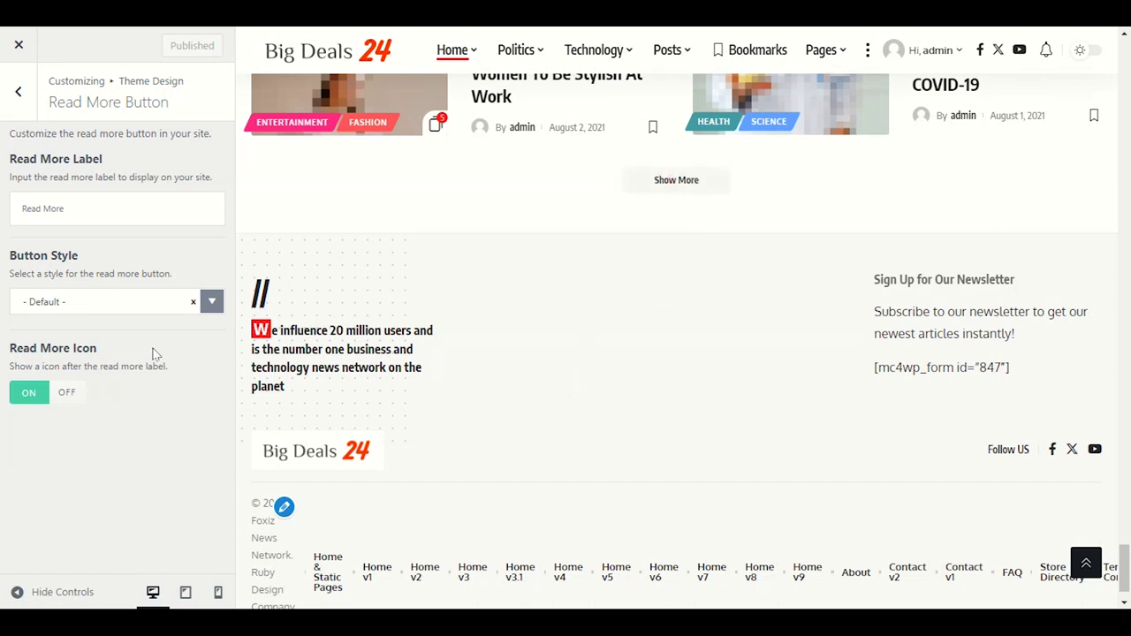
{"action": "left_click", "coordinate": [18, 91]}
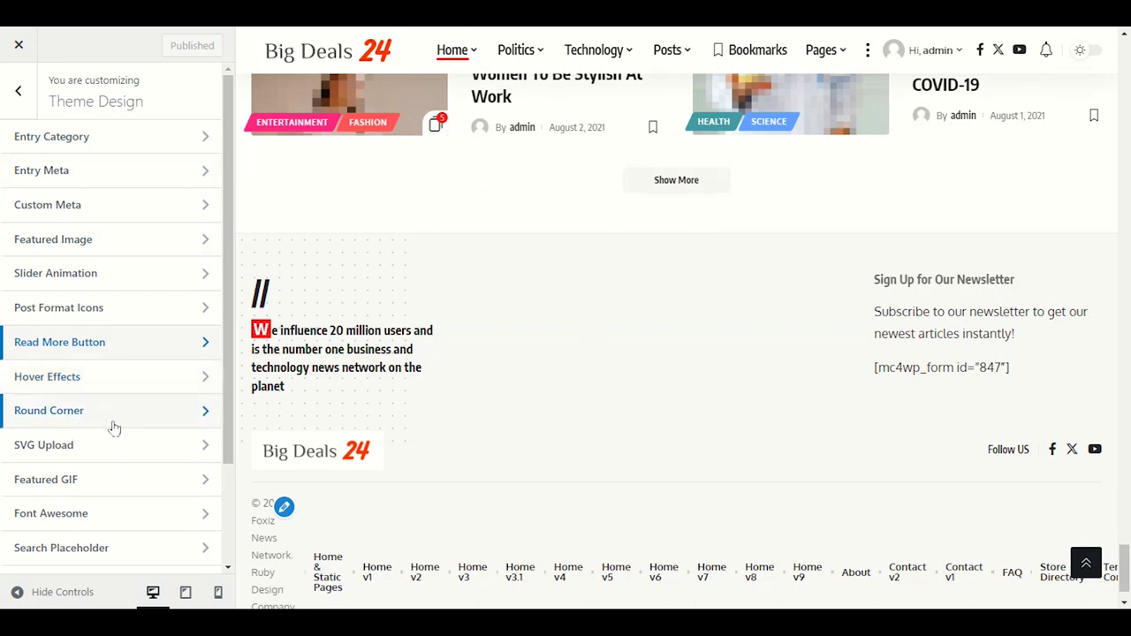
View the Font Awesome settings under Theme Design and return to the Theme Design list
{"action": "scroll", "coordinate": [115, 429], "scroll_direction": "down", "scroll_amount": 3}
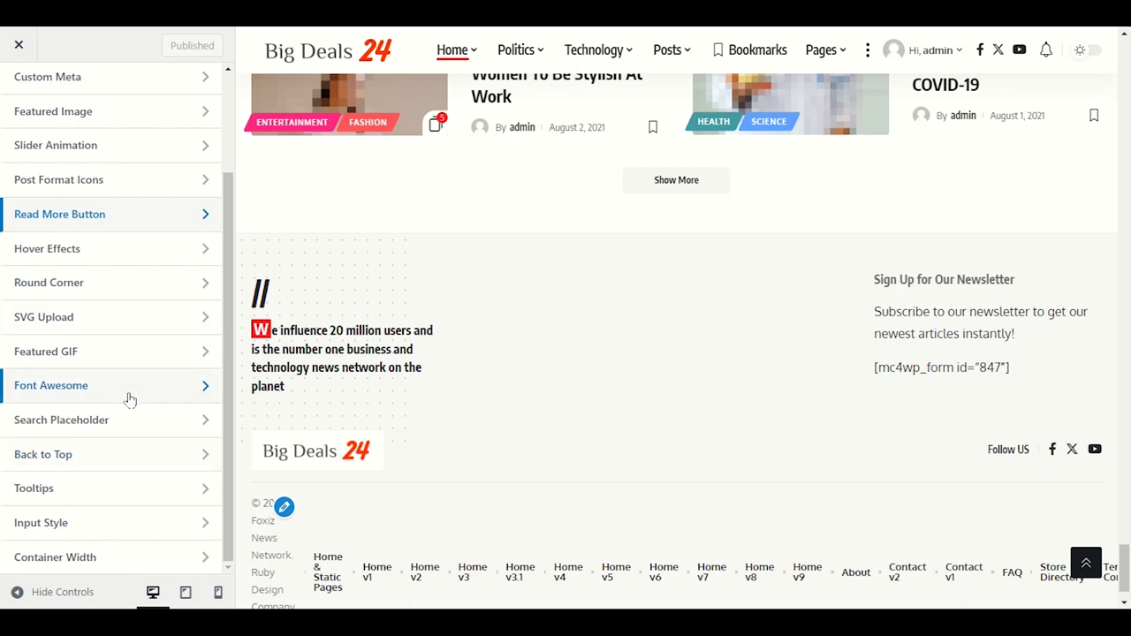
{"action": "left_click", "coordinate": [70, 395]}
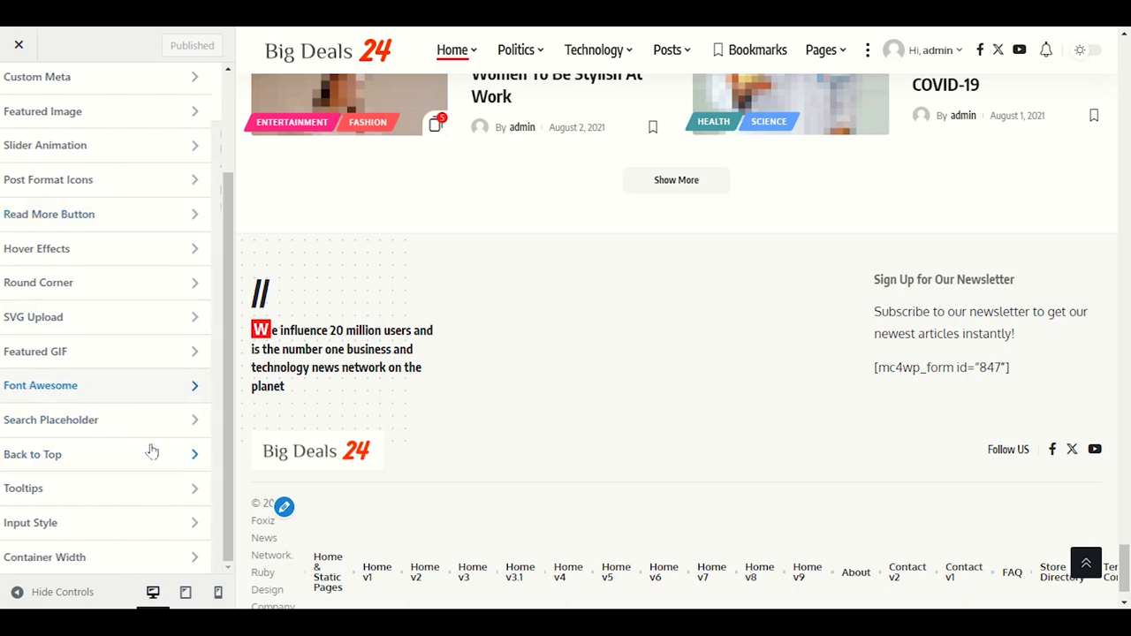
{"action": "left_click", "coordinate": [32, 108]}
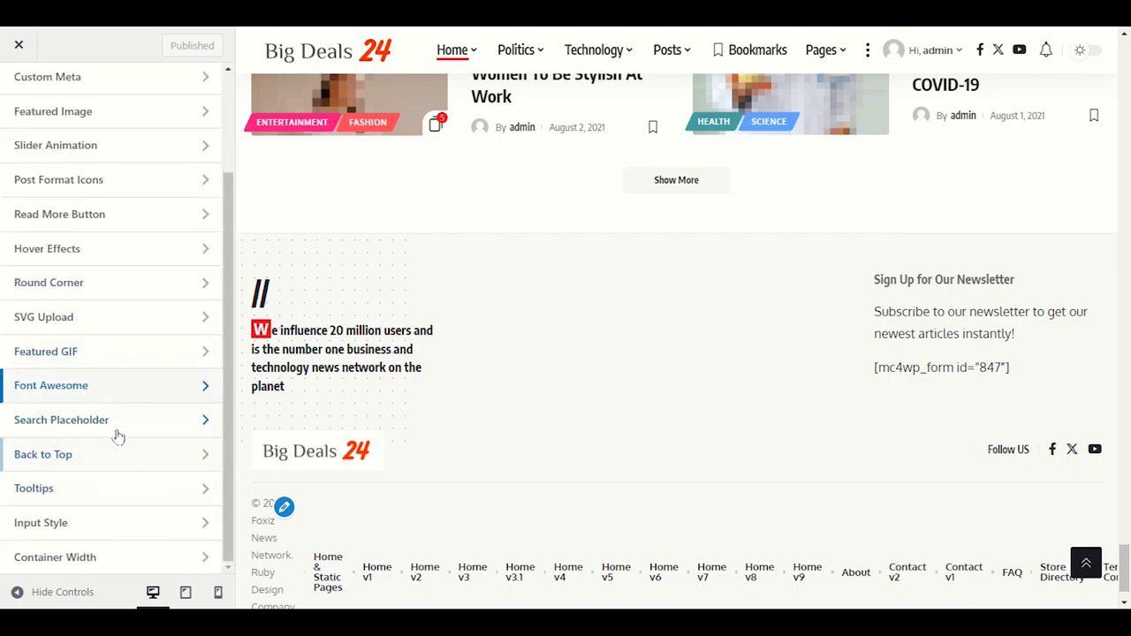
Examine the homepage preview from the footer up to the featured slider and back down to Editor's Pick
{"action": "scroll", "coordinate": [439, 442], "scroll_direction": "up", "scroll_amount": 15}
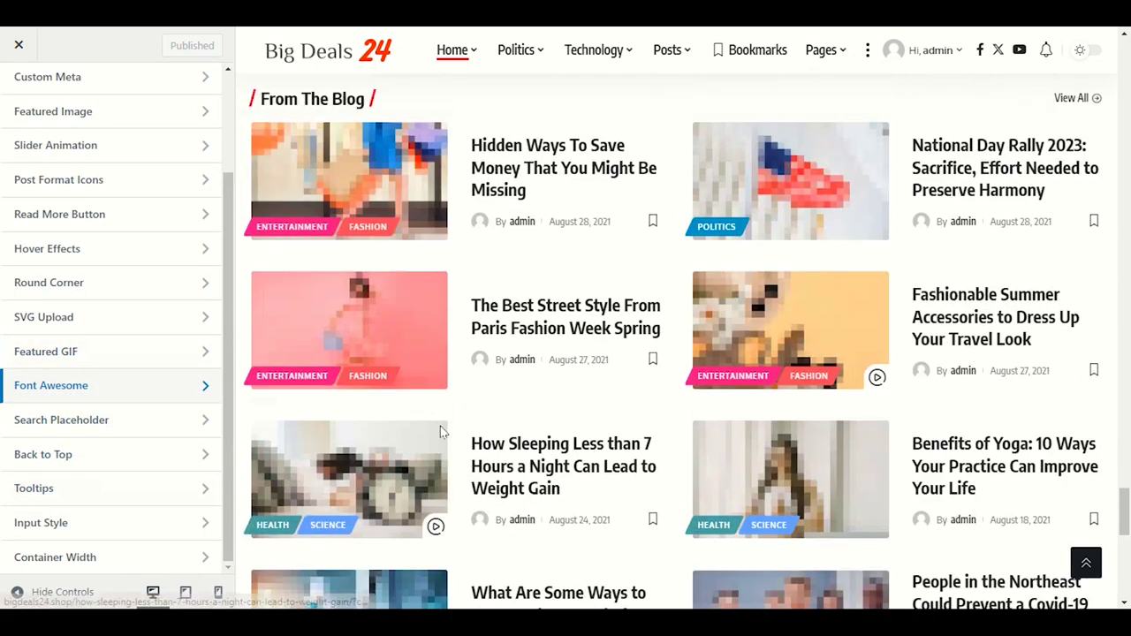
{"action": "scroll", "coordinate": [439, 470], "scroll_direction": "up", "scroll_amount": 10}
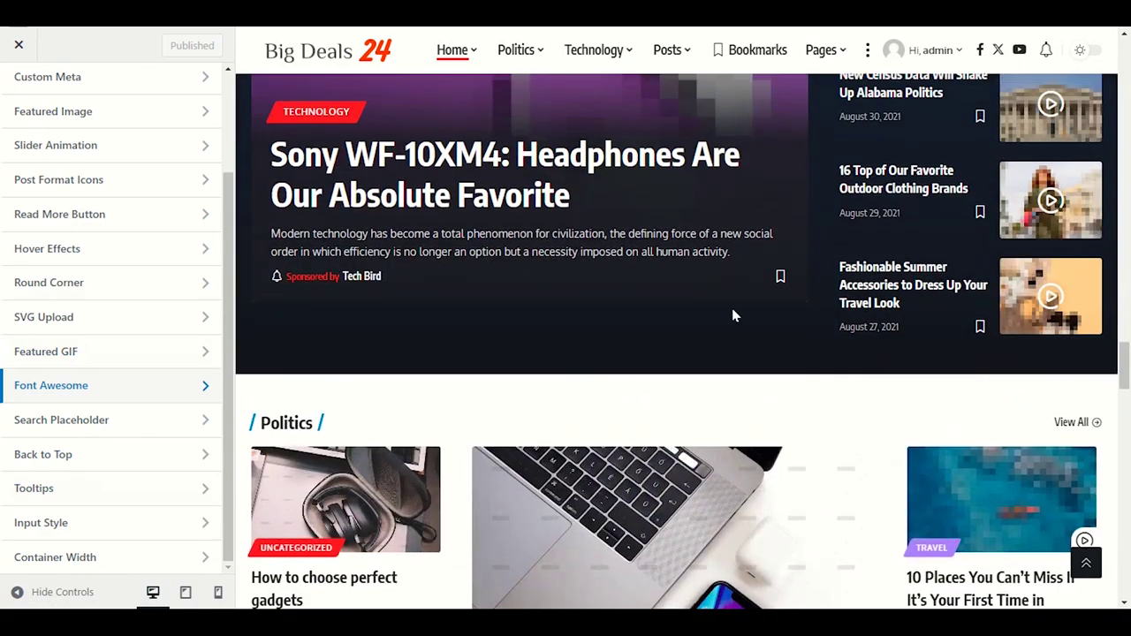
{"action": "scroll", "coordinate": [676, 424], "scroll_direction": "up", "scroll_amount": 15}
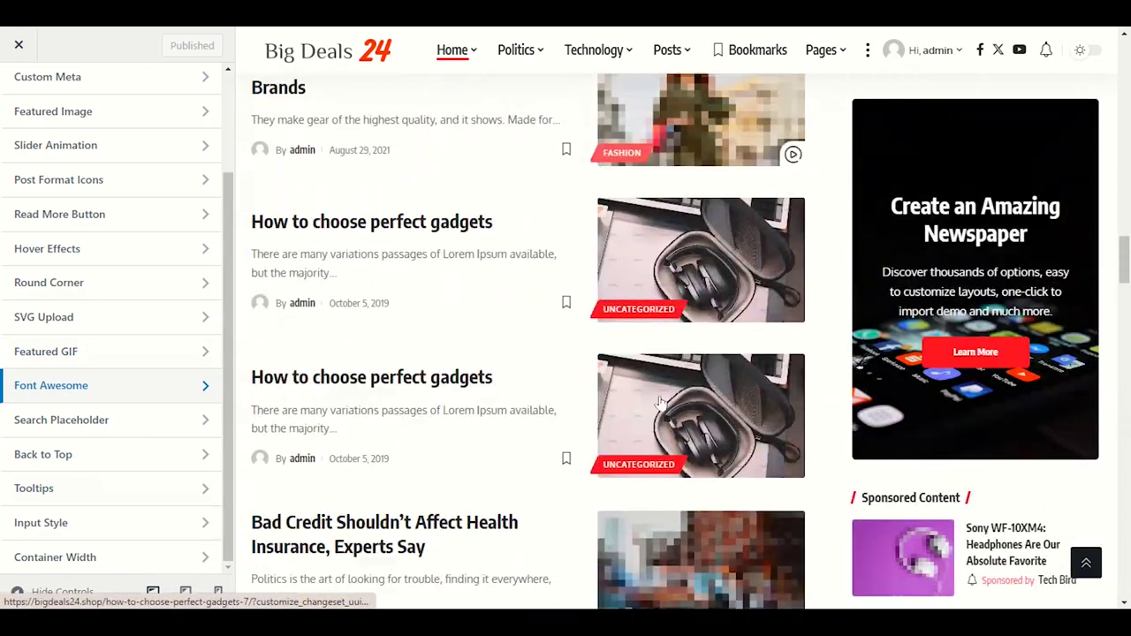
{"action": "scroll", "coordinate": [655, 380], "scroll_direction": "up", "scroll_amount": 4}
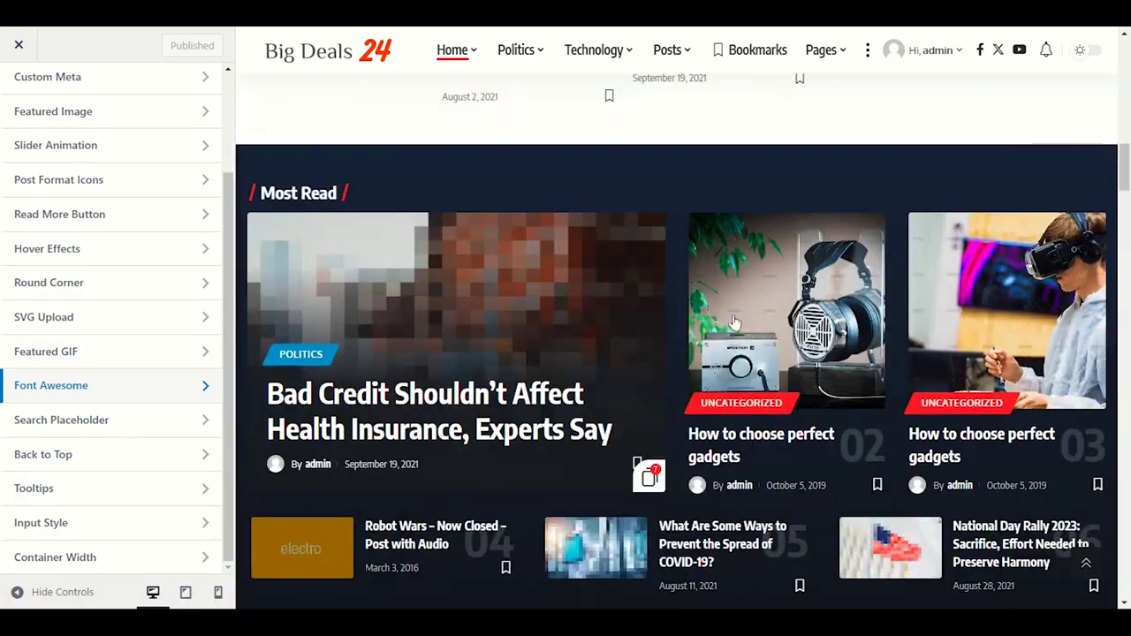
{"action": "scroll", "coordinate": [644, 340], "scroll_direction": "up", "scroll_amount": 15}
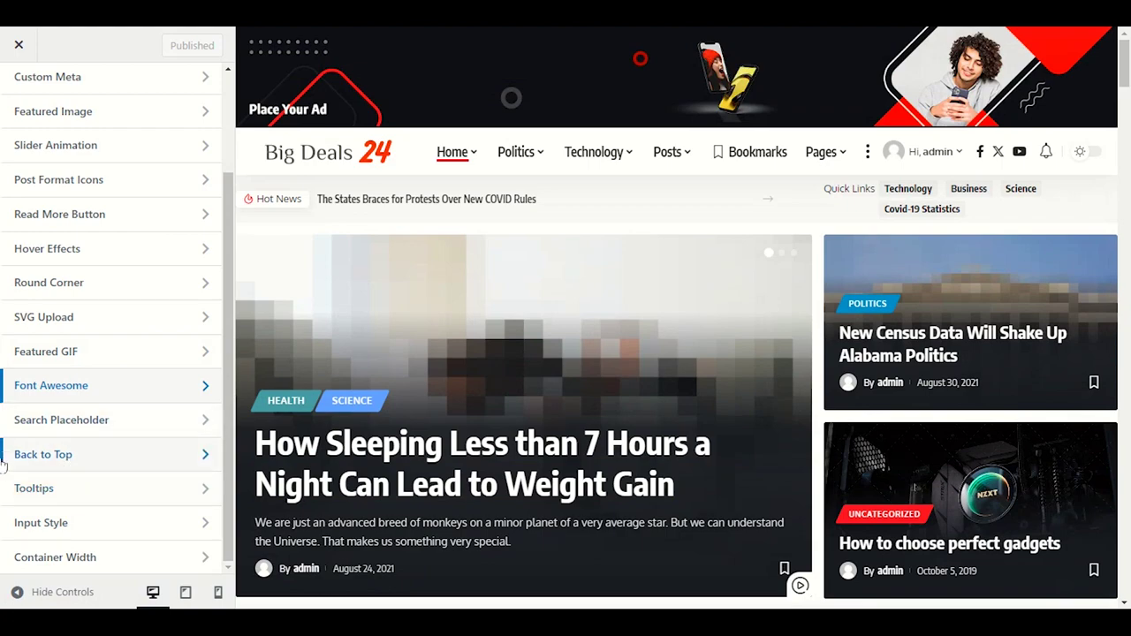
{"action": "scroll", "coordinate": [973, 522], "scroll_direction": "down", "scroll_amount": 10}
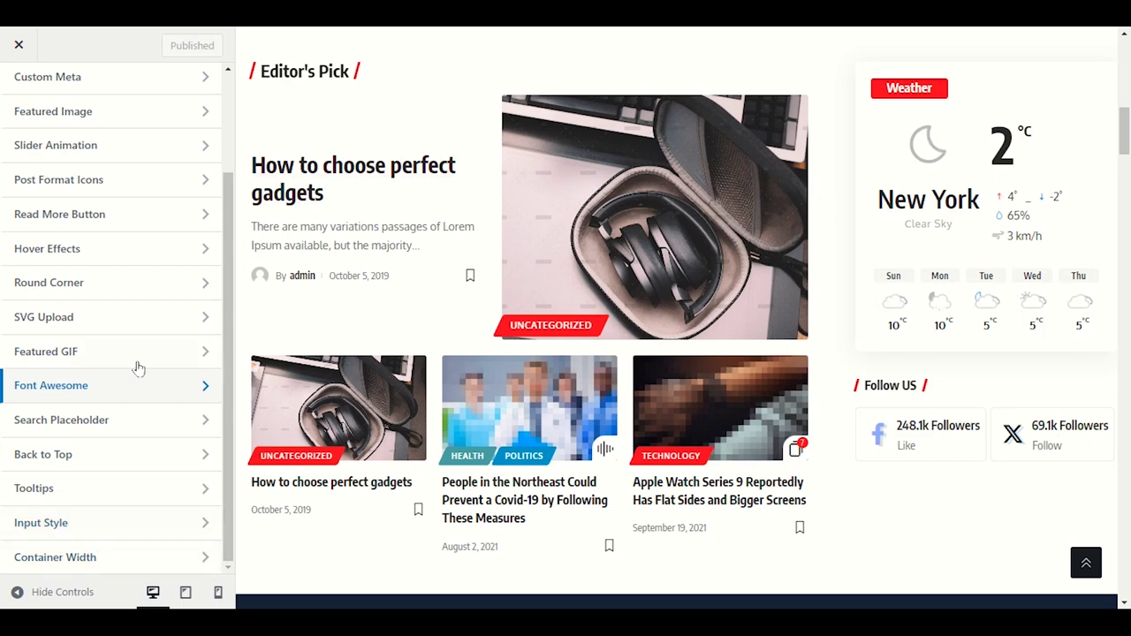
Leave Theme Design, review the Site Title, Tagline and Site Icon under Site Identity, and return to the main customizer list
{"action": "scroll", "coordinate": [71, 381], "scroll_direction": "up", "scroll_amount": 3}
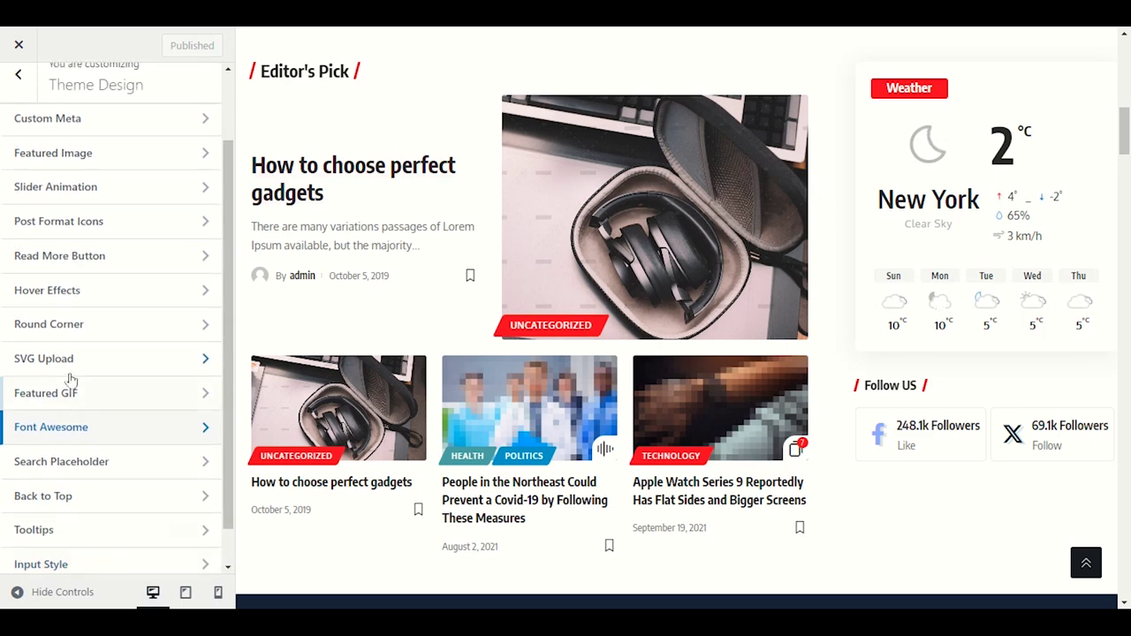
{"action": "left_click", "coordinate": [18, 91]}
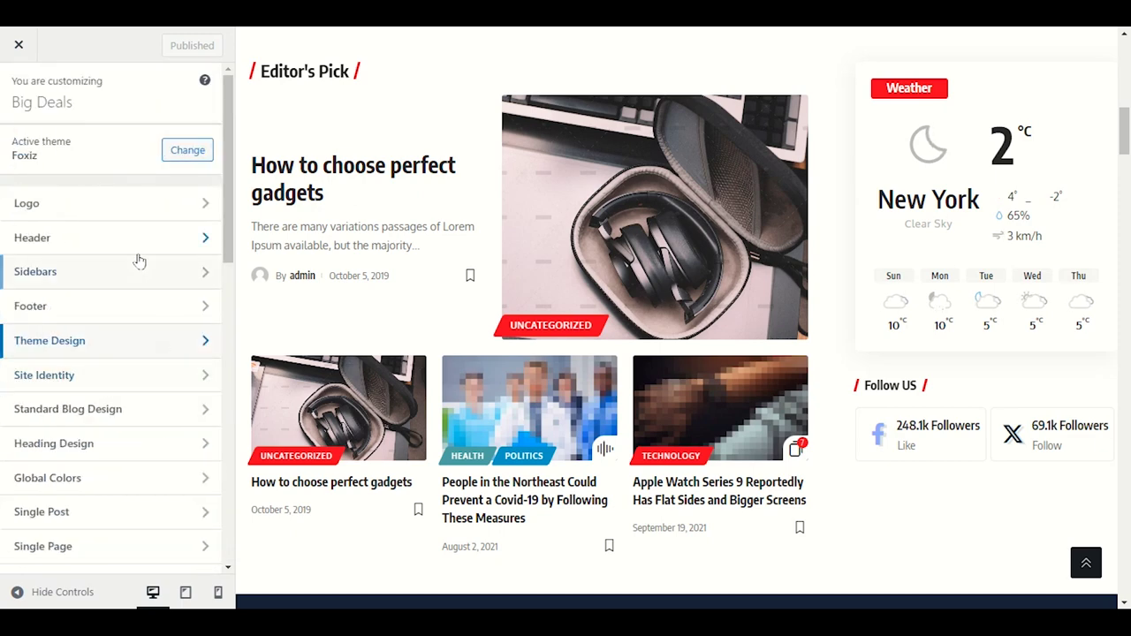
{"action": "left_click", "coordinate": [55, 378]}
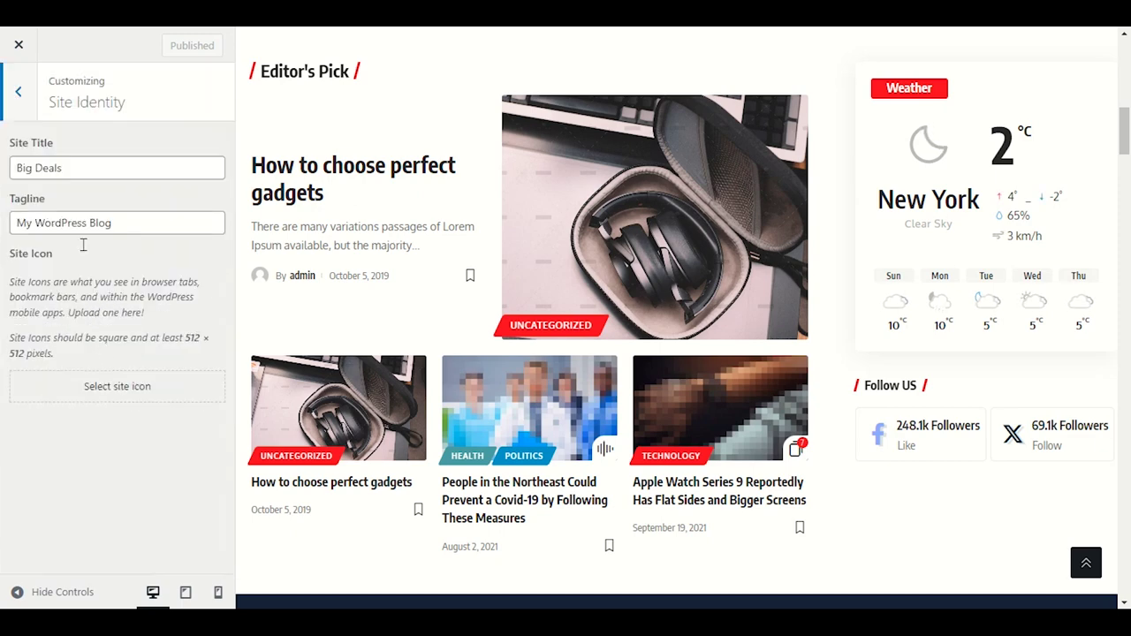
{"action": "left_click_drag", "start_coordinate": [64, 167], "coordinate": [2, 250]}
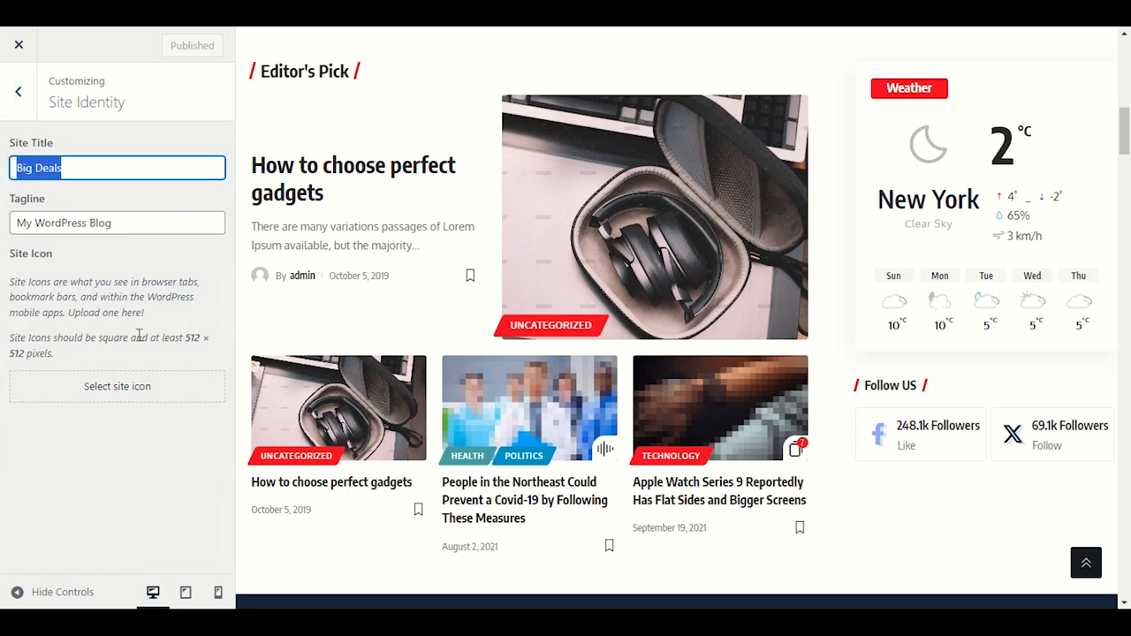
{"action": "left_click_drag", "start_coordinate": [128, 220], "coordinate": [2, 223]}
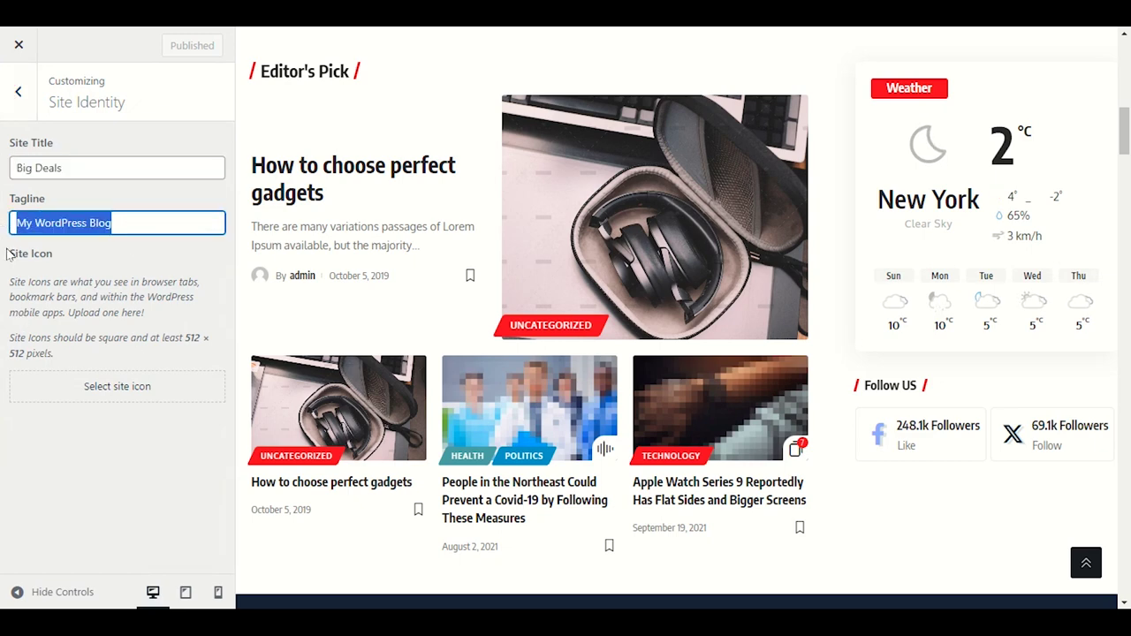
{"action": "left_click", "coordinate": [75, 254]}
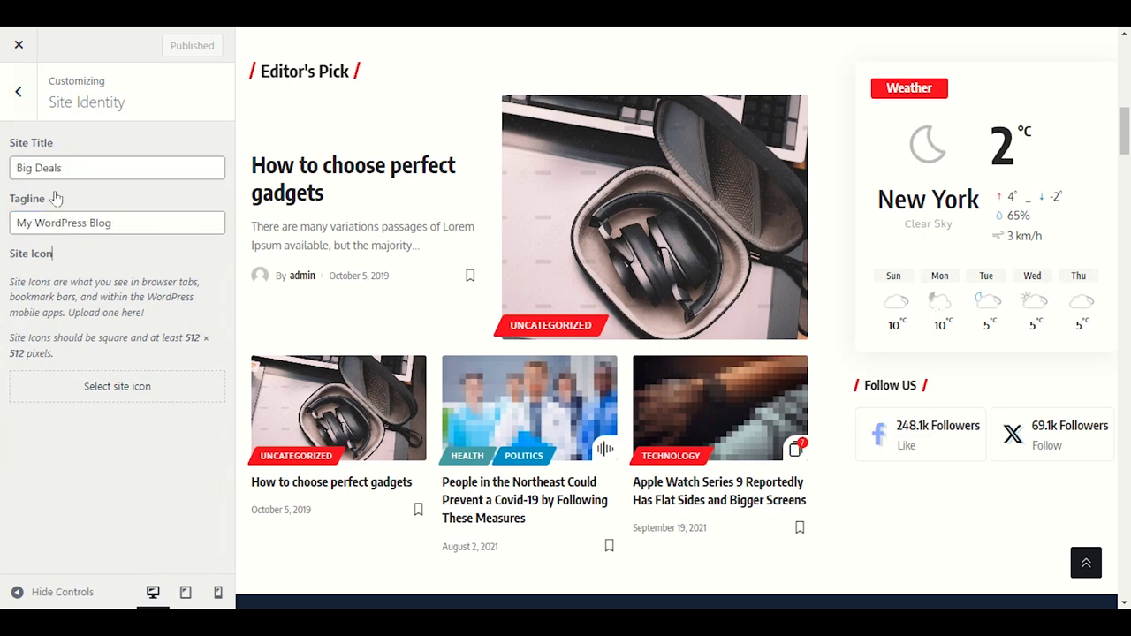
{"action": "left_click", "coordinate": [16, 90]}
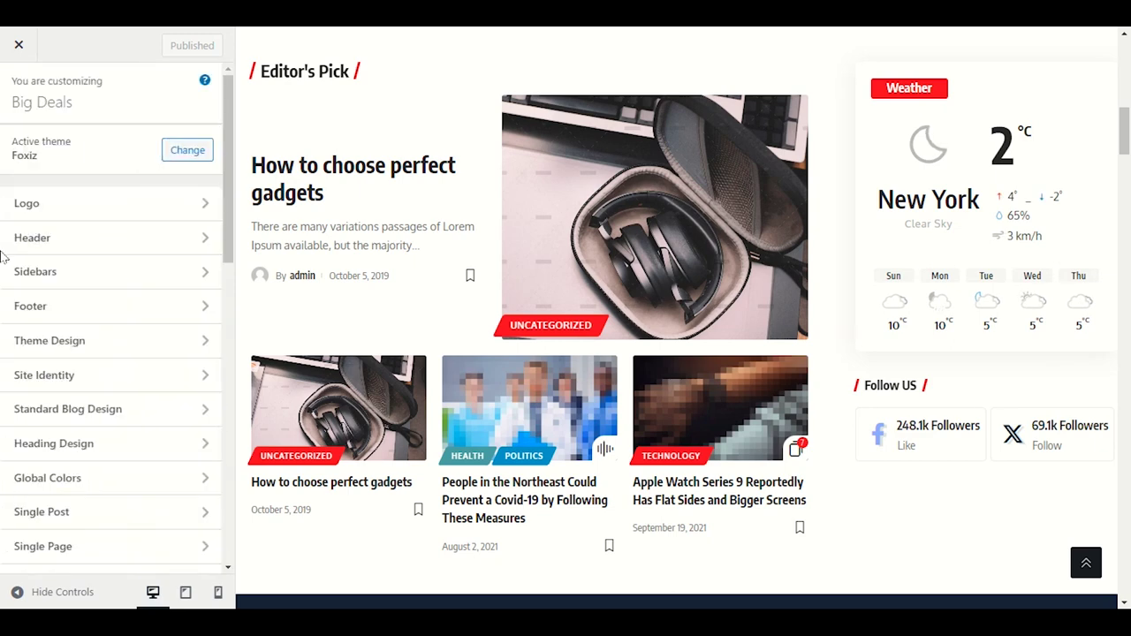
Open the Classic layout settings under Standard Blog Design and examine the homepage preview from the featured slider to Editor's Pick
{"action": "left_click", "coordinate": [93, 419]}
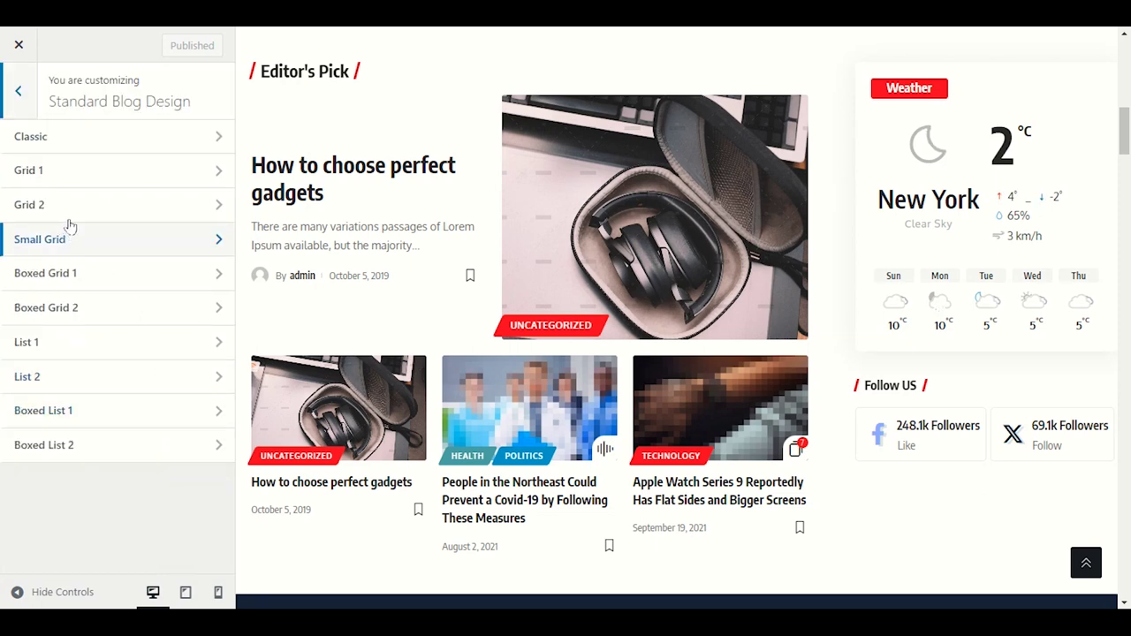
{"action": "left_click", "coordinate": [41, 151]}
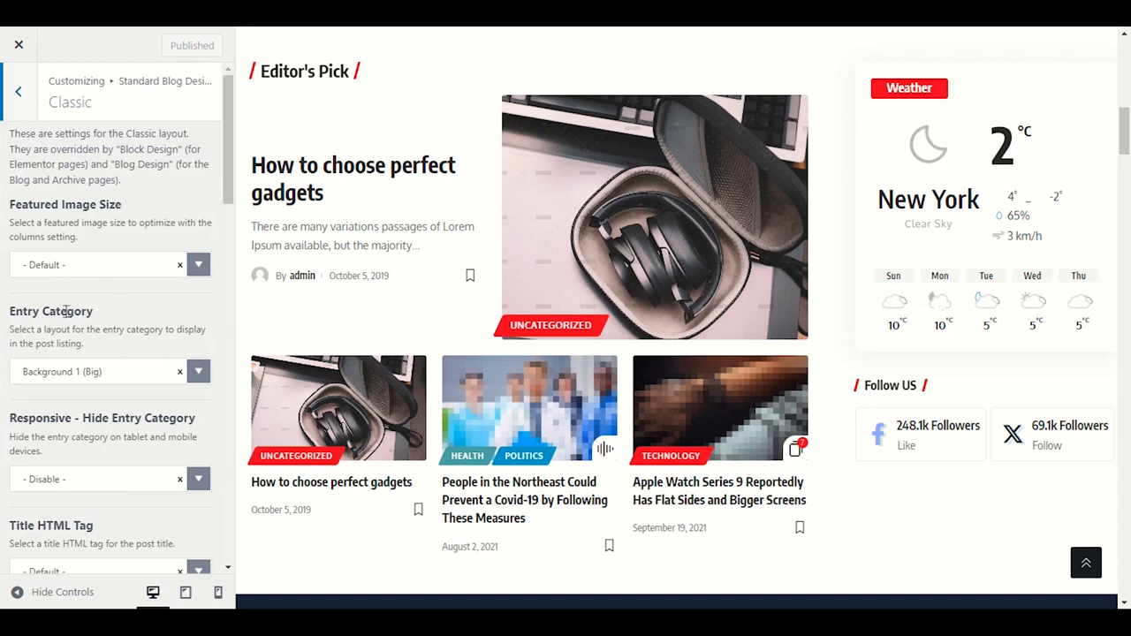
{"action": "scroll", "coordinate": [437, 328], "scroll_direction": "up", "scroll_amount": 10}
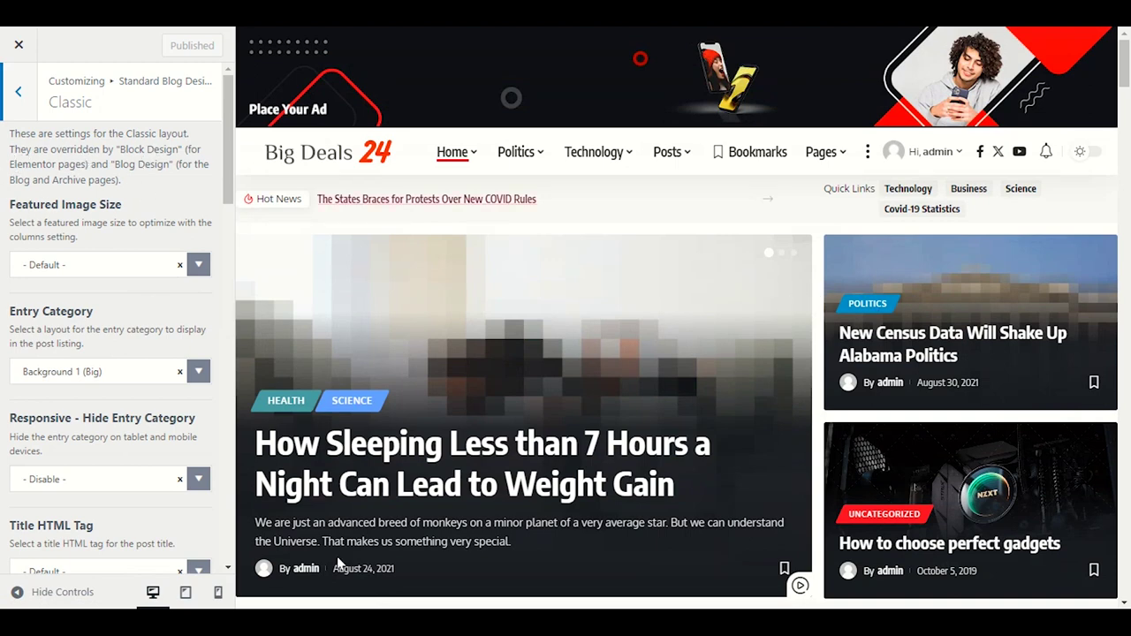
{"action": "scroll", "coordinate": [1101, 155], "scroll_direction": "down", "scroll_amount": 2}
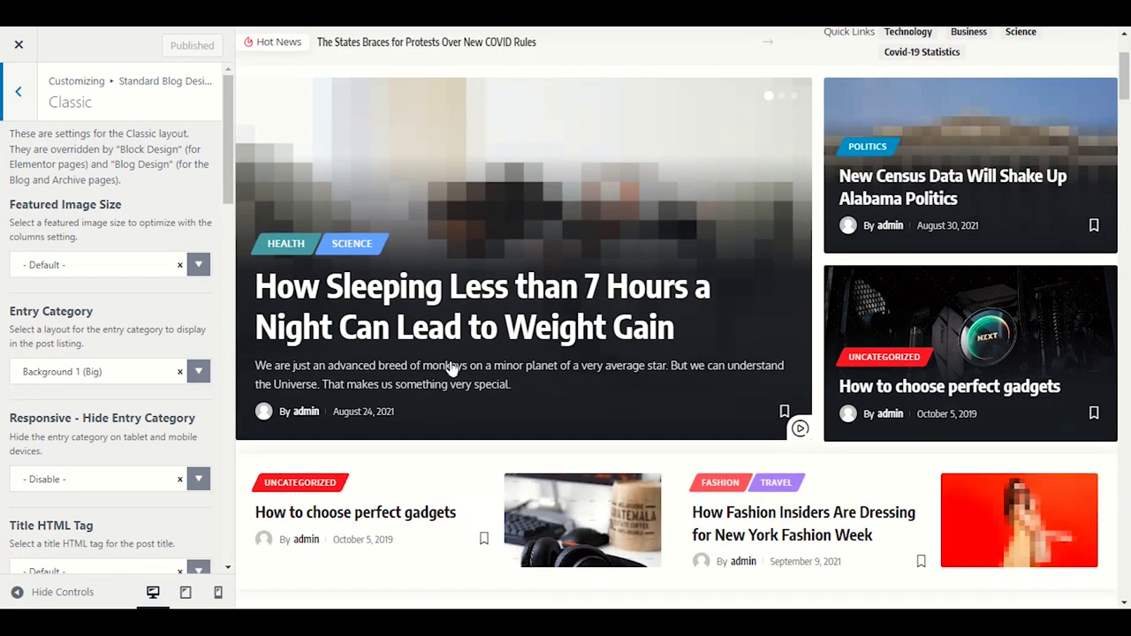
{"action": "scroll", "coordinate": [790, 376], "scroll_direction": "down", "scroll_amount": 5}
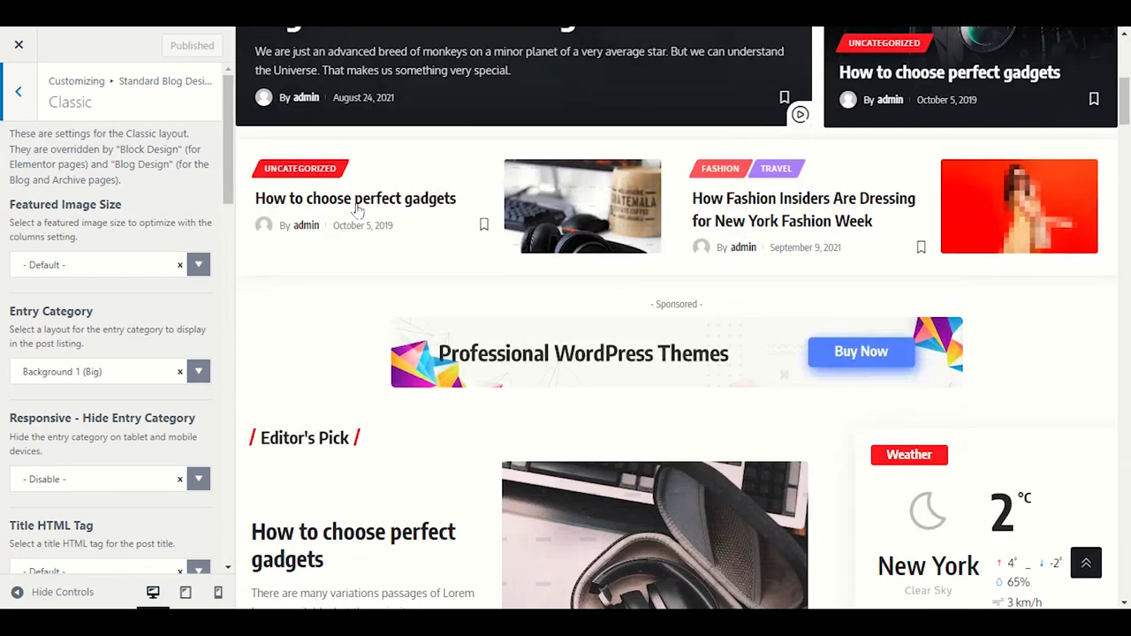
{"action": "scroll", "coordinate": [731, 307], "scroll_direction": "down", "scroll_amount": 1}
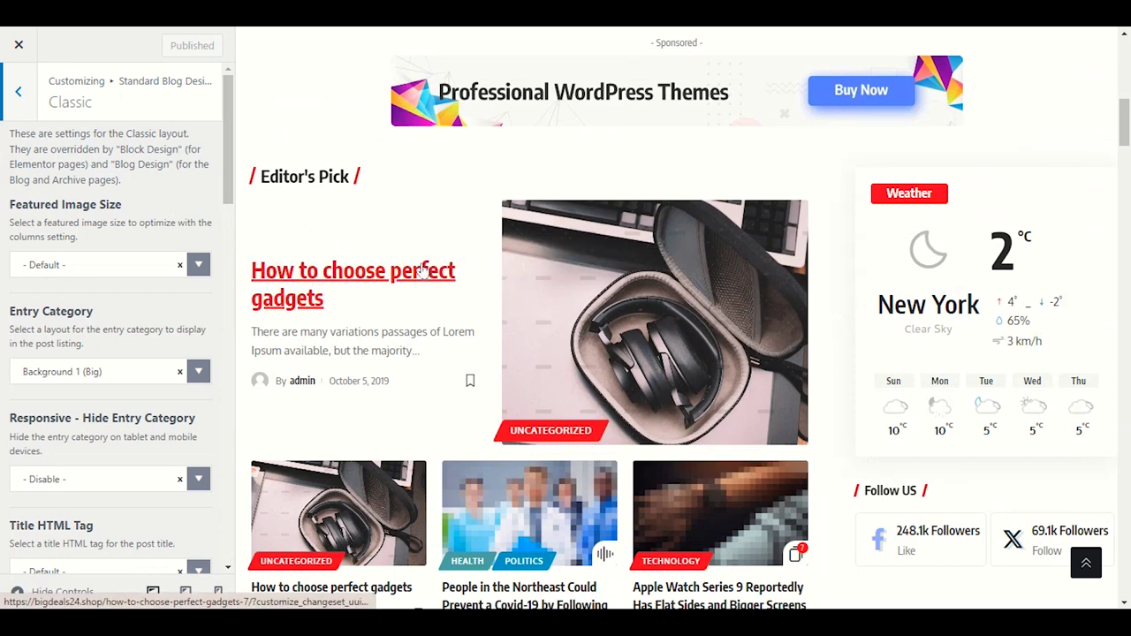
Review the Classic layout options from Featured Image Size down to Review Meta Description, and switch to the live article page
{"action": "scroll", "coordinate": [66, 387], "scroll_direction": "down", "scroll_amount": 1}
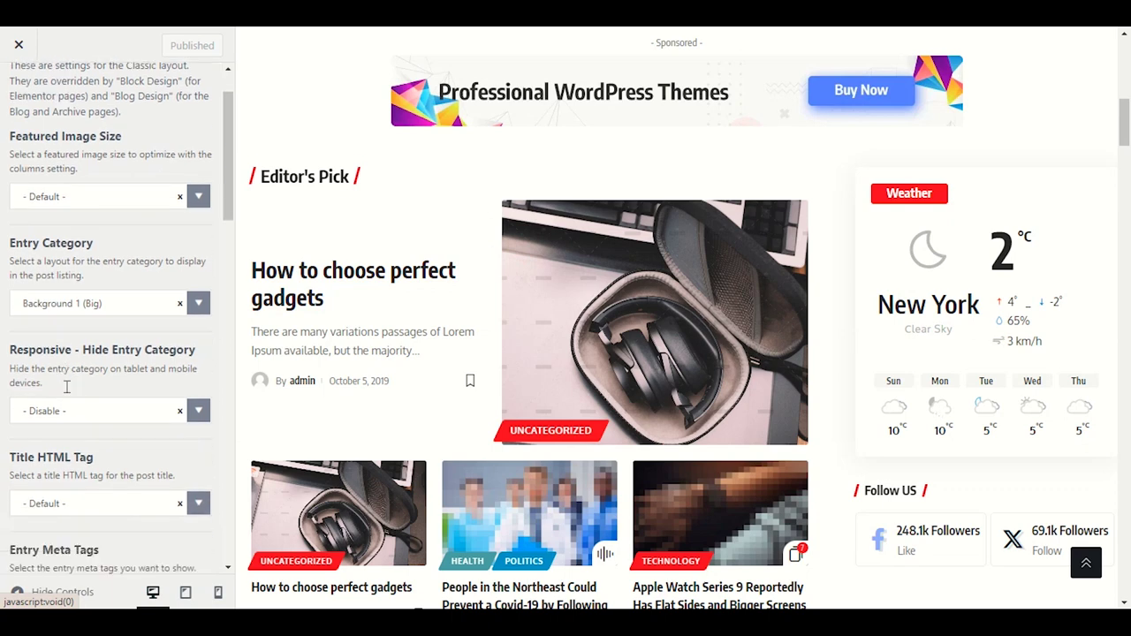
{"action": "scroll", "coordinate": [66, 387], "scroll_direction": "down", "scroll_amount": 2}
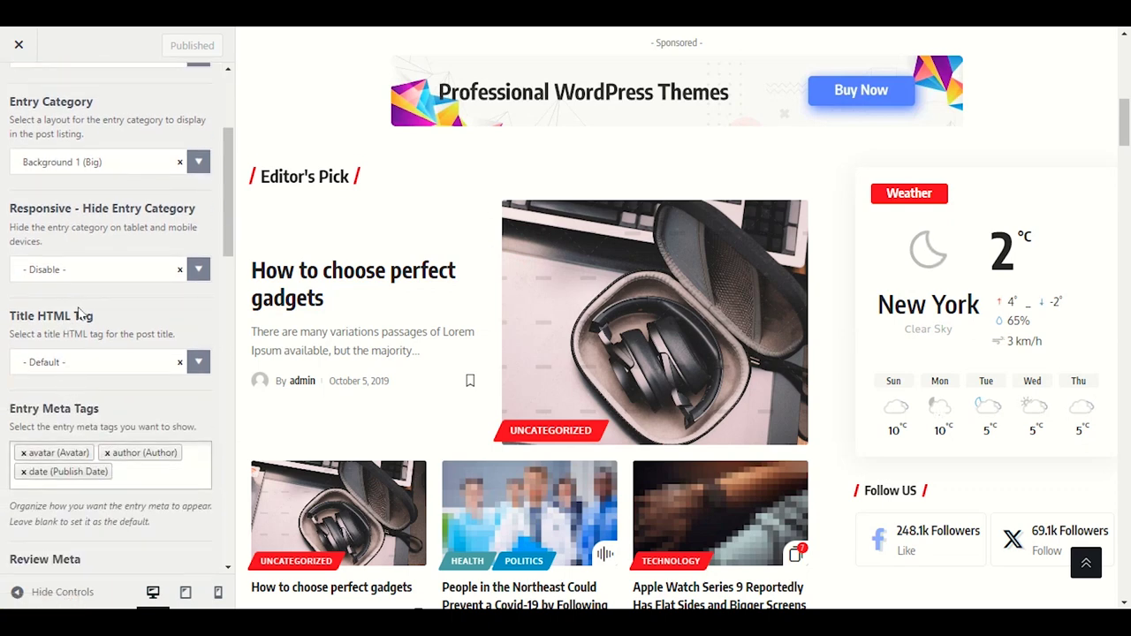
{"action": "scroll", "coordinate": [80, 314], "scroll_direction": "down", "scroll_amount": 2}
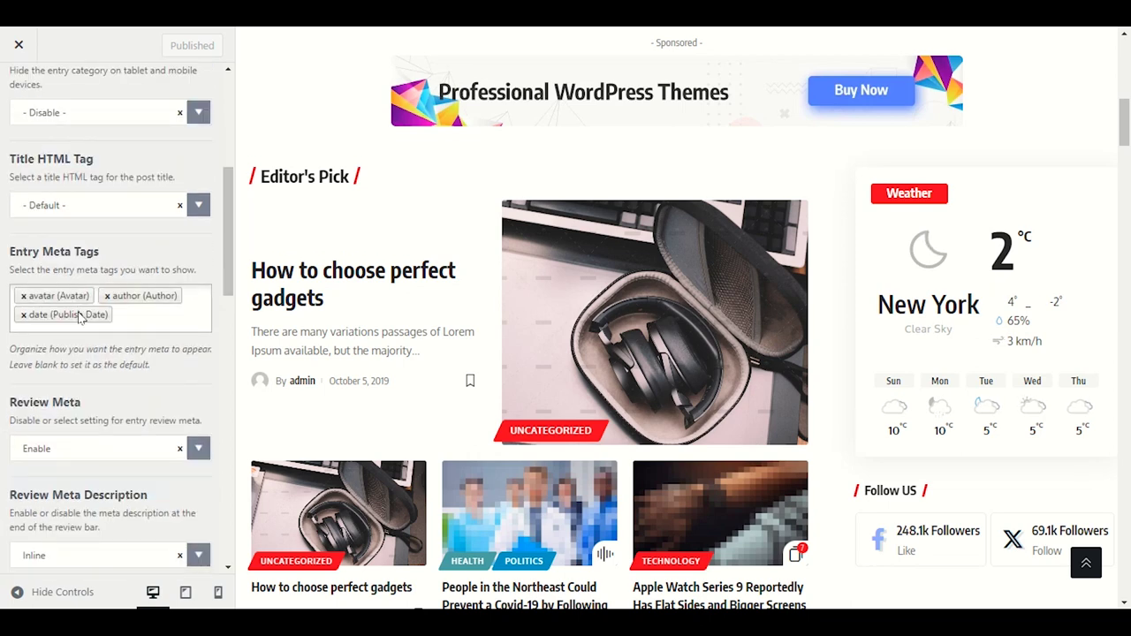
{"action": "scroll", "coordinate": [132, 364], "scroll_direction": "up", "scroll_amount": 5}
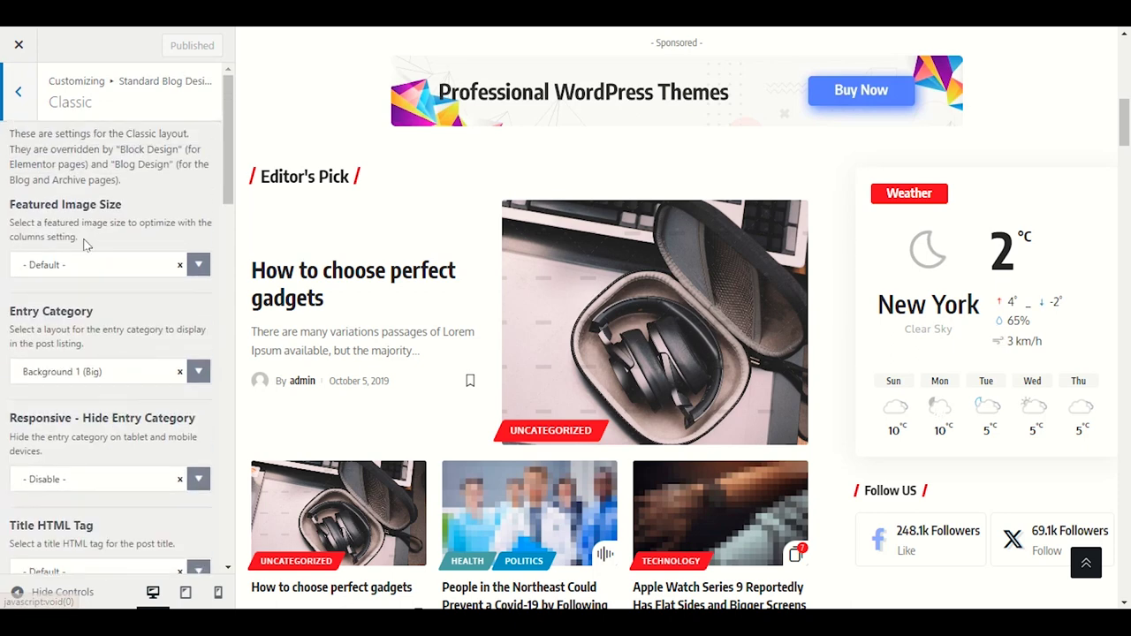
{"action": "left_click", "coordinate": [879, 530]}
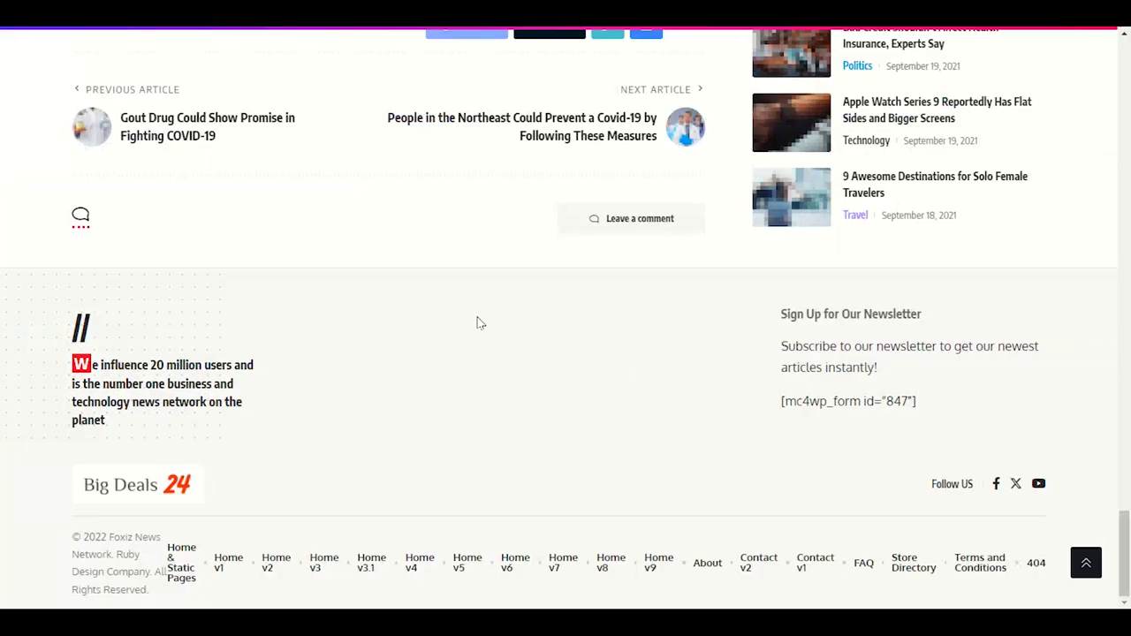
Examine the live article from its footer back up to the title and gallery, and return to the Classic layout settings
{"action": "scroll", "coordinate": [477, 321], "scroll_direction": "up", "scroll_amount": 10}
{"action": "left_click_drag", "start_coordinate": [1127, 478], "coordinate": [1124, 115]}
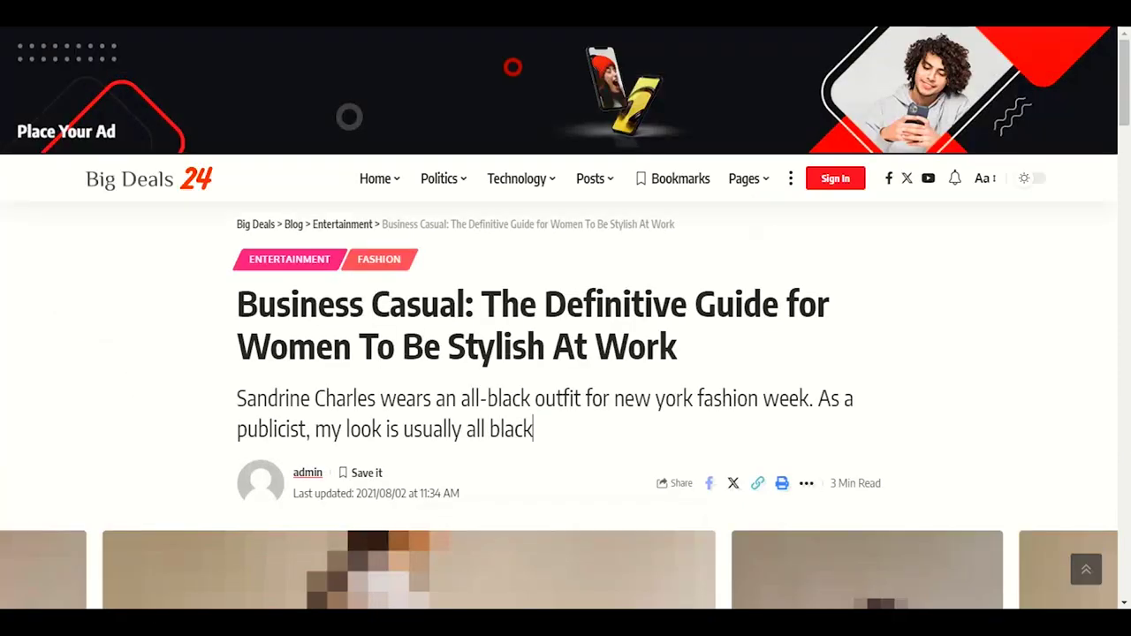
{"action": "scroll", "coordinate": [204, 454], "scroll_direction": "down", "scroll_amount": 2}
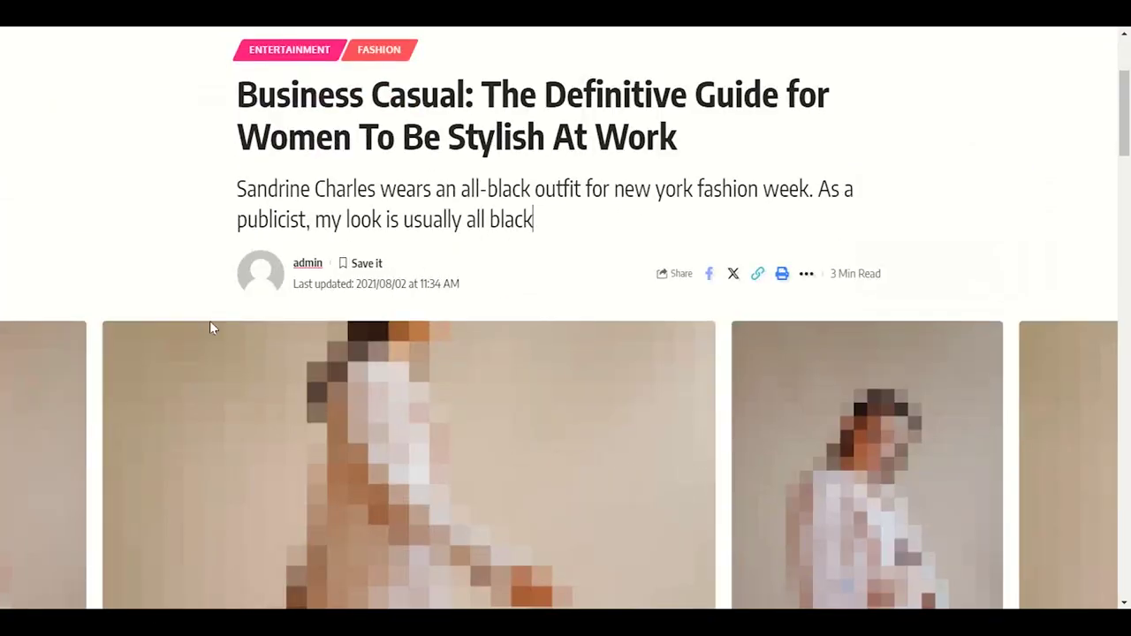
{"action": "left_click", "coordinate": [771, 546]}
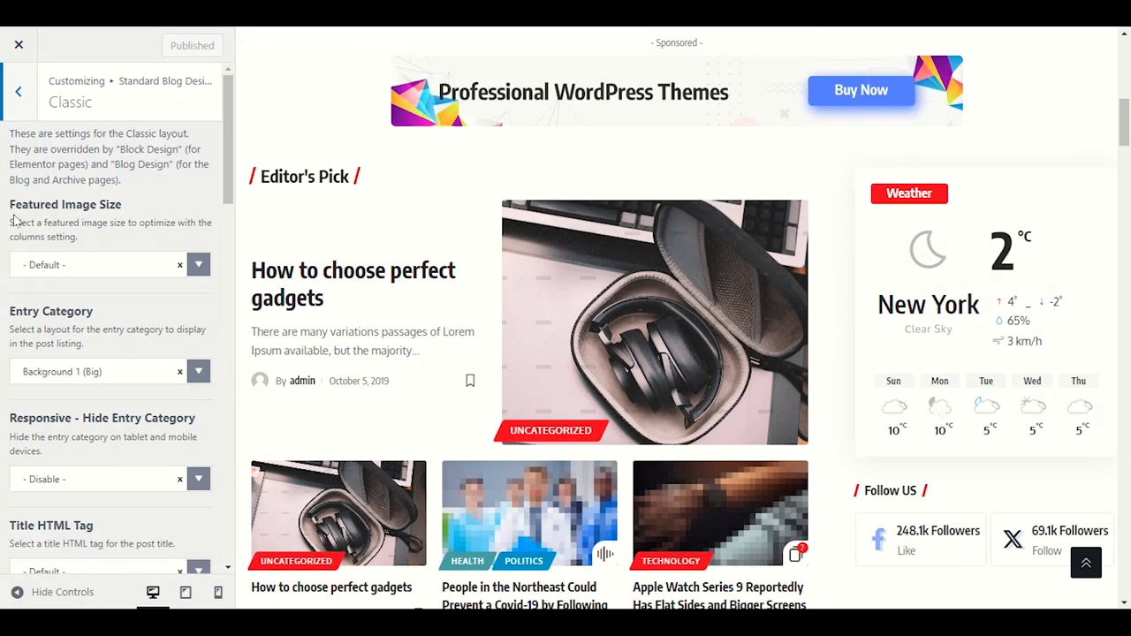
Review the Entry Category layout choices while checking the live article from its category labels down to the Contents box
{"action": "scroll", "coordinate": [15, 221], "scroll_direction": "down", "scroll_amount": 2}
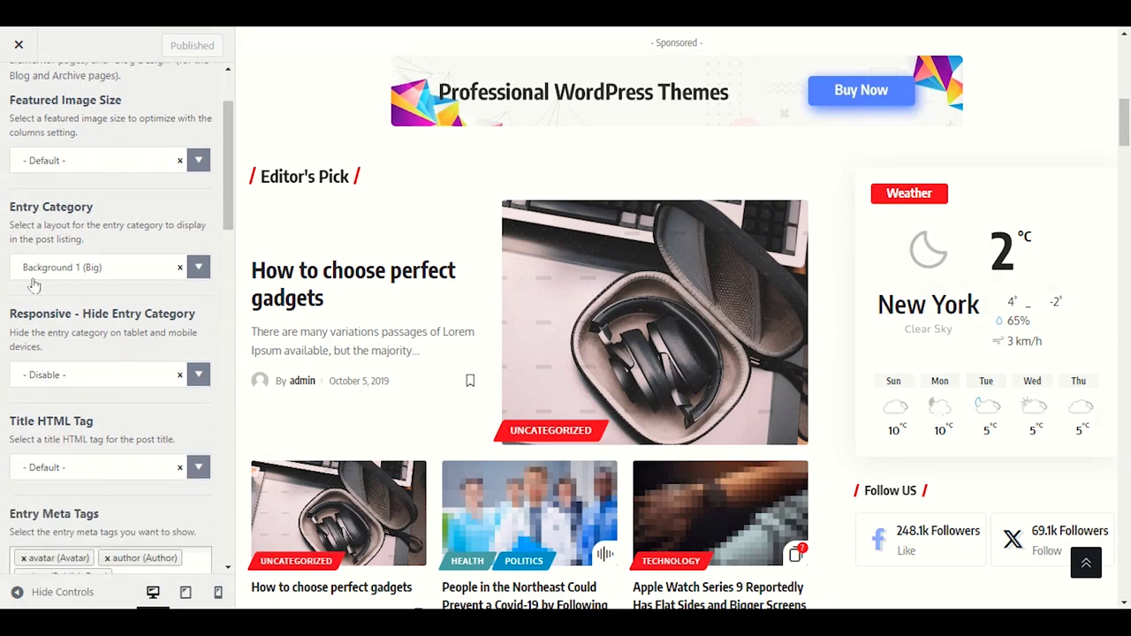
{"action": "left_click", "coordinate": [107, 268]}
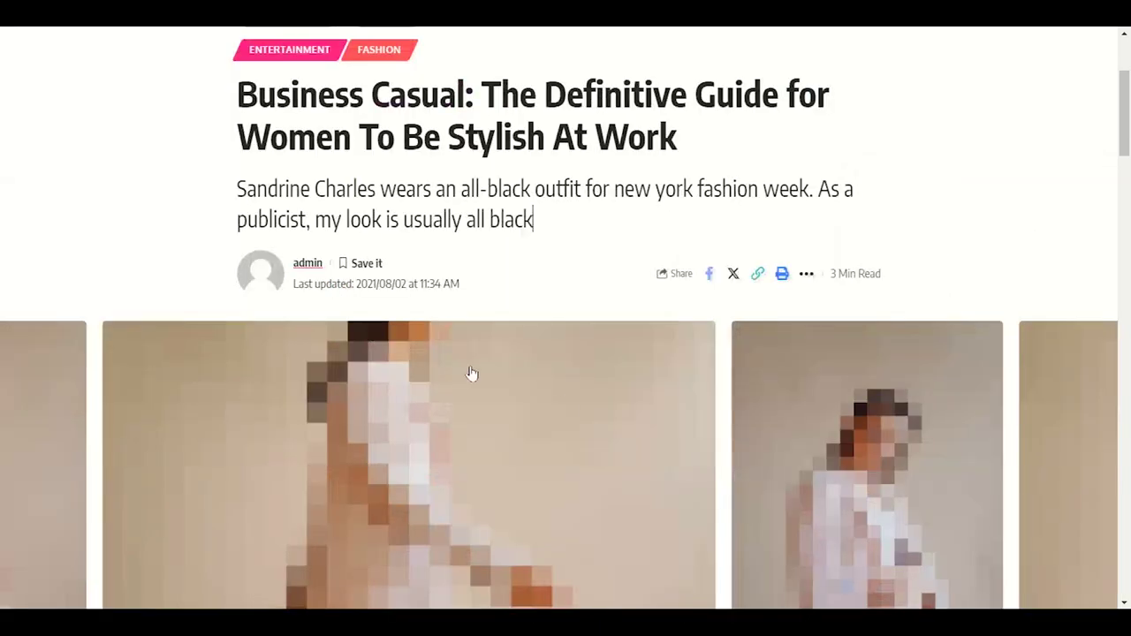
{"action": "scroll", "coordinate": [1043, 280], "scroll_direction": "down", "scroll_amount": 3}
{"action": "scroll", "coordinate": [545, 371], "scroll_direction": "down", "scroll_amount": 6}
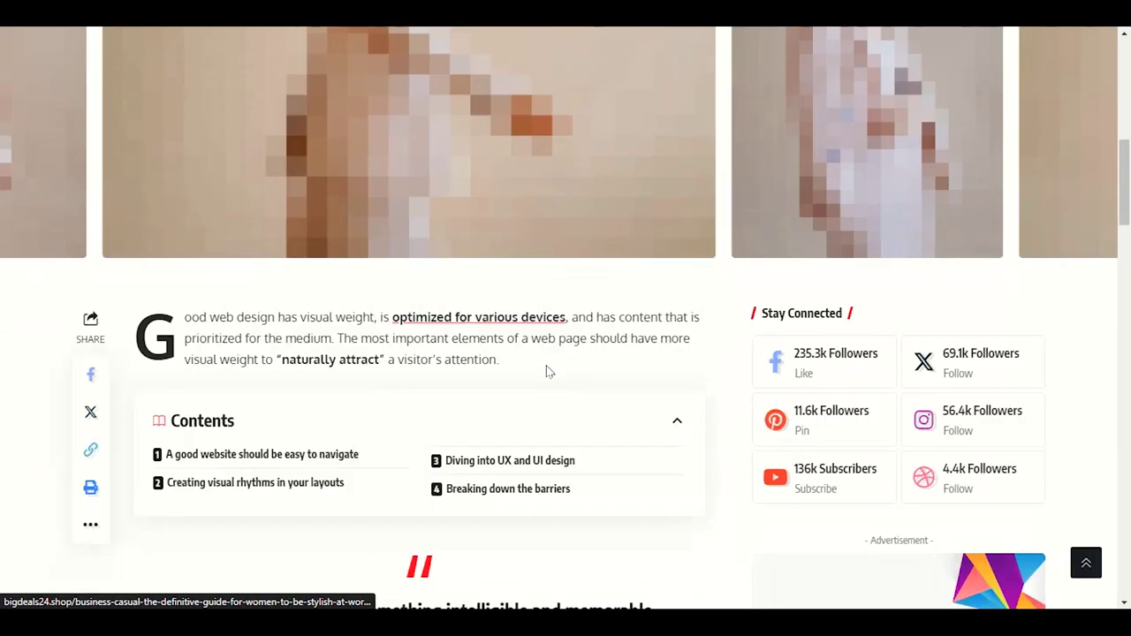
{"action": "scroll", "coordinate": [543, 386], "scroll_direction": "up", "scroll_amount": 4}
{"action": "scroll", "coordinate": [544, 420], "scroll_direction": "up", "scroll_amount": 3}
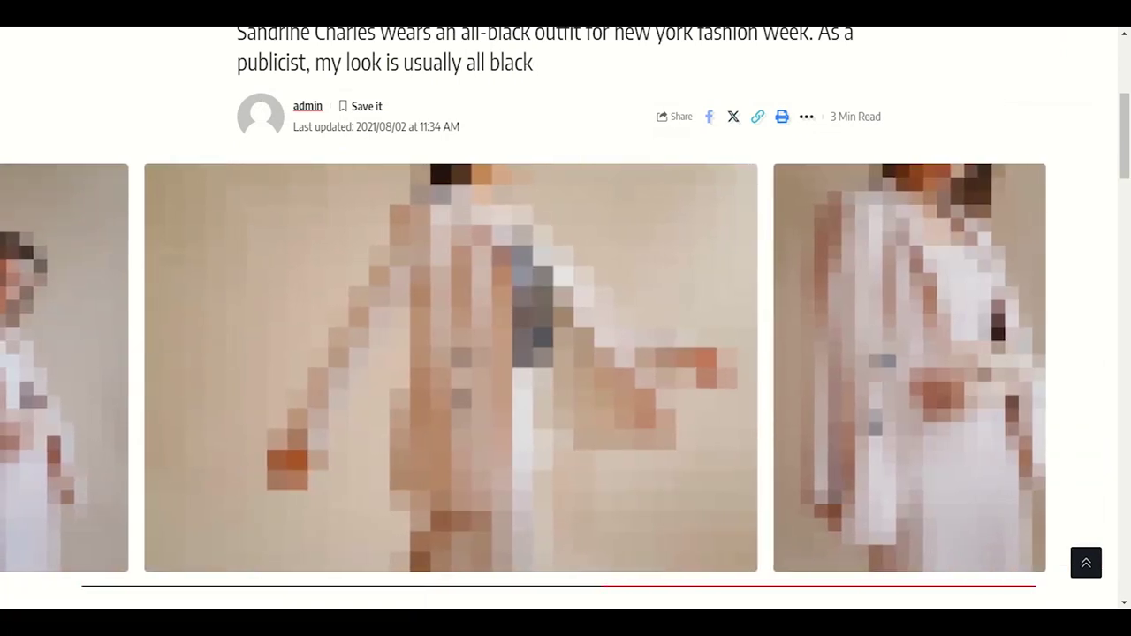
{"action": "mouse_move", "coordinate": [823, 623]}
{"action": "left_click", "coordinate": [778, 577]}
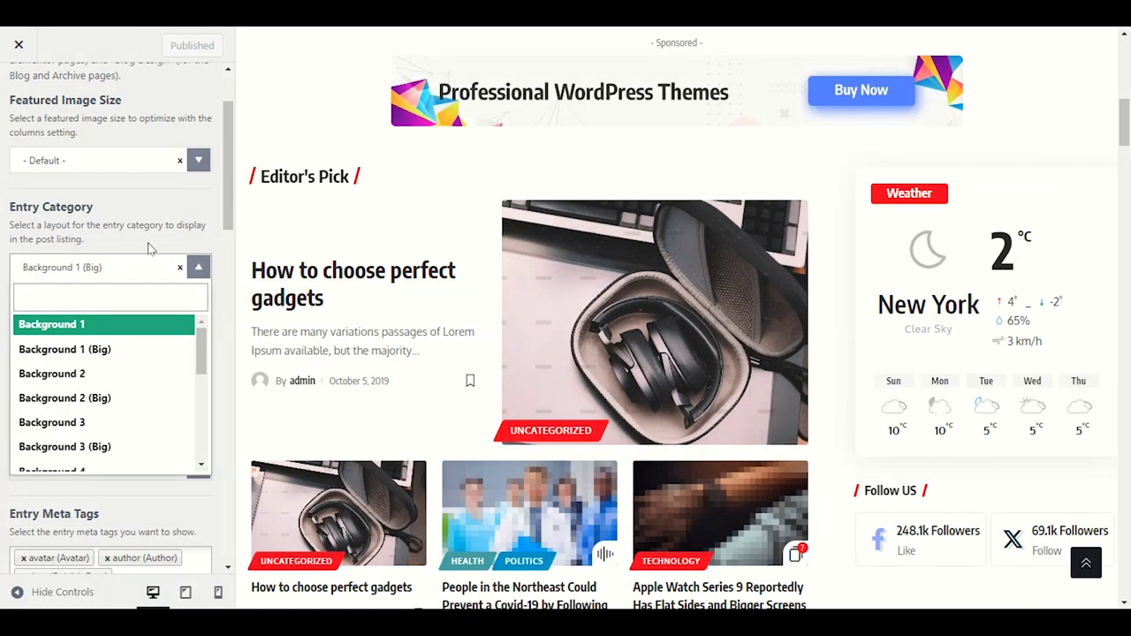
{"action": "left_click", "coordinate": [103, 274]}
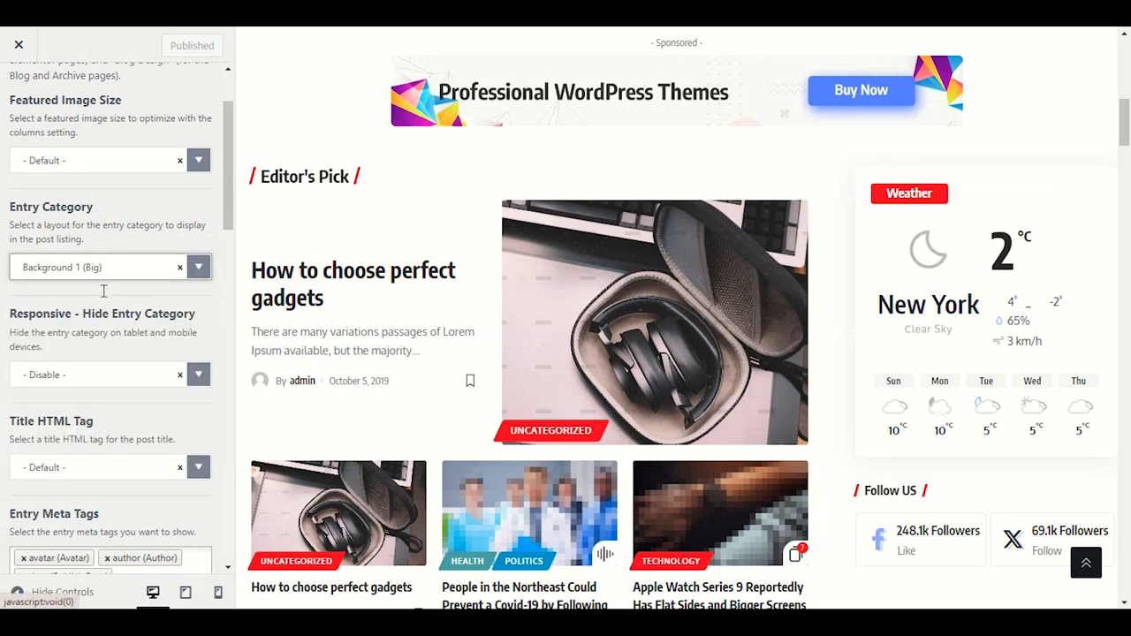
Review the options down to Entry Meta Tags and highlight the last-updated line in the live article's byline for comparison
{"action": "scroll", "coordinate": [104, 296], "scroll_direction": "down", "scroll_amount": 2}
{"action": "scroll", "coordinate": [100, 301], "scroll_direction": "down", "scroll_amount": 1}
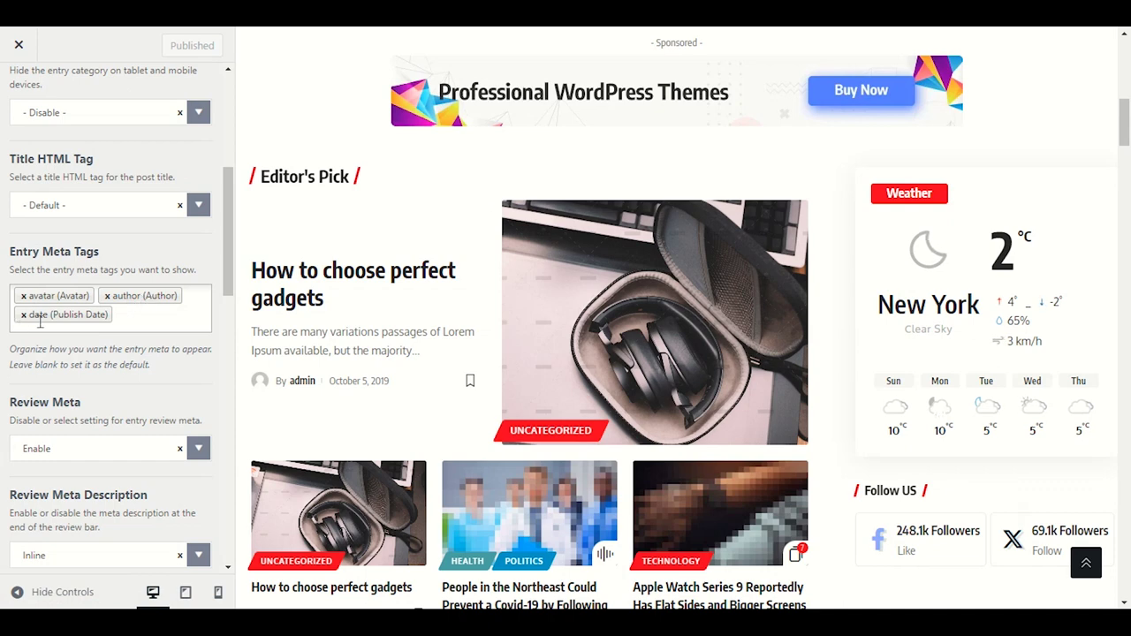
{"action": "left_click", "coordinate": [782, 530]}
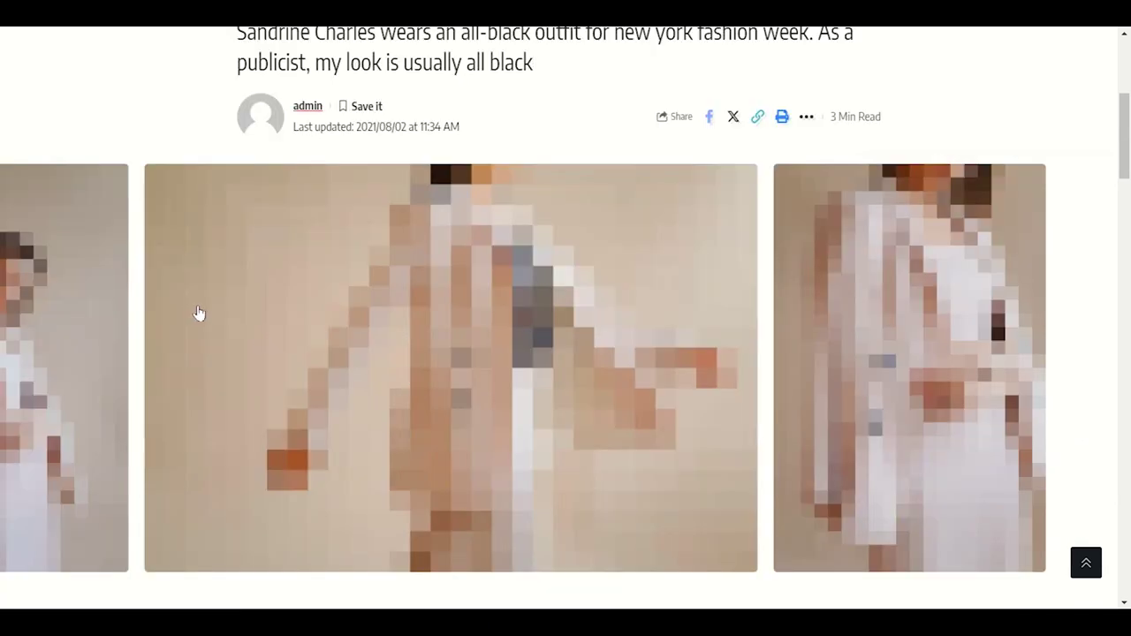
{"action": "scroll", "coordinate": [199, 314], "scroll_direction": "up", "scroll_amount": 2}
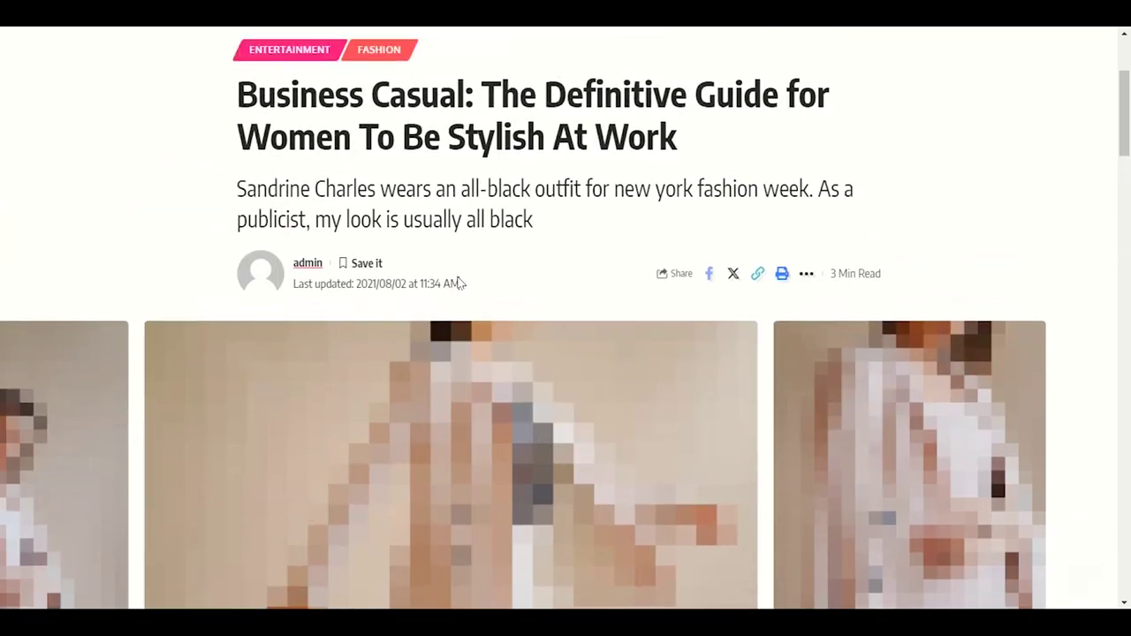
{"action": "left_click_drag", "start_coordinate": [458, 283], "coordinate": [231, 285]}
{"action": "left_click", "coordinate": [127, 354]}
{"action": "scroll", "coordinate": [546, 363], "scroll_direction": "up", "scroll_amount": 1}
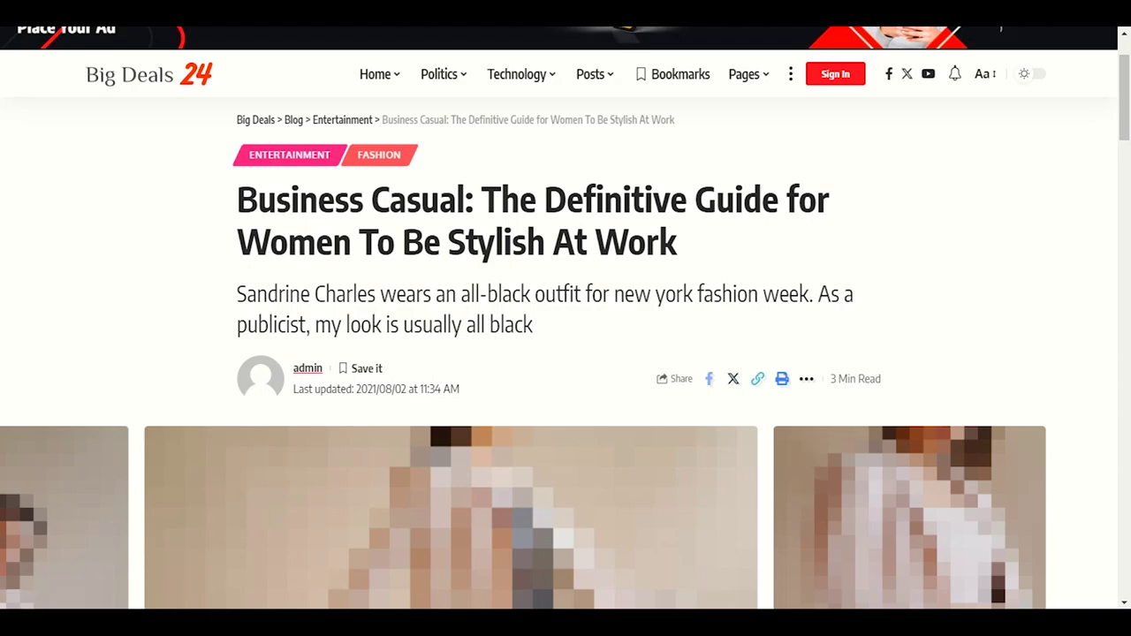
{"action": "left_click", "coordinate": [736, 543]}
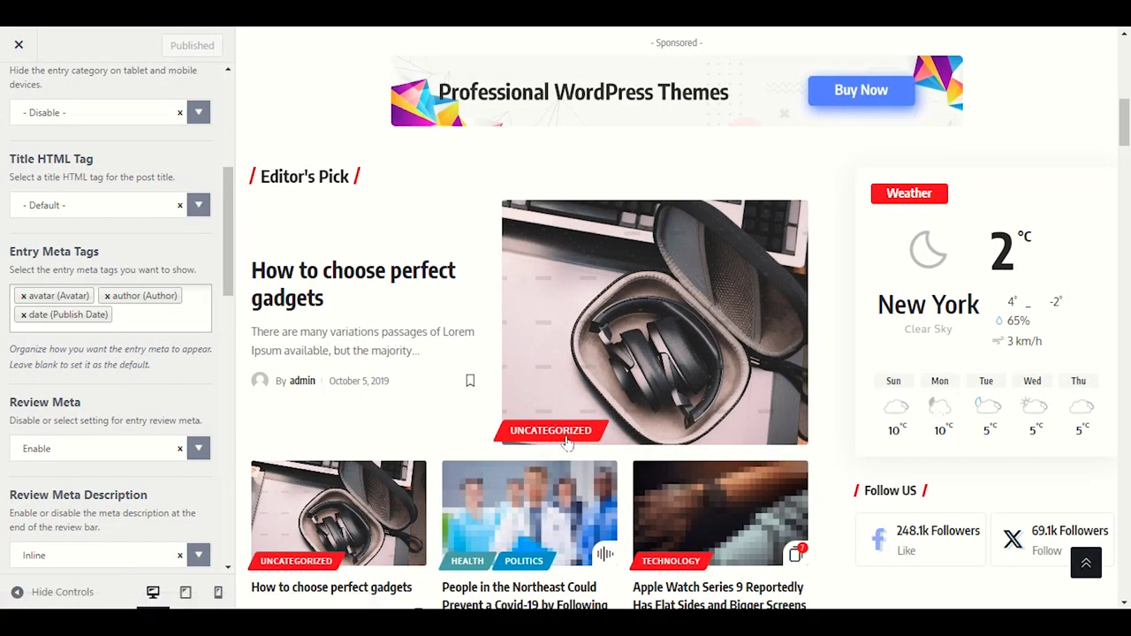
Highlight the author avatar and the last-updated date in the live article's byline to compare them with the Entry Meta Tags
{"action": "left_click", "coordinate": [862, 575]}
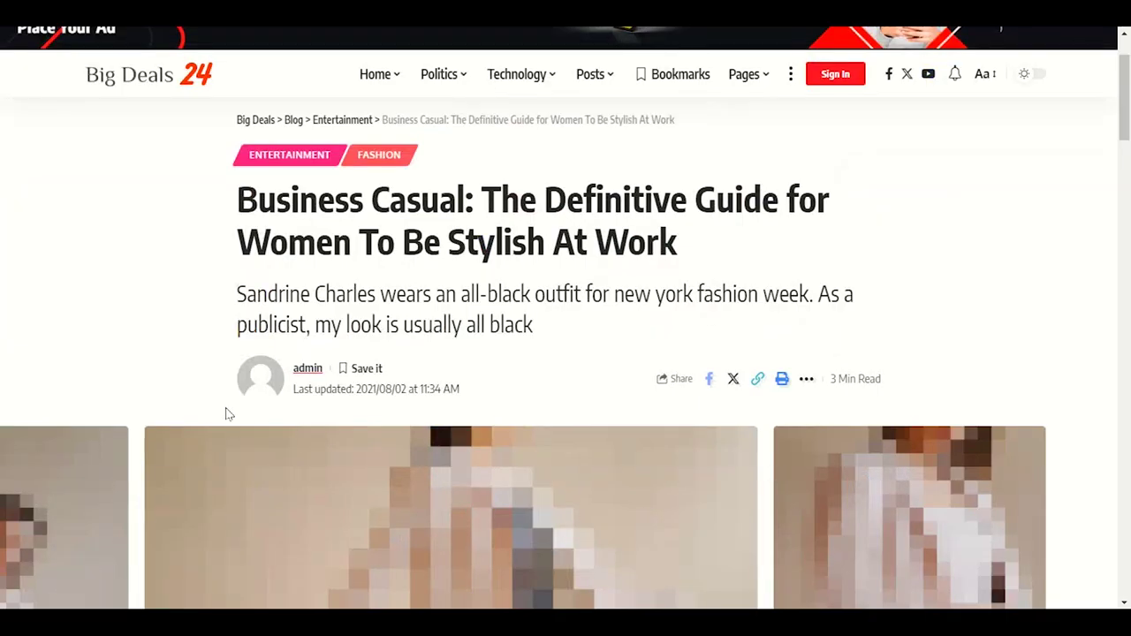
{"action": "left_click_drag", "start_coordinate": [205, 368], "coordinate": [278, 377]}
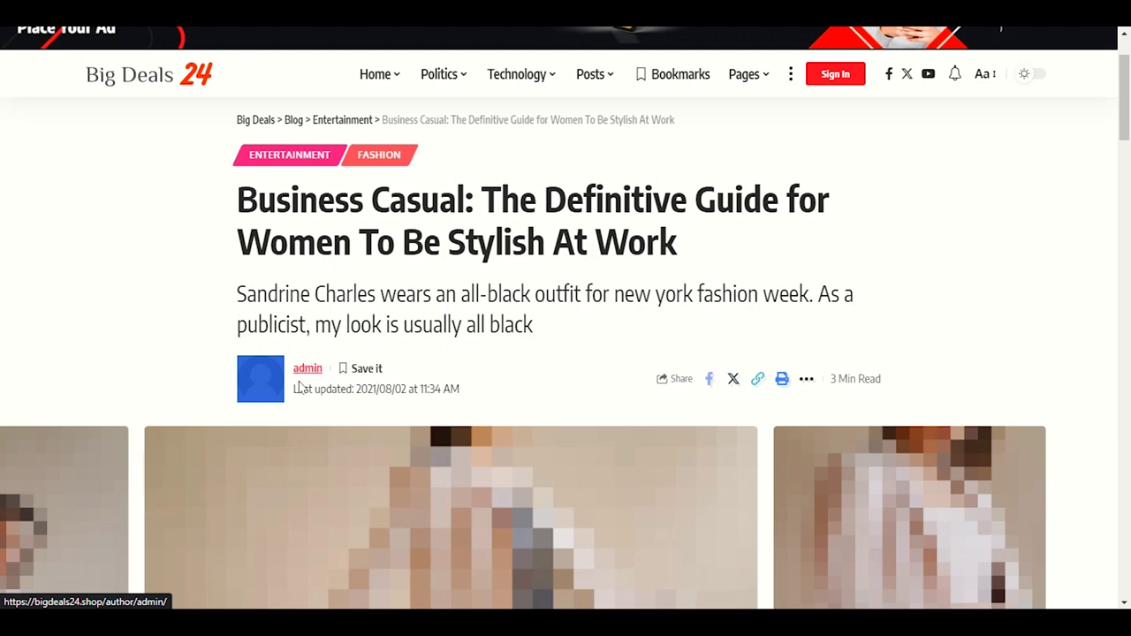
{"action": "mouse_move", "coordinate": [827, 623]}
{"action": "left_click", "coordinate": [780, 549]}
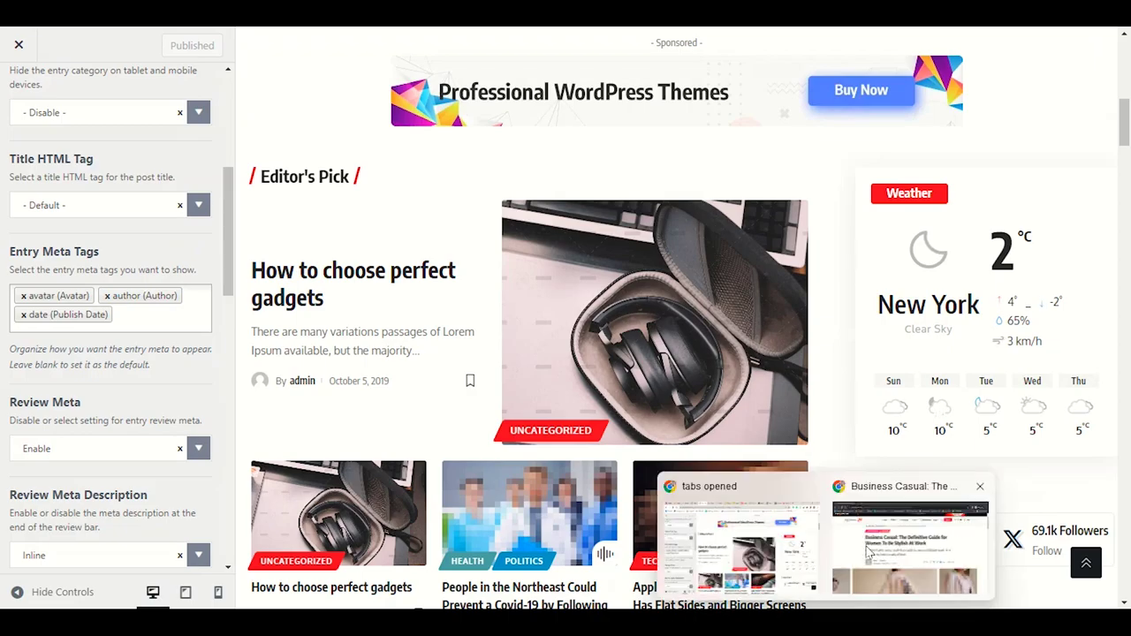
{"action": "left_click", "coordinate": [868, 548]}
{"action": "left_click_drag", "start_coordinate": [483, 390], "coordinate": [296, 407]}
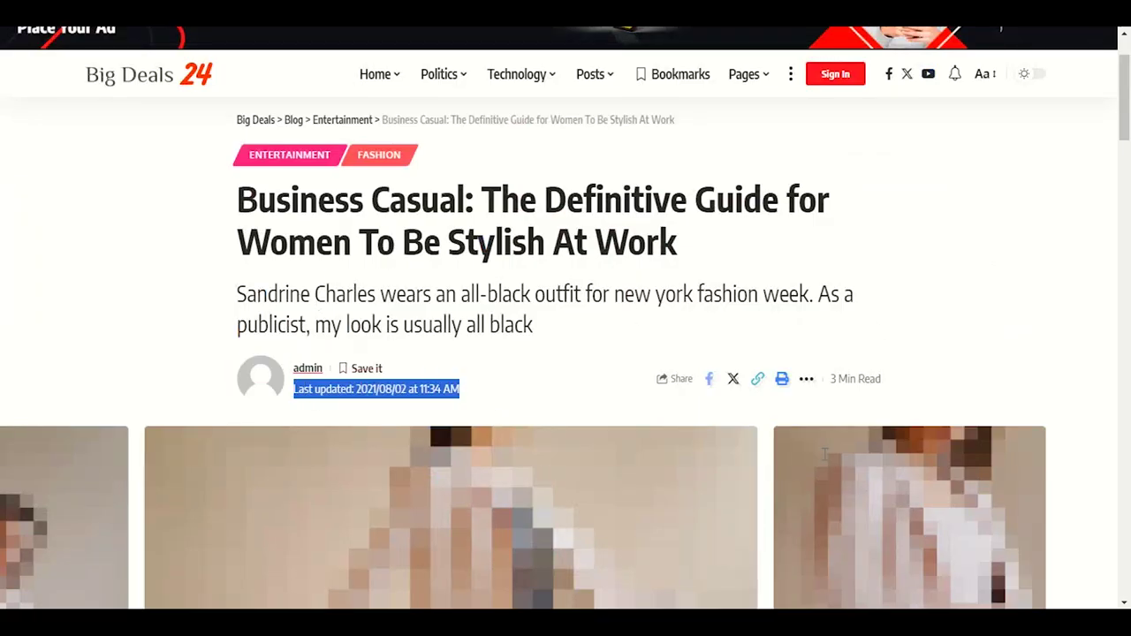
Remove the avatar tag from Entry Meta Tags in the Classic layout settings and publish the change
{"action": "left_click", "coordinate": [741, 518]}
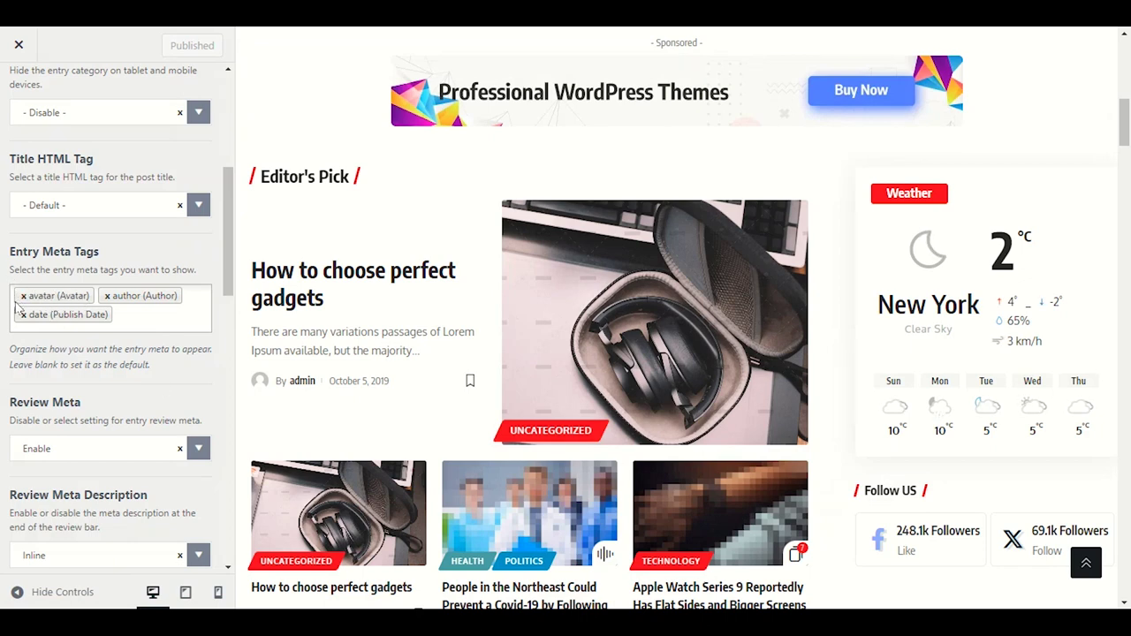
{"action": "left_click", "coordinate": [23, 296]}
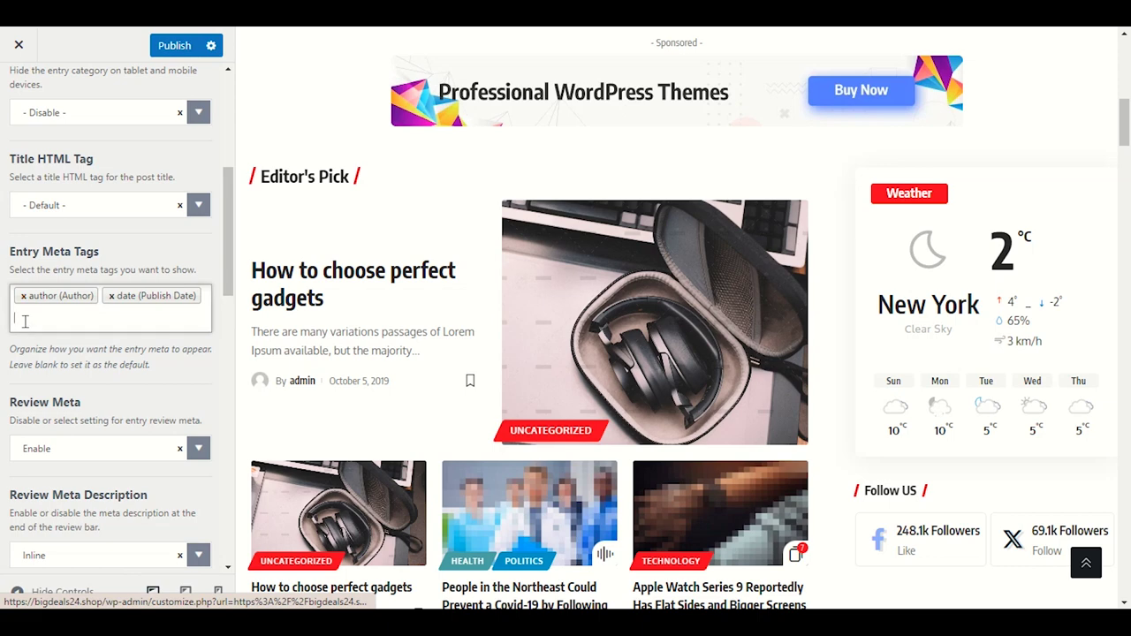
{"action": "left_click", "coordinate": [161, 50]}
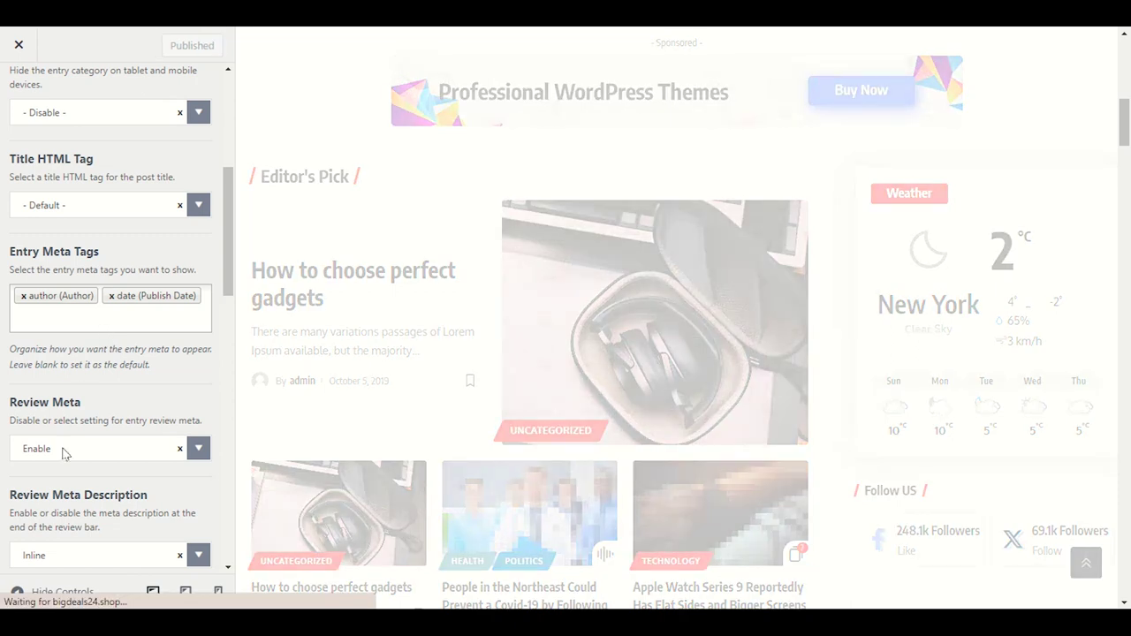
Check the entry meta in the homepage preview at Editor's Pick and the featured slider
{"action": "scroll", "coordinate": [64, 442], "scroll_direction": "down", "scroll_amount": 3}
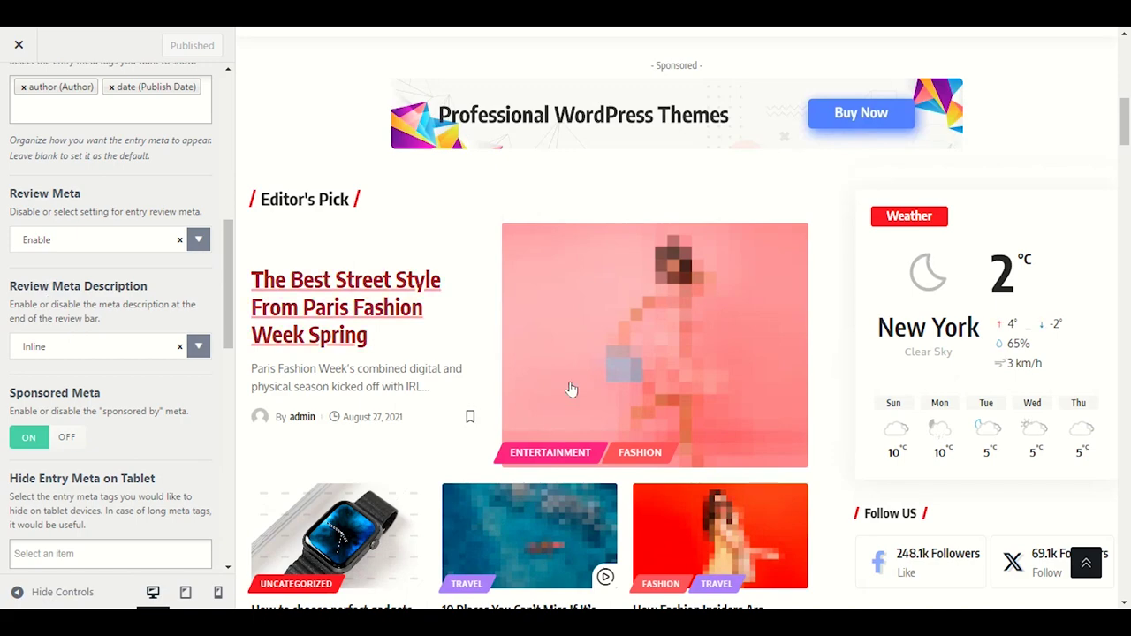
{"action": "scroll", "coordinate": [539, 397], "scroll_direction": "up", "scroll_amount": 1}
{"action": "scroll", "coordinate": [380, 332], "scroll_direction": "down", "scroll_amount": 2}
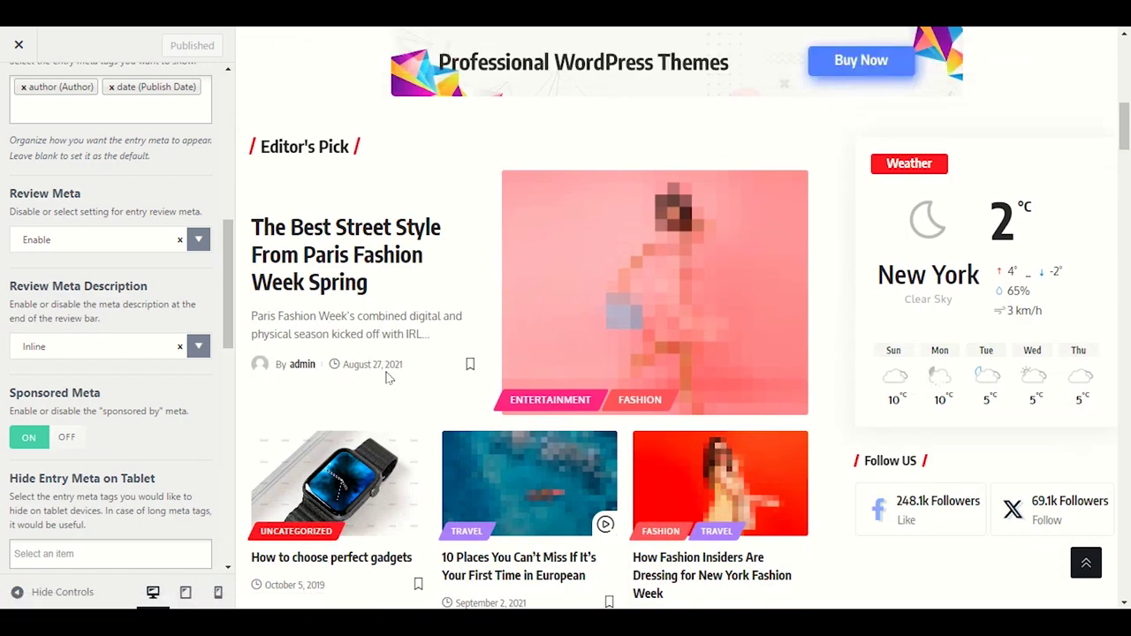
{"action": "scroll", "coordinate": [362, 380], "scroll_direction": "up", "scroll_amount": 6}
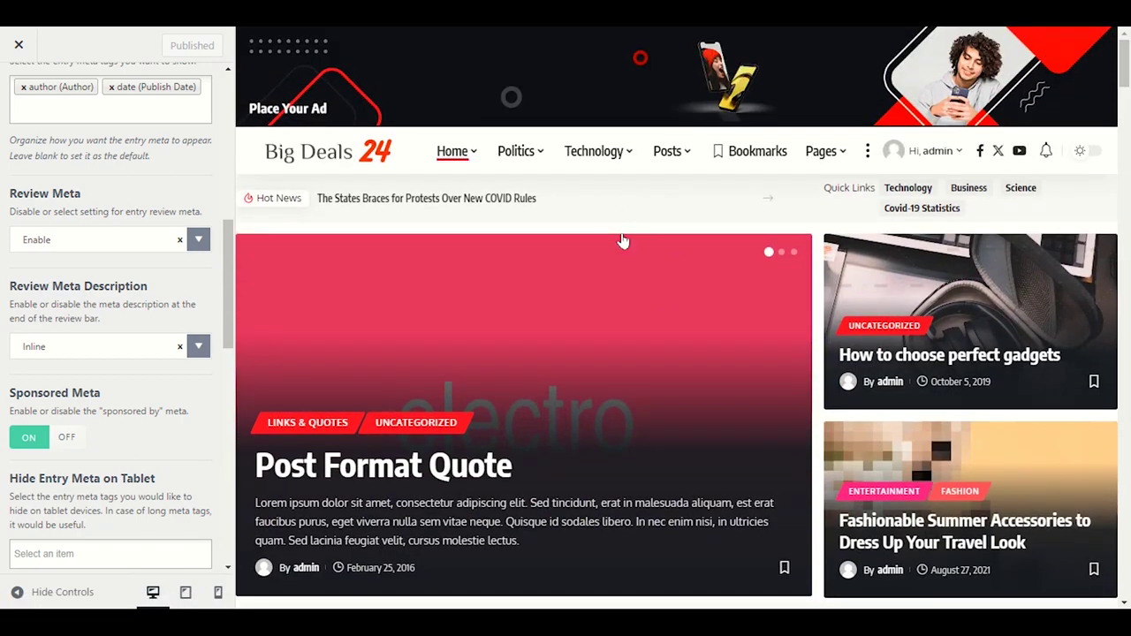
{"action": "scroll", "coordinate": [470, 312], "scroll_direction": "down", "scroll_amount": 3}
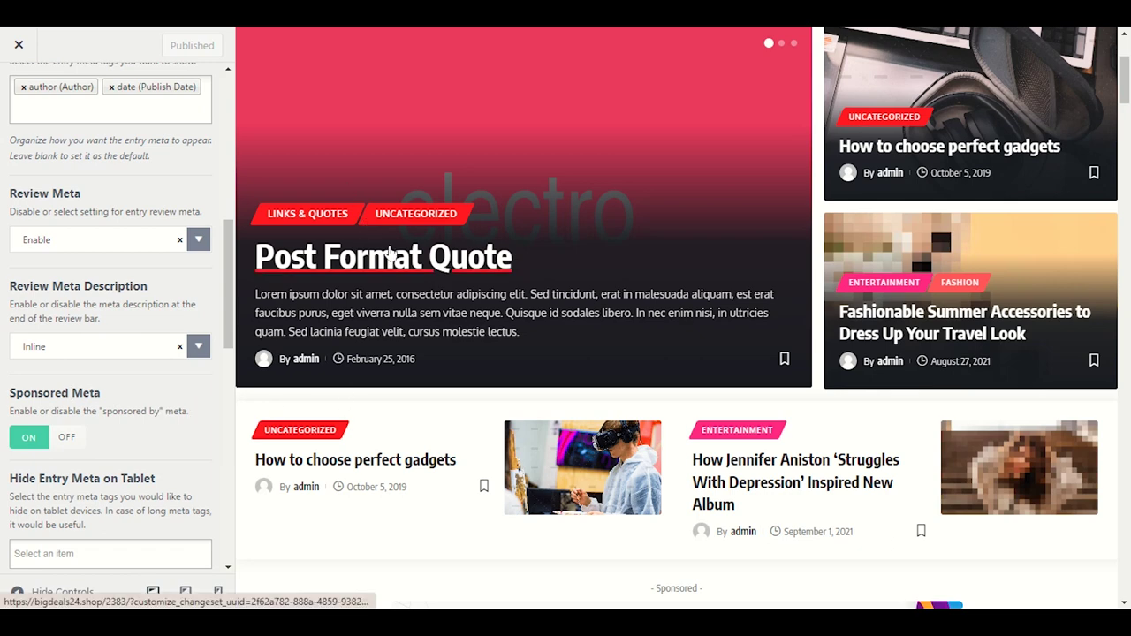
Examine the live article from the gallery down to the comment area and back up to the Contents box
{"action": "mouse_move", "coordinate": [850, 609]}
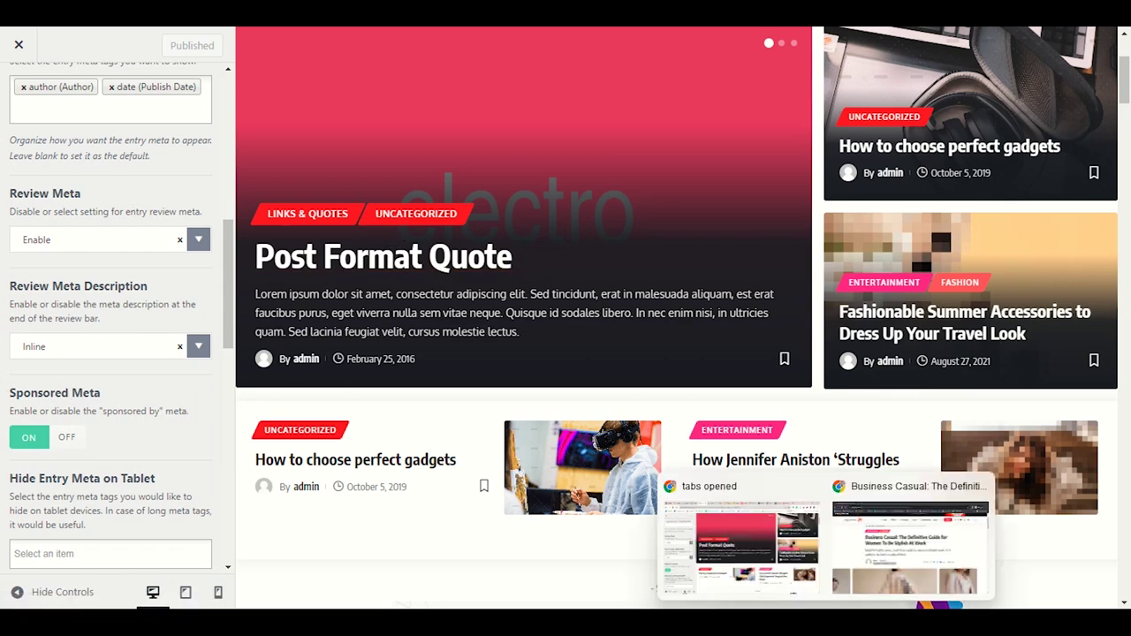
{"action": "left_click", "coordinate": [857, 587]}
{"action": "scroll", "coordinate": [548, 334], "scroll_direction": "down", "scroll_amount": 6}
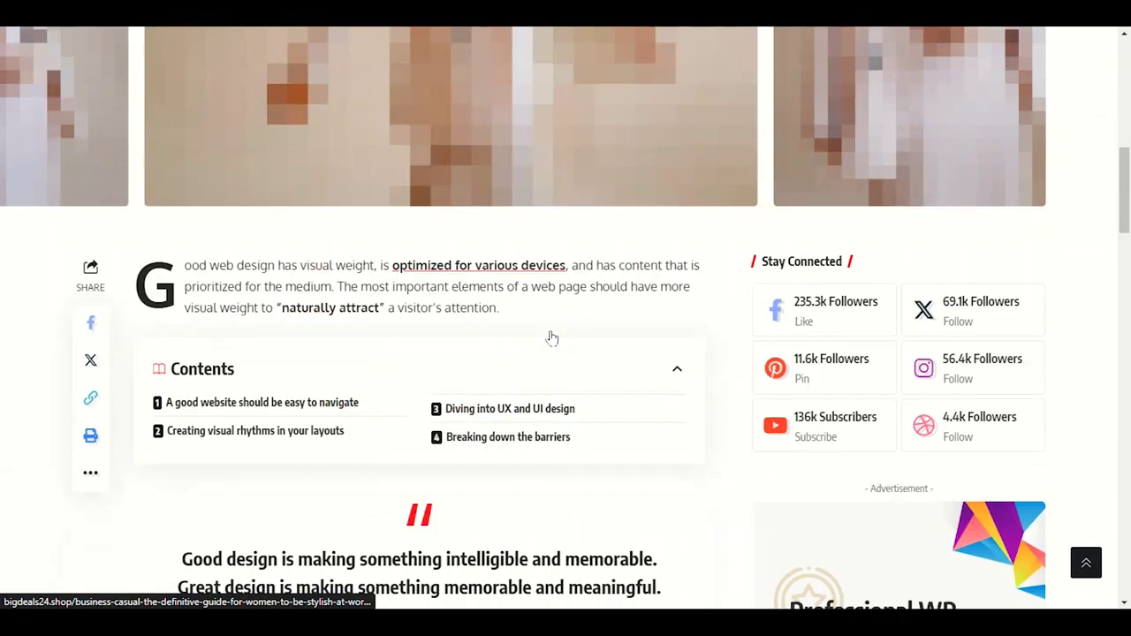
{"action": "scroll", "coordinate": [555, 341], "scroll_direction": "down", "scroll_amount": 7}
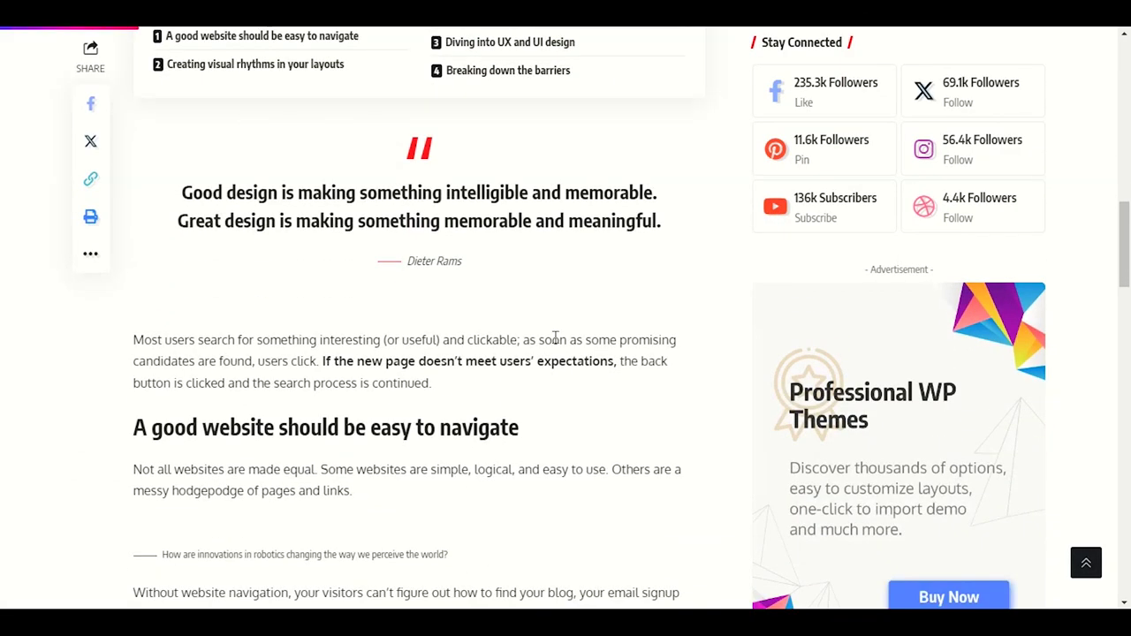
{"action": "scroll", "coordinate": [555, 348], "scroll_direction": "down", "scroll_amount": 8}
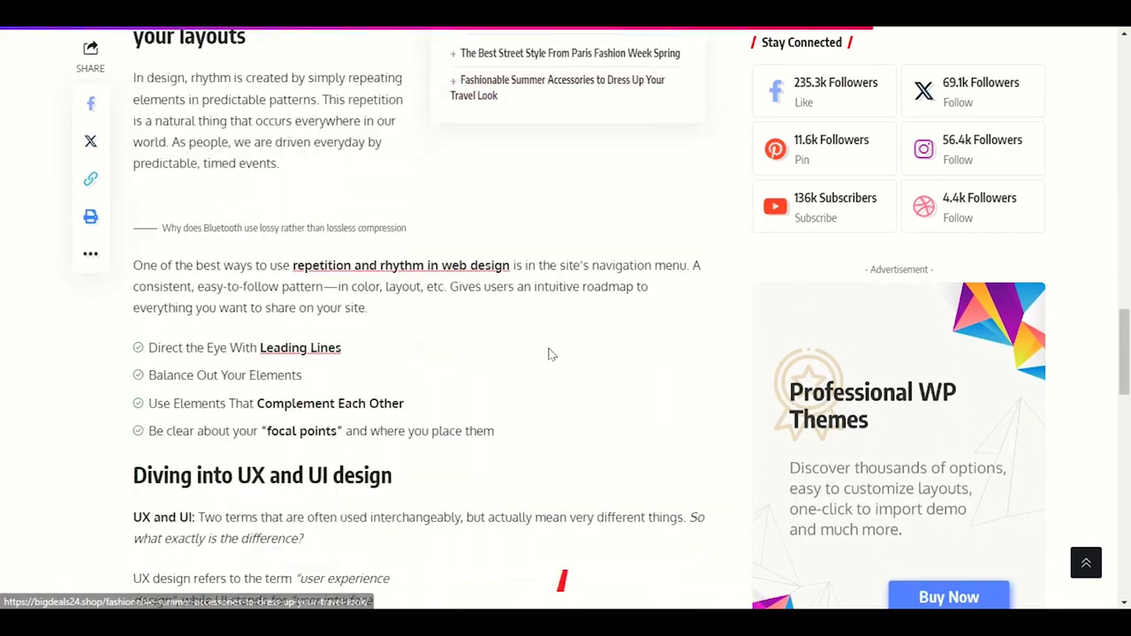
{"action": "scroll", "coordinate": [549, 353], "scroll_direction": "down", "scroll_amount": 9}
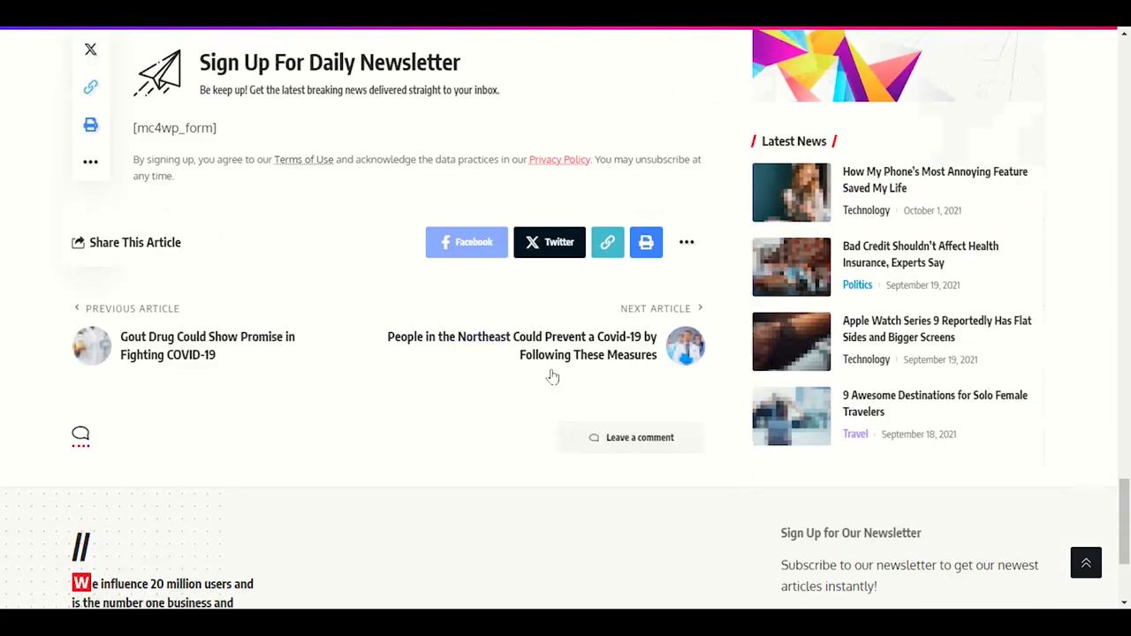
{"action": "scroll", "coordinate": [548, 378], "scroll_direction": "up", "scroll_amount": 4}
{"action": "scroll", "coordinate": [548, 378], "scroll_direction": "up", "scroll_amount": 15}
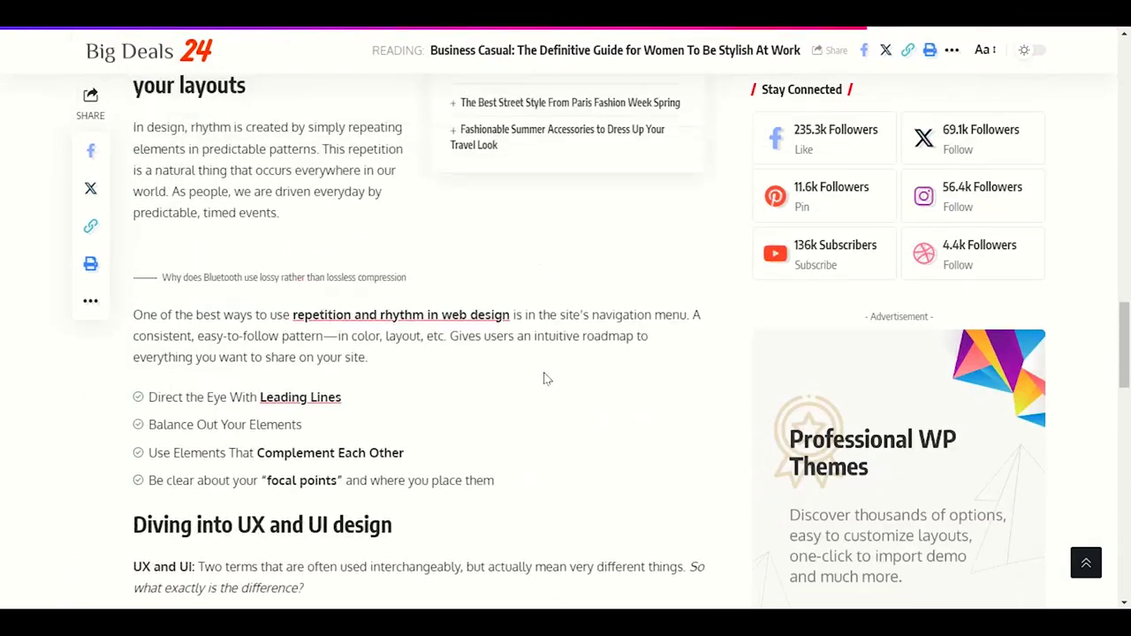
{"action": "scroll", "coordinate": [530, 371], "scroll_direction": "up", "scroll_amount": 5}
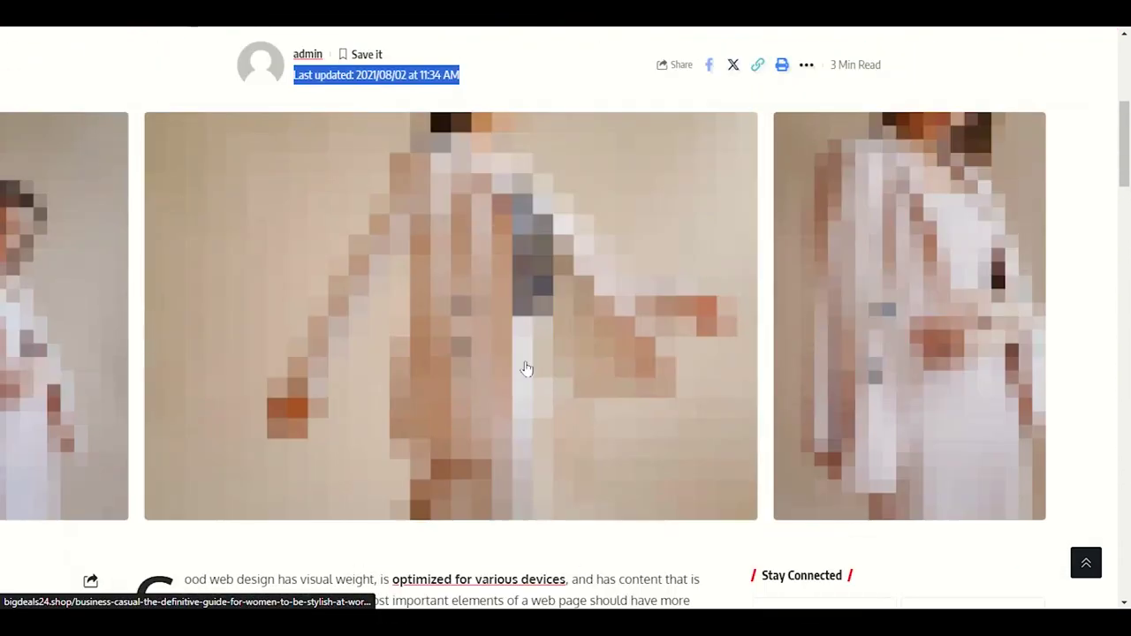
{"action": "left_click", "coordinate": [616, 334]}
{"action": "scroll", "coordinate": [607, 366], "scroll_direction": "down", "scroll_amount": 8}
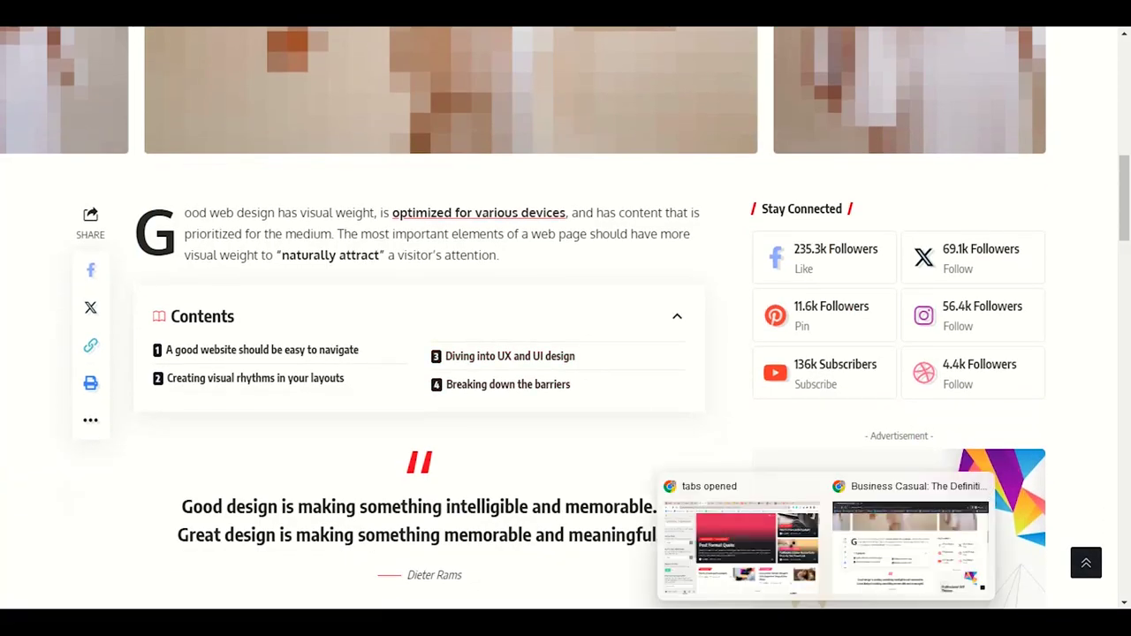
Return to the customizer and review the Classic layout options from Review Meta down to Bookmark Icon
{"action": "left_click", "coordinate": [707, 562]}
{"action": "scroll", "coordinate": [593, 284], "scroll_direction": "down", "scroll_amount": 4}
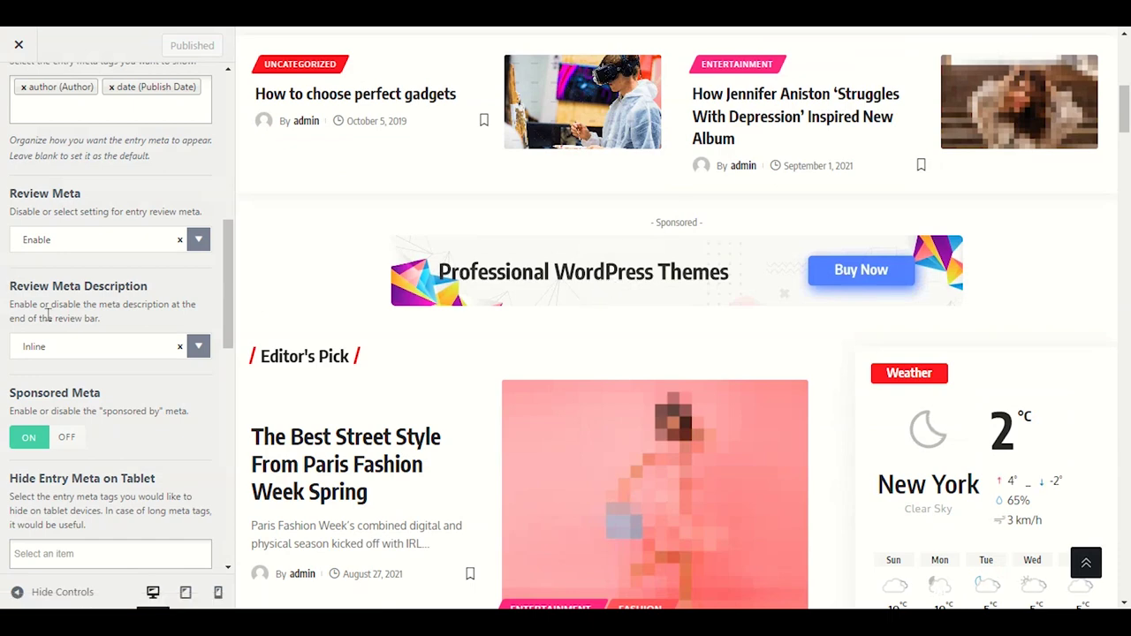
{"action": "scroll", "coordinate": [126, 345], "scroll_direction": "down", "scroll_amount": 3}
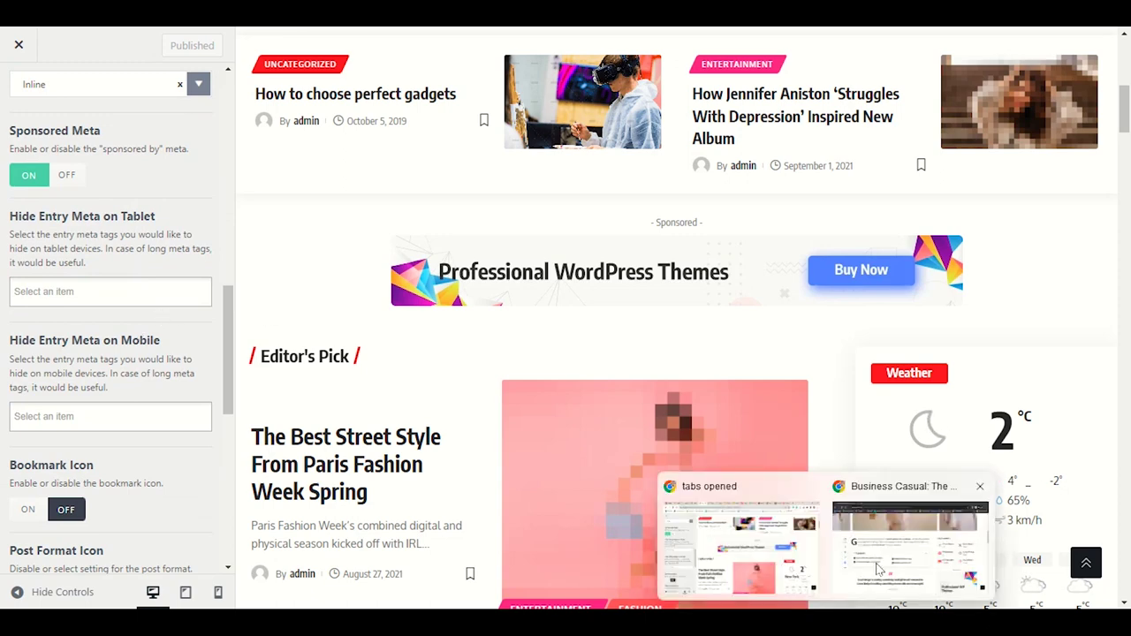
Switch to the live Business Casual article and examine it from the header meta down to the More Read box
{"action": "left_click", "coordinate": [654, 486]}
{"action": "scroll", "coordinate": [619, 406], "scroll_direction": "up", "scroll_amount": 8}
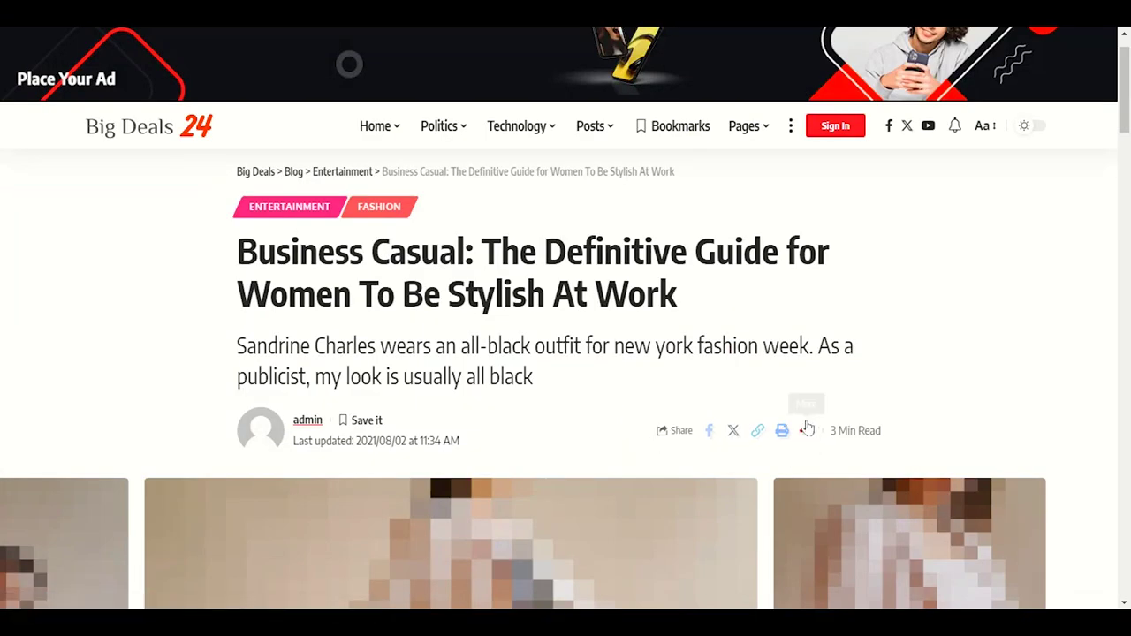
{"action": "scroll", "coordinate": [464, 451], "scroll_direction": "down", "scroll_amount": 8}
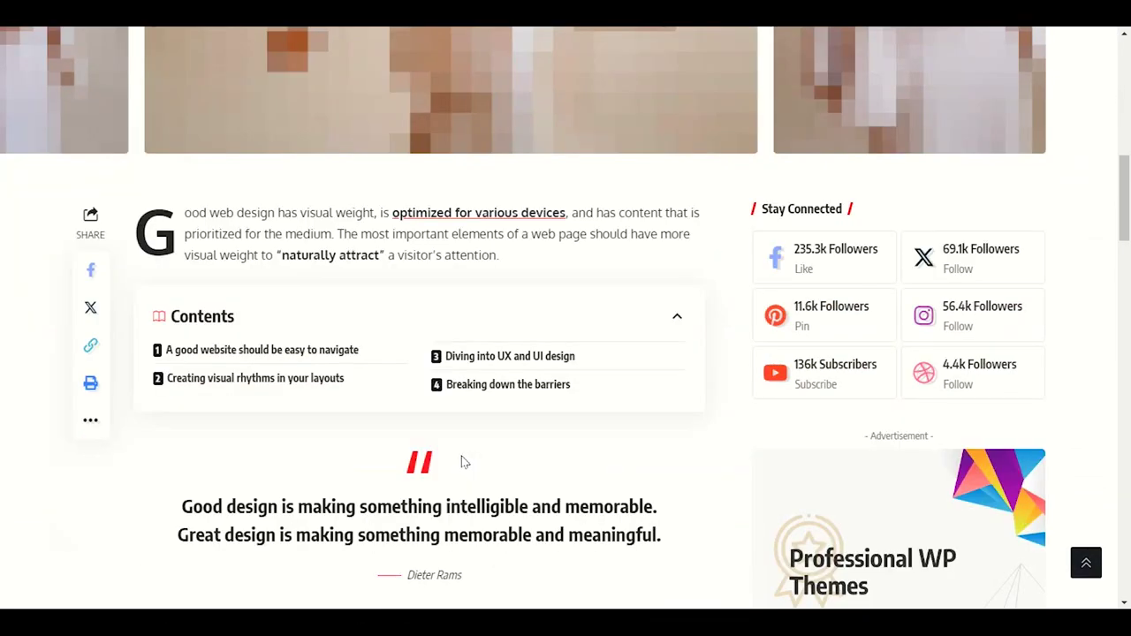
{"action": "scroll", "coordinate": [464, 462], "scroll_direction": "down", "scroll_amount": 1}
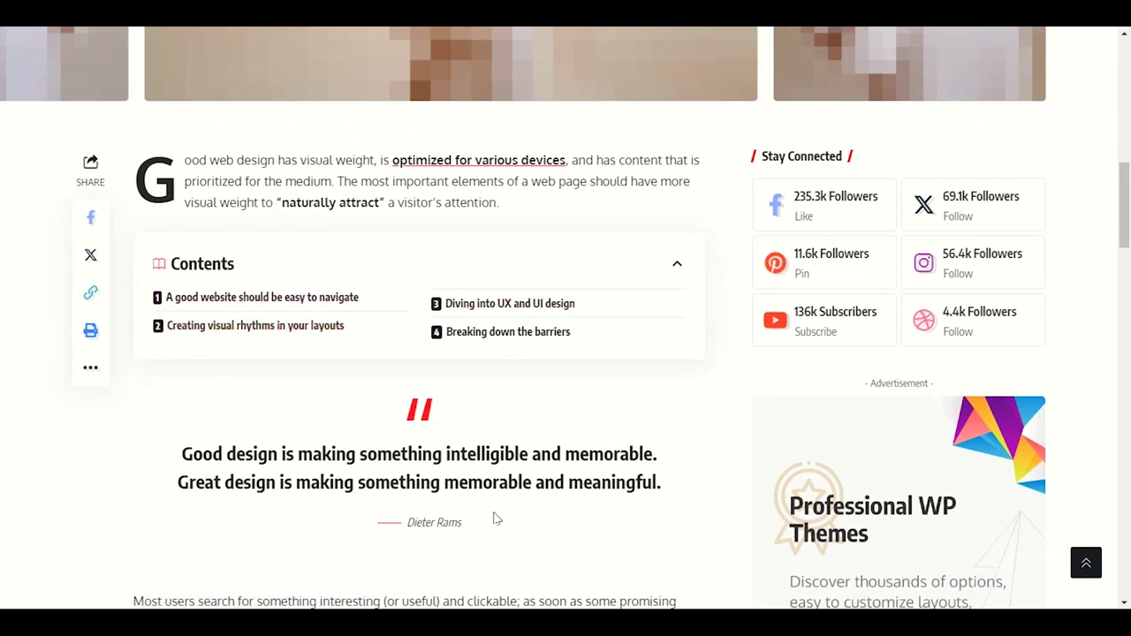
{"action": "scroll", "coordinate": [497, 518], "scroll_direction": "down", "scroll_amount": 4}
{"action": "scroll", "coordinate": [639, 430], "scroll_direction": "down", "scroll_amount": 3}
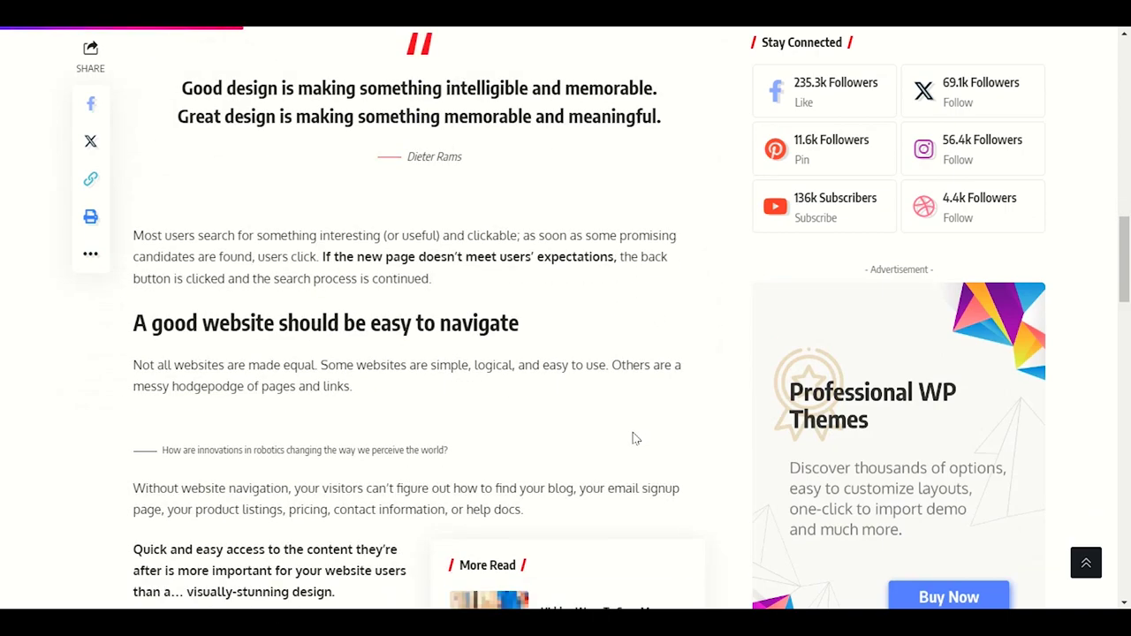
{"action": "scroll", "coordinate": [635, 438], "scroll_direction": "down", "scroll_amount": 5}
{"action": "scroll", "coordinate": [633, 439], "scroll_direction": "up", "scroll_amount": 14}
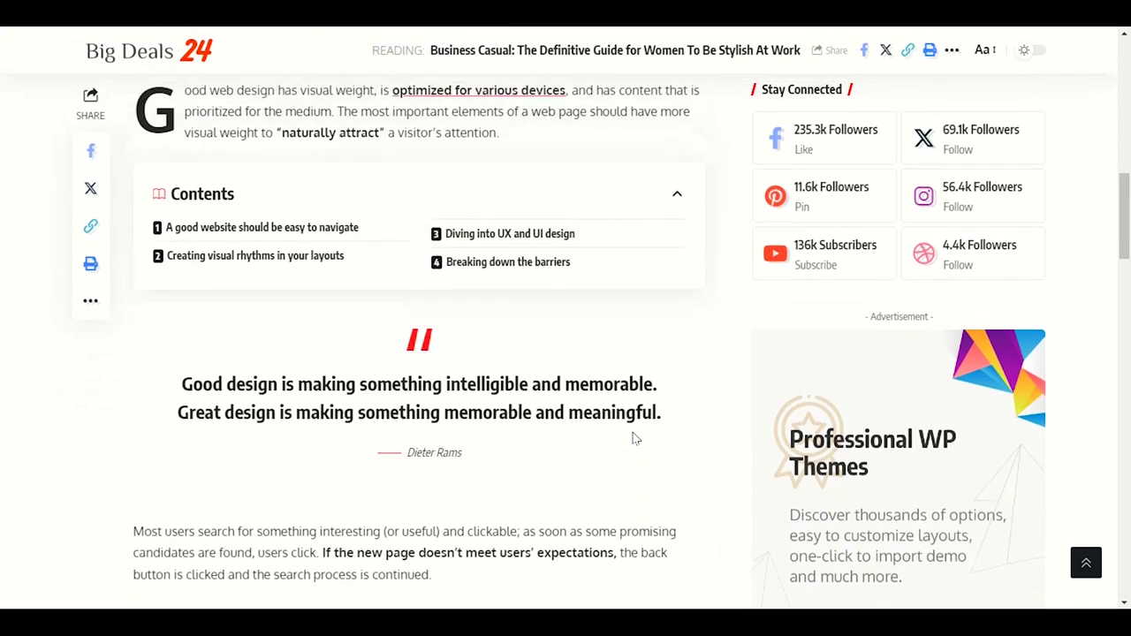
{"action": "scroll", "coordinate": [637, 447], "scroll_direction": "down", "scroll_amount": 15}
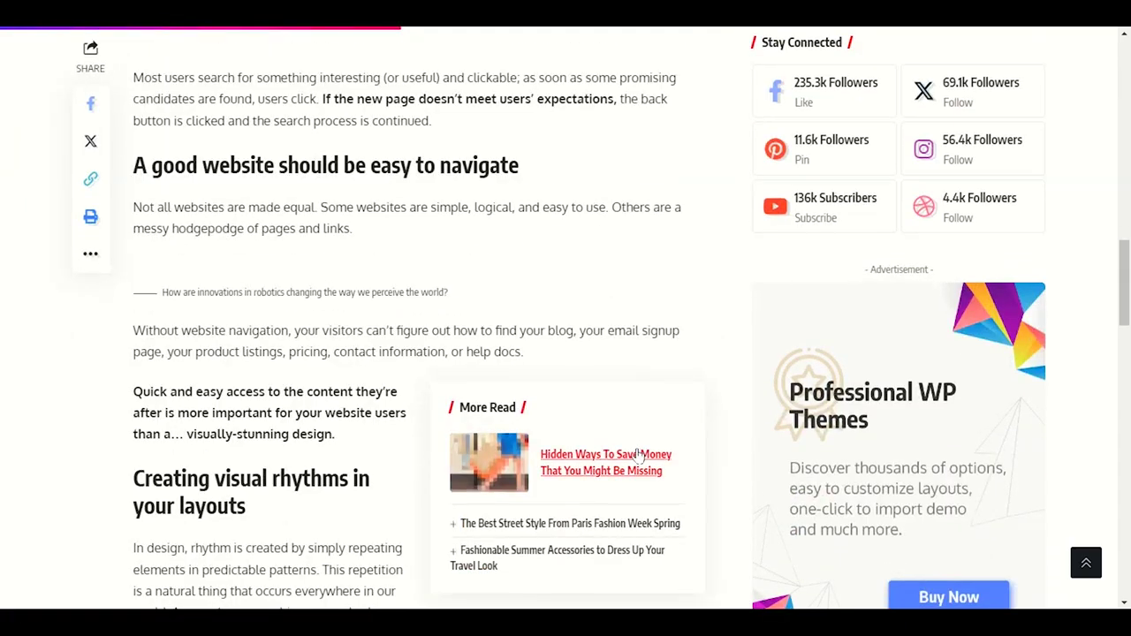
Examine the rest of the article down to the footer and go back up to the Contents box
{"action": "scroll", "coordinate": [640, 455], "scroll_direction": "down", "scroll_amount": 3}
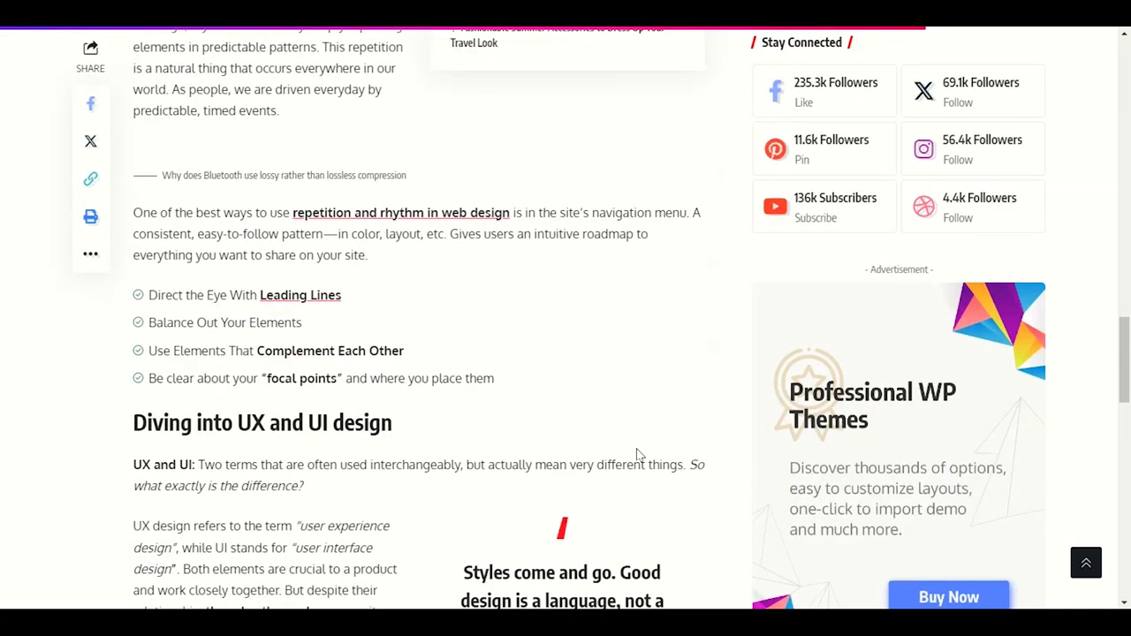
{"action": "scroll", "coordinate": [638, 454], "scroll_direction": "down", "scroll_amount": 7}
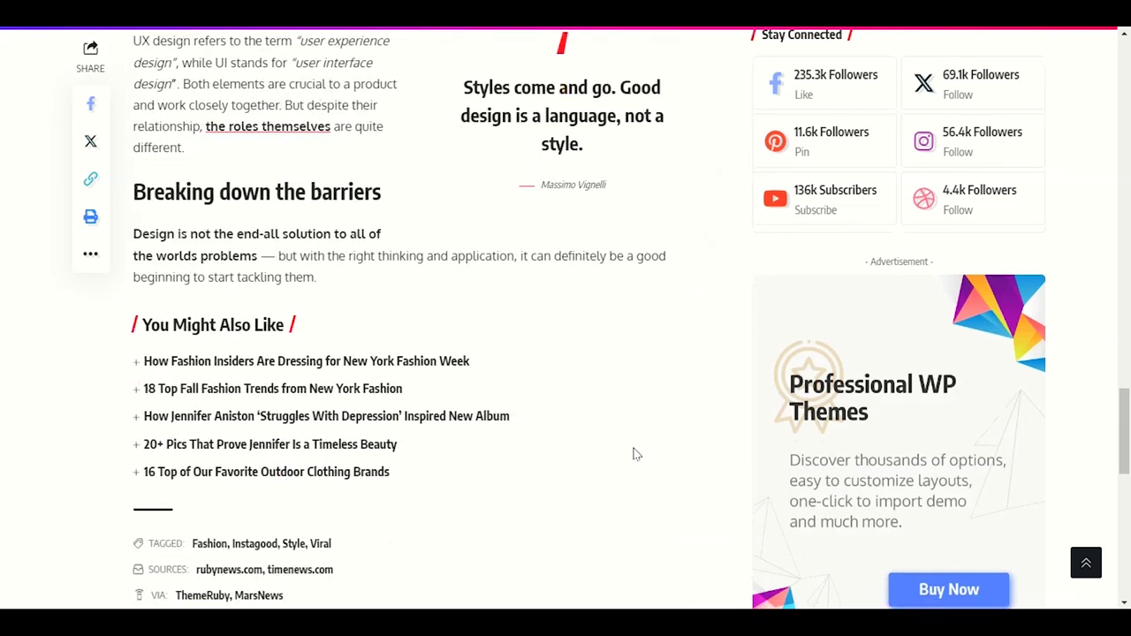
{"action": "scroll", "coordinate": [636, 451], "scroll_direction": "down", "scroll_amount": 2}
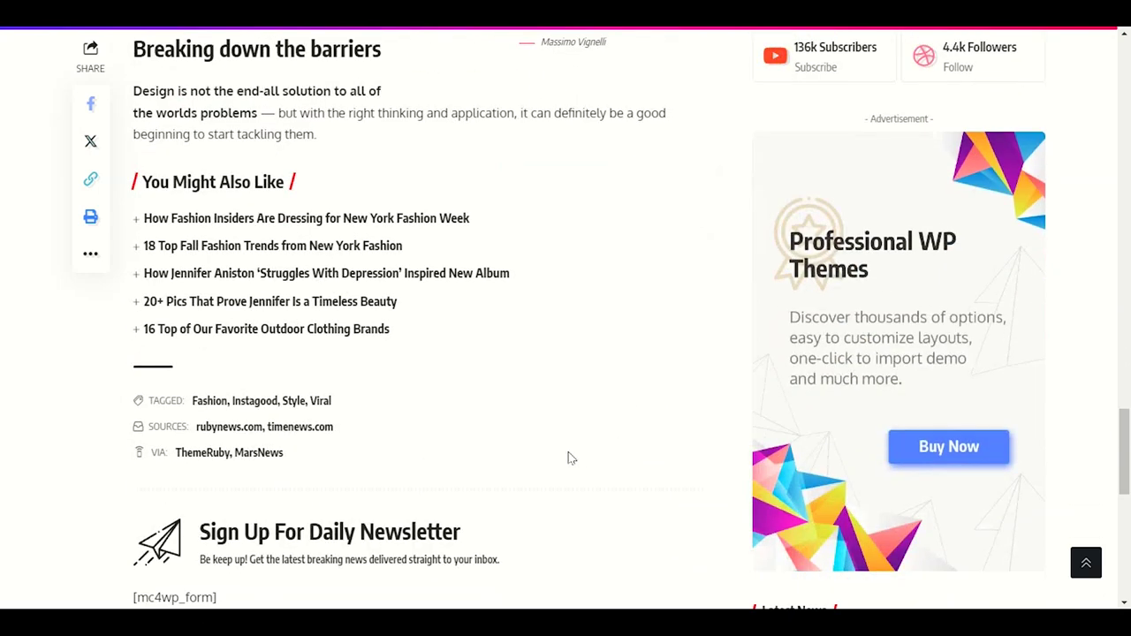
{"action": "scroll", "coordinate": [571, 458], "scroll_direction": "down", "scroll_amount": 1}
{"action": "scroll", "coordinate": [567, 461], "scroll_direction": "down", "scroll_amount": 5}
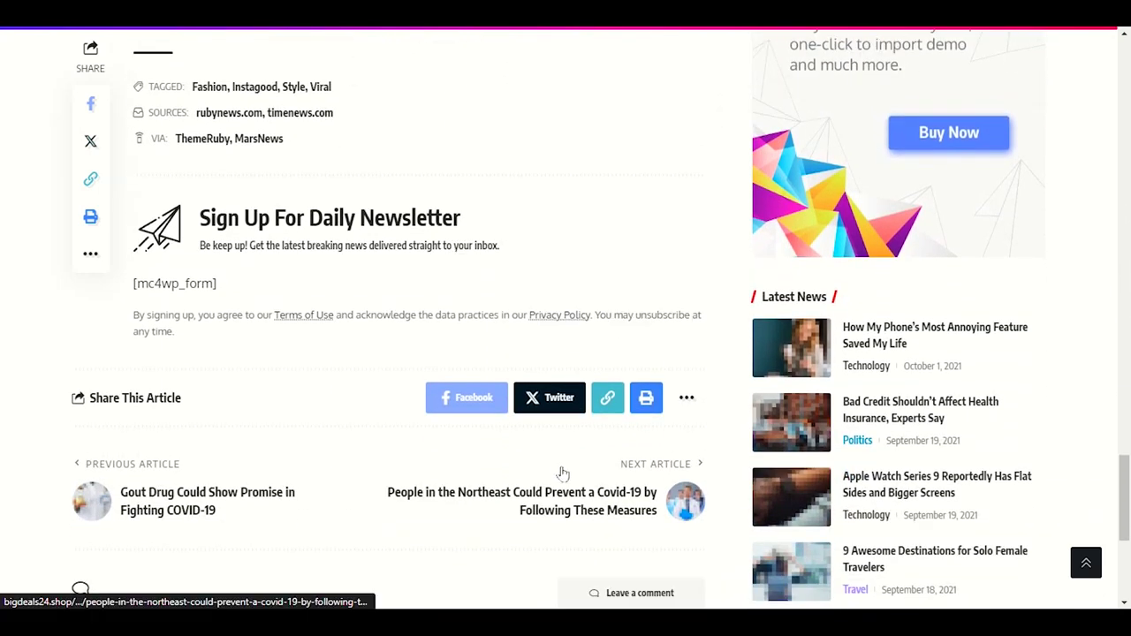
{"action": "scroll", "coordinate": [564, 485], "scroll_direction": "down", "scroll_amount": 1}
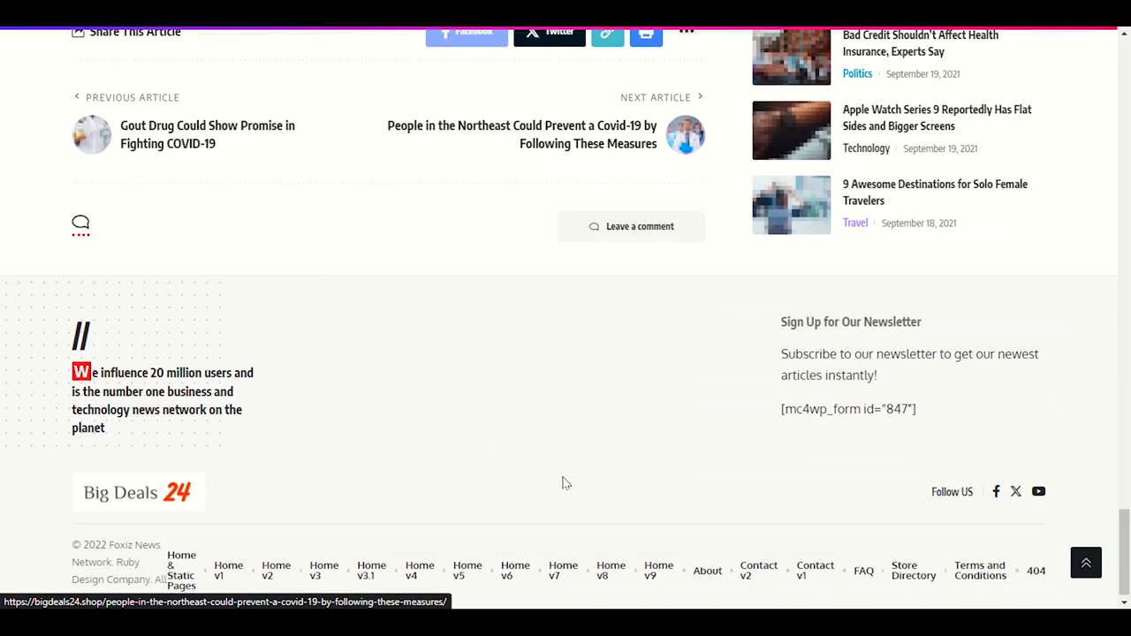
{"action": "scroll", "coordinate": [566, 484], "scroll_direction": "up", "scroll_amount": 15}
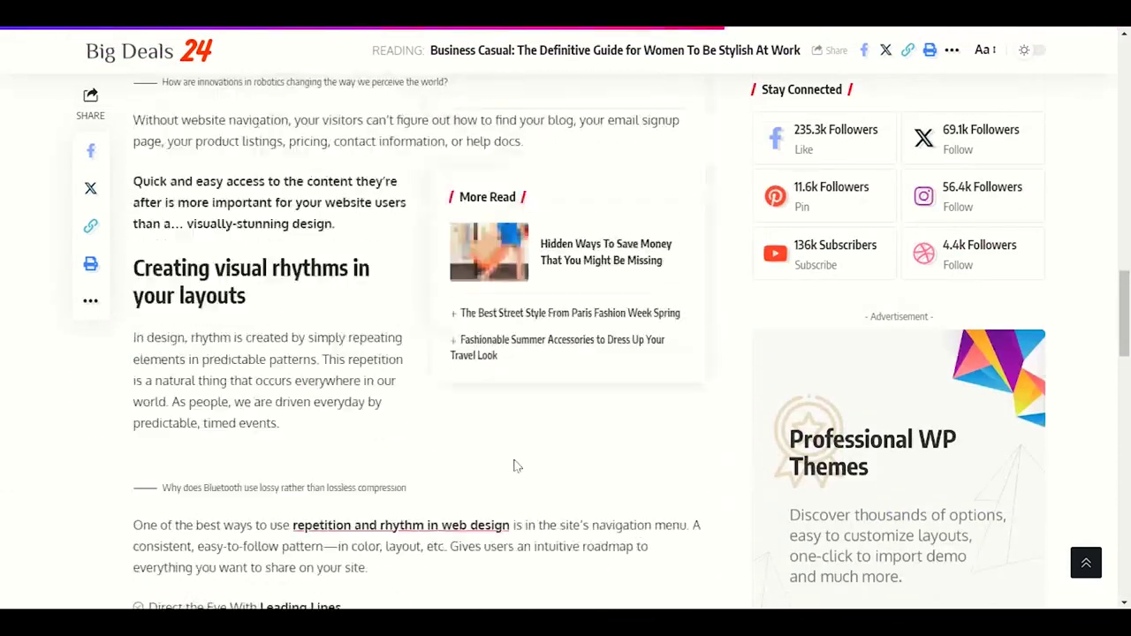
{"action": "scroll", "coordinate": [517, 465], "scroll_direction": "up", "scroll_amount": 8}
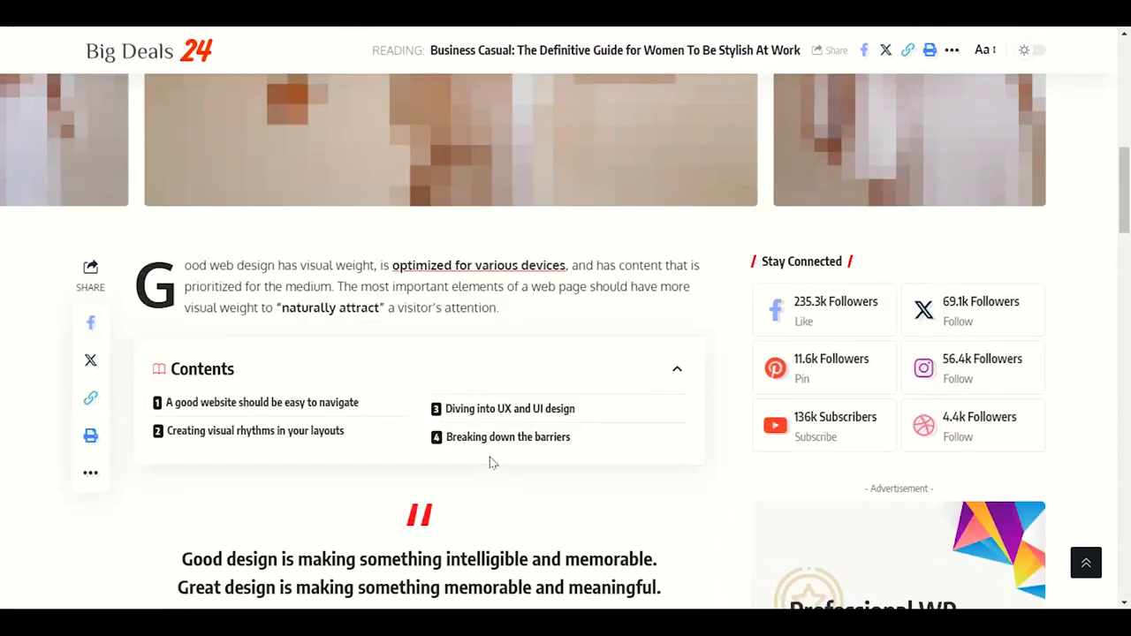
{"action": "scroll", "coordinate": [336, 445], "scroll_direction": "down", "scroll_amount": 2}
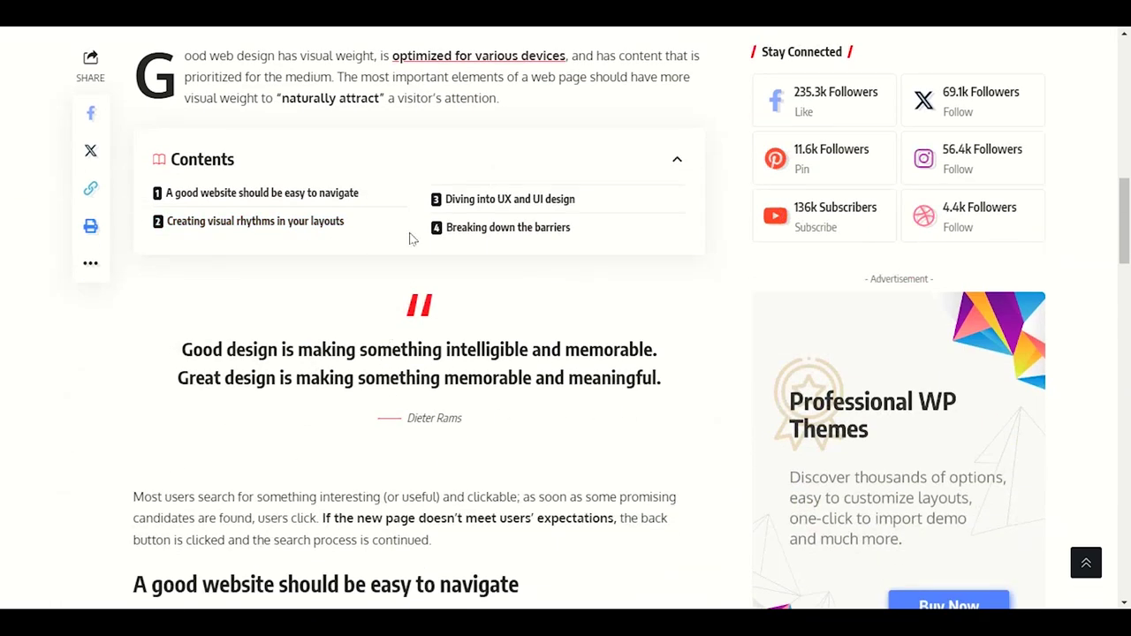
{"action": "scroll", "coordinate": [477, 257], "scroll_direction": "up", "scroll_amount": 3}
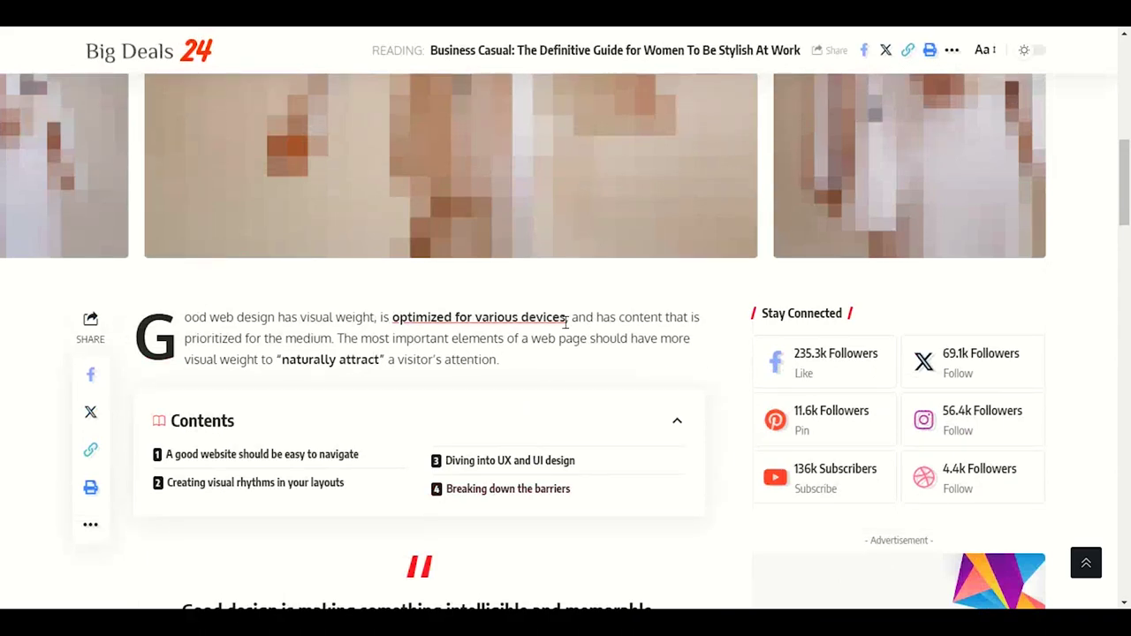
Review the Classic layout's options from Bookmark Icon to Excerpt - Source in the customizer and look at the live article's gallery again
{"action": "mouse_move", "coordinate": [826, 623]}
{"action": "left_click", "coordinate": [792, 583]}
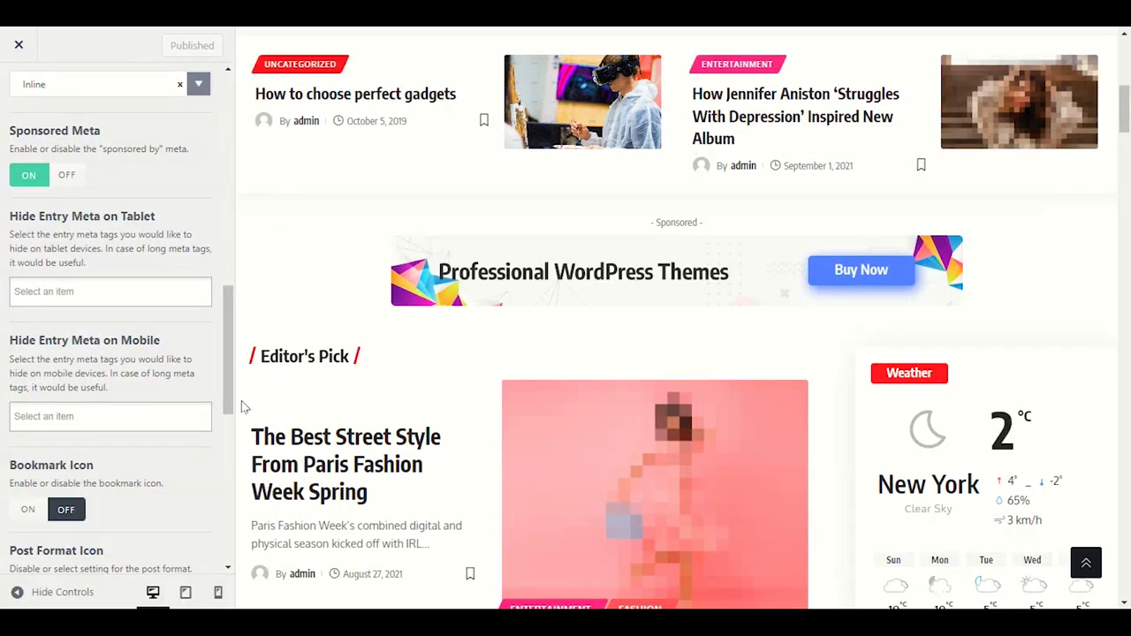
{"action": "scroll", "coordinate": [101, 356], "scroll_direction": "down", "scroll_amount": 3}
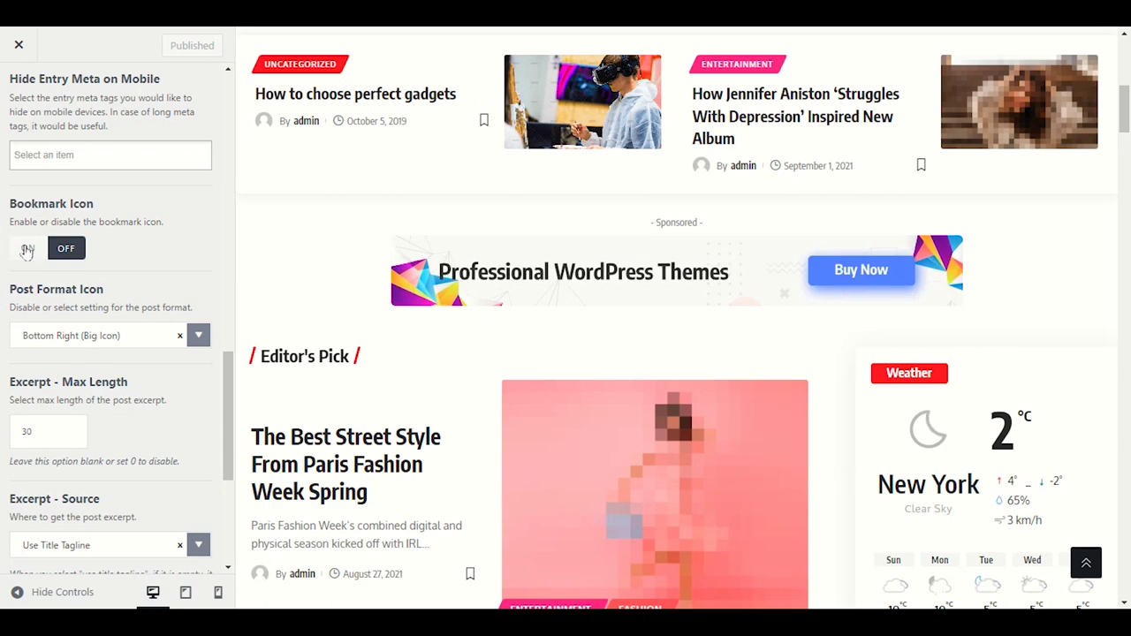
{"action": "scroll", "coordinate": [169, 248], "scroll_direction": "down", "scroll_amount": 2}
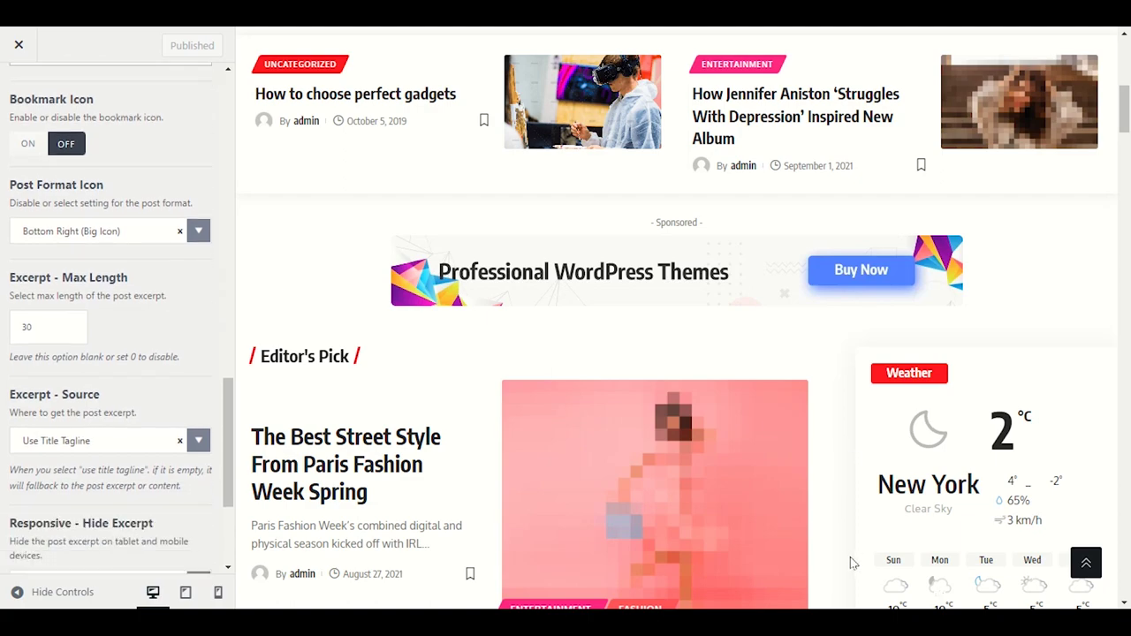
{"action": "mouse_move", "coordinate": [828, 630]}
{"action": "left_click", "coordinate": [911, 540]}
{"action": "scroll", "coordinate": [462, 409], "scroll_direction": "up", "scroll_amount": 5}
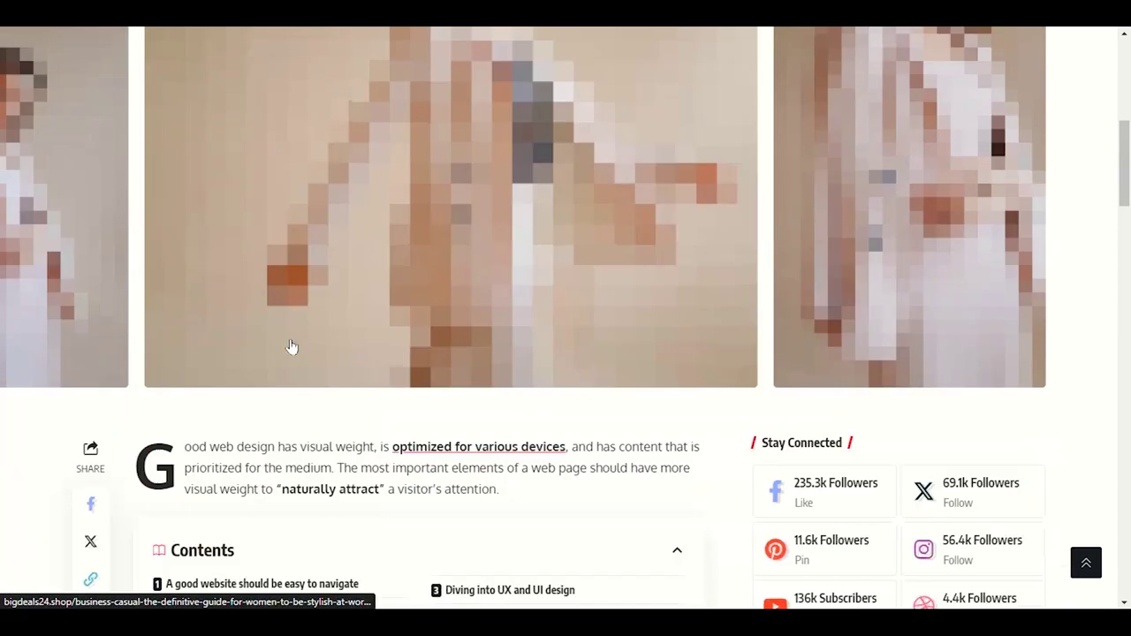
{"action": "scroll", "coordinate": [743, 230], "scroll_direction": "up", "scroll_amount": 2}
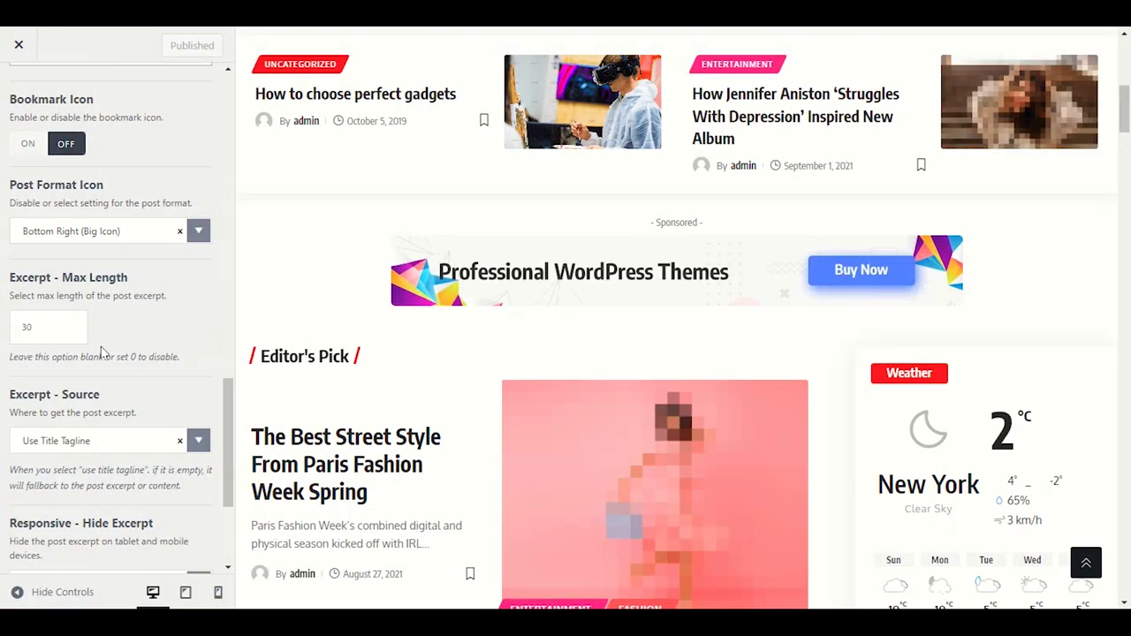
Check the remaining Classic layout options down to Centering Content and return to the start of its settings
{"action": "scroll", "coordinate": [148, 463], "scroll_direction": "down", "scroll_amount": 5}
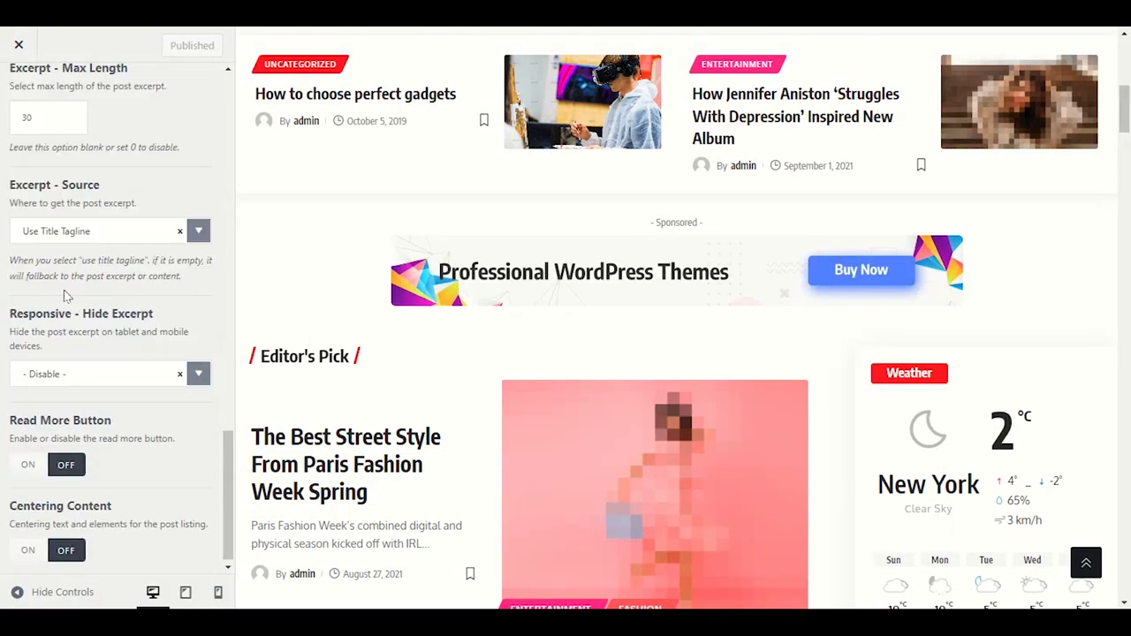
{"action": "scroll", "coordinate": [70, 353], "scroll_direction": "down", "scroll_amount": 1}
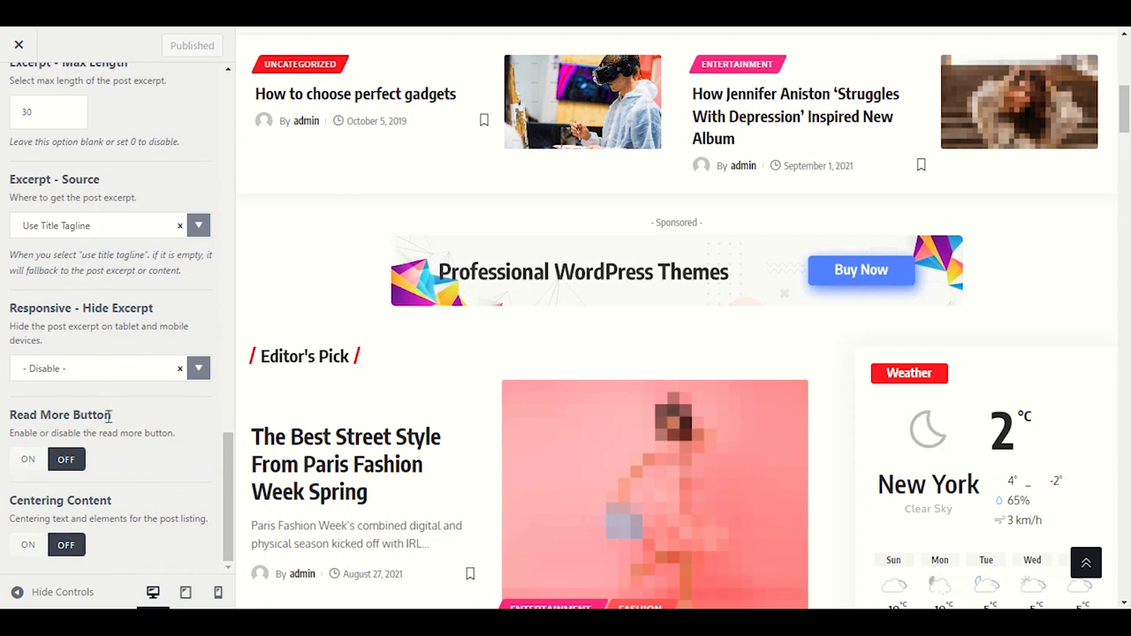
{"action": "scroll", "coordinate": [92, 477], "scroll_direction": "up", "scroll_amount": 10}
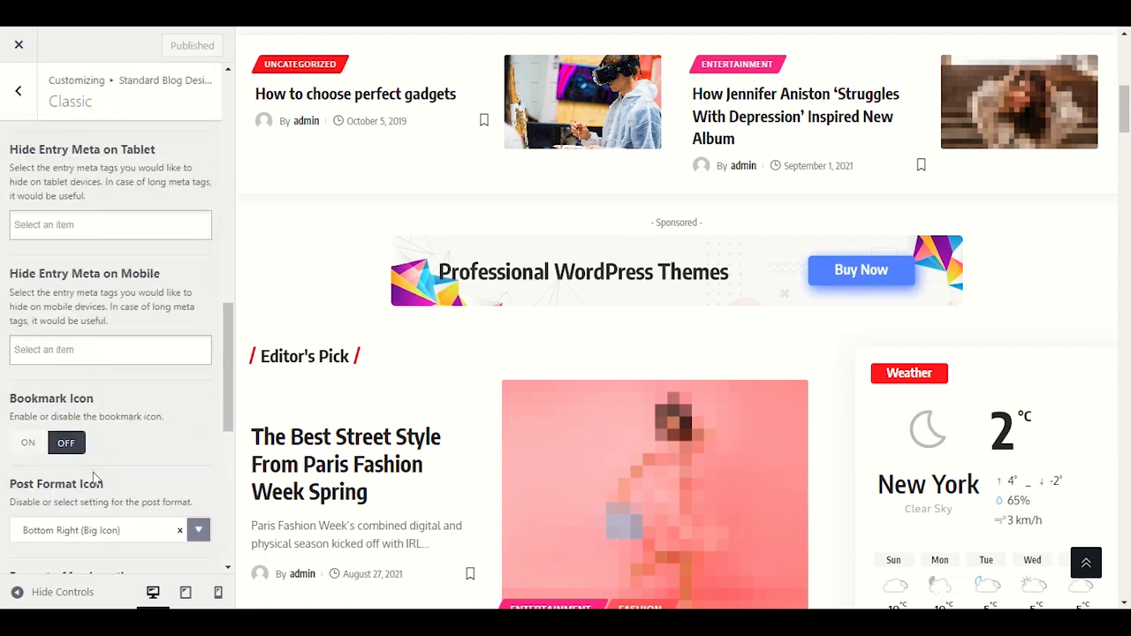
{"action": "scroll", "coordinate": [92, 469], "scroll_direction": "up", "scroll_amount": 5}
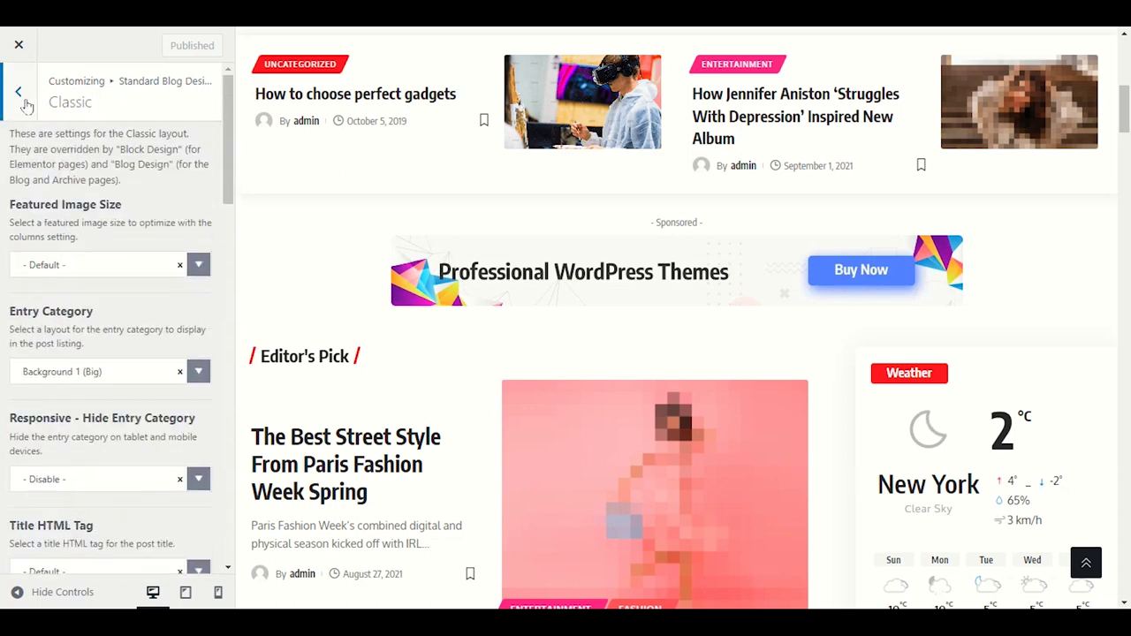
Open the Grid 1 settings under Standard Blog Design and examine the homepage preview from the header to Editor's Pick
{"action": "left_click", "coordinate": [20, 97]}
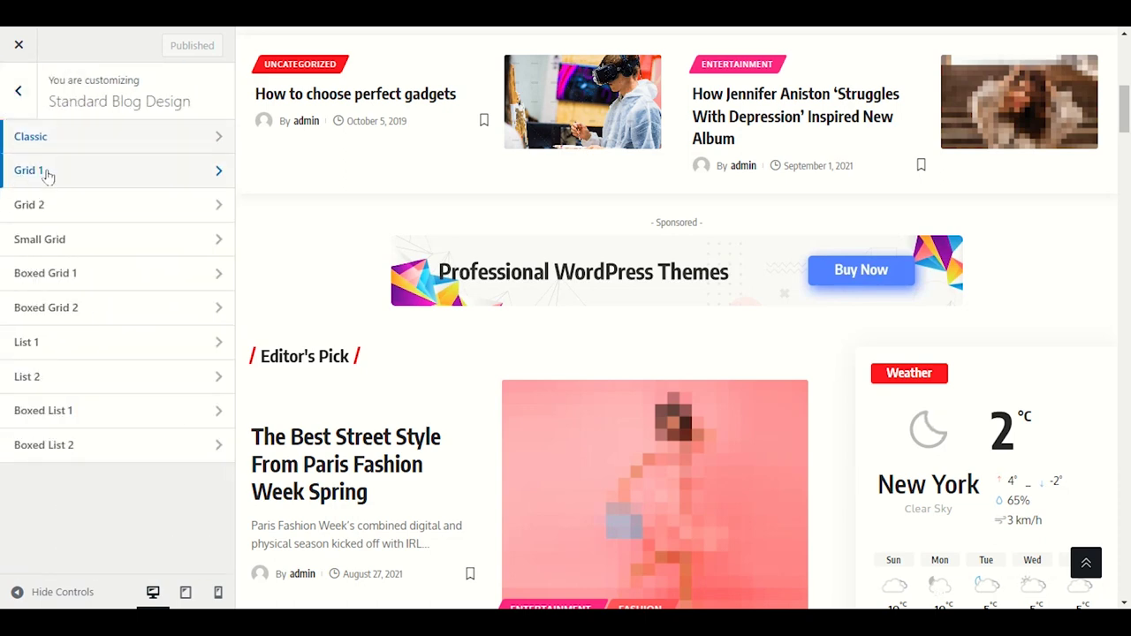
{"action": "key", "text": "Return"}
{"action": "scroll", "coordinate": [386, 395], "scroll_direction": "up", "scroll_amount": 10}
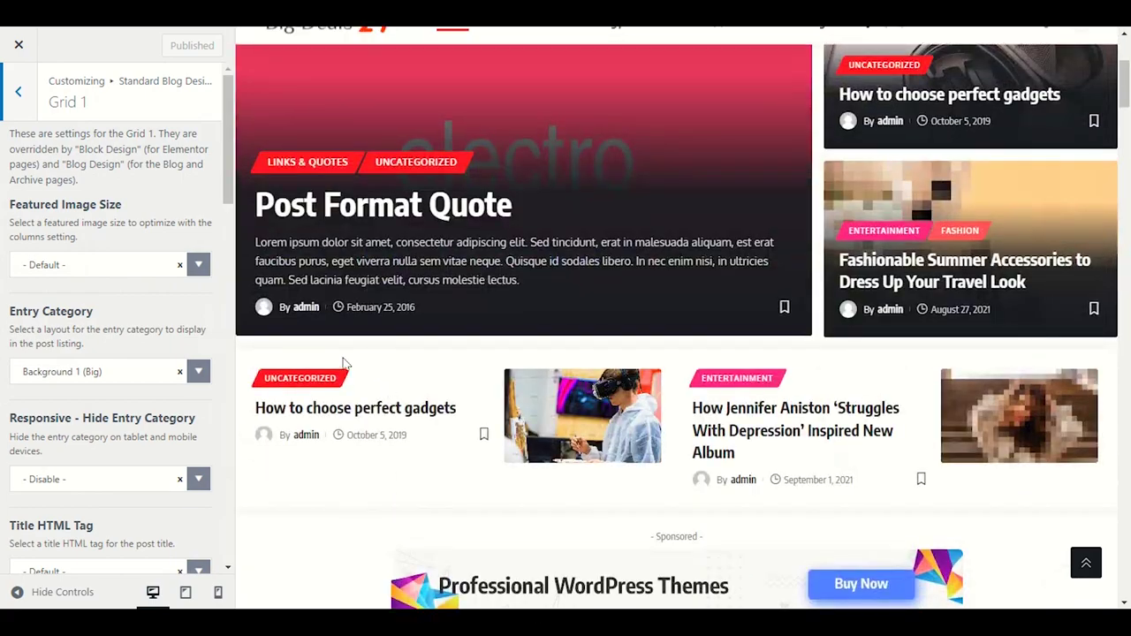
{"action": "scroll", "coordinate": [344, 358], "scroll_direction": "down", "scroll_amount": 3}
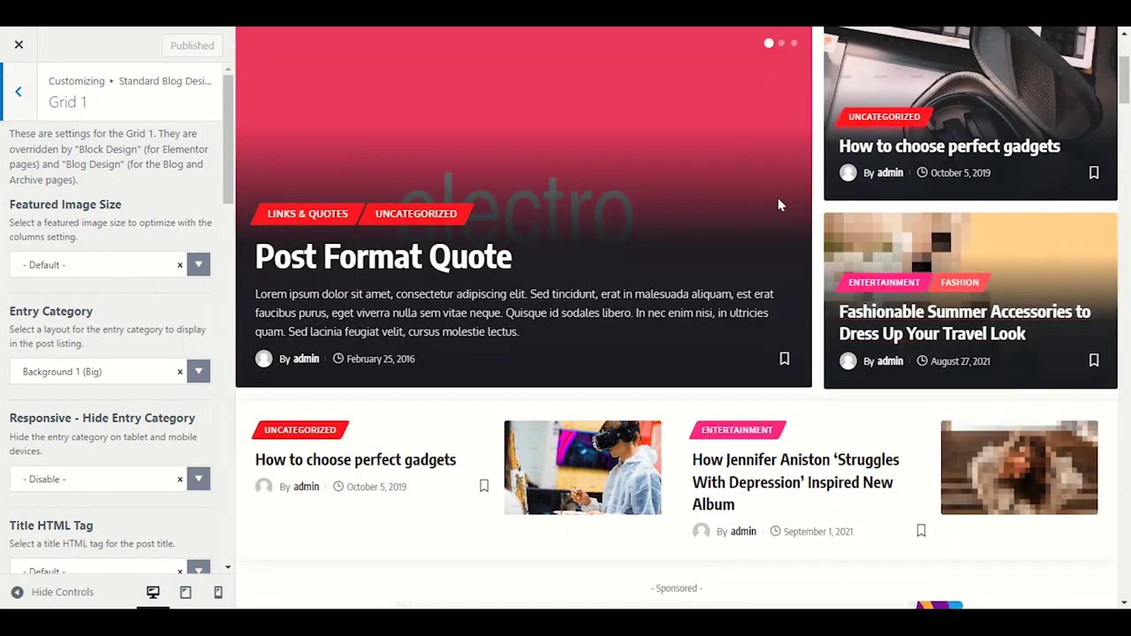
{"action": "scroll", "coordinate": [670, 188], "scroll_direction": "down", "scroll_amount": 8}
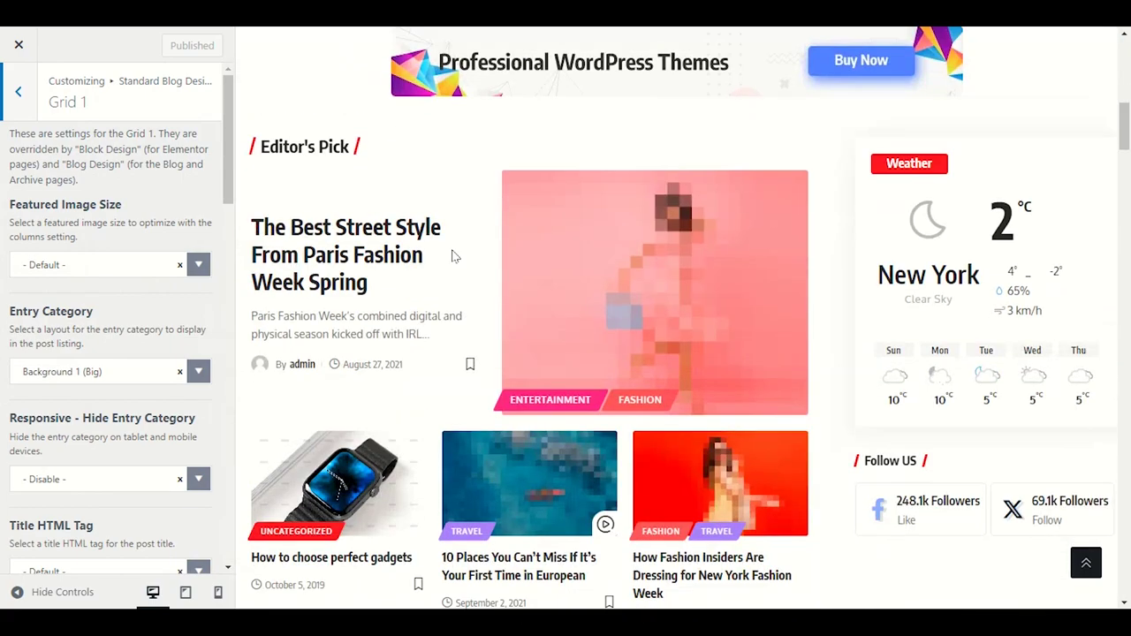
{"action": "scroll", "coordinate": [500, 364], "scroll_direction": "up", "scroll_amount": 10}
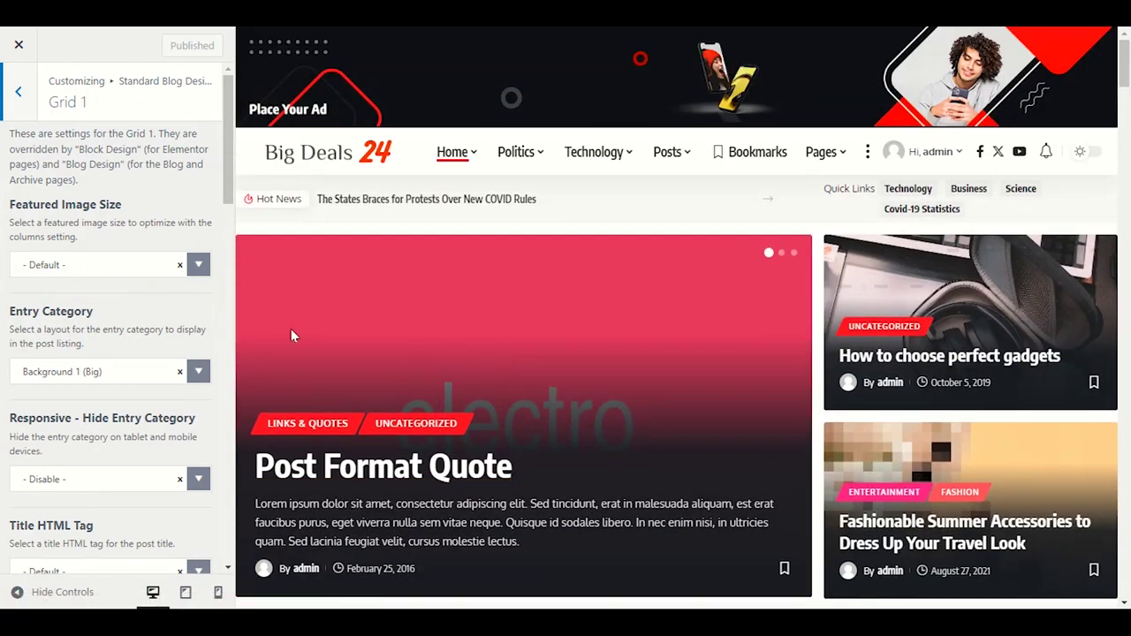
View the Featured Image Size choices for Grid 1 and review its options through Entry Meta Tags and Review Meta
{"action": "left_click", "coordinate": [93, 274]}
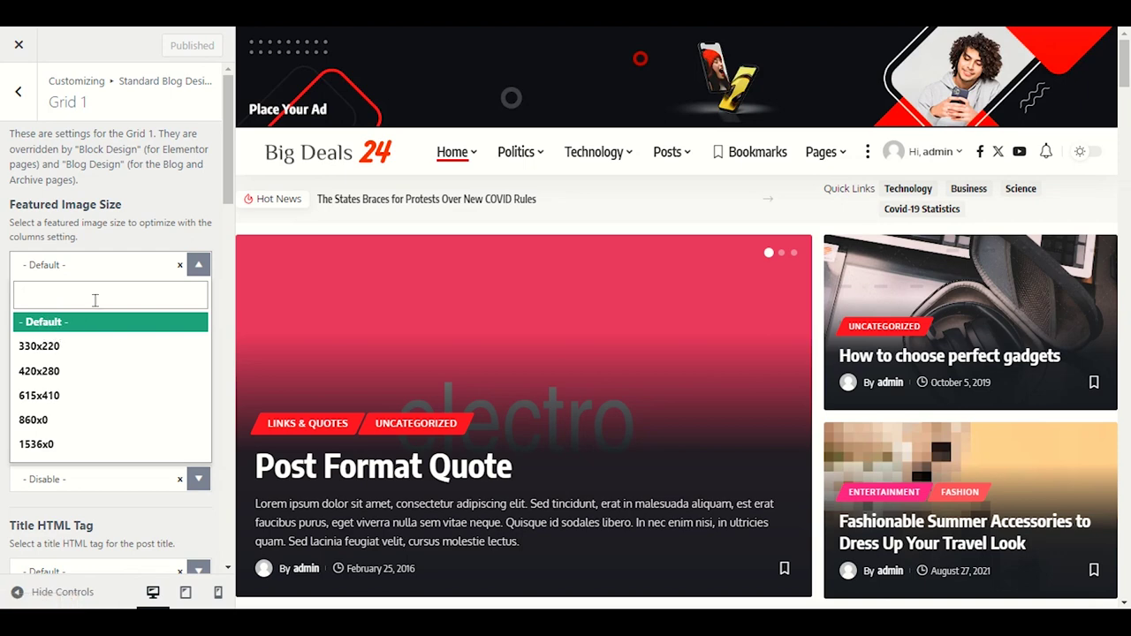
{"action": "left_click", "coordinate": [191, 270]}
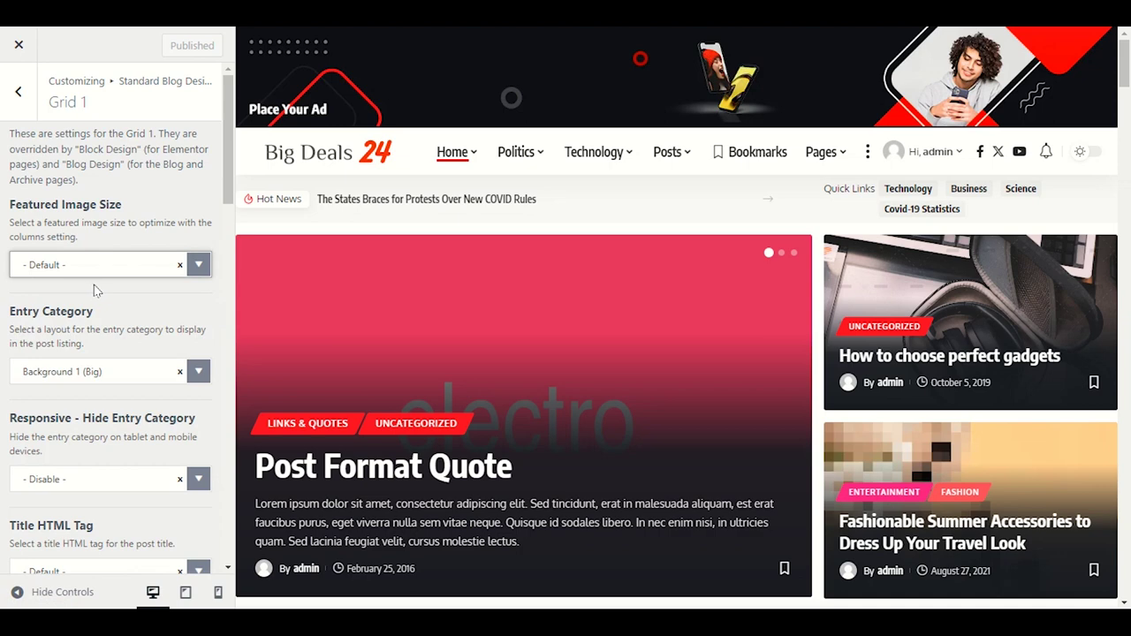
{"action": "scroll", "coordinate": [95, 290], "scroll_direction": "down", "scroll_amount": 1}
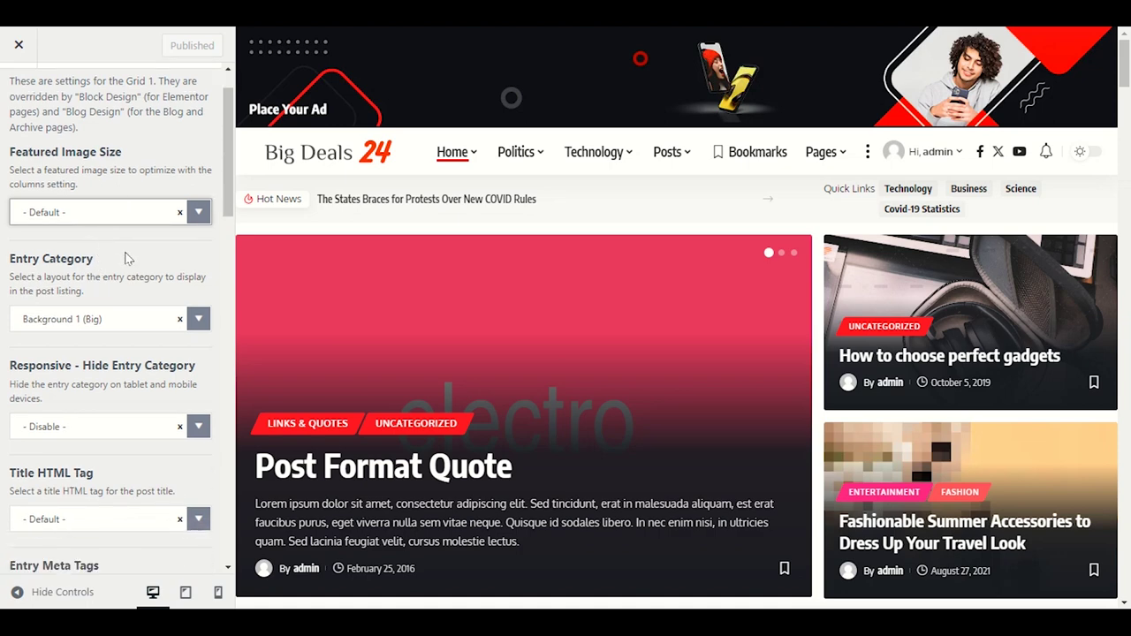
{"action": "scroll", "coordinate": [126, 258], "scroll_direction": "down", "scroll_amount": 3}
{"action": "scroll", "coordinate": [114, 265], "scroll_direction": "down", "scroll_amount": 1}
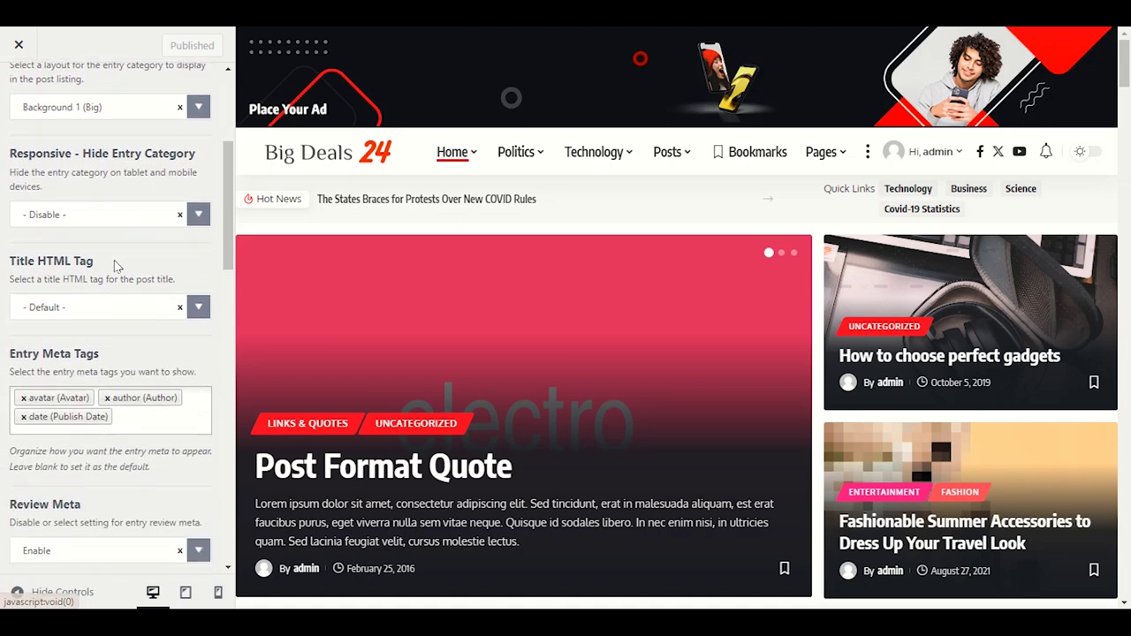
{"action": "scroll", "coordinate": [114, 265], "scroll_direction": "down", "scroll_amount": 3}
{"action": "scroll", "coordinate": [113, 267], "scroll_direction": "up", "scroll_amount": 6}
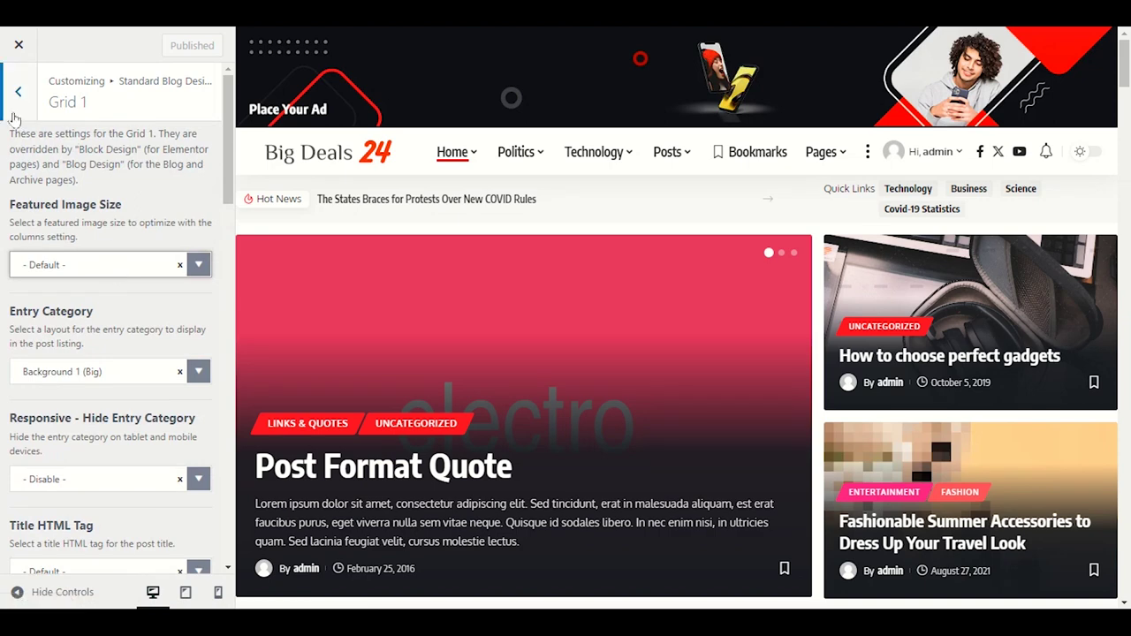
{"action": "scroll", "coordinate": [151, 294], "scroll_direction": "down", "scroll_amount": 5}
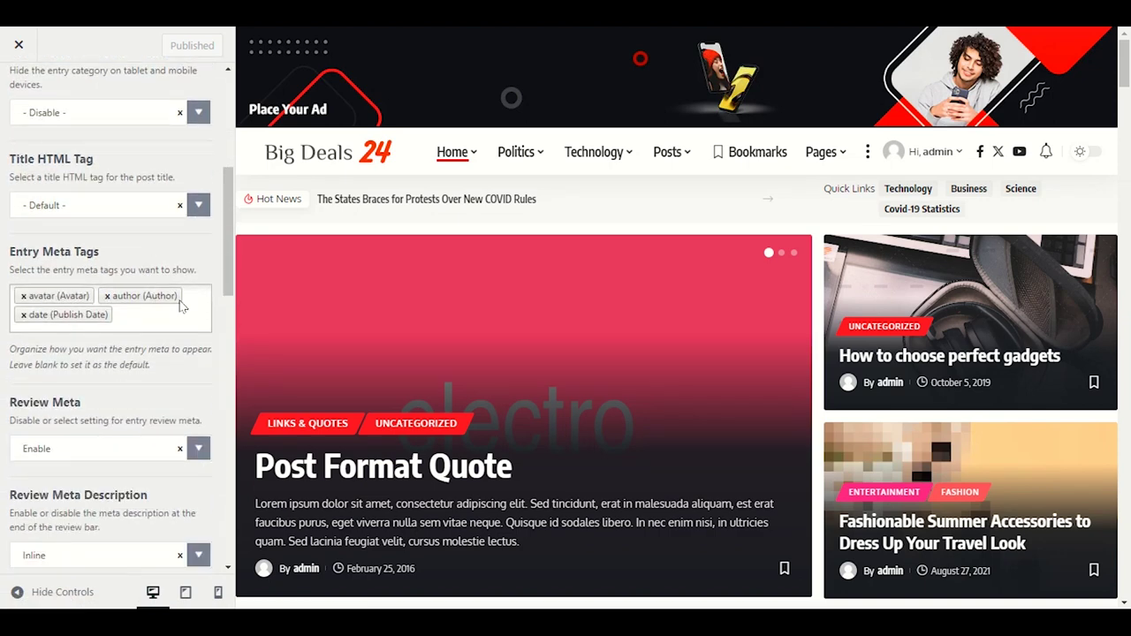
Examine the post meta details in the homepage preview and on the live homepage's featured posts
{"action": "scroll", "coordinate": [380, 372], "scroll_direction": "down", "scroll_amount": 2}
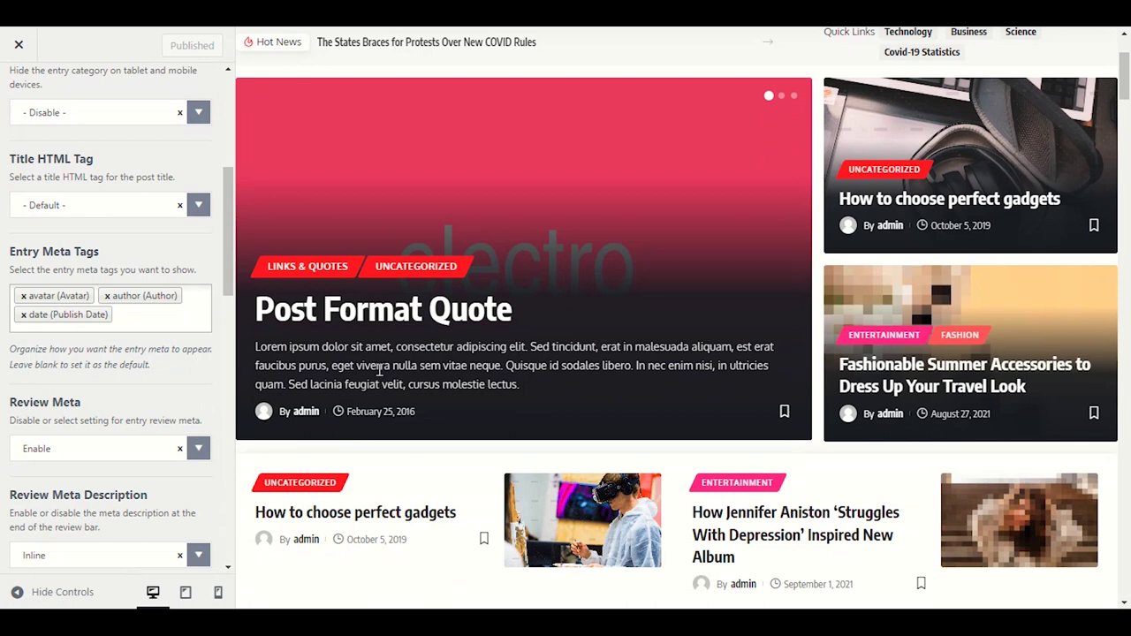
{"action": "scroll", "coordinate": [517, 317], "scroll_direction": "up", "scroll_amount": 3}
{"action": "scroll", "coordinate": [582, 278], "scroll_direction": "down", "scroll_amount": 2}
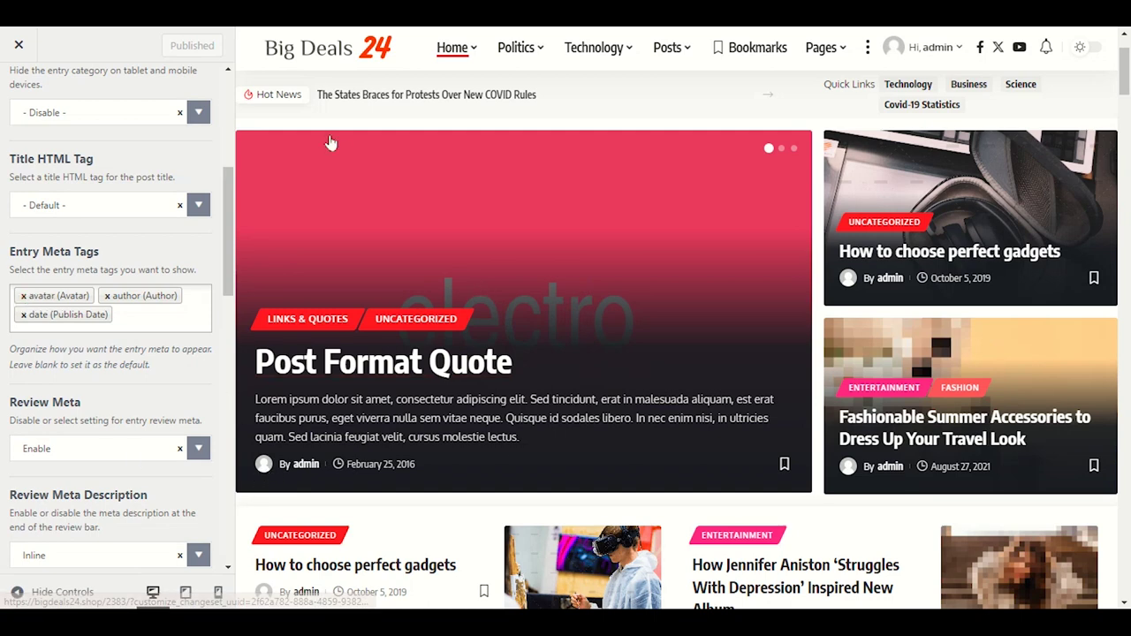
{"action": "mouse_move", "coordinate": [829, 626]}
{"action": "left_click", "coordinate": [910, 544]}
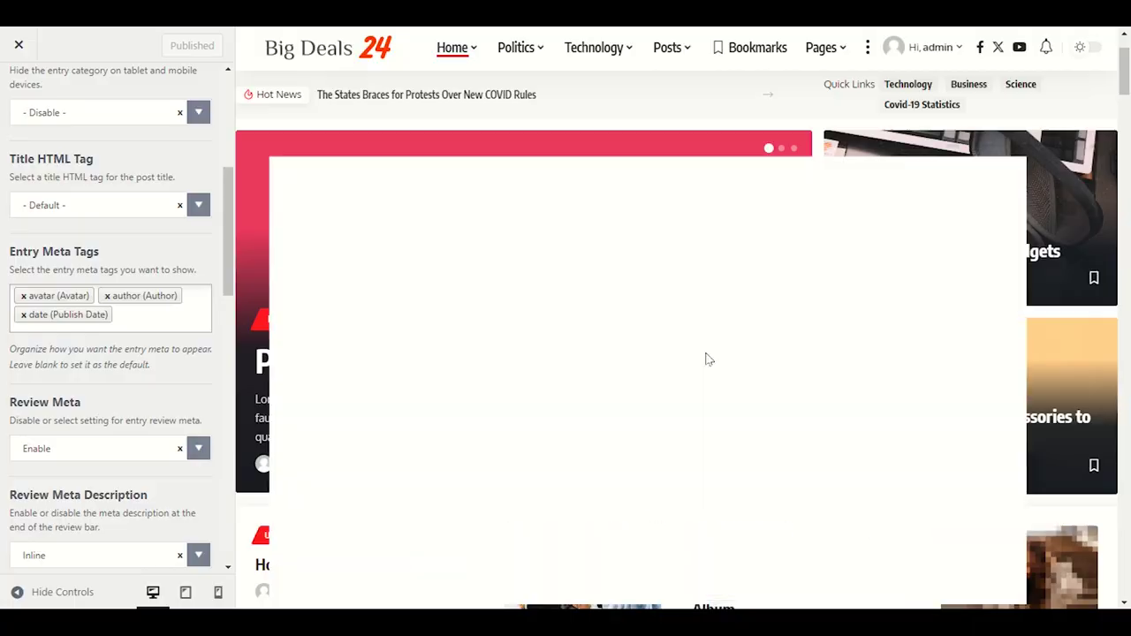
{"action": "left_click", "coordinate": [163, 188]}
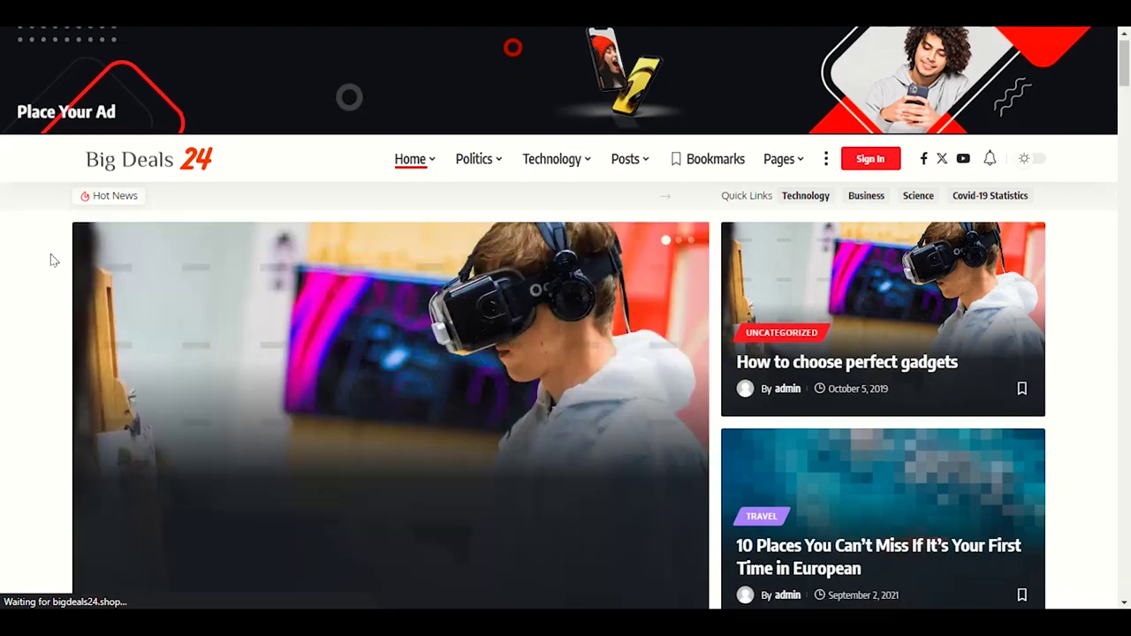
{"action": "scroll", "coordinate": [50, 257], "scroll_direction": "down", "scroll_amount": 2}
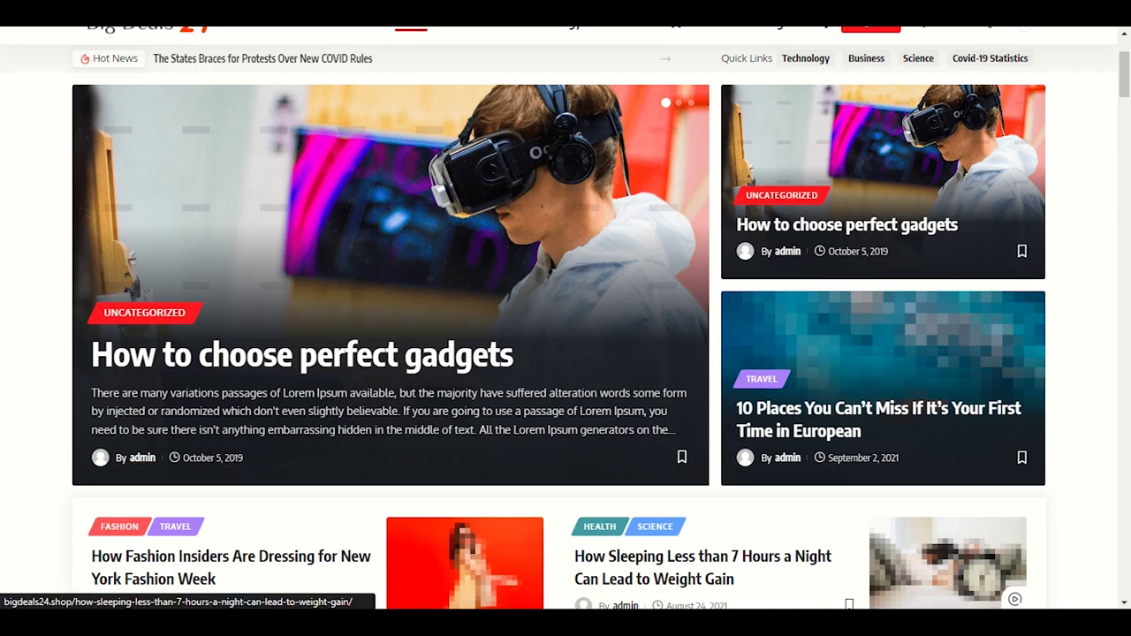
Back in the customizer, remove the avatar tag from Grid 1's Entry Meta Tags and publish the change
{"action": "left_click", "coordinate": [758, 576]}
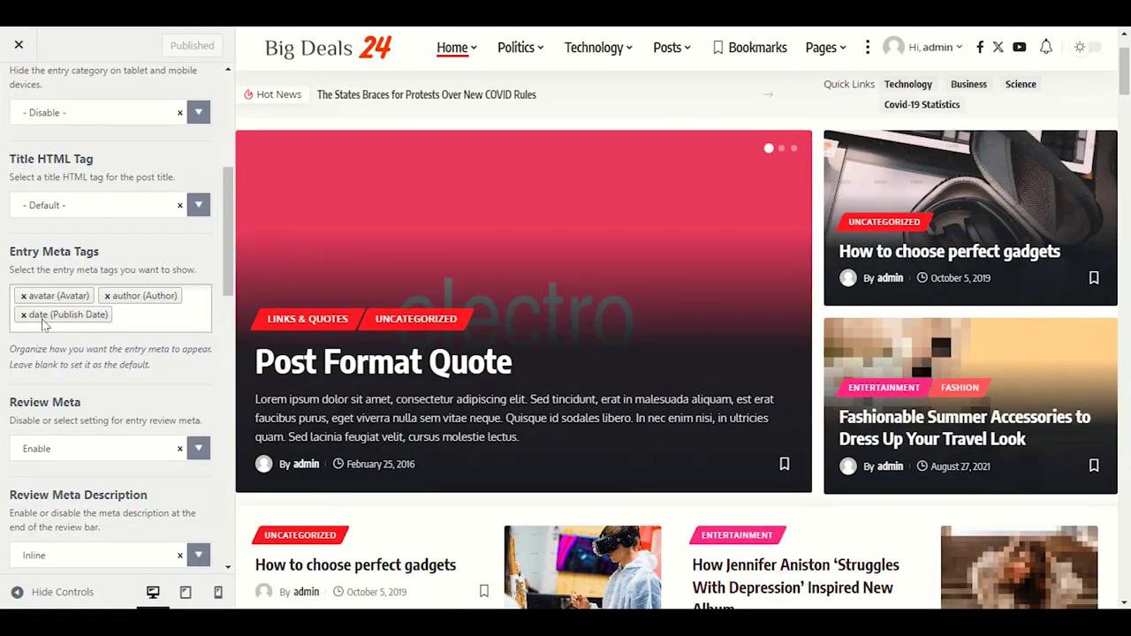
{"action": "left_click", "coordinate": [24, 296]}
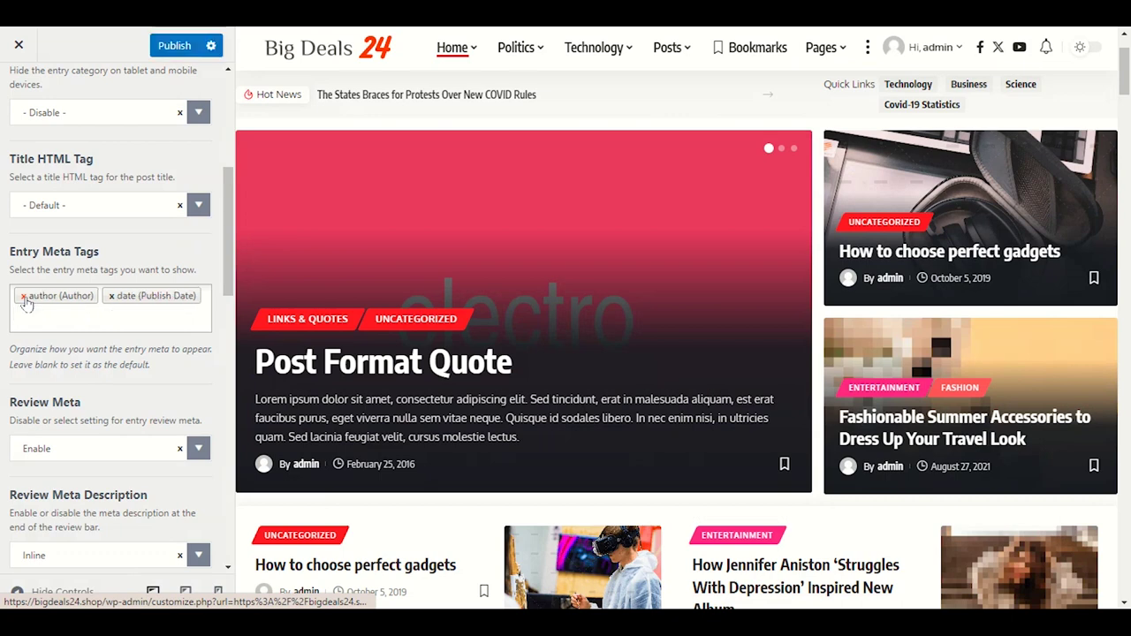
{"action": "left_click", "coordinate": [159, 49]}
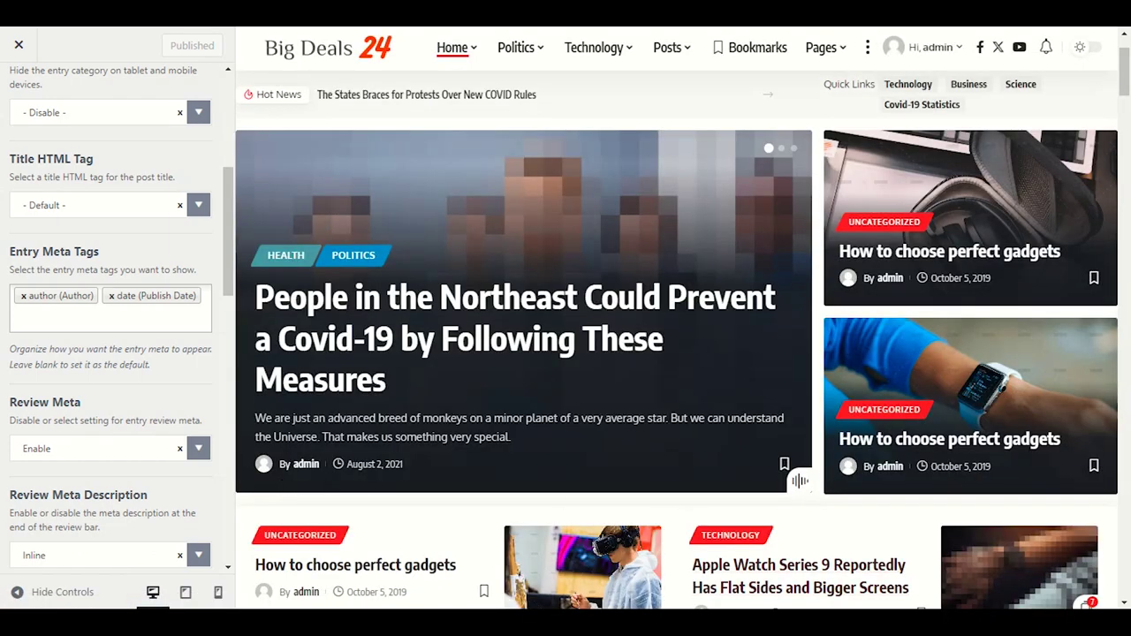
Reload the live homepage and examine the post meta details from the featured posts down to the Politics section
{"action": "key", "text": "alt+Tab"}
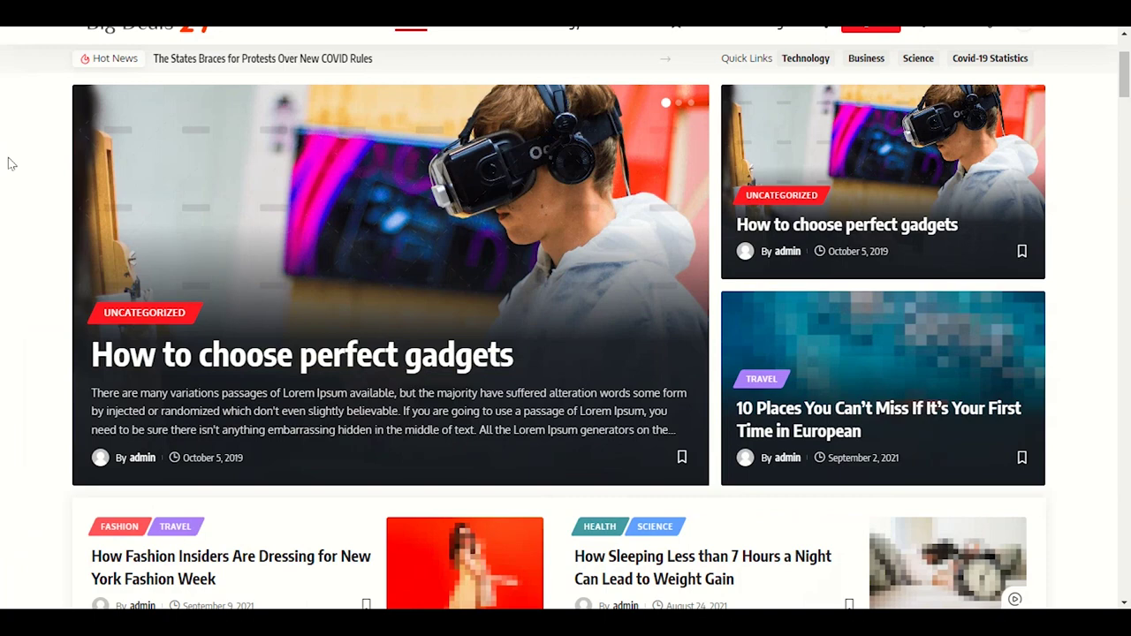
{"action": "key", "text": "F5"}
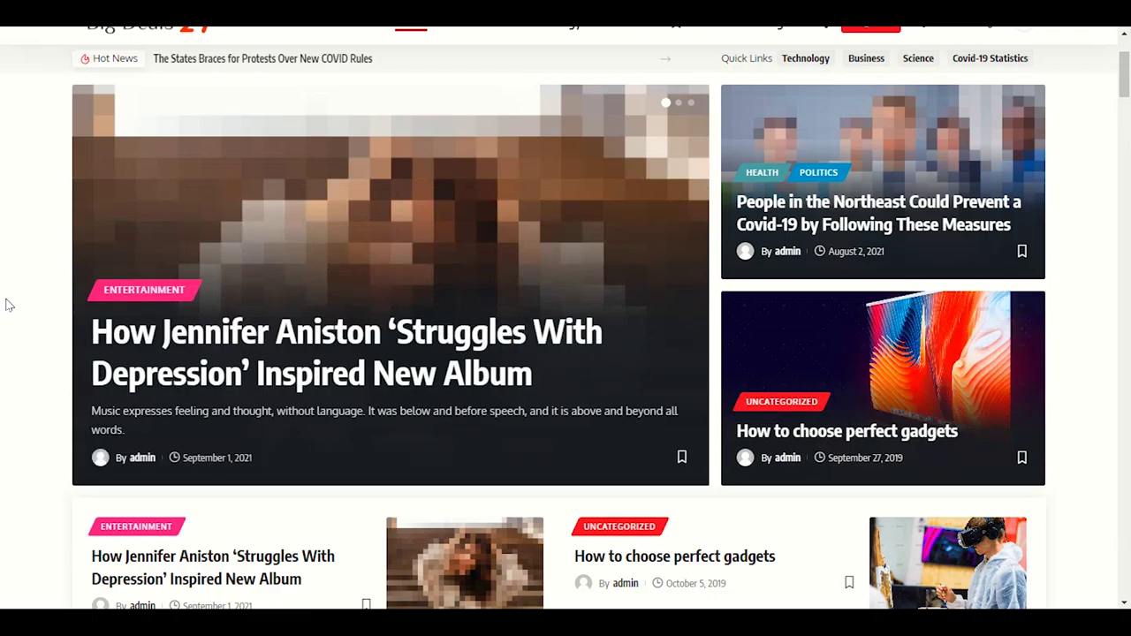
{"action": "scroll", "coordinate": [7, 305], "scroll_direction": "down", "scroll_amount": 3}
{"action": "scroll", "coordinate": [7, 306], "scroll_direction": "down", "scroll_amount": 4}
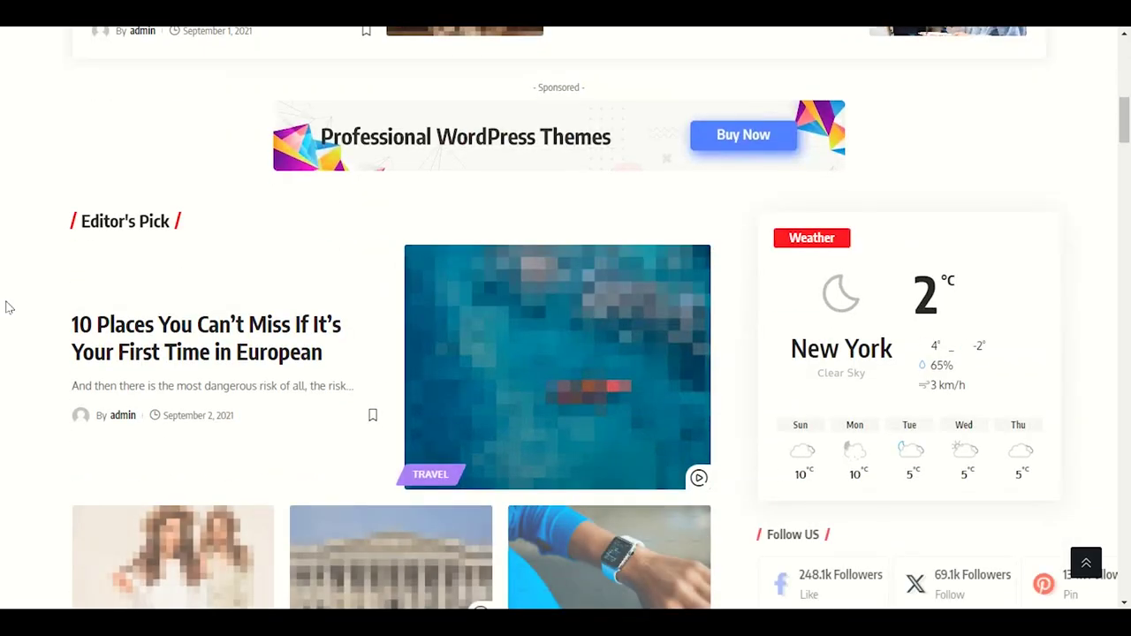
{"action": "scroll", "coordinate": [7, 309], "scroll_direction": "down", "scroll_amount": 8}
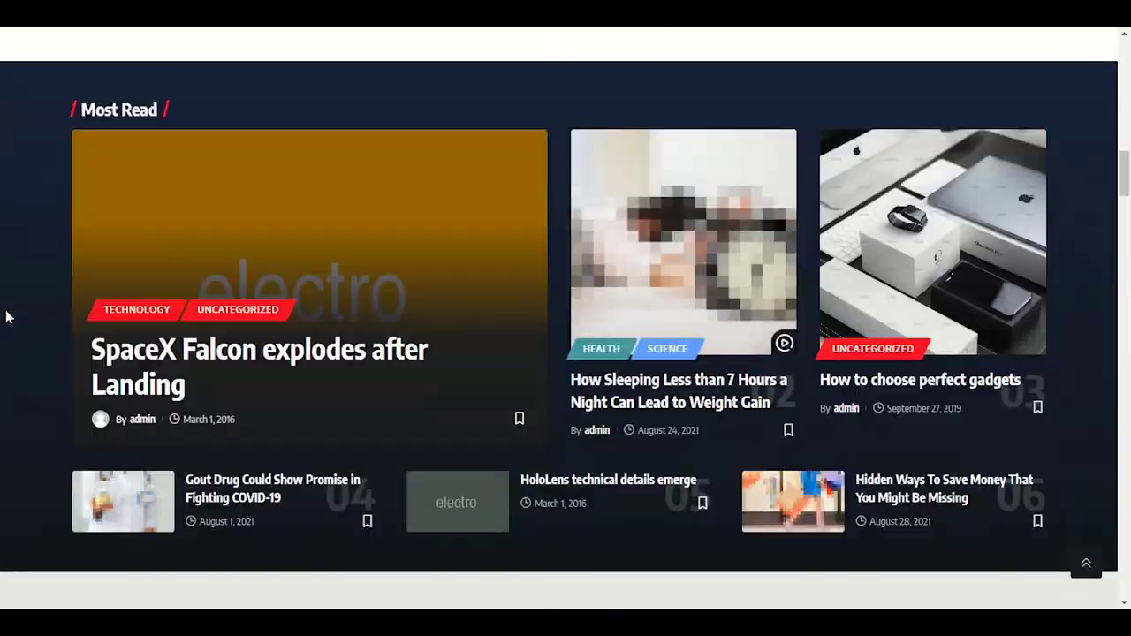
{"action": "scroll", "coordinate": [7, 317], "scroll_direction": "down", "scroll_amount": 9}
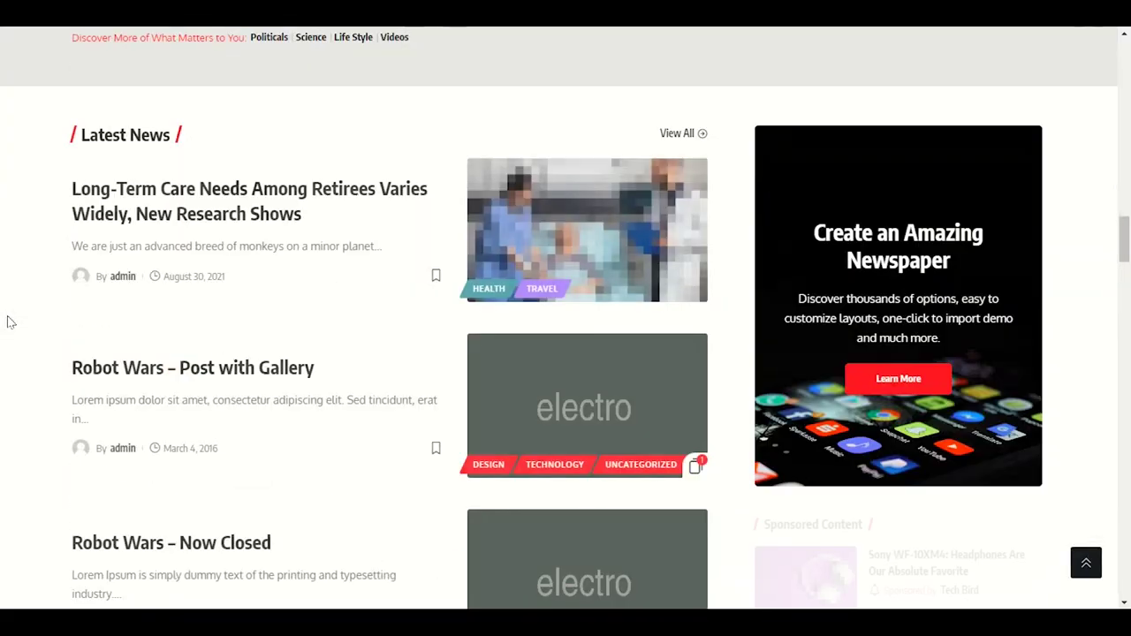
{"action": "scroll", "coordinate": [10, 325], "scroll_direction": "down", "scroll_amount": 10}
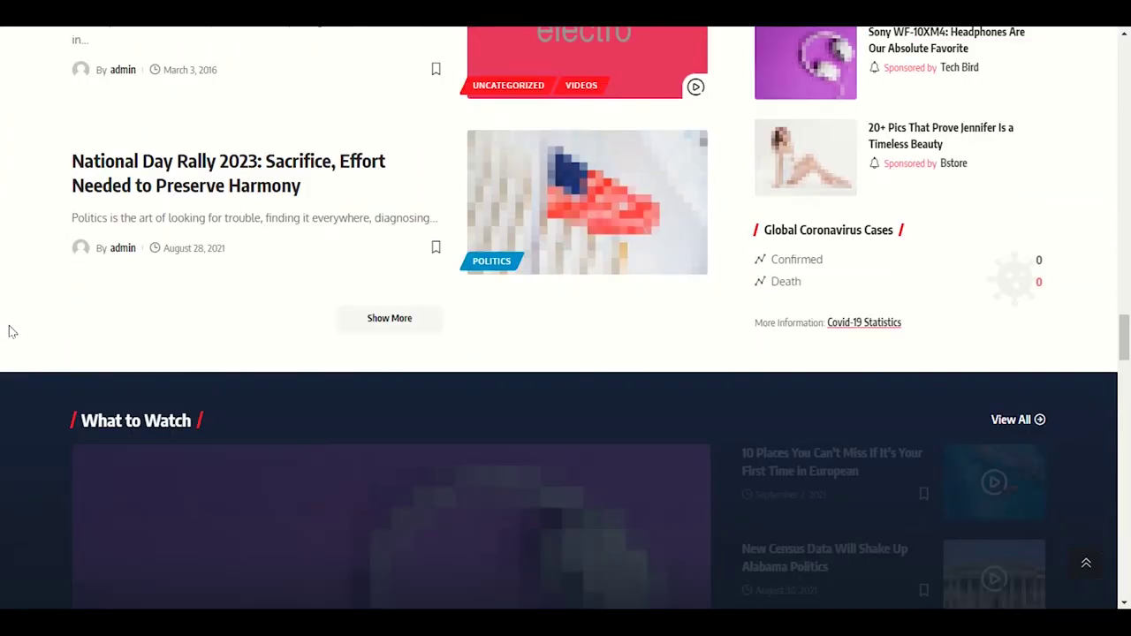
{"action": "scroll", "coordinate": [10, 332], "scroll_direction": "down", "scroll_amount": 4}
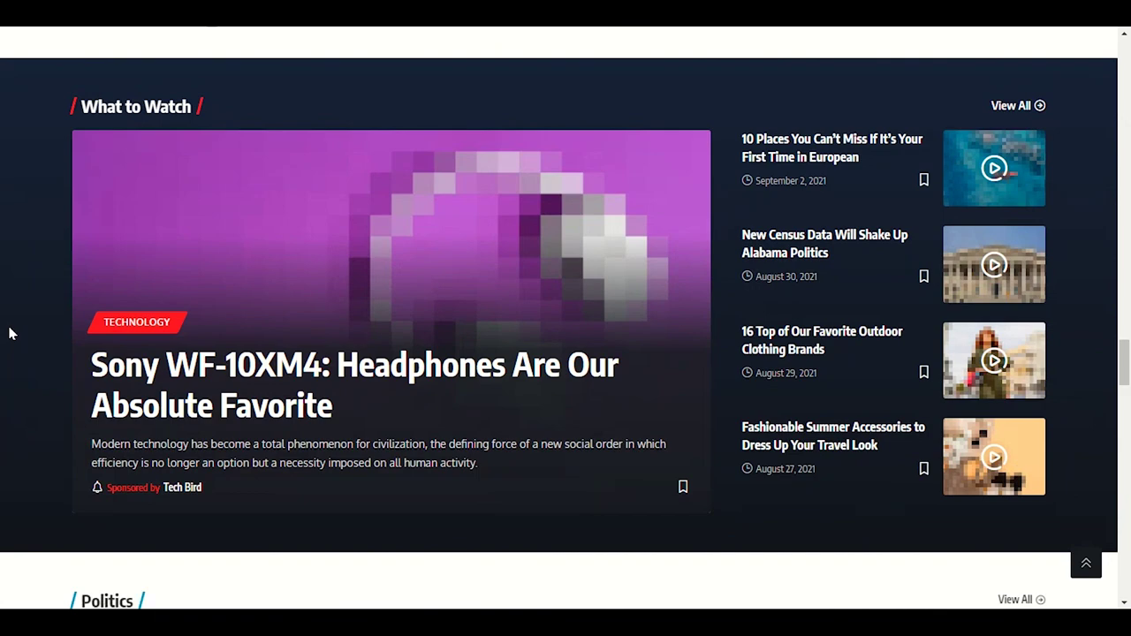
{"action": "scroll", "coordinate": [10, 334], "scroll_direction": "down", "scroll_amount": 6}
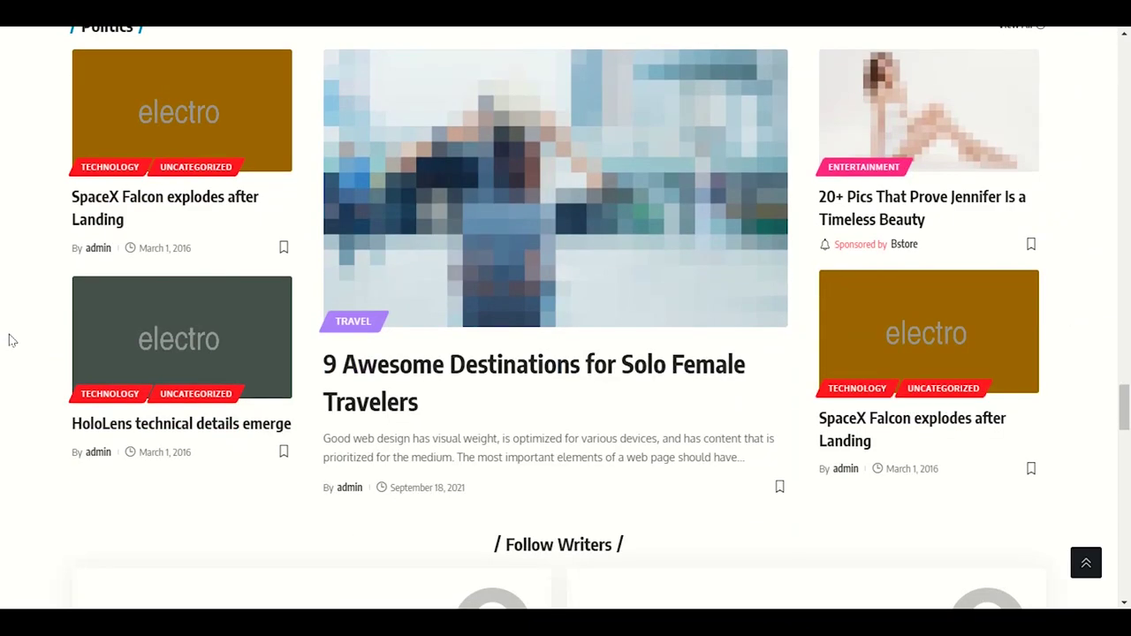
{"action": "scroll", "coordinate": [11, 340], "scroll_direction": "up", "scroll_amount": 2}
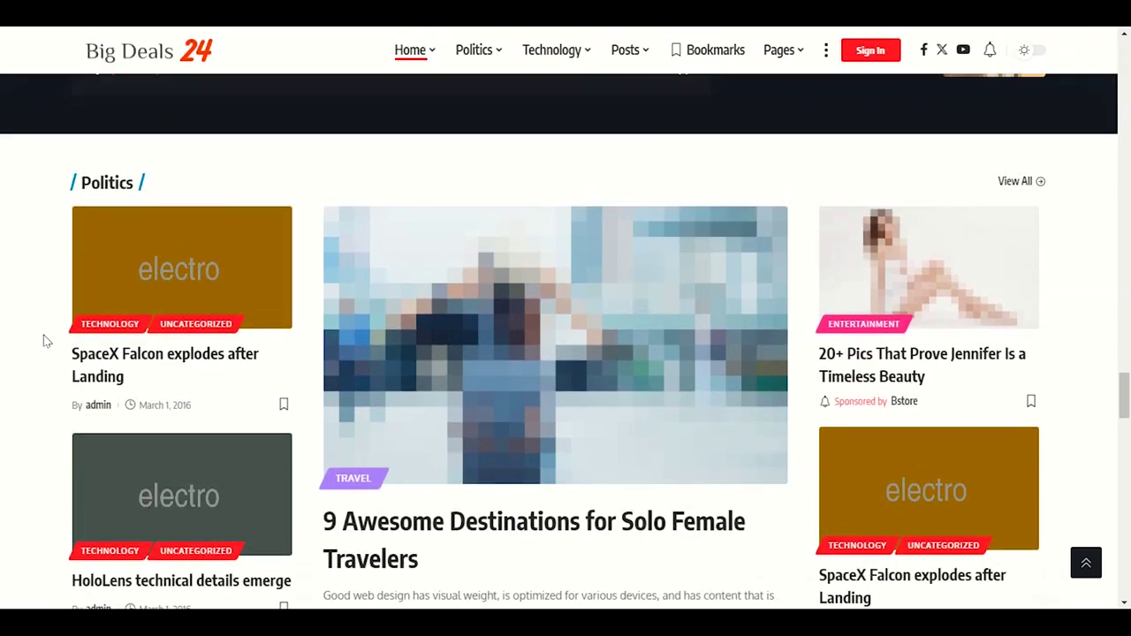
Return to the customizer, reopen Grid 1 and read its note on Block Design and Blog Design overrides and the options down to Review Meta
{"action": "left_click", "coordinate": [916, 539]}
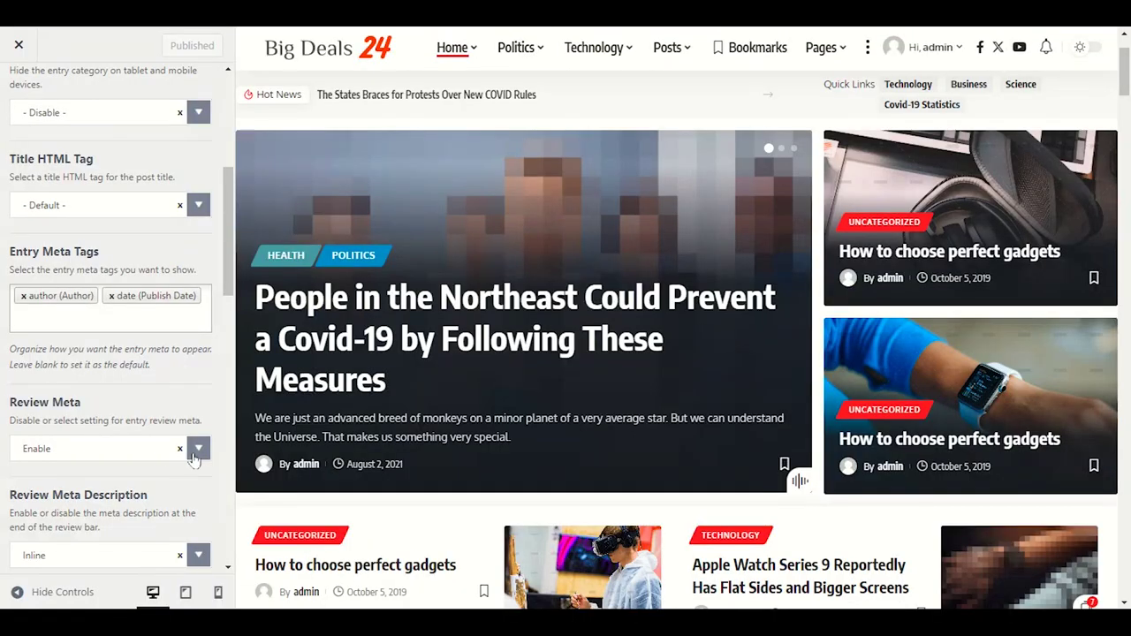
{"action": "scroll", "coordinate": [135, 436], "scroll_direction": "down", "scroll_amount": 3}
{"action": "scroll", "coordinate": [162, 321], "scroll_direction": "up", "scroll_amount": 7}
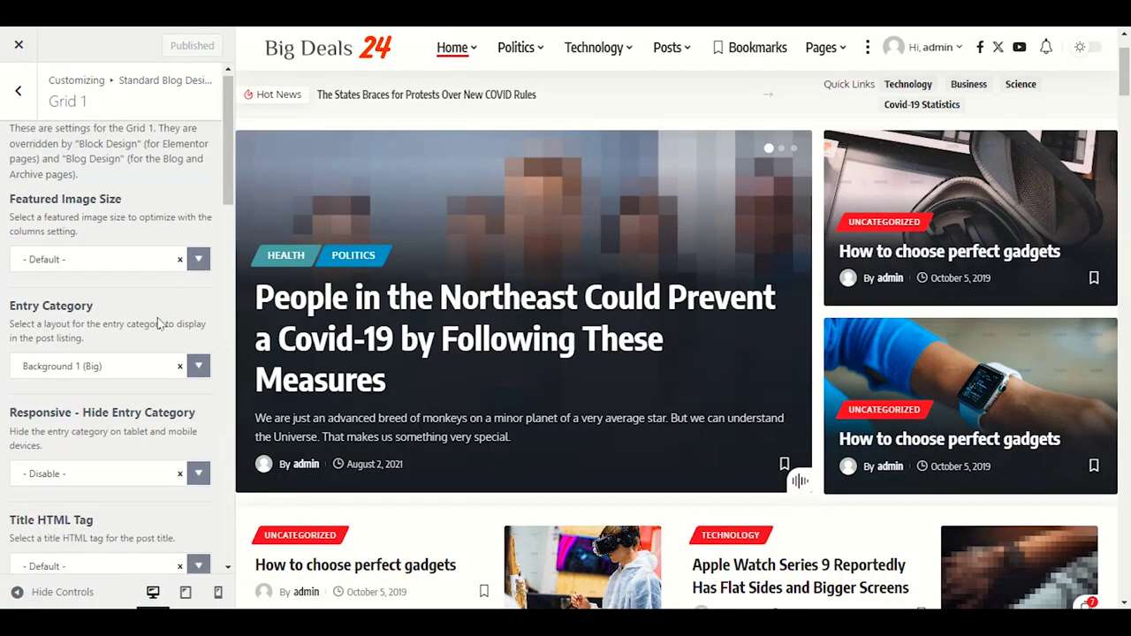
{"action": "left_click", "coordinate": [20, 91]}
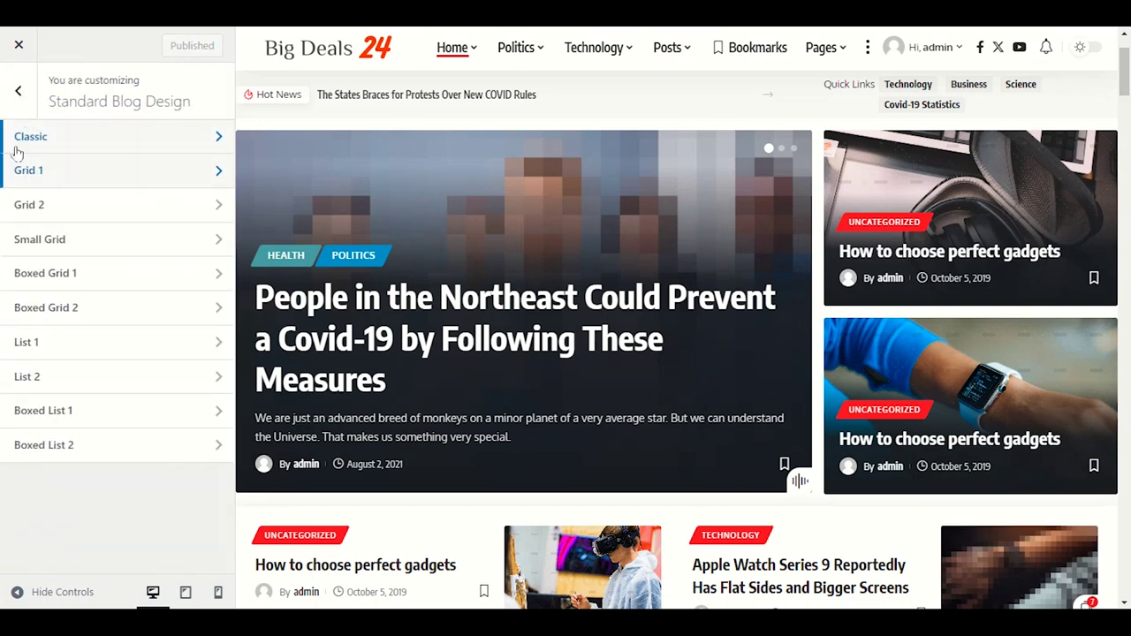
{"action": "left_click", "coordinate": [79, 174]}
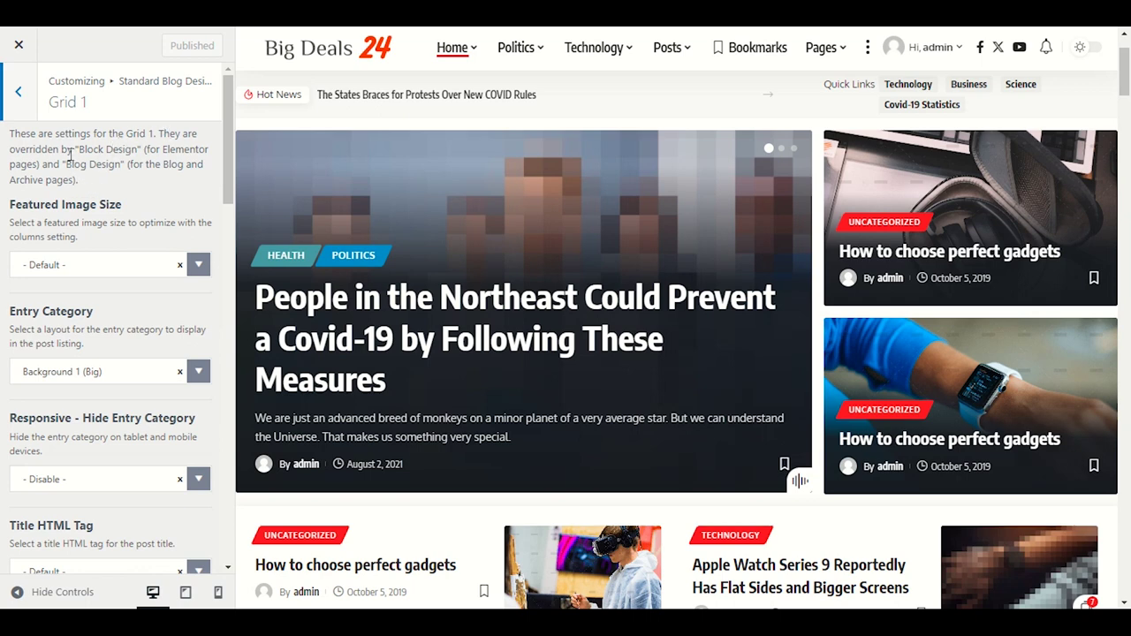
{"action": "mouse_move", "coordinate": [28, 152]}
{"action": "left_mouse_down"}
{"action": "mouse_move", "coordinate": [202, 150]}
{"action": "mouse_move", "coordinate": [41, 164]}
{"action": "left_mouse_up"}
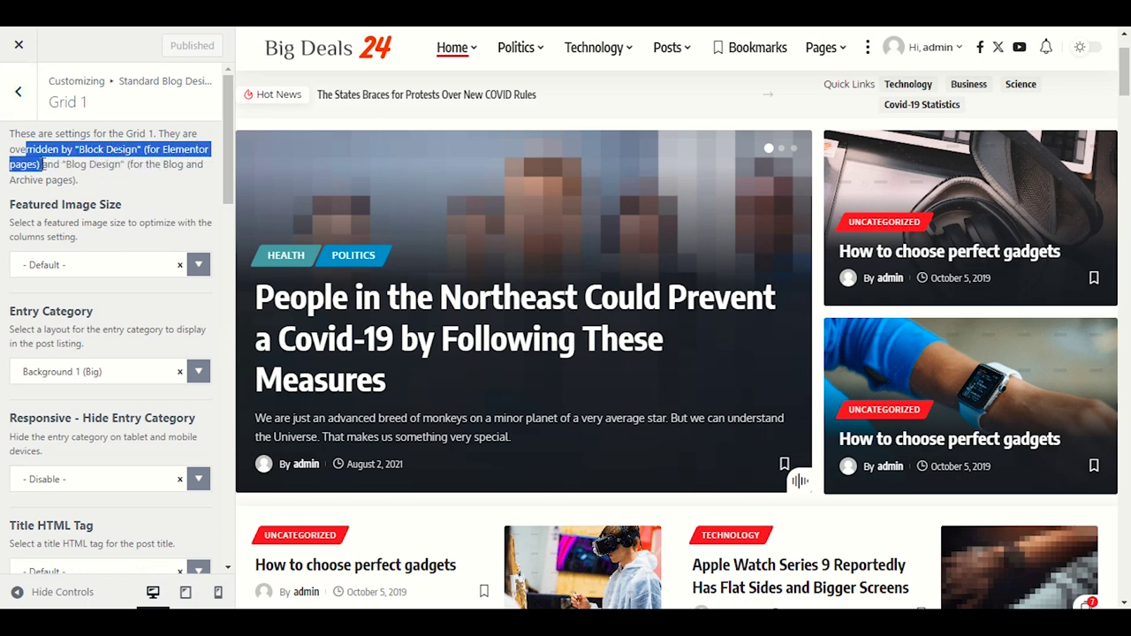
{"action": "triple_click", "coordinate": [113, 164]}
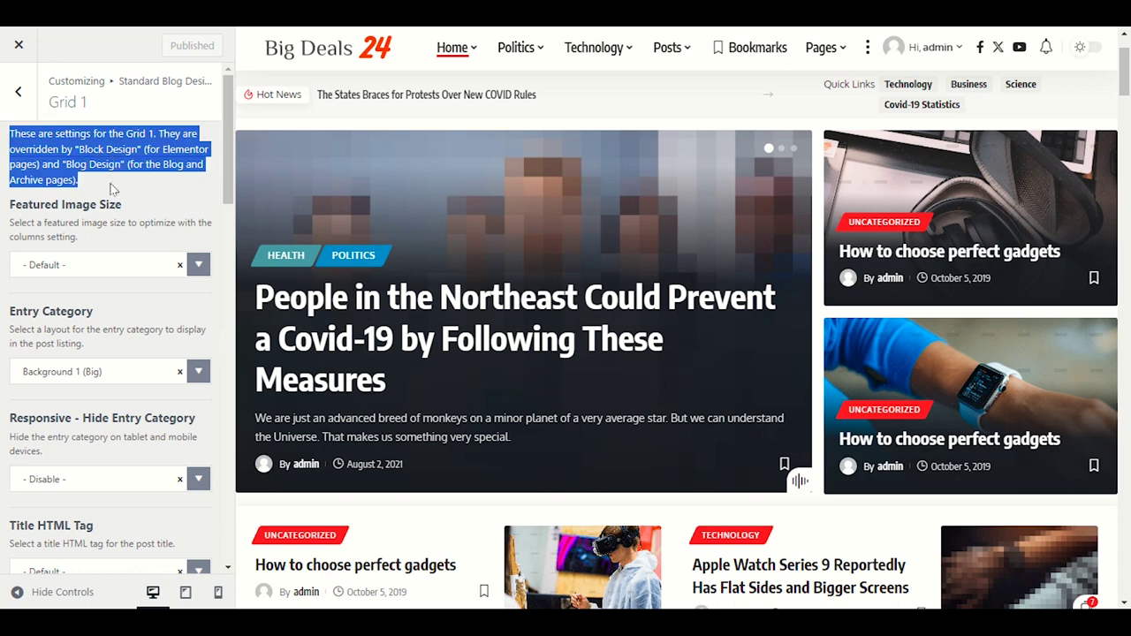
{"action": "left_click", "coordinate": [115, 183]}
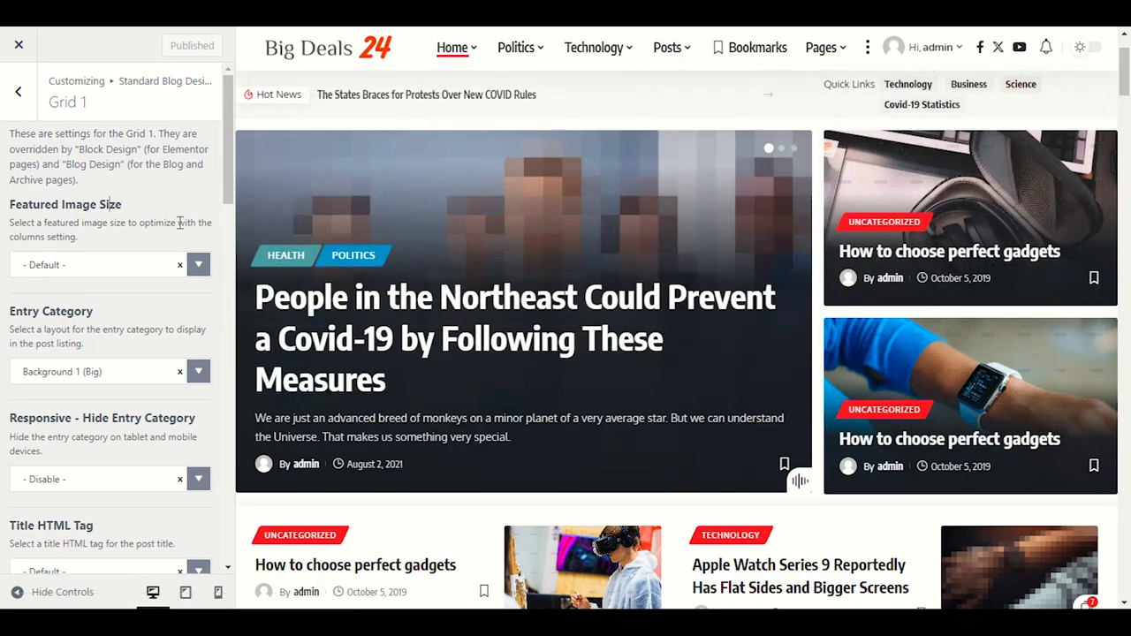
{"action": "scroll", "coordinate": [129, 326], "scroll_direction": "down", "scroll_amount": 3}
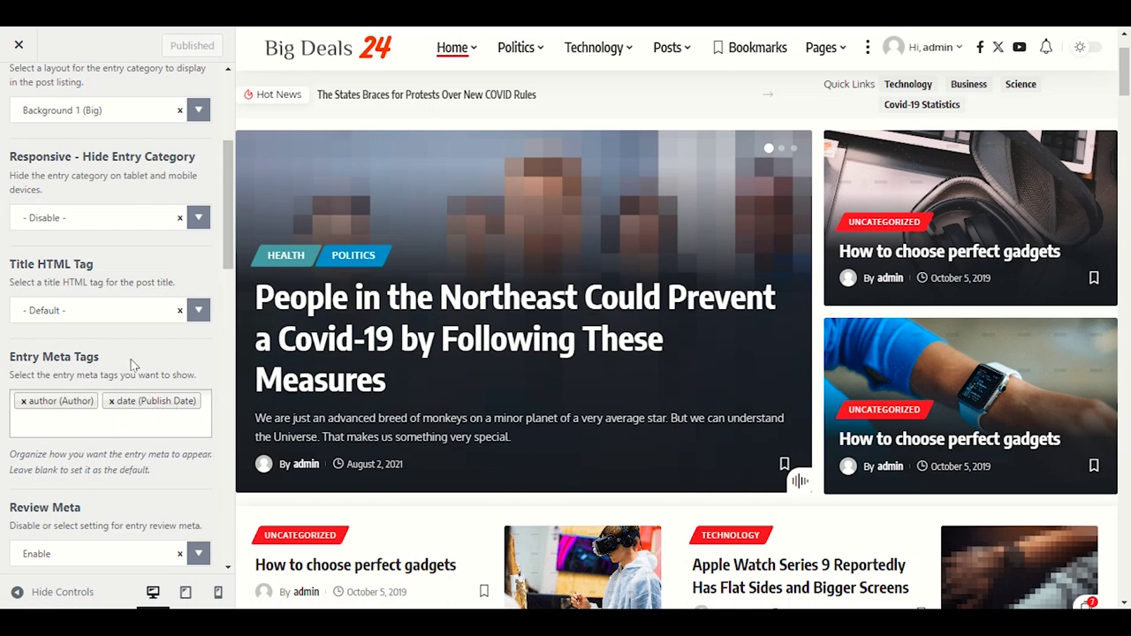
{"action": "scroll", "coordinate": [79, 389], "scroll_direction": "up", "scroll_amount": 3}
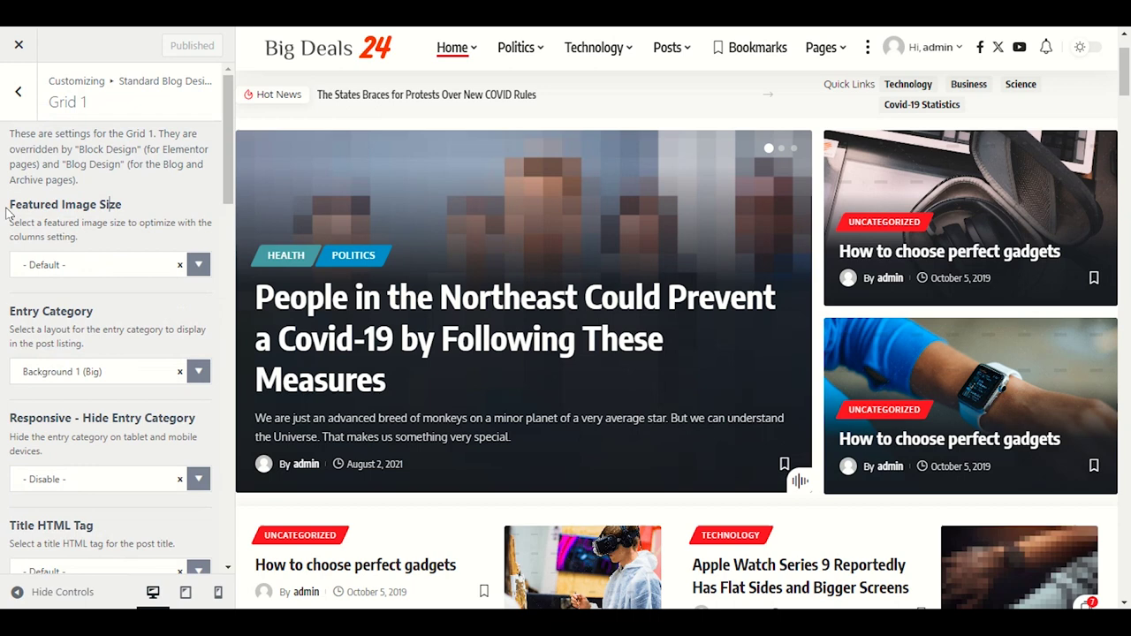
Look over the list of Standard Blog Design layouts and return to the customizer's main sections
{"action": "left_click", "coordinate": [18, 91]}
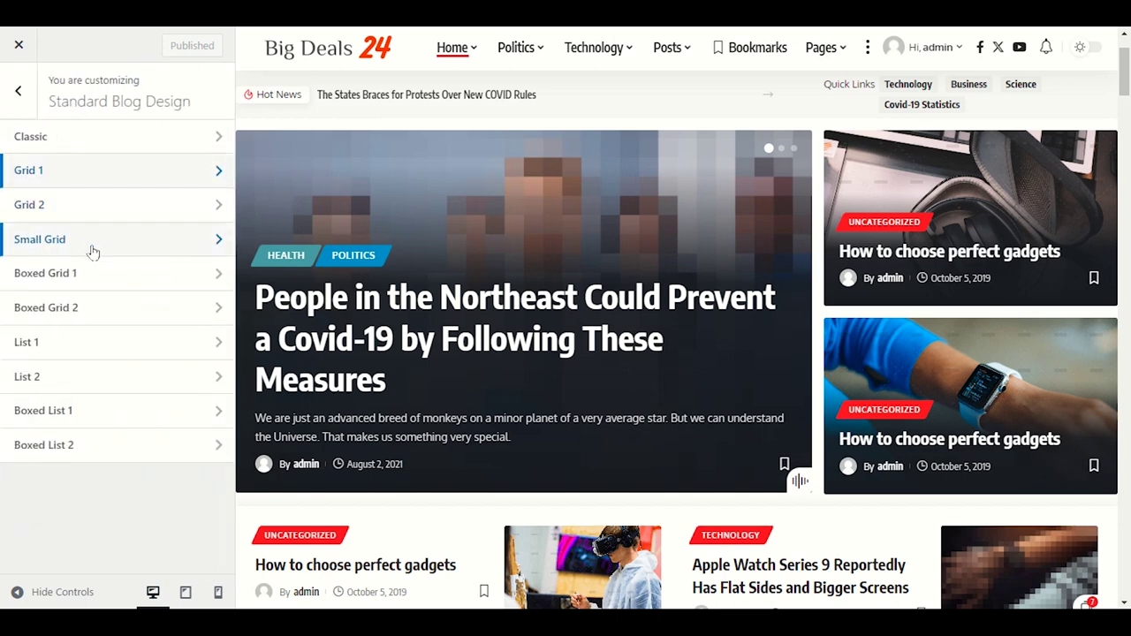
{"action": "left_click", "coordinate": [18, 93]}
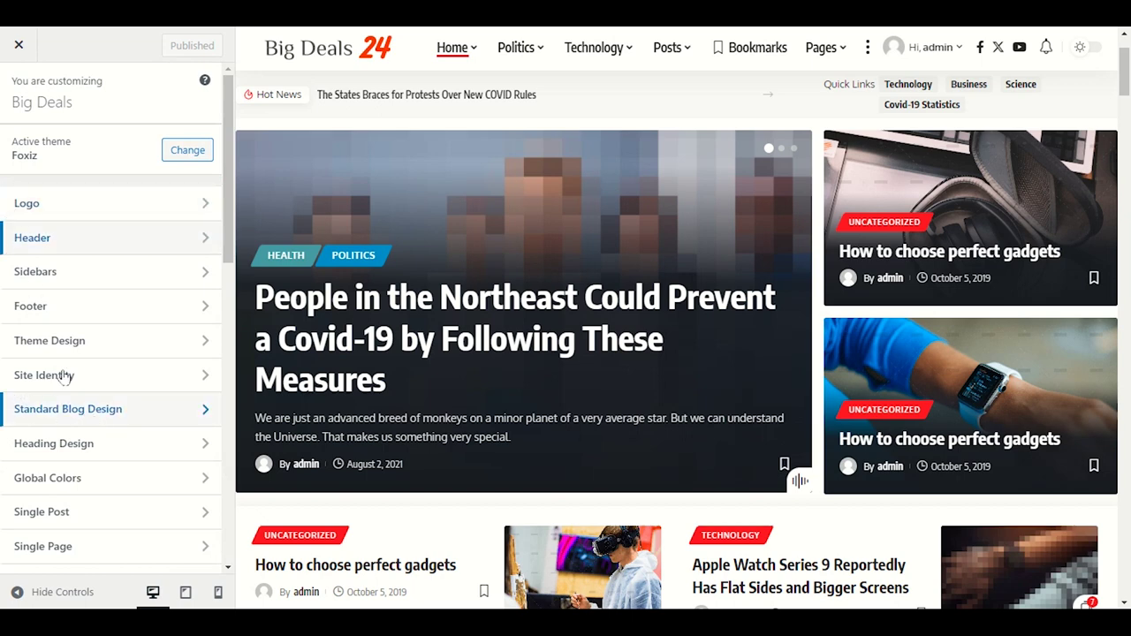
{"action": "left_click", "coordinate": [149, 416]}
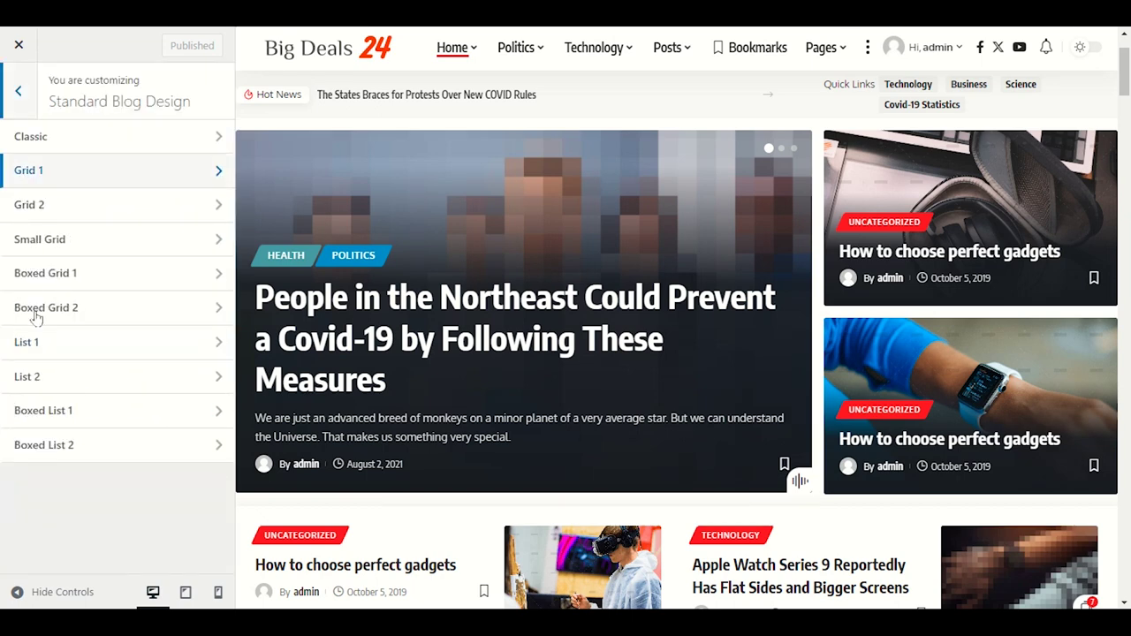
{"action": "left_click", "coordinate": [16, 94]}
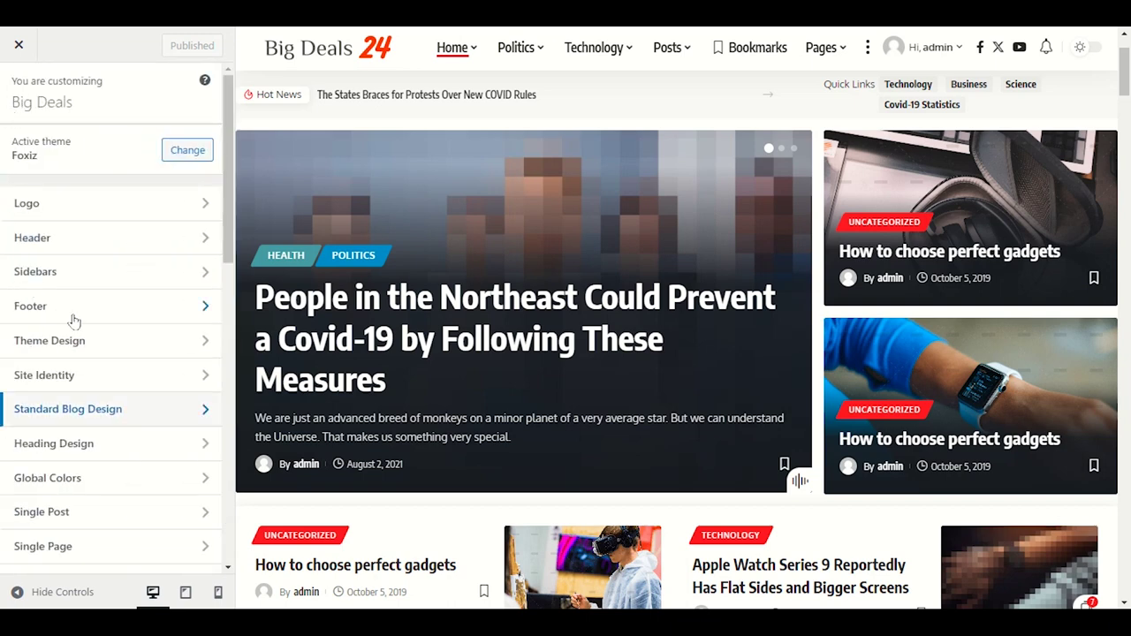
Open the Heading Design settings and review the options from Global Heading Layout to Dark Mode - Accent Heading Color
{"action": "left_click", "coordinate": [100, 447]}
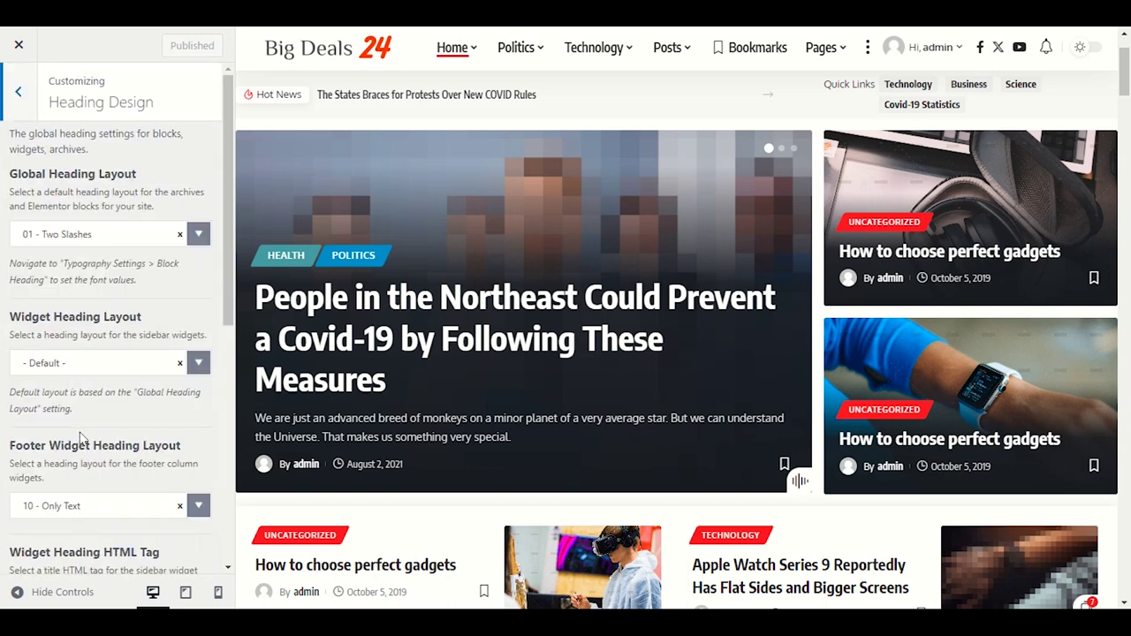
{"action": "scroll", "coordinate": [406, 305], "scroll_direction": "up", "scroll_amount": 2}
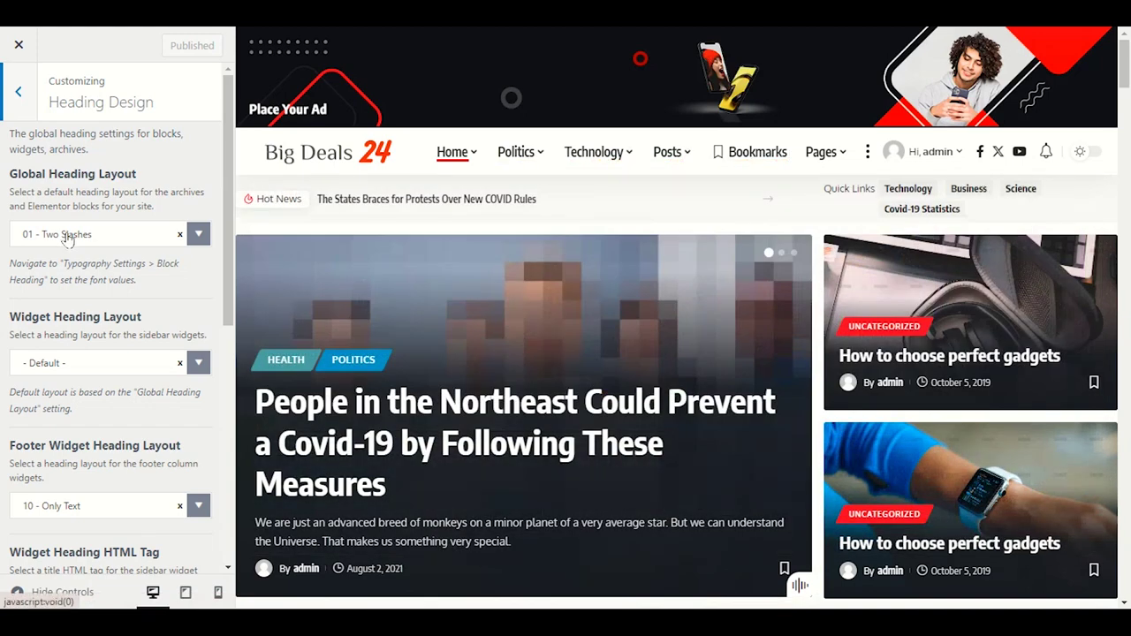
{"action": "left_click", "coordinate": [67, 237]}
{"action": "left_click", "coordinate": [71, 235]}
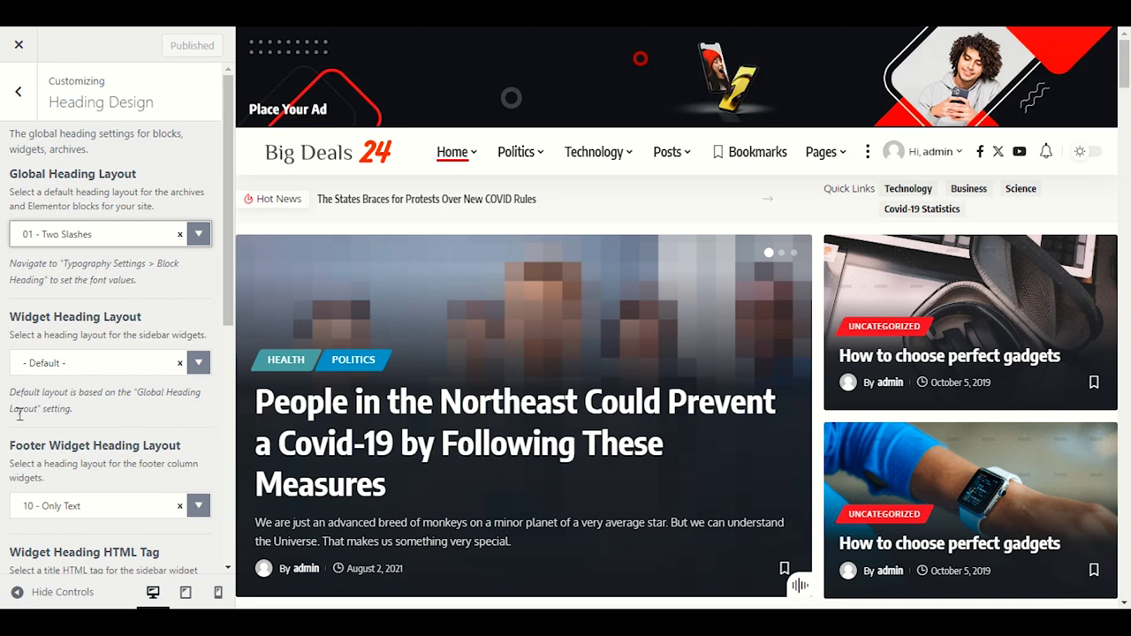
{"action": "scroll", "coordinate": [52, 442], "scroll_direction": "down", "scroll_amount": 3}
{"action": "scroll", "coordinate": [58, 448], "scroll_direction": "down", "scroll_amount": 3}
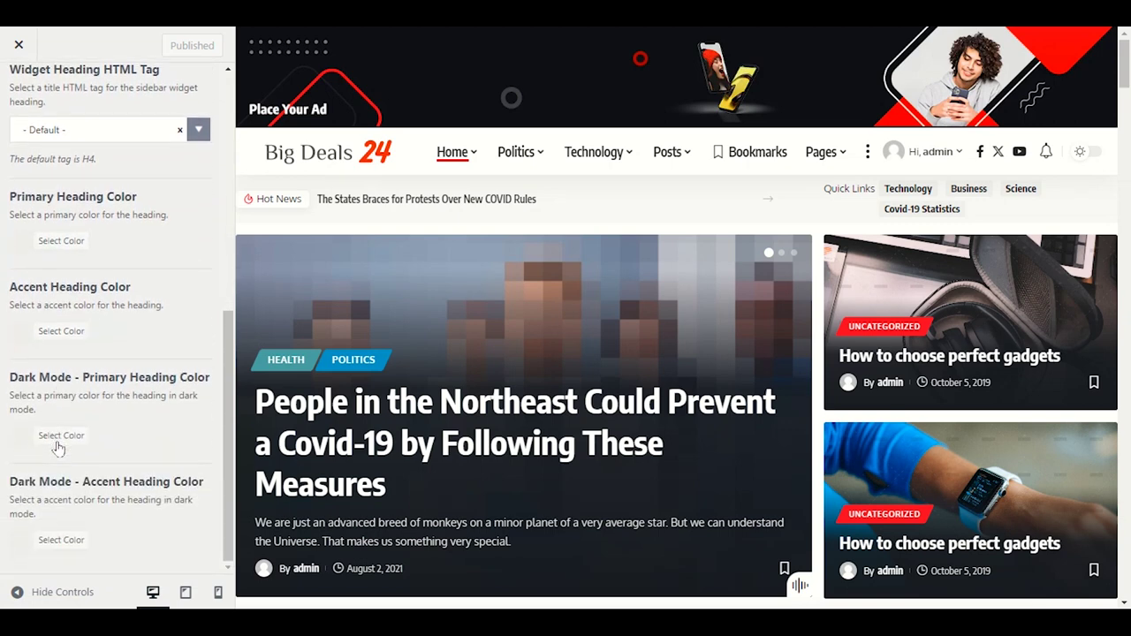
{"action": "scroll", "coordinate": [58, 448], "scroll_direction": "up", "scroll_amount": 5}
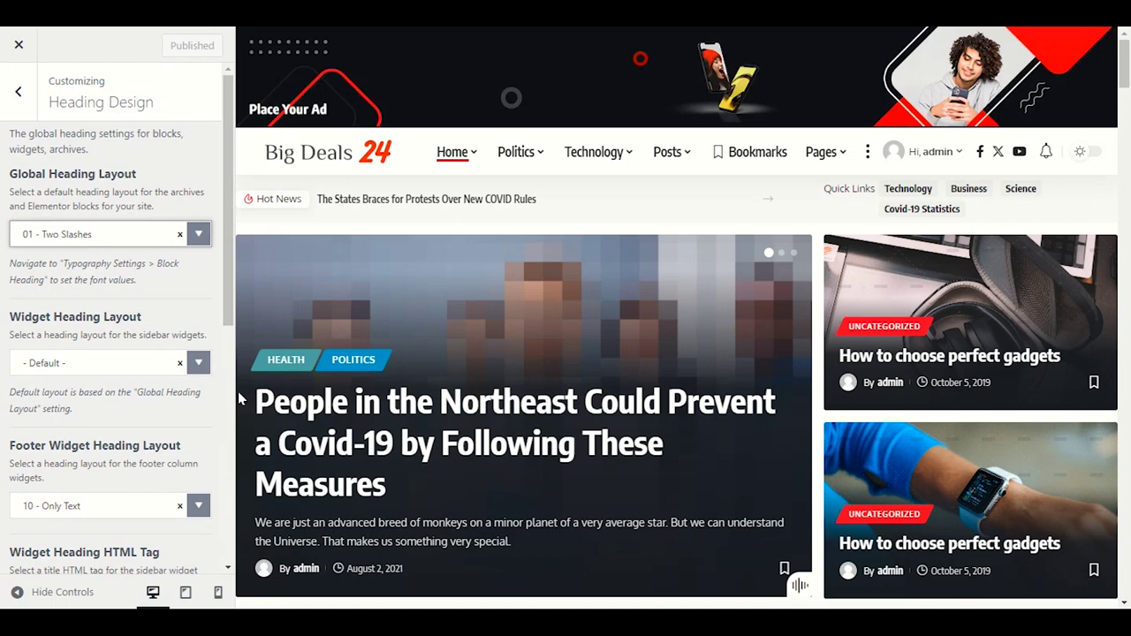
Switch to the live homepage and examine the section headings from Politics and What to Watch up to the featured posts
{"action": "mouse_move", "coordinate": [792, 601]}
{"action": "left_click", "coordinate": [851, 541]}
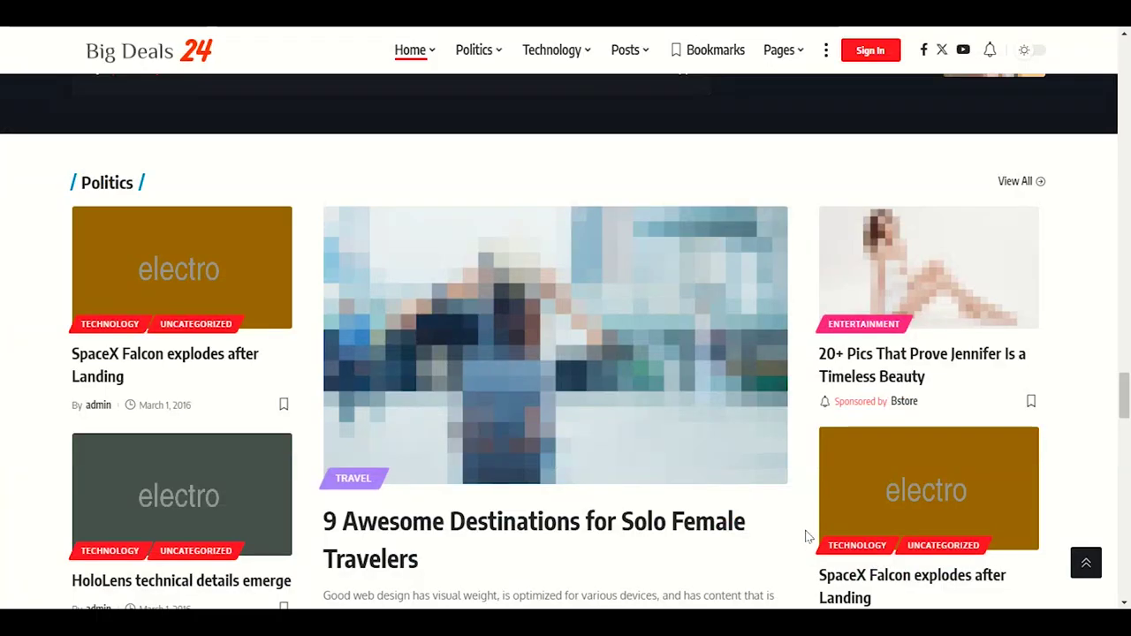
{"action": "scroll", "coordinate": [822, 552], "scroll_direction": "down", "scroll_amount": 3}
{"action": "scroll", "coordinate": [818, 553], "scroll_direction": "up", "scroll_amount": 12}
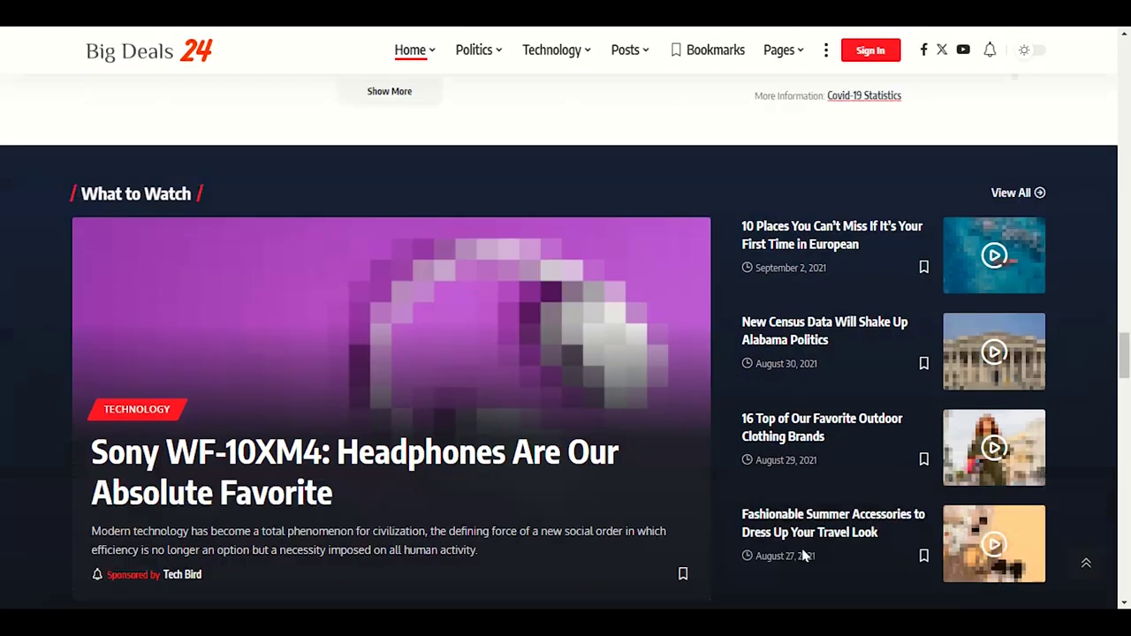
{"action": "scroll", "coordinate": [807, 553], "scroll_direction": "up", "scroll_amount": 3}
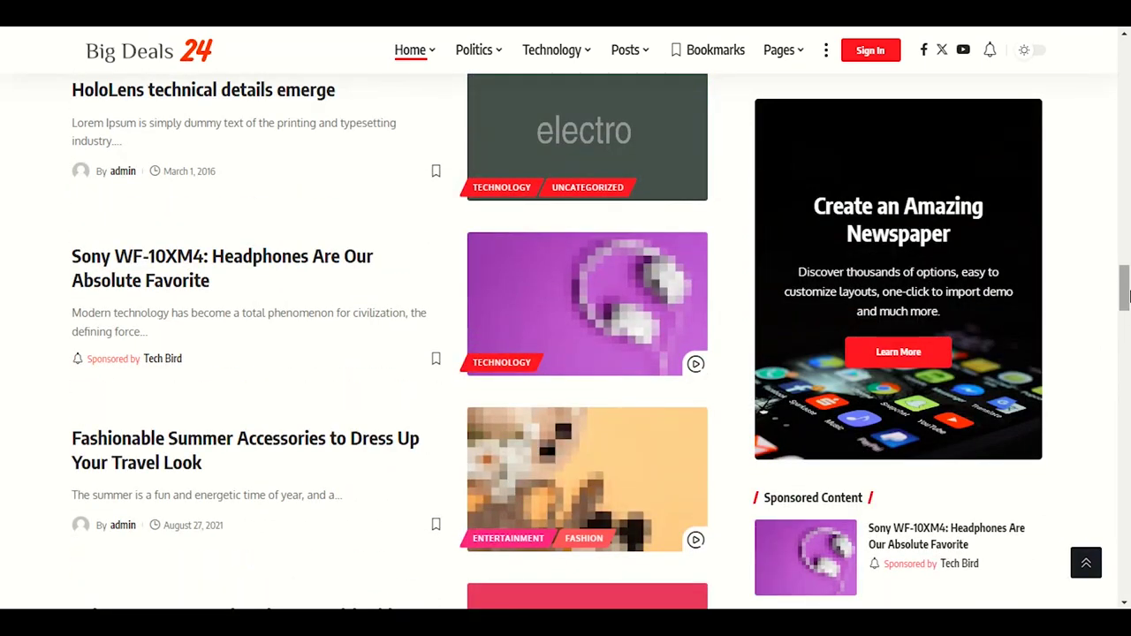
{"action": "scroll", "coordinate": [807, 553], "scroll_direction": "up", "scroll_amount": 10}
Open the site's 404 Page and look over its illustration, message, search field and homepage link
{"action": "mouse_move", "coordinate": [791, 180]}
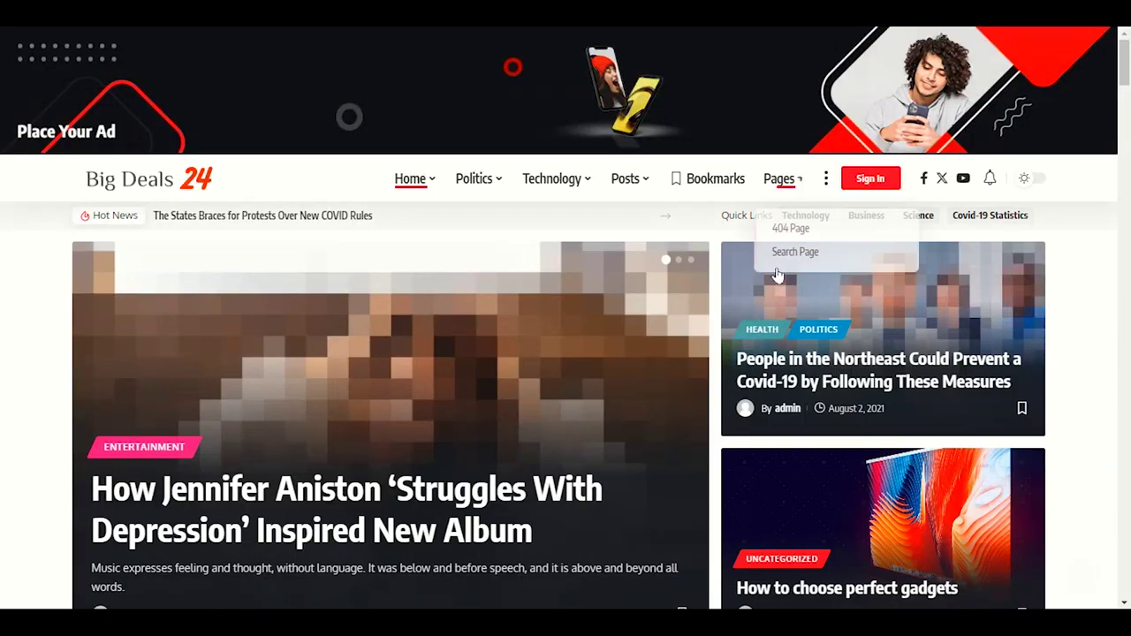
{"action": "left_click", "coordinate": [798, 224]}
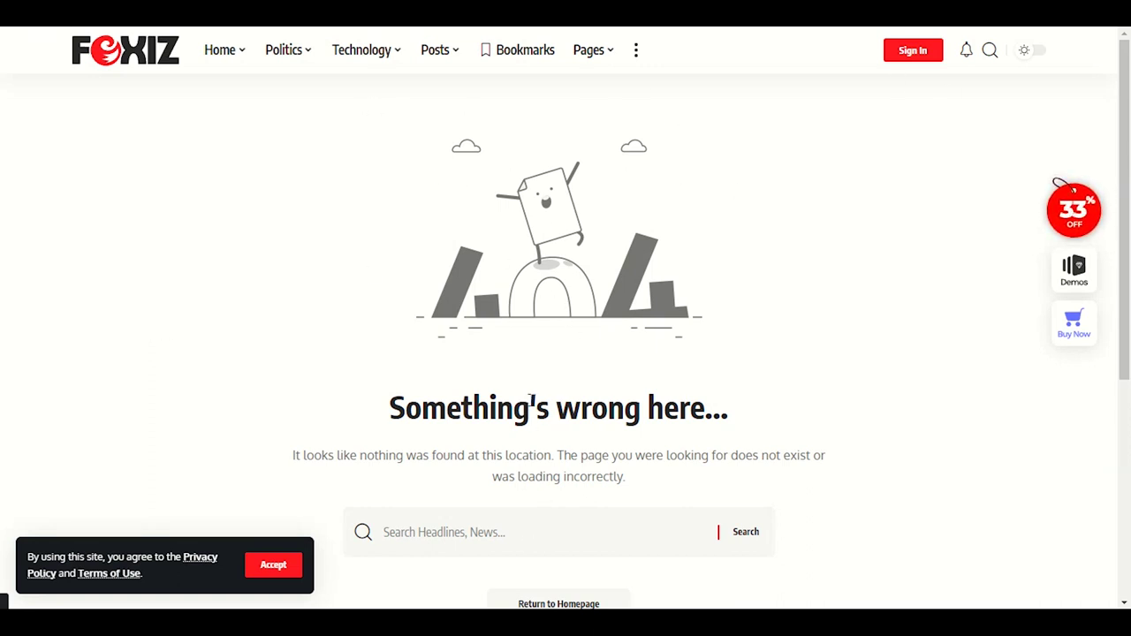
{"action": "scroll", "coordinate": [530, 400], "scroll_direction": "down", "scroll_amount": 2}
{"action": "scroll", "coordinate": [672, 436], "scroll_direction": "down", "scroll_amount": 3}
{"action": "scroll", "coordinate": [663, 407], "scroll_direction": "up", "scroll_amount": 5}
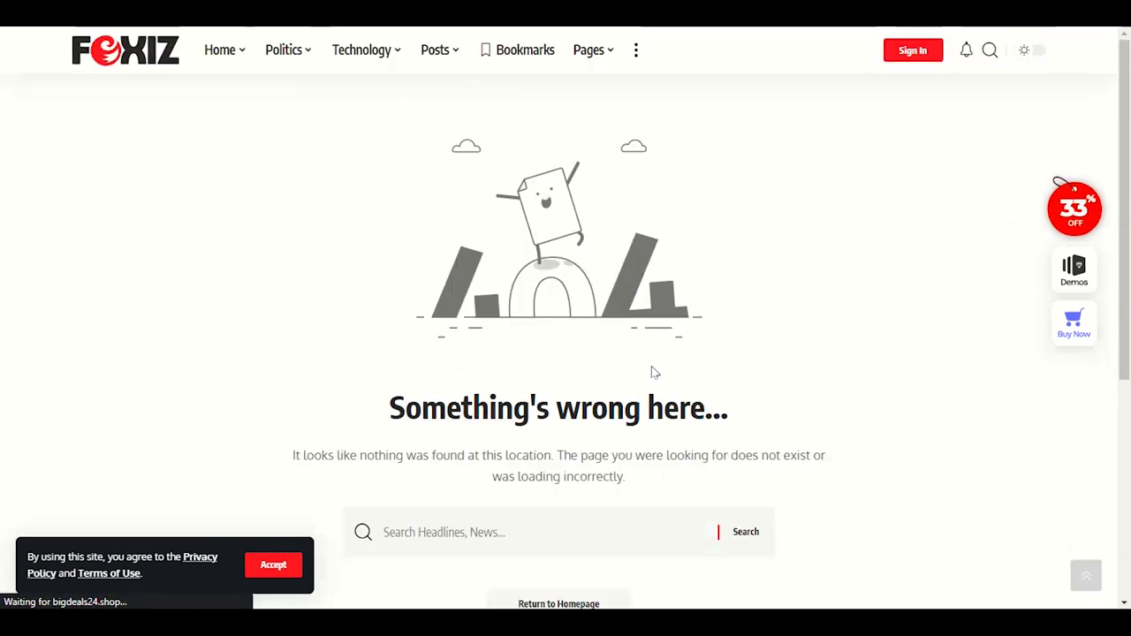
Return to the customizer, look over the Heading Design layout options once more and go back to the main sections
{"action": "left_click", "coordinate": [767, 545]}
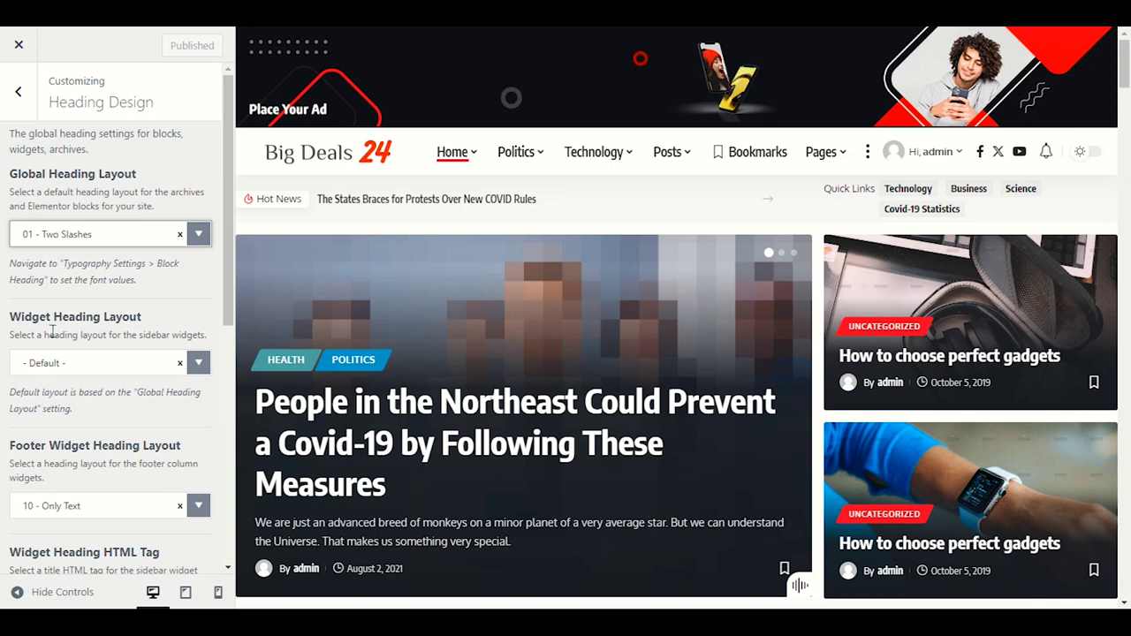
{"action": "scroll", "coordinate": [92, 393], "scroll_direction": "down", "scroll_amount": 3}
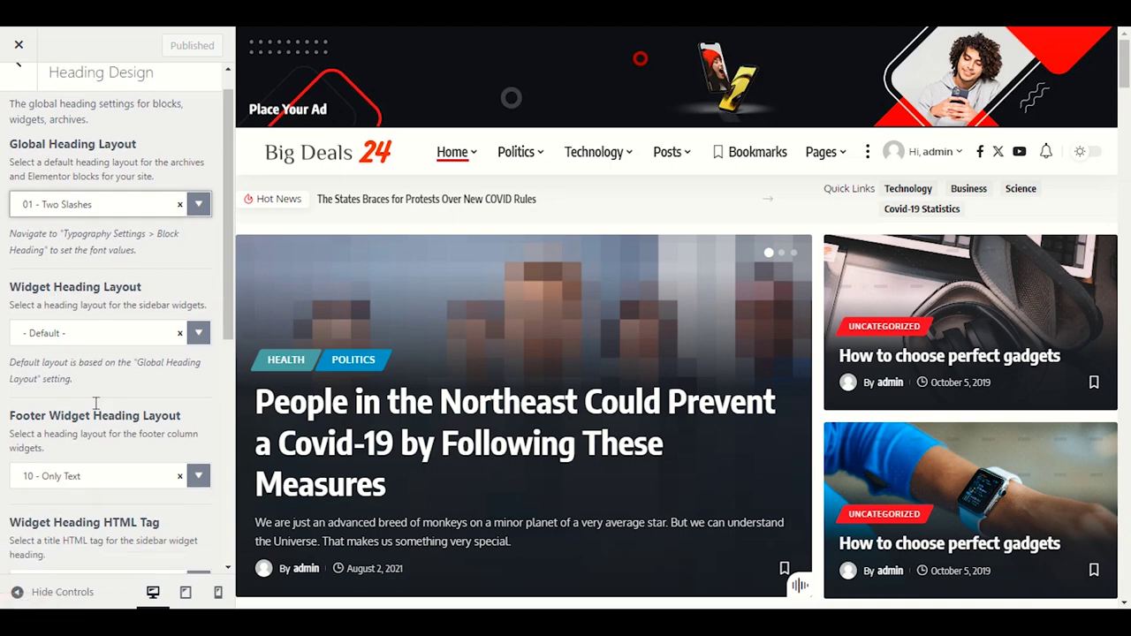
{"action": "scroll", "coordinate": [93, 404], "scroll_direction": "down", "scroll_amount": 3}
{"action": "scroll", "coordinate": [88, 353], "scroll_direction": "up", "scroll_amount": 8}
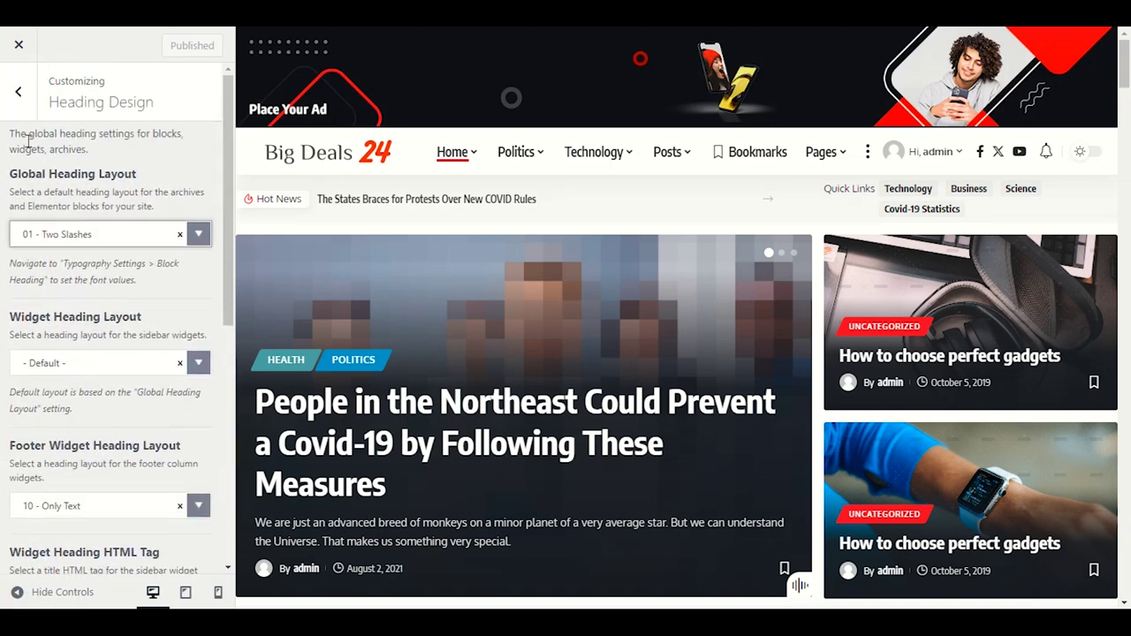
{"action": "left_click", "coordinate": [19, 88]}
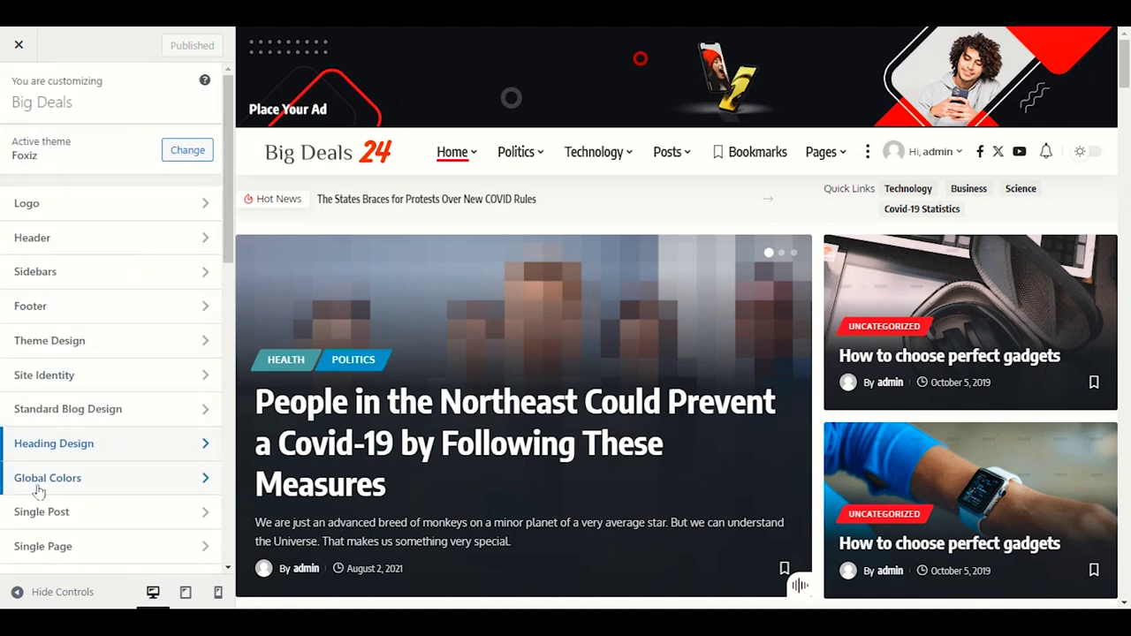
Open the Global Colors settings and look over the options from Global Highlight Color down to the Dark Switcher colors
{"action": "left_click", "coordinate": [153, 484]}
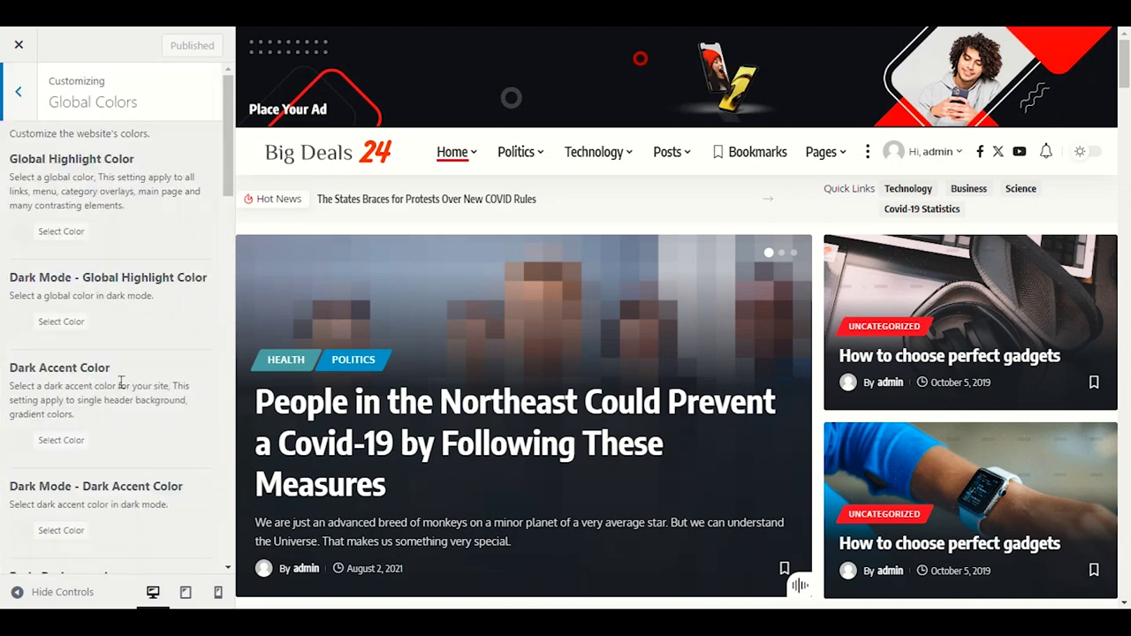
{"action": "scroll", "coordinate": [121, 382], "scroll_direction": "down", "scroll_amount": 8}
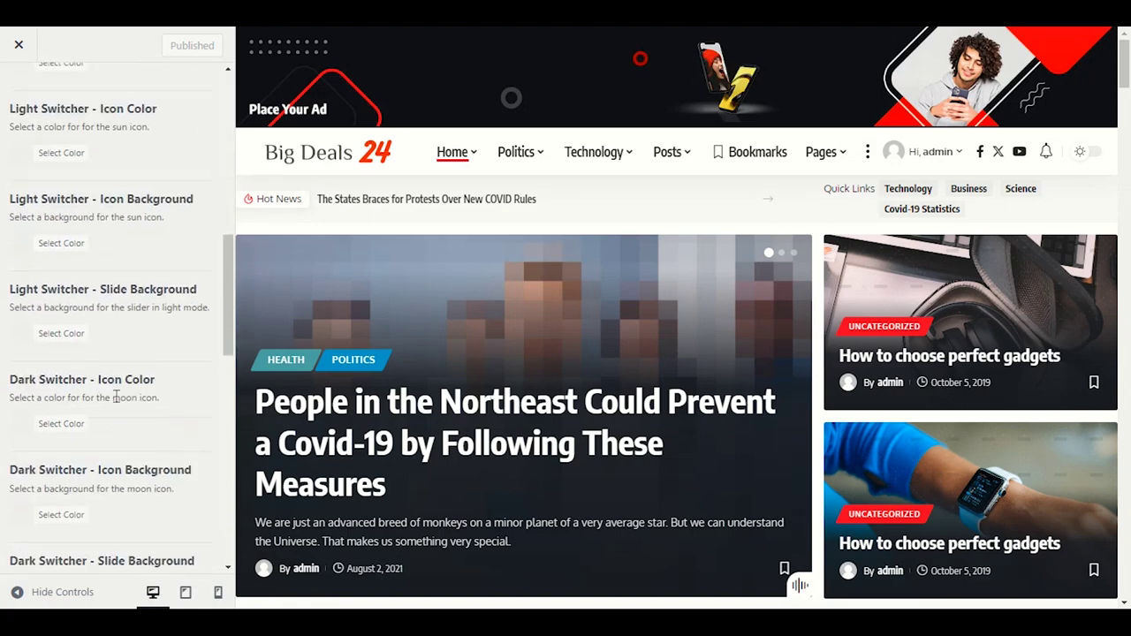
{"action": "scroll", "coordinate": [115, 398], "scroll_direction": "up", "scroll_amount": 8}
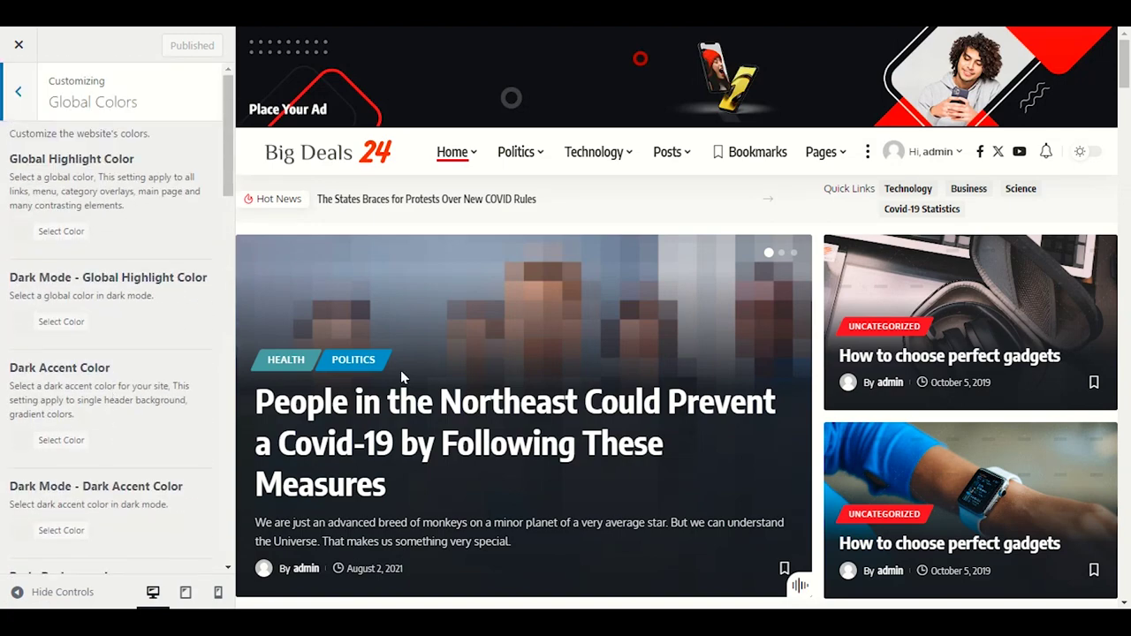
Examine the colors used in the site preview from the featured posts down to the Editor's Pick section
{"action": "scroll", "coordinate": [398, 380], "scroll_direction": "down", "scroll_amount": 2}
{"action": "scroll", "coordinate": [398, 385], "scroll_direction": "up", "scroll_amount": 2}
{"action": "scroll", "coordinate": [732, 395], "scroll_direction": "down", "scroll_amount": 3}
{"action": "scroll", "coordinate": [427, 260], "scroll_direction": "up", "scroll_amount": 1}
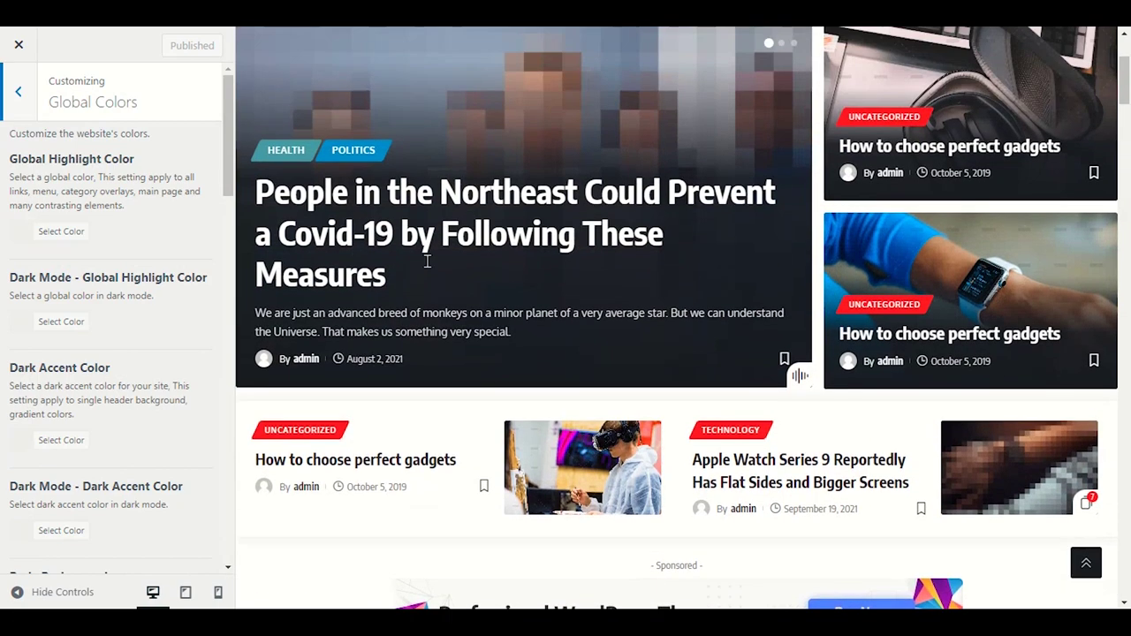
{"action": "scroll", "coordinate": [427, 261], "scroll_direction": "up", "scroll_amount": 1}
{"action": "scroll", "coordinate": [404, 360], "scroll_direction": "down", "scroll_amount": 3}
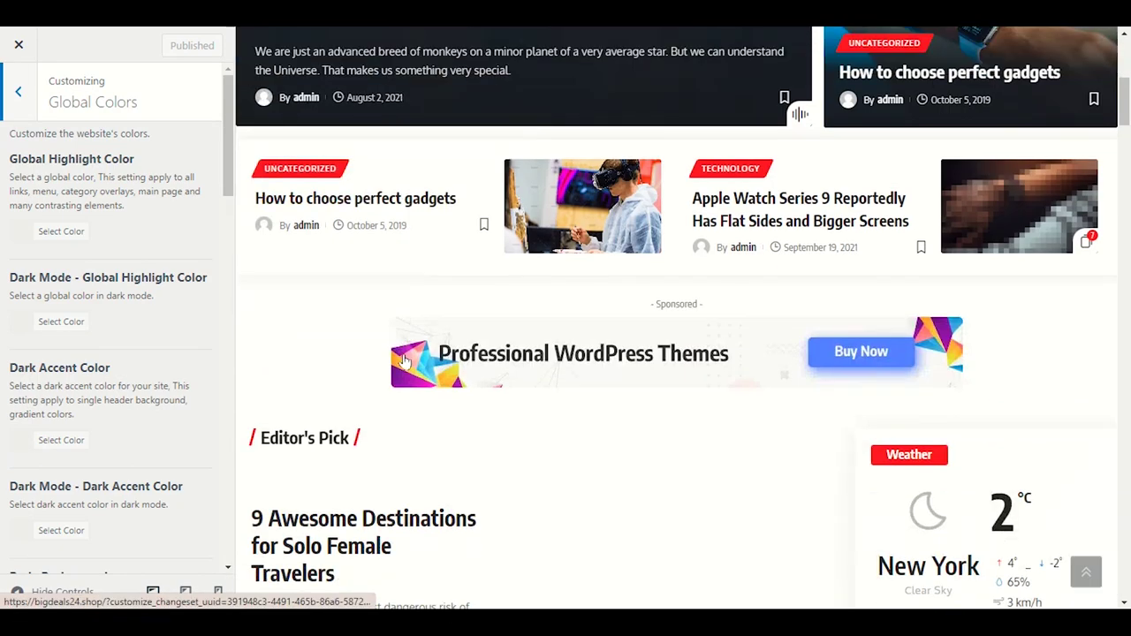
{"action": "scroll", "coordinate": [404, 360], "scroll_direction": "down", "scroll_amount": 3}
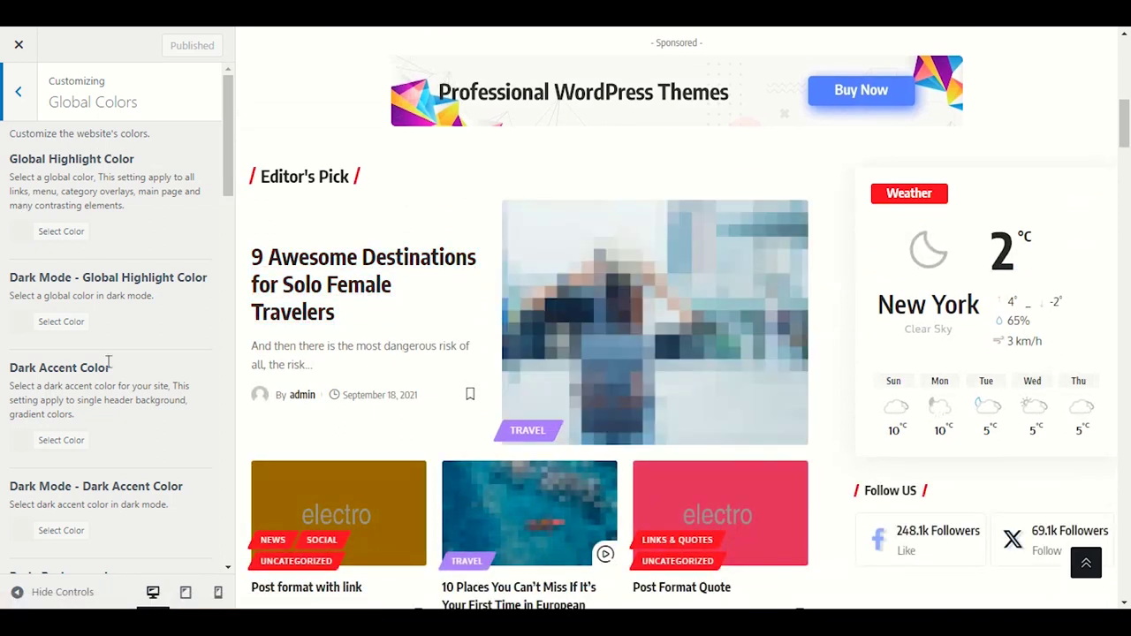
Review the Global Colors options down to Dark Mode Background and return to the customizer's main sections
{"action": "scroll", "coordinate": [108, 361], "scroll_direction": "down", "scroll_amount": 3}
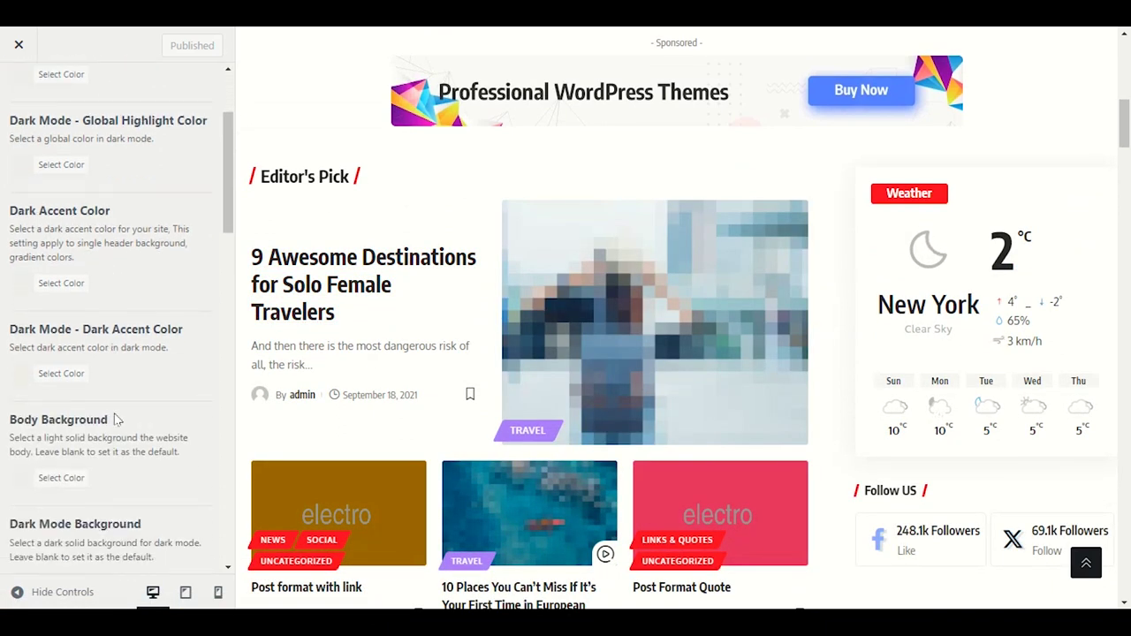
{"action": "scroll", "coordinate": [115, 420], "scroll_direction": "down", "scroll_amount": 2}
{"action": "scroll", "coordinate": [112, 415], "scroll_direction": "up", "scroll_amount": 5}
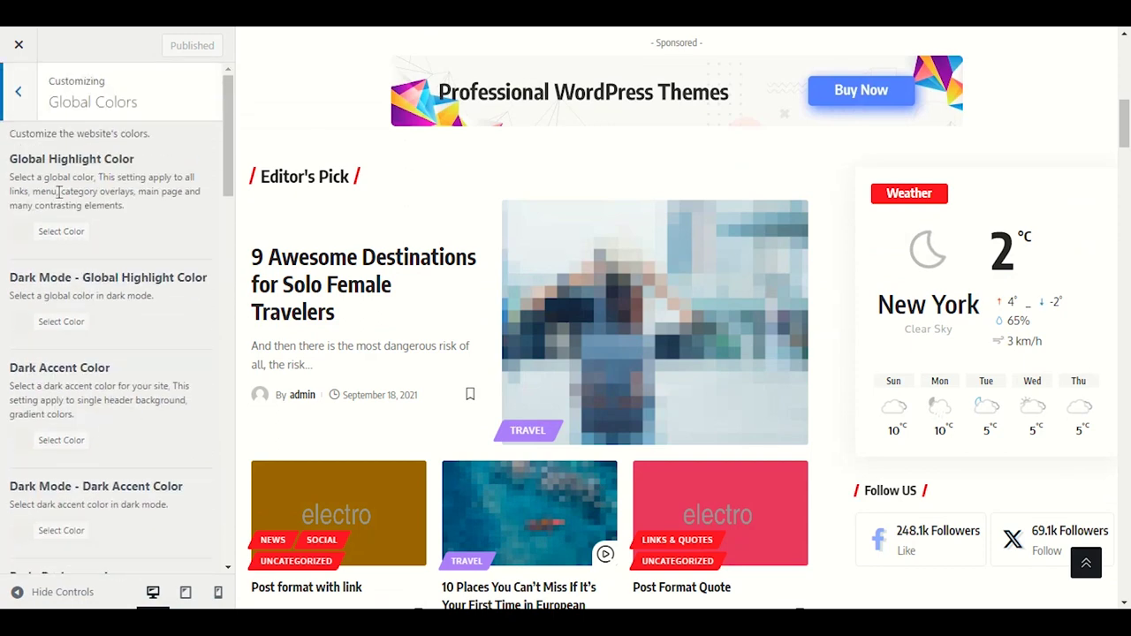
{"action": "left_click", "coordinate": [16, 106]}
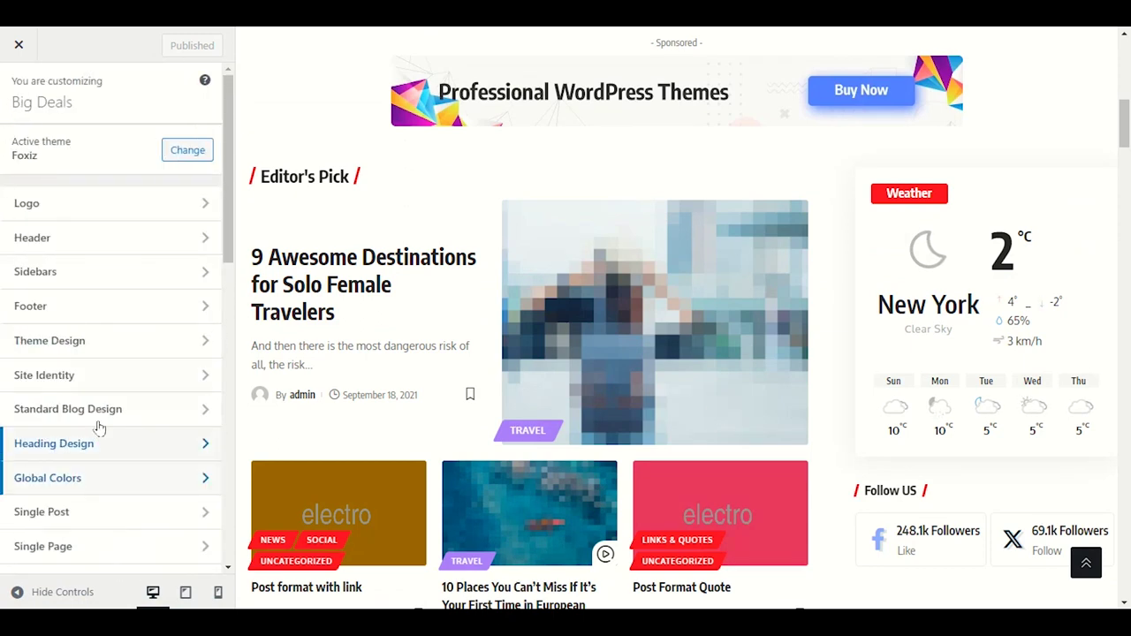
Open the Single Post settings and open the "How to choose perfect gadgets" article from the live homepage
{"action": "scroll", "coordinate": [157, 252], "scroll_direction": "down", "scroll_amount": 3}
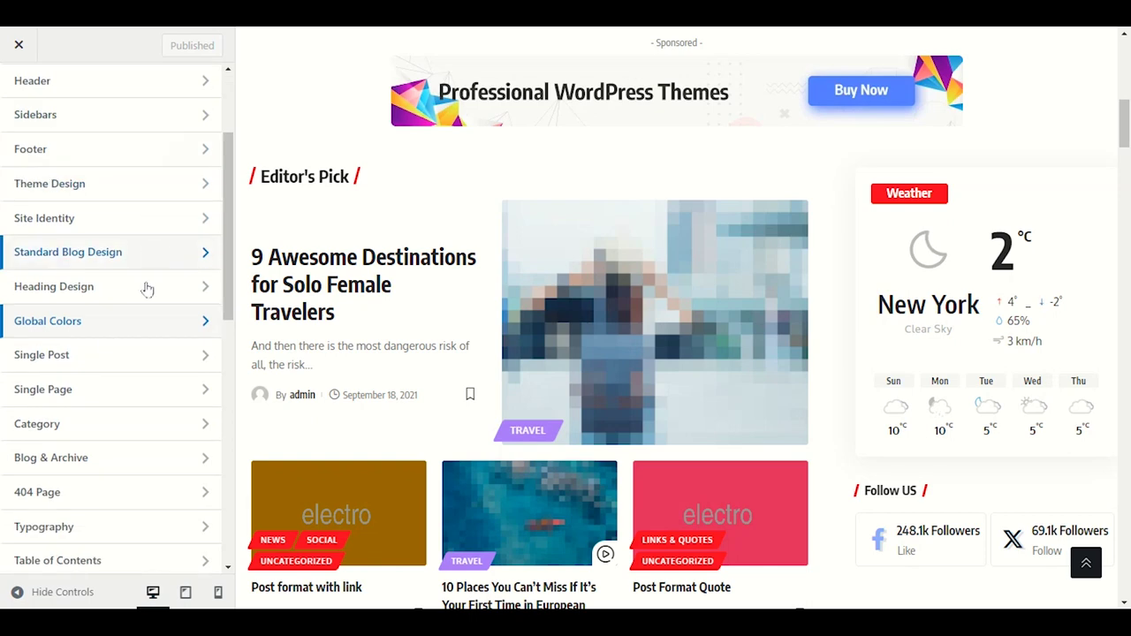
{"action": "left_click", "coordinate": [76, 354]}
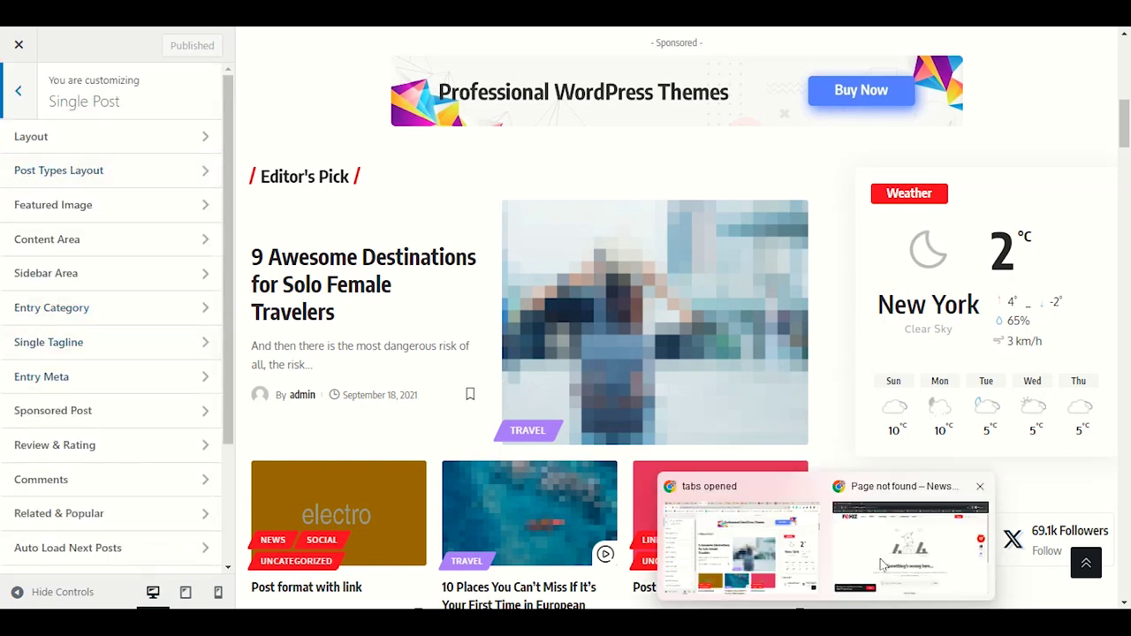
{"action": "left_click", "coordinate": [884, 565]}
{"action": "left_click", "coordinate": [151, 69]}
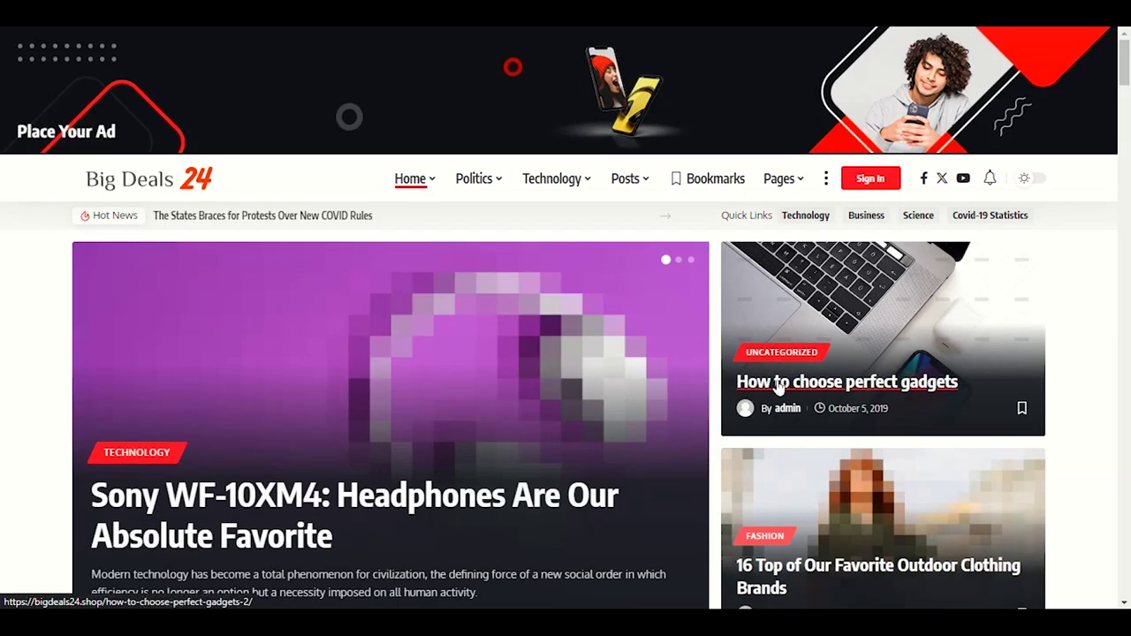
{"action": "left_click", "coordinate": [866, 326]}
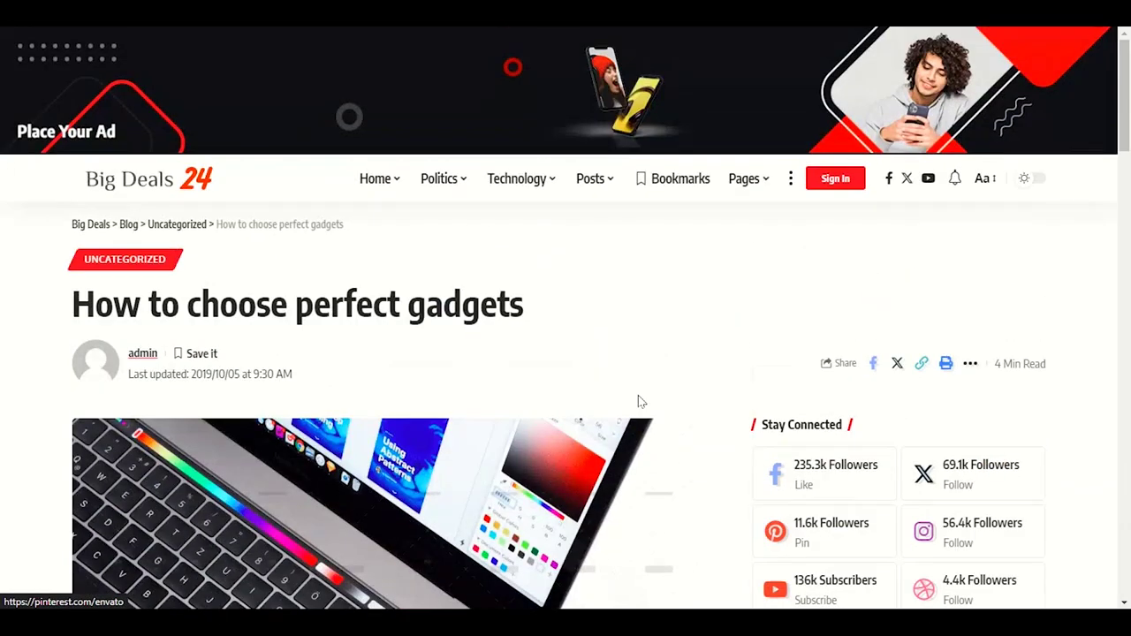
Examine the live article's single post layout from its title and featured image down to the newsletter and sharing sections
{"action": "scroll", "coordinate": [641, 401], "scroll_direction": "down", "scroll_amount": 10}
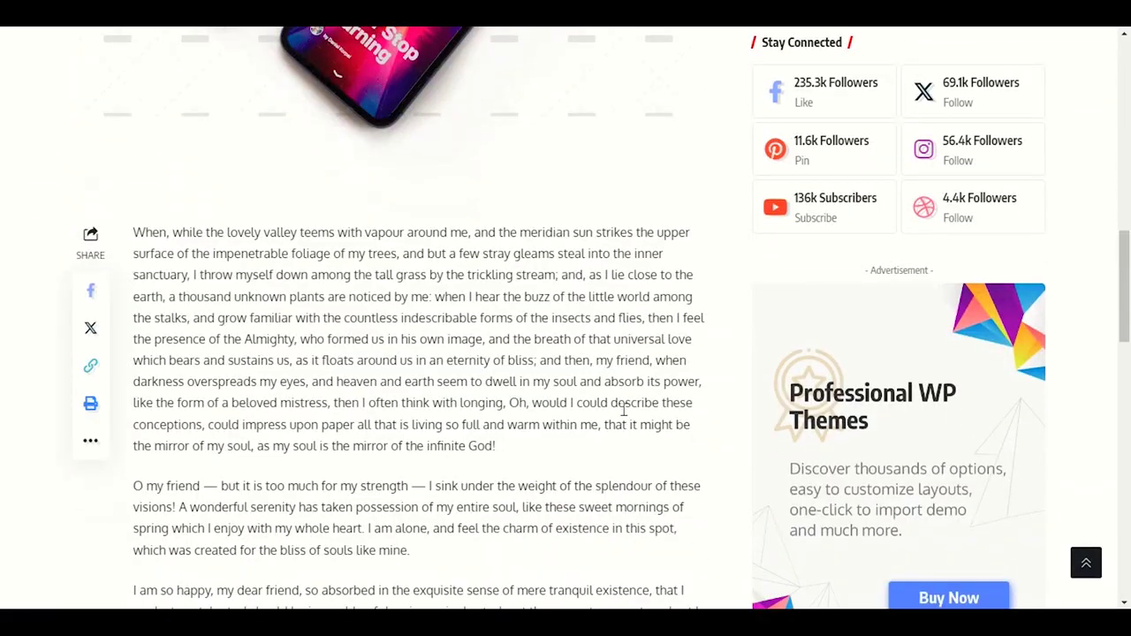
{"action": "scroll", "coordinate": [623, 411], "scroll_direction": "down", "scroll_amount": 12}
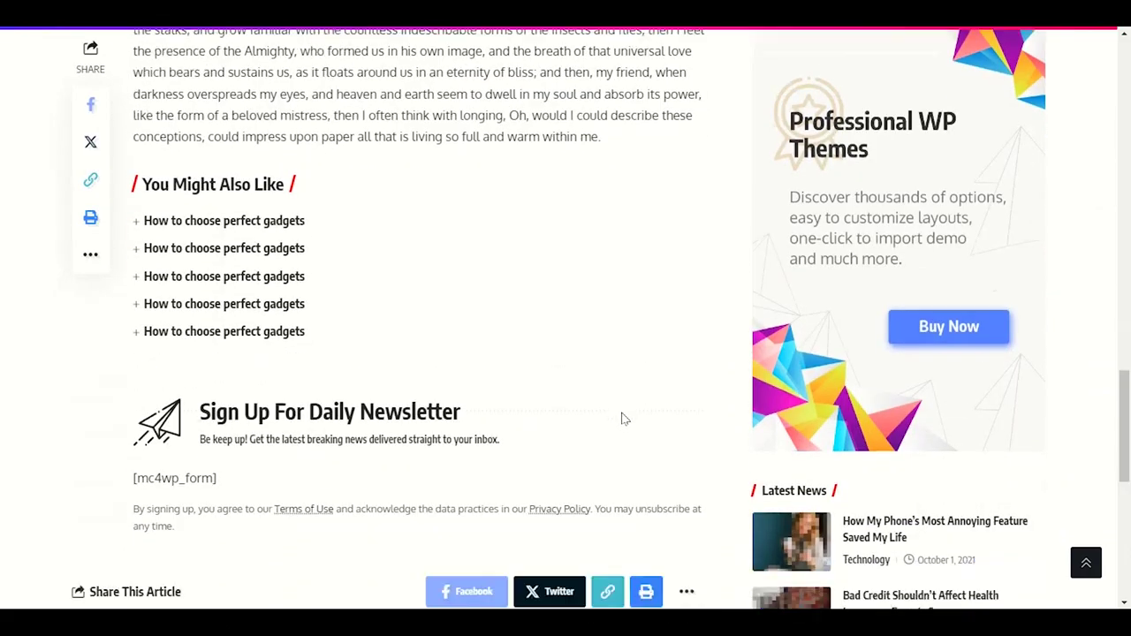
{"action": "scroll", "coordinate": [623, 418], "scroll_direction": "up", "scroll_amount": 12}
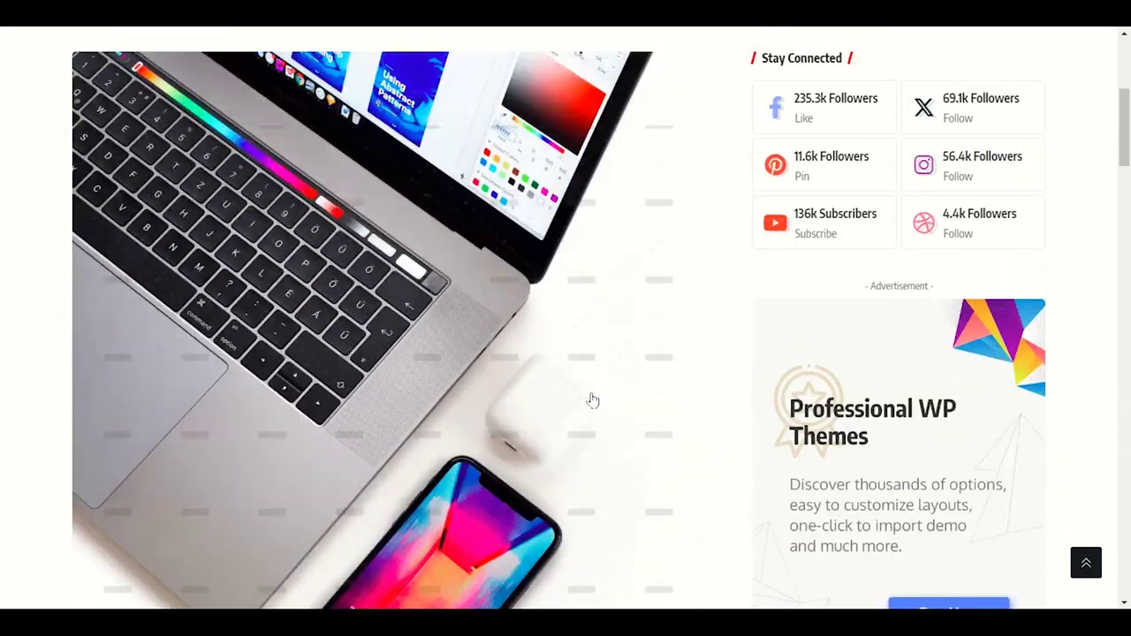
{"action": "scroll", "coordinate": [593, 400], "scroll_direction": "up", "scroll_amount": 4}
Return to the customizer, set the default single post layout to Layout 3 and publish the change
{"action": "mouse_move", "coordinate": [826, 621]}
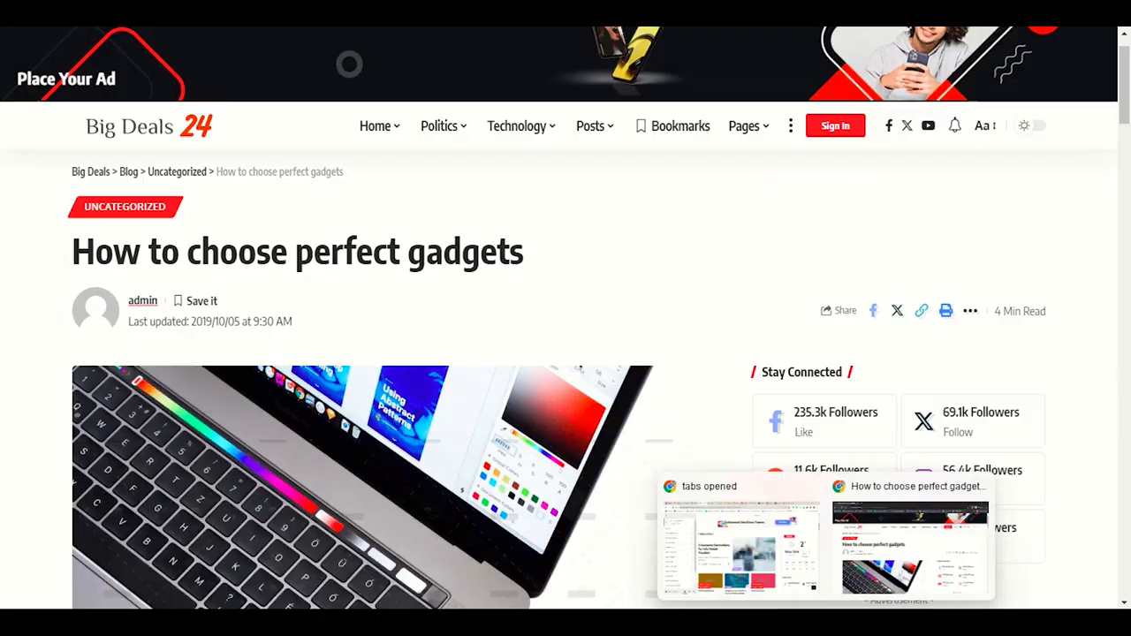
{"action": "left_click", "coordinate": [773, 541]}
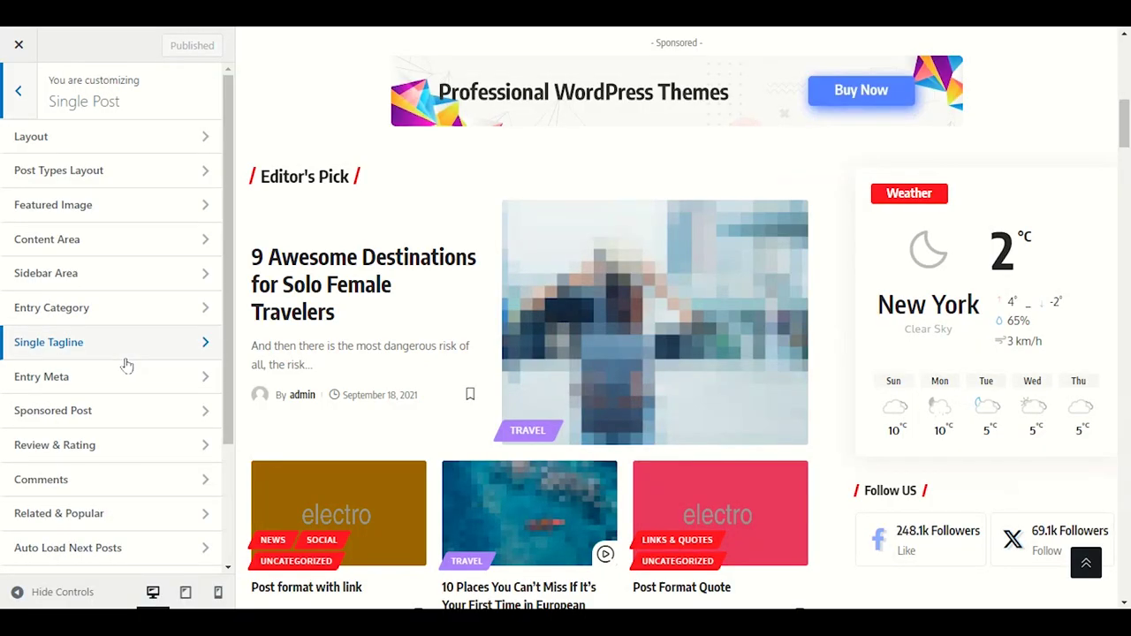
{"action": "left_click", "coordinate": [65, 145]}
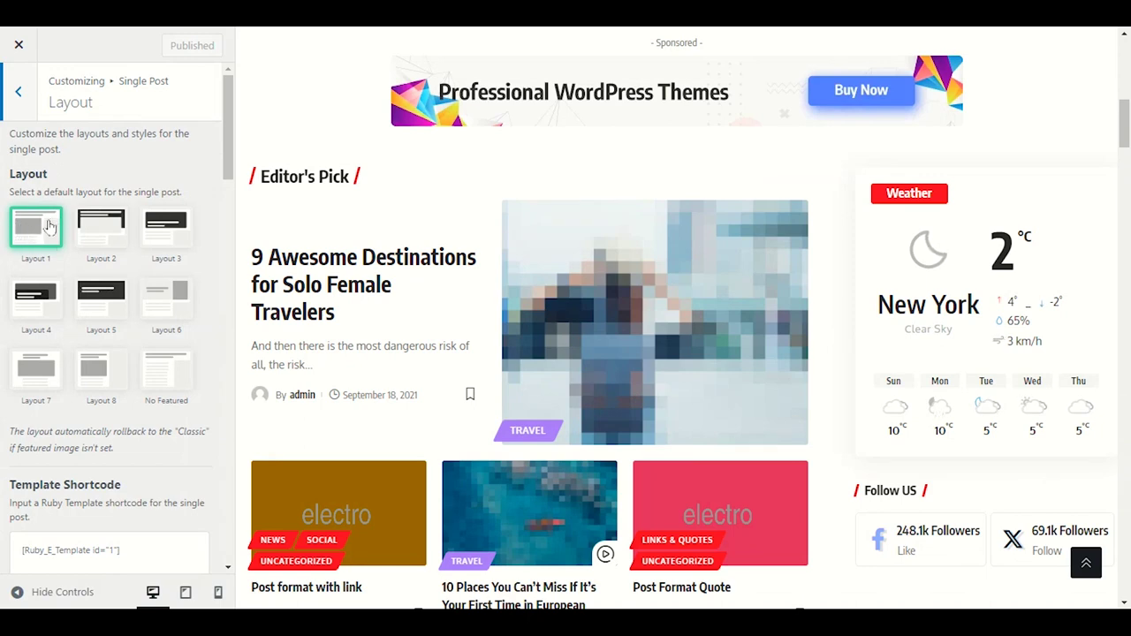
{"action": "left_click", "coordinate": [164, 228]}
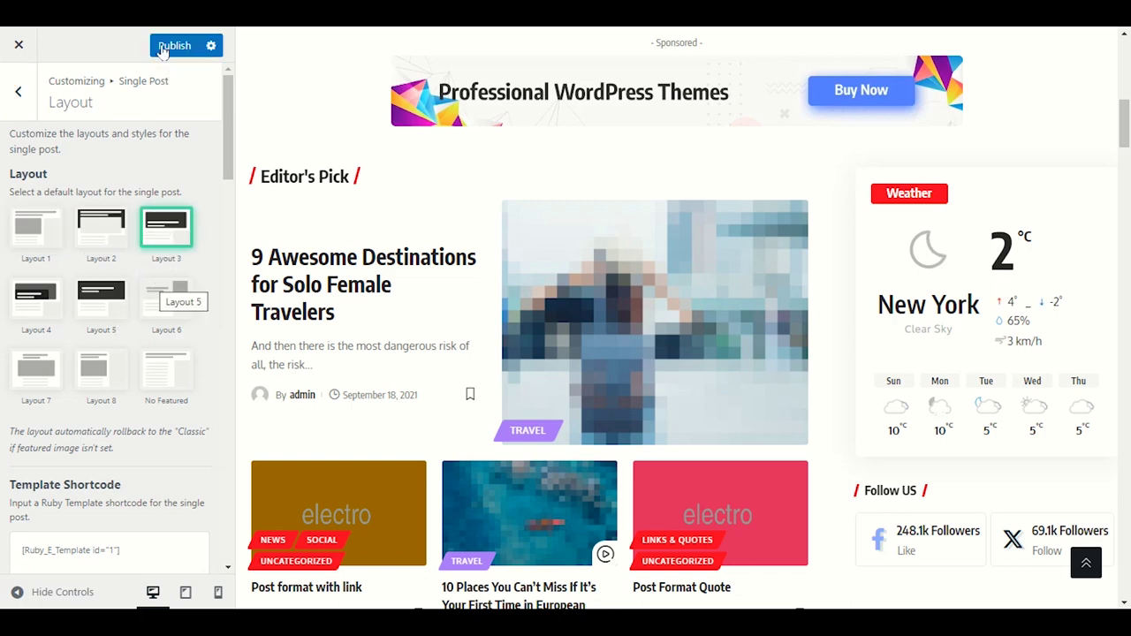
{"action": "left_click", "coordinate": [174, 45]}
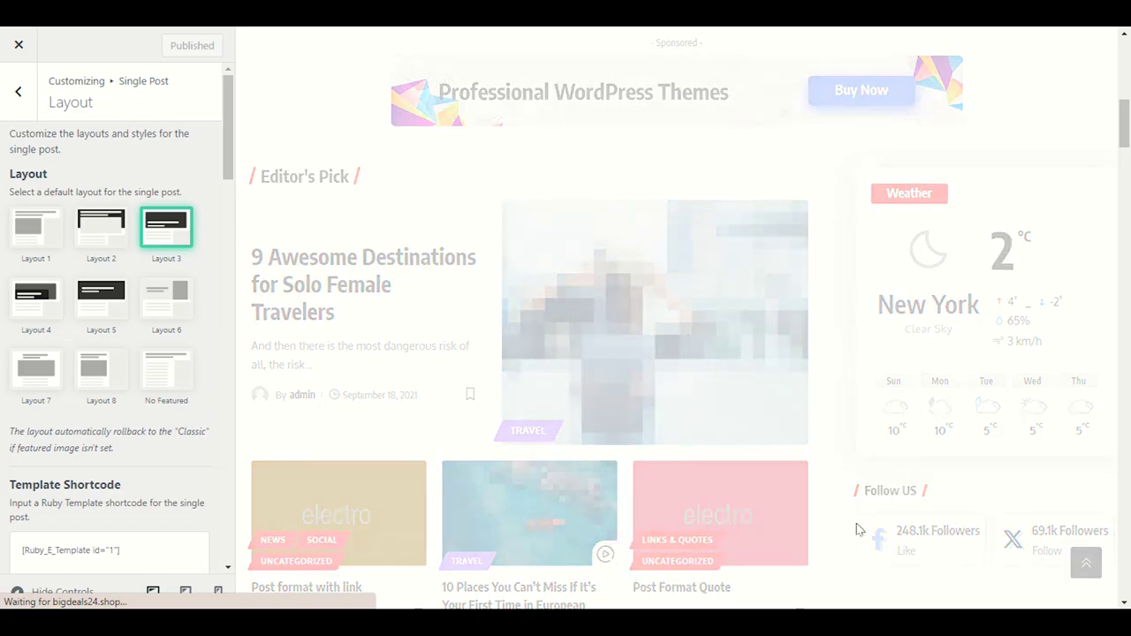
Check the new header layout on the live "How to choose perfect gadgets" article and return to the Single Post Layout settings
{"action": "mouse_move", "coordinate": [826, 619]}
{"action": "left_click", "coordinate": [880, 594]}
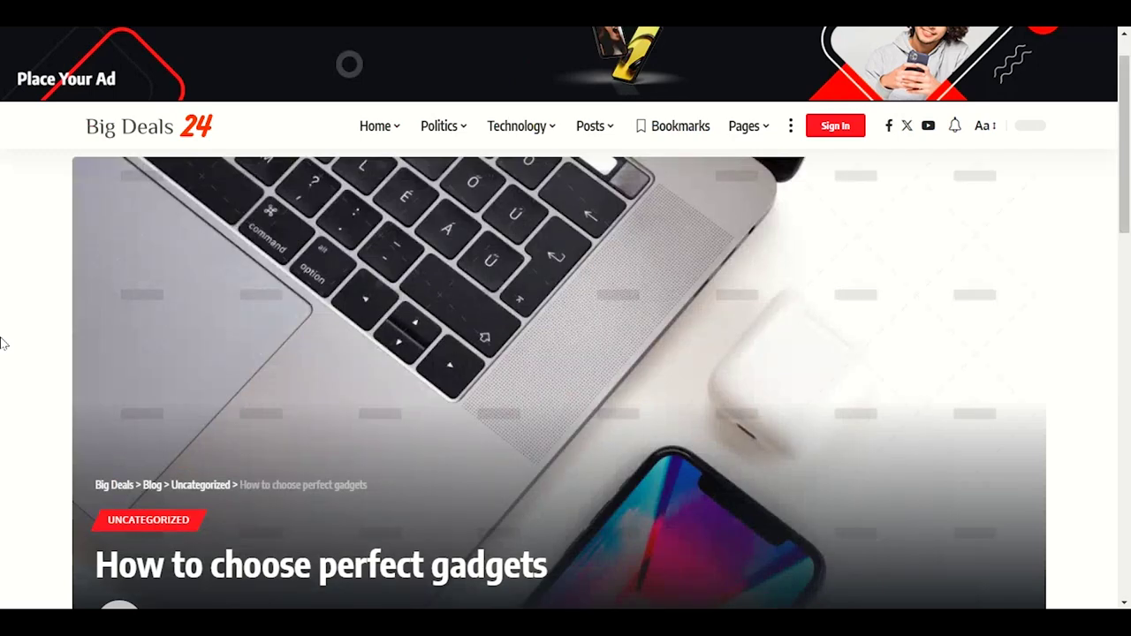
{"action": "scroll", "coordinate": [260, 304], "scroll_direction": "down", "scroll_amount": 5}
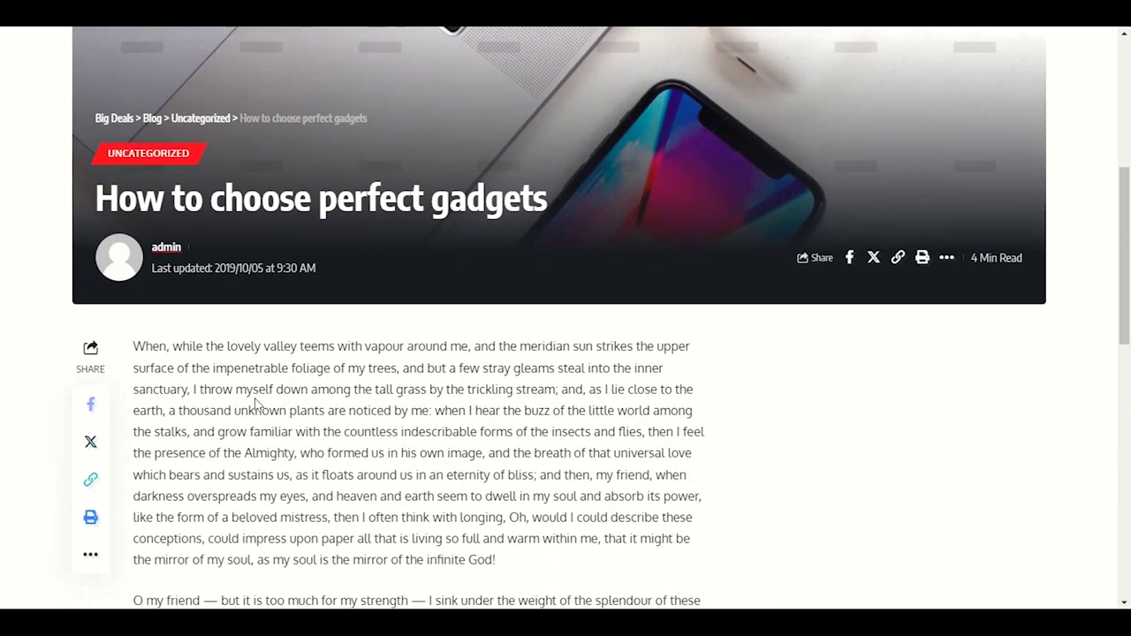
{"action": "scroll", "coordinate": [255, 402], "scroll_direction": "up", "scroll_amount": 3}
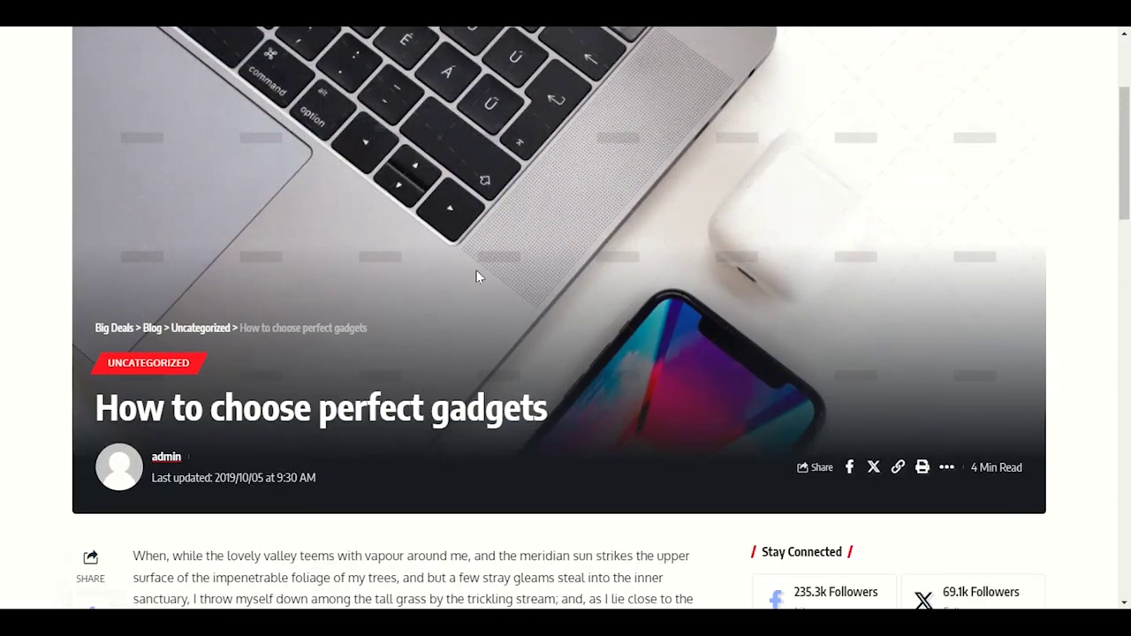
{"action": "left_click", "coordinate": [748, 543]}
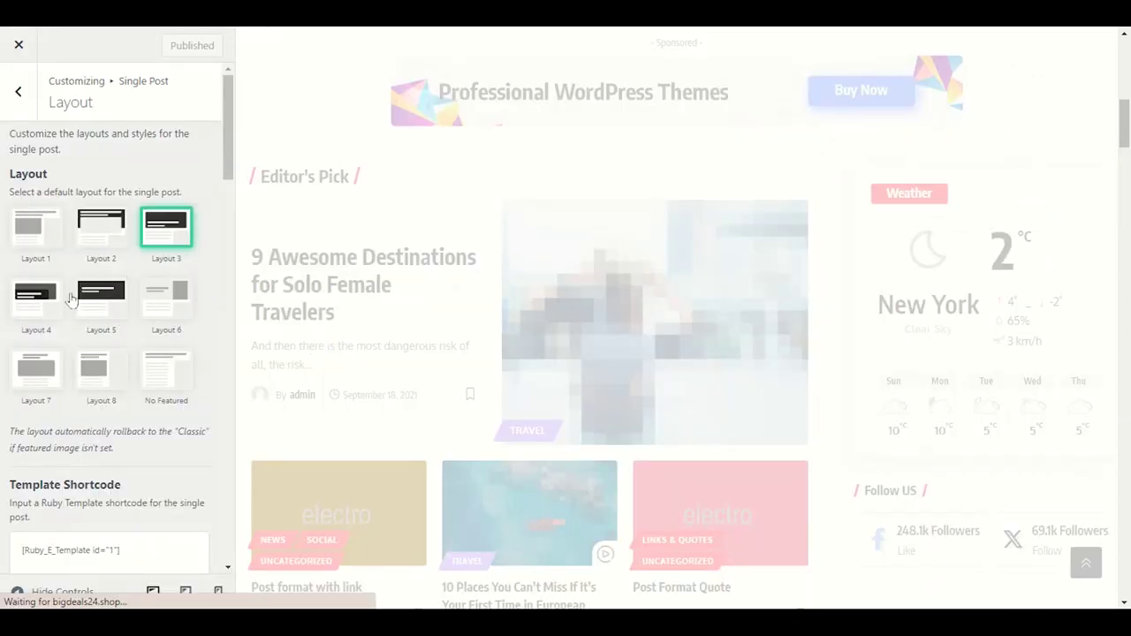
Set the default single post layout back to Layout 1, publish it, and review the video and audio post layout settings
{"action": "left_click", "coordinate": [35, 231]}
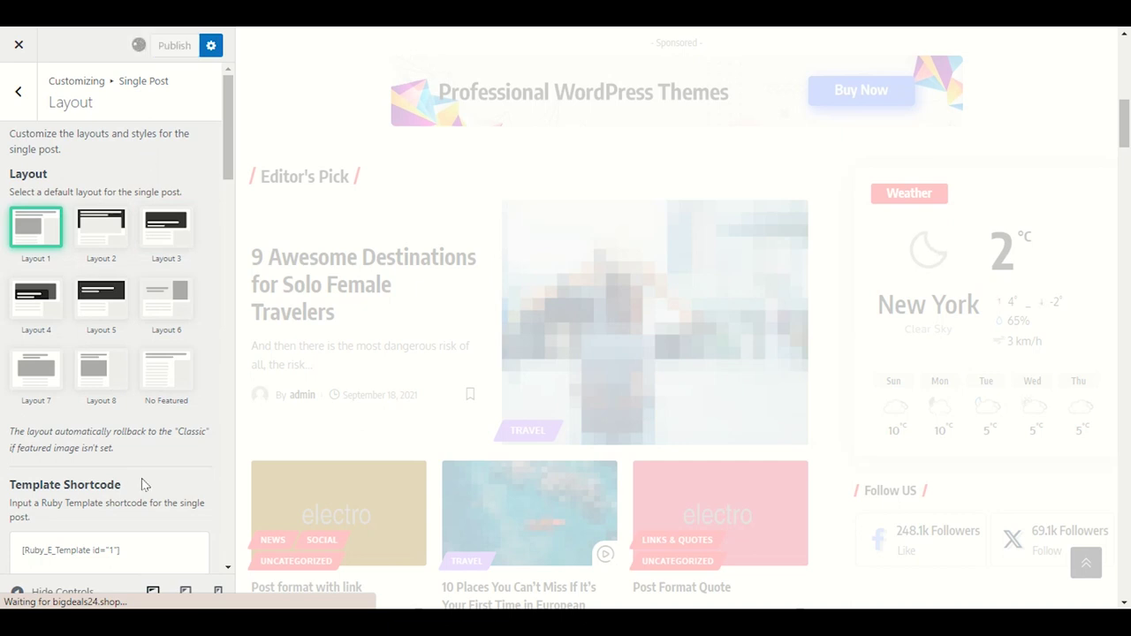
{"action": "scroll", "coordinate": [142, 478], "scroll_direction": "down", "scroll_amount": 3}
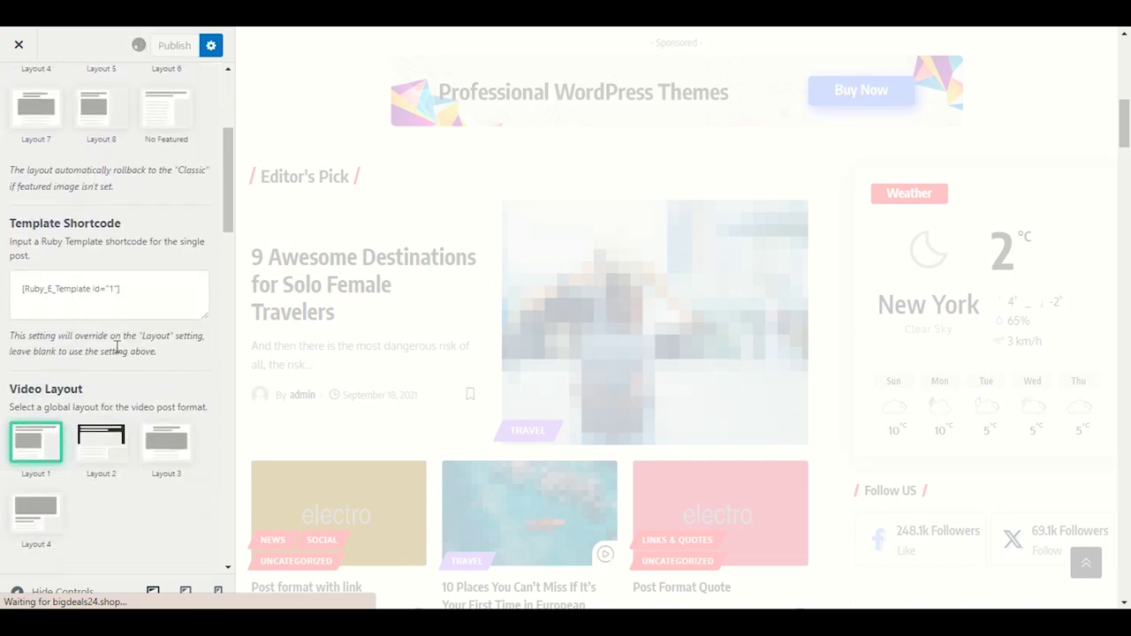
{"action": "scroll", "coordinate": [124, 365], "scroll_direction": "down", "scroll_amount": 1}
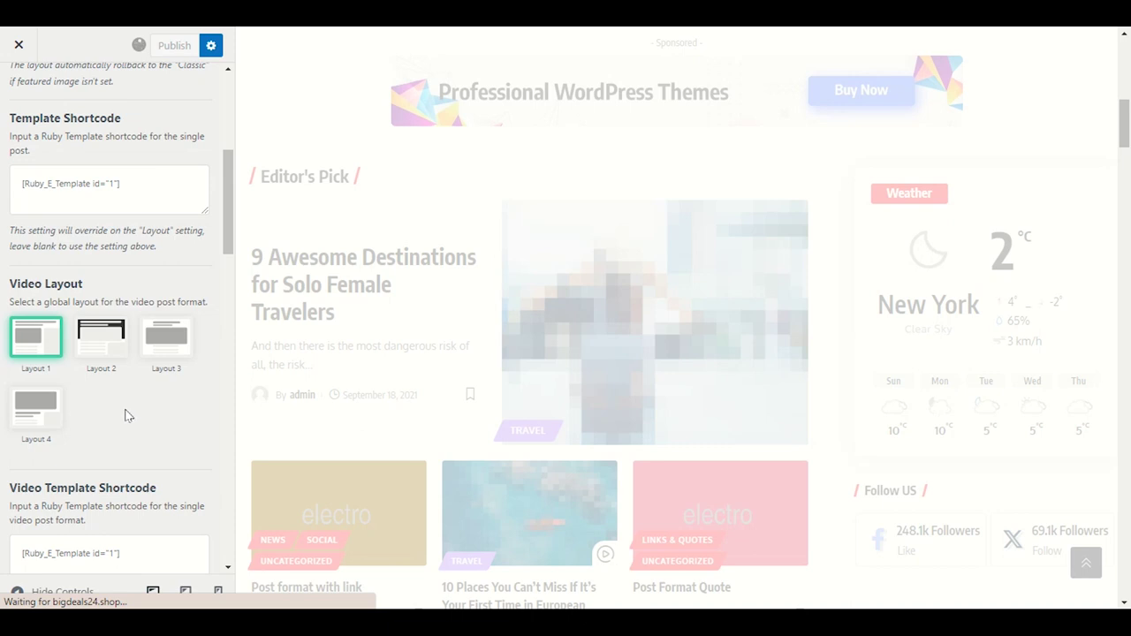
{"action": "scroll", "coordinate": [128, 415], "scroll_direction": "down", "scroll_amount": 1}
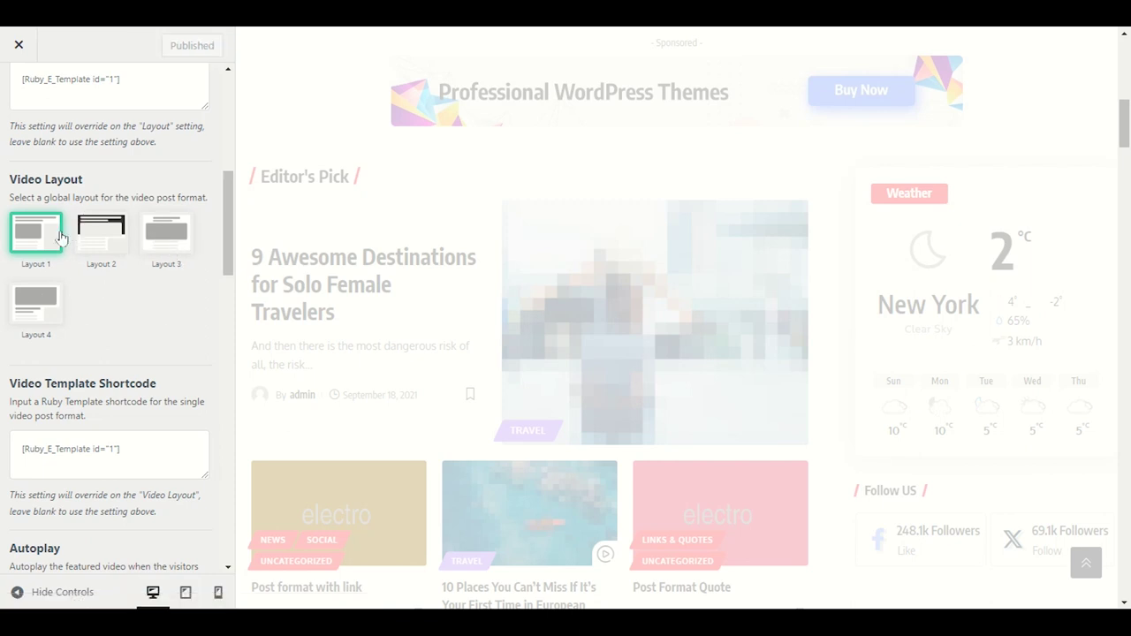
{"action": "scroll", "coordinate": [115, 283], "scroll_direction": "down", "scroll_amount": 4}
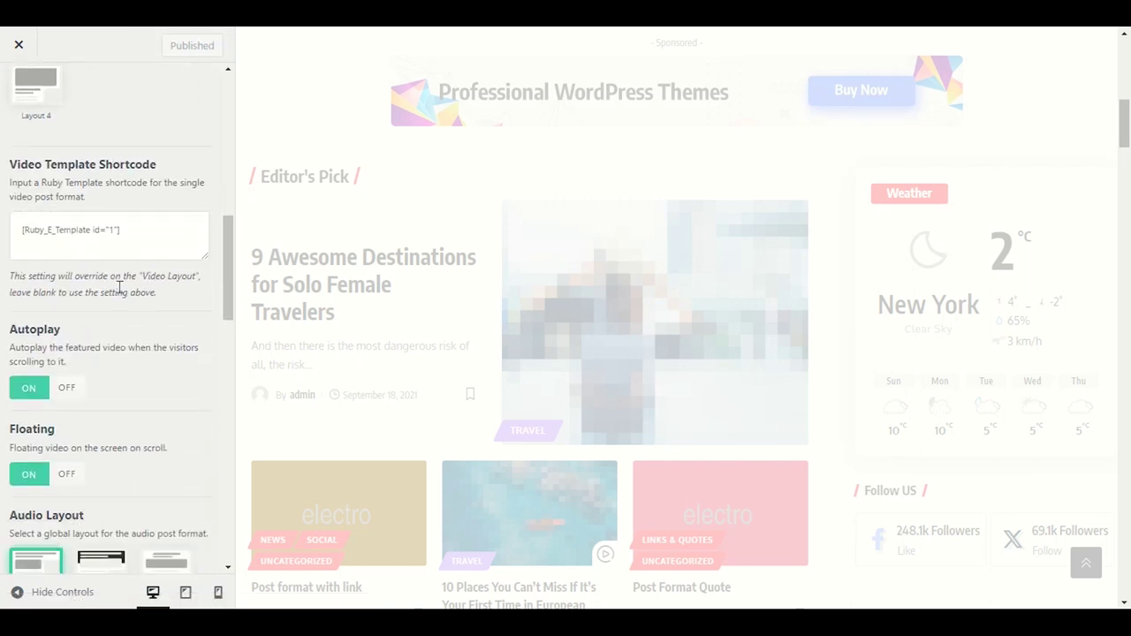
{"action": "scroll", "coordinate": [146, 372], "scroll_direction": "down", "scroll_amount": 1}
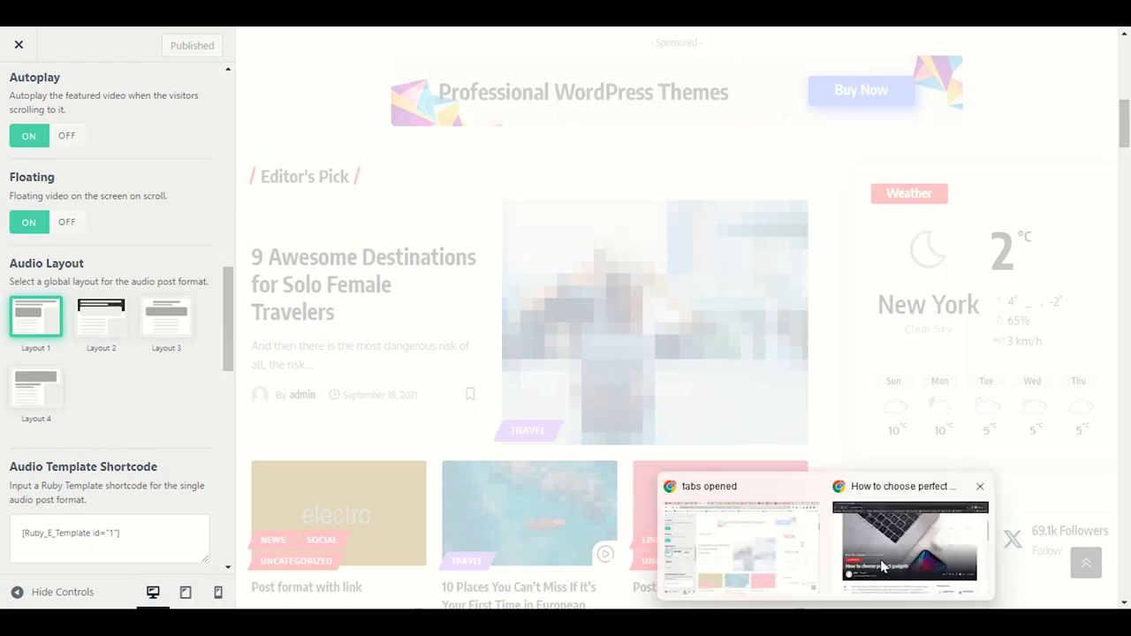
Switch to the live "How to choose perfect gadgets" article and select the end of its first visible paragraph to check the text-sharing popup
{"action": "left_click", "coordinate": [881, 560]}
{"action": "scroll", "coordinate": [414, 354], "scroll_direction": "down", "scroll_amount": 2}
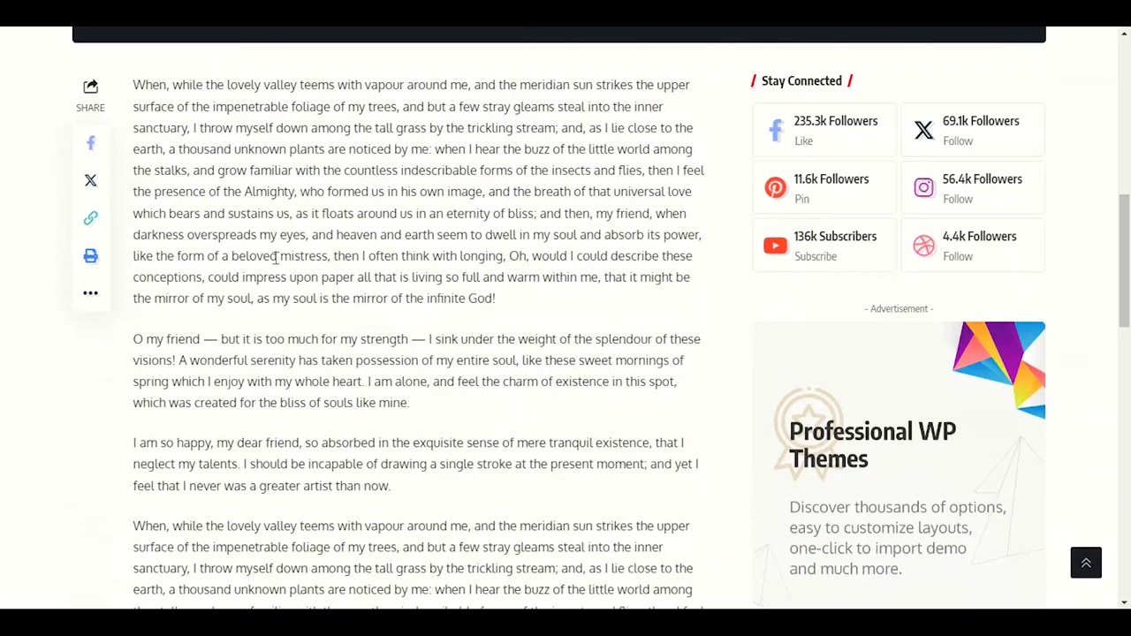
{"action": "left_click_drag", "start_coordinate": [239, 240], "coordinate": [508, 308]}
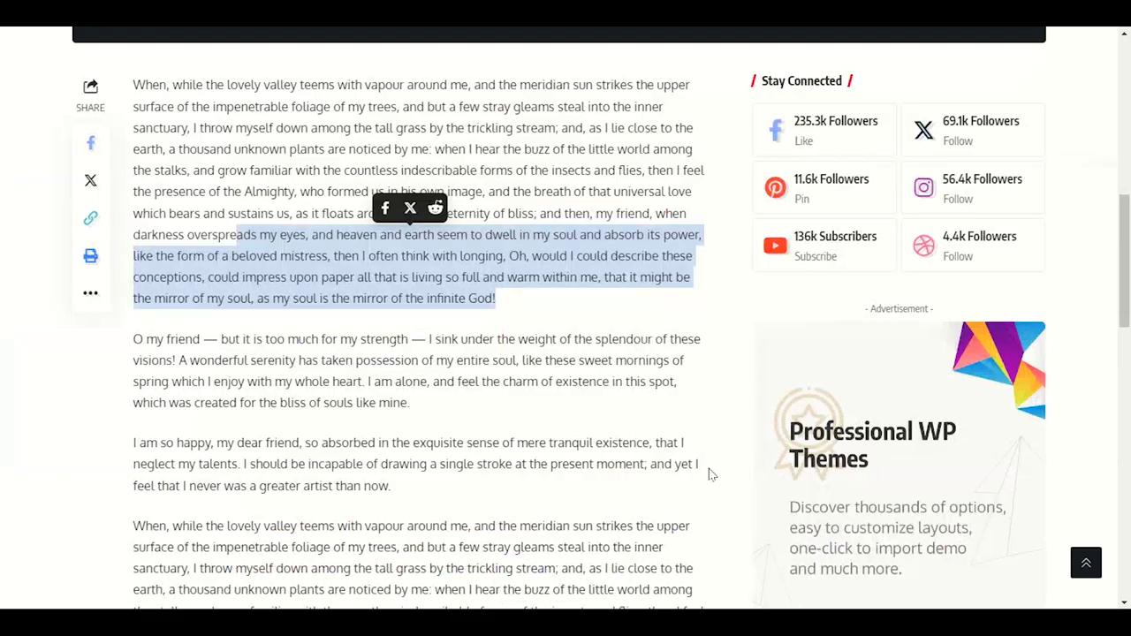
{"action": "scroll", "coordinate": [459, 358], "scroll_direction": "down", "scroll_amount": 3}
{"action": "left_click", "coordinate": [462, 358]}
Examine the article's body text, floating share bar, "You Might Also Like" list, newsletter section and sidebar
{"action": "scroll", "coordinate": [463, 247], "scroll_direction": "down", "scroll_amount": 2}
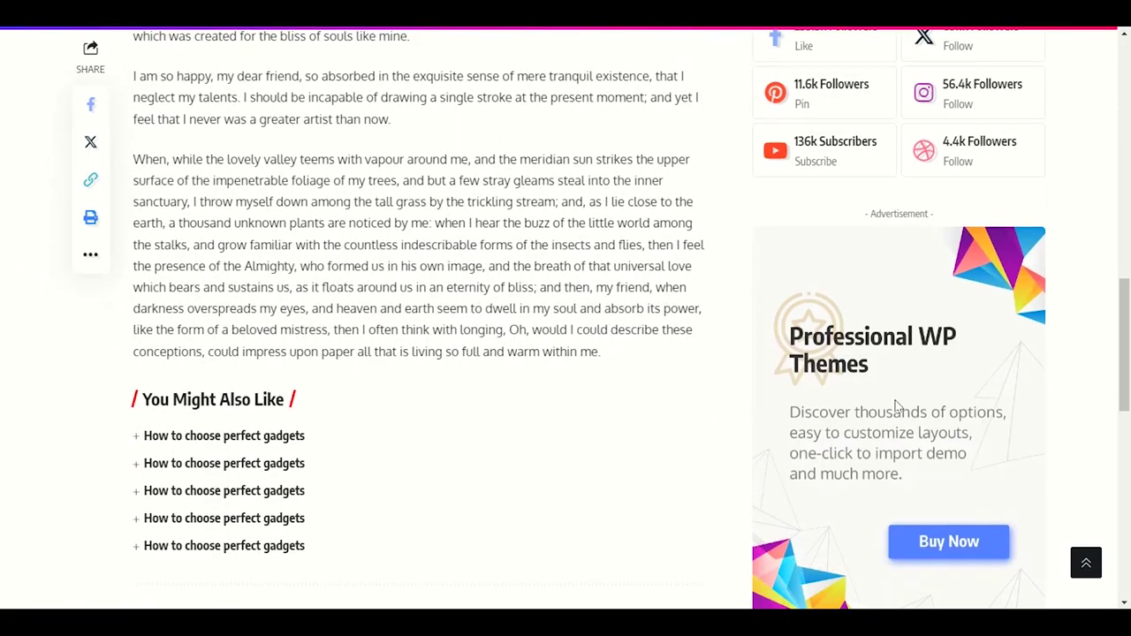
{"action": "scroll", "coordinate": [353, 207], "scroll_direction": "down", "scroll_amount": 1}
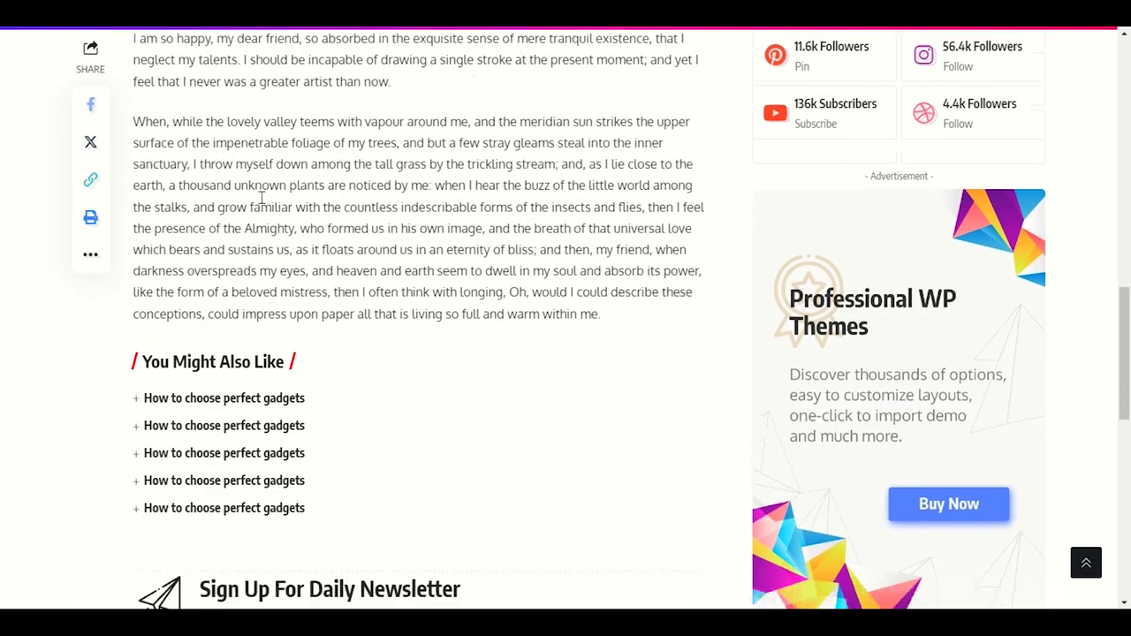
{"action": "scroll", "coordinate": [374, 422], "scroll_direction": "up", "scroll_amount": 3}
{"action": "scroll", "coordinate": [366, 286], "scroll_direction": "down", "scroll_amount": 4}
{"action": "scroll", "coordinate": [349, 212], "scroll_direction": "down", "scroll_amount": 3}
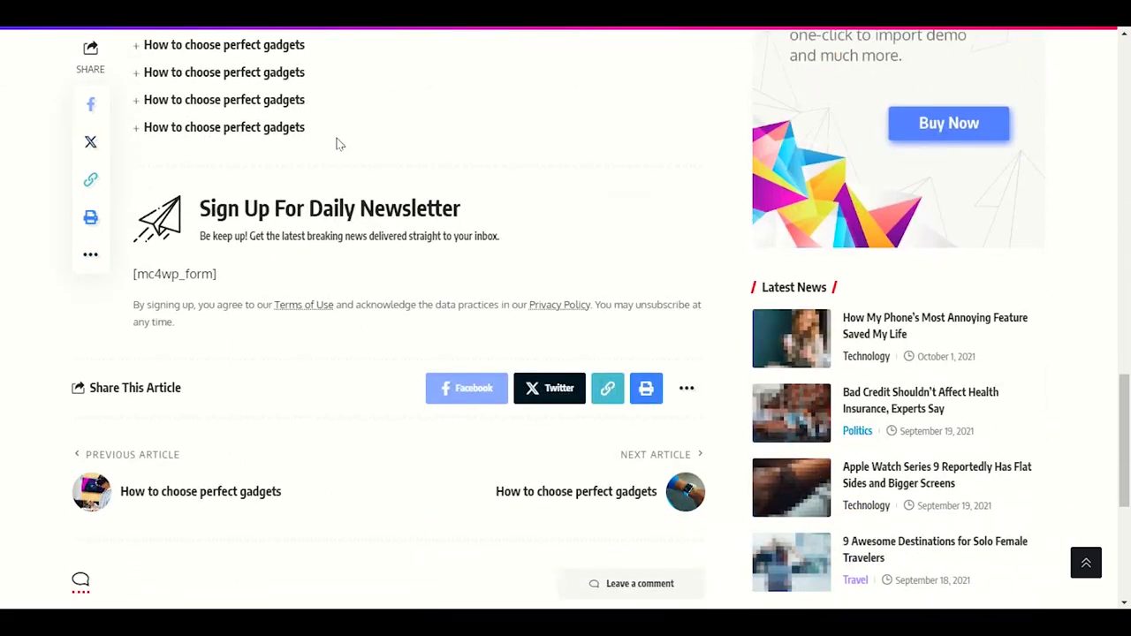
{"action": "scroll", "coordinate": [256, 316], "scroll_direction": "up", "scroll_amount": 6}
{"action": "scroll", "coordinate": [225, 320], "scroll_direction": "up", "scroll_amount": 2}
{"action": "scroll", "coordinate": [221, 318], "scroll_direction": "down", "scroll_amount": 3}
{"action": "scroll", "coordinate": [217, 316], "scroll_direction": "up", "scroll_amount": 1}
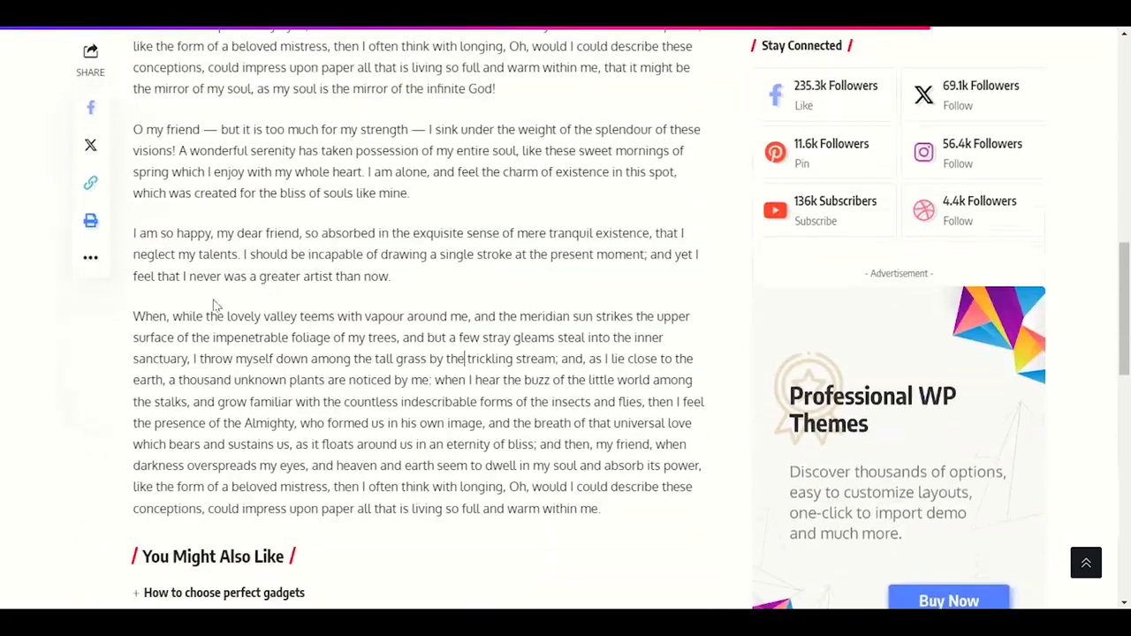
{"action": "scroll", "coordinate": [163, 352], "scroll_direction": "down", "scroll_amount": 5}
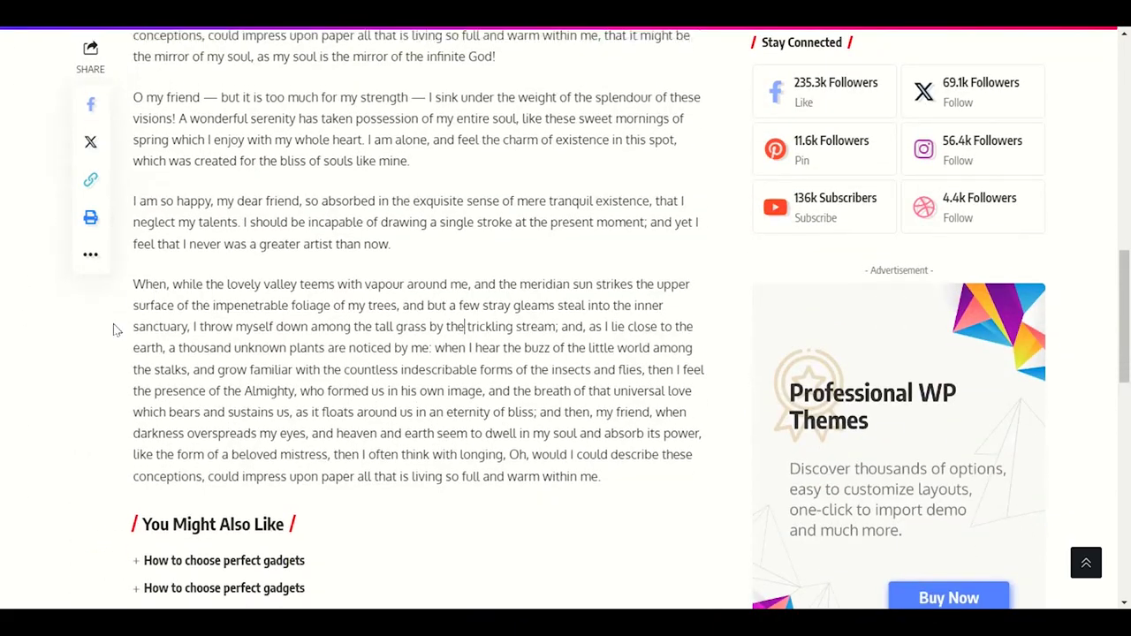
{"action": "scroll", "coordinate": [101, 321], "scroll_direction": "up", "scroll_amount": 8}
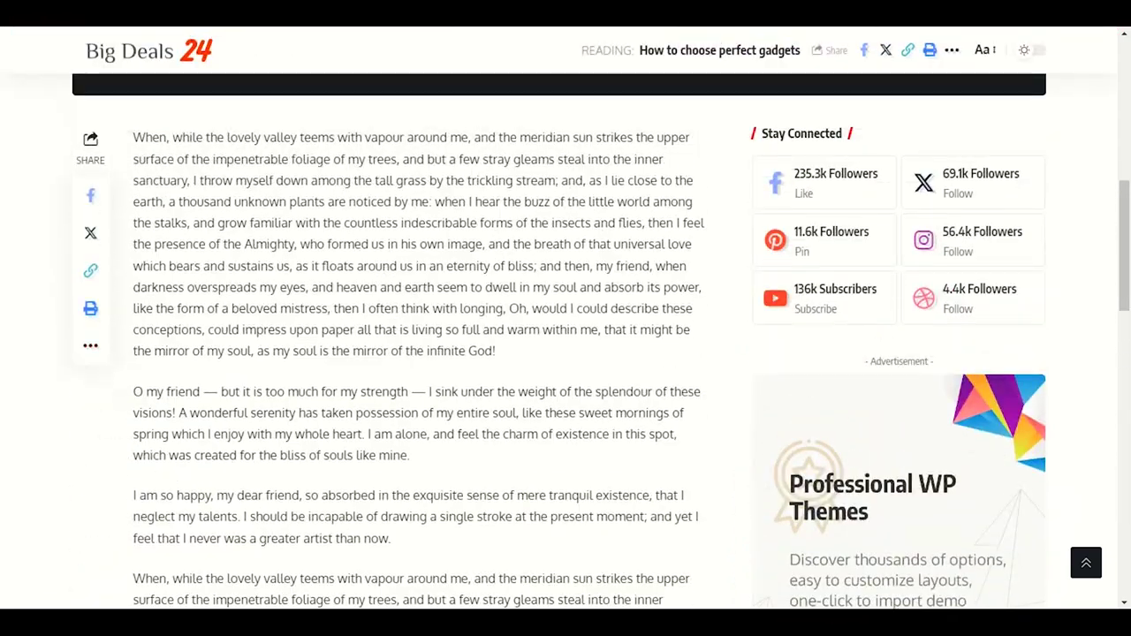
Review the Single Post Layout settings for the video, audio and gallery formats, and the layout choices for custom post types
{"action": "left_click", "coordinate": [732, 530]}
{"action": "scroll", "coordinate": [83, 353], "scroll_direction": "down", "scroll_amount": 5}
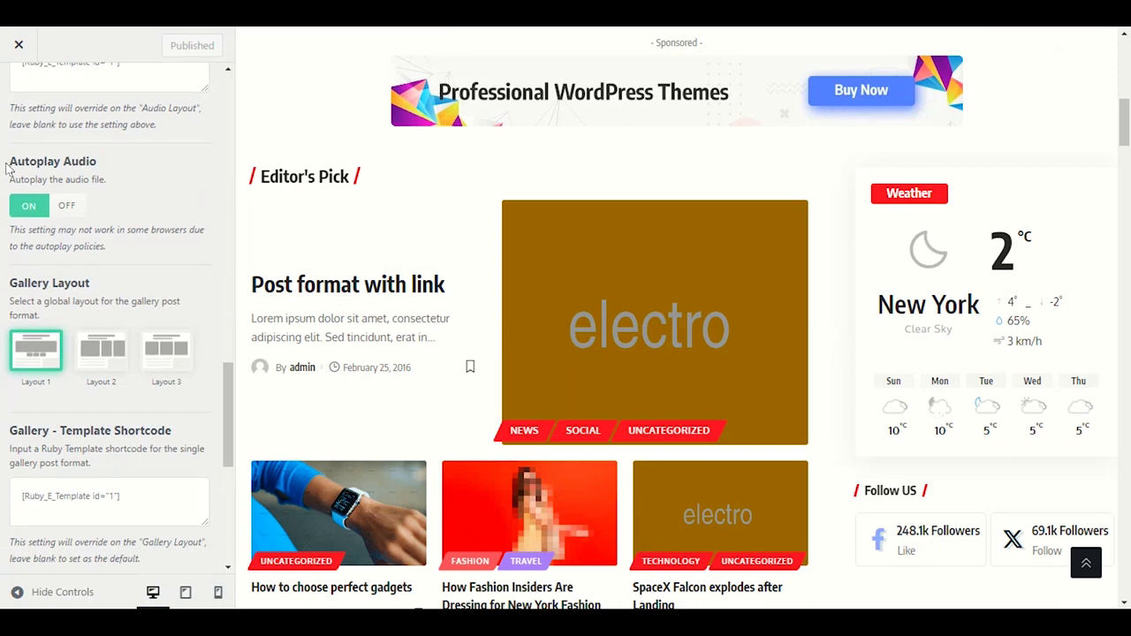
{"action": "scroll", "coordinate": [135, 397], "scroll_direction": "down", "scroll_amount": 4}
{"action": "scroll", "coordinate": [133, 402], "scroll_direction": "down", "scroll_amount": 2}
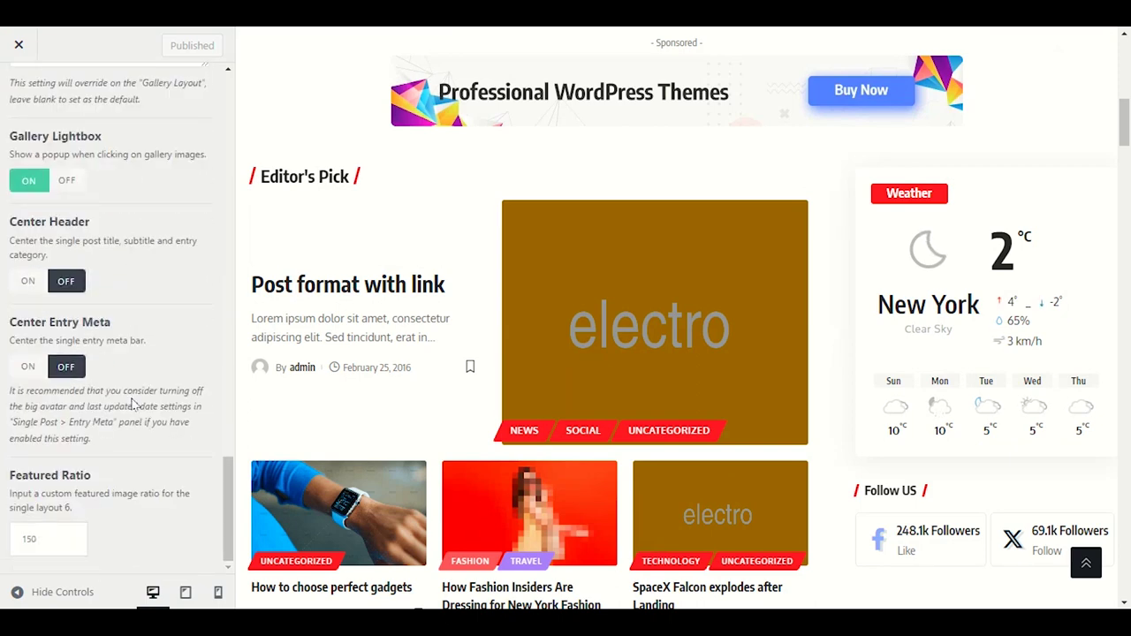
{"action": "scroll", "coordinate": [128, 398], "scroll_direction": "up", "scroll_amount": 15}
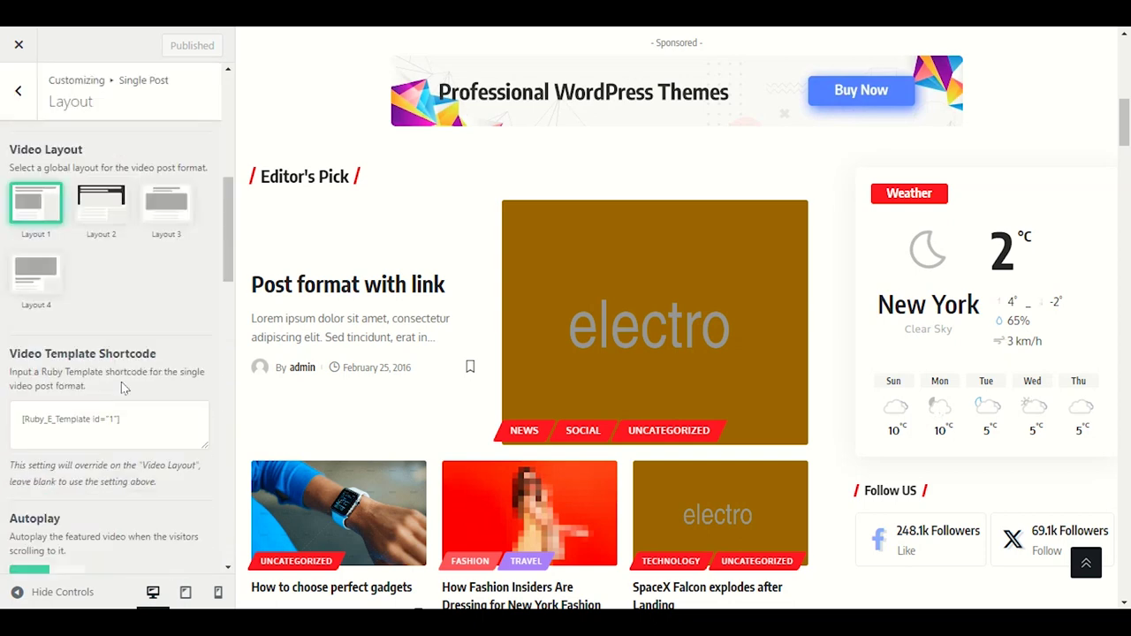
{"action": "left_click", "coordinate": [18, 105]}
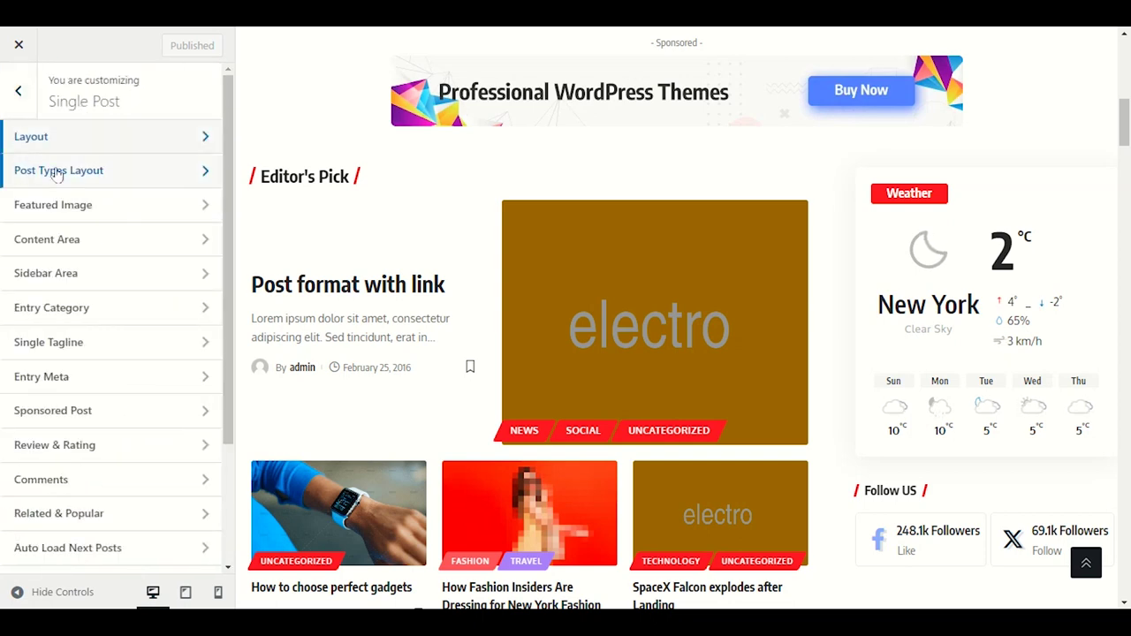
{"action": "left_click", "coordinate": [56, 172]}
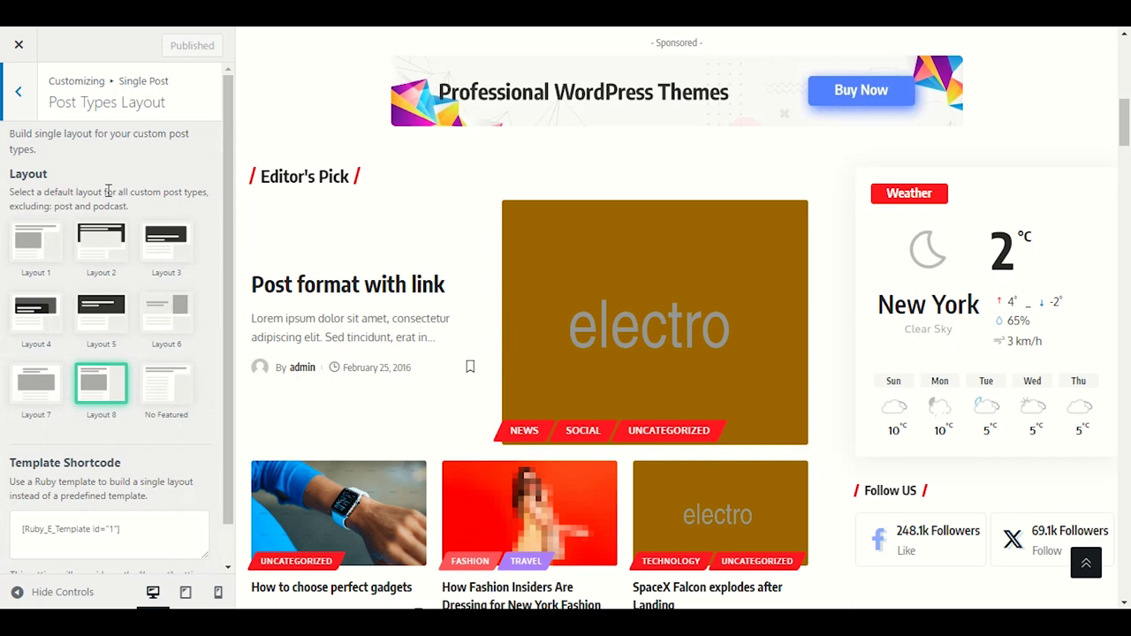
{"action": "left_click", "coordinate": [19, 105]}
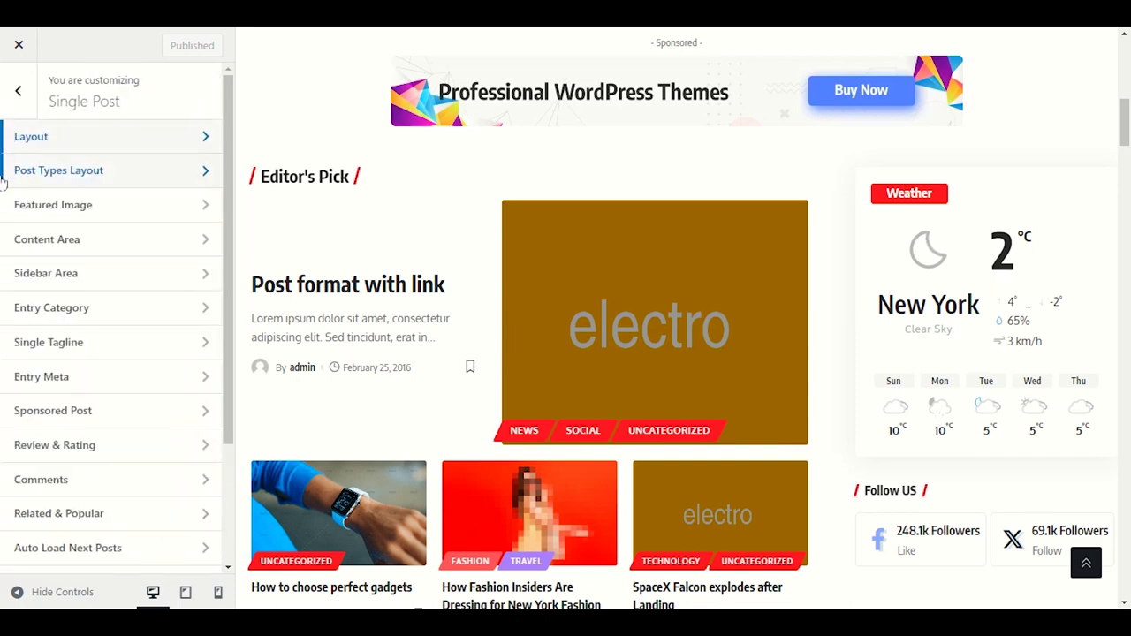
Open the Single Post Featured Image settings and inspect the featured image on the live "How to choose perfect gadgets" post
{"action": "left_click", "coordinate": [127, 208]}
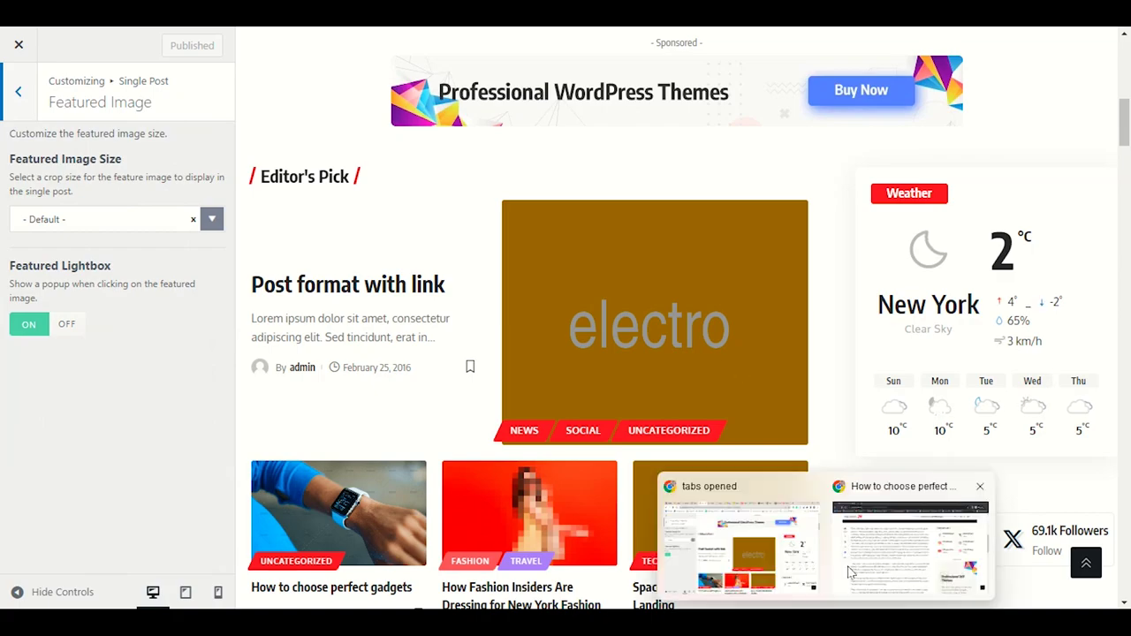
{"action": "left_click", "coordinate": [950, 542]}
{"action": "scroll", "coordinate": [583, 472], "scroll_direction": "up", "scroll_amount": 10}
{"action": "scroll", "coordinate": [555, 471], "scroll_direction": "down", "scroll_amount": 2}
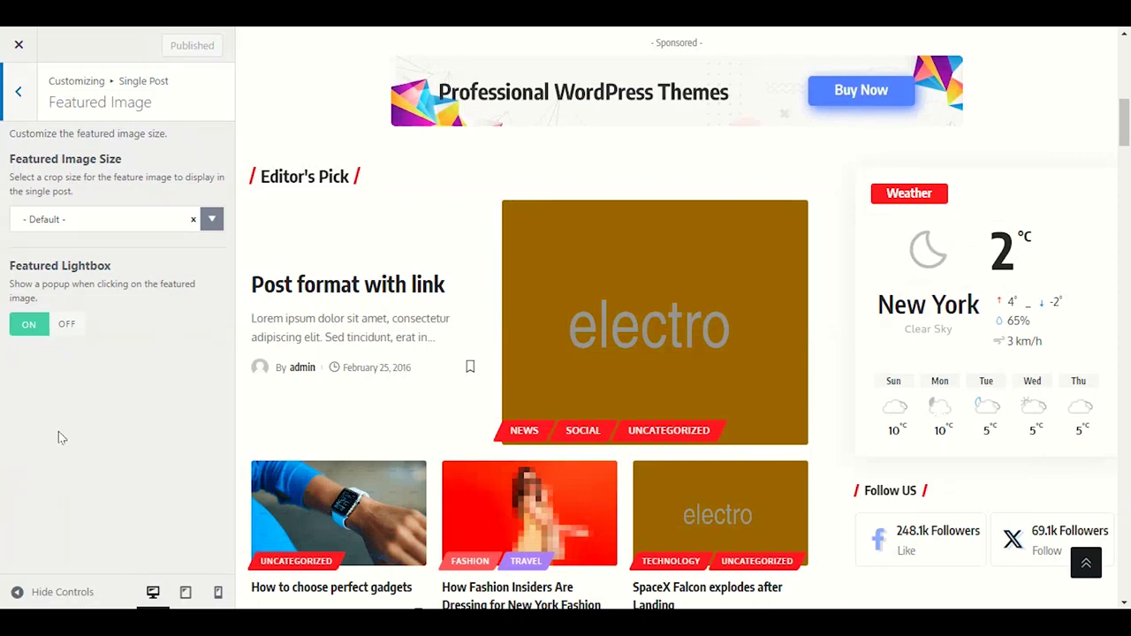
Check the available crop sizes for the Featured Image Size and return to the Single Post sections
{"action": "left_click", "coordinate": [89, 225]}
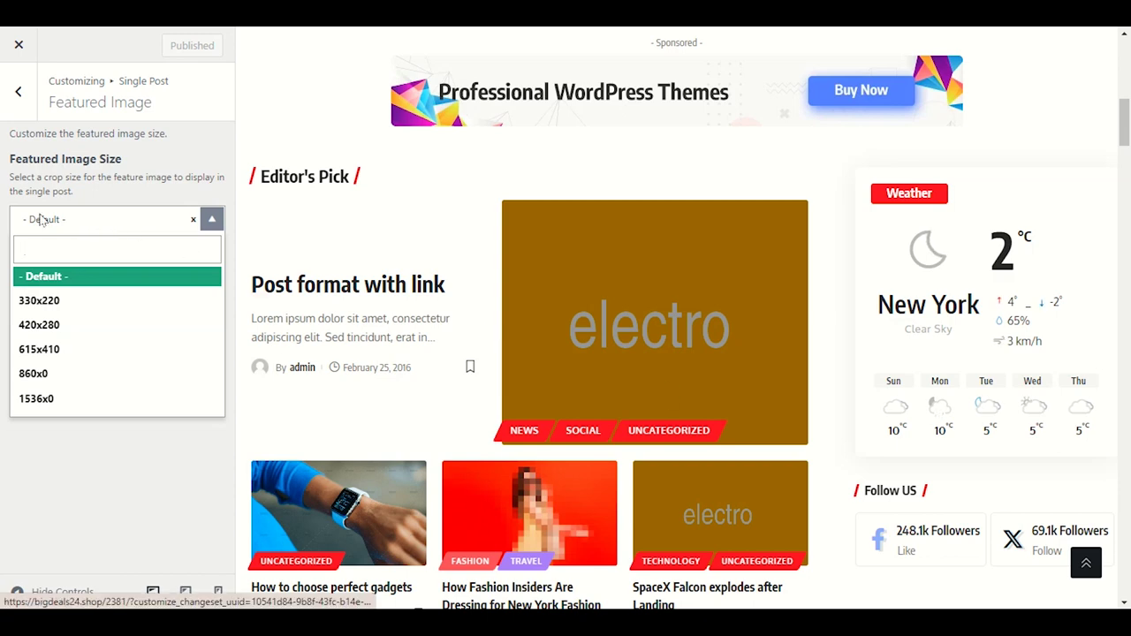
{"action": "mouse_move", "coordinate": [831, 618]}
{"action": "left_click", "coordinate": [911, 544]}
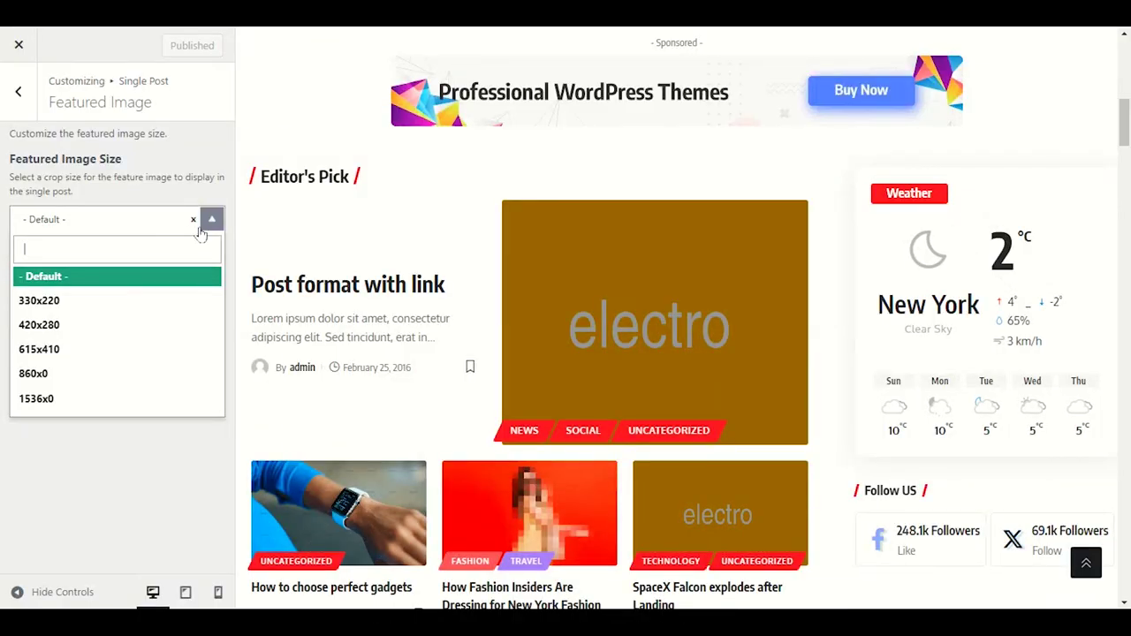
{"action": "left_click", "coordinate": [213, 221]}
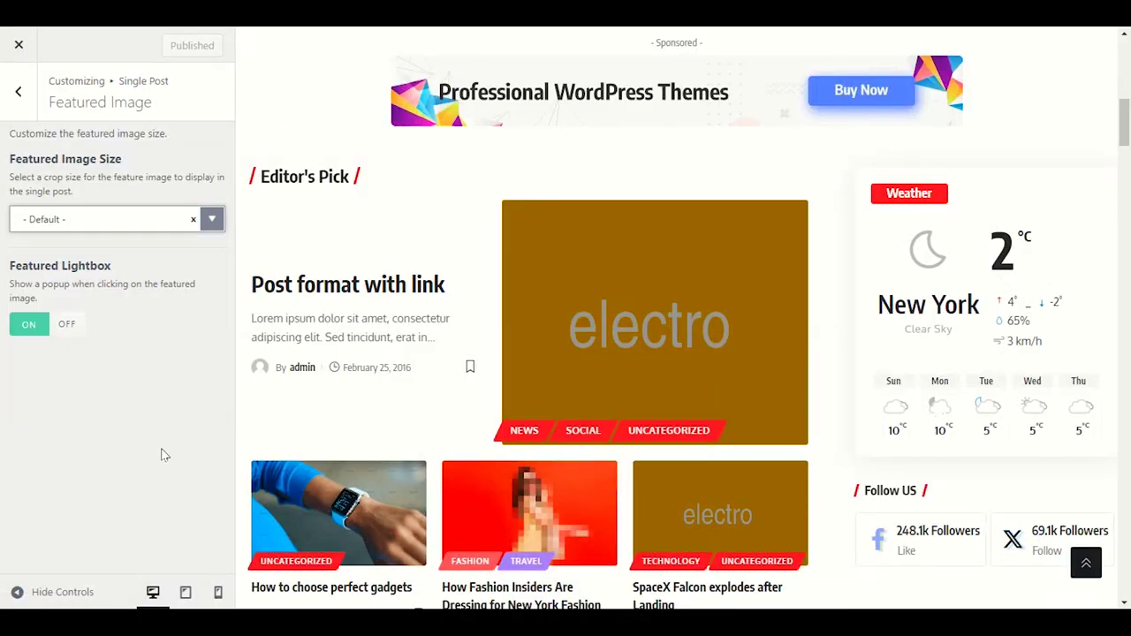
{"action": "left_click", "coordinate": [18, 96]}
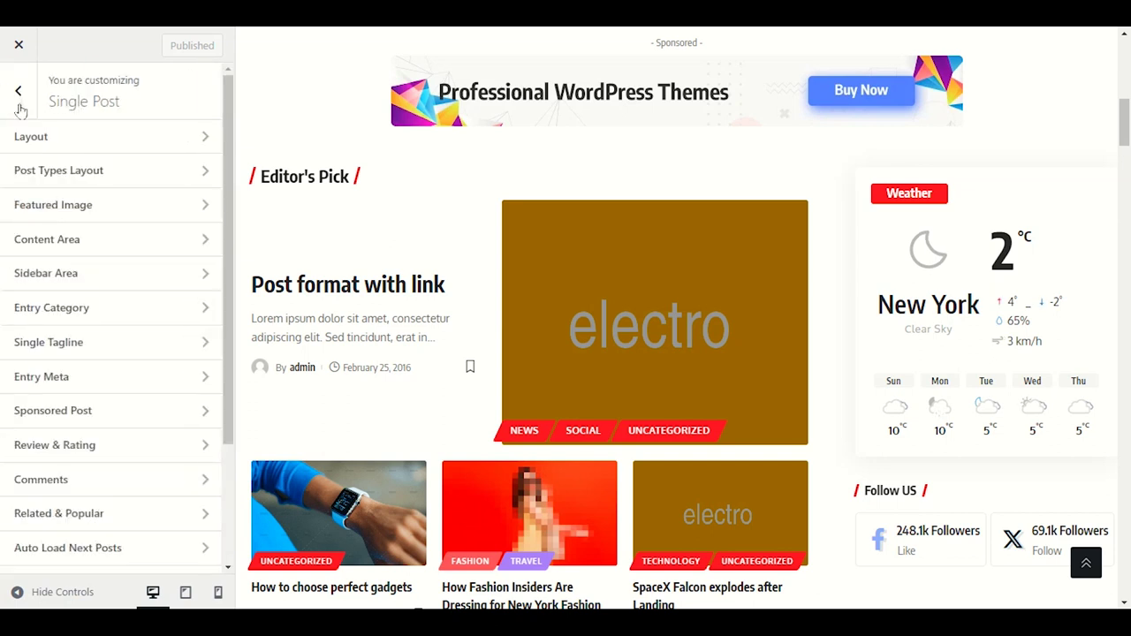
Open the Content Area settings and examine the live post's text, related posts, newsletter form and article navigation
{"action": "left_click", "coordinate": [103, 248]}
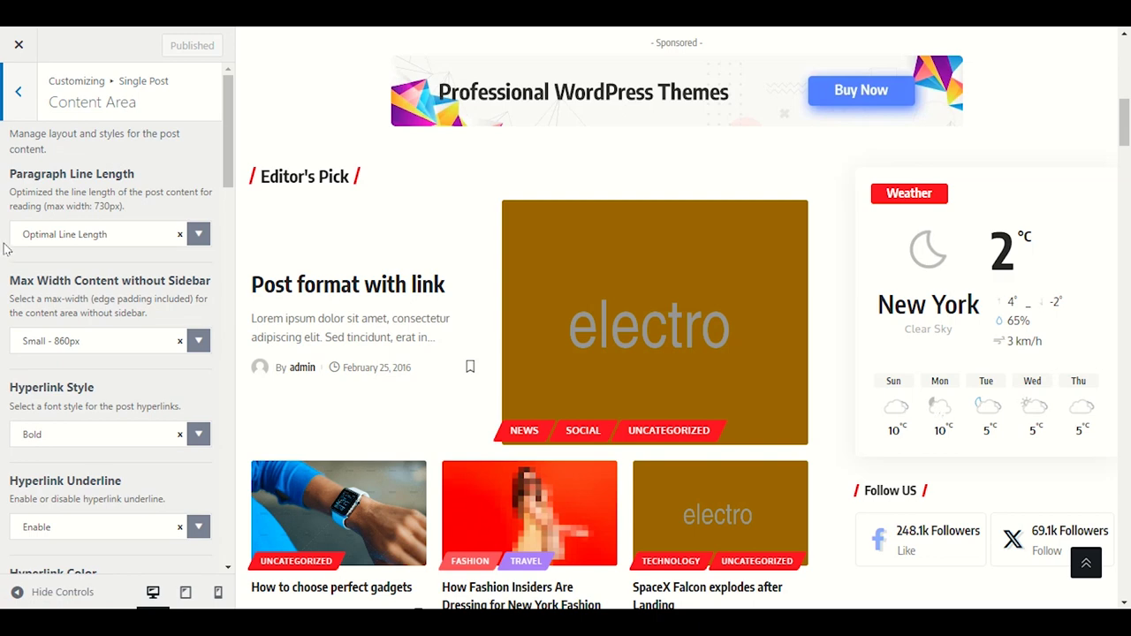
{"action": "scroll", "coordinate": [73, 461], "scroll_direction": "down", "scroll_amount": 3}
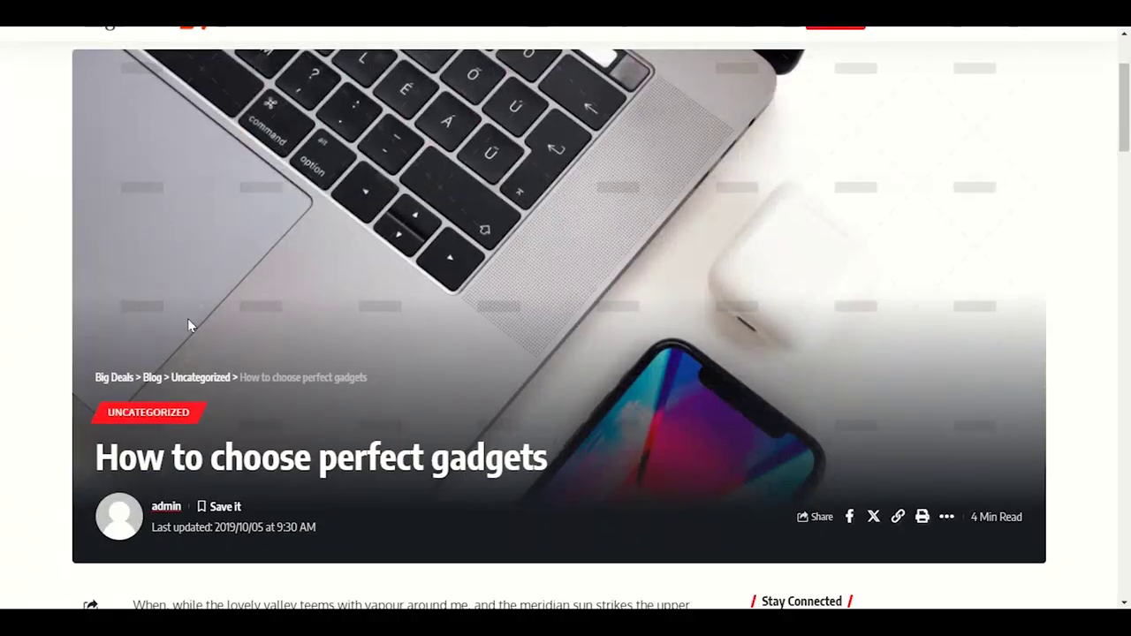
{"action": "scroll", "coordinate": [189, 321], "scroll_direction": "down", "scroll_amount": 5}
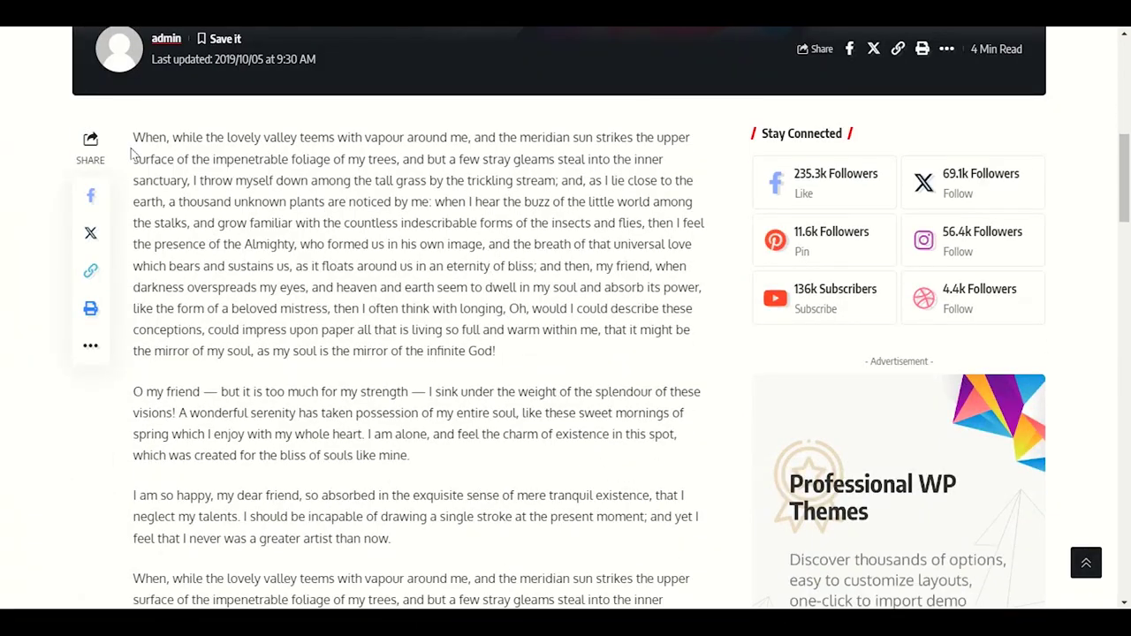
{"action": "scroll", "coordinate": [157, 166], "scroll_direction": "down", "scroll_amount": 3}
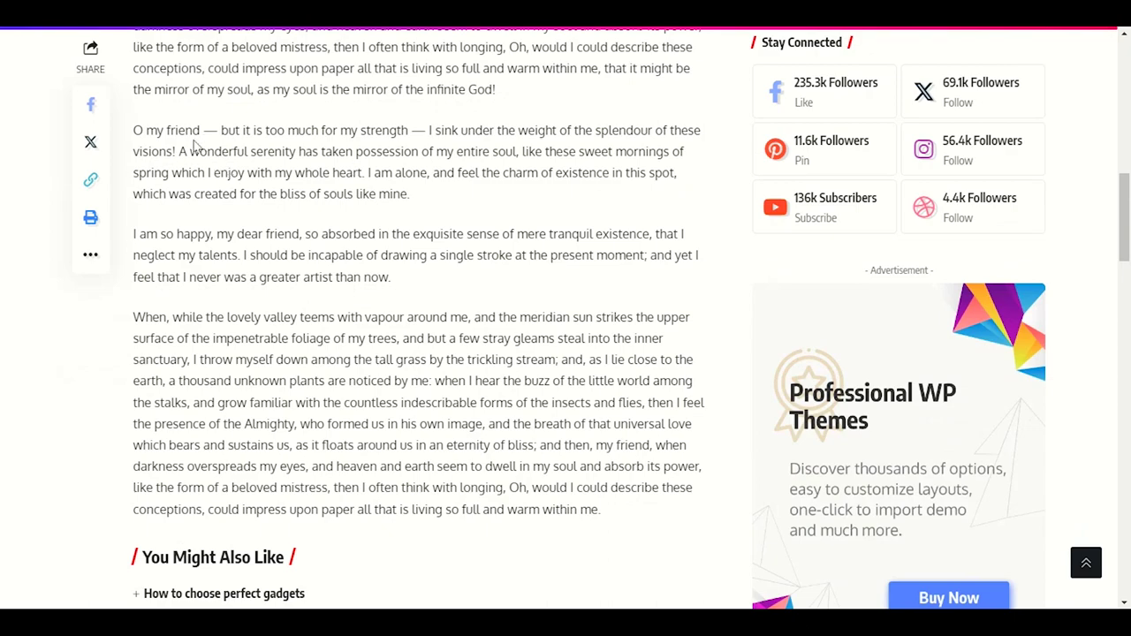
{"action": "scroll", "coordinate": [194, 145], "scroll_direction": "down", "scroll_amount": 4}
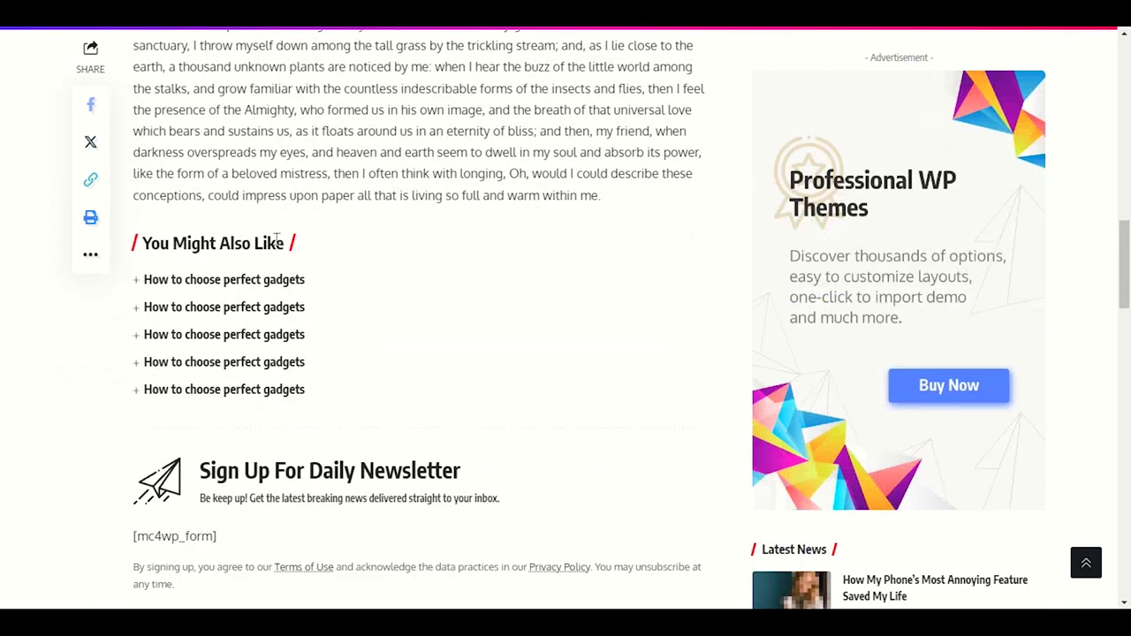
{"action": "scroll", "coordinate": [248, 184], "scroll_direction": "down", "scroll_amount": 4}
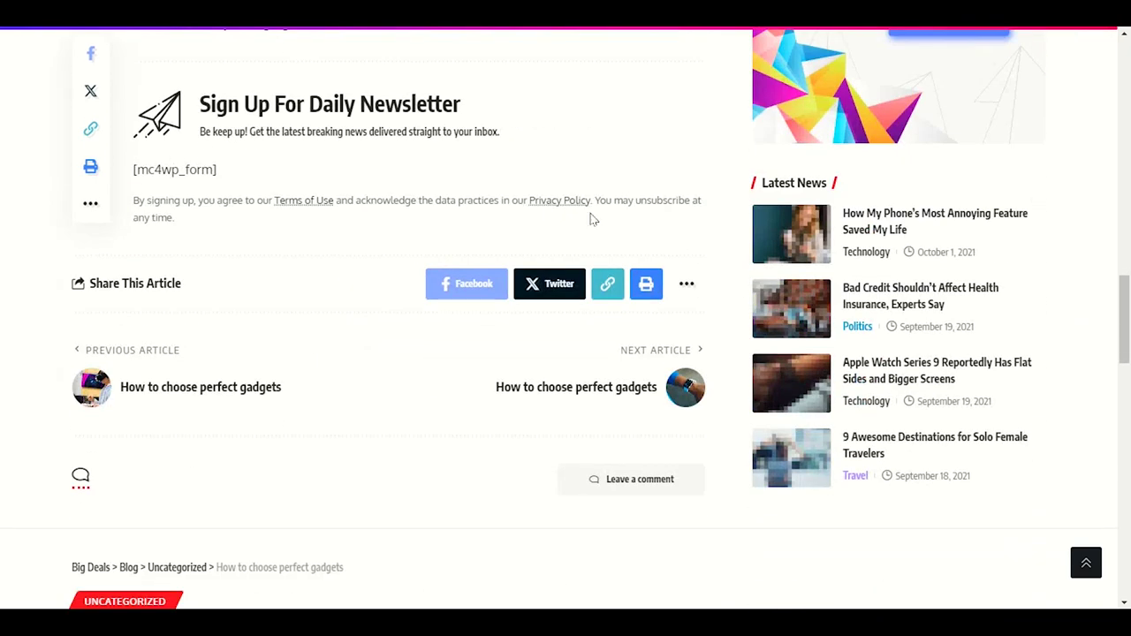
{"action": "scroll", "coordinate": [354, 288], "scroll_direction": "down", "scroll_amount": 3}
{"action": "scroll", "coordinate": [449, 305], "scroll_direction": "down", "scroll_amount": 10}
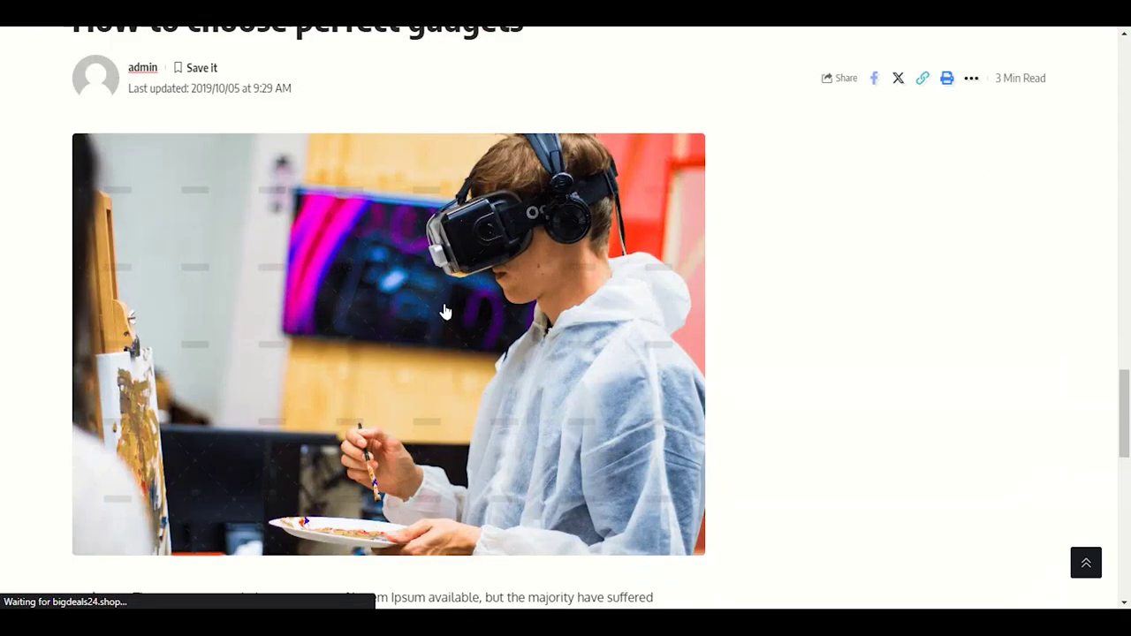
{"action": "scroll", "coordinate": [386, 319], "scroll_direction": "up", "scroll_amount": 10}
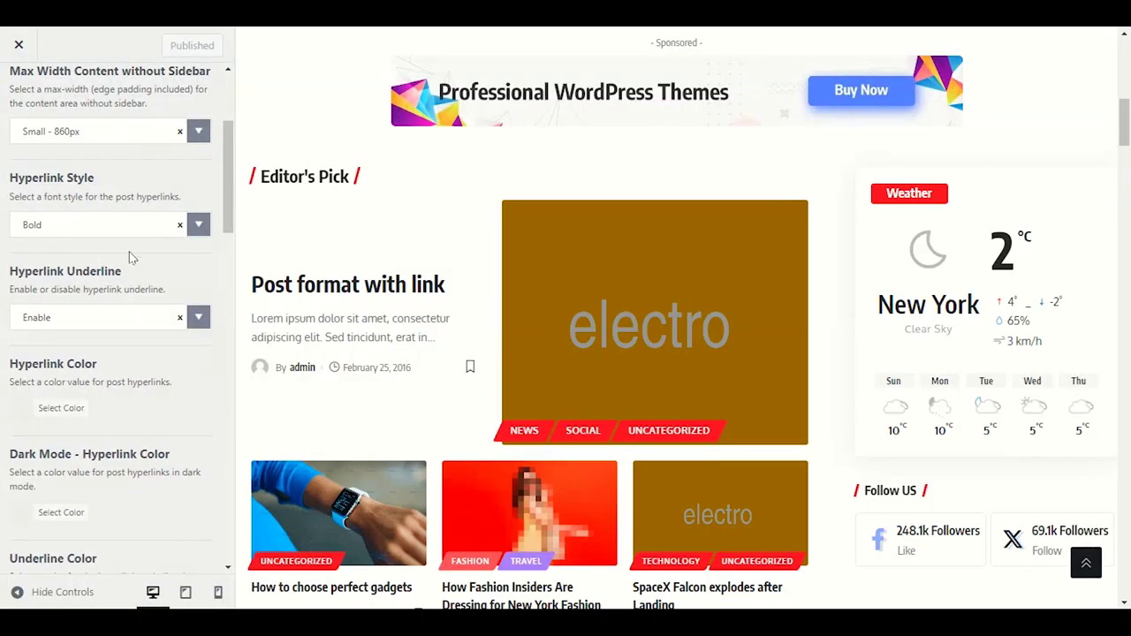
Review the Content Area's hyperlink, underline color, quick view, tags, sources and newsletter options, and return to the Single Post sections
{"action": "scroll", "coordinate": [132, 239], "scroll_direction": "down", "scroll_amount": 3}
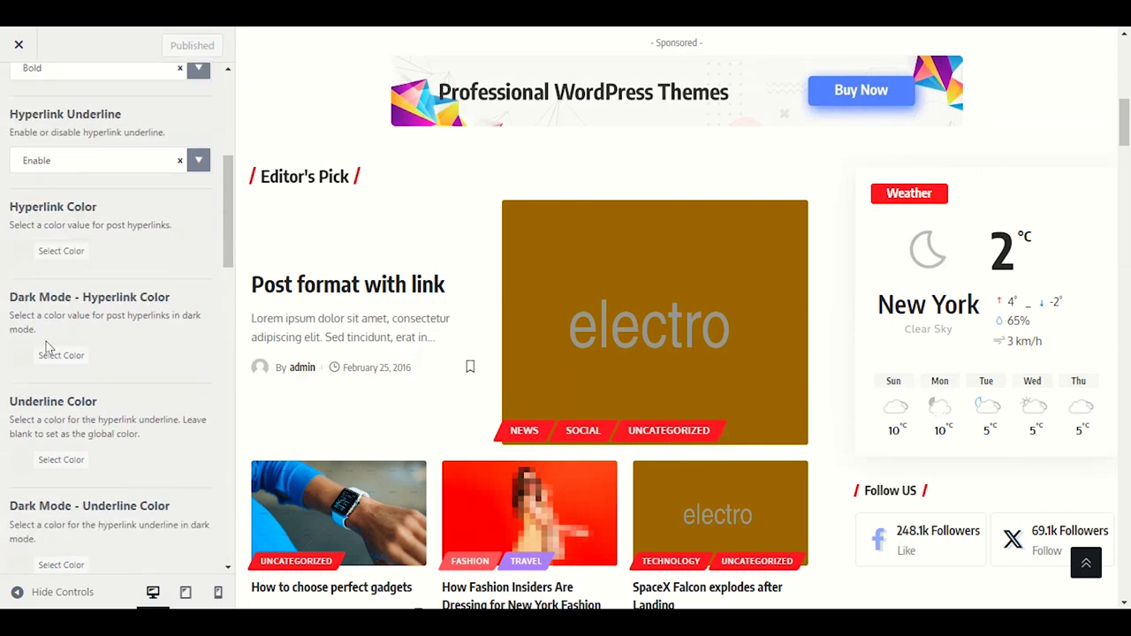
{"action": "scroll", "coordinate": [49, 347], "scroll_direction": "up", "scroll_amount": 5}
{"action": "scroll", "coordinate": [62, 335], "scroll_direction": "down", "scroll_amount": 4}
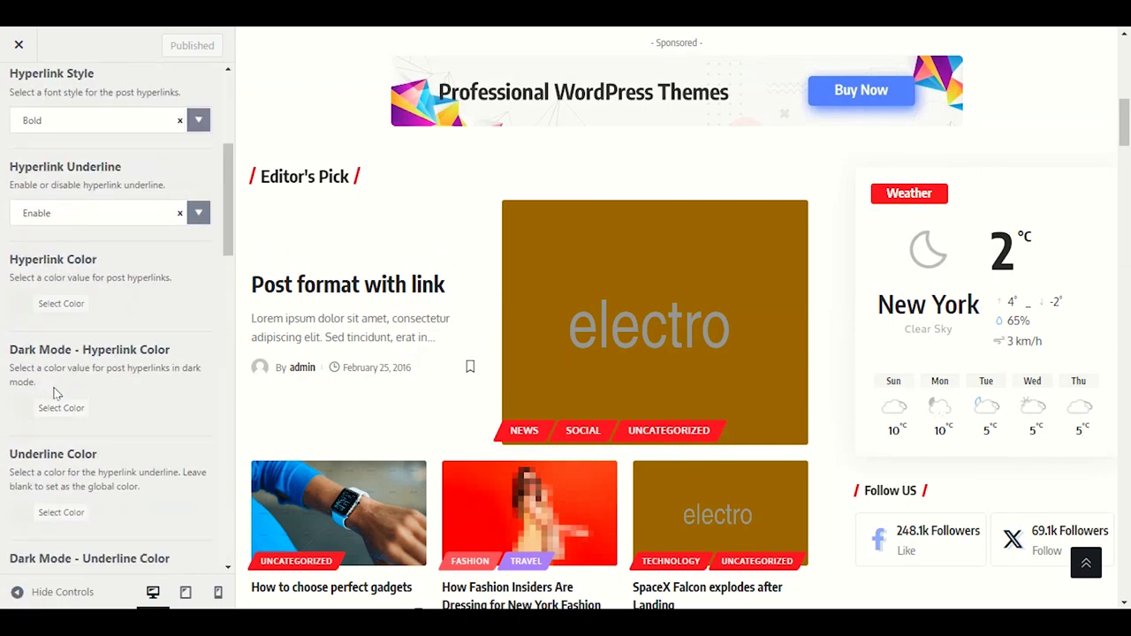
{"action": "scroll", "coordinate": [89, 403], "scroll_direction": "down", "scroll_amount": 4}
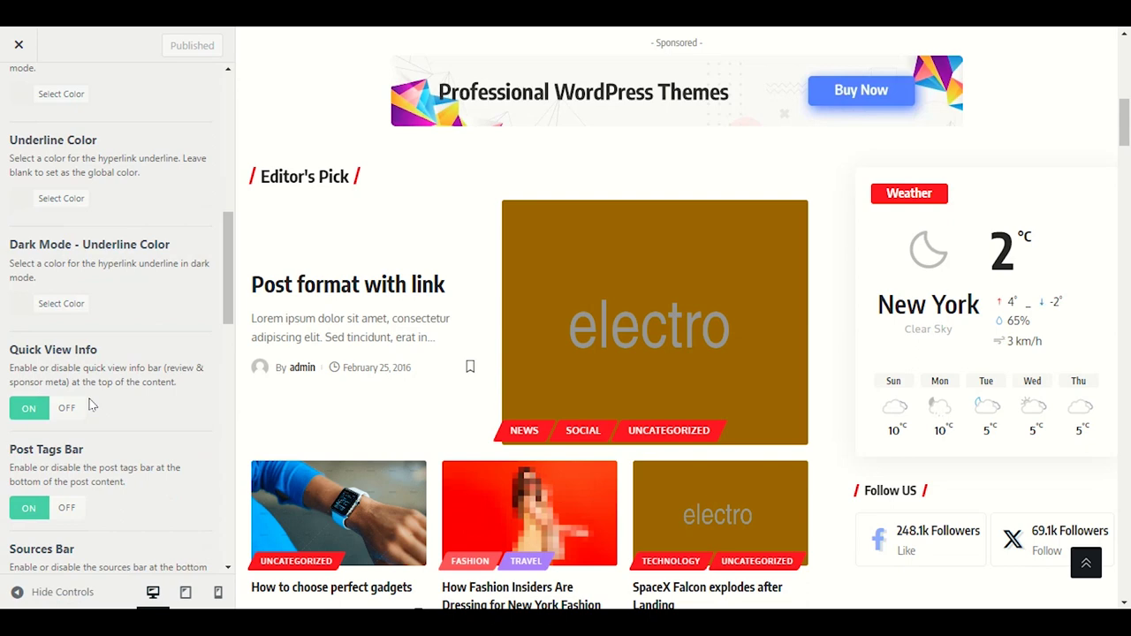
{"action": "scroll", "coordinate": [88, 404], "scroll_direction": "down", "scroll_amount": 4}
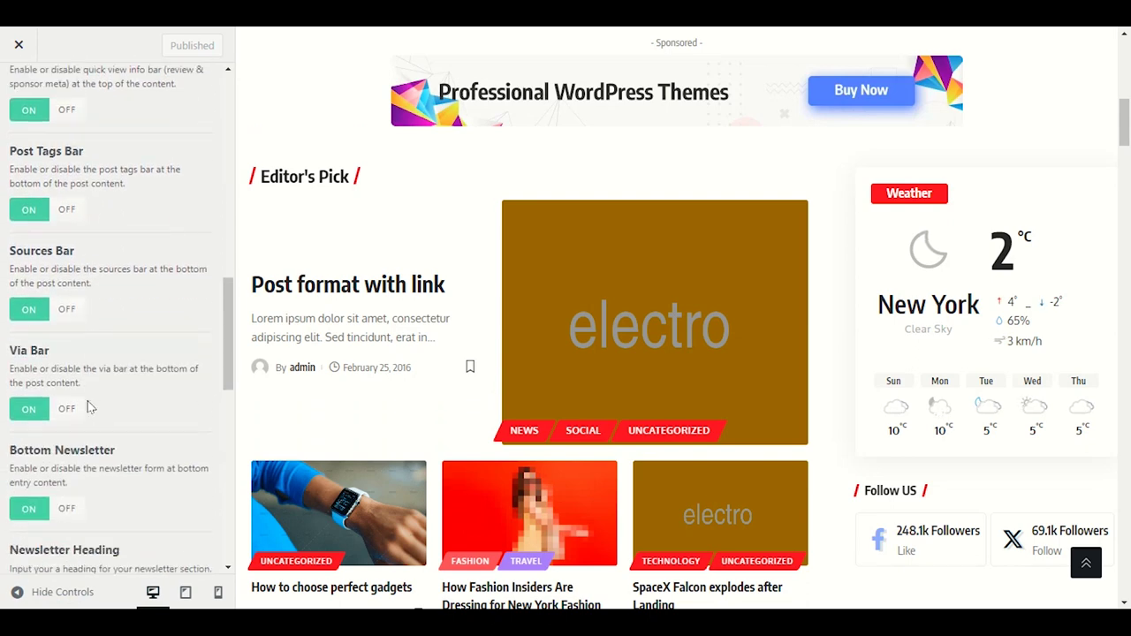
{"action": "scroll", "coordinate": [88, 405], "scroll_direction": "up", "scroll_amount": 10}
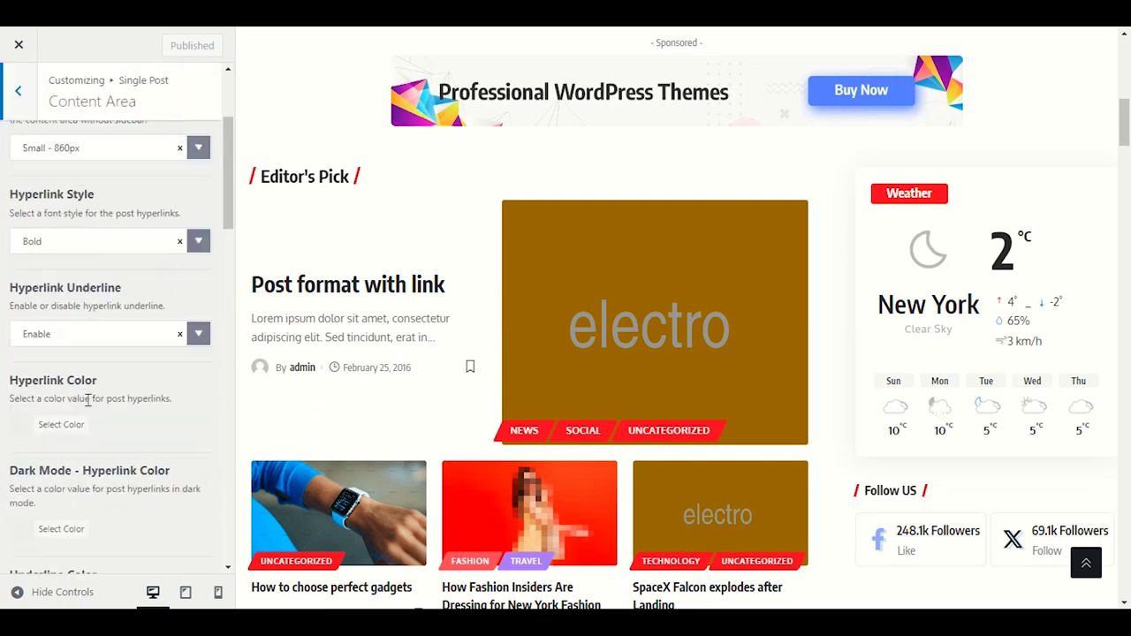
{"action": "left_click", "coordinate": [25, 100]}
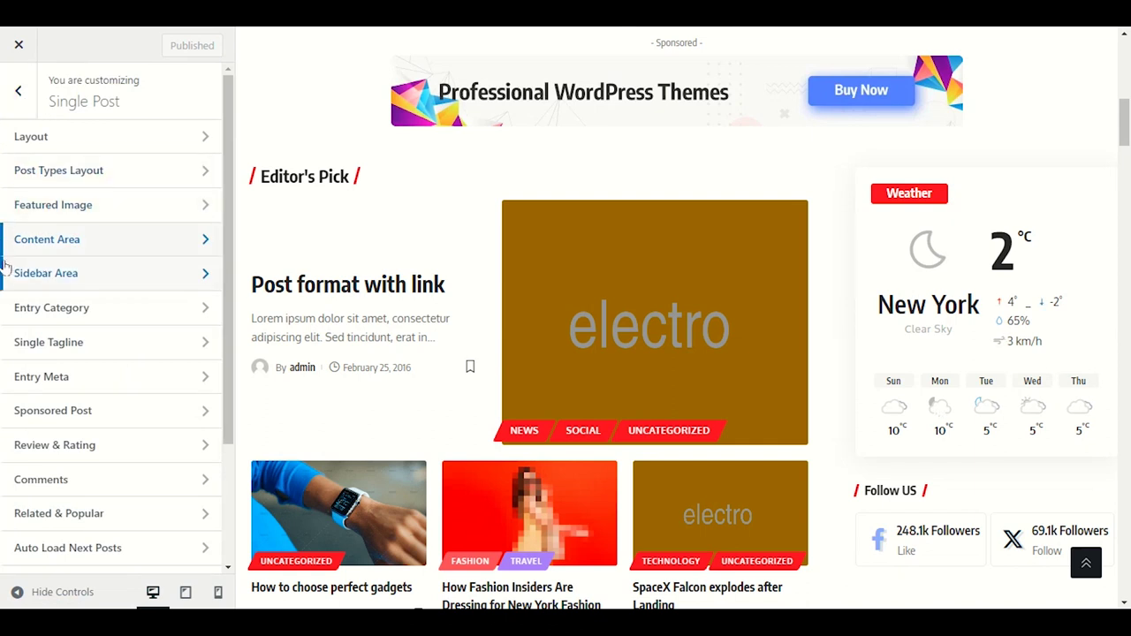
Look over the Single Post Sidebar Area settings, and open the Sponsored Post settings
{"action": "left_click", "coordinate": [103, 275]}
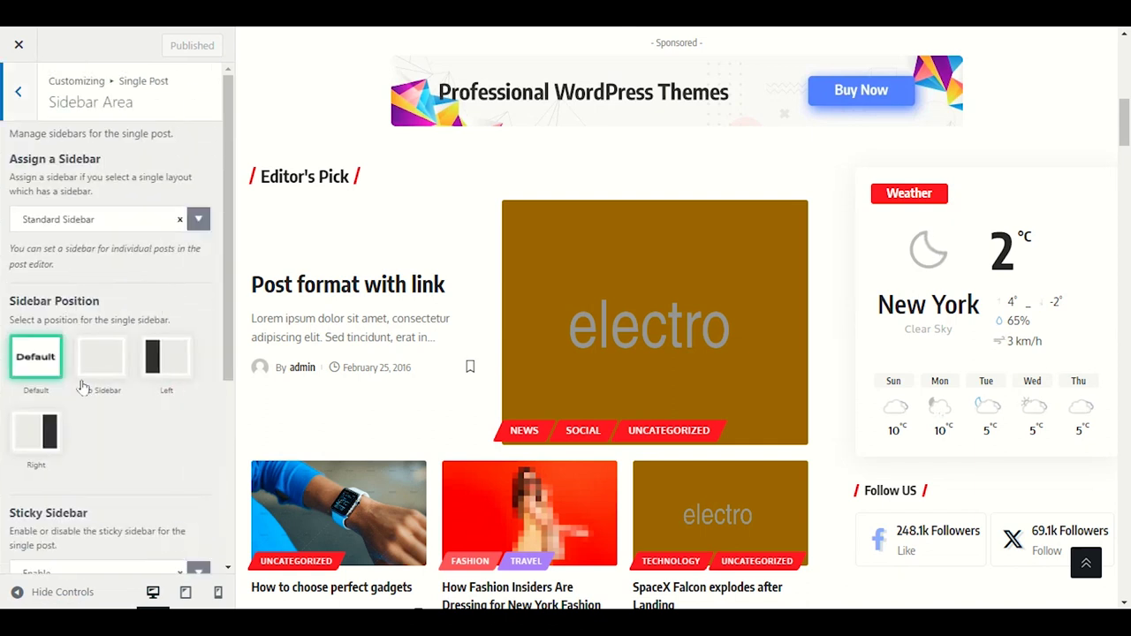
{"action": "left_click", "coordinate": [18, 93]}
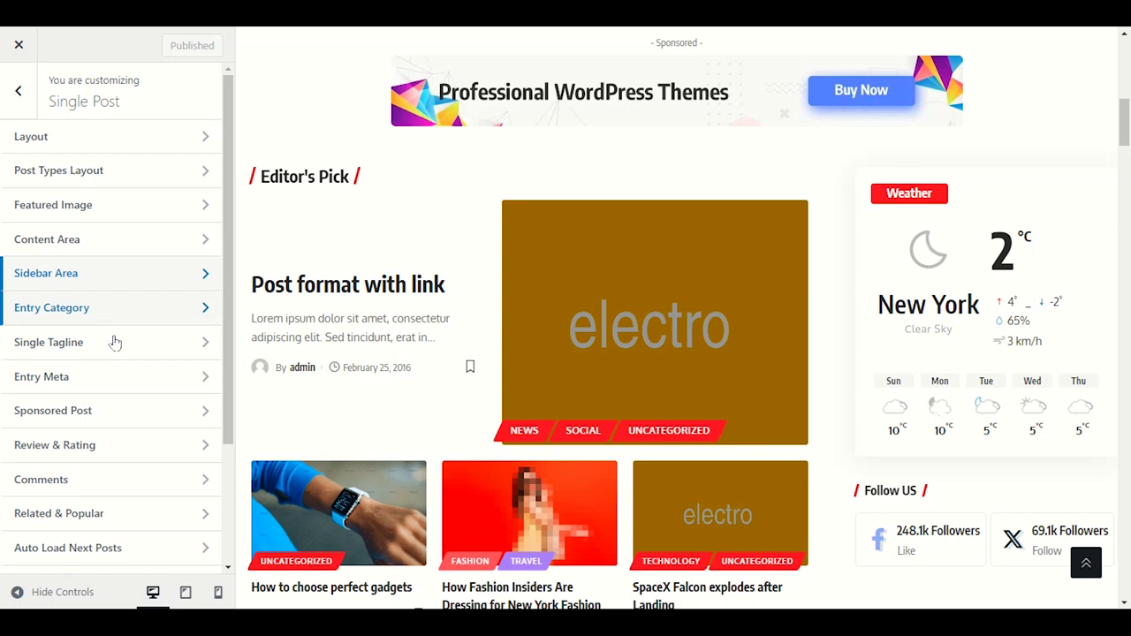
{"action": "scroll", "coordinate": [124, 362], "scroll_direction": "down", "scroll_amount": 2}
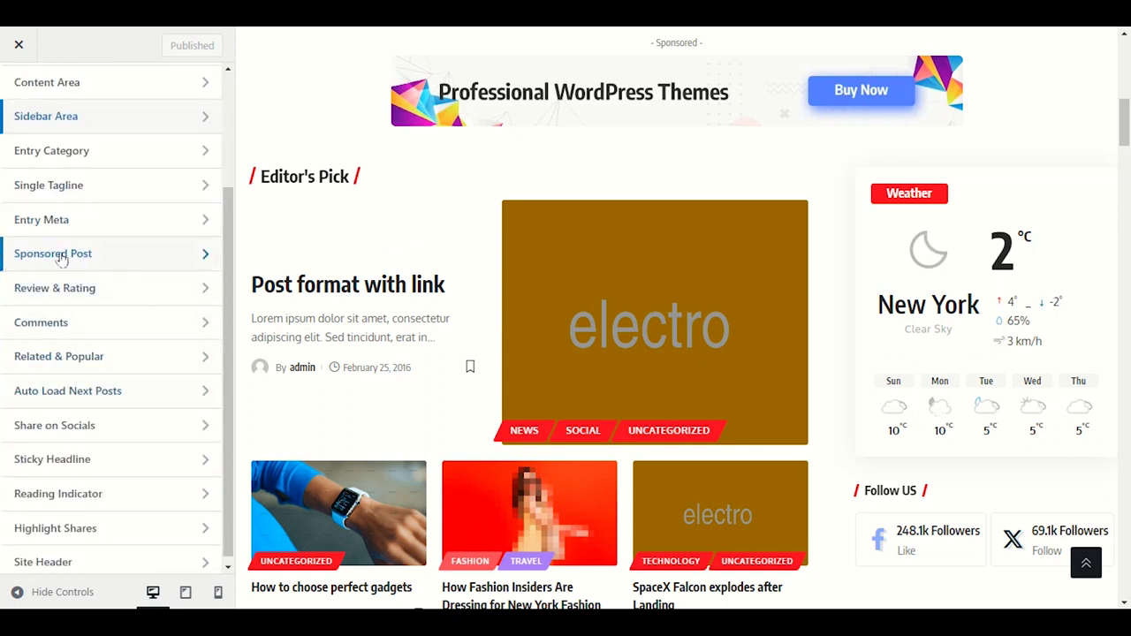
{"action": "left_click", "coordinate": [61, 255]}
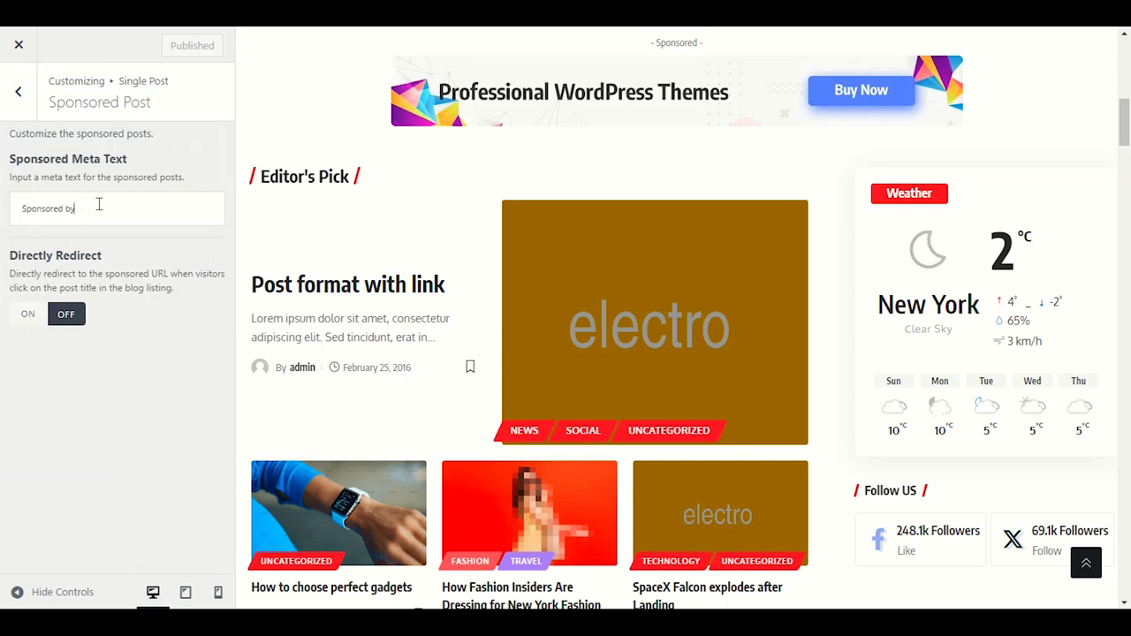
Highlight the "Sponsored" label above the homepage preview's ad banner, and return to the Single Post sections
{"action": "scroll", "coordinate": [452, 406], "scroll_direction": "up", "scroll_amount": 7}
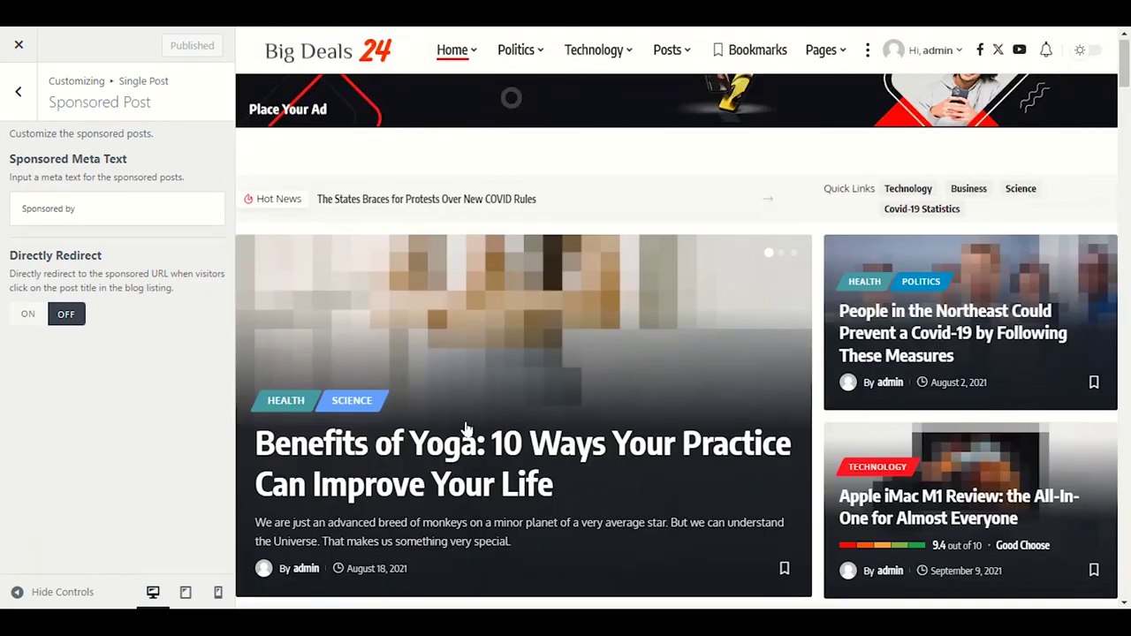
{"action": "scroll", "coordinate": [477, 420], "scroll_direction": "down", "scroll_amount": 6}
{"action": "scroll", "coordinate": [494, 412], "scroll_direction": "down", "scroll_amount": 2}
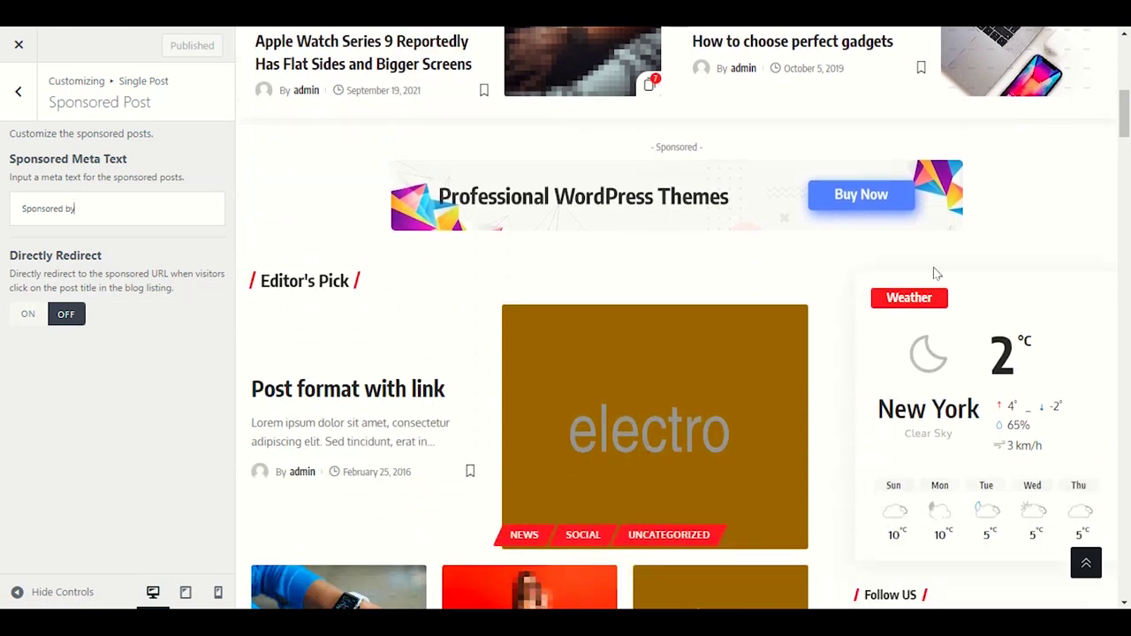
{"action": "left_click_drag", "start_coordinate": [699, 146], "coordinate": [652, 147]}
{"action": "left_click", "coordinate": [717, 153]}
{"action": "double_click", "coordinate": [677, 147]}
{"action": "left_click", "coordinate": [657, 147]}
{"action": "double_click", "coordinate": [657, 147]}
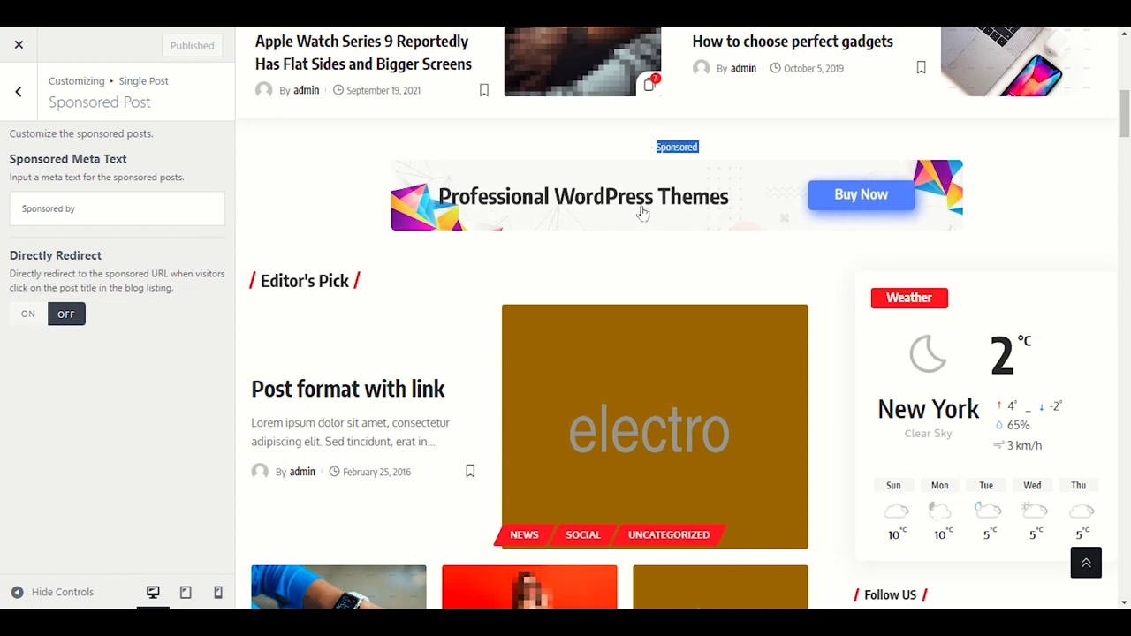
{"action": "double_click", "coordinate": [686, 148]}
{"action": "left_click", "coordinate": [740, 152]}
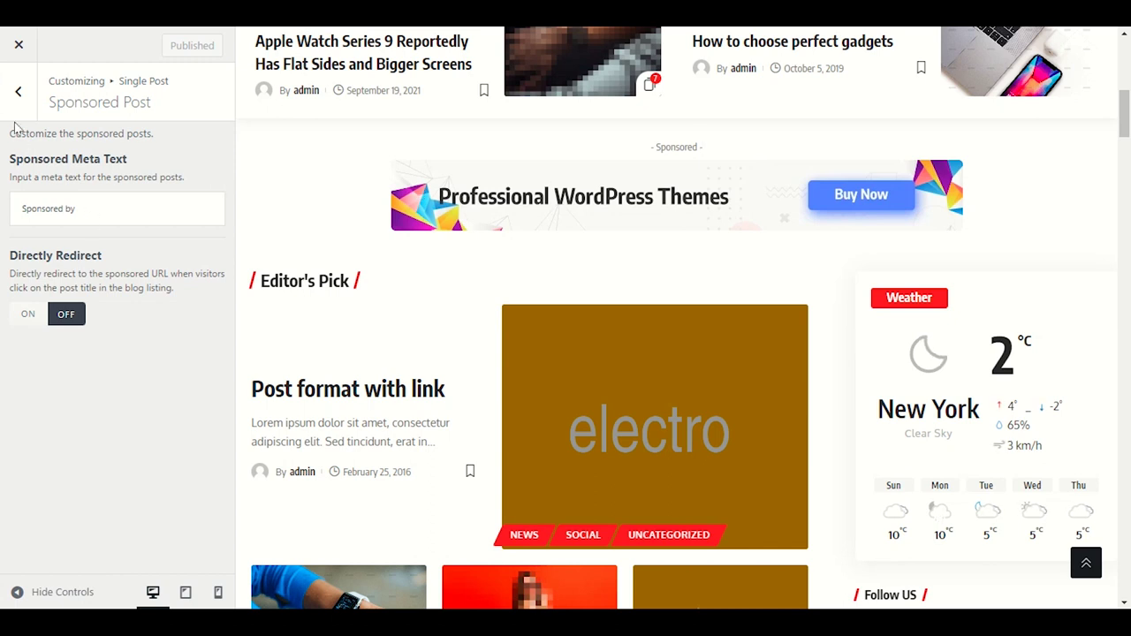
{"action": "left_click", "coordinate": [12, 92]}
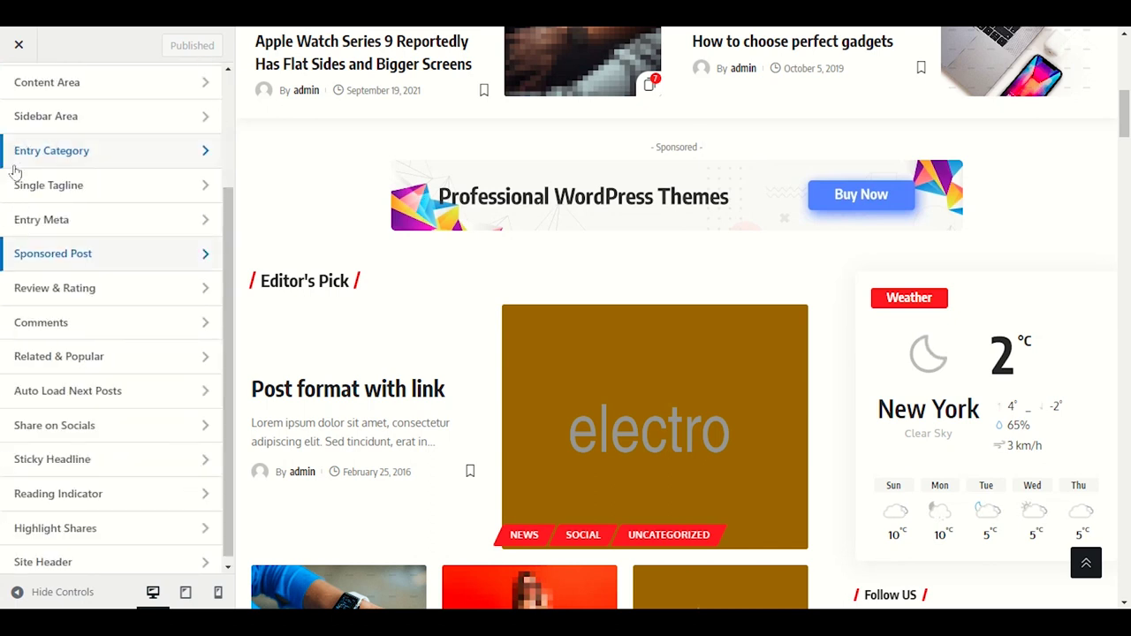
Open the Review & Rating settings and look through the live post from its header to the comment area for review elements
{"action": "left_click", "coordinate": [63, 286]}
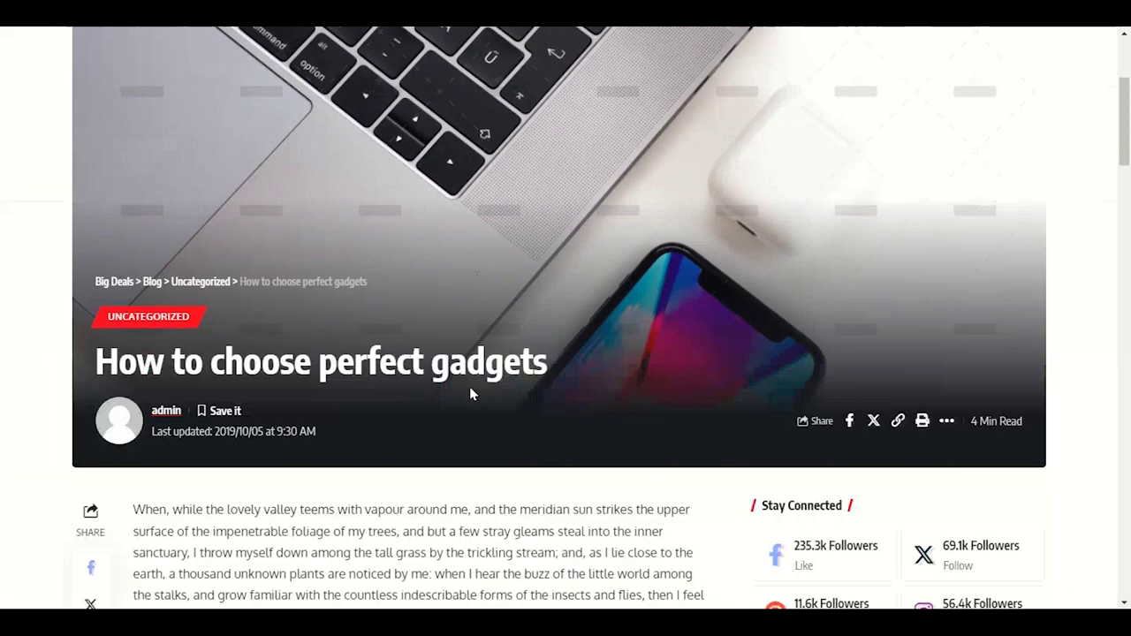
{"action": "scroll", "coordinate": [470, 389], "scroll_direction": "down", "scroll_amount": 3}
{"action": "scroll", "coordinate": [470, 396], "scroll_direction": "down", "scroll_amount": 1}
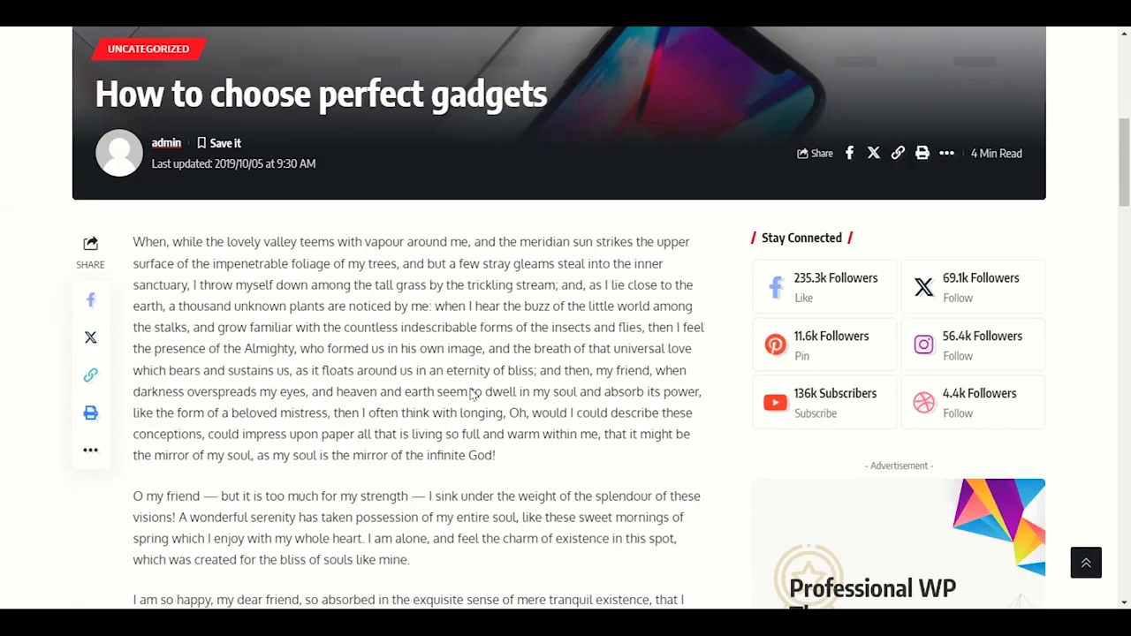
{"action": "scroll", "coordinate": [473, 395], "scroll_direction": "down", "scroll_amount": 10}
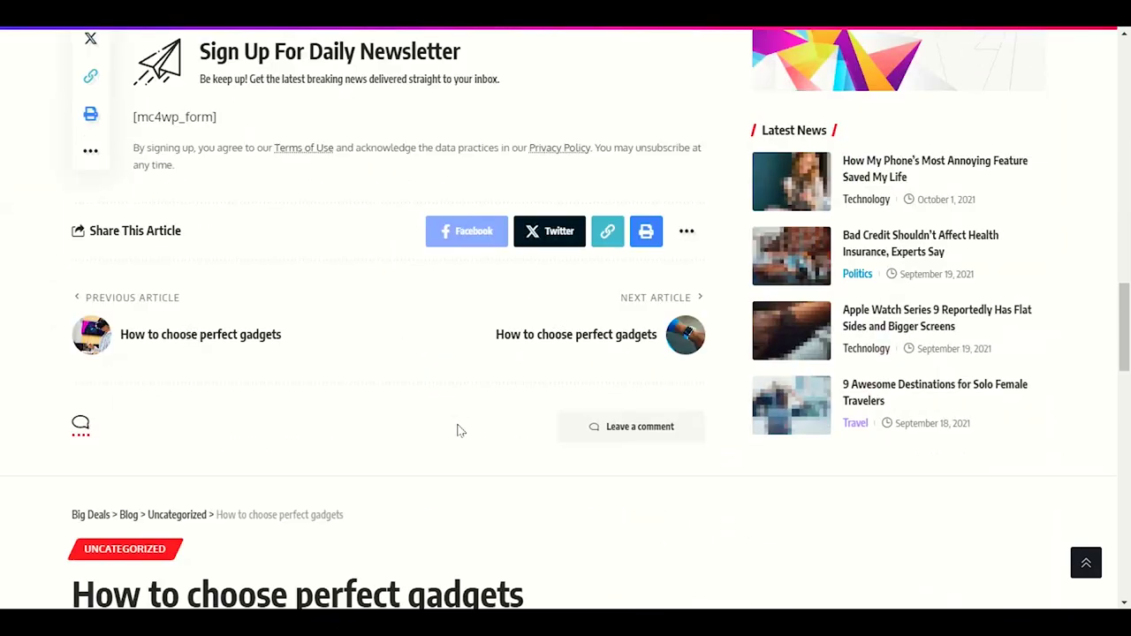
{"action": "scroll", "coordinate": [459, 431], "scroll_direction": "down", "scroll_amount": 3}
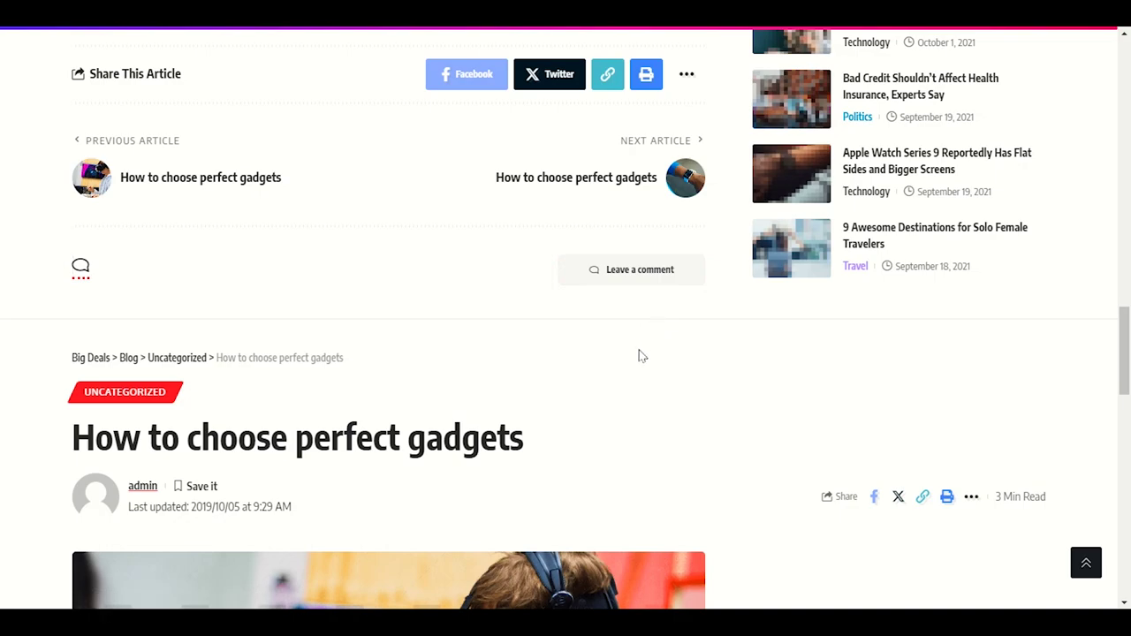
{"action": "scroll", "coordinate": [642, 356], "scroll_direction": "up", "scroll_amount": 10}
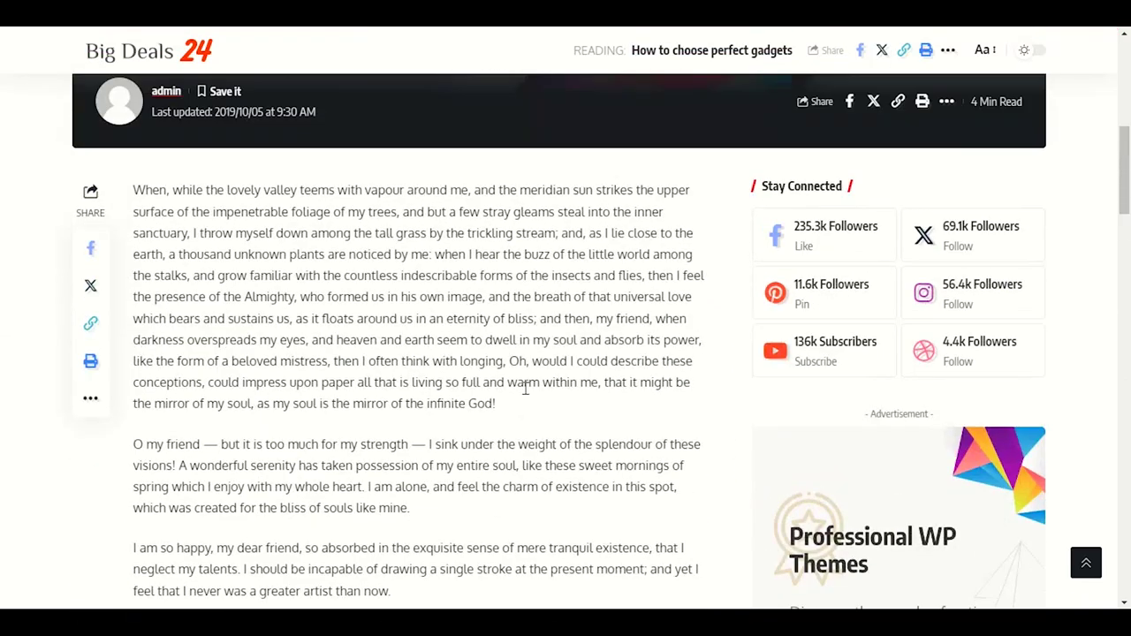
{"action": "scroll", "coordinate": [525, 389], "scroll_direction": "up", "scroll_amount": 4}
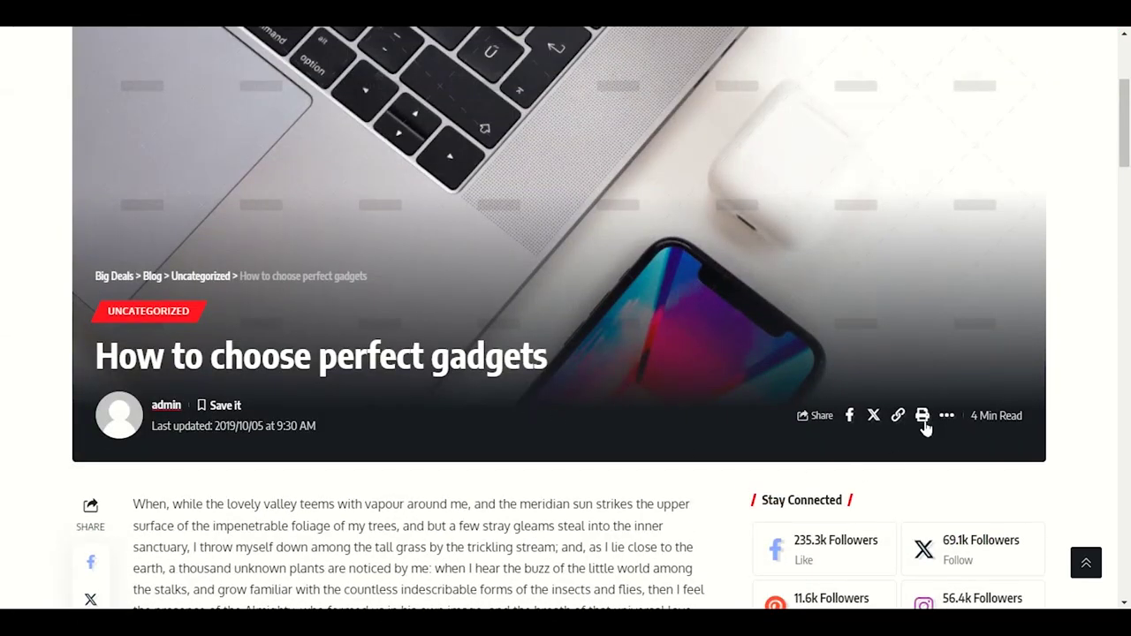
{"action": "scroll", "coordinate": [539, 452], "scroll_direction": "up", "scroll_amount": 3}
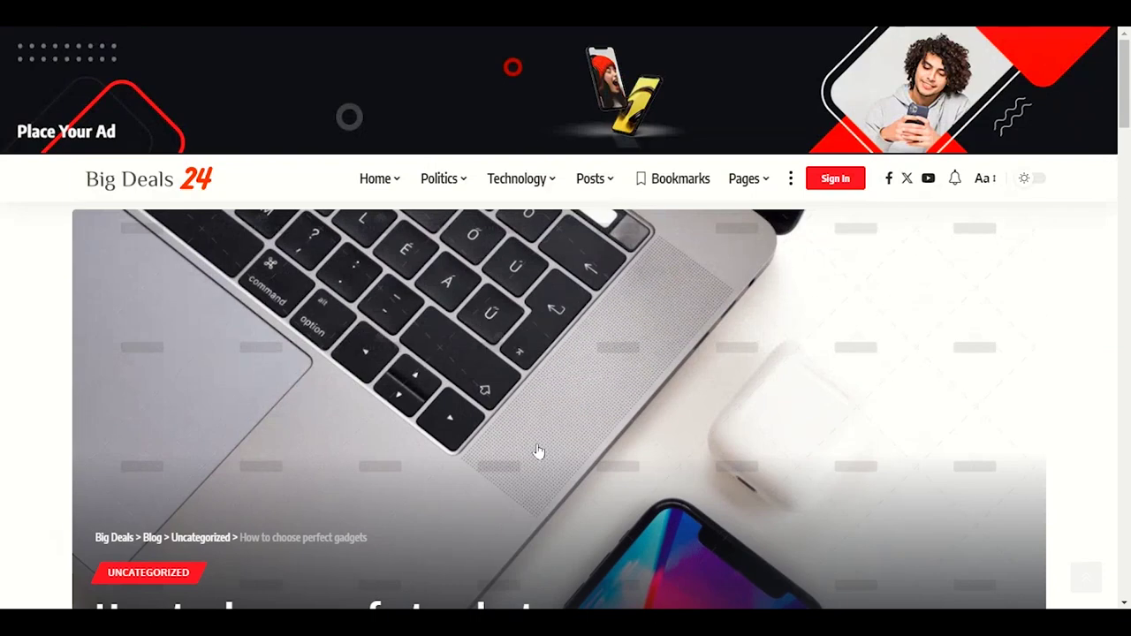
{"action": "scroll", "coordinate": [538, 452], "scroll_direction": "down", "scroll_amount": 4}
{"action": "scroll", "coordinate": [536, 443], "scroll_direction": "down", "scroll_amount": 4}
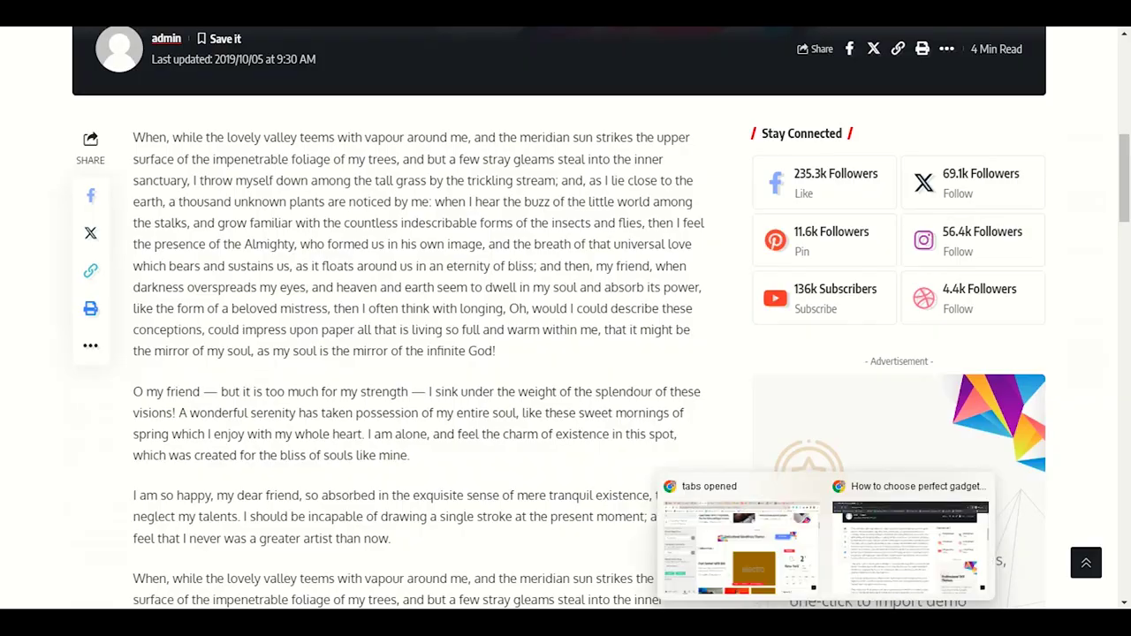
{"action": "left_click", "coordinate": [744, 524]}
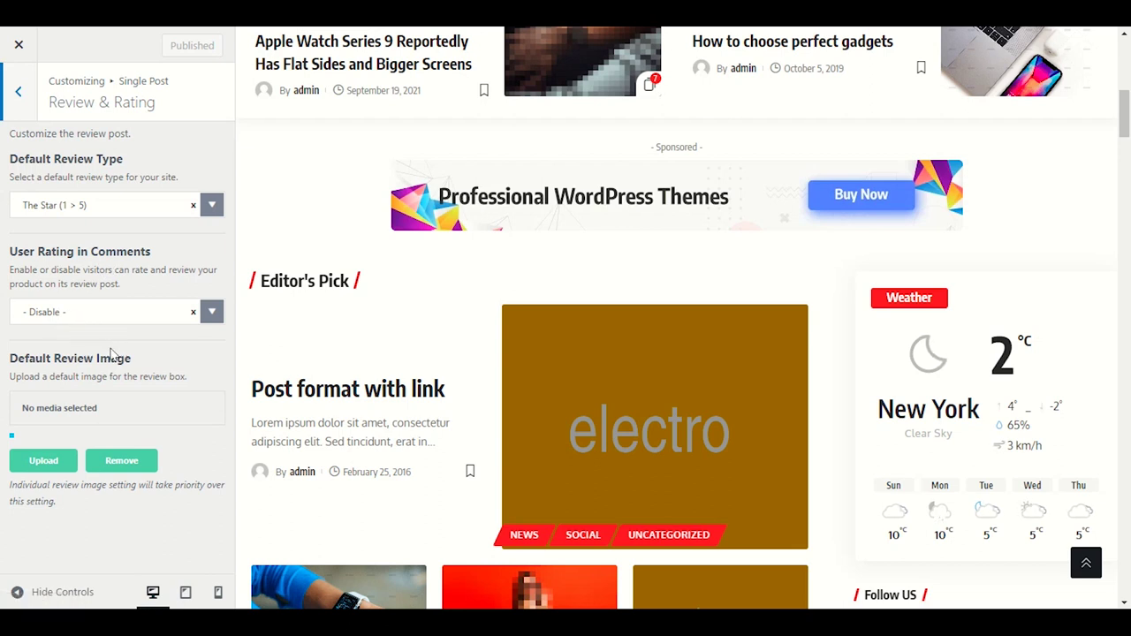
Look over the Single Post Comments settings, and return to the Single Post sections
{"action": "left_click", "coordinate": [9, 106]}
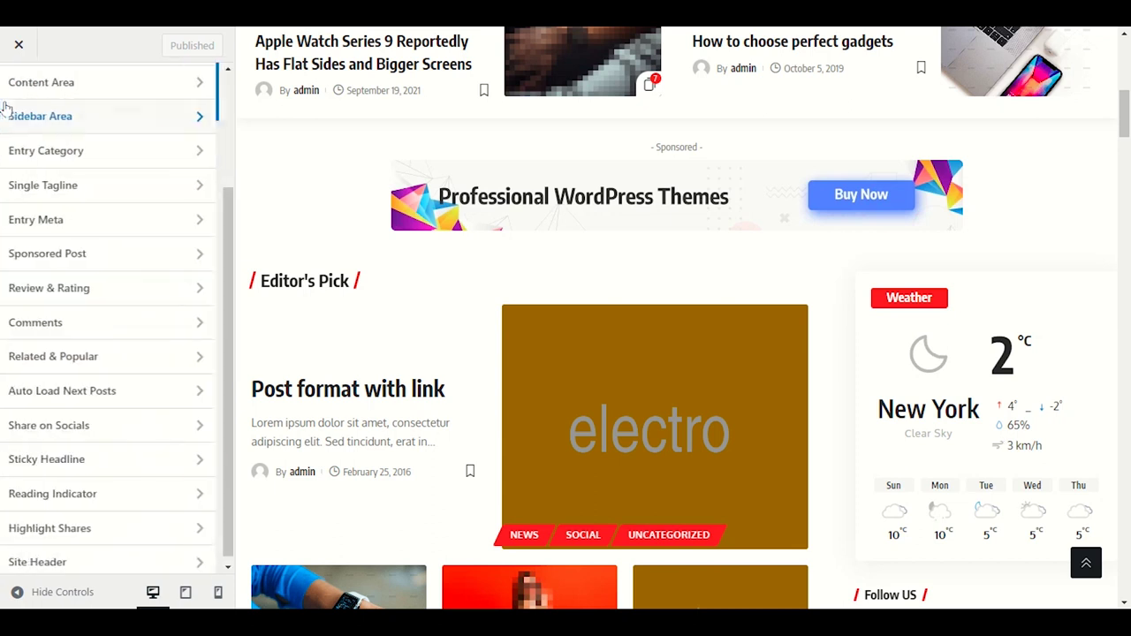
{"action": "left_click", "coordinate": [88, 324]}
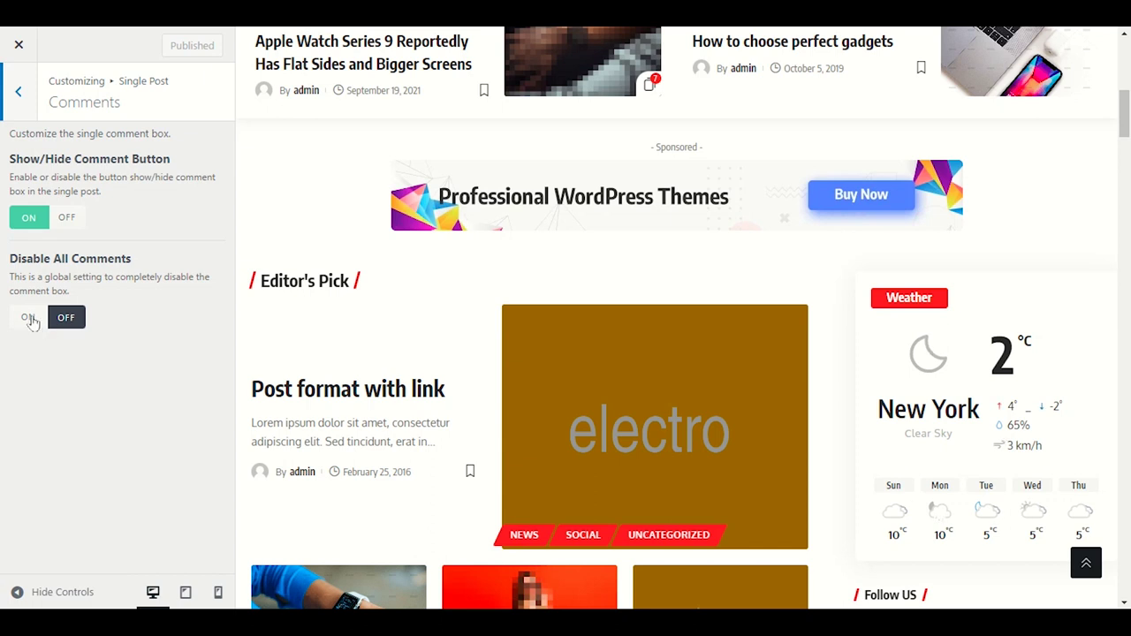
{"action": "left_click", "coordinate": [18, 92]}
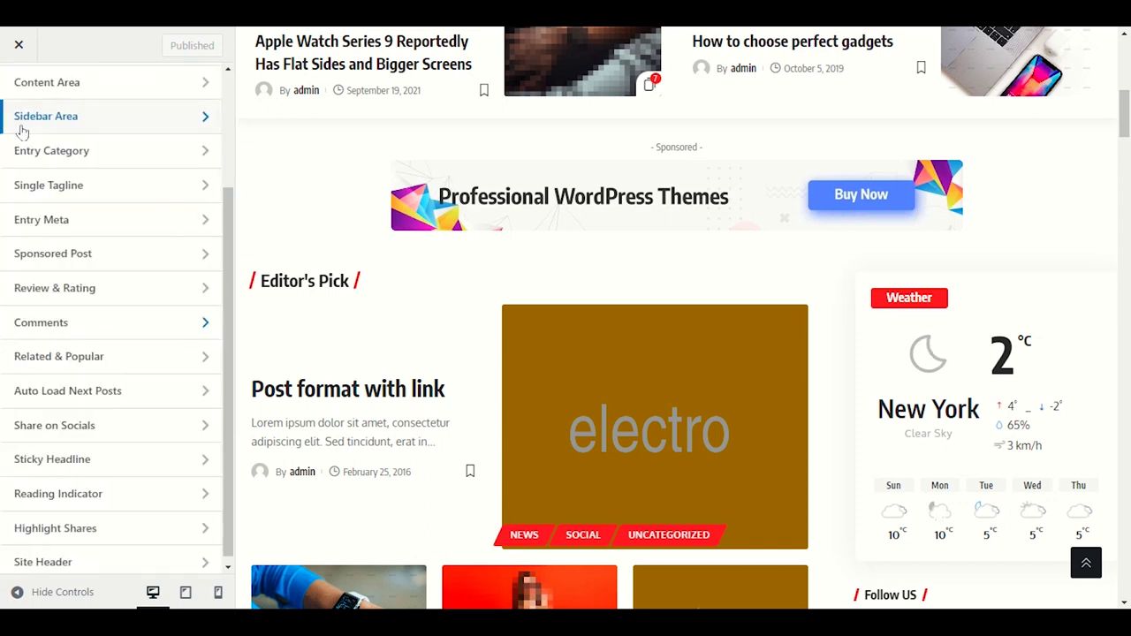
Open the Related & Popular settings, and examine the live post down to its footer, highlighting the previous and next article links
{"action": "left_click", "coordinate": [55, 359]}
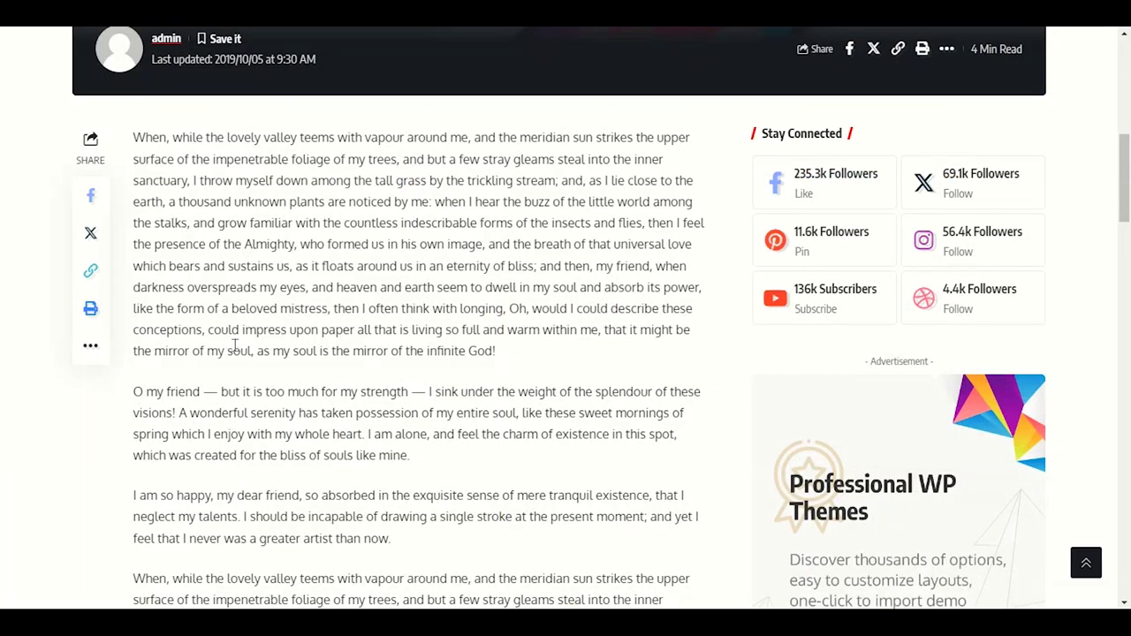
{"action": "scroll", "coordinate": [239, 350], "scroll_direction": "down", "scroll_amount": 5}
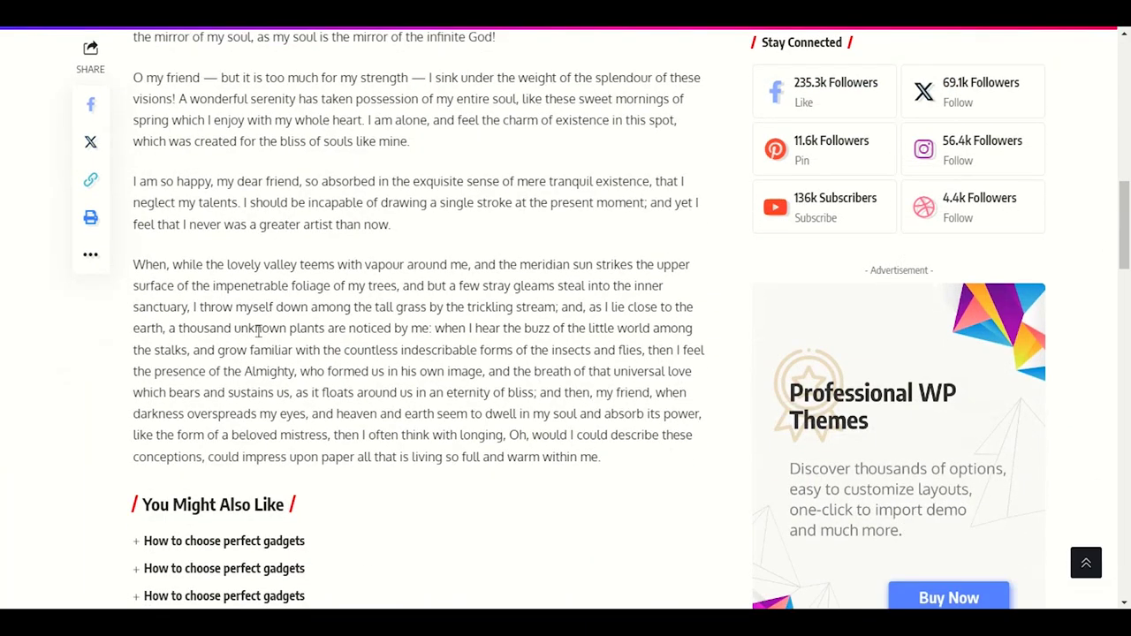
{"action": "scroll", "coordinate": [258, 330], "scroll_direction": "down", "scroll_amount": 5}
{"action": "scroll", "coordinate": [258, 337], "scroll_direction": "down", "scroll_amount": 7}
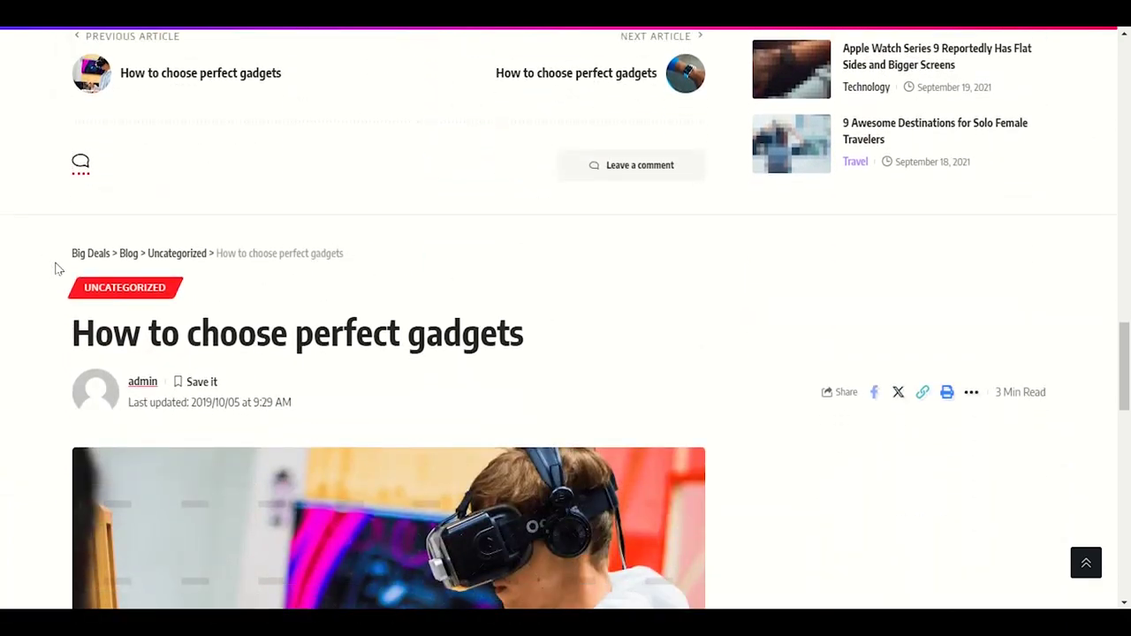
{"action": "scroll", "coordinate": [54, 274], "scroll_direction": "down", "scroll_amount": 15}
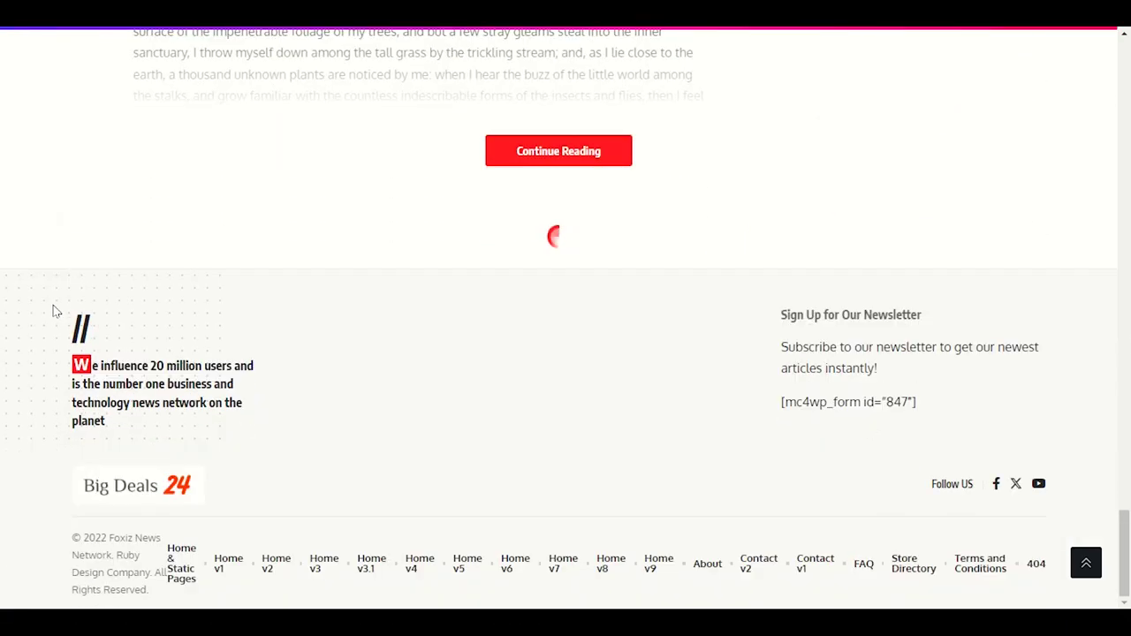
{"action": "scroll", "coordinate": [5, 309], "scroll_direction": "down", "scroll_amount": 20}
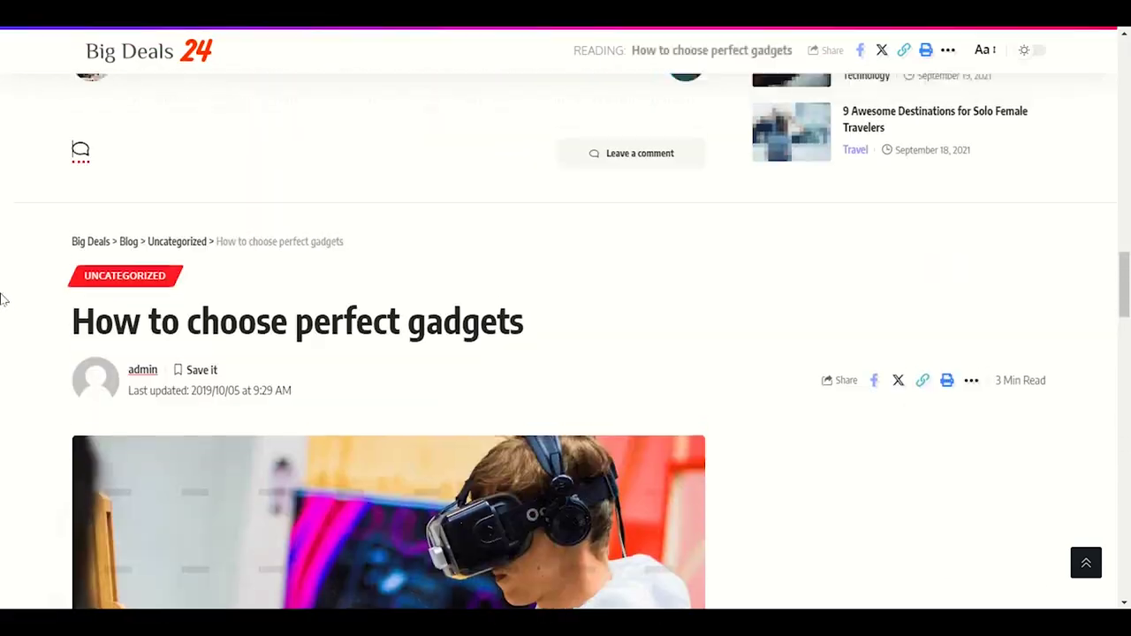
{"action": "scroll", "coordinate": [2, 288], "scroll_direction": "up", "scroll_amount": 3}
{"action": "scroll", "coordinate": [2, 301], "scroll_direction": "down", "scroll_amount": 10}
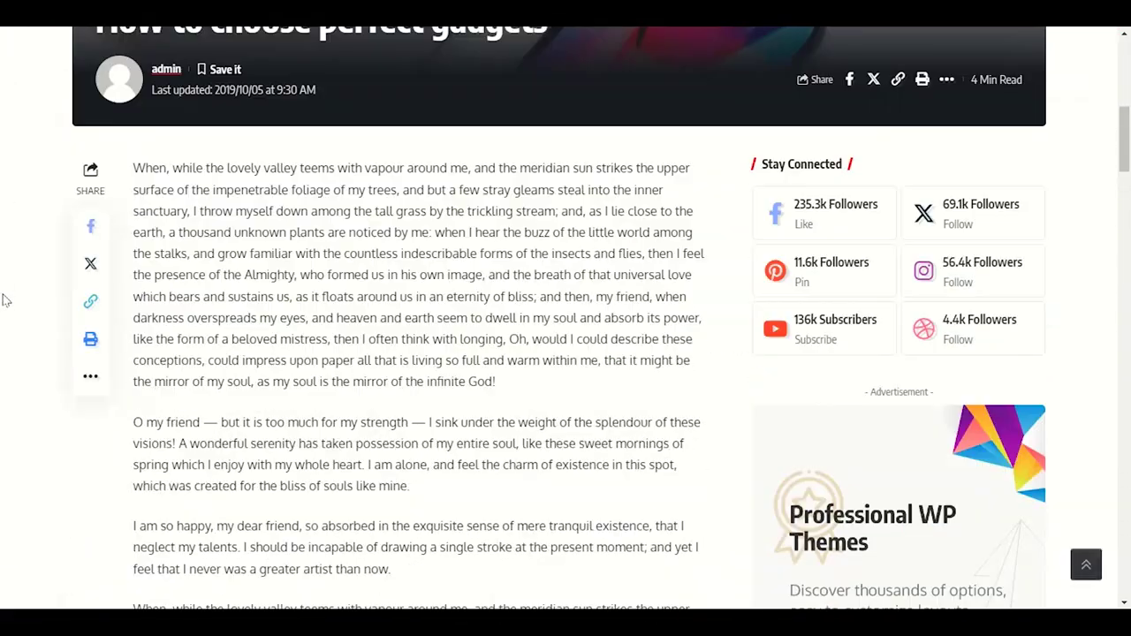
{"action": "scroll", "coordinate": [5, 311], "scroll_direction": "down", "scroll_amount": 7}
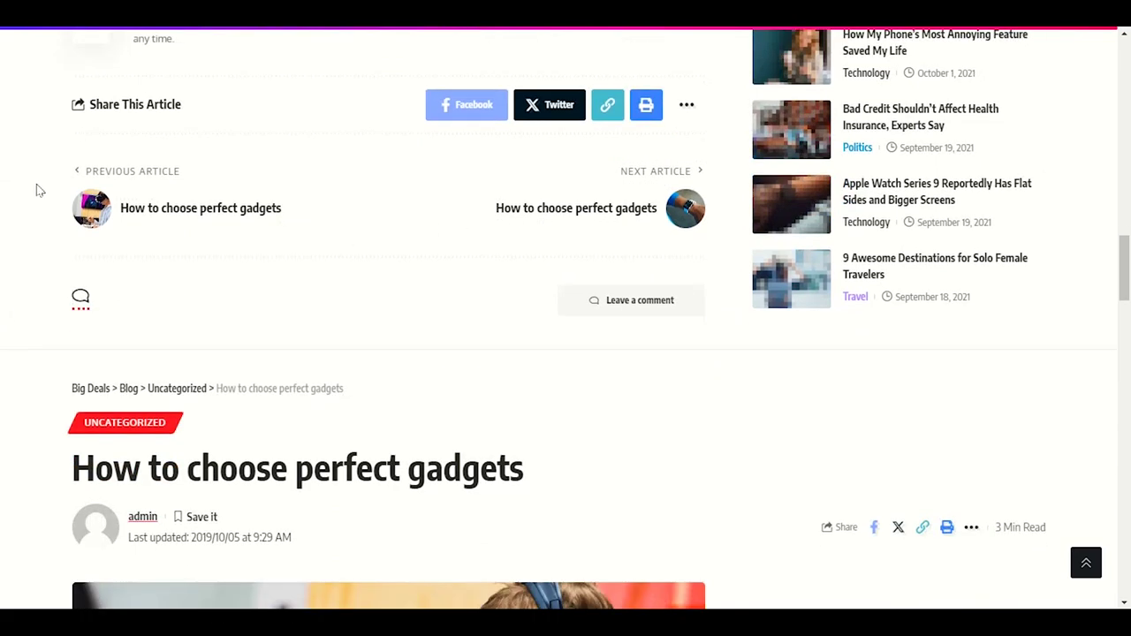
{"action": "left_click_drag", "start_coordinate": [38, 189], "coordinate": [708, 229]}
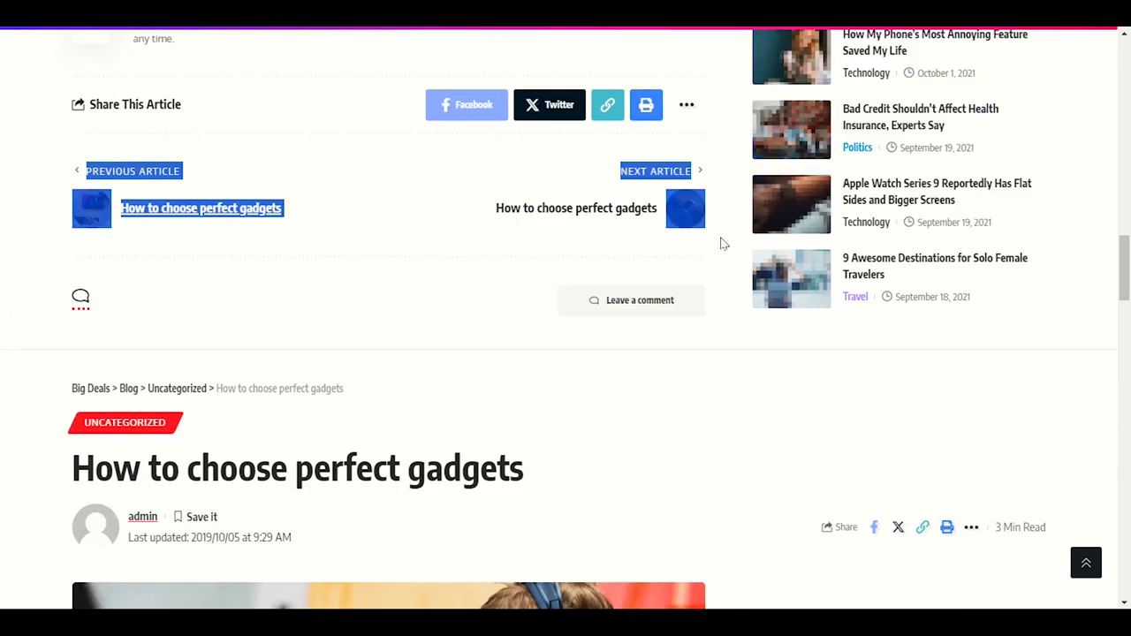
{"action": "left_click", "coordinate": [721, 244]}
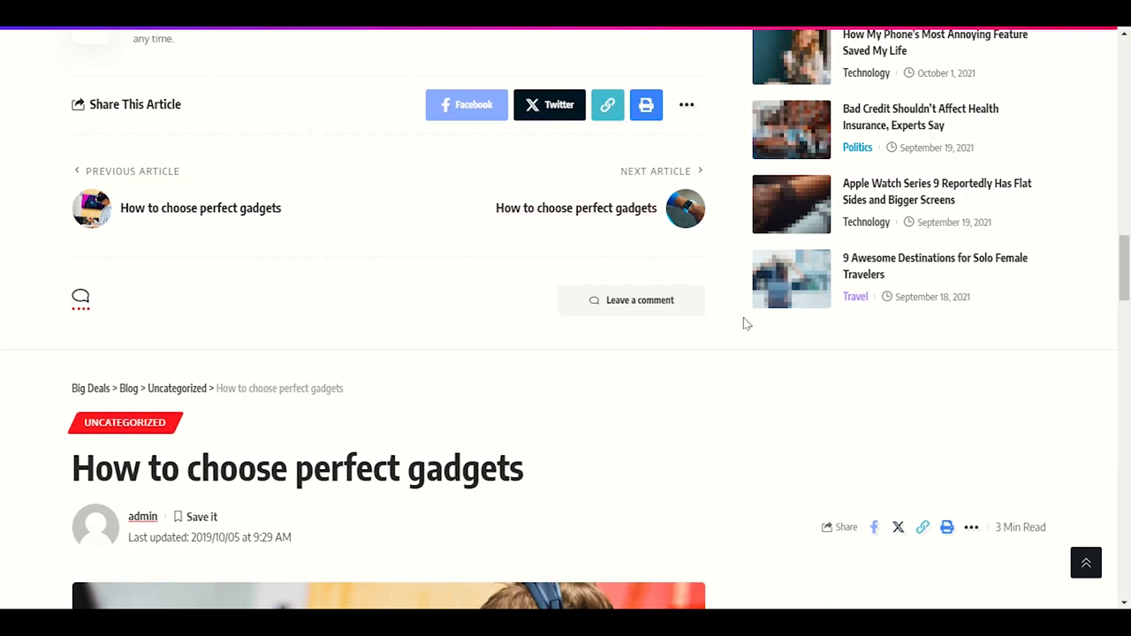
Go back to the Related & Popular settings and set the Related Section to Standard Layout
{"action": "mouse_move", "coordinate": [826, 623]}
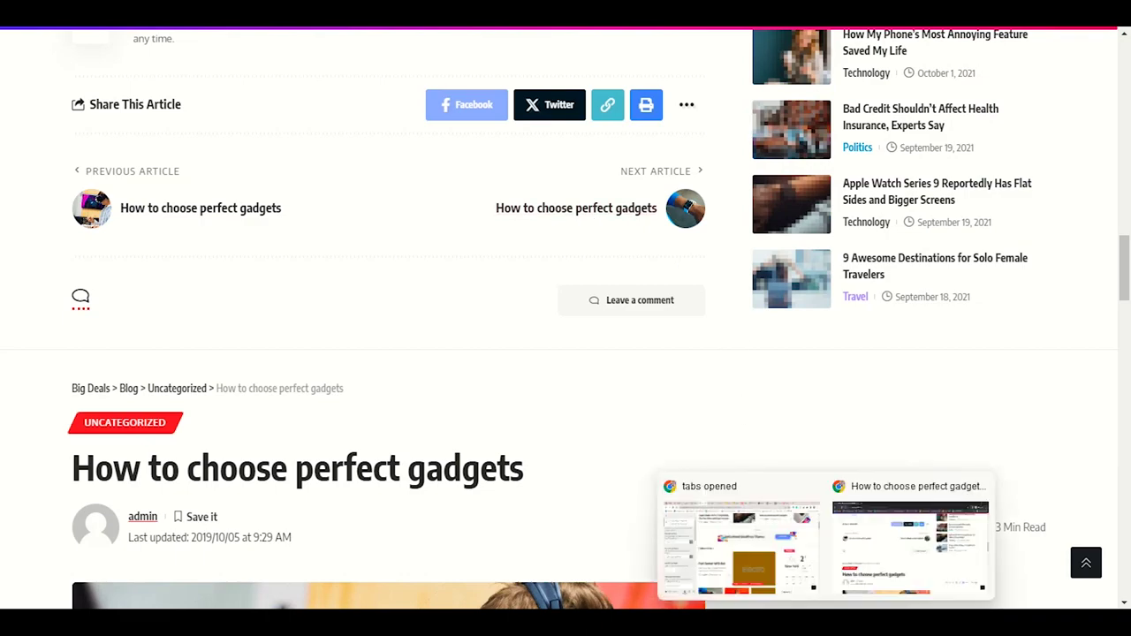
{"action": "left_click", "coordinate": [764, 550]}
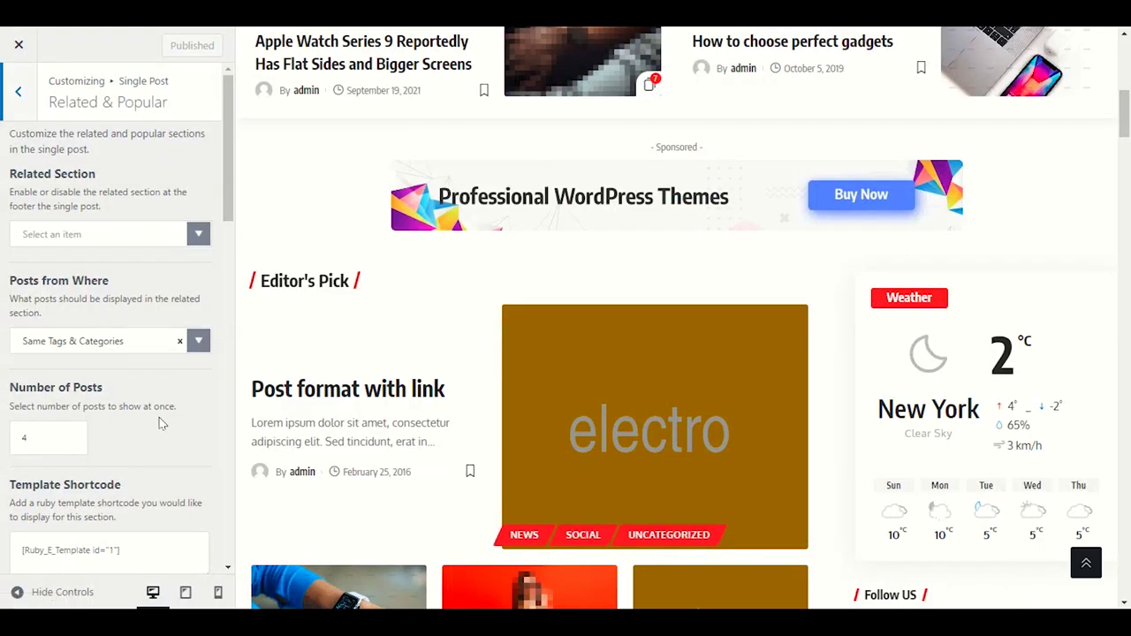
{"action": "left_click", "coordinate": [105, 240]}
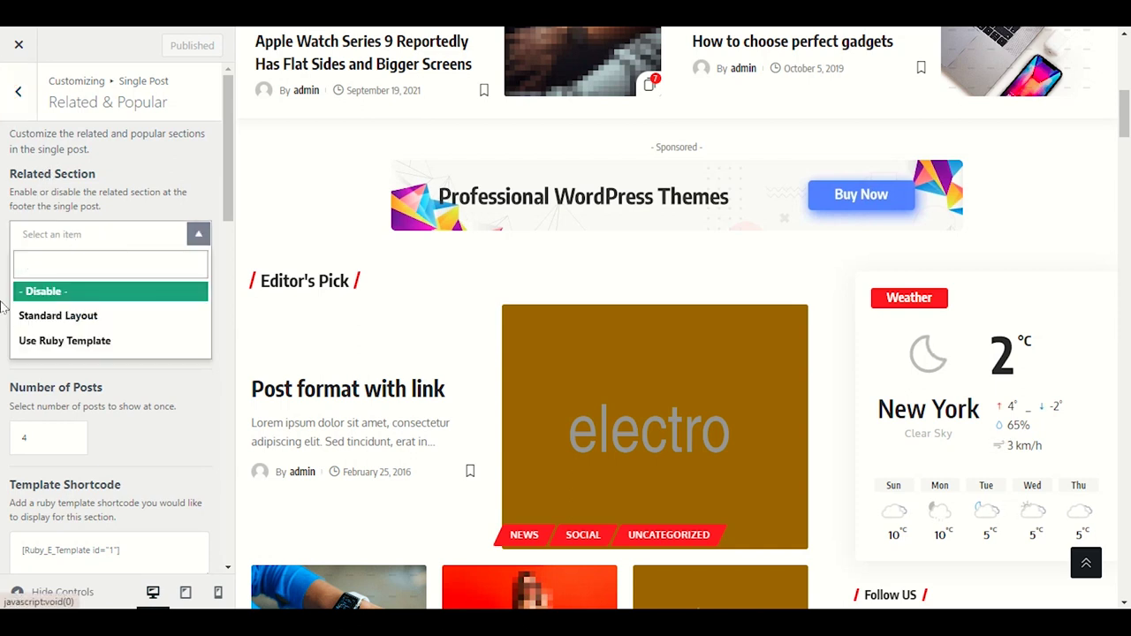
{"action": "left_click", "coordinate": [67, 320]}
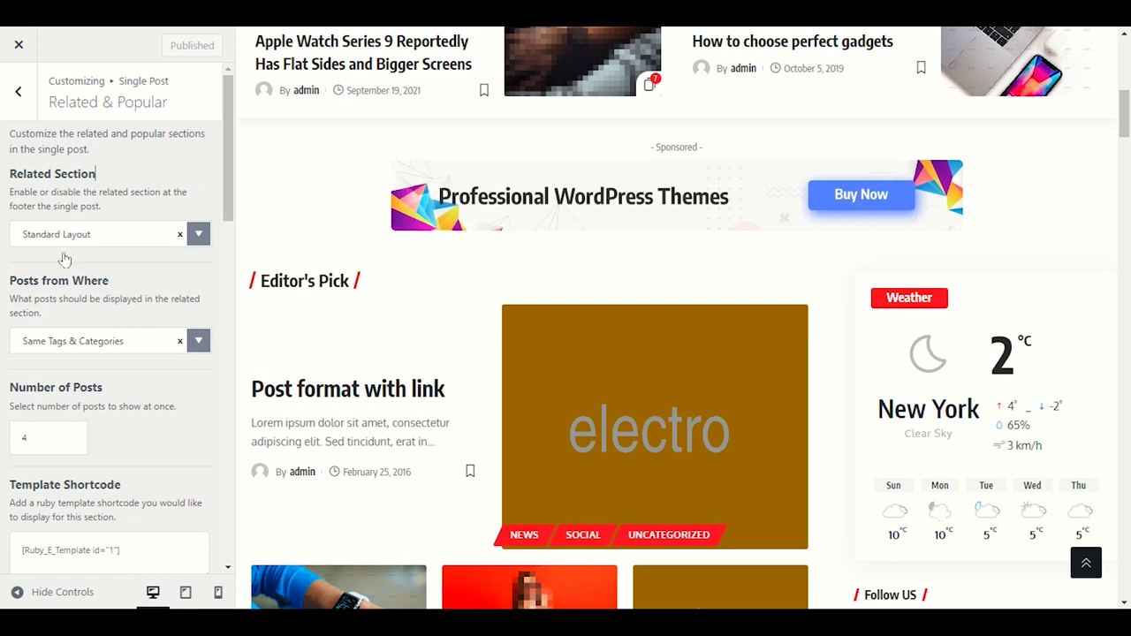
Review the related section's post source, post count, heading, blog layout, pagination, shortcode and display position options
{"action": "scroll", "coordinate": [119, 319], "scroll_direction": "down", "scroll_amount": 2}
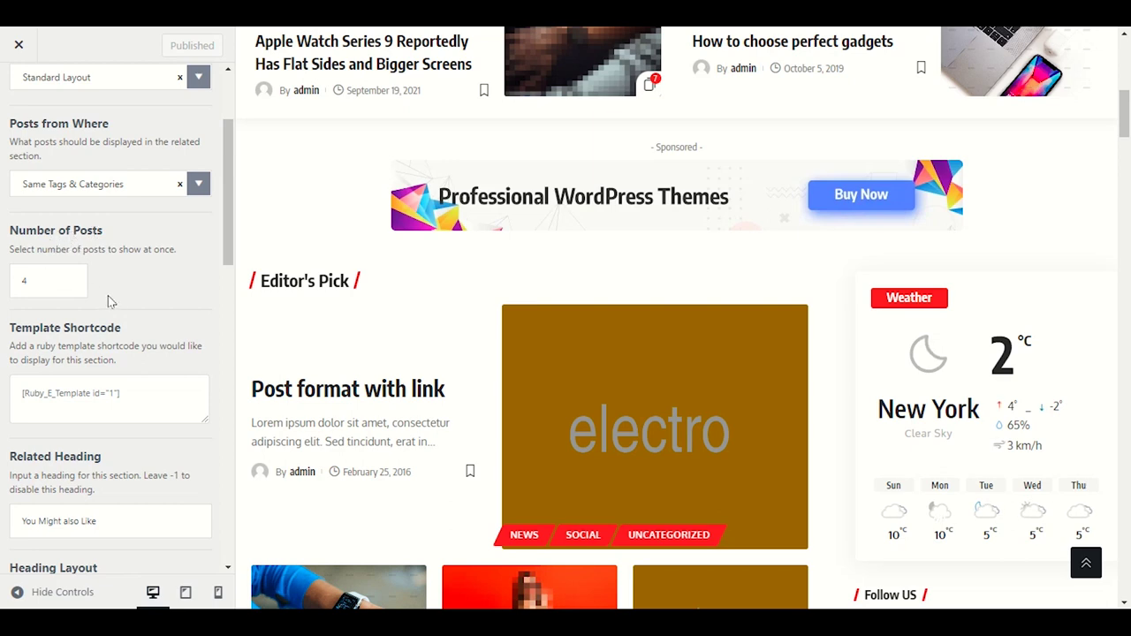
{"action": "scroll", "coordinate": [126, 313], "scroll_direction": "up", "scroll_amount": 2}
{"action": "scroll", "coordinate": [126, 313], "scroll_direction": "down", "scroll_amount": 5}
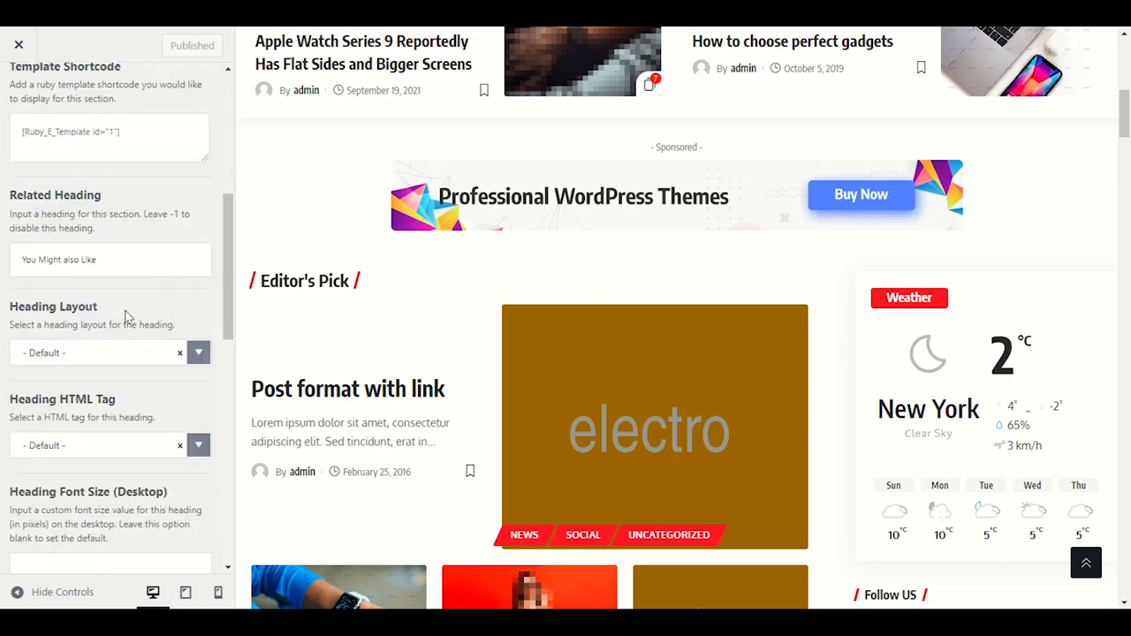
{"action": "scroll", "coordinate": [125, 316], "scroll_direction": "down", "scroll_amount": 3}
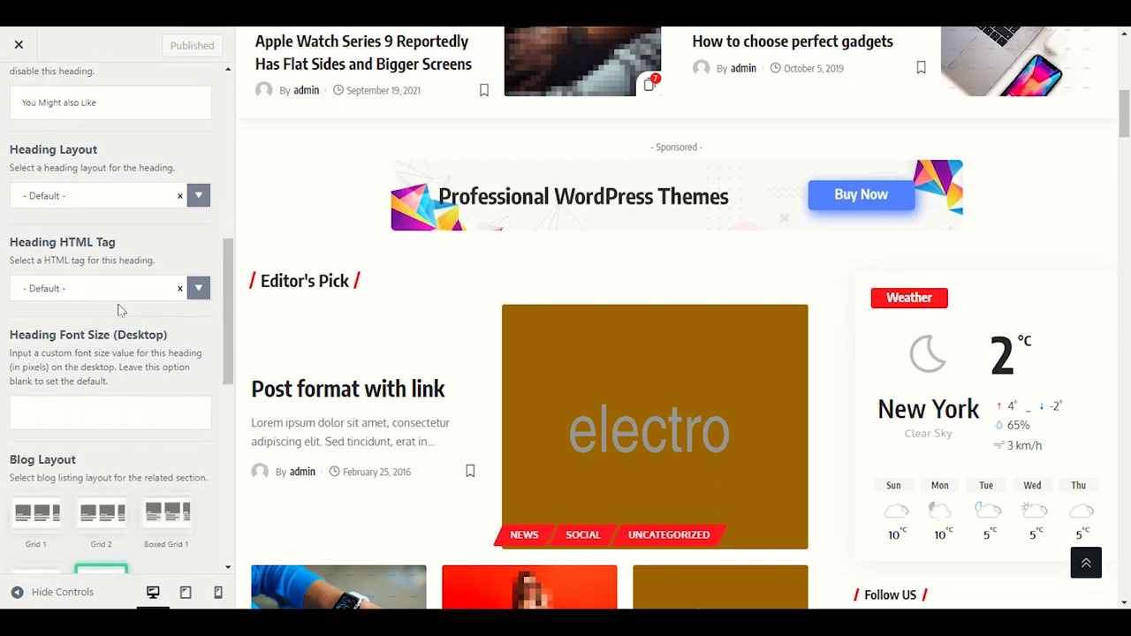
{"action": "scroll", "coordinate": [147, 256], "scroll_direction": "down", "scroll_amount": 4}
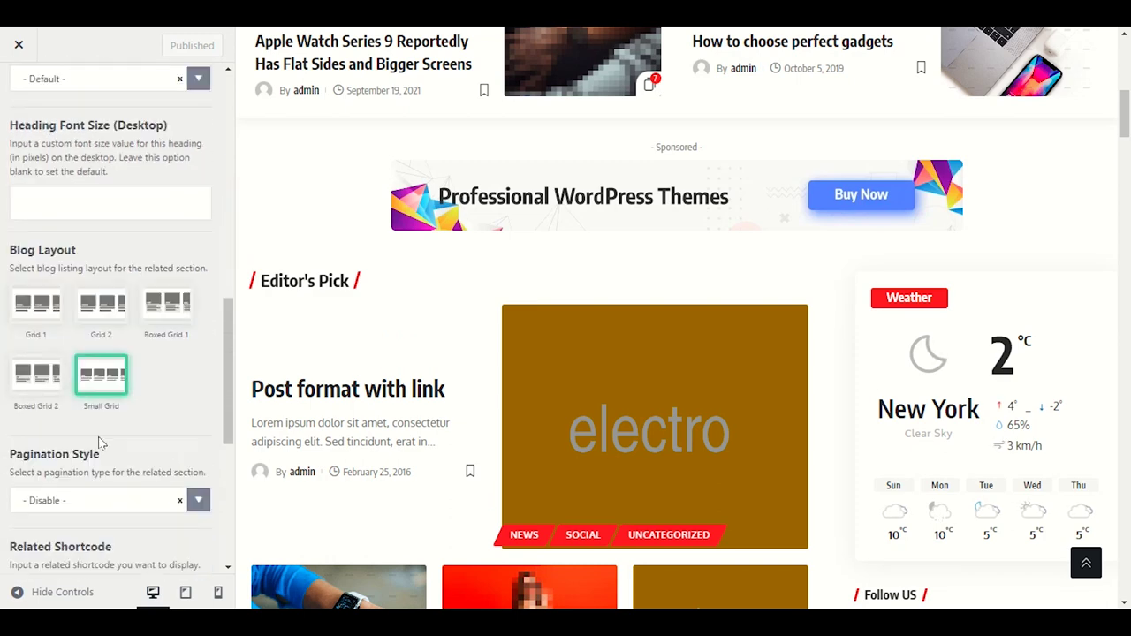
{"action": "scroll", "coordinate": [100, 442], "scroll_direction": "down", "scroll_amount": 3}
{"action": "scroll", "coordinate": [100, 440], "scroll_direction": "up", "scroll_amount": 1}
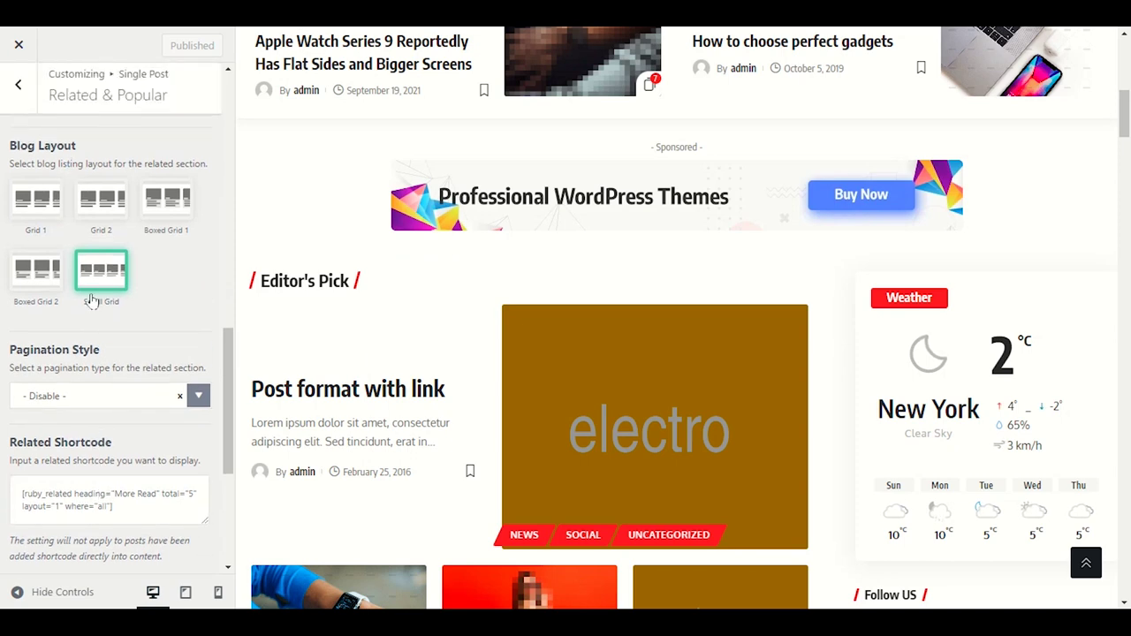
{"action": "scroll", "coordinate": [107, 384], "scroll_direction": "down", "scroll_amount": 4}
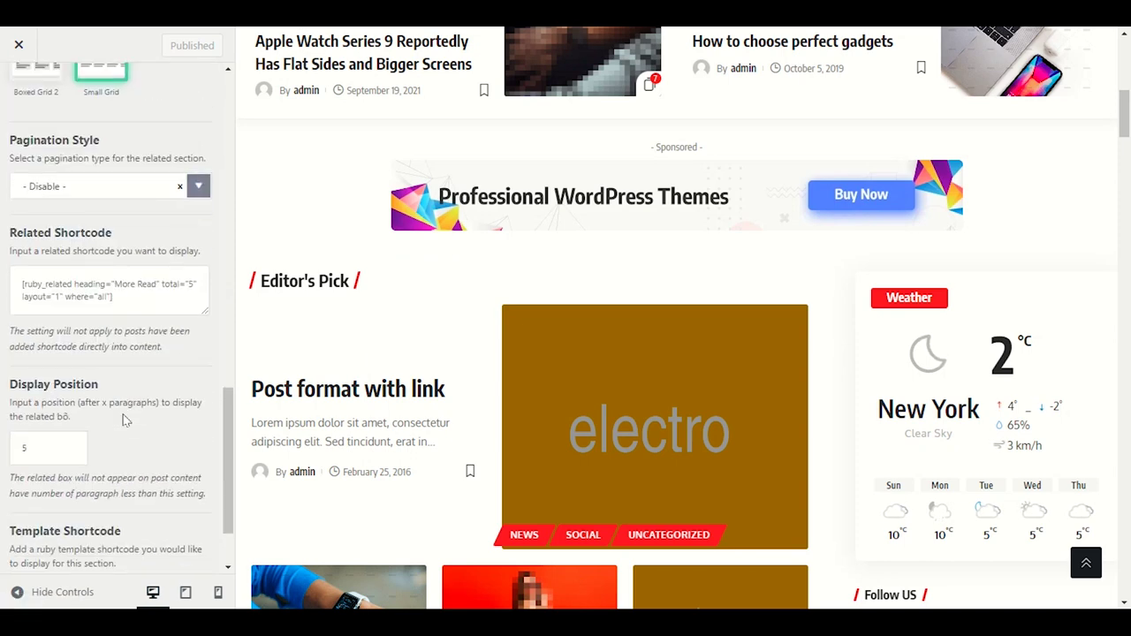
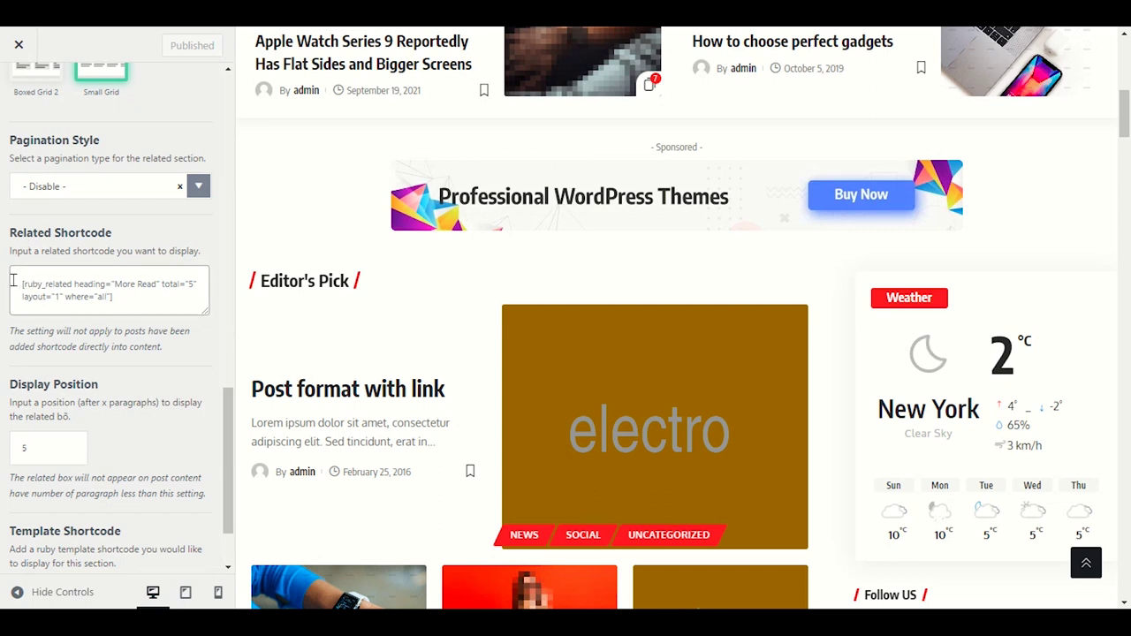
Inspect the Related Shortcode text and compare it with the "You Might Also Like" list in the live post
{"action": "left_click", "coordinate": [121, 287]}
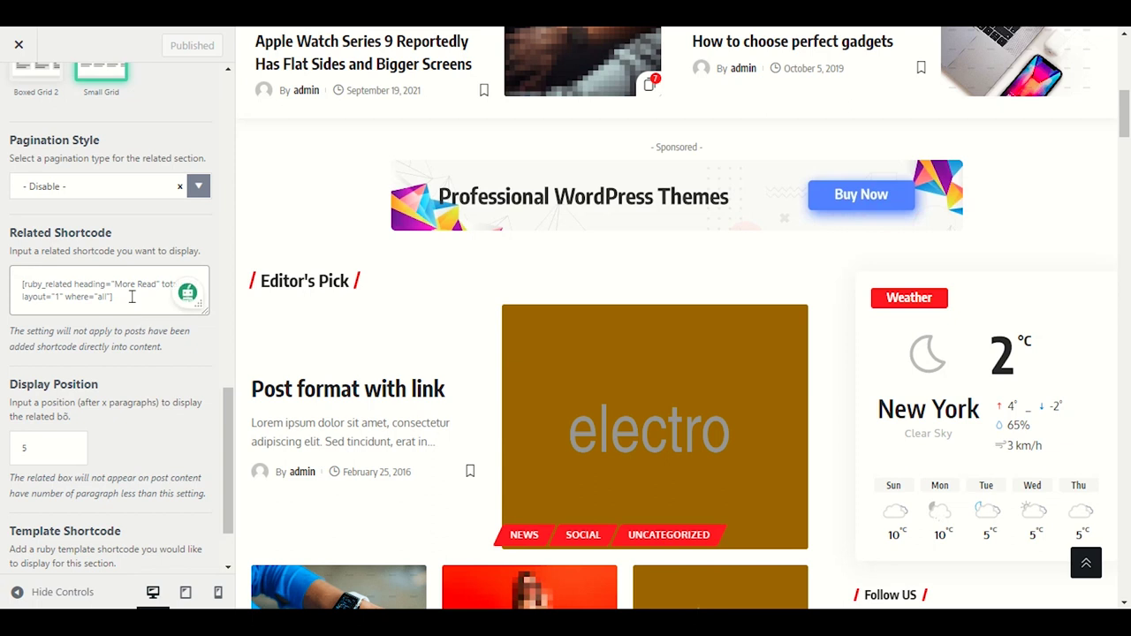
{"action": "scroll", "coordinate": [126, 344], "scroll_direction": "down", "scroll_amount": 2}
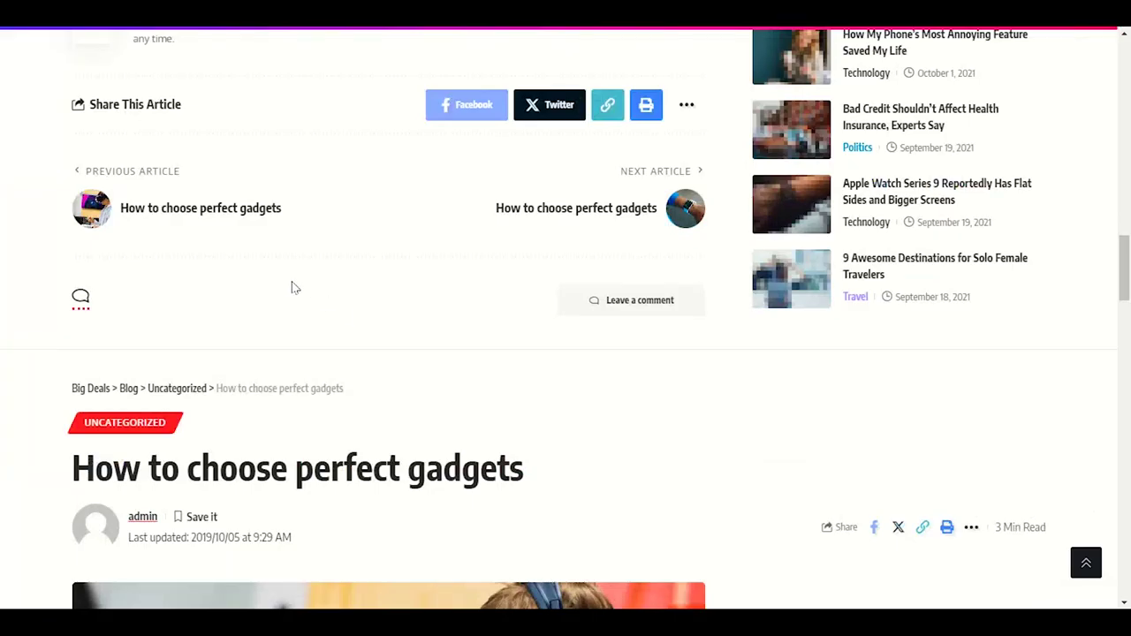
{"action": "scroll", "coordinate": [295, 287], "scroll_direction": "up", "scroll_amount": 15}
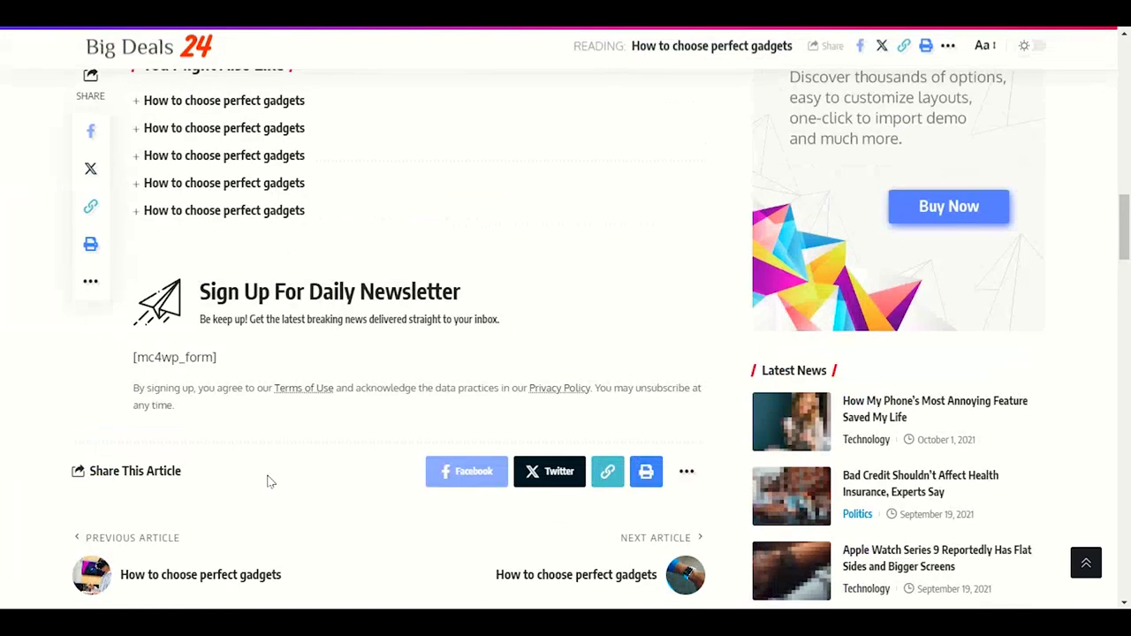
Examine the "You Might Also Like" list in the live post, highlighting its heading
{"action": "scroll", "coordinate": [265, 464], "scroll_direction": "down", "scroll_amount": 5}
{"action": "scroll", "coordinate": [270, 461], "scroll_direction": "down", "scroll_amount": 3}
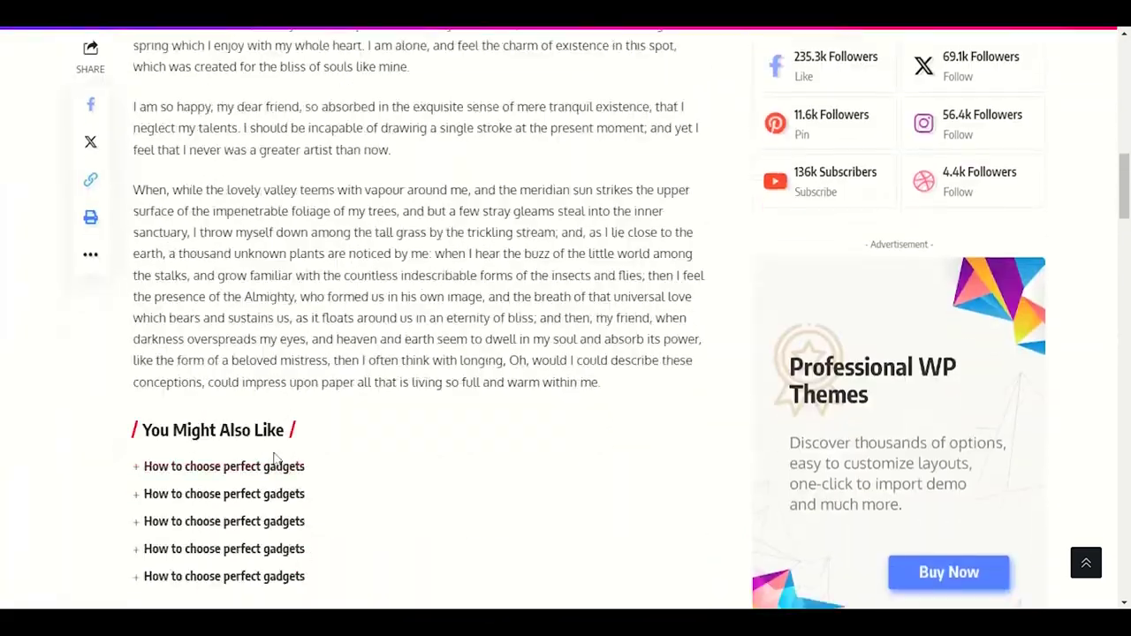
{"action": "mouse_move", "coordinate": [155, 430]}
{"action": "left_mouse_down"}
{"action": "mouse_move", "coordinate": [323, 421]}
{"action": "mouse_move", "coordinate": [120, 430]}
{"action": "mouse_move", "coordinate": [144, 431]}
{"action": "left_mouse_up"}
{"action": "left_click", "coordinate": [334, 442]}
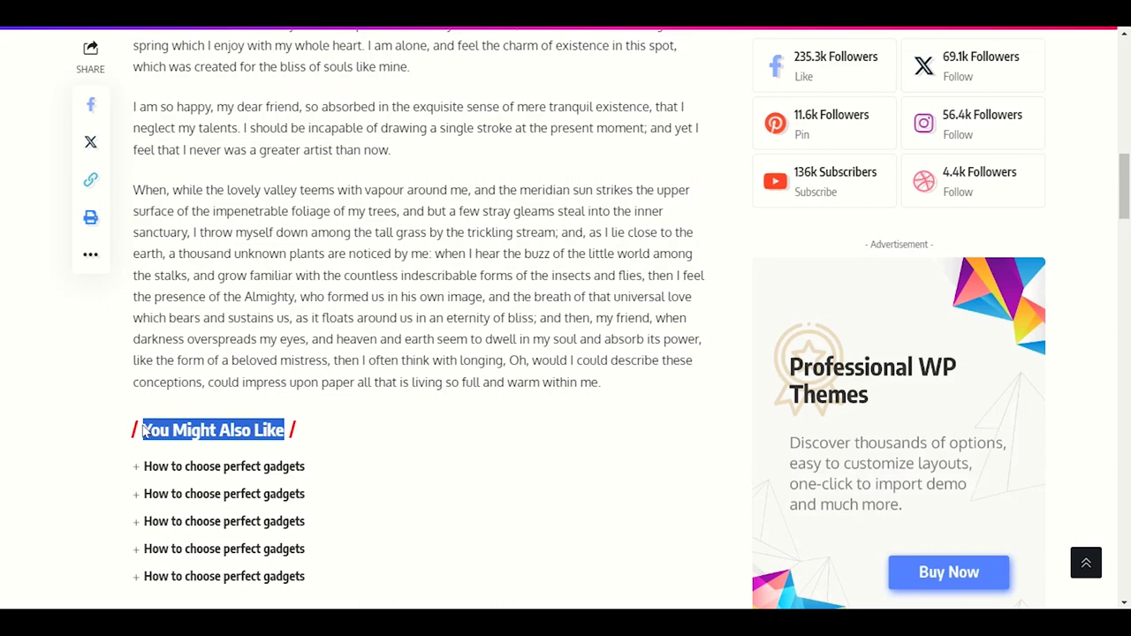
{"action": "scroll", "coordinate": [118, 445], "scroll_direction": "down", "scroll_amount": 1}
{"action": "scroll", "coordinate": [113, 442], "scroll_direction": "down", "scroll_amount": 1}
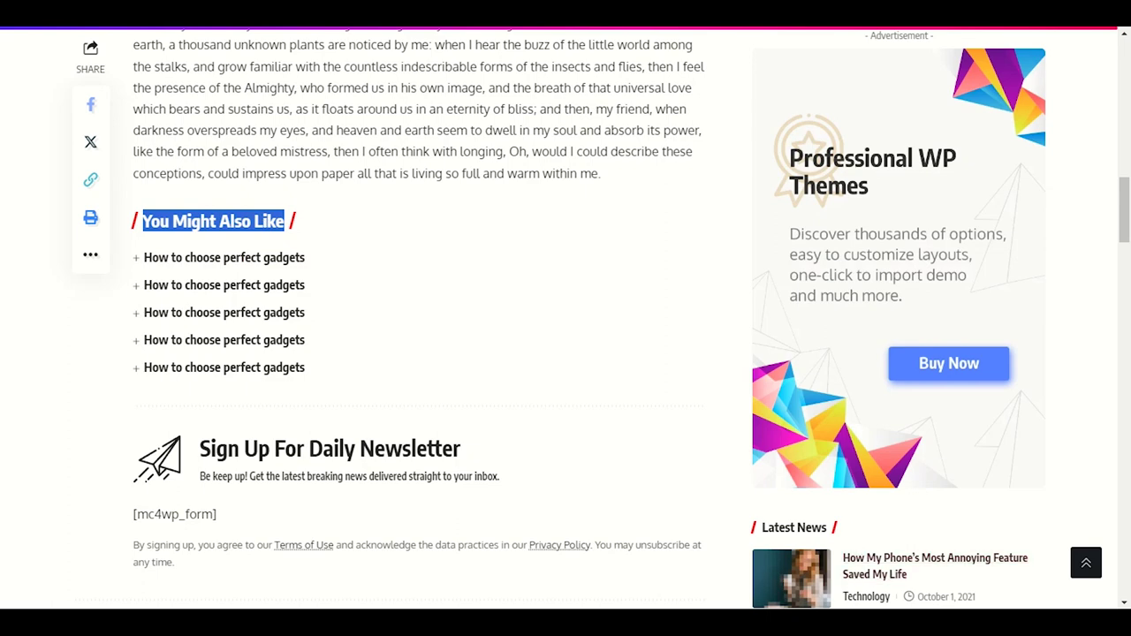
Return to the Related & Popular settings and review the related section's layout, post source, post count and template shortcode options
{"action": "mouse_move", "coordinate": [823, 619]}
{"action": "left_click", "coordinate": [760, 557]}
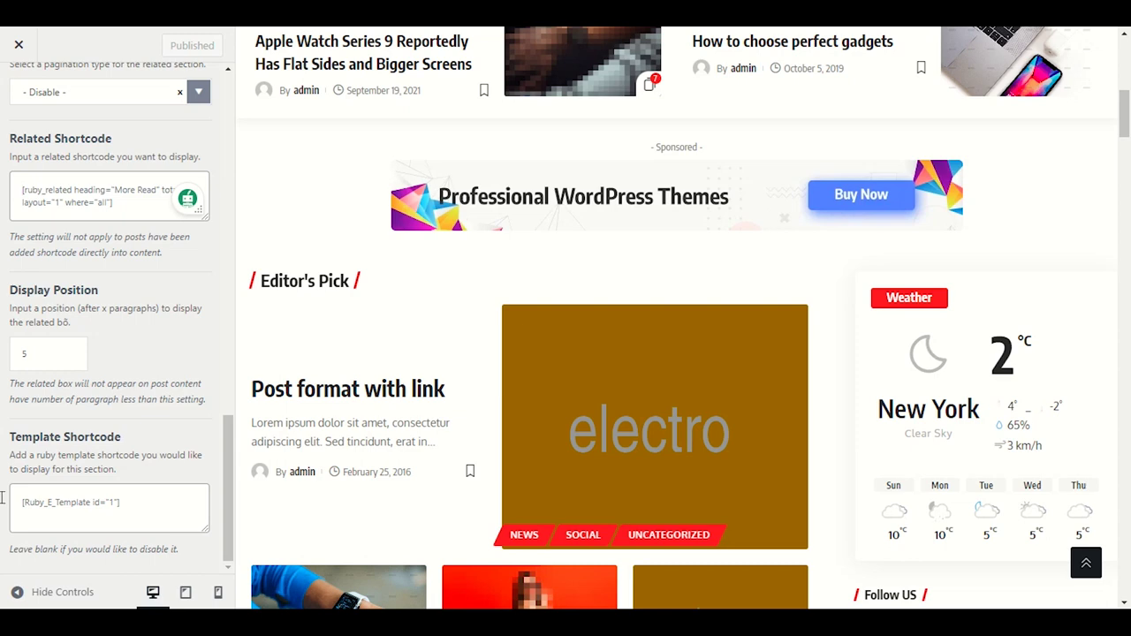
{"action": "scroll", "coordinate": [46, 334], "scroll_direction": "up", "scroll_amount": 15}
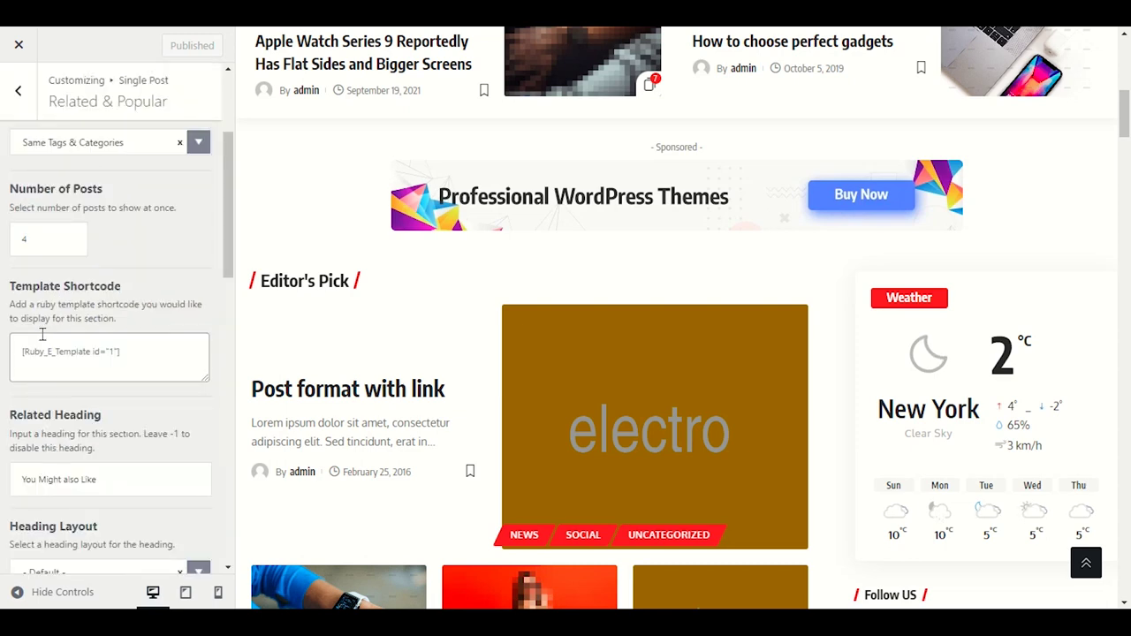
{"action": "scroll", "coordinate": [41, 334], "scroll_direction": "up", "scroll_amount": 3}
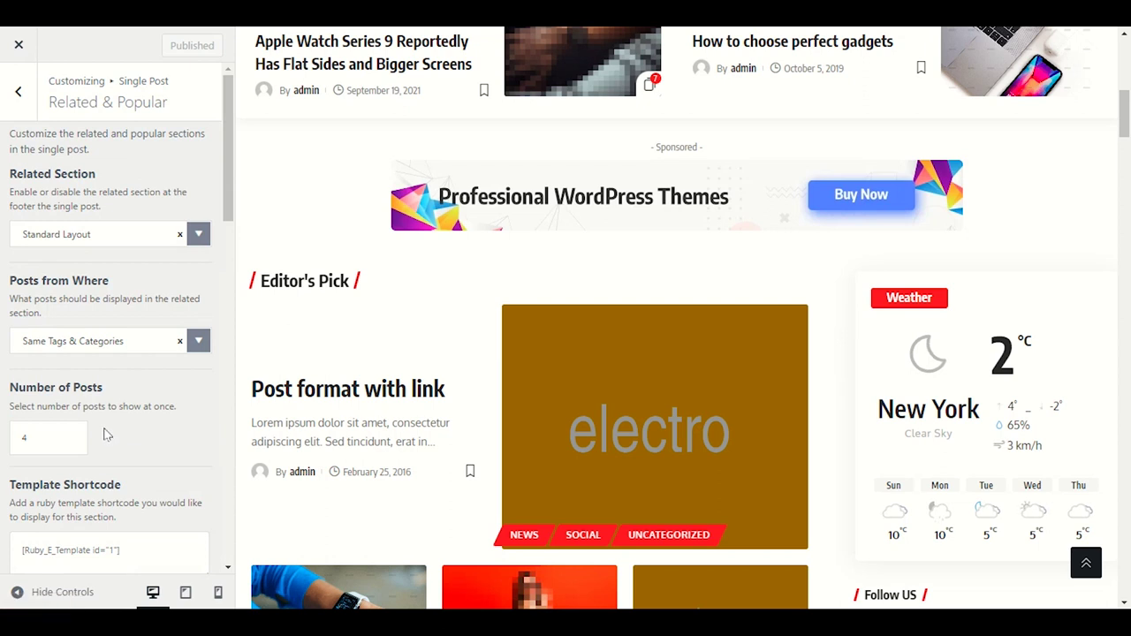
{"action": "scroll", "coordinate": [106, 433], "scroll_direction": "down", "scroll_amount": 2}
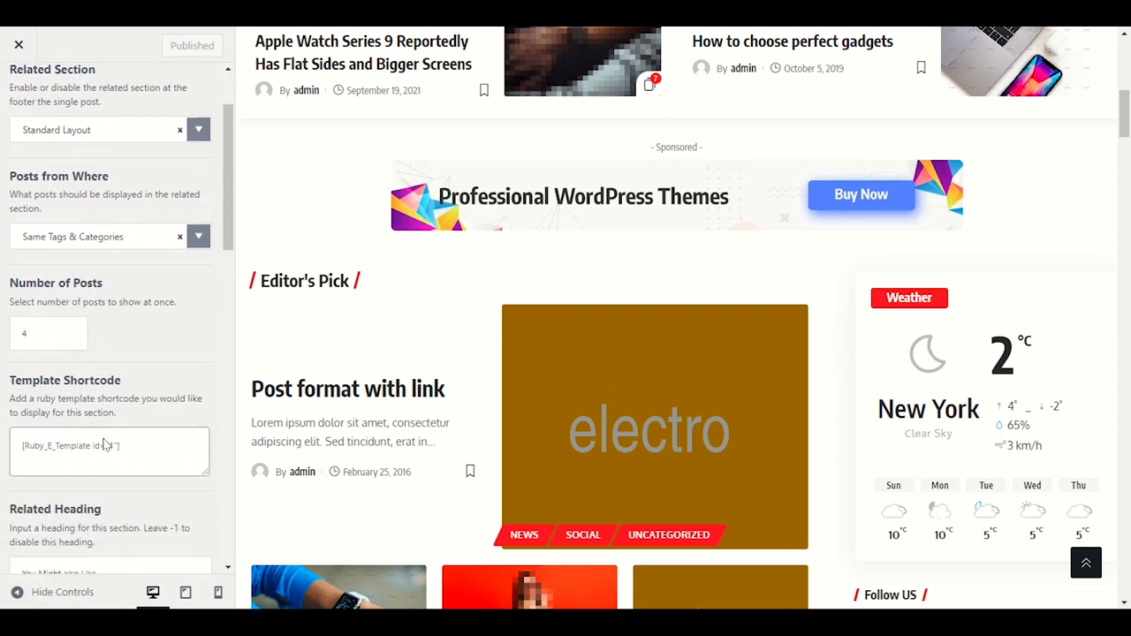
{"action": "scroll", "coordinate": [110, 451], "scroll_direction": "up", "scroll_amount": 2}
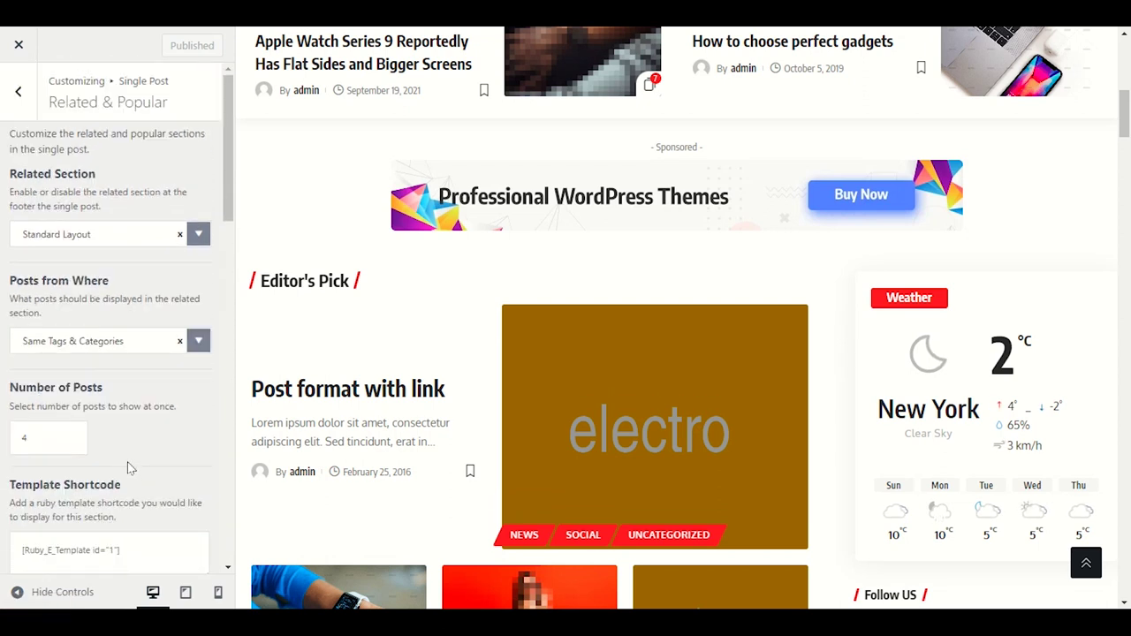
Examine the homepage preview from the Most Read section down to the footer
{"action": "scroll", "coordinate": [345, 437], "scroll_direction": "down", "scroll_amount": 3}
{"action": "scroll", "coordinate": [341, 449], "scroll_direction": "down", "scroll_amount": 8}
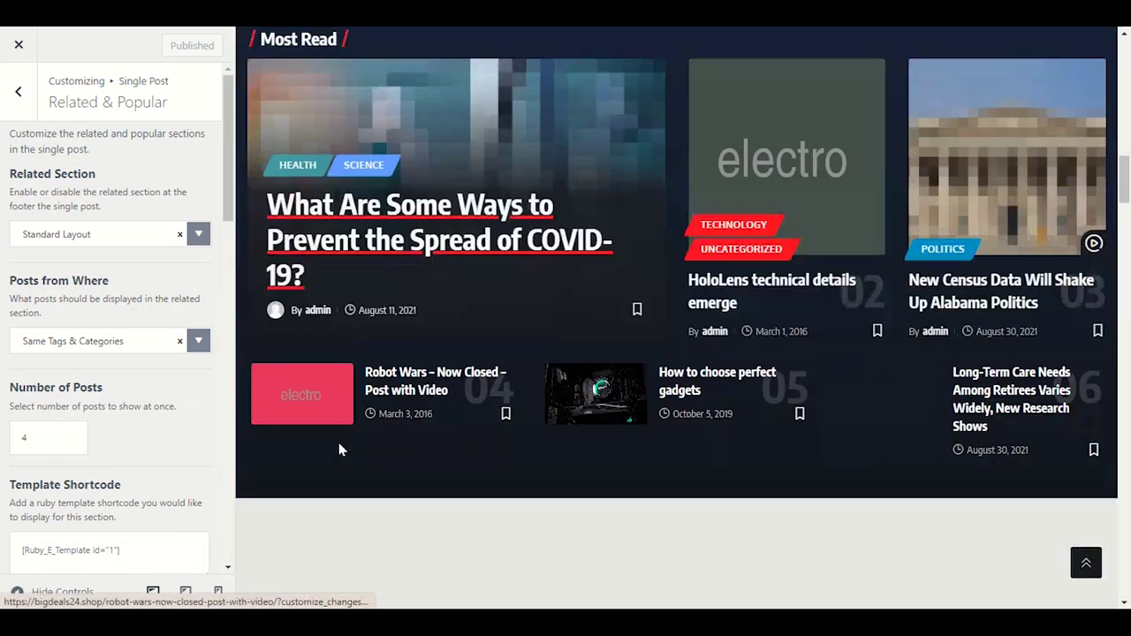
{"action": "scroll", "coordinate": [334, 454], "scroll_direction": "down", "scroll_amount": 12}
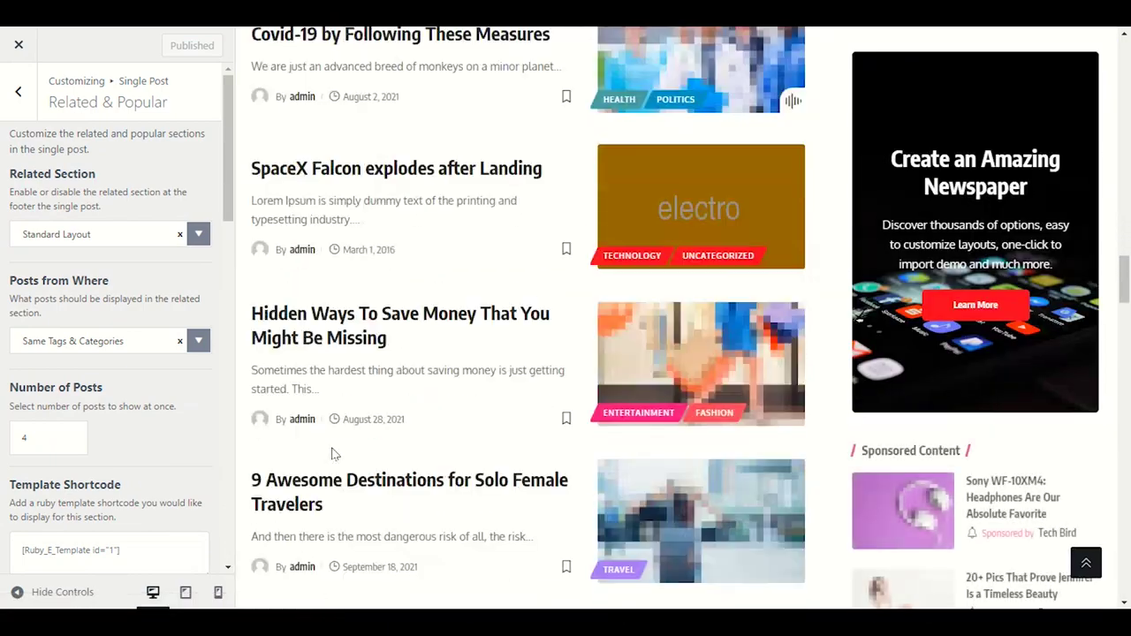
{"action": "scroll", "coordinate": [332, 451], "scroll_direction": "down", "scroll_amount": 4}
{"action": "scroll", "coordinate": [331, 452], "scroll_direction": "up", "scroll_amount": 3}
{"action": "scroll", "coordinate": [330, 453], "scroll_direction": "down", "scroll_amount": 4}
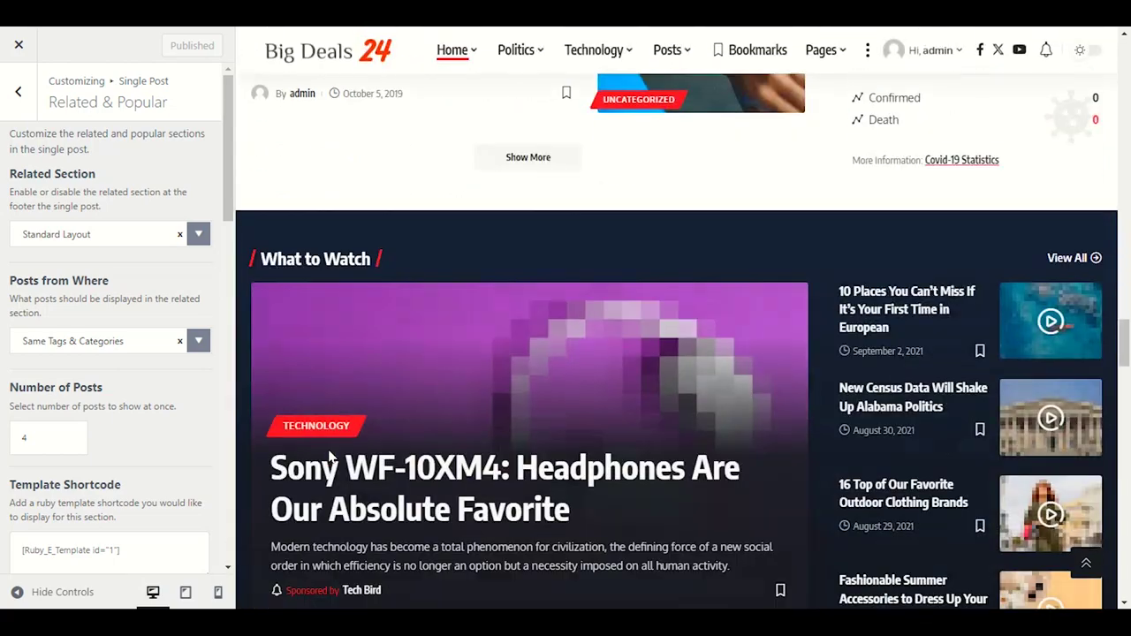
{"action": "scroll", "coordinate": [327, 462], "scroll_direction": "down", "scroll_amount": 10}
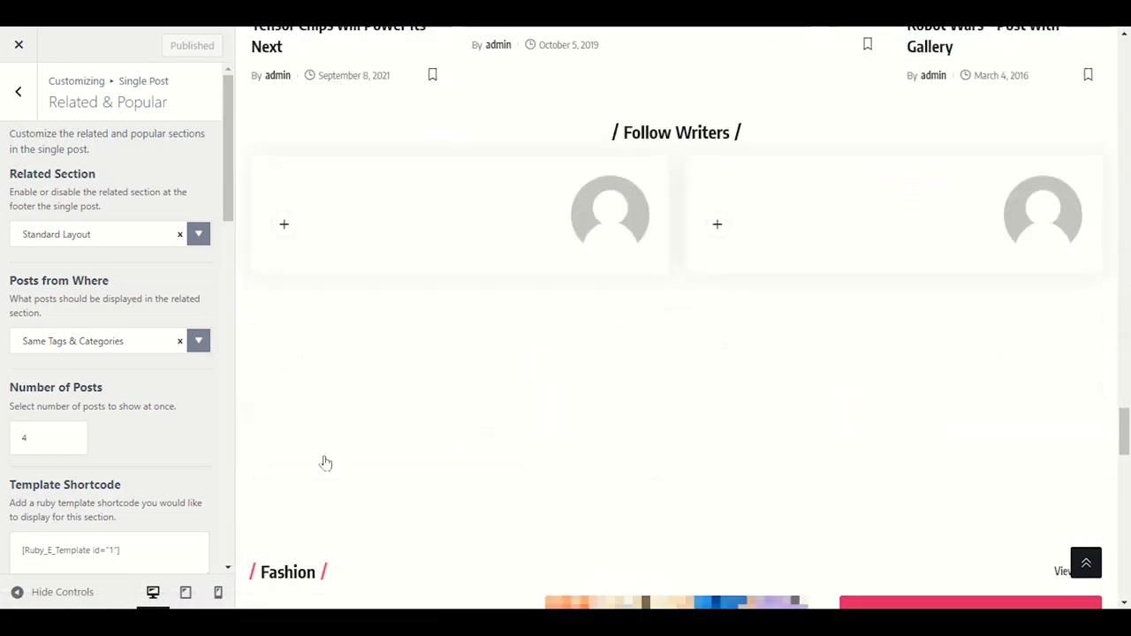
{"action": "scroll", "coordinate": [325, 463], "scroll_direction": "down", "scroll_amount": 5}
{"action": "scroll", "coordinate": [324, 463], "scroll_direction": "down", "scroll_amount": 4}
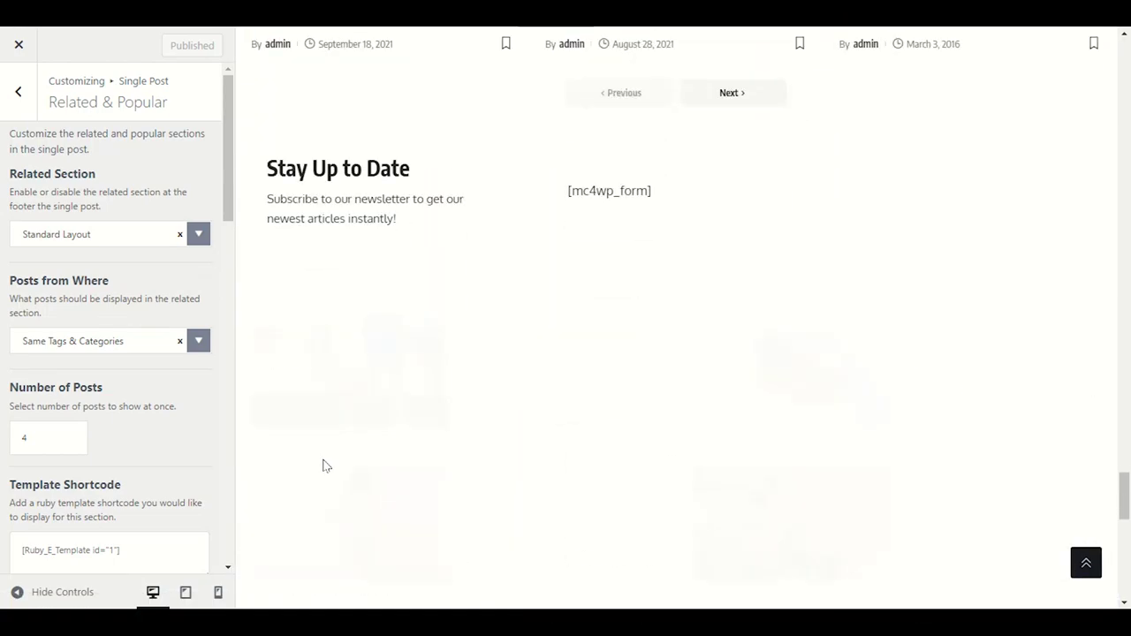
{"action": "scroll", "coordinate": [324, 463], "scroll_direction": "down", "scroll_amount": 4}
{"action": "scroll", "coordinate": [319, 461], "scroll_direction": "down", "scroll_amount": 6}
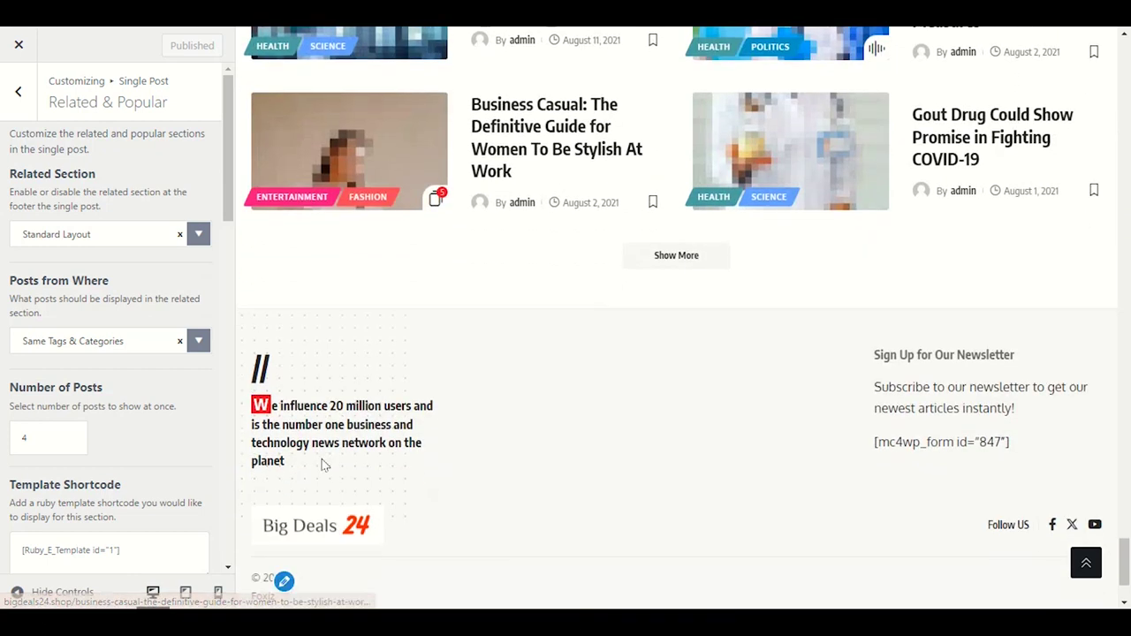
Open the Auto Load Next Posts settings, and reload the live post from its beginning
{"action": "left_click", "coordinate": [21, 106]}
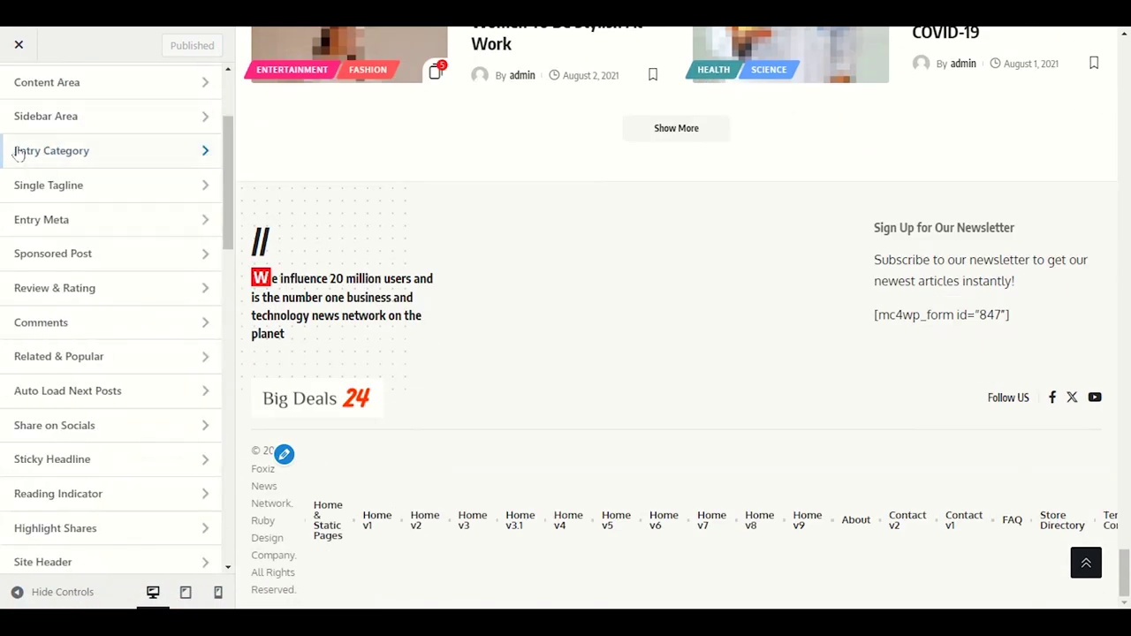
{"action": "left_click", "coordinate": [83, 400]}
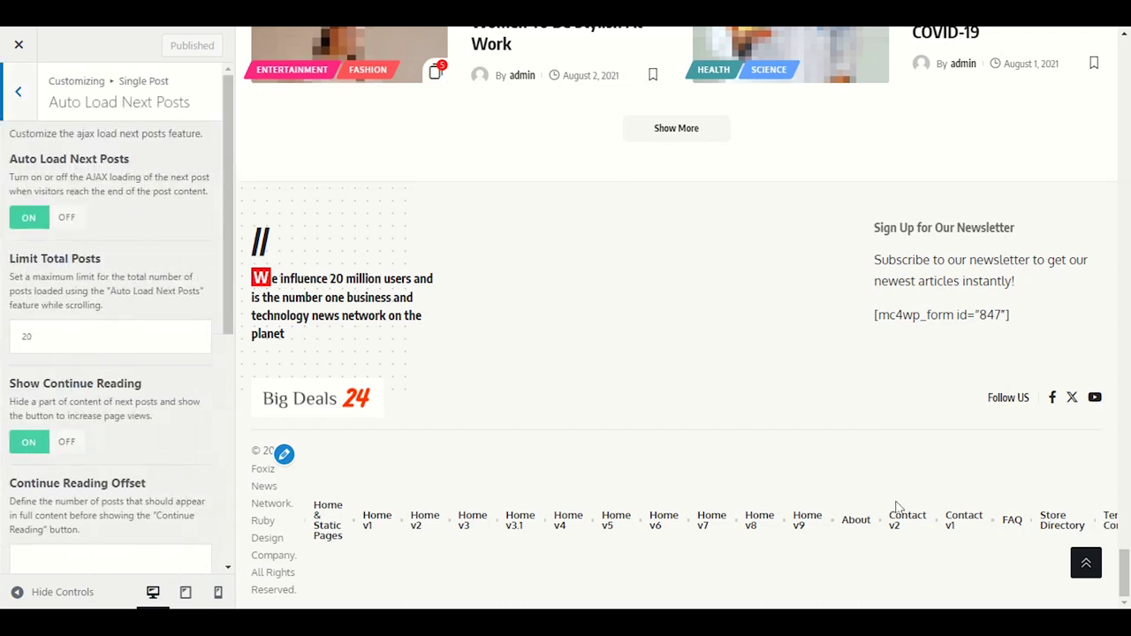
{"action": "left_click", "coordinate": [910, 541]}
{"action": "scroll", "coordinate": [583, 371], "scroll_direction": "up", "scroll_amount": 15}
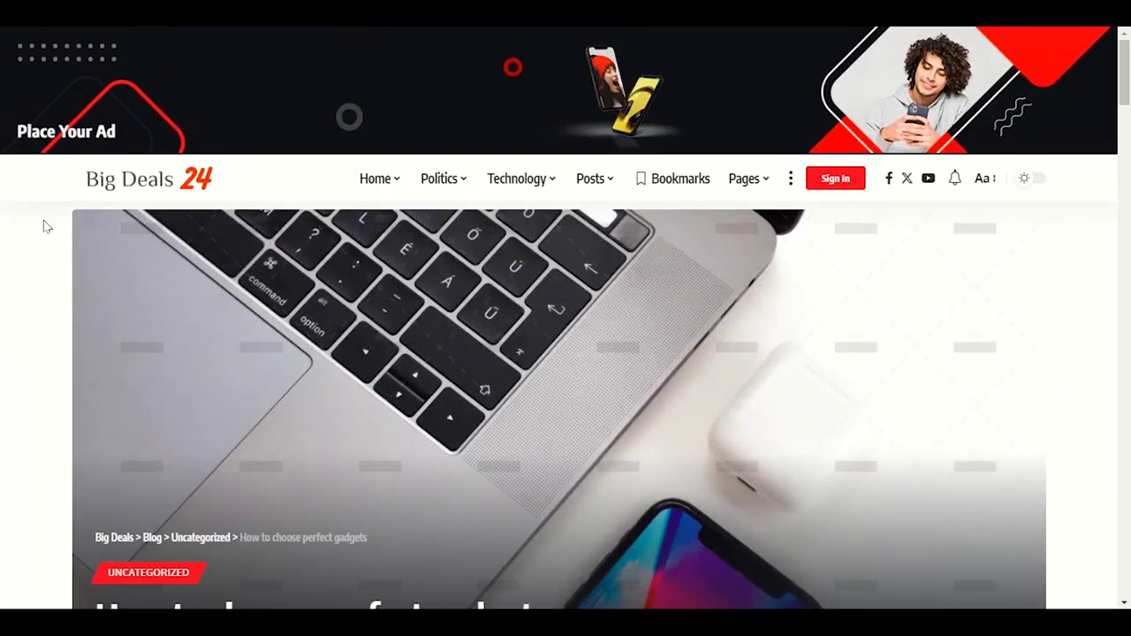
{"action": "right_click", "coordinate": [42, 222]}
{"action": "left_click", "coordinate": [57, 273]}
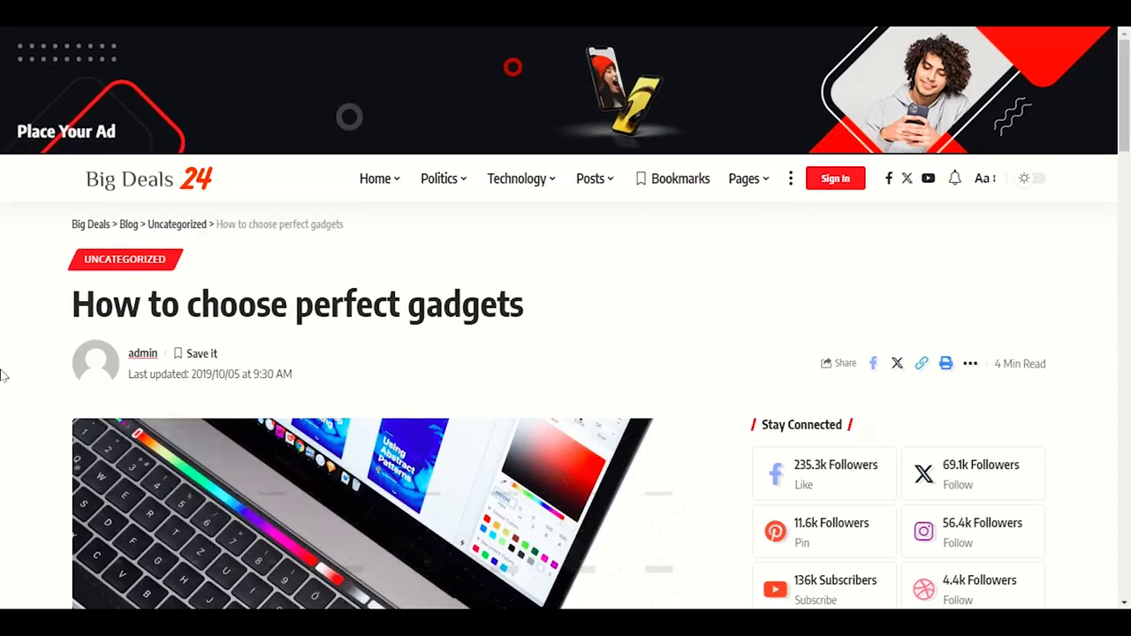
Examine how further posts load below the live post, including their Continue Reading buttons
{"action": "scroll", "coordinate": [3, 376], "scroll_direction": "down", "scroll_amount": 3}
{"action": "scroll", "coordinate": [3, 378], "scroll_direction": "down", "scroll_amount": 10}
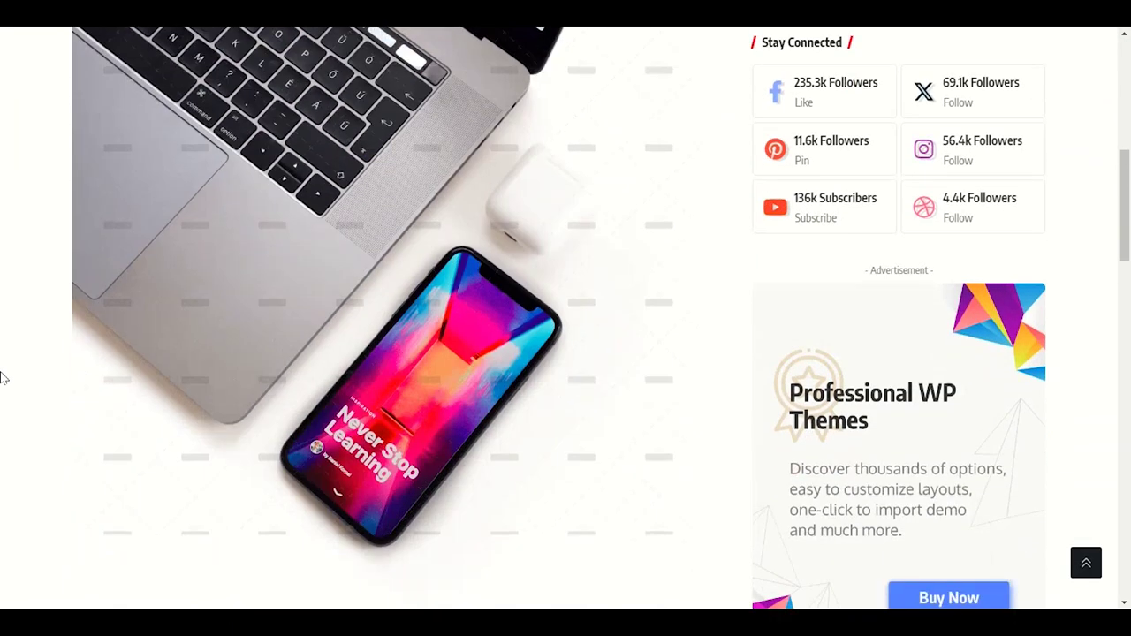
{"action": "scroll", "coordinate": [3, 377], "scroll_direction": "down", "scroll_amount": 7}
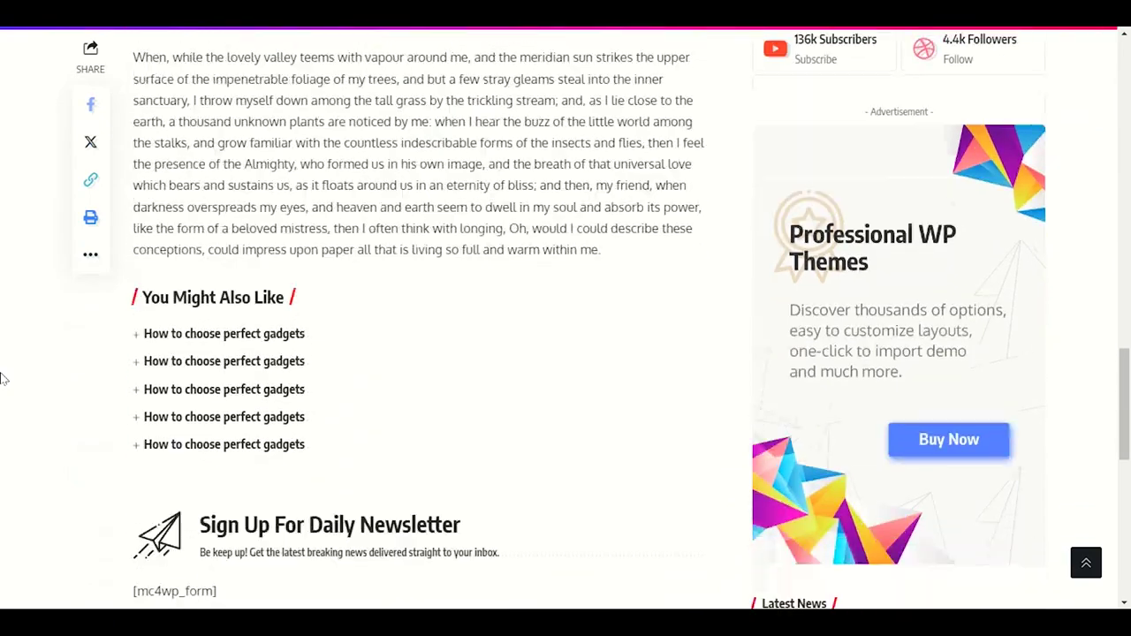
{"action": "scroll", "coordinate": [4, 377], "scroll_direction": "down", "scroll_amount": 10}
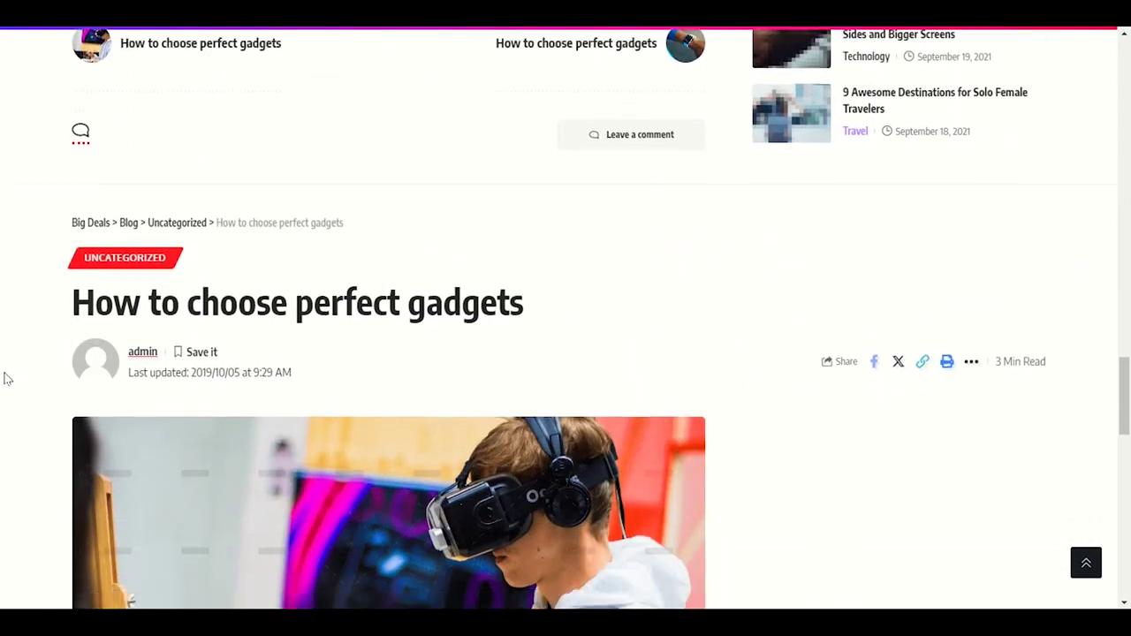
{"action": "scroll", "coordinate": [4, 377], "scroll_direction": "down", "scroll_amount": 15}
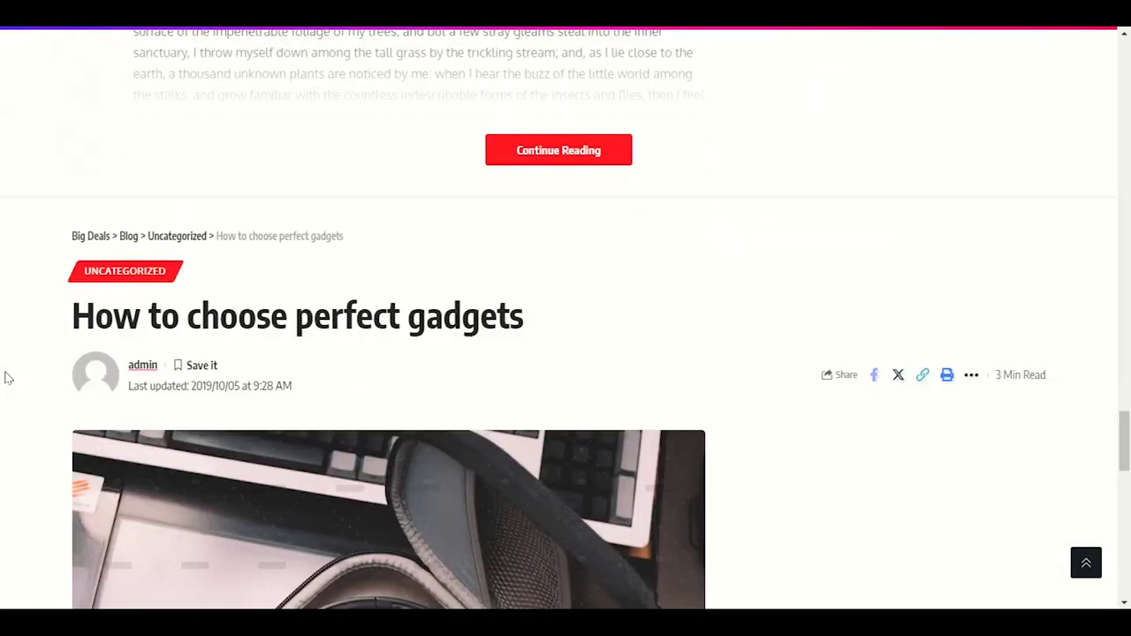
{"action": "scroll", "coordinate": [4, 380], "scroll_direction": "down", "scroll_amount": 5}
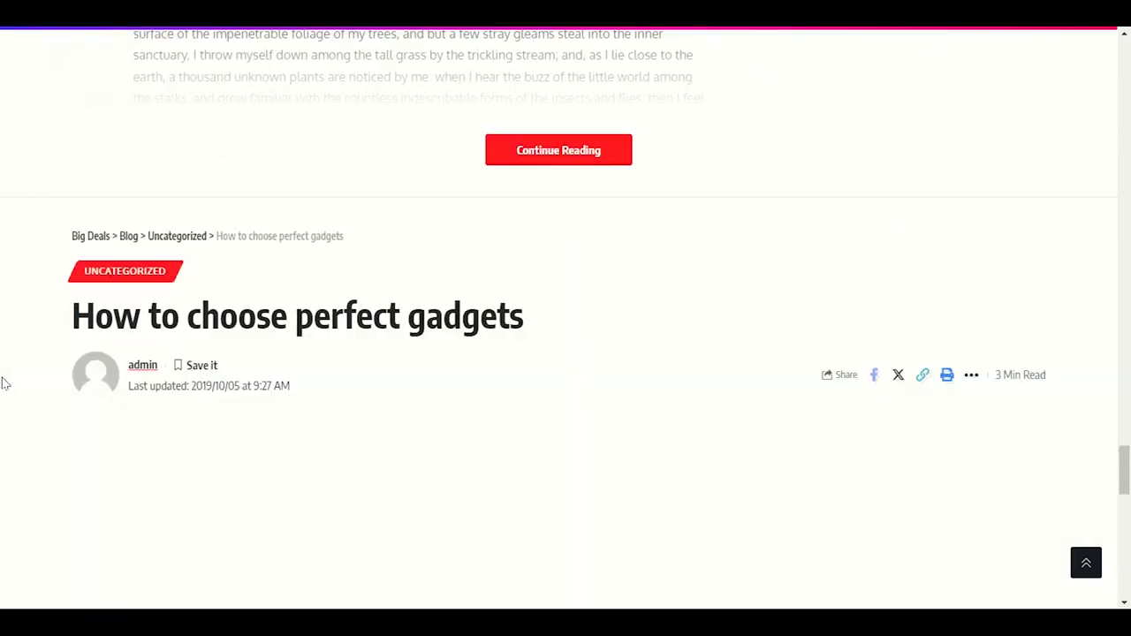
Turn off Auto Load Next Posts in the customizer and publish the change
{"action": "mouse_move", "coordinate": [826, 632]}
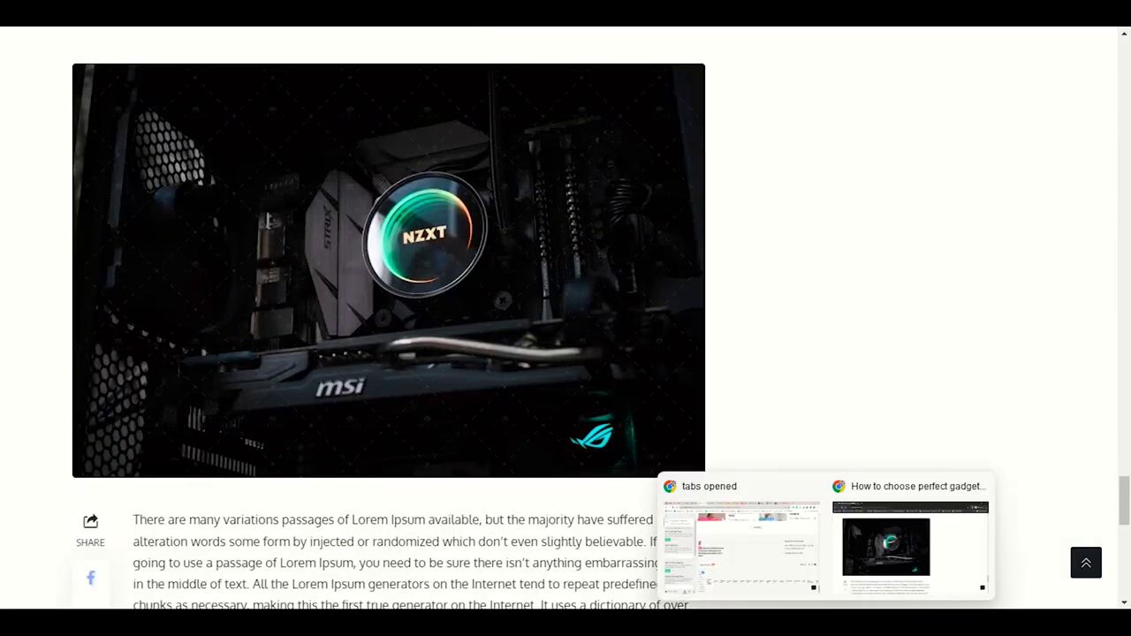
{"action": "left_click", "coordinate": [786, 581]}
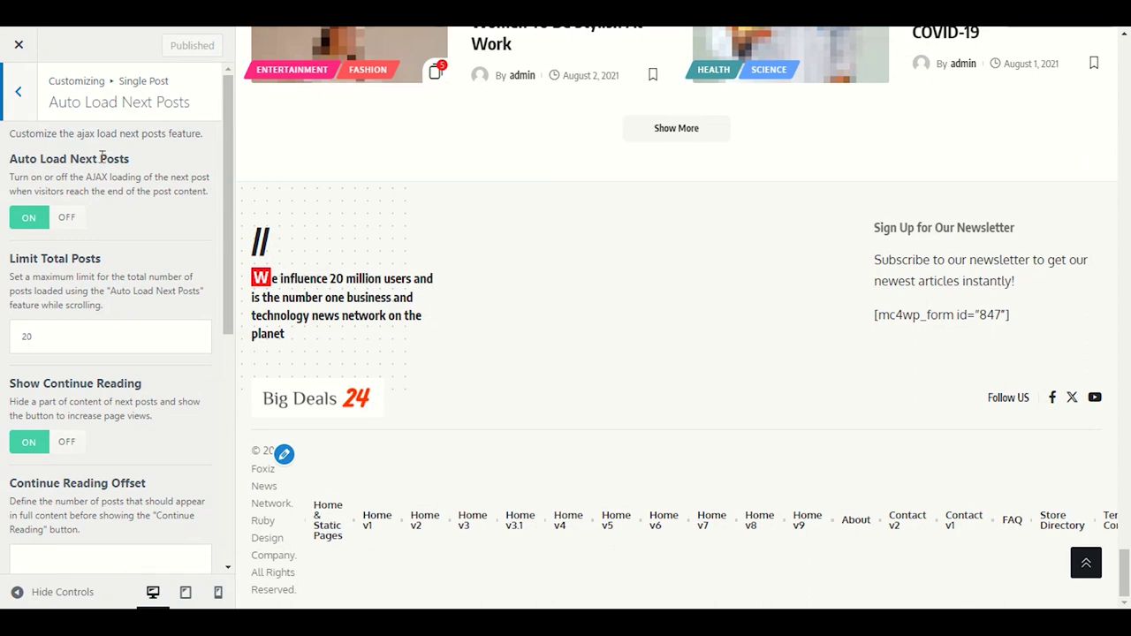
{"action": "left_click", "coordinate": [66, 217]}
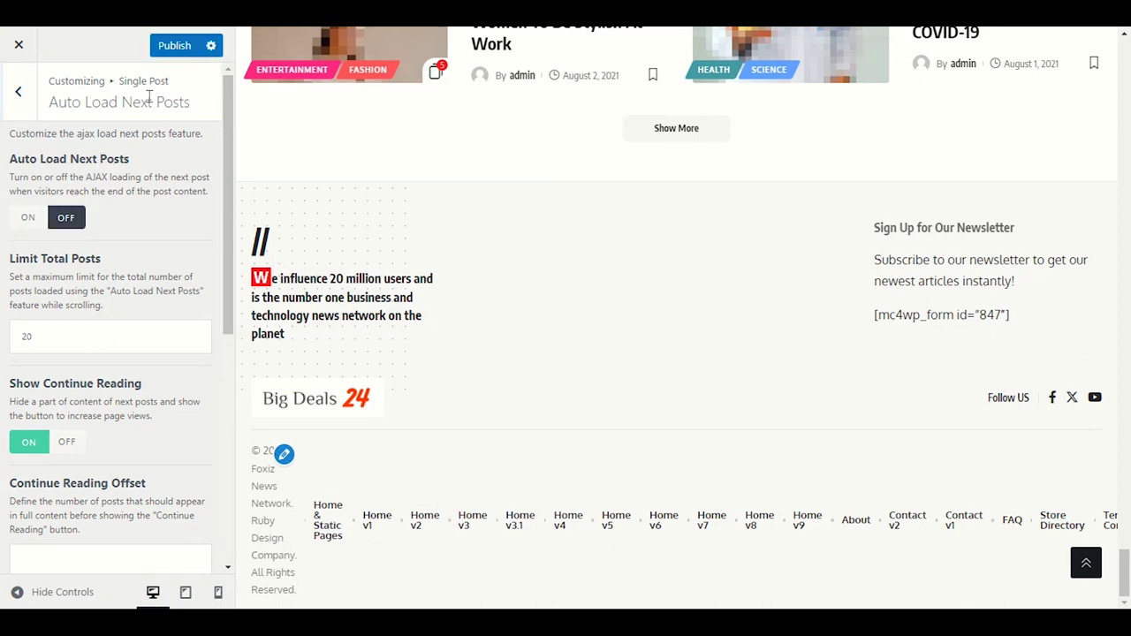
{"action": "left_click", "coordinate": [170, 50]}
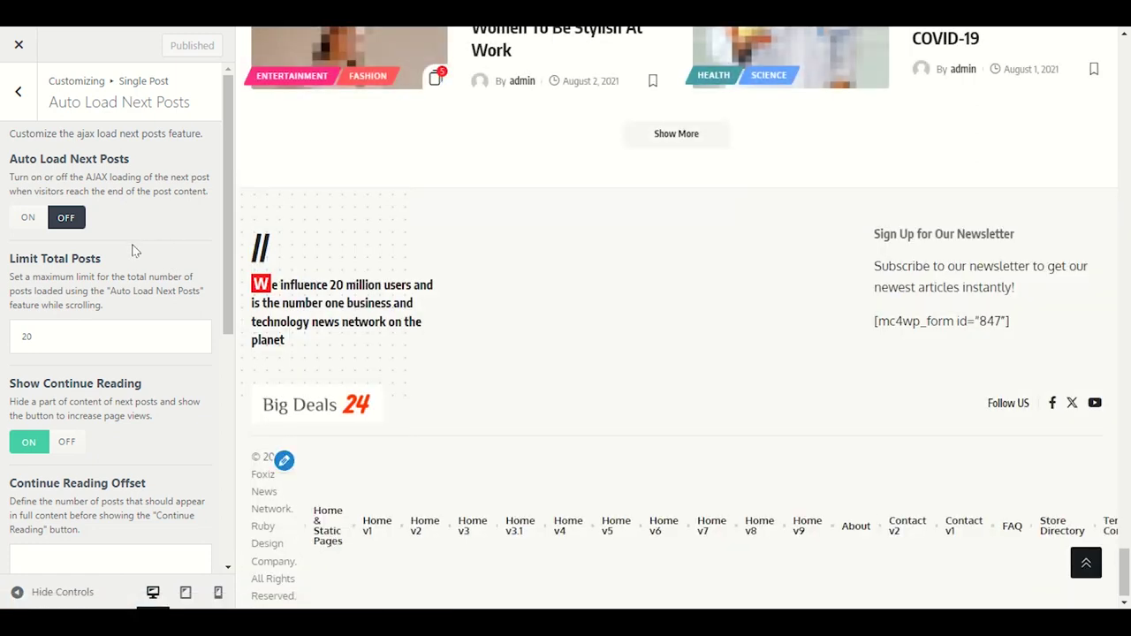
Review the remaining Auto Load Next Posts options, from Show Continue Reading and Same Categories to the sidebar and comment button settings
{"action": "scroll", "coordinate": [78, 230], "scroll_direction": "down", "scroll_amount": 3}
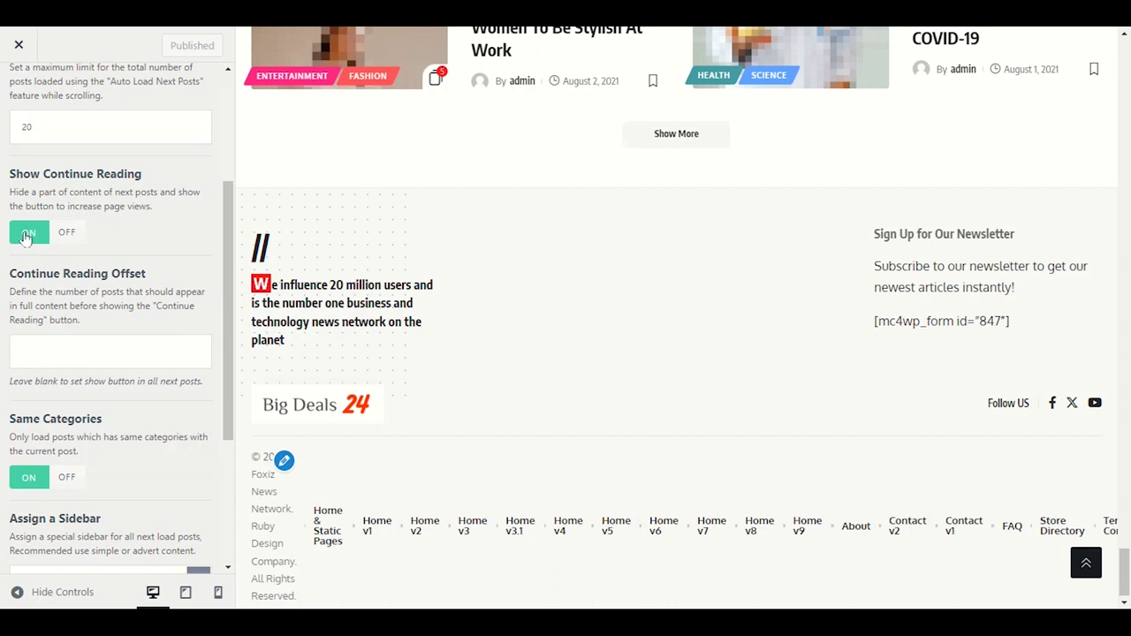
{"action": "scroll", "coordinate": [211, 433], "scroll_direction": "down", "scroll_amount": 3}
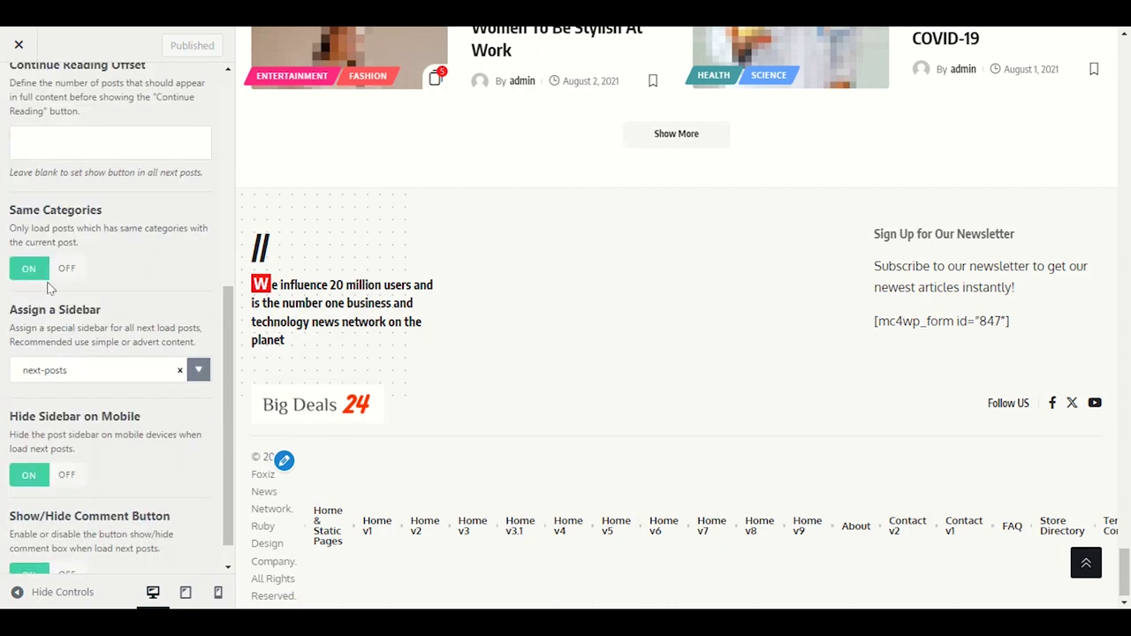
{"action": "scroll", "coordinate": [99, 467], "scroll_direction": "down", "scroll_amount": 1}
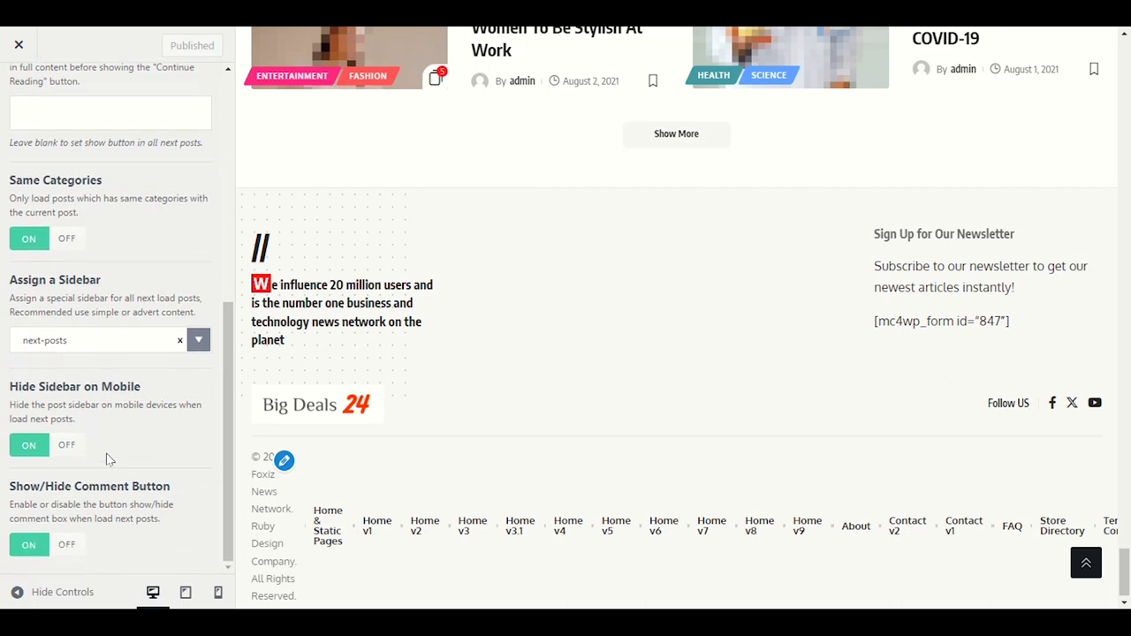
{"action": "scroll", "coordinate": [106, 459], "scroll_direction": "up", "scroll_amount": 6}
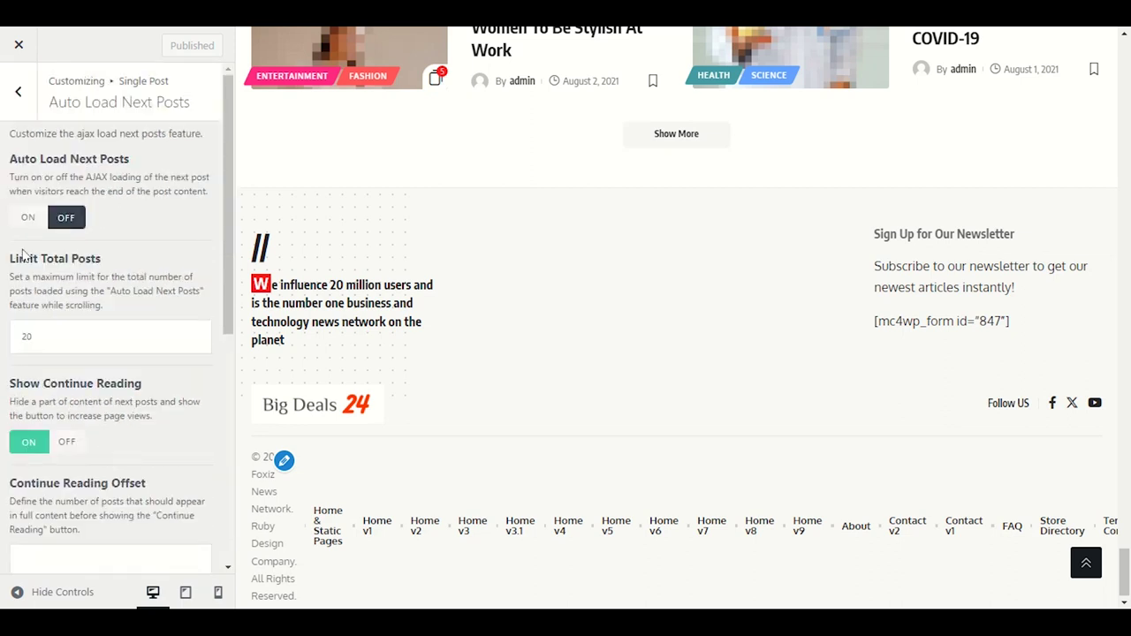
Open the Share on Socials settings and examine the share icons beside the content of the live post
{"action": "left_click", "coordinate": [22, 93]}
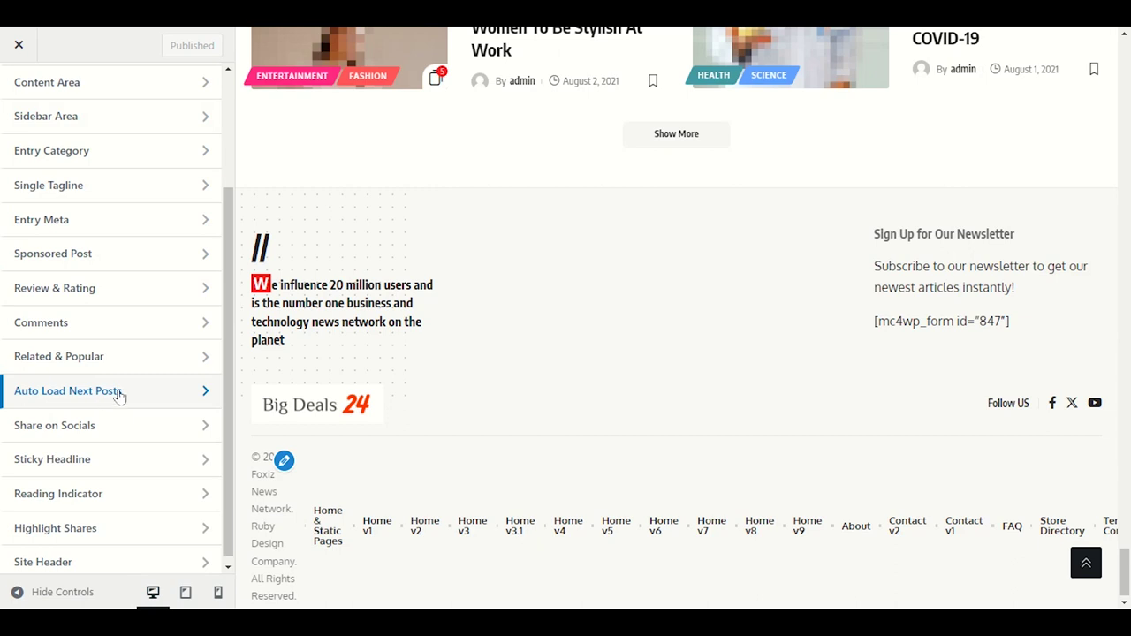
{"action": "scroll", "coordinate": [94, 429], "scroll_direction": "down", "scroll_amount": 1}
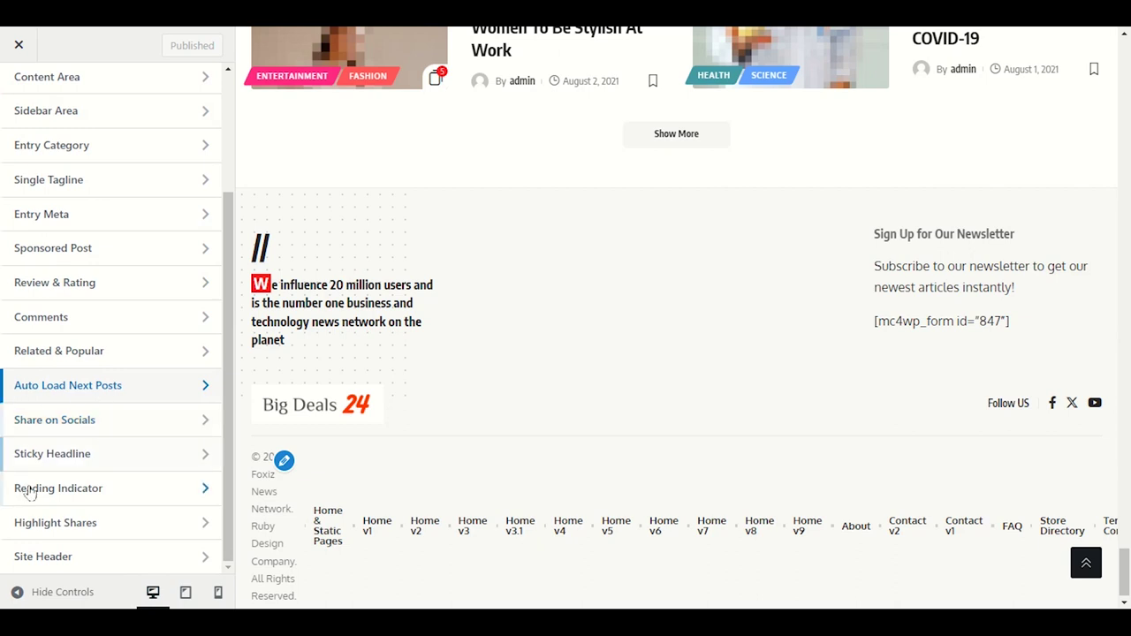
{"action": "left_click", "coordinate": [46, 428]}
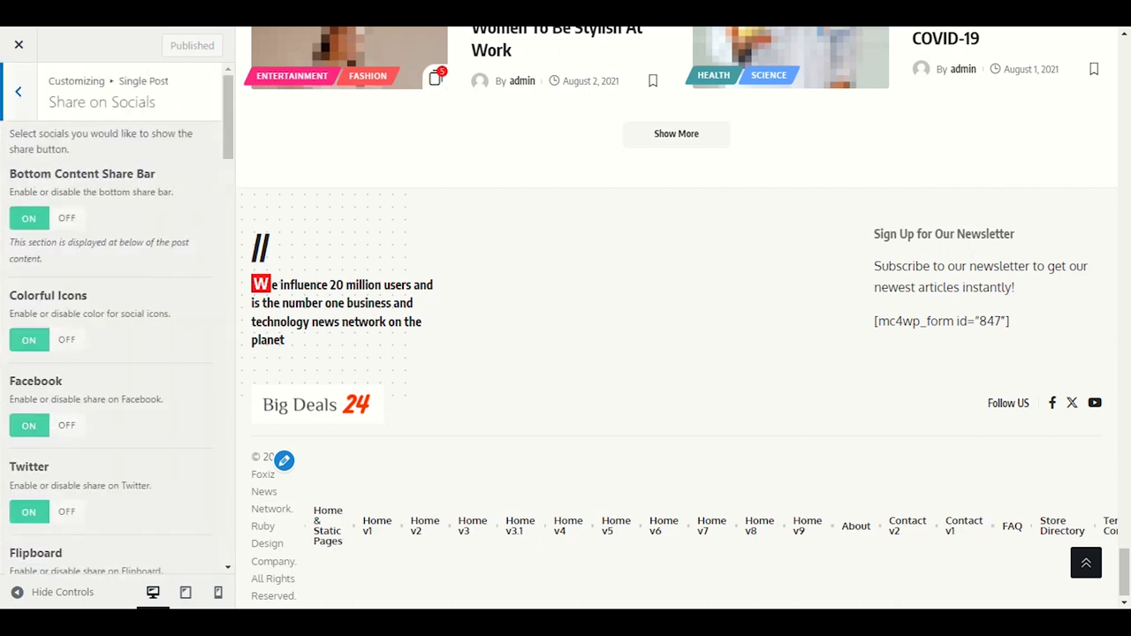
{"action": "left_click", "coordinate": [879, 540]}
{"action": "scroll", "coordinate": [687, 410], "scroll_direction": "up", "scroll_amount": 6}
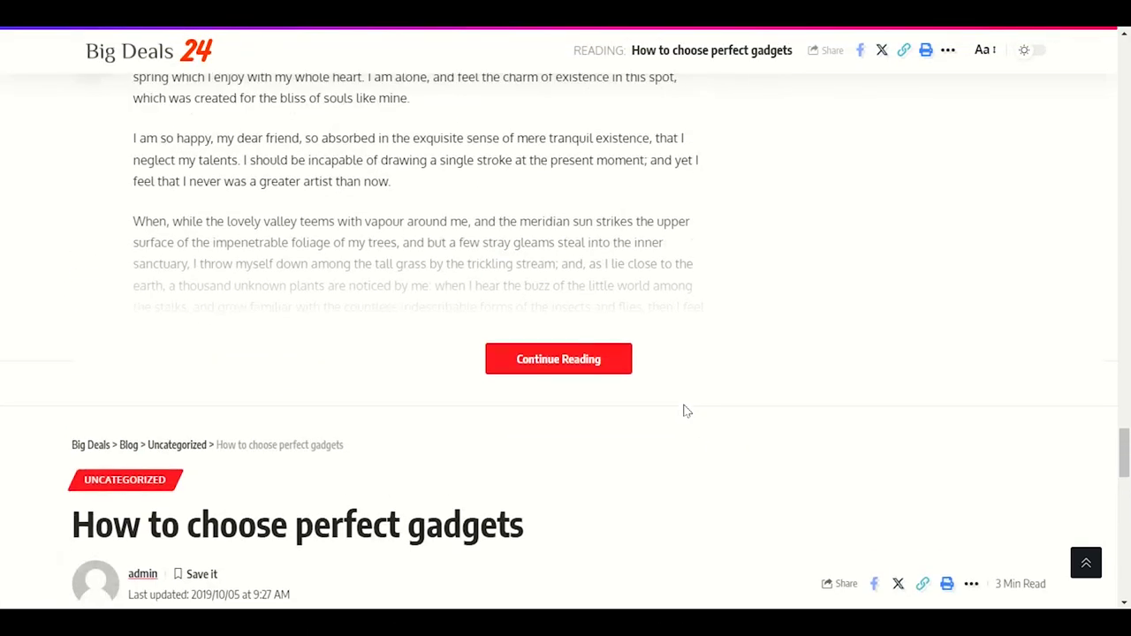
{"action": "scroll", "coordinate": [686, 409], "scroll_direction": "down", "scroll_amount": 10}
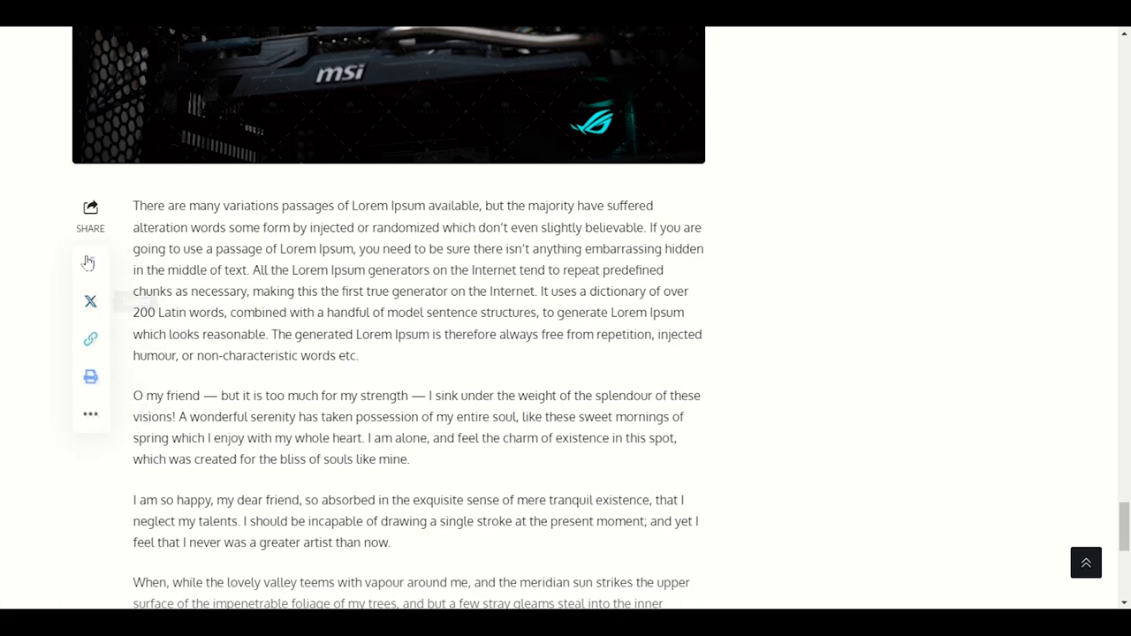
{"action": "scroll", "coordinate": [84, 424], "scroll_direction": "down", "scroll_amount": 3}
{"action": "scroll", "coordinate": [84, 406], "scroll_direction": "up", "scroll_amount": 4}
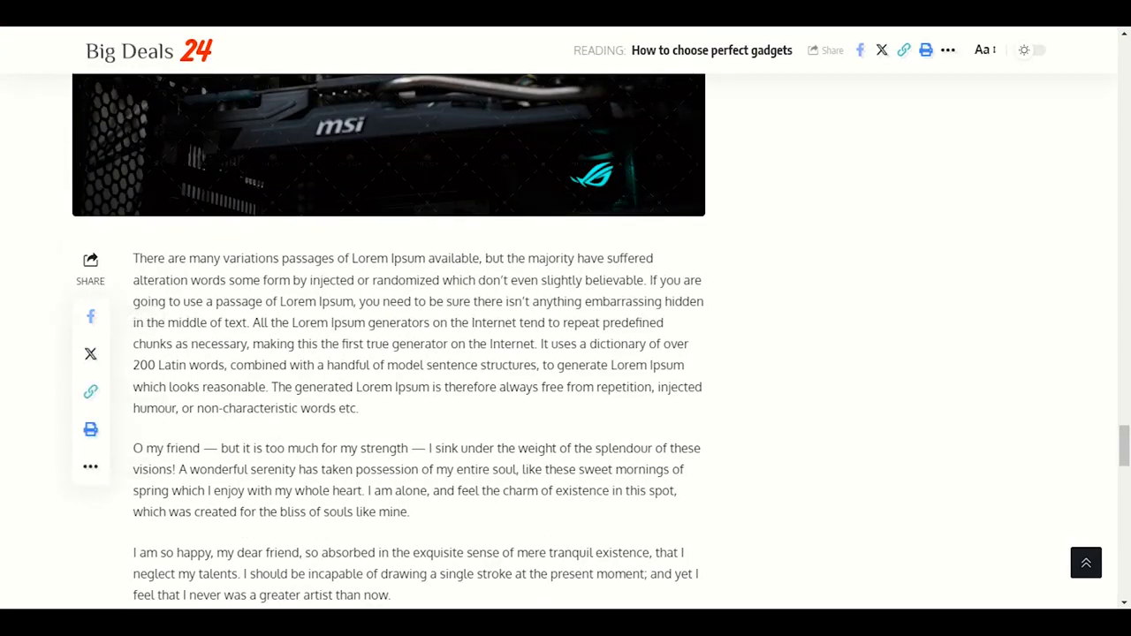
Review the Share on Socials options, from Bottom Content Share Bar to the individual networks, comparing them with the live post's share icons
{"action": "left_click", "coordinate": [775, 526]}
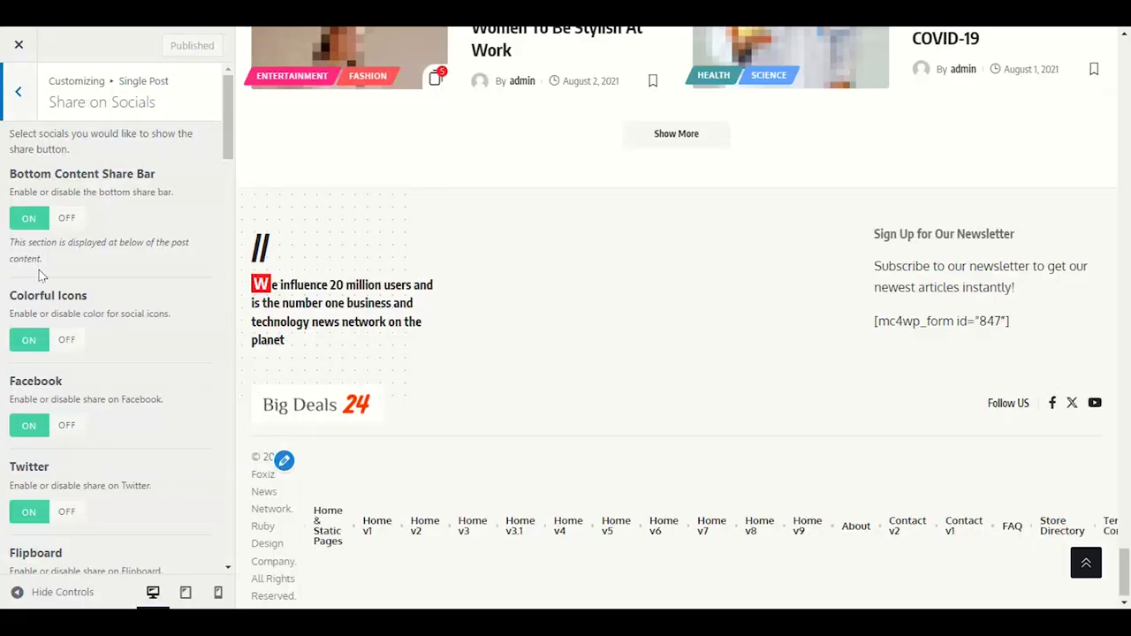
{"action": "scroll", "coordinate": [107, 324], "scroll_direction": "down", "scroll_amount": 2}
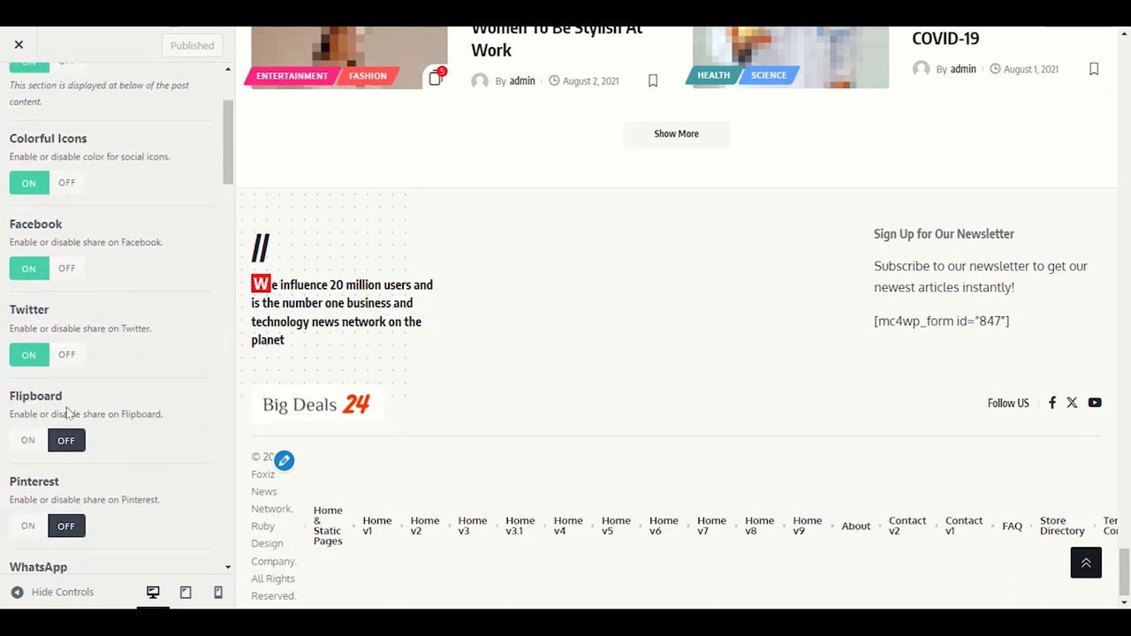
{"action": "scroll", "coordinate": [62, 407], "scroll_direction": "down", "scroll_amount": 2}
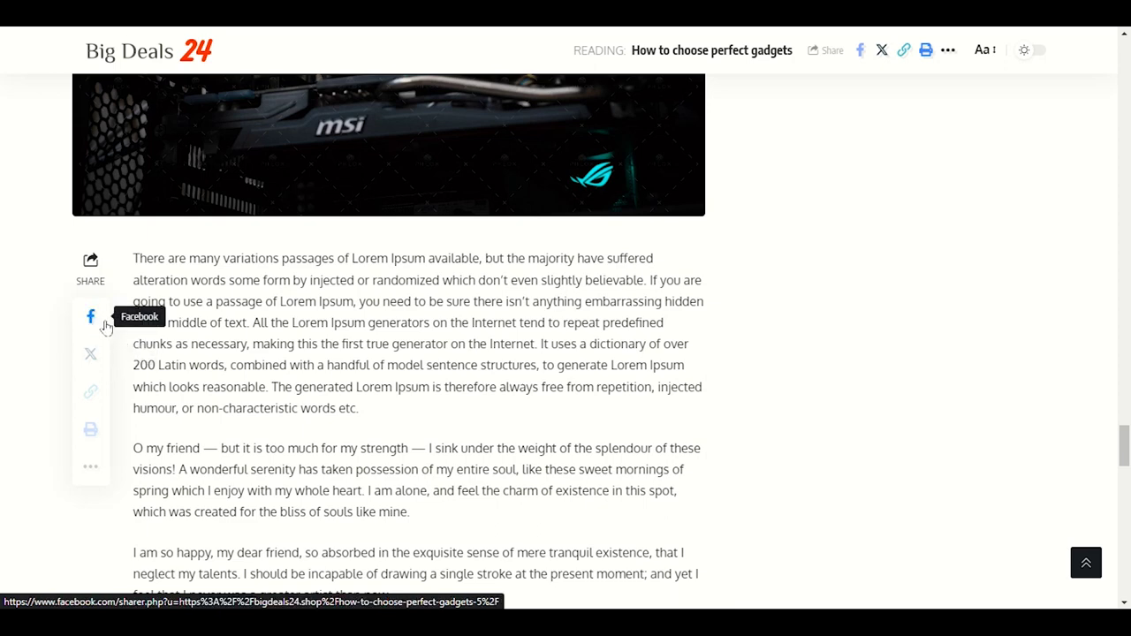
{"action": "mouse_move", "coordinate": [827, 620]}
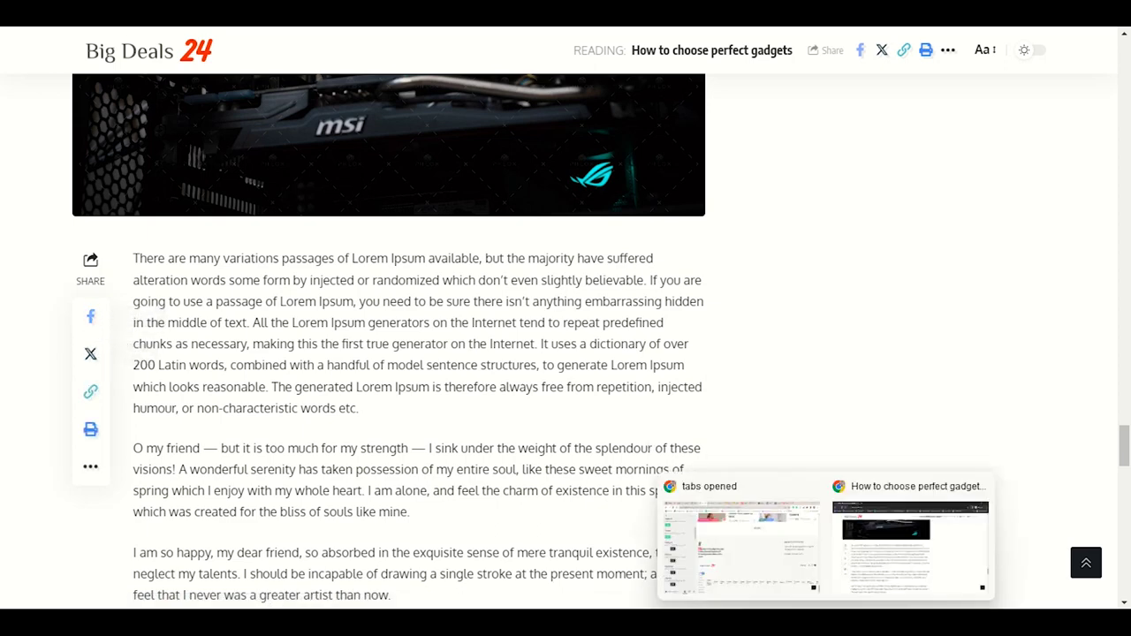
{"action": "left_click", "coordinate": [698, 554]}
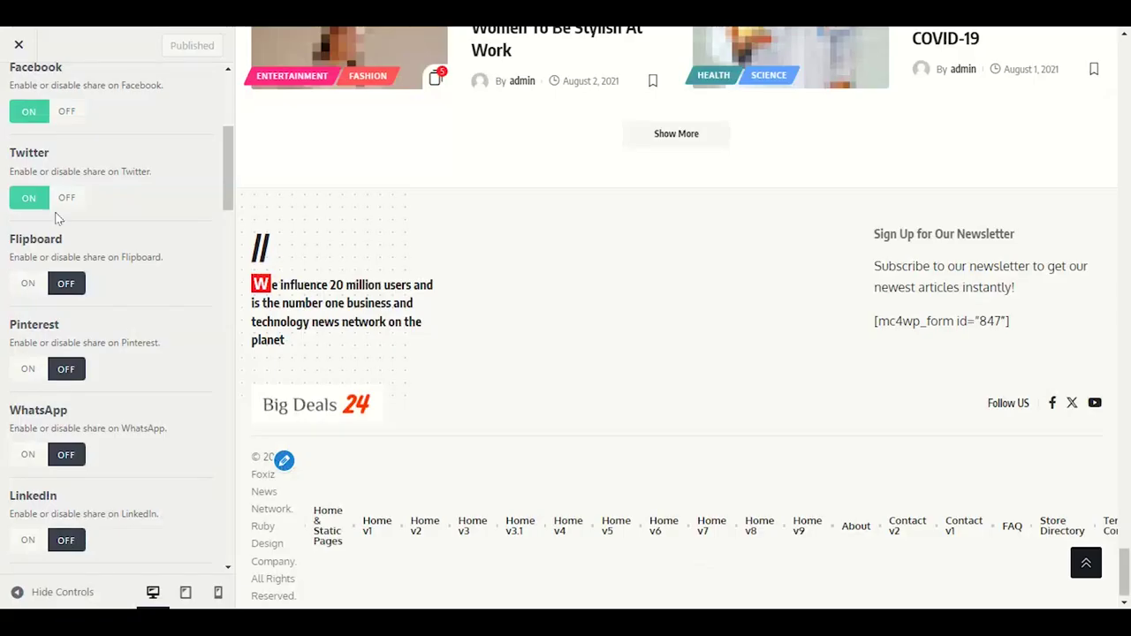
{"action": "scroll", "coordinate": [106, 318], "scroll_direction": "down", "scroll_amount": 3}
{"action": "scroll", "coordinate": [109, 322], "scroll_direction": "up", "scroll_amount": 3}
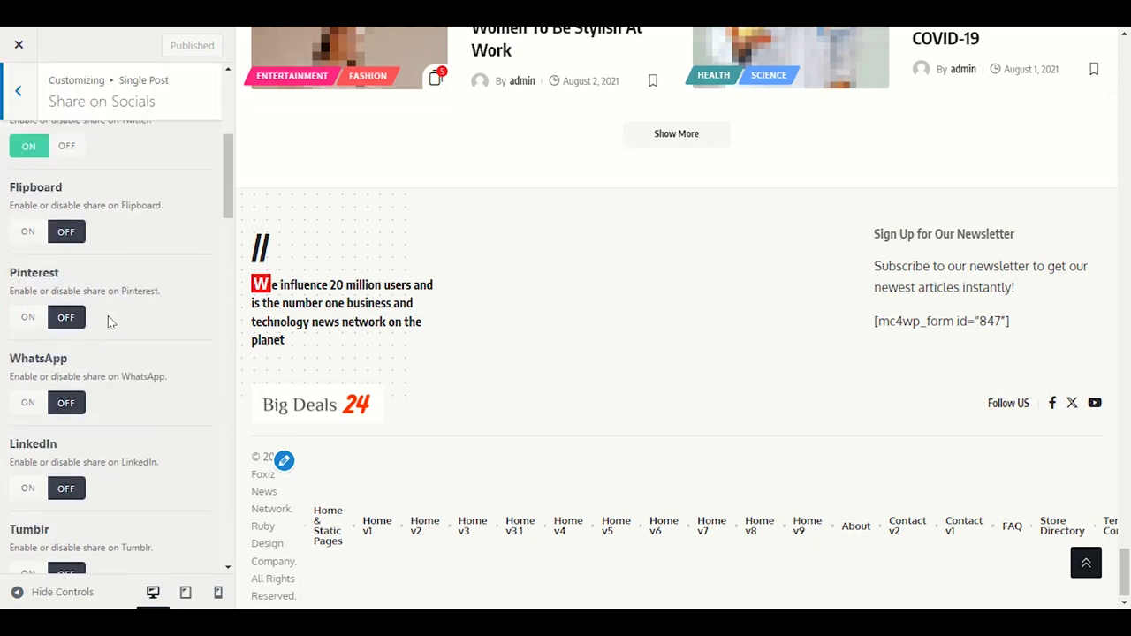
{"action": "scroll", "coordinate": [108, 325], "scroll_direction": "up", "scroll_amount": 3}
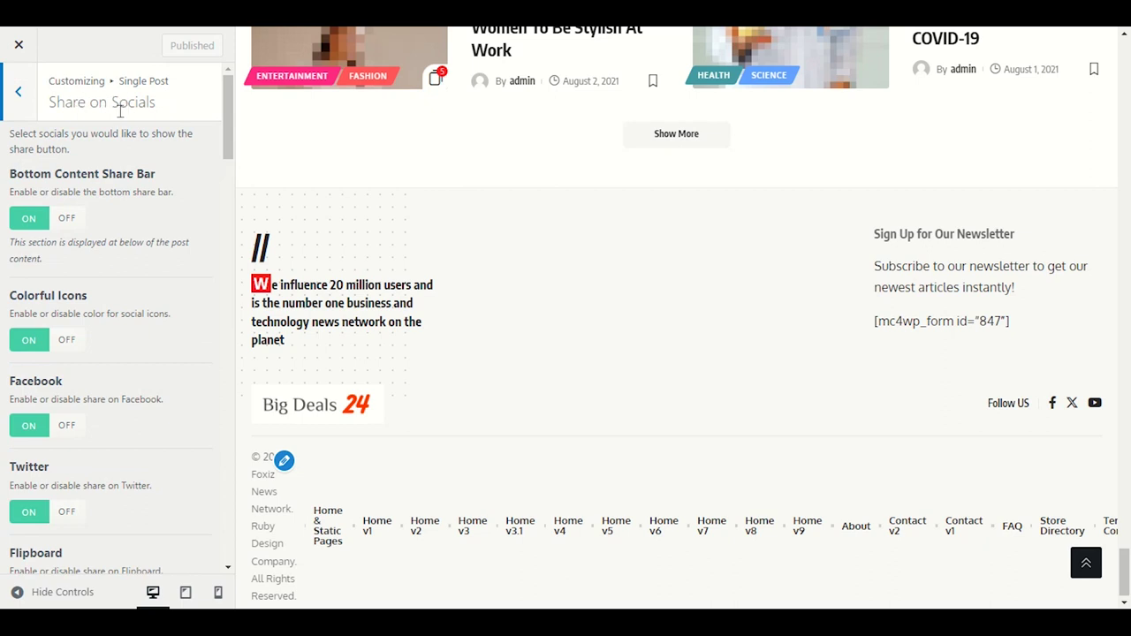
Open the Sticky Headline settings, inspect the post title in the live page's header, and return to the beginning of the live post
{"action": "left_click", "coordinate": [12, 111]}
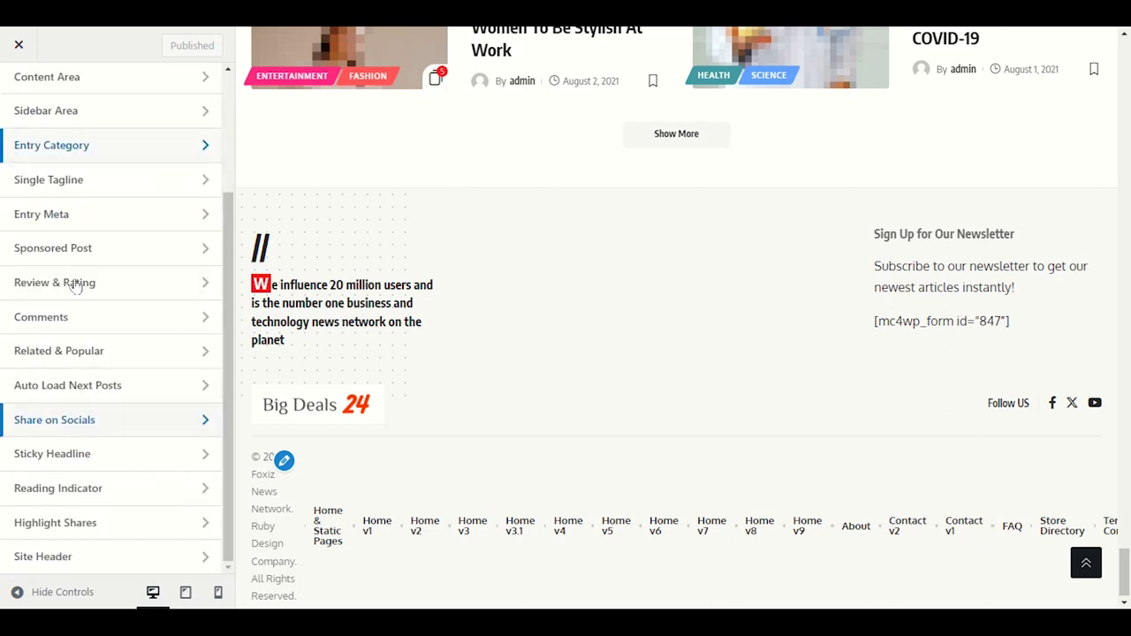
{"action": "left_click", "coordinate": [59, 455]}
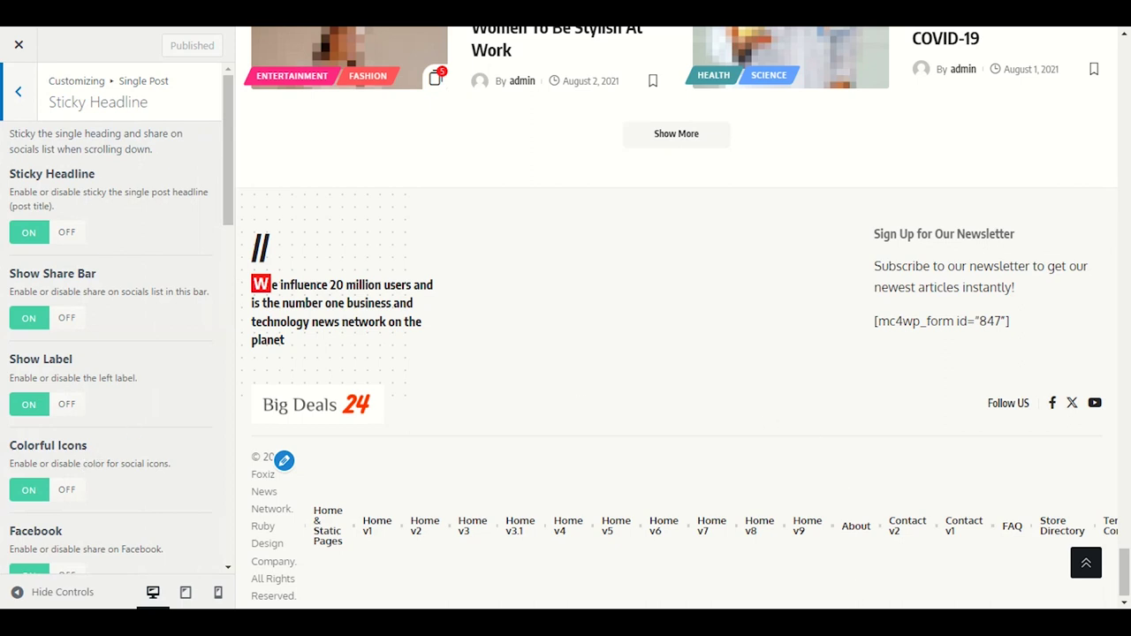
{"action": "left_click", "coordinate": [910, 535]}
{"action": "scroll", "coordinate": [420, 380], "scroll_direction": "up", "scroll_amount": 8}
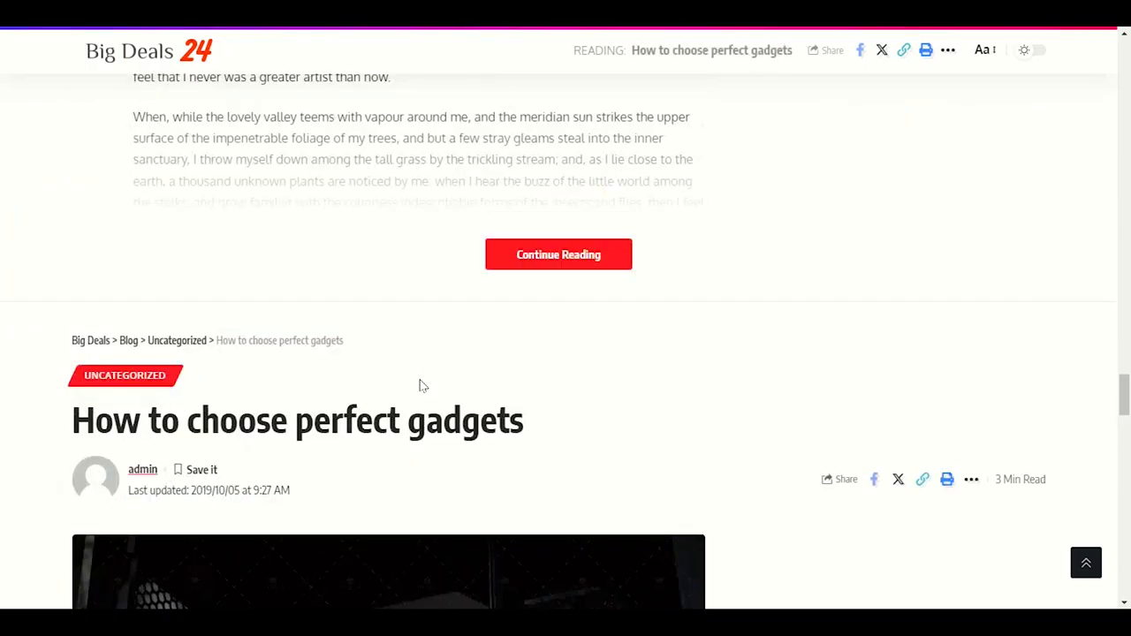
{"action": "left_click_drag", "start_coordinate": [63, 433], "coordinate": [546, 434]}
{"action": "scroll", "coordinate": [649, 455], "scroll_direction": "down", "scroll_amount": 1}
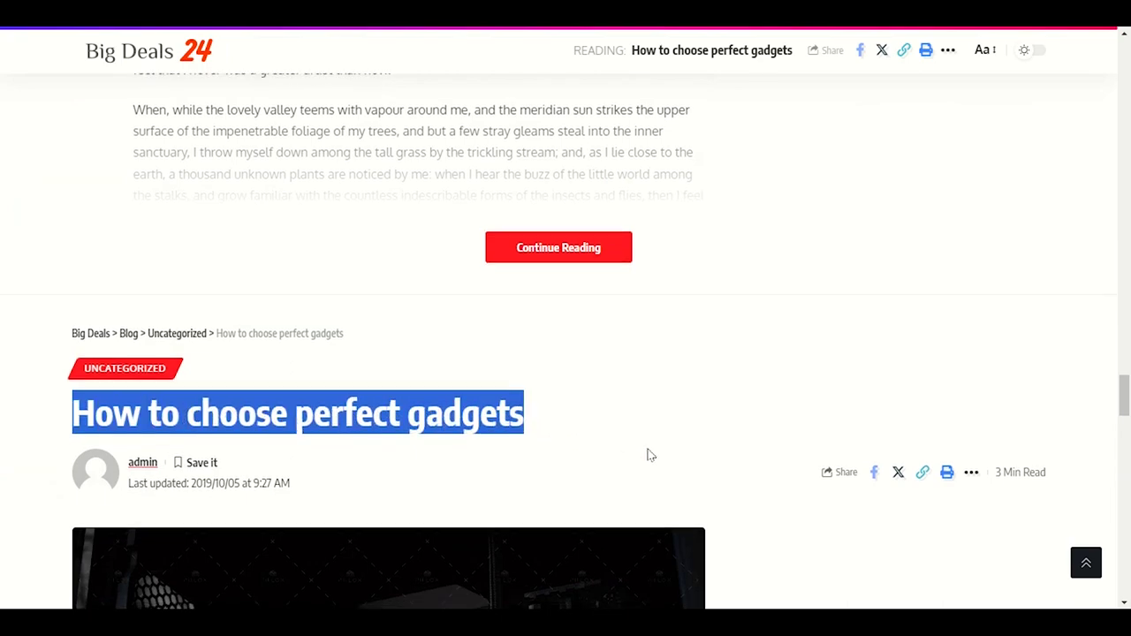
{"action": "scroll", "coordinate": [654, 457], "scroll_direction": "down", "scroll_amount": 10}
{"action": "scroll", "coordinate": [664, 457], "scroll_direction": "up", "scroll_amount": 12}
{"action": "scroll", "coordinate": [664, 473], "scroll_direction": "down", "scroll_amount": 9}
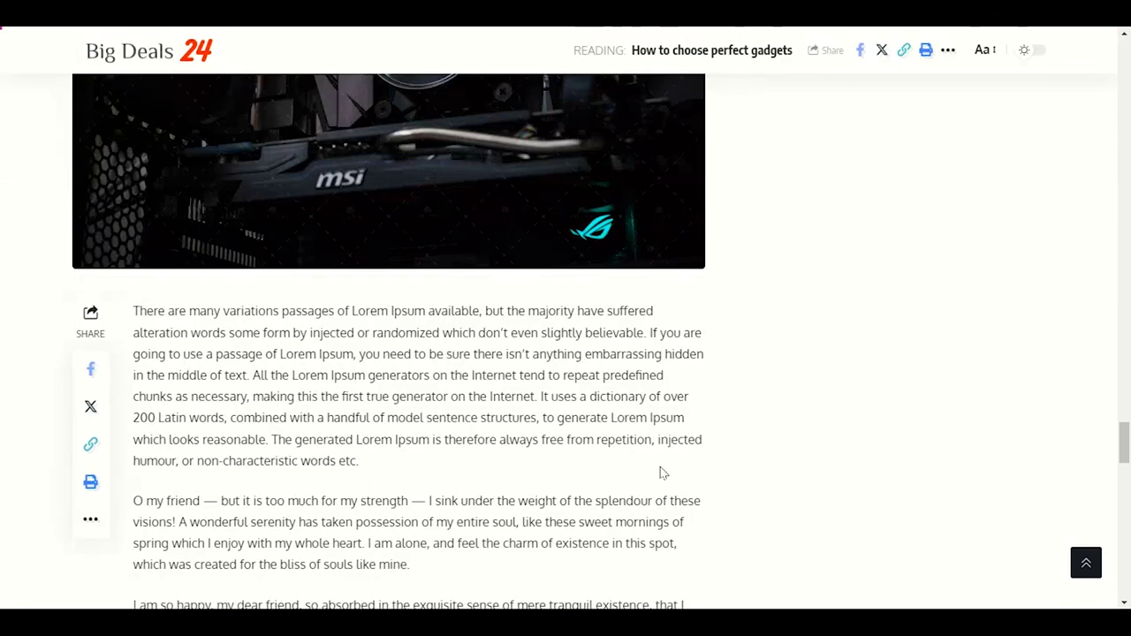
{"action": "scroll", "coordinate": [664, 473], "scroll_direction": "up", "scroll_amount": 15}
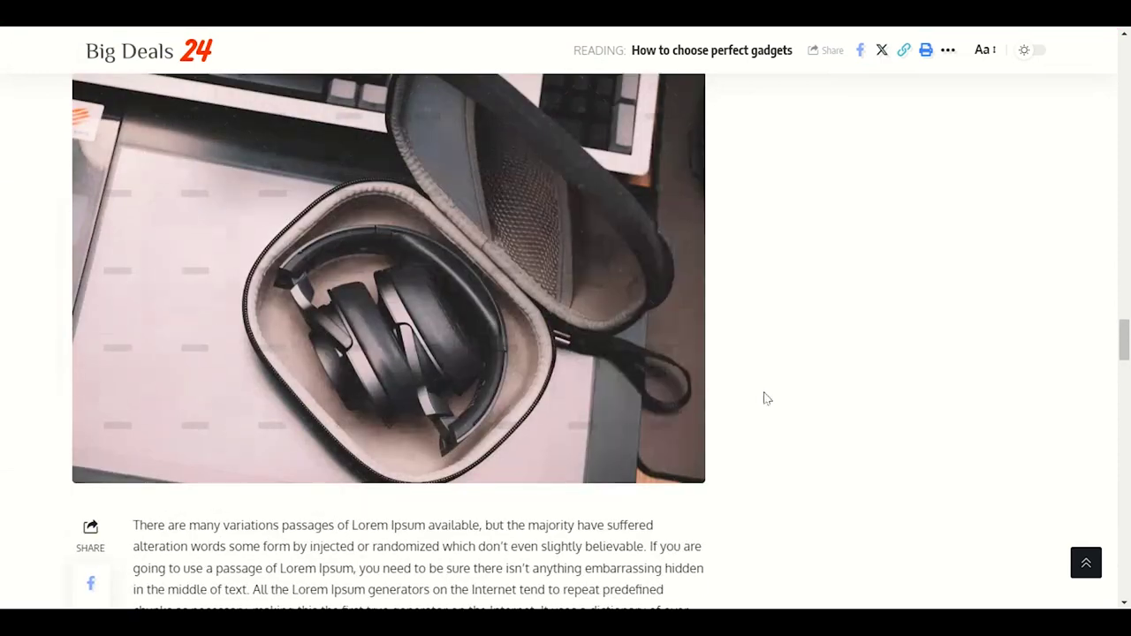
{"action": "left_click_drag", "start_coordinate": [1125, 340], "coordinate": [1125, 56]}
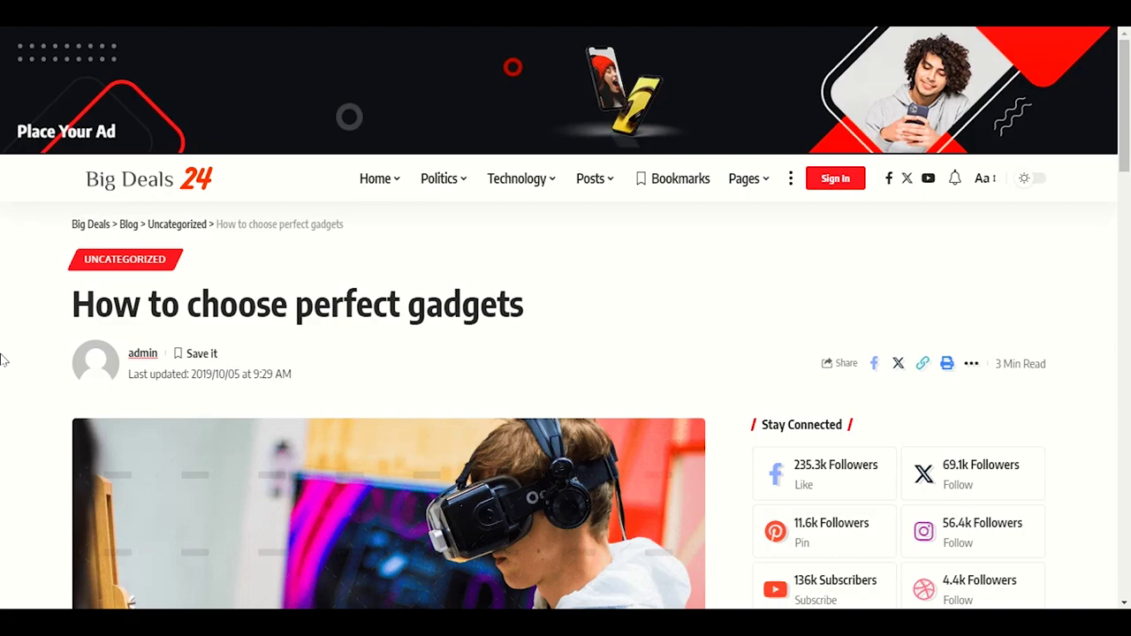
Examine how the sticky headline and its share bar behave while moving down and up through the live post
{"action": "scroll", "coordinate": [3, 359], "scroll_direction": "down", "scroll_amount": 12}
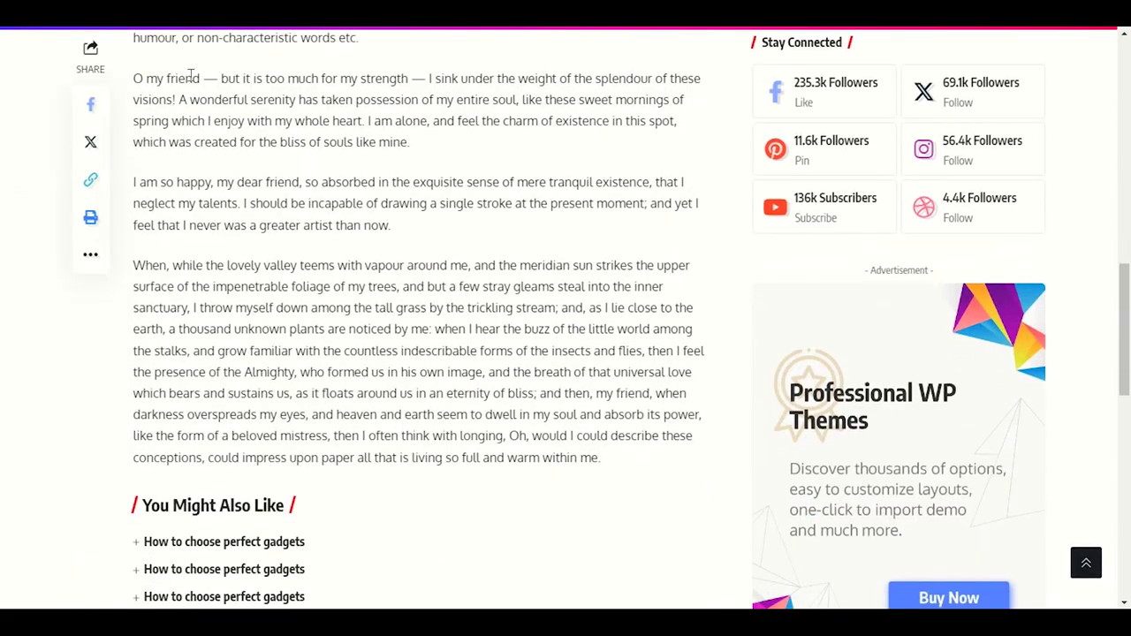
{"action": "scroll", "coordinate": [424, 306], "scroll_direction": "down", "scroll_amount": 7}
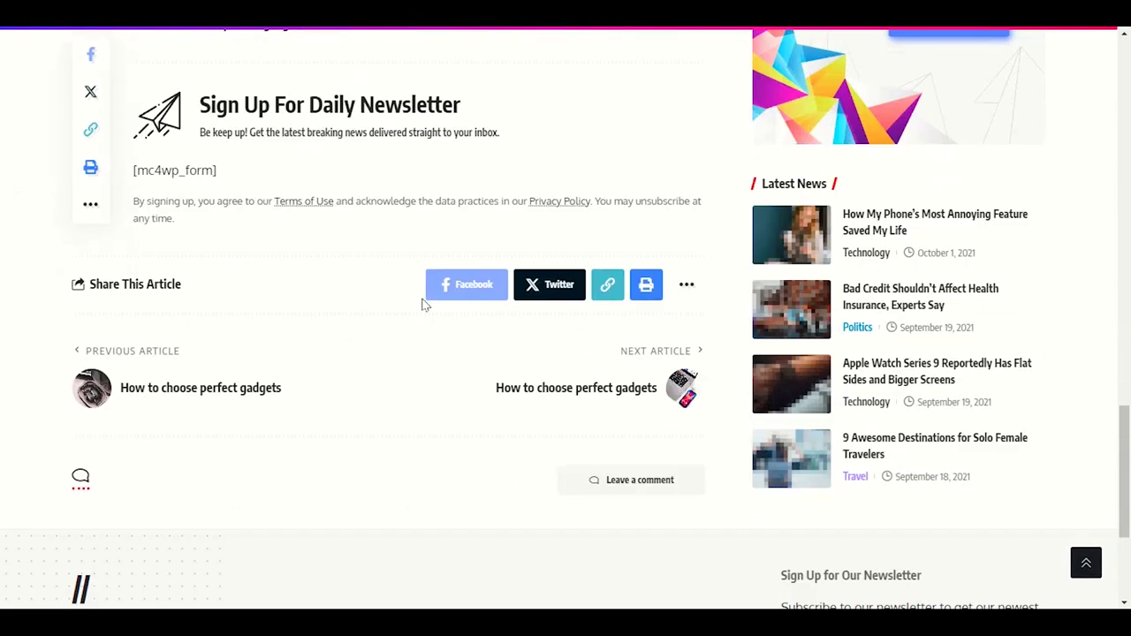
{"action": "scroll", "coordinate": [391, 366], "scroll_direction": "up", "scroll_amount": 4}
{"action": "scroll", "coordinate": [386, 398], "scroll_direction": "up", "scroll_amount": 7}
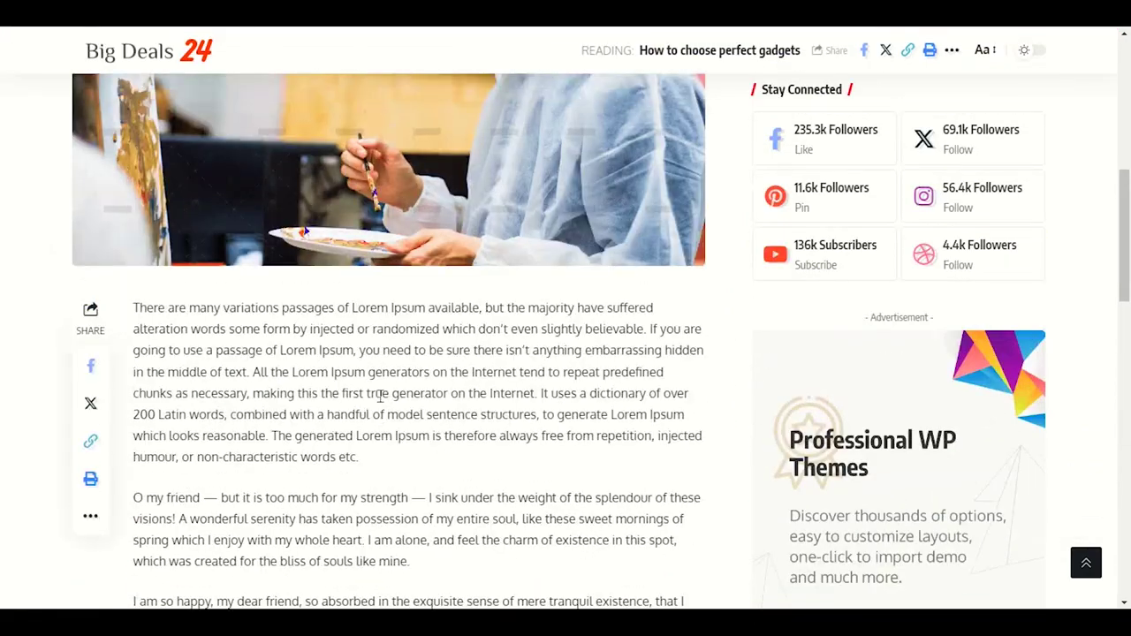
{"action": "scroll", "coordinate": [380, 396], "scroll_direction": "down", "scroll_amount": 7}
{"action": "scroll", "coordinate": [362, 385], "scroll_direction": "up", "scroll_amount": 5}
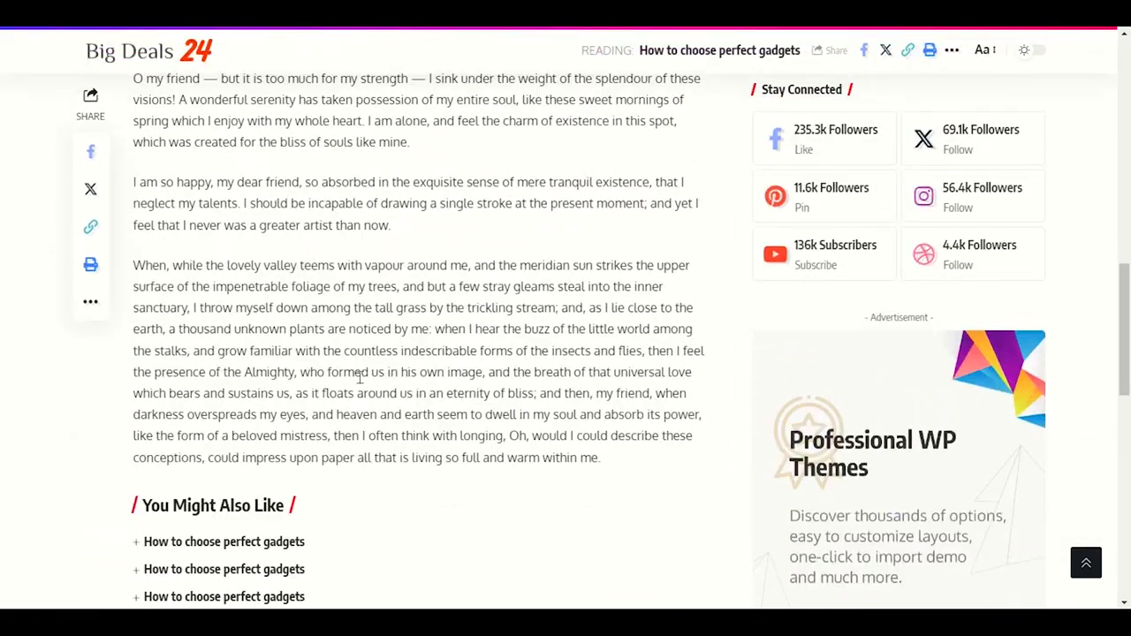
{"action": "scroll", "coordinate": [361, 398], "scroll_direction": "down", "scroll_amount": 4}
{"action": "scroll", "coordinate": [362, 425], "scroll_direction": "up", "scroll_amount": 5}
{"action": "scroll", "coordinate": [365, 451], "scroll_direction": "up", "scroll_amount": 7}
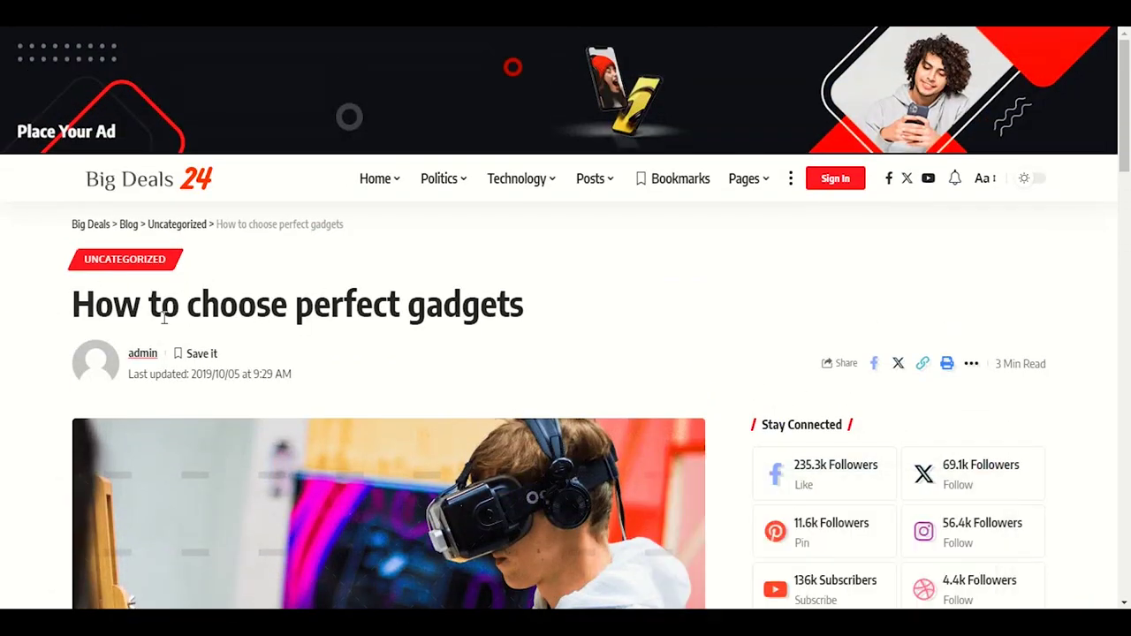
{"action": "left_click_drag", "start_coordinate": [75, 305], "coordinate": [632, 311]}
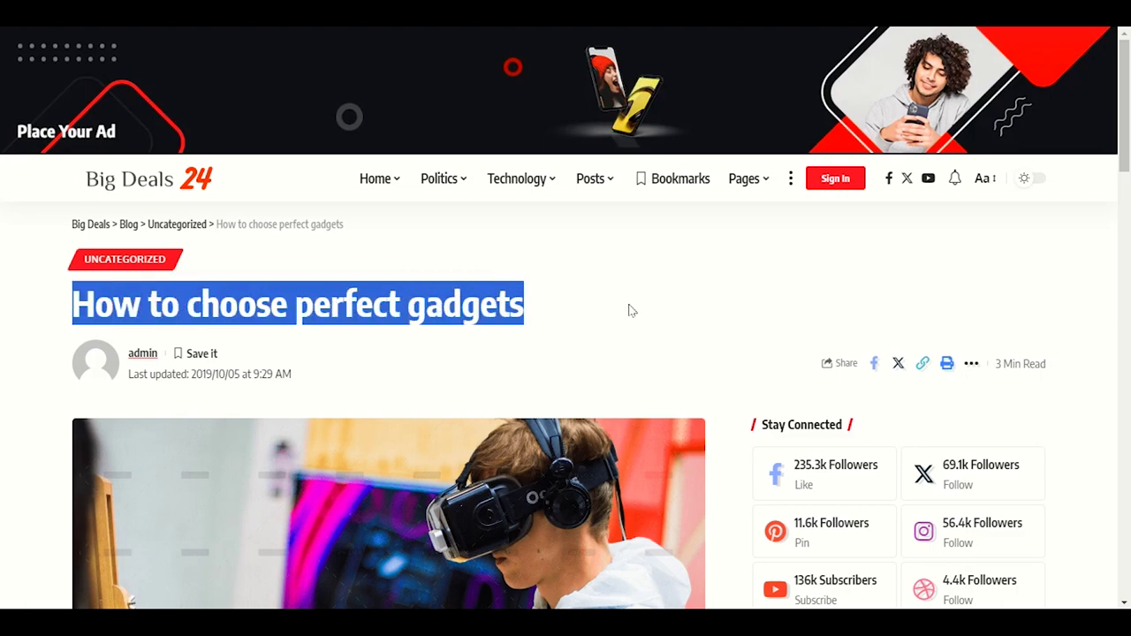
{"action": "scroll", "coordinate": [398, 338], "scroll_direction": "down", "scroll_amount": 10}
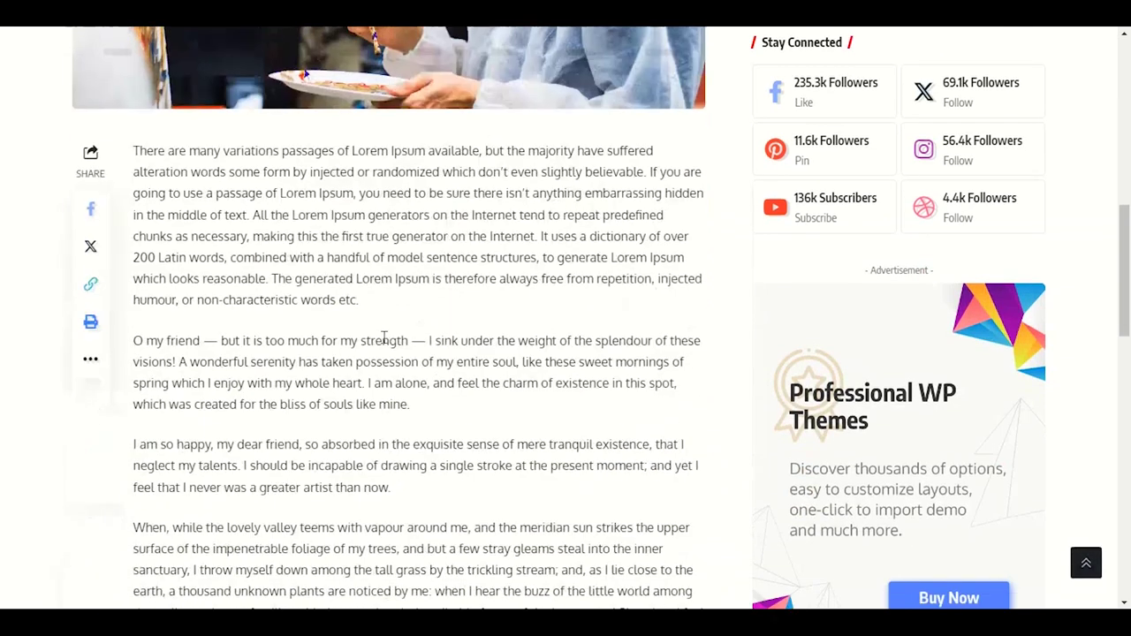
{"action": "mouse_move", "coordinate": [826, 632]}
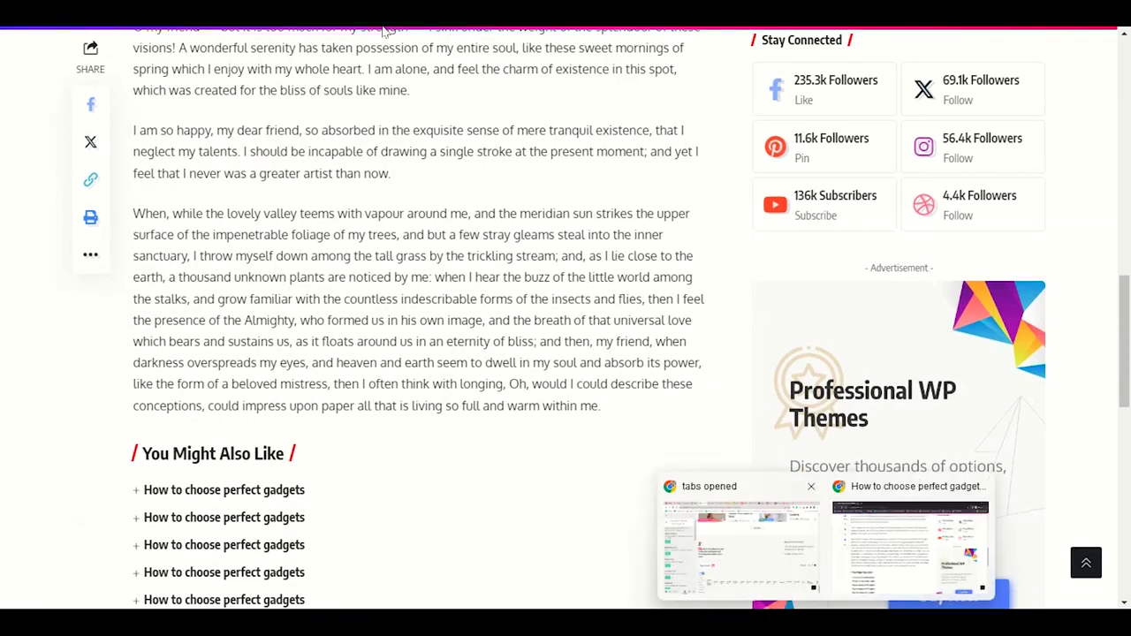
{"action": "scroll", "coordinate": [416, 283], "scroll_direction": "up", "scroll_amount": 4}
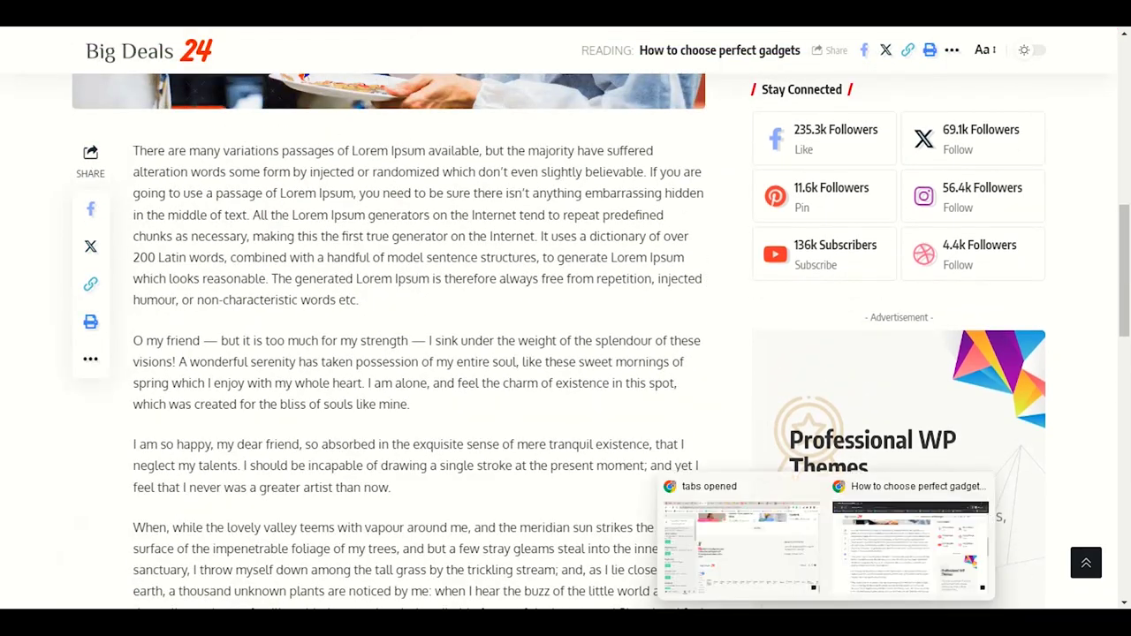
Review the Sticky Headline options in the customizer, including Show Share Bar, Show Label, Colorful Icons and the social network toggles
{"action": "left_click", "coordinate": [746, 558]}
{"action": "scroll", "coordinate": [99, 312], "scroll_direction": "down", "scroll_amount": 4}
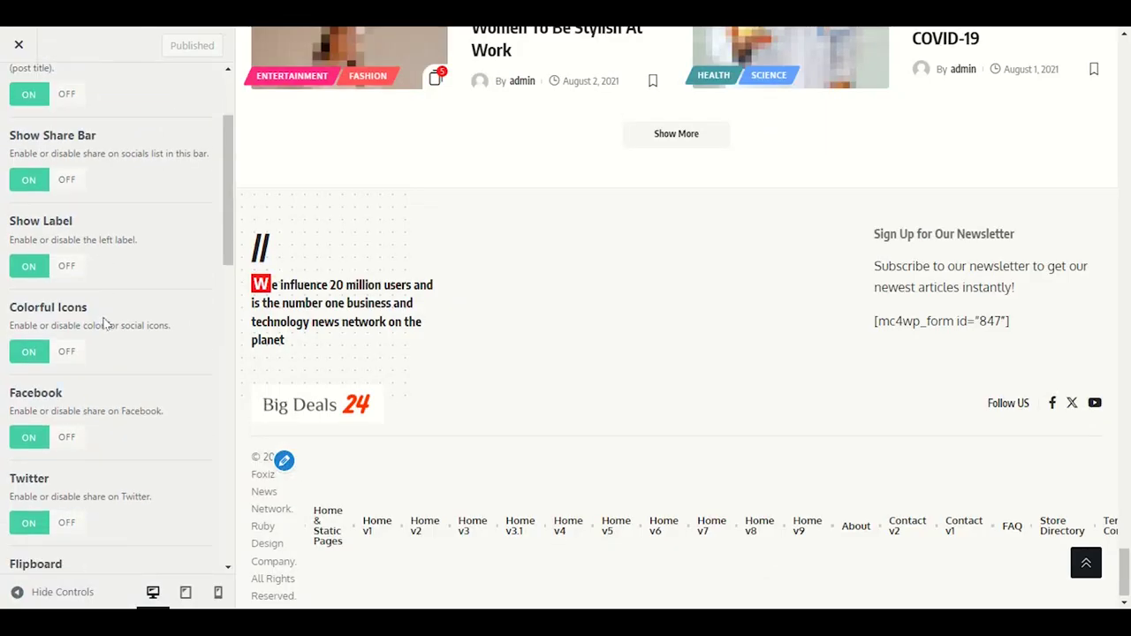
{"action": "scroll", "coordinate": [112, 323], "scroll_direction": "down", "scroll_amount": 3}
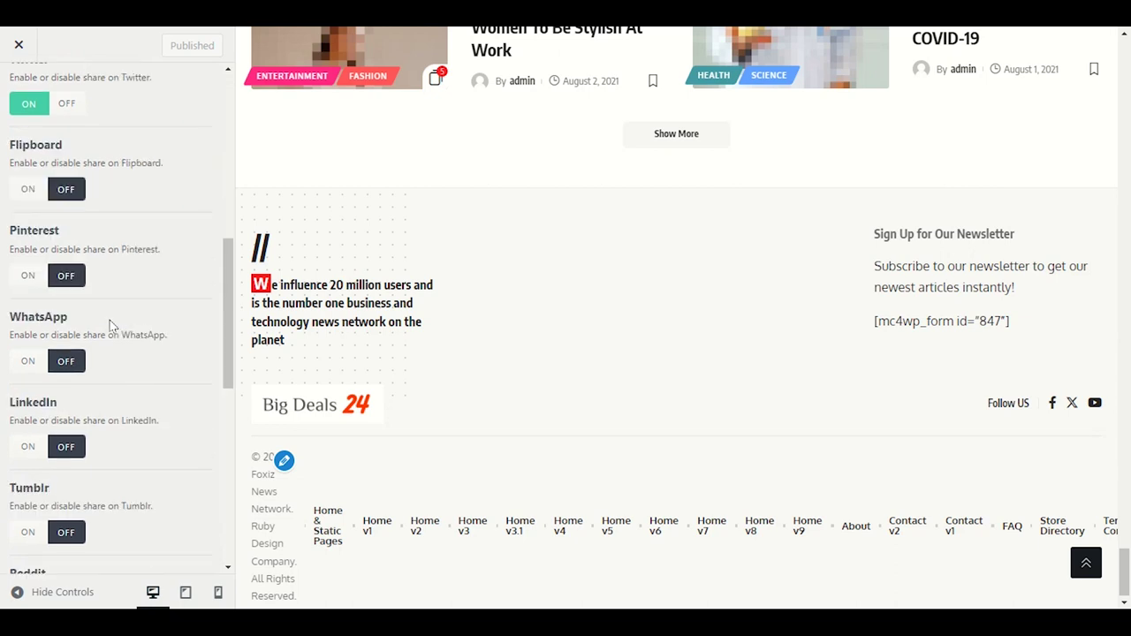
{"action": "scroll", "coordinate": [114, 320], "scroll_direction": "up", "scroll_amount": 7}
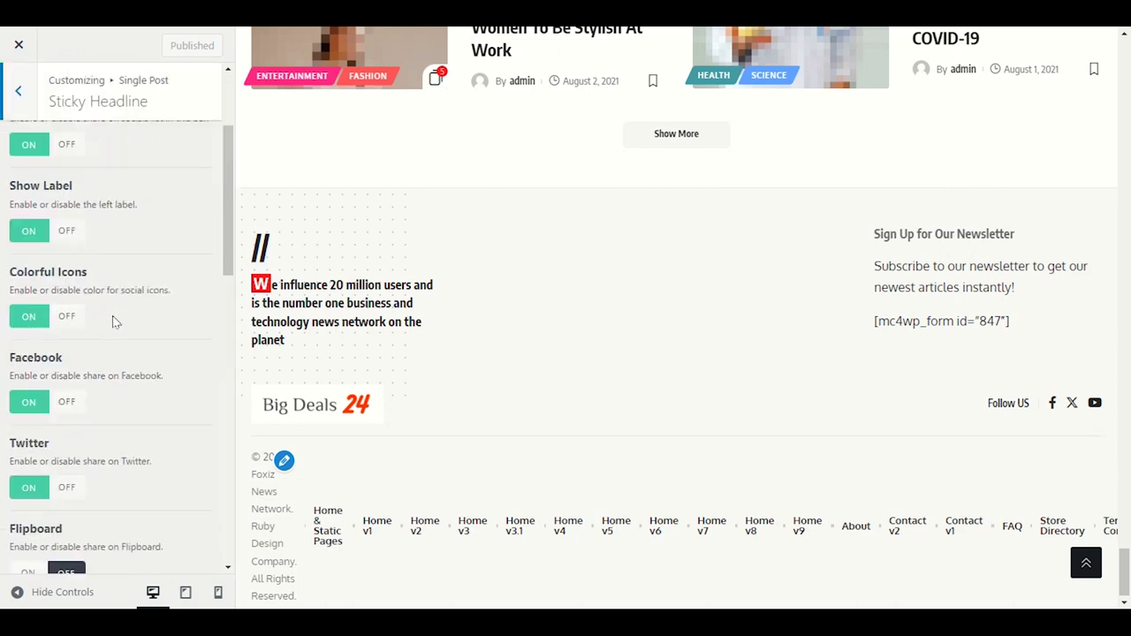
Open the Reading Indicator settings, and switch to the beginning of the live post
{"action": "left_click", "coordinate": [28, 102]}
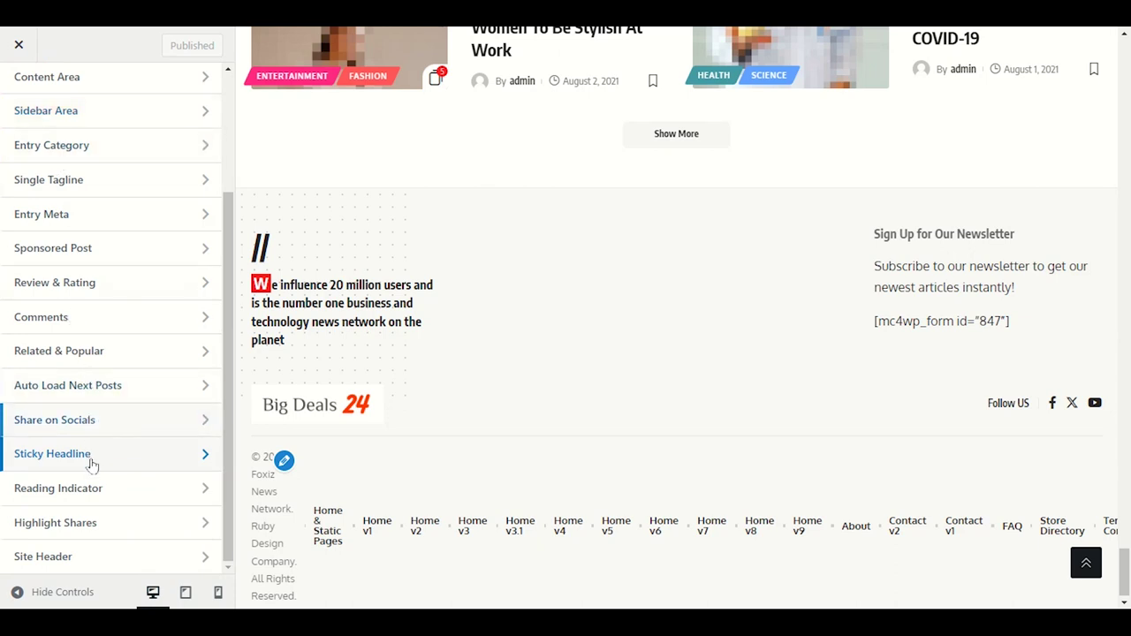
{"action": "left_click", "coordinate": [128, 497]}
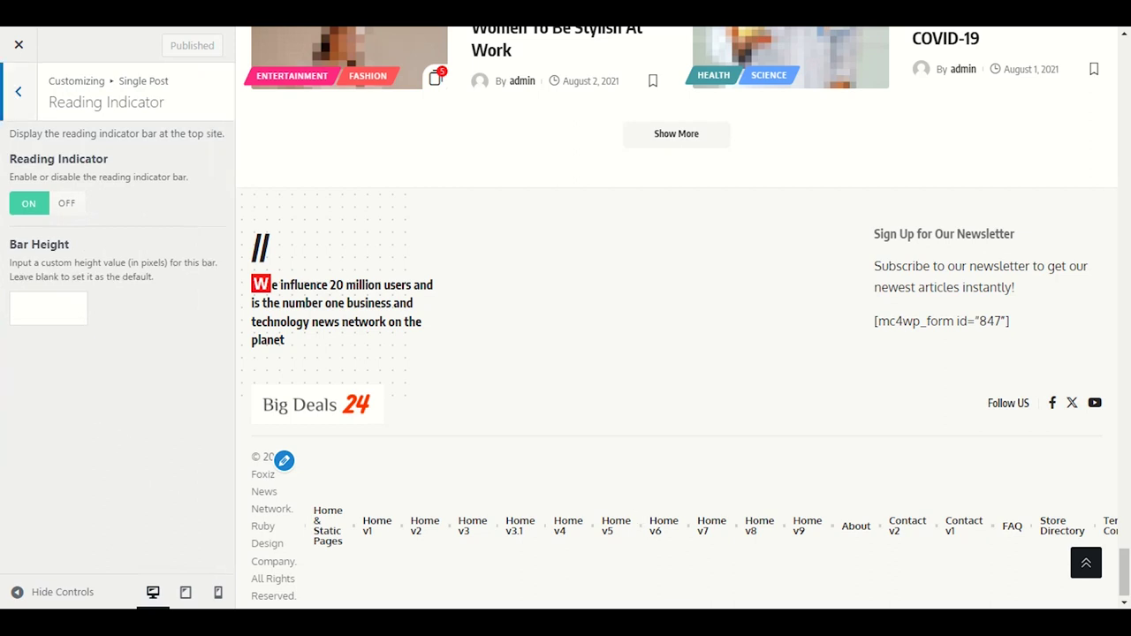
{"action": "left_click", "coordinate": [910, 539]}
{"action": "scroll", "coordinate": [674, 519], "scroll_direction": "up", "scroll_amount": 10}
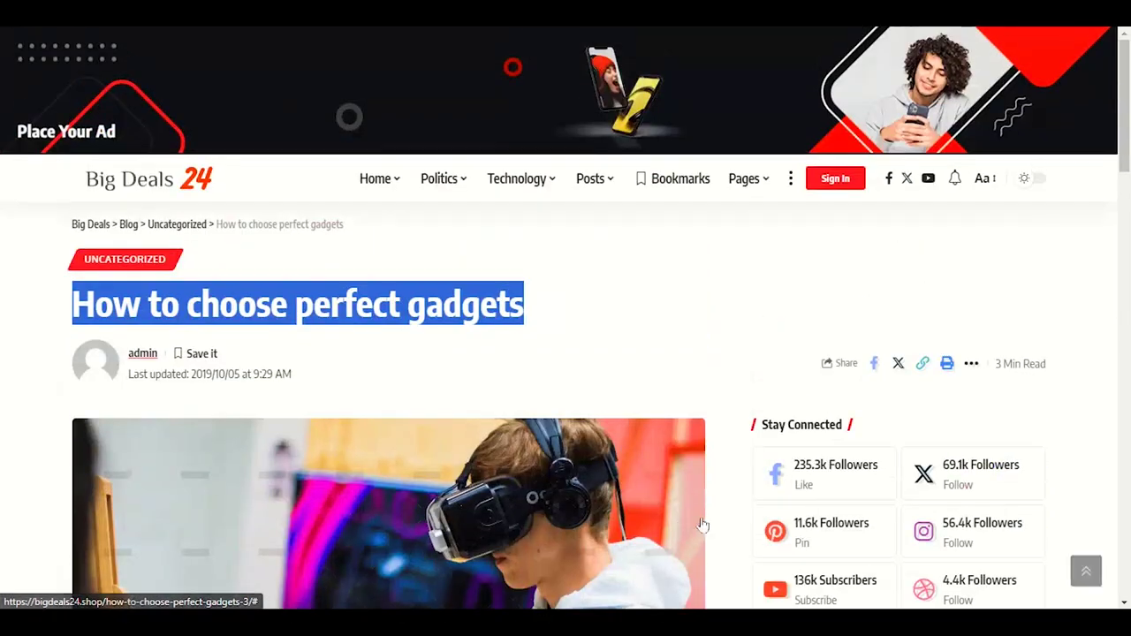
Examine the opening of the live post, including its estimated reading time beside the share icons
{"action": "scroll", "coordinate": [673, 520], "scroll_direction": "down", "scroll_amount": 4}
{"action": "scroll", "coordinate": [672, 518], "scroll_direction": "up", "scroll_amount": 4}
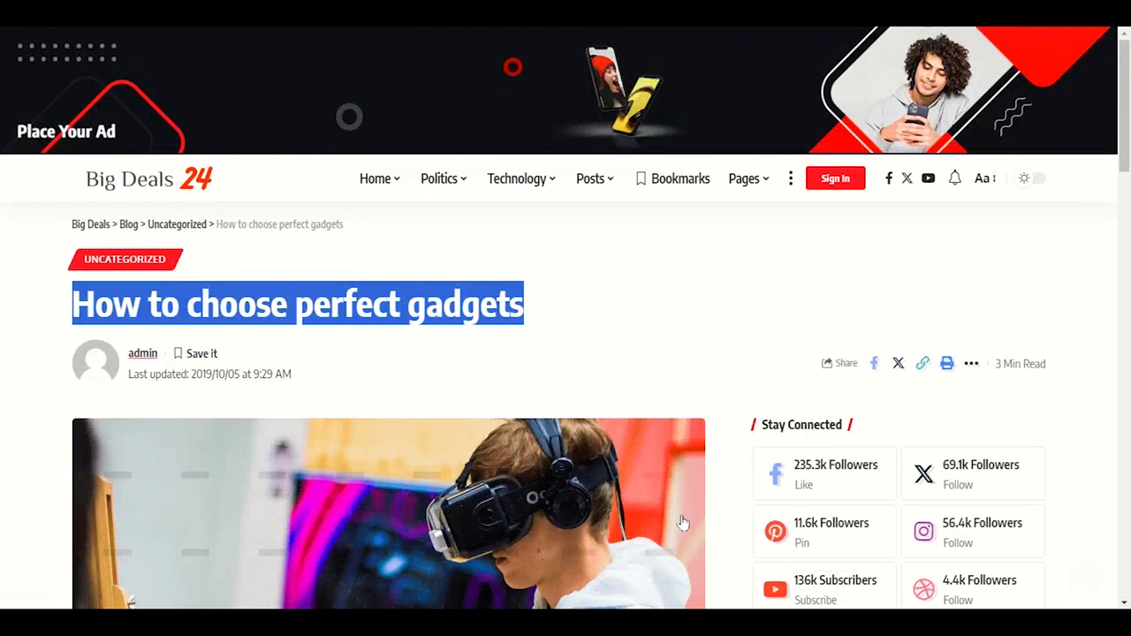
{"action": "left_click_drag", "start_coordinate": [1060, 371], "coordinate": [992, 366]}
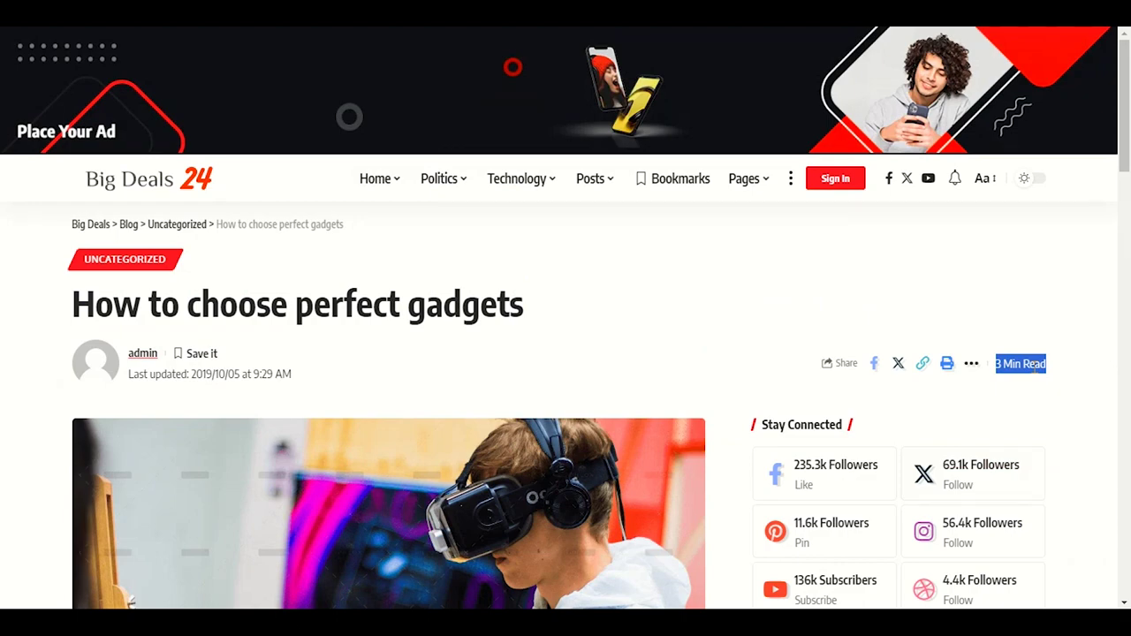
{"action": "scroll", "coordinate": [1034, 367], "scroll_direction": "down", "scroll_amount": 4}
{"action": "scroll", "coordinate": [996, 361], "scroll_direction": "up", "scroll_amount": 4}
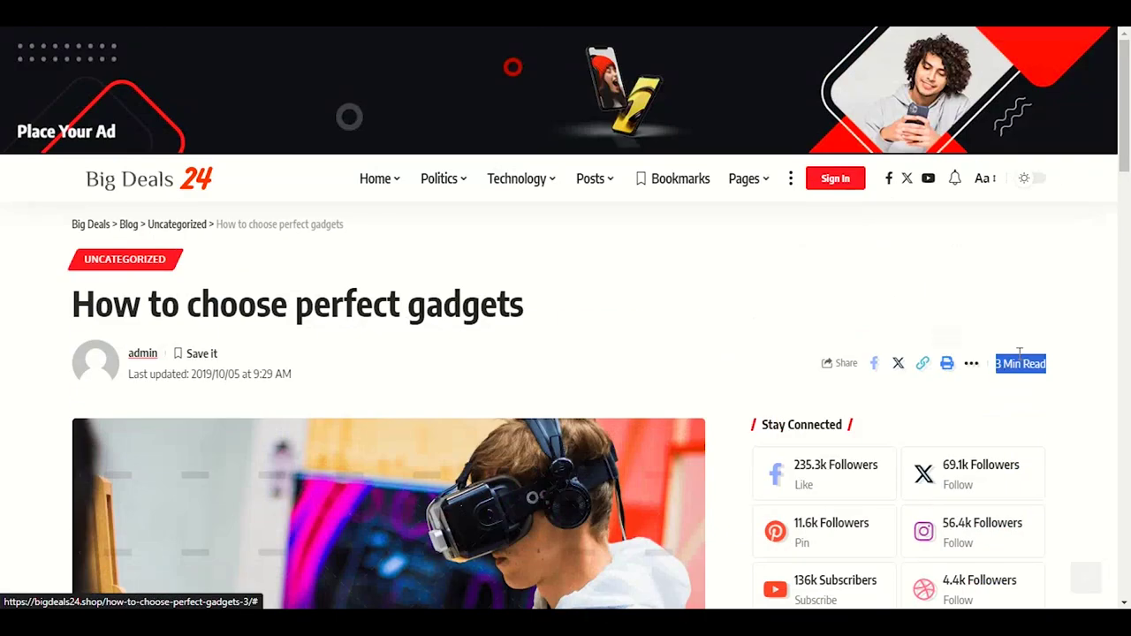
{"action": "left_click", "coordinate": [1041, 358]}
{"action": "triple_click", "coordinate": [1041, 358]}
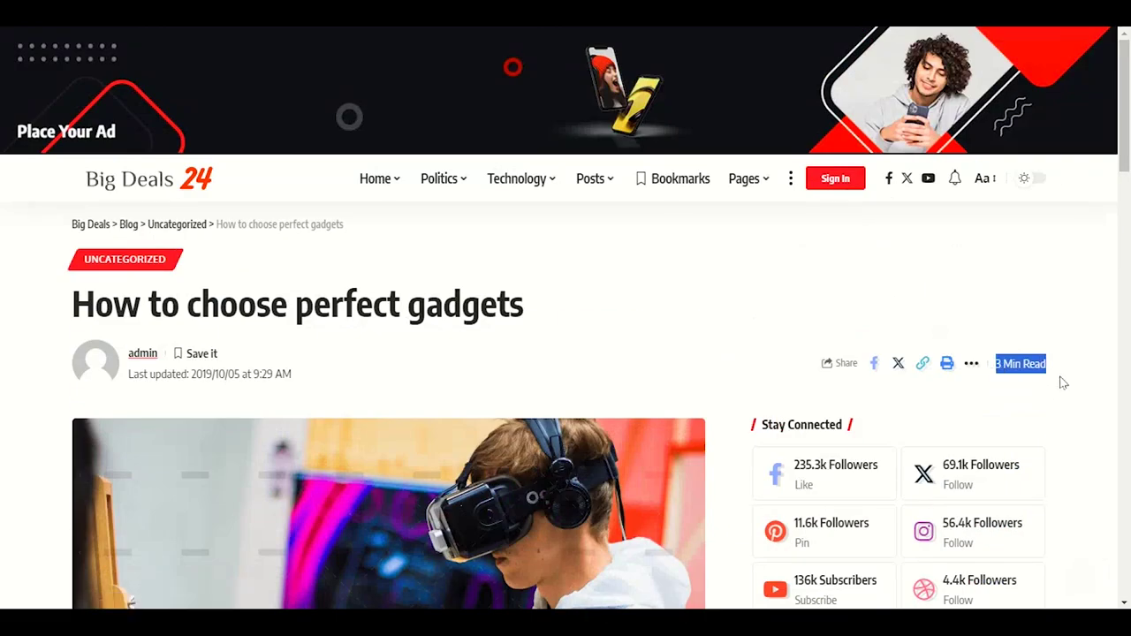
{"action": "left_click", "coordinate": [1063, 376]}
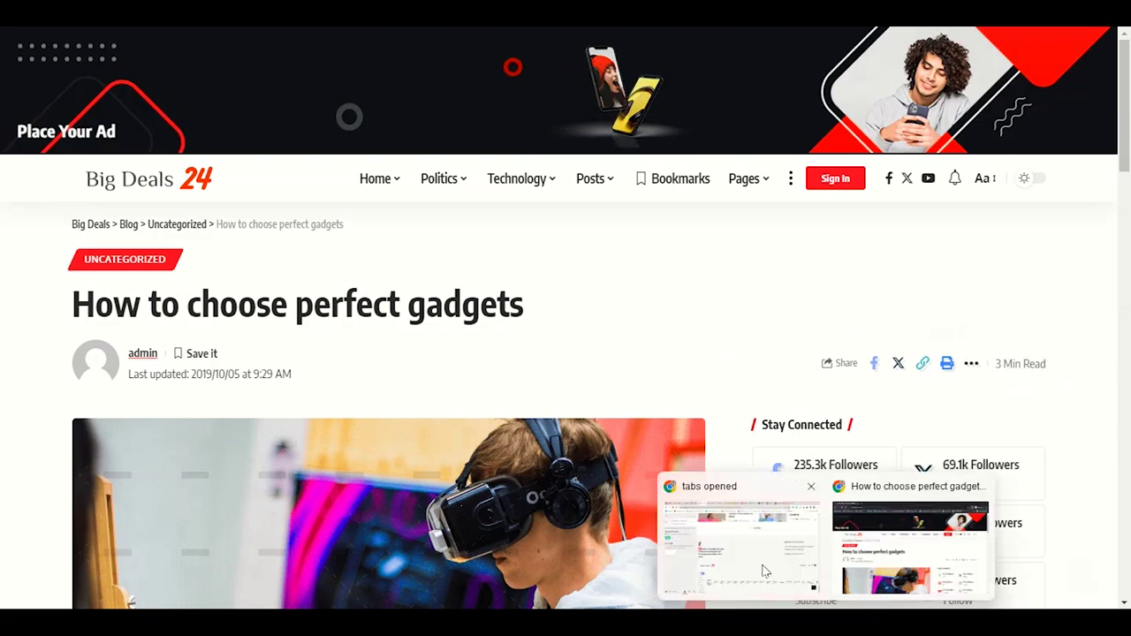
Switch back to the customizer, leave the Reading Indicator settings and open the Highlight Shares settings
{"action": "left_click", "coordinate": [765, 571]}
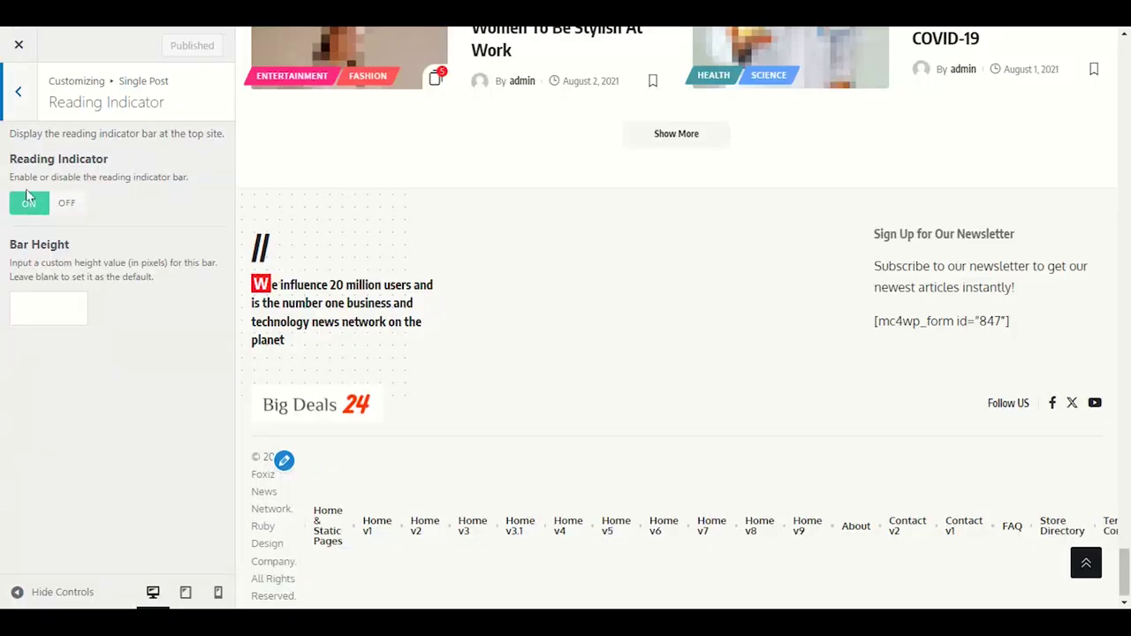
{"action": "left_click", "coordinate": [18, 104]}
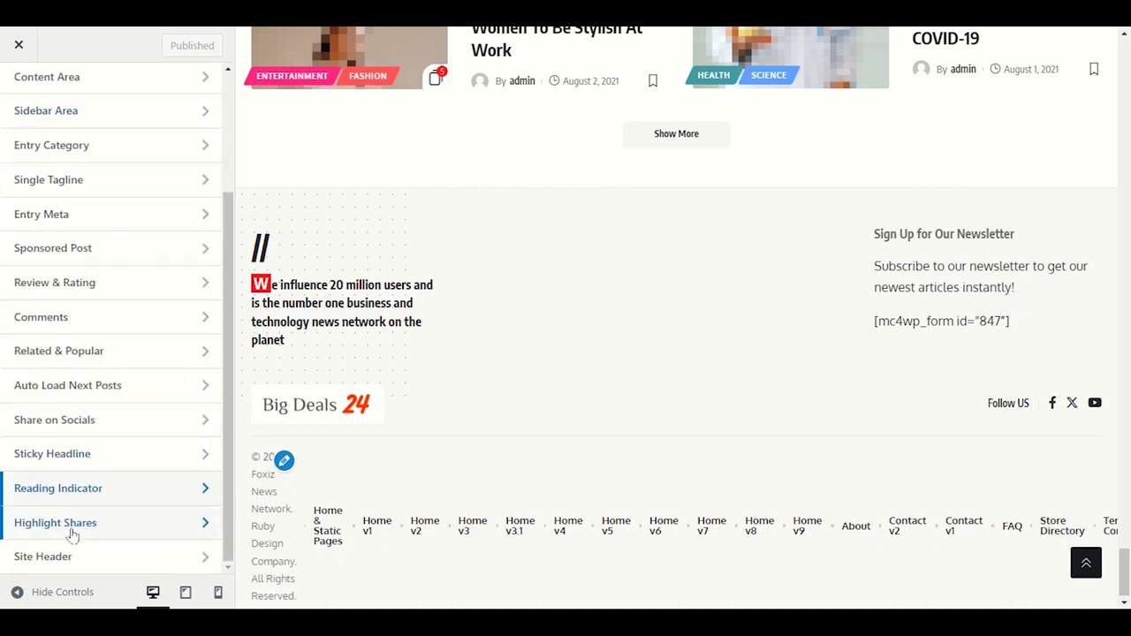
{"action": "left_click", "coordinate": [139, 520]}
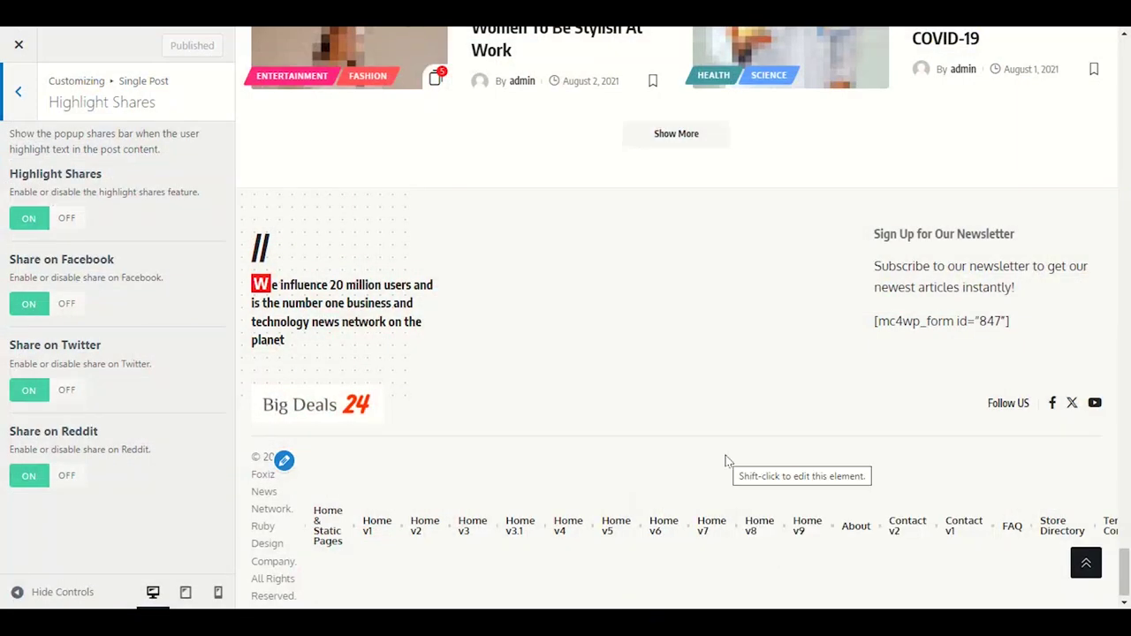
Look through the live post down to its share buttons and comment area, and return to the Highlight Shares settings
{"action": "left_click", "coordinate": [709, 535]}
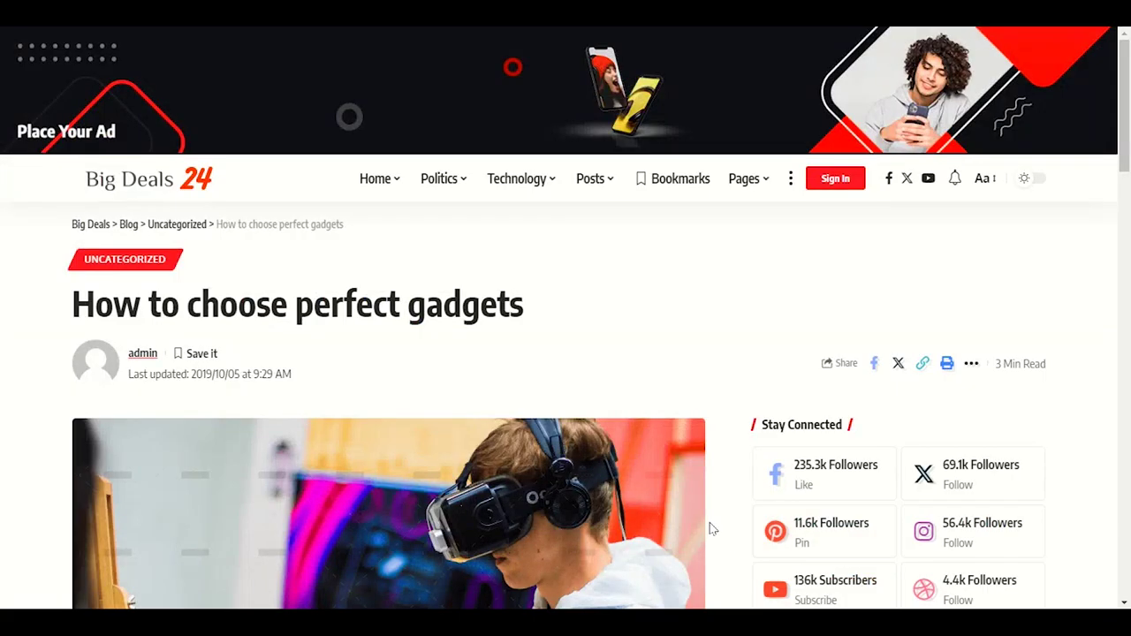
{"action": "scroll", "coordinate": [719, 530], "scroll_direction": "down", "scroll_amount": 10}
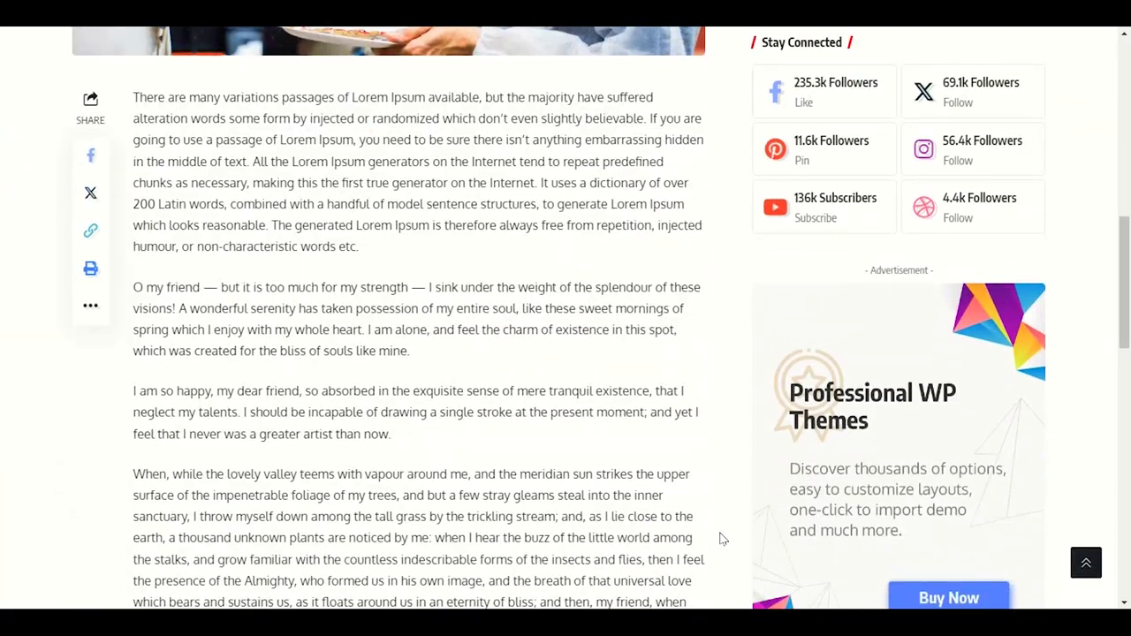
{"action": "scroll", "coordinate": [722, 539], "scroll_direction": "down", "scroll_amount": 8}
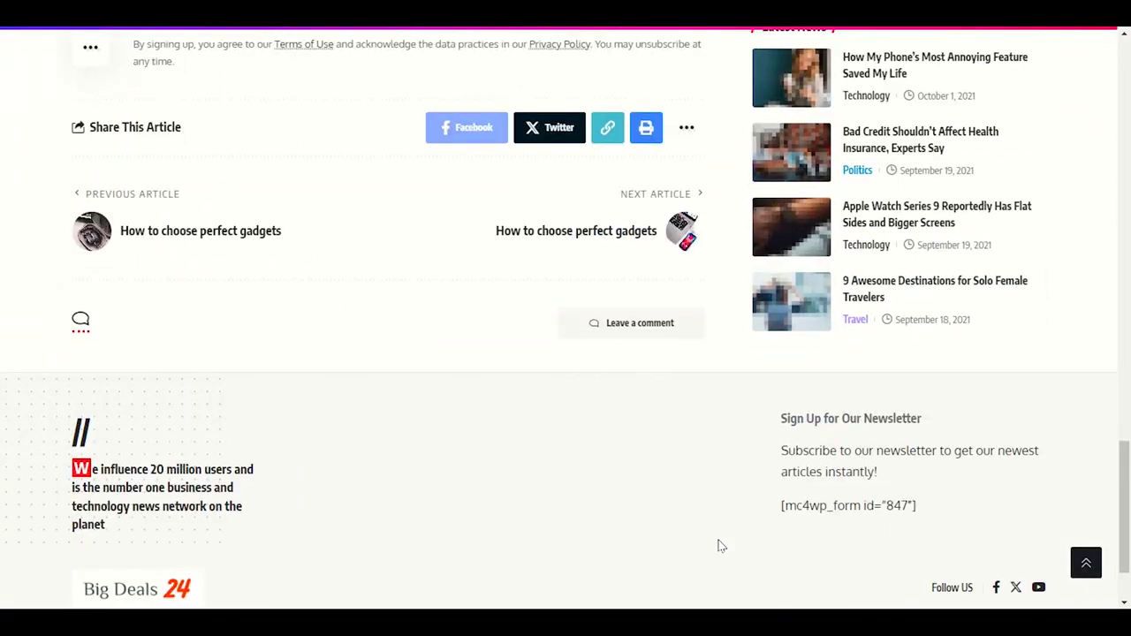
{"action": "scroll", "coordinate": [721, 546], "scroll_direction": "up", "scroll_amount": 1}
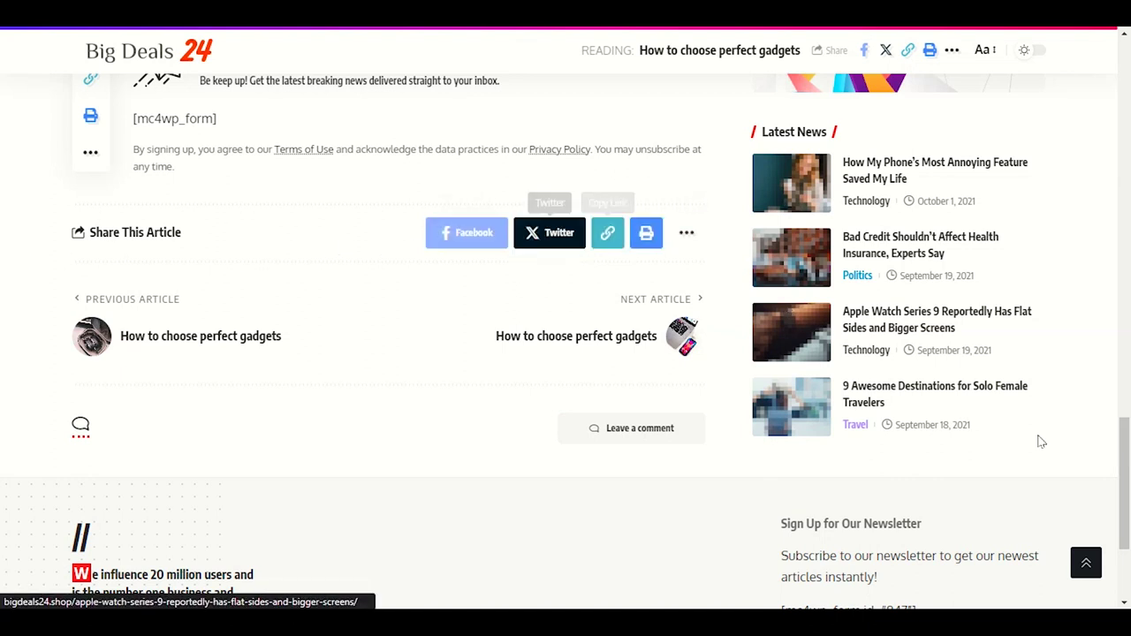
{"action": "mouse_move", "coordinate": [826, 623]}
{"action": "left_click", "coordinate": [769, 590]}
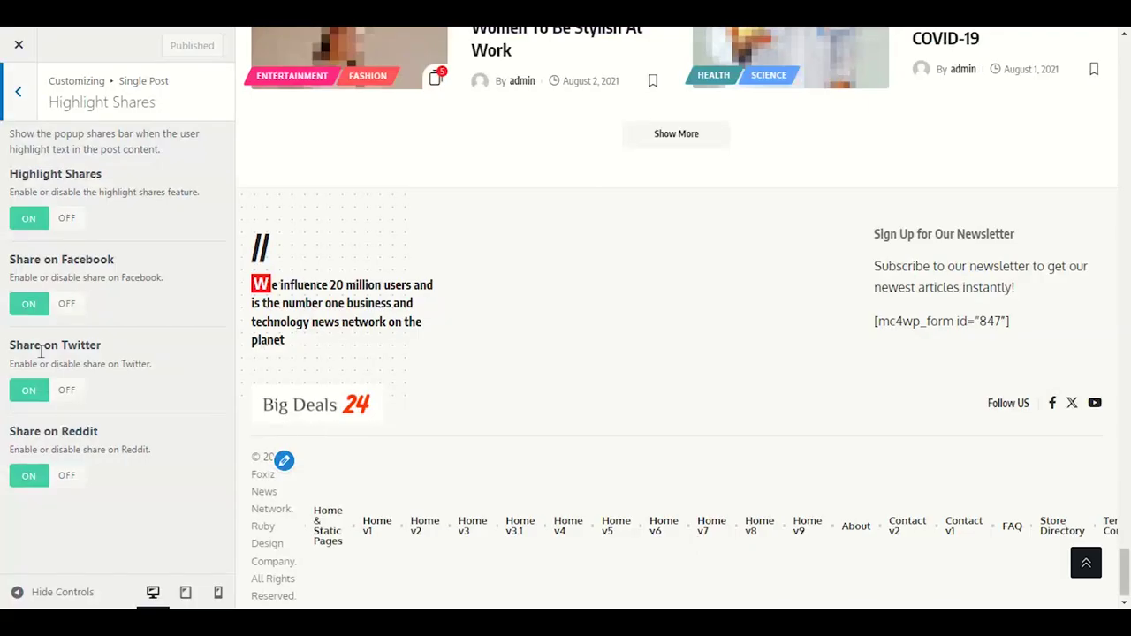
Leave the Single Post settings, open the Single Page settings and review the available Page Header Style options
{"action": "left_click", "coordinate": [18, 107]}
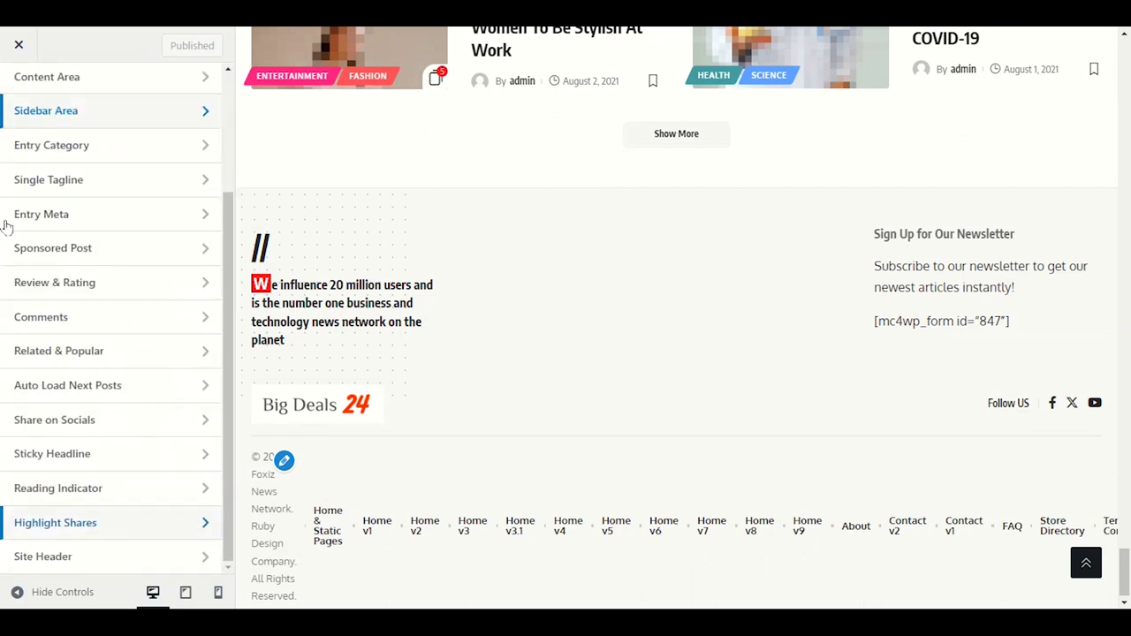
{"action": "scroll", "coordinate": [78, 525], "scroll_direction": "up", "scroll_amount": 3}
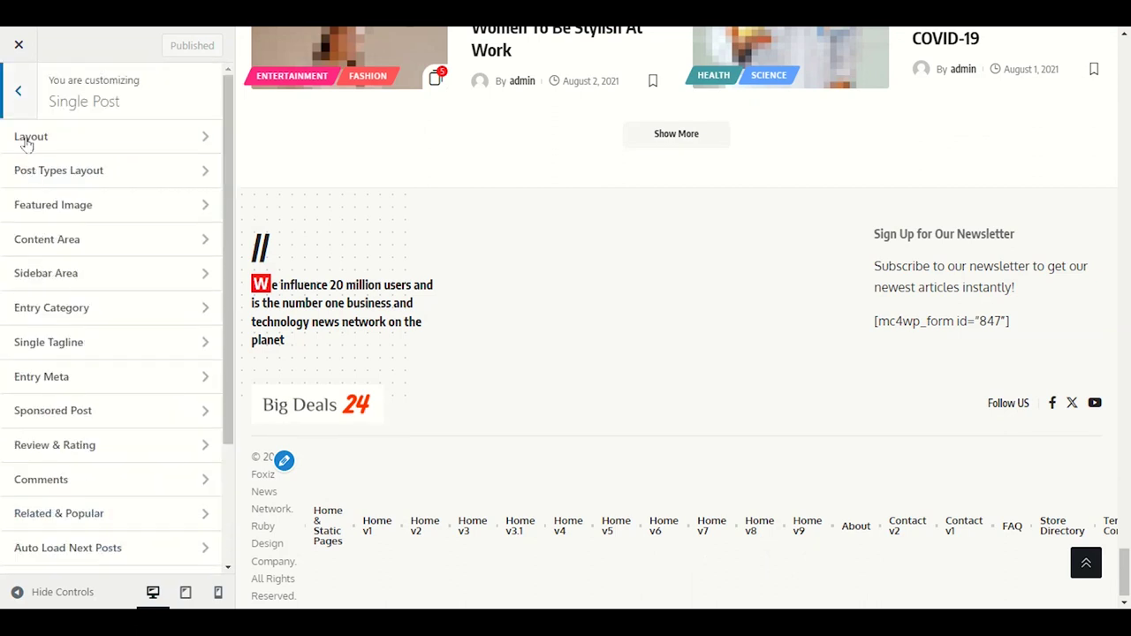
{"action": "left_click", "coordinate": [19, 95]}
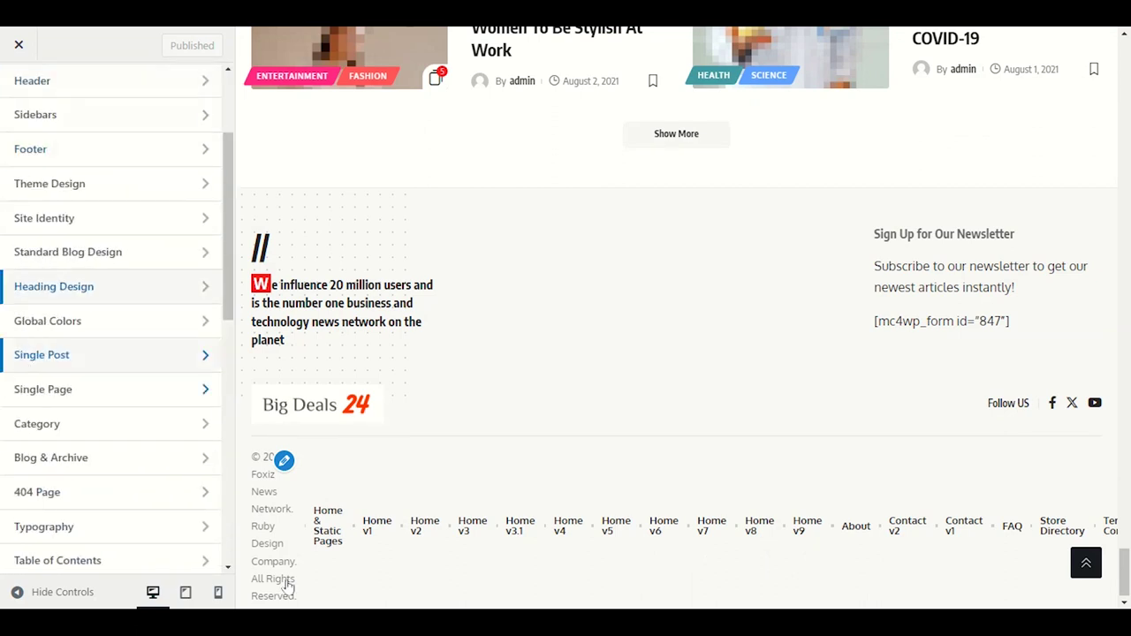
{"action": "left_click", "coordinate": [78, 396]}
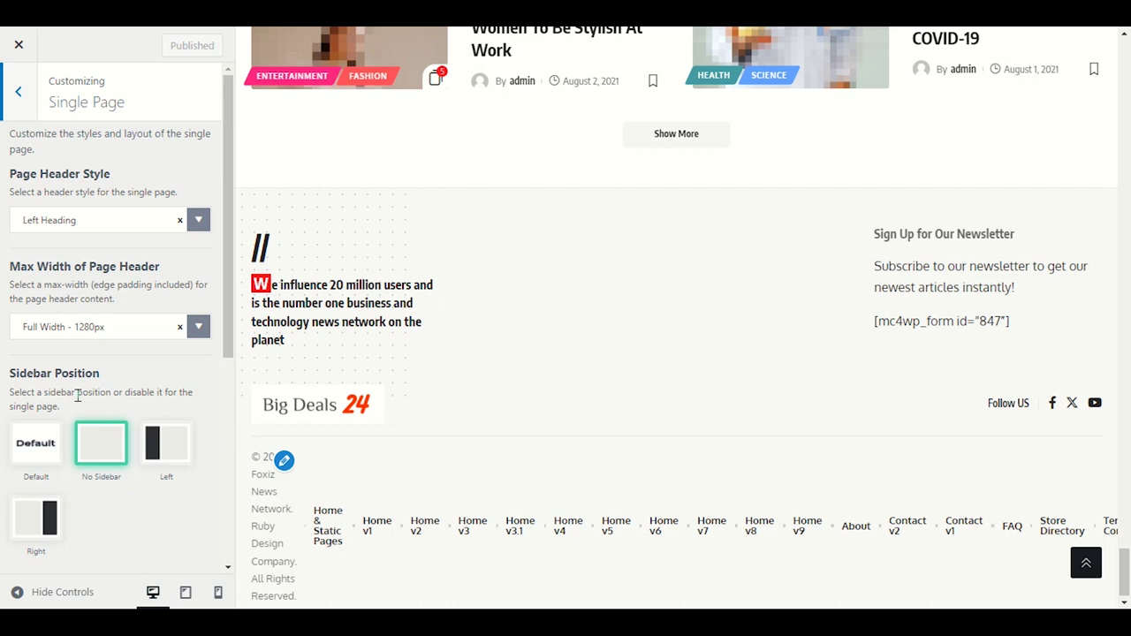
{"action": "left_click", "coordinate": [75, 223]}
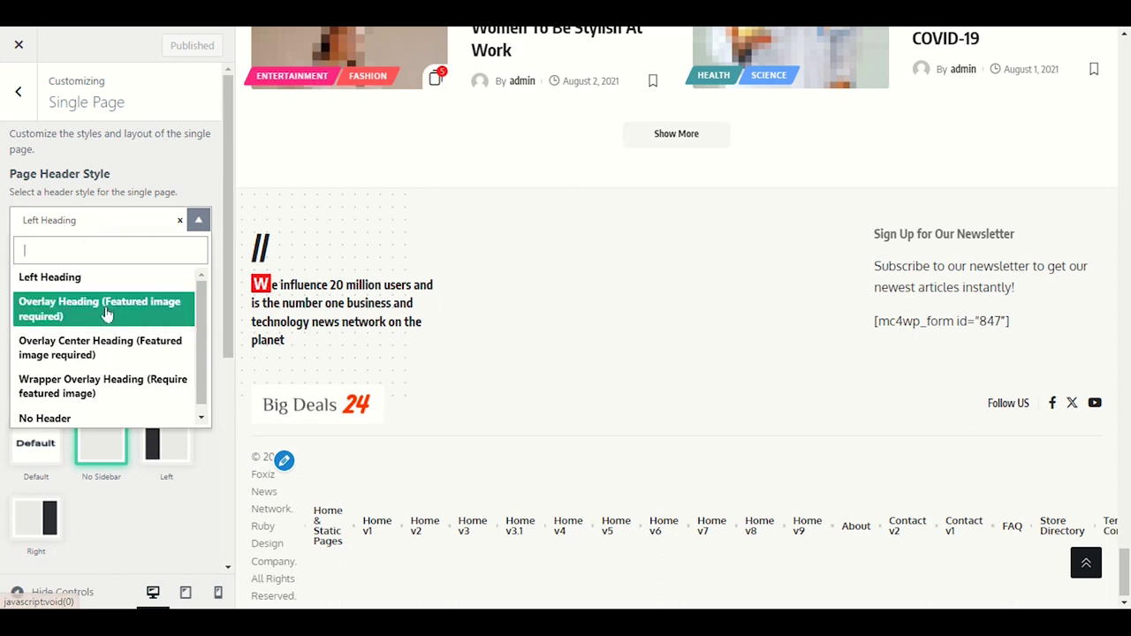
{"action": "left_click", "coordinate": [120, 214]}
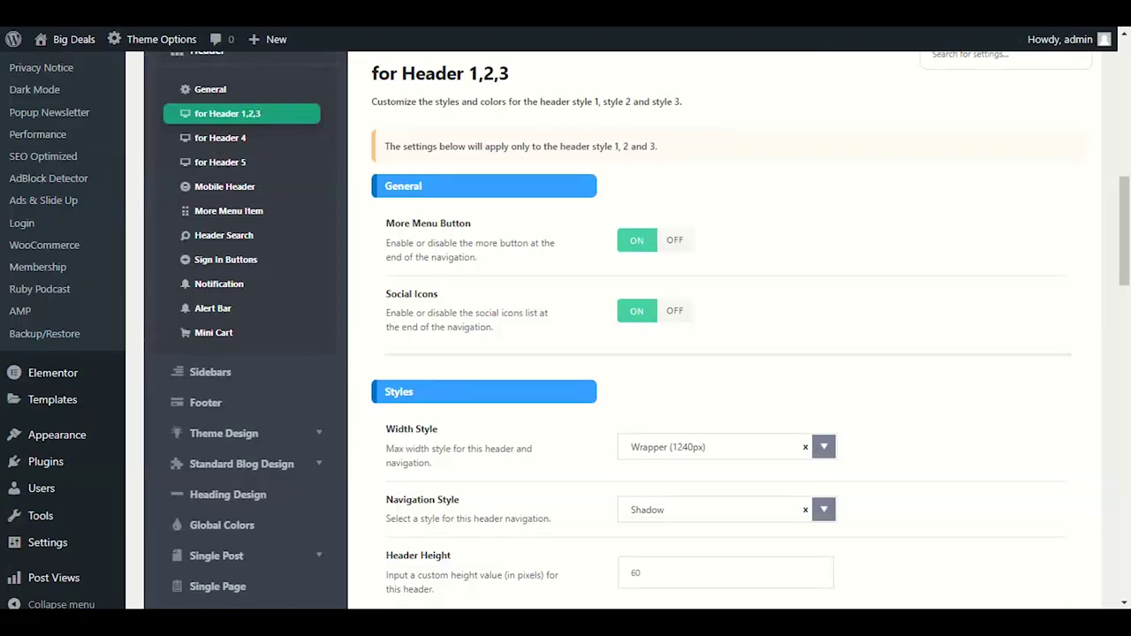
Switch to the WordPress admin and open the list of all pages, leaving Theme Options without saving its changes
{"action": "scroll", "coordinate": [56, 353], "scroll_direction": "up", "scroll_amount": 10}
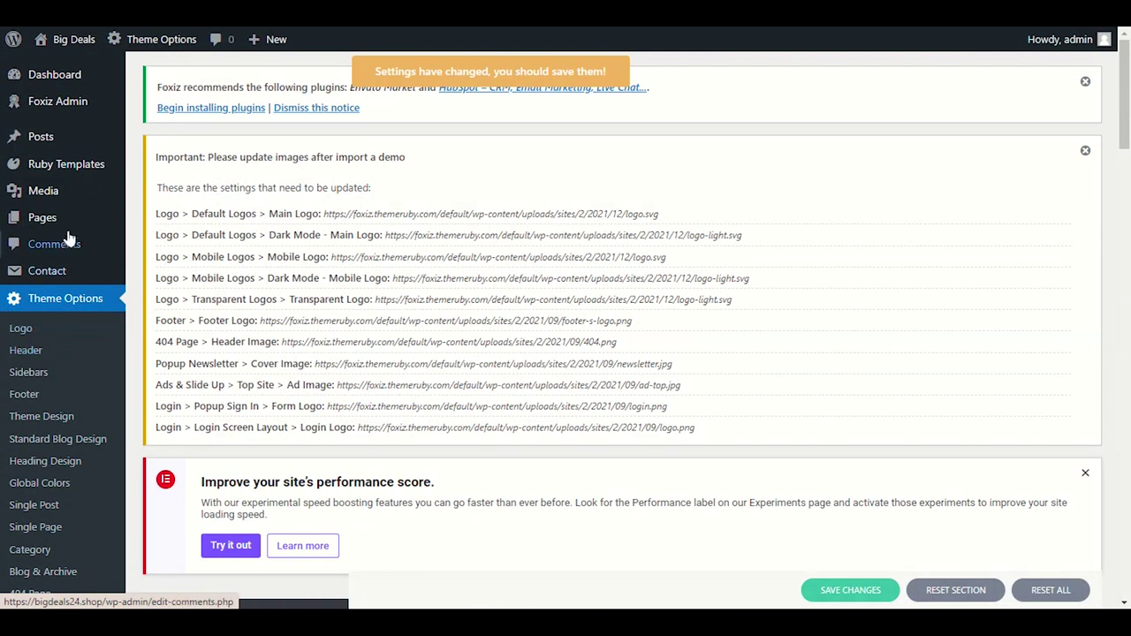
{"action": "mouse_move", "coordinate": [98, 221]}
{"action": "left_click", "coordinate": [155, 220]}
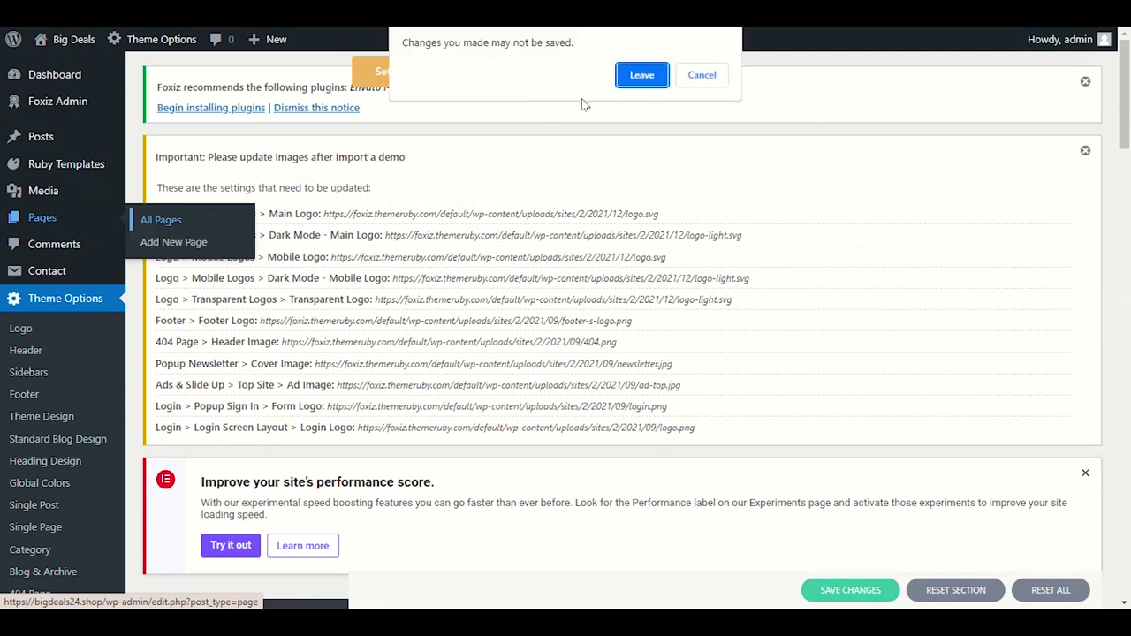
{"action": "left_click", "coordinate": [628, 79]}
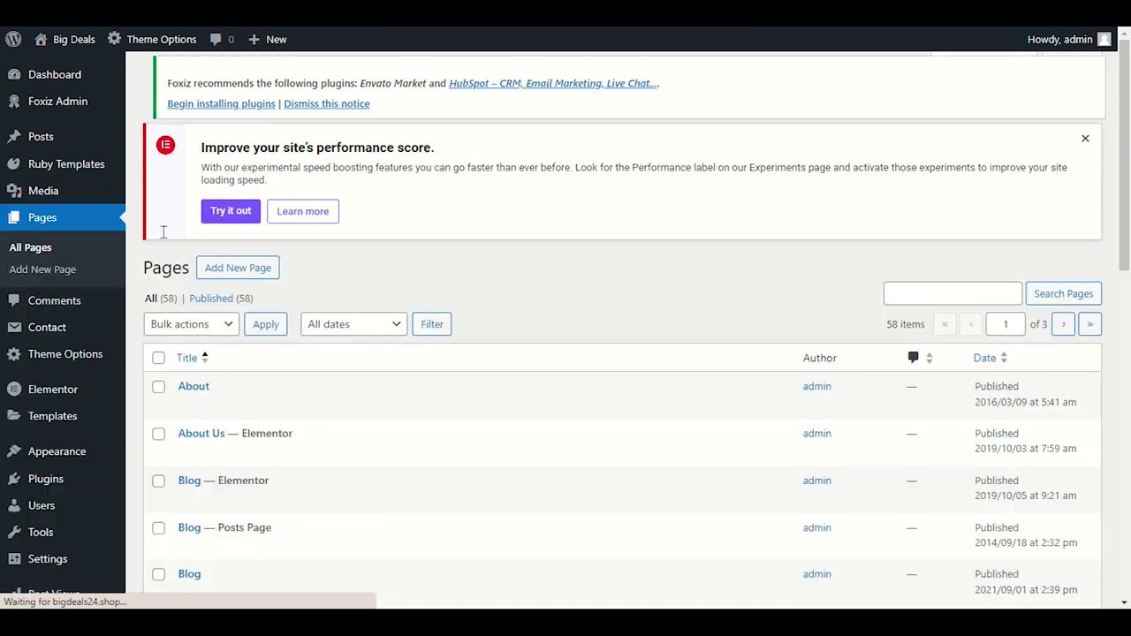
View the live About Us page in a new tab and look over its header and content area
{"action": "scroll", "coordinate": [221, 258], "scroll_direction": "down", "scroll_amount": 2}
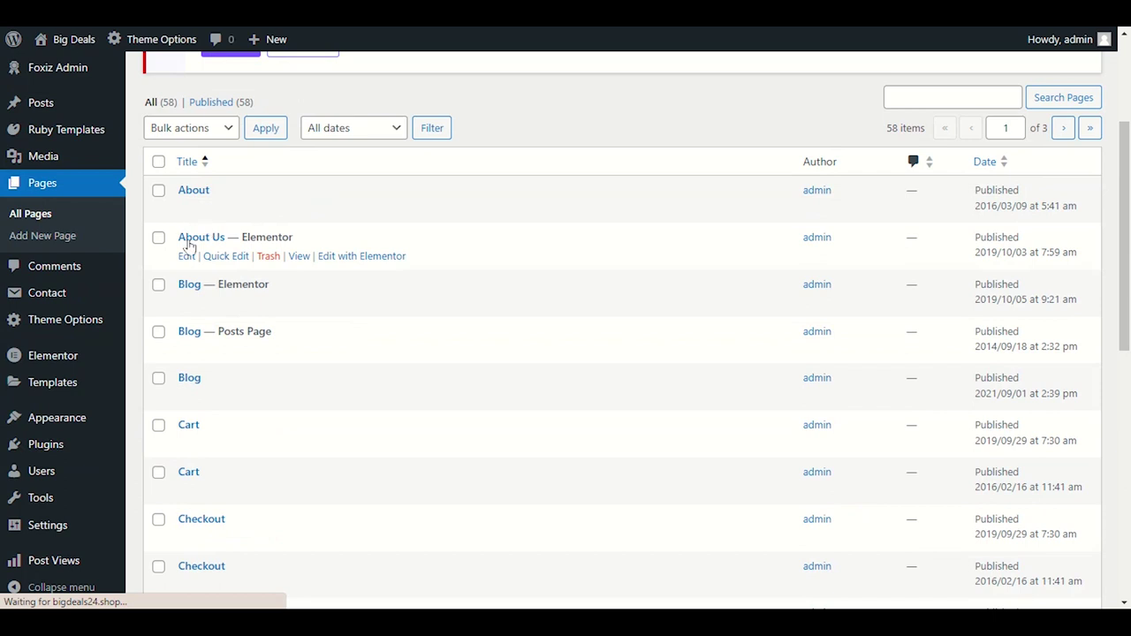
{"action": "right_click", "coordinate": [299, 259]}
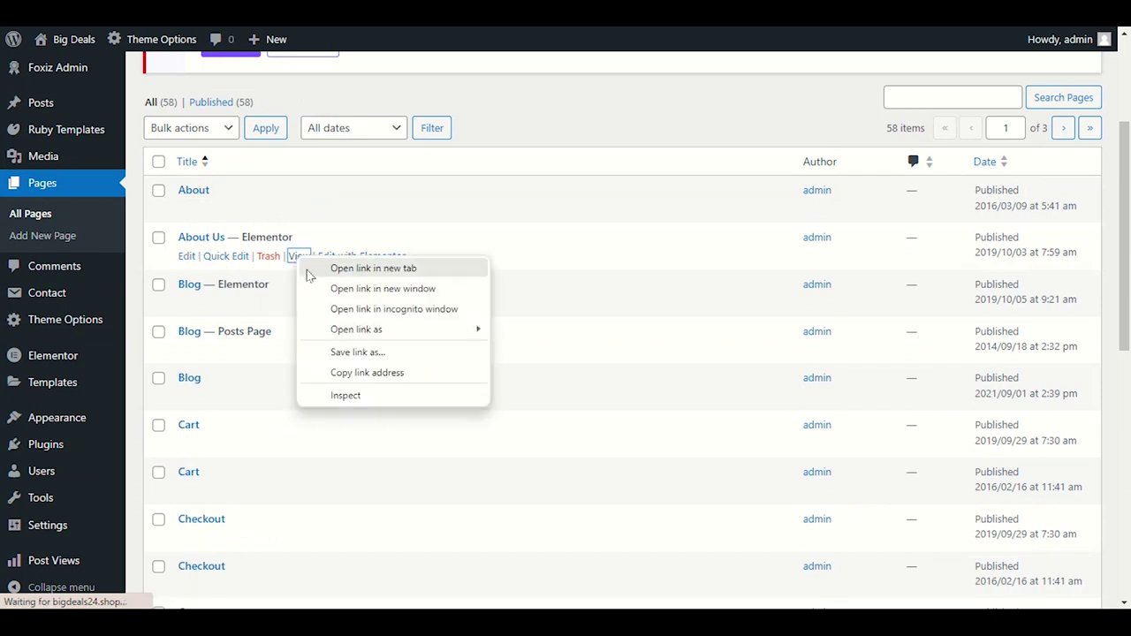
{"action": "left_click", "coordinate": [308, 270]}
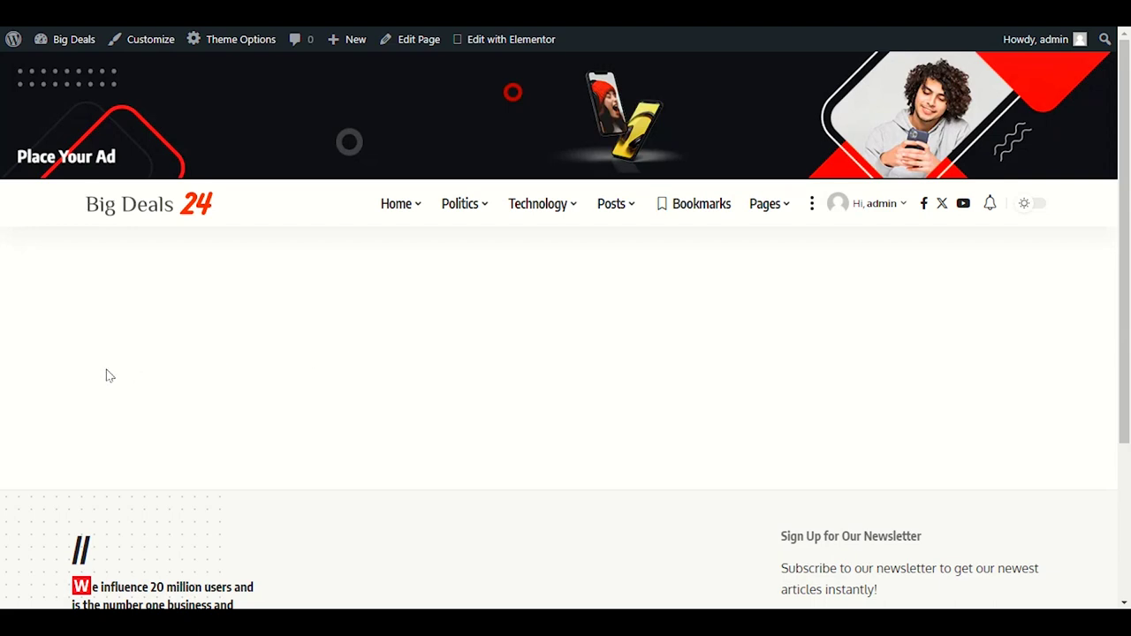
{"action": "scroll", "coordinate": [104, 376], "scroll_direction": "down", "scroll_amount": 3}
{"action": "scroll", "coordinate": [86, 385], "scroll_direction": "up", "scroll_amount": 3}
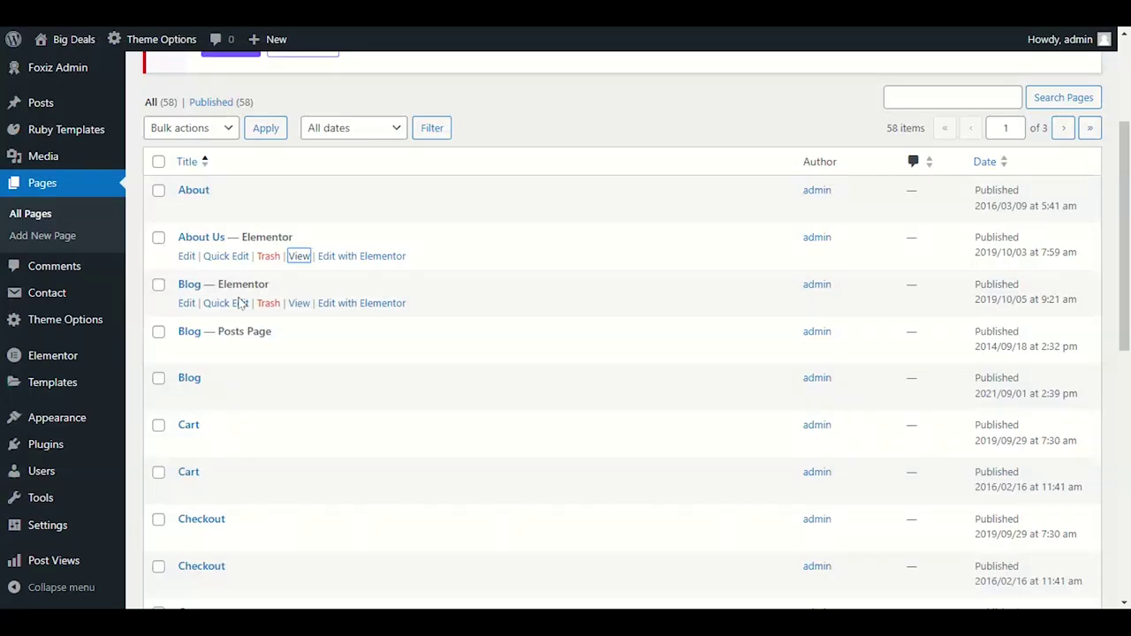
View the live Contact Us page in a new tab, look it over and return to the page list
{"action": "scroll", "coordinate": [235, 345], "scroll_direction": "down", "scroll_amount": 3}
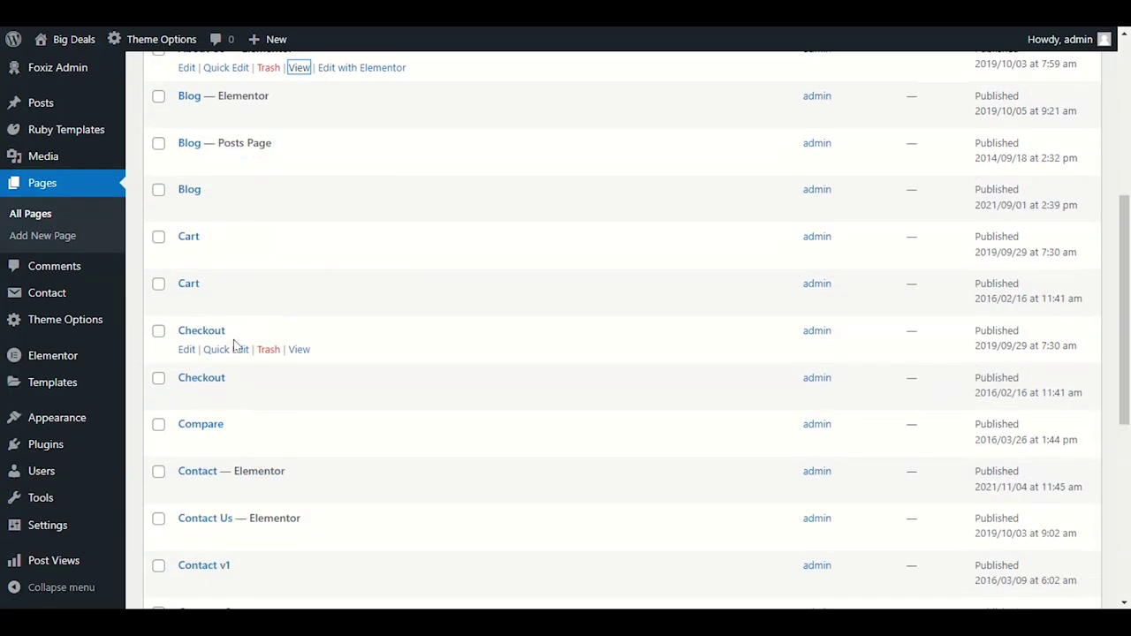
{"action": "scroll", "coordinate": [232, 348], "scroll_direction": "down", "scroll_amount": 2}
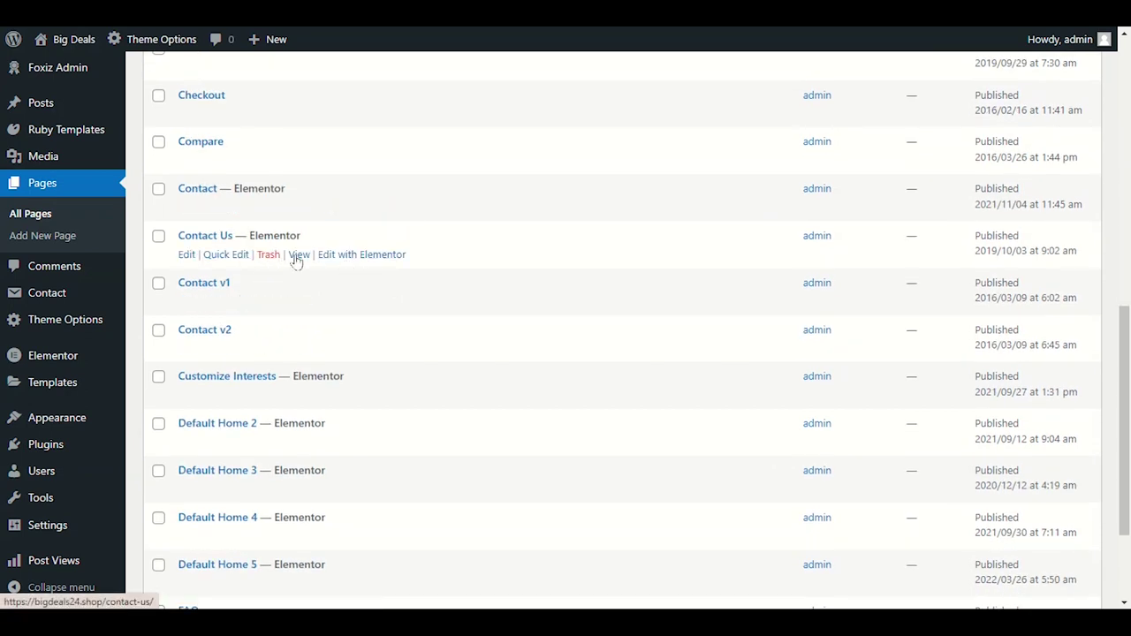
{"action": "right_click", "coordinate": [298, 256]}
{"action": "left_click", "coordinate": [320, 266]}
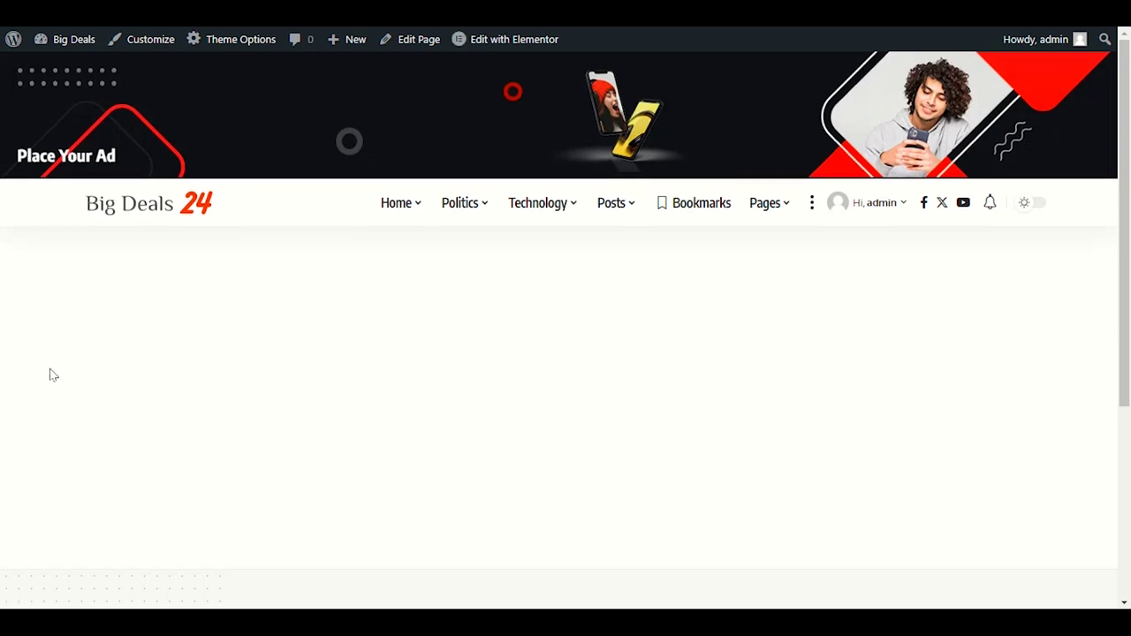
{"action": "scroll", "coordinate": [52, 374], "scroll_direction": "down", "scroll_amount": 5}
{"action": "scroll", "coordinate": [51, 374], "scroll_direction": "up", "scroll_amount": 5}
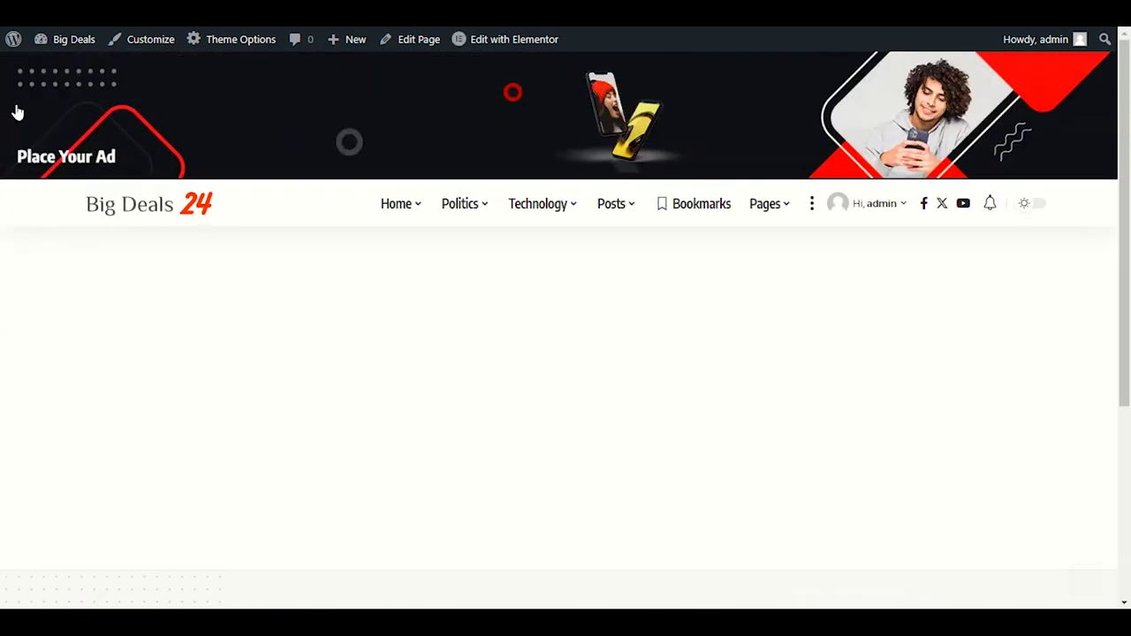
{"action": "key", "text": "alt+Left"}
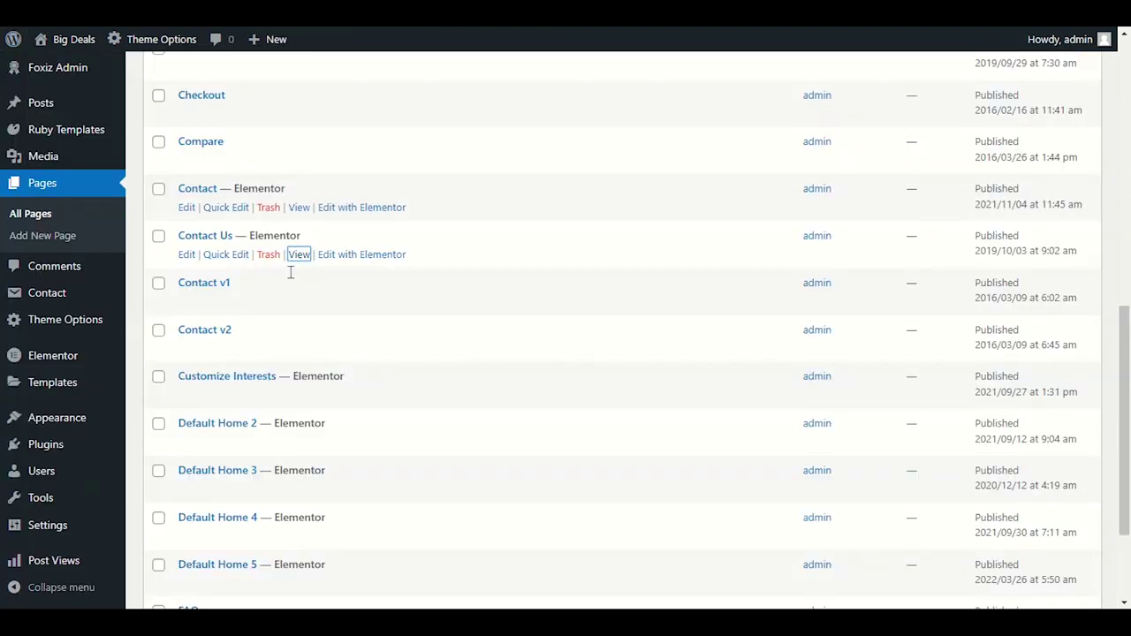
View the live FAQ page in a new tab and examine its heading and content layout
{"action": "scroll", "coordinate": [296, 300], "scroll_direction": "down", "scroll_amount": 3}
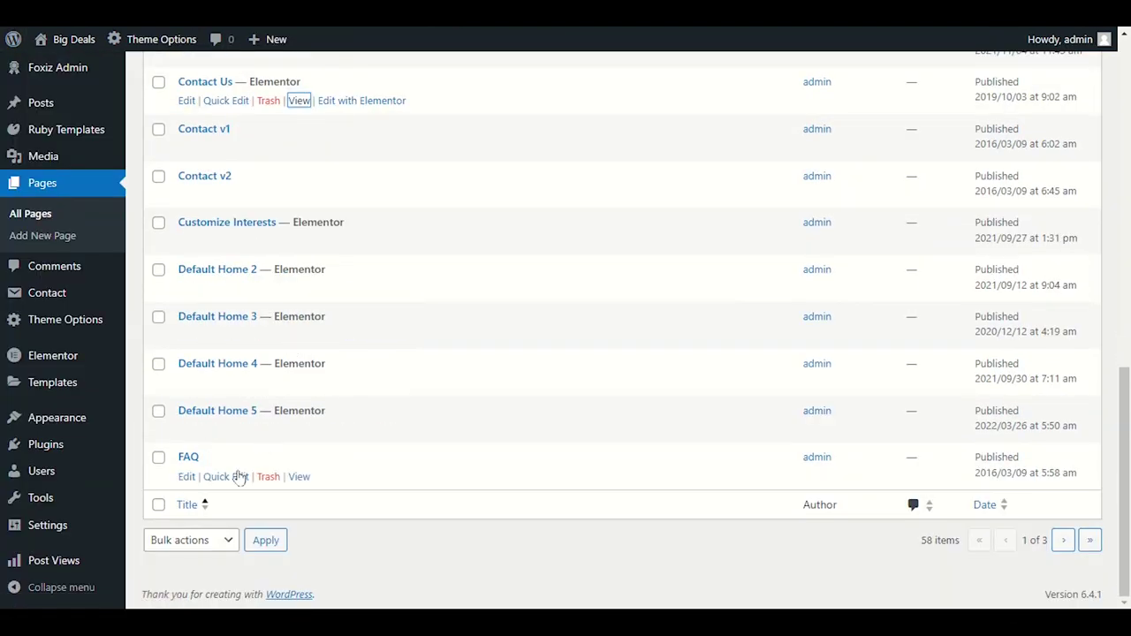
{"action": "right_click", "coordinate": [299, 478]}
{"action": "left_click", "coordinate": [366, 316]}
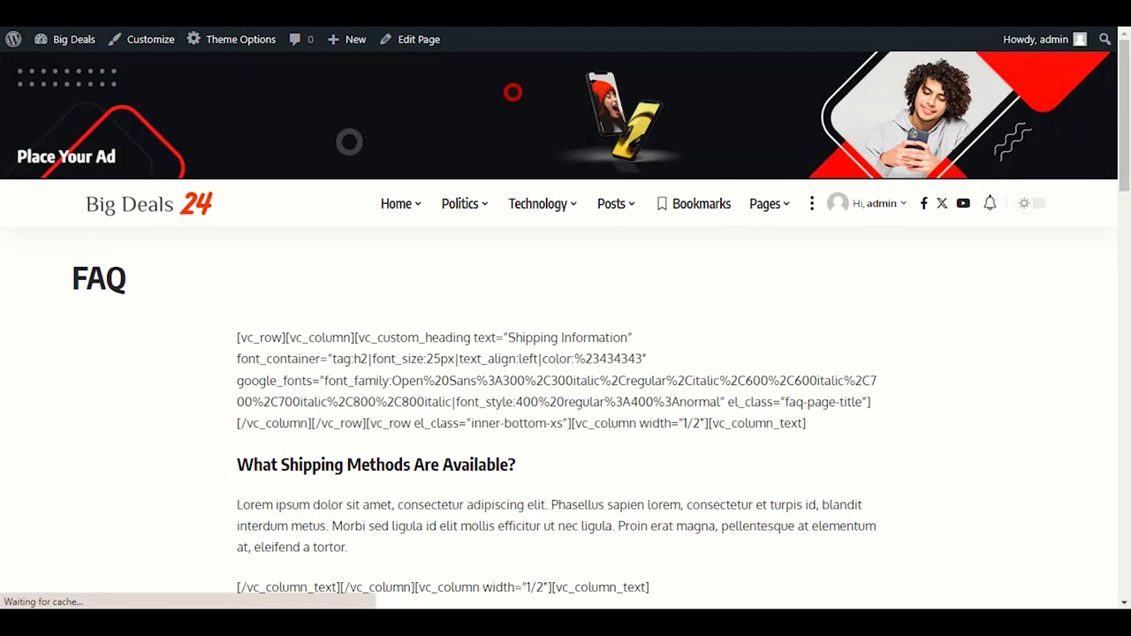
{"action": "scroll", "coordinate": [88, 412], "scroll_direction": "down", "scroll_amount": 1}
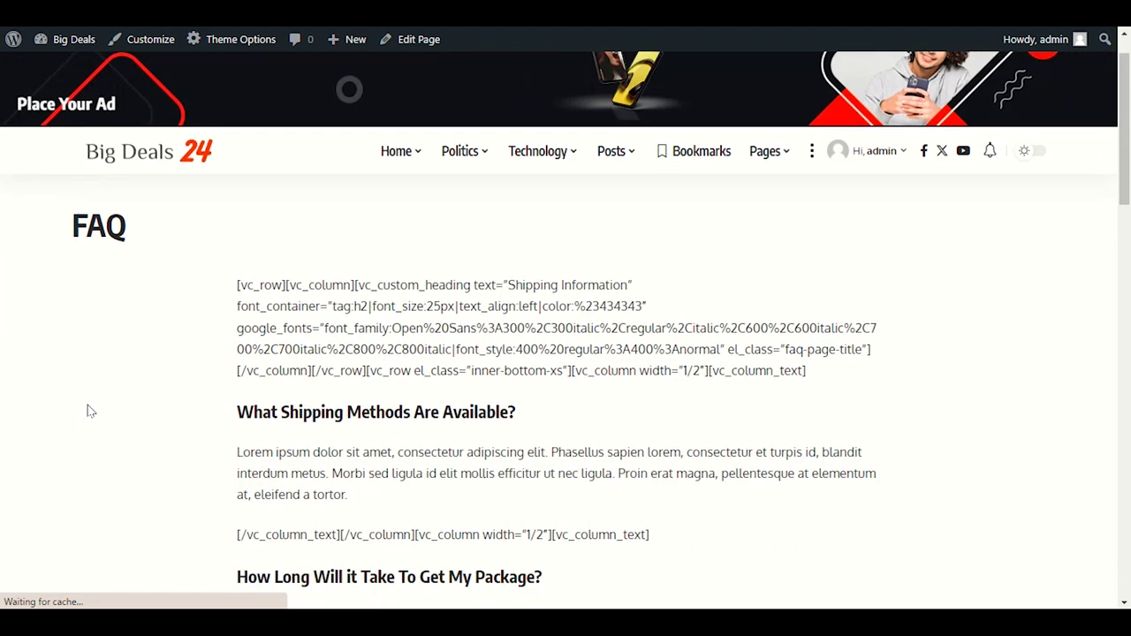
{"action": "scroll", "coordinate": [100, 472], "scroll_direction": "down", "scroll_amount": 3}
{"action": "scroll", "coordinate": [101, 472], "scroll_direction": "up", "scroll_amount": 5}
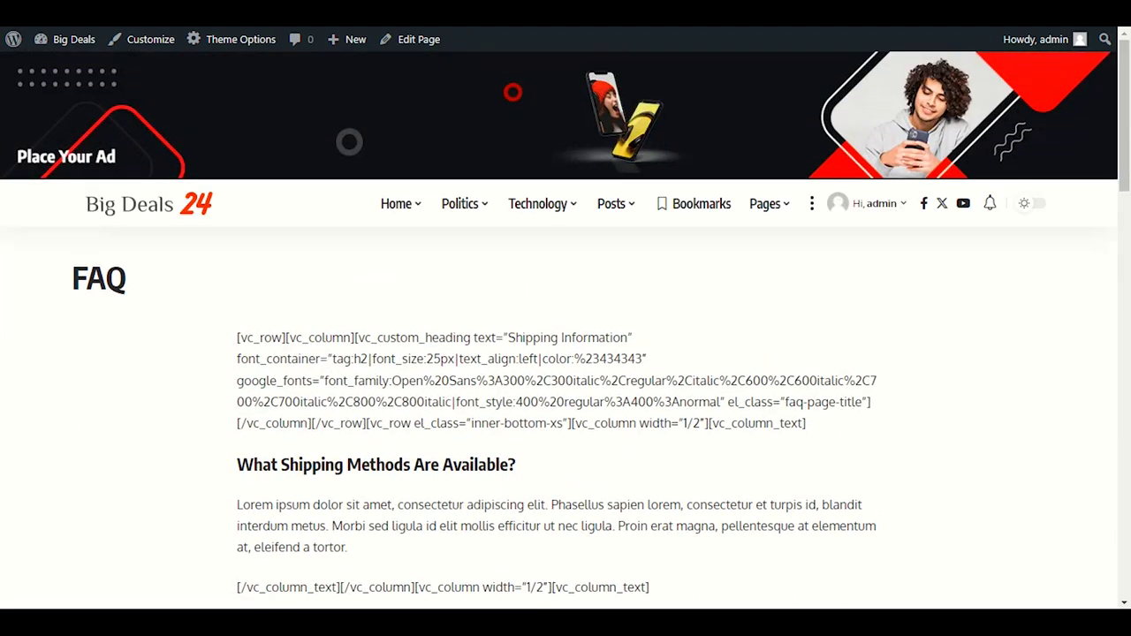
{"action": "mouse_move", "coordinate": [826, 623]}
{"action": "left_click", "coordinate": [812, 487]}
{"action": "key", "text": "alt+Tab"}
{"action": "key", "text": "alt+Tab"}
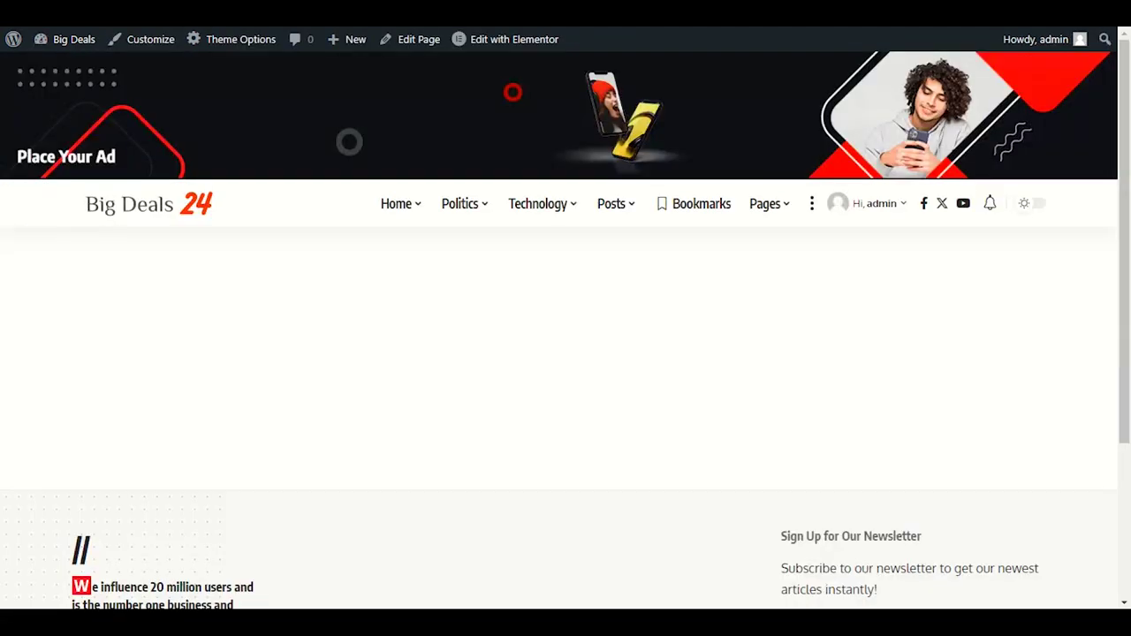
{"action": "mouse_move", "coordinate": [826, 623]}
{"action": "left_click", "coordinate": [871, 588]}
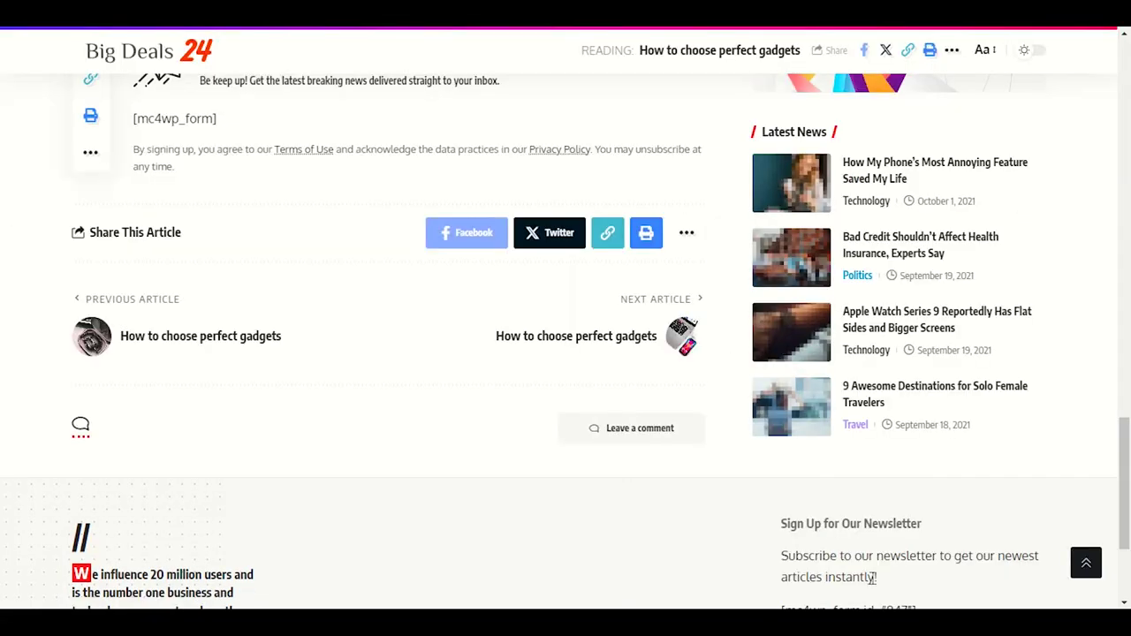
{"action": "left_click", "coordinate": [762, 552]}
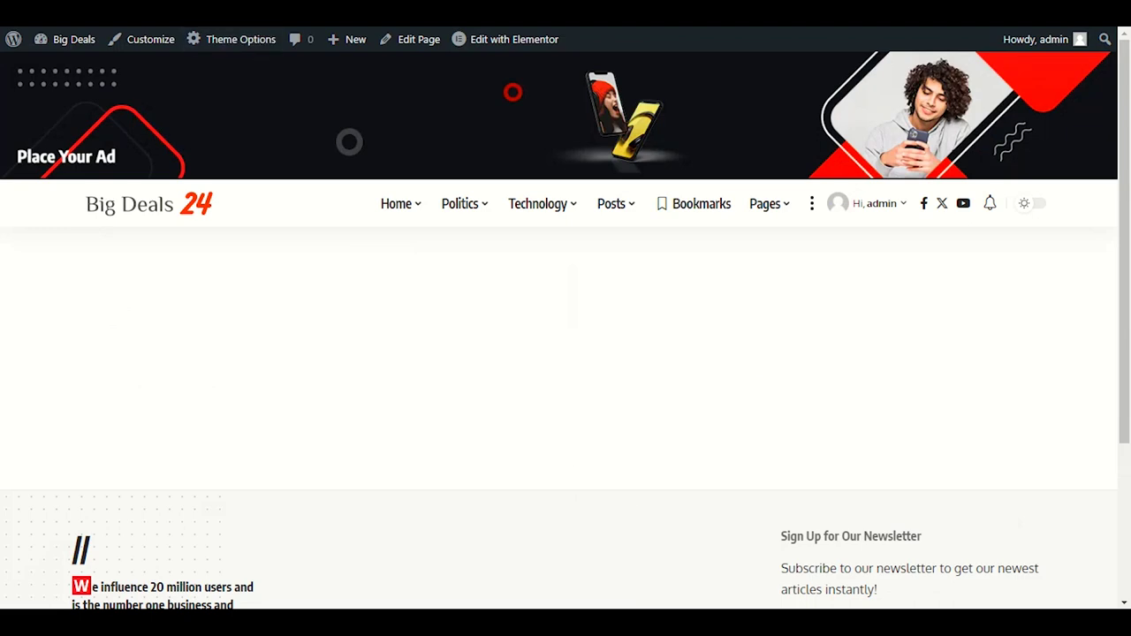
{"action": "key", "text": "alt+Tab"}
{"action": "key", "text": "alt+Tab"}
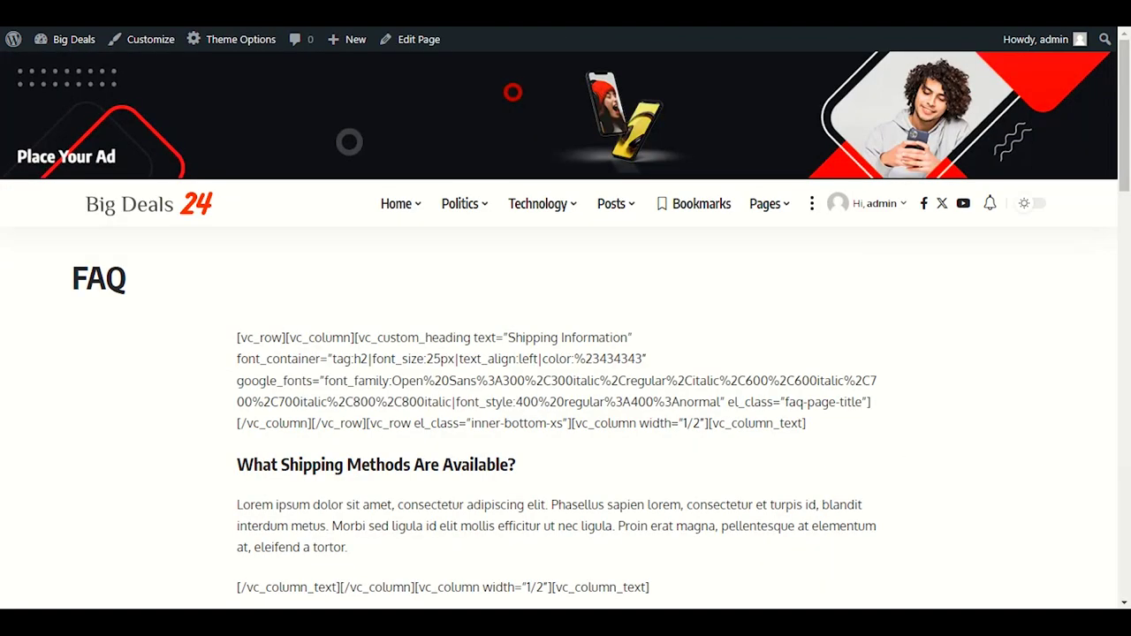
{"action": "key", "text": "F5"}
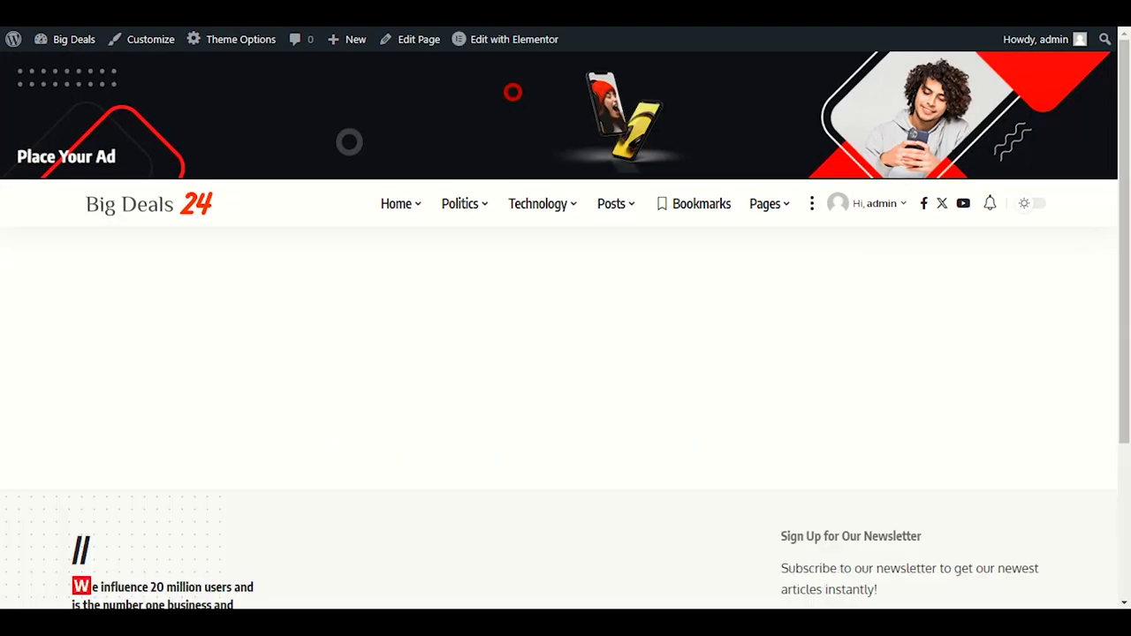
{"action": "key", "text": "alt+Tab"}
{"action": "key", "text": "alt+Tab"}
Open the site Customizer and copy the FAQ page's address to view that page in a separate logged-out window
{"action": "left_click", "coordinate": [148, 41]}
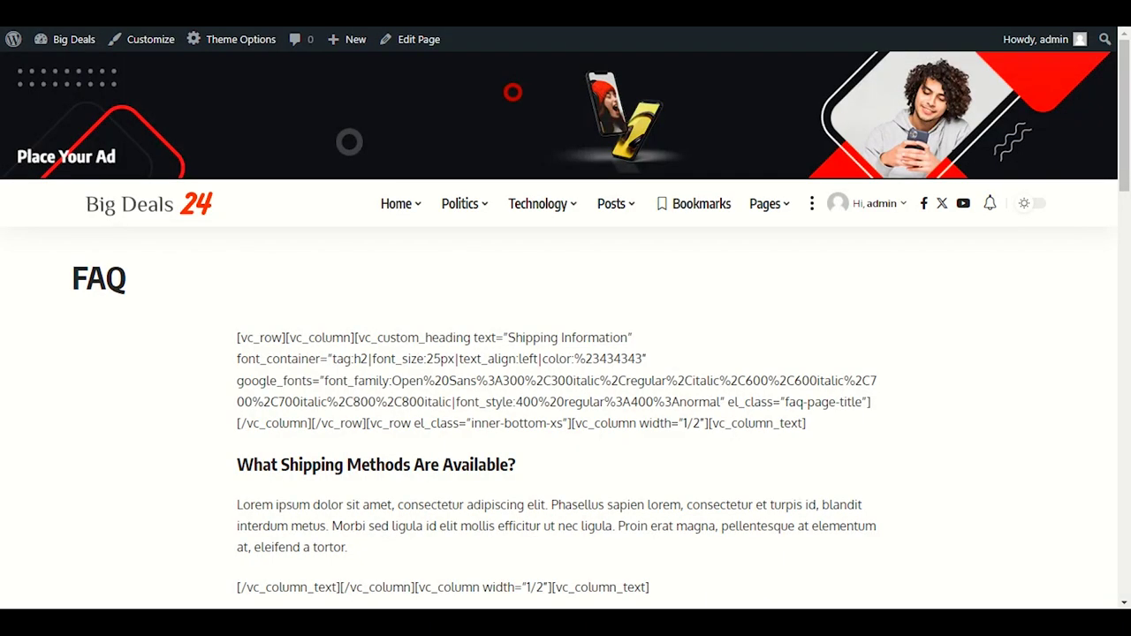
{"action": "right_click", "coordinate": [217, 27]}
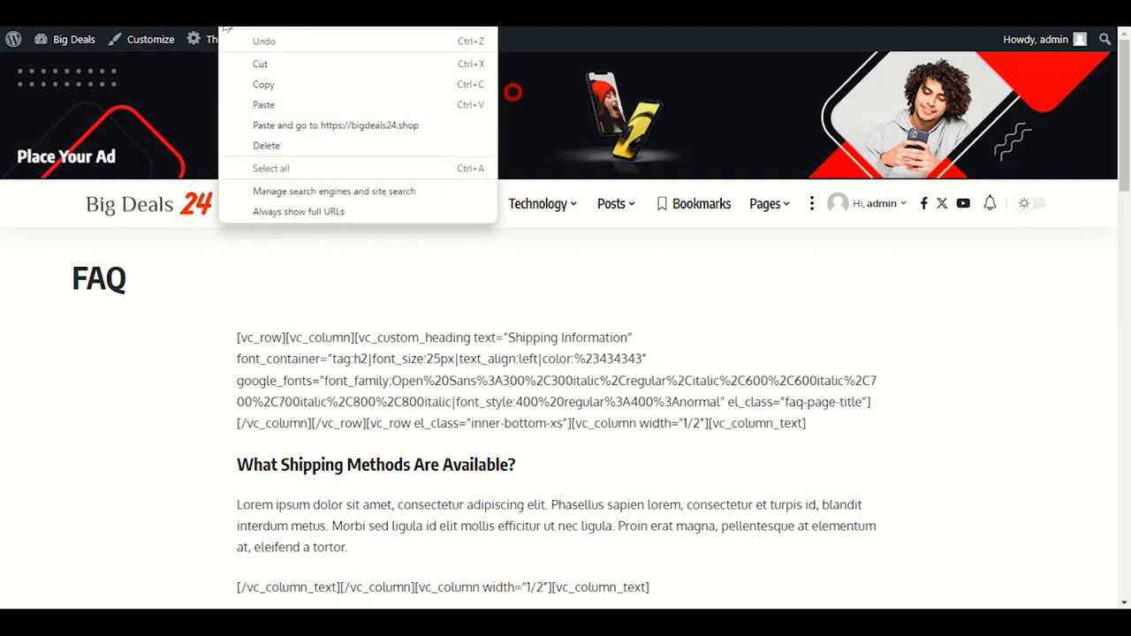
{"action": "left_click", "coordinate": [244, 85]}
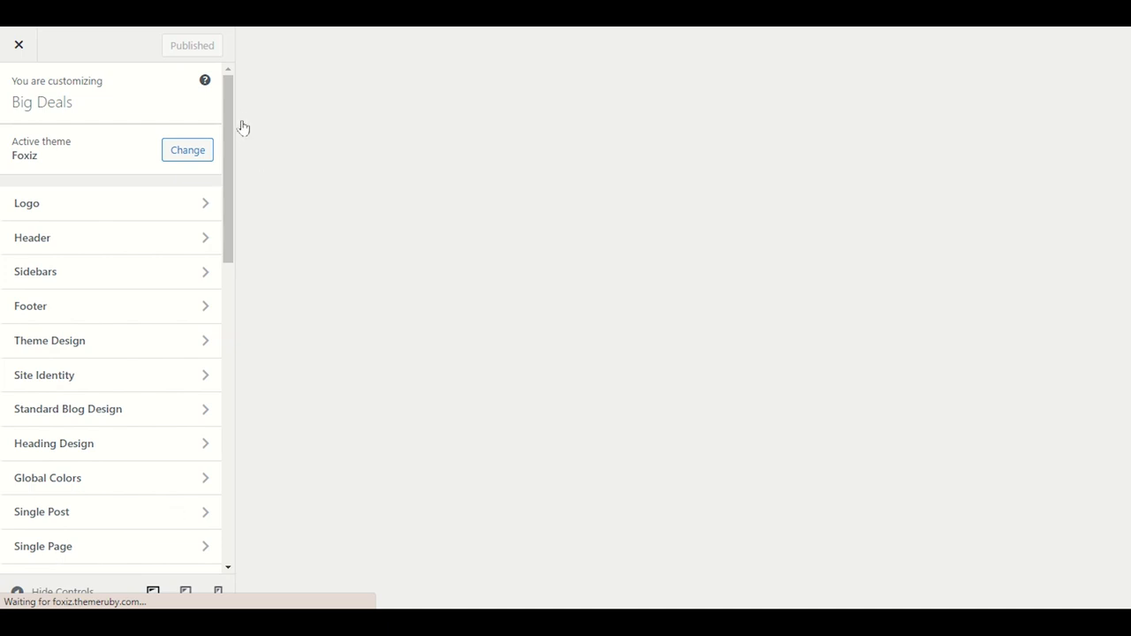
{"action": "scroll", "coordinate": [231, 110], "scroll_direction": "down", "scroll_amount": 2}
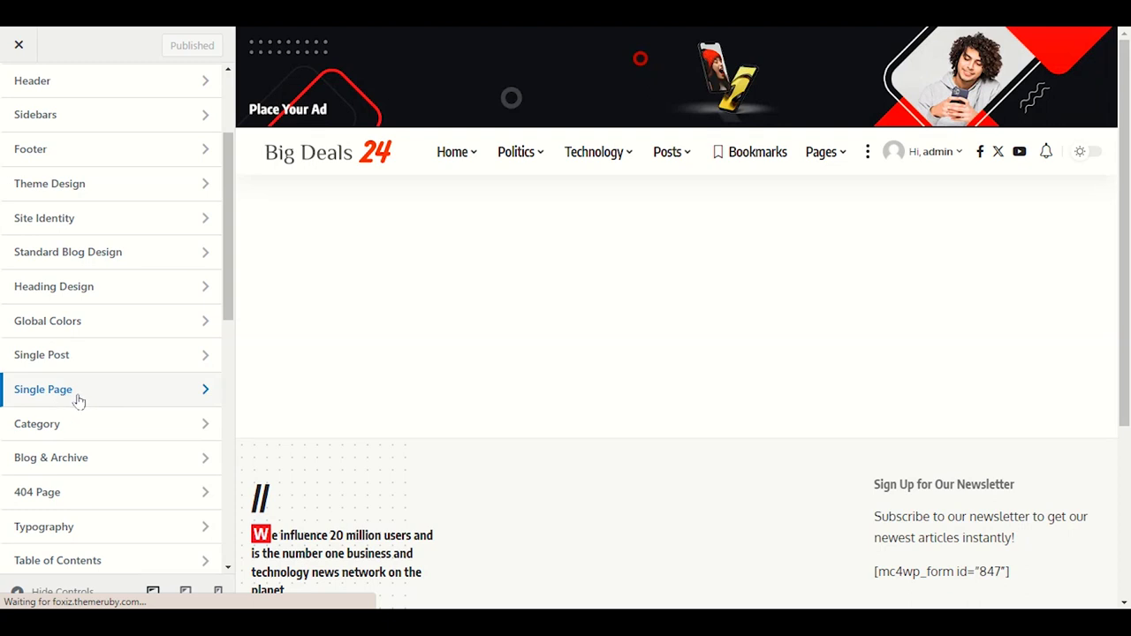
{"action": "mouse_move", "coordinate": [826, 623]}
{"action": "left_click", "coordinate": [856, 548]}
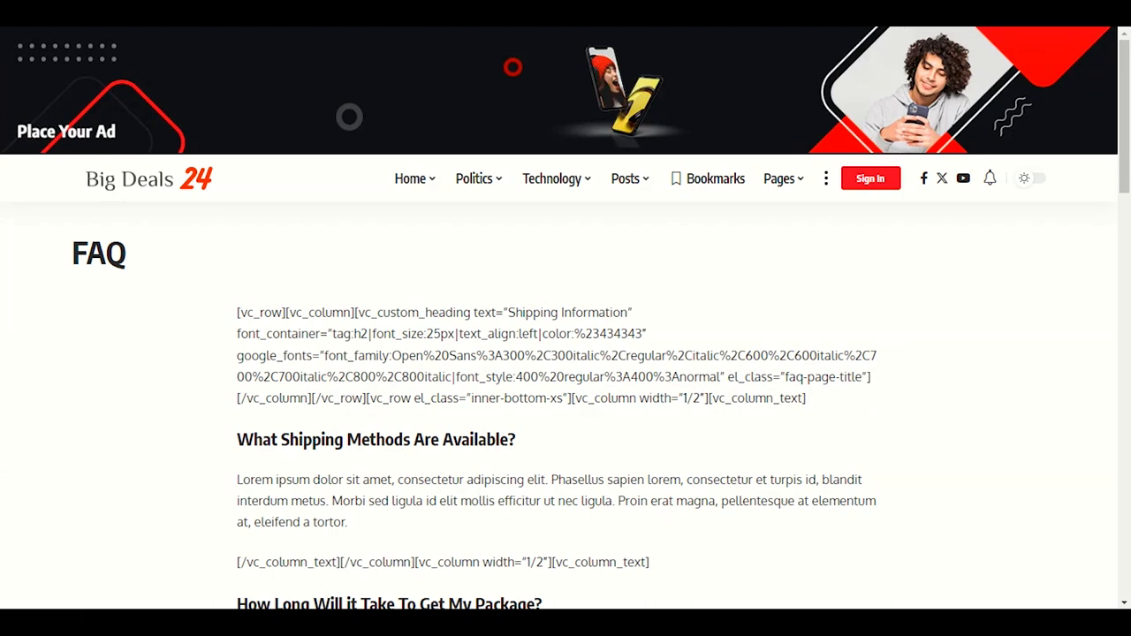
Let the unresponsive Customizer keep loading and meanwhile look over the FAQ page's heading and content in the logged-out window
{"action": "key", "text": "alt+Tab"}
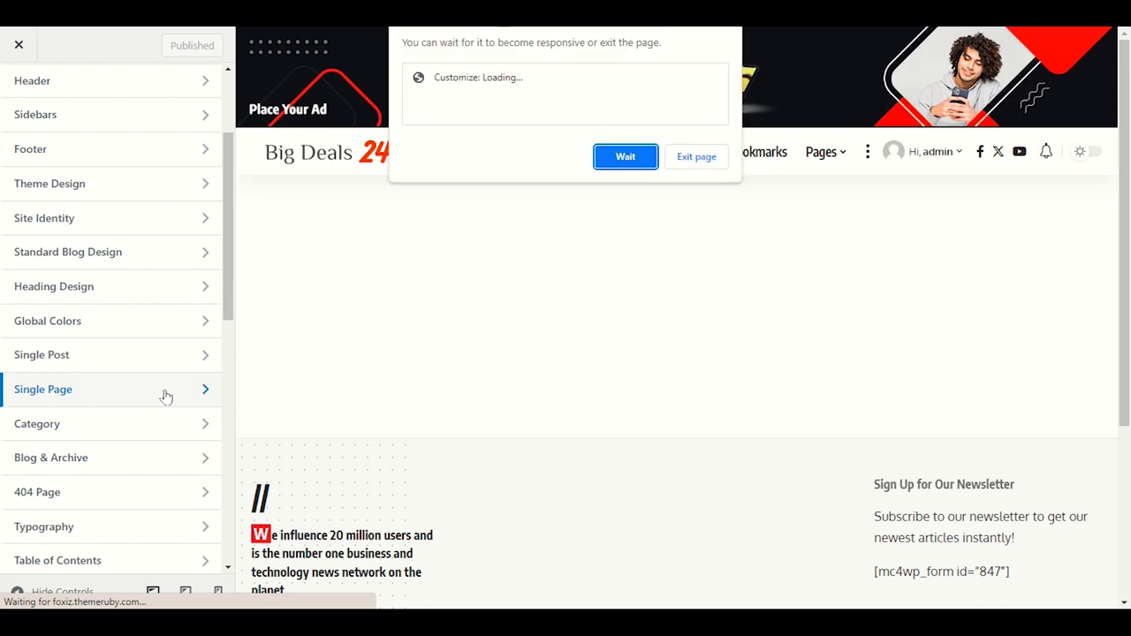
{"action": "left_click", "coordinate": [625, 156]}
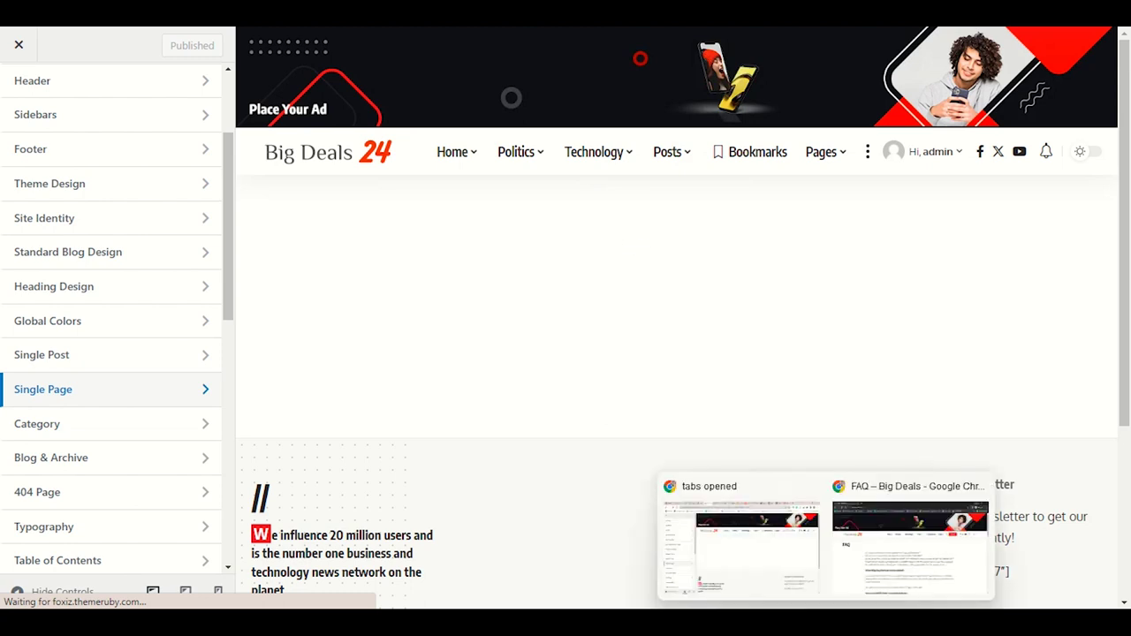
{"action": "left_click", "coordinate": [883, 521]}
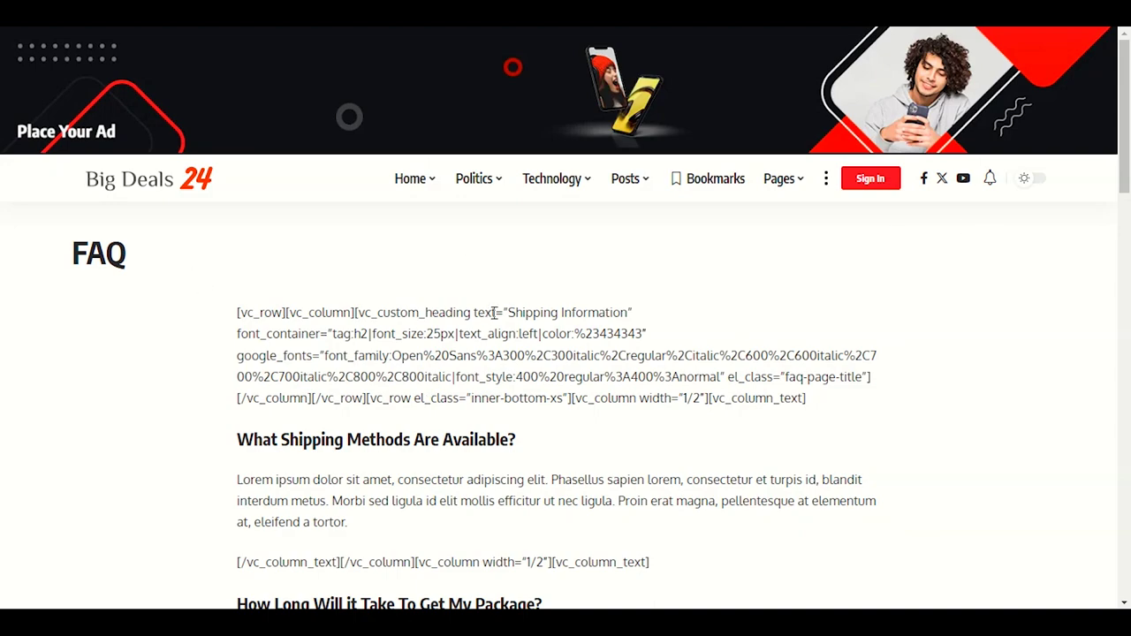
{"action": "scroll", "coordinate": [197, 328], "scroll_direction": "down", "scroll_amount": 5}
{"action": "scroll", "coordinate": [185, 321], "scroll_direction": "up", "scroll_amount": 4}
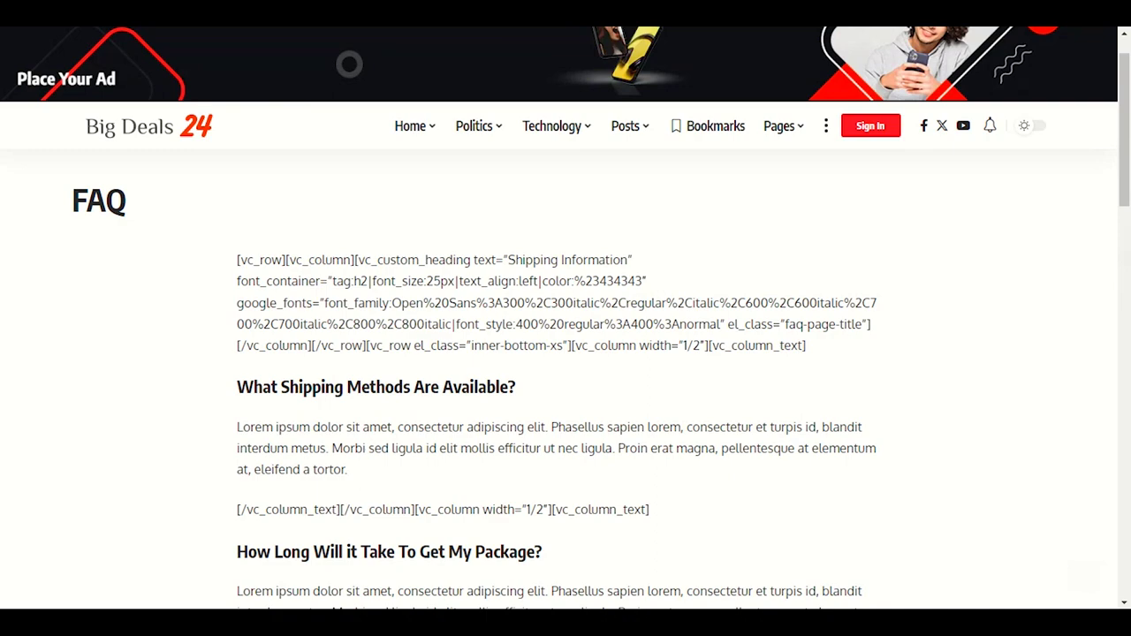
{"action": "scroll", "coordinate": [419, 433], "scroll_direction": "down", "scroll_amount": 8}
{"action": "scroll", "coordinate": [1026, 174], "scroll_direction": "up", "scroll_amount": 5}
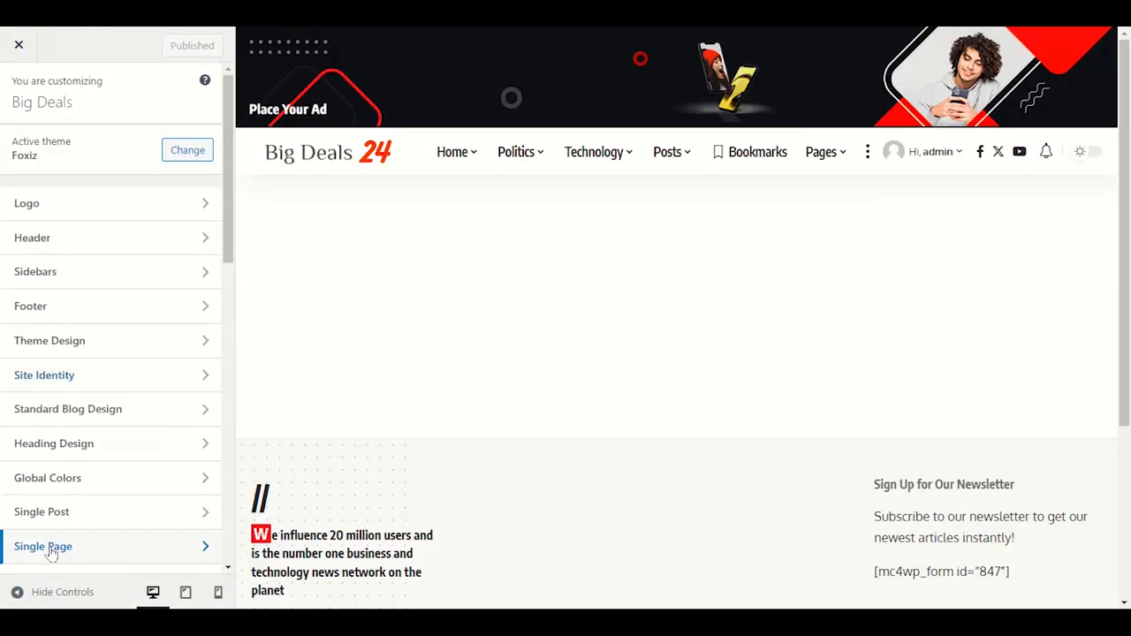
Open the Customizer's Single Page settings and highlight the FAQ page's heading to relate it to the page header style
{"action": "left_click", "coordinate": [50, 549]}
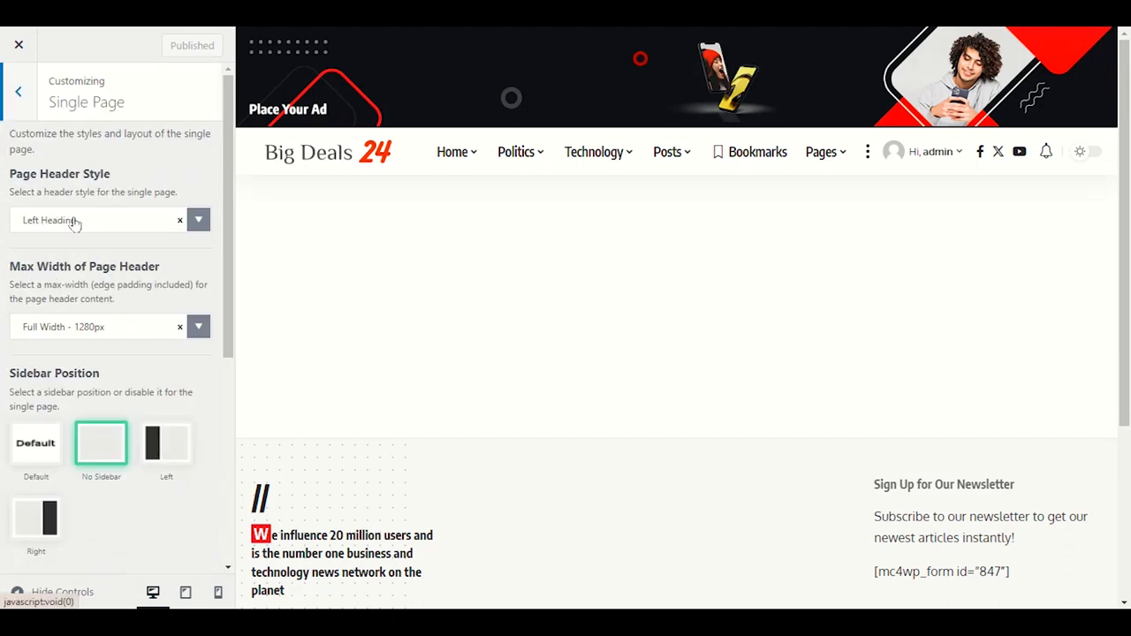
{"action": "mouse_move", "coordinate": [827, 627]}
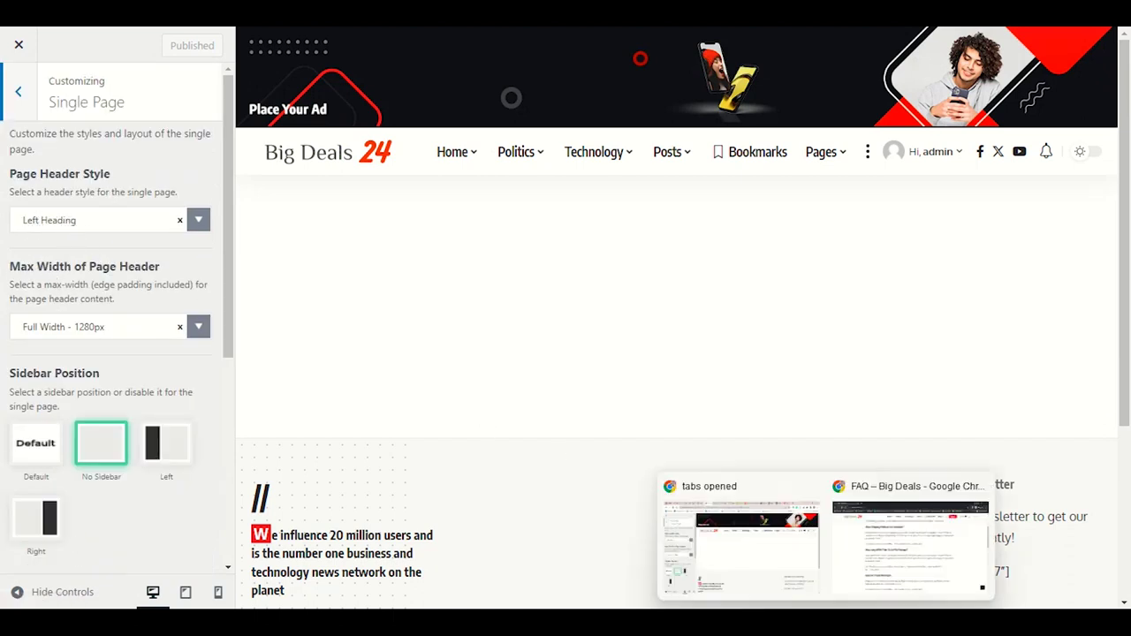
{"action": "left_click", "coordinate": [910, 544]}
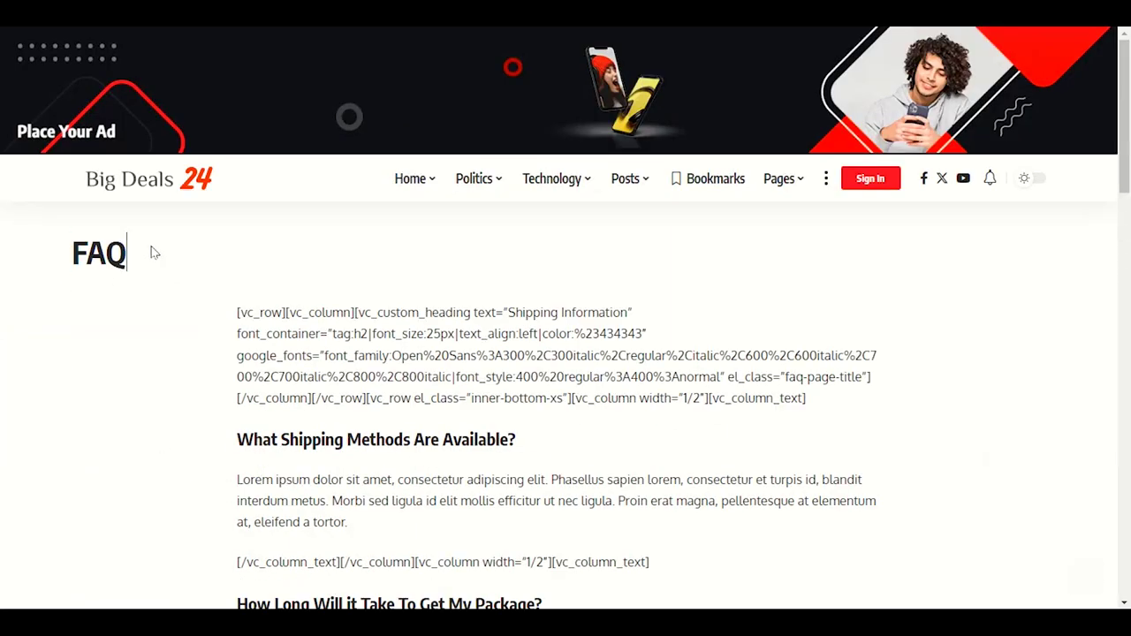
{"action": "left_click_drag", "start_coordinate": [154, 252], "coordinate": [22, 262]}
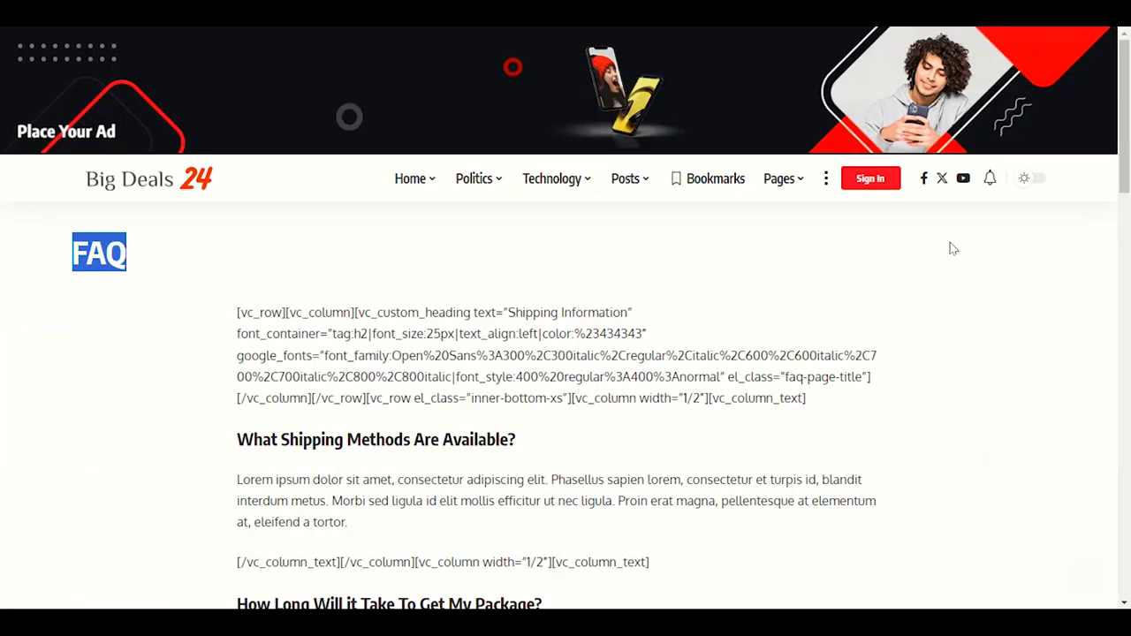
{"action": "mouse_move", "coordinate": [884, 619]}
{"action": "left_click", "coordinate": [740, 540]}
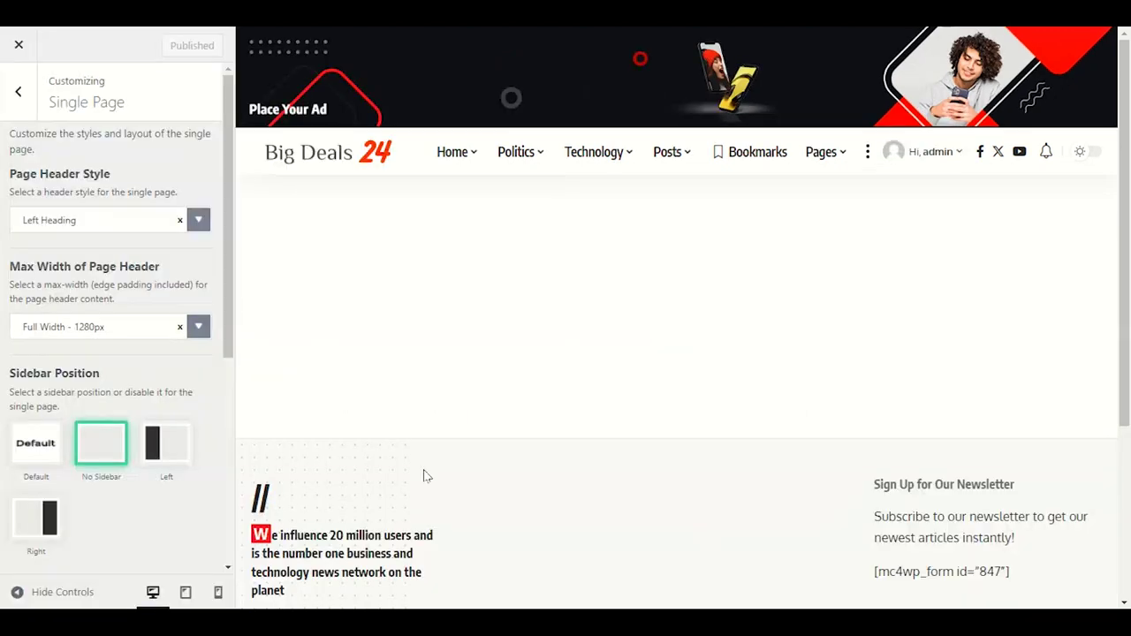
Review the Page Header Style options without choosing another one, and check the FAQ page's content area for the sidebar layout
{"action": "left_click", "coordinate": [105, 228]}
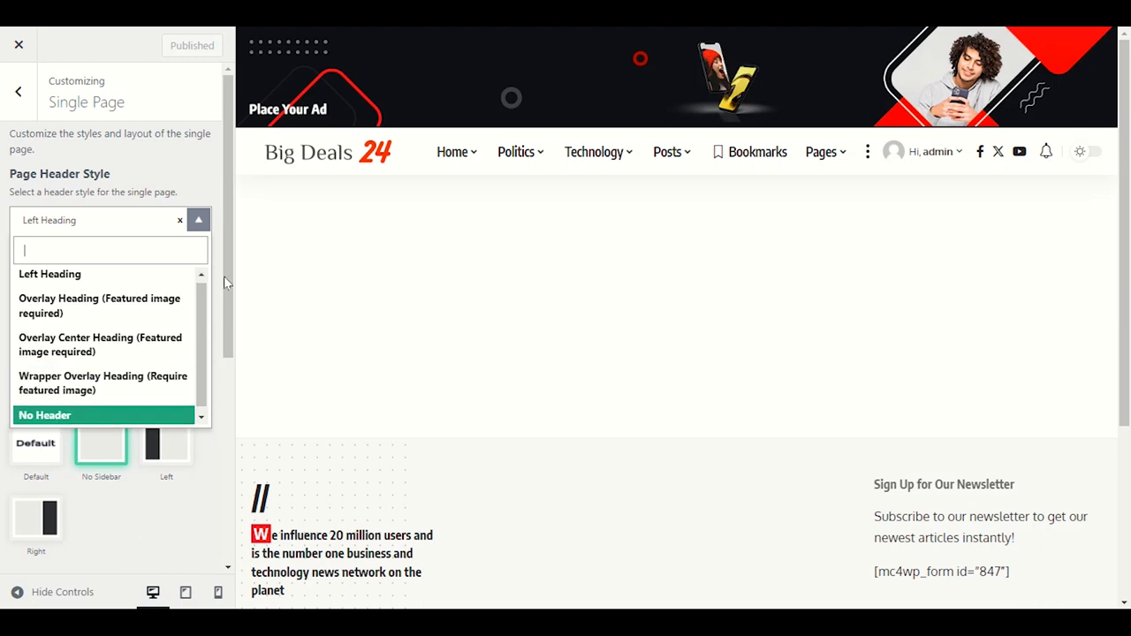
{"action": "left_click", "coordinate": [198, 220]}
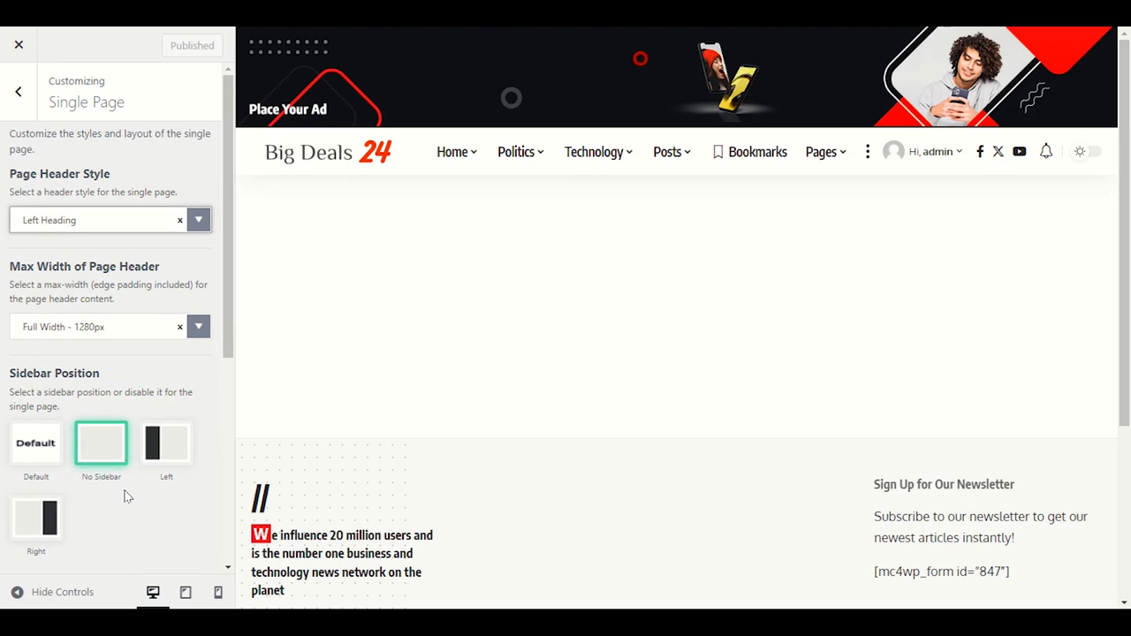
{"action": "left_click", "coordinate": [880, 587]}
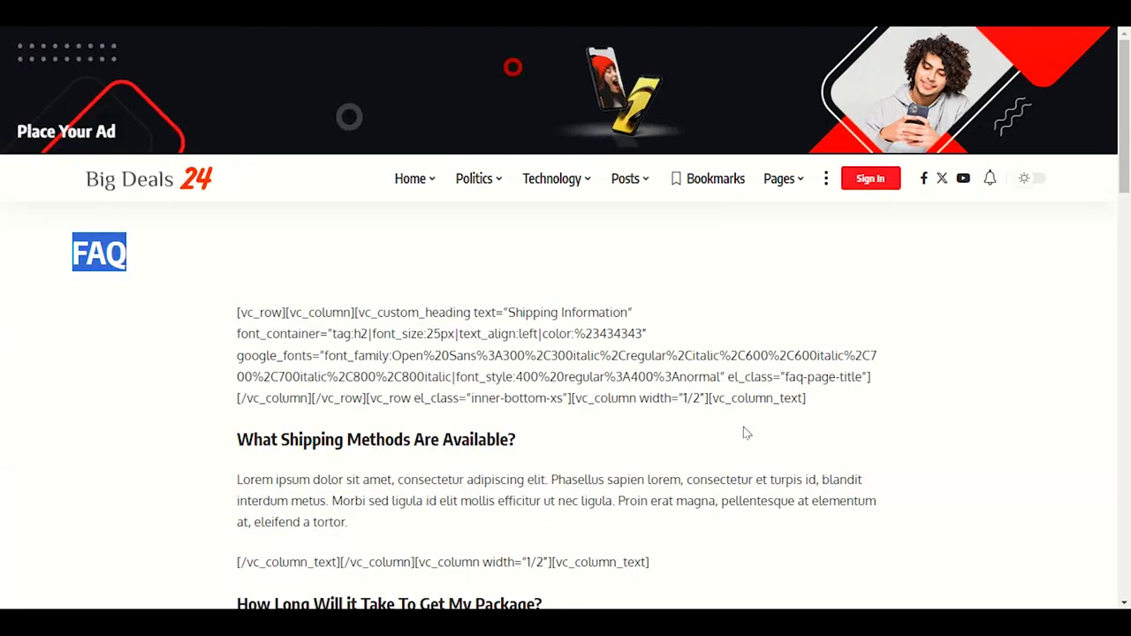
{"action": "scroll", "coordinate": [888, 344], "scroll_direction": "down", "scroll_amount": 2}
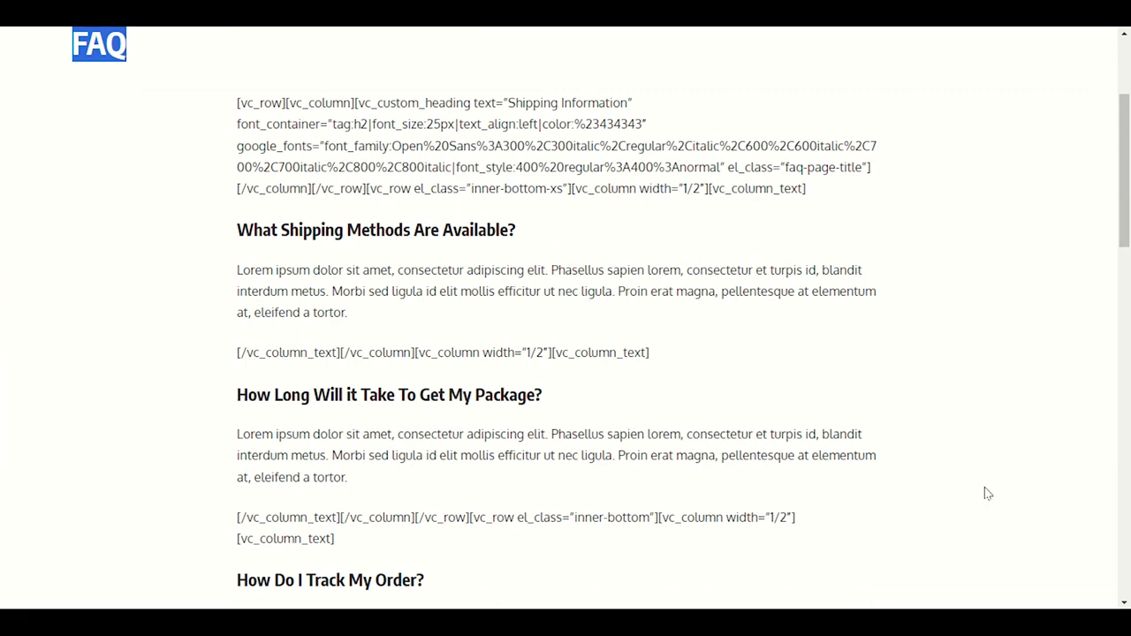
{"action": "mouse_move", "coordinate": [808, 585]}
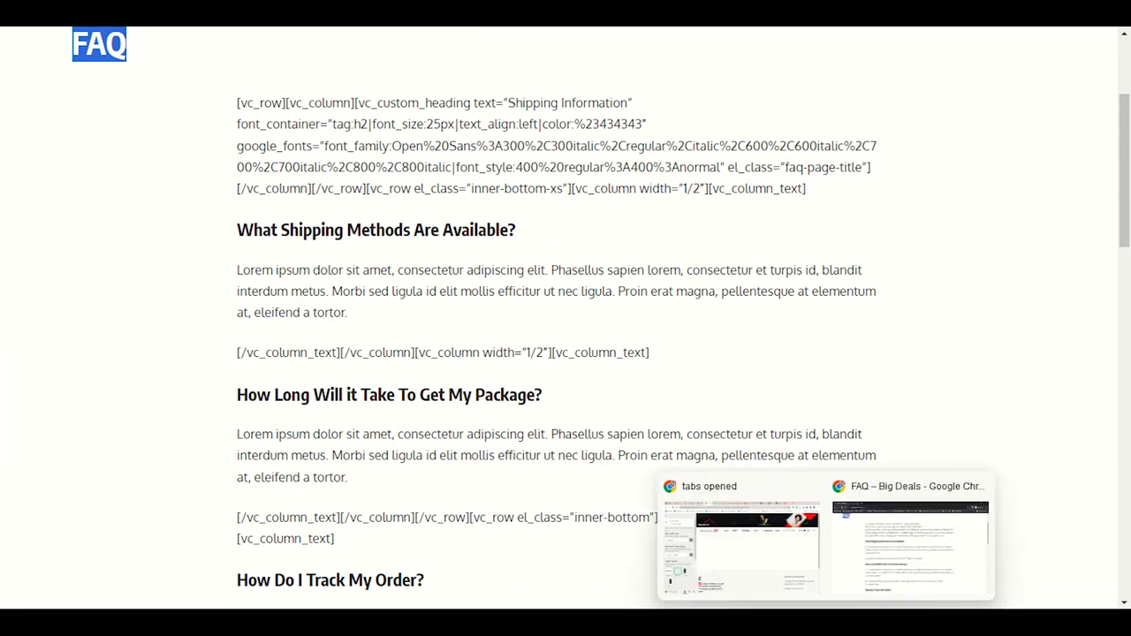
{"action": "left_click", "coordinate": [779, 567]}
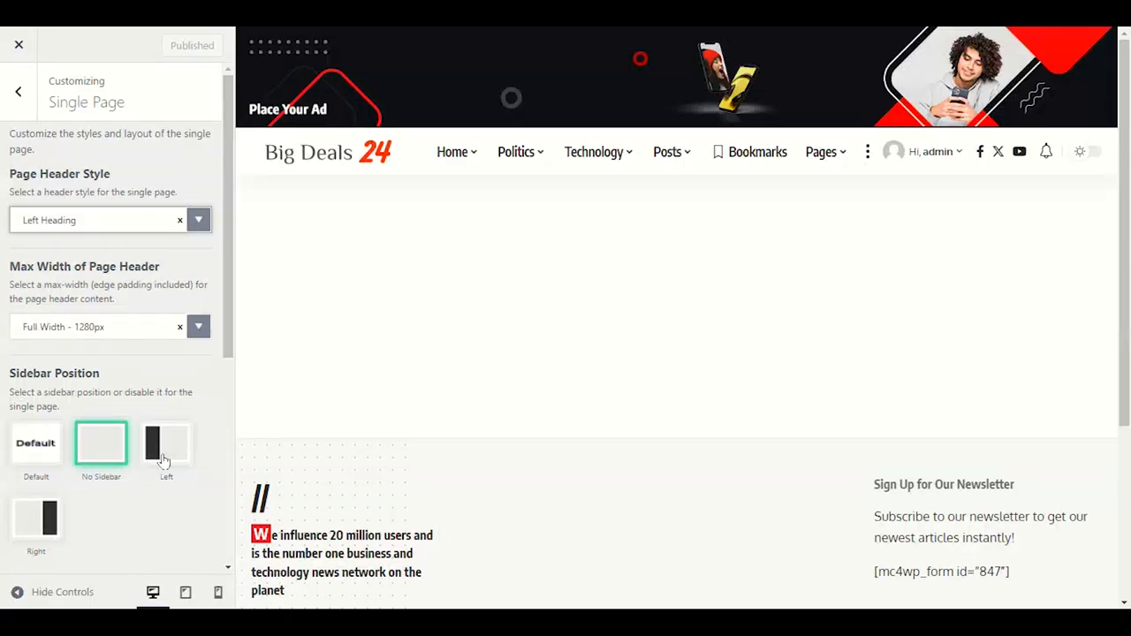
Look through the remaining Single Page settings for the assigned sidebar, sticky sidebar and content width
{"action": "scroll", "coordinate": [92, 433], "scroll_direction": "down", "scroll_amount": 2}
{"action": "scroll", "coordinate": [92, 434], "scroll_direction": "down", "scroll_amount": 5}
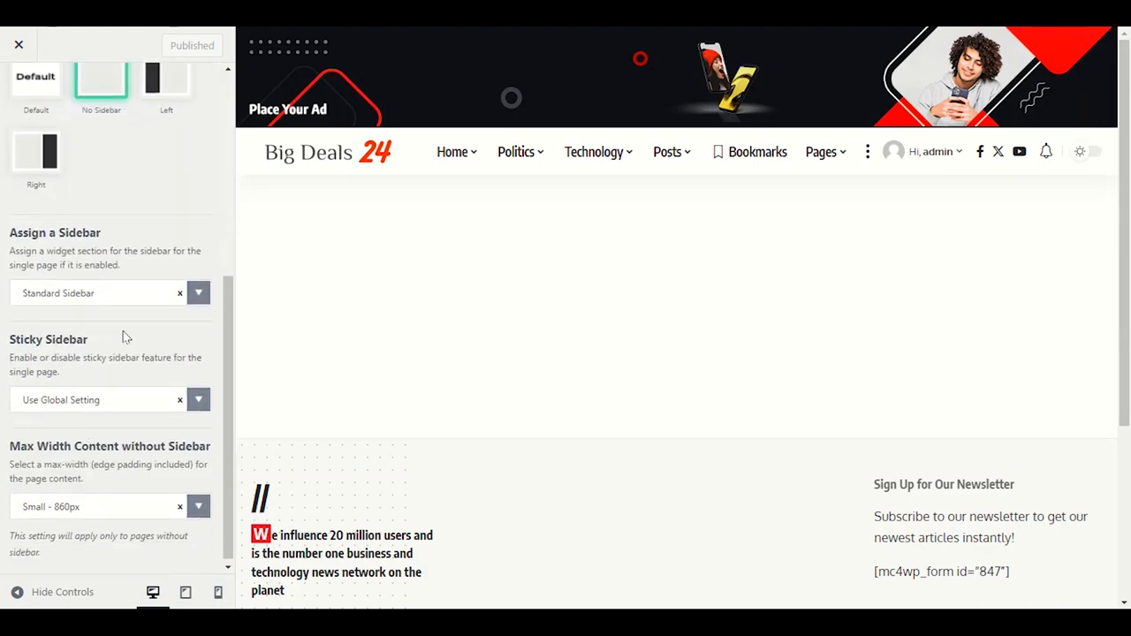
{"action": "scroll", "coordinate": [53, 530], "scroll_direction": "up", "scroll_amount": 6}
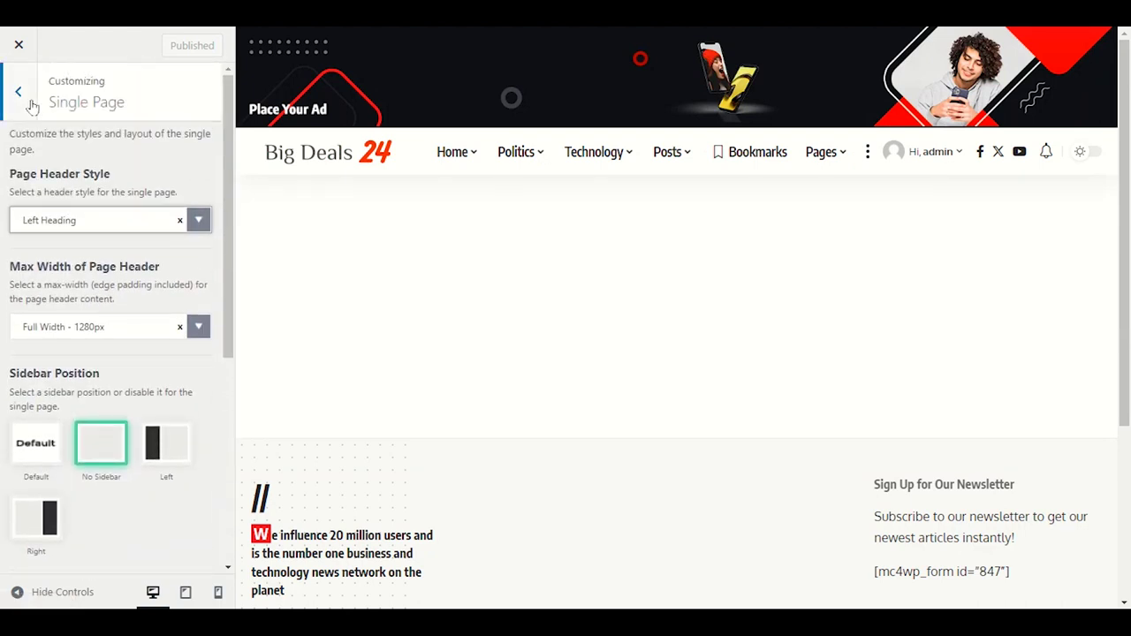
Open the Customizer's Category settings and review the Header Style options without choosing another one
{"action": "left_click", "coordinate": [29, 101]}
{"action": "scroll", "coordinate": [119, 354], "scroll_direction": "down", "scroll_amount": 3}
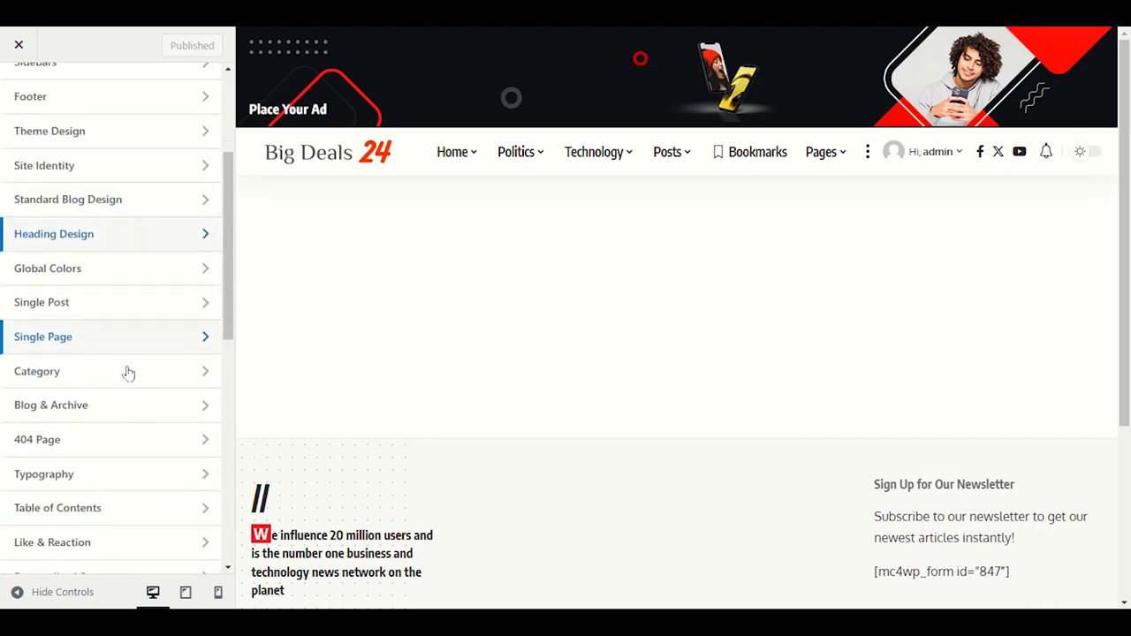
{"action": "left_click", "coordinate": [77, 380]}
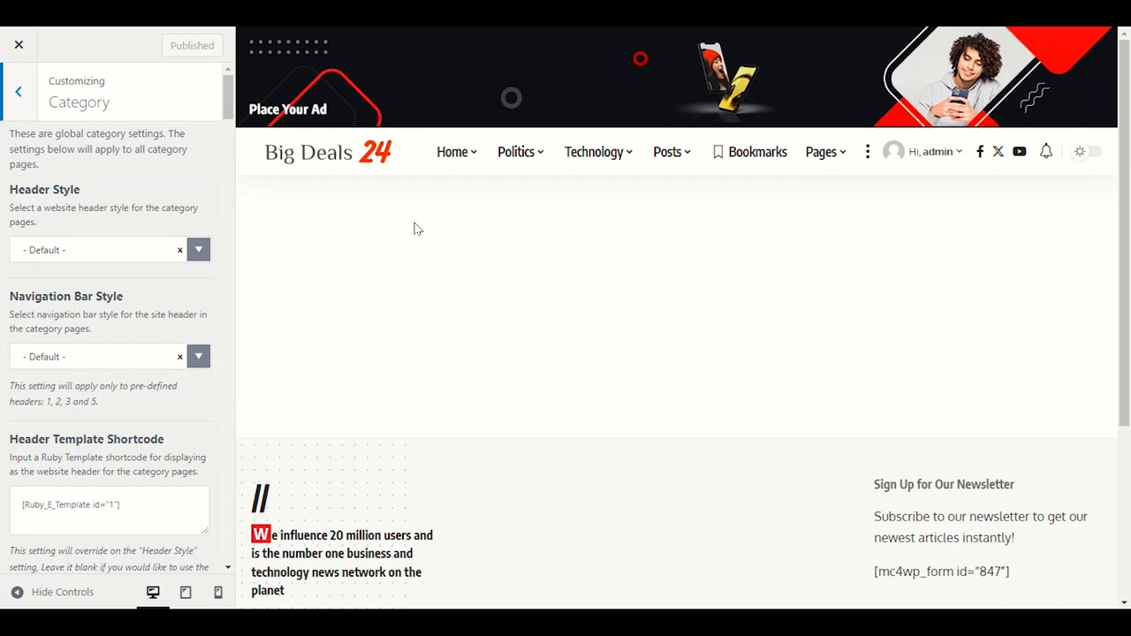
{"action": "mouse_move", "coordinate": [566, 155]}
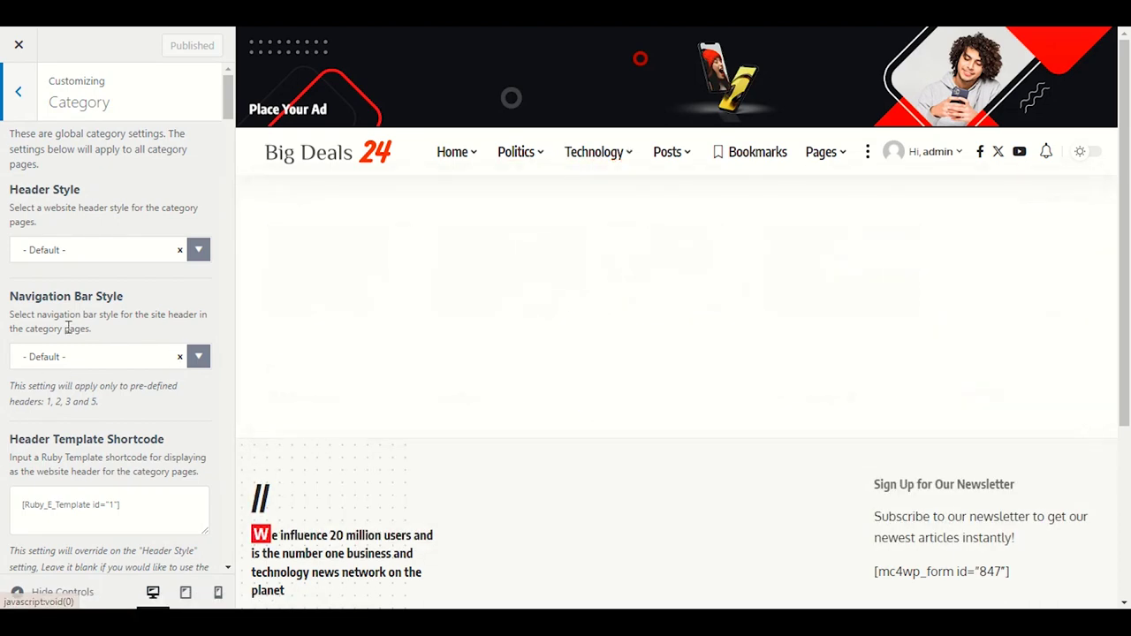
{"action": "left_click", "coordinate": [71, 256]}
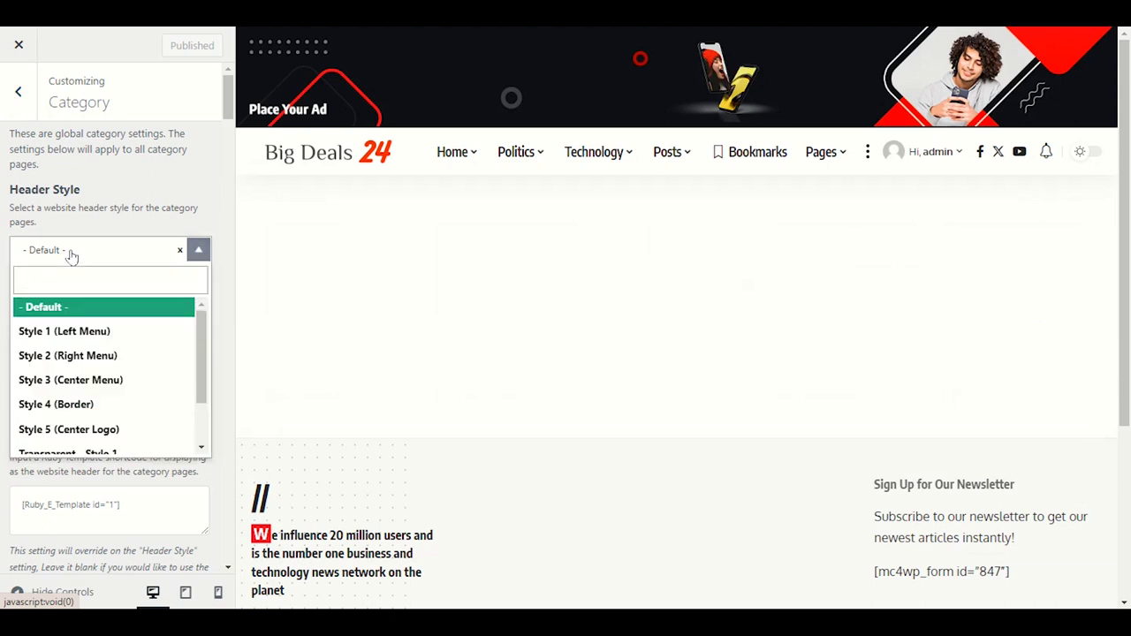
{"action": "left_click", "coordinate": [74, 254]}
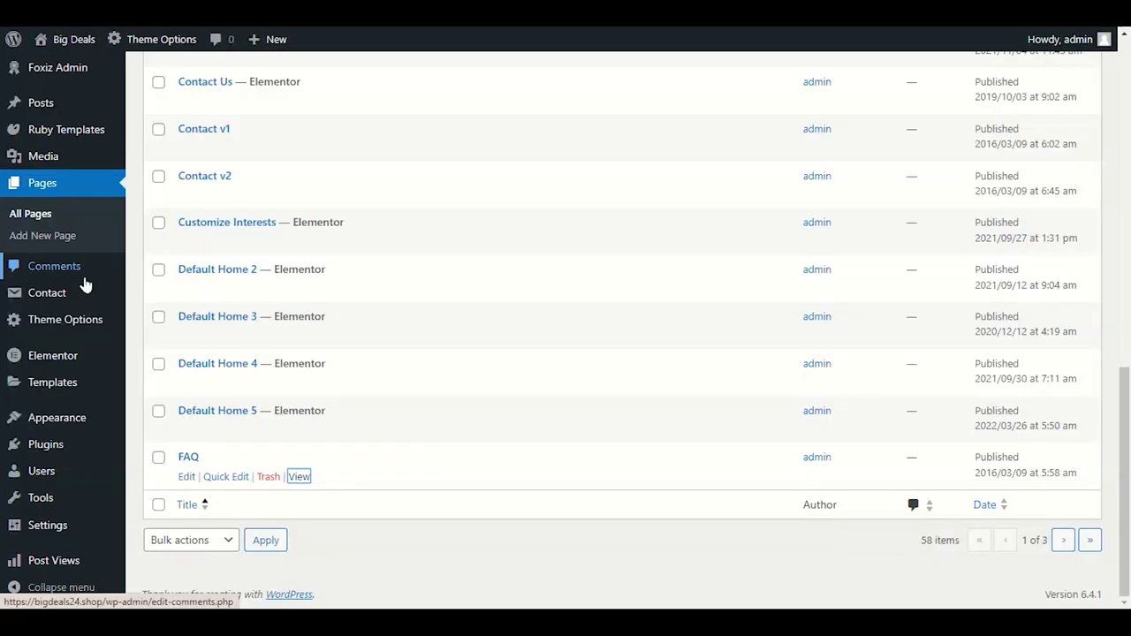
Switch to the WordPress admin and open the list of post categories
{"action": "scroll", "coordinate": [112, 222], "scroll_direction": "up", "scroll_amount": 3}
{"action": "mouse_move", "coordinate": [85, 144]}
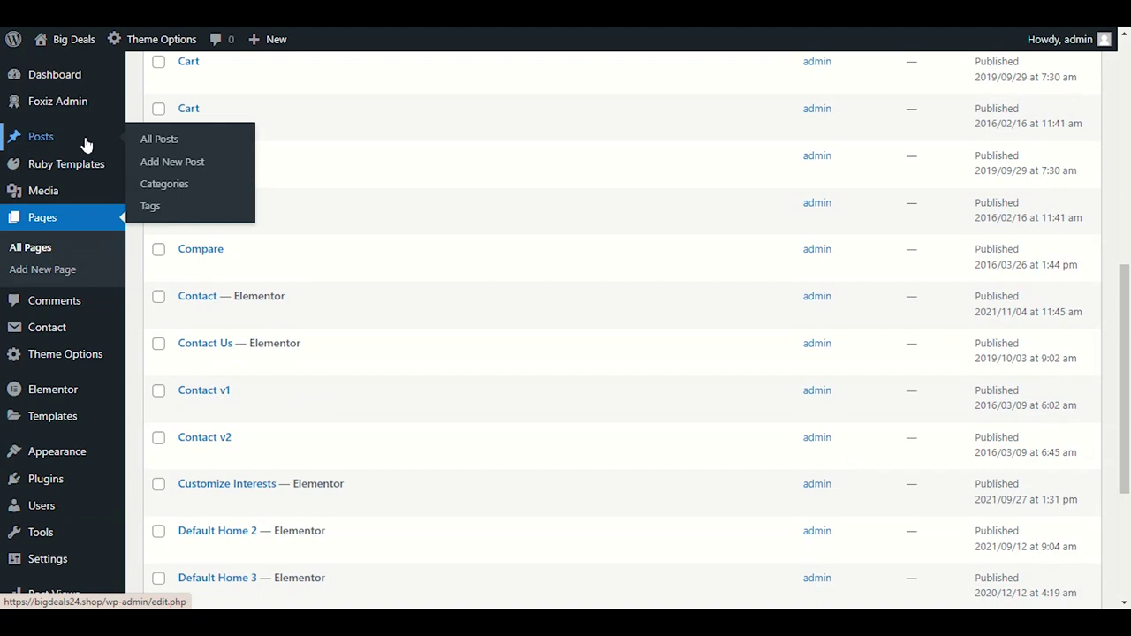
{"action": "left_click", "coordinate": [190, 191]}
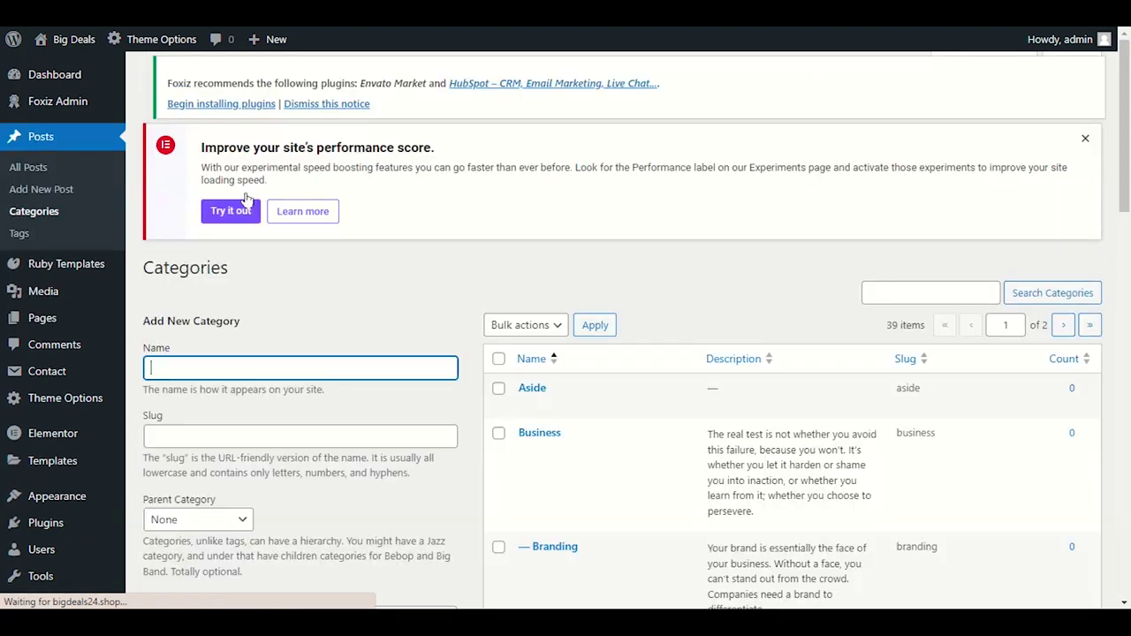
Open the Business category's live page in a new tab and check its breadcrumb and description
{"action": "scroll", "coordinate": [448, 270], "scroll_direction": "down", "scroll_amount": 3}
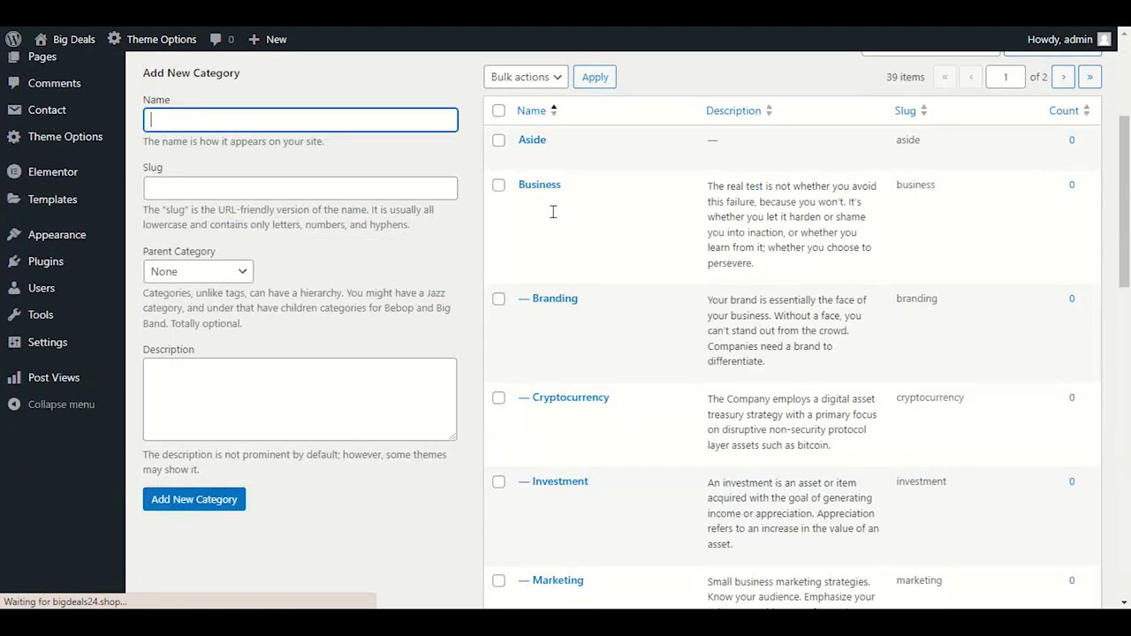
{"action": "mouse_move", "coordinate": [556, 214]}
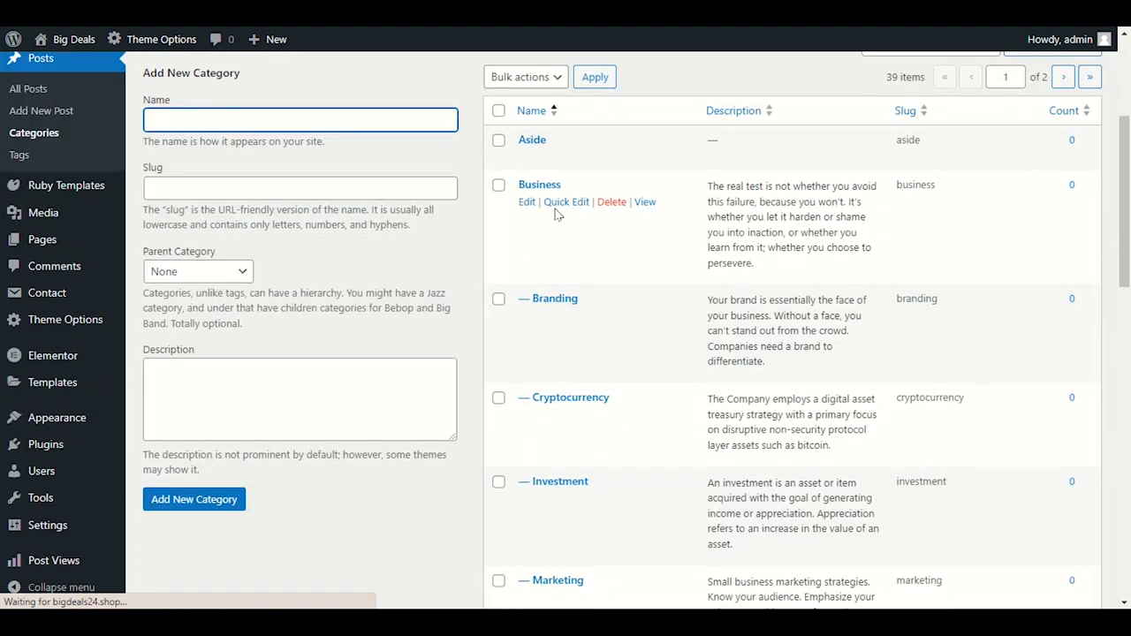
{"action": "right_click", "coordinate": [645, 203]}
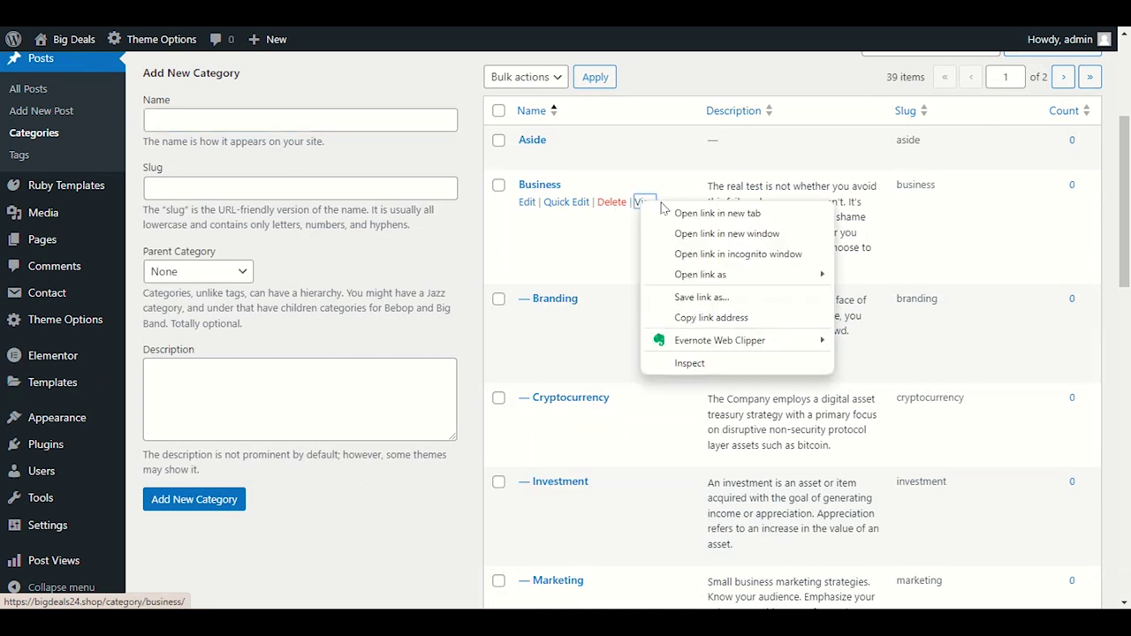
{"action": "left_click", "coordinate": [671, 213]}
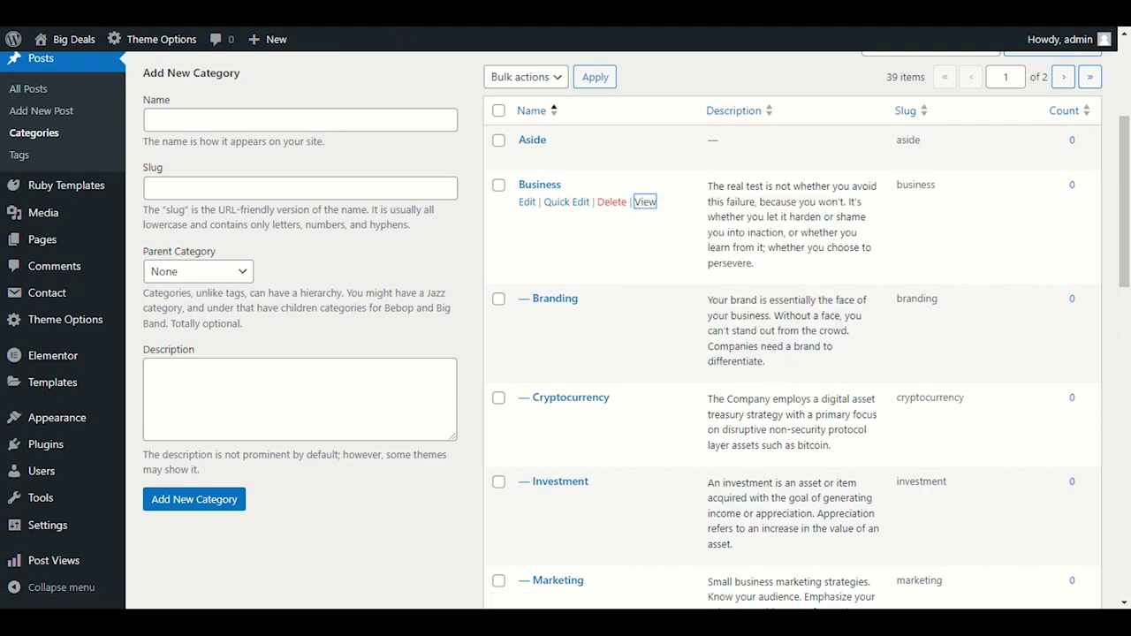
{"action": "left_click", "coordinate": [527, 201]}
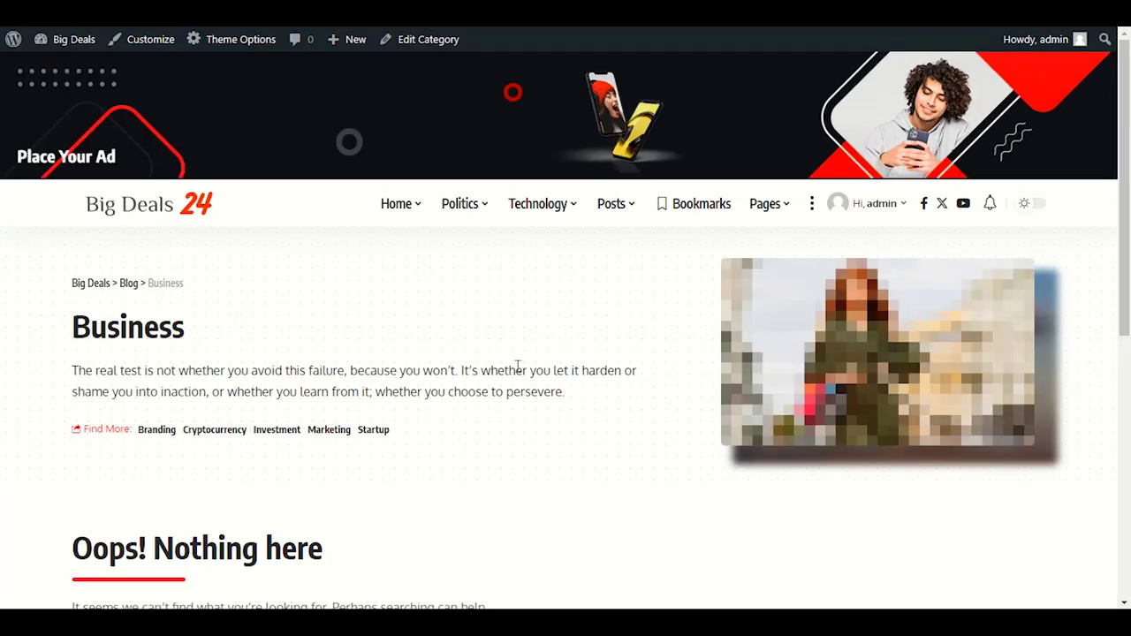
{"action": "left_click_drag", "start_coordinate": [239, 281], "coordinate": [53, 291]}
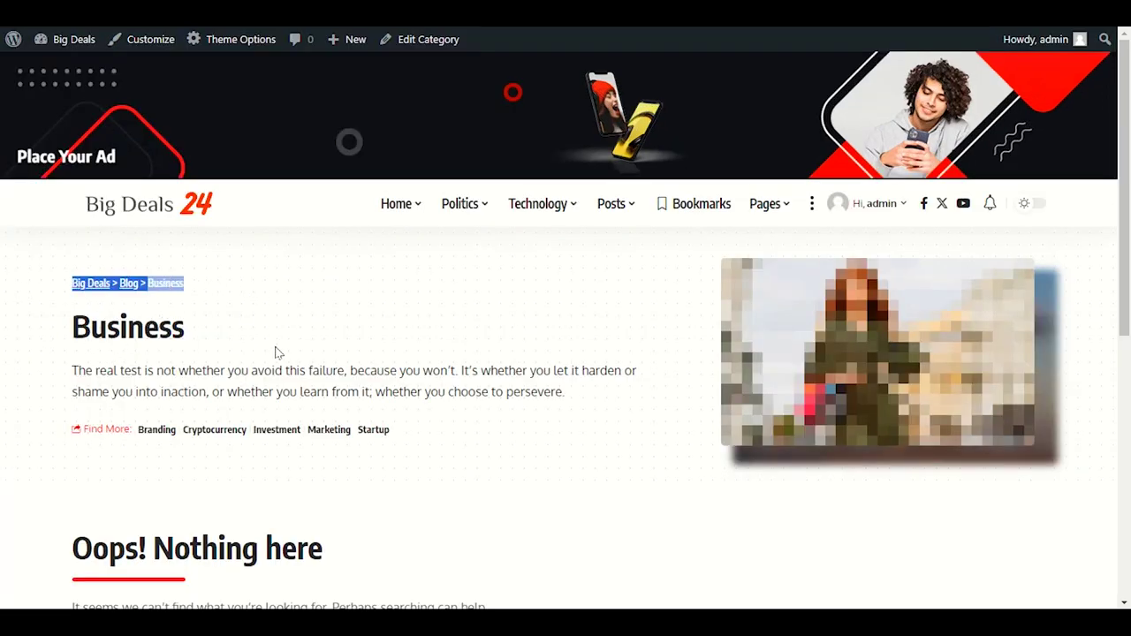
{"action": "left_click_drag", "start_coordinate": [264, 371], "coordinate": [644, 401]}
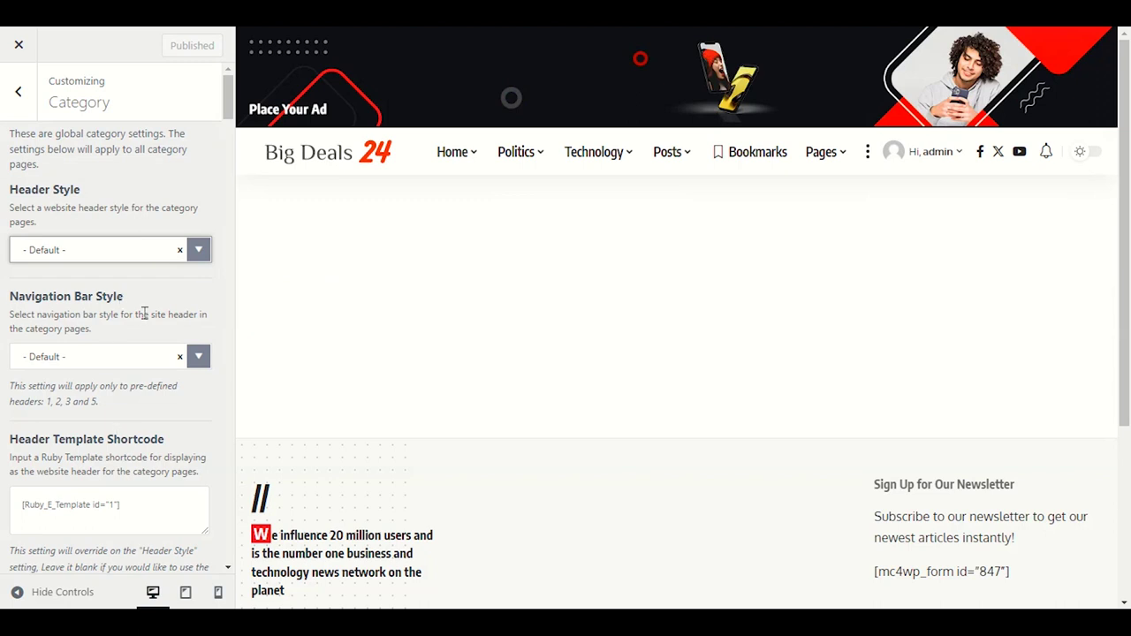
Return to the Customizer and look over the Category settings for navigation bar, header template and category header, then leave them
{"action": "scroll", "coordinate": [86, 411], "scroll_direction": "down", "scroll_amount": 3}
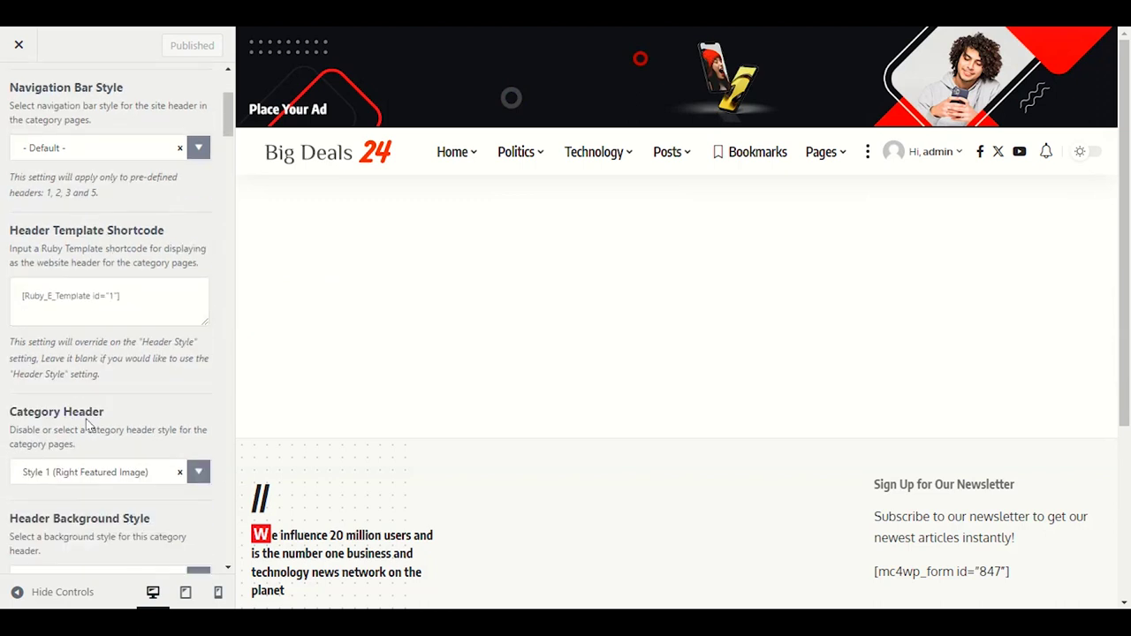
{"action": "scroll", "coordinate": [83, 406], "scroll_direction": "up", "scroll_amount": 3}
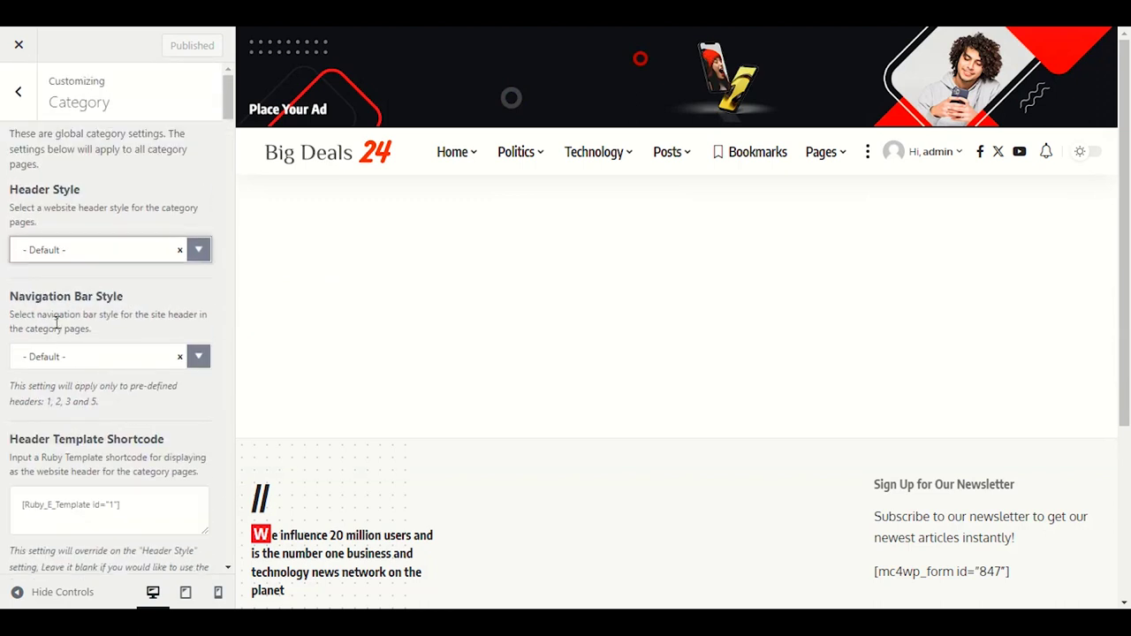
{"action": "left_click", "coordinate": [17, 91]}
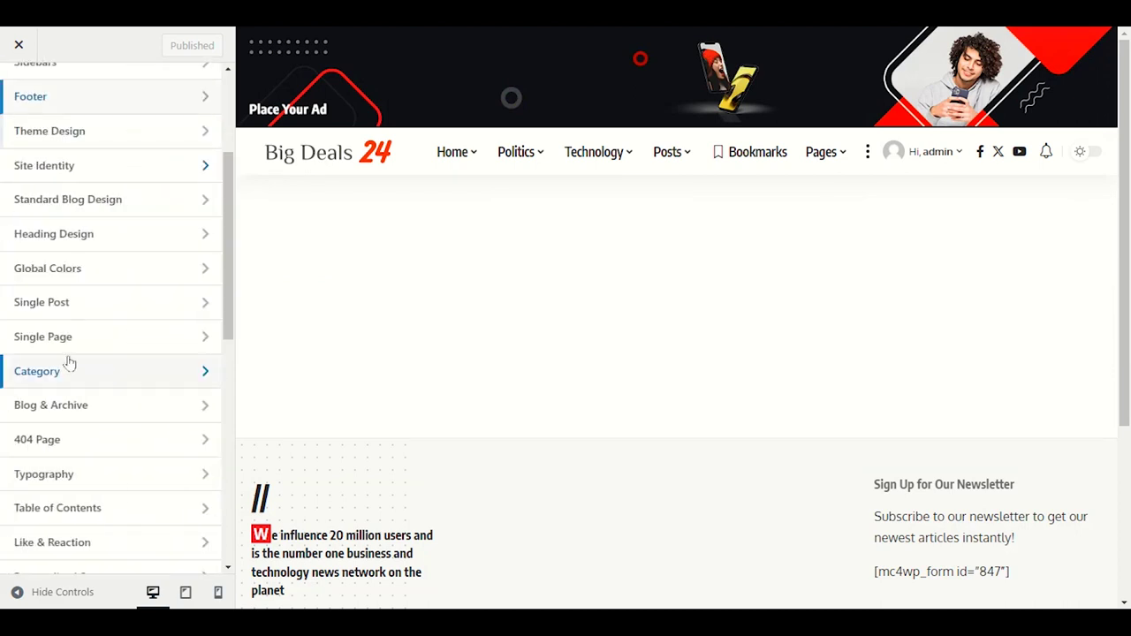
Open the Blog & Archive settings and look briefly into the Blog Index and Author sections
{"action": "scroll", "coordinate": [113, 420], "scroll_direction": "down", "scroll_amount": 3}
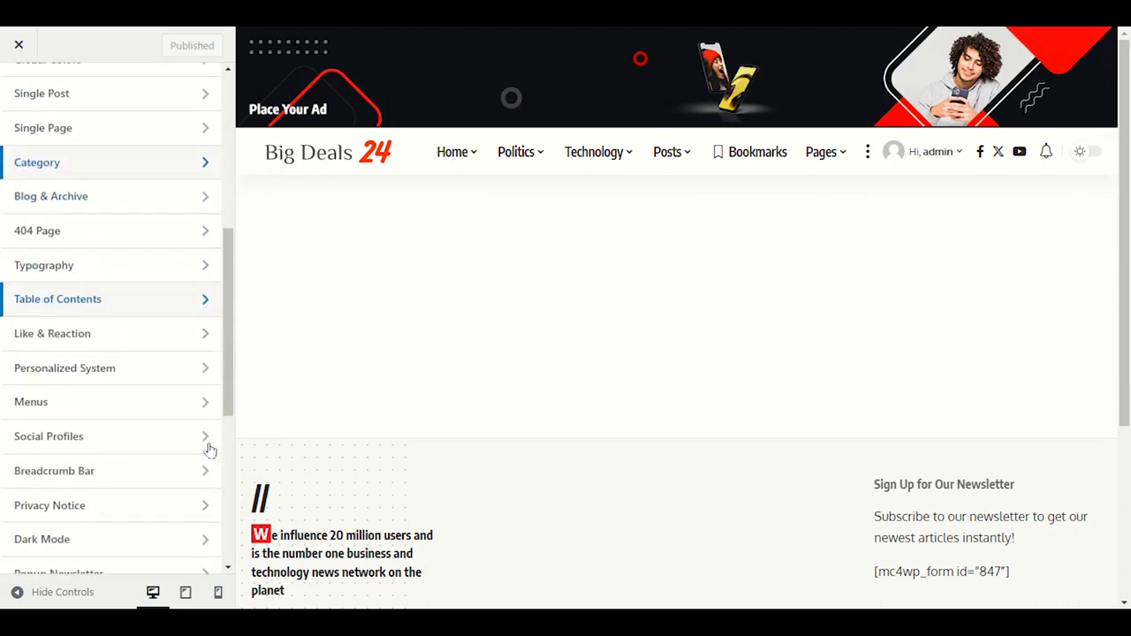
{"action": "left_click", "coordinate": [100, 203]}
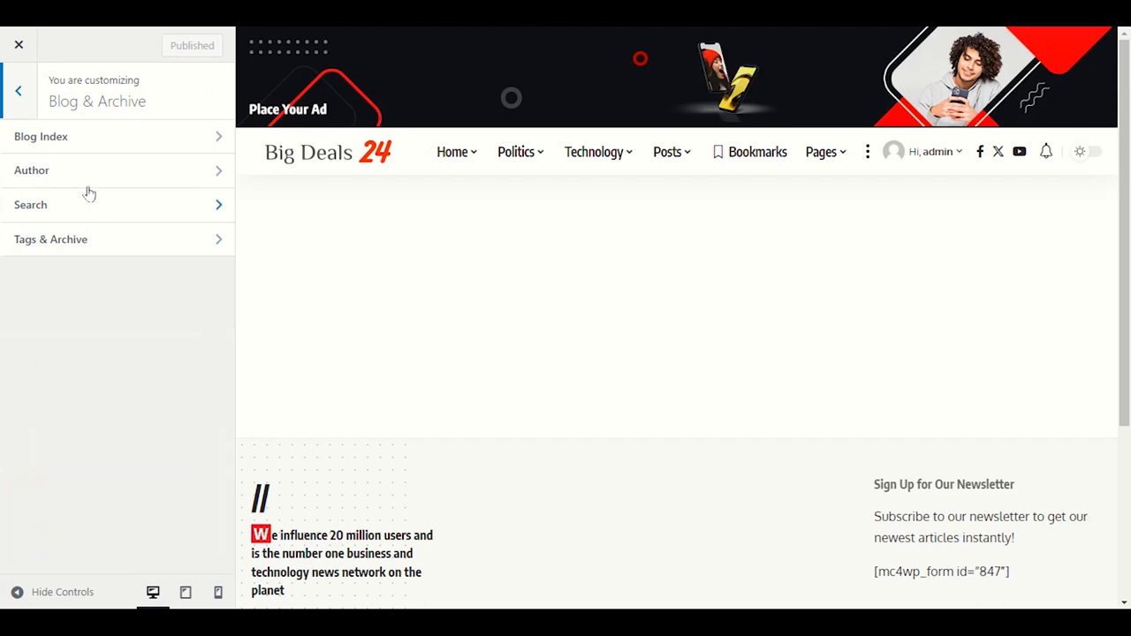
{"action": "left_click", "coordinate": [86, 142]}
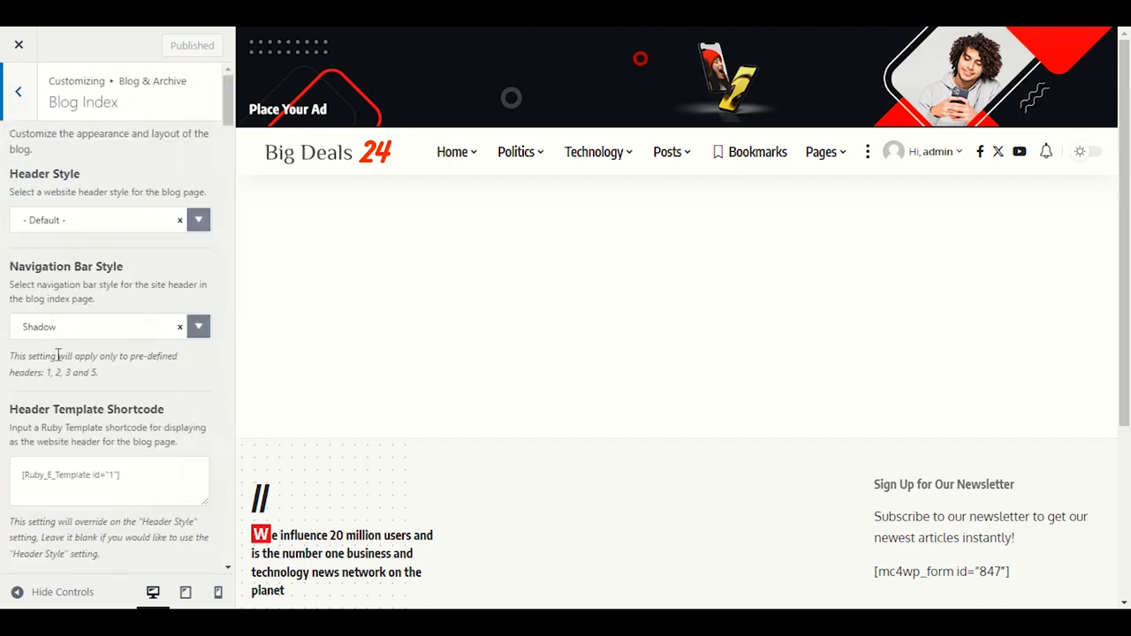
{"action": "left_click", "coordinate": [14, 108]}
{"action": "left_click", "coordinate": [56, 177]}
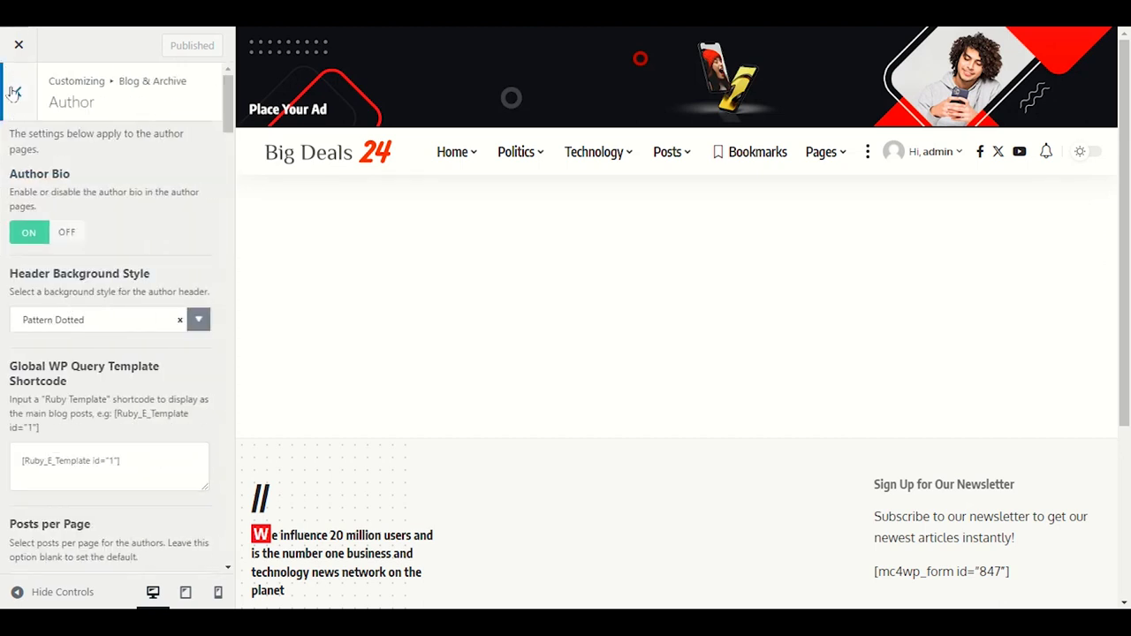
{"action": "left_click", "coordinate": [16, 99]}
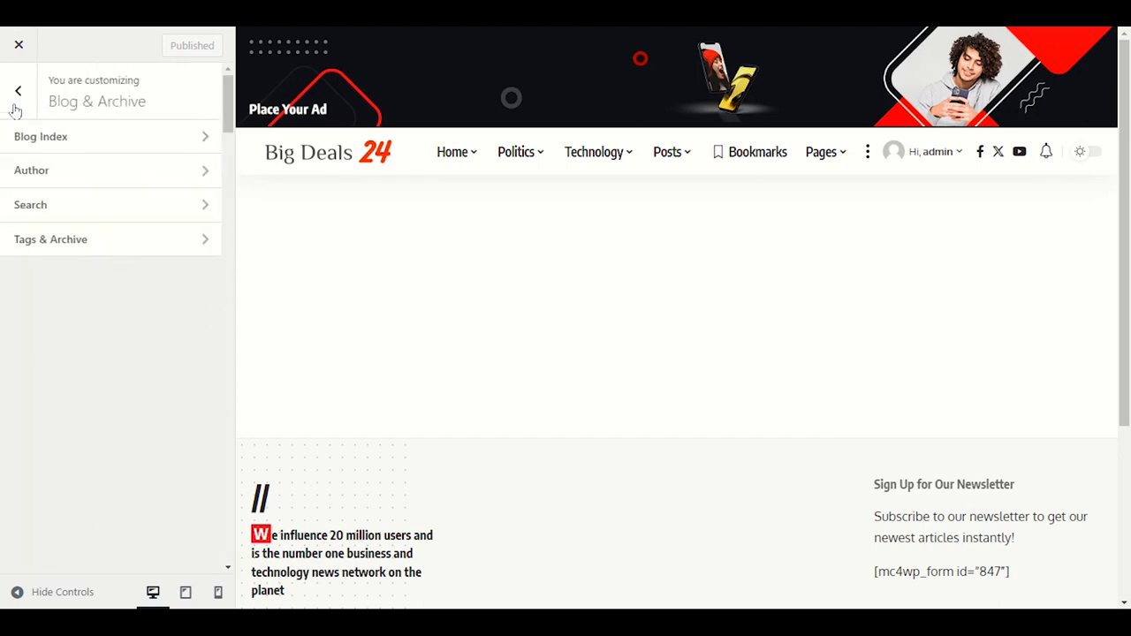
Review the Author settings for bio, header background, posts per page, blog layout and columns without changing any
{"action": "left_click", "coordinate": [49, 172]}
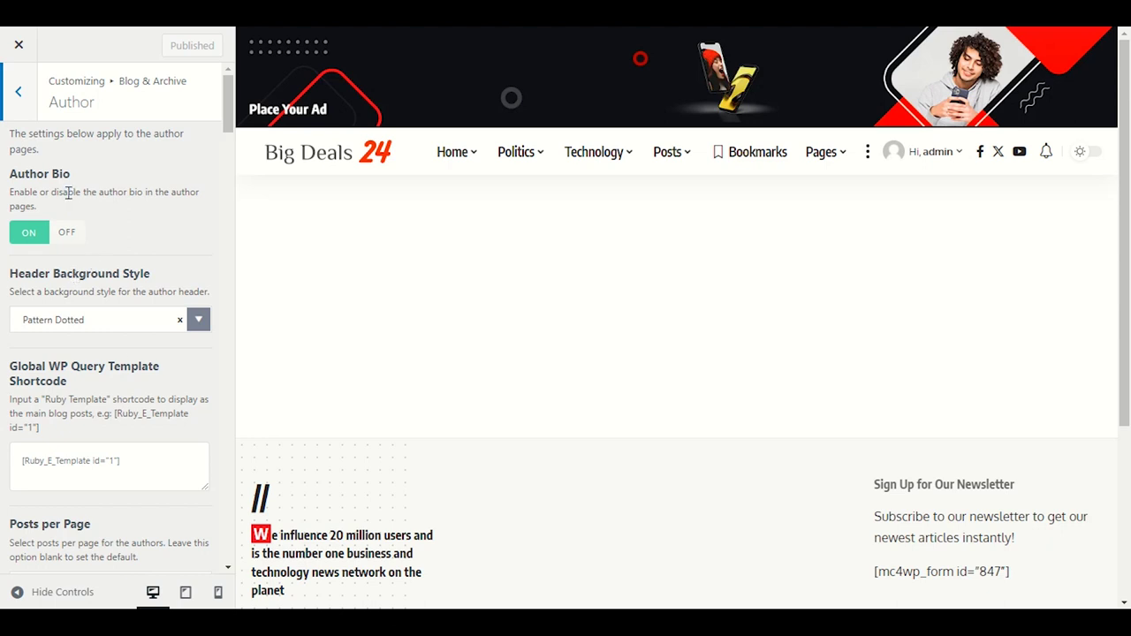
{"action": "scroll", "coordinate": [97, 407], "scroll_direction": "down", "scroll_amount": 2}
{"action": "scroll", "coordinate": [97, 402], "scroll_direction": "down", "scroll_amount": 3}
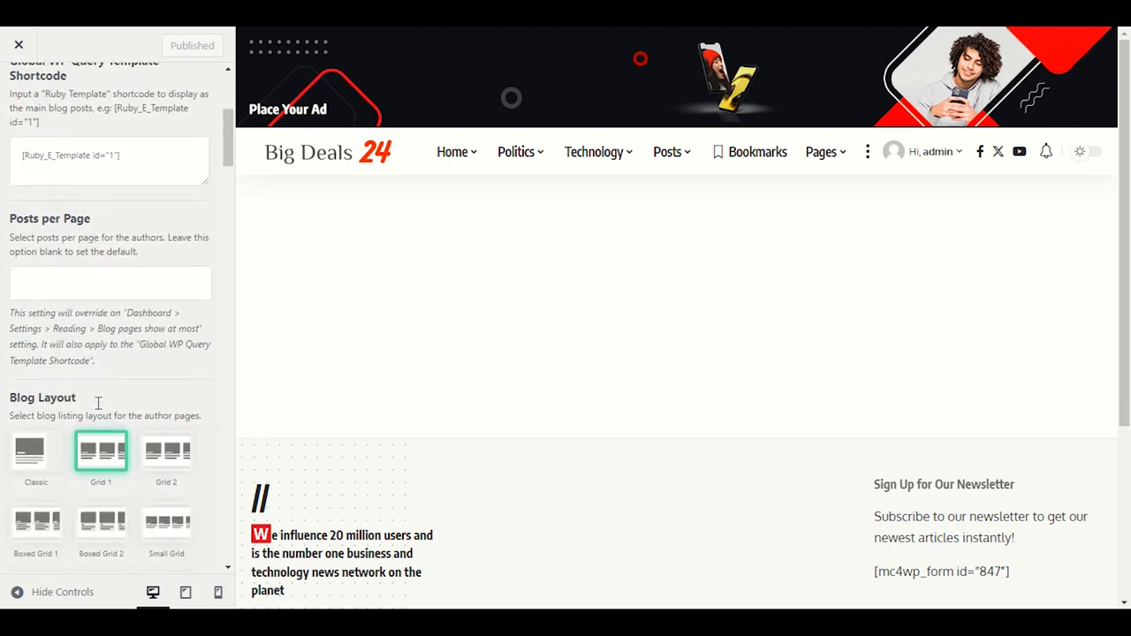
{"action": "scroll", "coordinate": [53, 468], "scroll_direction": "down", "scroll_amount": 2}
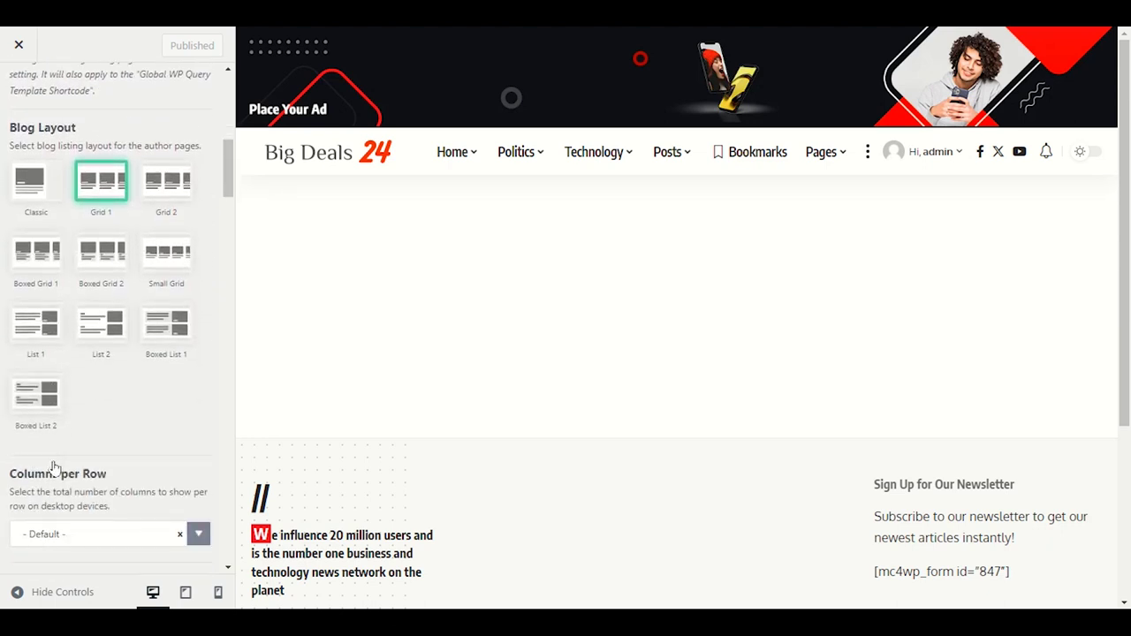
{"action": "scroll", "coordinate": [51, 469], "scroll_direction": "down", "scroll_amount": 3}
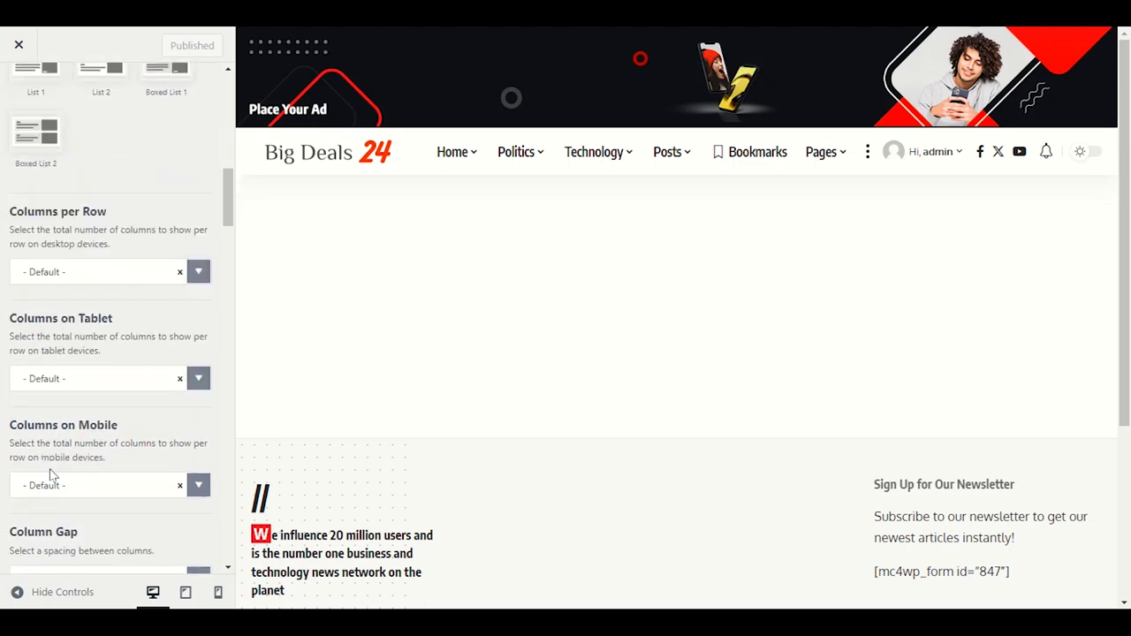
{"action": "scroll", "coordinate": [51, 468], "scroll_direction": "up", "scroll_amount": 7}
{"action": "scroll", "coordinate": [44, 457], "scroll_direction": "up", "scroll_amount": 3}
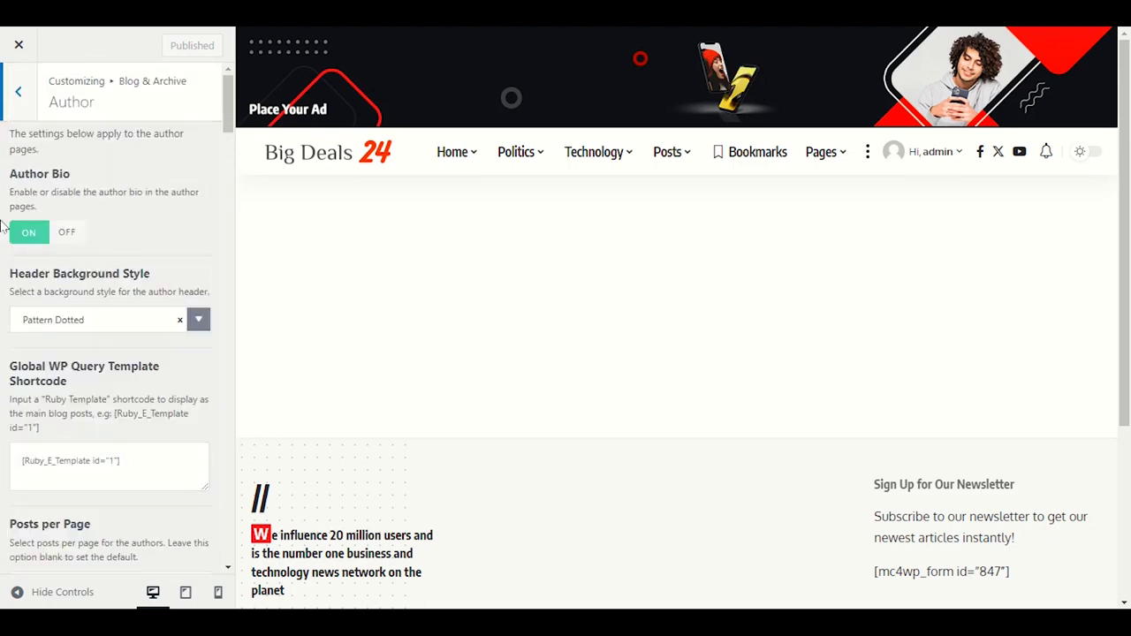
{"action": "left_click", "coordinate": [27, 103]}
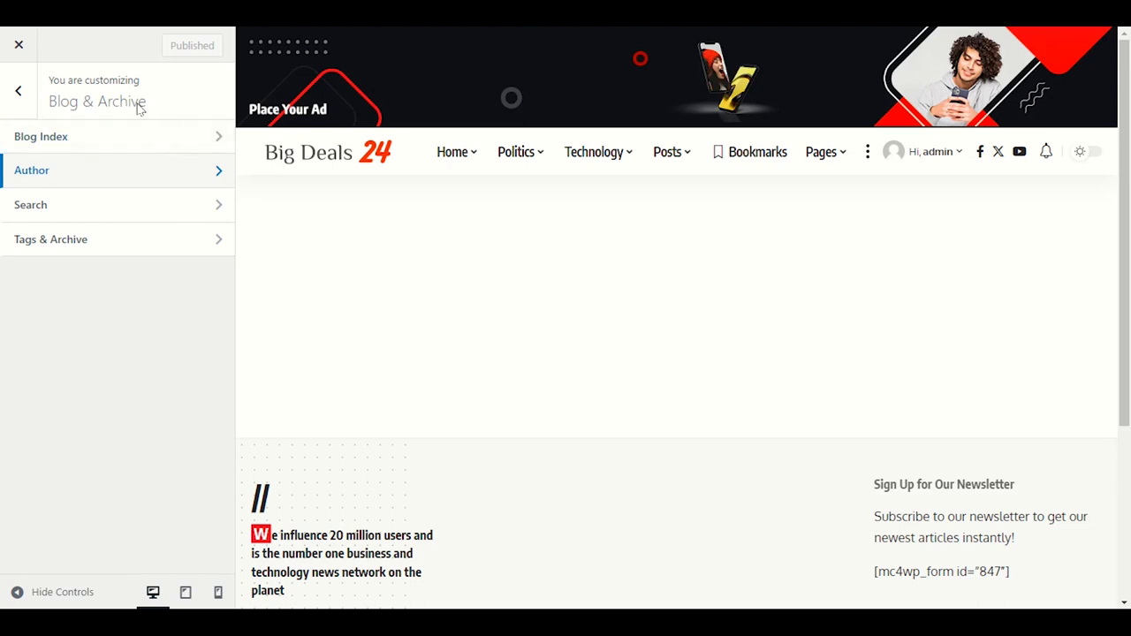
Leave Blog & Archive and open the 404 Page settings at the header image options
{"action": "left_click", "coordinate": [17, 91]}
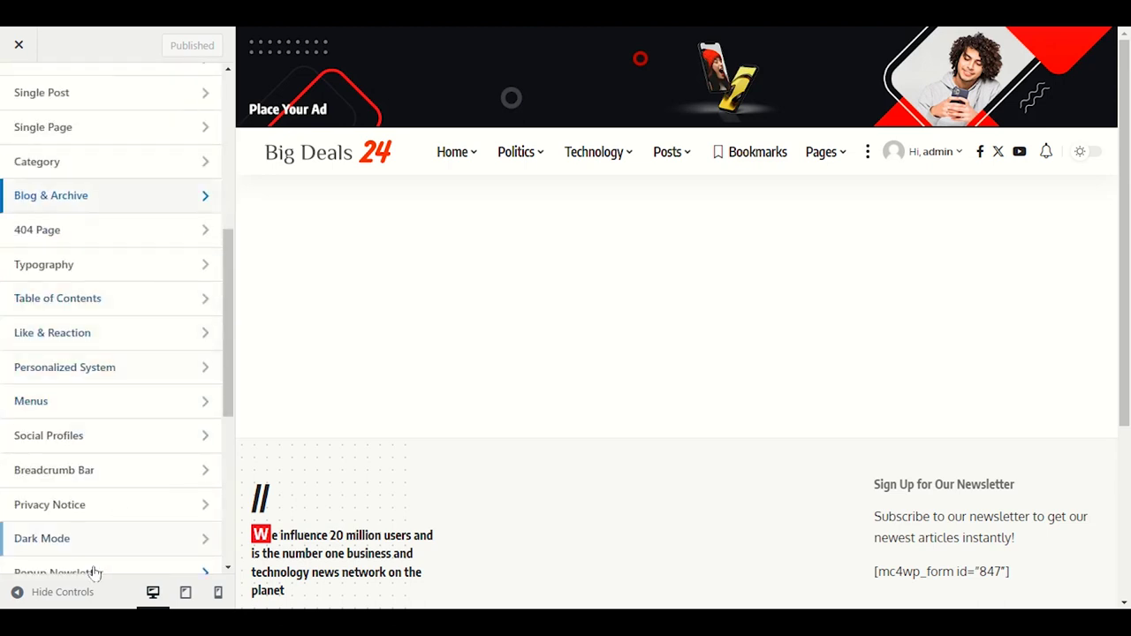
{"action": "left_click", "coordinate": [55, 229]}
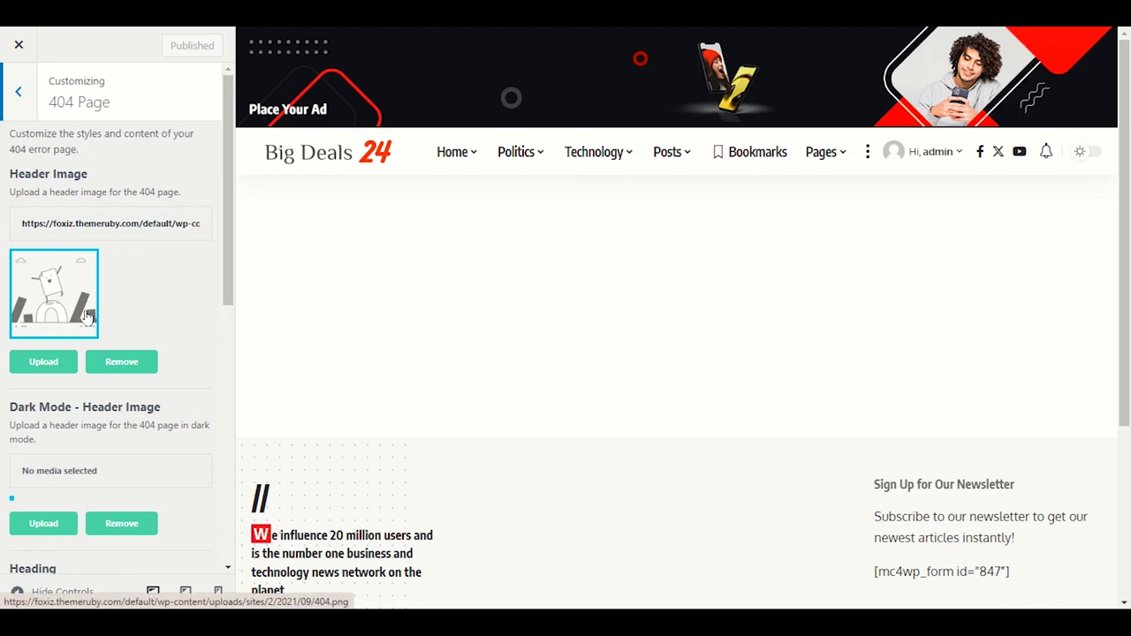
{"action": "scroll", "coordinate": [127, 319], "scroll_direction": "down", "scroll_amount": 2}
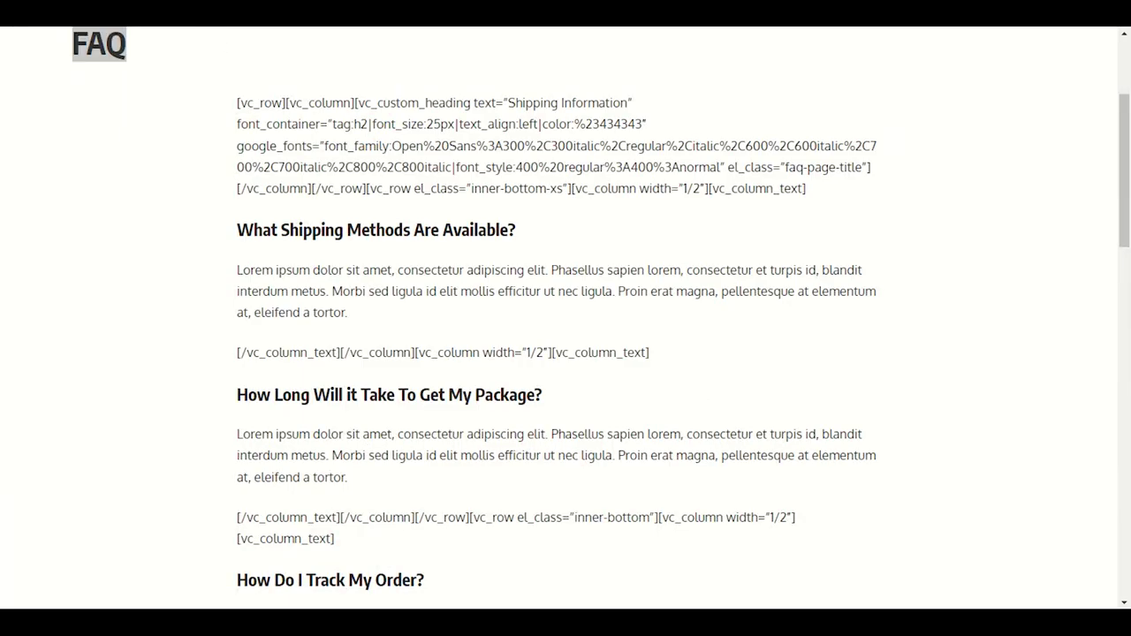
Switch to the live site and load a nonexistent address using "df" to examine the 404 page
{"action": "type", "text": "df"}
{"action": "key", "text": "Return"}
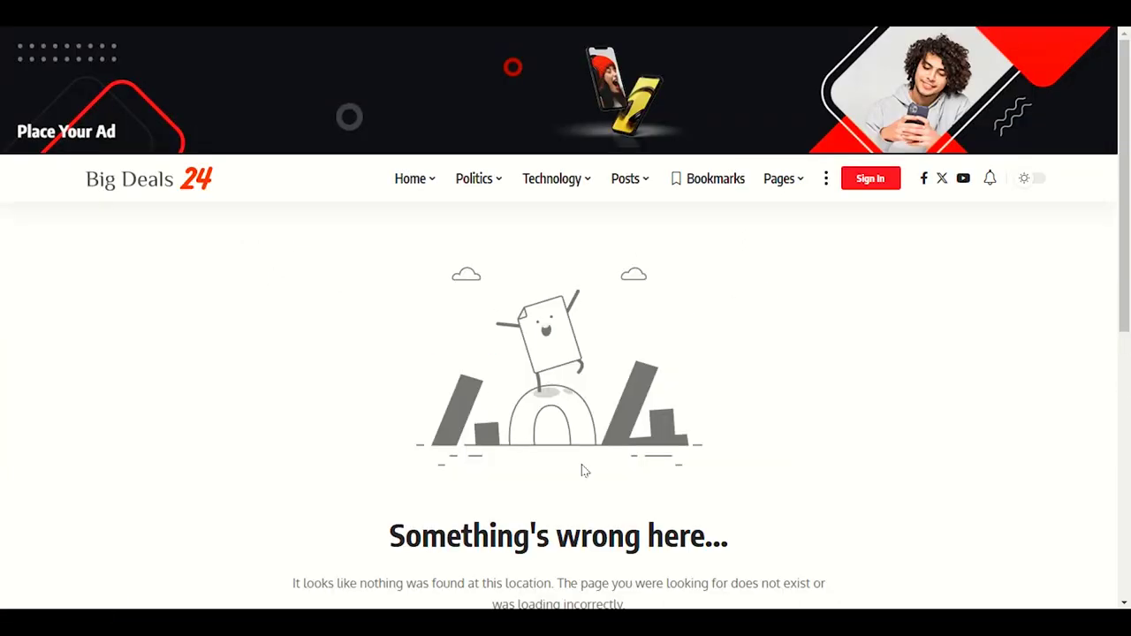
{"action": "scroll", "coordinate": [520, 349], "scroll_direction": "down", "scroll_amount": 2}
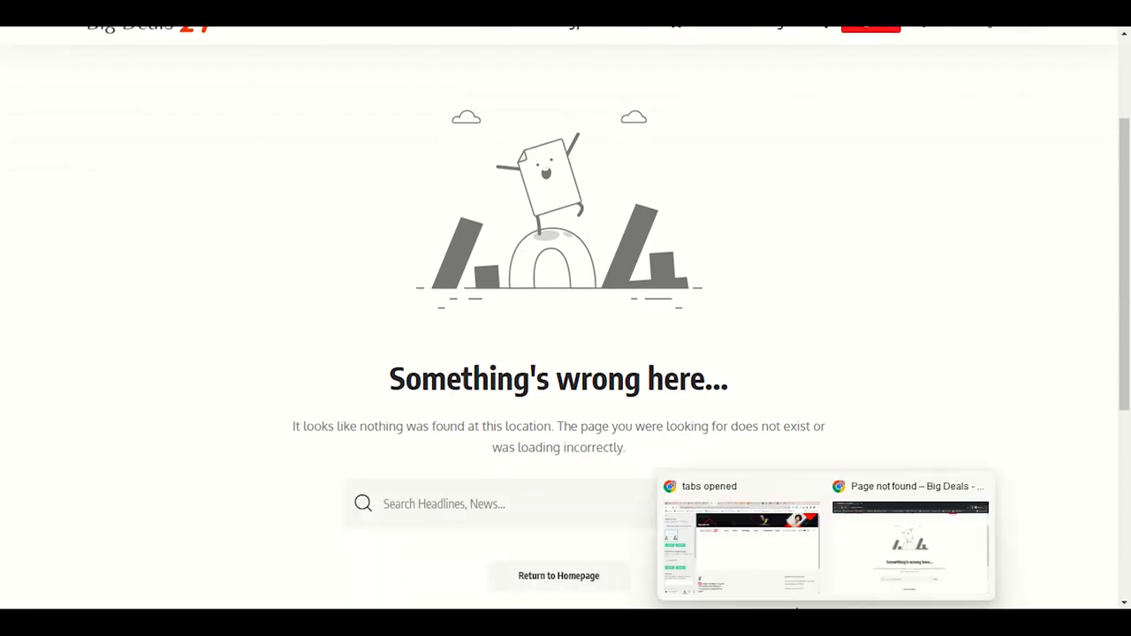
Back in the Customizer, set the 404 page's Heading to "Sorry" and publish the change
{"action": "left_click", "coordinate": [745, 562]}
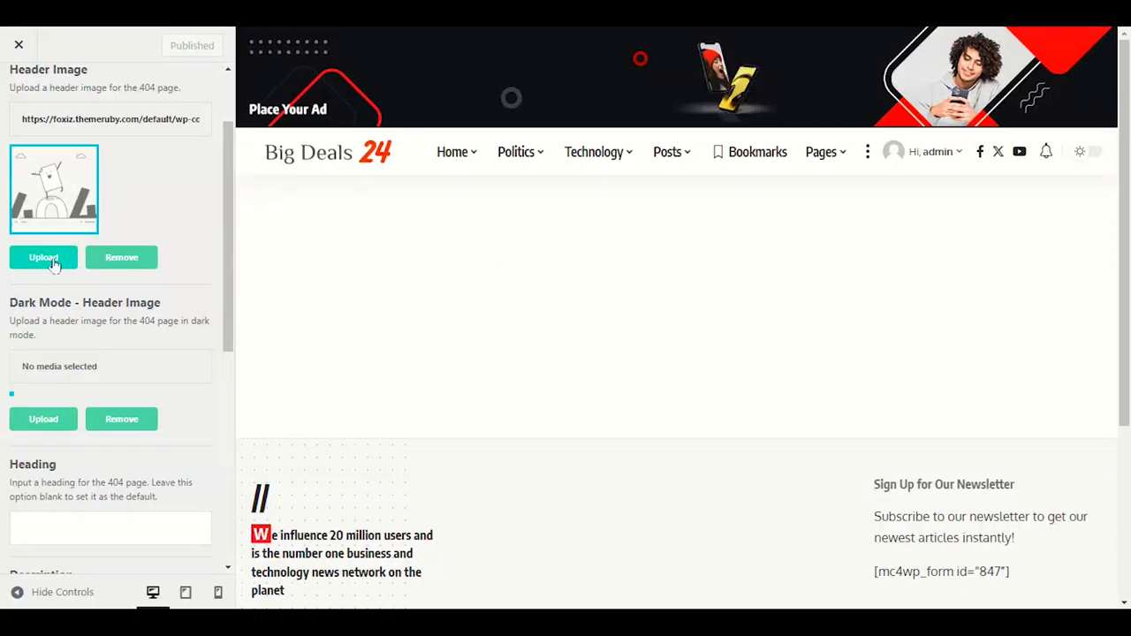
{"action": "scroll", "coordinate": [137, 380], "scroll_direction": "down", "scroll_amount": 2}
{"action": "scroll", "coordinate": [138, 380], "scroll_direction": "down", "scroll_amount": 2}
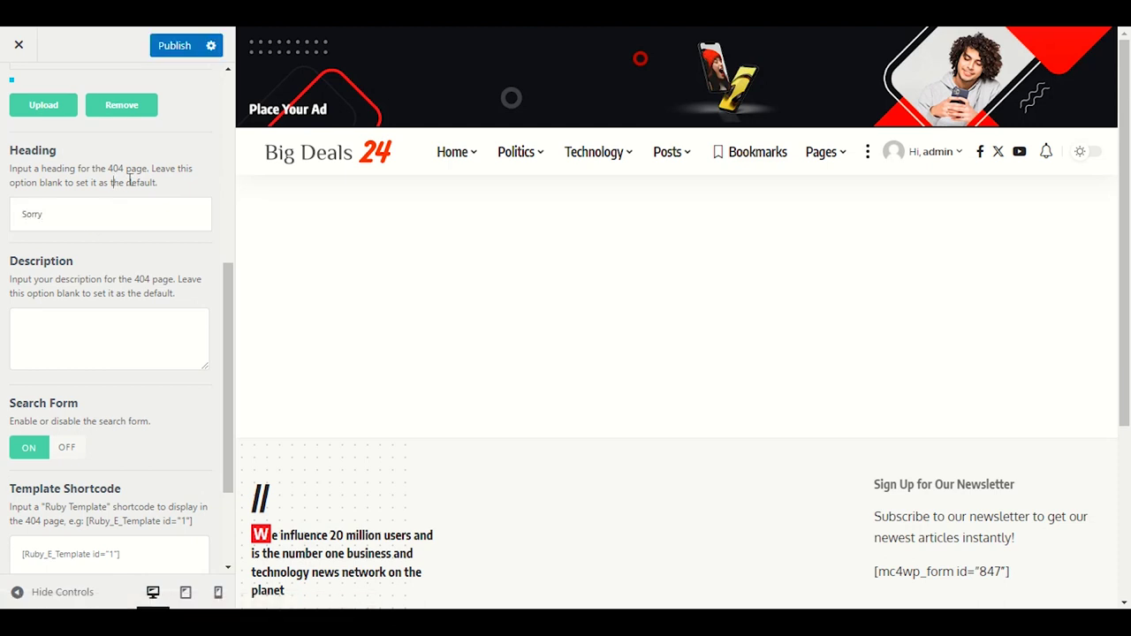
{"action": "left_click", "coordinate": [165, 41]}
Switch to the live 404 page, reload it and check the heading below the image
{"action": "mouse_move", "coordinate": [818, 594]}
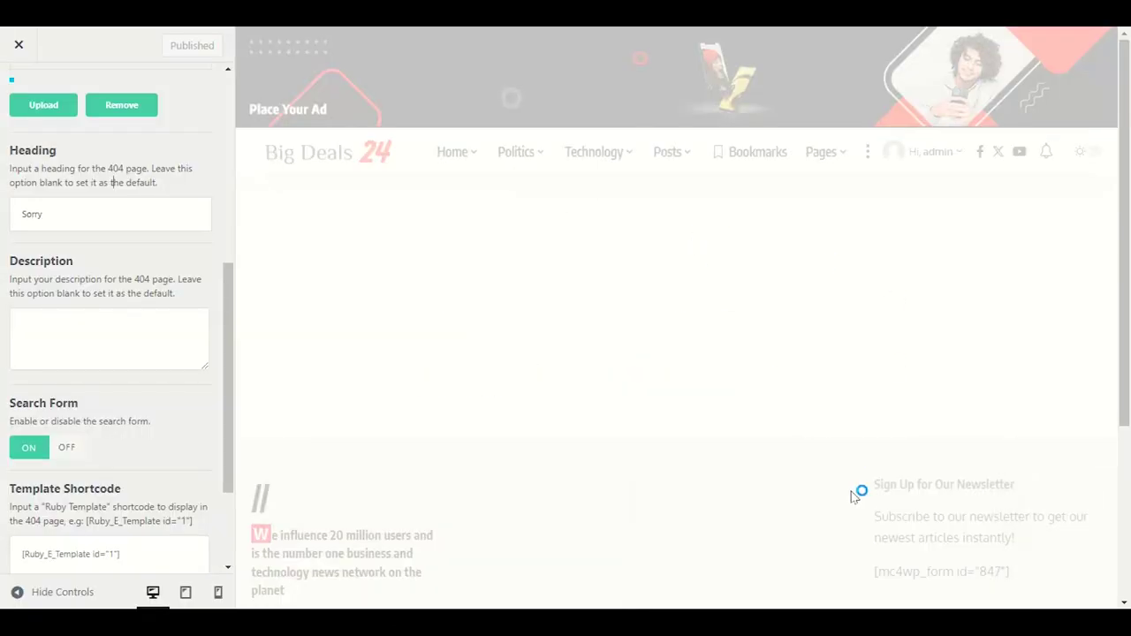
{"action": "left_click", "coordinate": [895, 572]}
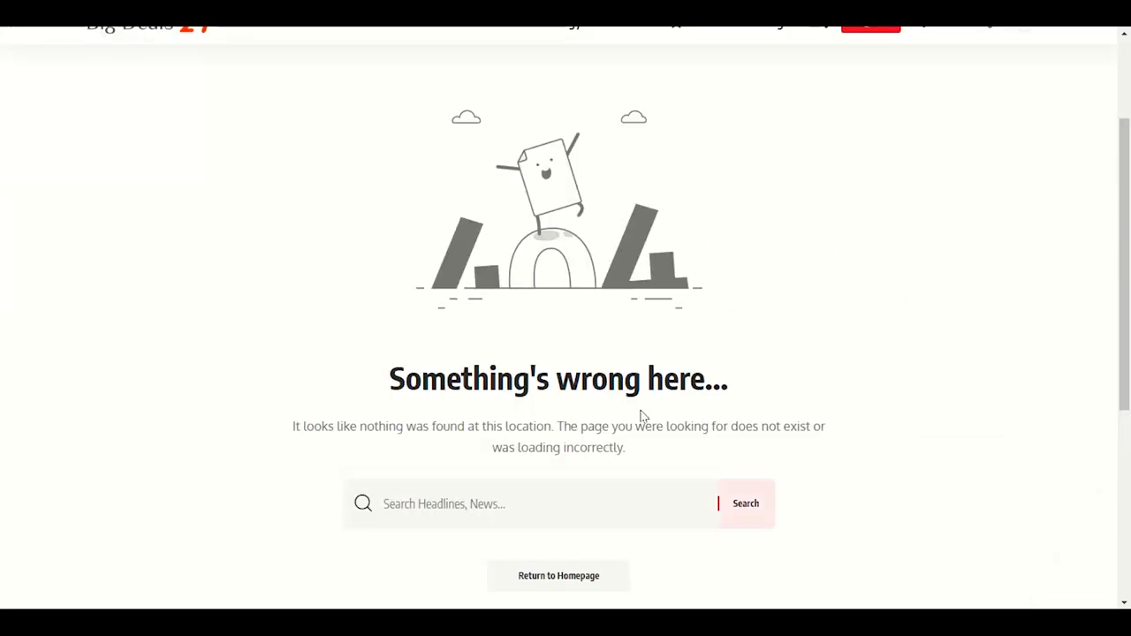
{"action": "right_click", "coordinate": [318, 140]}
{"action": "left_click", "coordinate": [358, 186]}
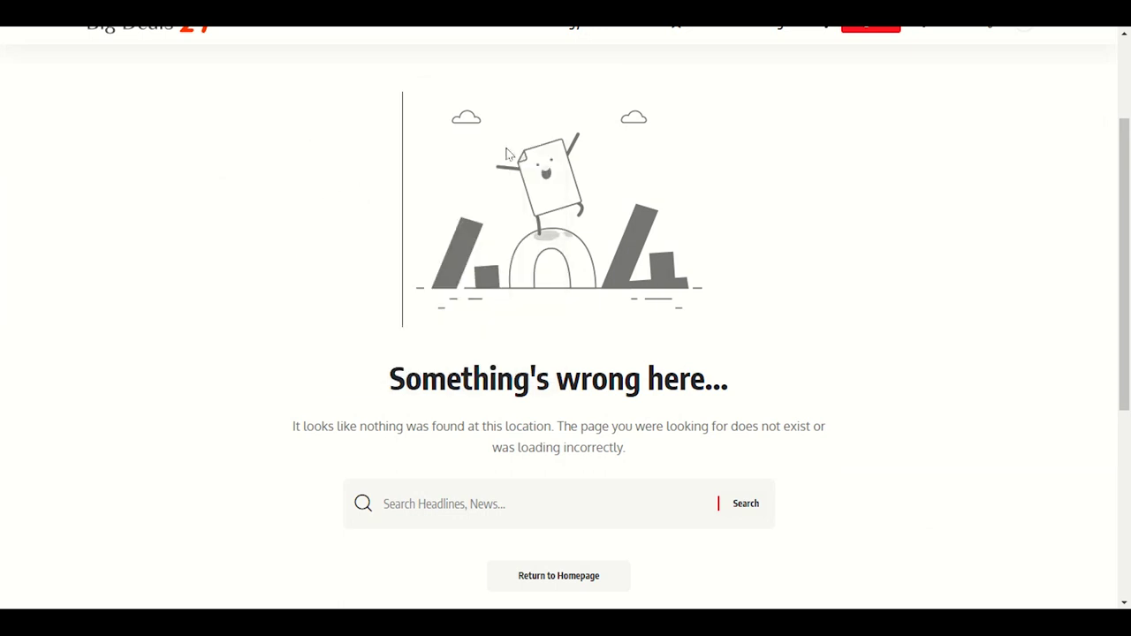
{"action": "left_click_drag", "start_coordinate": [596, 386], "coordinate": [519, 397]}
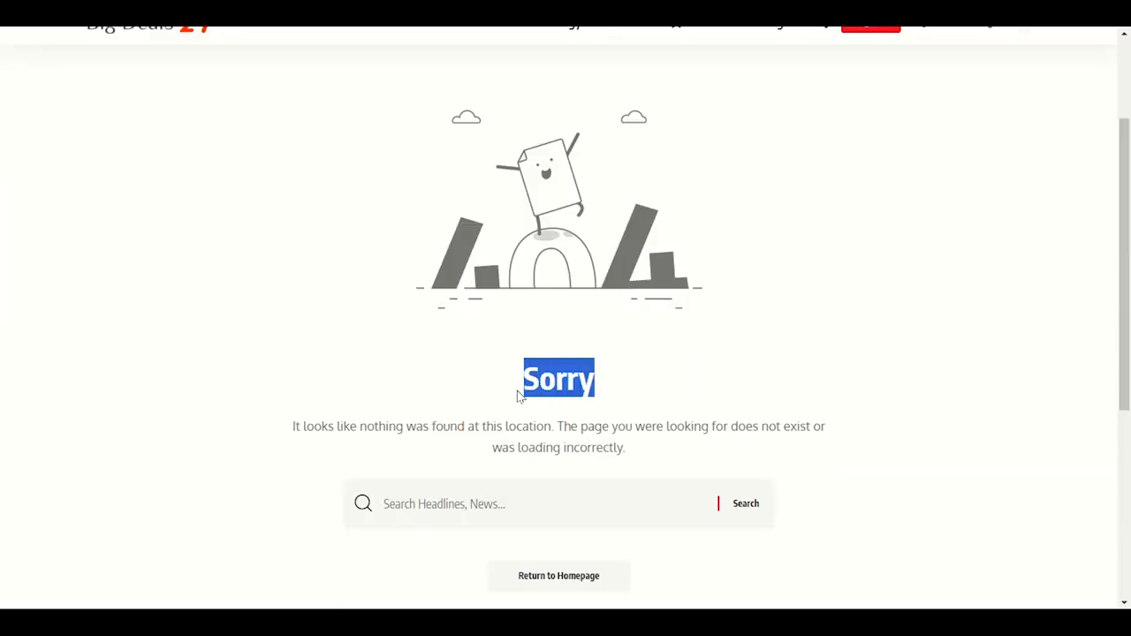
{"action": "left_click", "coordinate": [570, 382]}
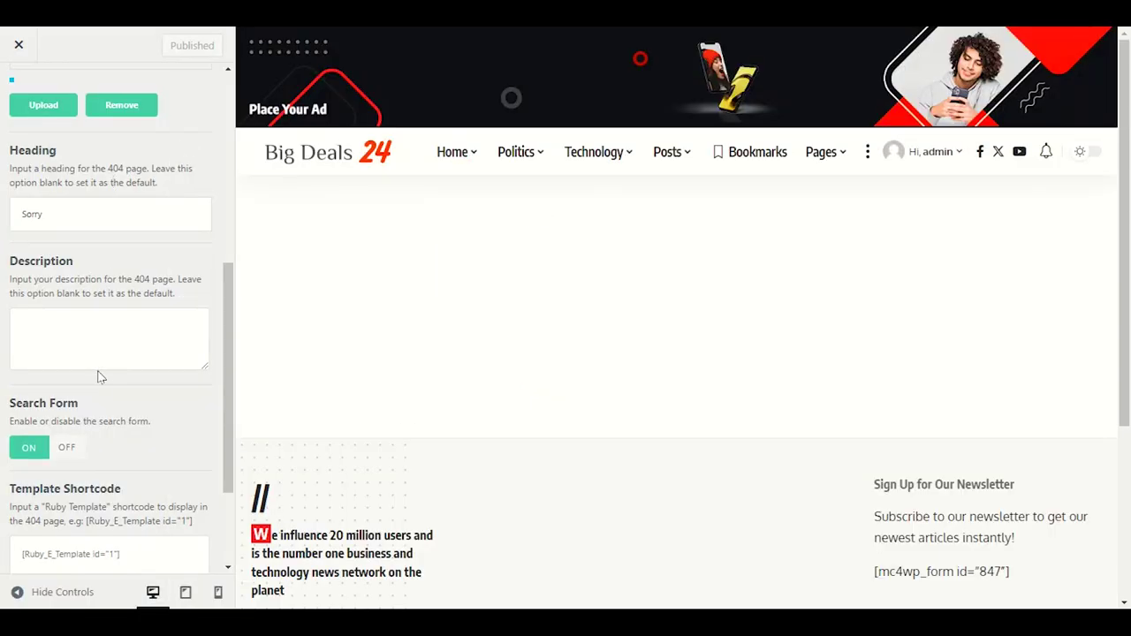
Return to the Customizer and look through the 404 page's header image, description and search form settings
{"action": "scroll", "coordinate": [102, 380], "scroll_direction": "up", "scroll_amount": 4}
{"action": "scroll", "coordinate": [137, 476], "scroll_direction": "down", "scroll_amount": 4}
{"action": "left_click", "coordinate": [74, 329]}
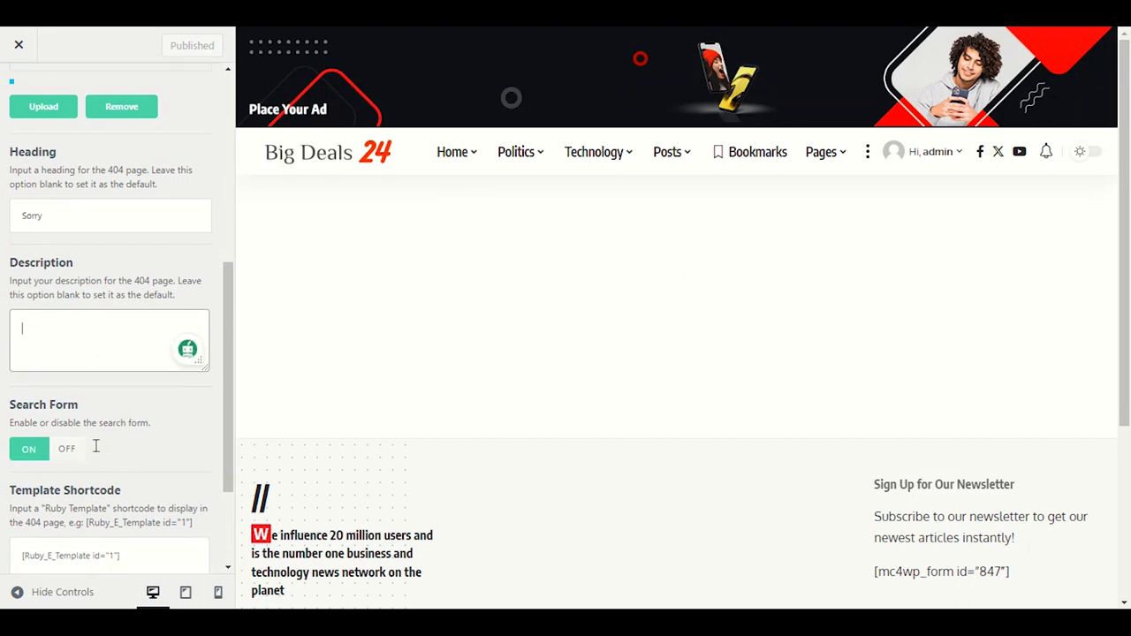
{"action": "scroll", "coordinate": [89, 446], "scroll_direction": "up", "scroll_amount": 5}
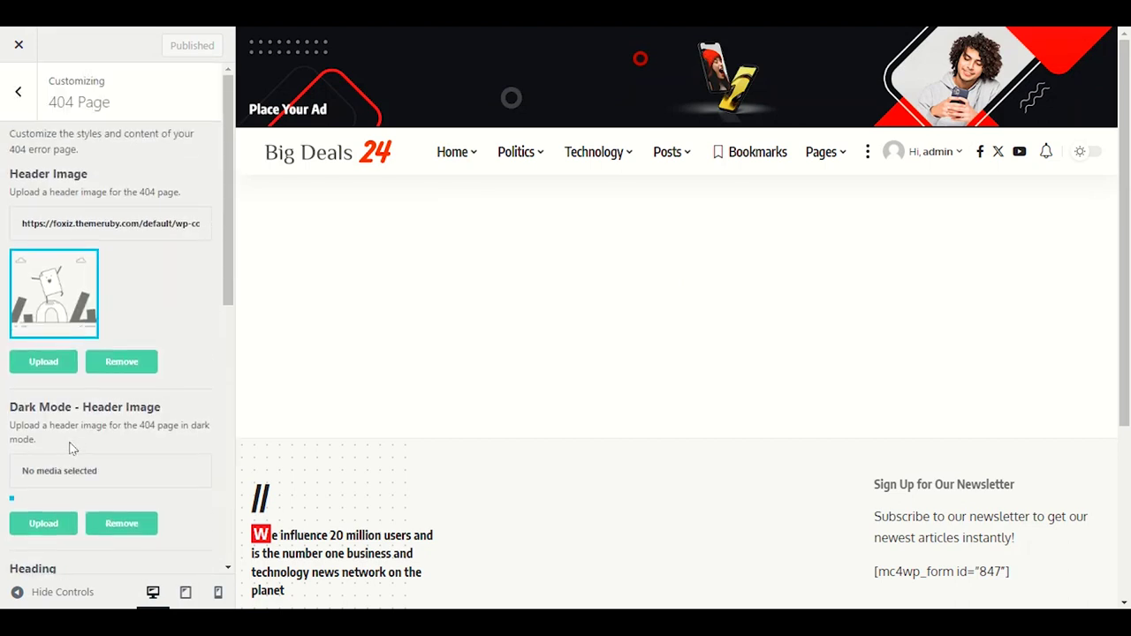
Leave the 404 Page settings and examine the Website Body font size options under Typography
{"action": "left_click", "coordinate": [11, 97]}
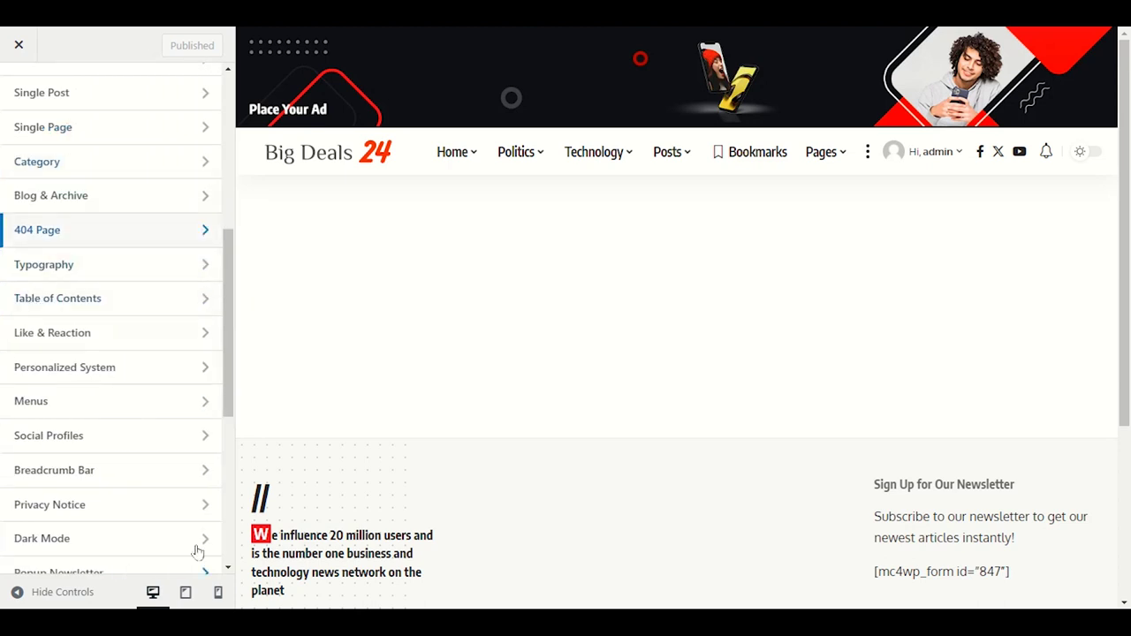
{"action": "left_click", "coordinate": [113, 271]}
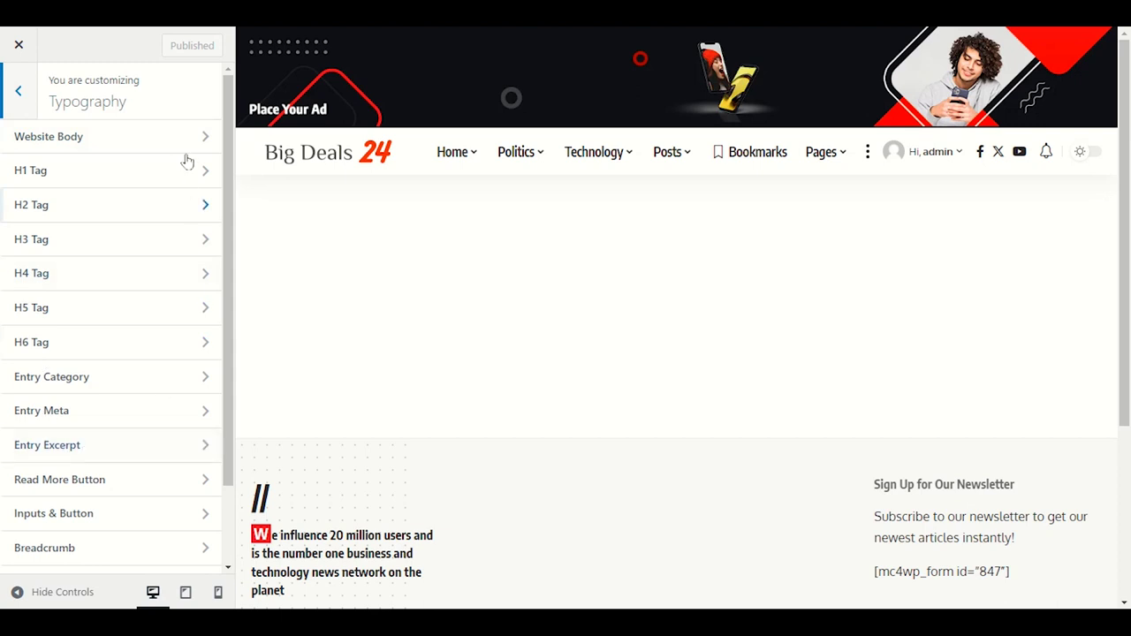
{"action": "left_click", "coordinate": [84, 144]}
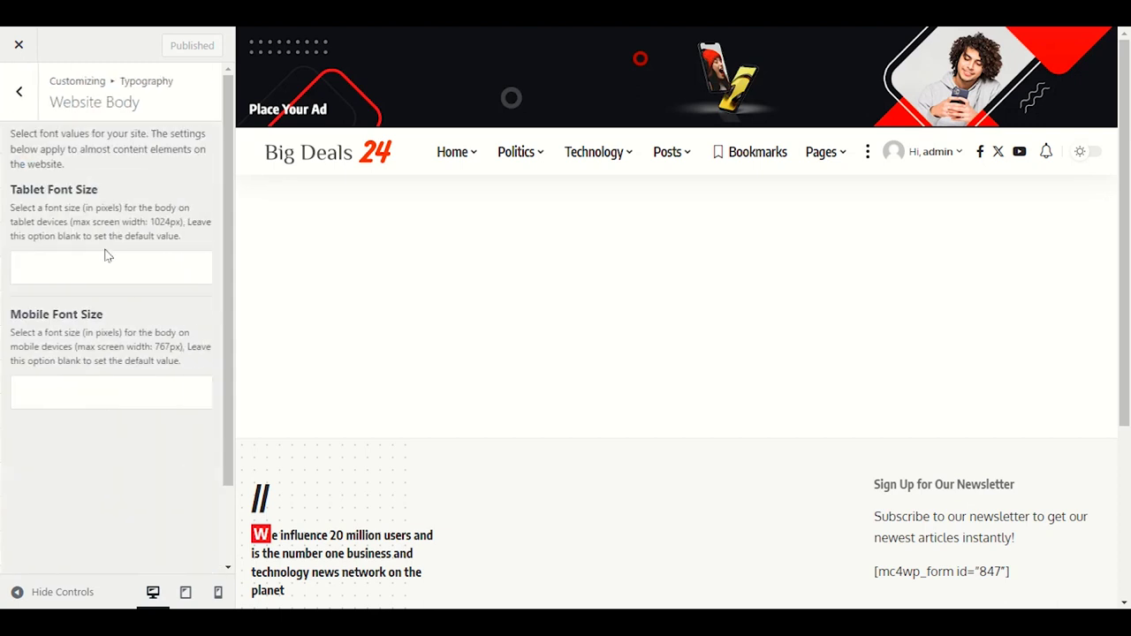
{"action": "left_click", "coordinate": [21, 109]}
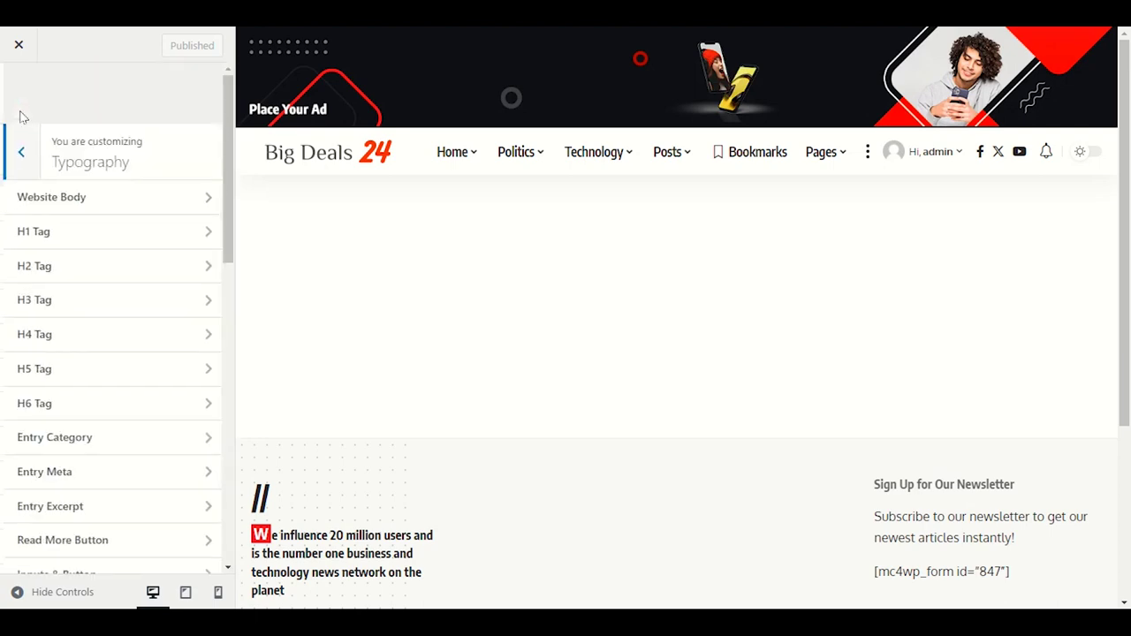
{"action": "left_click", "coordinate": [20, 108]}
{"action": "scroll", "coordinate": [481, 349], "scroll_direction": "down", "scroll_amount": 3}
{"action": "scroll", "coordinate": [485, 350], "scroll_direction": "up", "scroll_amount": 3}
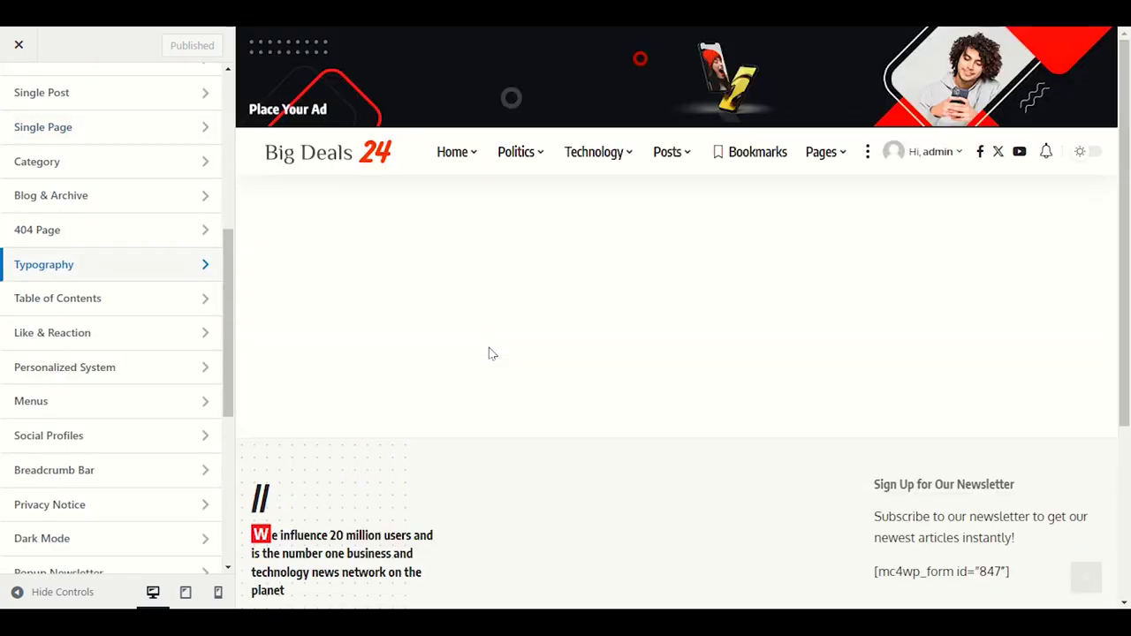
Examine the H1 Tag tablet and mobile font size options under Typography and return to the main settings list
{"action": "left_click", "coordinate": [67, 274]}
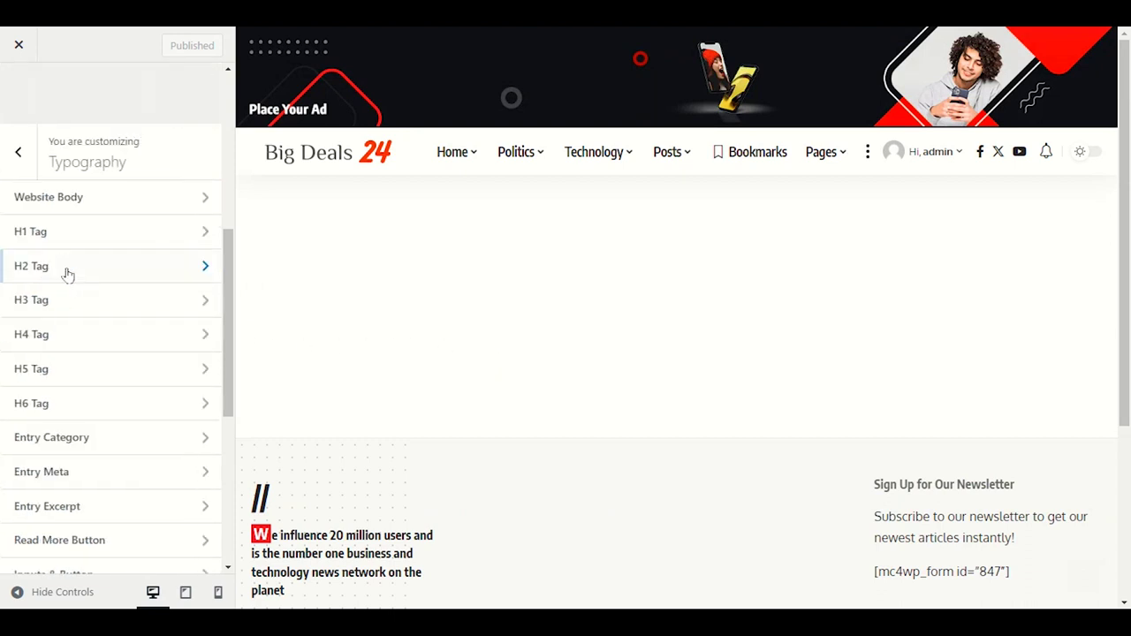
{"action": "left_click", "coordinate": [80, 188]}
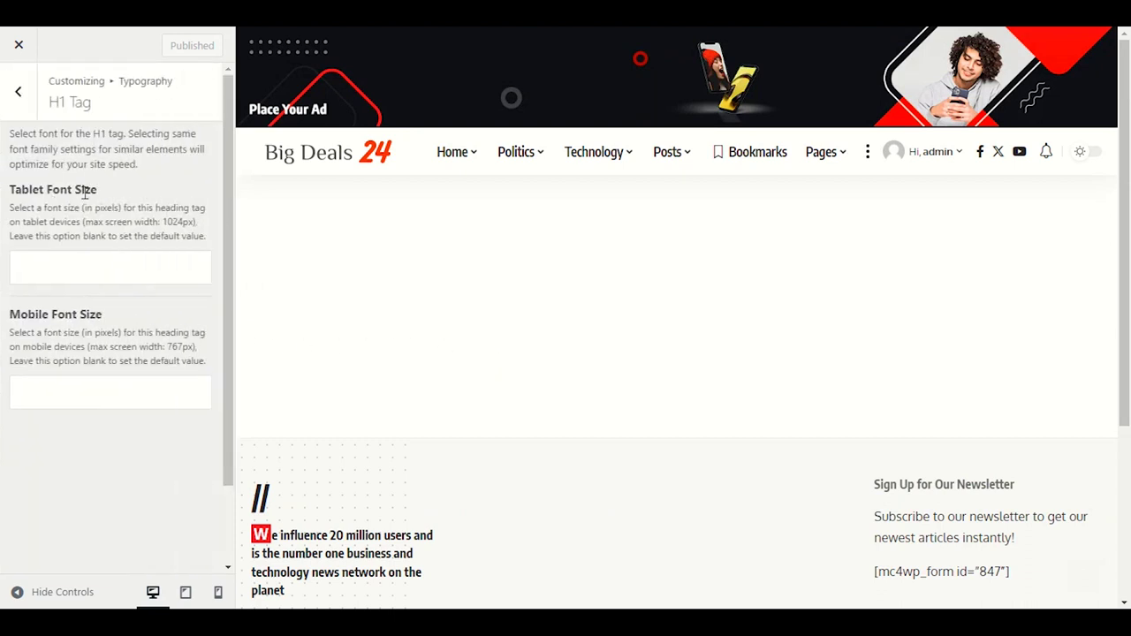
{"action": "left_click", "coordinate": [100, 274]}
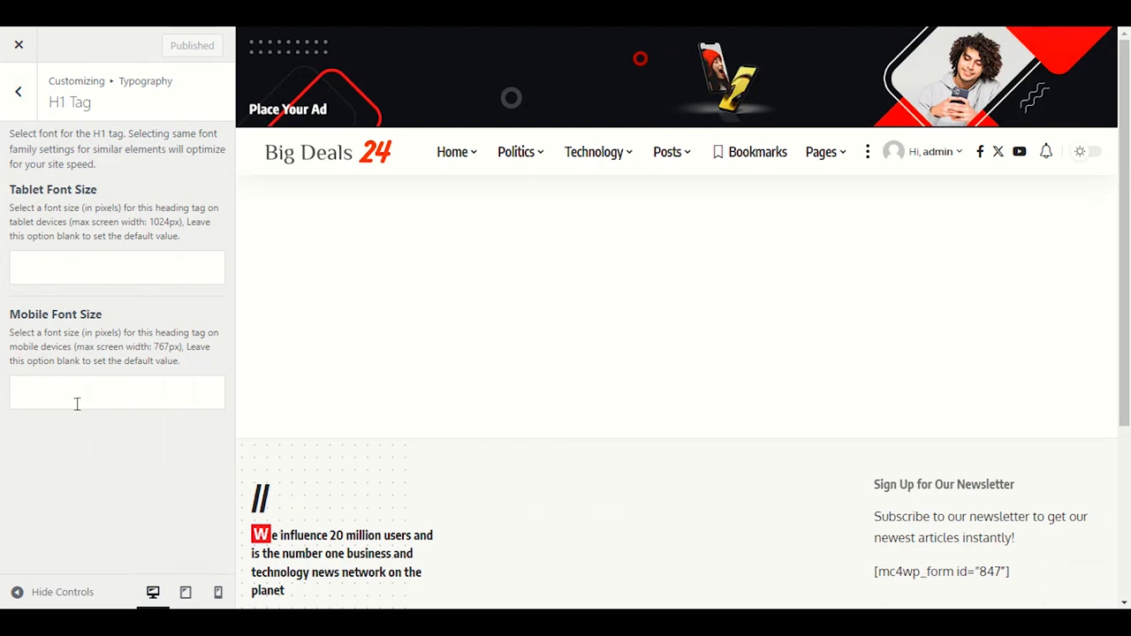
{"action": "left_click", "coordinate": [21, 111]}
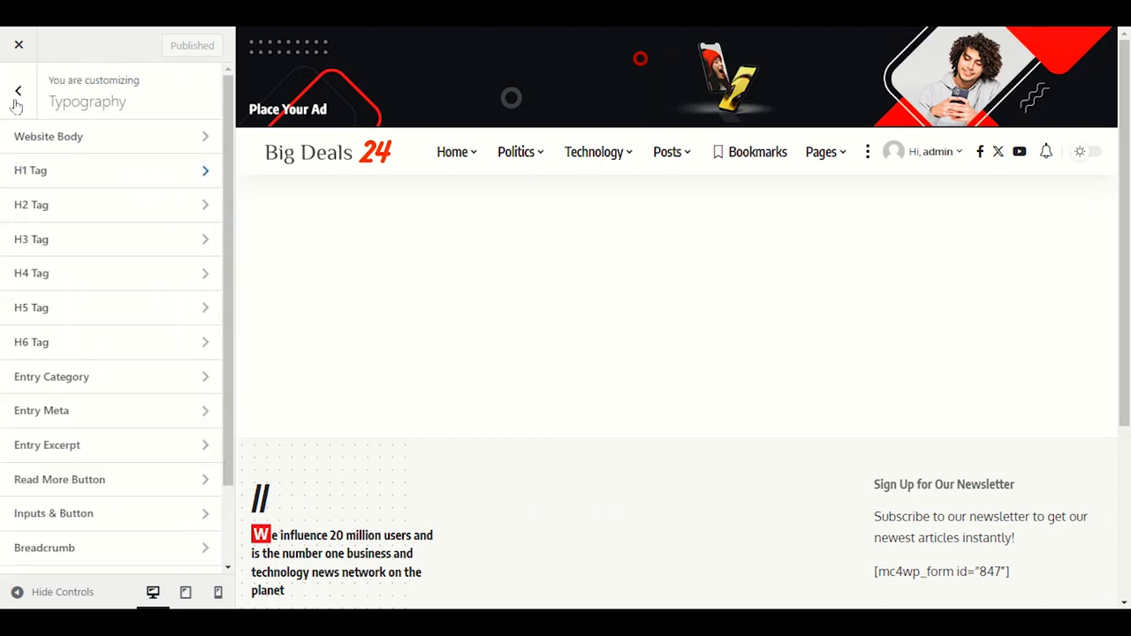
{"action": "left_click", "coordinate": [15, 104]}
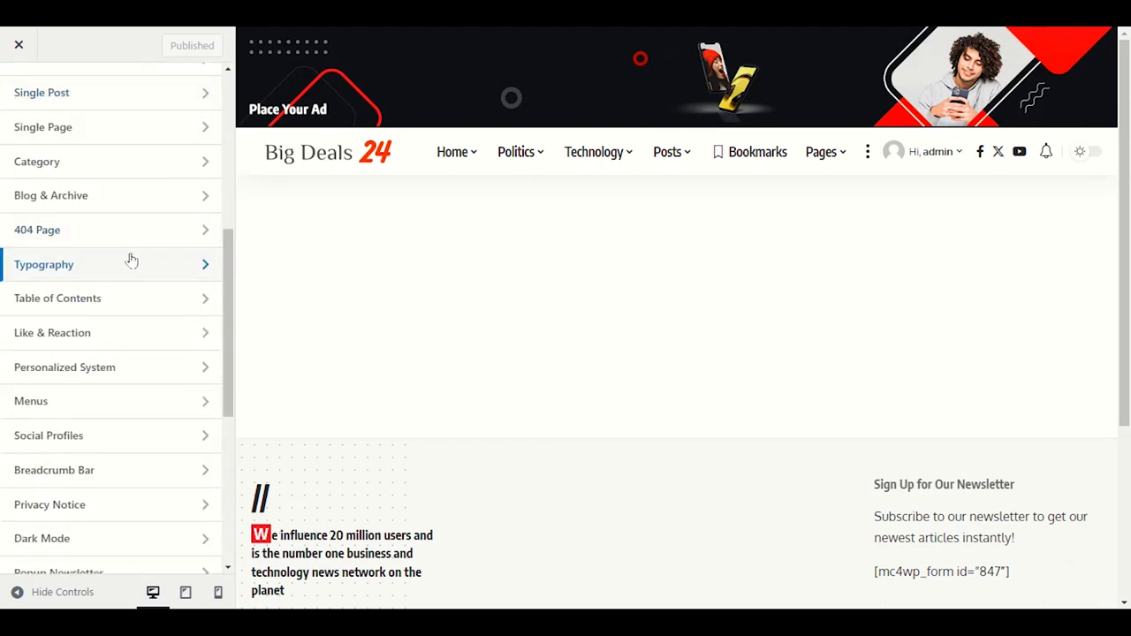
{"action": "scroll", "coordinate": [663, 328], "scroll_direction": "down", "scroll_amount": 3}
{"action": "scroll", "coordinate": [635, 319], "scroll_direction": "up", "scroll_amount": 3}
{"action": "scroll", "coordinate": [427, 318], "scroll_direction": "down", "scroll_amount": 3}
{"action": "scroll", "coordinate": [424, 325], "scroll_direction": "up", "scroll_amount": 3}
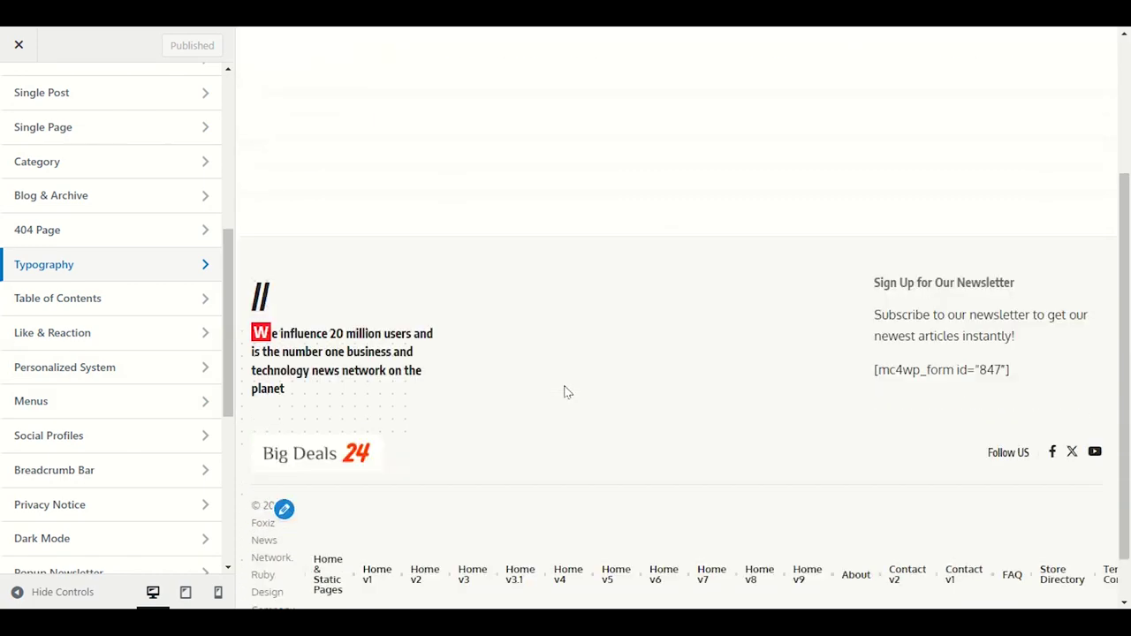
{"action": "scroll", "coordinate": [833, 220], "scroll_direction": "down", "scroll_amount": 2}
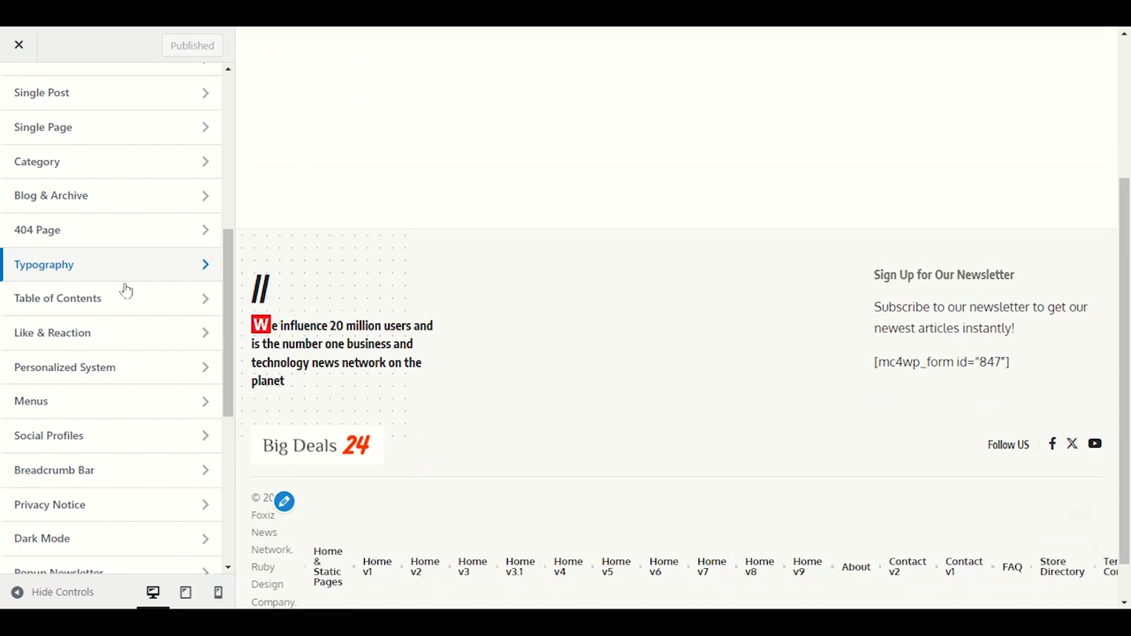
Open the Table of Contents settings, and on the live site find the Contents box in the article "The States Braces for Protests Over New COVID Rules"
{"action": "left_click", "coordinate": [36, 300]}
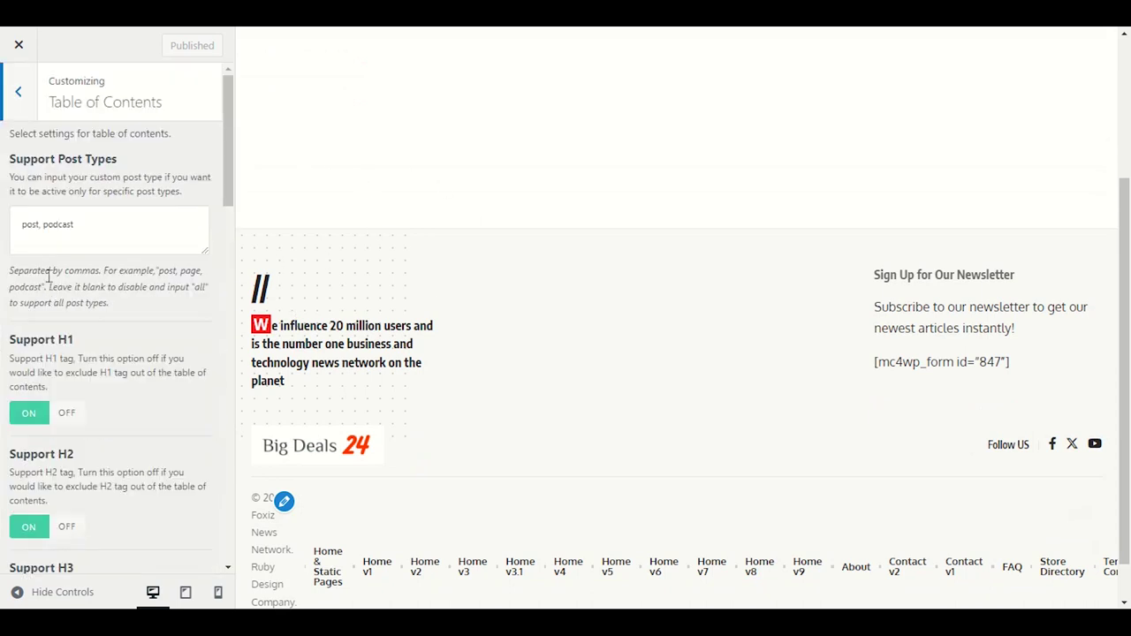
{"action": "left_click", "coordinate": [867, 571]}
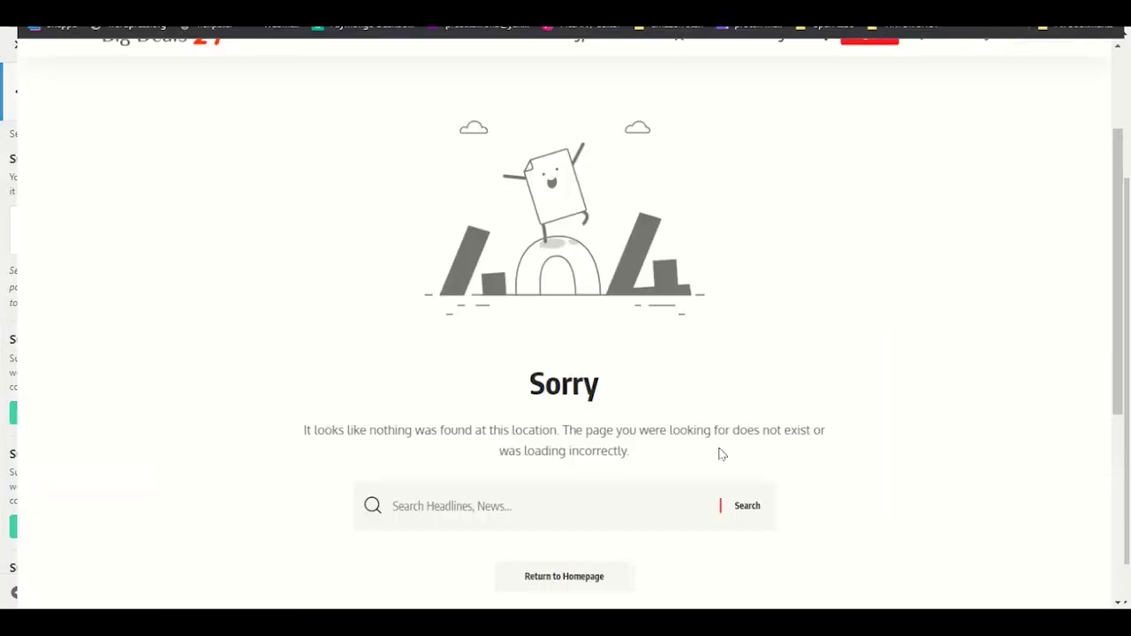
{"action": "mouse_move", "coordinate": [495, 186]}
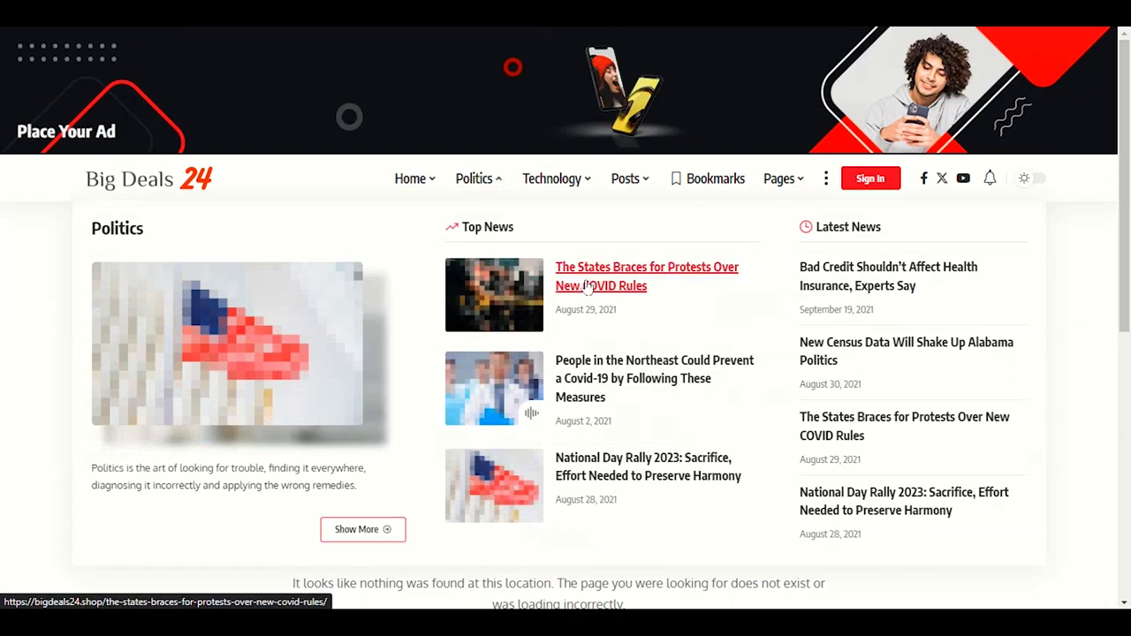
{"action": "left_click", "coordinate": [170, 336]}
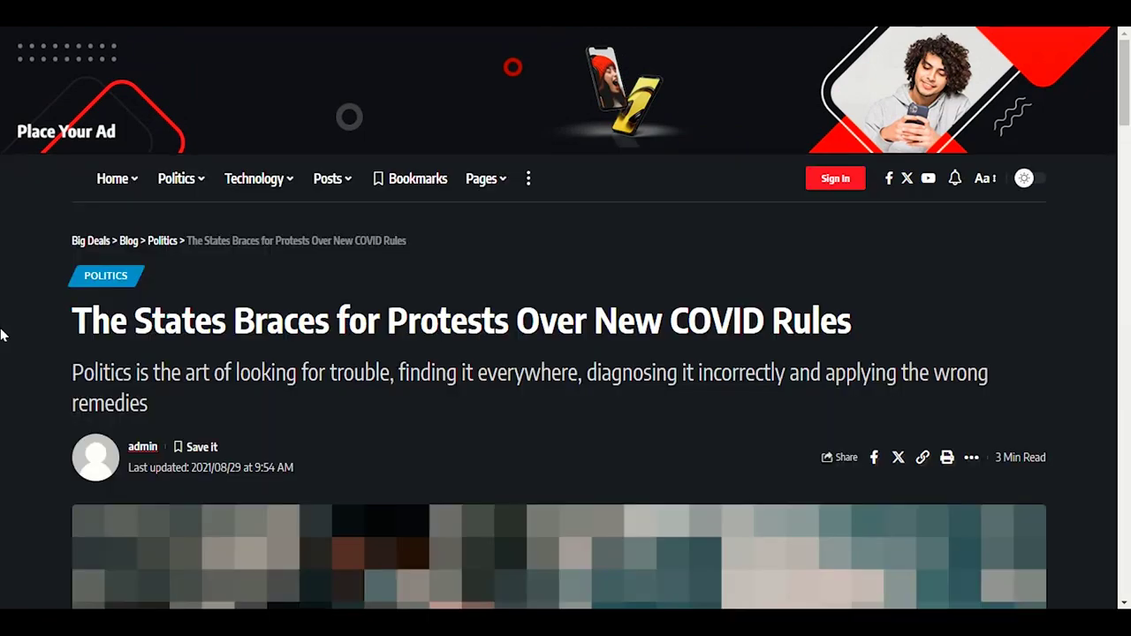
{"action": "scroll", "coordinate": [3, 348], "scroll_direction": "down", "scroll_amount": 4}
{"action": "scroll", "coordinate": [3, 347], "scroll_direction": "down", "scroll_amount": 9}
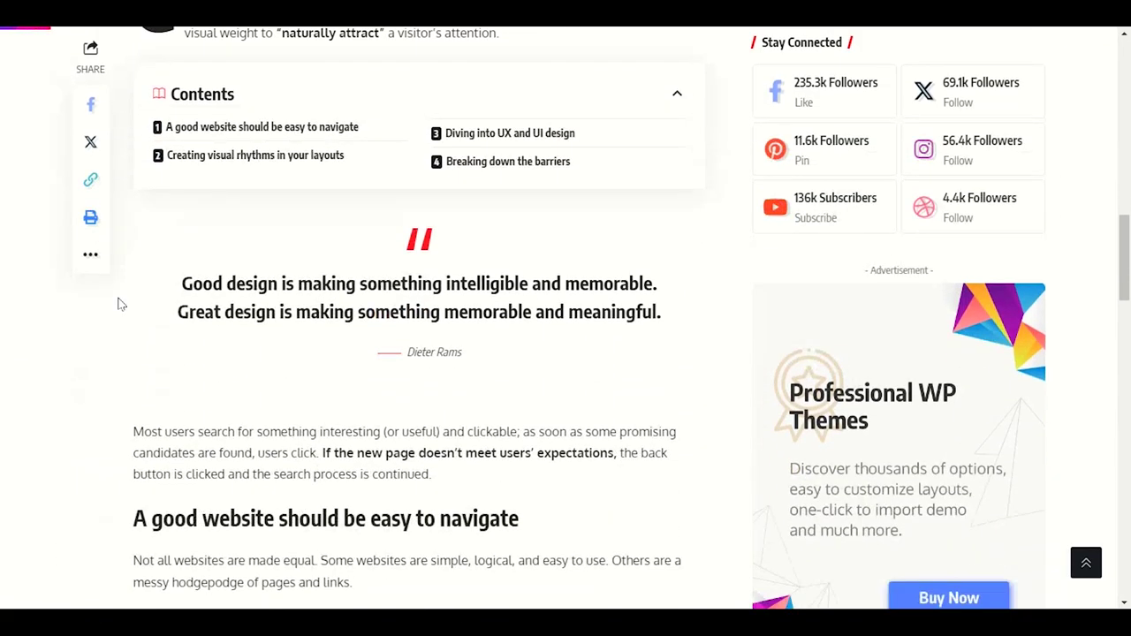
{"action": "scroll", "coordinate": [207, 343], "scroll_direction": "up", "scroll_amount": 2}
{"action": "left_click_drag", "start_coordinate": [152, 249], "coordinate": [616, 330]}
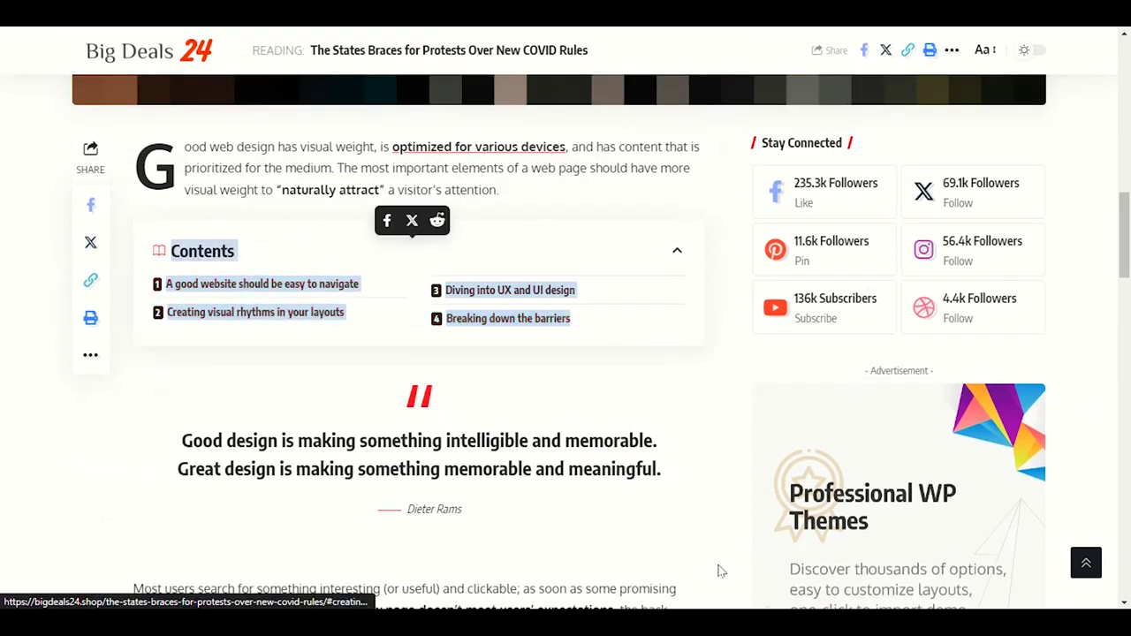
Return to the Customizer and review the supported post types, heading tag switches and Layout setting for the table of contents
{"action": "key", "text": "alt+Tab"}
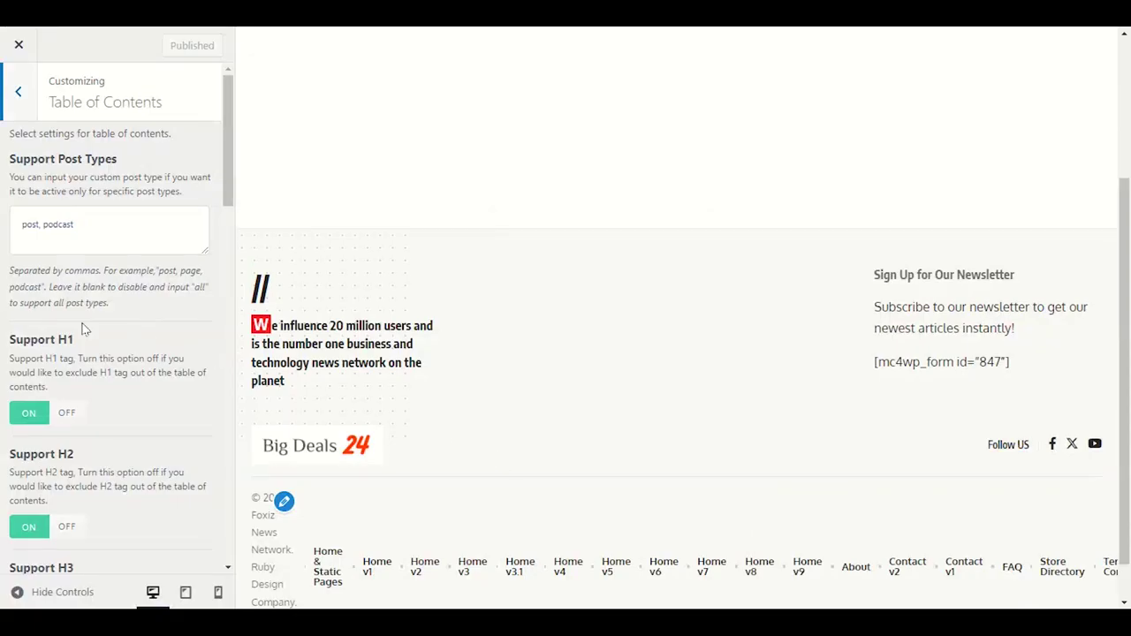
{"action": "scroll", "coordinate": [165, 378], "scroll_direction": "down", "scroll_amount": 3}
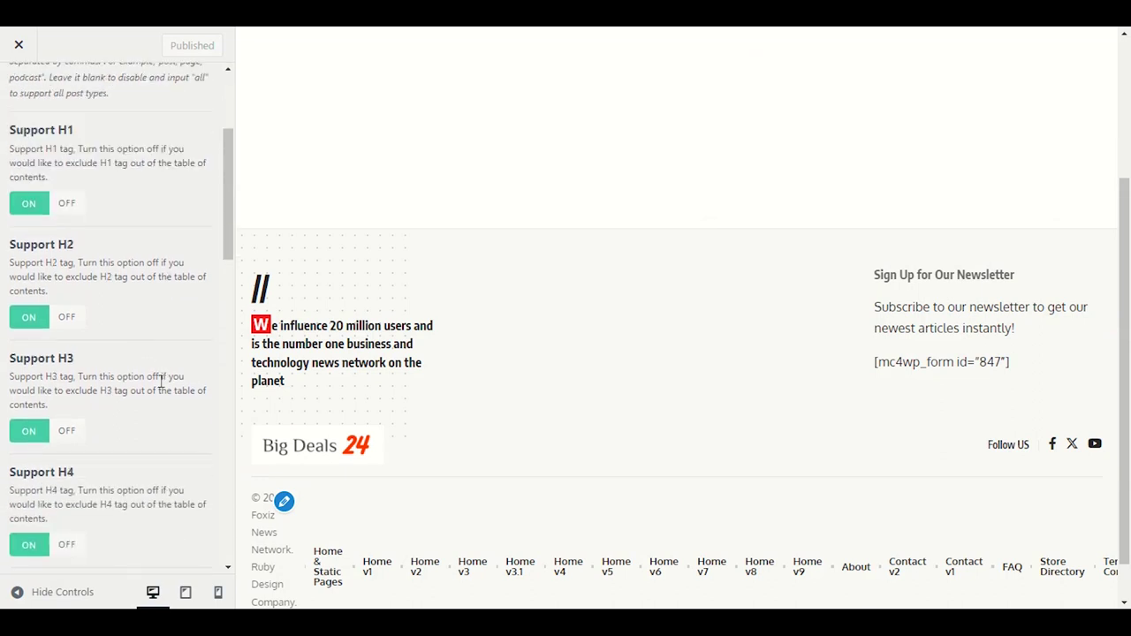
{"action": "scroll", "coordinate": [153, 387], "scroll_direction": "down", "scroll_amount": 8}
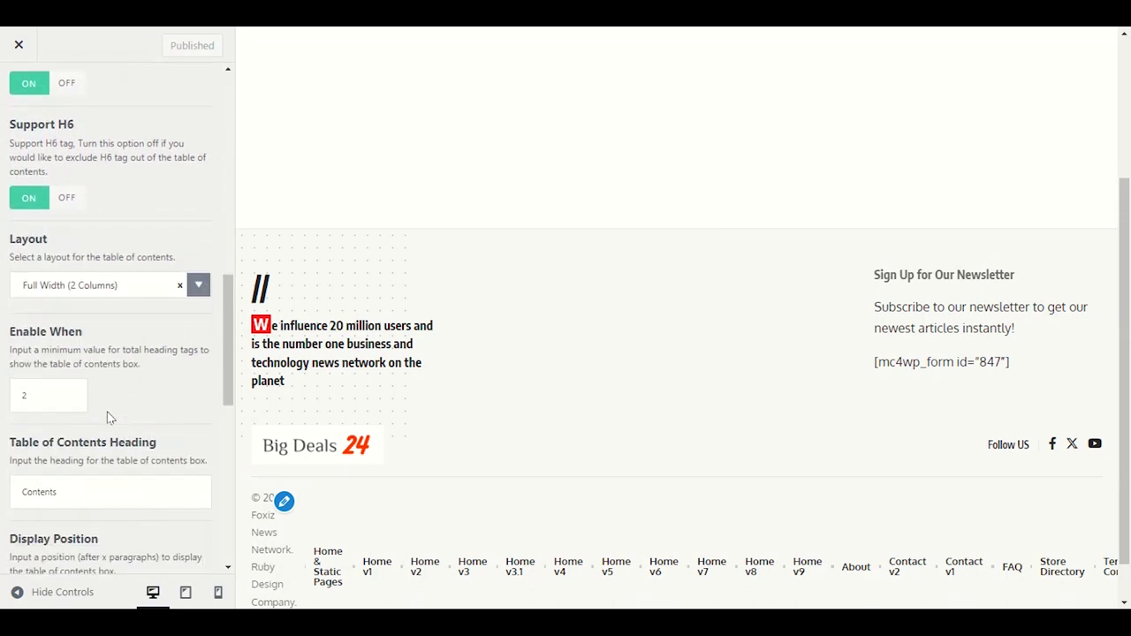
{"action": "scroll", "coordinate": [104, 411], "scroll_direction": "down", "scroll_amount": 2}
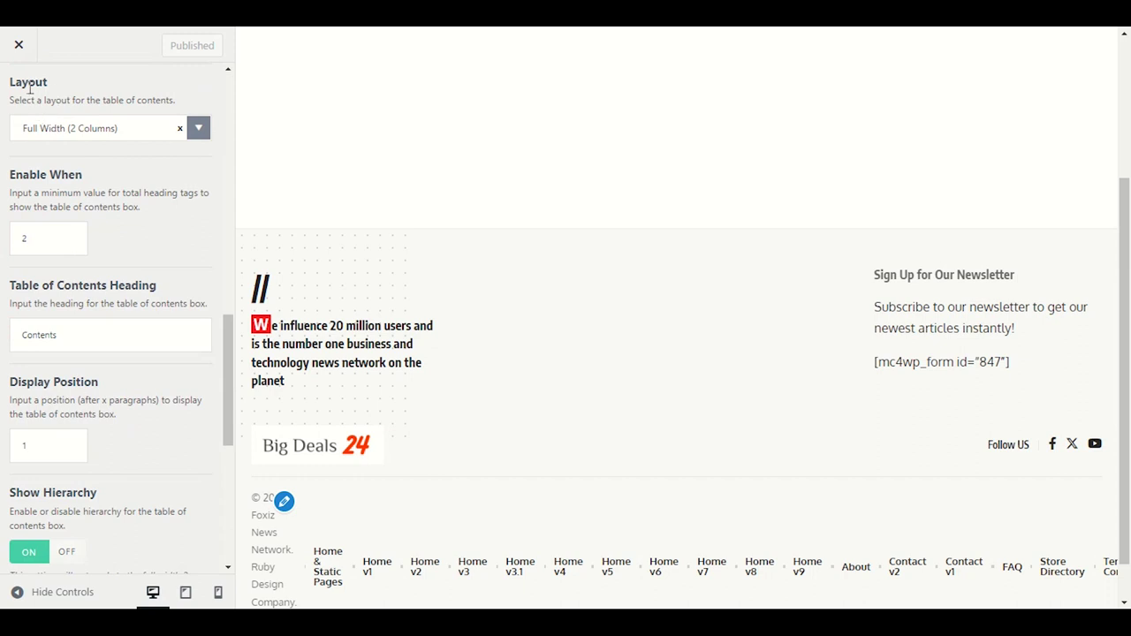
{"action": "scroll", "coordinate": [124, 274], "scroll_direction": "up", "scroll_amount": 2}
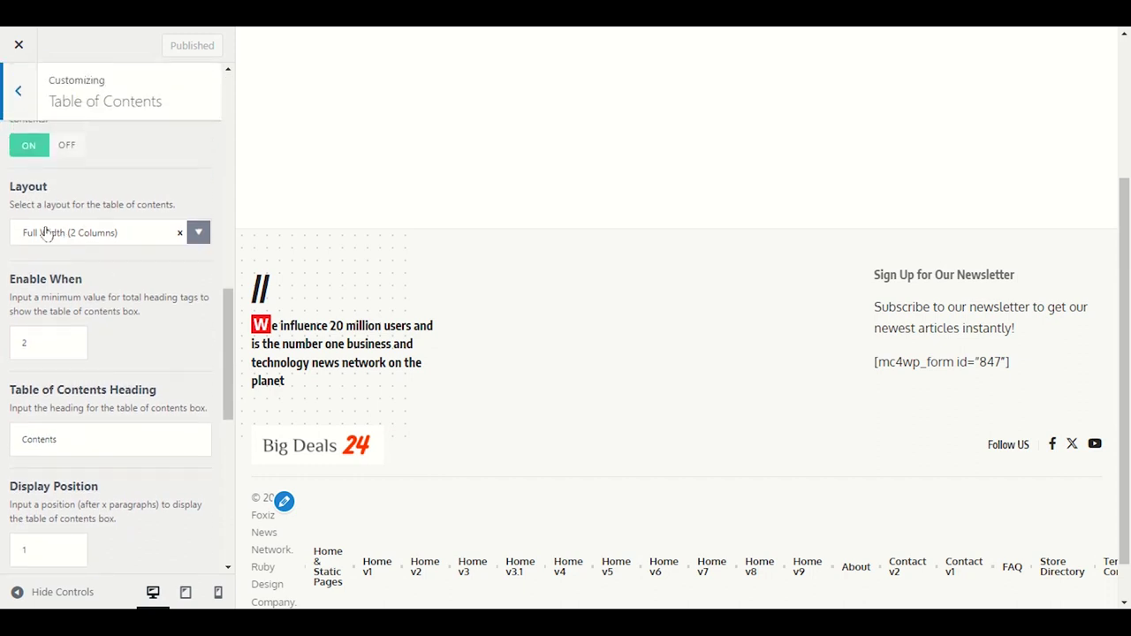
Check the column layout of the Contents box in the live article and return to the Customizer
{"action": "mouse_move", "coordinate": [827, 608]}
{"action": "left_click", "coordinate": [882, 570]}
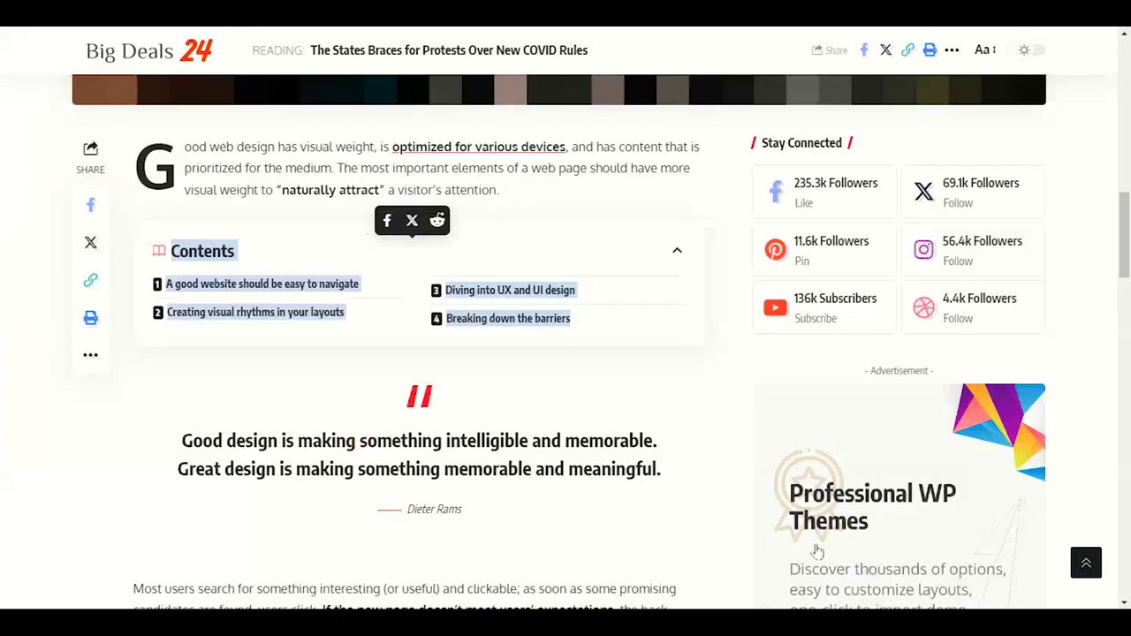
{"action": "left_click", "coordinate": [243, 376]}
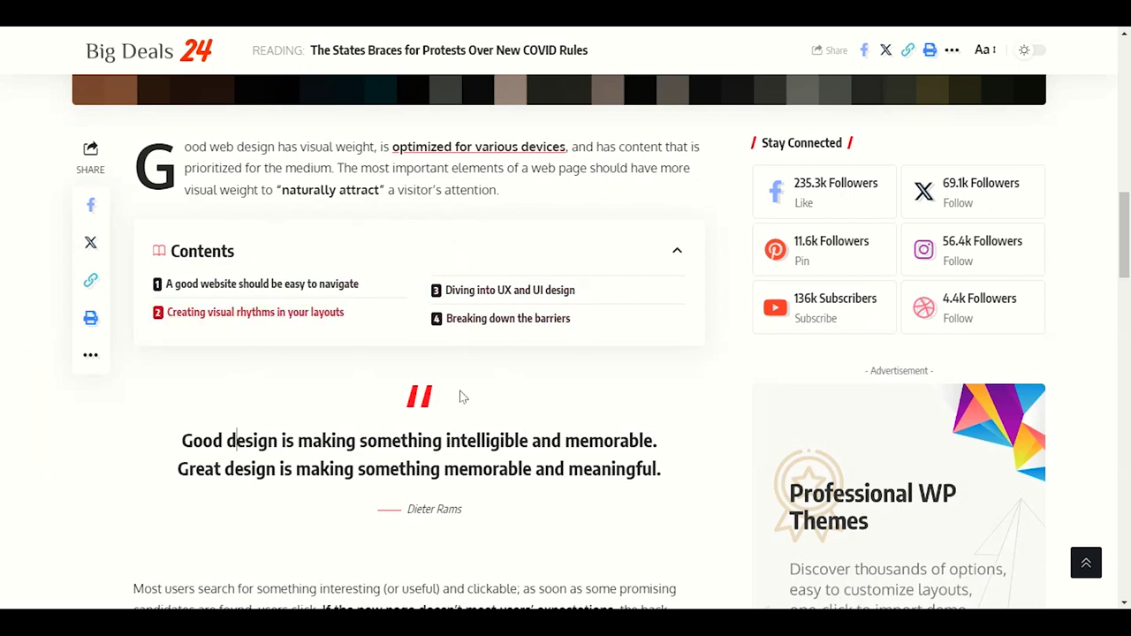
{"action": "mouse_move", "coordinate": [822, 608]}
{"action": "left_click", "coordinate": [737, 559]}
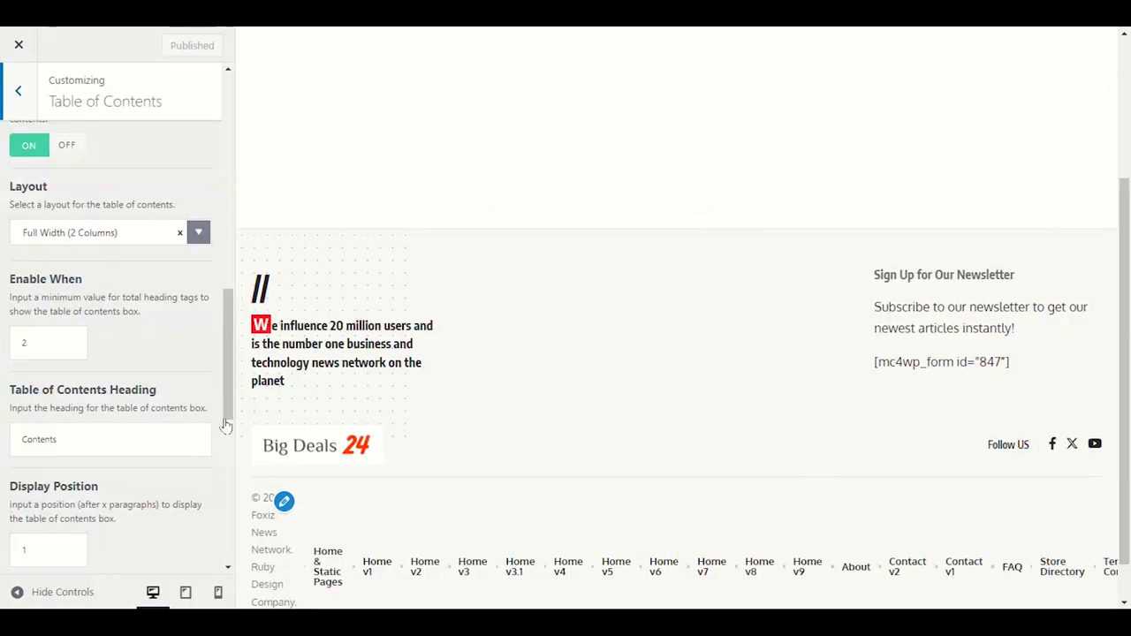
Inspect the table of contents Layout choices without changing them and move on to the heading and position settings
{"action": "left_click", "coordinate": [102, 240]}
{"action": "left_click", "coordinate": [197, 233]}
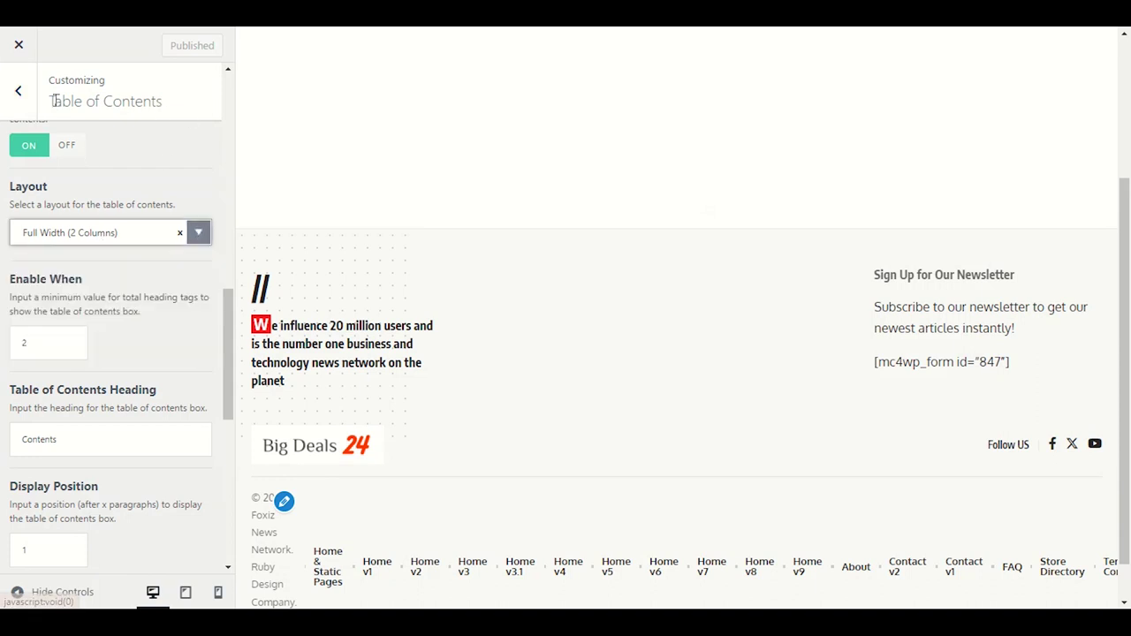
{"action": "triple_click", "coordinate": [102, 102]}
{"action": "scroll", "coordinate": [173, 425], "scroll_direction": "down", "scroll_amount": 4}
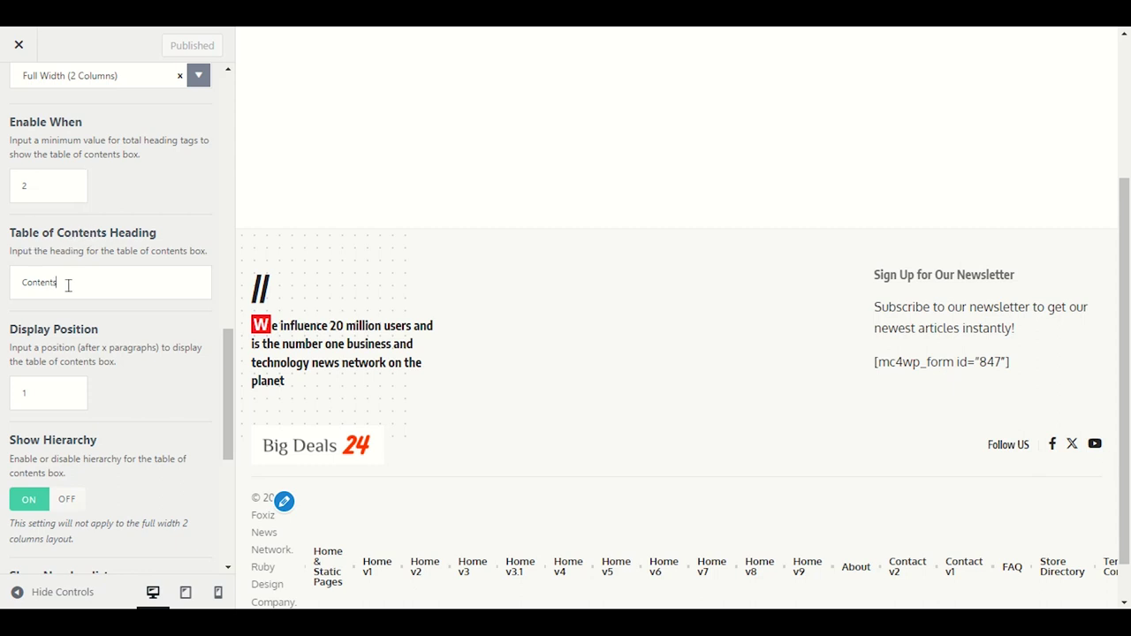
Compare the Table of Contents Heading text with the title of the Contents box in the live article
{"action": "left_click_drag", "start_coordinate": [76, 287], "coordinate": [6, 287]}
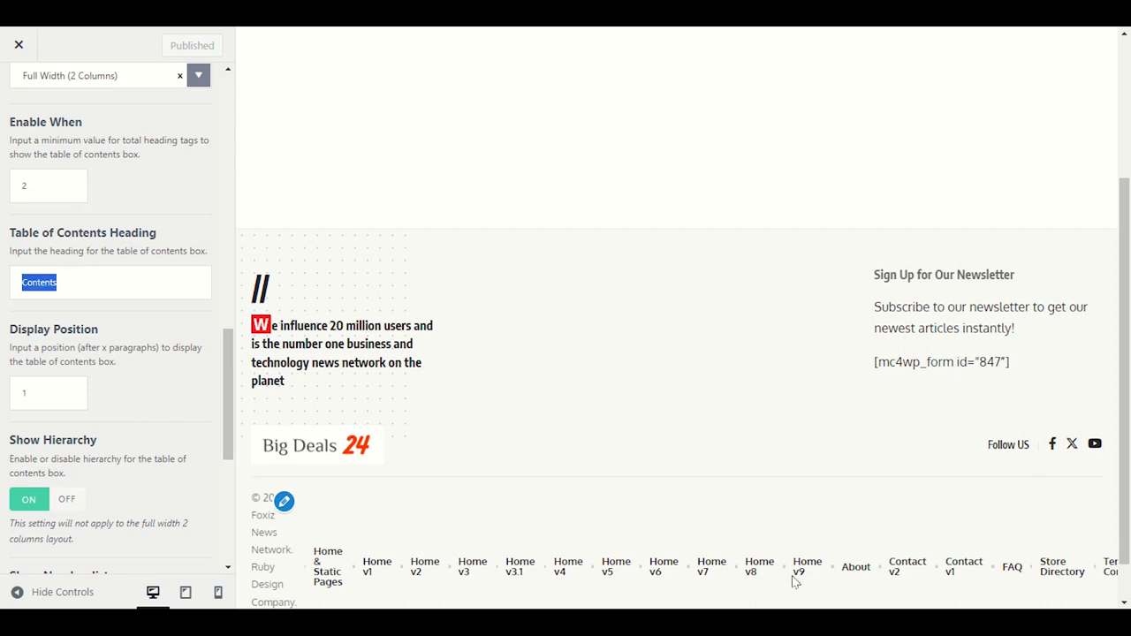
{"action": "mouse_move", "coordinate": [820, 619]}
{"action": "left_click", "coordinate": [887, 556]}
{"action": "left_click_drag", "start_coordinate": [270, 281], "coordinate": [240, 251]}
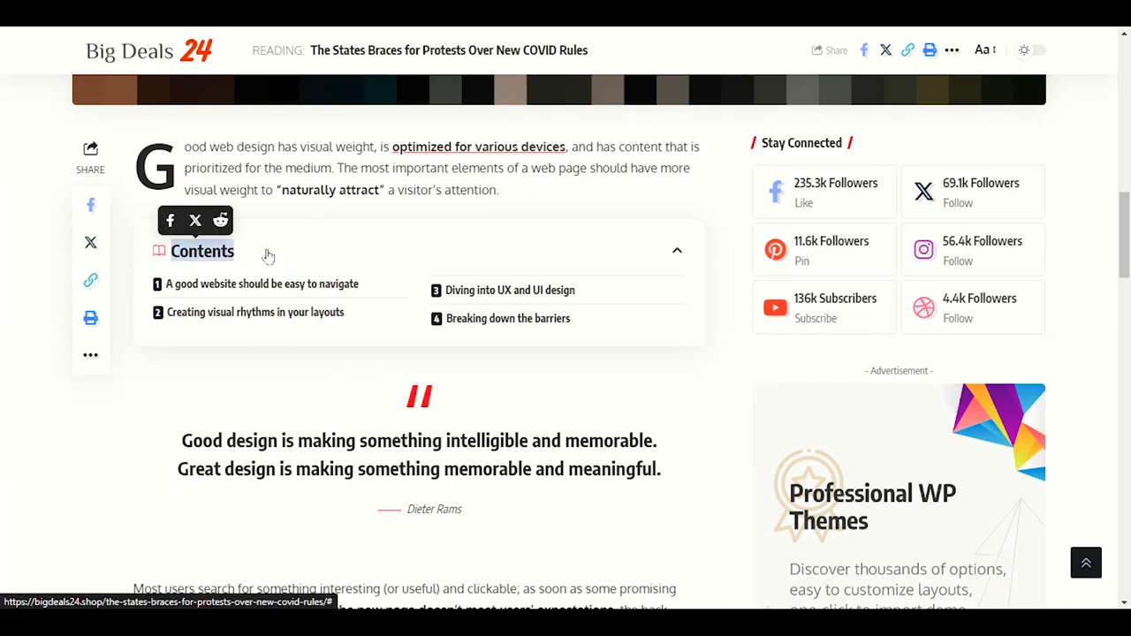
{"action": "mouse_move", "coordinate": [820, 618]}
{"action": "left_click", "coordinate": [740, 538]}
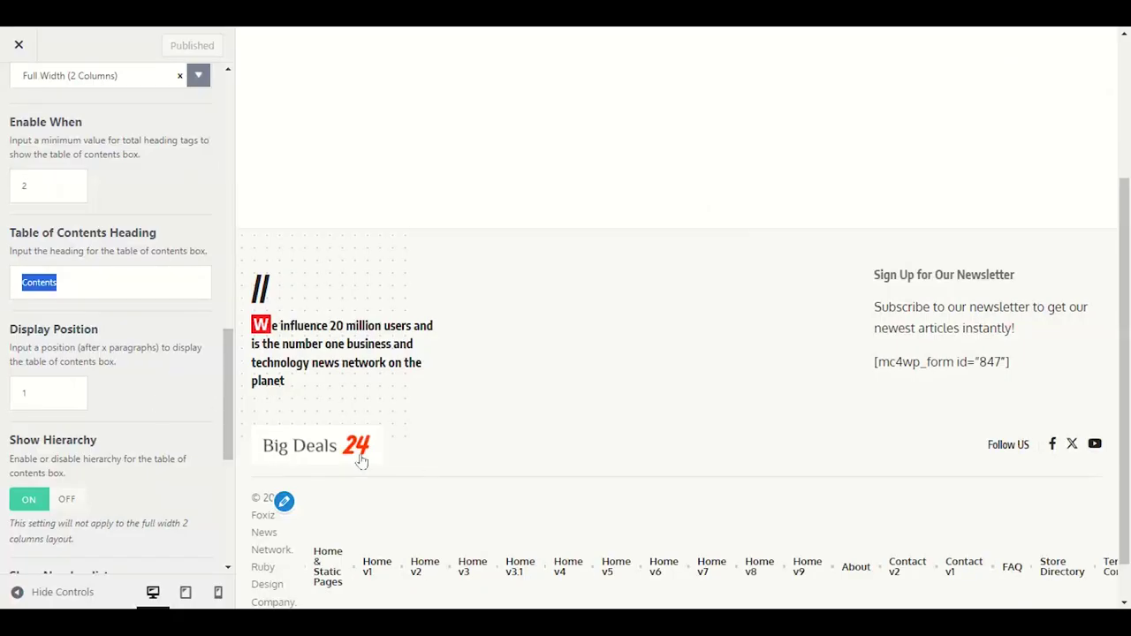
Look through the remaining table of contents settings, from Show Hierarchy to Hide Table of Contents on Load
{"action": "left_click", "coordinate": [70, 298]}
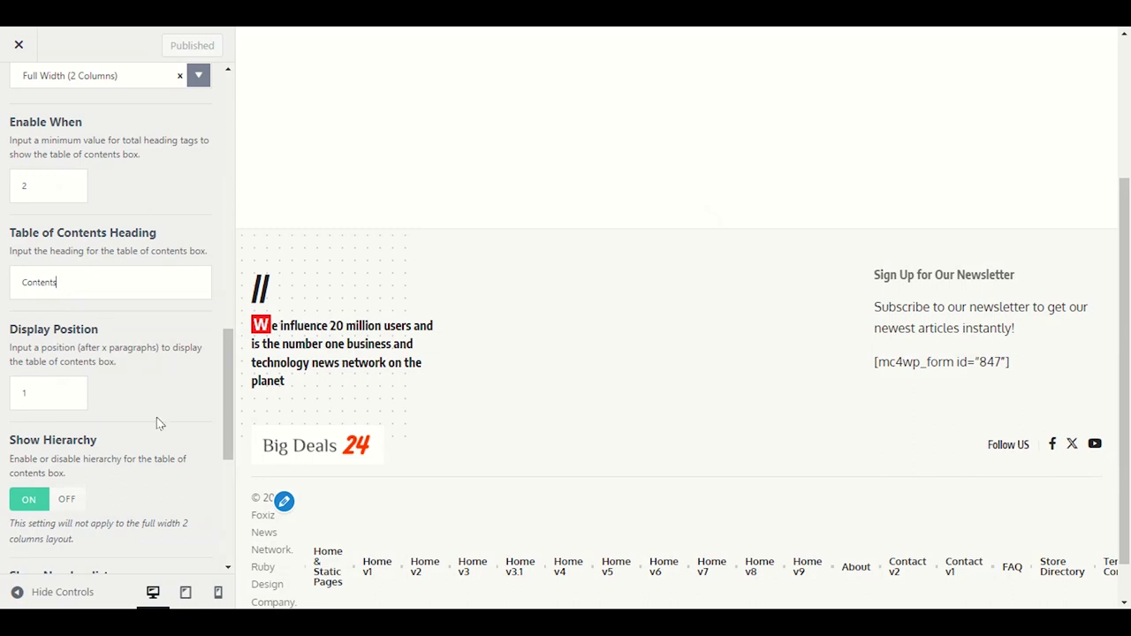
{"action": "scroll", "coordinate": [157, 417], "scroll_direction": "down", "scroll_amount": 5}
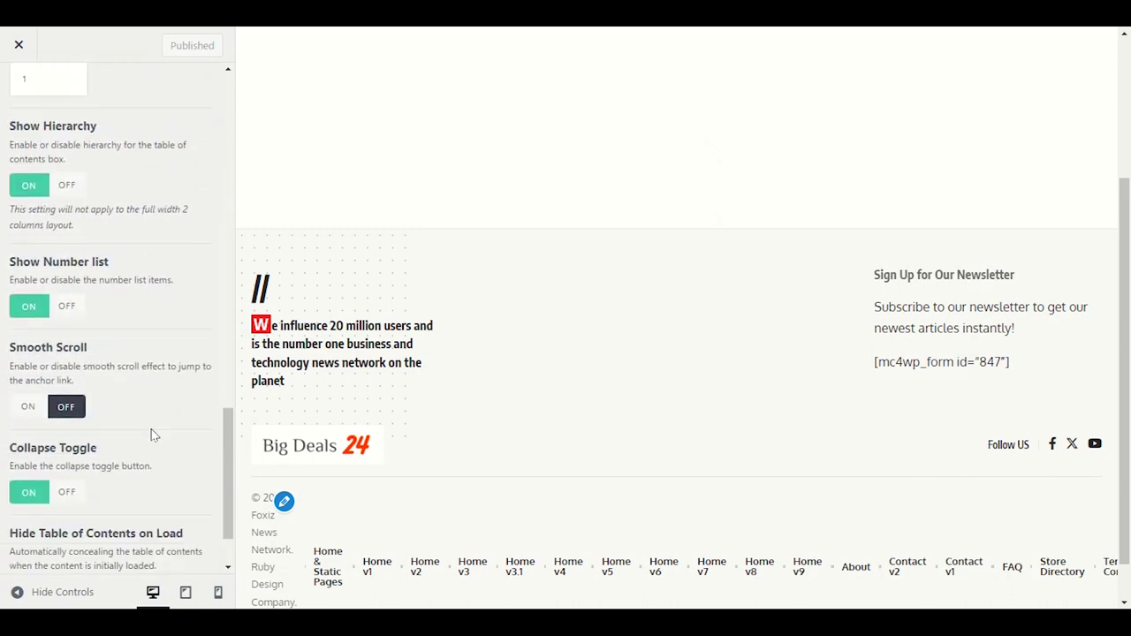
{"action": "scroll", "coordinate": [151, 435], "scroll_direction": "down", "scroll_amount": 1}
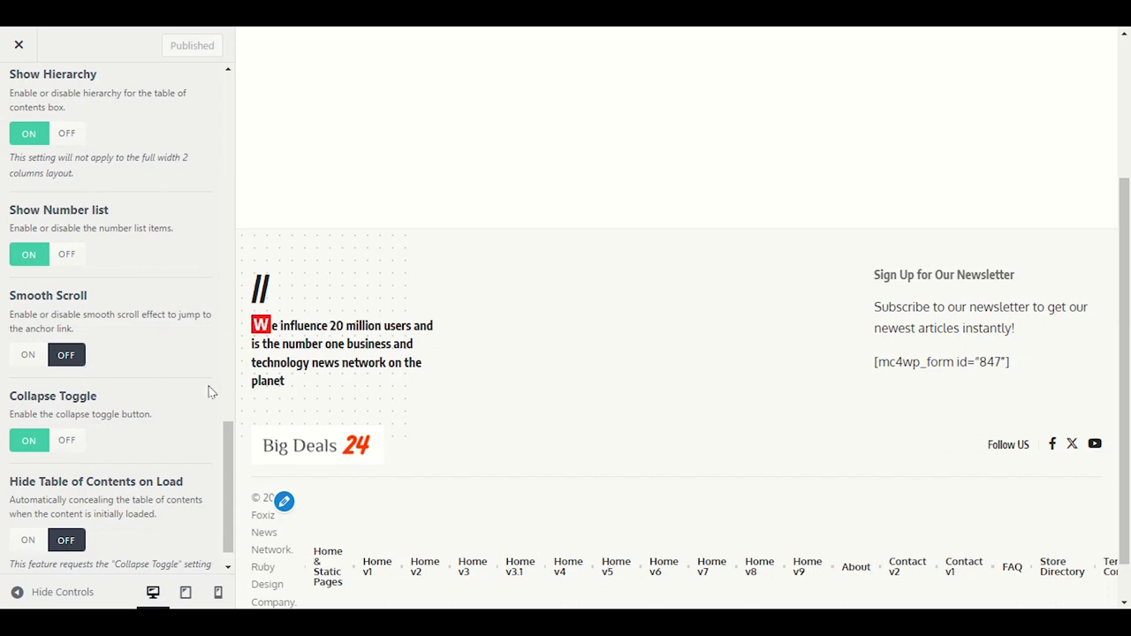
{"action": "scroll", "coordinate": [157, 398], "scroll_direction": "down", "scroll_amount": 1}
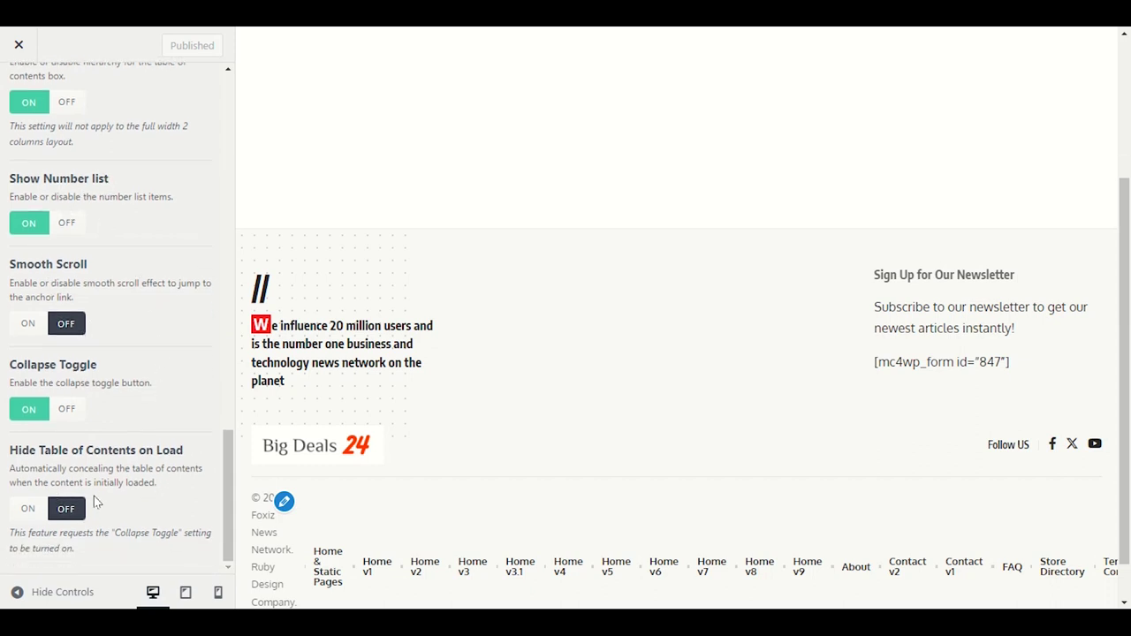
Replace the Table of Contents Heading text with "Jump On This" and publish the change
{"action": "scroll", "coordinate": [98, 490], "scroll_direction": "up", "scroll_amount": 15}
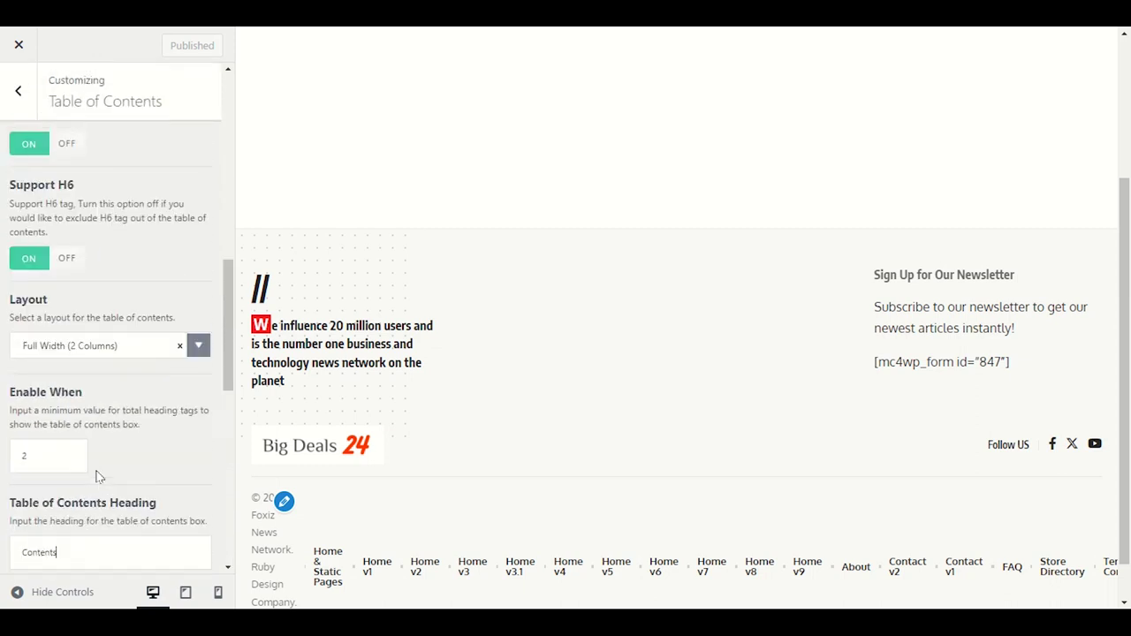
{"action": "scroll", "coordinate": [98, 478], "scroll_direction": "down", "scroll_amount": 5}
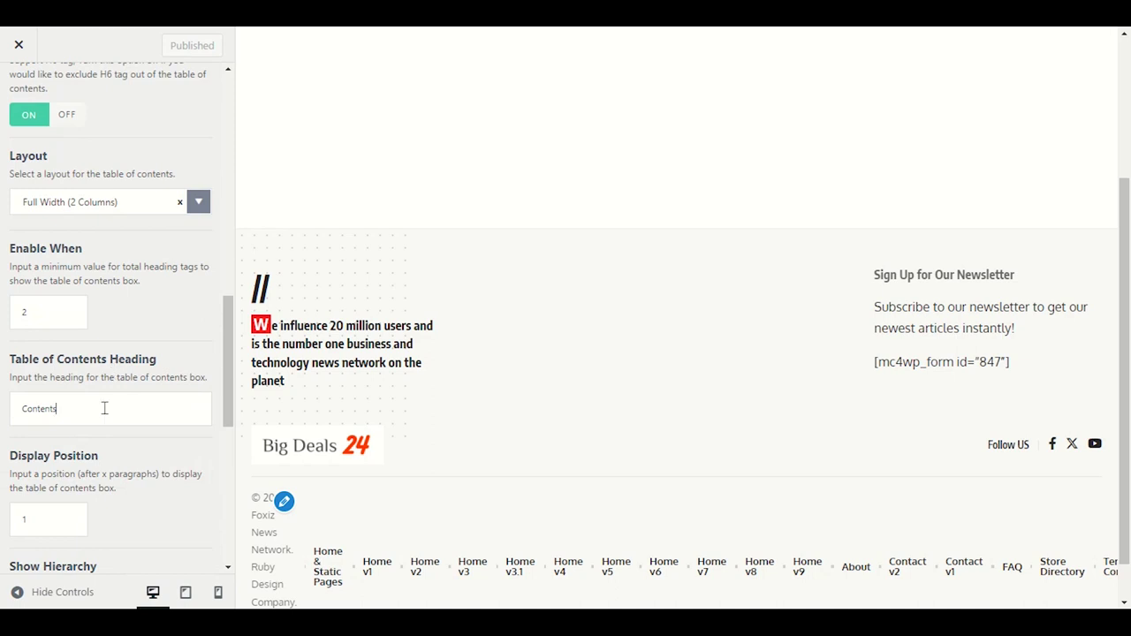
{"action": "scroll", "coordinate": [88, 467], "scroll_direction": "up", "scroll_amount": 8}
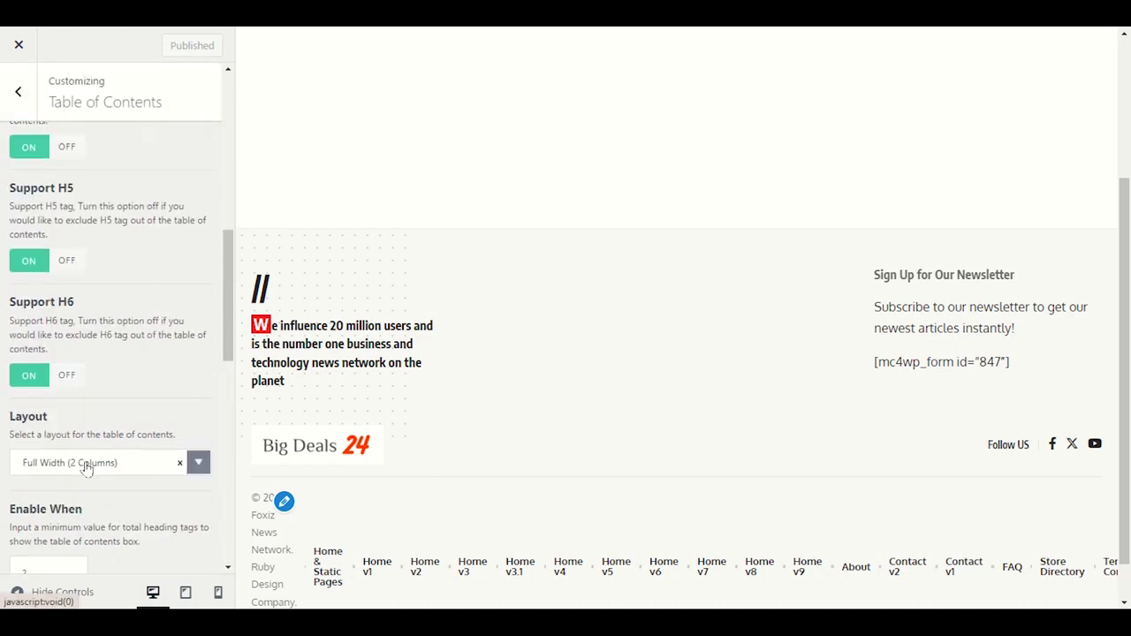
{"action": "scroll", "coordinate": [86, 469], "scroll_direction": "down", "scroll_amount": 6}
{"action": "scroll", "coordinate": [88, 469], "scroll_direction": "down", "scroll_amount": 3}
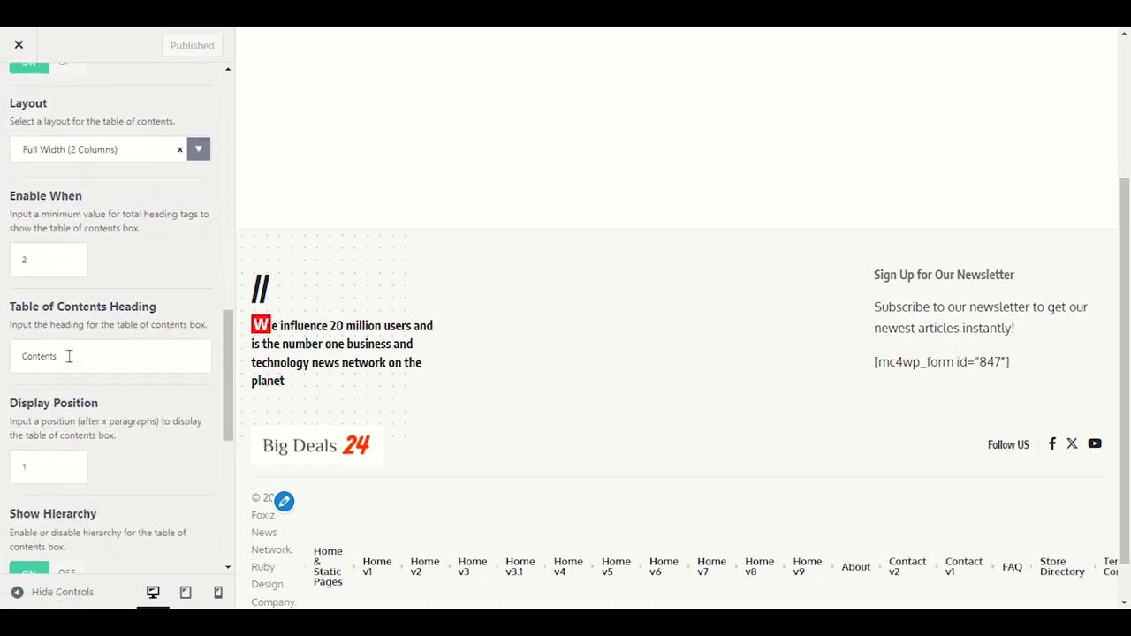
{"action": "left_click_drag", "start_coordinate": [71, 359], "coordinate": [8, 366]}
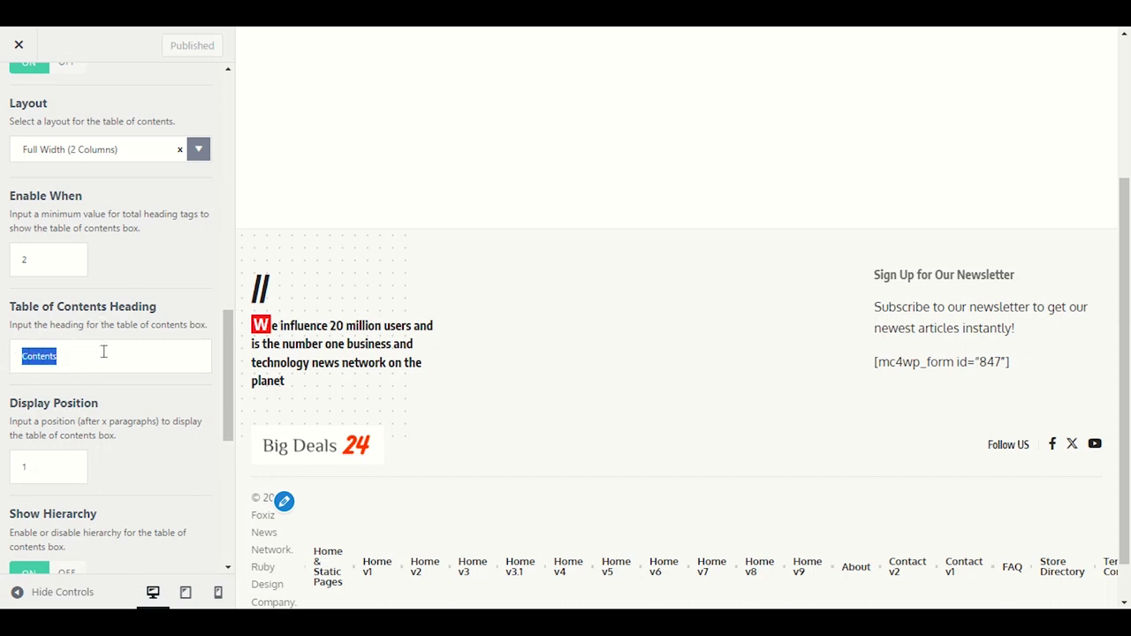
{"action": "key", "text": "BackSpace"}
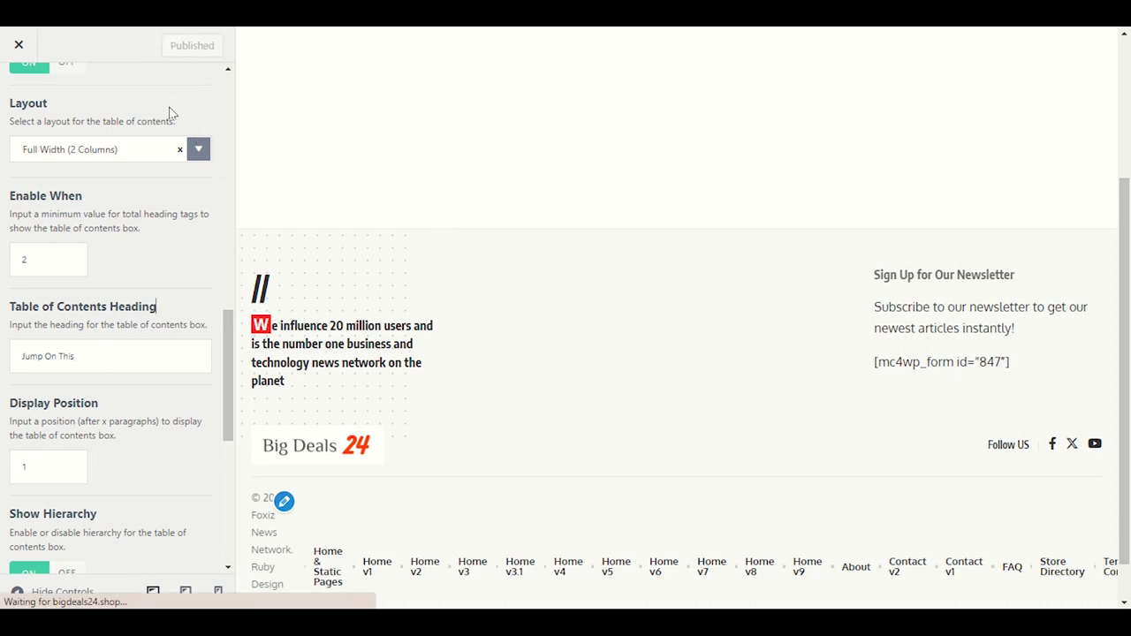
Switch to the live article, reload it and check the title of its table of contents box
{"action": "key", "text": "alt+Tab"}
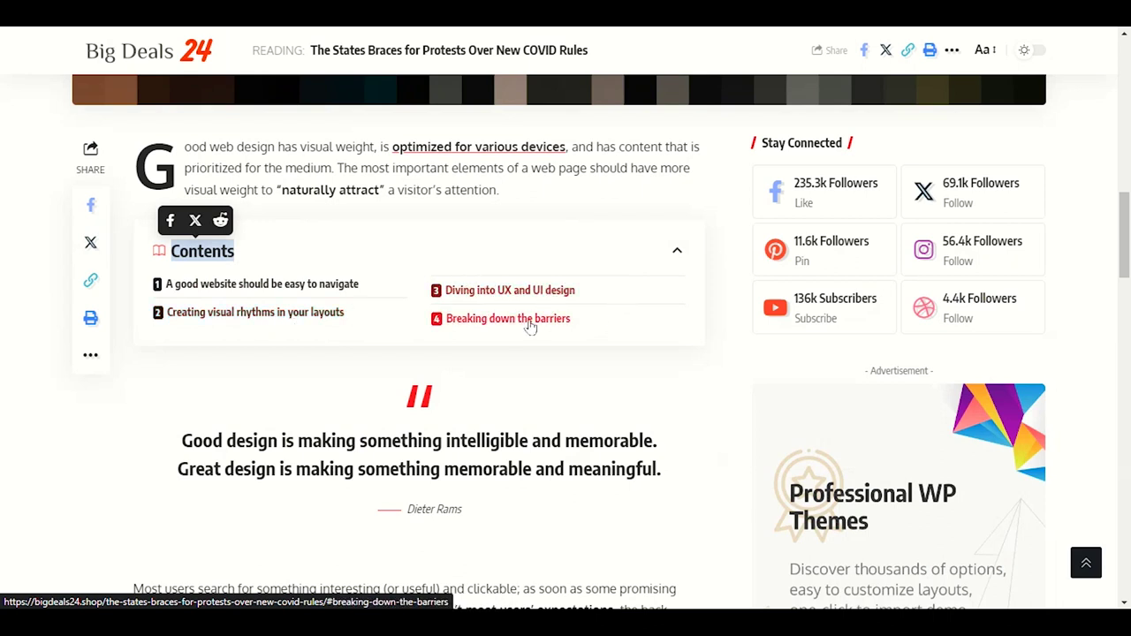
{"action": "left_click", "coordinate": [350, 226]}
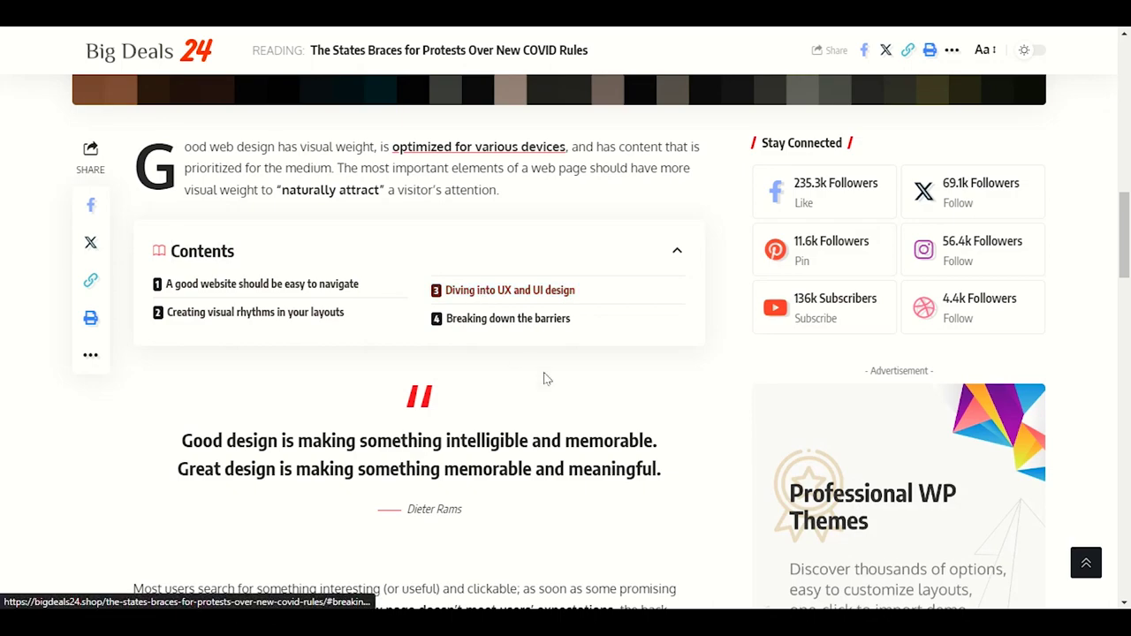
{"action": "scroll", "coordinate": [549, 409], "scroll_direction": "down", "scroll_amount": 9}
{"action": "scroll", "coordinate": [549, 411], "scroll_direction": "up", "scroll_amount": 8}
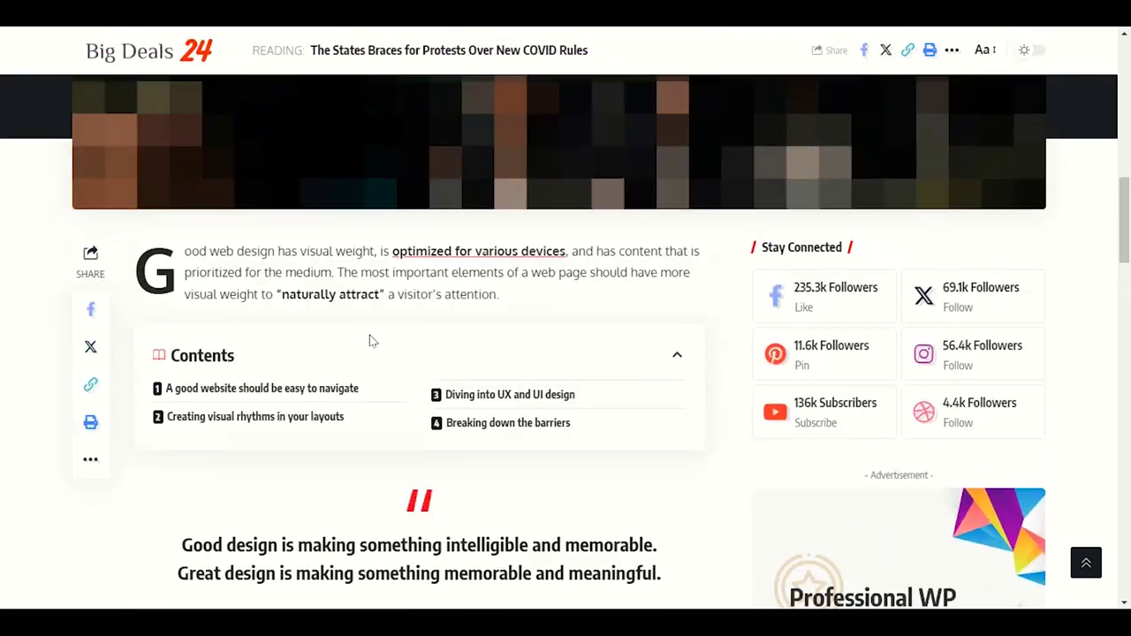
{"action": "right_click", "coordinate": [371, 341]}
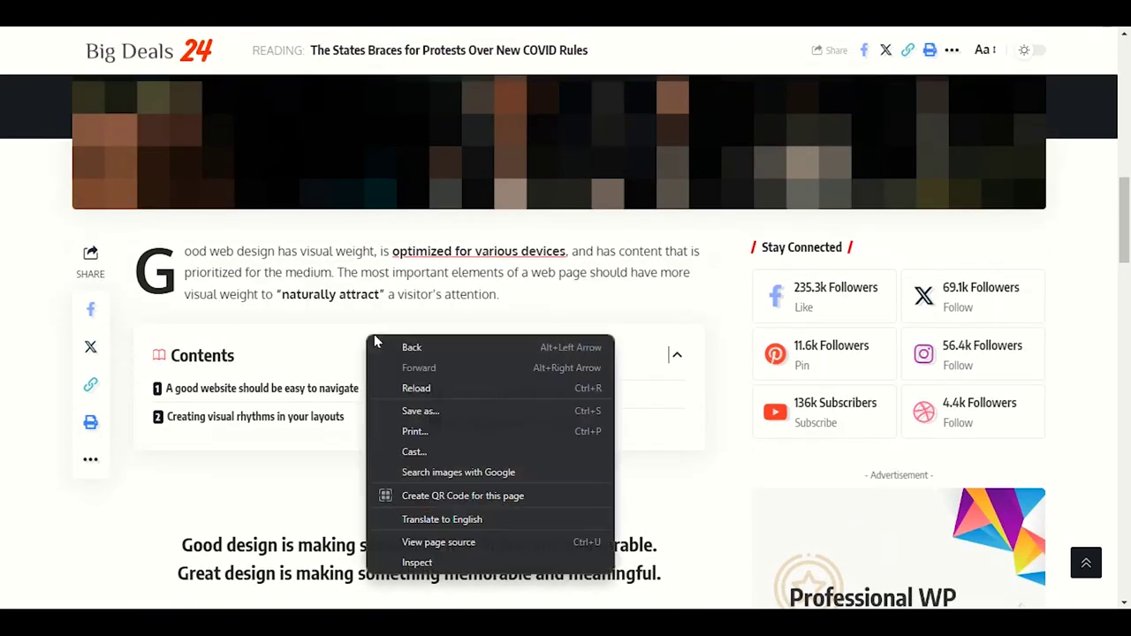
{"action": "left_click", "coordinate": [415, 390]}
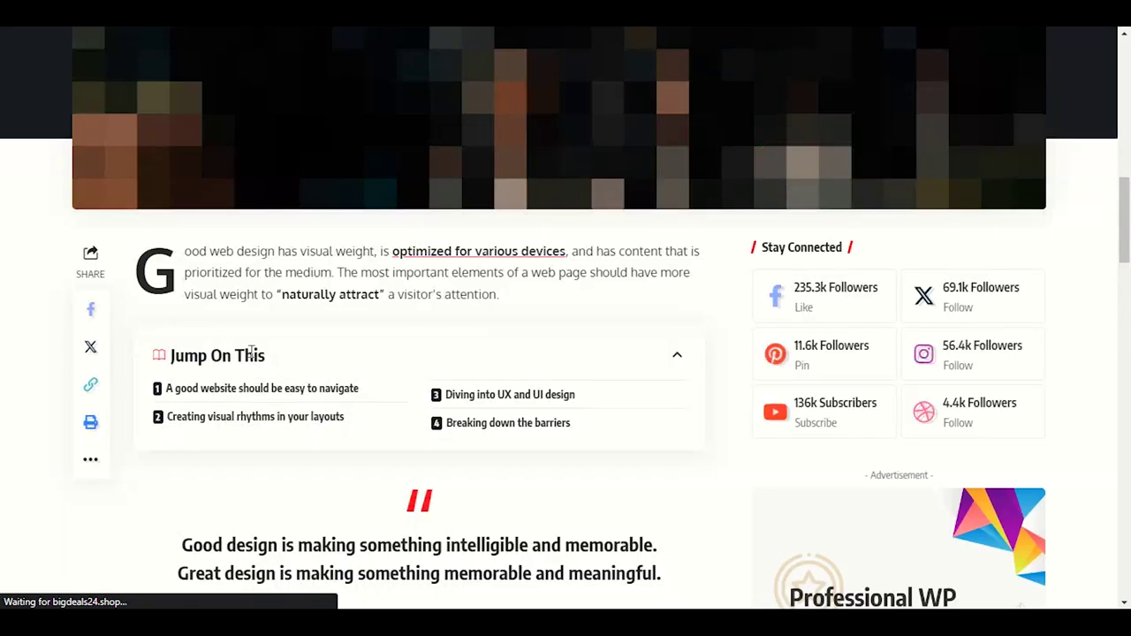
{"action": "left_click_drag", "start_coordinate": [285, 361], "coordinate": [262, 360]}
{"action": "left_click", "coordinate": [325, 326]}
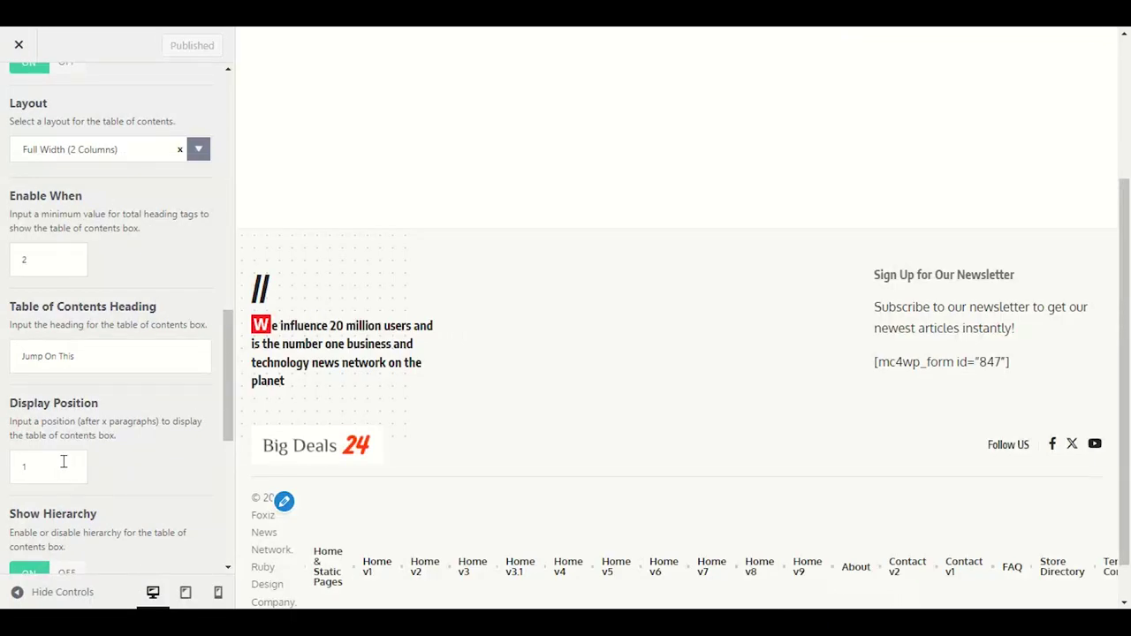
Leave the Table of Contents settings and look through the Like & Reaction options down to Reaction Heading
{"action": "scroll", "coordinate": [63, 448], "scroll_direction": "up", "scroll_amount": 1}
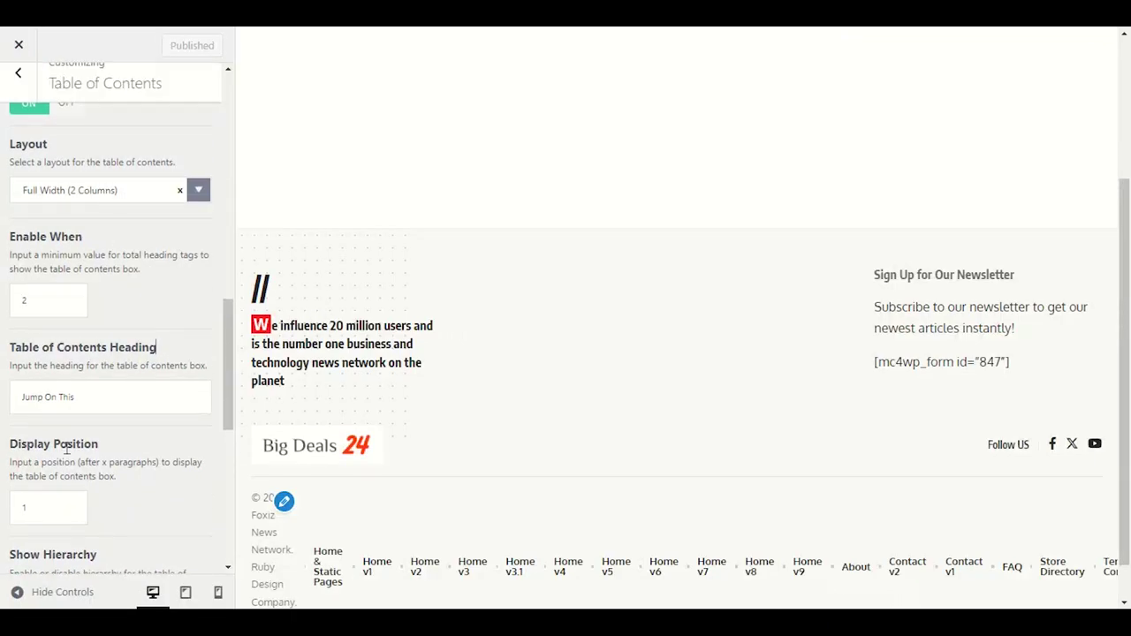
{"action": "scroll", "coordinate": [63, 447], "scroll_direction": "down", "scroll_amount": 5}
{"action": "left_click", "coordinate": [18, 90]}
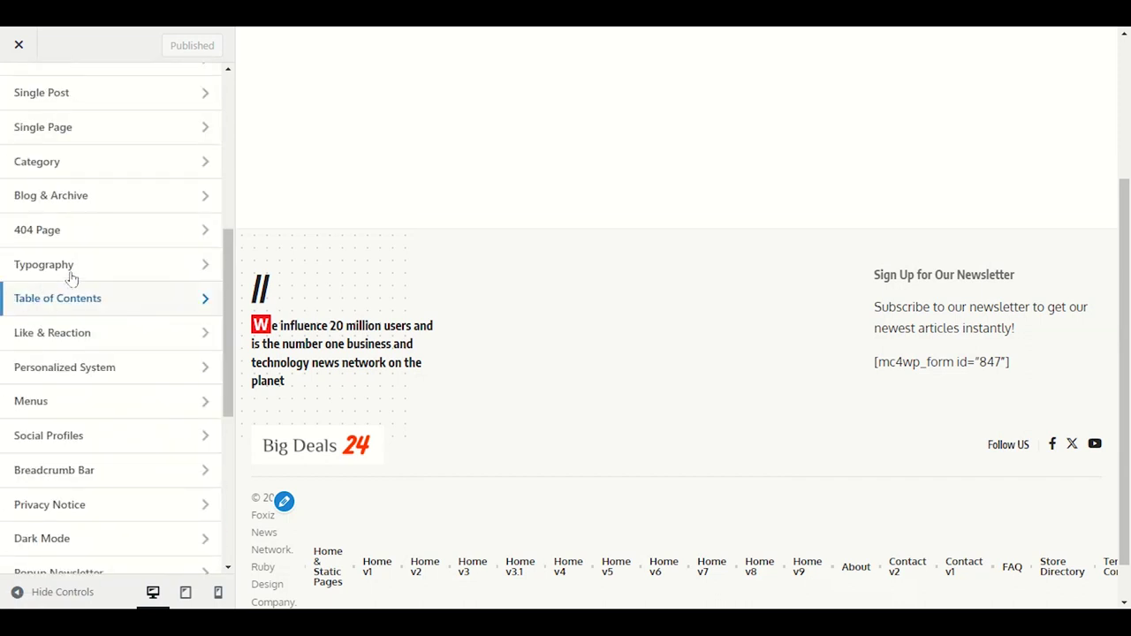
{"action": "left_click", "coordinate": [108, 341]}
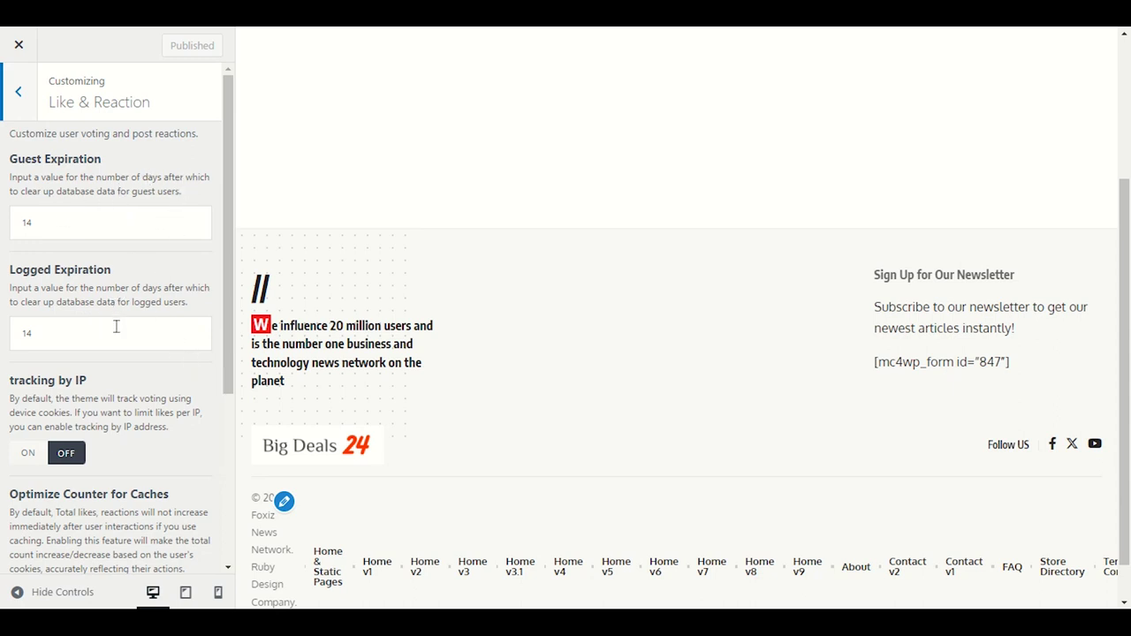
{"action": "scroll", "coordinate": [116, 371], "scroll_direction": "down", "scroll_amount": 3}
{"action": "scroll", "coordinate": [116, 371], "scroll_direction": "up", "scroll_amount": 1}
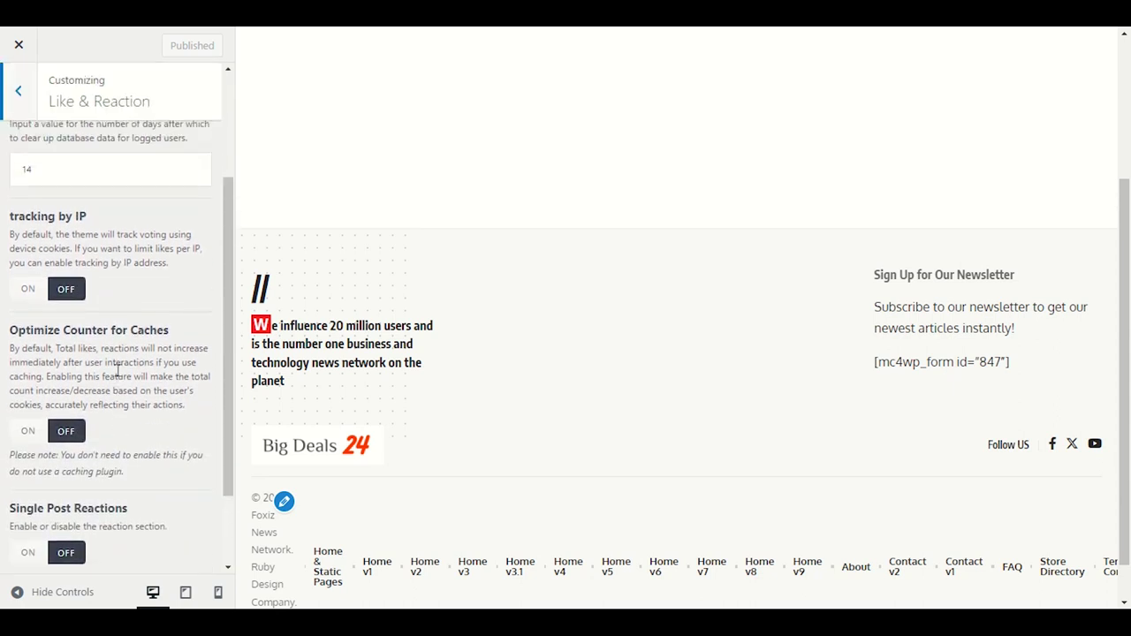
{"action": "scroll", "coordinate": [148, 357], "scroll_direction": "down", "scroll_amount": 1}
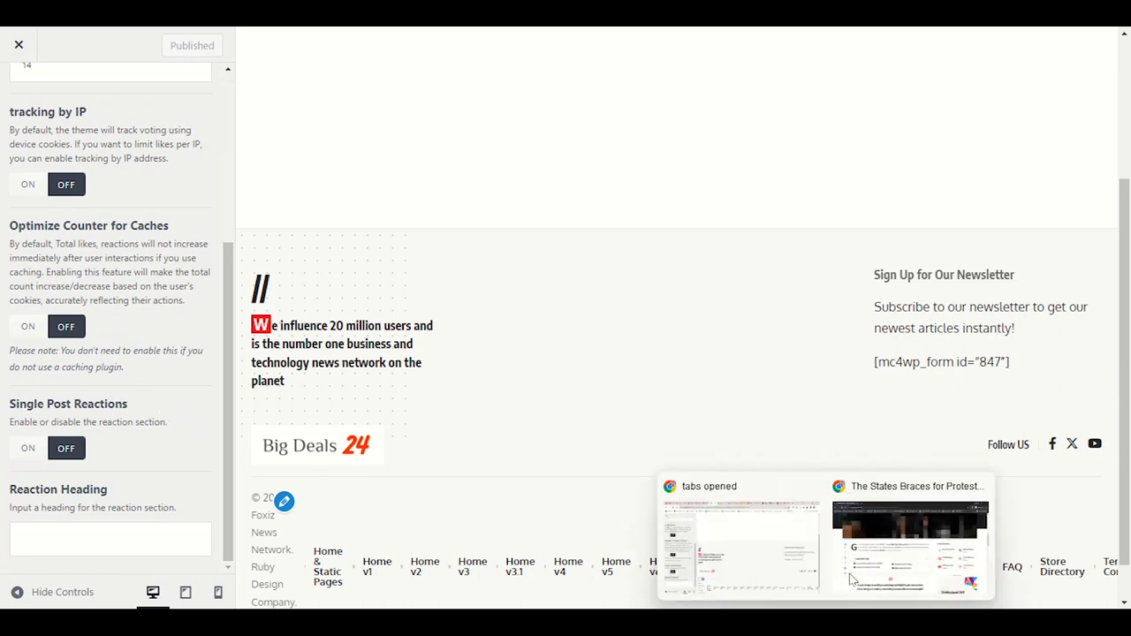
Look through the live article for a reaction section, then return to the Customizer and leave the Like & Reaction settings
{"action": "left_click", "coordinate": [742, 541]}
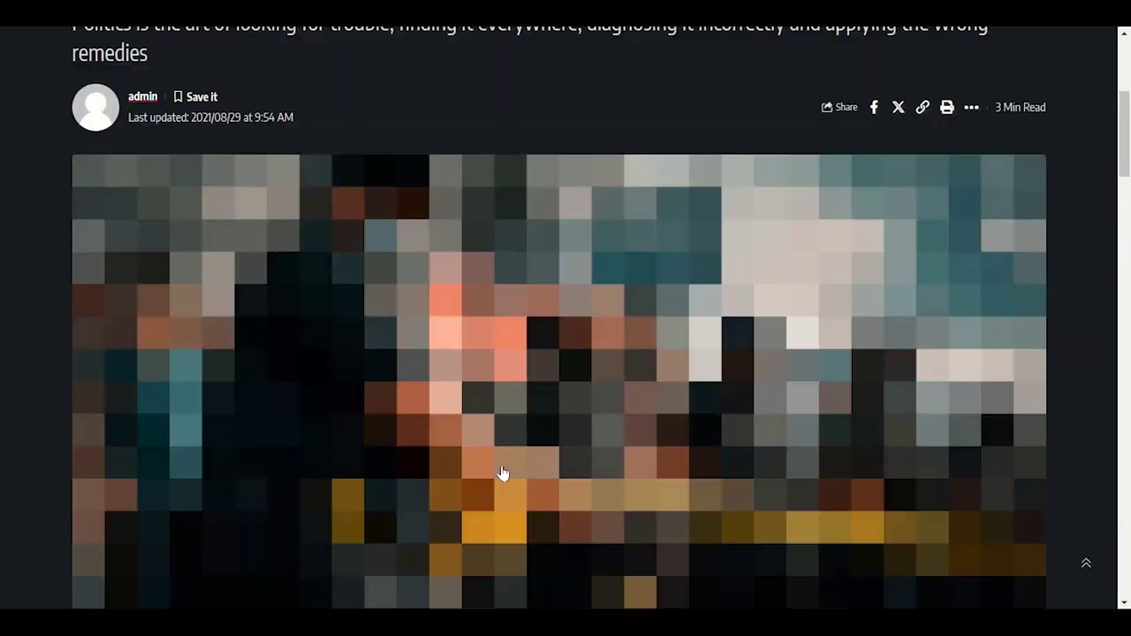
{"action": "scroll", "coordinate": [501, 474], "scroll_direction": "up", "scroll_amount": 4}
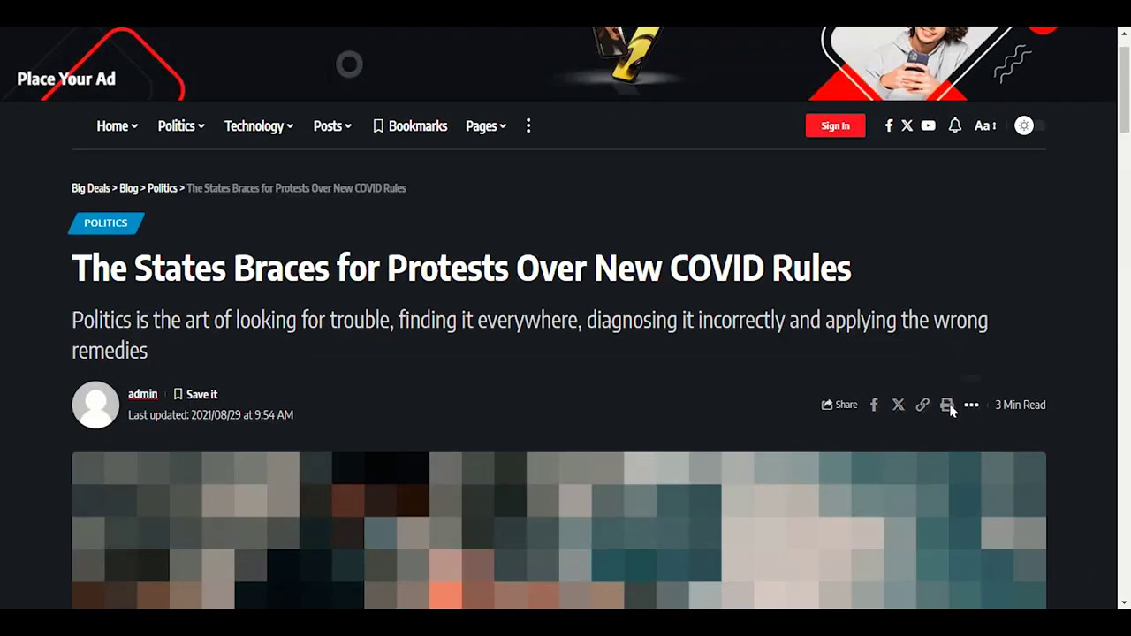
{"action": "scroll", "coordinate": [536, 444], "scroll_direction": "down", "scroll_amount": 3}
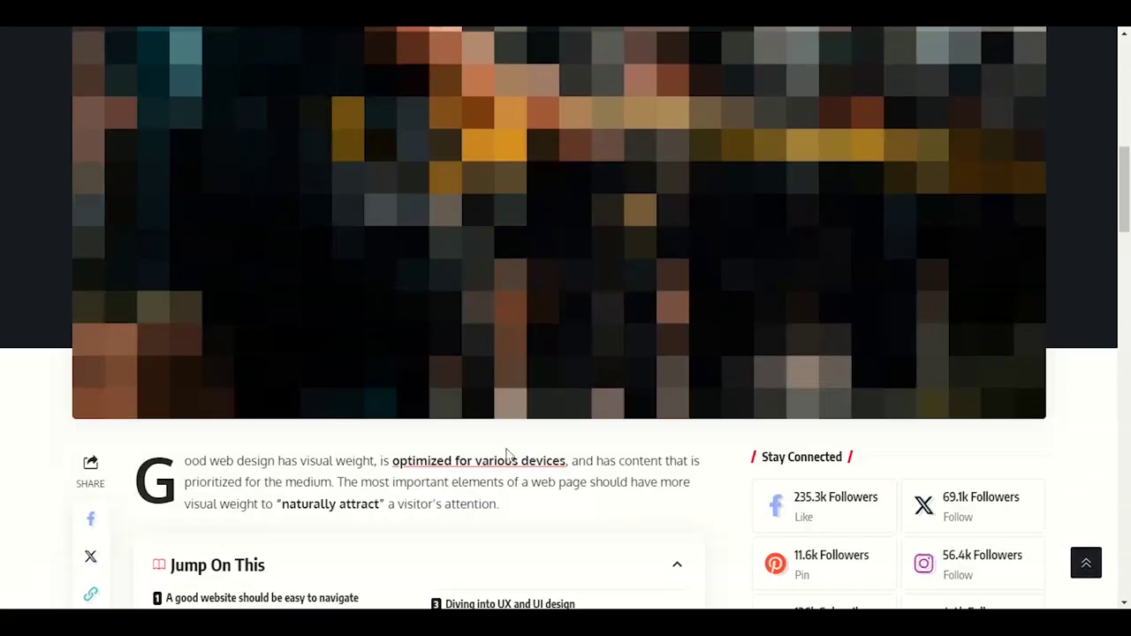
{"action": "scroll", "coordinate": [508, 453], "scroll_direction": "down", "scroll_amount": 10}
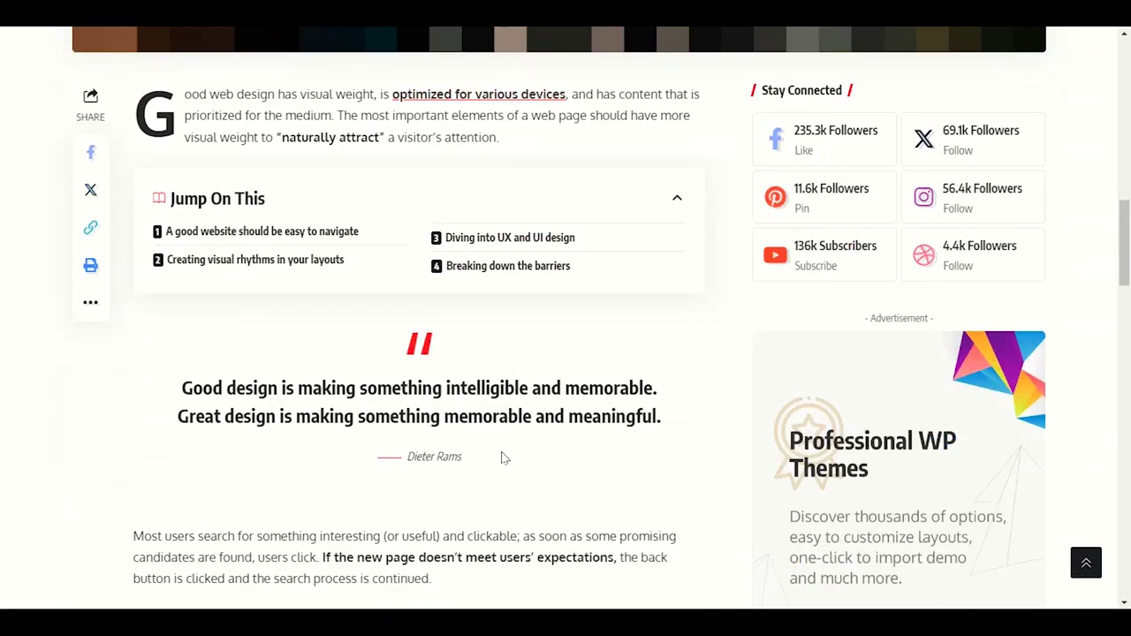
{"action": "scroll", "coordinate": [495, 460], "scroll_direction": "down", "scroll_amount": 10}
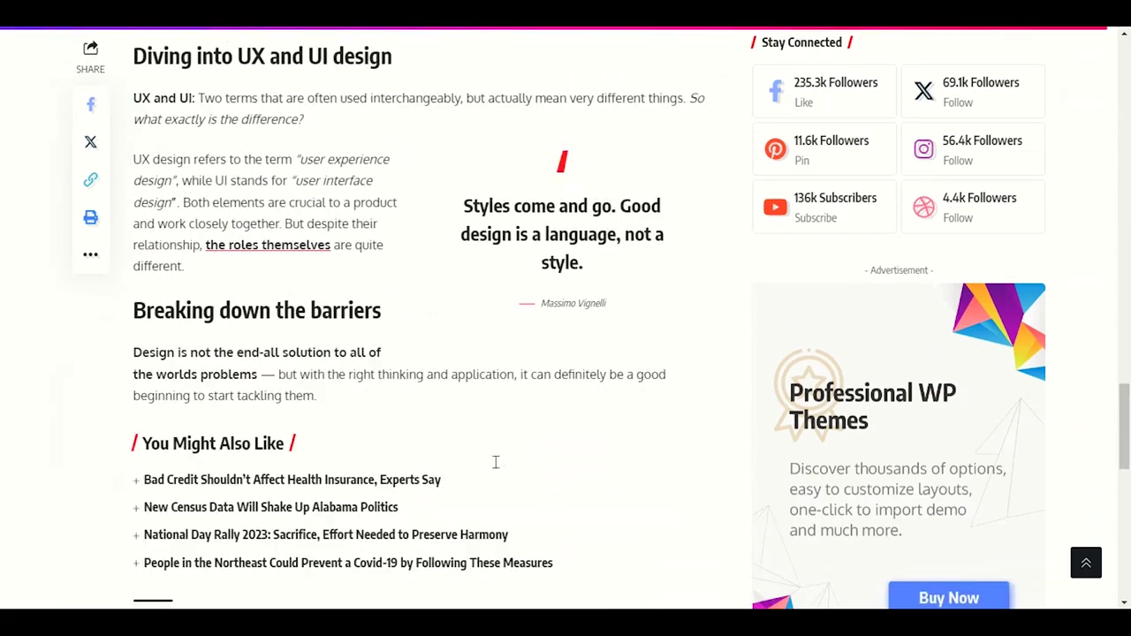
{"action": "scroll", "coordinate": [486, 469], "scroll_direction": "down", "scroll_amount": 5}
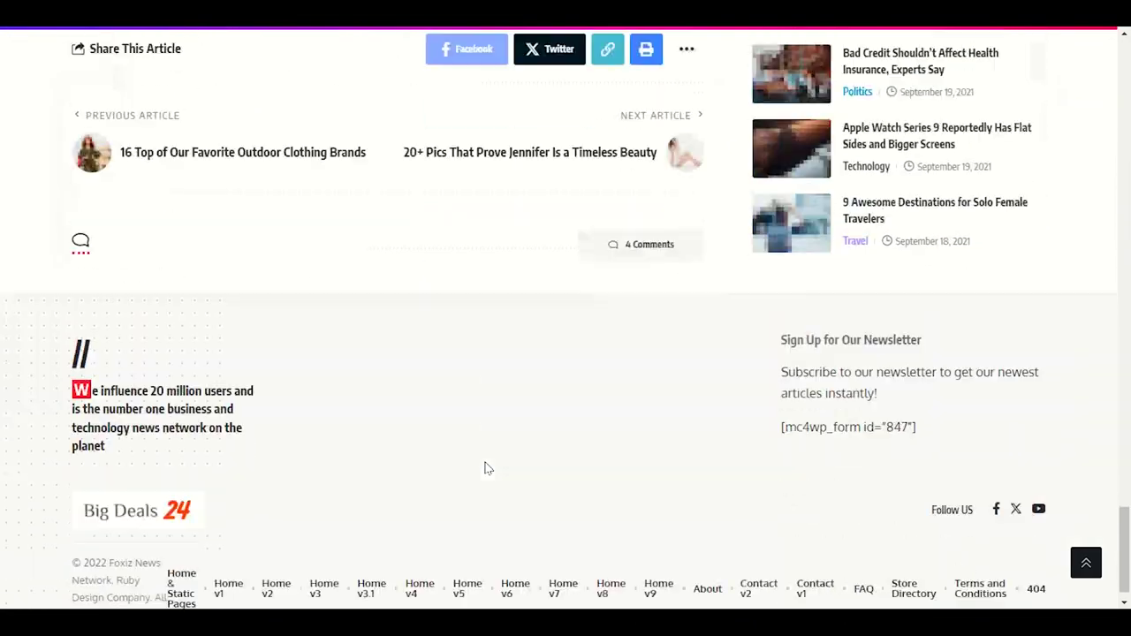
{"action": "scroll", "coordinate": [487, 469], "scroll_direction": "up", "scroll_amount": 8}
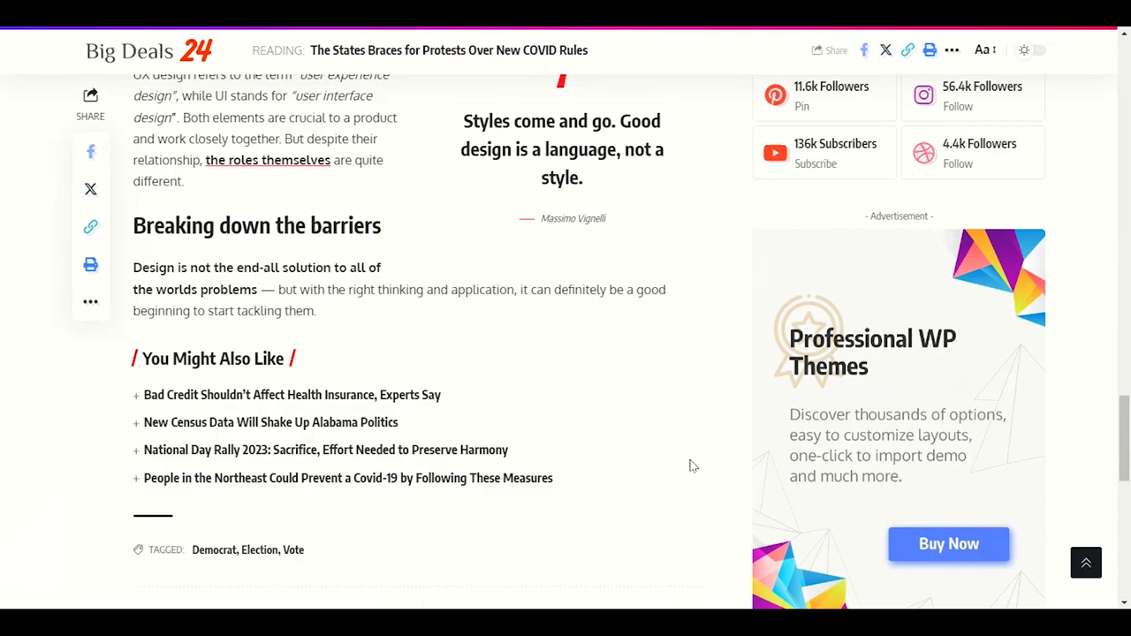
{"action": "scroll", "coordinate": [764, 542], "scroll_direction": "up", "scroll_amount": 2}
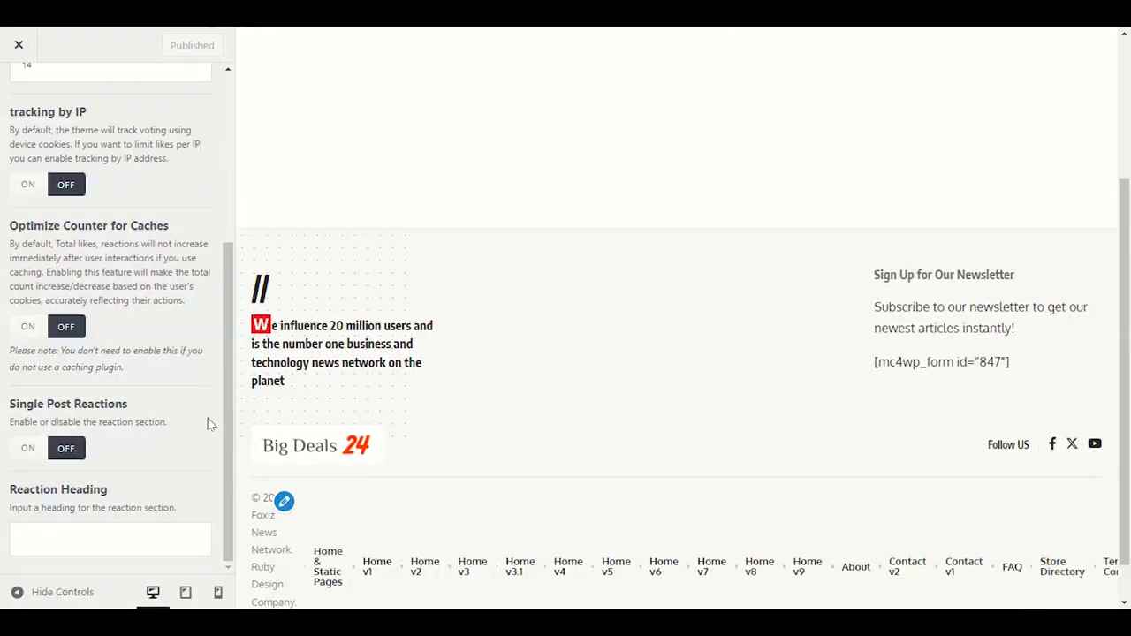
{"action": "scroll", "coordinate": [159, 416], "scroll_direction": "up", "scroll_amount": 3}
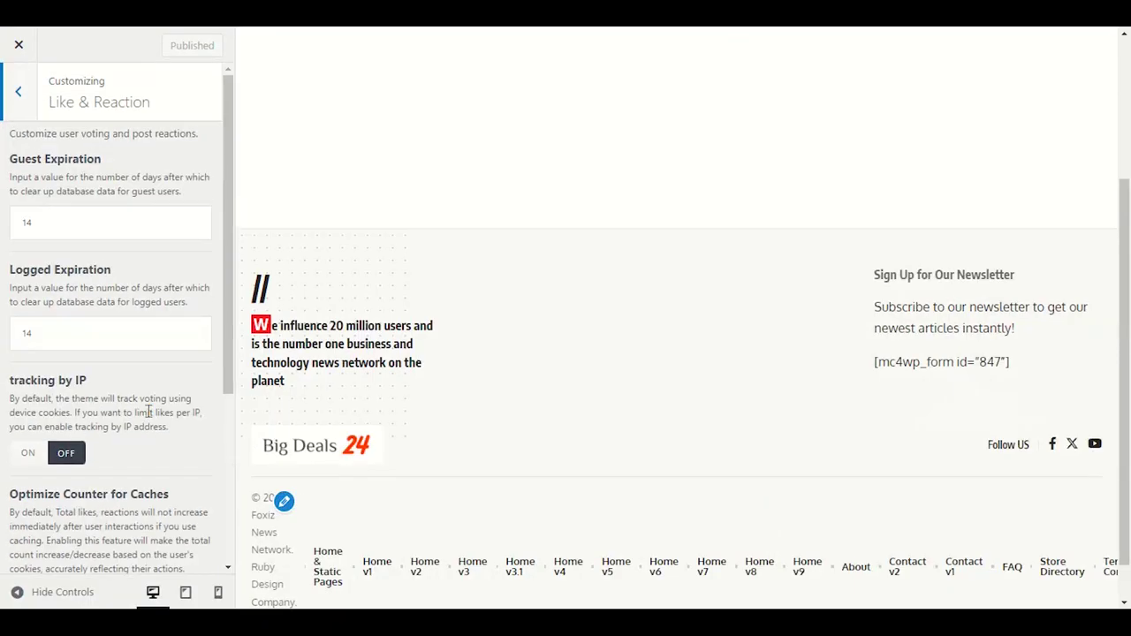
{"action": "left_click", "coordinate": [15, 95]}
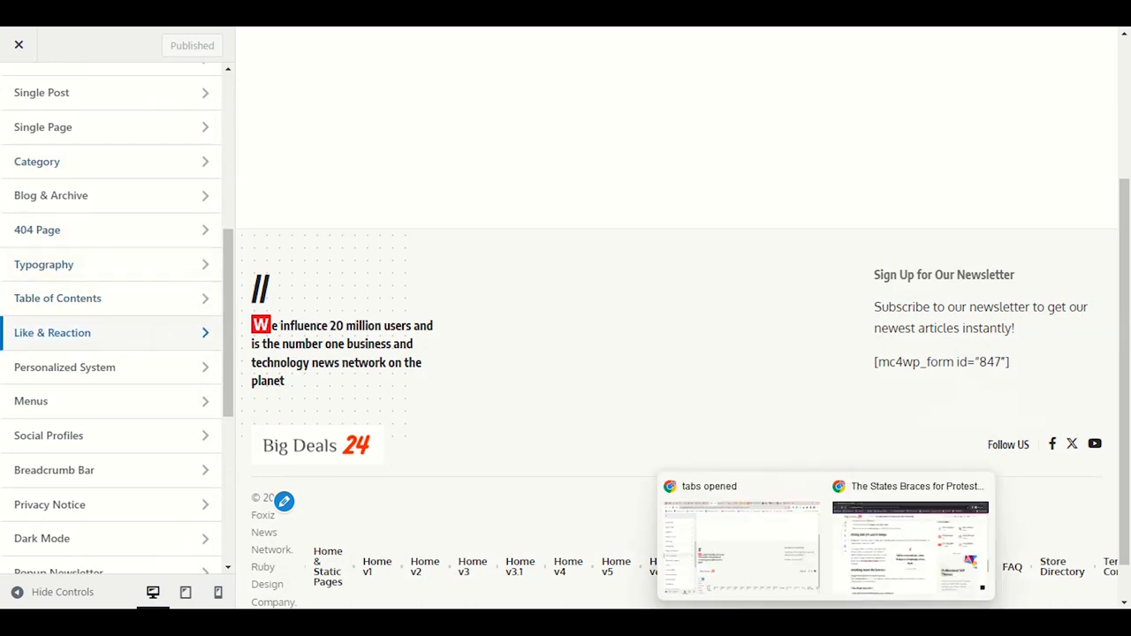
Examine the live article again, from its header and share icons down to the comments area and back
{"action": "left_click", "coordinate": [910, 538]}
{"action": "scroll", "coordinate": [291, 366], "scroll_direction": "up", "scroll_amount": 15}
{"action": "scroll", "coordinate": [287, 389], "scroll_direction": "up", "scroll_amount": 15}
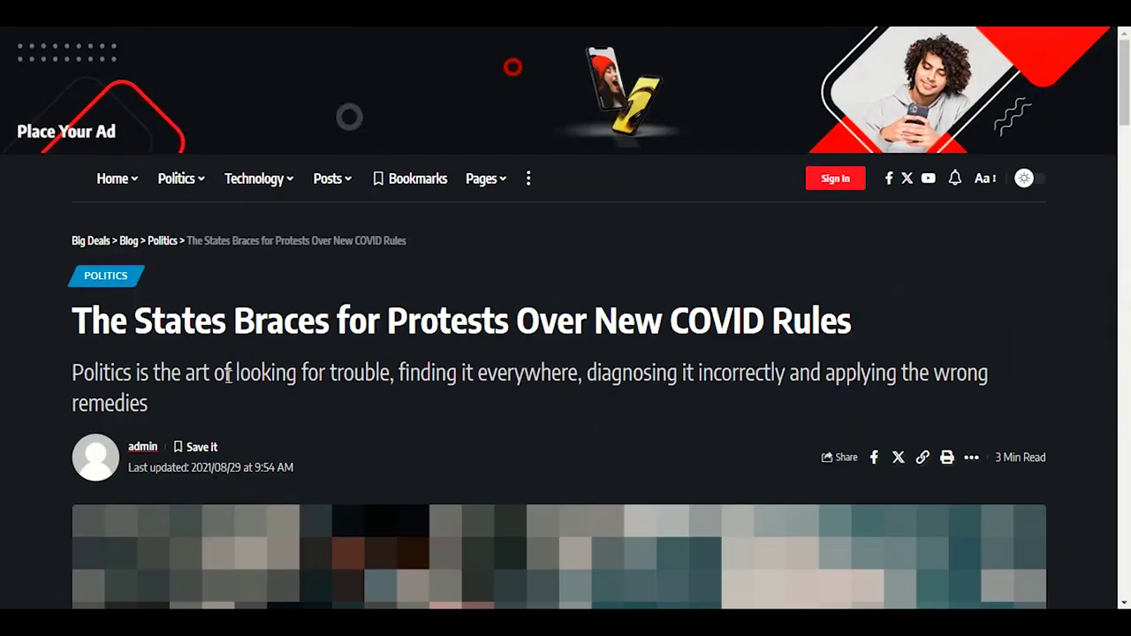
{"action": "scroll", "coordinate": [228, 376], "scroll_direction": "down", "scroll_amount": 2}
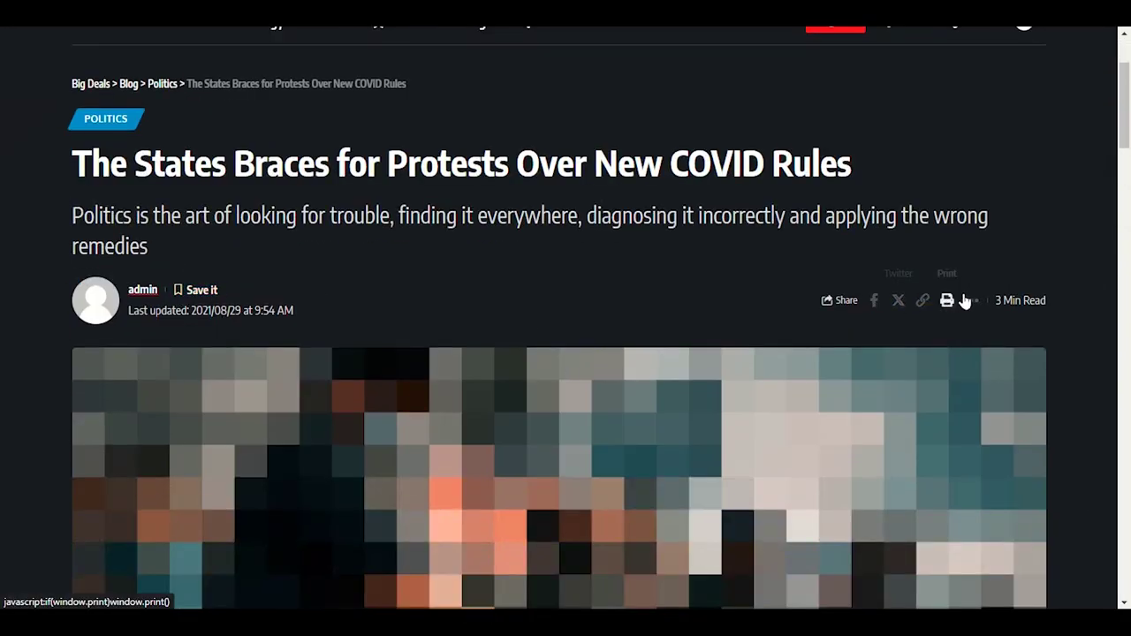
{"action": "scroll", "coordinate": [712, 450], "scroll_direction": "down", "scroll_amount": 6}
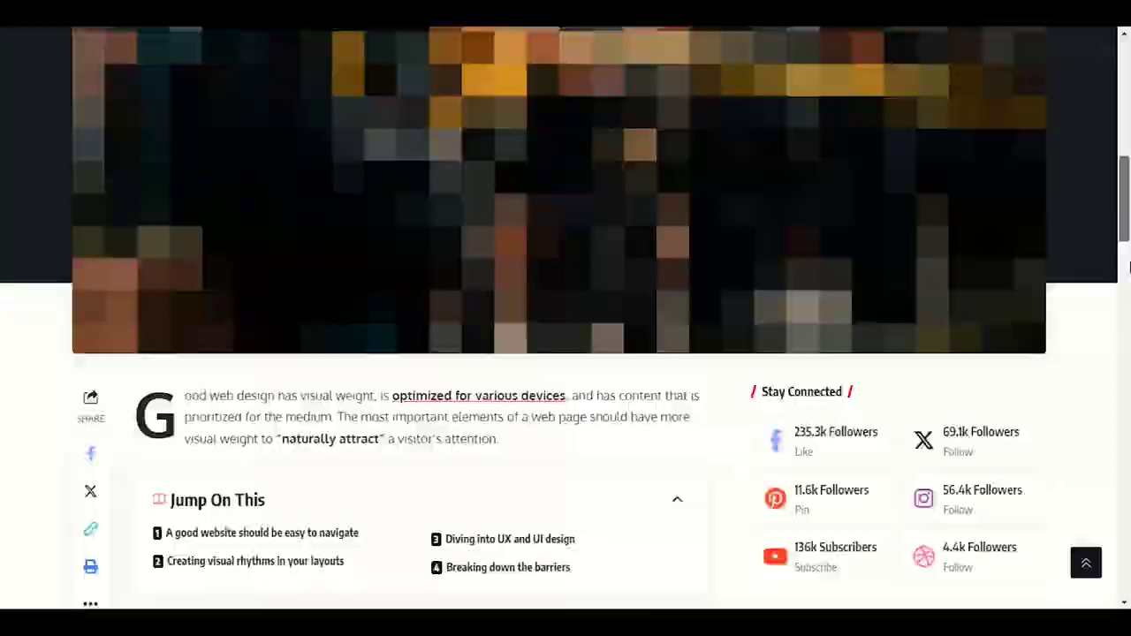
{"action": "left_click_drag", "start_coordinate": [1129, 267], "coordinate": [1127, 506]}
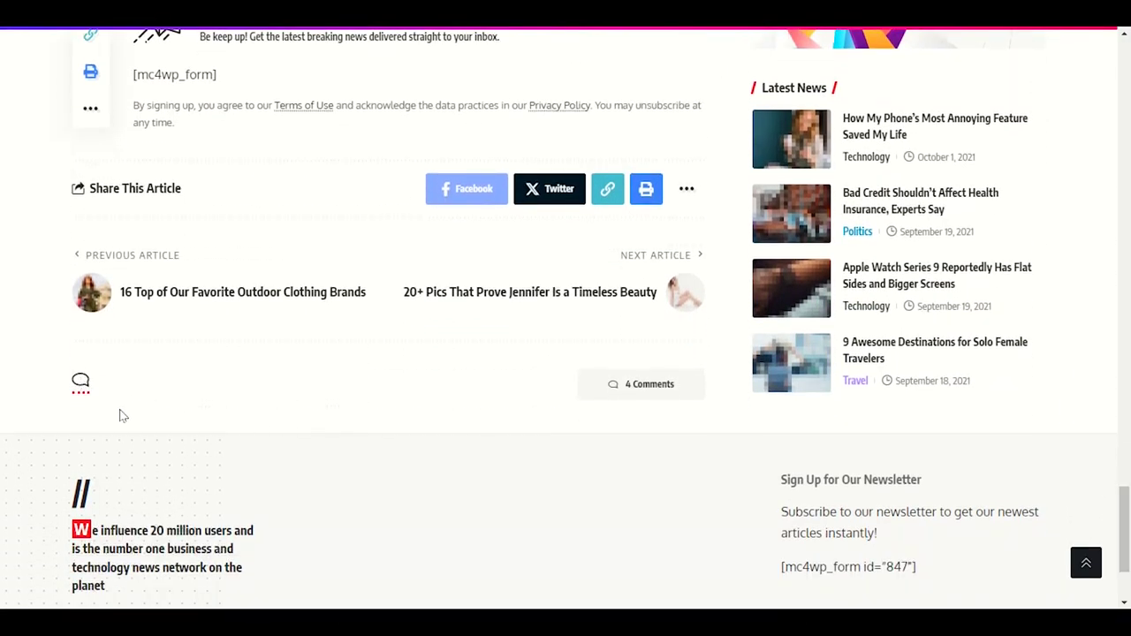
{"action": "scroll", "coordinate": [633, 435], "scroll_direction": "up", "scroll_amount": 3}
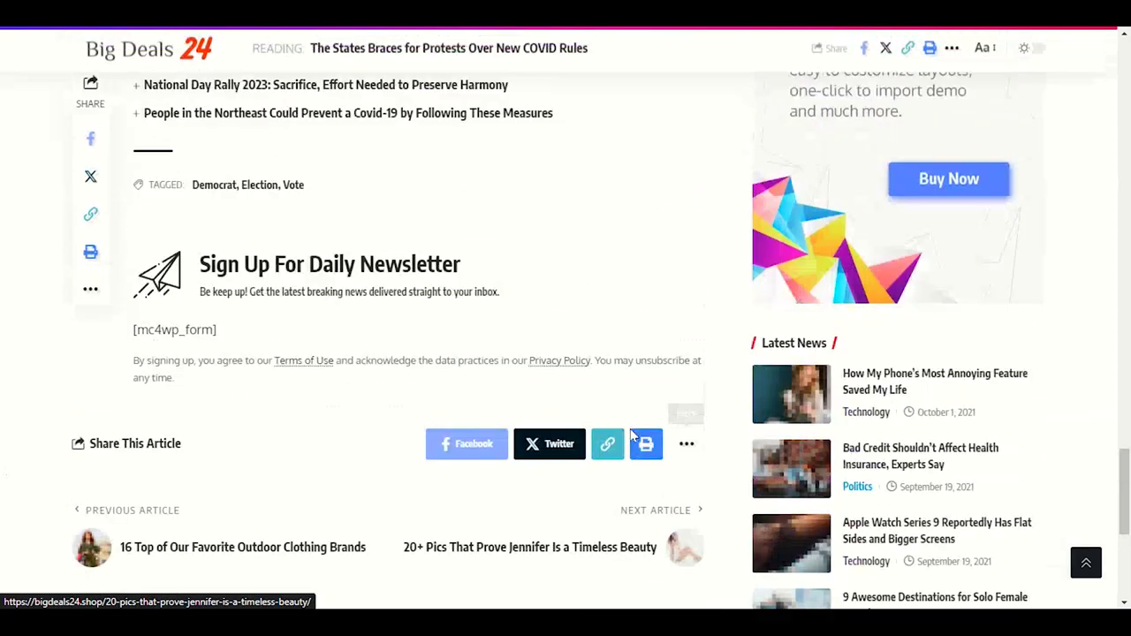
{"action": "scroll", "coordinate": [633, 435], "scroll_direction": "up", "scroll_amount": 5}
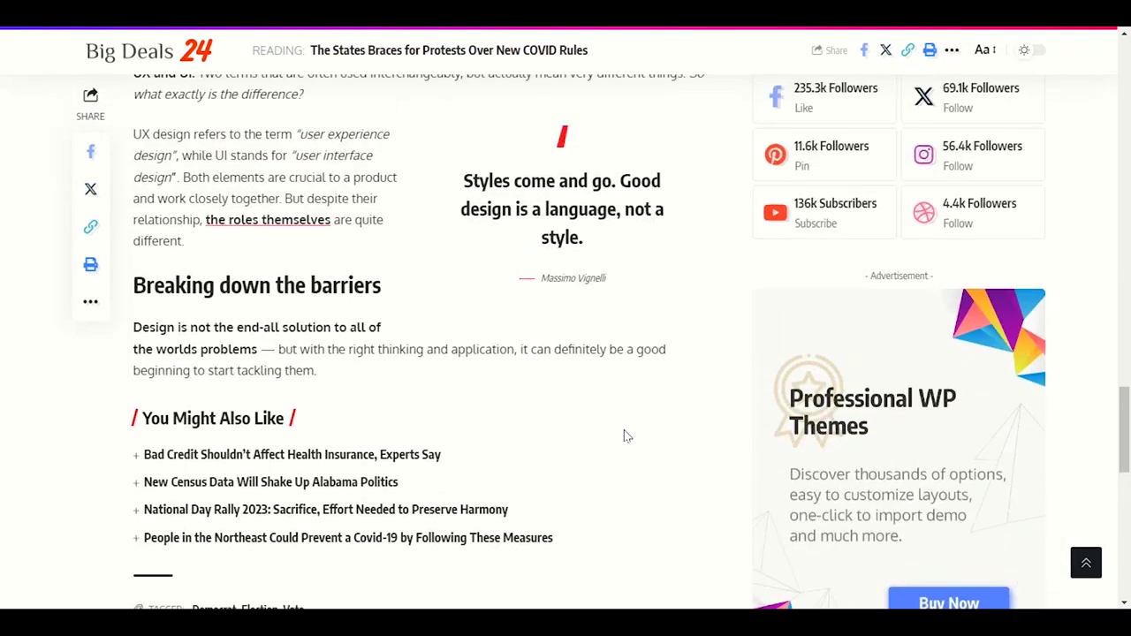
{"action": "scroll", "coordinate": [624, 436], "scroll_direction": "up", "scroll_amount": 15}
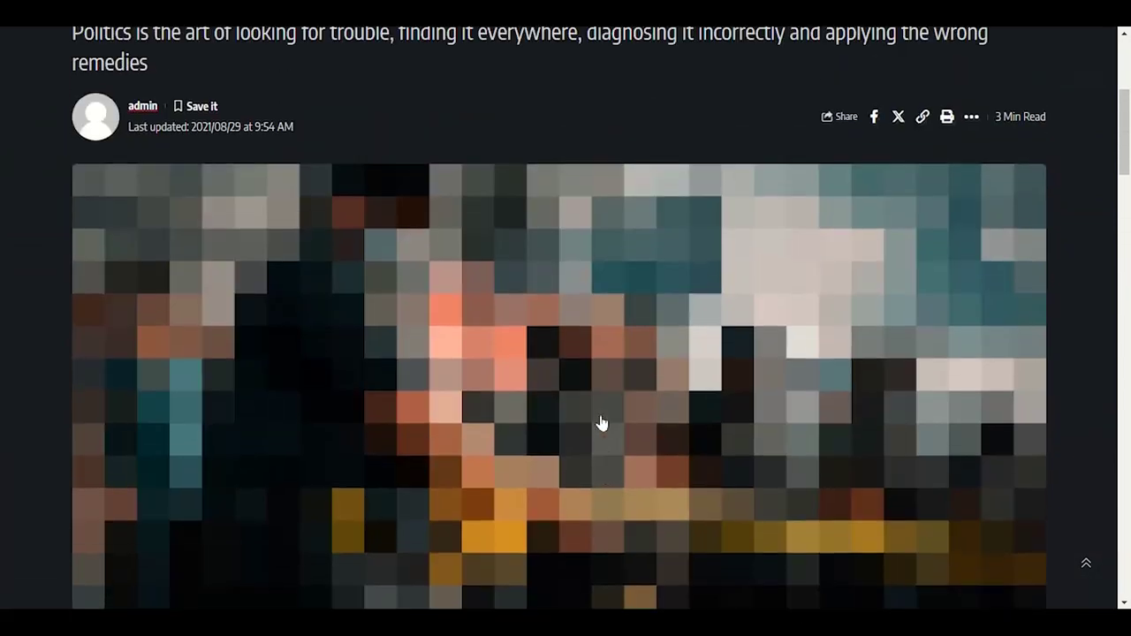
{"action": "scroll", "coordinate": [601, 424], "scroll_direction": "up", "scroll_amount": 3}
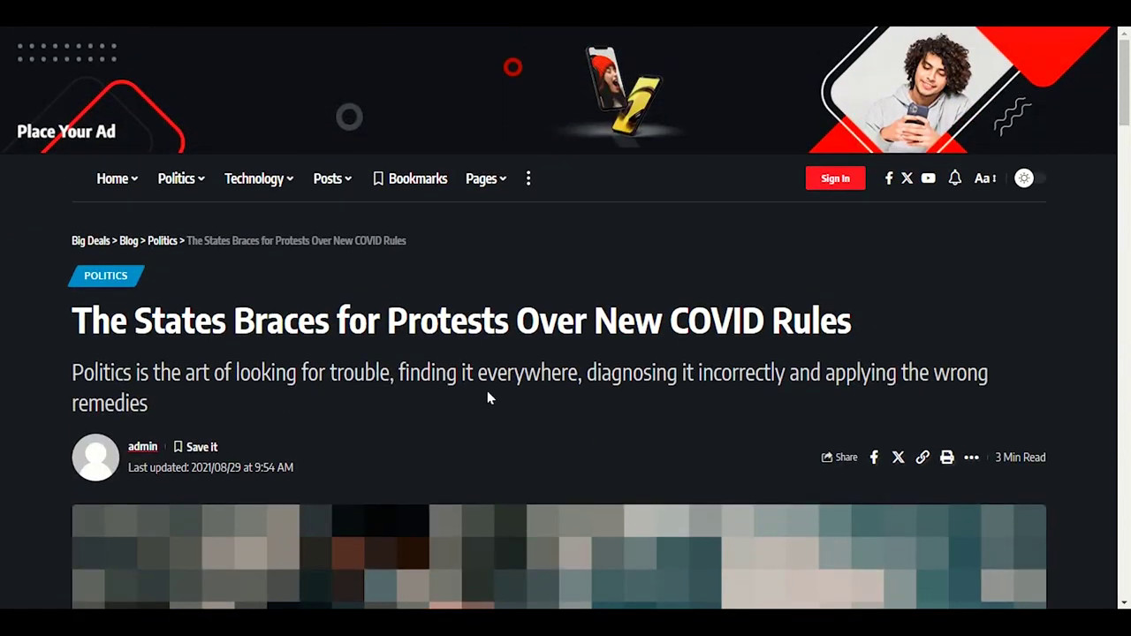
Go down the live article to its comments area, expand the comments and look through them
{"action": "scroll", "coordinate": [624, 477], "scroll_direction": "down", "scroll_amount": 8}
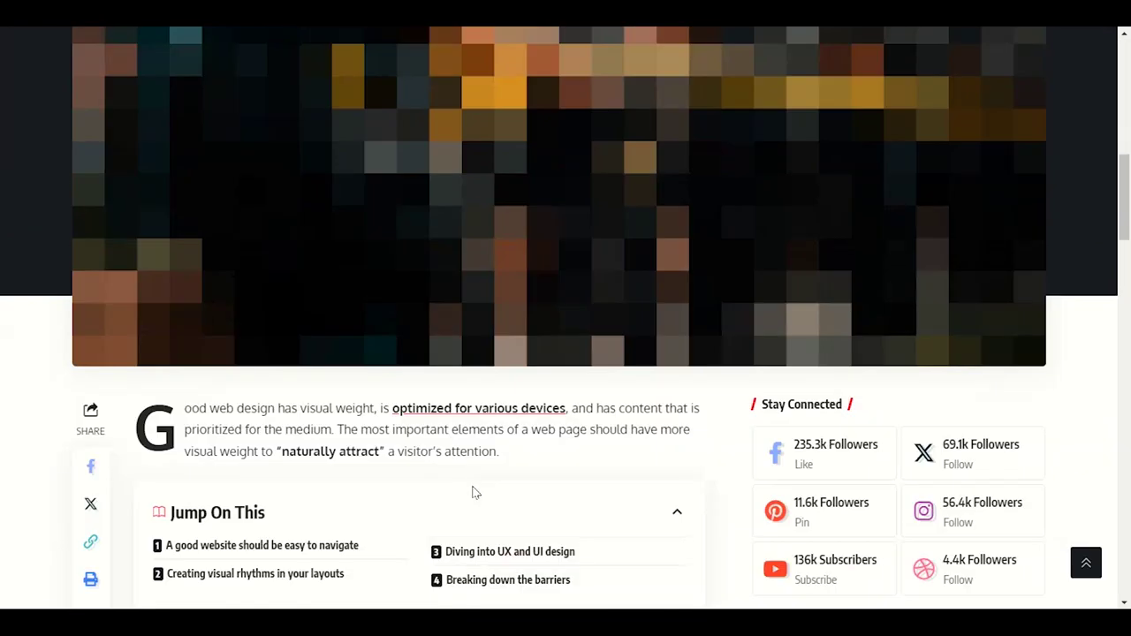
{"action": "scroll", "coordinate": [473, 492], "scroll_direction": "down", "scroll_amount": 20}
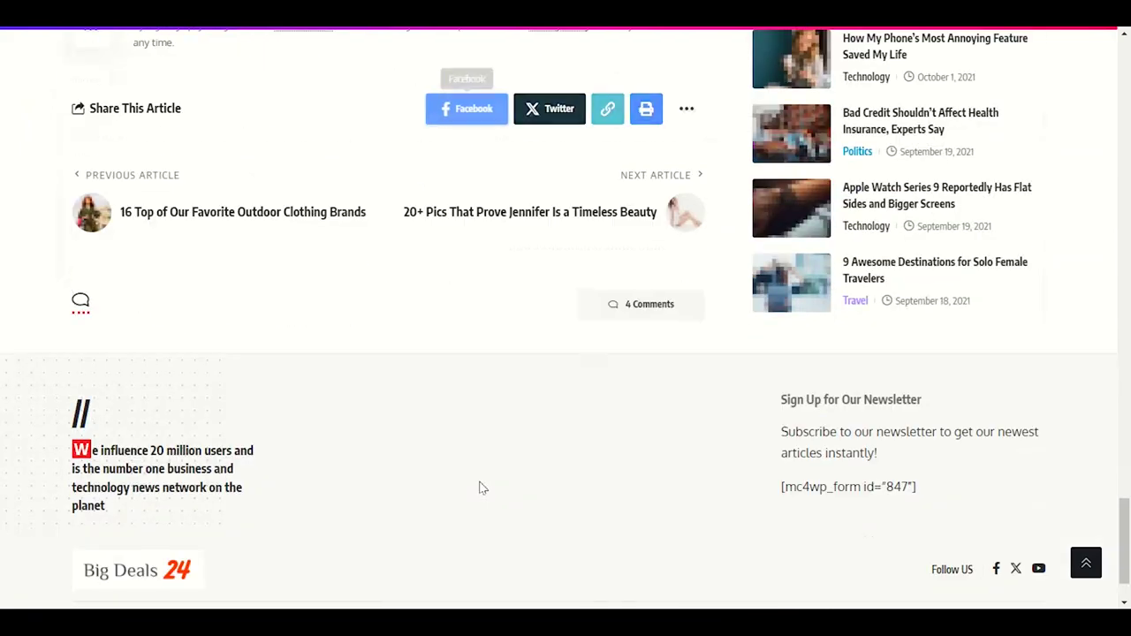
{"action": "scroll", "coordinate": [480, 485], "scroll_direction": "down", "scroll_amount": 1}
{"action": "scroll", "coordinate": [634, 324], "scroll_direction": "up", "scroll_amount": 1}
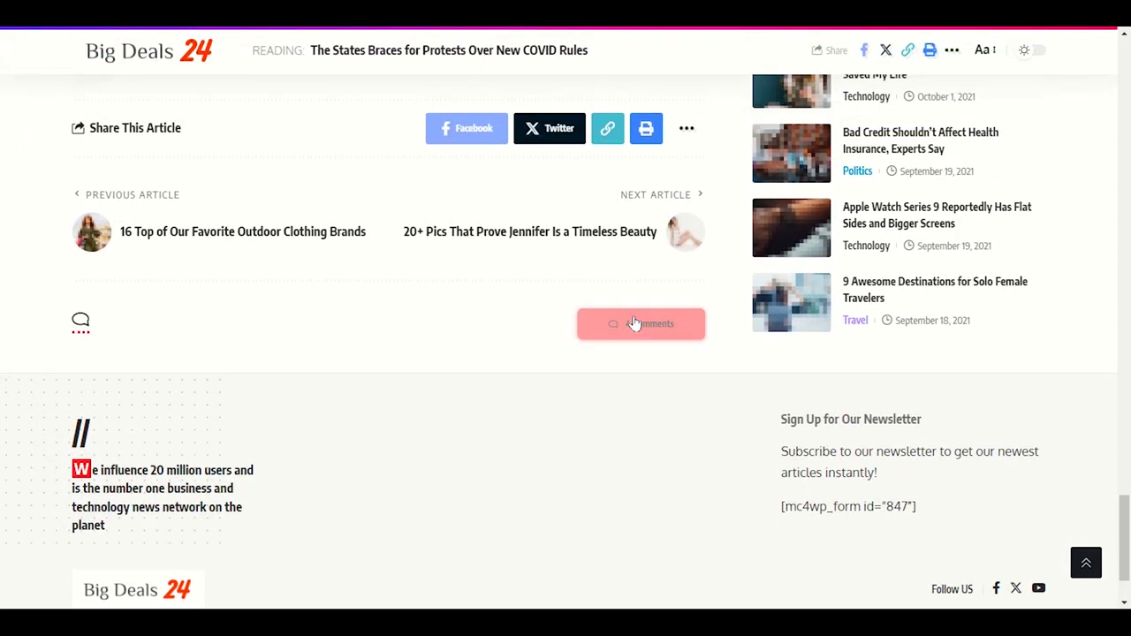
{"action": "left_click", "coordinate": [634, 323]}
{"action": "scroll", "coordinate": [410, 365], "scroll_direction": "down", "scroll_amount": 1}
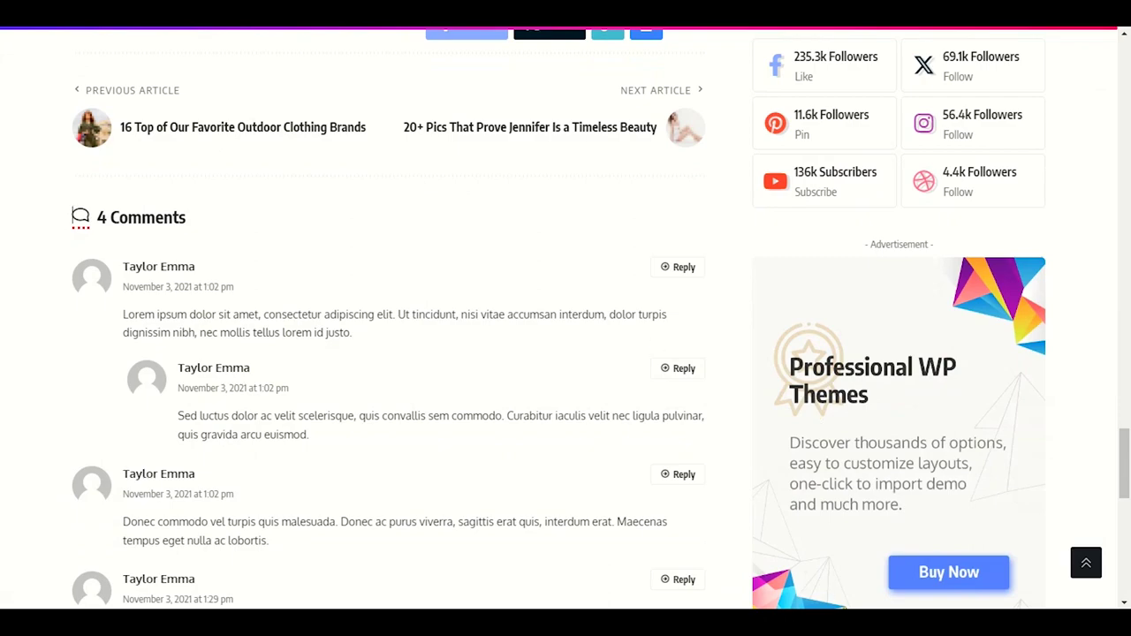
Return to the Customizer, view the subsections of Personalized System and leave it again
{"action": "left_click", "coordinate": [721, 567]}
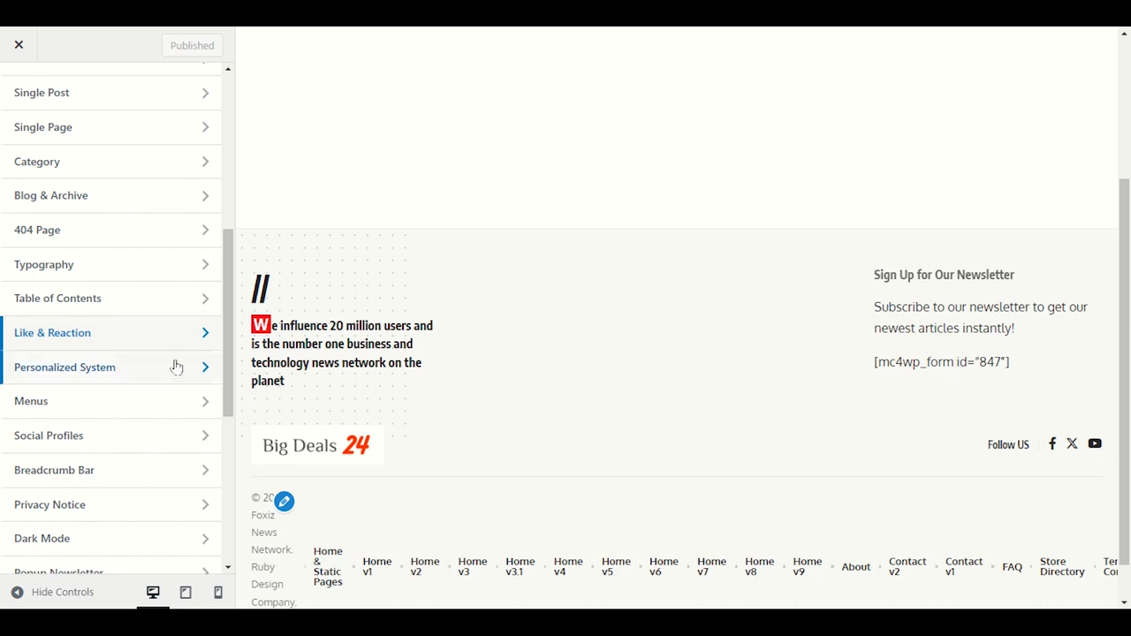
{"action": "left_click", "coordinate": [55, 367]}
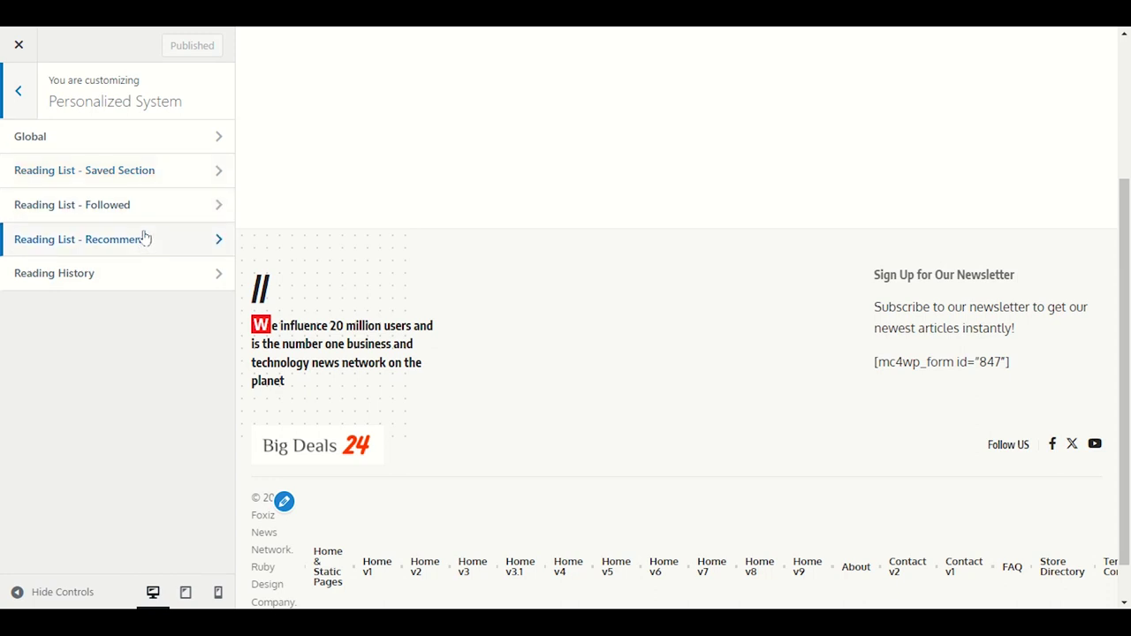
{"action": "left_click", "coordinate": [30, 101]}
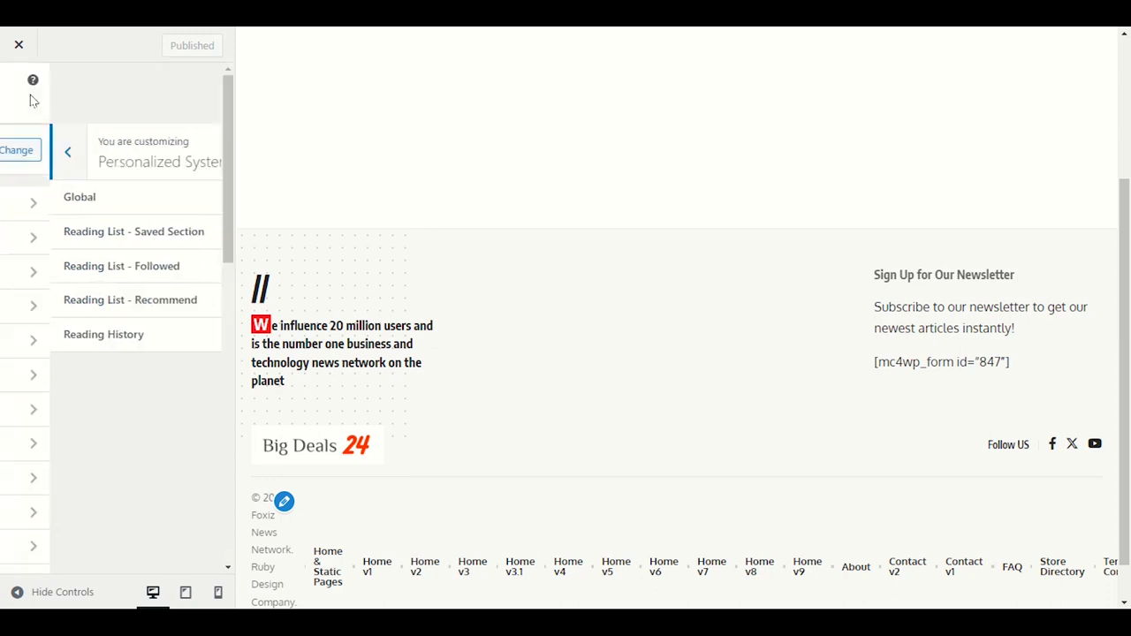
View the site's list of menus in the Customizer's Menus section, then return to the main section list
{"action": "scroll", "coordinate": [70, 370], "scroll_direction": "down", "scroll_amount": 3}
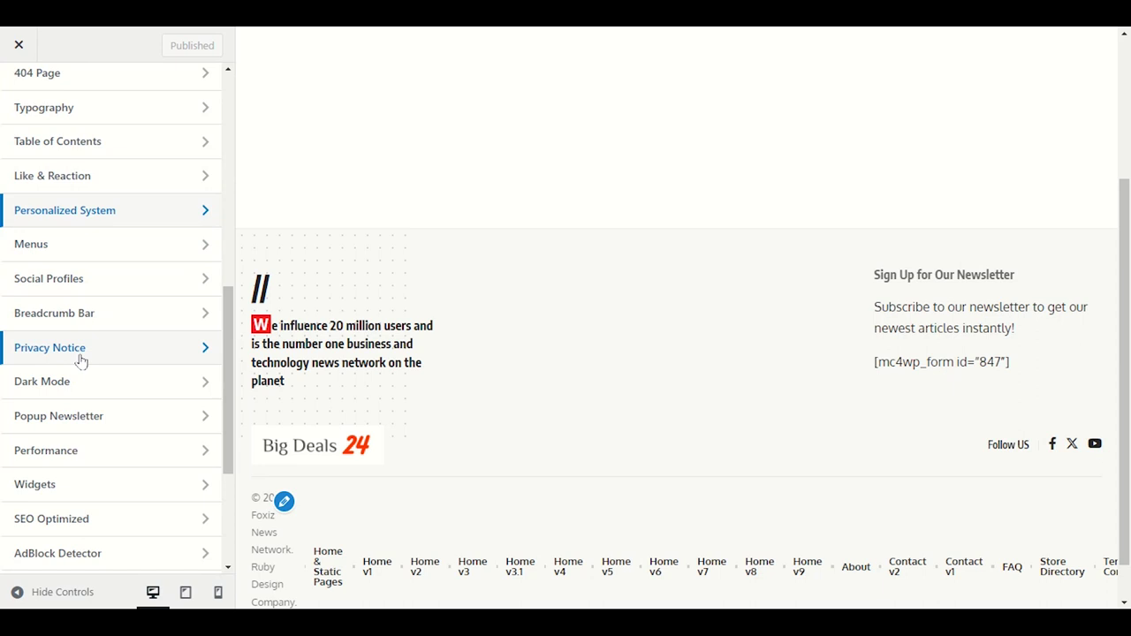
{"action": "scroll", "coordinate": [81, 361], "scroll_direction": "up", "scroll_amount": 2}
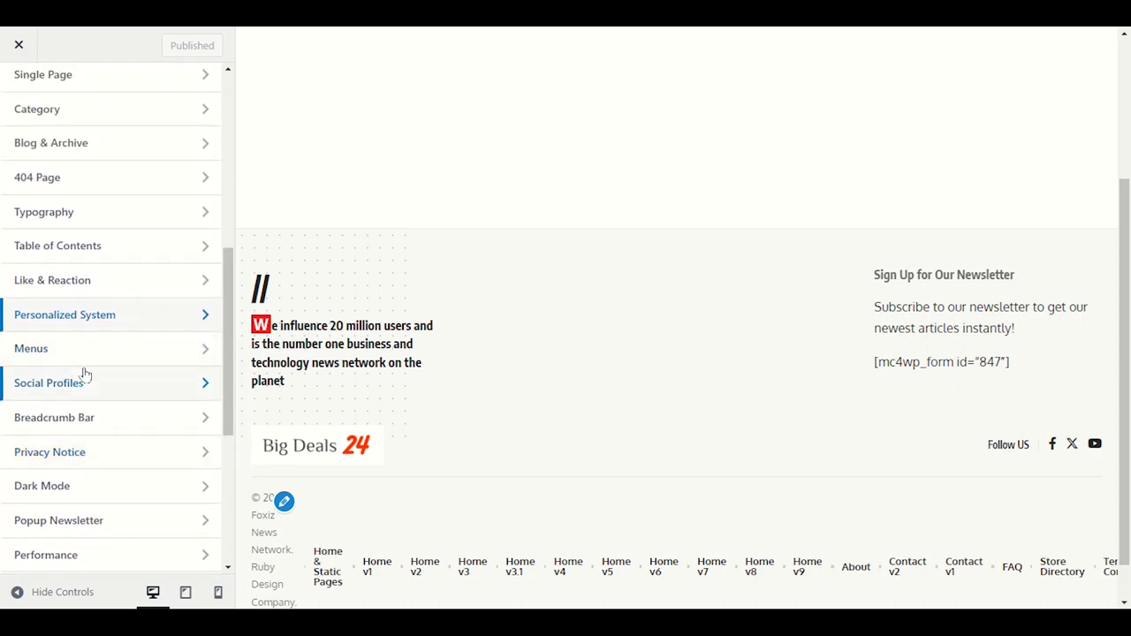
{"action": "scroll", "coordinate": [85, 375], "scroll_direction": "down", "scroll_amount": 1}
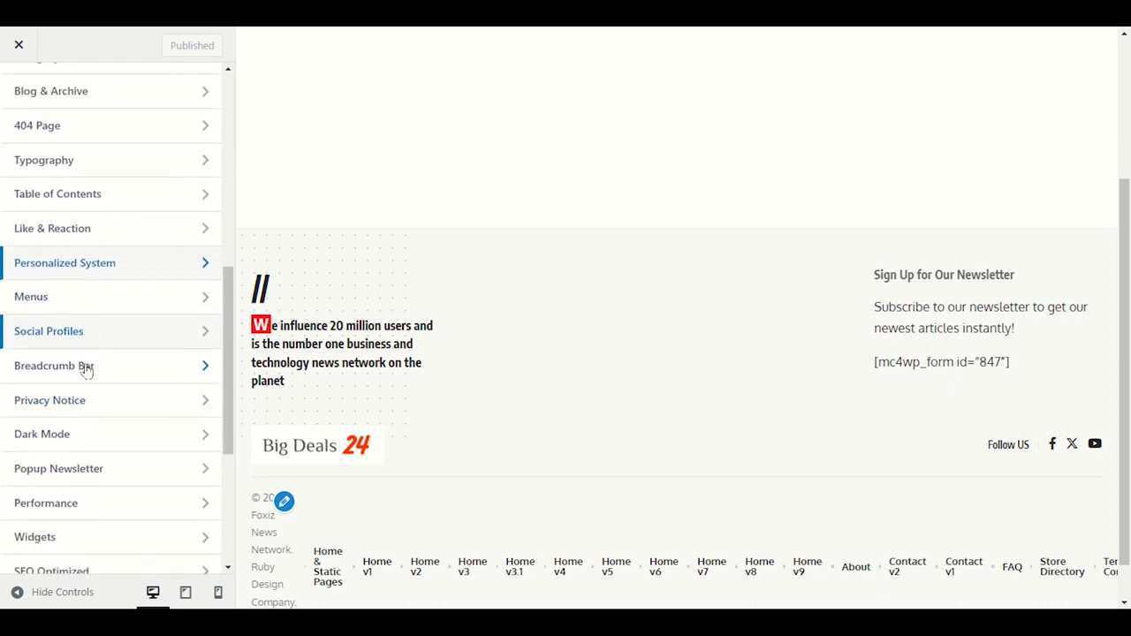
{"action": "left_click", "coordinate": [123, 306]}
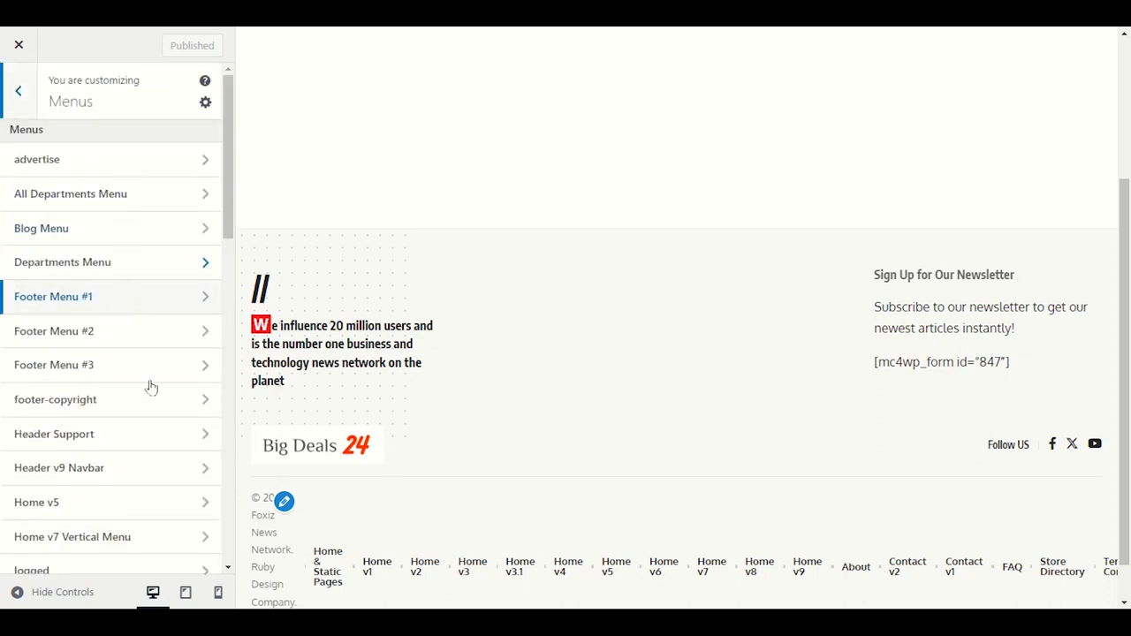
{"action": "left_click", "coordinate": [18, 92]}
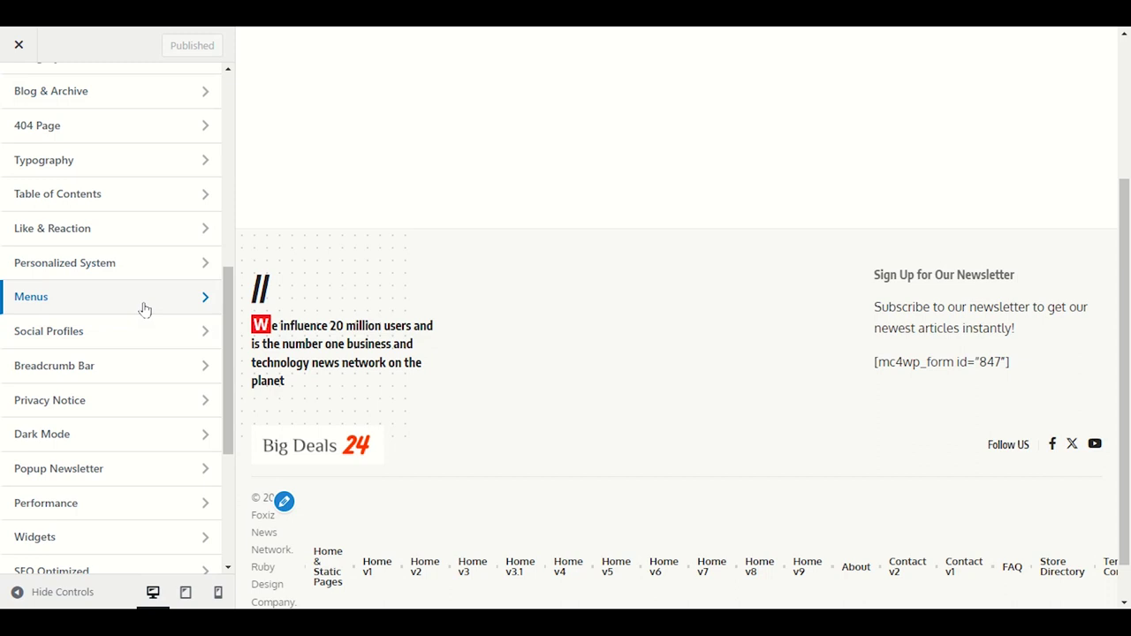
Look through the Customizer's section list, from Standard Blog Design down to Additional CSS and back to Menus
{"action": "scroll", "coordinate": [150, 318], "scroll_direction": "down", "scroll_amount": 5}
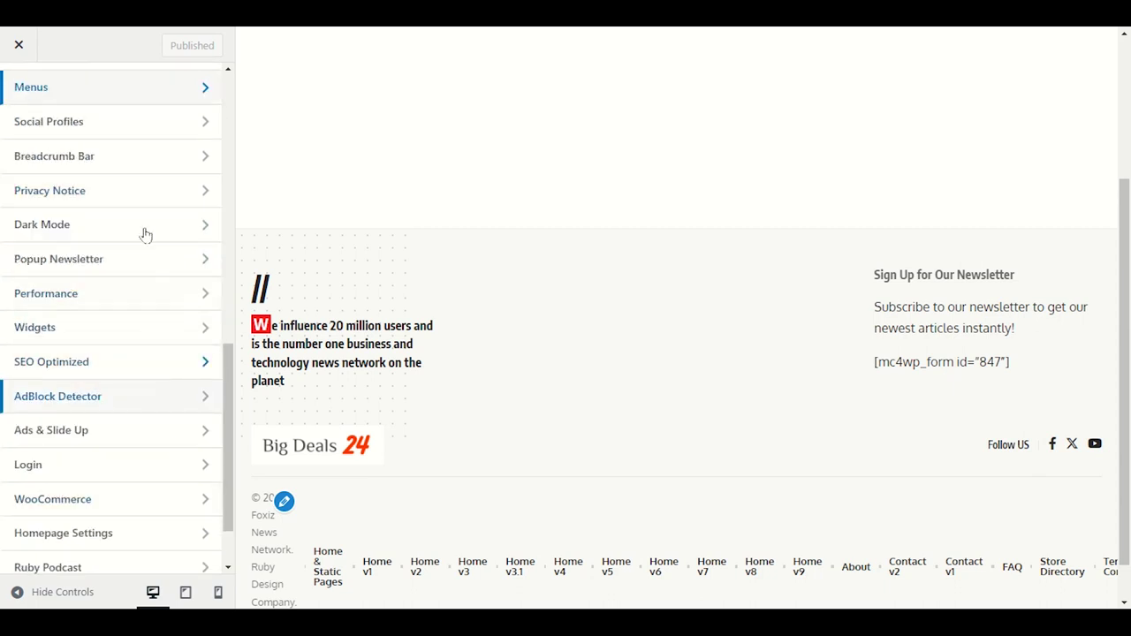
{"action": "scroll", "coordinate": [147, 404], "scroll_direction": "up", "scroll_amount": 3}
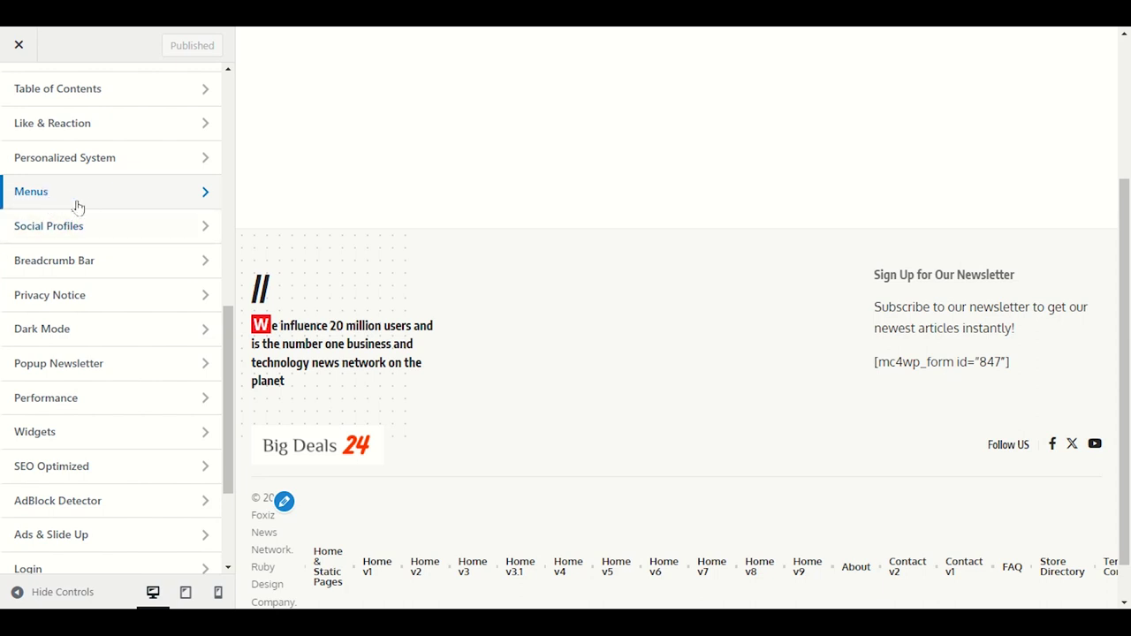
{"action": "scroll", "coordinate": [111, 332], "scroll_direction": "up", "scroll_amount": 1}
{"action": "scroll", "coordinate": [111, 337], "scroll_direction": "up", "scroll_amount": 3}
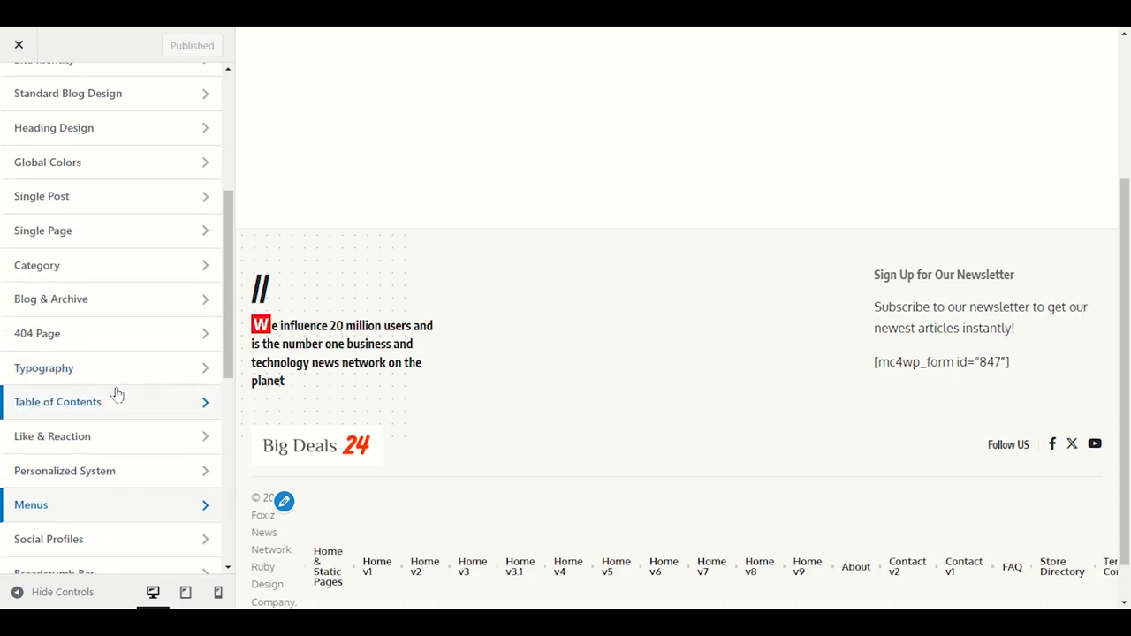
{"action": "scroll", "coordinate": [115, 397], "scroll_direction": "down", "scroll_amount": 1}
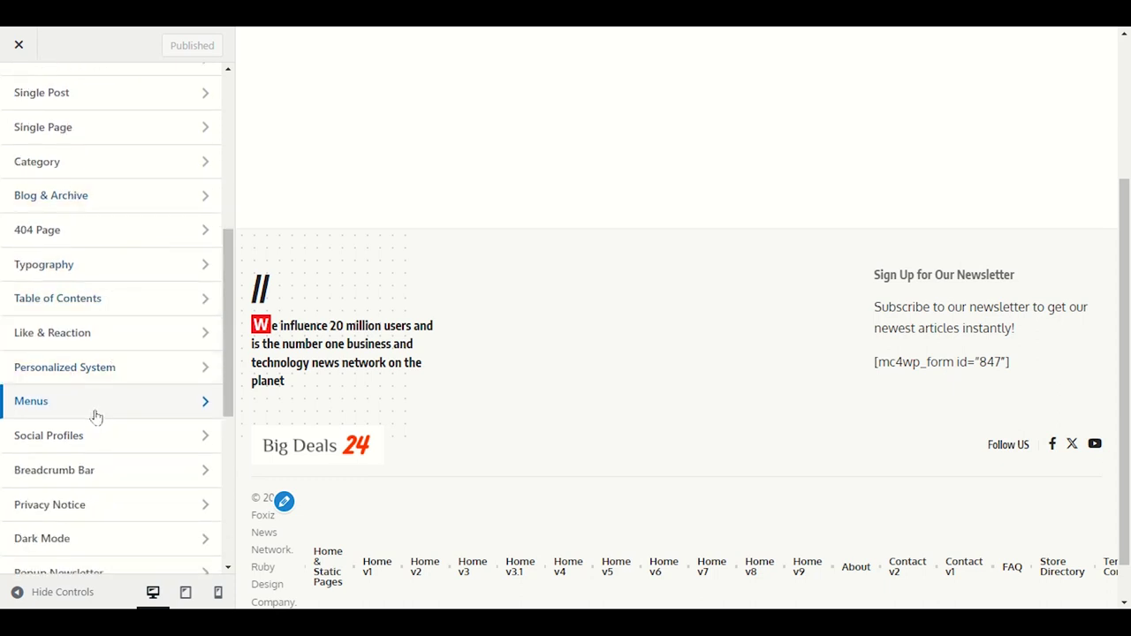
{"action": "scroll", "coordinate": [95, 416], "scroll_direction": "down", "scroll_amount": 1}
{"action": "scroll", "coordinate": [94, 401], "scroll_direction": "down", "scroll_amount": 3}
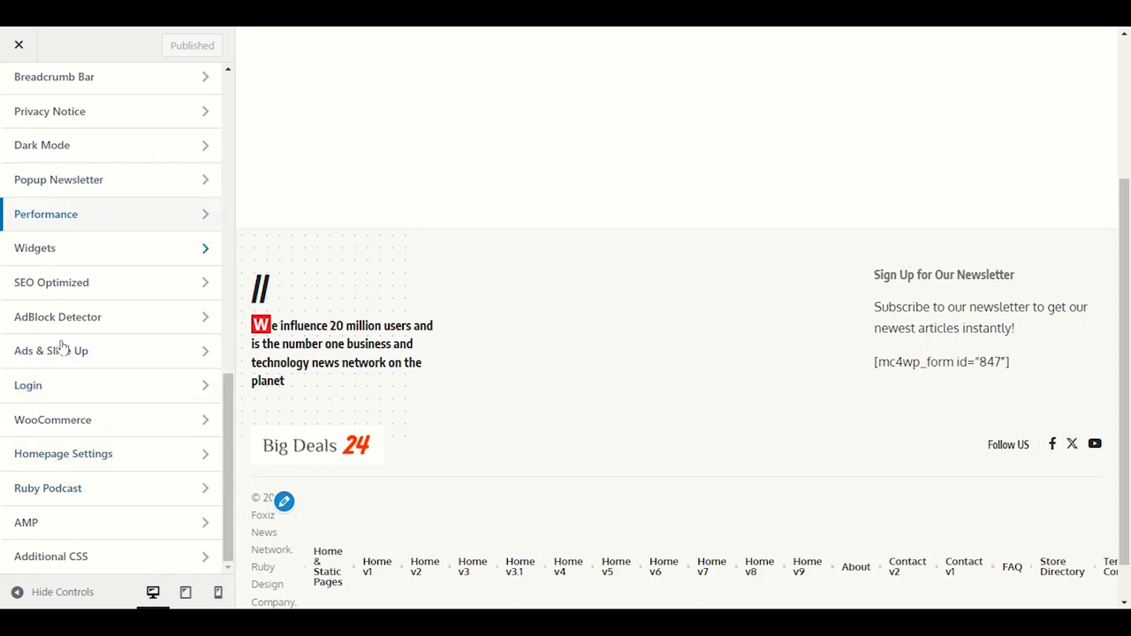
{"action": "scroll", "coordinate": [87, 422], "scroll_direction": "up", "scroll_amount": 2}
{"action": "scroll", "coordinate": [80, 424], "scroll_direction": "up", "scroll_amount": 1}
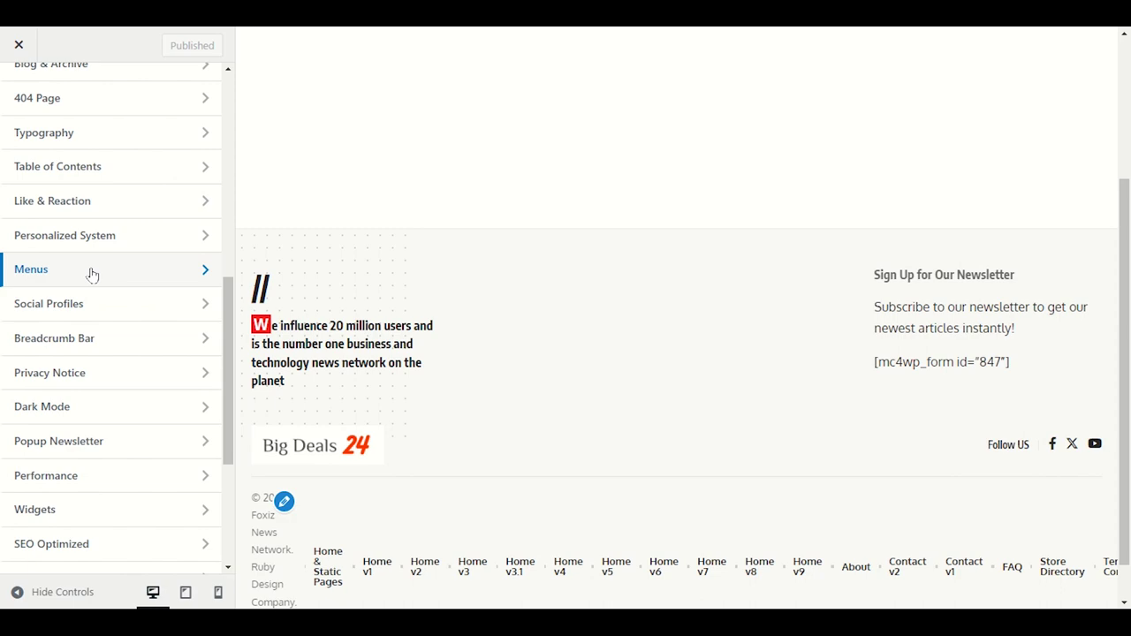
{"action": "left_click", "coordinate": [913, 619]}
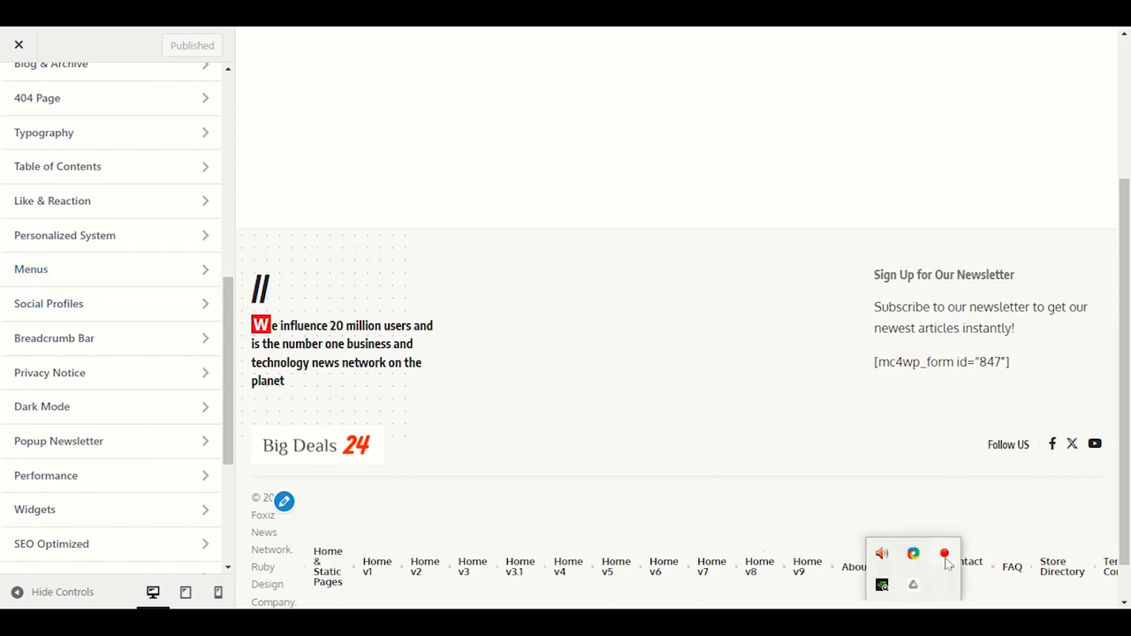